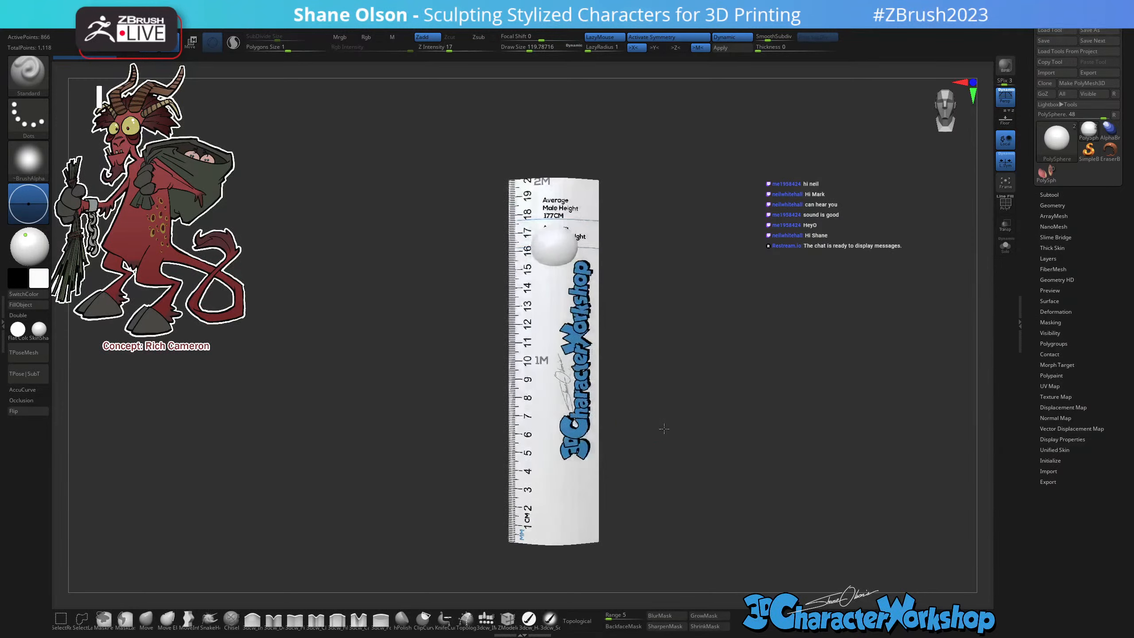
Hide the SO_20CM_Ruler subtool in the subtool list so only the PolySphere remains displayed.
{"action": "left_click_drag", "start_coordinate": [679, 417], "coordinate": [628, 380], "text": "alt"}
{"action": "left_click", "coordinate": [1058, 195]}
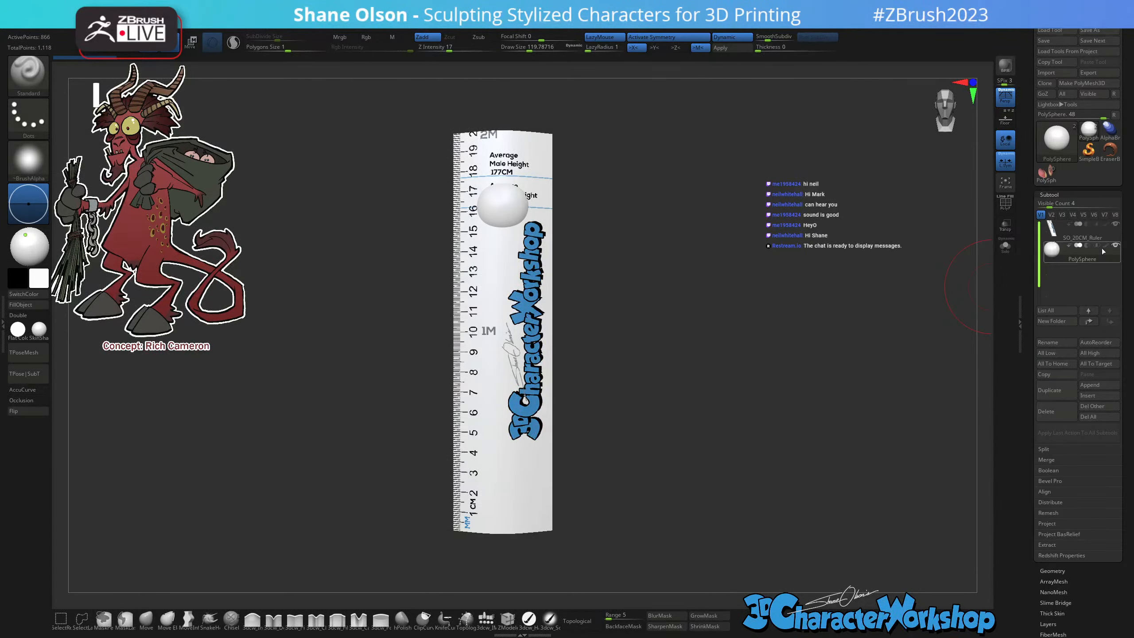
{"action": "left_click", "coordinate": [1115, 224]}
{"action": "left_click_drag", "start_coordinate": [619, 356], "coordinate": [621, 357], "text": "alt"}
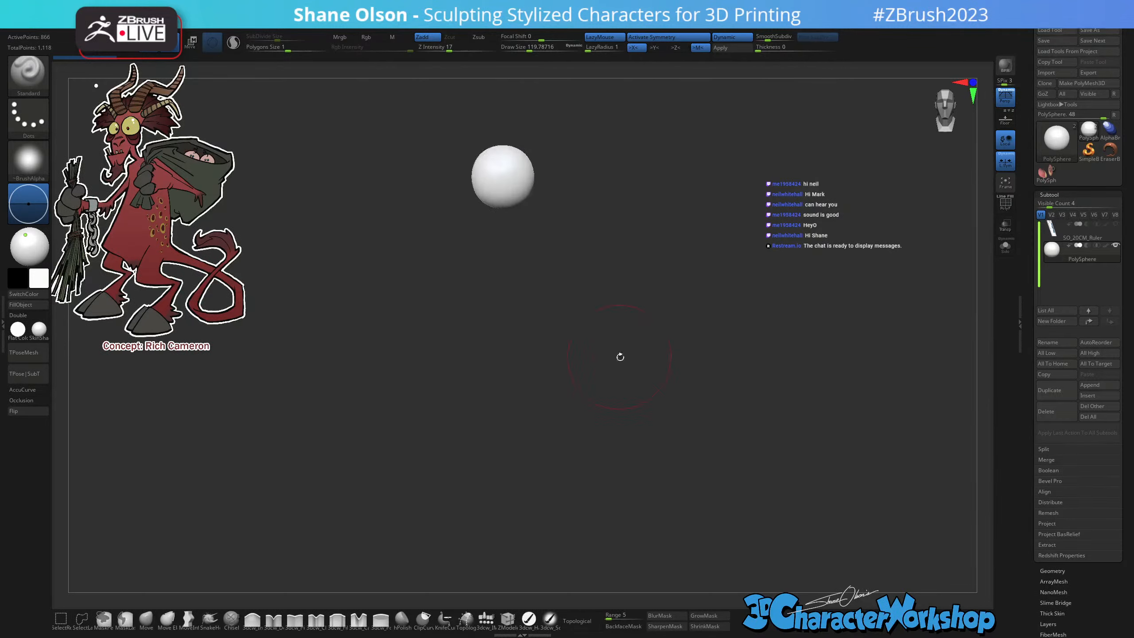
Enlarge the sphere uniformly to more than twice its size and move it straight down along Y.
{"action": "key", "text": "w"}
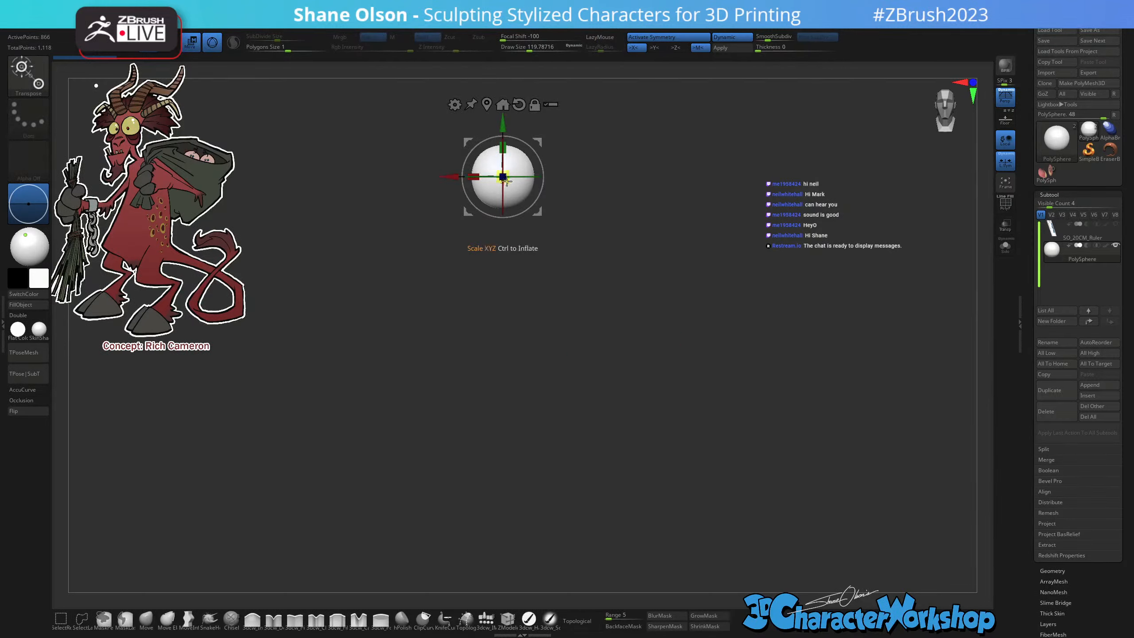
{"action": "left_click_drag", "start_coordinate": [507, 181], "coordinate": [535, 220]}
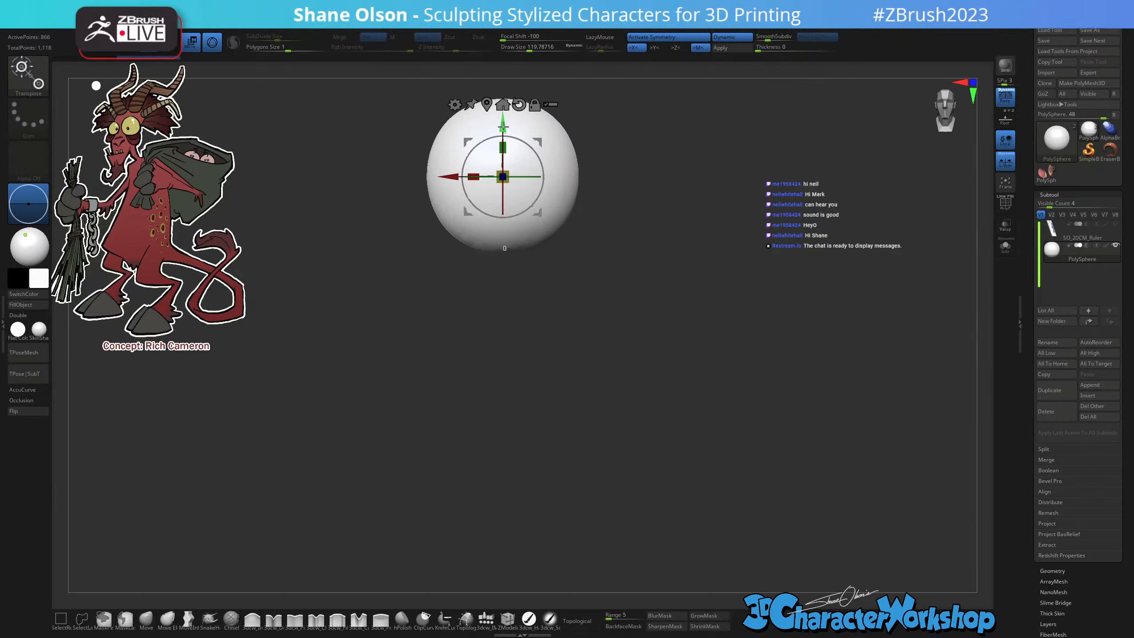
{"action": "left_click_drag", "start_coordinate": [503, 124], "coordinate": [503, 218]}
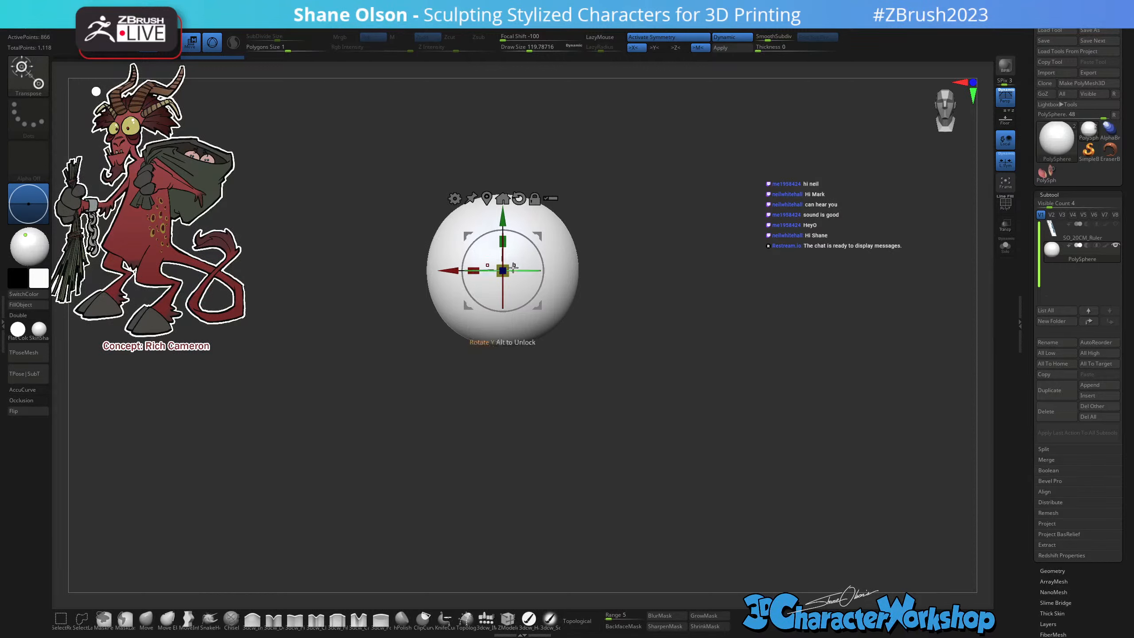
{"action": "left_click_drag", "start_coordinate": [506, 268], "coordinate": [520, 264]}
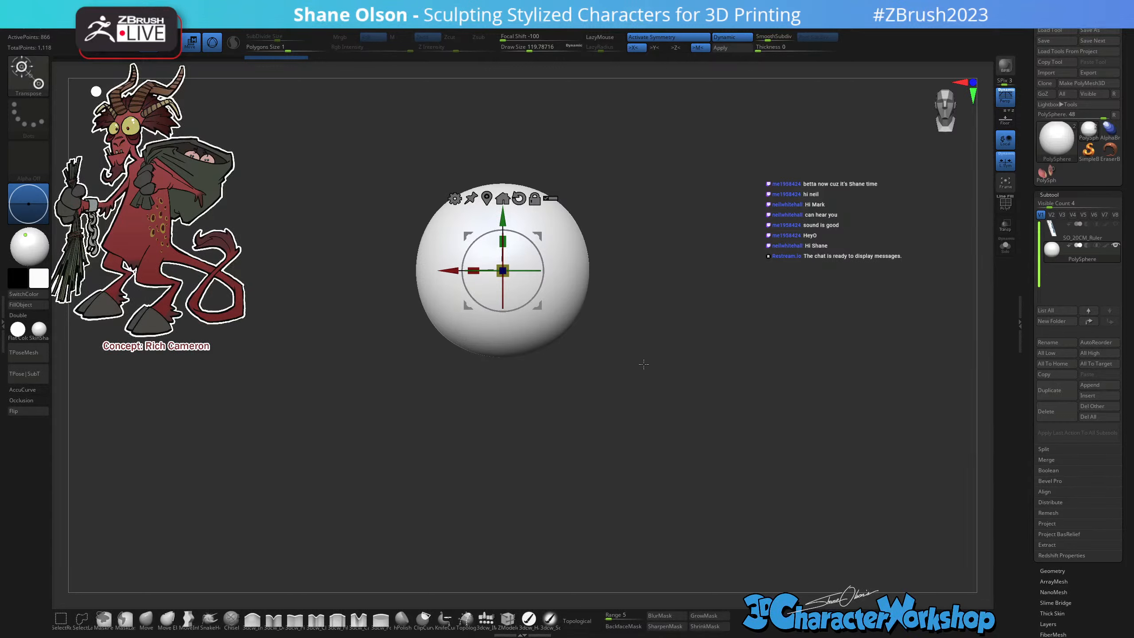
{"action": "left_click_drag", "start_coordinate": [643, 364], "coordinate": [644, 418], "text": "alt"}
{"action": "key", "text": "shift+f"}
{"action": "key", "text": "shift+f"}
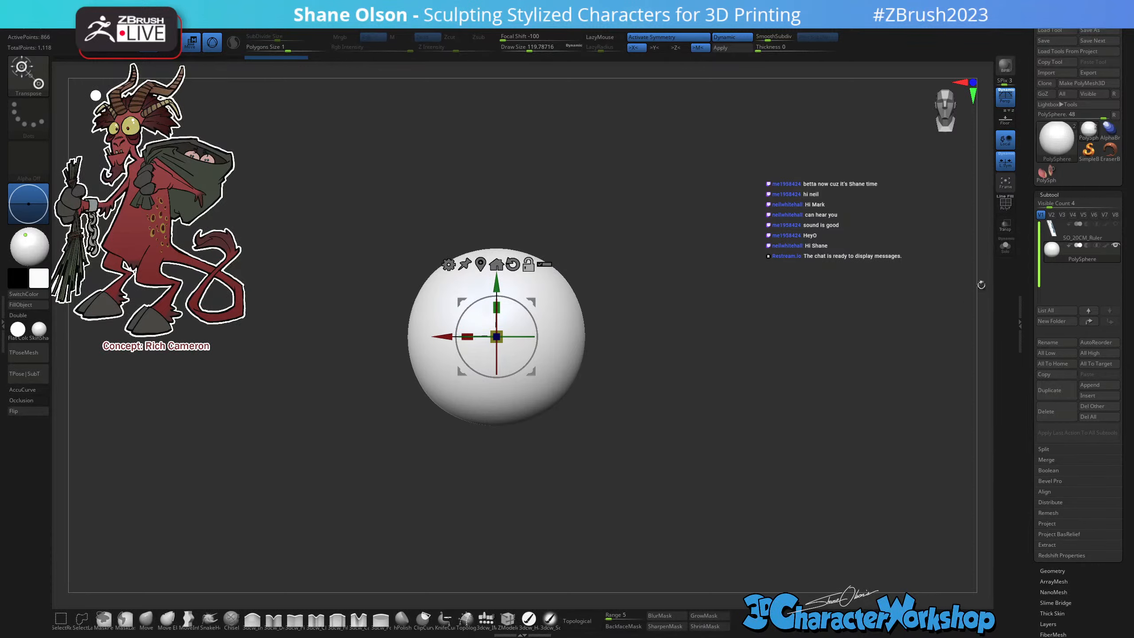
Display the floor grid and turn off the perspective view.
{"action": "left_click", "coordinate": [1005, 119]}
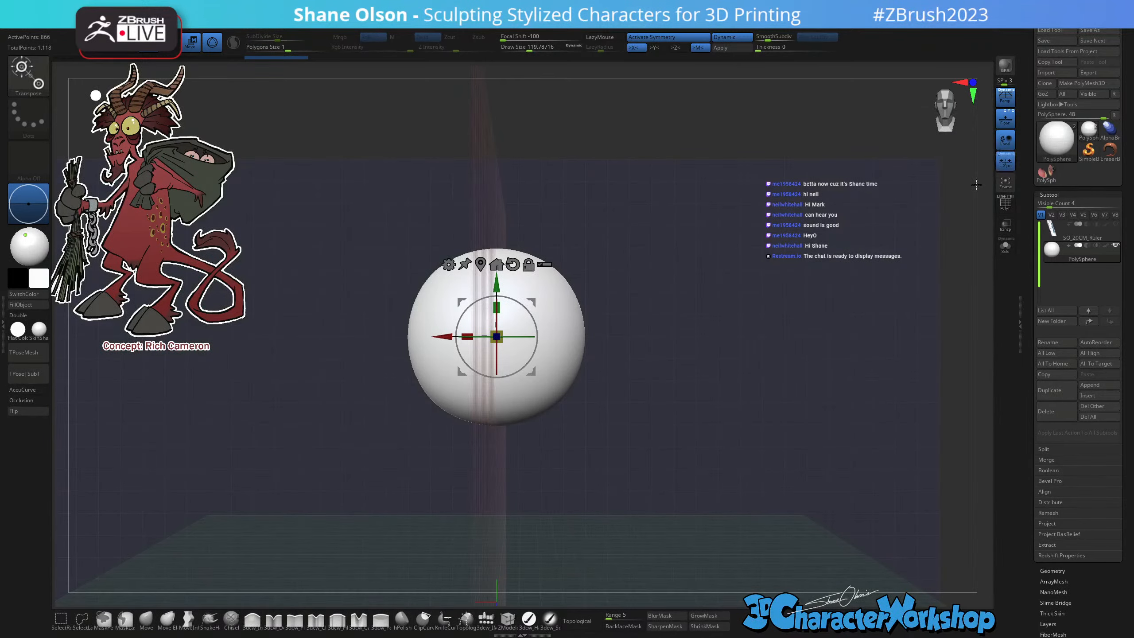
{"action": "key", "text": "p"}
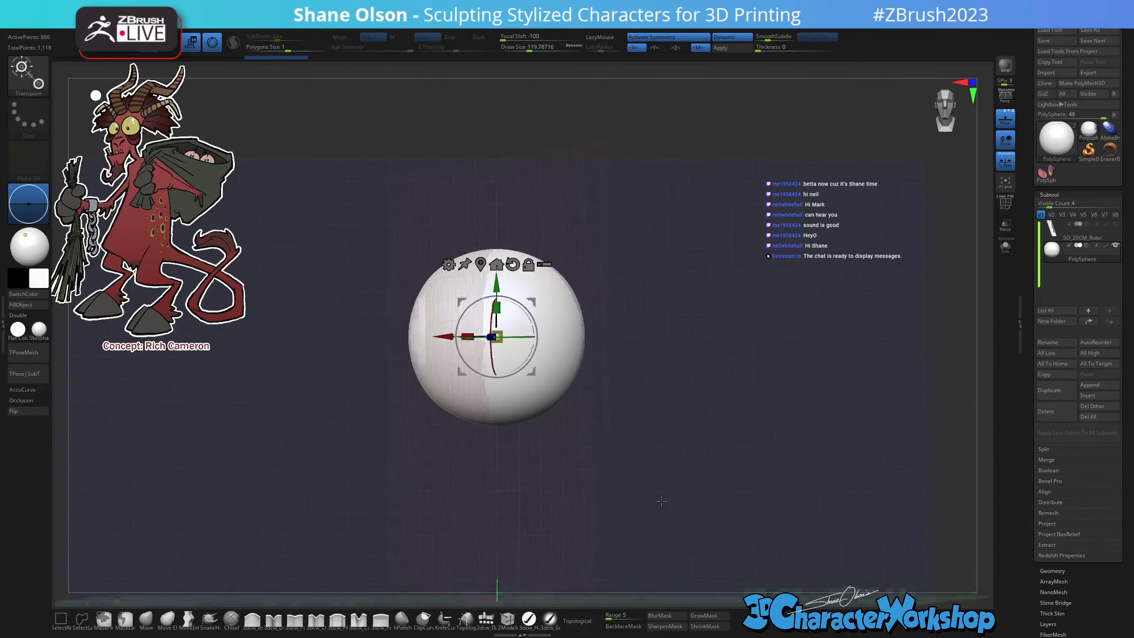
{"action": "left_click_drag", "start_coordinate": [668, 511], "coordinate": [635, 405], "text": "alt"}
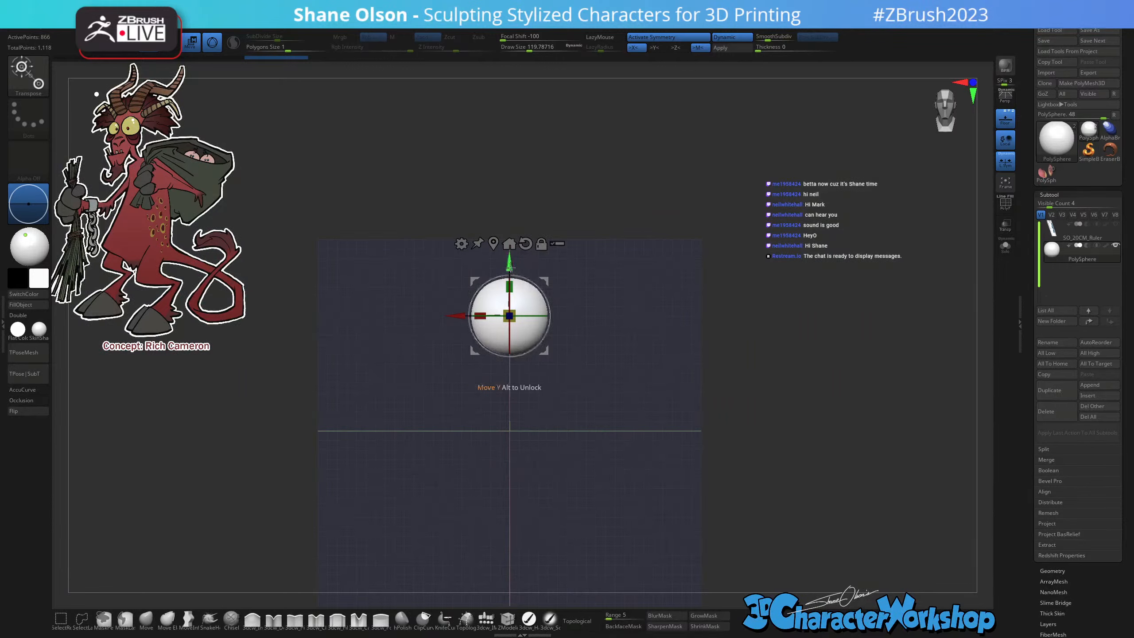
Lower the sphere along Y toward the grid's origin and stretch it vertically into an upright egg.
{"action": "left_click_drag", "start_coordinate": [509, 269], "coordinate": [509, 356]}
{"action": "left_click_drag", "start_coordinate": [615, 495], "coordinate": [620, 528], "text": "alt"}
{"action": "left_click_drag", "start_coordinate": [512, 402], "coordinate": [511, 349]}
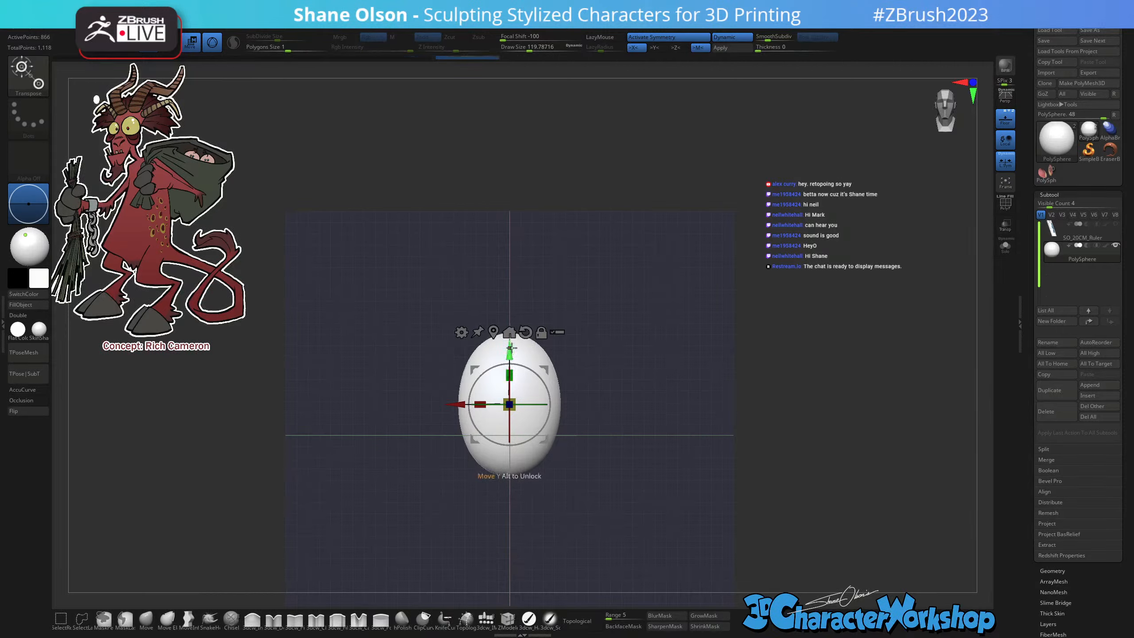
{"action": "left_click_drag", "start_coordinate": [518, 398], "coordinate": [516, 395]}
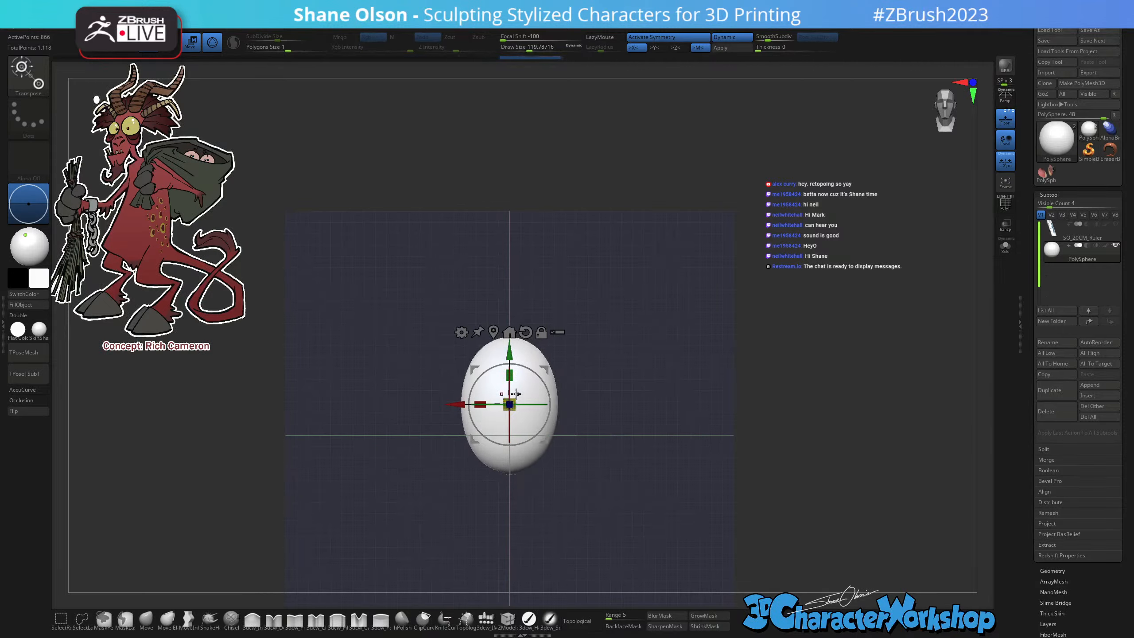
{"action": "left_click_drag", "start_coordinate": [670, 463], "coordinate": [659, 494]}
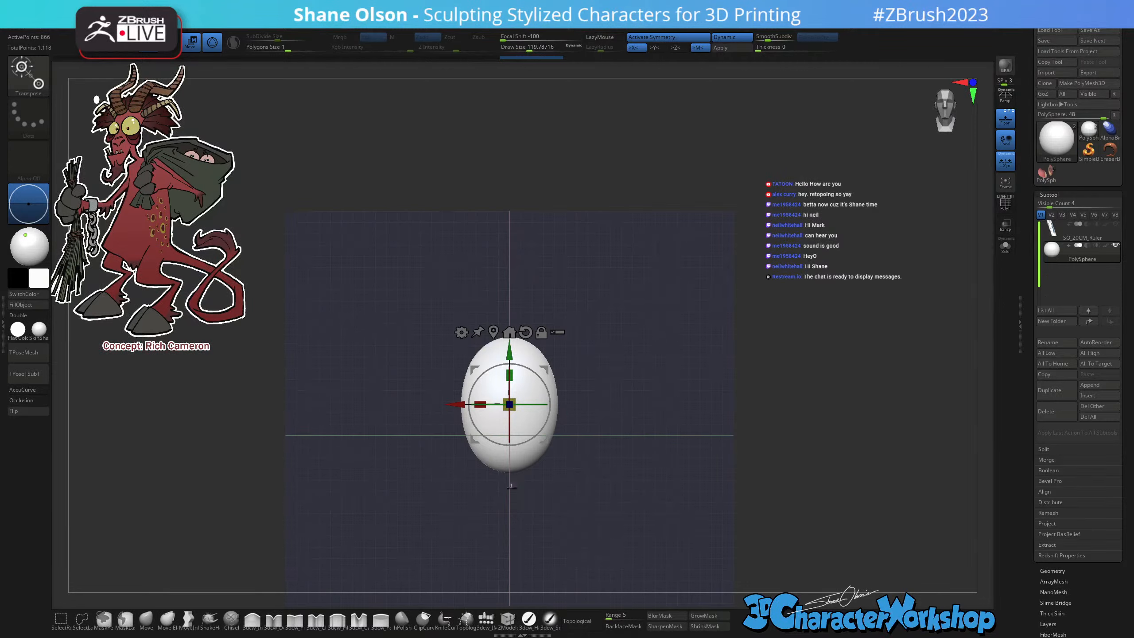
Choose the Move brush and color the egg with the red sampled from the concept character.
{"action": "left_click", "coordinate": [146, 619]}
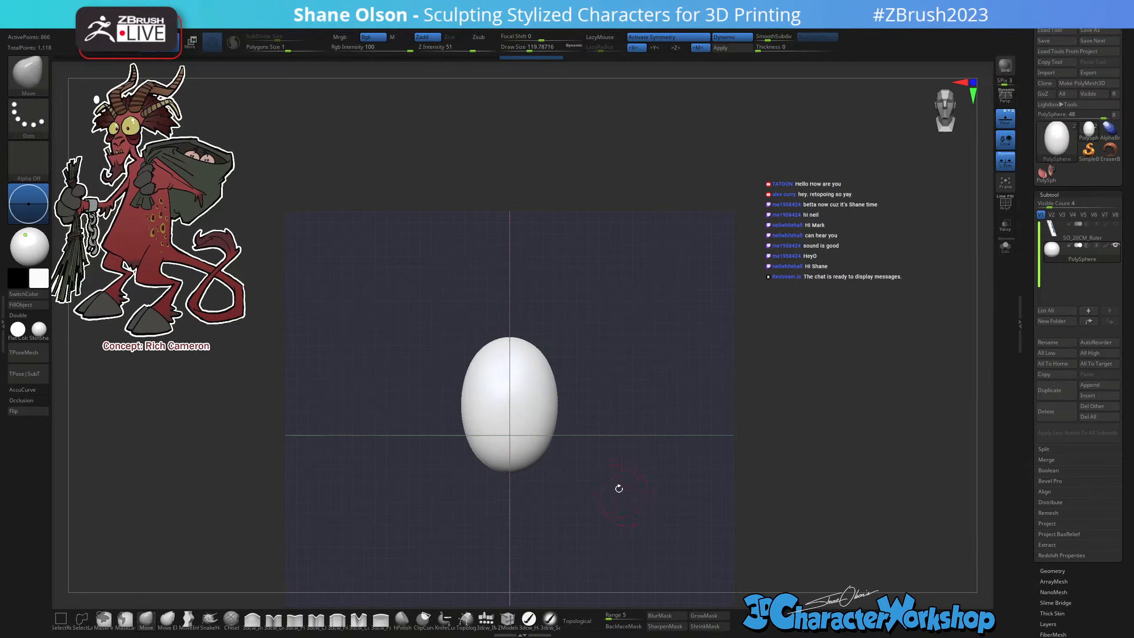
{"action": "key", "text": "c"}
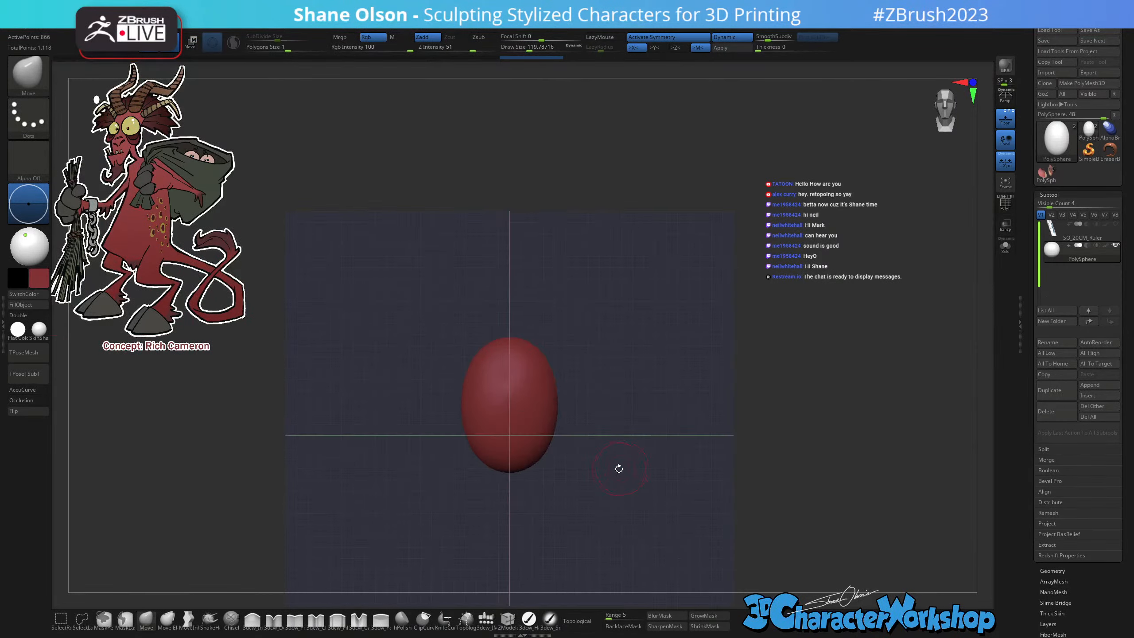
Hide the floor grid and narrow the egg's upper half with the Move brush at a draw size of about 299.
{"action": "left_click", "coordinate": [1006, 118]}
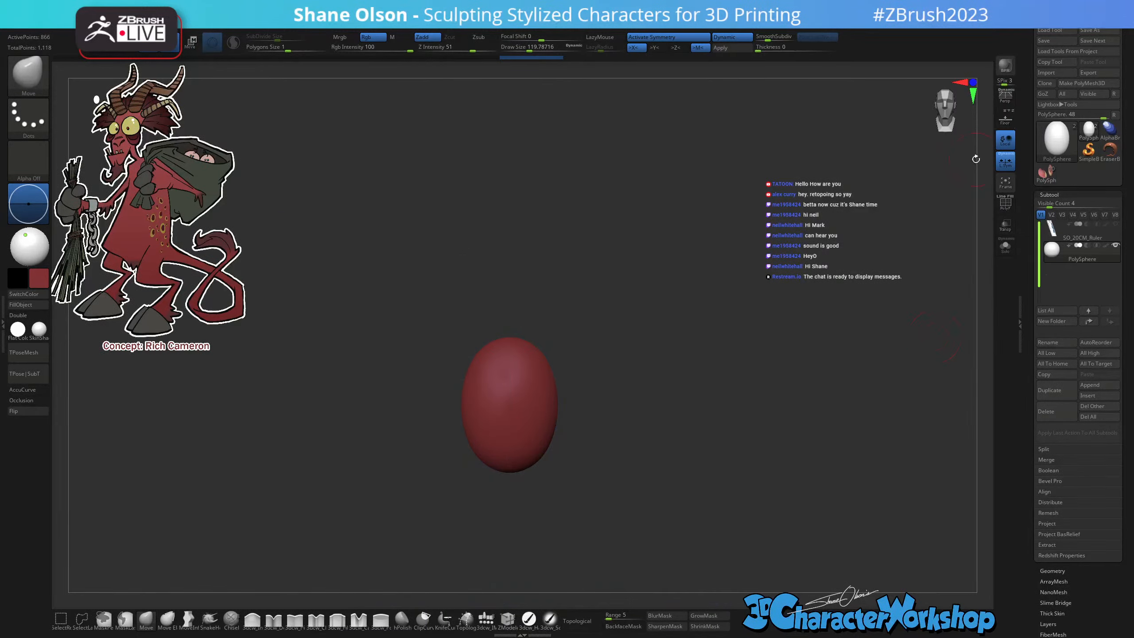
{"action": "left_click_drag", "start_coordinate": [605, 332], "coordinate": [632, 389], "text": "alt"}
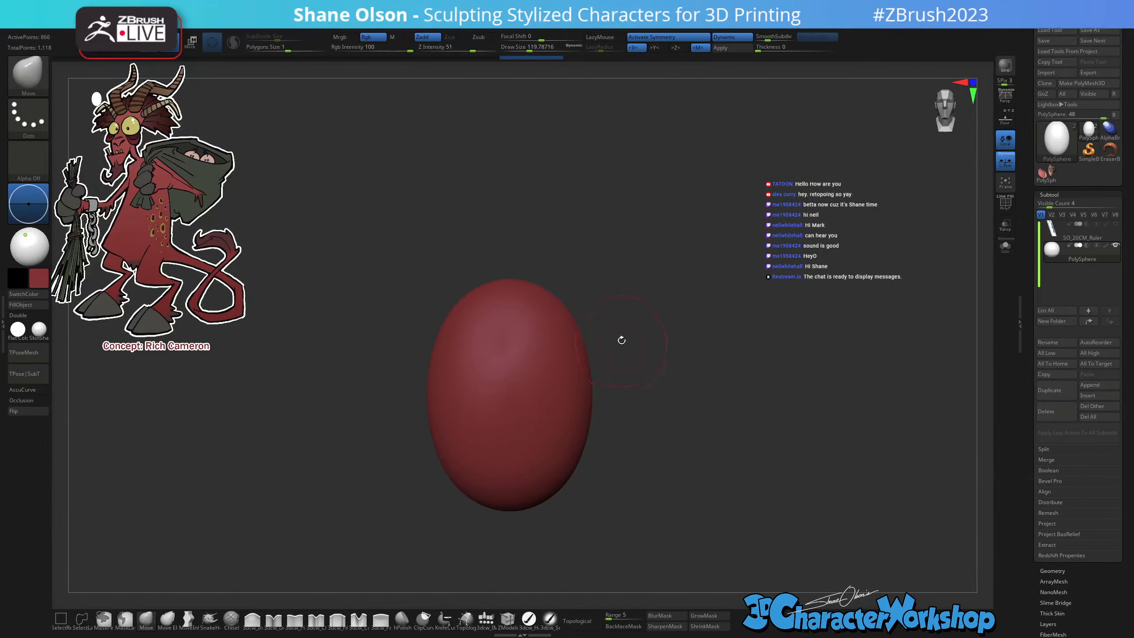
{"action": "left_click_drag", "start_coordinate": [622, 340], "coordinate": [613, 385]}
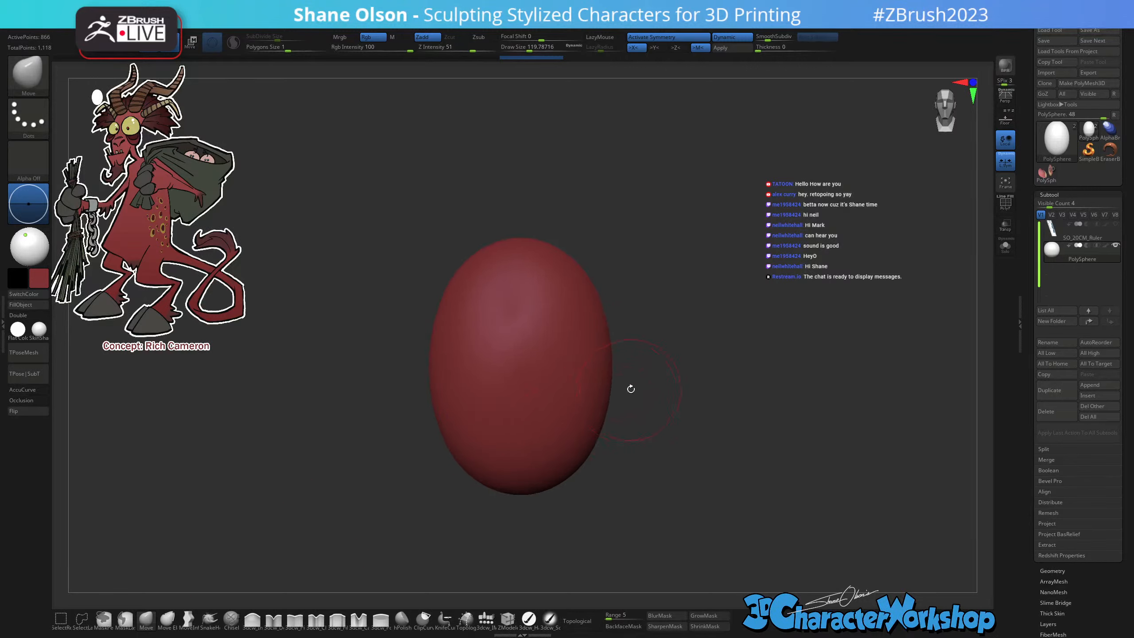
{"action": "key", "text": "s"}
{"action": "left_click_drag", "start_coordinate": [630, 389], "coordinate": [646, 390]}
{"action": "left_click_drag", "start_coordinate": [563, 271], "coordinate": [569, 259]}
{"action": "left_click_drag", "start_coordinate": [599, 367], "coordinate": [594, 367]}
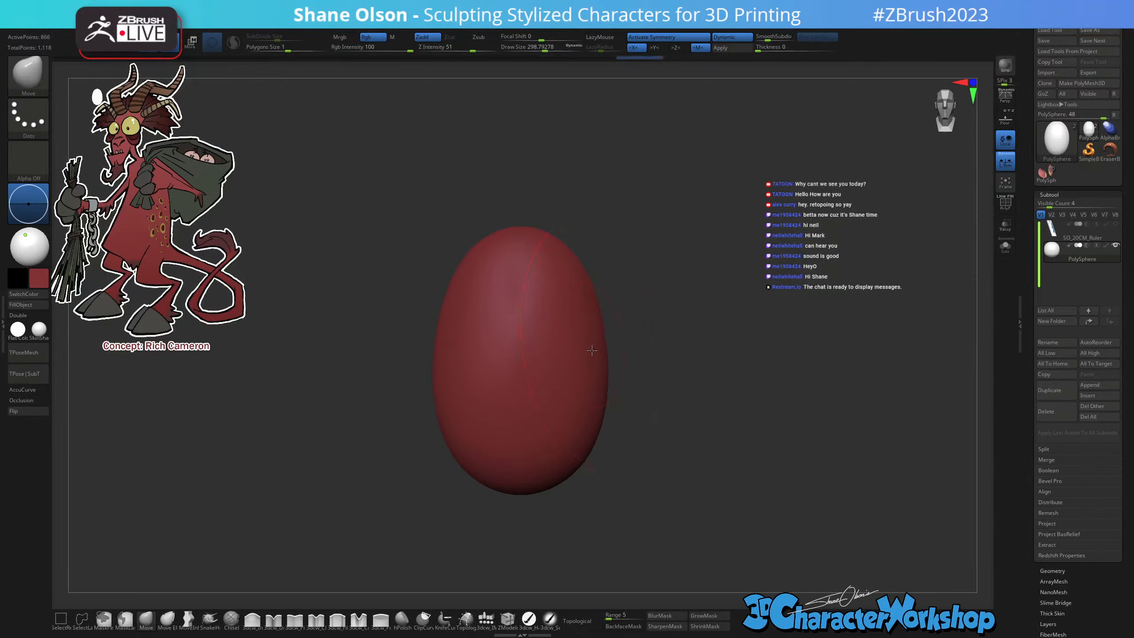
In side view, push the form's upper back, lower back and front inward with the Move brush at a draw size of about 358.
{"action": "mouse_move", "coordinate": [663, 418]}
{"action": "left_mouse_down"}
{"action": "mouse_move", "coordinate": [757, 375]}
{"action": "mouse_move", "coordinate": [707, 382]}
{"action": "mouse_move", "coordinate": [688, 360]}
{"action": "left_mouse_up"}
{"action": "key", "text": "s"}
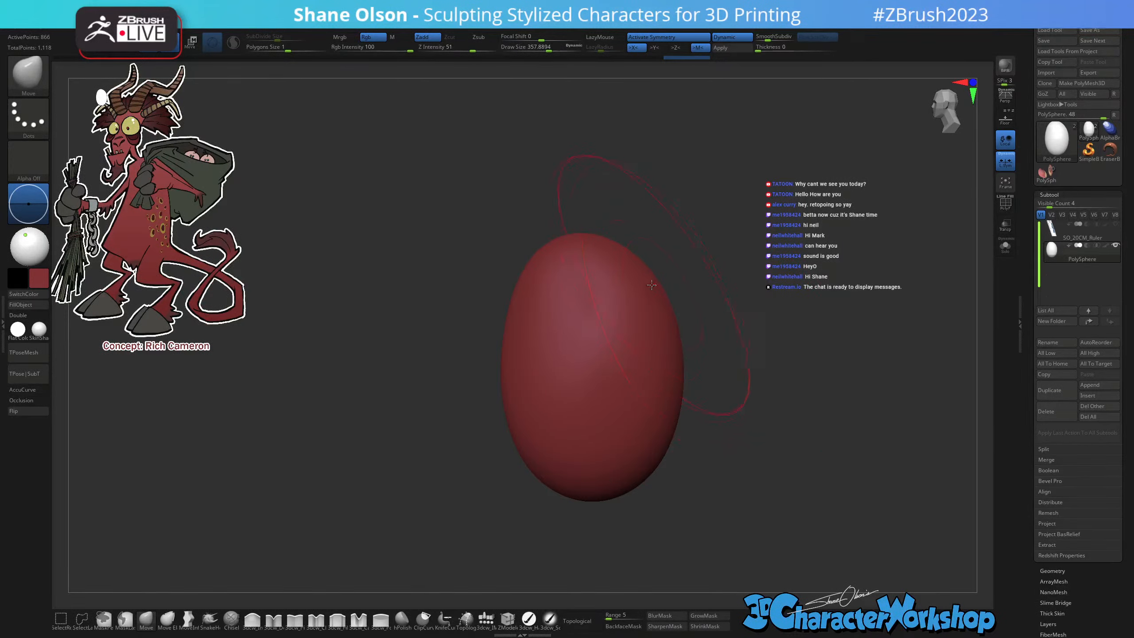
{"action": "left_click_drag", "start_coordinate": [651, 285], "coordinate": [629, 279]}
{"action": "left_click_drag", "start_coordinate": [512, 395], "coordinate": [529, 388]}
{"action": "left_click_drag", "start_coordinate": [640, 424], "coordinate": [623, 455]}
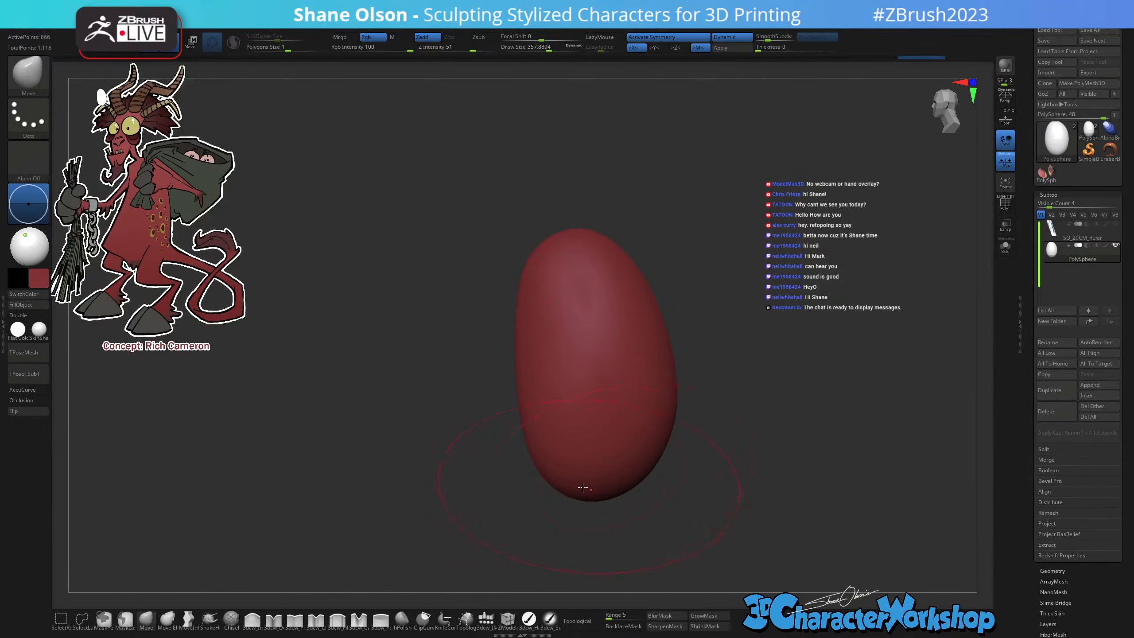
Pull the lower belly forward and push the lower back and chest in to curve the side profile like a bean.
{"action": "left_click_drag", "start_coordinate": [546, 470], "coordinate": [518, 463]}
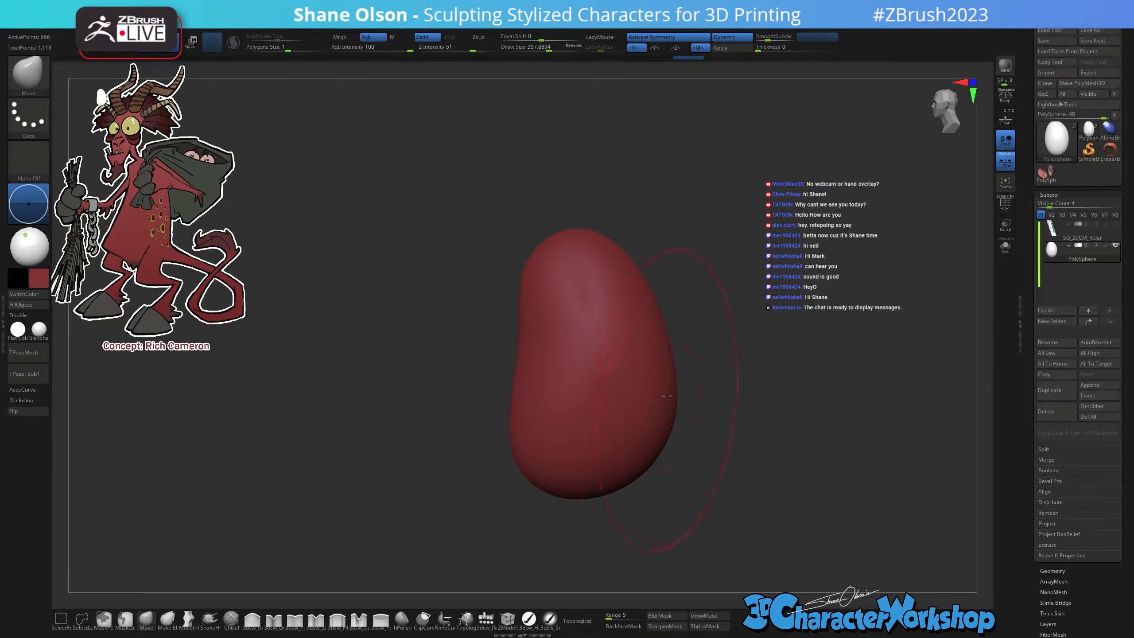
{"action": "left_click_drag", "start_coordinate": [662, 427], "coordinate": [640, 462]}
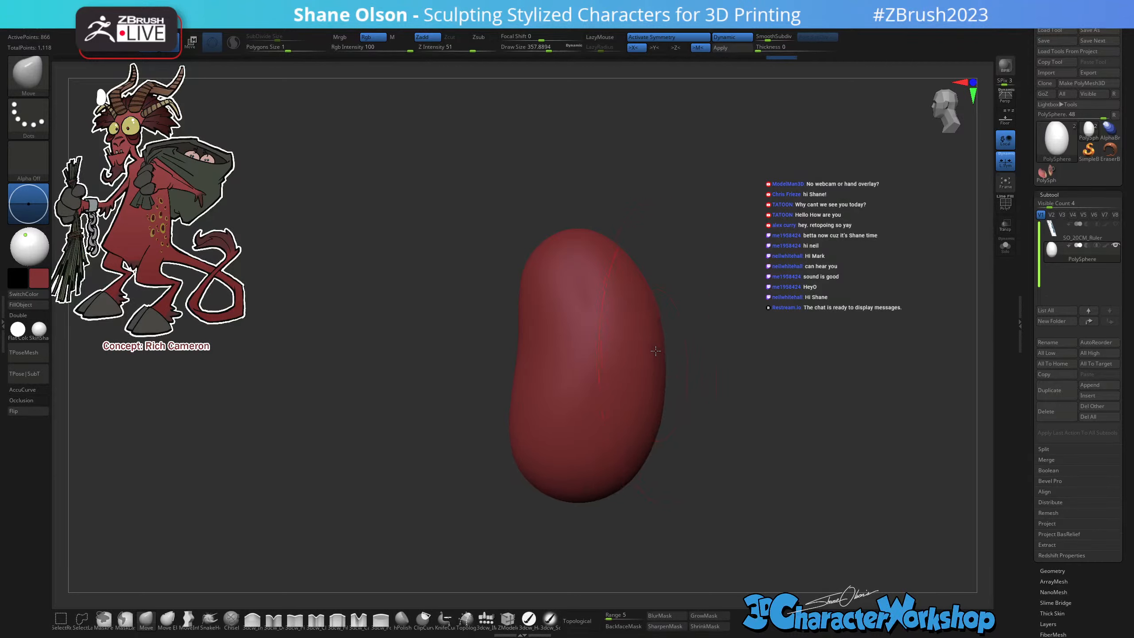
{"action": "left_click_drag", "start_coordinate": [655, 351], "coordinate": [658, 341]}
{"action": "mouse_move", "coordinate": [527, 314]}
{"action": "left_mouse_down"}
{"action": "mouse_move", "coordinate": [543, 287]}
{"action": "mouse_move", "coordinate": [545, 306]}
{"action": "left_mouse_up"}
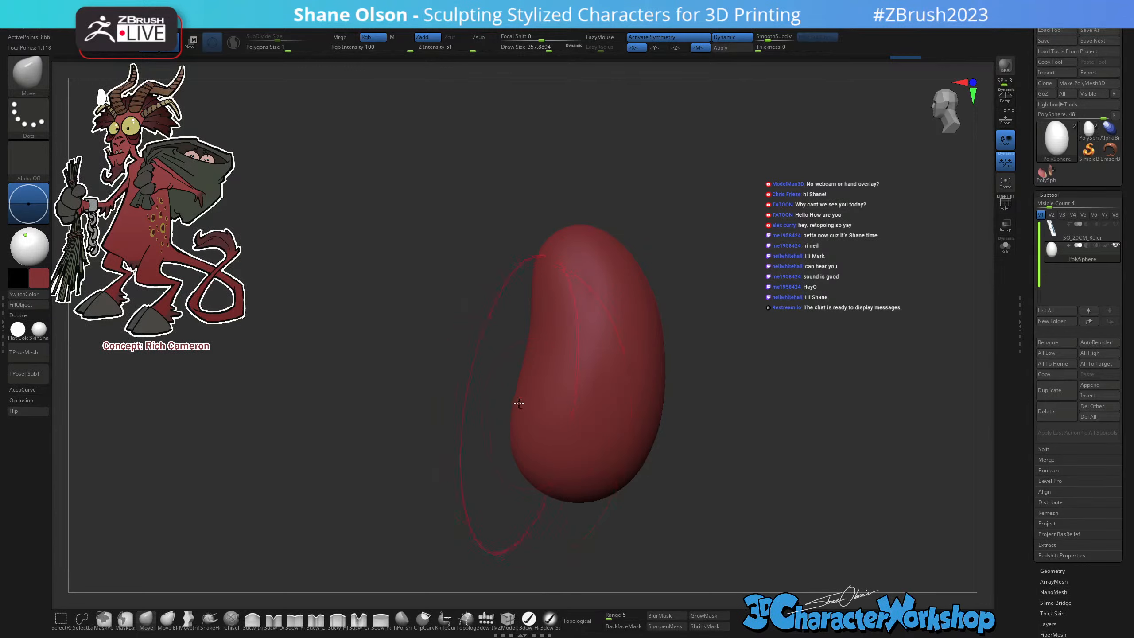
{"action": "left_click_drag", "start_coordinate": [519, 403], "coordinate": [521, 410]}
In front view, taper the sides toward the top over a broad base with the Move brush at a draw size of about 318.
{"action": "mouse_move", "coordinate": [715, 444]}
{"action": "left_mouse_down"}
{"action": "mouse_move", "coordinate": [764, 448]}
{"action": "mouse_move", "coordinate": [782, 428]}
{"action": "mouse_move", "coordinate": [687, 414]}
{"action": "left_mouse_up"}
{"action": "key", "text": "s"}
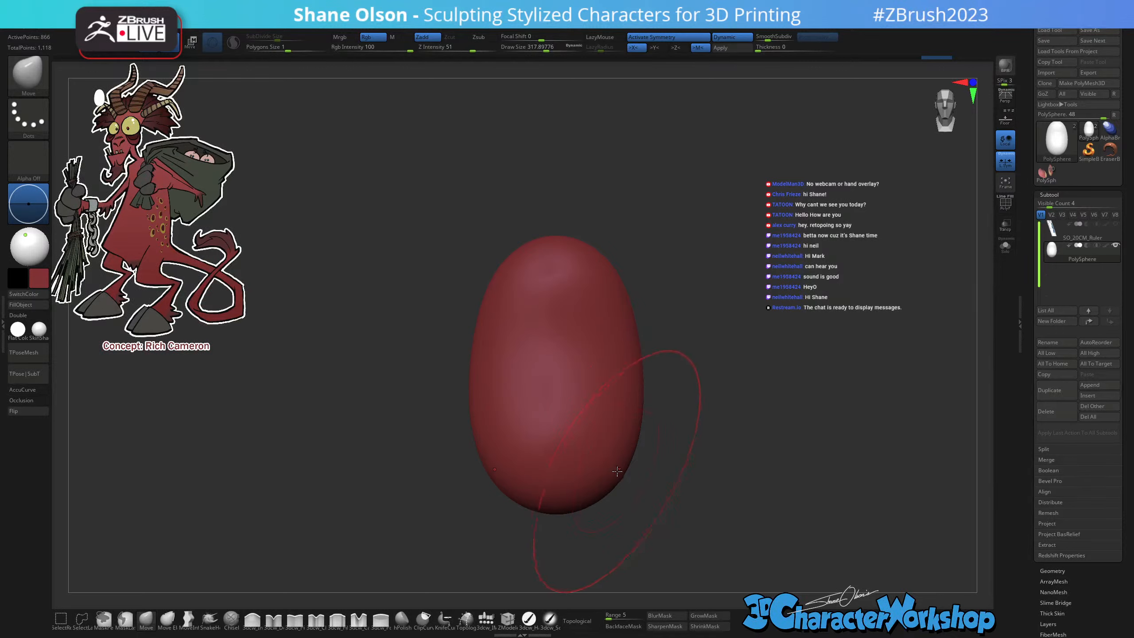
{"action": "mouse_move", "coordinate": [617, 472]}
{"action": "left_mouse_down"}
{"action": "mouse_move", "coordinate": [626, 466]}
{"action": "mouse_move", "coordinate": [618, 471]}
{"action": "left_mouse_up"}
{"action": "left_click_drag", "start_coordinate": [631, 331], "coordinate": [624, 331]}
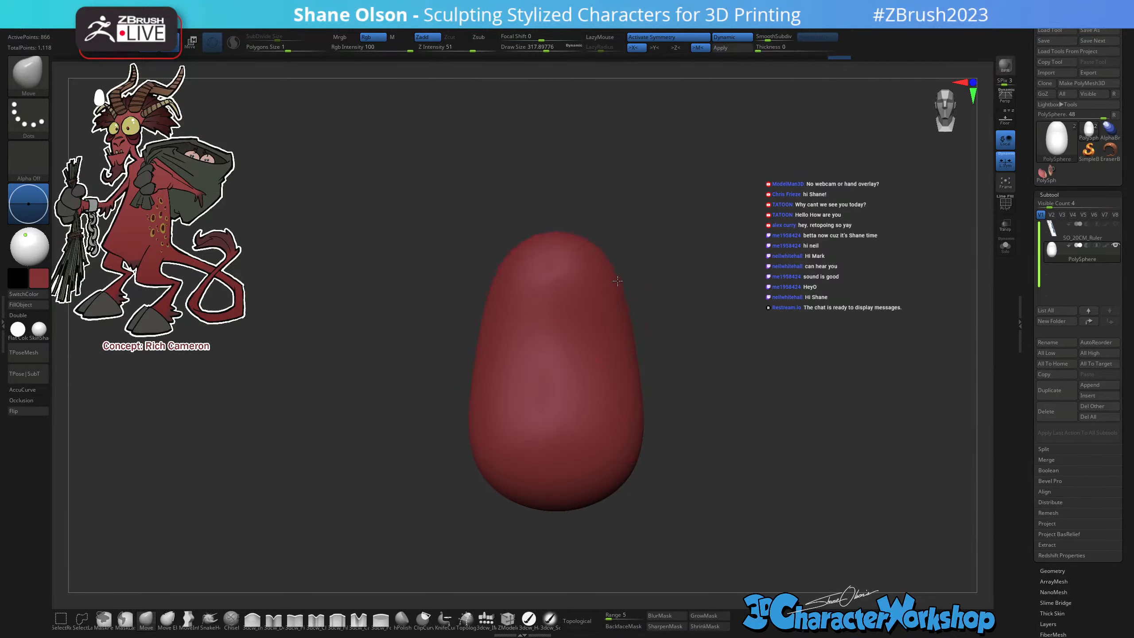
{"action": "left_click_drag", "start_coordinate": [639, 284], "coordinate": [640, 329]}
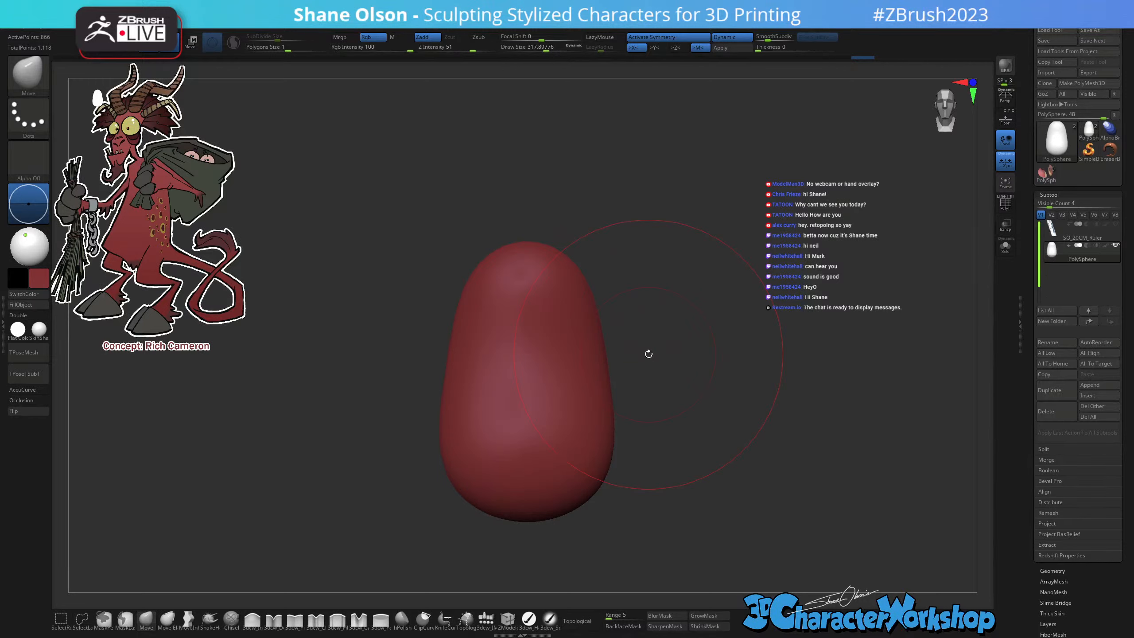
{"action": "mouse_move", "coordinate": [667, 382]}
{"action": "left_mouse_down"}
{"action": "mouse_move", "coordinate": [692, 366]}
{"action": "mouse_move", "coordinate": [658, 331]}
{"action": "mouse_move", "coordinate": [645, 334]}
{"action": "mouse_move", "coordinate": [649, 358]}
{"action": "left_mouse_up"}
Pull the top corners outward into squared shoulders with a smaller Move brush and widen the lower sides slightly.
{"action": "key", "text": "s"}
{"action": "mouse_move", "coordinate": [560, 254]}
{"action": "right_mouse_down"}
{"action": "mouse_move", "coordinate": [593, 249]}
{"action": "mouse_move", "coordinate": [582, 263]}
{"action": "right_mouse_up"}
{"action": "mouse_move", "coordinate": [563, 258]}
{"action": "left_mouse_down"}
{"action": "mouse_move", "coordinate": [570, 247]}
{"action": "mouse_move", "coordinate": [587, 288]}
{"action": "left_mouse_up"}
{"action": "key", "text": "s"}
{"action": "right_click_drag", "start_coordinate": [588, 289], "coordinate": [596, 264], "text": "alt"}
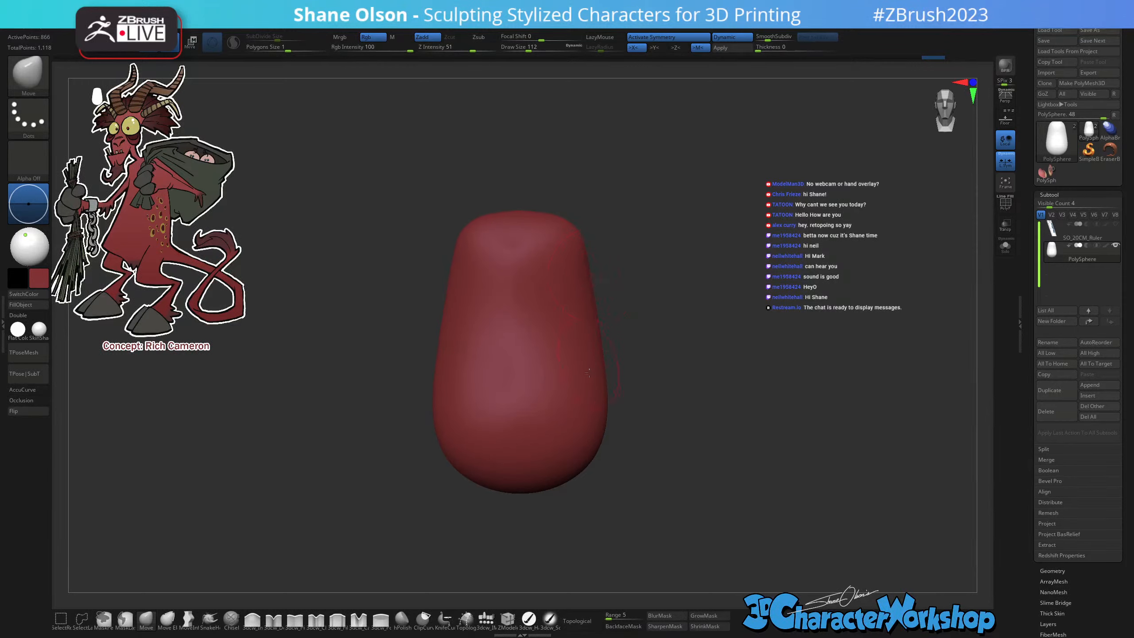
{"action": "key", "text": "s"}
{"action": "left_click_drag", "start_coordinate": [598, 445], "coordinate": [605, 445]}
In side view, slim the back of the form with the Move brush at a draw size of about 293.
{"action": "left_click_drag", "start_coordinate": [666, 428], "coordinate": [700, 440]}
{"action": "key", "text": "s"}
{"action": "left_click_drag", "start_coordinate": [651, 287], "coordinate": [662, 287]}
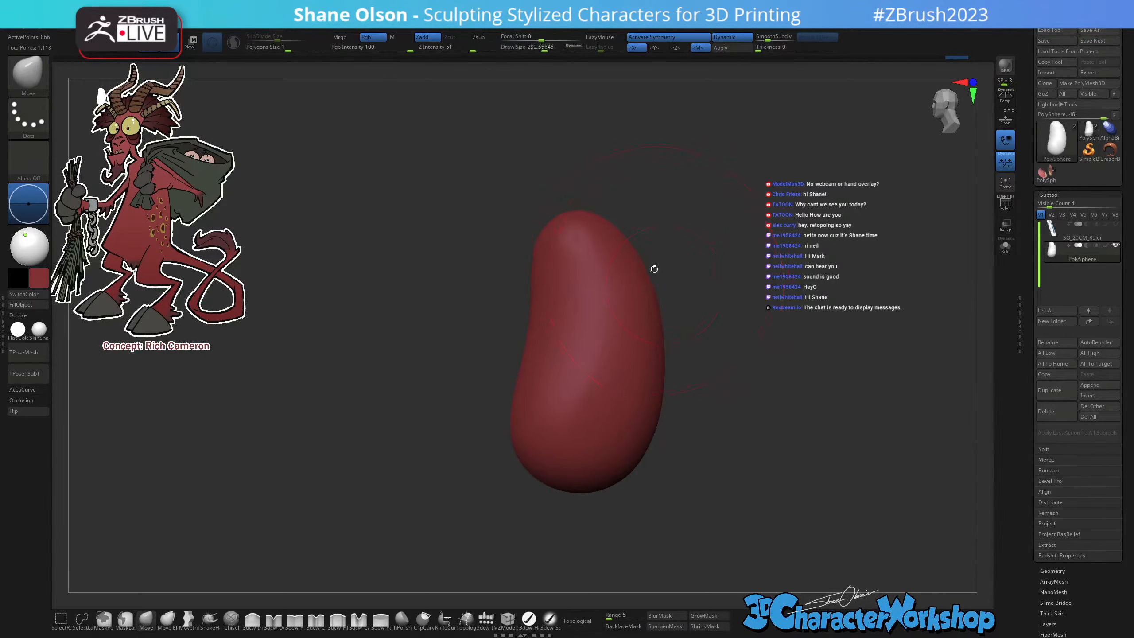
{"action": "left_click_drag", "start_coordinate": [658, 348], "coordinate": [648, 351]}
{"action": "left_click_drag", "start_coordinate": [655, 398], "coordinate": [636, 431]}
Refine the curve of the belly and underside with the Move brush at a draw size of about 159, and square the lower flanks.
{"action": "key", "text": "s"}
{"action": "left_click_drag", "start_coordinate": [523, 440], "coordinate": [512, 413]}
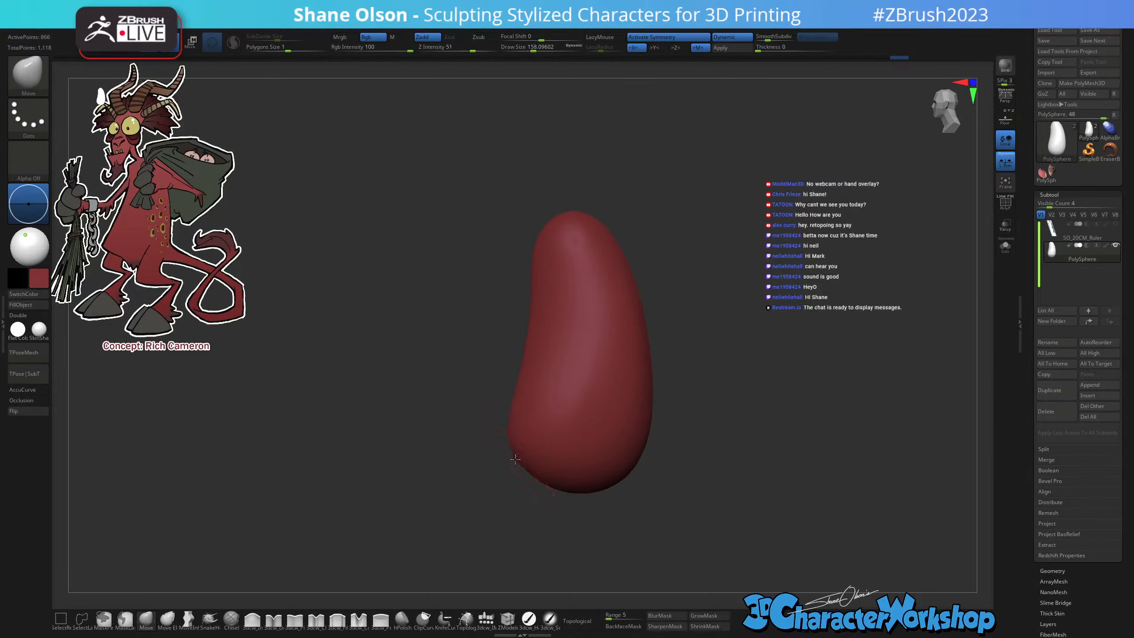
{"action": "left_click_drag", "start_coordinate": [515, 459], "coordinate": [517, 455]}
{"action": "left_click_drag", "start_coordinate": [510, 408], "coordinate": [516, 410]}
{"action": "mouse_move", "coordinate": [560, 508]}
{"action": "left_mouse_down"}
{"action": "mouse_move", "coordinate": [606, 498]}
{"action": "mouse_move", "coordinate": [548, 488]}
{"action": "mouse_move", "coordinate": [573, 488]}
{"action": "left_mouse_up"}
{"action": "key", "text": "s"}
{"action": "left_click_drag", "start_coordinate": [470, 440], "coordinate": [462, 437]}
{"action": "mouse_move", "coordinate": [598, 506]}
{"action": "left_mouse_down", "text": "shift"}
{"action": "mouse_move", "coordinate": [633, 499]}
{"action": "mouse_move", "coordinate": [676, 448]}
{"action": "left_mouse_up", "text": "shift"}
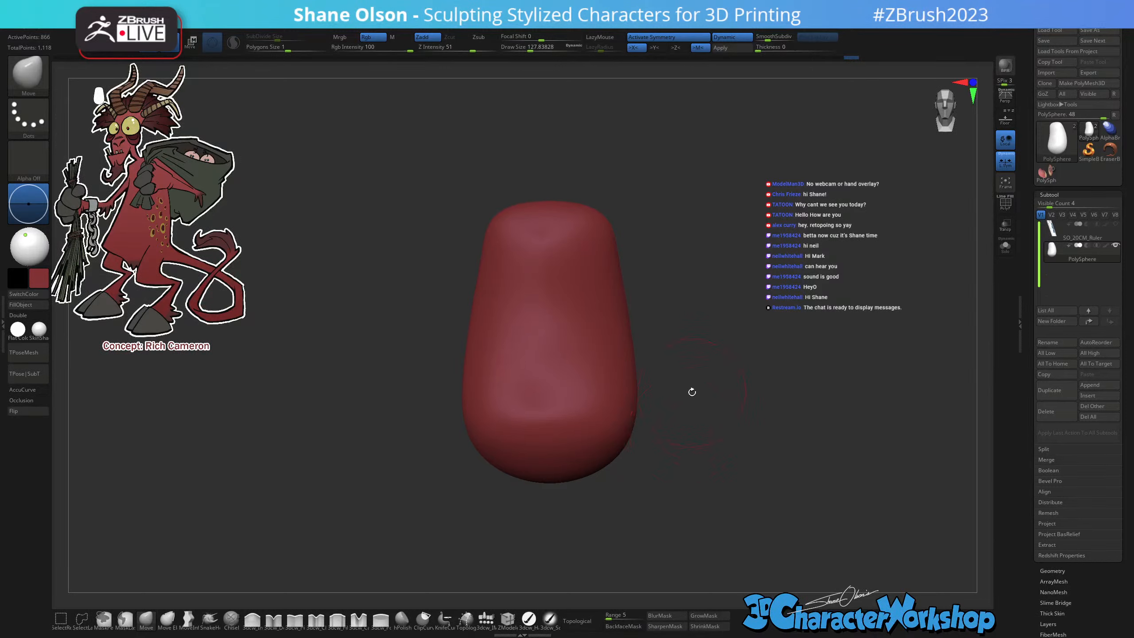
In front view, narrow both sides and shape the shoulder corners with the Move brush at a draw size of about 251.
{"action": "left_click_drag", "start_coordinate": [692, 391], "coordinate": [680, 416], "text": "alt"}
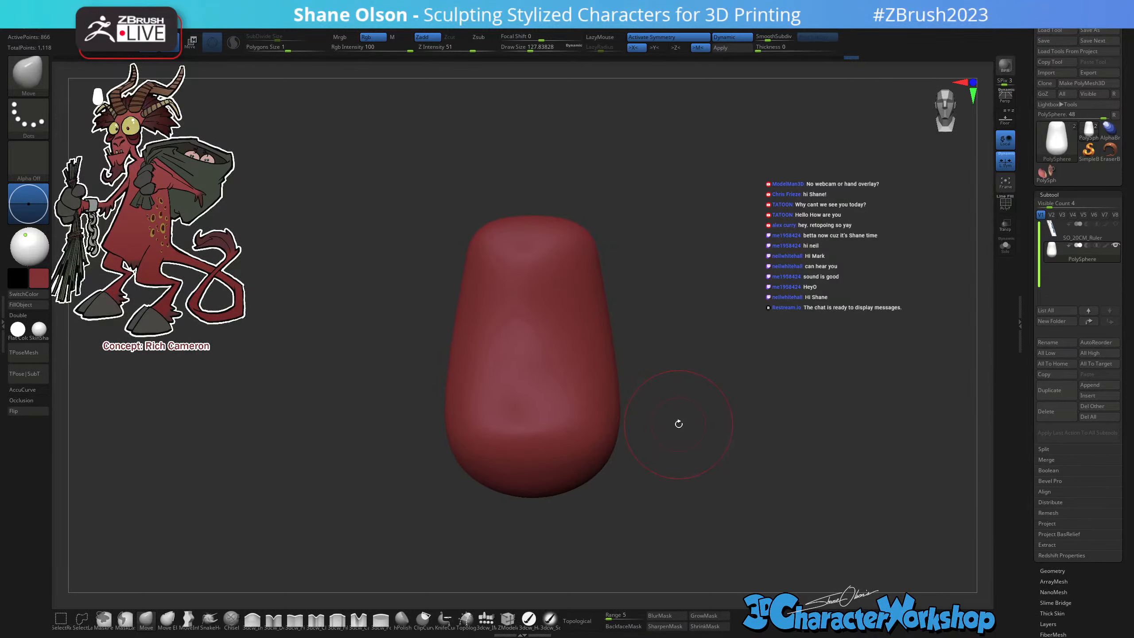
{"action": "left_click_drag", "start_coordinate": [630, 457], "coordinate": [623, 467], "text": "alt"}
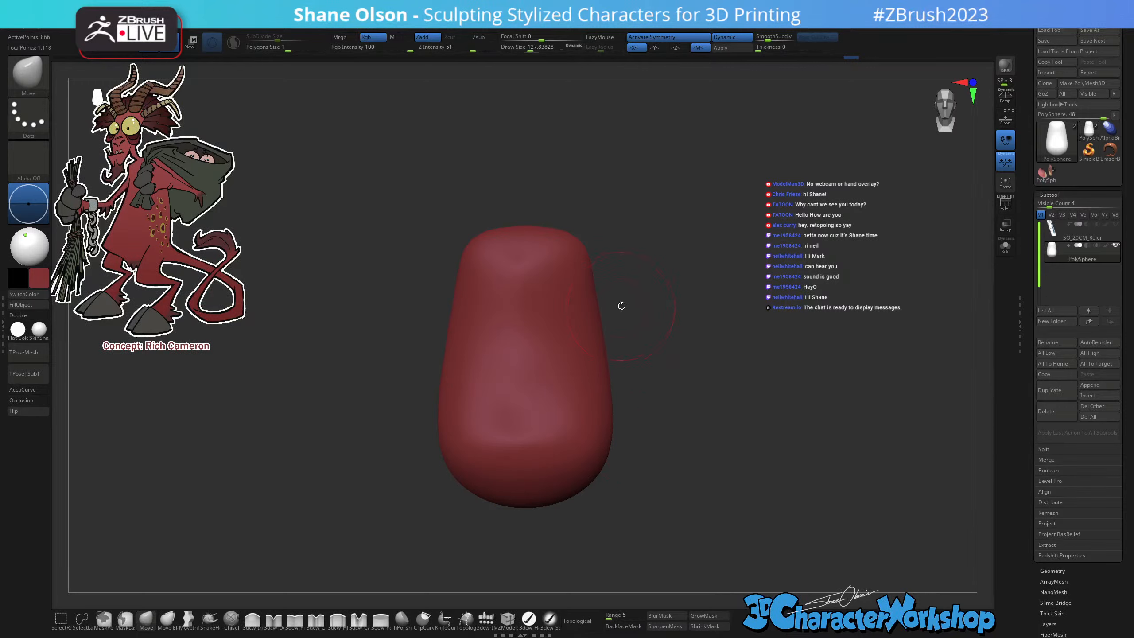
{"action": "key", "text": "s"}
{"action": "left_click_drag", "start_coordinate": [621, 306], "coordinate": [632, 305]}
{"action": "left_click_drag", "start_coordinate": [612, 414], "coordinate": [605, 412]}
{"action": "left_click_drag", "start_coordinate": [600, 342], "coordinate": [592, 340]}
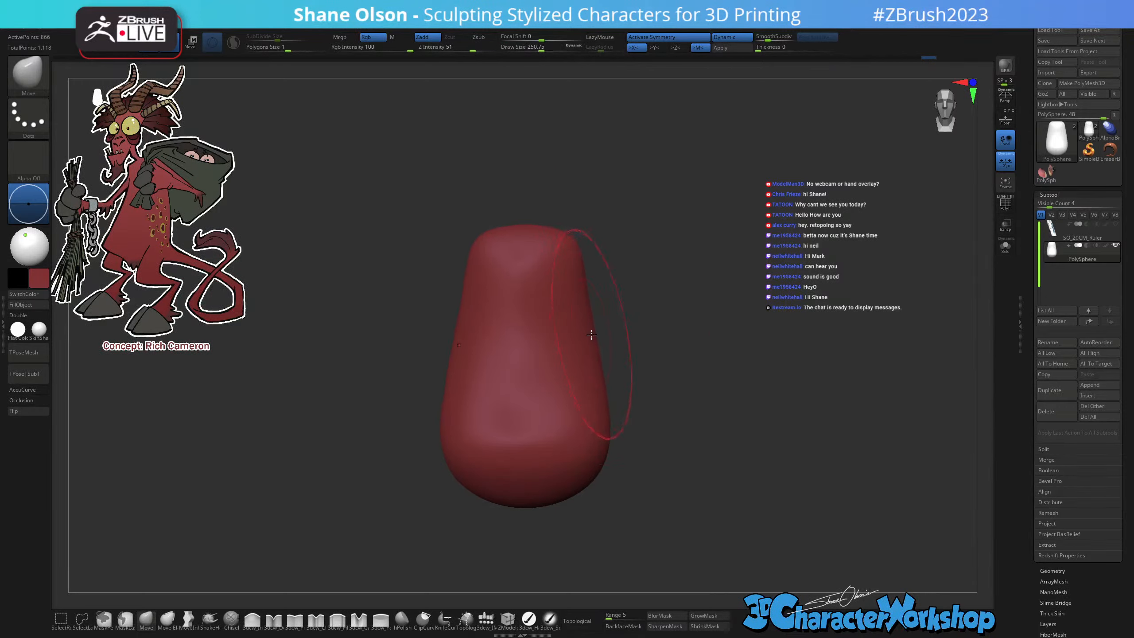
{"action": "left_click_drag", "start_coordinate": [576, 248], "coordinate": [576, 245]}
{"action": "left_click_drag", "start_coordinate": [594, 371], "coordinate": [592, 370]}
{"action": "mouse_move", "coordinate": [662, 510]}
{"action": "left_mouse_down", "text": "alt"}
{"action": "mouse_move", "coordinate": [643, 501]}
{"action": "mouse_move", "coordinate": [663, 494]}
{"action": "left_mouse_up", "text": "alt"}
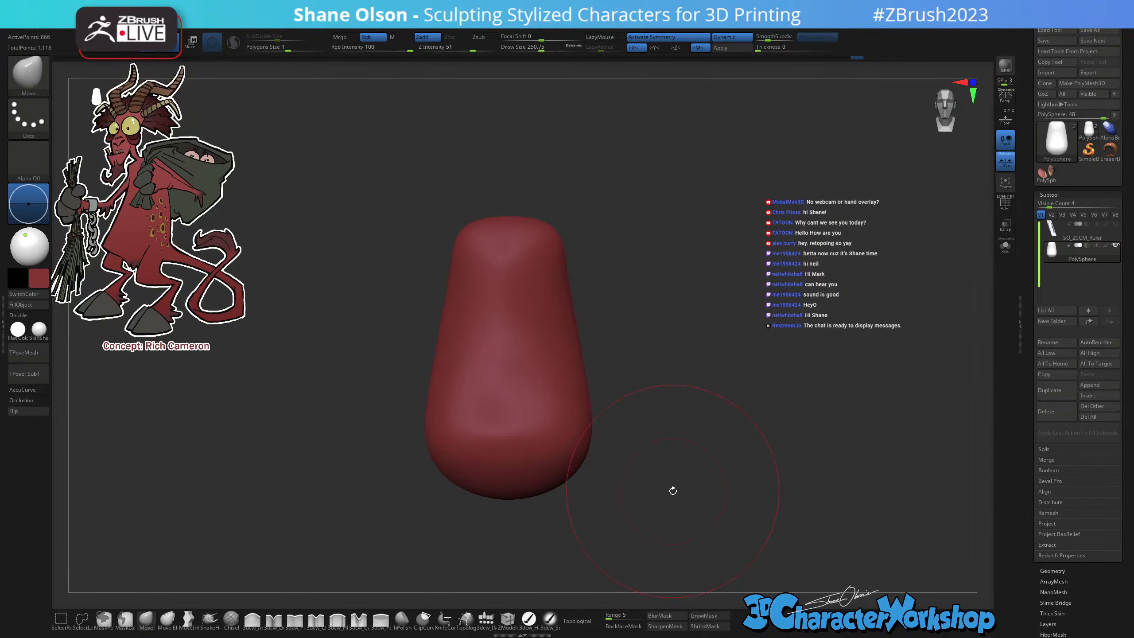
In side view, square off the lower back and base with the Move brush, at draw sizes of about 163 and 234.
{"action": "mouse_move", "coordinate": [697, 351]}
{"action": "left_mouse_down", "text": "alt"}
{"action": "mouse_move", "coordinate": [686, 340]}
{"action": "mouse_move", "coordinate": [671, 353]}
{"action": "mouse_move", "coordinate": [684, 350]}
{"action": "left_mouse_up", "text": "alt"}
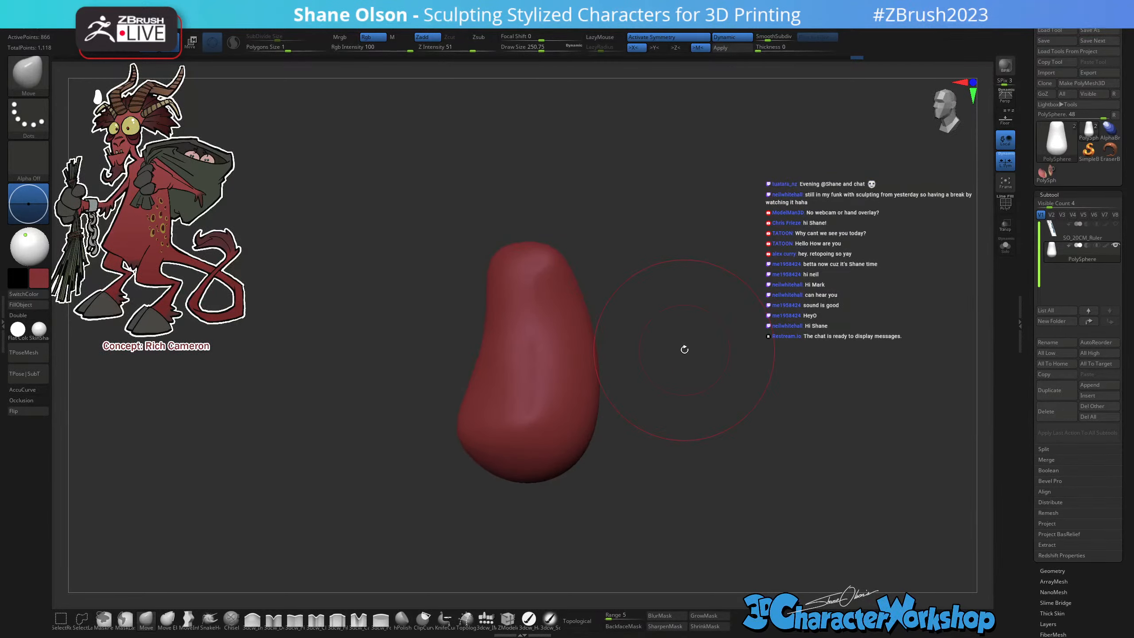
{"action": "mouse_move", "coordinate": [651, 400]}
{"action": "left_mouse_down"}
{"action": "mouse_move", "coordinate": [659, 357]}
{"action": "mouse_move", "coordinate": [671, 361]}
{"action": "mouse_move", "coordinate": [616, 415]}
{"action": "mouse_move", "coordinate": [597, 474]}
{"action": "mouse_move", "coordinate": [553, 458]}
{"action": "mouse_move", "coordinate": [600, 464]}
{"action": "left_mouse_up"}
{"action": "key", "text": "s"}
{"action": "key", "text": "s"}
{"action": "mouse_move", "coordinate": [656, 425]}
{"action": "left_mouse_down"}
{"action": "mouse_move", "coordinate": [666, 423]}
{"action": "mouse_move", "coordinate": [598, 455]}
{"action": "mouse_move", "coordinate": [649, 428]}
{"action": "mouse_move", "coordinate": [633, 408]}
{"action": "left_mouse_up"}
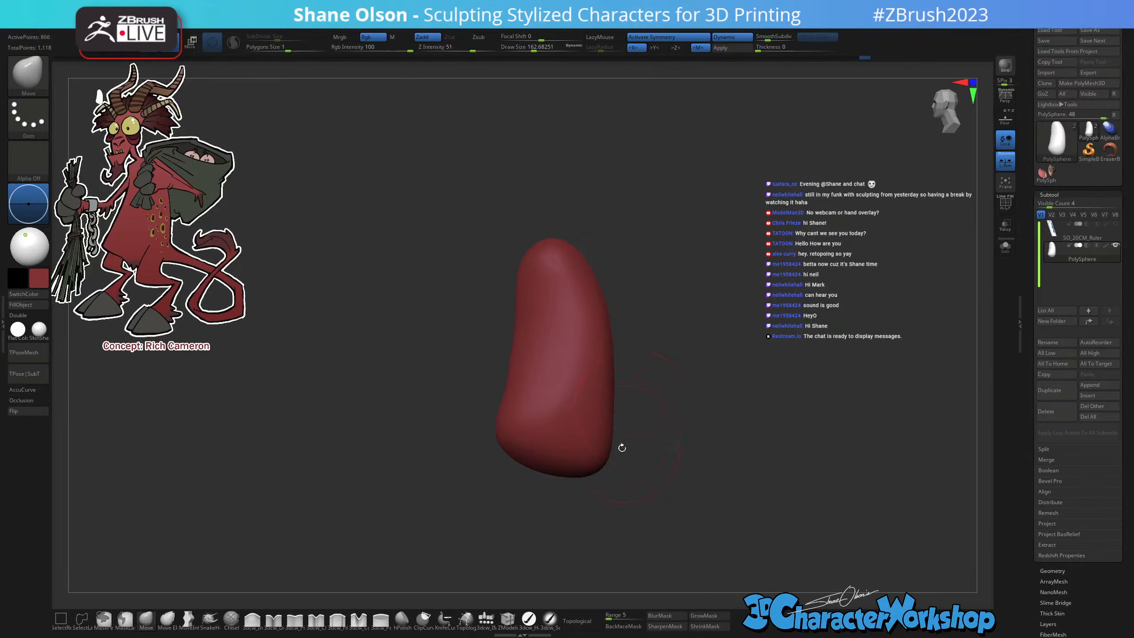
{"action": "key", "text": "s"}
{"action": "left_click_drag", "start_coordinate": [620, 451], "coordinate": [602, 455]}
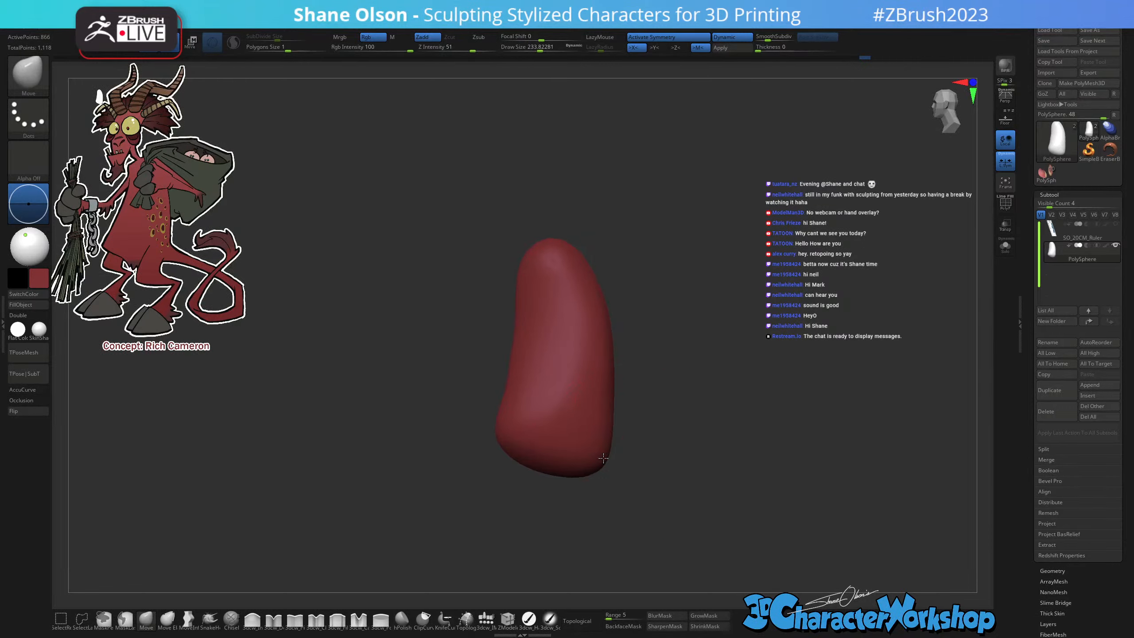
Slim the upper torso into a slanted, narrower top in side view with the Move Infinite Depth brush at a draw size of about 197.
{"action": "left_click", "coordinate": [188, 619]}
{"action": "left_click_drag", "start_coordinate": [633, 342], "coordinate": [604, 300]}
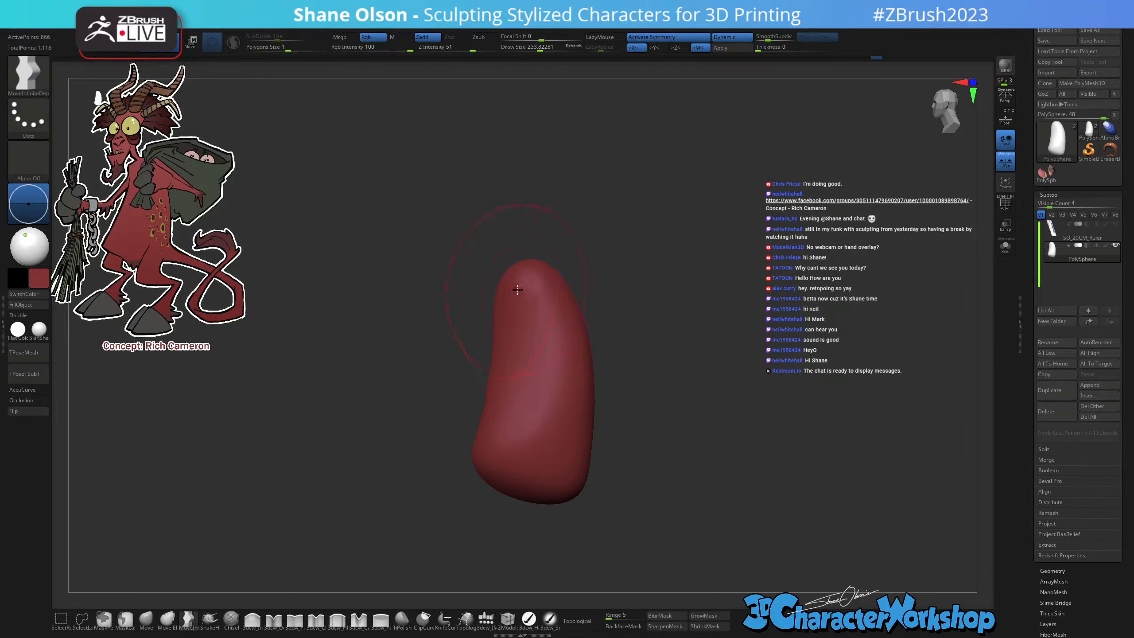
{"action": "key", "text": "s"}
{"action": "mouse_move", "coordinate": [524, 300]}
{"action": "left_mouse_down"}
{"action": "mouse_move", "coordinate": [505, 299]}
{"action": "mouse_move", "coordinate": [520, 272]}
{"action": "left_mouse_up"}
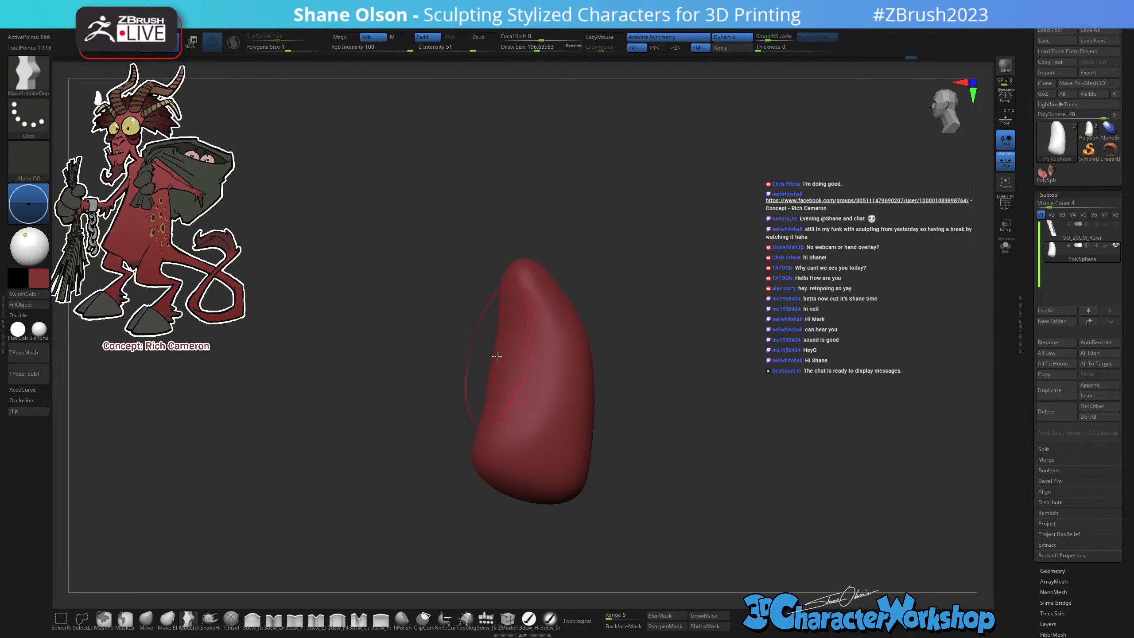
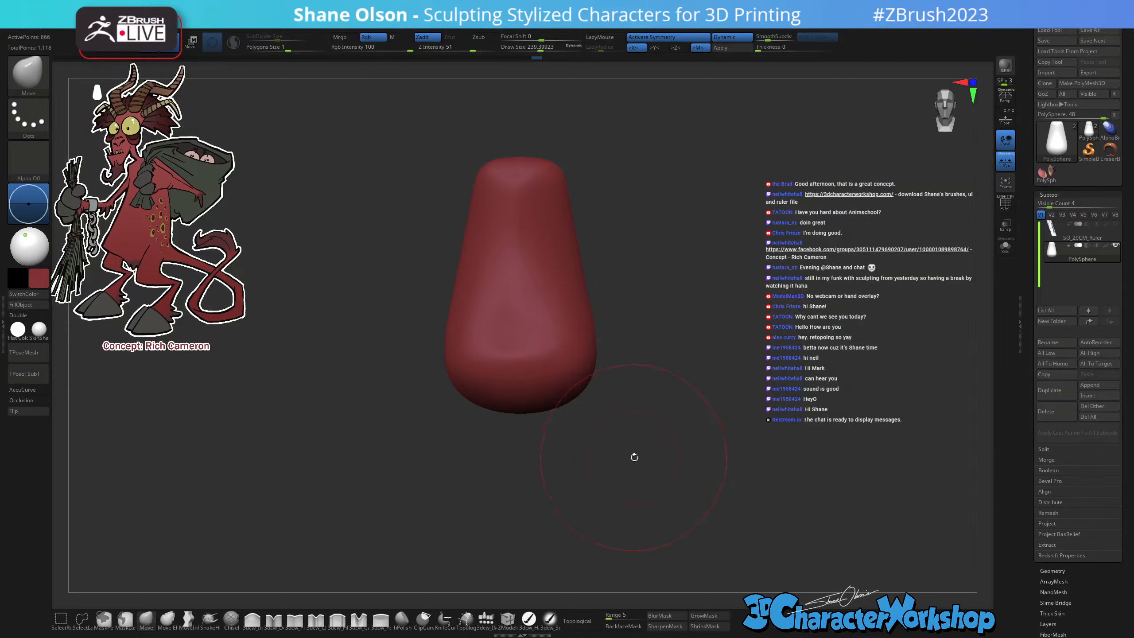
Refine the torso's front silhouette with the Move brush at a draw size of about 149.
{"action": "key", "text": "s"}
{"action": "left_click_drag", "start_coordinate": [639, 456], "coordinate": [625, 437]}
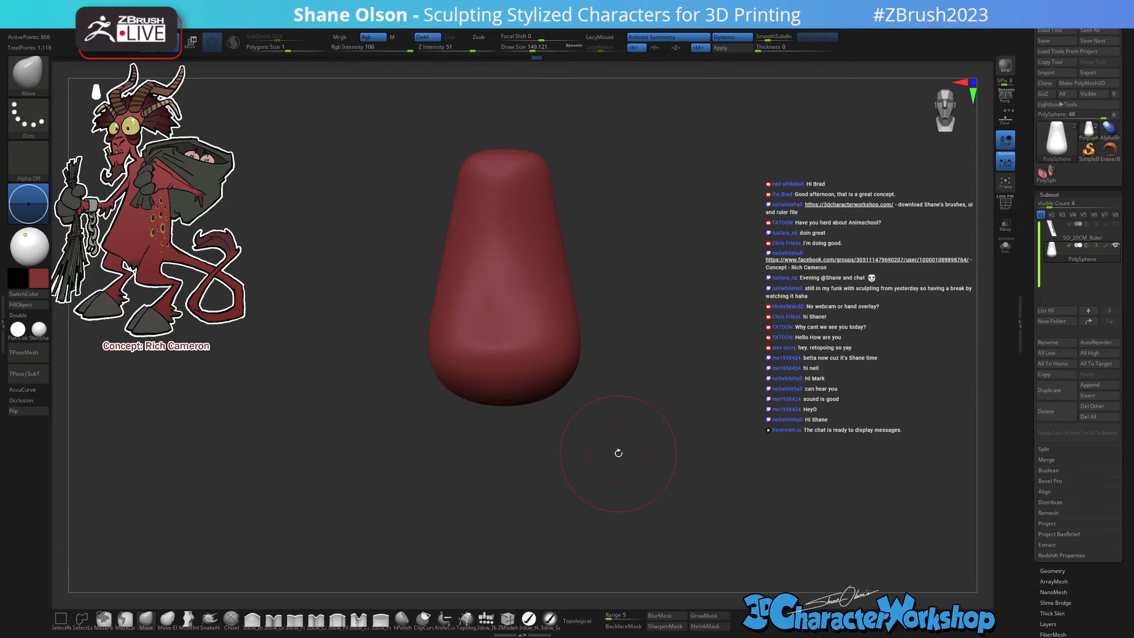
{"action": "left_click_drag", "start_coordinate": [587, 444], "coordinate": [613, 446]}
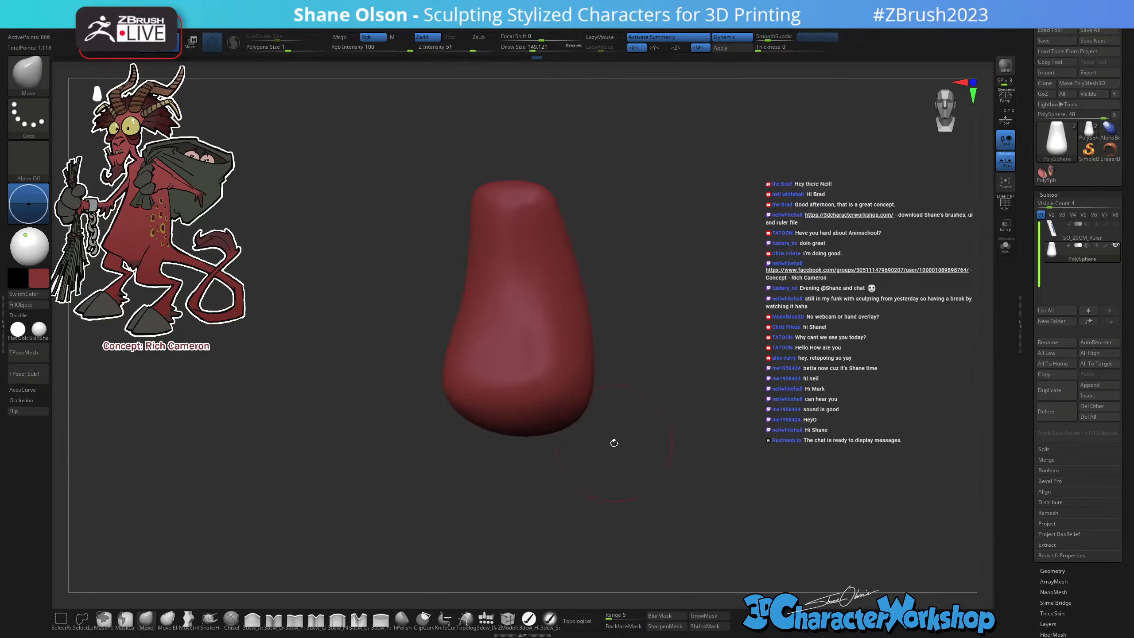
{"action": "left_click_drag", "start_coordinate": [640, 320], "coordinate": [646, 432]}
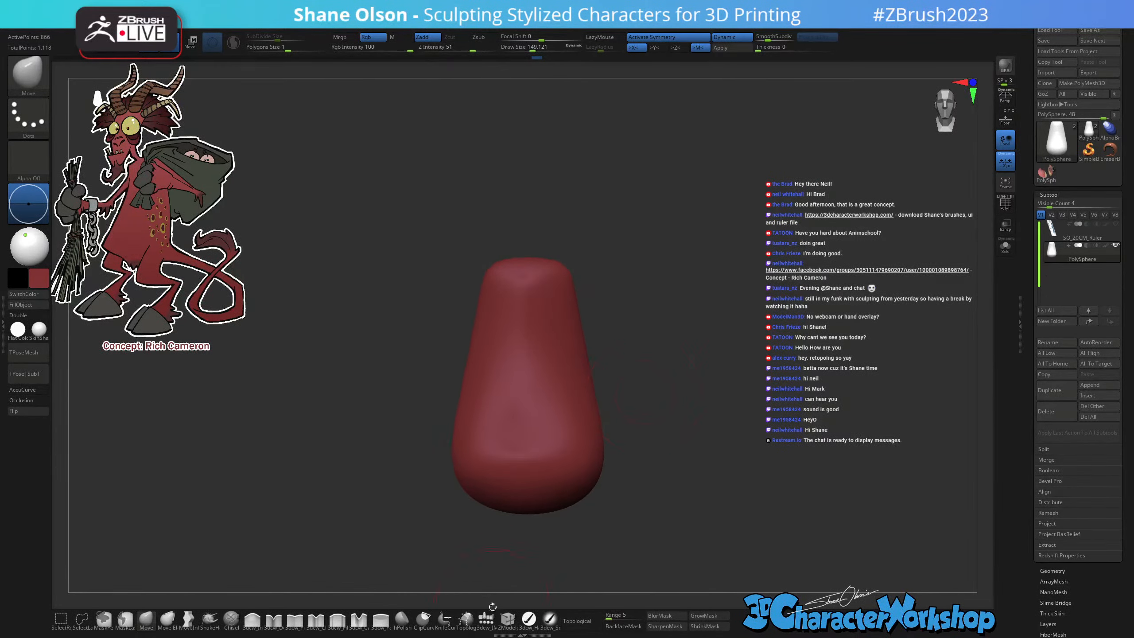
Insert an Appendage mesh on the upper body for the head, and position it tilted forward above the torso's front.
{"action": "left_click", "coordinate": [486, 619]}
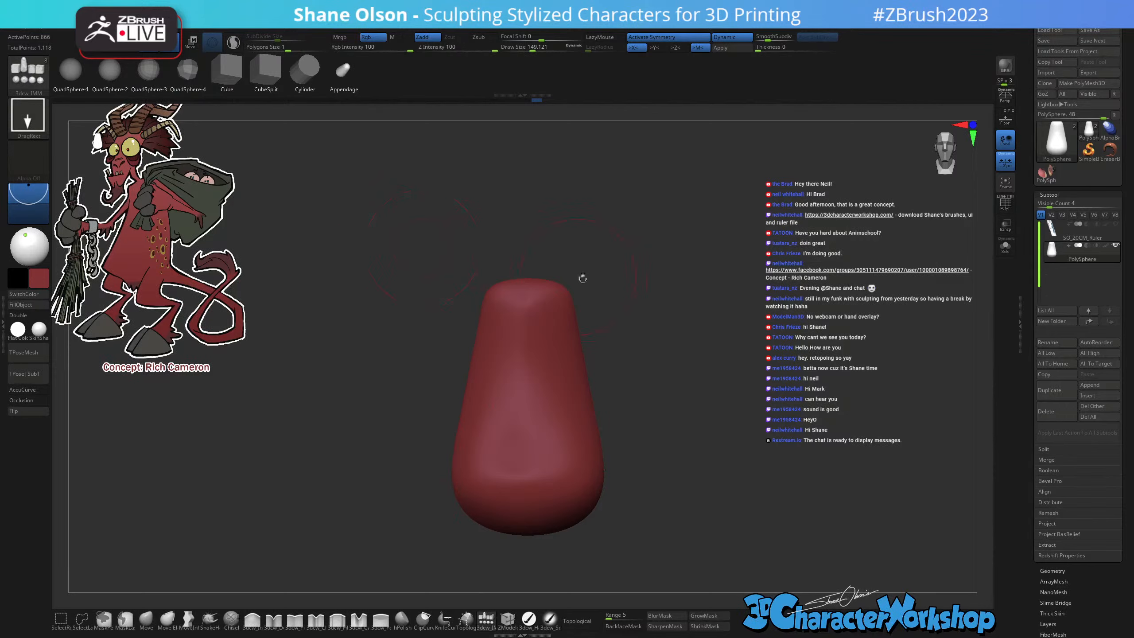
{"action": "left_click_drag", "start_coordinate": [528, 304], "coordinate": [526, 349]}
{"action": "left_click_drag", "start_coordinate": [675, 366], "coordinate": [520, 229]}
{"action": "key", "text": "w"}
{"action": "left_click_drag", "start_coordinate": [486, 263], "coordinate": [498, 253]}
{"action": "mouse_move", "coordinate": [640, 309]}
{"action": "left_mouse_down"}
{"action": "mouse_move", "coordinate": [696, 314]}
{"action": "mouse_move", "coordinate": [632, 316]}
{"action": "left_mouse_up"}
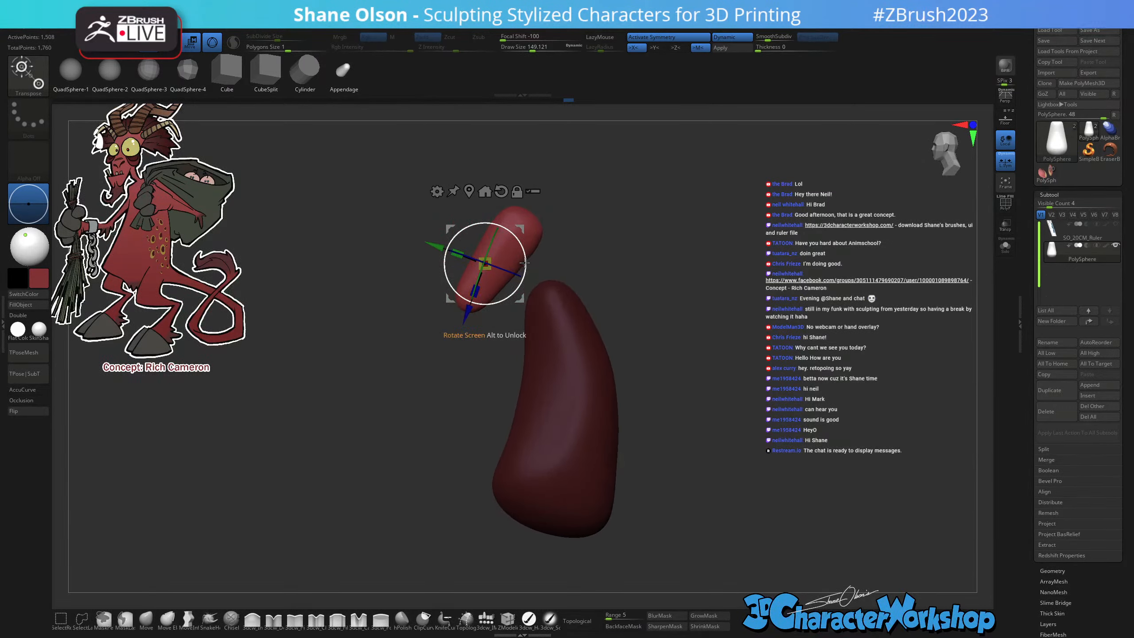
{"action": "left_click_drag", "start_coordinate": [527, 232], "coordinate": [535, 244]}
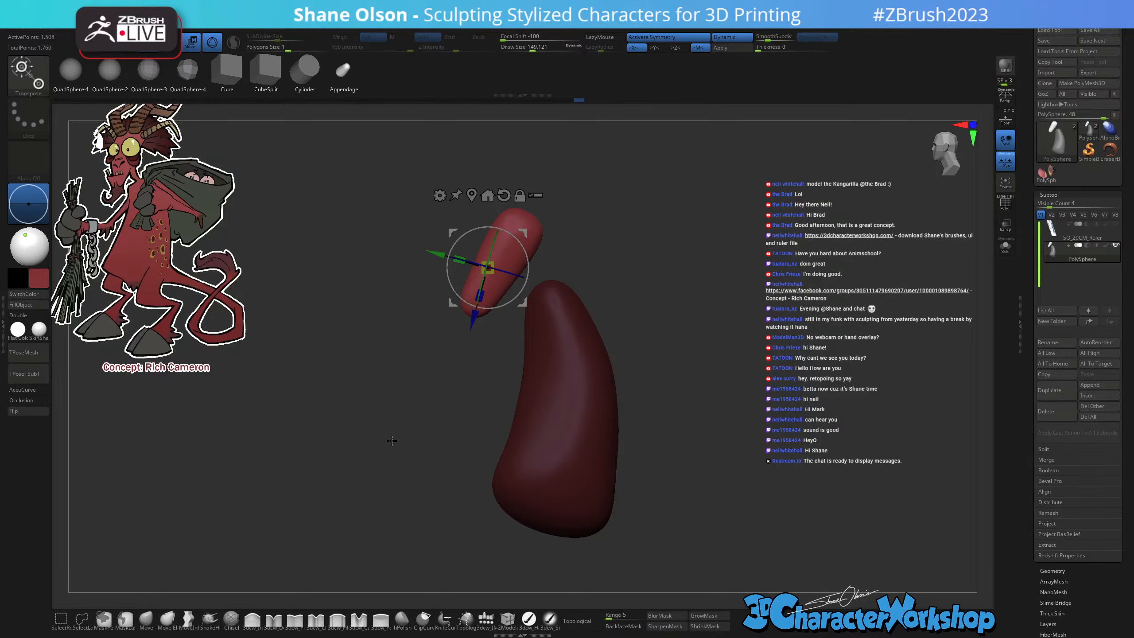
Bend the head form into a forward-drooping curve in side view with the Move Infinite Depth brush at a draw size of about 136.
{"action": "left_click_drag", "start_coordinate": [697, 385], "coordinate": [741, 386]}
{"action": "left_click_drag", "start_coordinate": [683, 413], "coordinate": [666, 397], "text": "alt"}
{"action": "left_click", "coordinate": [189, 619]}
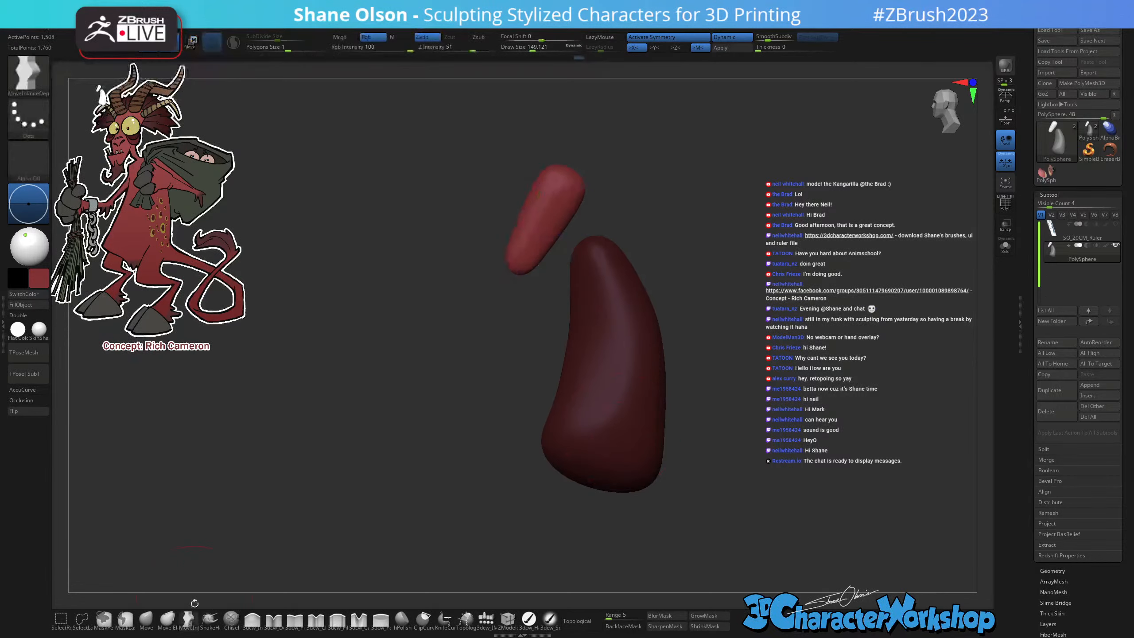
{"action": "key", "text": "s"}
{"action": "left_click_drag", "start_coordinate": [553, 217], "coordinate": [543, 222]}
{"action": "left_click_drag", "start_coordinate": [568, 182], "coordinate": [561, 164]}
{"action": "key", "text": "s"}
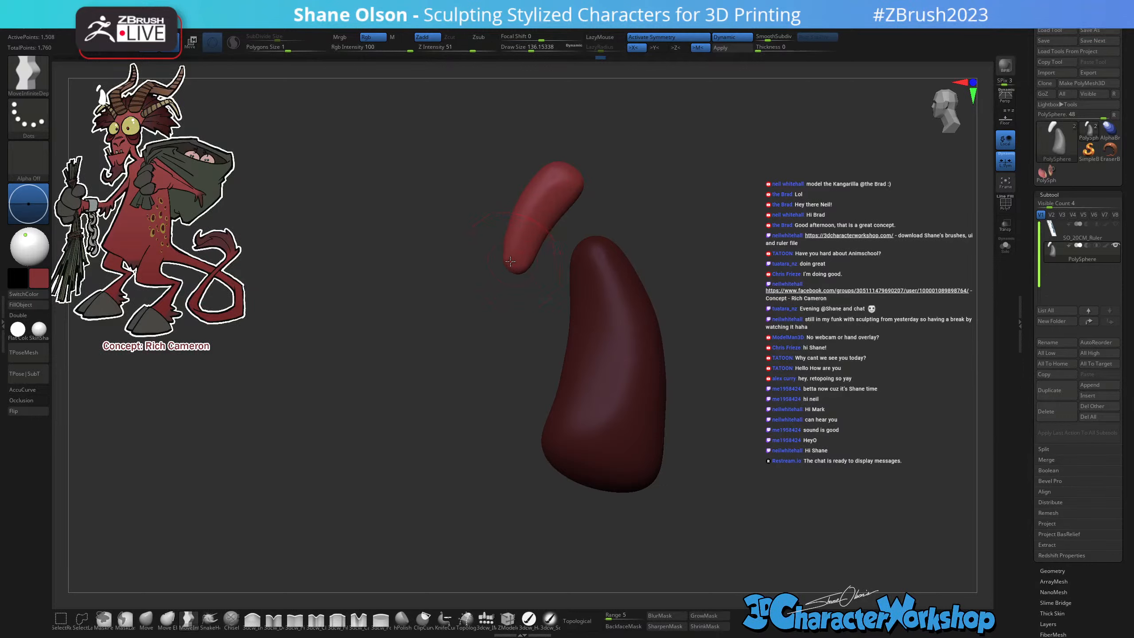
{"action": "left_click_drag", "start_coordinate": [510, 261], "coordinate": [512, 255]}
{"action": "left_click_drag", "start_coordinate": [539, 218], "coordinate": [535, 194]}
{"action": "mouse_move", "coordinate": [545, 269]}
{"action": "left_mouse_down"}
{"action": "mouse_move", "coordinate": [663, 264]}
{"action": "mouse_move", "coordinate": [693, 240]}
{"action": "mouse_move", "coordinate": [731, 236]}
{"action": "left_mouse_up"}
In front view, broaden the head's top and taper it toward the muzzle with the Move brush at a draw size of about 167.
{"action": "left_click_drag", "start_coordinate": [450, 377], "coordinate": [463, 372], "text": "alt"}
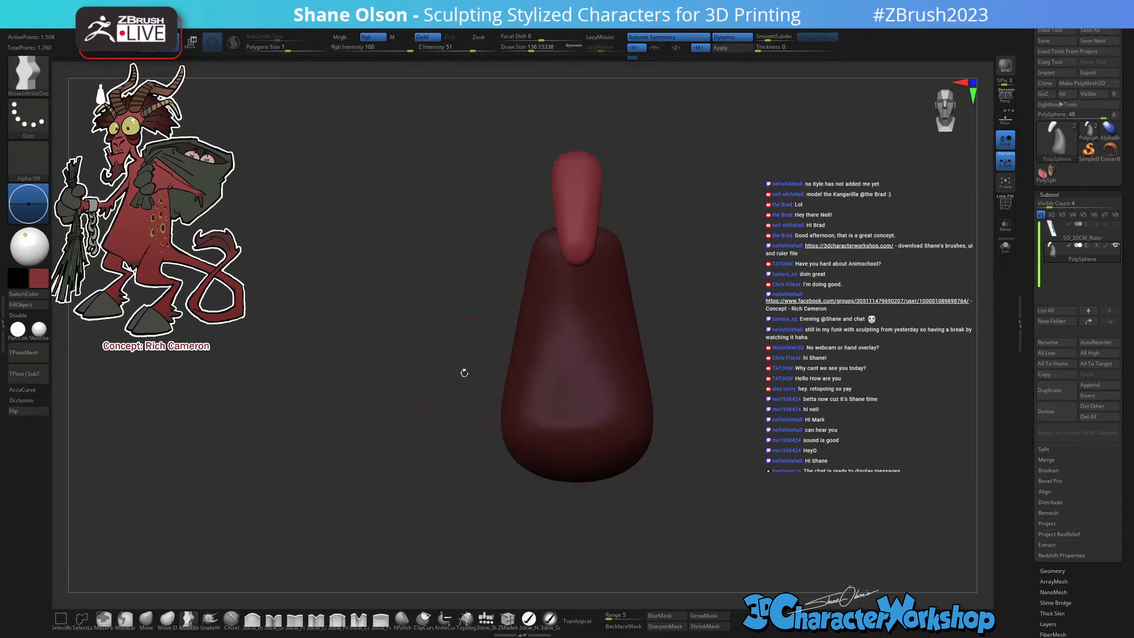
{"action": "left_click", "coordinate": [146, 619]}
{"action": "left_click_drag", "start_coordinate": [622, 171], "coordinate": [601, 236], "text": "alt"}
{"action": "key", "text": "s"}
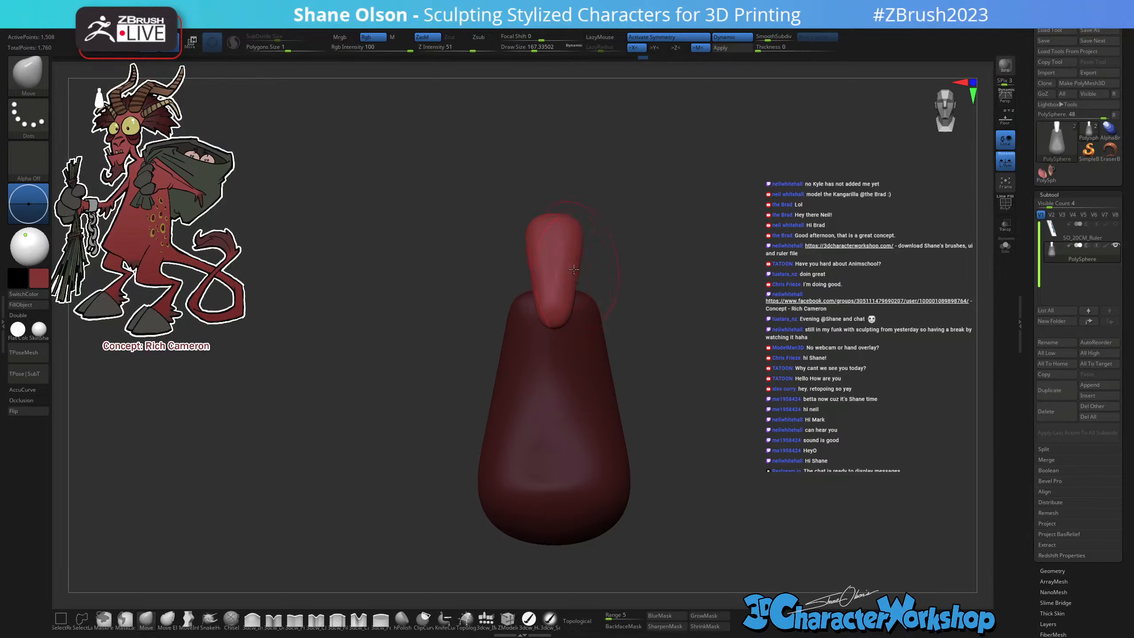
{"action": "right_click_drag", "start_coordinate": [562, 314], "coordinate": [620, 244]}
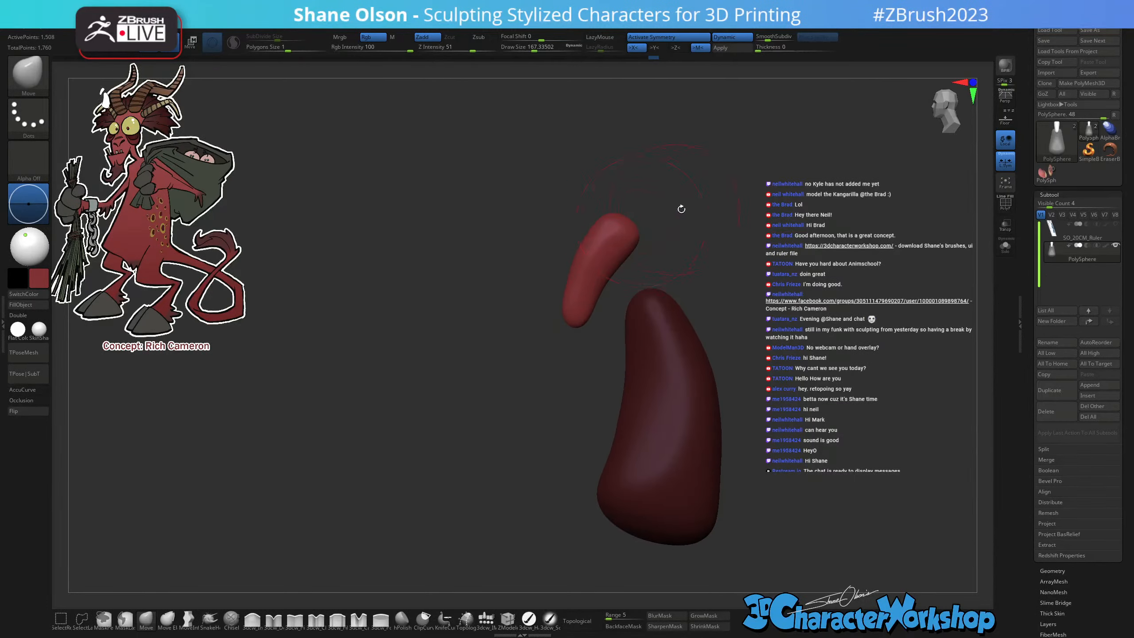
Shift the head slightly back toward the torso, and refine its front shape with the Move brush at a draw size of about 80.
{"action": "key", "text": "w"}
{"action": "left_click_drag", "start_coordinate": [624, 243], "coordinate": [629, 247]}
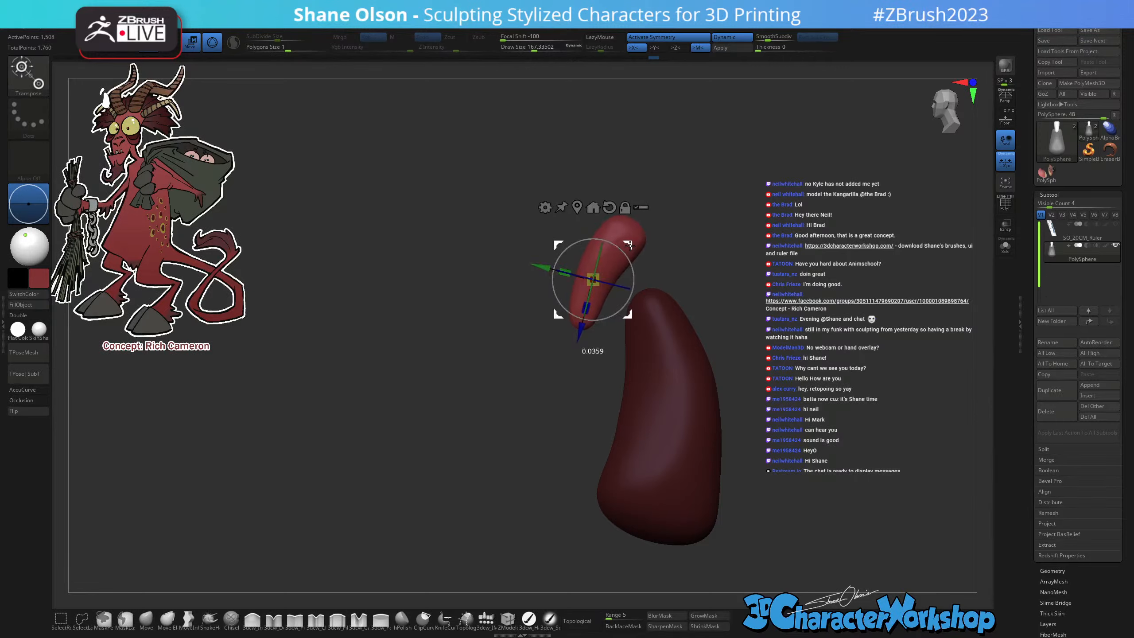
{"action": "key", "text": "q"}
{"action": "left_click_drag", "start_coordinate": [693, 288], "coordinate": [697, 295], "text": "alt"}
{"action": "mouse_move", "coordinate": [696, 295]}
{"action": "left_mouse_down"}
{"action": "mouse_move", "coordinate": [804, 291]}
{"action": "mouse_move", "coordinate": [728, 291]}
{"action": "mouse_move", "coordinate": [675, 272]}
{"action": "mouse_move", "coordinate": [712, 294]}
{"action": "mouse_move", "coordinate": [664, 309]}
{"action": "left_mouse_up"}
{"action": "key", "text": "s"}
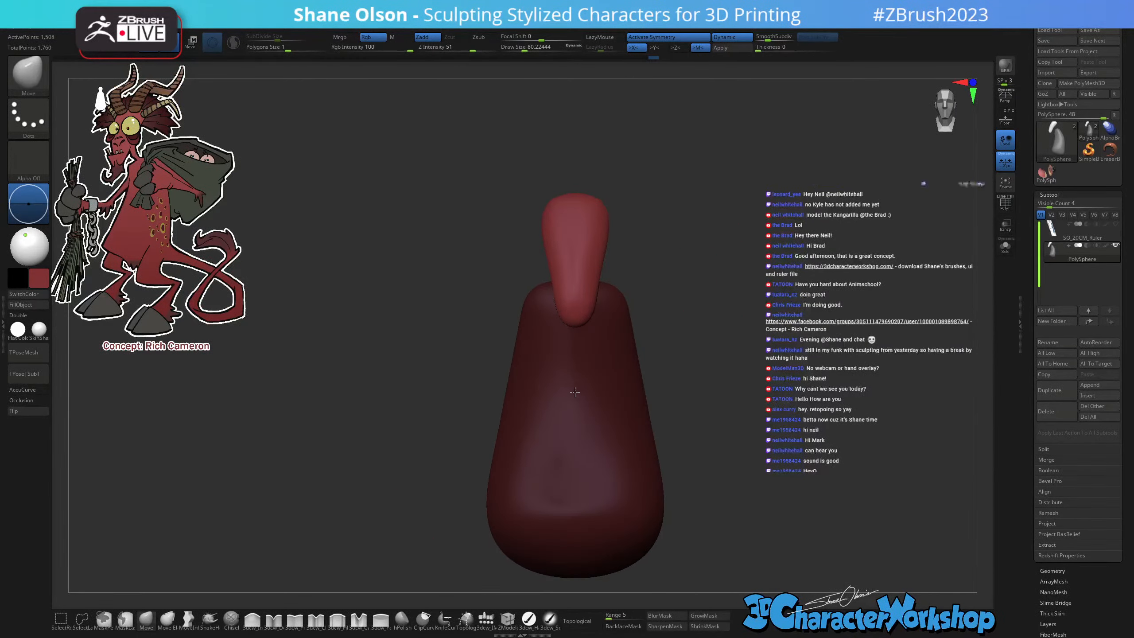
{"action": "left_click_drag", "start_coordinate": [673, 346], "coordinate": [641, 319], "text": "alt"}
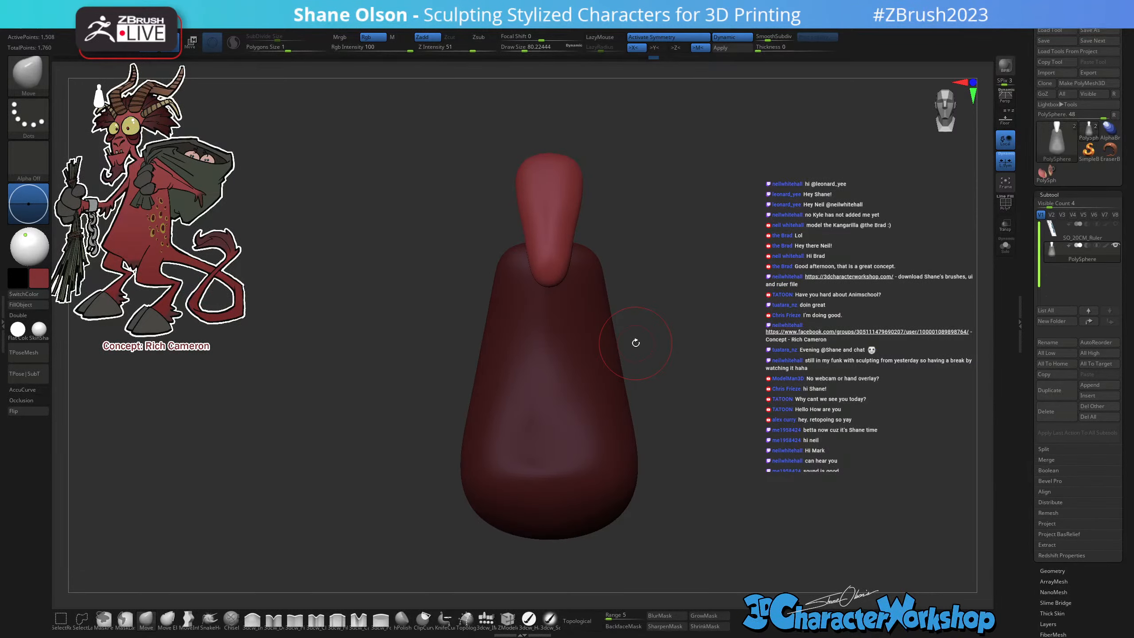
Insert a small Appendage mesh on the front of the upper torso for the neck.
{"action": "left_click", "coordinate": [486, 619]}
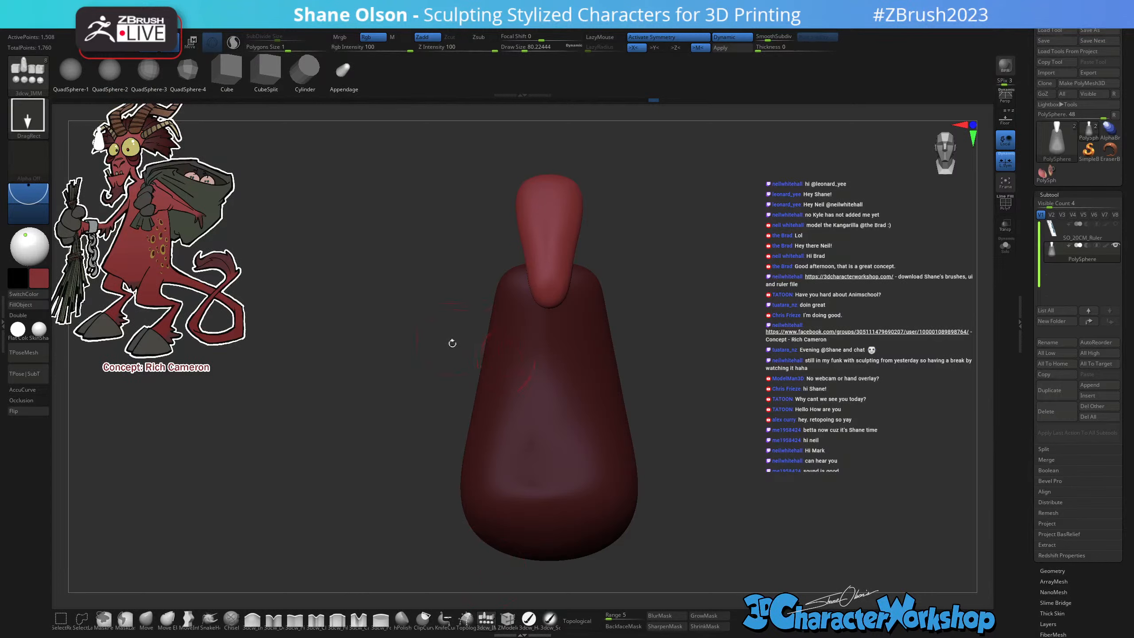
{"action": "left_click_drag", "start_coordinate": [549, 355], "coordinate": [550, 388]}
{"action": "mouse_move", "coordinate": [659, 373]}
{"action": "left_mouse_down", "text": "shift"}
{"action": "mouse_move", "coordinate": [584, 373]}
{"action": "mouse_move", "coordinate": [654, 379]}
{"action": "left_mouse_up", "text": "shift"}
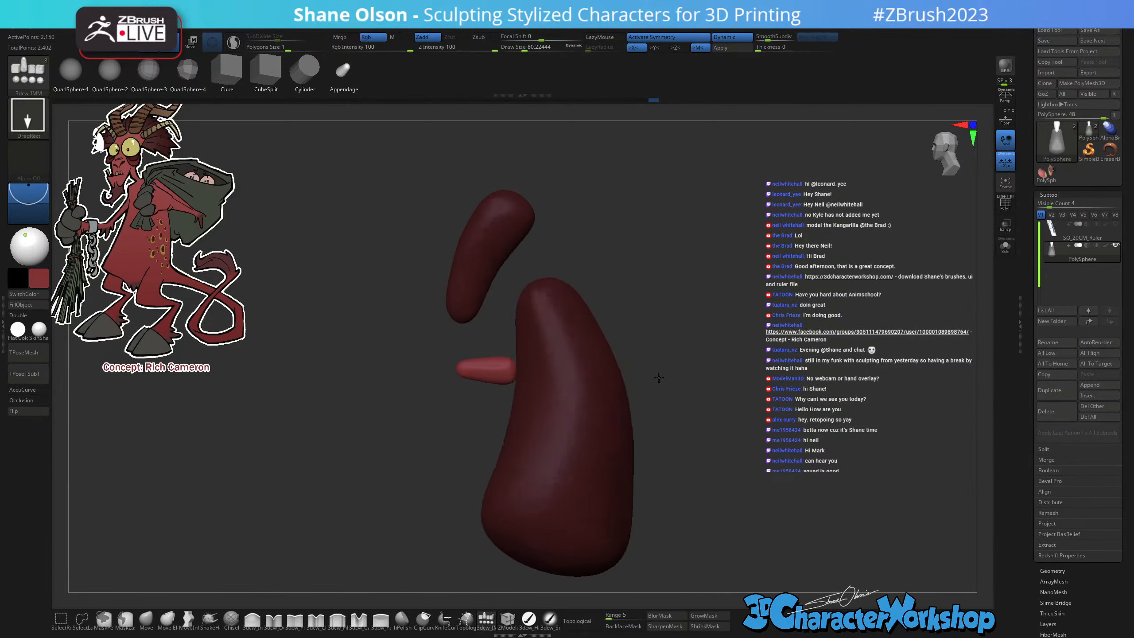
Center the gizmo on the neck piece, rotate it to a diagonal, and move it between the head and the torso's top.
{"action": "key", "text": "w"}
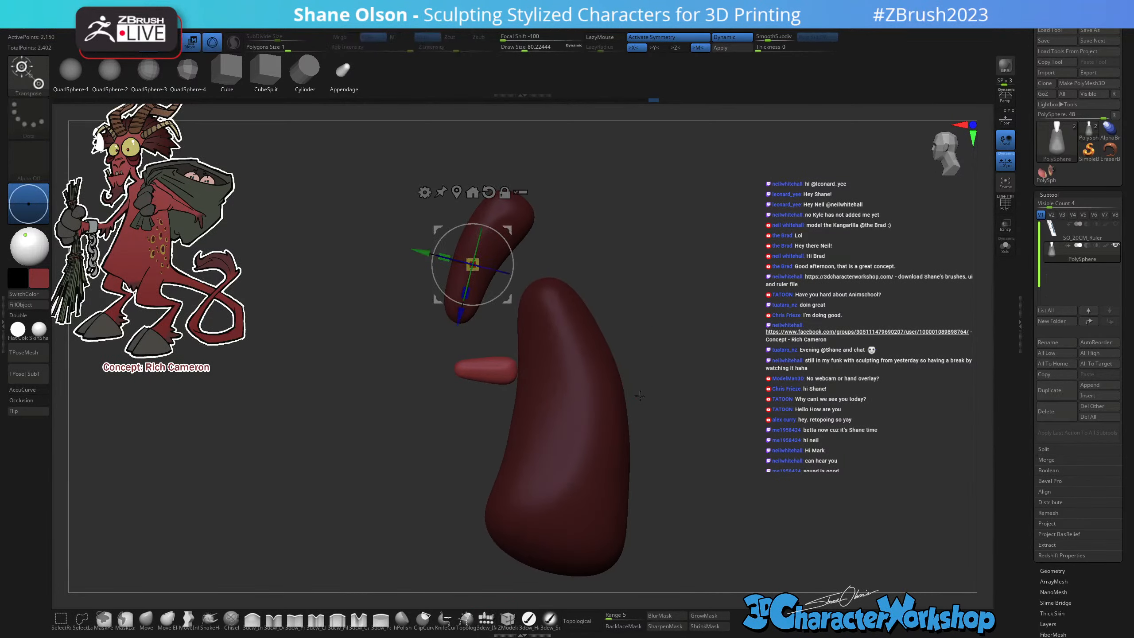
{"action": "left_click", "coordinate": [457, 192], "text": "alt"}
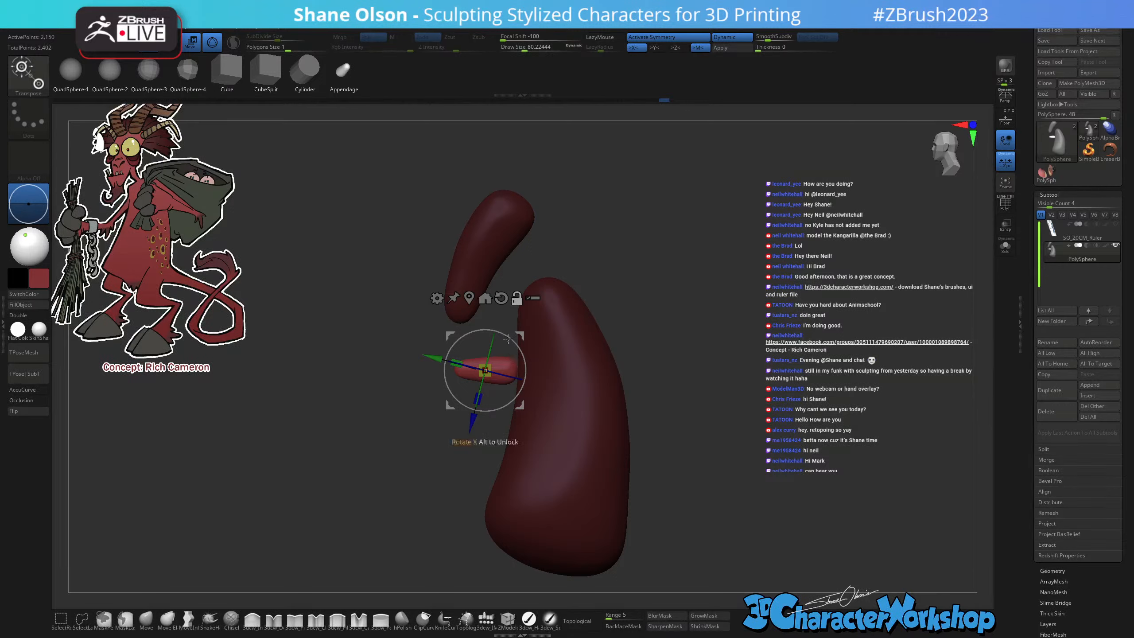
{"action": "left_click_drag", "start_coordinate": [518, 342], "coordinate": [509, 353]}
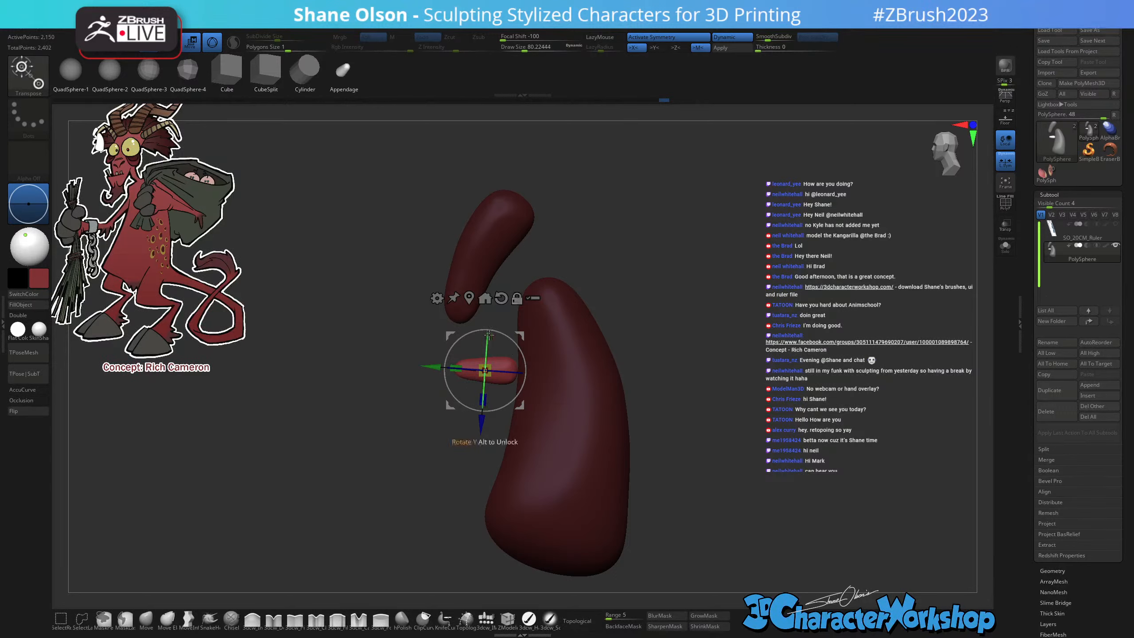
{"action": "left_click_drag", "start_coordinate": [502, 335], "coordinate": [407, 389]}
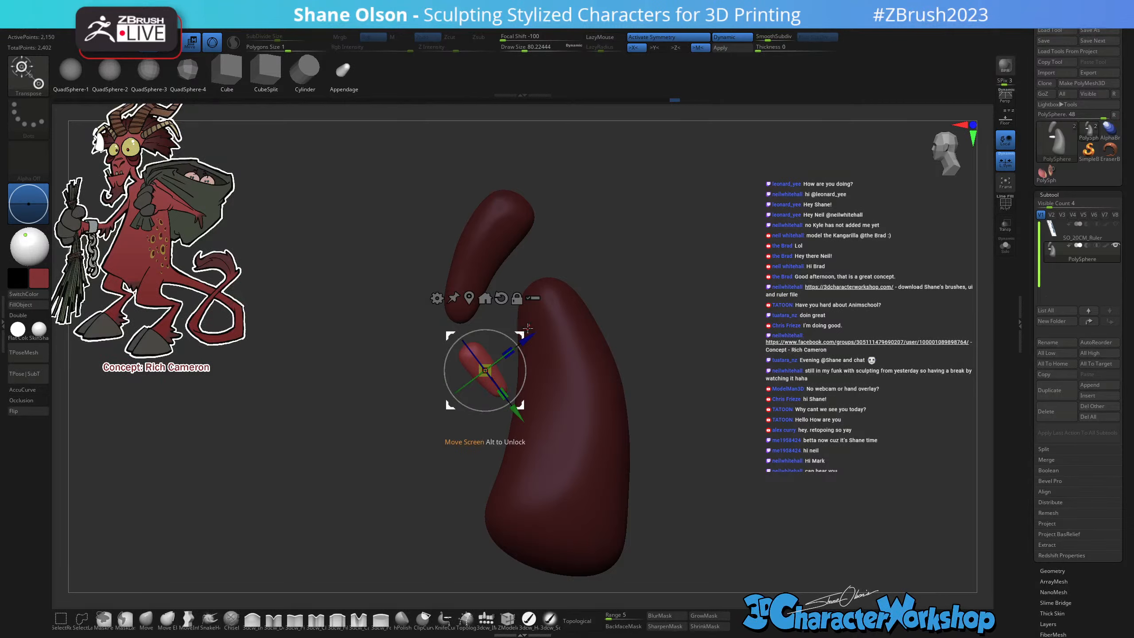
{"action": "left_click_drag", "start_coordinate": [523, 333], "coordinate": [547, 252]}
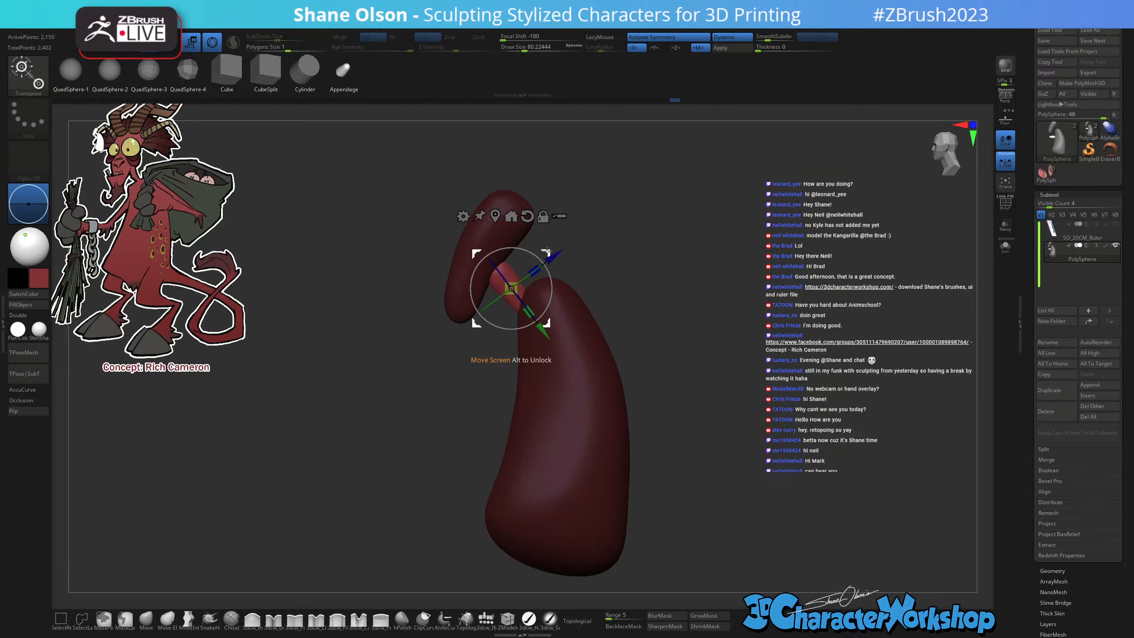
Adjust the neck piece between head and torso in side view with the Move brush at a draw size of about 124.
{"action": "mouse_move", "coordinate": [656, 350]}
{"action": "left_mouse_down", "text": "alt"}
{"action": "mouse_move", "coordinate": [649, 375]}
{"action": "mouse_move", "coordinate": [622, 365]}
{"action": "left_mouse_up", "text": "alt"}
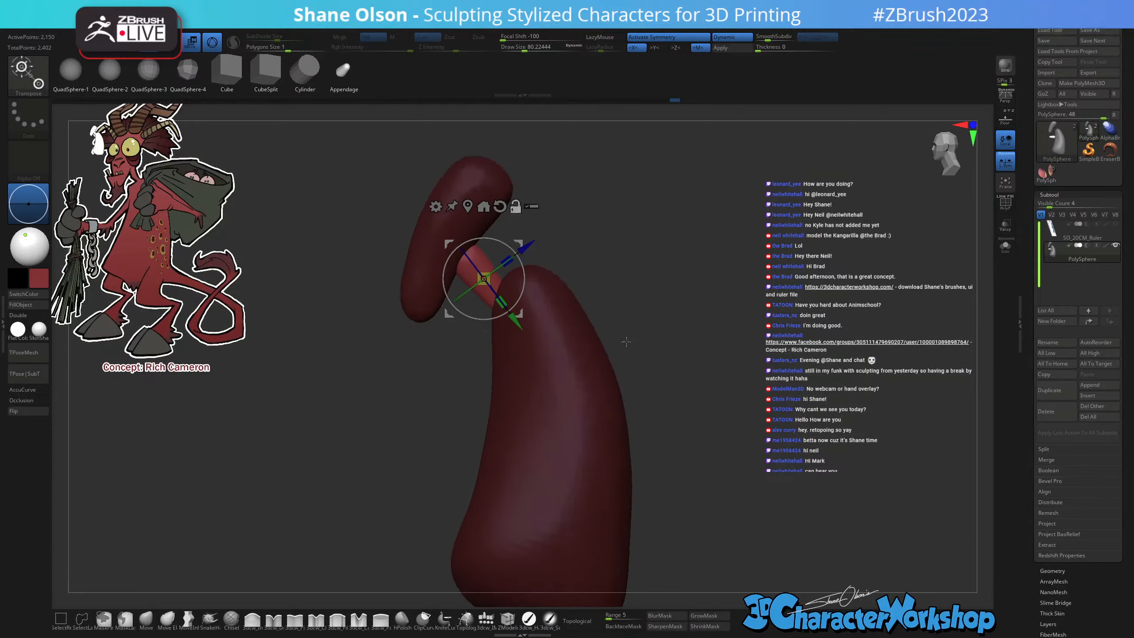
{"action": "left_click", "coordinate": [147, 621]}
{"action": "key", "text": "s"}
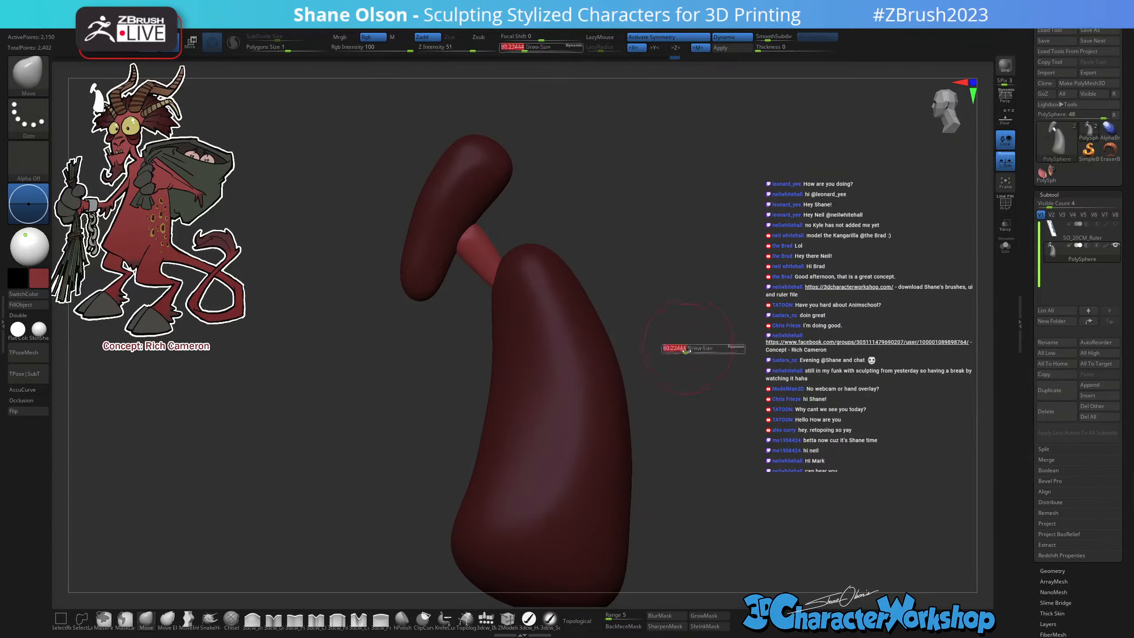
{"action": "left_click_drag", "start_coordinate": [686, 353], "coordinate": [691, 353]}
{"action": "mouse_move", "coordinate": [691, 346]}
{"action": "left_mouse_down", "text": "alt"}
{"action": "mouse_move", "coordinate": [684, 324]}
{"action": "mouse_move", "coordinate": [684, 378]}
{"action": "left_mouse_up", "text": "alt"}
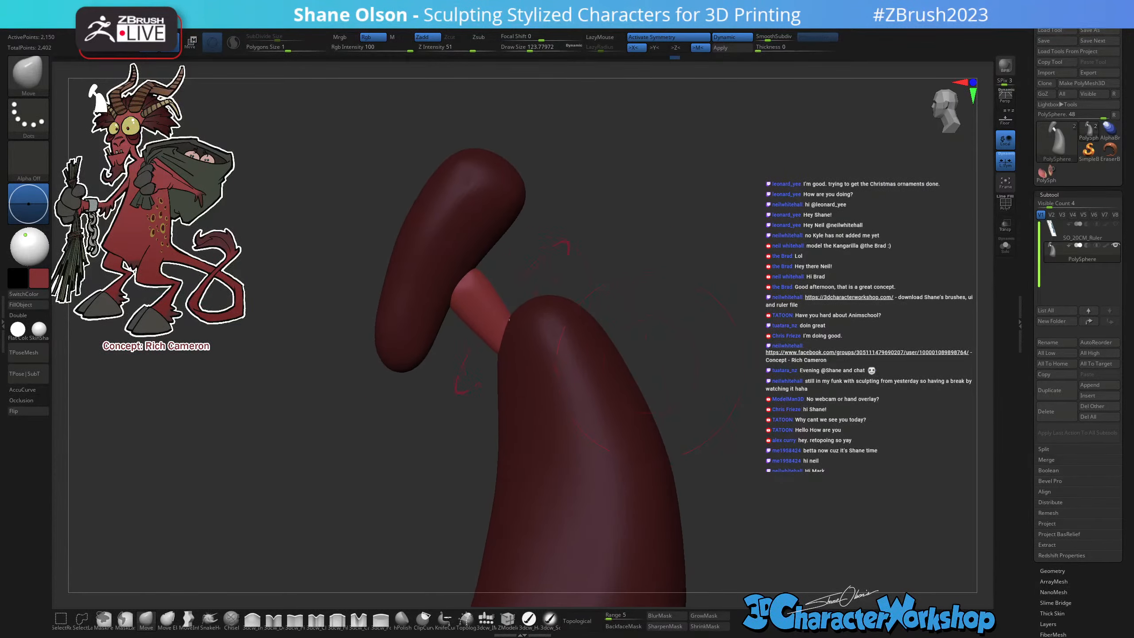
{"action": "left_click_drag", "start_coordinate": [467, 278], "coordinate": [526, 245]}
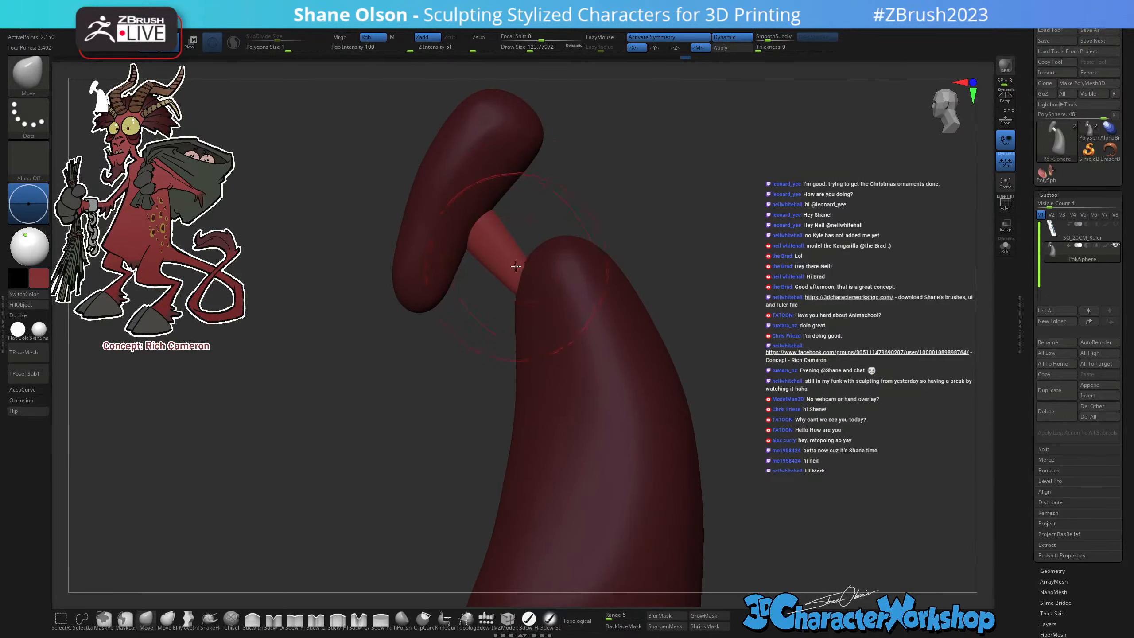
Bend the neck into a curve joining head and torso with the Move Infinite Depth brush at draw sizes of about 51 to 62.
{"action": "left_click", "coordinate": [188, 619]}
{"action": "key", "text": "s"}
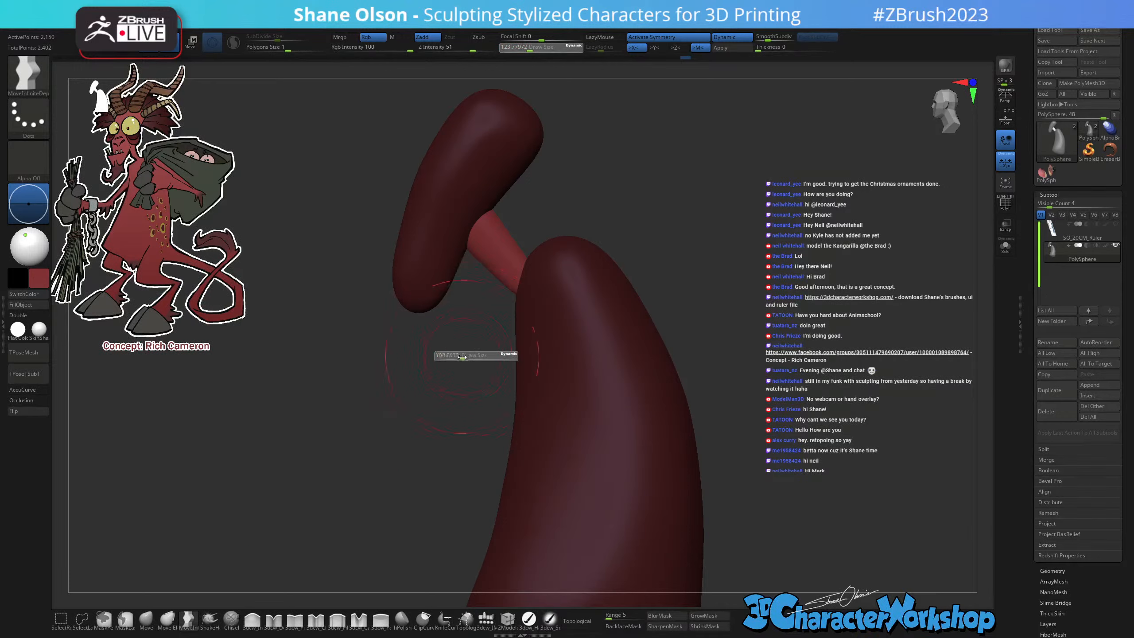
{"action": "left_click_drag", "start_coordinate": [460, 357], "coordinate": [459, 357]}
{"action": "key", "text": "s"}
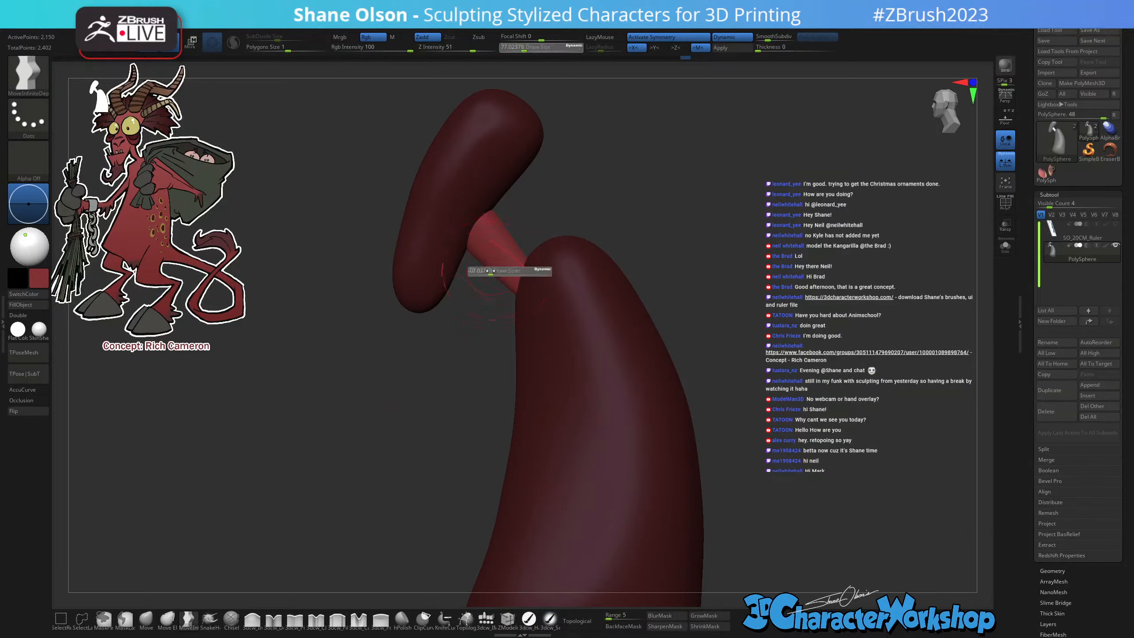
{"action": "left_click_drag", "start_coordinate": [493, 271], "coordinate": [488, 271]}
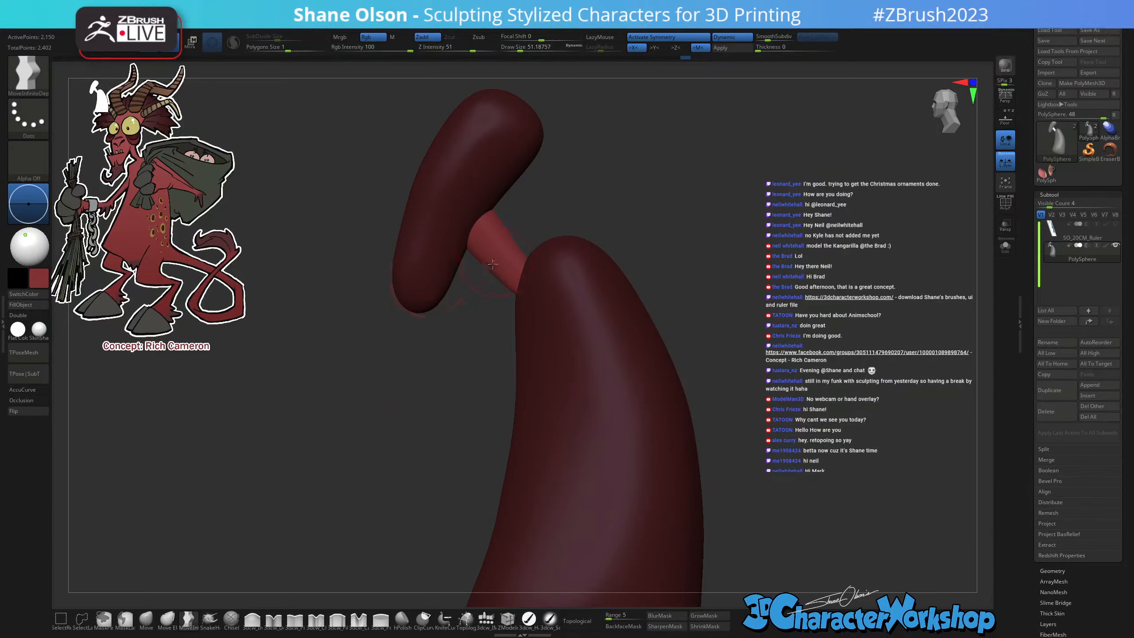
{"action": "left_click_drag", "start_coordinate": [490, 269], "coordinate": [479, 241]}
{"action": "left_click_drag", "start_coordinate": [513, 290], "coordinate": [516, 281]}
{"action": "left_click_drag", "start_coordinate": [517, 207], "coordinate": [521, 231], "text": "alt"}
{"action": "key", "text": "s"}
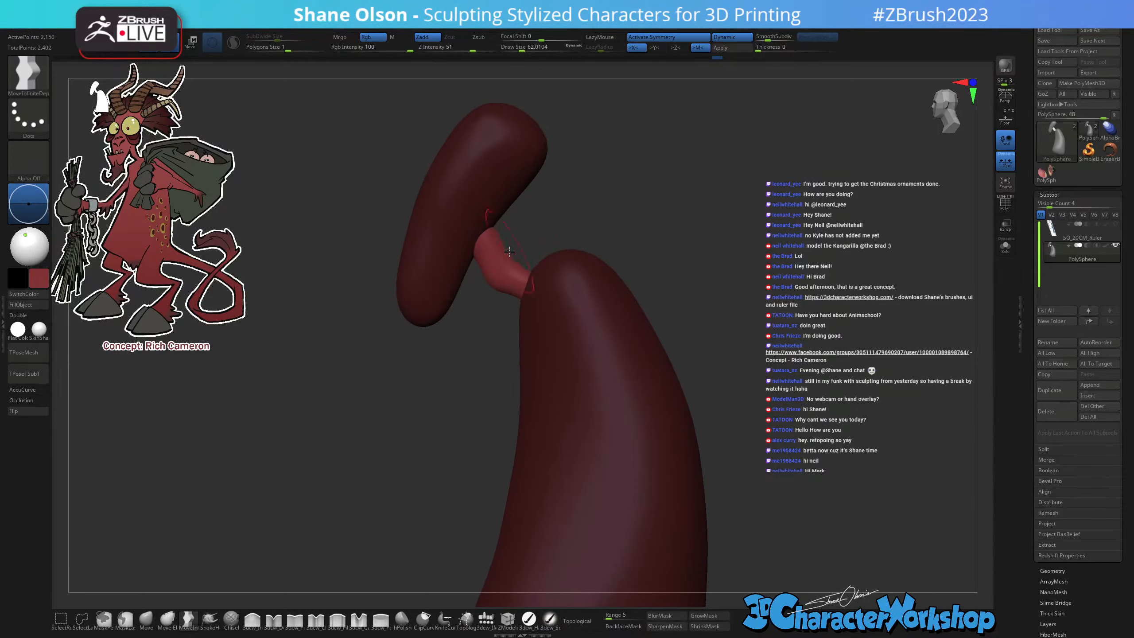
Reposition the neck between head and torso with the Move brush at a draw size of about 83, and clear the mask.
{"action": "mouse_move", "coordinate": [594, 213]}
{"action": "left_mouse_down"}
{"action": "mouse_move", "coordinate": [579, 233]}
{"action": "mouse_move", "coordinate": [574, 199]}
{"action": "mouse_move", "coordinate": [557, 220]}
{"action": "mouse_move", "coordinate": [593, 269]}
{"action": "left_mouse_up"}
{"action": "left_click", "coordinate": [147, 620]}
{"action": "key", "text": "s"}
{"action": "left_click", "coordinate": [572, 272]}
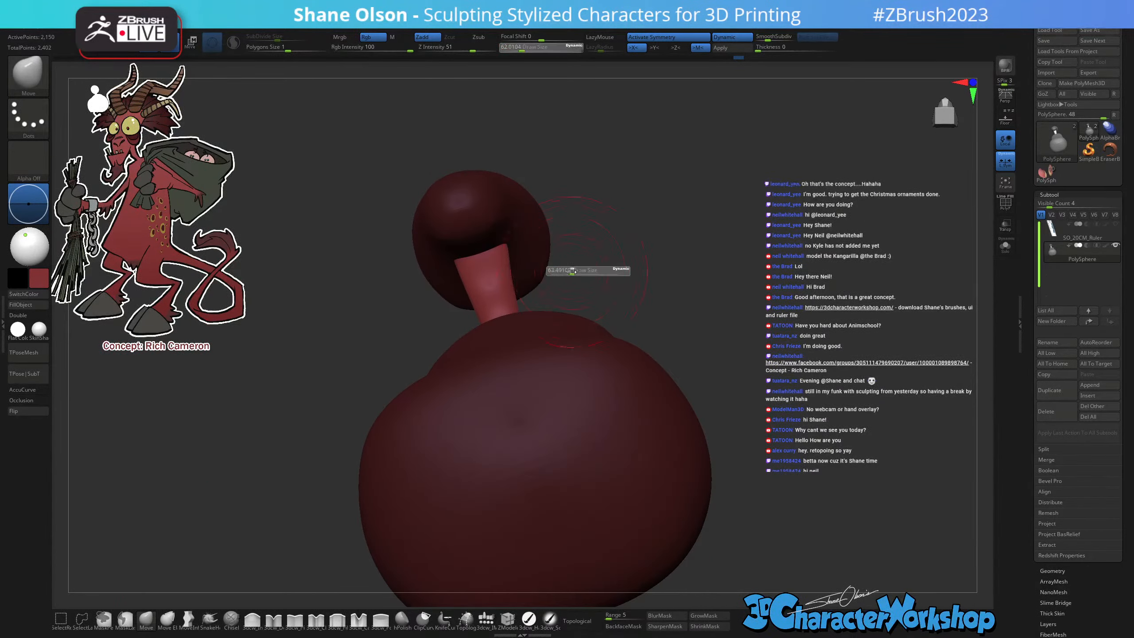
{"action": "left_click_drag", "start_coordinate": [510, 255], "coordinate": [502, 288]}
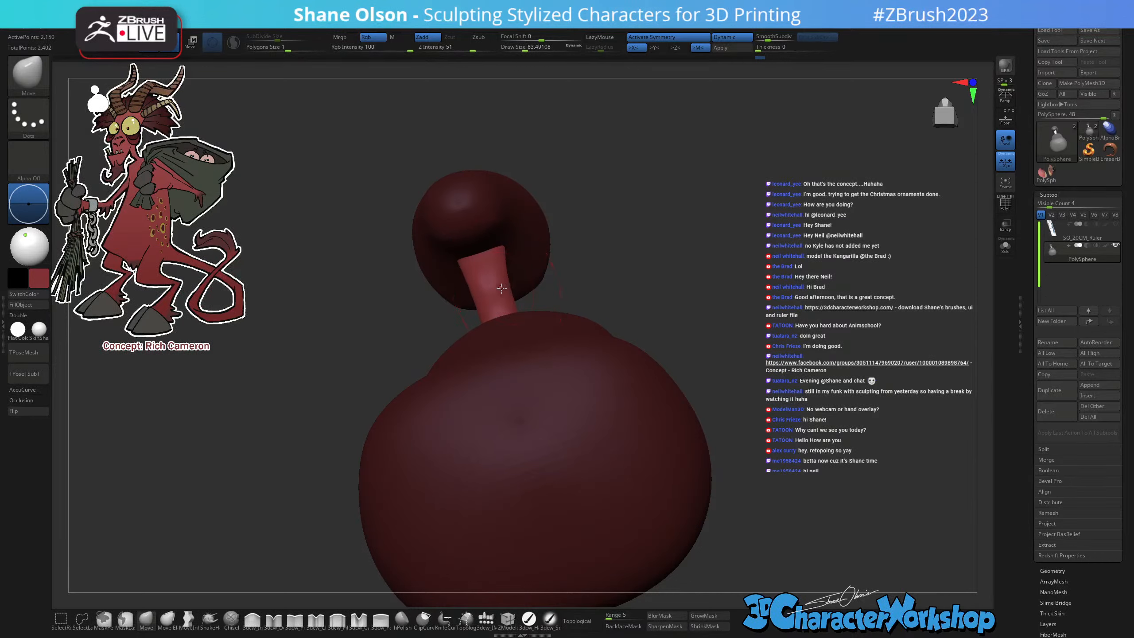
{"action": "left_click_drag", "start_coordinate": [556, 264], "coordinate": [436, 264]}
{"action": "mouse_move", "coordinate": [502, 315]}
{"action": "left_mouse_down"}
{"action": "mouse_move", "coordinate": [487, 313]}
{"action": "mouse_move", "coordinate": [531, 322]}
{"action": "mouse_move", "coordinate": [484, 335]}
{"action": "left_mouse_up"}
{"action": "mouse_move", "coordinate": [538, 300]}
{"action": "left_mouse_down"}
{"action": "mouse_move", "coordinate": [557, 307]}
{"action": "mouse_move", "coordinate": [602, 382]}
{"action": "mouse_move", "coordinate": [600, 354]}
{"action": "mouse_move", "coordinate": [633, 455]}
{"action": "mouse_move", "coordinate": [618, 385]}
{"action": "mouse_move", "coordinate": [644, 436]}
{"action": "mouse_move", "coordinate": [729, 354]}
{"action": "mouse_move", "coordinate": [717, 328]}
{"action": "mouse_move", "coordinate": [691, 359]}
{"action": "mouse_move", "coordinate": [684, 317]}
{"action": "mouse_move", "coordinate": [682, 339]}
{"action": "left_mouse_up"}
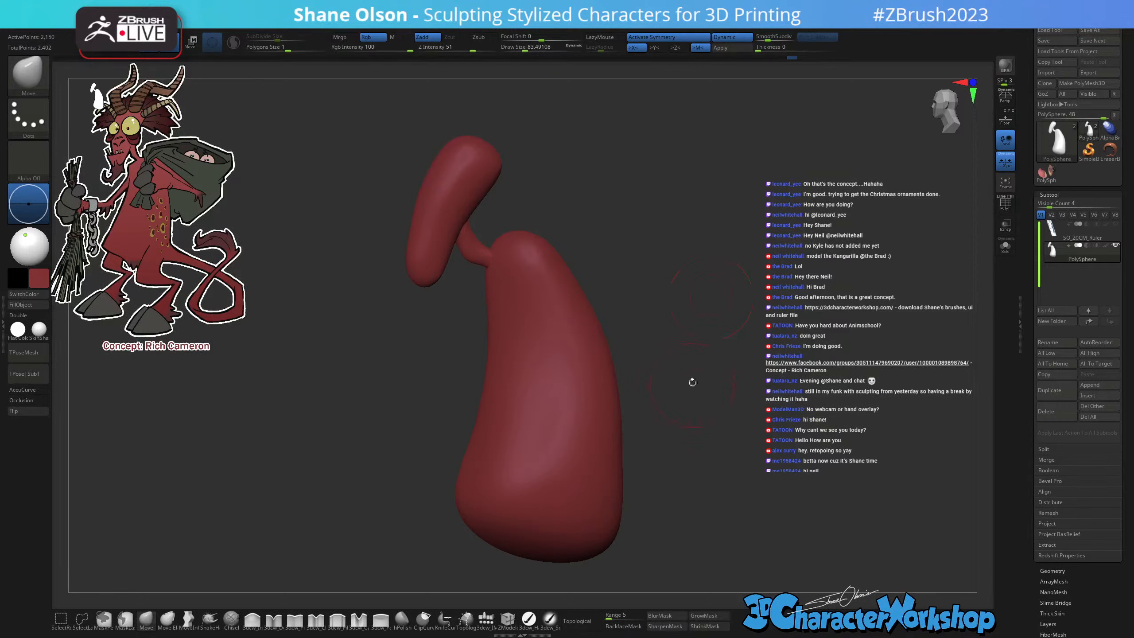
{"action": "left_click_drag", "start_coordinate": [688, 393], "coordinate": [716, 416]}
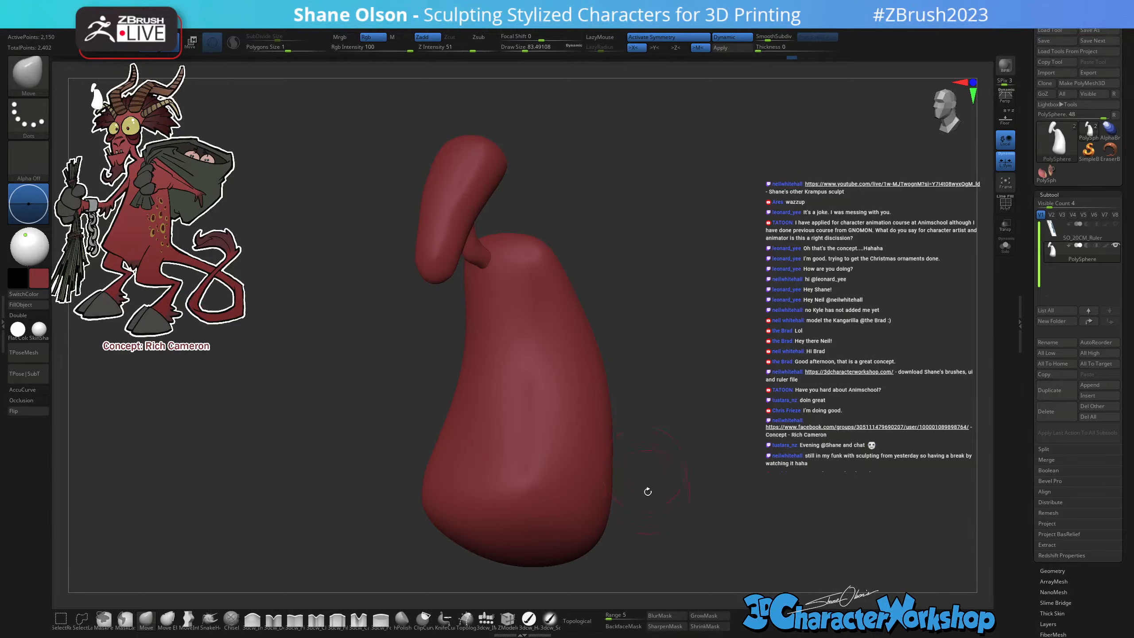
{"action": "left_click_drag", "start_coordinate": [647, 480], "coordinate": [638, 473]}
{"action": "mouse_move", "coordinate": [646, 423]}
{"action": "left_mouse_down"}
{"action": "mouse_move", "coordinate": [658, 425]}
{"action": "mouse_move", "coordinate": [667, 398]}
{"action": "mouse_move", "coordinate": [648, 398]}
{"action": "left_mouse_up"}
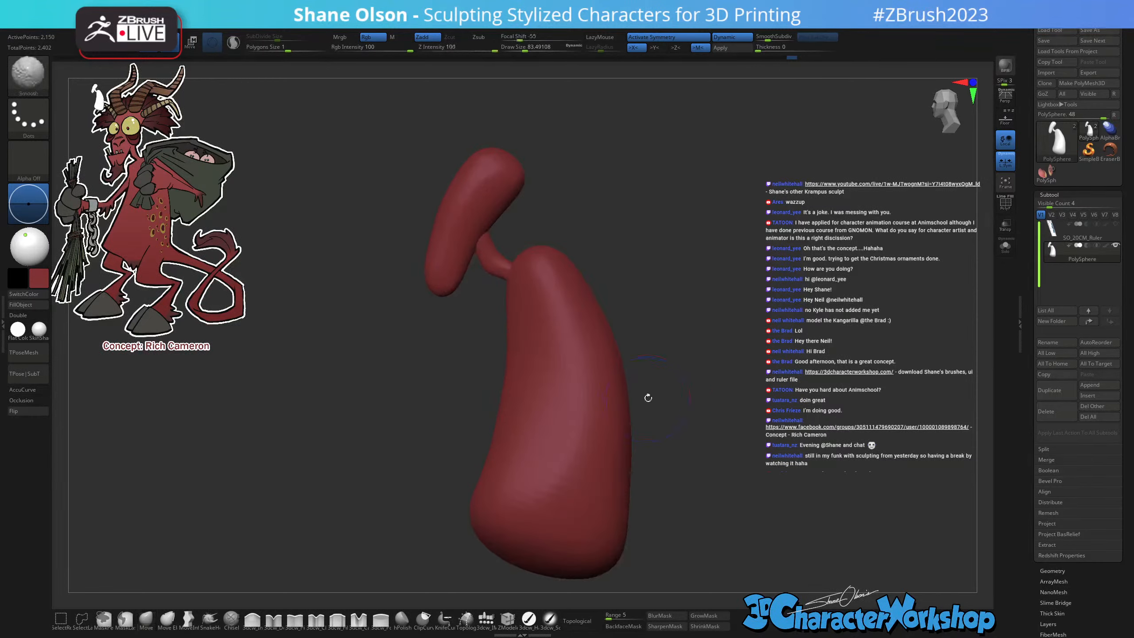
{"action": "key", "text": "s"}
{"action": "left_click_drag", "start_coordinate": [643, 353], "coordinate": [649, 353]}
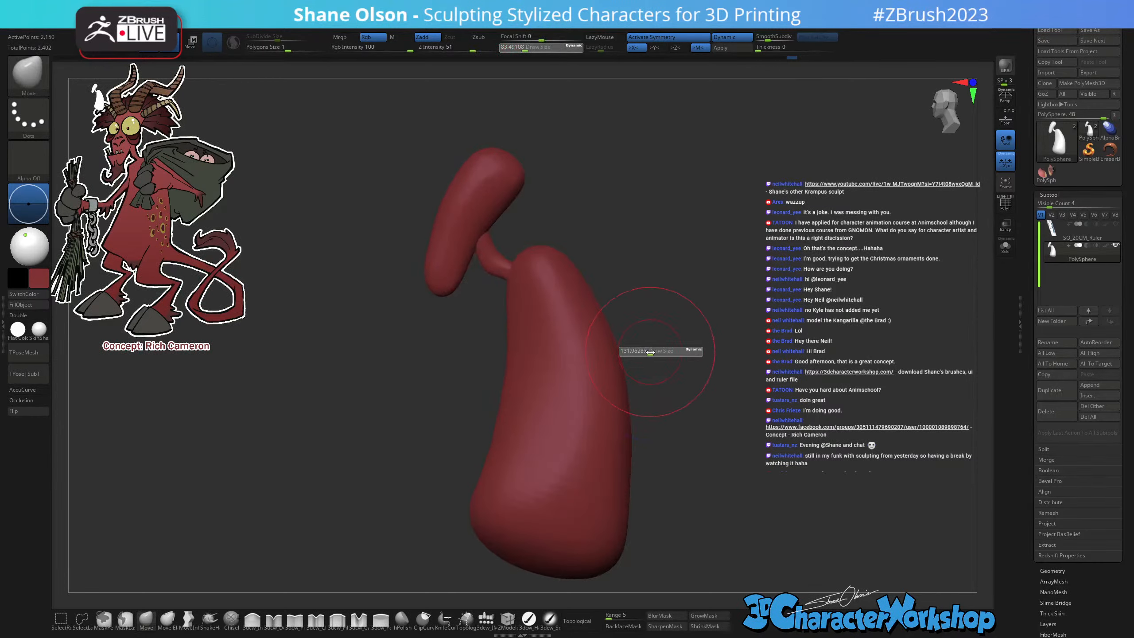
{"action": "left_click", "coordinate": [582, 622]}
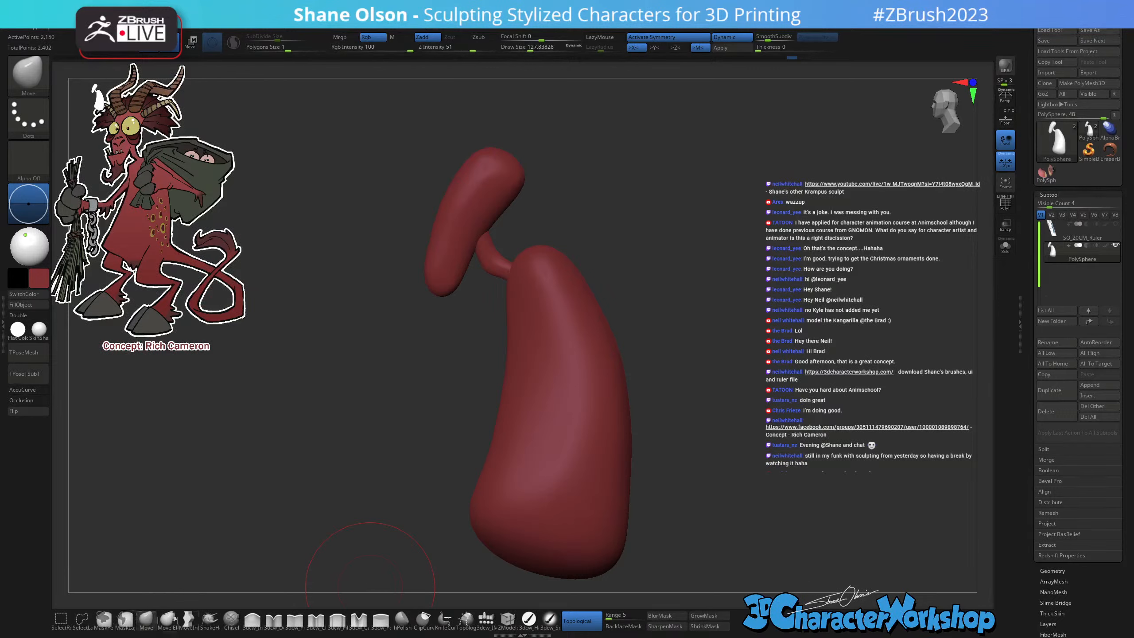
{"action": "left_click", "coordinate": [588, 622]}
Enable Topological masking and push the torso's upper back inward with the Move Infinite Depth brush at draw sizes of about 182 to 223.
{"action": "left_click", "coordinate": [188, 616]}
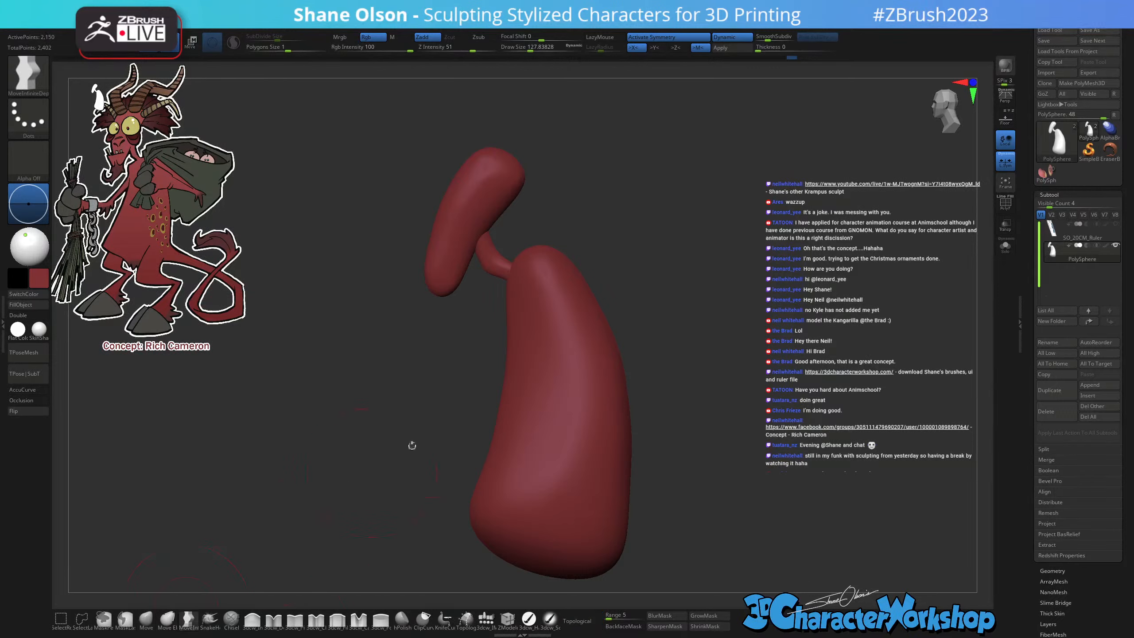
{"action": "key", "text": "s"}
{"action": "left_click_drag", "start_coordinate": [635, 313], "coordinate": [644, 313]}
{"action": "left_click_drag", "start_coordinate": [551, 257], "coordinate": [499, 297]}
{"action": "key", "text": "ctrl+z"}
{"action": "left_click", "coordinate": [582, 621]}
{"action": "key", "text": "s"}
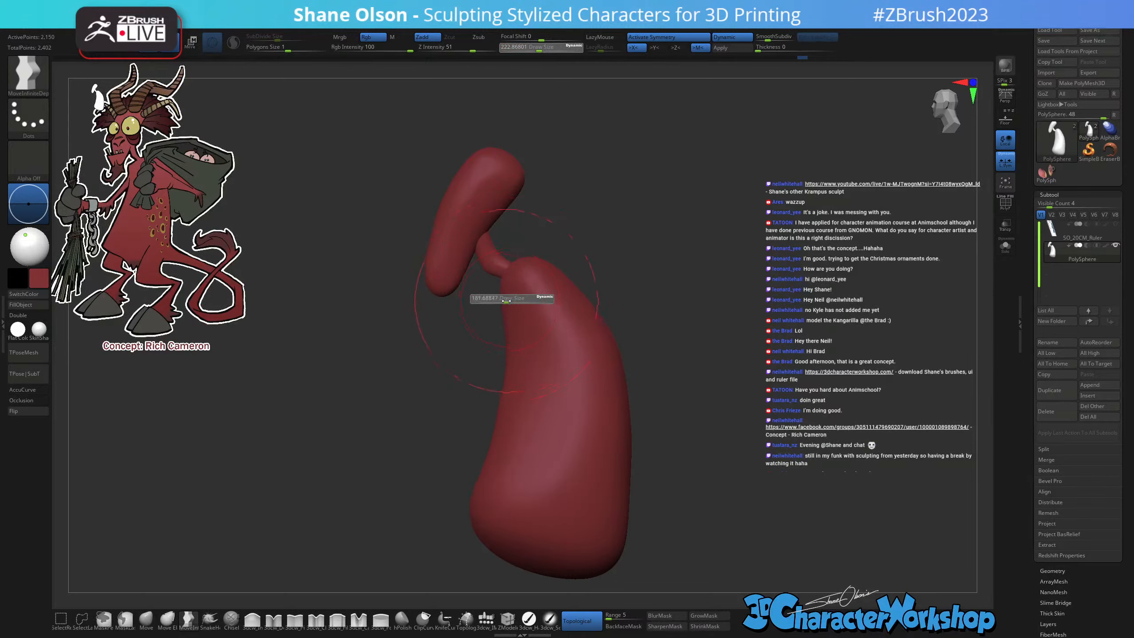
{"action": "key", "text": "s"}
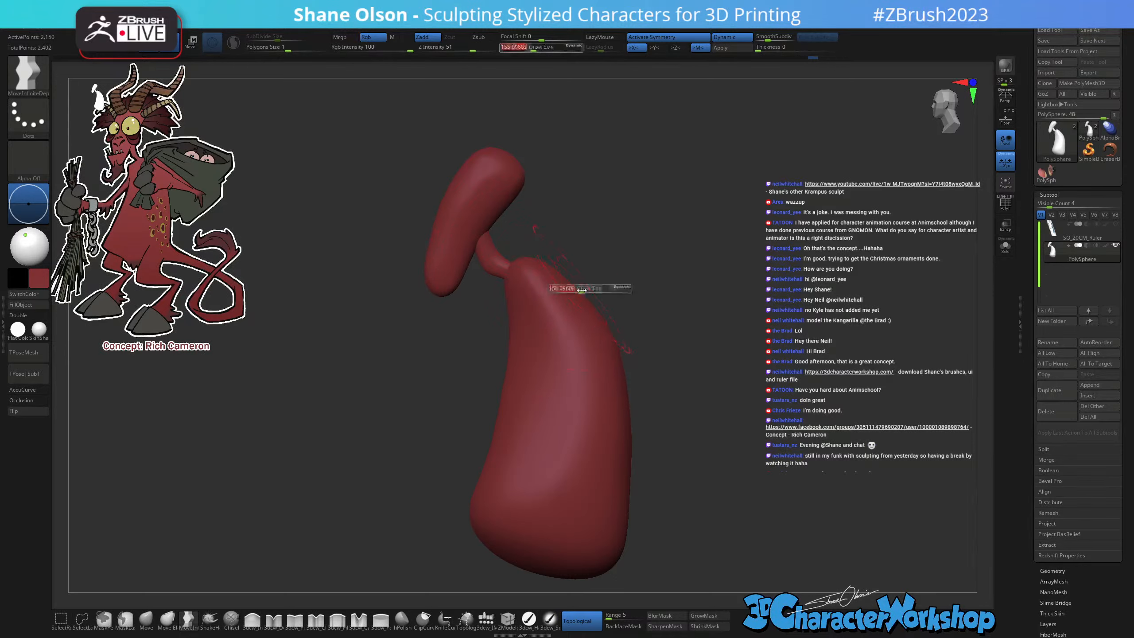
{"action": "left_click_drag", "start_coordinate": [576, 297], "coordinate": [583, 297]}
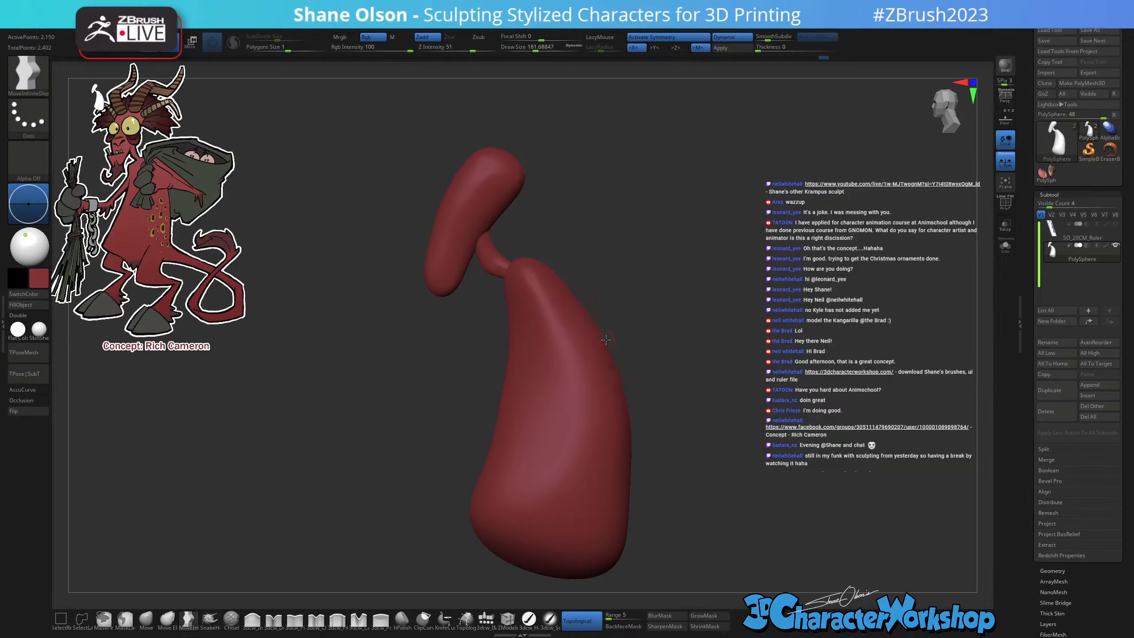
Push in the torso's lower back and refine its front curve in side view at draw sizes of about 223 and 172.
{"action": "mouse_move", "coordinate": [656, 349]}
{"action": "left_mouse_down"}
{"action": "mouse_move", "coordinate": [718, 353]}
{"action": "mouse_move", "coordinate": [653, 362]}
{"action": "mouse_move", "coordinate": [674, 333]}
{"action": "mouse_move", "coordinate": [708, 335]}
{"action": "left_mouse_up"}
{"action": "key", "text": "s"}
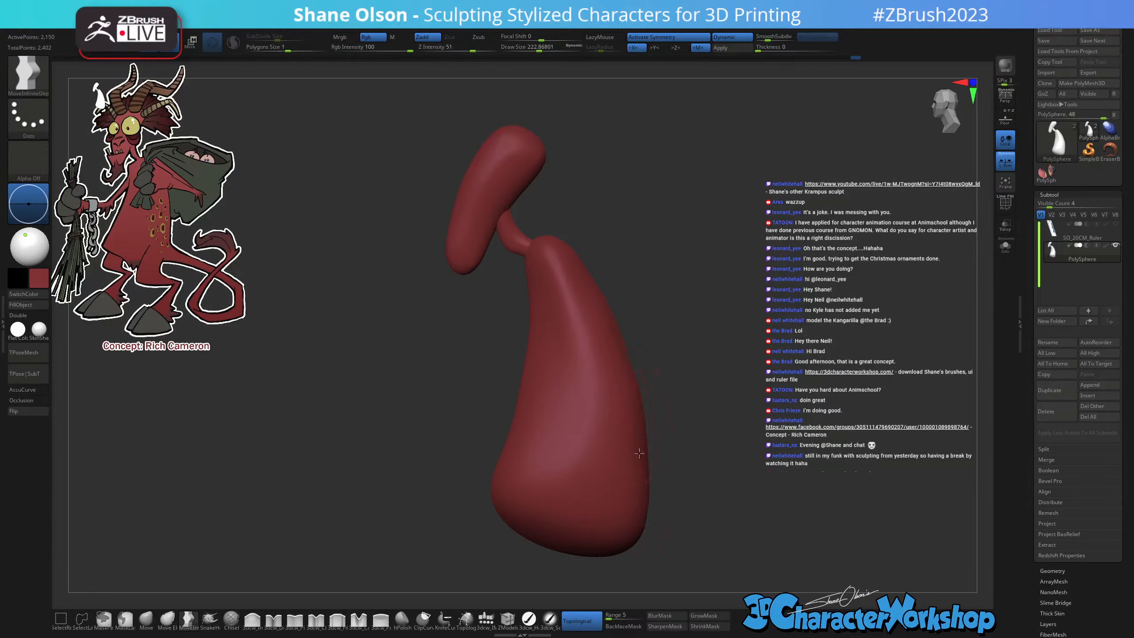
{"action": "left_click_drag", "start_coordinate": [645, 400], "coordinate": [632, 393]}
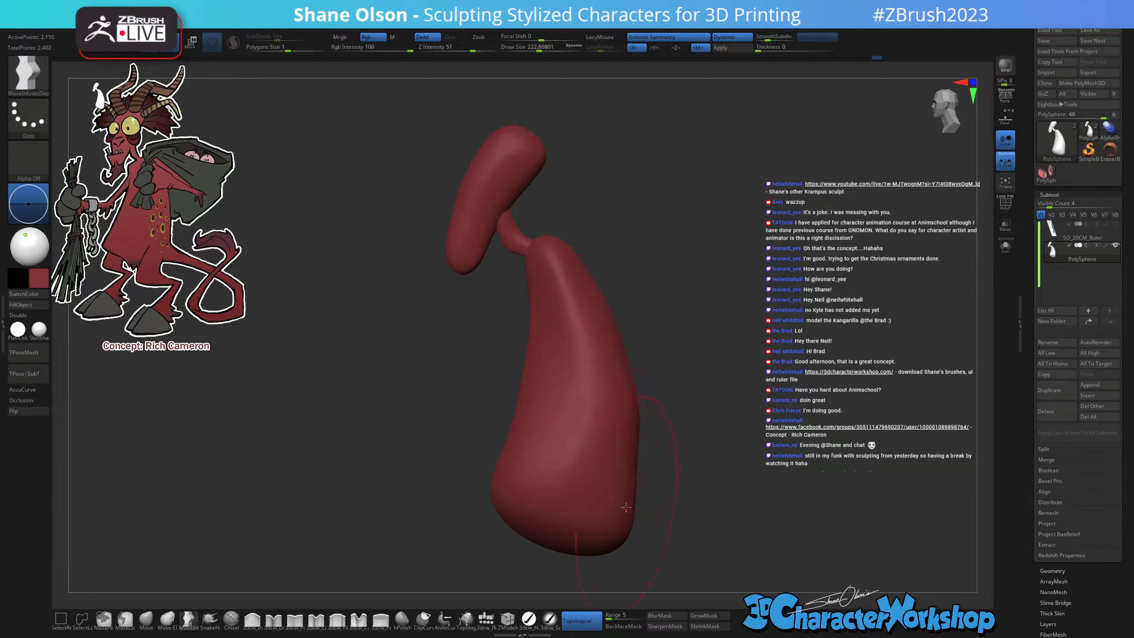
{"action": "left_click_drag", "start_coordinate": [622, 527], "coordinate": [612, 524]}
{"action": "left_click_drag", "start_coordinate": [639, 406], "coordinate": [630, 407]}
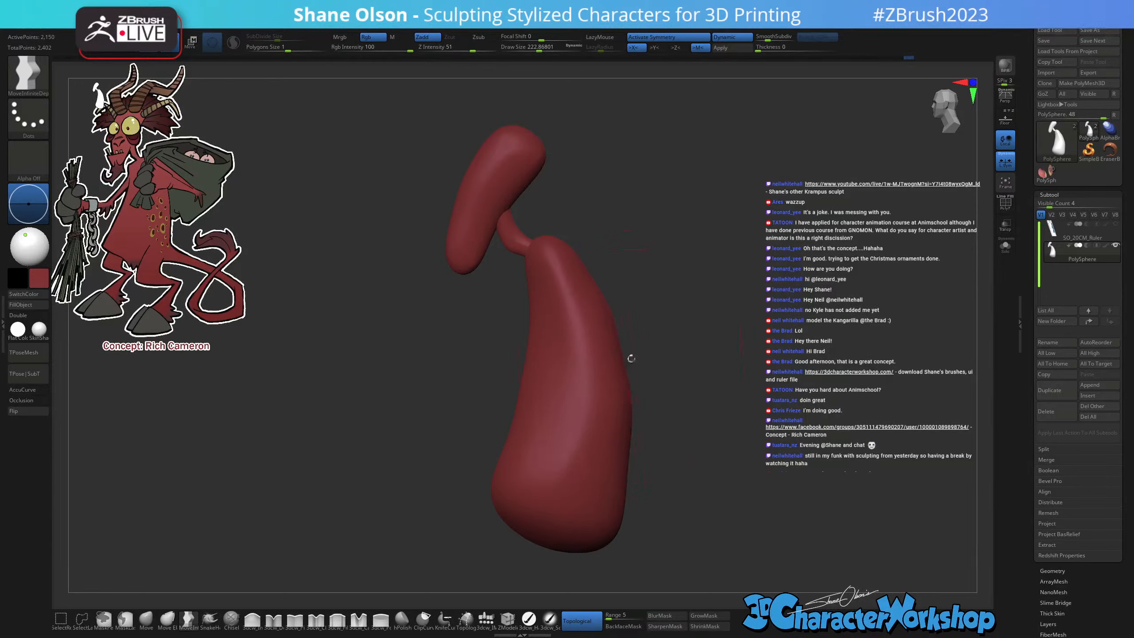
{"action": "key", "text": "s"}
{"action": "left_click_drag", "start_coordinate": [534, 382], "coordinate": [529, 383]}
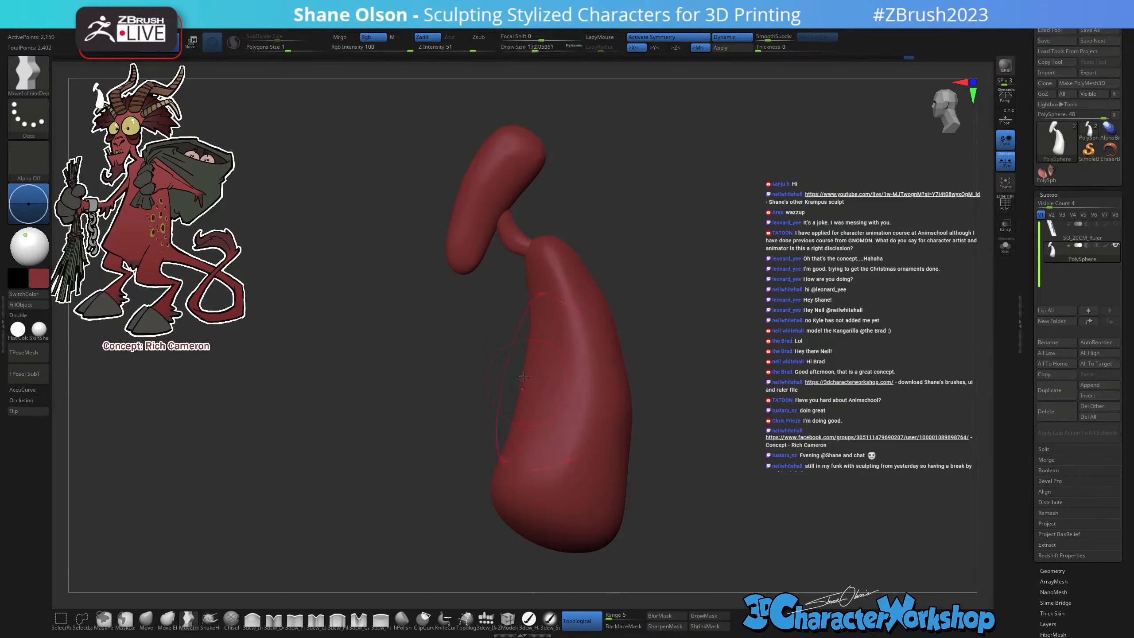
Shape the belly's lower front into a more pronounced bulge in side view at draw sizes of about 120 and 132.
{"action": "mouse_move", "coordinate": [678, 354]}
{"action": "left_mouse_down"}
{"action": "mouse_move", "coordinate": [692, 378]}
{"action": "mouse_move", "coordinate": [695, 369]}
{"action": "left_mouse_up"}
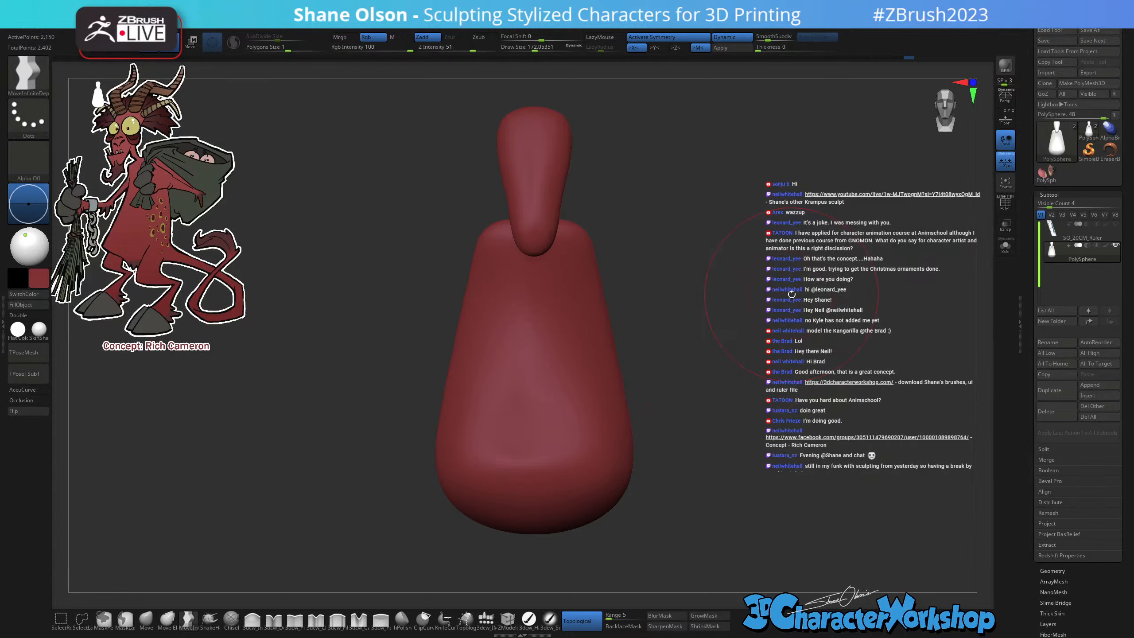
{"action": "left_click_drag", "start_coordinate": [650, 338], "coordinate": [580, 474]}
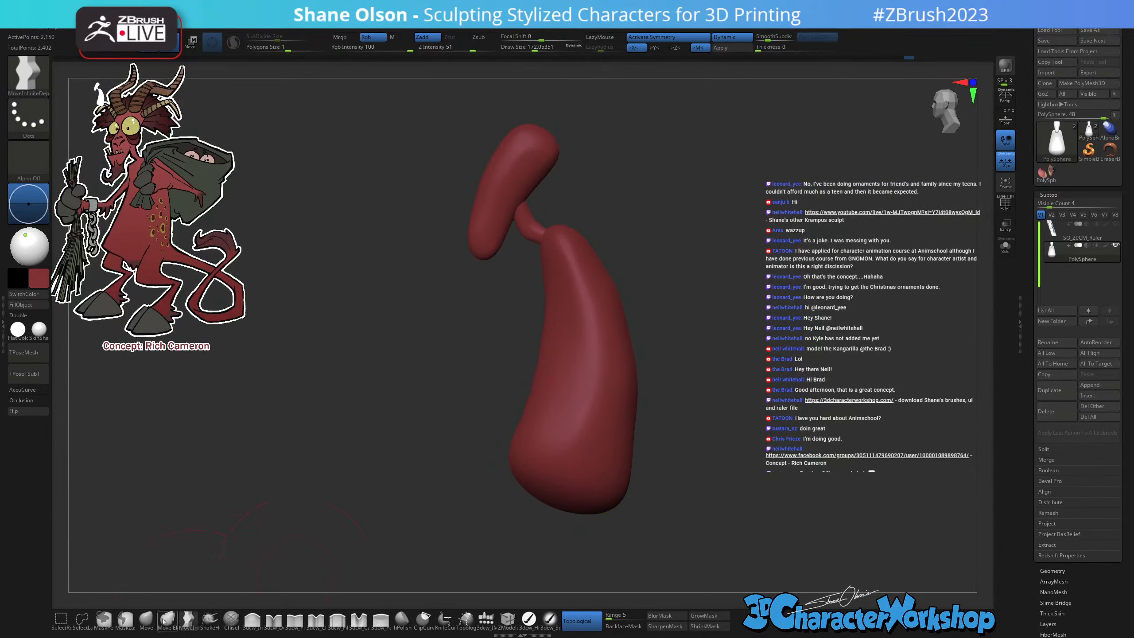
{"action": "key", "text": "s"}
{"action": "left_click_drag", "start_coordinate": [526, 500], "coordinate": [509, 450]}
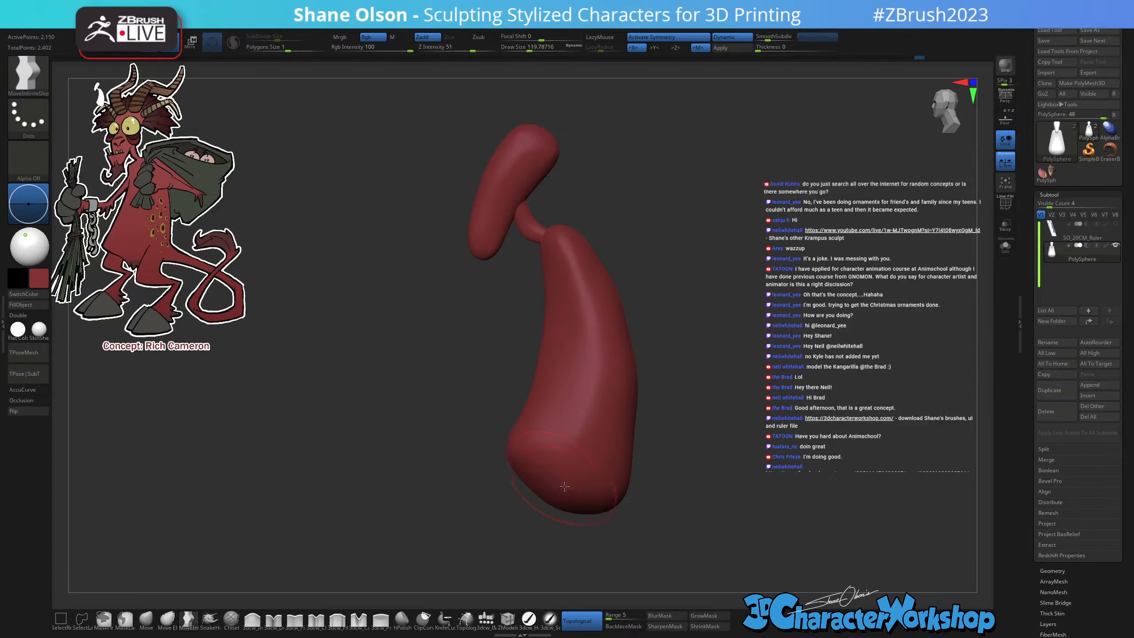
{"action": "right_click_drag", "start_coordinate": [571, 480], "coordinate": [558, 465], "text": "alt"}
{"action": "key", "text": "s"}
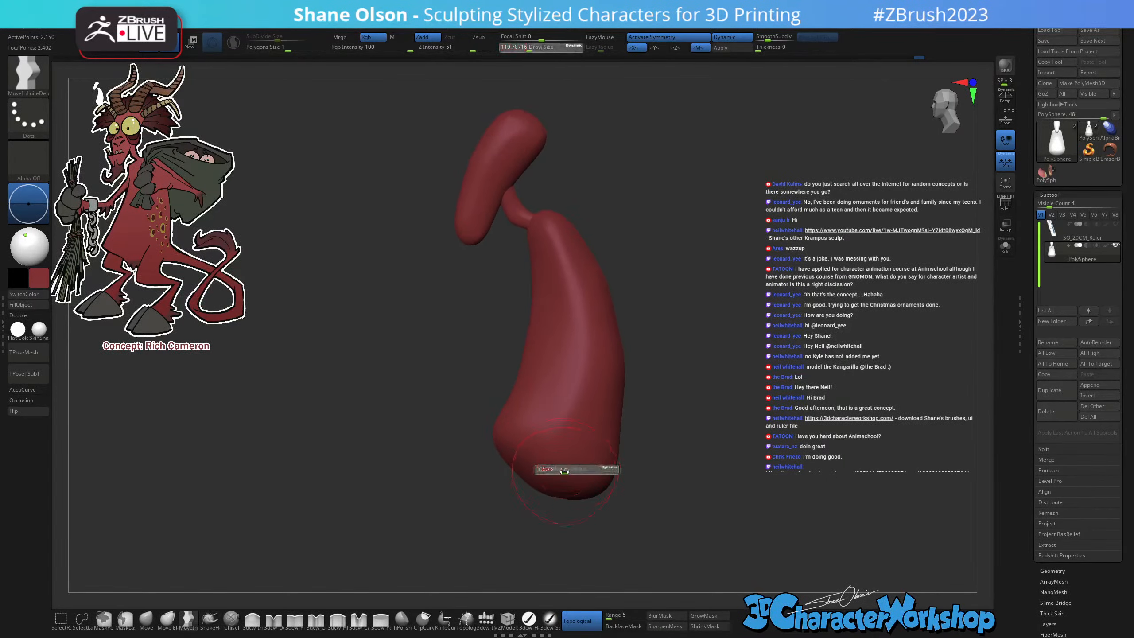
{"action": "left_click_drag", "start_coordinate": [565, 472], "coordinate": [542, 484]}
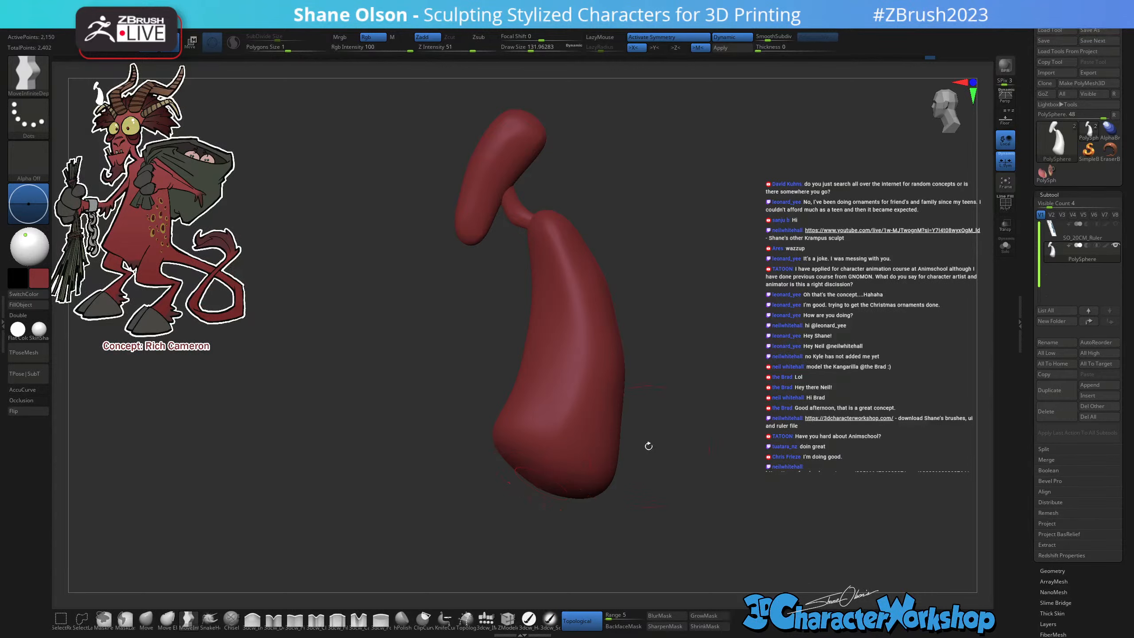
Refine the upper torso just below the neck in side view with Move Infinite Depth at a draw size of 112.
{"action": "mouse_move", "coordinate": [575, 218]}
{"action": "left_mouse_down", "text": "alt"}
{"action": "mouse_move", "coordinate": [590, 291]}
{"action": "mouse_move", "coordinate": [571, 291]}
{"action": "mouse_move", "coordinate": [551, 312]}
{"action": "mouse_move", "coordinate": [629, 314]}
{"action": "mouse_move", "coordinate": [603, 326]}
{"action": "left_mouse_up", "text": "alt"}
{"action": "key", "text": "s"}
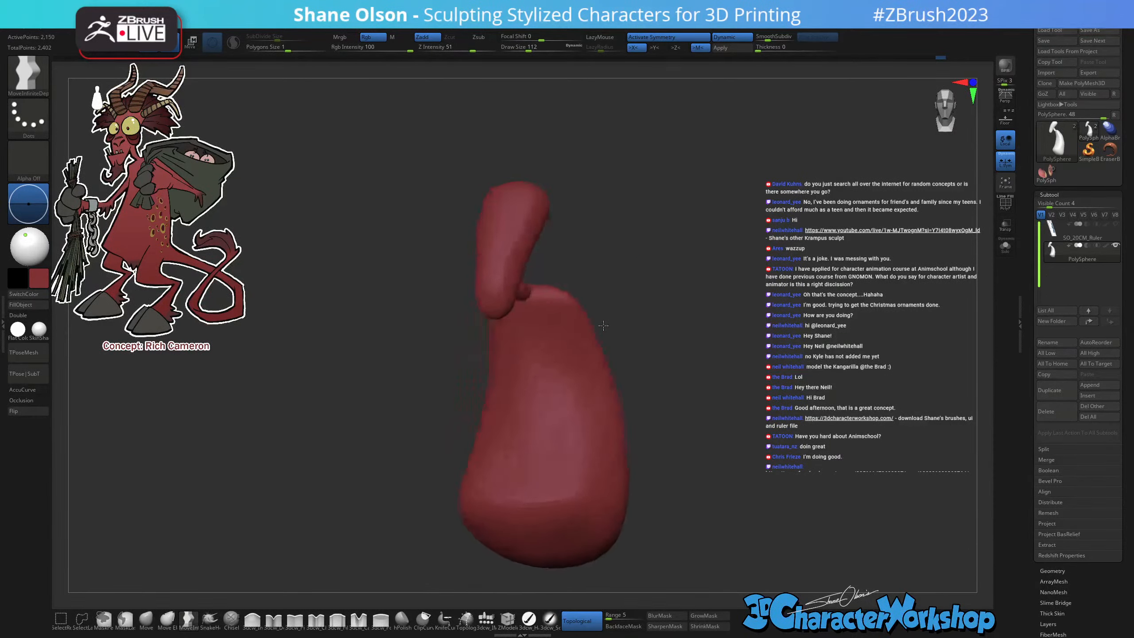
{"action": "left_click_drag", "start_coordinate": [651, 381], "coordinate": [610, 362]}
{"action": "left_click_drag", "start_coordinate": [560, 331], "coordinate": [558, 322]}
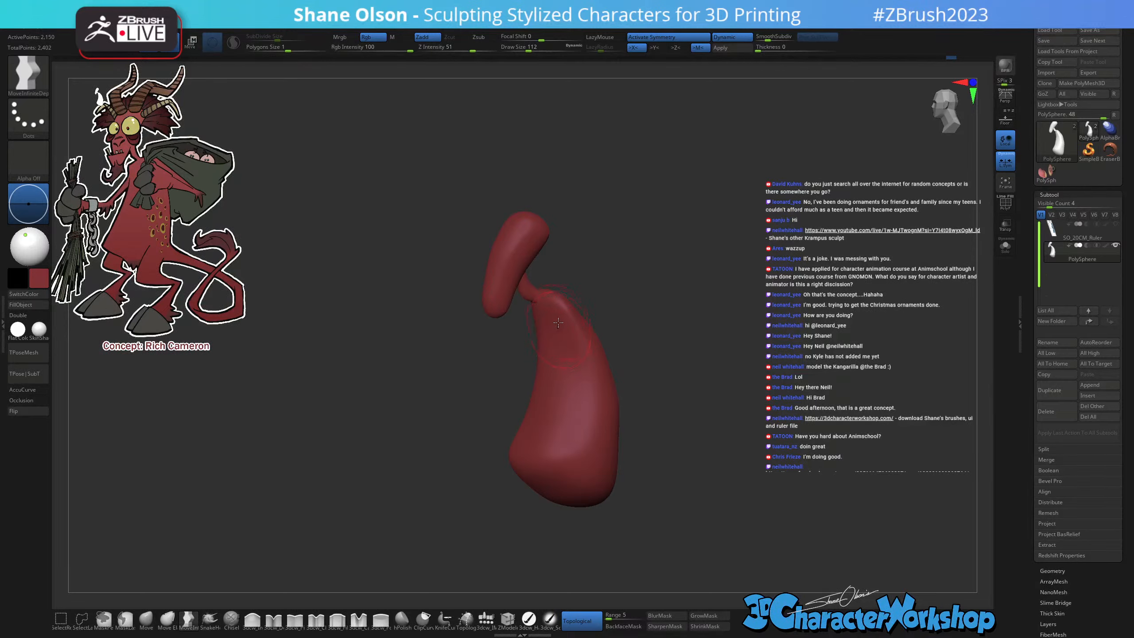
{"action": "mouse_move", "coordinate": [635, 364]}
{"action": "left_mouse_down", "text": "shift"}
{"action": "mouse_move", "coordinate": [658, 360]}
{"action": "mouse_move", "coordinate": [633, 383]}
{"action": "mouse_move", "coordinate": [640, 372]}
{"action": "left_mouse_up", "text": "shift"}
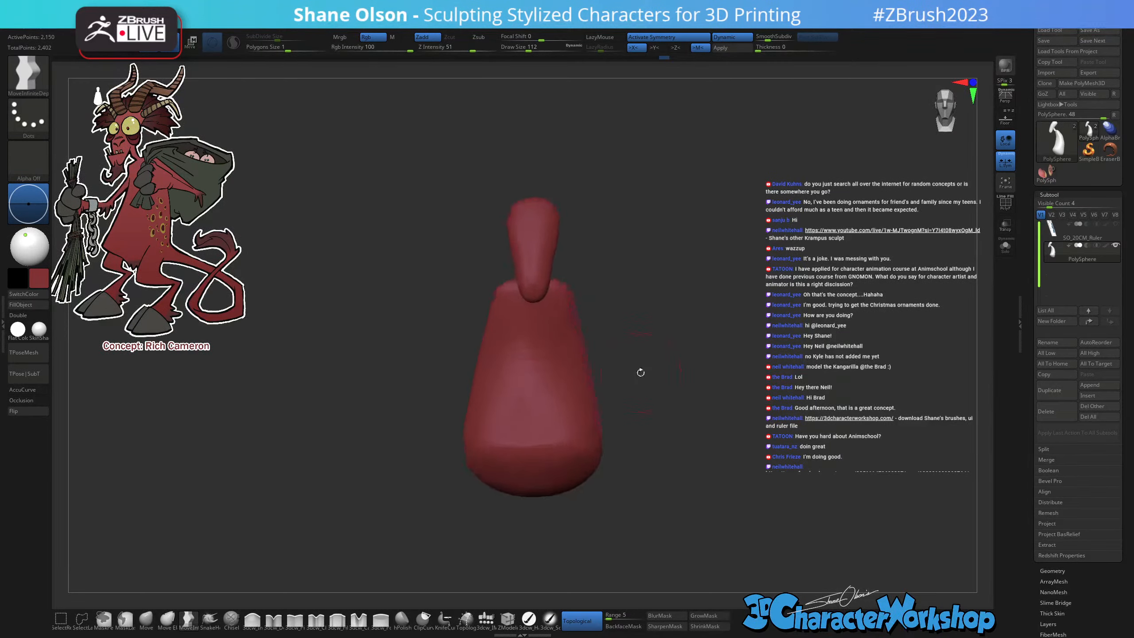
Slim the torso's upper sides in front view at a draw size of about 167, and lower the Smooth brush's Z Intensity.
{"action": "key", "text": "s"}
{"action": "mouse_move", "coordinate": [587, 329]}
{"action": "left_mouse_down"}
{"action": "mouse_move", "coordinate": [608, 355]}
{"action": "mouse_move", "coordinate": [575, 355]}
{"action": "left_mouse_up"}
{"action": "left_click_drag", "start_coordinate": [600, 304], "coordinate": [658, 286]}
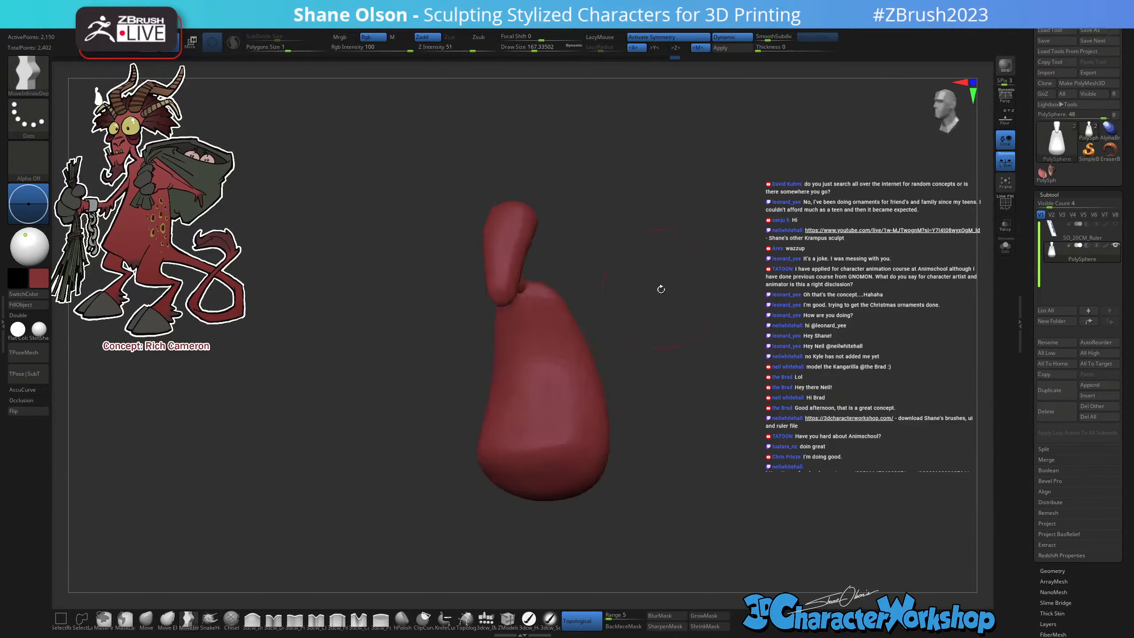
{"action": "key", "text": "shift"}
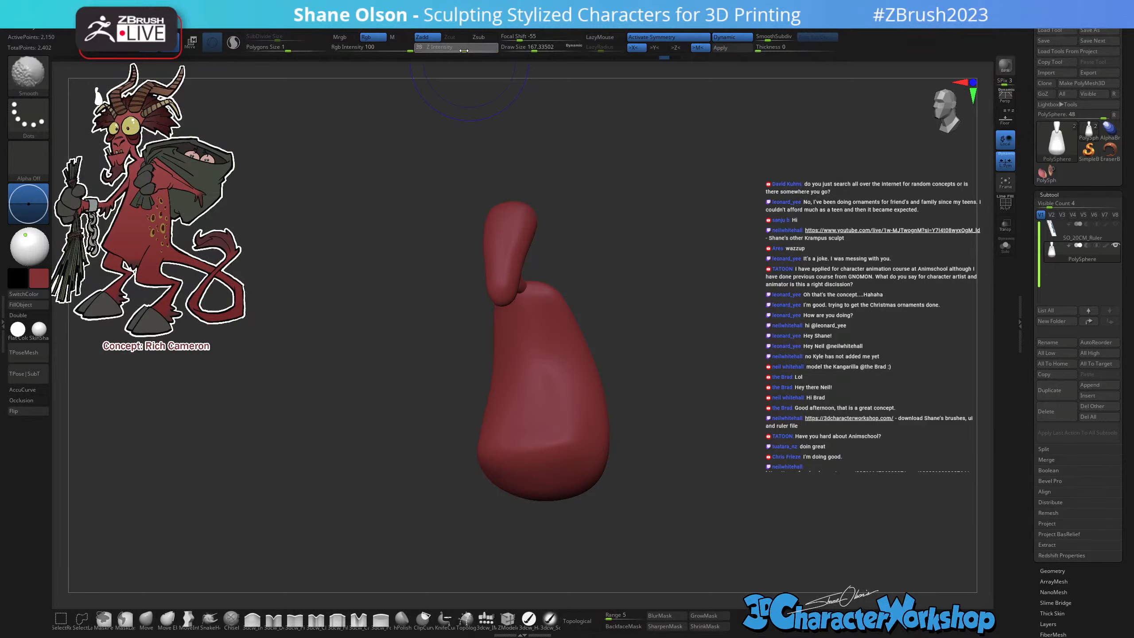
Narrow the torso's lower sides in front view at draw sizes of about 124 and 192, and turn off Topological masking.
{"action": "mouse_move", "coordinate": [628, 349]}
{"action": "left_mouse_down"}
{"action": "mouse_move", "coordinate": [653, 337]}
{"action": "mouse_move", "coordinate": [612, 298]}
{"action": "mouse_move", "coordinate": [596, 322]}
{"action": "mouse_move", "coordinate": [583, 287]}
{"action": "mouse_move", "coordinate": [560, 306]}
{"action": "mouse_move", "coordinate": [562, 285]}
{"action": "mouse_move", "coordinate": [620, 402]}
{"action": "mouse_move", "coordinate": [673, 420]}
{"action": "mouse_move", "coordinate": [659, 360]}
{"action": "mouse_move", "coordinate": [696, 359]}
{"action": "mouse_move", "coordinate": [662, 353]}
{"action": "mouse_move", "coordinate": [699, 395]}
{"action": "left_mouse_up"}
{"action": "key", "text": "s"}
{"action": "key", "text": "s"}
{"action": "key", "text": "s"}
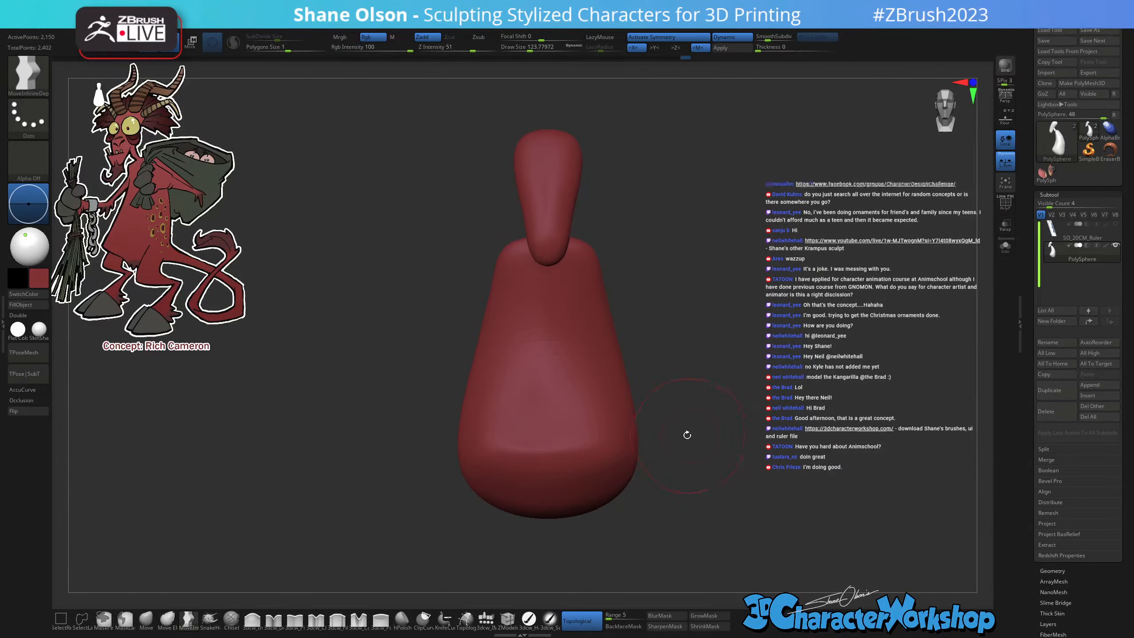
{"action": "mouse_move", "coordinate": [687, 435]}
{"action": "left_mouse_down", "text": "alt"}
{"action": "mouse_move", "coordinate": [633, 439]}
{"action": "mouse_move", "coordinate": [637, 409]}
{"action": "mouse_move", "coordinate": [647, 411]}
{"action": "left_mouse_up", "text": "alt"}
{"action": "key", "text": "s"}
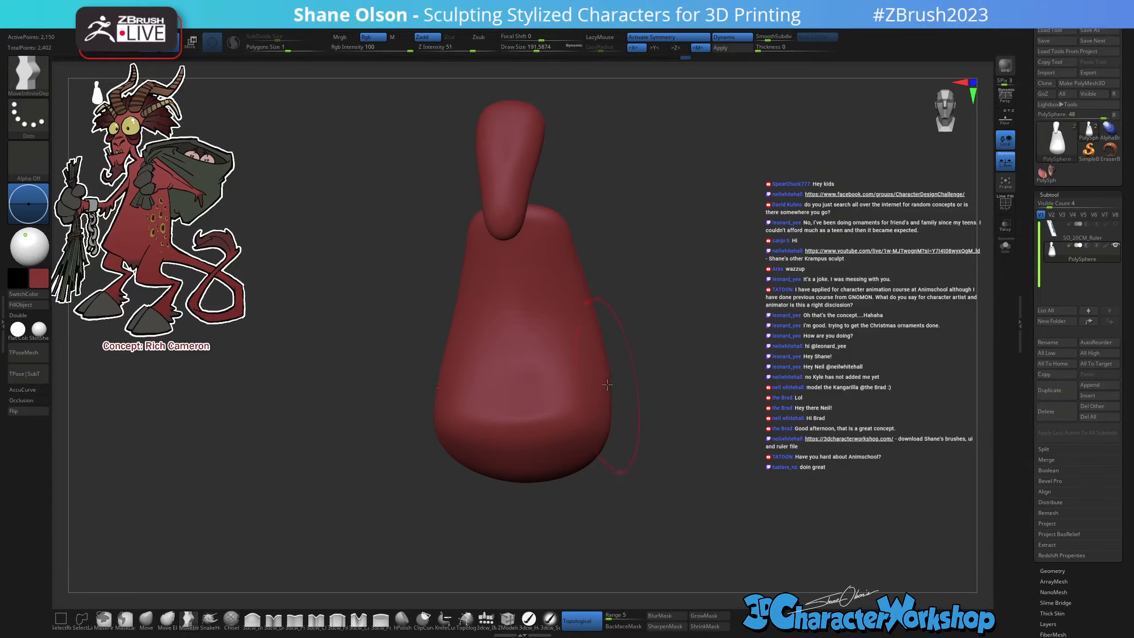
{"action": "left_click", "coordinate": [580, 621]}
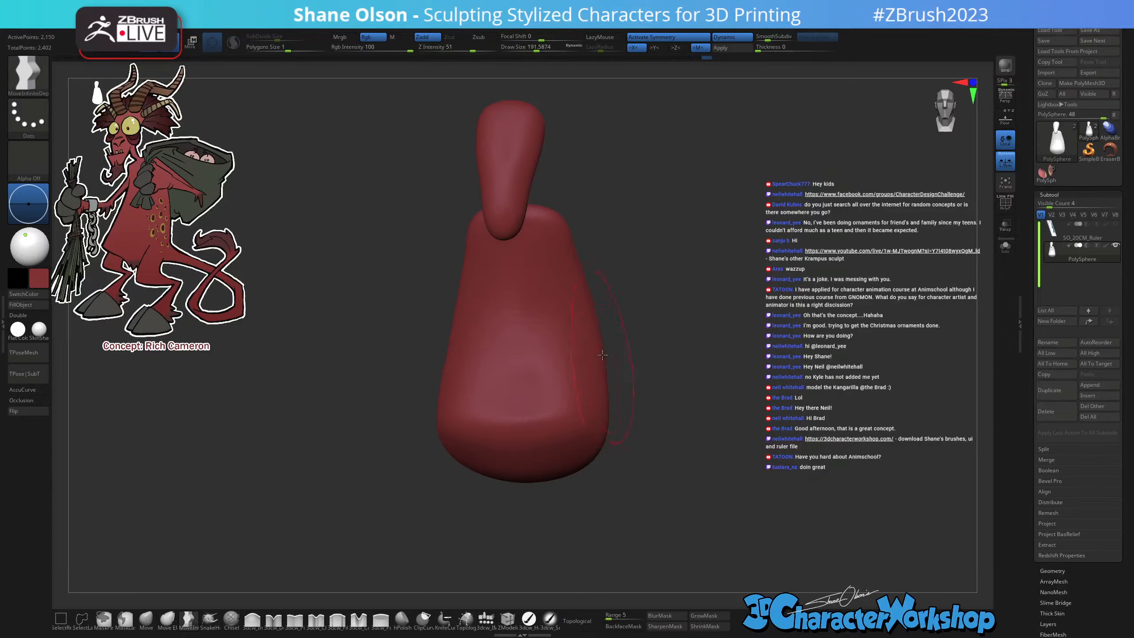
Mask everything except the torso and shorten it along its length with the gizmo placed and tilted at its top.
{"action": "mouse_move", "coordinate": [639, 347]}
{"action": "left_mouse_down"}
{"action": "mouse_move", "coordinate": [676, 375]}
{"action": "mouse_move", "coordinate": [742, 385]}
{"action": "mouse_move", "coordinate": [633, 384]}
{"action": "mouse_move", "coordinate": [757, 406]}
{"action": "left_mouse_up"}
{"action": "left_click_drag", "start_coordinate": [769, 446], "coordinate": [723, 448], "text": "alt"}
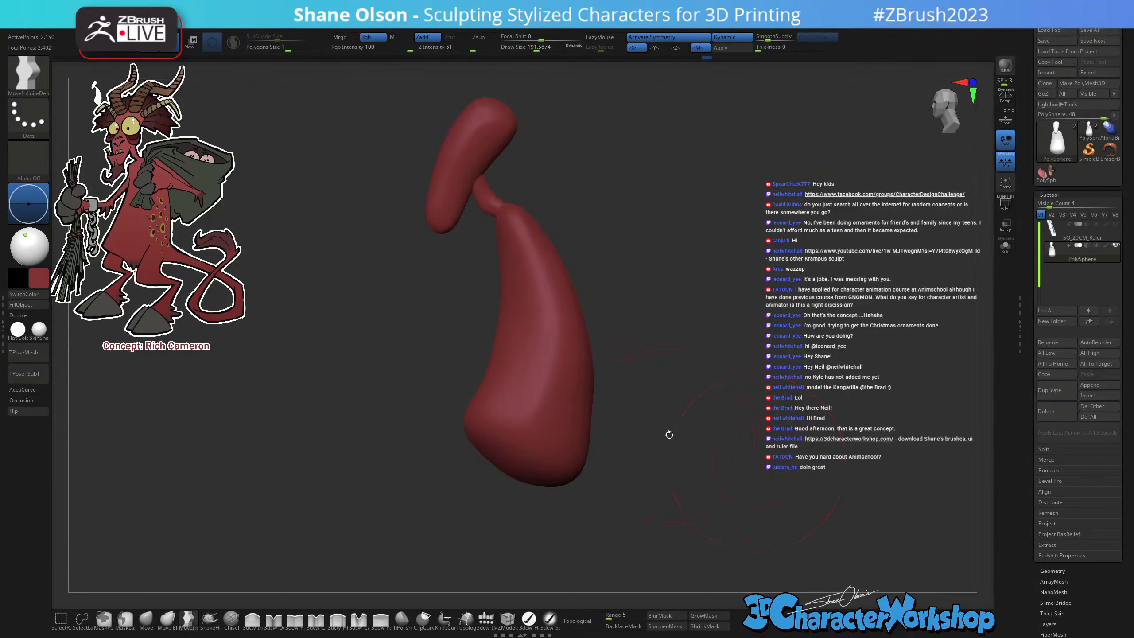
{"action": "key", "text": "s"}
{"action": "left_click", "coordinate": [696, 430]}
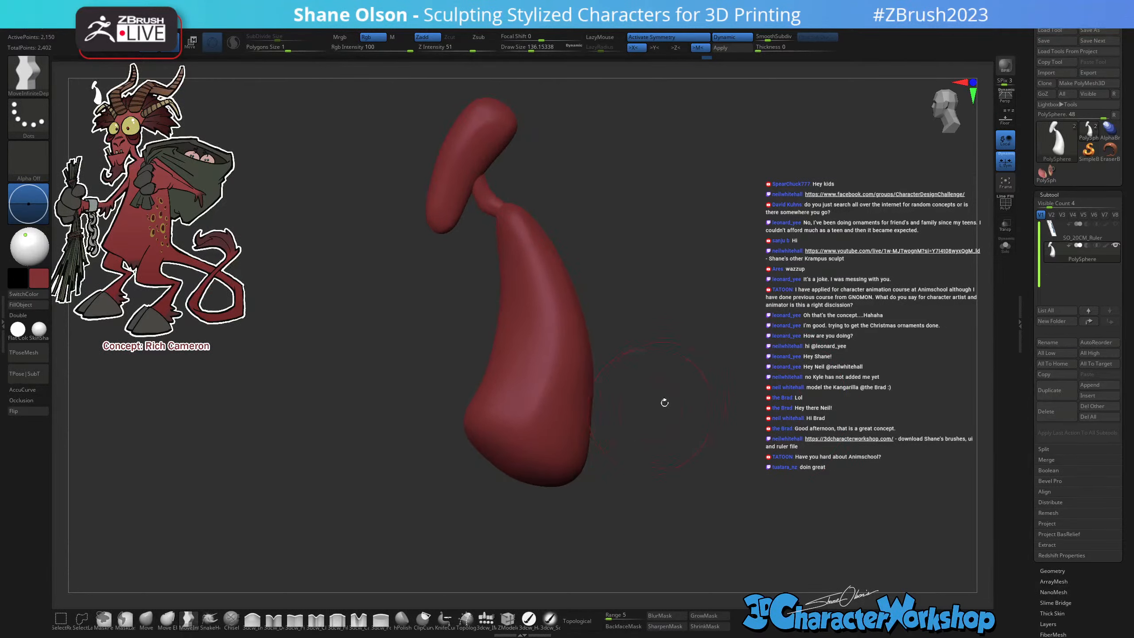
{"action": "key", "text": "w"}
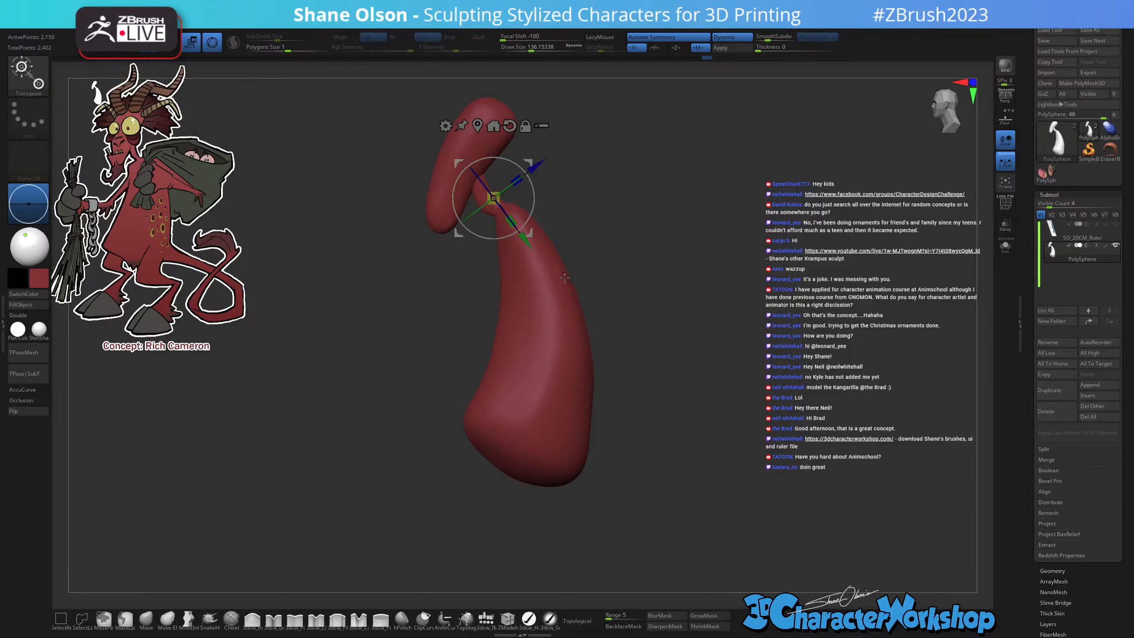
{"action": "left_click", "coordinate": [533, 313], "text": "ctrl"}
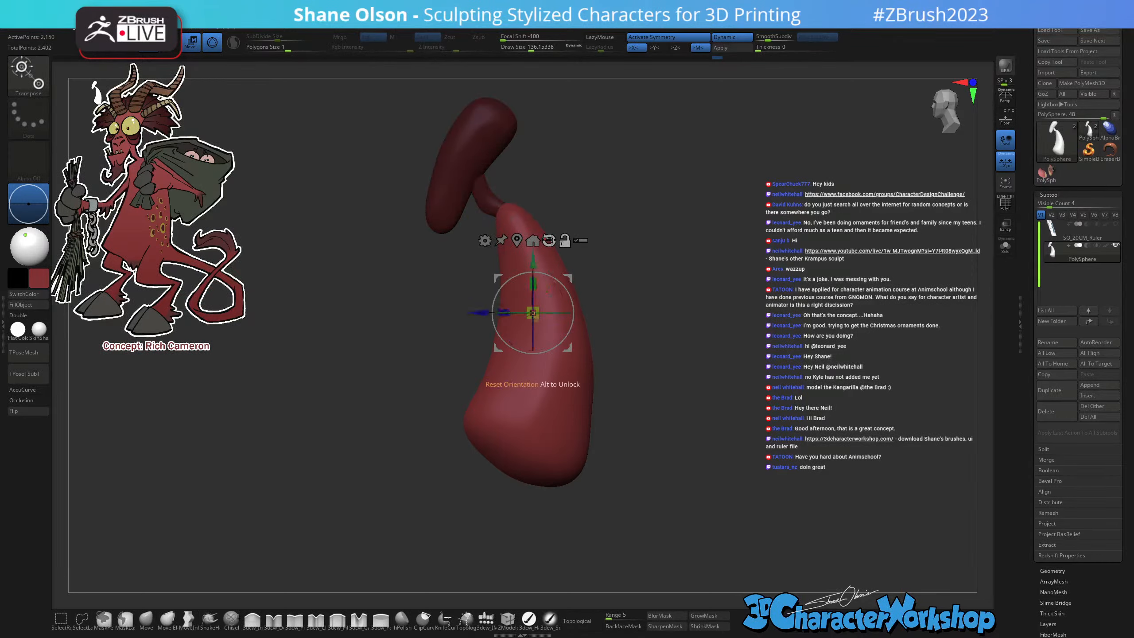
{"action": "left_click_drag", "start_coordinate": [568, 276], "coordinate": [508, 178], "text": "alt"}
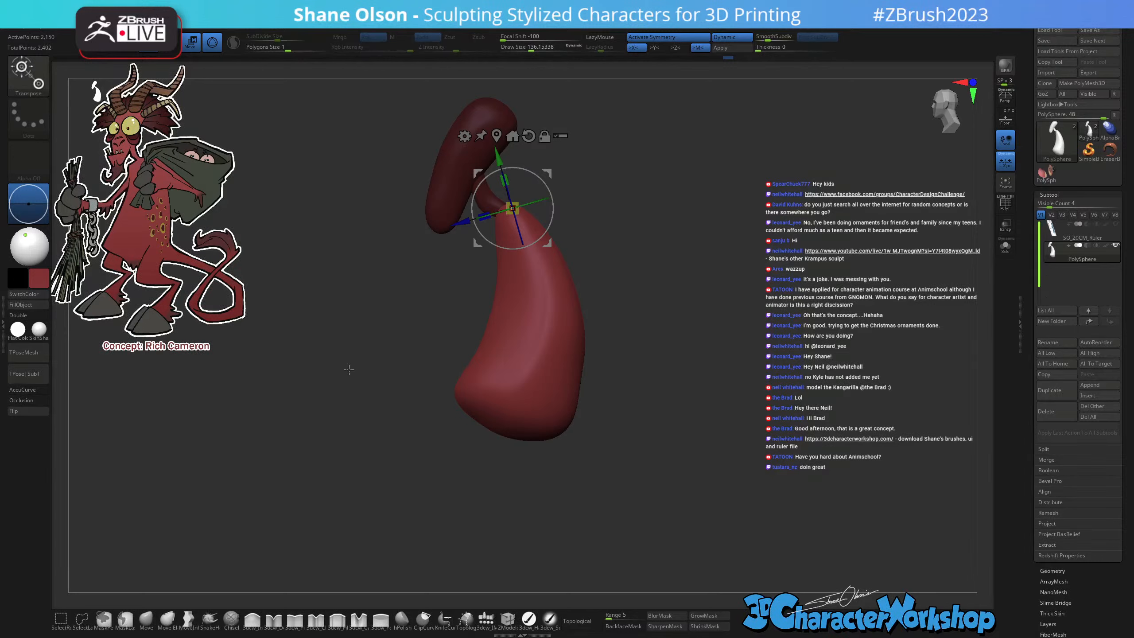
{"action": "key", "text": "q"}
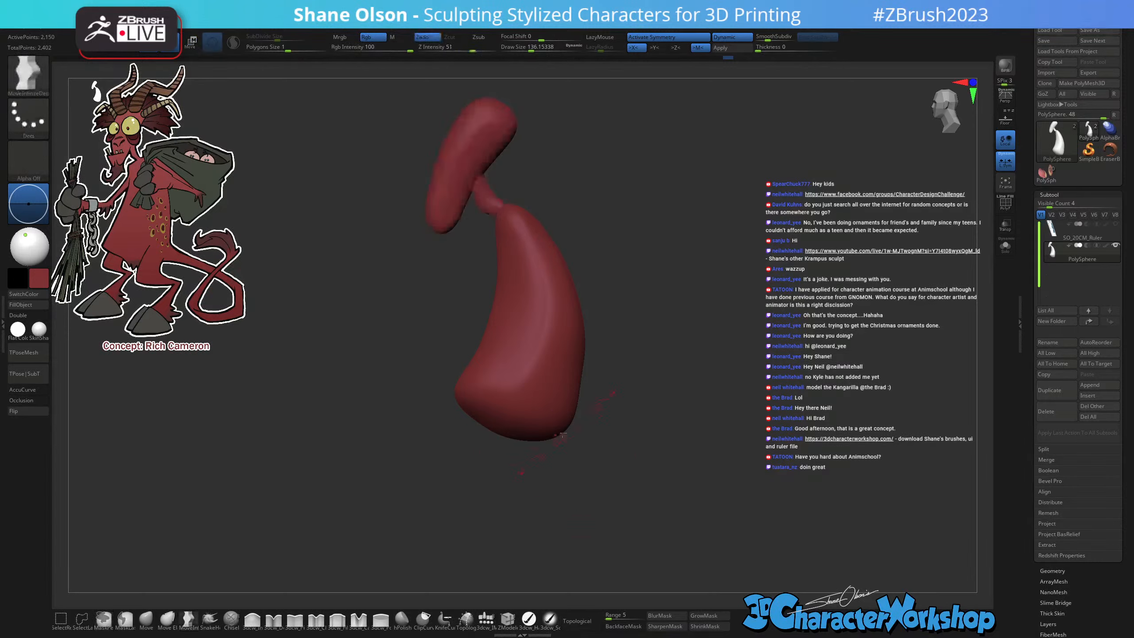
Narrow the torso's lower sides in front view with Move Infinite Depth at draw sizes of about 257 and 286.
{"action": "mouse_move", "coordinate": [234, 367]}
{"action": "left_mouse_down"}
{"action": "mouse_move", "coordinate": [673, 337]}
{"action": "mouse_move", "coordinate": [729, 372]}
{"action": "left_mouse_up"}
{"action": "mouse_move", "coordinate": [617, 359]}
{"action": "left_mouse_down", "text": "alt"}
{"action": "mouse_move", "coordinate": [656, 379]}
{"action": "mouse_move", "coordinate": [631, 414]}
{"action": "left_mouse_up", "text": "alt"}
{"action": "key", "text": "s"}
{"action": "key", "text": "s"}
{"action": "left_click_drag", "start_coordinate": [616, 330], "coordinate": [613, 330]}
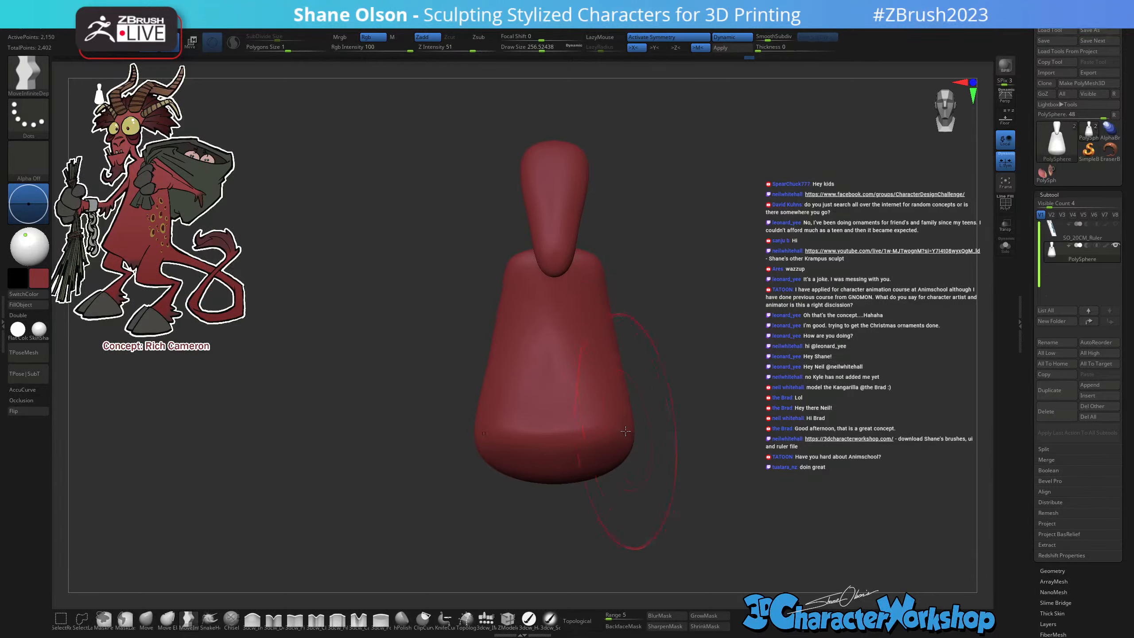
{"action": "key", "text": "s"}
{"action": "left_click_drag", "start_coordinate": [625, 432], "coordinate": [625, 435]}
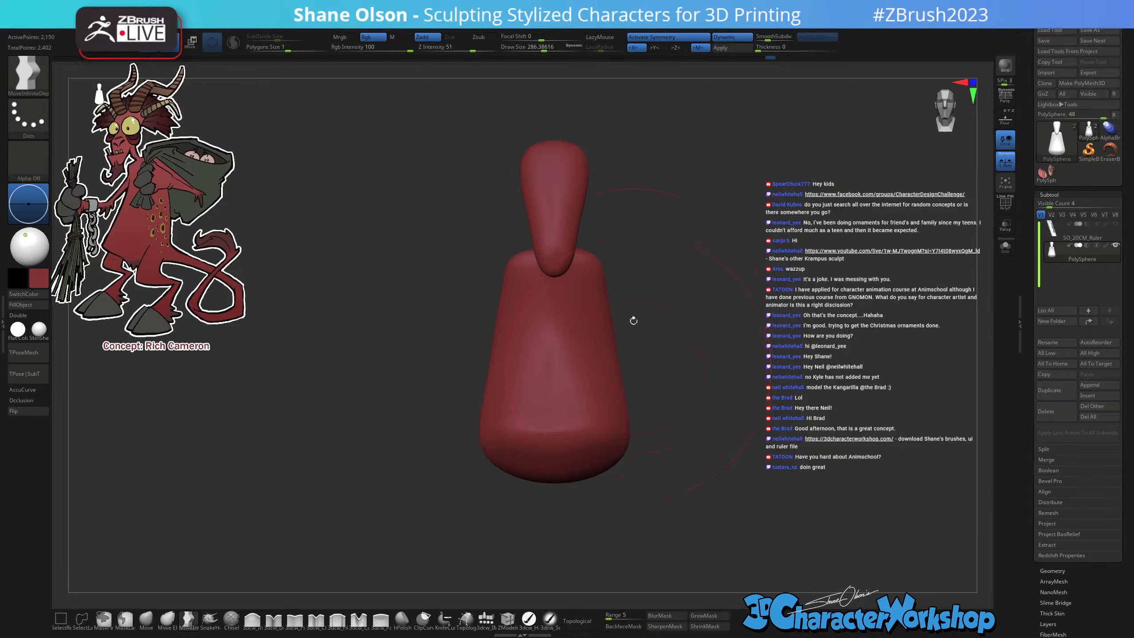
Refine the head's shape in side view with Move Infinite Depth at a draw size of about 228.
{"action": "left_click_drag", "start_coordinate": [634, 286], "coordinate": [639, 250], "text": "alt"}
{"action": "left_click_drag", "start_coordinate": [594, 210], "coordinate": [587, 217], "text": "alt"}
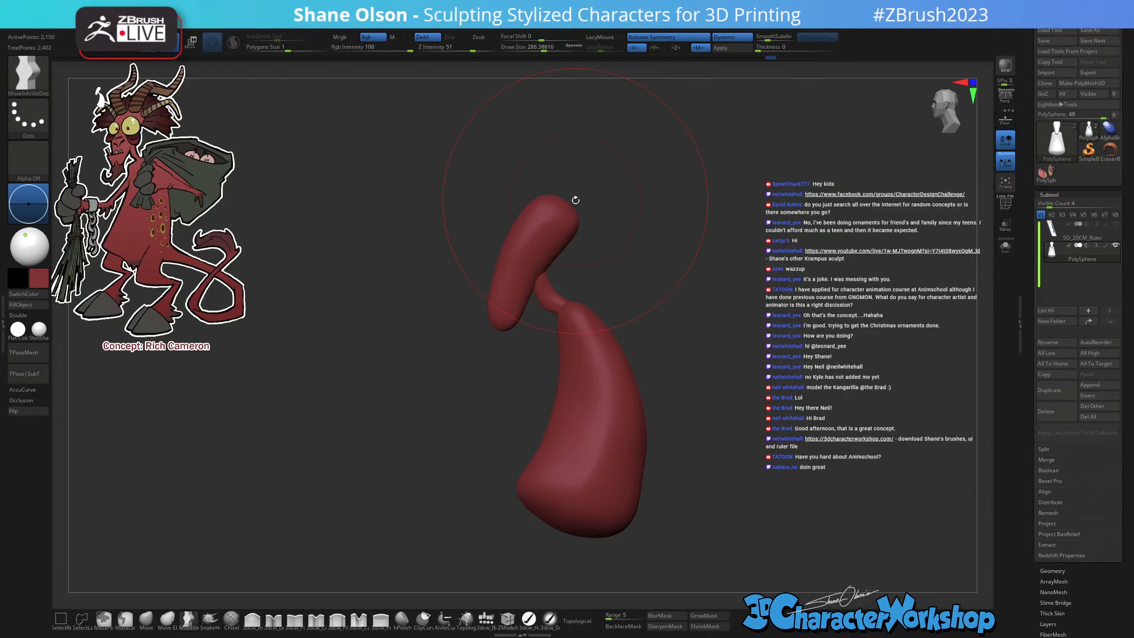
{"action": "key", "text": "s"}
{"action": "left_click_drag", "start_coordinate": [657, 222], "coordinate": [652, 222]}
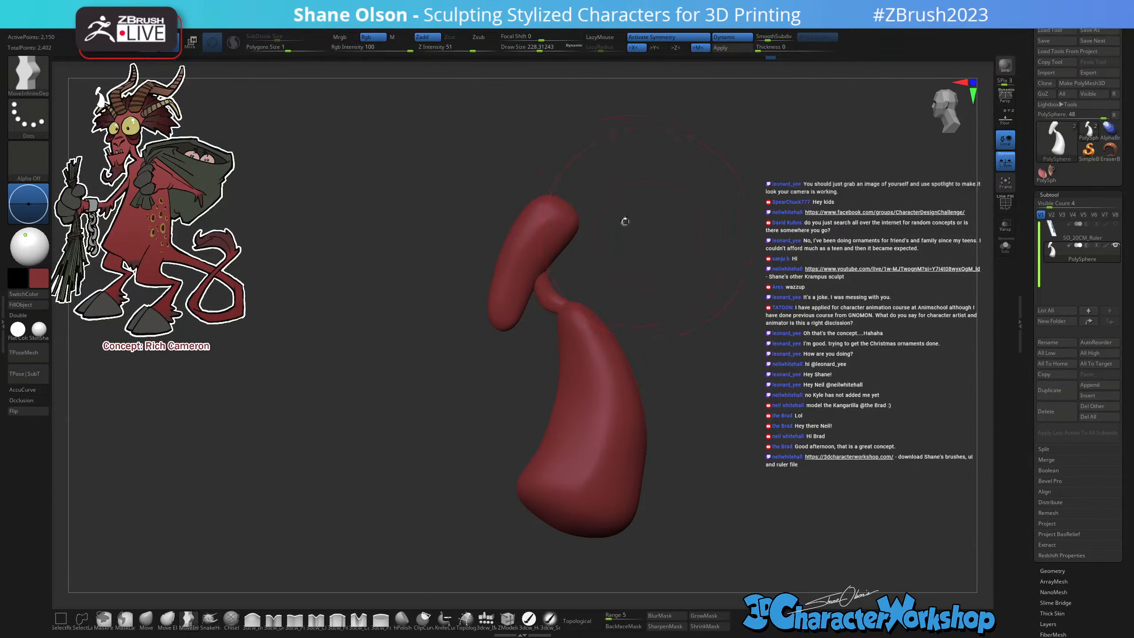
{"action": "left_click_drag", "start_coordinate": [565, 208], "coordinate": [561, 214]}
{"action": "left_click_drag", "start_coordinate": [658, 331], "coordinate": [655, 334]}
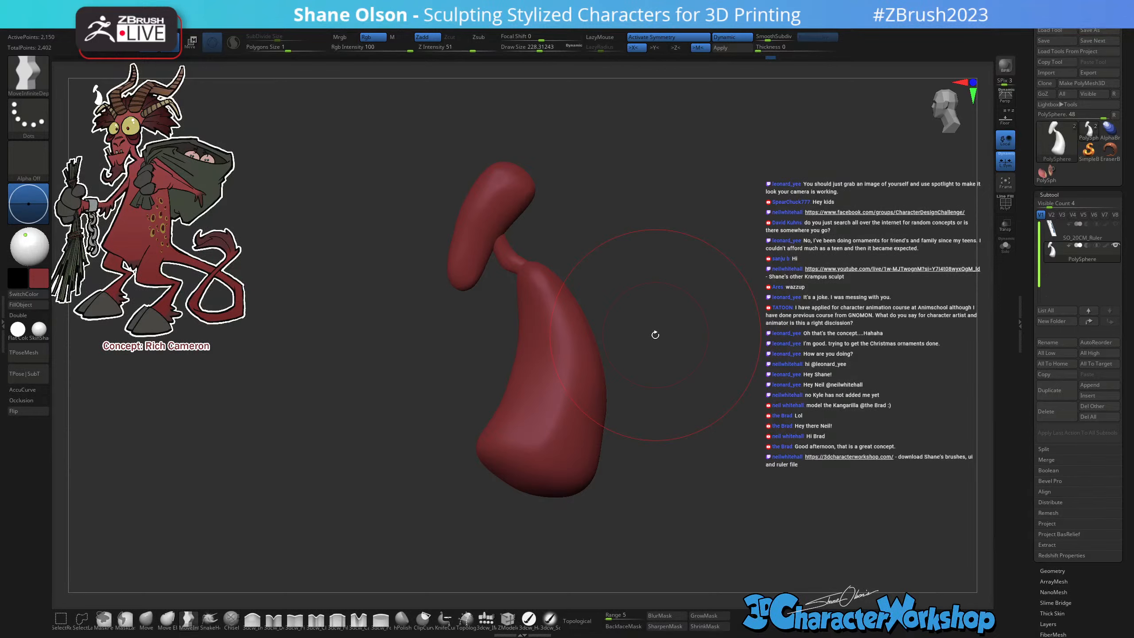
Reduce the draw size to about 163 and examine the head and torso proportions from the side and front.
{"action": "key", "text": "s"}
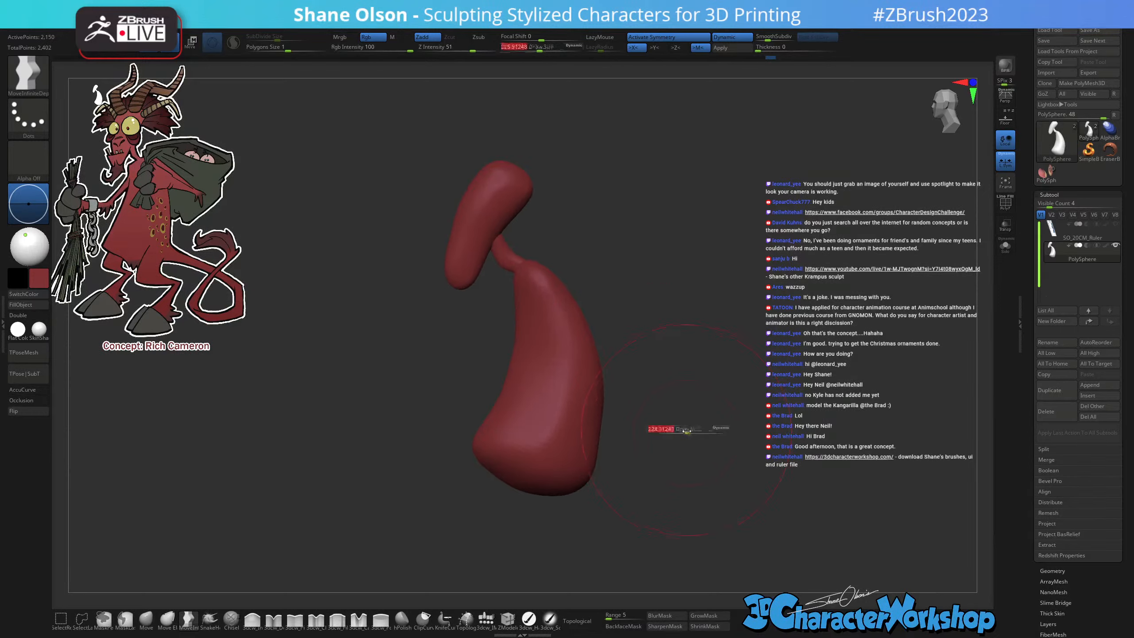
{"action": "left_click_drag", "start_coordinate": [685, 431], "coordinate": [680, 430]}
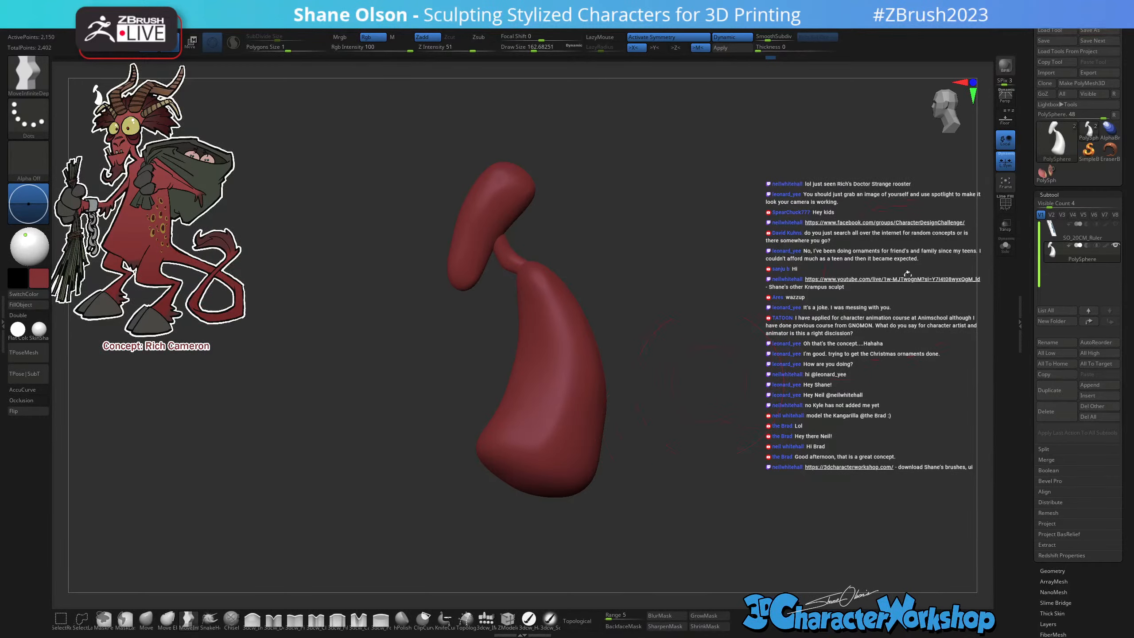
{"action": "left_click_drag", "start_coordinate": [834, 264], "coordinate": [828, 251], "text": "alt"}
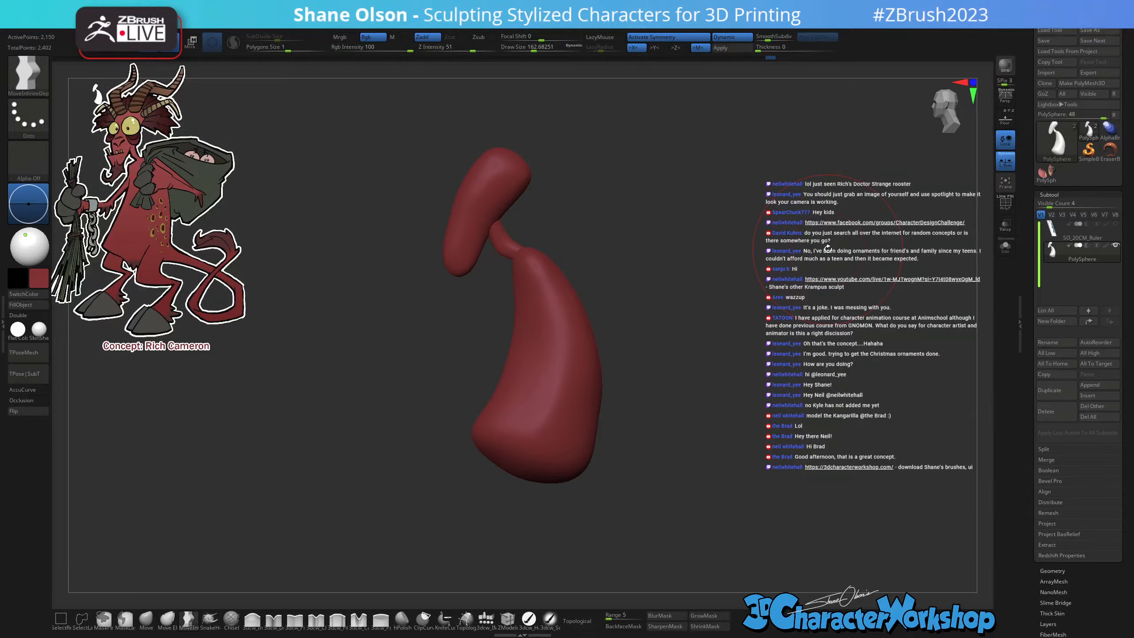
{"action": "mouse_move", "coordinate": [670, 401]}
{"action": "left_mouse_down"}
{"action": "mouse_move", "coordinate": [688, 403]}
{"action": "mouse_move", "coordinate": [663, 371]}
{"action": "mouse_move", "coordinate": [655, 385]}
{"action": "mouse_move", "coordinate": [668, 385]}
{"action": "left_mouse_up"}
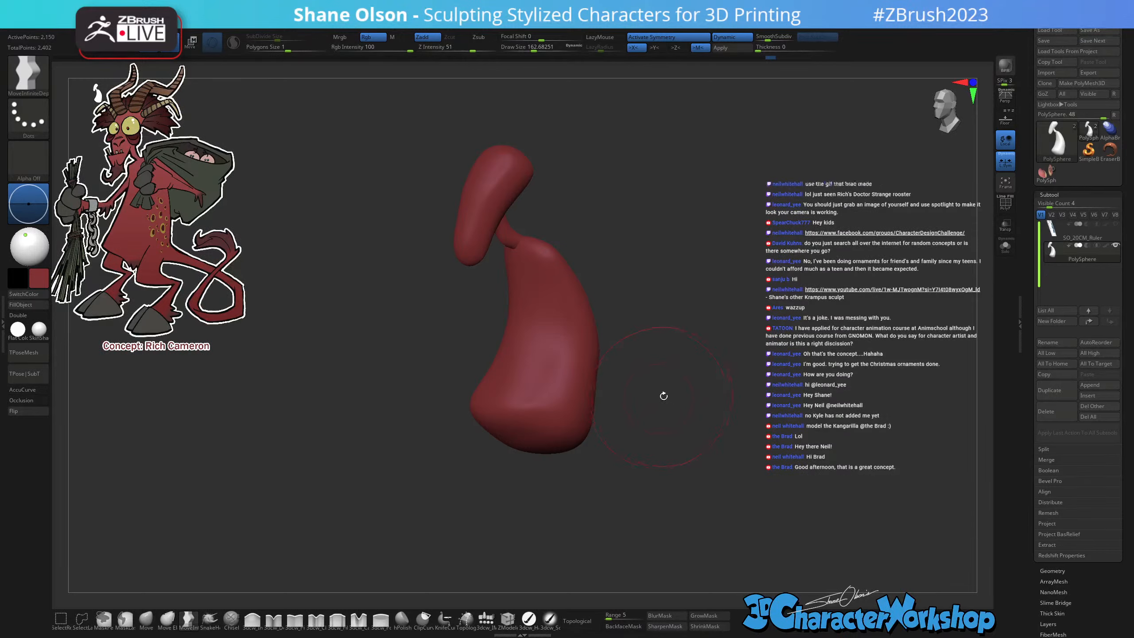
{"action": "left_click_drag", "start_coordinate": [664, 392], "coordinate": [678, 398]}
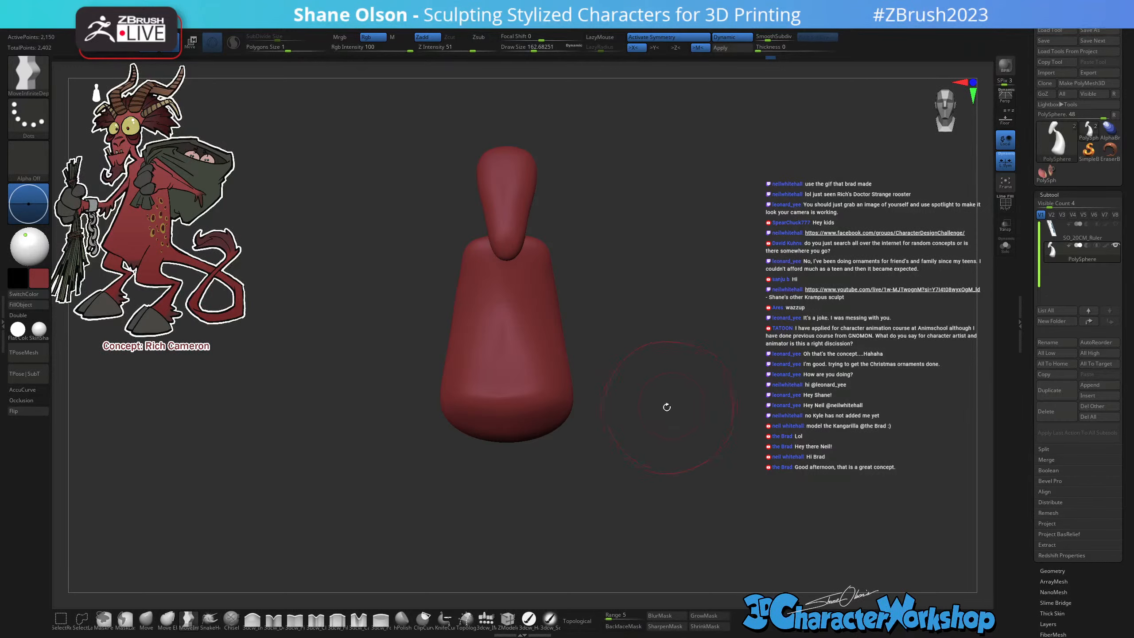
{"action": "left_click_drag", "start_coordinate": [622, 328], "coordinate": [631, 350], "text": "alt"}
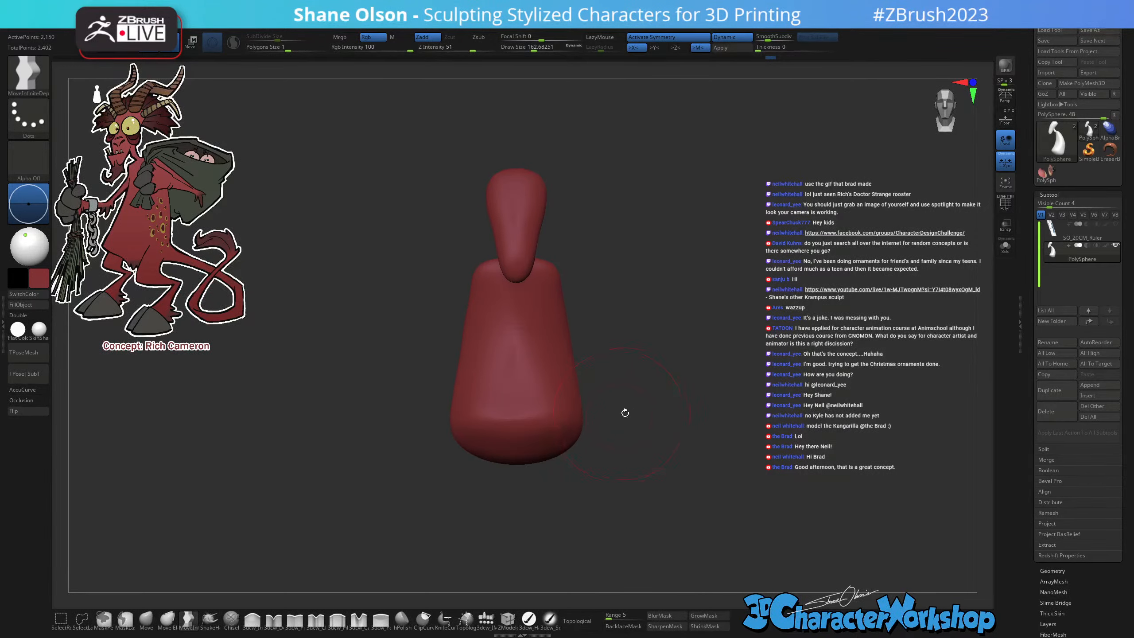
{"action": "left_click_drag", "start_coordinate": [625, 413], "coordinate": [611, 401]}
{"action": "left_click_drag", "start_coordinate": [615, 443], "coordinate": [616, 441]}
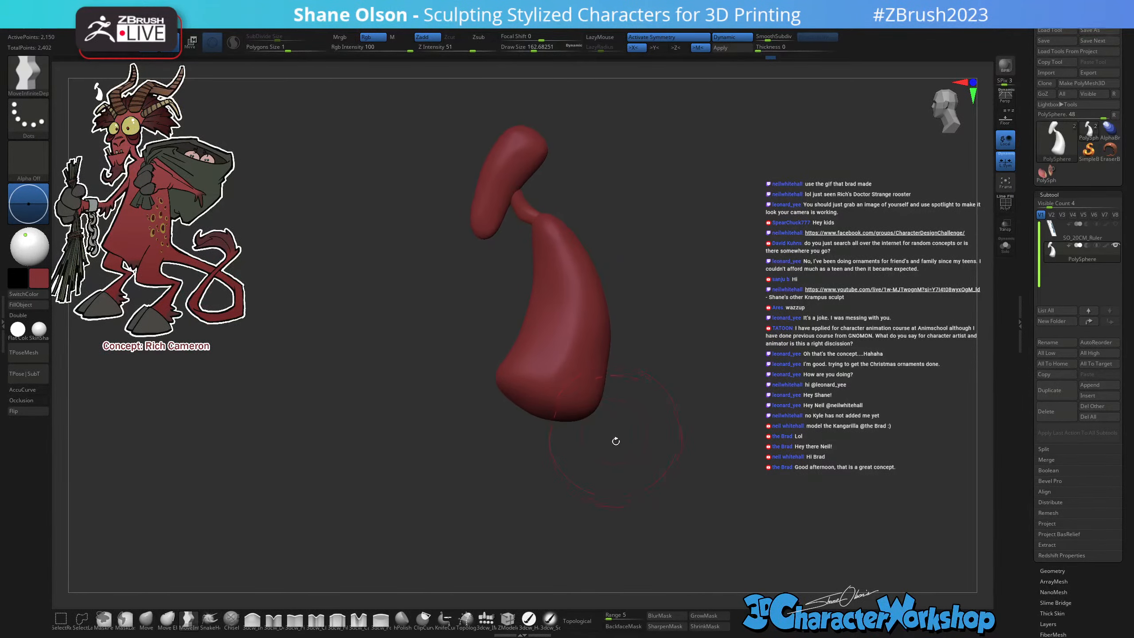
Insert a mirrored pair of Appendage shapes at the torso's lower sides as the upper legs.
{"action": "left_click", "coordinate": [490, 618]}
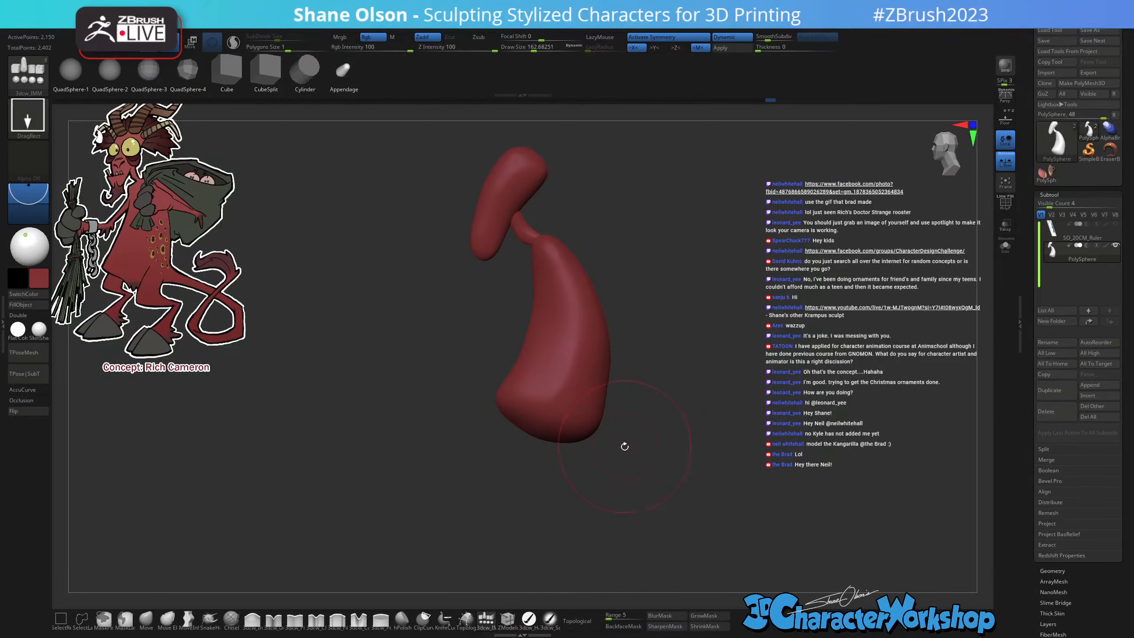
{"action": "left_click_drag", "start_coordinate": [623, 450], "coordinate": [622, 402]}
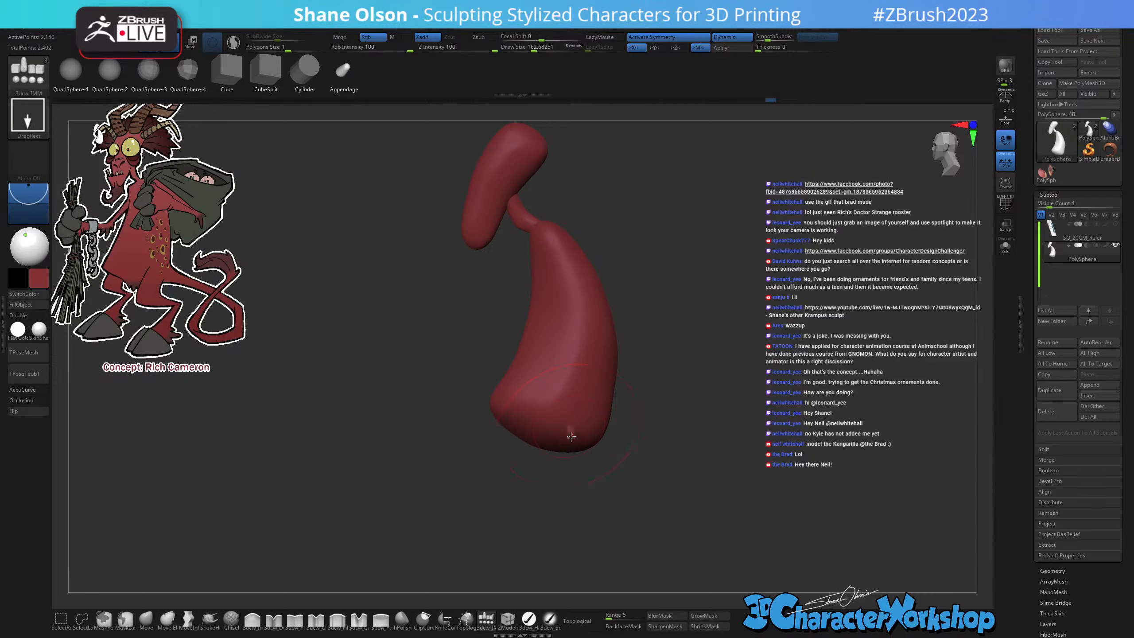
{"action": "mouse_move", "coordinate": [571, 437]}
{"action": "left_mouse_down"}
{"action": "mouse_move", "coordinate": [589, 477]}
{"action": "mouse_move", "coordinate": [684, 438]}
{"action": "mouse_move", "coordinate": [700, 379]}
{"action": "left_mouse_up"}
{"action": "key", "text": "w"}
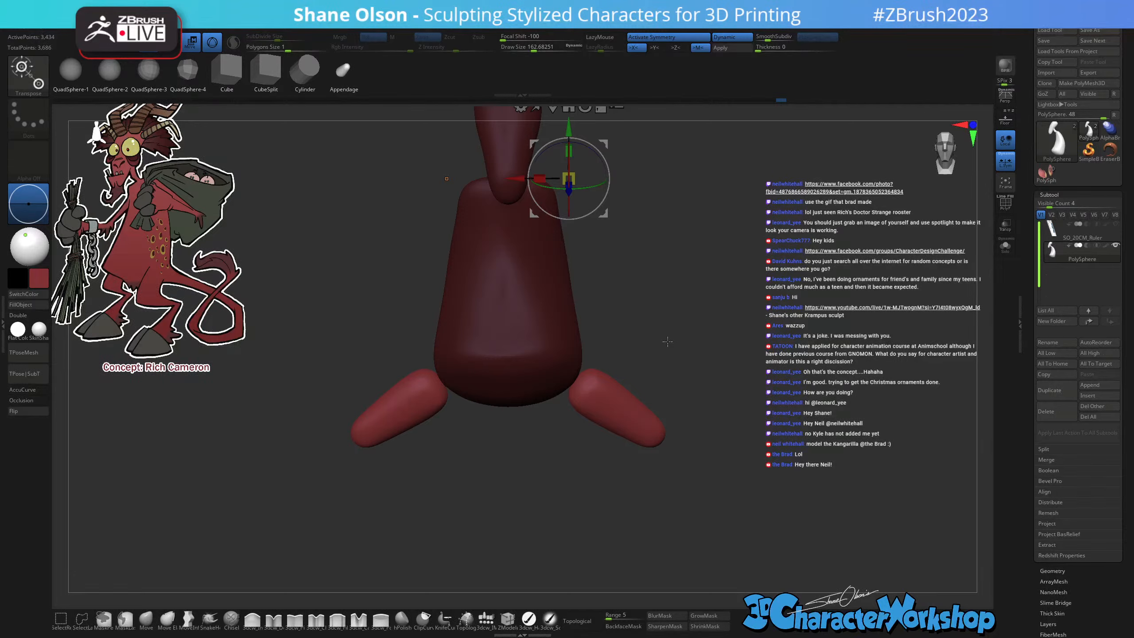
Place the gizmo at the top of the legs, move them into the hips and swing them forward in side view.
{"action": "left_click_drag", "start_coordinate": [667, 341], "coordinate": [638, 431]}
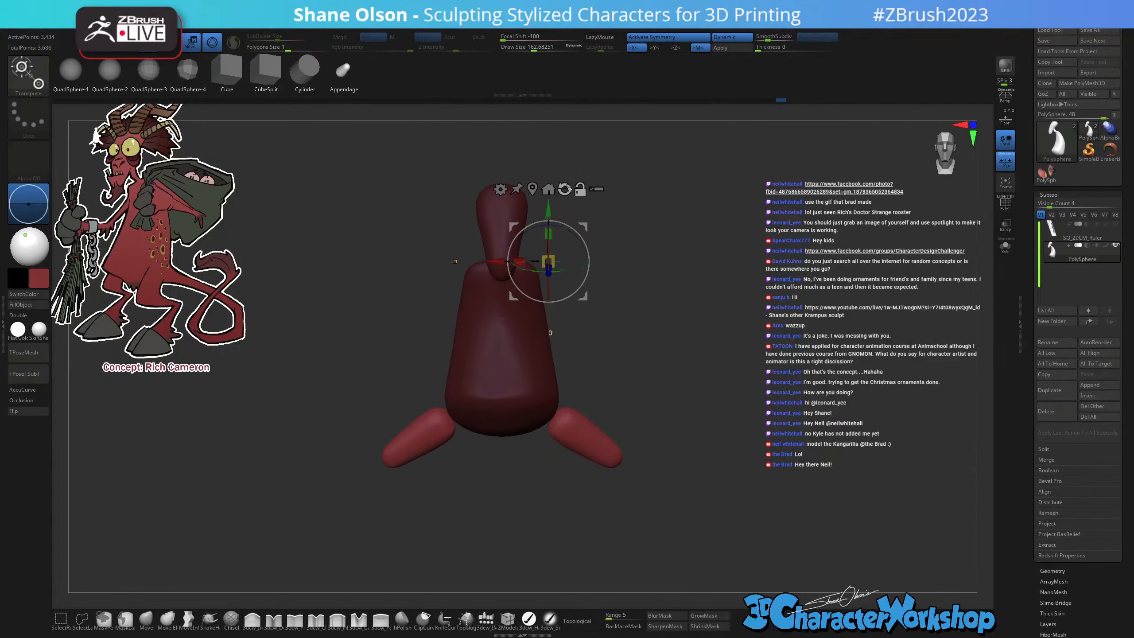
{"action": "left_click_drag", "start_coordinate": [583, 227], "coordinate": [589, 429]}
{"action": "right_click_drag", "start_coordinate": [652, 413], "coordinate": [613, 399]}
{"action": "right_click_drag", "start_coordinate": [593, 362], "coordinate": [596, 384], "text": "alt"}
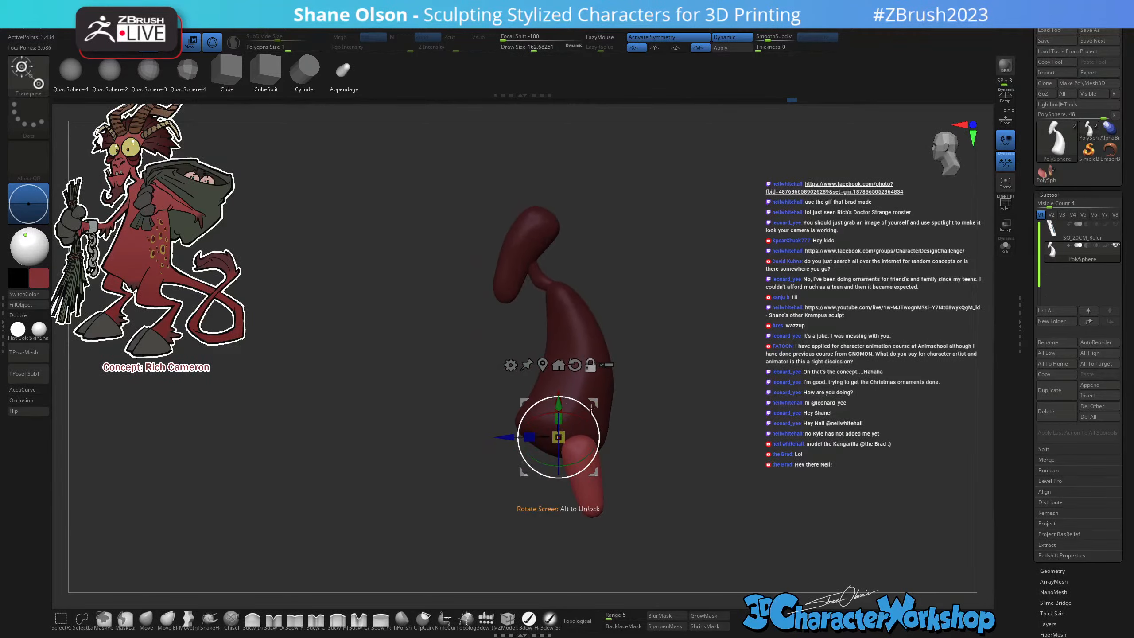
{"action": "left_click_drag", "start_coordinate": [594, 404], "coordinate": [614, 430], "text": "alt"}
{"action": "left_click", "coordinate": [589, 353]}
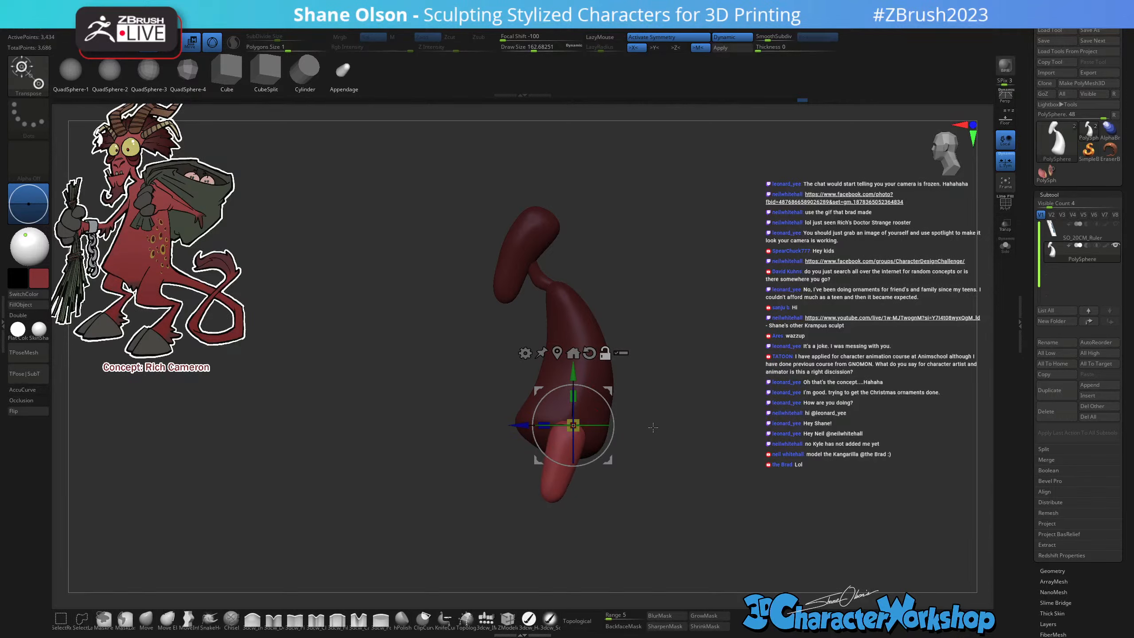
{"action": "left_click_drag", "start_coordinate": [643, 400], "coordinate": [618, 383], "text": "alt"}
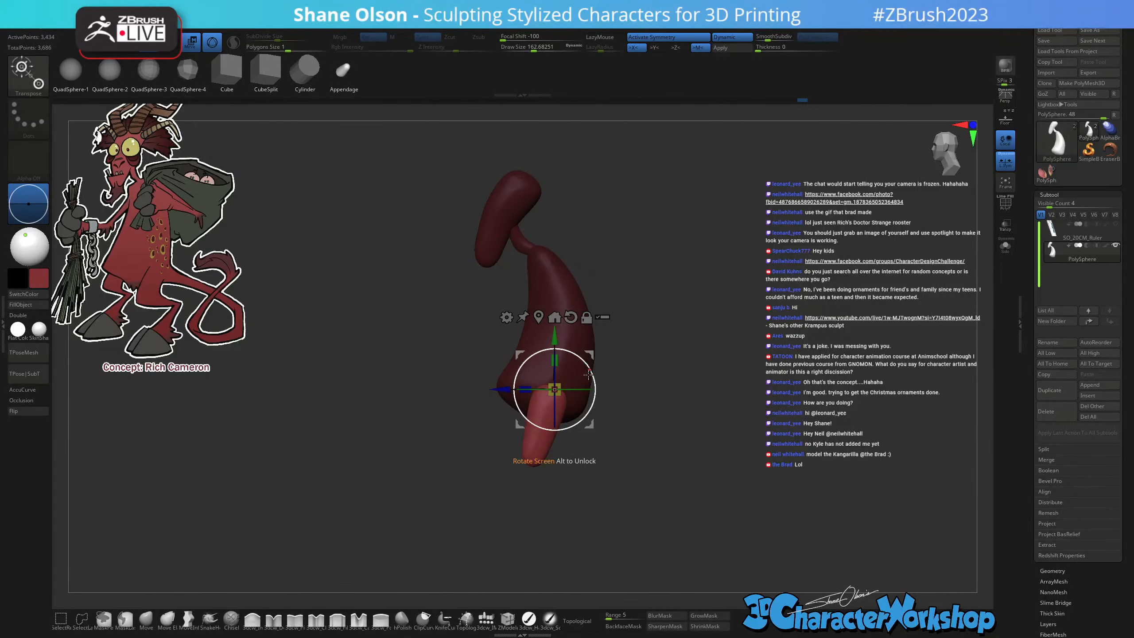
Adjust the legs in side view with Move Infinite Depth at a draw size of about 182, and show the polyframe.
{"action": "left_click", "coordinate": [188, 619]}
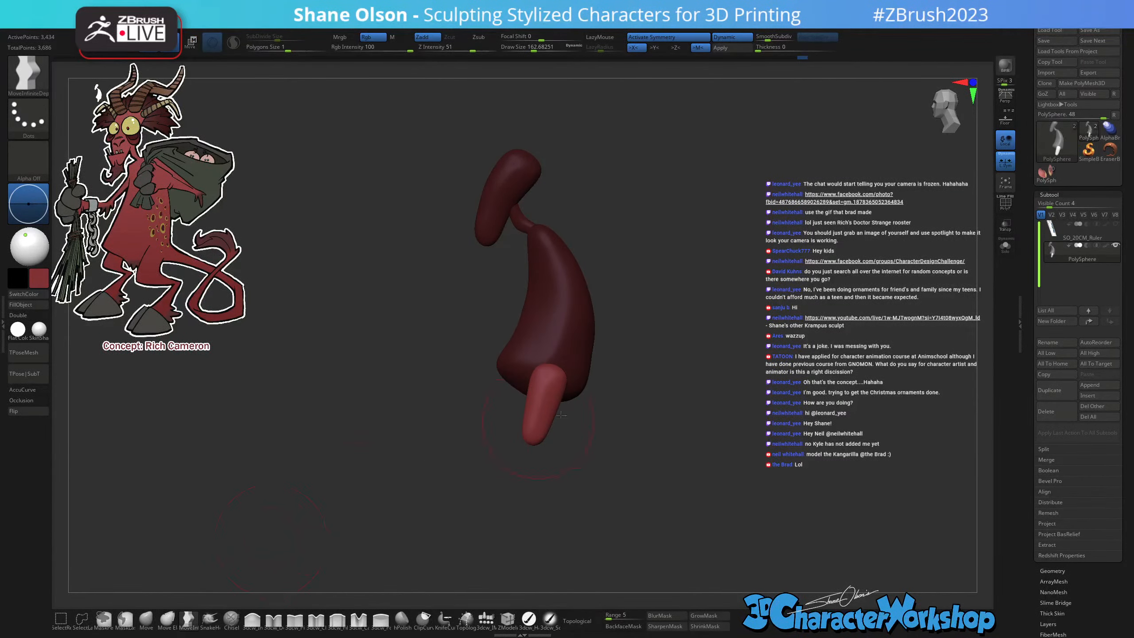
{"action": "mouse_move", "coordinate": [627, 408]}
{"action": "left_mouse_down", "text": "alt"}
{"action": "mouse_move", "coordinate": [631, 434]}
{"action": "mouse_move", "coordinate": [619, 420]}
{"action": "left_mouse_up", "text": "alt"}
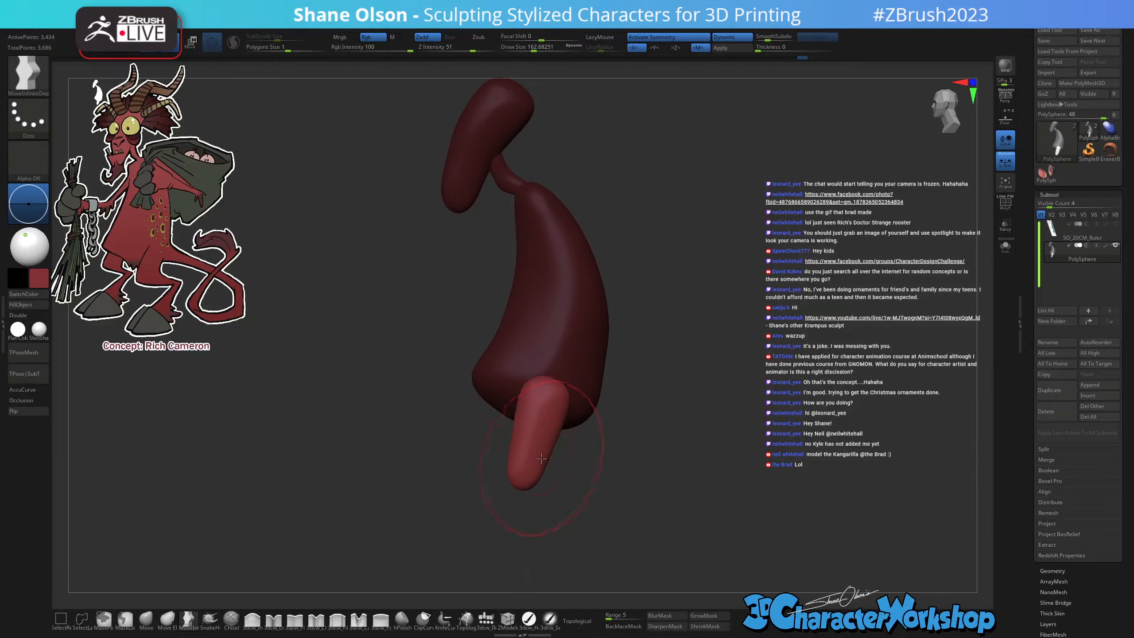
{"action": "key", "text": "s"}
{"action": "left_click_drag", "start_coordinate": [541, 458], "coordinate": [543, 457]}
{"action": "key", "text": "shift+f"}
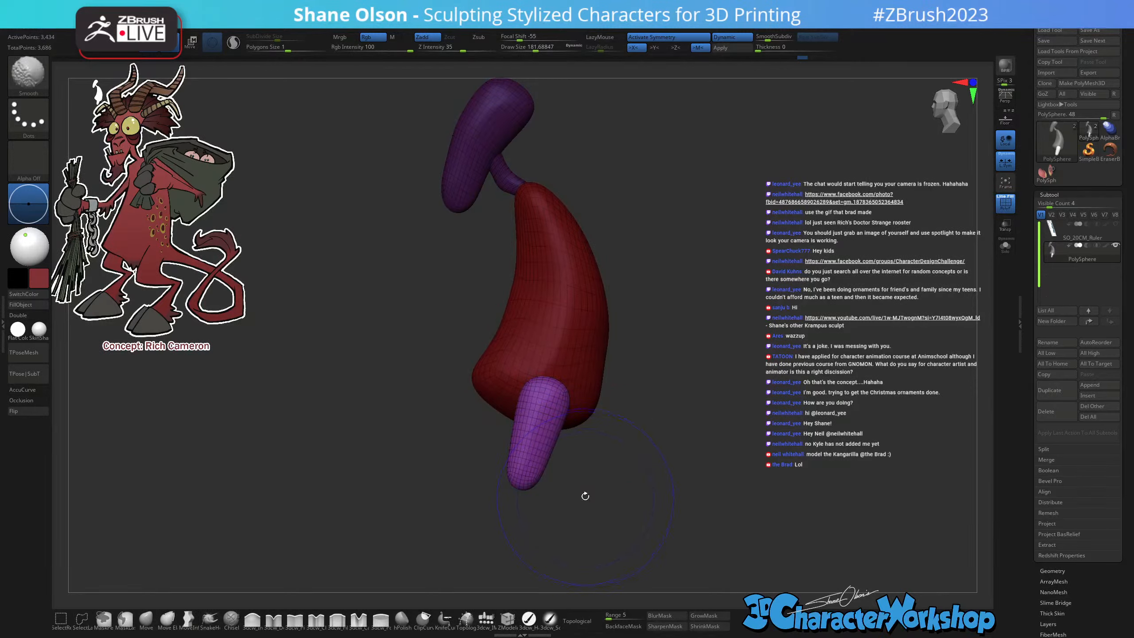
Rotate and move the legs with the gizmo in front view so they point nearly straight down beneath the hips.
{"action": "left_click_drag", "start_coordinate": [595, 473], "coordinate": [624, 447]}
{"action": "key", "text": "w"}
{"action": "left_click_drag", "start_coordinate": [596, 374], "coordinate": [580, 378]}
{"action": "left_click_drag", "start_coordinate": [661, 427], "coordinate": [655, 358]}
{"action": "key", "text": "q"}
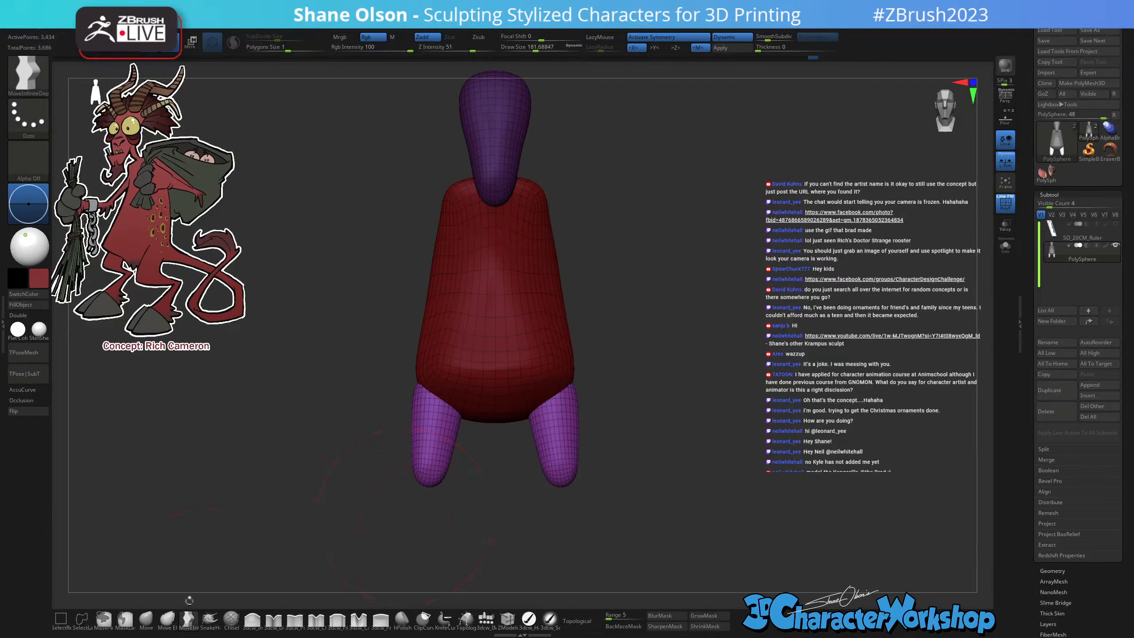
Pull the outer thighs up over the torso's lower sides with the Move brush at draw sizes of about 128 and 132.
{"action": "left_click", "coordinate": [146, 620]}
{"action": "key", "text": "s"}
{"action": "mouse_move", "coordinate": [608, 383]}
{"action": "left_mouse_down"}
{"action": "mouse_move", "coordinate": [582, 372]}
{"action": "mouse_move", "coordinate": [580, 324]}
{"action": "mouse_move", "coordinate": [625, 339]}
{"action": "mouse_move", "coordinate": [621, 362]}
{"action": "mouse_move", "coordinate": [579, 347]}
{"action": "left_mouse_up"}
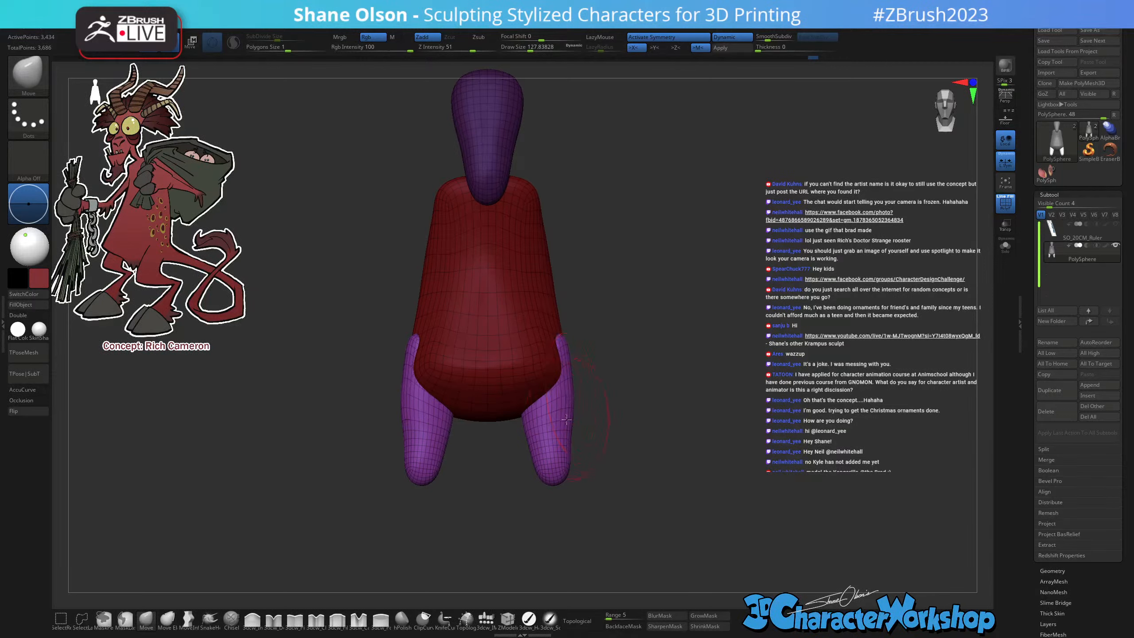
{"action": "mouse_move", "coordinate": [567, 419]}
{"action": "left_mouse_down"}
{"action": "mouse_move", "coordinate": [552, 425]}
{"action": "mouse_move", "coordinate": [542, 400]}
{"action": "mouse_move", "coordinate": [535, 424]}
{"action": "mouse_move", "coordinate": [555, 384]}
{"action": "left_mouse_up"}
{"action": "key", "text": "s"}
{"action": "mouse_move", "coordinate": [629, 393]}
{"action": "left_mouse_down", "text": "shift"}
{"action": "mouse_move", "coordinate": [593, 393]}
{"action": "mouse_move", "coordinate": [581, 361]}
{"action": "left_mouse_up", "text": "shift"}
{"action": "key", "text": "s"}
{"action": "right_click_drag", "start_coordinate": [573, 357], "coordinate": [614, 349]}
{"action": "key", "text": "s"}
{"action": "left_click_drag", "start_coordinate": [610, 338], "coordinate": [612, 337]}
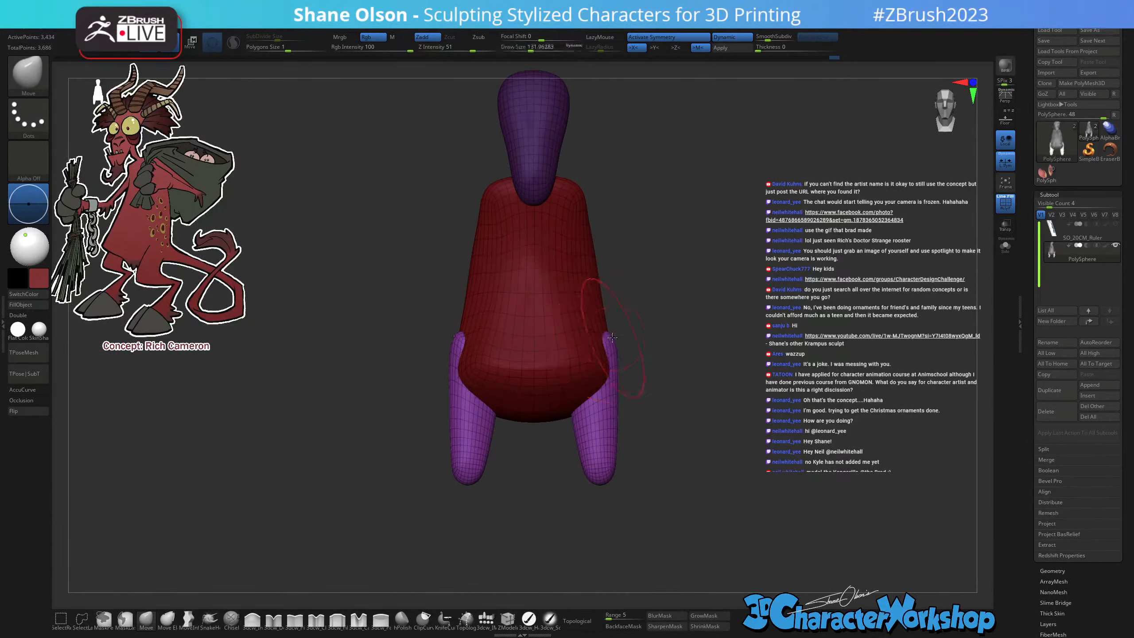
Invert the mask and tuck in the torso's lower sides between the legs at a draw size of about 145.
{"action": "right_click_drag", "start_coordinate": [614, 384], "coordinate": [676, 335]}
{"action": "mouse_move", "coordinate": [663, 398]}
{"action": "right_mouse_down"}
{"action": "mouse_move", "coordinate": [692, 392]}
{"action": "mouse_move", "coordinate": [696, 402]}
{"action": "mouse_move", "coordinate": [721, 378]}
{"action": "mouse_move", "coordinate": [684, 405]}
{"action": "right_mouse_up"}
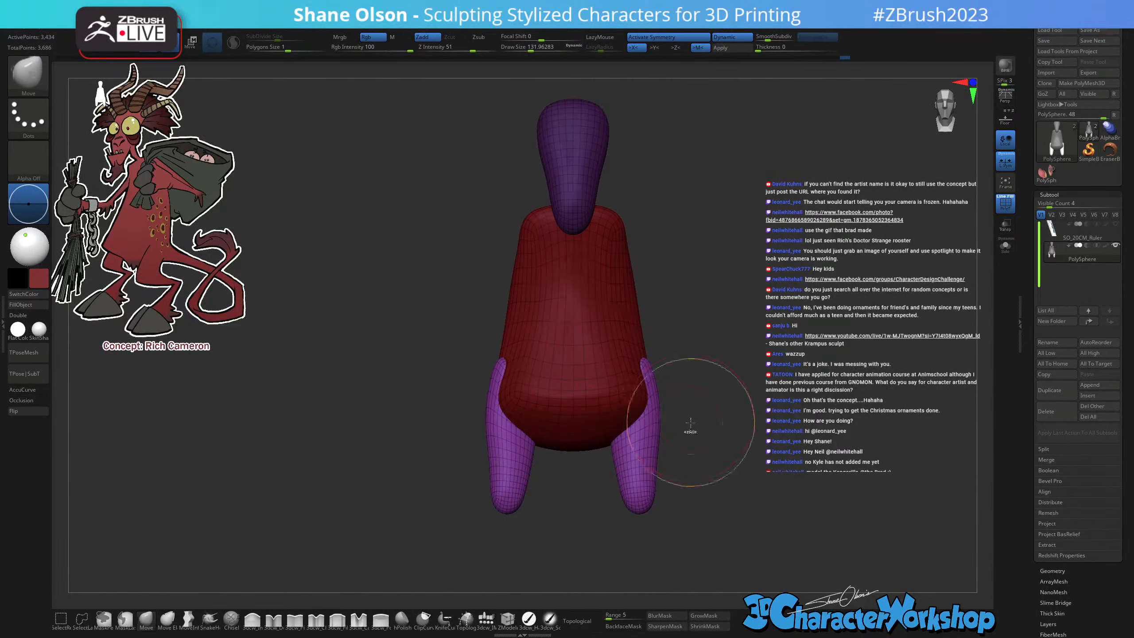
{"action": "left_click", "coordinate": [691, 422], "text": "ctrl"}
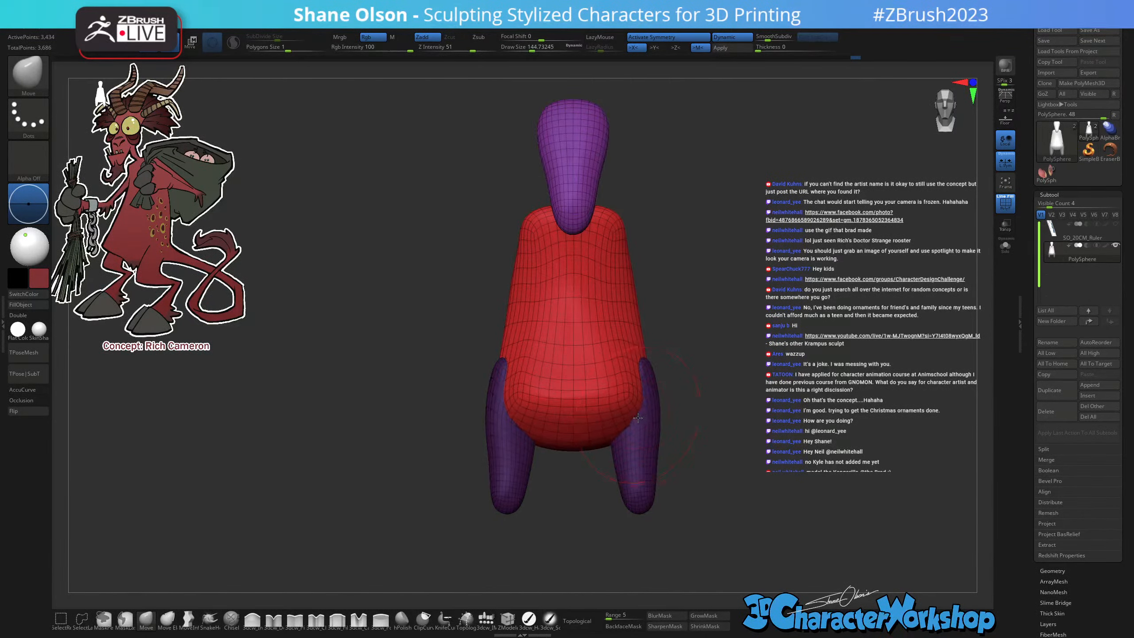
{"action": "mouse_move", "coordinate": [643, 402]}
{"action": "right_mouse_down"}
{"action": "mouse_move", "coordinate": [674, 384]}
{"action": "mouse_move", "coordinate": [650, 367]}
{"action": "mouse_move", "coordinate": [613, 397]}
{"action": "mouse_move", "coordinate": [733, 379]}
{"action": "mouse_move", "coordinate": [692, 362]}
{"action": "mouse_move", "coordinate": [701, 354]}
{"action": "mouse_move", "coordinate": [695, 368]}
{"action": "right_mouse_up"}
Invert the mask back so only the legs are editable, and refine the upper thighs at a draw size of about 108.
{"action": "left_click", "coordinate": [732, 379], "text": "ctrl"}
{"action": "key", "text": "s"}
{"action": "left_click_drag", "start_coordinate": [694, 368], "coordinate": [690, 361]}
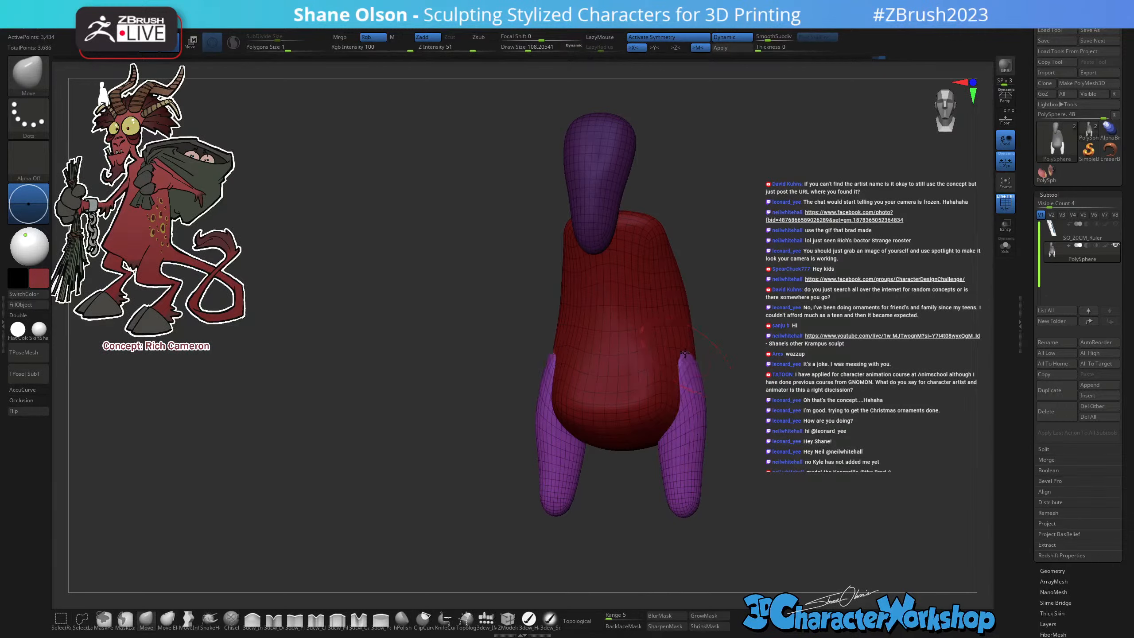
{"action": "right_click_drag", "start_coordinate": [685, 353], "coordinate": [692, 391]}
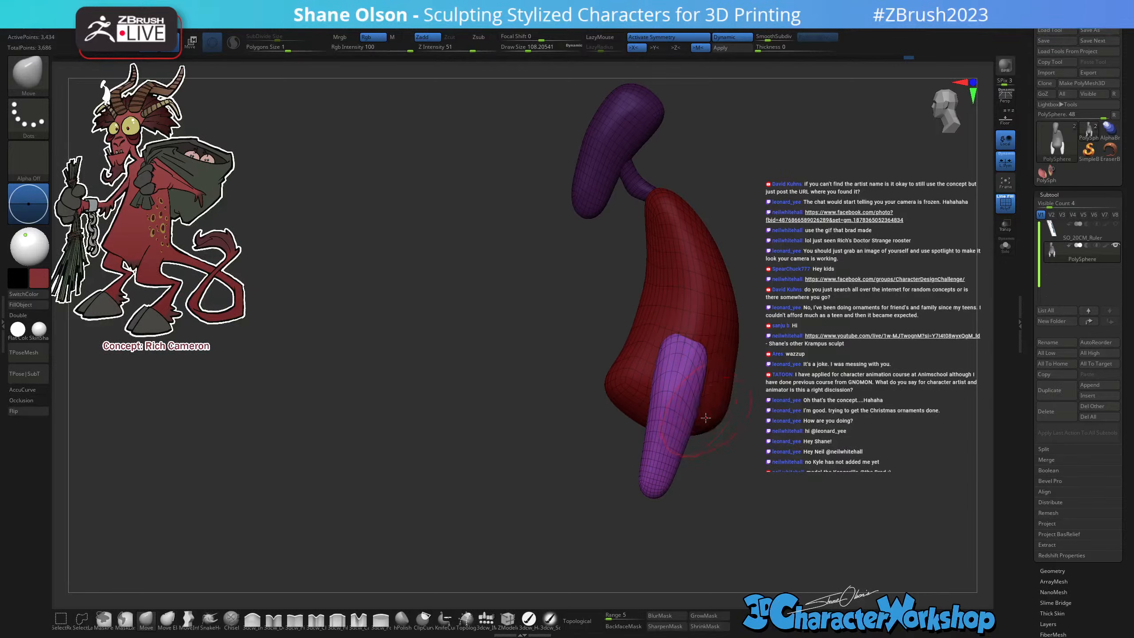
Reposition the legs at the hips and tilt them further forward in side view with the gizmo.
{"action": "key", "text": "w"}
{"action": "left_click_drag", "start_coordinate": [719, 357], "coordinate": [731, 333], "text": "alt"}
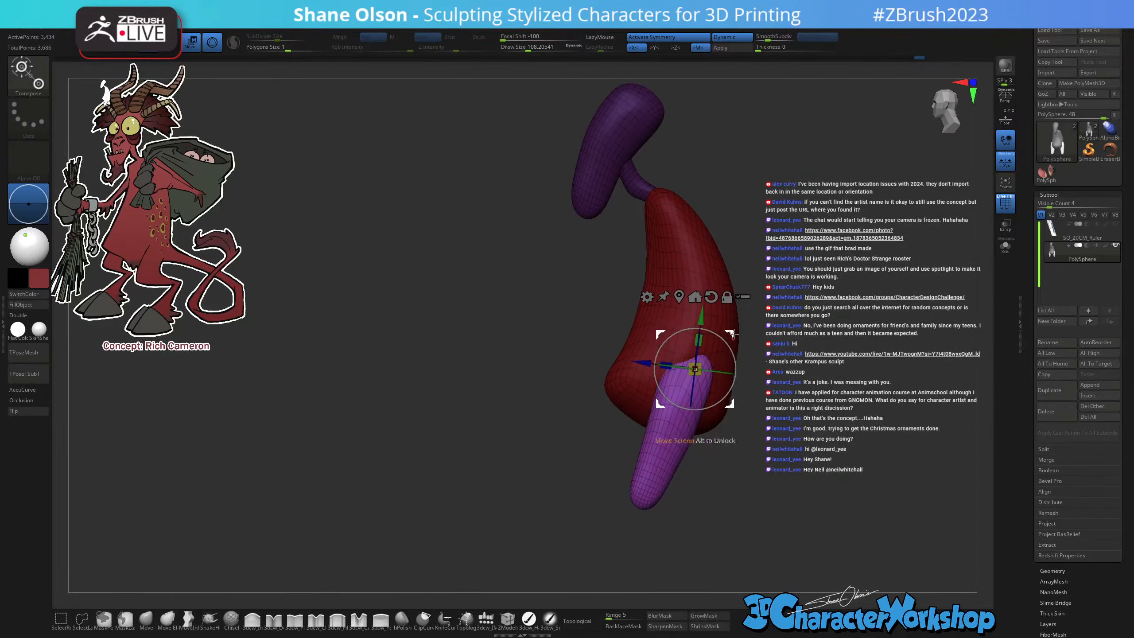
{"action": "left_click_drag", "start_coordinate": [795, 380], "coordinate": [723, 382], "text": "alt"}
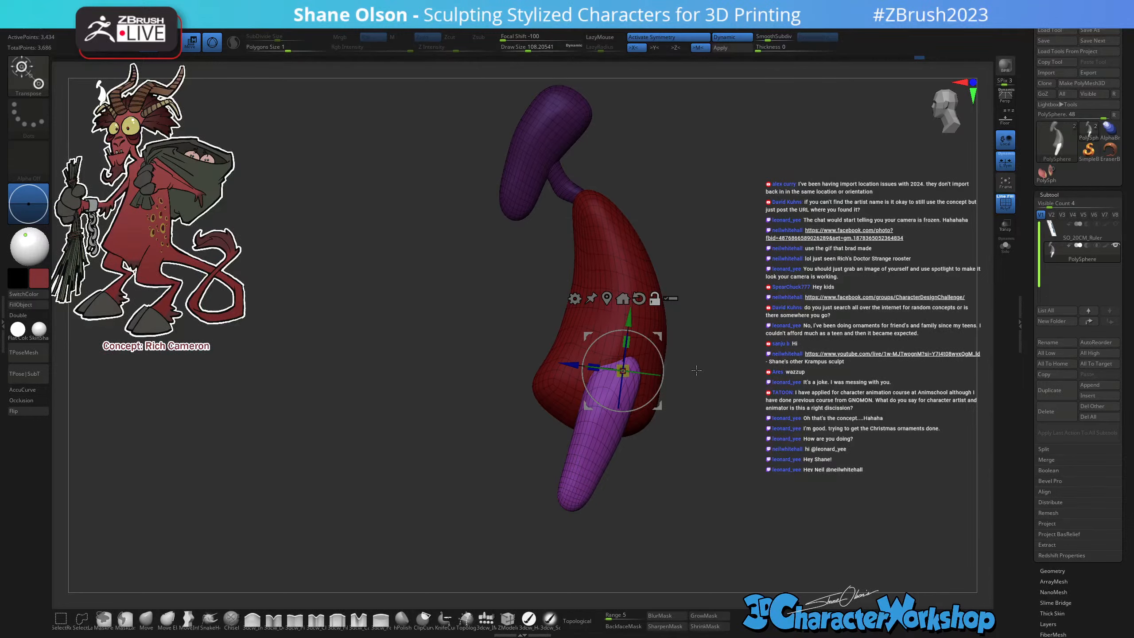
{"action": "left_click_drag", "start_coordinate": [696, 370], "coordinate": [638, 351], "text": "alt"}
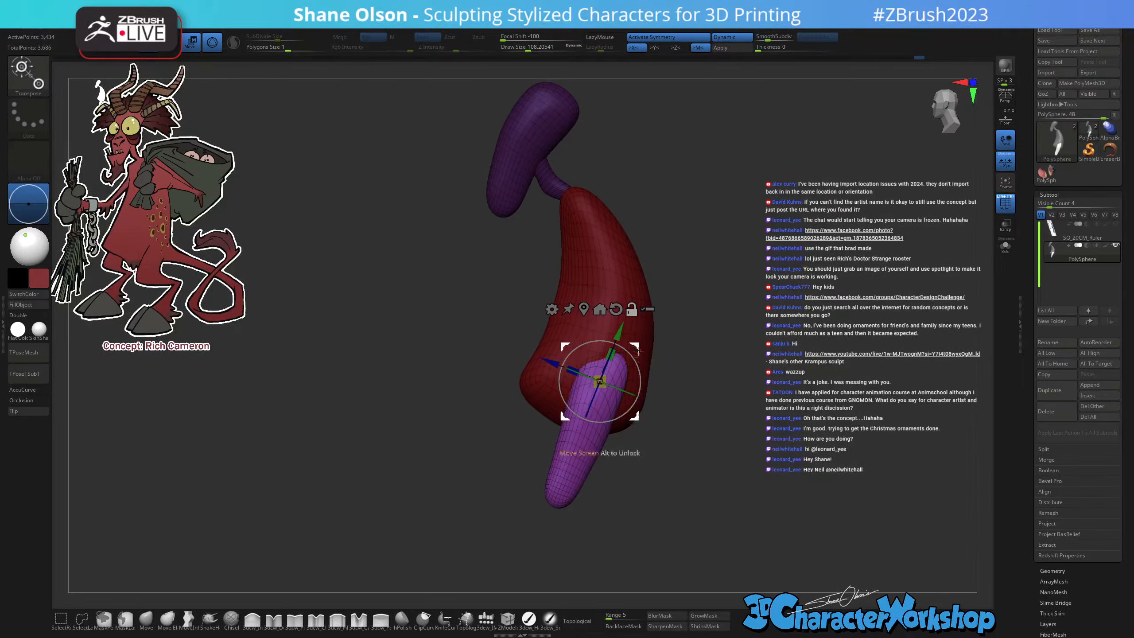
{"action": "left_click_drag", "start_coordinate": [633, 395], "coordinate": [699, 407]}
{"action": "key", "text": "q"}
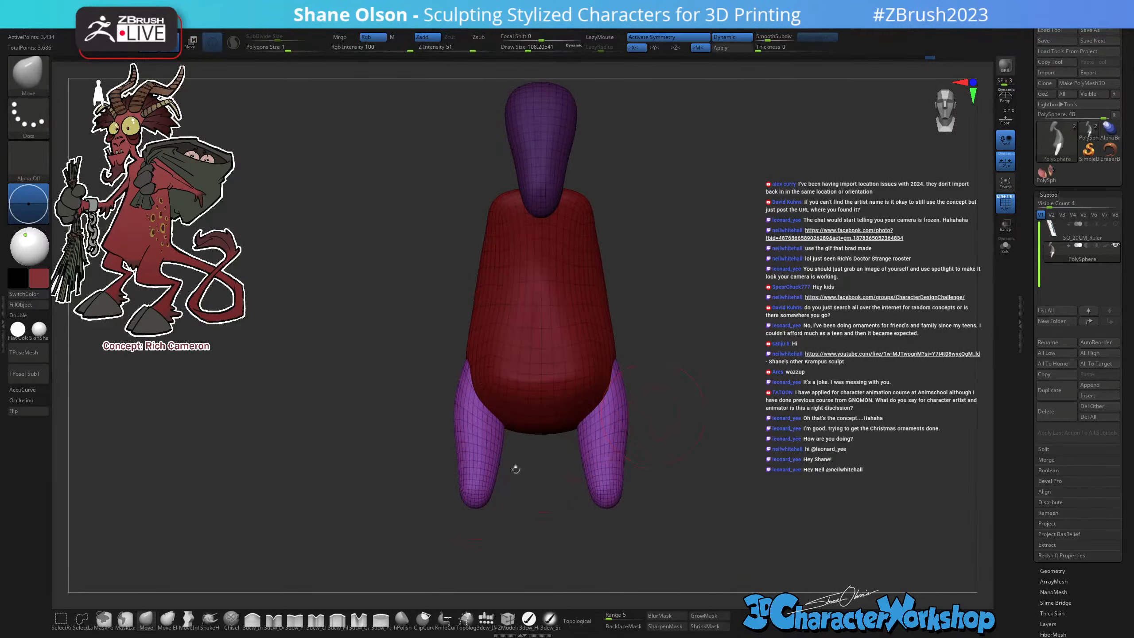
Reshape the thighs with the Move brush at a draw size of about 149.
{"action": "key", "text": "s"}
{"action": "mouse_move", "coordinate": [608, 366]}
{"action": "left_mouse_down"}
{"action": "mouse_move", "coordinate": [614, 353]}
{"action": "mouse_move", "coordinate": [656, 371]}
{"action": "mouse_move", "coordinate": [684, 399]}
{"action": "mouse_move", "coordinate": [668, 443]}
{"action": "mouse_move", "coordinate": [653, 431]}
{"action": "left_mouse_up"}
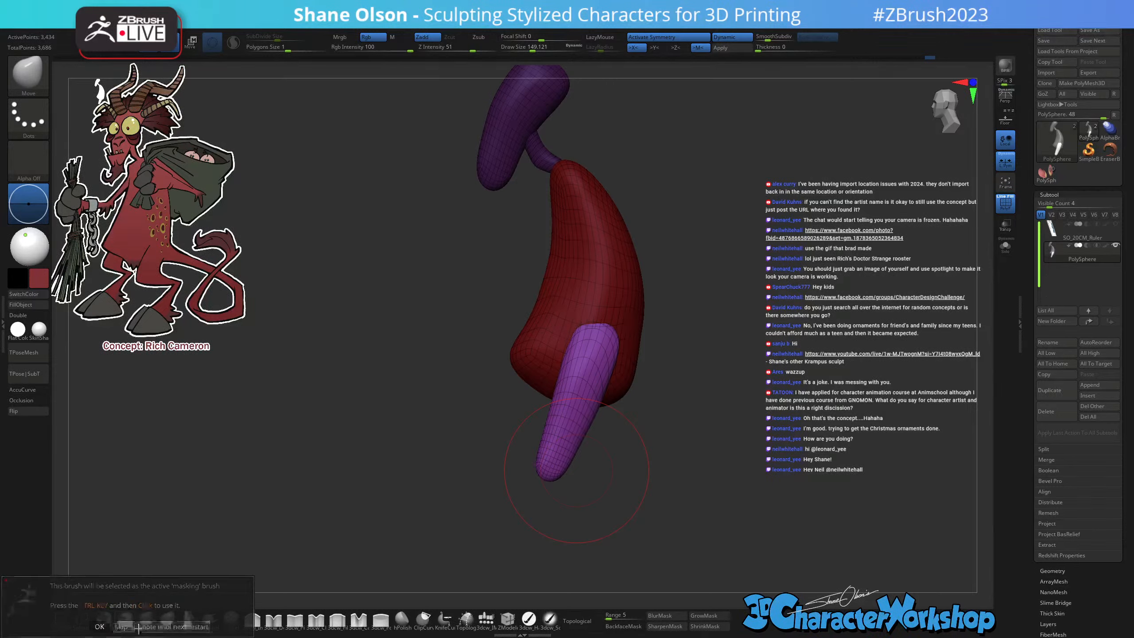
{"action": "left_click_drag", "start_coordinate": [682, 421], "coordinate": [665, 448]}
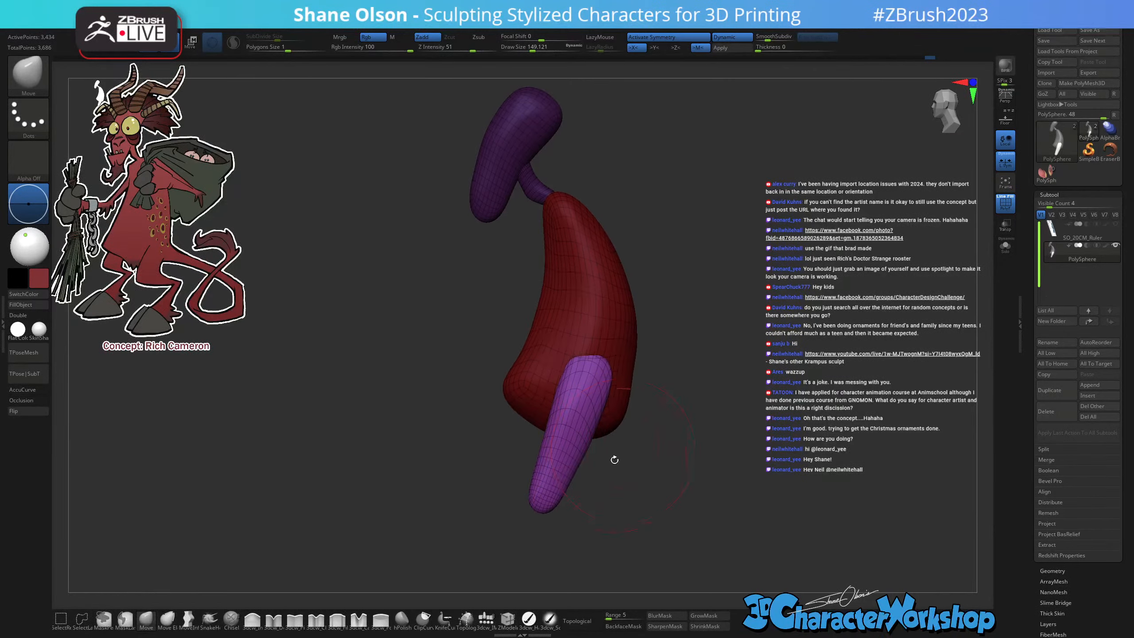
Mask the upper thighs, place the gizmo at the knees, and bend the lower part of both legs sharply backward.
{"action": "mouse_move", "coordinate": [616, 444]}
{"action": "left_mouse_down"}
{"action": "mouse_move", "coordinate": [645, 435]}
{"action": "mouse_move", "coordinate": [612, 445]}
{"action": "mouse_move", "coordinate": [621, 454]}
{"action": "mouse_move", "coordinate": [683, 353]}
{"action": "mouse_move", "coordinate": [495, 375]}
{"action": "mouse_move", "coordinate": [491, 413]}
{"action": "left_mouse_up"}
{"action": "key", "text": "w"}
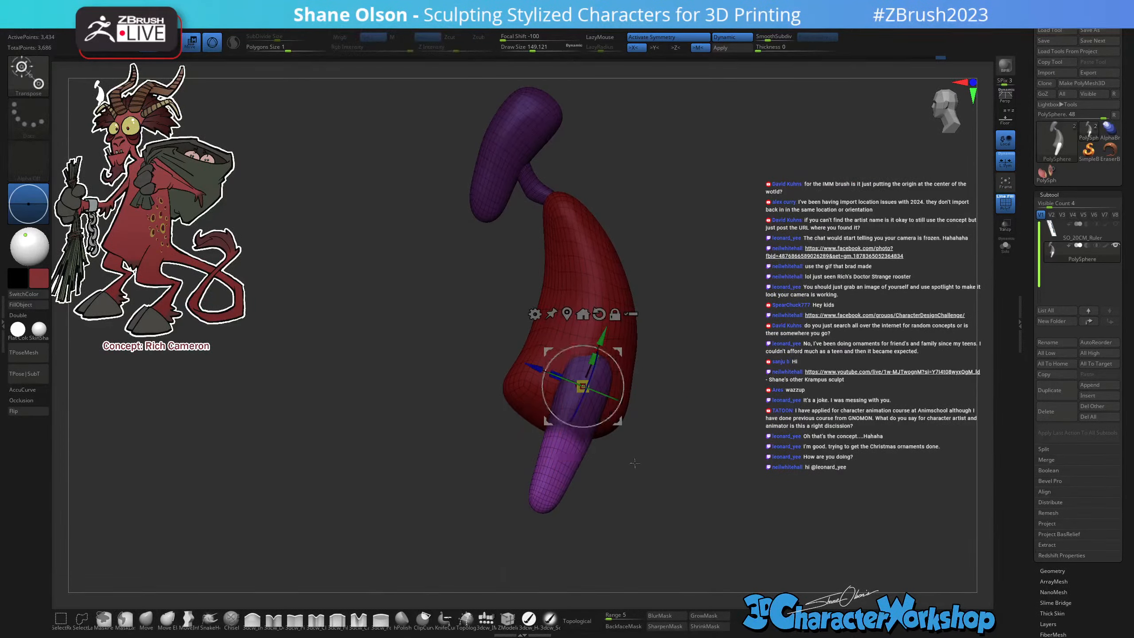
{"action": "left_click_drag", "start_coordinate": [617, 423], "coordinate": [601, 467], "text": "alt"}
{"action": "left_click_drag", "start_coordinate": [601, 425], "coordinate": [558, 373]}
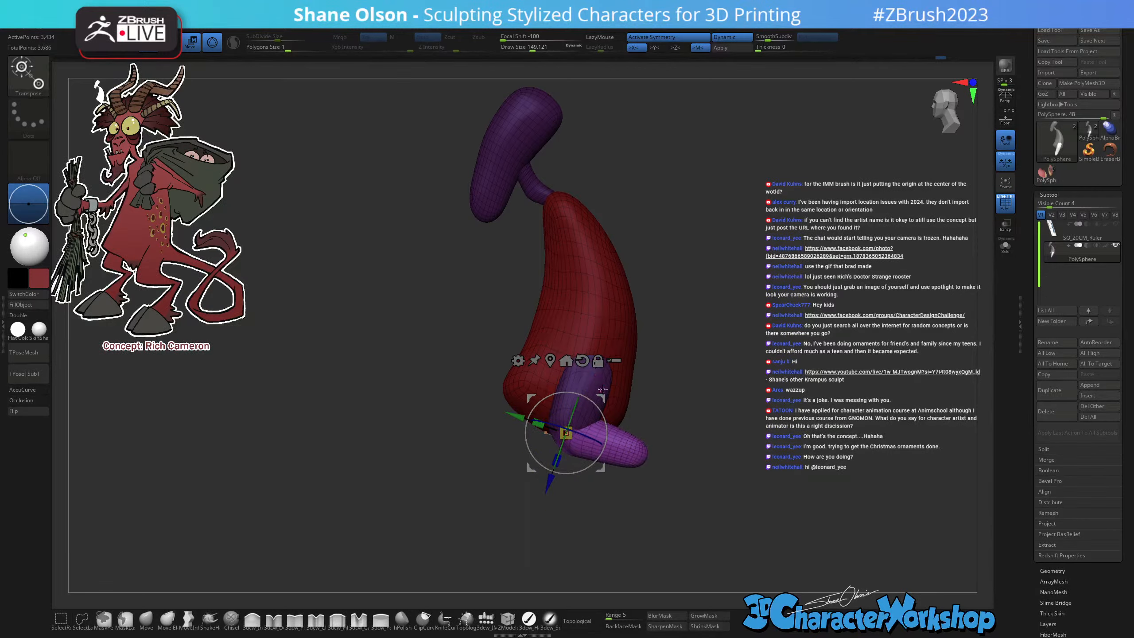
{"action": "left_click_drag", "start_coordinate": [567, 433], "coordinate": [563, 444]}
Smooth the bend at the knees, soften the thigh mask, and refine the leg curve at a draw size of about 149.
{"action": "key", "text": "q"}
{"action": "mouse_move", "coordinate": [647, 424]}
{"action": "left_mouse_down"}
{"action": "mouse_move", "coordinate": [664, 432]}
{"action": "mouse_move", "coordinate": [662, 461]}
{"action": "left_mouse_up"}
{"action": "mouse_move", "coordinate": [654, 447]}
{"action": "left_mouse_down"}
{"action": "mouse_move", "coordinate": [672, 446]}
{"action": "mouse_move", "coordinate": [678, 415]}
{"action": "left_mouse_up"}
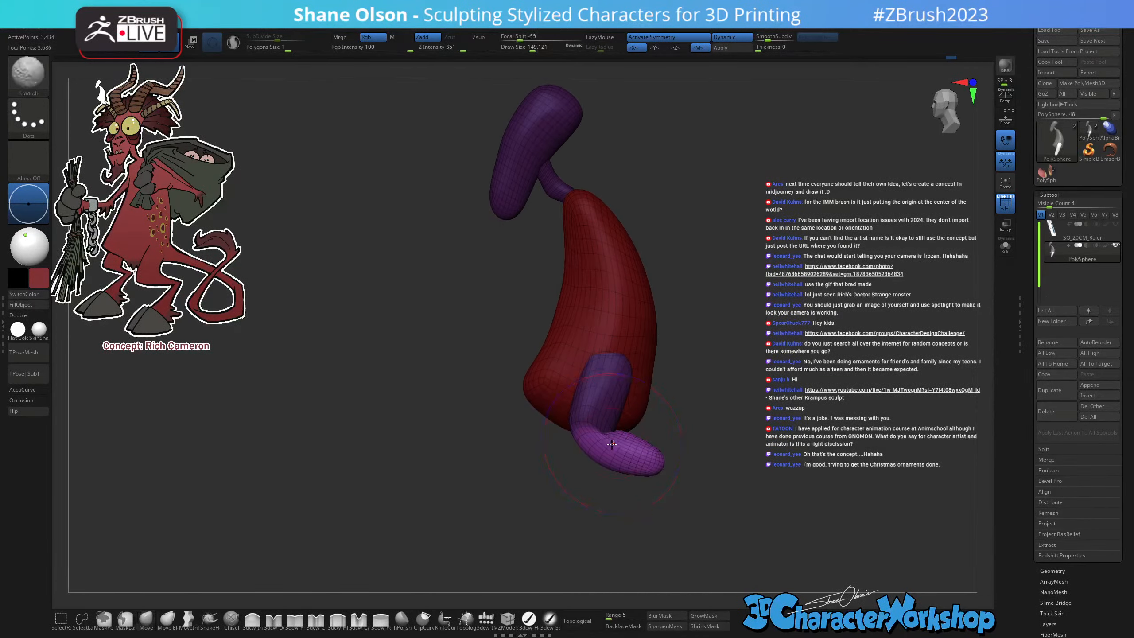
{"action": "left_click", "coordinate": [635, 447], "text": "ctrl"}
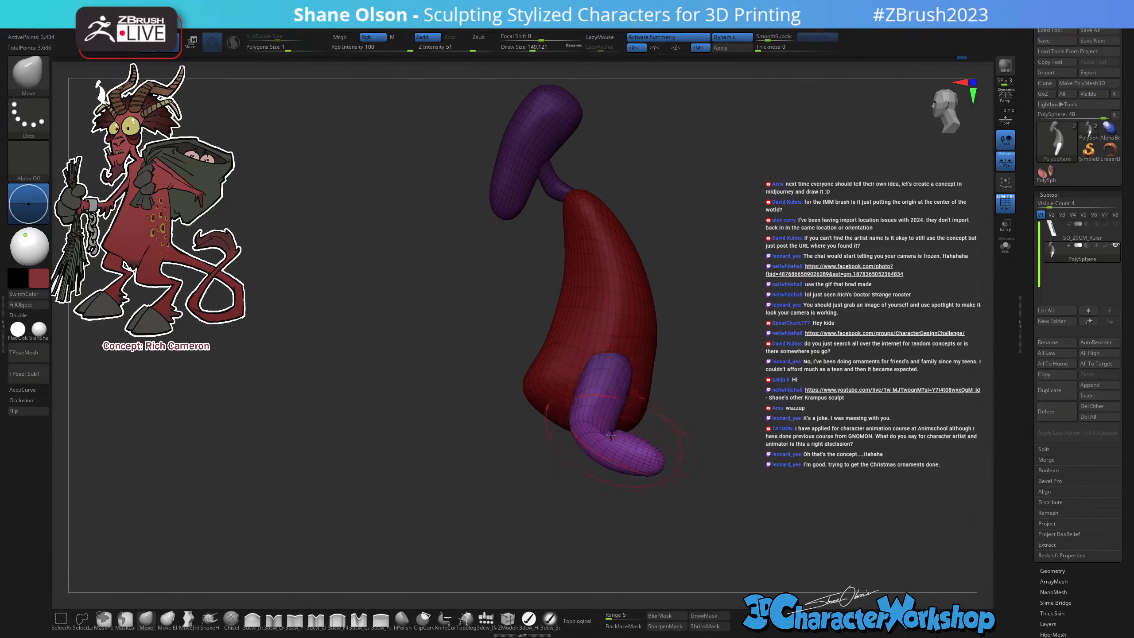
{"action": "left_click_drag", "start_coordinate": [718, 422], "coordinate": [690, 426]}
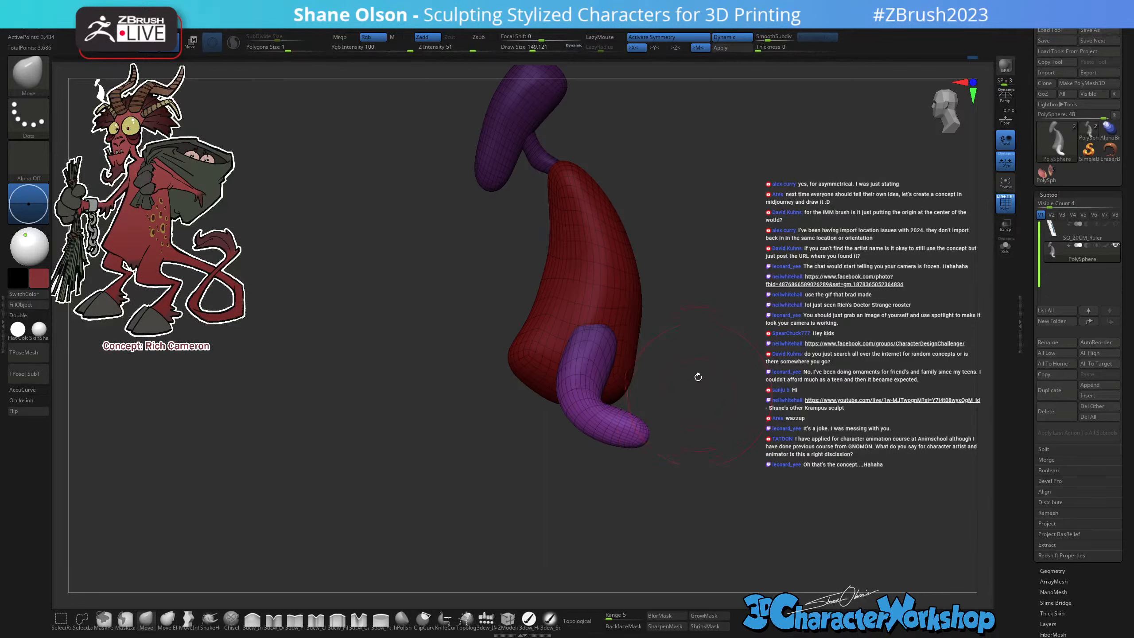
{"action": "left_click_drag", "start_coordinate": [724, 374], "coordinate": [687, 472]}
{"action": "left_click_drag", "start_coordinate": [553, 459], "coordinate": [565, 466], "text": "shift"}
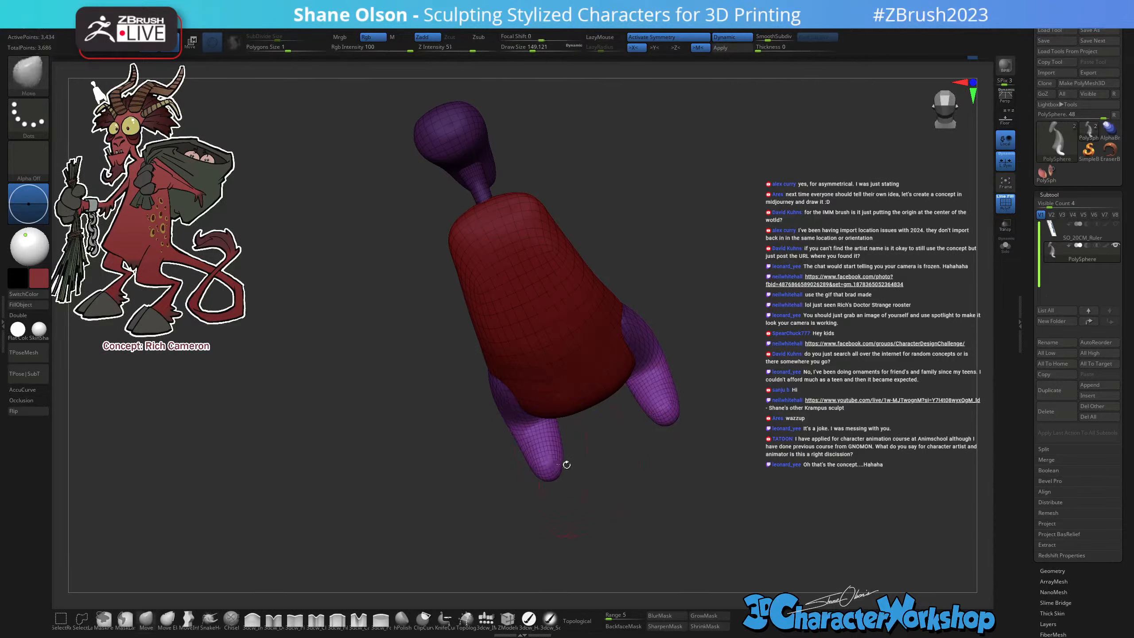
Reshape the knee bend in side view with the Move brush at a draw size of about 120.
{"action": "mouse_move", "coordinate": [562, 443]}
{"action": "right_mouse_down"}
{"action": "mouse_move", "coordinate": [588, 441]}
{"action": "mouse_move", "coordinate": [577, 425]}
{"action": "right_mouse_up"}
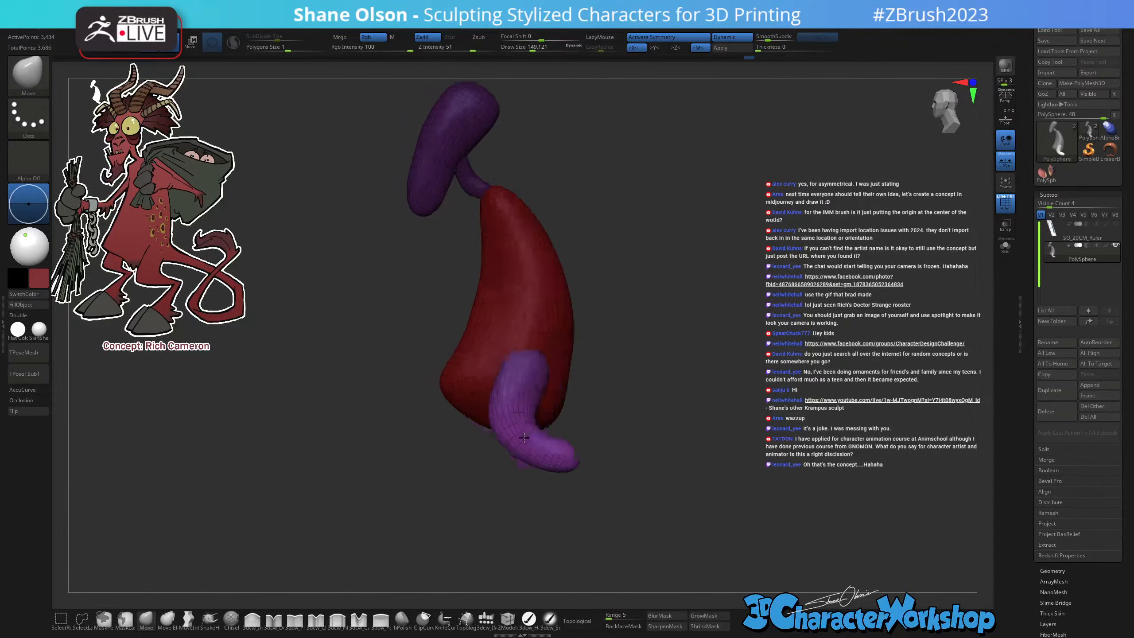
{"action": "key", "text": "s"}
{"action": "left_click_drag", "start_coordinate": [515, 439], "coordinate": [512, 438]}
{"action": "right_click_drag", "start_coordinate": [517, 426], "coordinate": [529, 423], "text": "alt"}
{"action": "left_click_drag", "start_coordinate": [530, 422], "coordinate": [520, 423]}
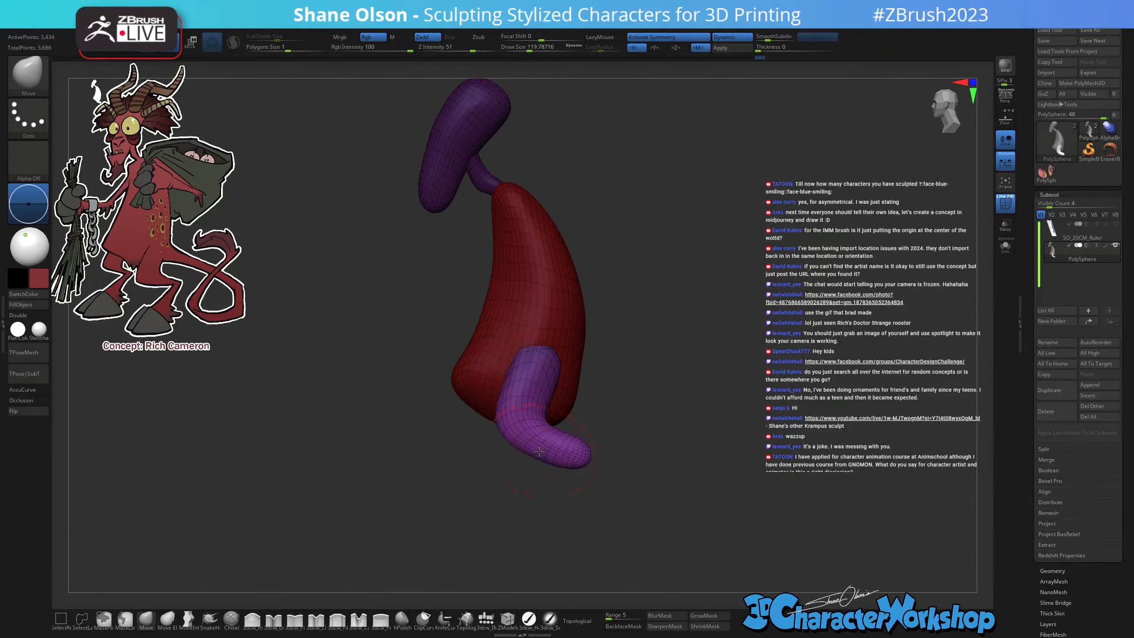
Adjust and smooth the lower ends of the legs from the underside at a draw size of about 182.
{"action": "mouse_move", "coordinate": [573, 441]}
{"action": "right_mouse_down"}
{"action": "mouse_move", "coordinate": [610, 396]}
{"action": "mouse_move", "coordinate": [613, 361]}
{"action": "right_mouse_up"}
{"action": "key", "text": "s"}
{"action": "mouse_move", "coordinate": [588, 431]}
{"action": "left_mouse_down"}
{"action": "mouse_move", "coordinate": [582, 423]}
{"action": "mouse_move", "coordinate": [581, 433]}
{"action": "left_mouse_up"}
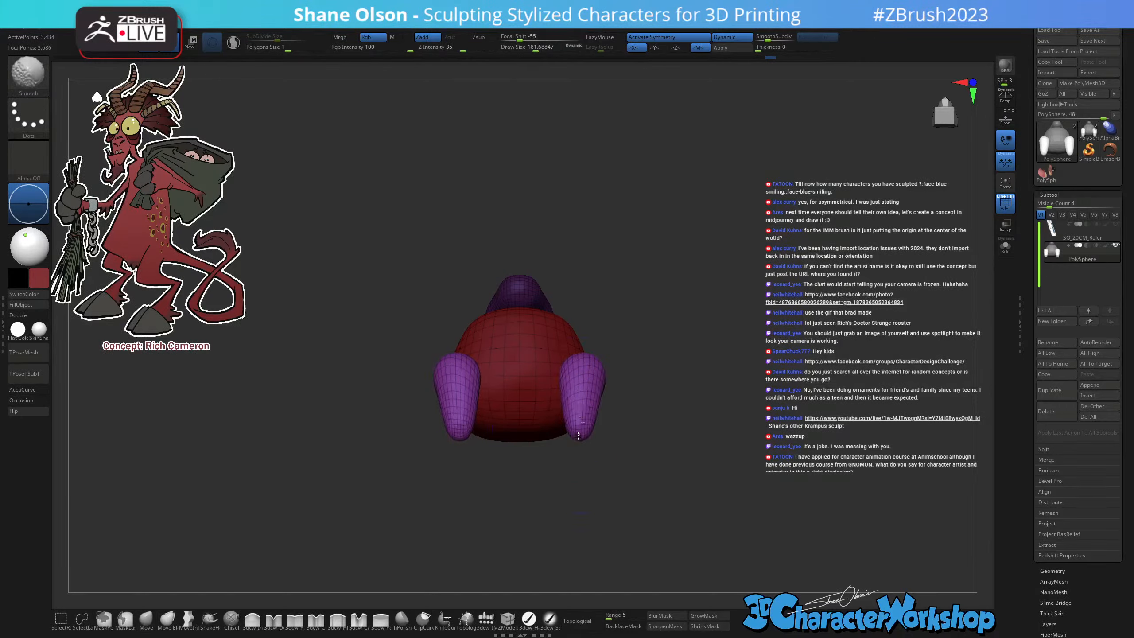
{"action": "left_click_drag", "start_coordinate": [651, 418], "coordinate": [636, 445], "text": "shift"}
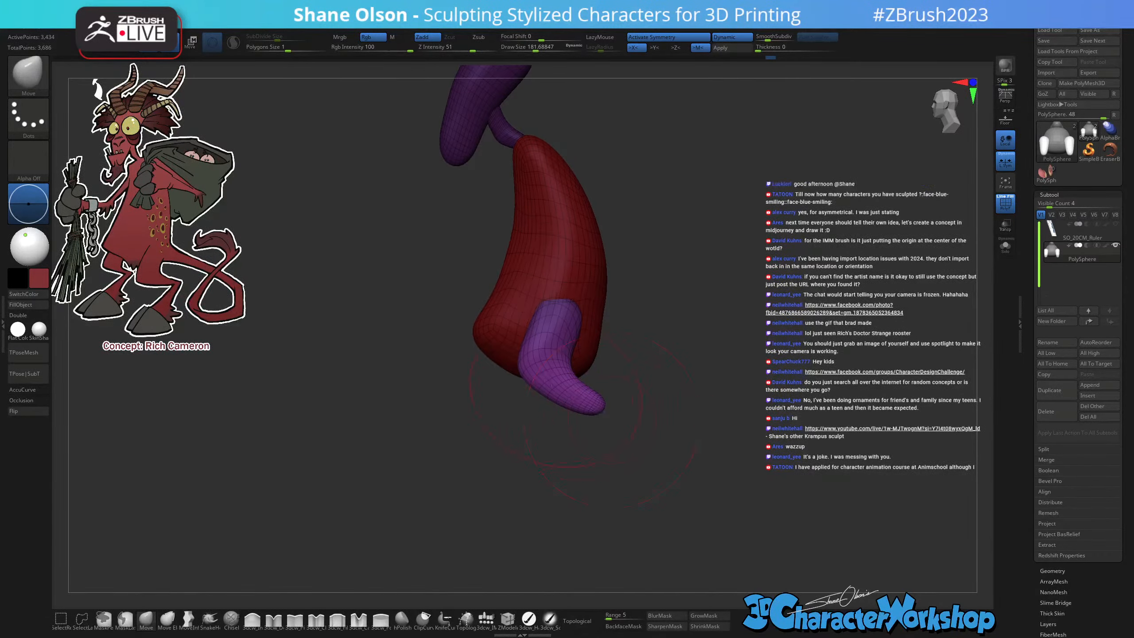
Clear the mask, enable Topological masking, and adjust the leg ends with the Move brush at a draw size of about 154.
{"action": "mouse_move", "coordinate": [632, 357]}
{"action": "left_mouse_down", "text": "ctrl"}
{"action": "mouse_move", "coordinate": [568, 347]}
{"action": "mouse_move", "coordinate": [579, 316]}
{"action": "left_mouse_up", "text": "ctrl"}
{"action": "key", "text": "s"}
{"action": "left_click", "coordinate": [581, 621]}
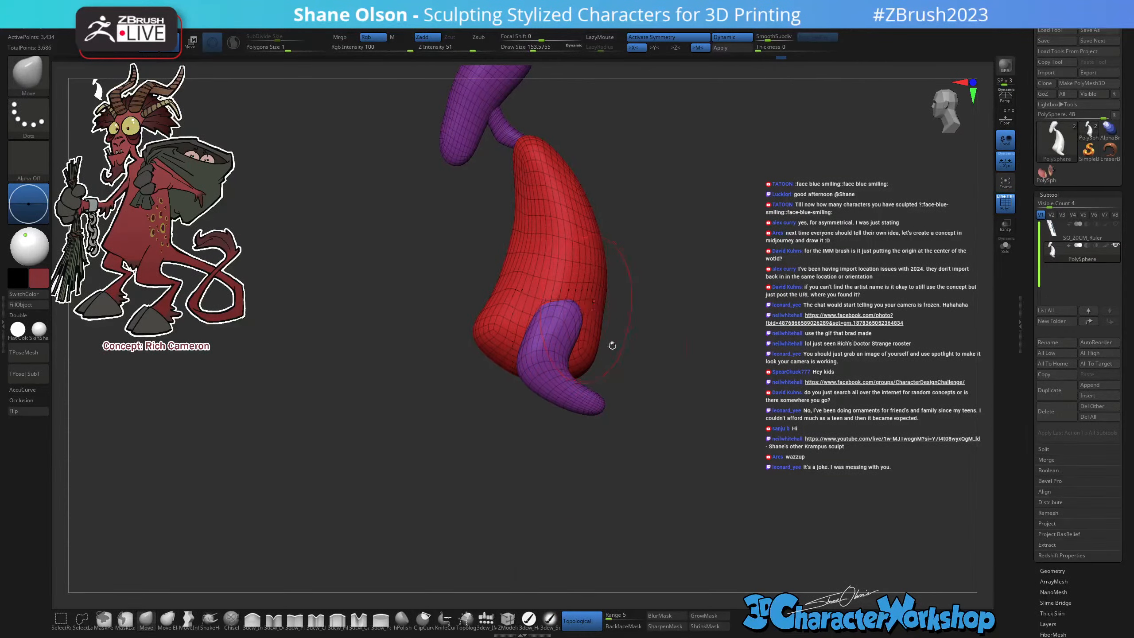
{"action": "mouse_move", "coordinate": [610, 394]}
{"action": "left_mouse_down"}
{"action": "mouse_move", "coordinate": [593, 400]}
{"action": "mouse_move", "coordinate": [600, 380]}
{"action": "left_mouse_up"}
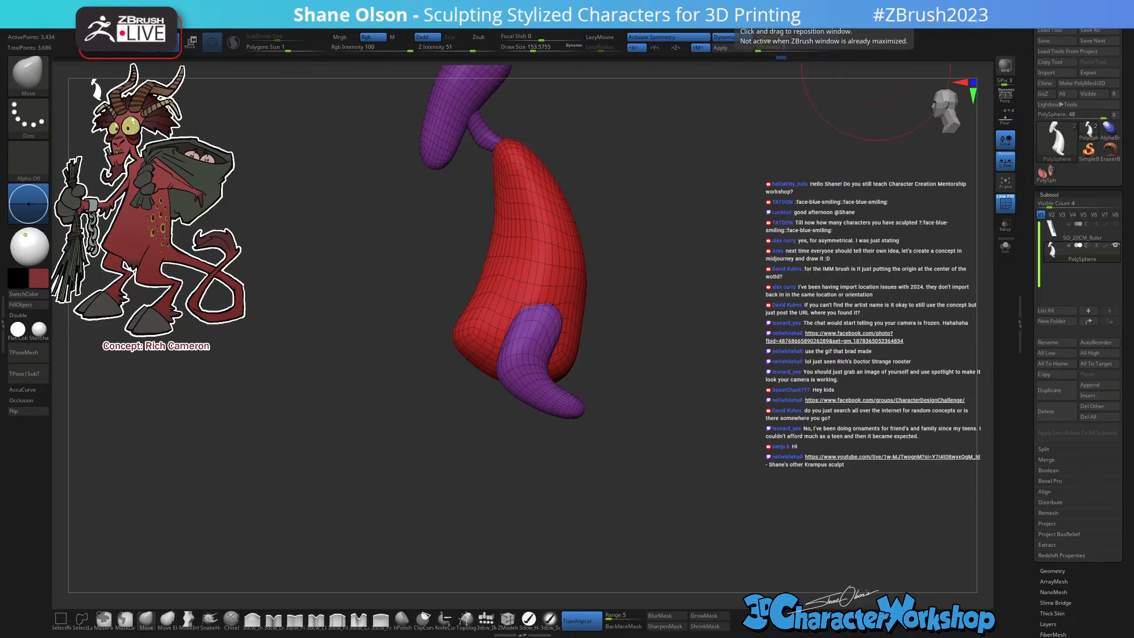
Set the draw size to about 90 and reset the transform gizmo's orientation near the legs.
{"action": "mouse_move", "coordinate": [580, 428]}
{"action": "left_mouse_down", "text": "alt"}
{"action": "mouse_move", "coordinate": [662, 407]}
{"action": "mouse_move", "coordinate": [608, 408]}
{"action": "mouse_move", "coordinate": [630, 432]}
{"action": "mouse_move", "coordinate": [655, 415]}
{"action": "mouse_move", "coordinate": [627, 426]}
{"action": "left_mouse_up", "text": "alt"}
{"action": "key", "text": "s"}
{"action": "key", "text": "w"}
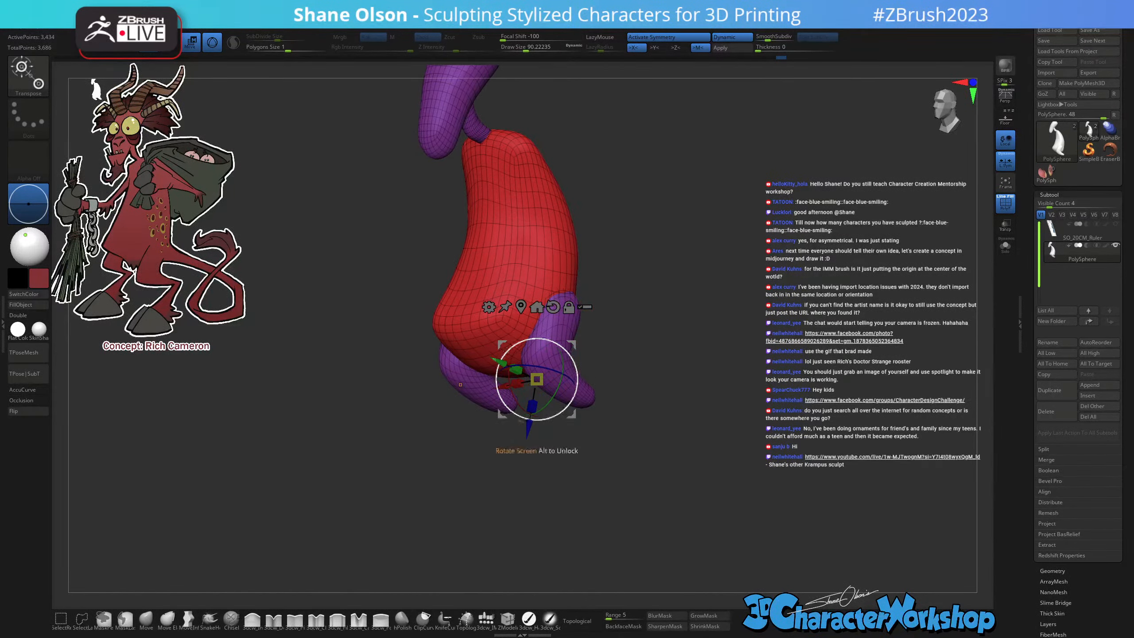
{"action": "mouse_move", "coordinate": [625, 380]}
{"action": "left_mouse_down"}
{"action": "mouse_move", "coordinate": [674, 367]}
{"action": "mouse_move", "coordinate": [633, 383]}
{"action": "mouse_move", "coordinate": [630, 423]}
{"action": "mouse_move", "coordinate": [569, 528]}
{"action": "left_mouse_up"}
{"action": "left_click", "coordinate": [554, 308], "text": "alt"}
{"action": "key", "text": "q"}
Try adding mirrored lower leg segments at the leg ends with the insert mesh brush, and undo the insertion.
{"action": "left_click", "coordinate": [486, 620]}
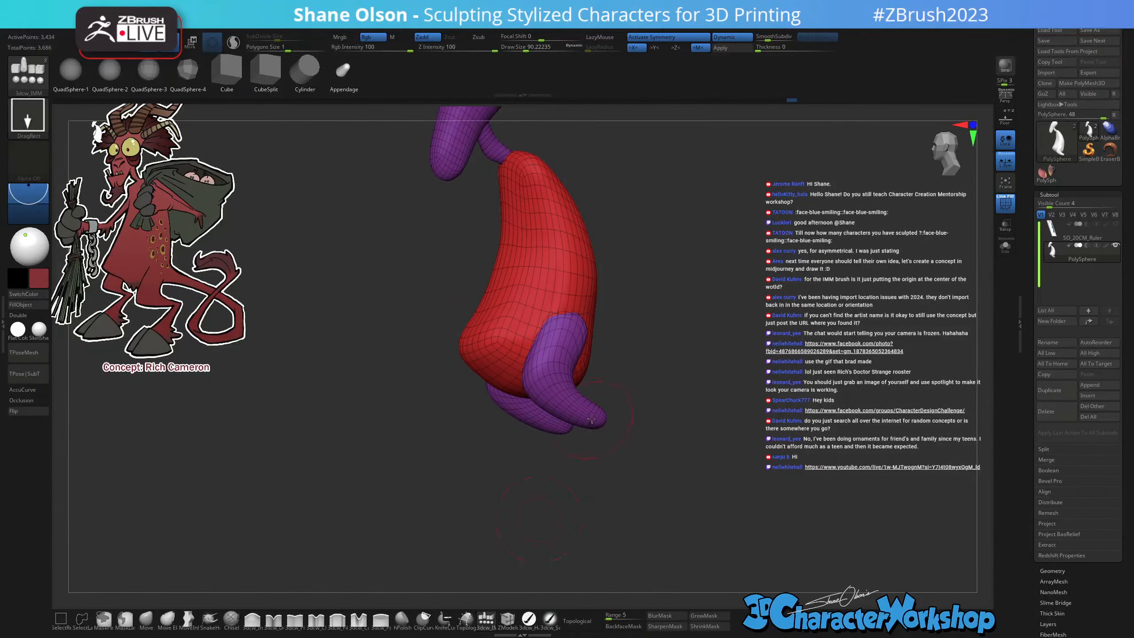
{"action": "left_click_drag", "start_coordinate": [614, 474], "coordinate": [596, 471]}
{"action": "left_click_drag", "start_coordinate": [604, 423], "coordinate": [652, 501]}
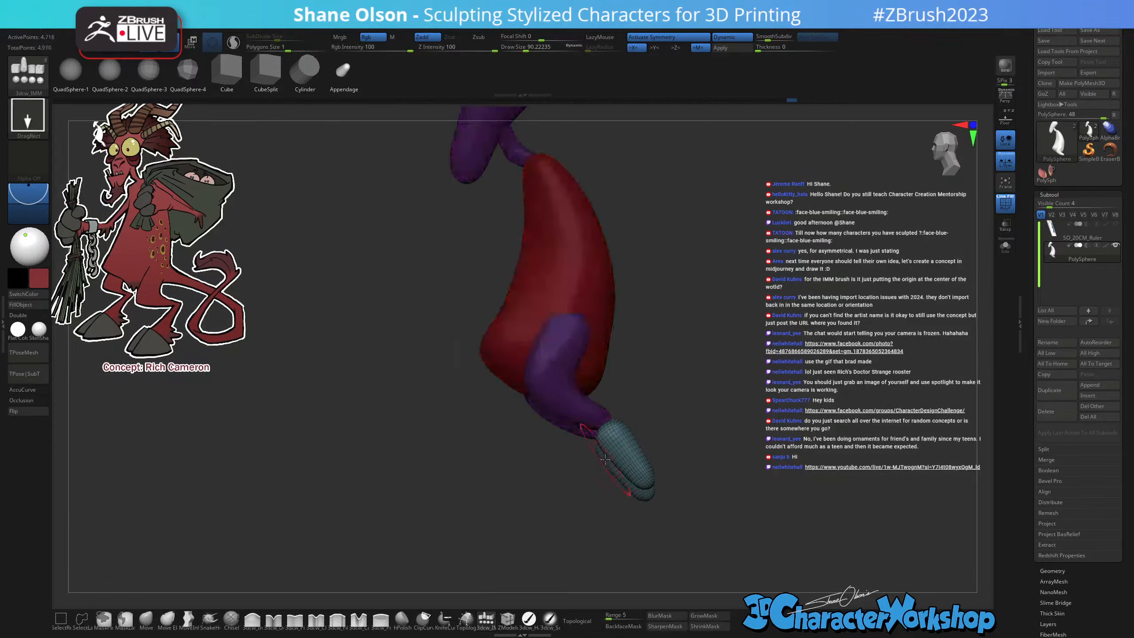
{"action": "left_click_drag", "start_coordinate": [706, 452], "coordinate": [714, 461]}
{"action": "key", "text": "w"}
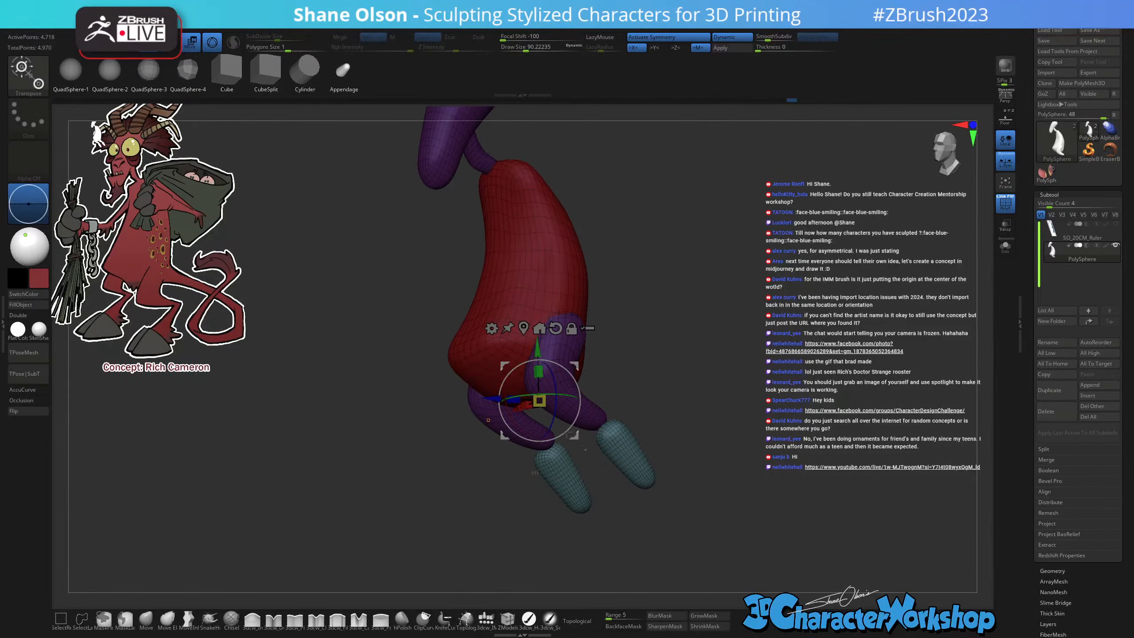
{"action": "mouse_move", "coordinate": [702, 405]}
{"action": "left_mouse_down"}
{"action": "mouse_move", "coordinate": [737, 396]}
{"action": "mouse_move", "coordinate": [686, 416]}
{"action": "mouse_move", "coordinate": [695, 425]}
{"action": "left_mouse_up"}
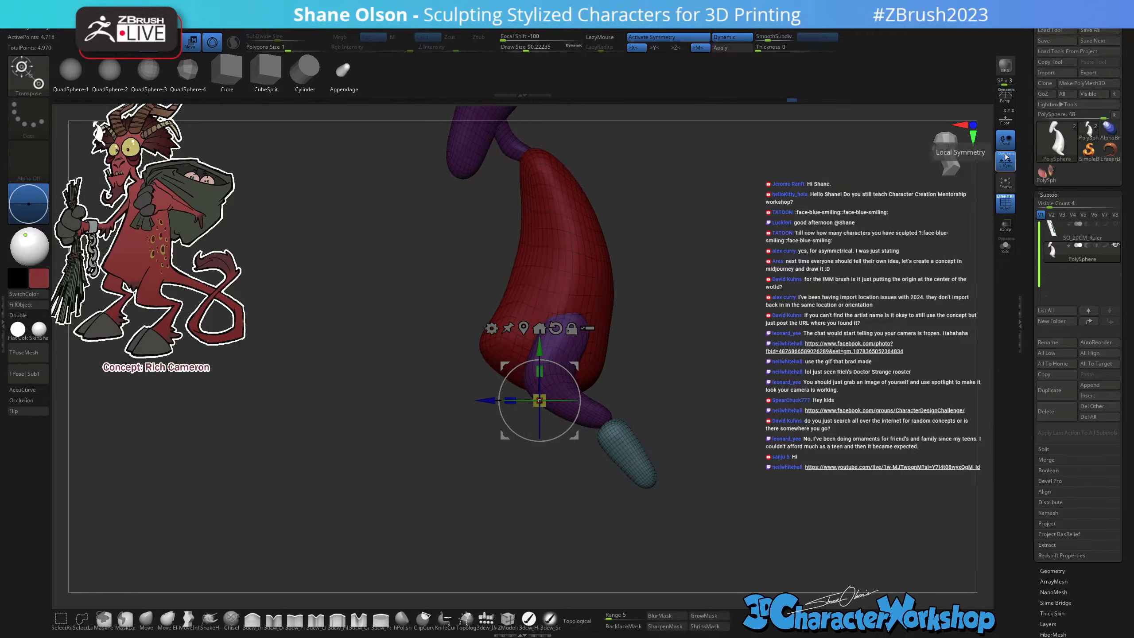
{"action": "key", "text": "ctrl+z"}
{"action": "key", "text": "ctrl+z"}
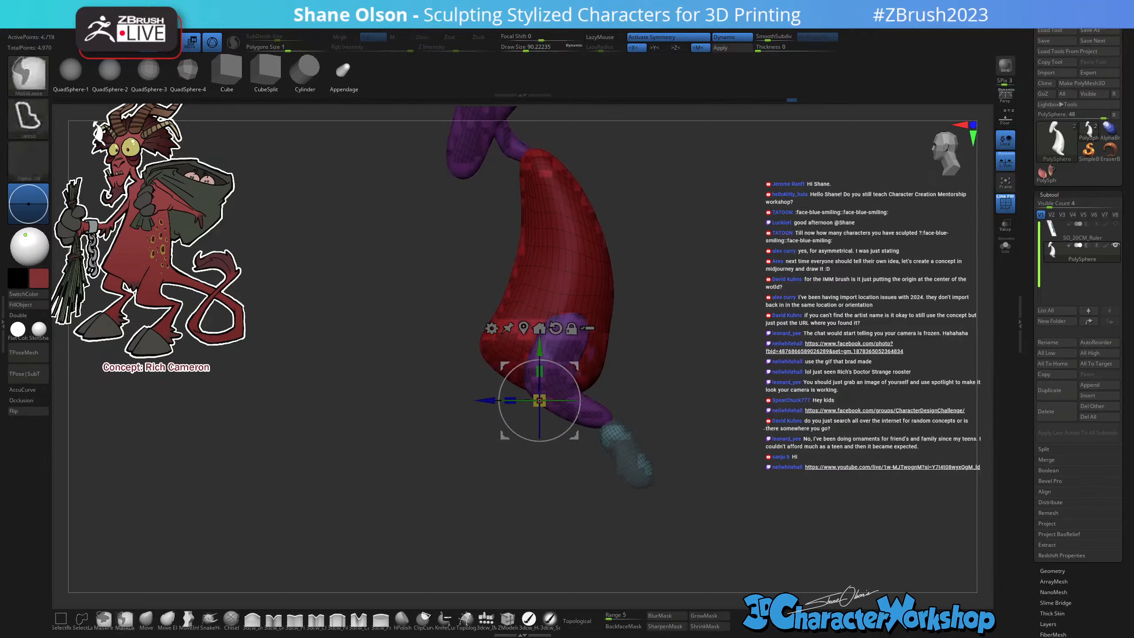
Toggle Local Symmetry off and on, try inserting a shorter lower leg segment at the leg end, and undo it.
{"action": "left_click", "coordinate": [1007, 160]}
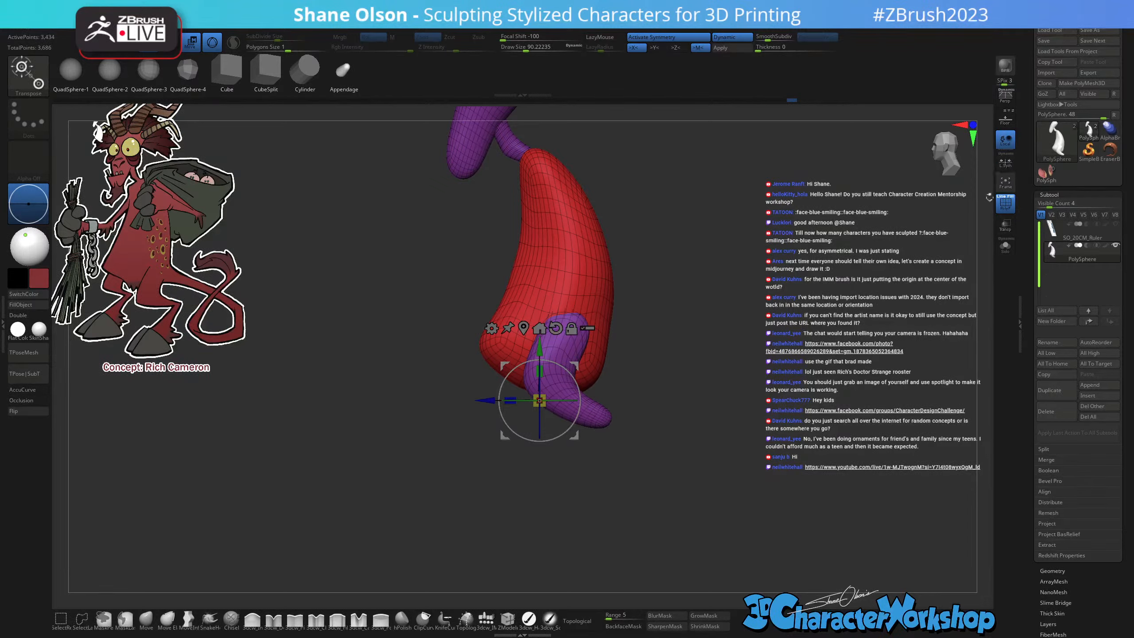
{"action": "left_click", "coordinate": [1008, 160]}
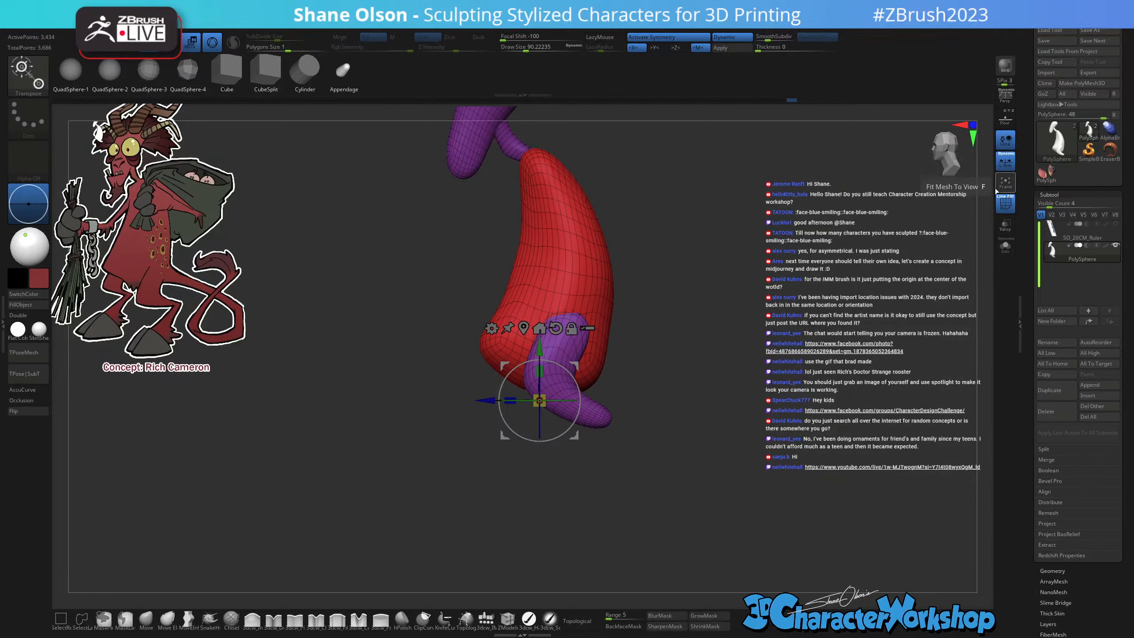
{"action": "key", "text": "q"}
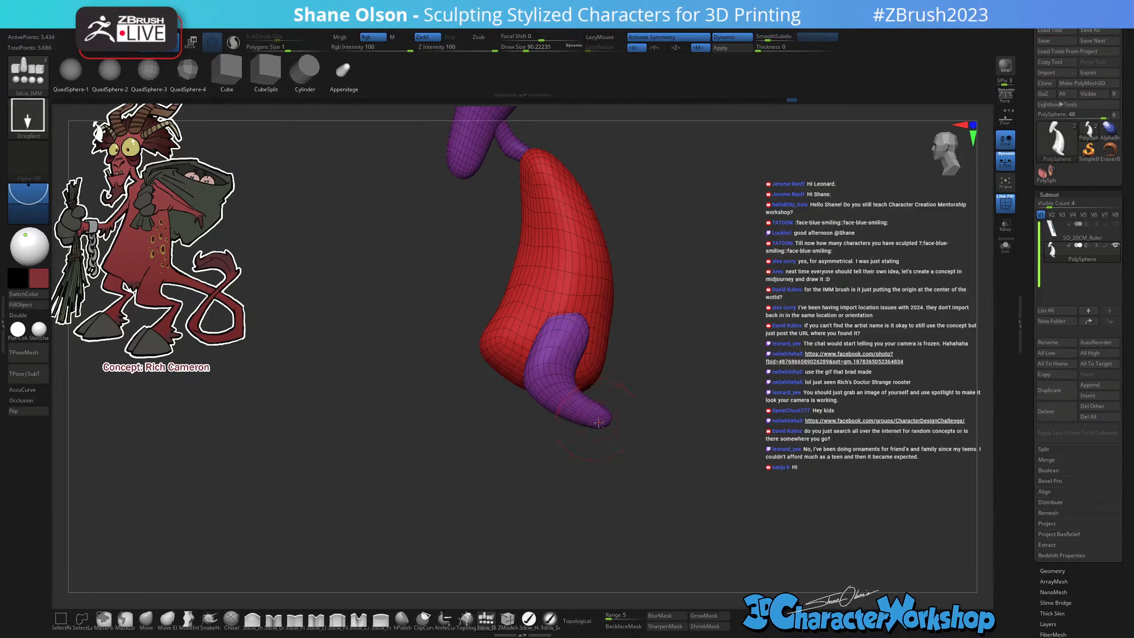
{"action": "left_click_drag", "start_coordinate": [599, 422], "coordinate": [612, 441]}
{"action": "key", "text": "w"}
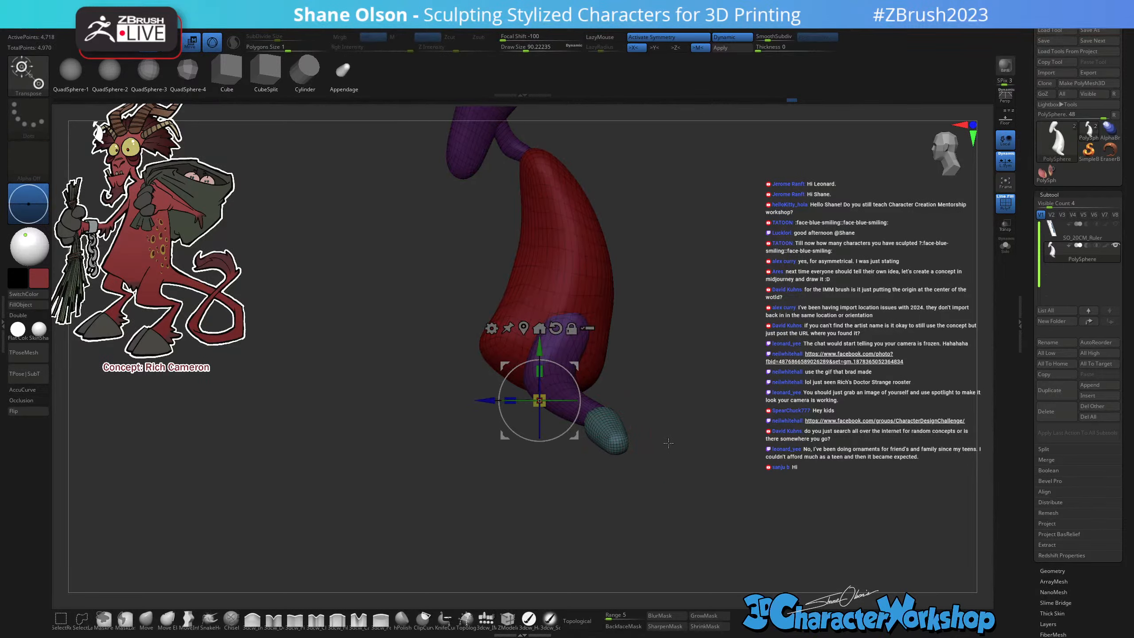
{"action": "key", "text": "ctrl+z"}
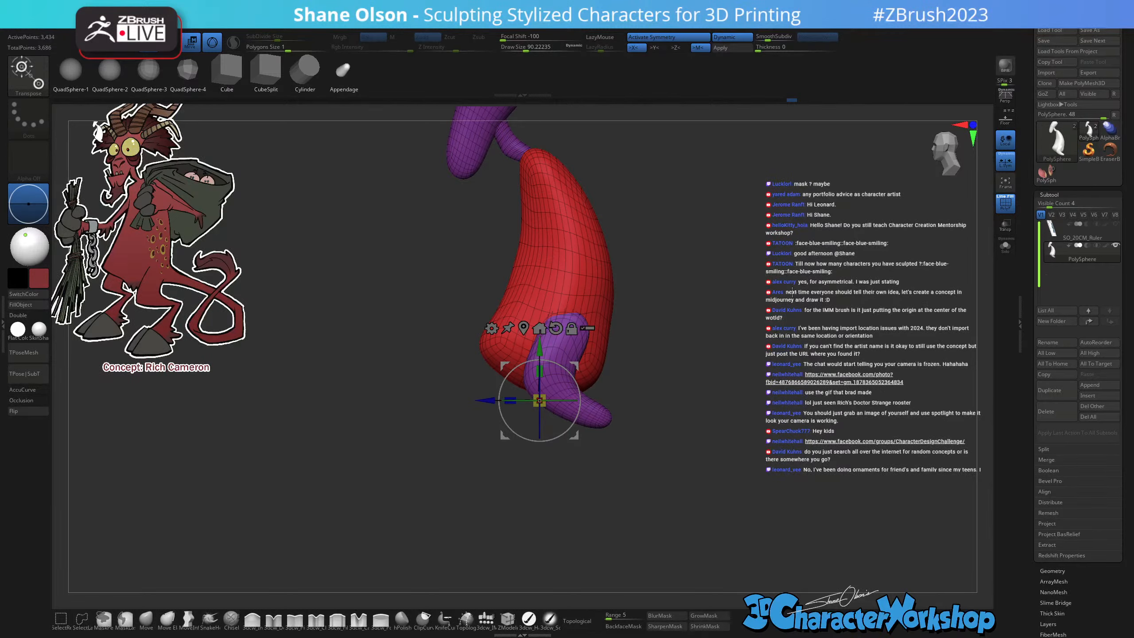
{"action": "key", "text": "q"}
{"action": "left_click_drag", "start_coordinate": [761, 332], "coordinate": [737, 332]}
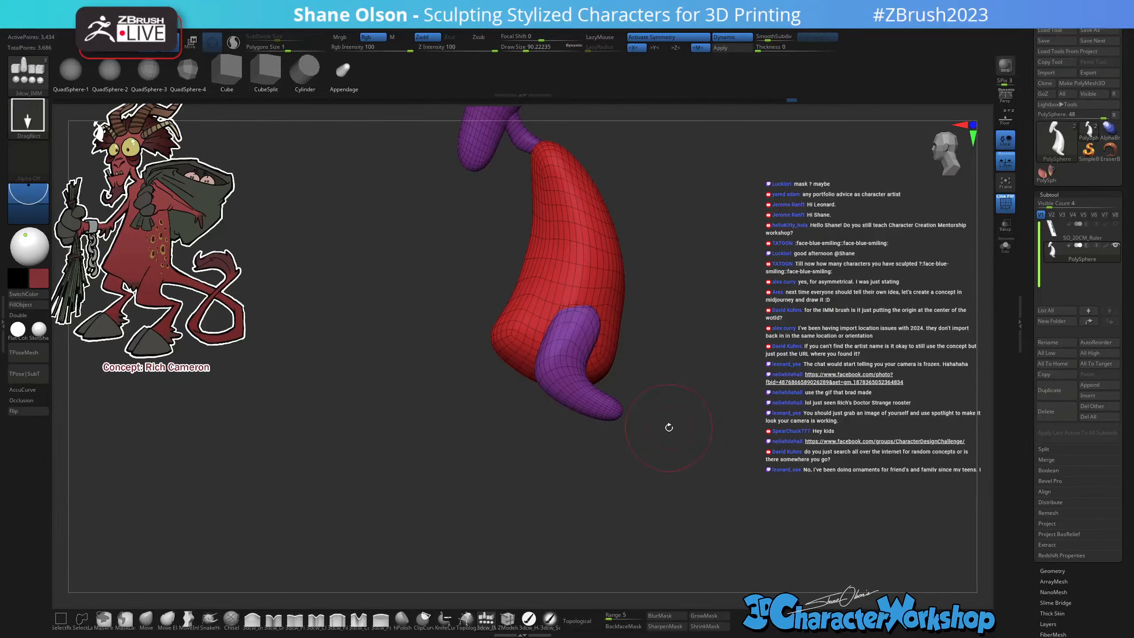
{"action": "left_click_drag", "start_coordinate": [653, 433], "coordinate": [645, 446]}
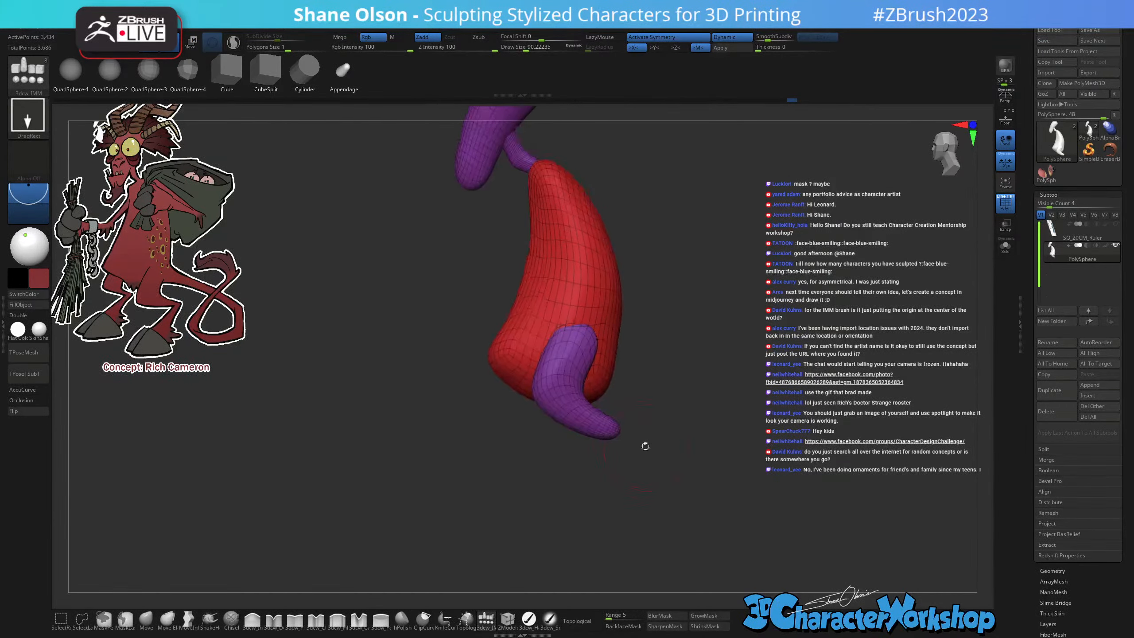
Taper the lower ends of both legs with the Move brush at a draw size of about 90.
{"action": "left_click", "coordinate": [146, 619]}
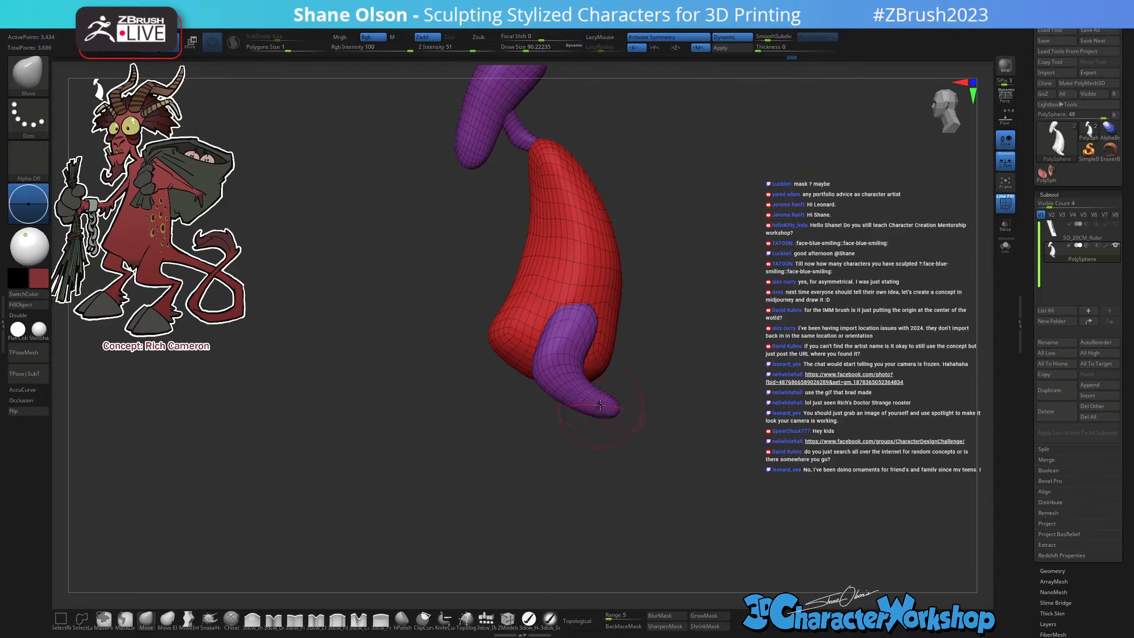
{"action": "mouse_move", "coordinate": [601, 413]}
{"action": "left_mouse_down"}
{"action": "mouse_move", "coordinate": [628, 357]}
{"action": "mouse_move", "coordinate": [623, 366]}
{"action": "left_mouse_up"}
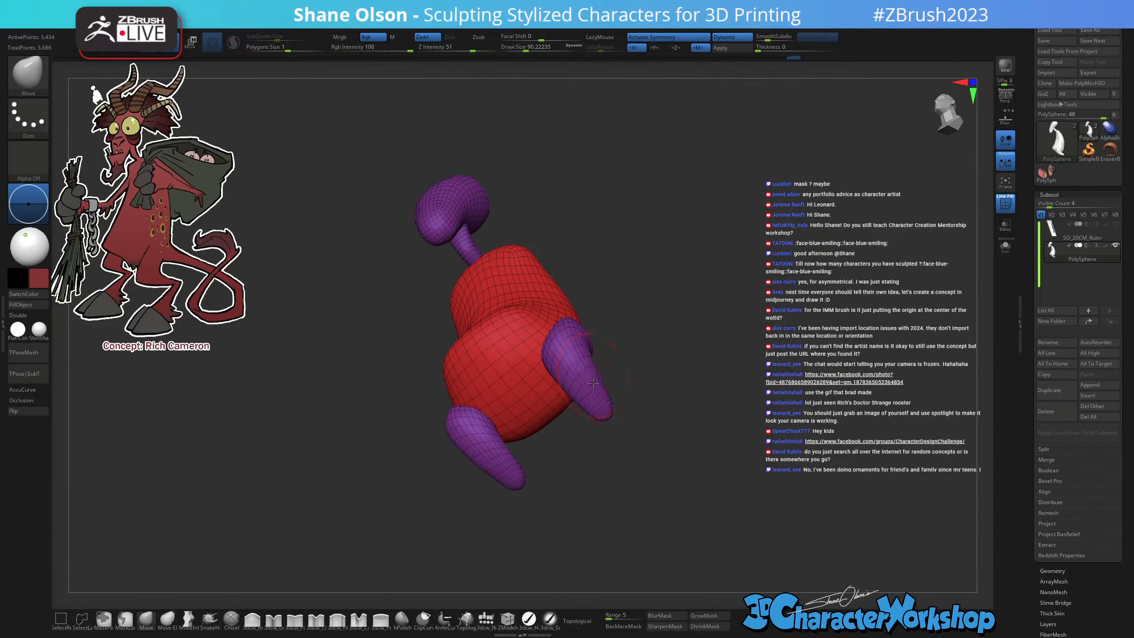
{"action": "key", "text": "shift"}
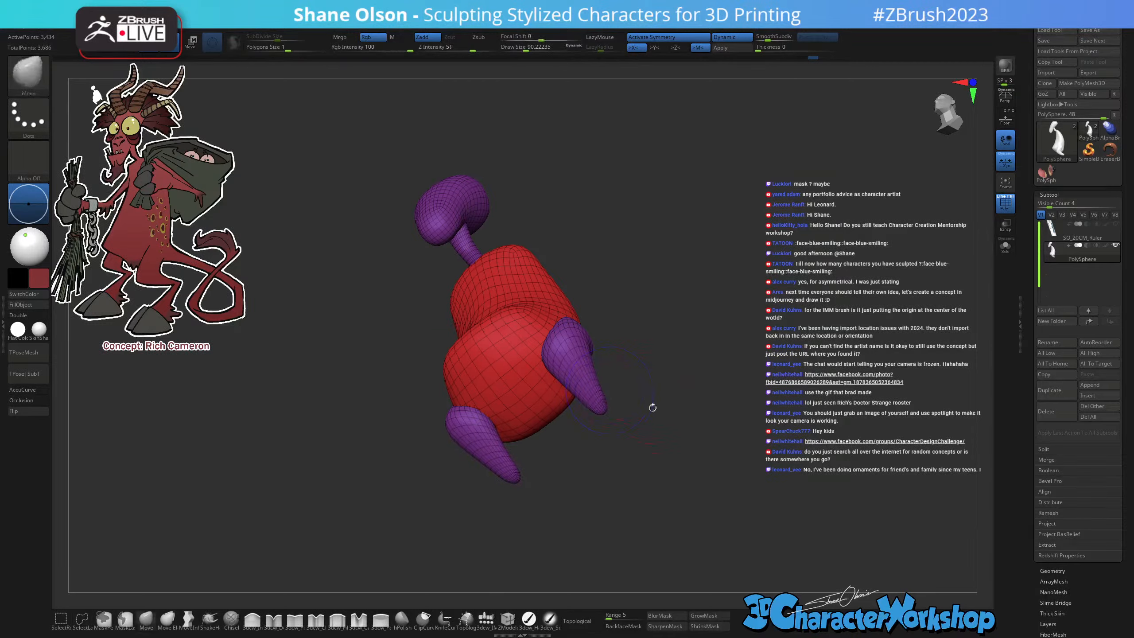
{"action": "left_click_drag", "start_coordinate": [653, 405], "coordinate": [647, 479]}
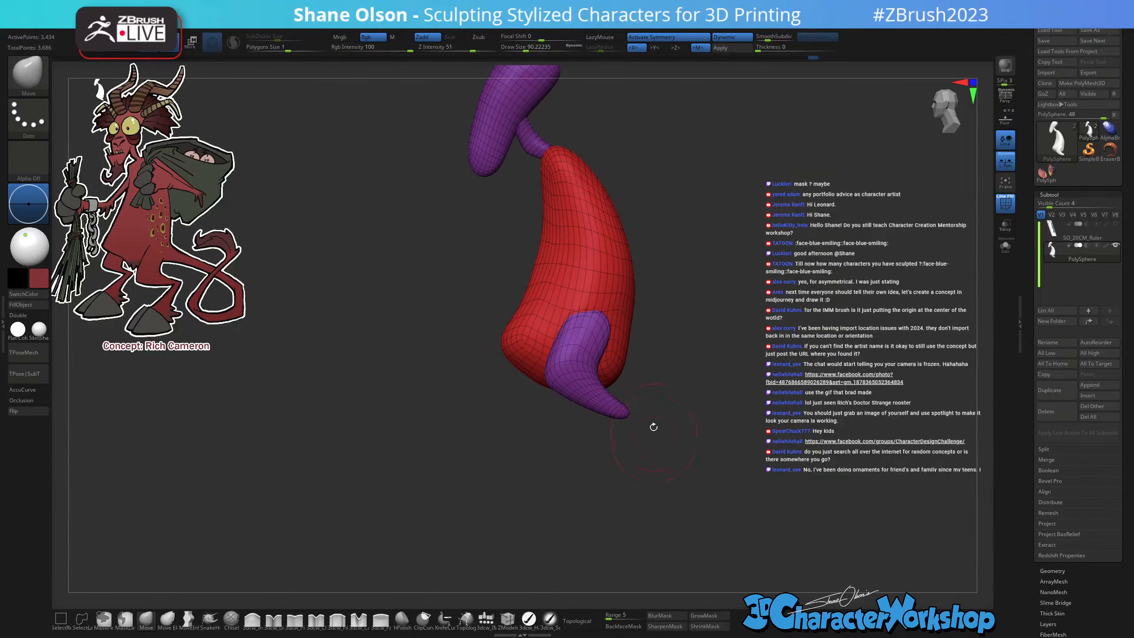
{"action": "left_click_drag", "start_coordinate": [650, 420], "coordinate": [648, 455], "text": "alt"}
Enable Topological masking and reshape the thighs and knees at a draw size of about 128.
{"action": "key", "text": "s"}
{"action": "left_click_drag", "start_coordinate": [599, 382], "coordinate": [608, 393]}
{"action": "left_click", "coordinate": [580, 621]}
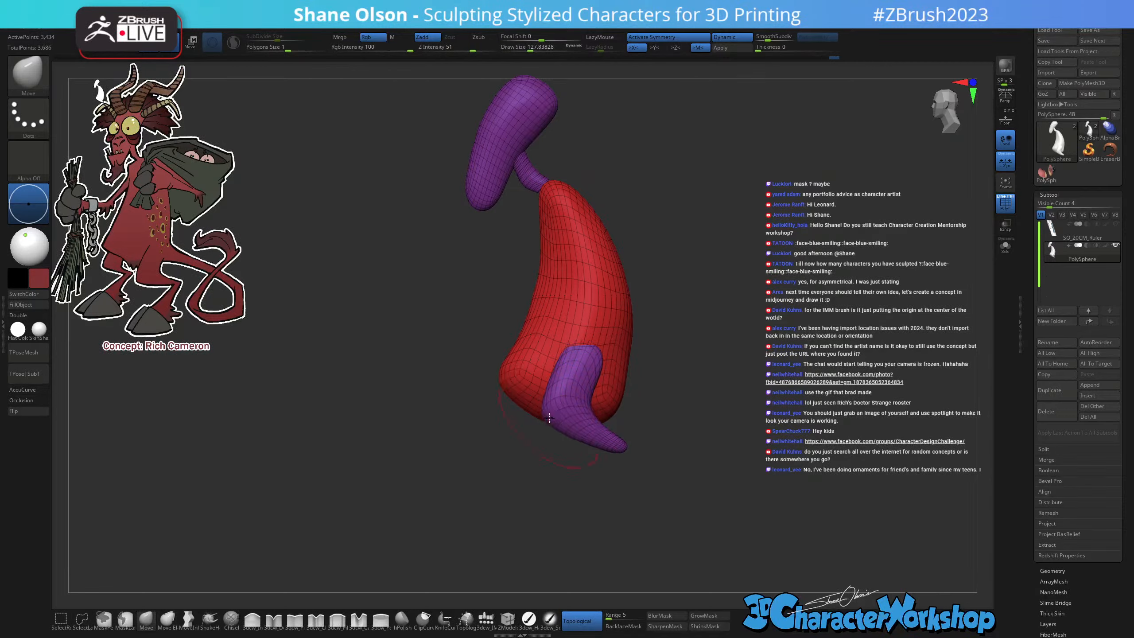
{"action": "right_click_drag", "start_coordinate": [577, 389], "coordinate": [625, 443]}
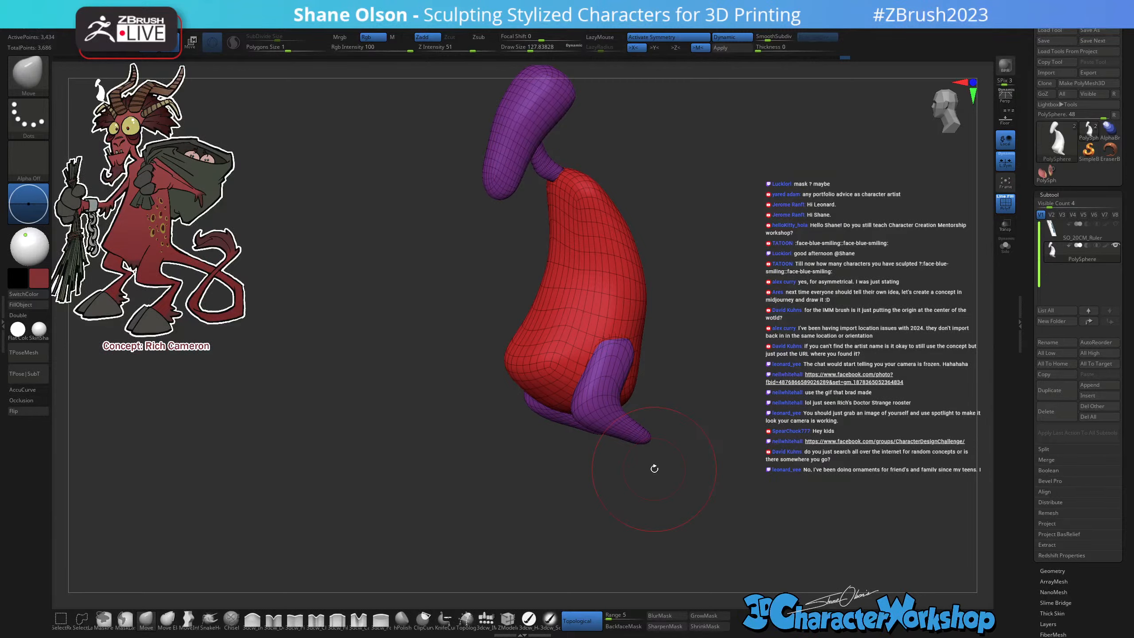
Check and refine the bent legs with the Move brush, reducing the draw size to about 68, and turn off Topological masking.
{"action": "right_click_drag", "start_coordinate": [908, 199], "coordinate": [825, 261]}
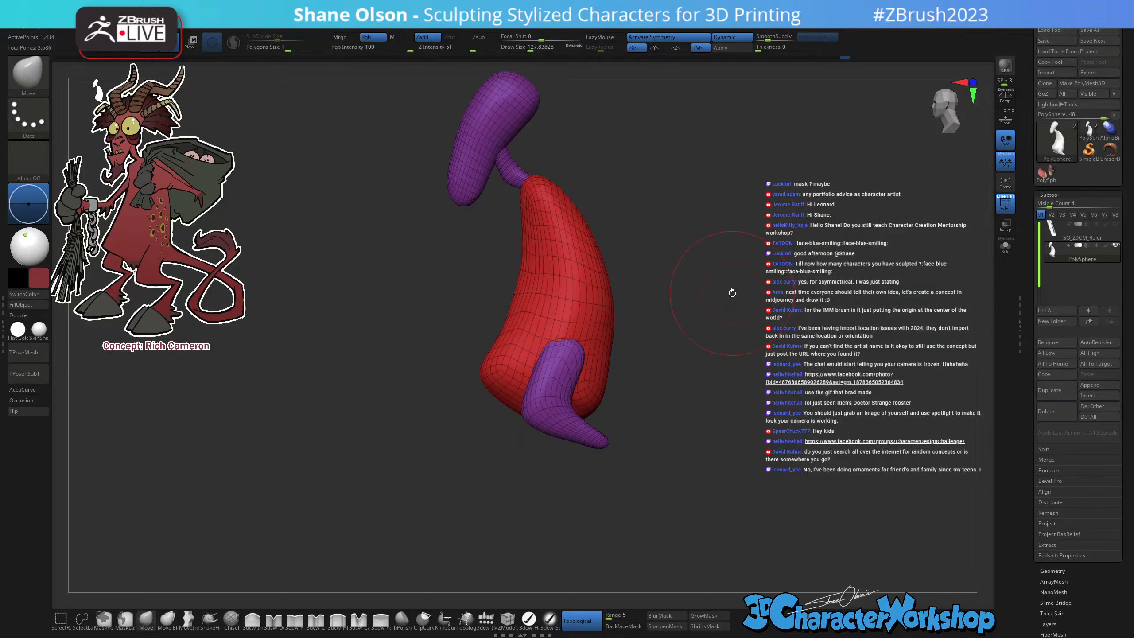
{"action": "right_click_drag", "start_coordinate": [719, 306], "coordinate": [720, 310]}
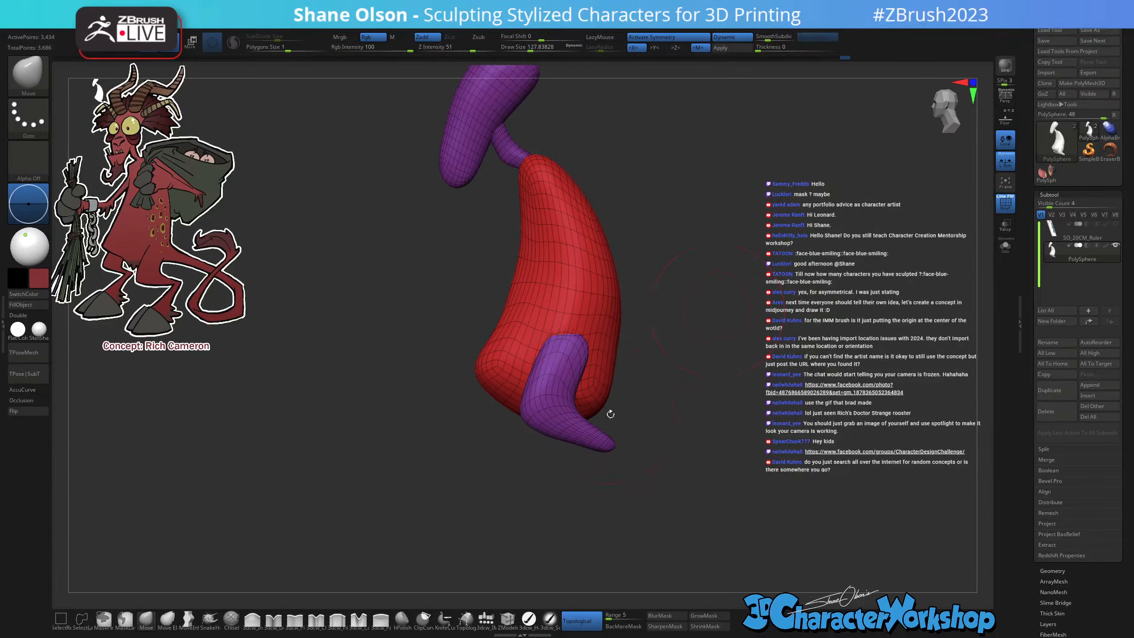
{"action": "mouse_move", "coordinate": [642, 406]}
{"action": "right_mouse_down"}
{"action": "mouse_move", "coordinate": [608, 392]}
{"action": "mouse_move", "coordinate": [636, 418]}
{"action": "right_mouse_up"}
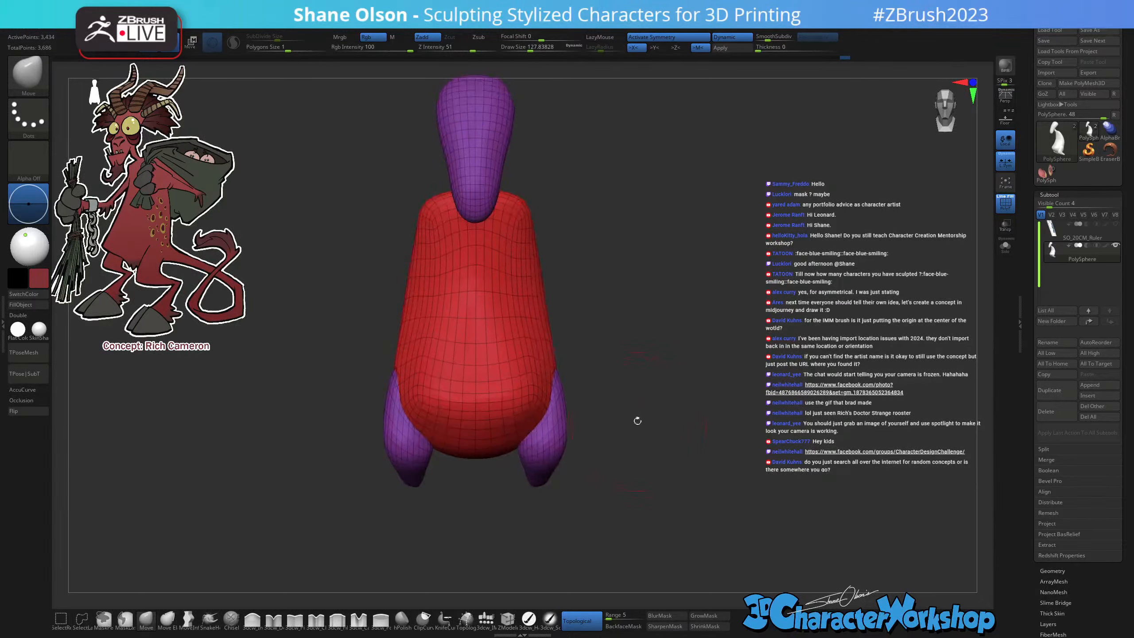
{"action": "key", "text": "s"}
{"action": "left_click_drag", "start_coordinate": [617, 408], "coordinate": [615, 408]}
{"action": "mouse_move", "coordinate": [618, 398]}
{"action": "right_mouse_down"}
{"action": "mouse_move", "coordinate": [565, 374]}
{"action": "mouse_move", "coordinate": [635, 493]}
{"action": "mouse_move", "coordinate": [651, 444]}
{"action": "right_mouse_up"}
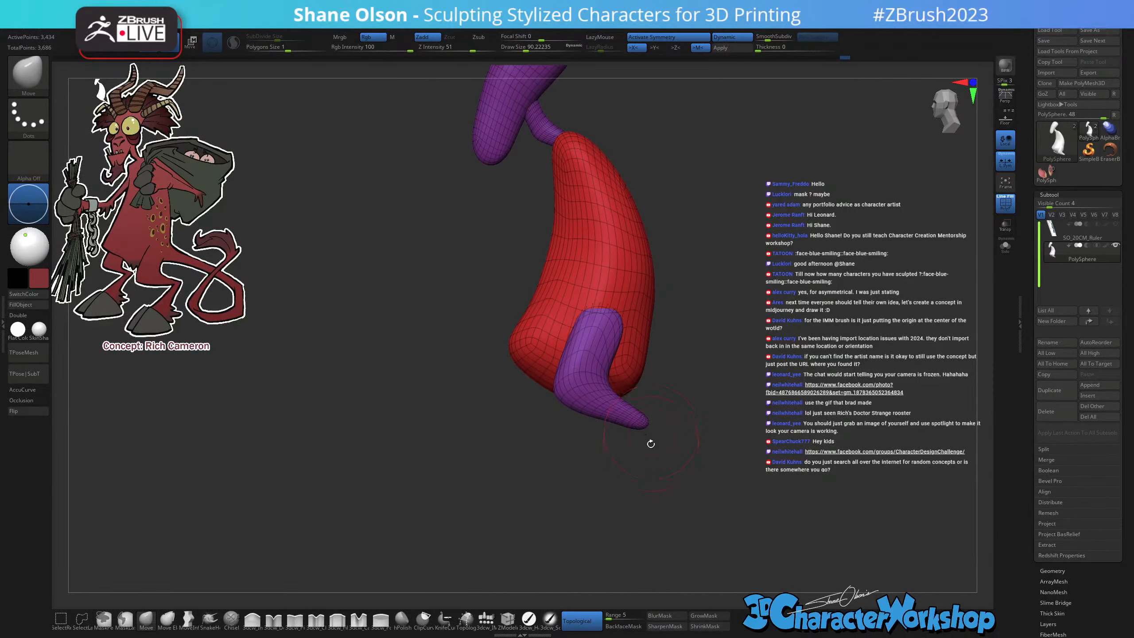
{"action": "key", "text": "s"}
{"action": "left_click_drag", "start_coordinate": [655, 456], "coordinate": [651, 455]}
{"action": "left_click", "coordinate": [592, 622]}
{"action": "mouse_move", "coordinate": [648, 436]}
{"action": "right_mouse_down"}
{"action": "mouse_move", "coordinate": [643, 471]}
{"action": "mouse_move", "coordinate": [666, 460]}
{"action": "mouse_move", "coordinate": [653, 466]}
{"action": "mouse_move", "coordinate": [661, 413]}
{"action": "mouse_move", "coordinate": [465, 602]}
{"action": "right_mouse_up"}
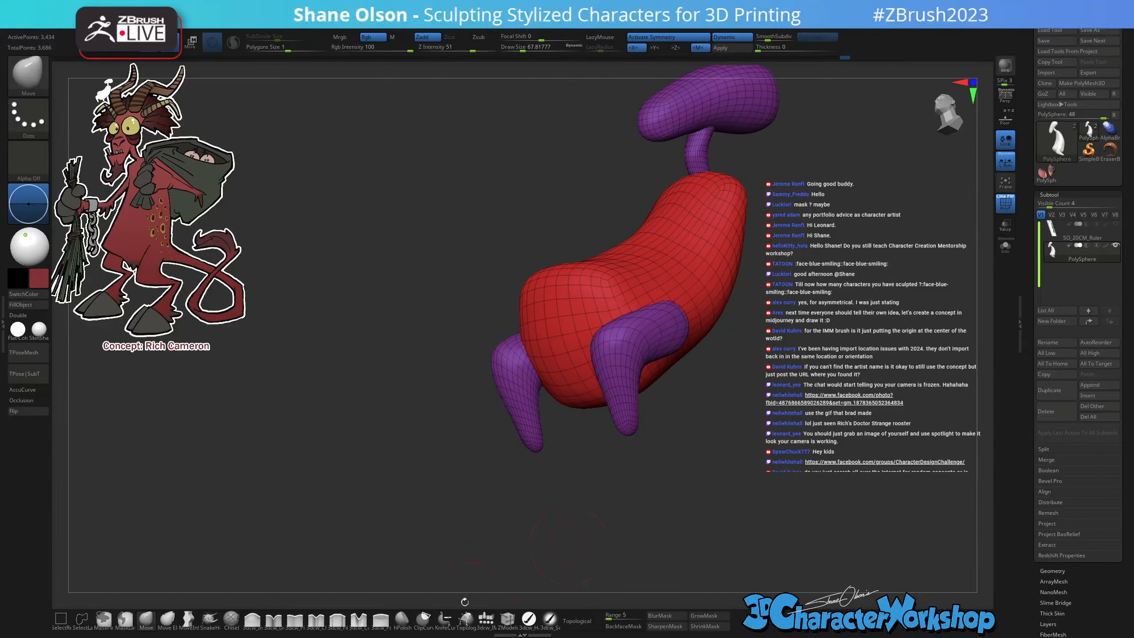
Insert mirrored lower leg segments at the tapered leg ends with the insert mesh brush.
{"action": "left_click", "coordinate": [486, 619]}
{"action": "right_click_drag", "start_coordinate": [696, 461], "coordinate": [635, 449]}
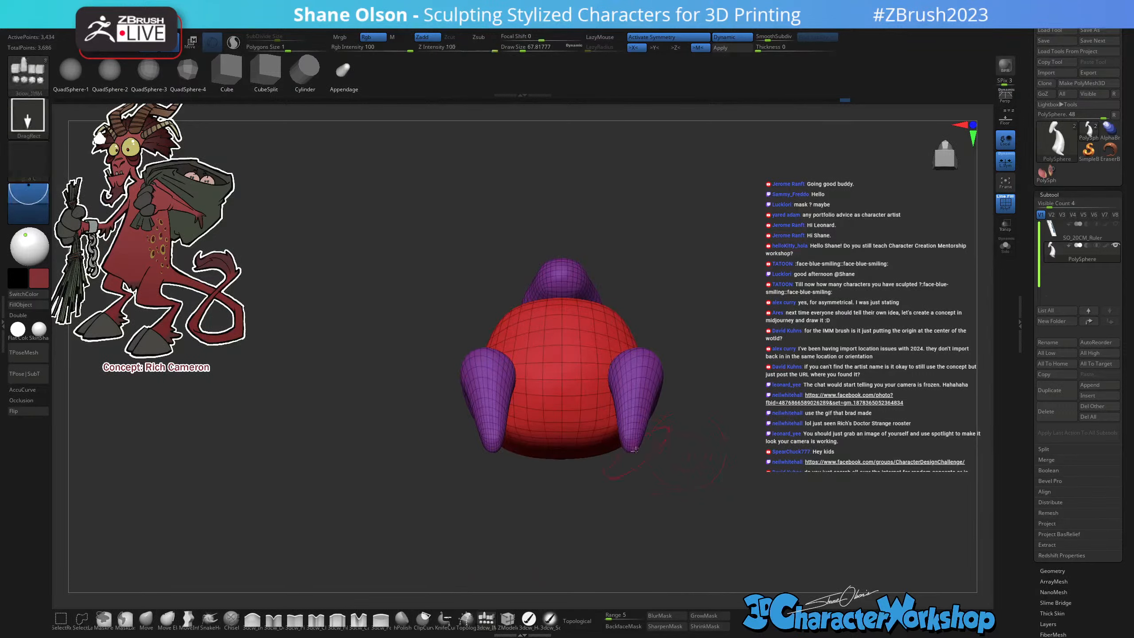
{"action": "left_click_drag", "start_coordinate": [630, 447], "coordinate": [630, 491]}
{"action": "mouse_move", "coordinate": [631, 491]}
{"action": "right_mouse_down"}
{"action": "mouse_move", "coordinate": [722, 507]}
{"action": "mouse_move", "coordinate": [760, 499]}
{"action": "right_mouse_up"}
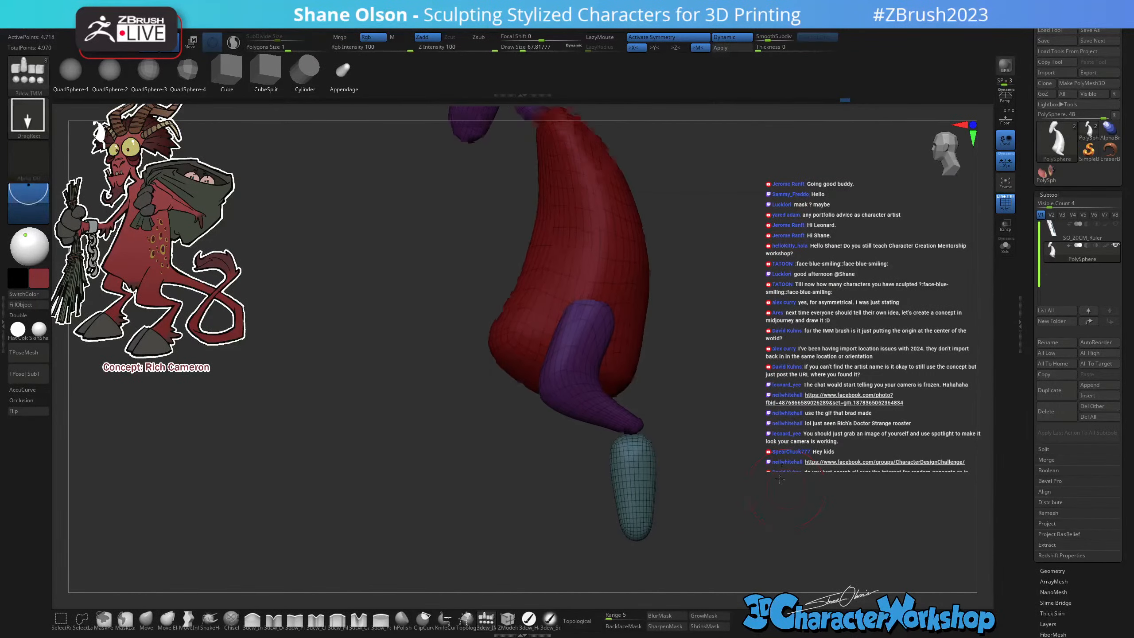
Position the inserted lower leg segments under the knees with the gizmo and set its pivot at their upper ends.
{"action": "key", "text": "w"}
{"action": "left_click_drag", "start_coordinate": [599, 339], "coordinate": [580, 466], "text": "alt"}
{"action": "right_click_drag", "start_coordinate": [625, 448], "coordinate": [710, 393]}
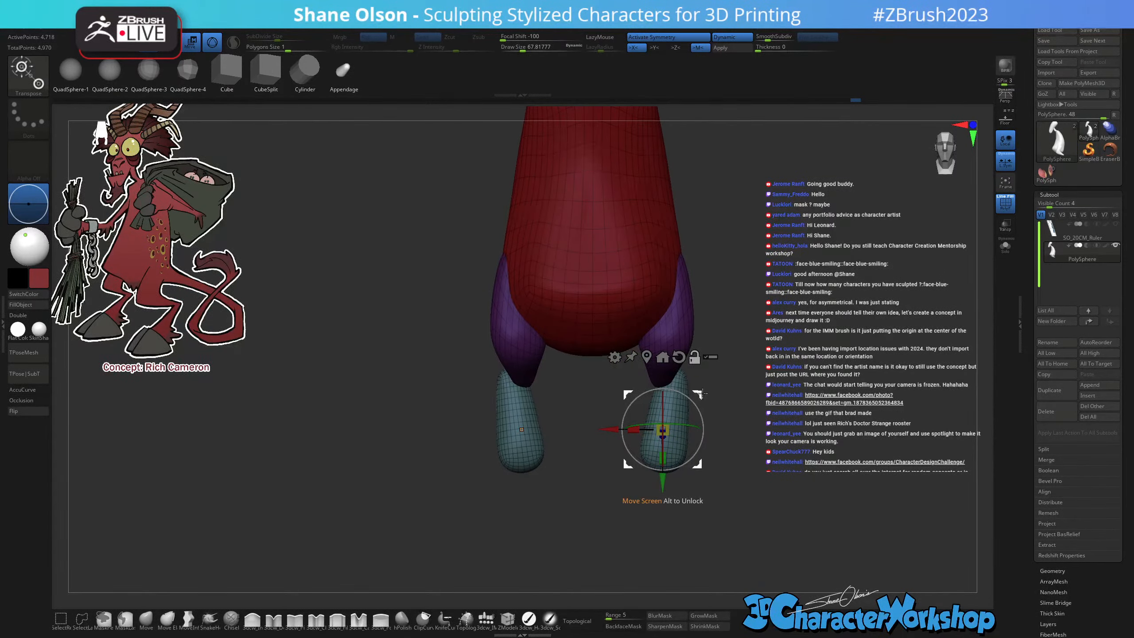
{"action": "mouse_move", "coordinate": [702, 393]}
{"action": "left_mouse_down", "text": "alt"}
{"action": "mouse_move", "coordinate": [690, 412]}
{"action": "mouse_move", "coordinate": [709, 379]}
{"action": "mouse_move", "coordinate": [702, 386]}
{"action": "left_mouse_up", "text": "alt"}
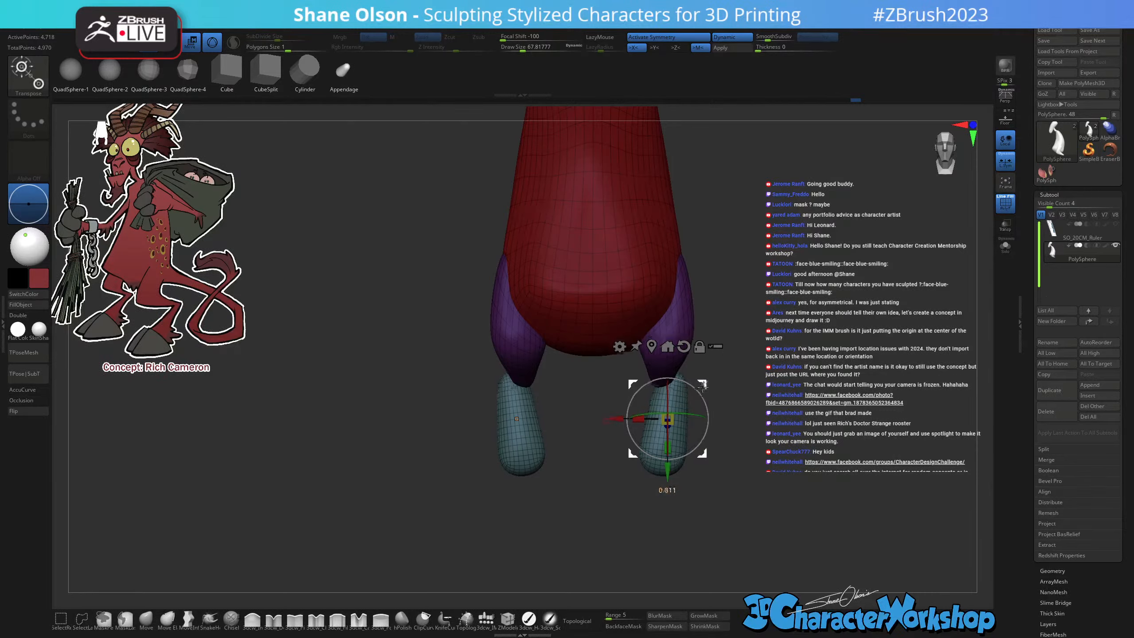
{"action": "right_click_drag", "start_coordinate": [702, 385], "coordinate": [712, 405]}
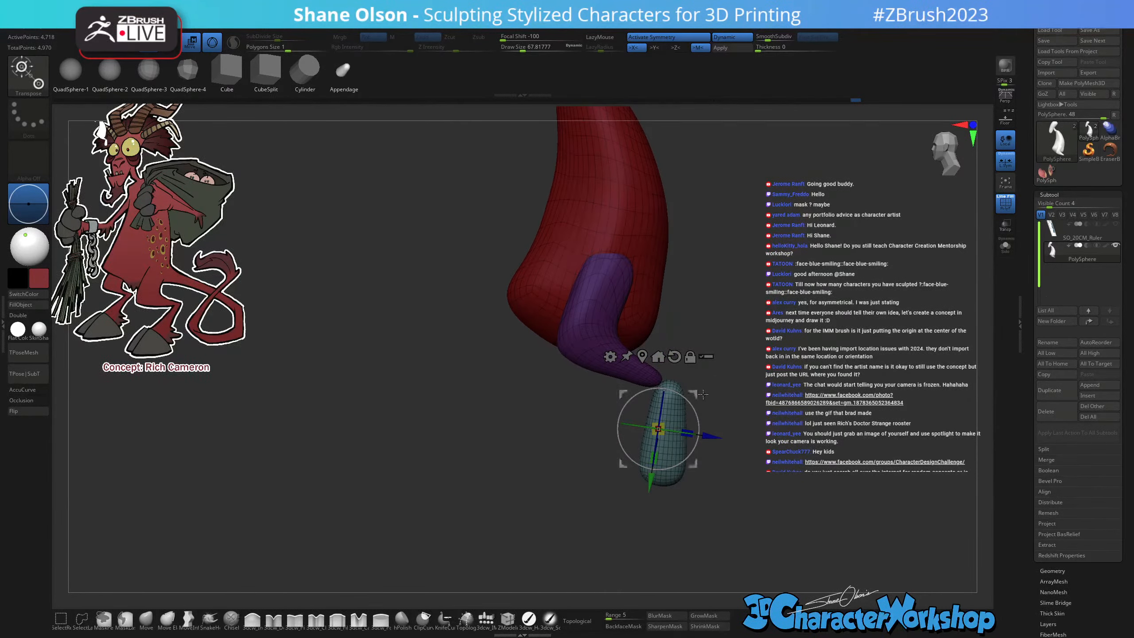
{"action": "left_click_drag", "start_coordinate": [696, 378], "coordinate": [696, 420], "text": "alt"}
Rotate the lower leg segments outward about their upper ends in the front view.
{"action": "right_click_drag", "start_coordinate": [707, 463], "coordinate": [732, 464], "text": "alt"}
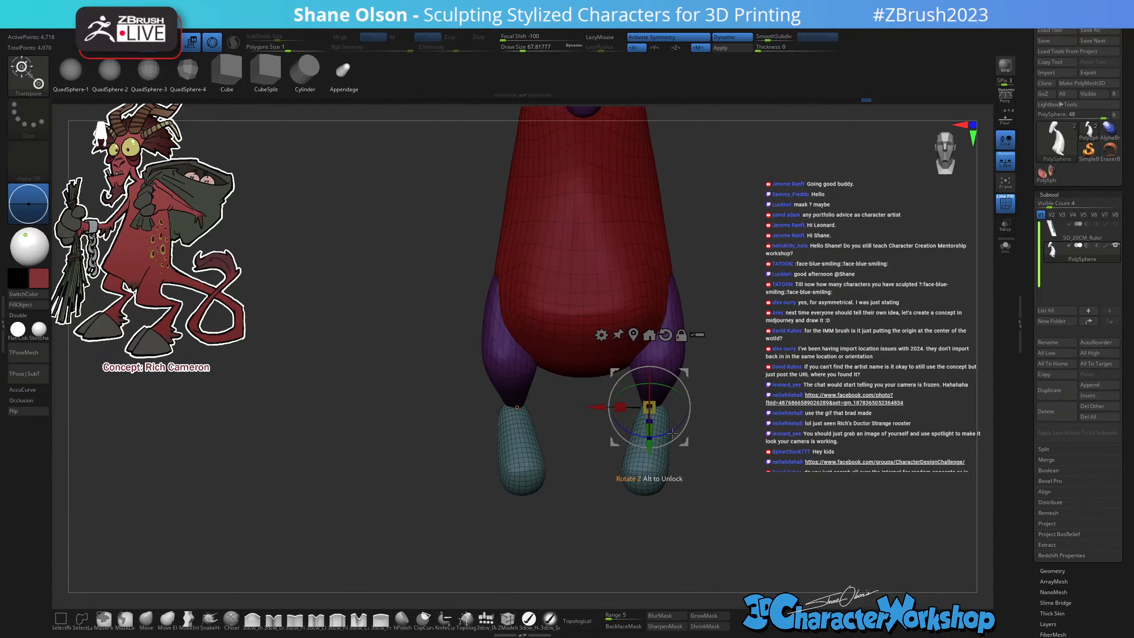
{"action": "left_click_drag", "start_coordinate": [671, 430], "coordinate": [684, 422]}
{"action": "left_click_drag", "start_coordinate": [686, 374], "coordinate": [683, 375]}
{"action": "key", "text": "q"}
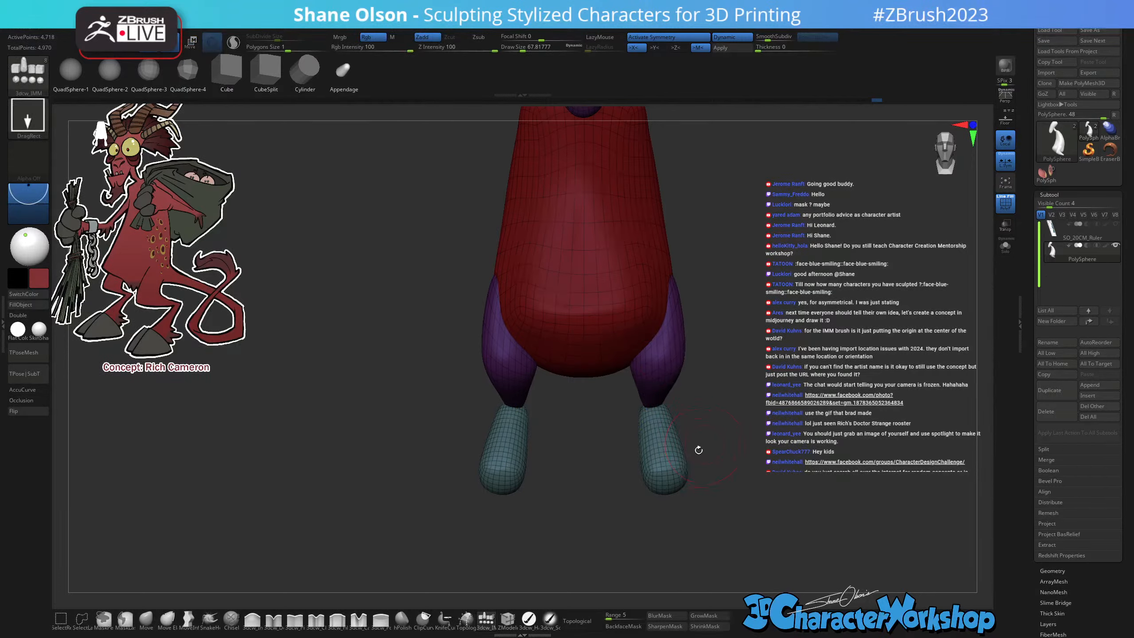
Taper the lower legs and angle them forward from the knees, resetting the gizmo orientation to move them against the thigh ends.
{"action": "key", "text": "bracketright"}
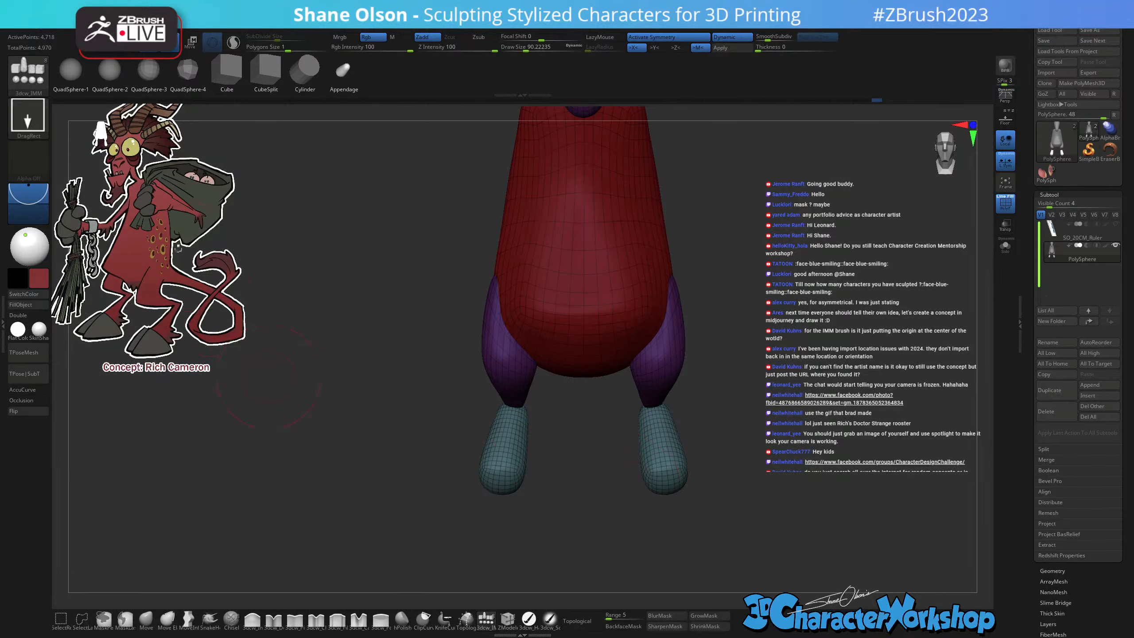
{"action": "left_click_drag", "start_coordinate": [727, 465], "coordinate": [682, 463]}
{"action": "mouse_move", "coordinate": [647, 413]}
{"action": "left_mouse_down", "text": "shift"}
{"action": "mouse_move", "coordinate": [701, 436]}
{"action": "mouse_move", "coordinate": [673, 430]}
{"action": "mouse_move", "coordinate": [673, 449]}
{"action": "left_mouse_up", "text": "shift"}
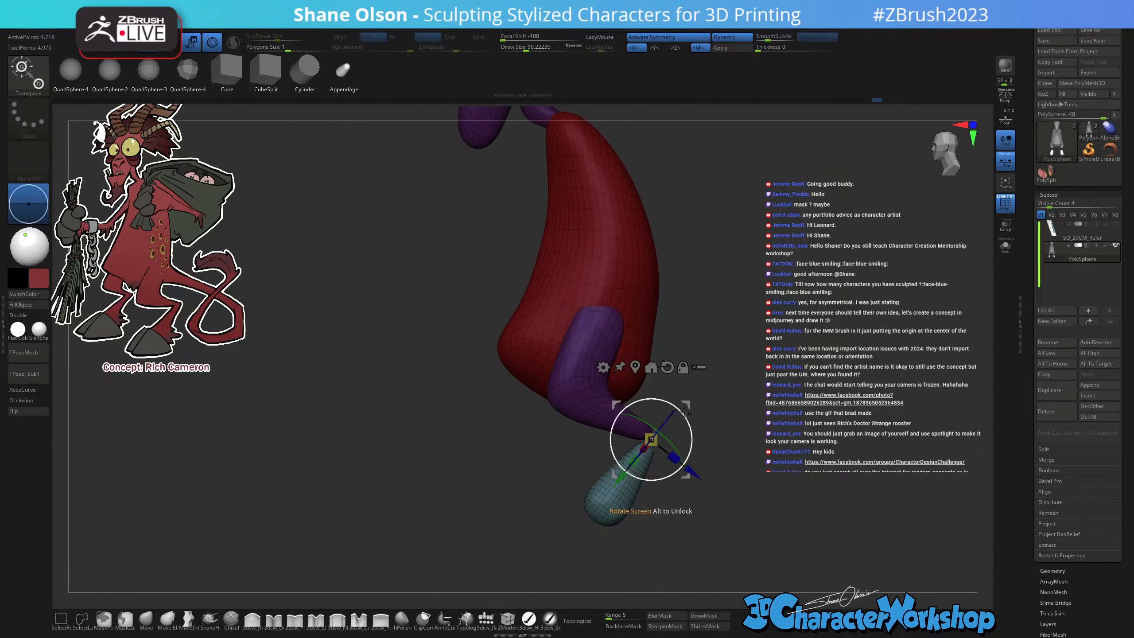
{"action": "left_click", "coordinate": [667, 366]}
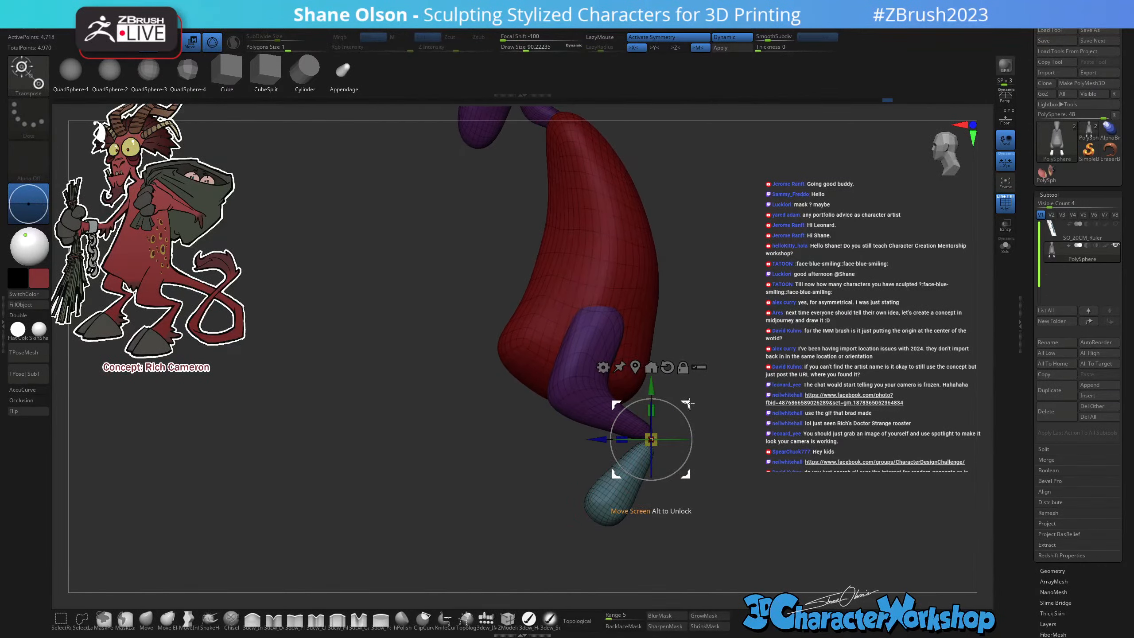
{"action": "left_click_drag", "start_coordinate": [689, 404], "coordinate": [683, 393]}
{"action": "key", "text": "q"}
{"action": "mouse_move", "coordinate": [690, 439]}
{"action": "left_mouse_down"}
{"action": "mouse_move", "coordinate": [668, 466]}
{"action": "mouse_move", "coordinate": [695, 467]}
{"action": "left_mouse_up"}
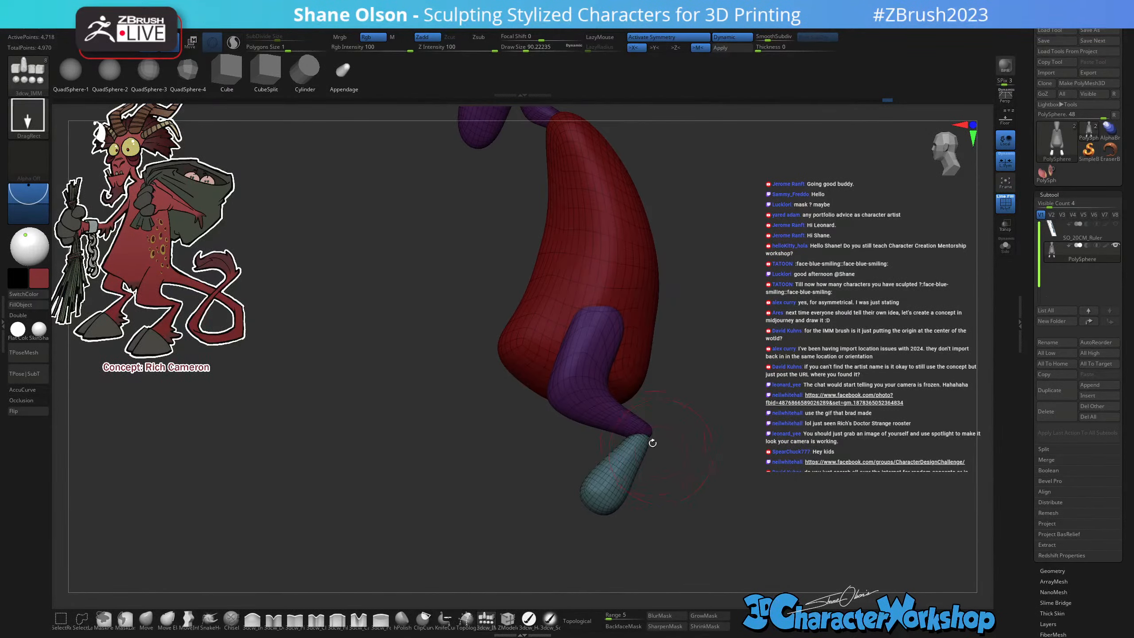
Smooth the upper ends of the lower legs thinner and pull them to the knees with the Move Infinite Depth brush.
{"action": "key", "text": "shift"}
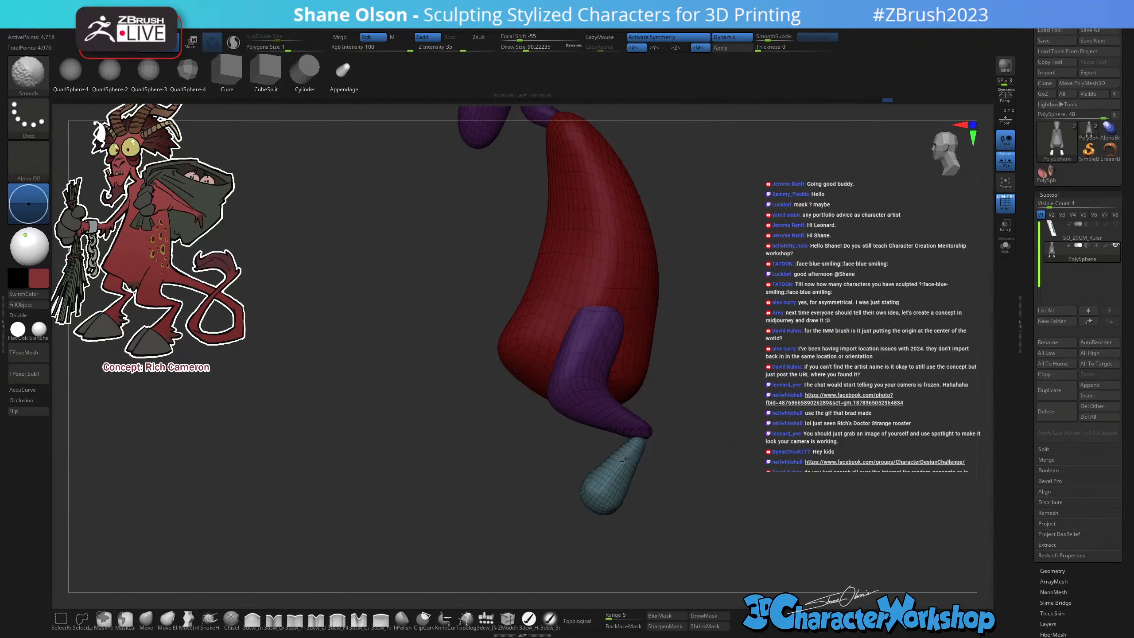
{"action": "mouse_move", "coordinate": [620, 455]}
{"action": "left_mouse_down", "text": "shift"}
{"action": "mouse_move", "coordinate": [612, 465]}
{"action": "mouse_move", "coordinate": [673, 423]}
{"action": "left_mouse_up", "text": "shift"}
{"action": "key", "text": "ctrl+z"}
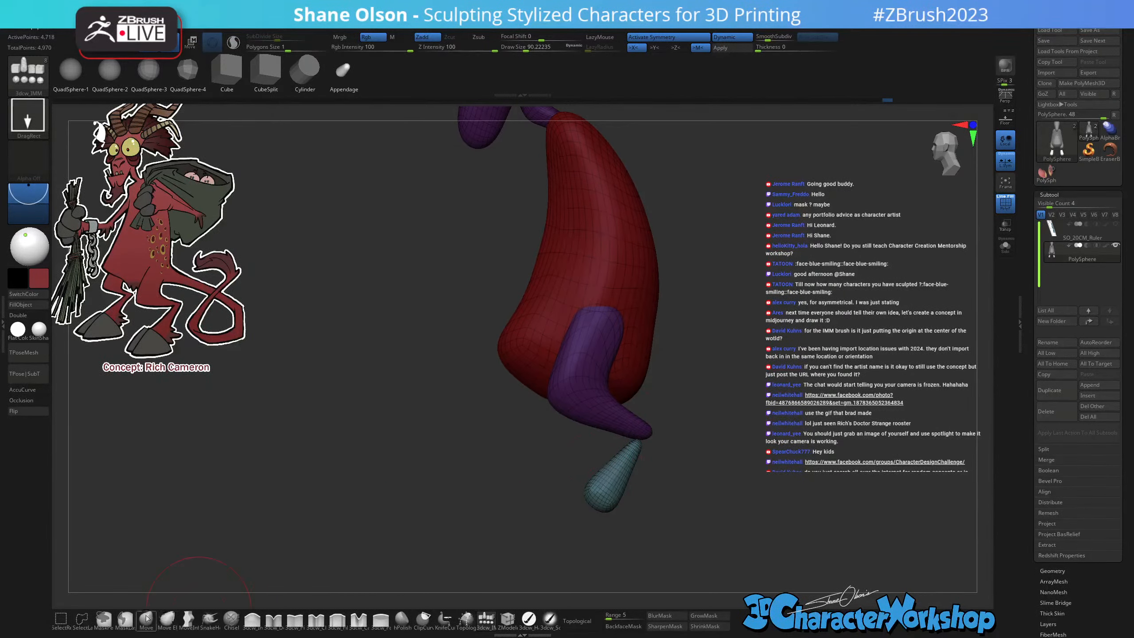
{"action": "left_click", "coordinate": [188, 620]}
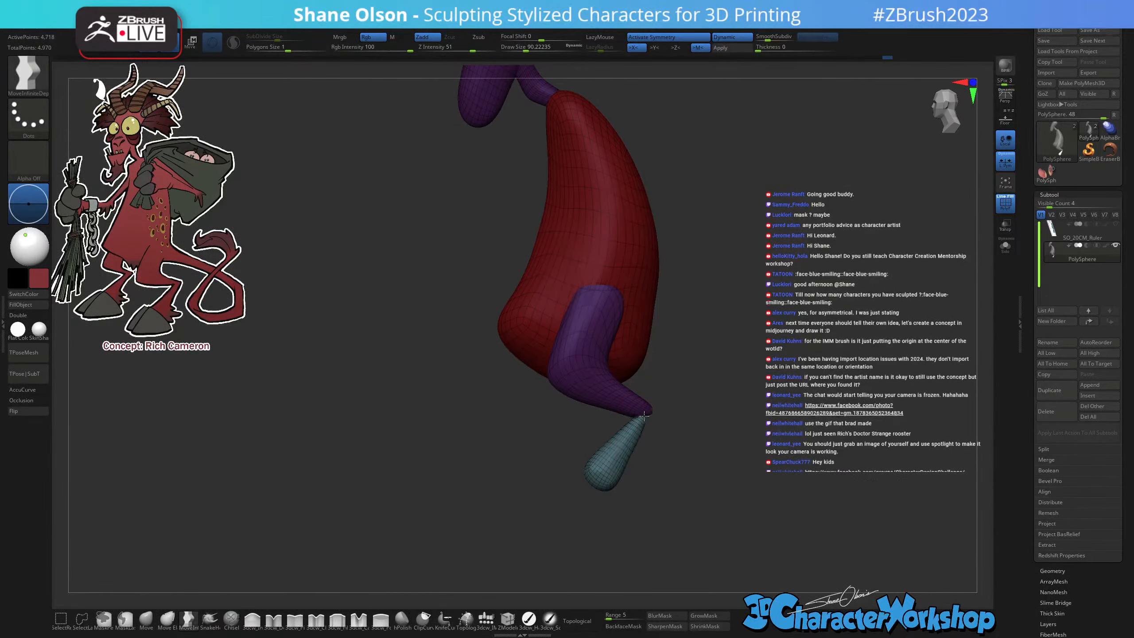
{"action": "mouse_move", "coordinate": [641, 422]}
{"action": "left_mouse_down"}
{"action": "mouse_move", "coordinate": [691, 387]}
{"action": "mouse_move", "coordinate": [709, 411]}
{"action": "mouse_move", "coordinate": [680, 393]}
{"action": "mouse_move", "coordinate": [696, 379]}
{"action": "mouse_move", "coordinate": [611, 453]}
{"action": "mouse_move", "coordinate": [608, 441]}
{"action": "mouse_move", "coordinate": [644, 432]}
{"action": "mouse_move", "coordinate": [641, 441]}
{"action": "left_mouse_up"}
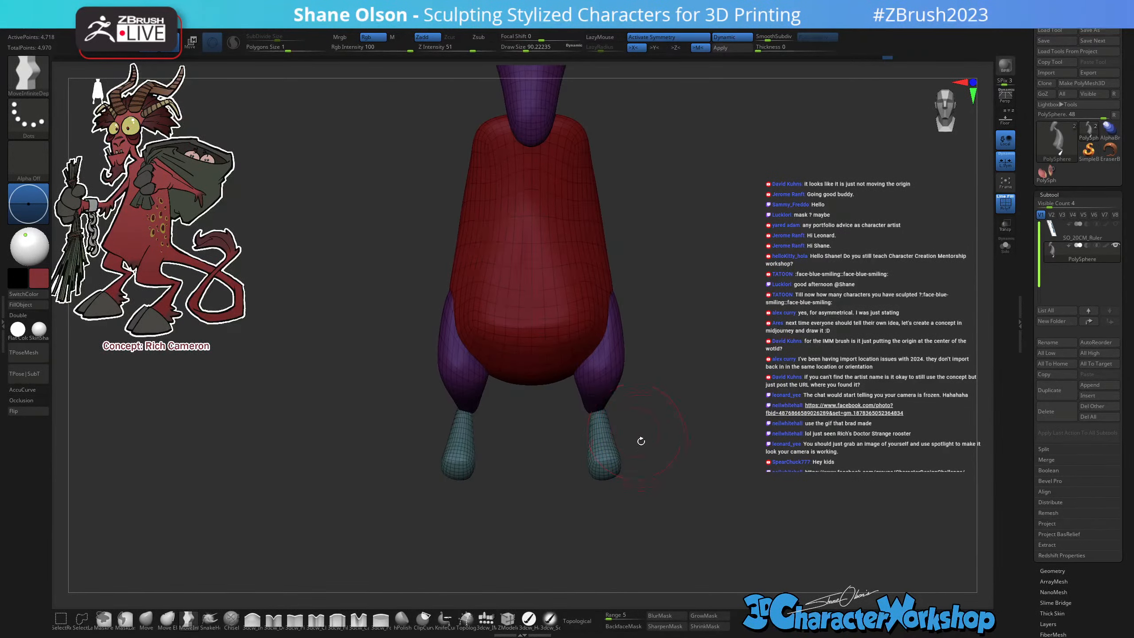
Fine-tune the angle and spacing of the lower legs beneath the knees in the front view.
{"action": "key", "text": "w"}
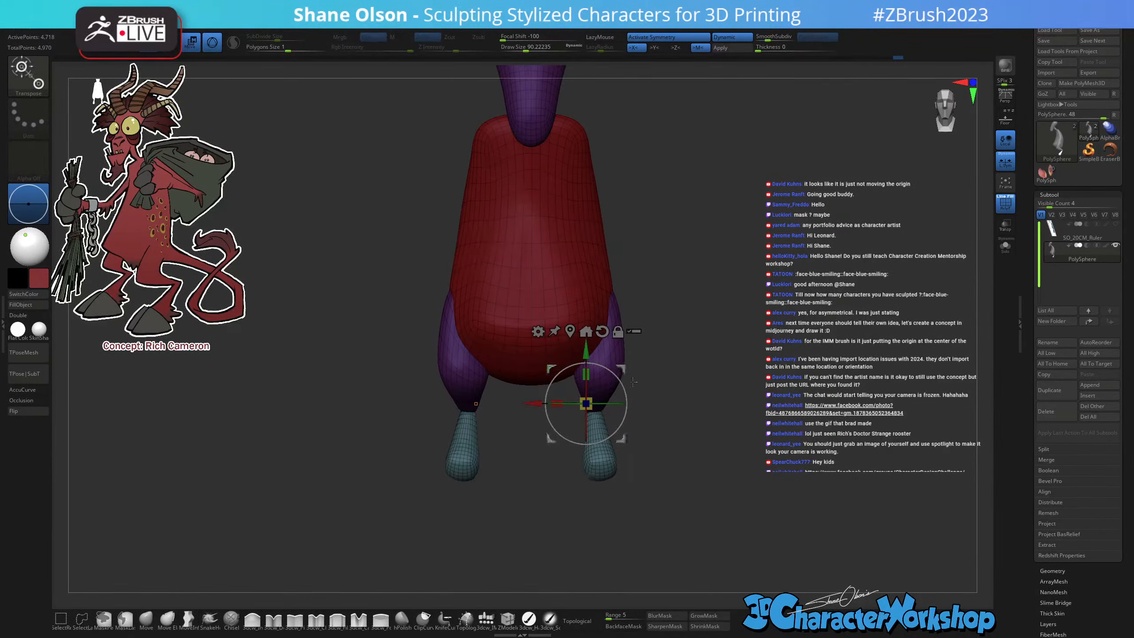
{"action": "key", "text": "q"}
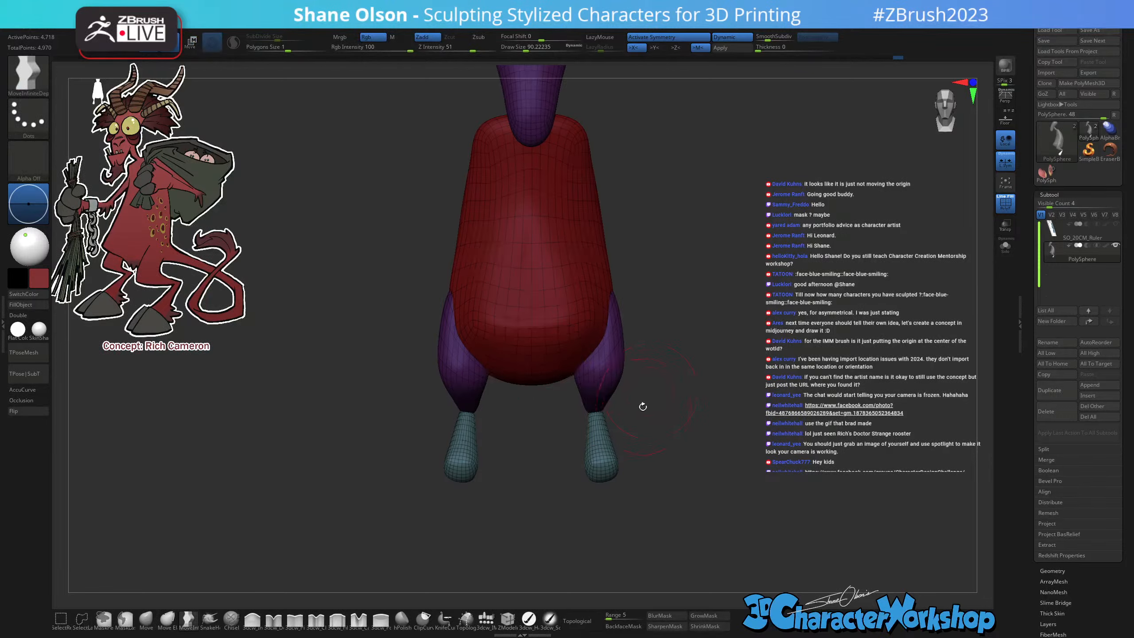
{"action": "mouse_move", "coordinate": [669, 474]}
{"action": "left_mouse_down"}
{"action": "mouse_move", "coordinate": [587, 499]}
{"action": "mouse_move", "coordinate": [623, 514]}
{"action": "mouse_move", "coordinate": [600, 484]}
{"action": "mouse_move", "coordinate": [634, 491]}
{"action": "mouse_move", "coordinate": [654, 527]}
{"action": "mouse_move", "coordinate": [689, 512]}
{"action": "mouse_move", "coordinate": [673, 474]}
{"action": "left_mouse_up"}
{"action": "left_click", "coordinate": [167, 620]}
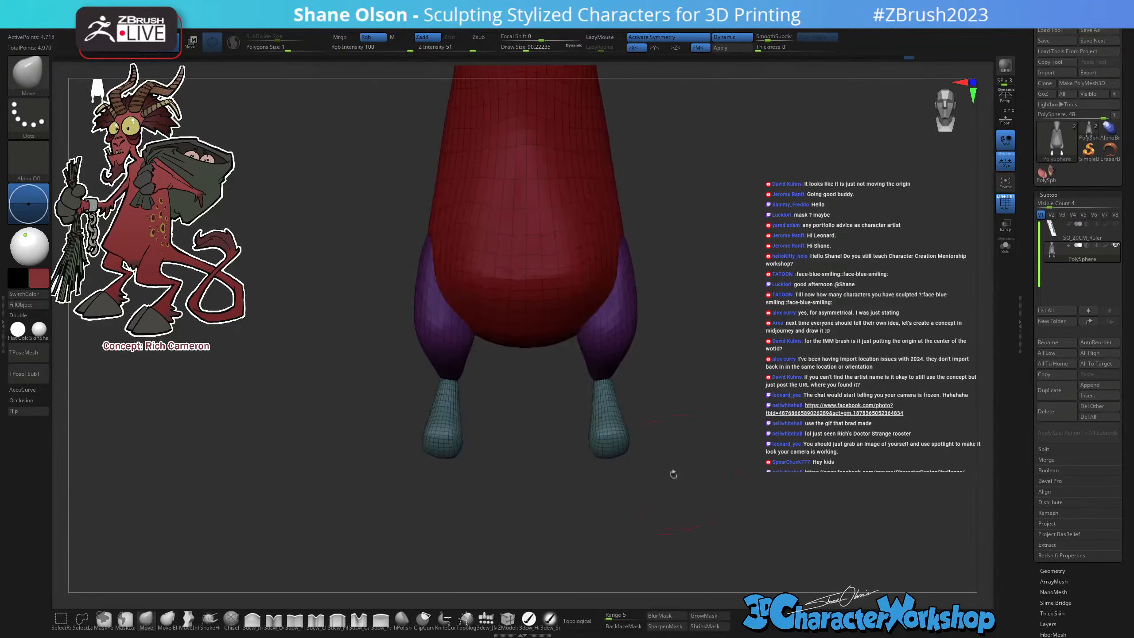
Insert mirrored QuadSphere-2 spheres at the lower leg ends for the feet, using a draw size of about 68.
{"action": "left_click", "coordinate": [485, 619]}
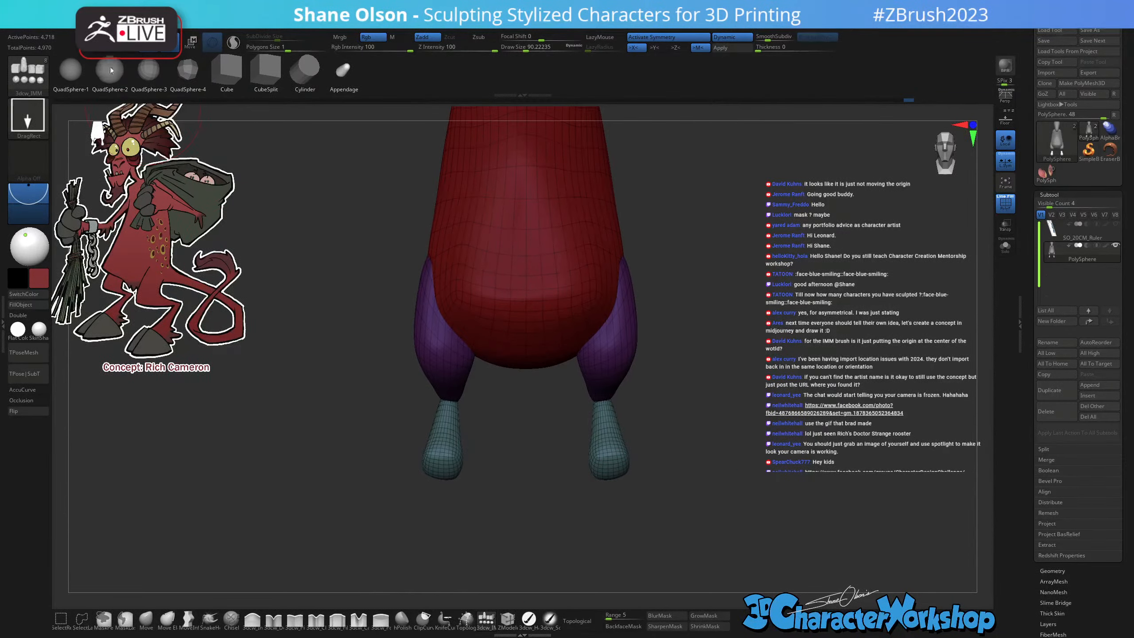
{"action": "key", "text": "s"}
{"action": "left_click_drag", "start_coordinate": [625, 471], "coordinate": [624, 489]}
{"action": "mouse_move", "coordinate": [721, 494]}
{"action": "left_mouse_down"}
{"action": "mouse_move", "coordinate": [729, 481]}
{"action": "mouse_move", "coordinate": [705, 492]}
{"action": "left_mouse_up"}
Centre the unlocked gizmo on the inserted foot sphere.
{"action": "key", "text": "w"}
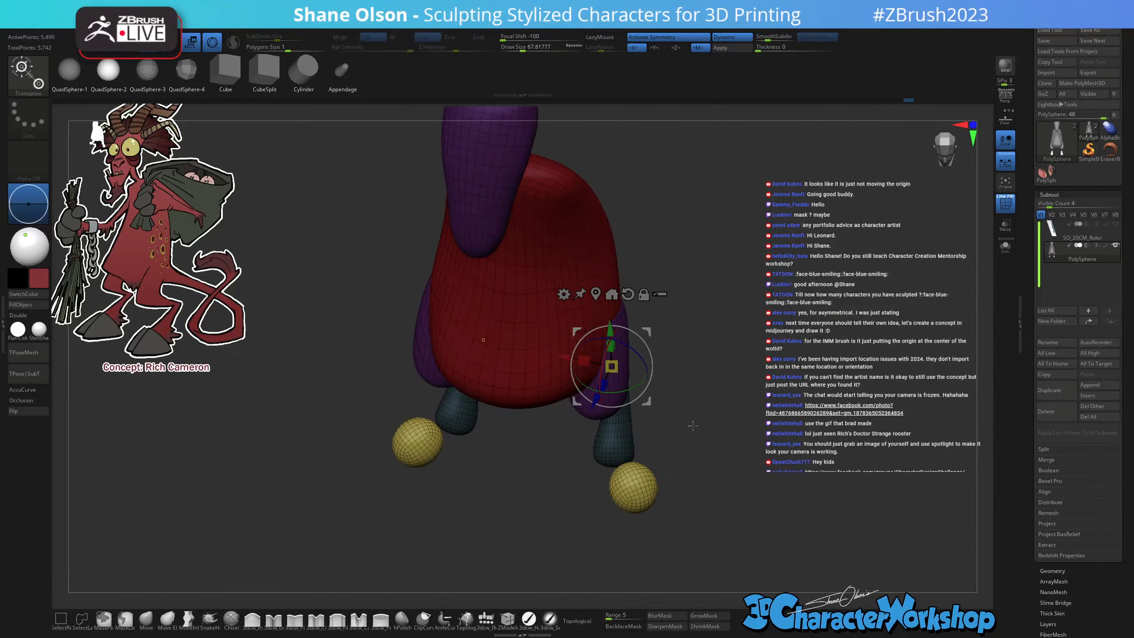
{"action": "left_click_drag", "start_coordinate": [692, 428], "coordinate": [639, 468]}
{"action": "left_click_drag", "start_coordinate": [708, 518], "coordinate": [712, 530]}
{"action": "left_click_drag", "start_coordinate": [650, 332], "coordinate": [745, 523], "text": "alt"}
{"action": "left_click_drag", "start_coordinate": [714, 469], "coordinate": [710, 431], "text": "alt"}
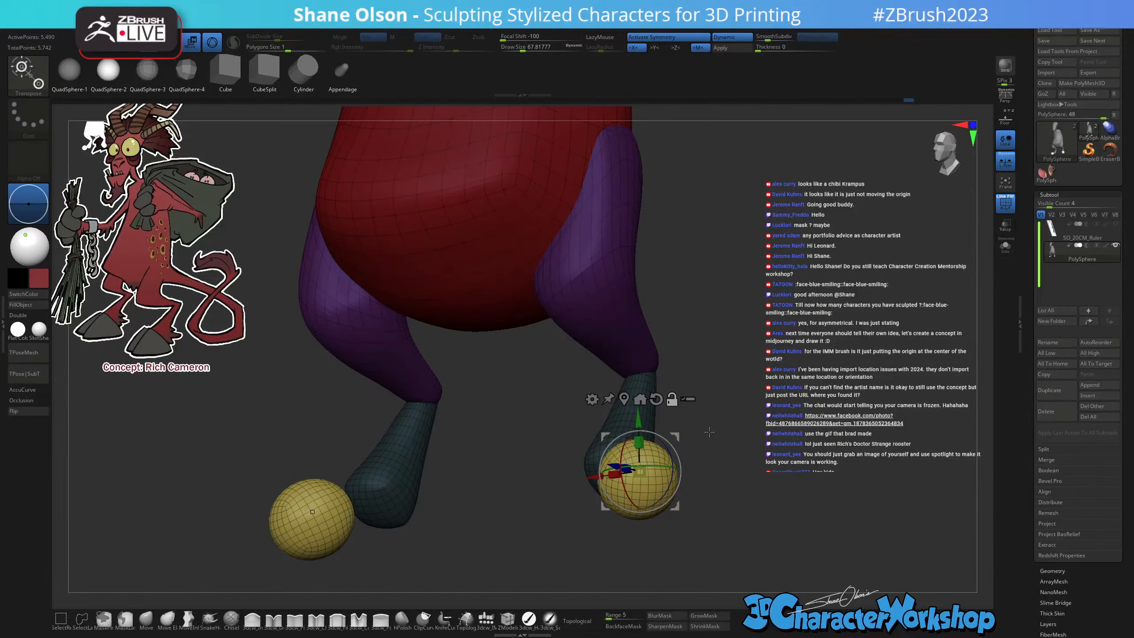
{"action": "left_click_drag", "start_coordinate": [709, 432], "coordinate": [724, 447], "text": "shift"}
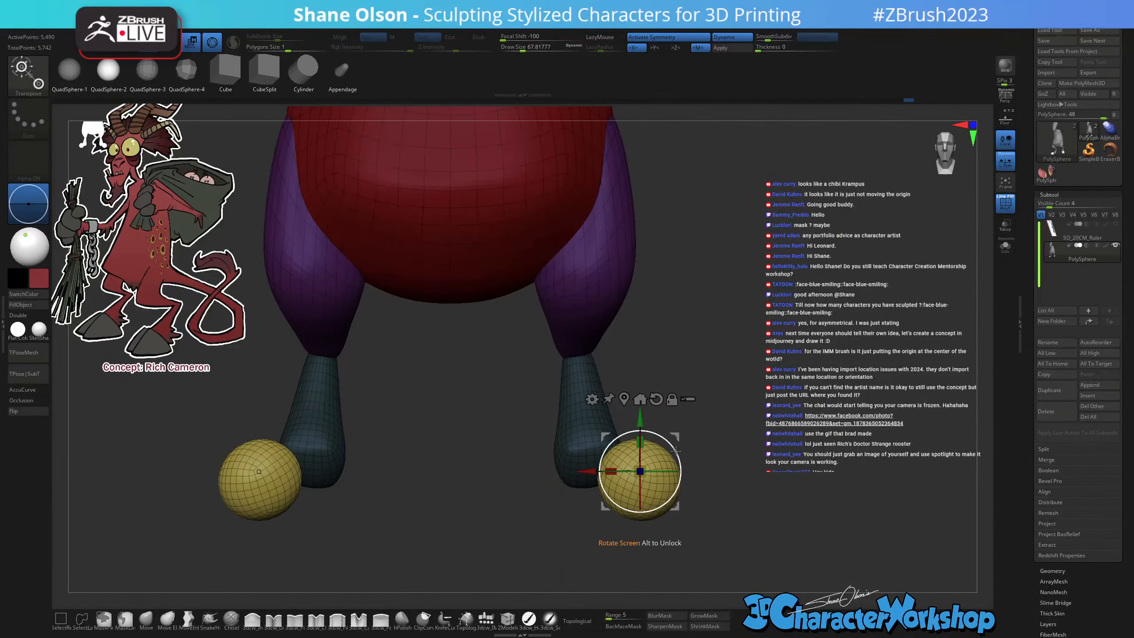
{"action": "left_click_drag", "start_coordinate": [739, 486], "coordinate": [741, 463], "text": "alt"}
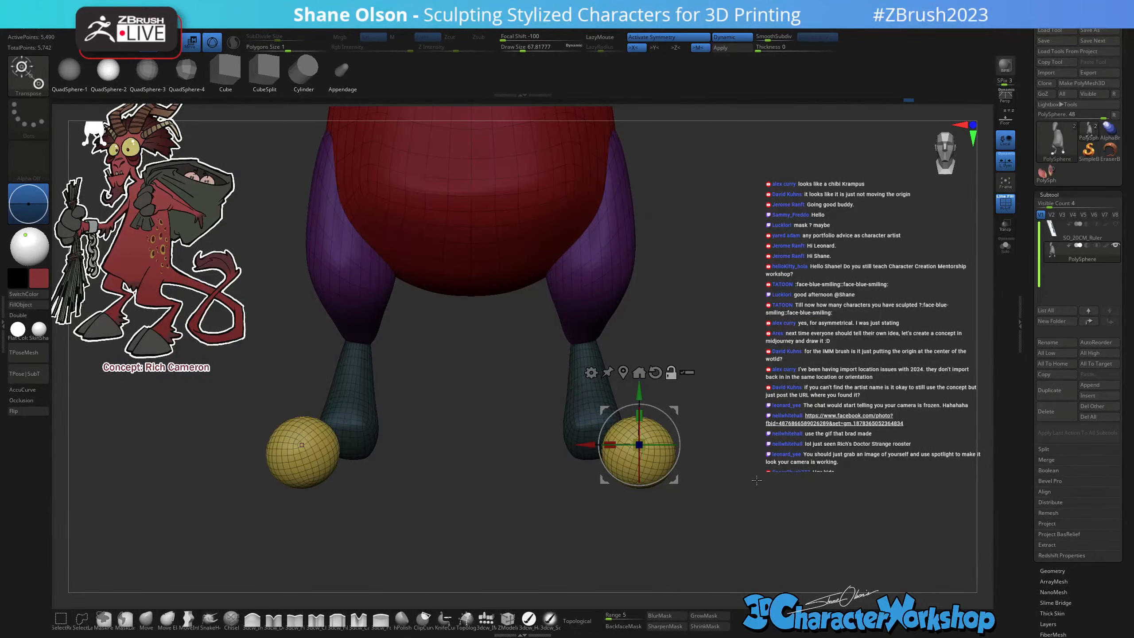
Set the gizmo pivot at the ankle and move the foot spheres against the front of the lower leg ends.
{"action": "left_click_drag", "start_coordinate": [882, 447], "coordinate": [791, 539]}
{"action": "left_click_drag", "start_coordinate": [696, 443], "coordinate": [658, 476], "text": "alt"}
{"action": "left_click_drag", "start_coordinate": [795, 492], "coordinate": [768, 532], "text": "shift"}
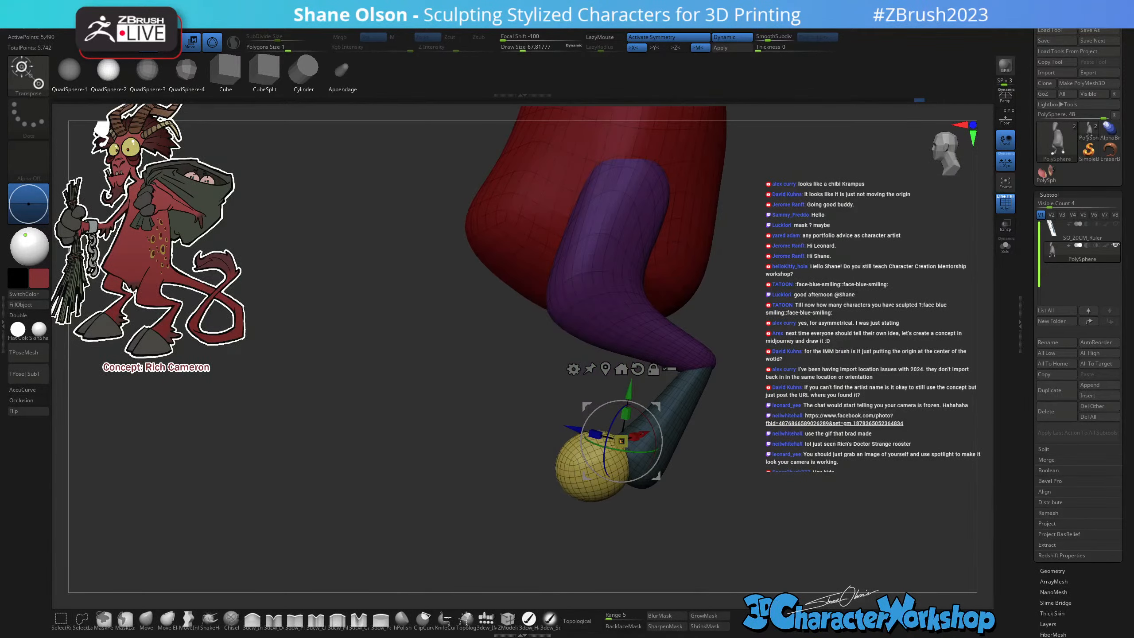
{"action": "left_click_drag", "start_coordinate": [657, 414], "coordinate": [675, 408]}
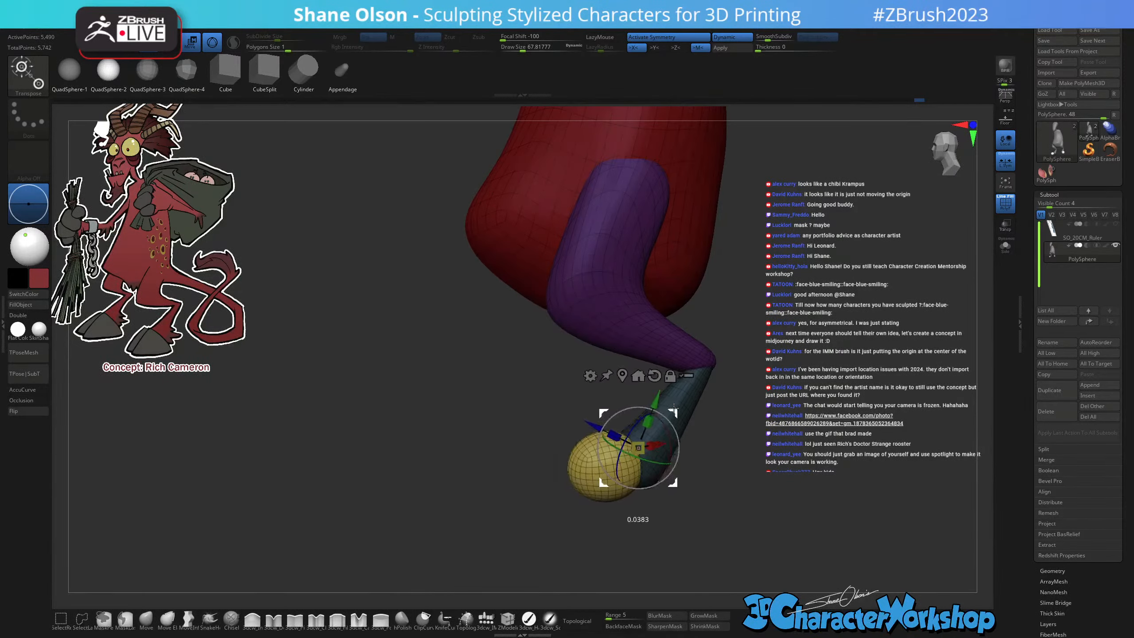
{"action": "left_click_drag", "start_coordinate": [859, 458], "coordinate": [875, 449], "text": "shift"}
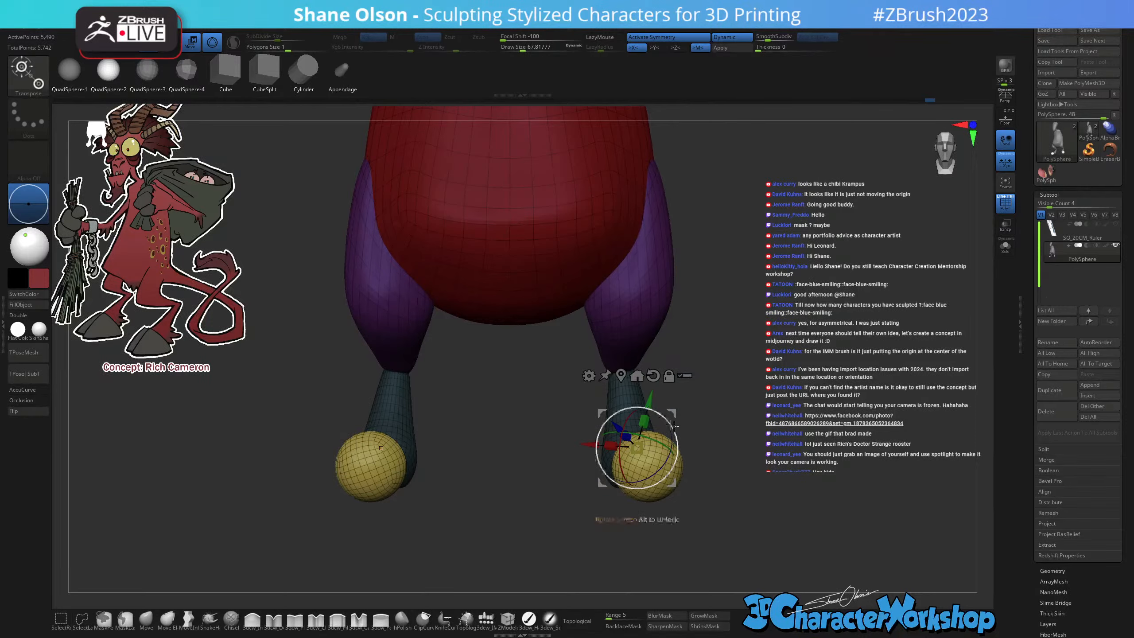
{"action": "left_click_drag", "start_coordinate": [671, 420], "coordinate": [660, 414]}
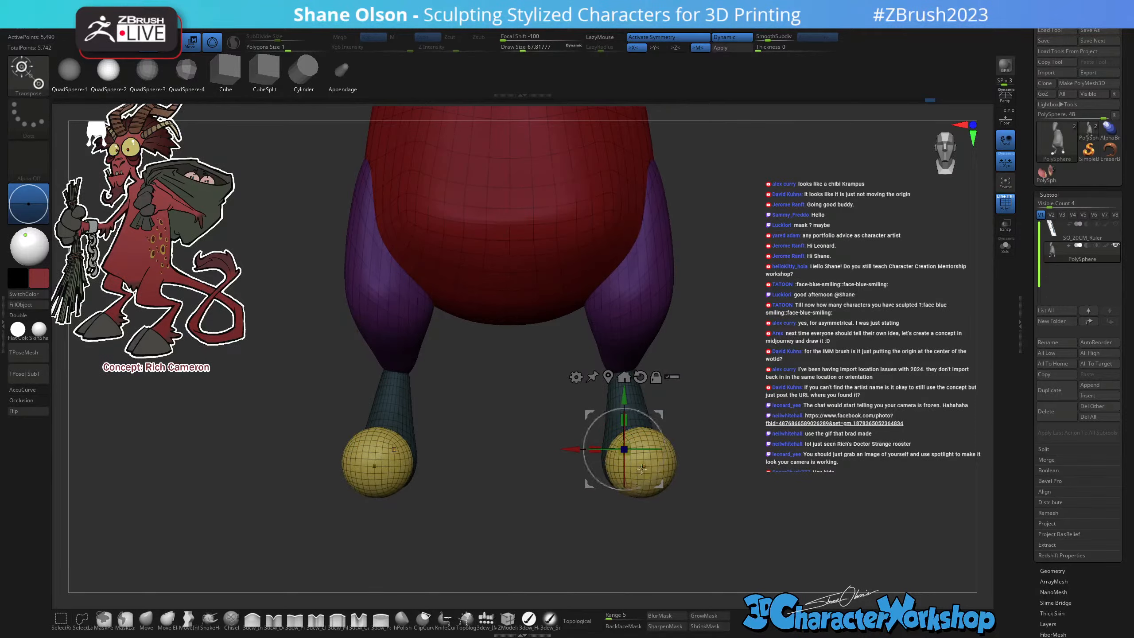
{"action": "left_click_drag", "start_coordinate": [643, 446], "coordinate": [640, 445]}
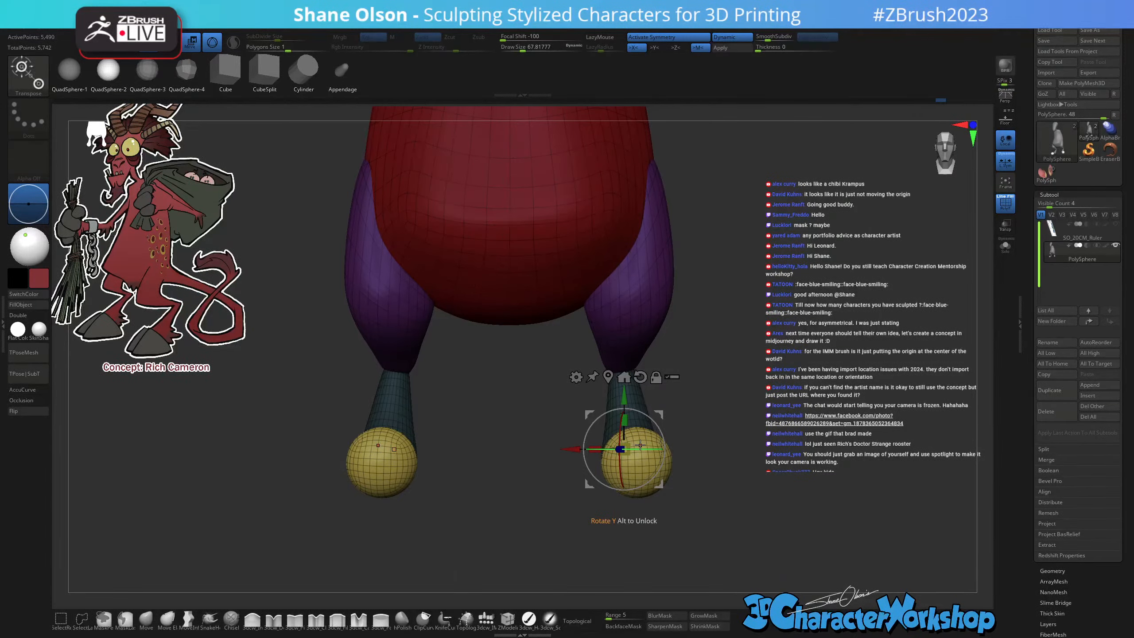
Flatten and lengthen the foot spheres in the side view with the Move Infinite Depth brush at a draw size of about 68.
{"action": "left_click", "coordinate": [146, 620]}
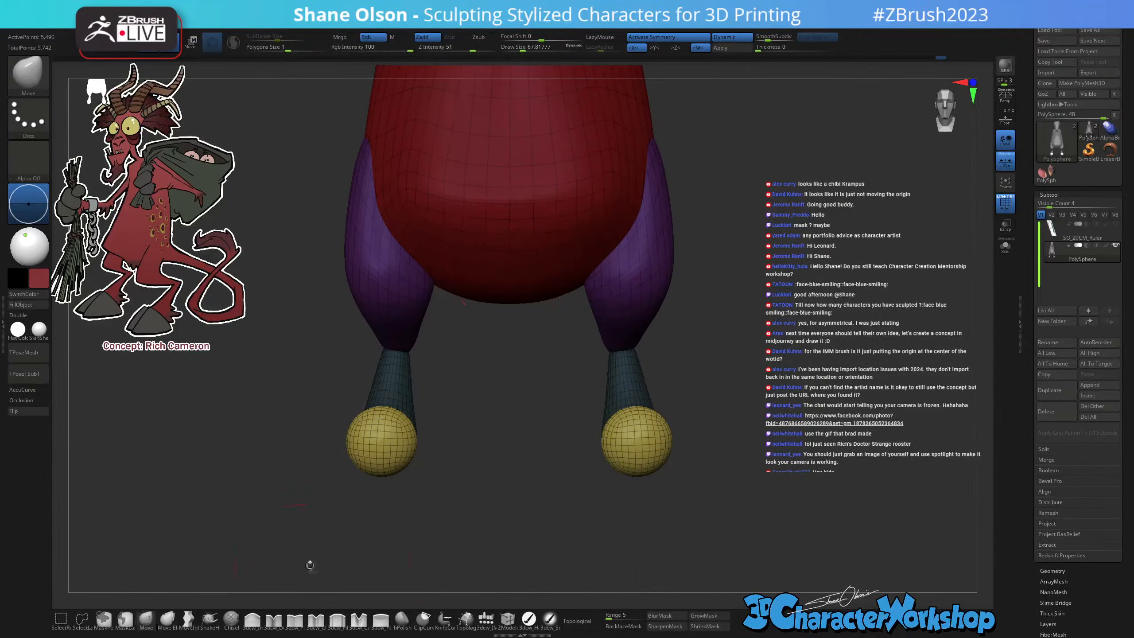
{"action": "mouse_move", "coordinate": [646, 494]}
{"action": "left_mouse_down"}
{"action": "mouse_move", "coordinate": [633, 488]}
{"action": "mouse_move", "coordinate": [695, 475]}
{"action": "mouse_move", "coordinate": [652, 492]}
{"action": "left_mouse_up"}
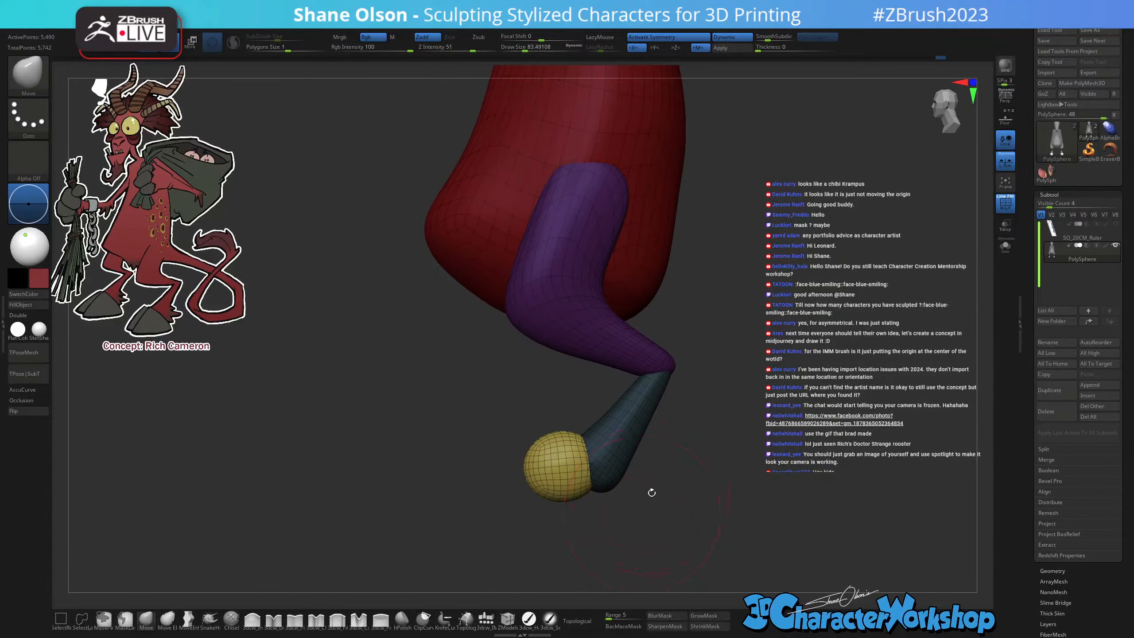
{"action": "left_click", "coordinate": [181, 619]}
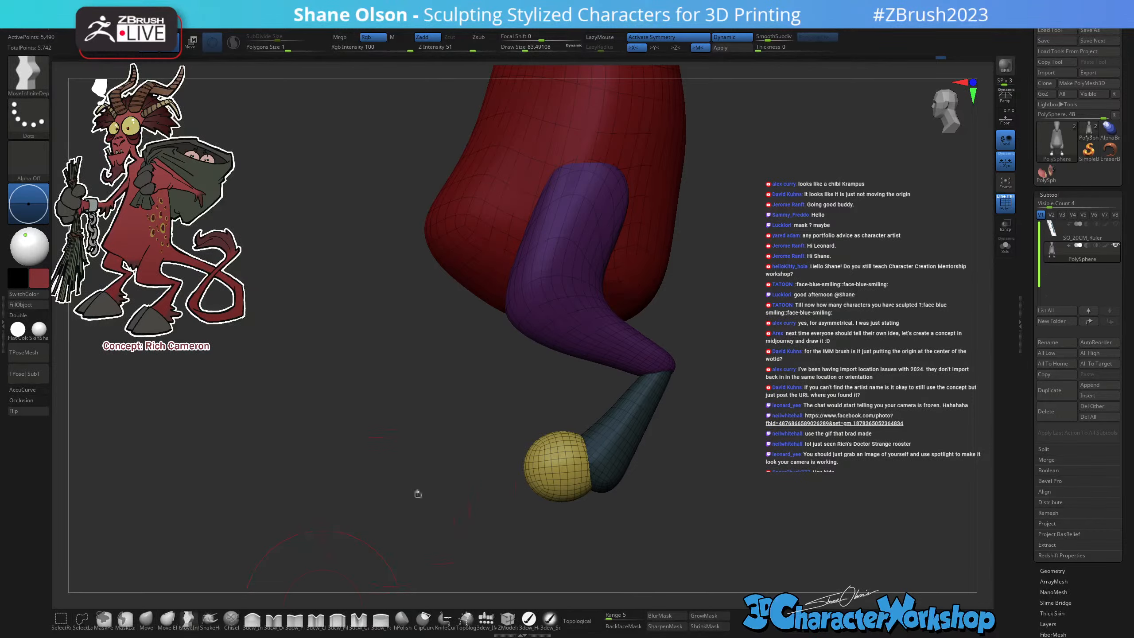
{"action": "key", "text": "s"}
{"action": "left_click_drag", "start_coordinate": [580, 447], "coordinate": [578, 447]}
{"action": "left_click_drag", "start_coordinate": [586, 432], "coordinate": [572, 442]}
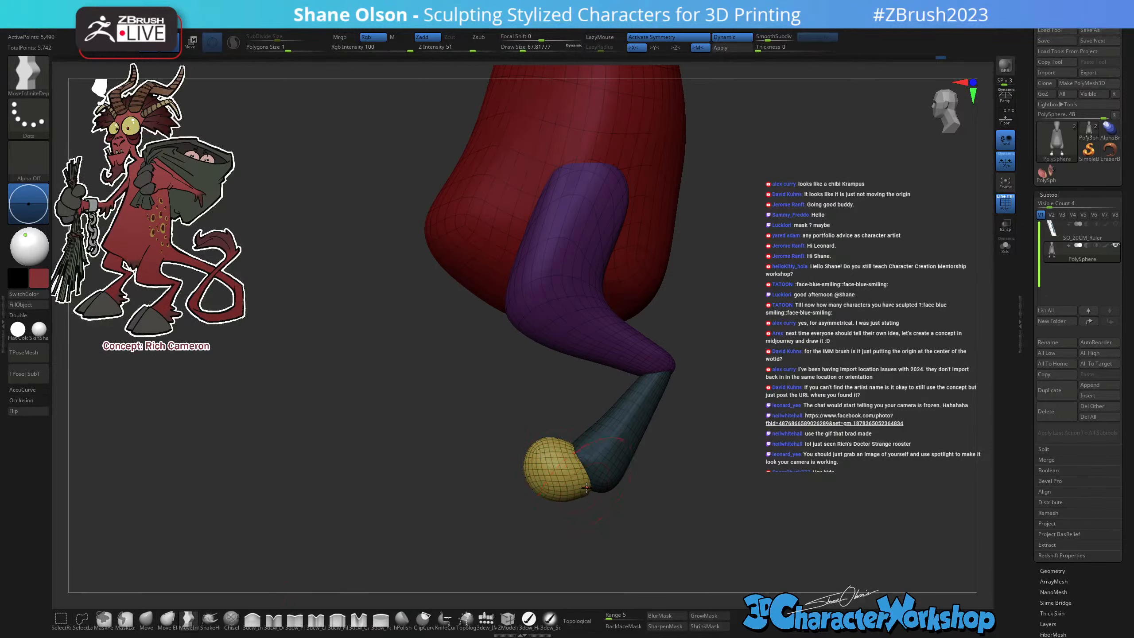
{"action": "left_click_drag", "start_coordinate": [586, 488], "coordinate": [518, 494]}
{"action": "mouse_move", "coordinate": [539, 447]}
{"action": "left_mouse_down"}
{"action": "mouse_move", "coordinate": [541, 457]}
{"action": "mouse_move", "coordinate": [527, 449]}
{"action": "mouse_move", "coordinate": [540, 462]}
{"action": "mouse_move", "coordinate": [576, 451]}
{"action": "left_mouse_up"}
Shape the feet into hoof-like wedges against the lower legs, reducing the draw size to about 29, and smooth their surface.
{"action": "key", "text": "s"}
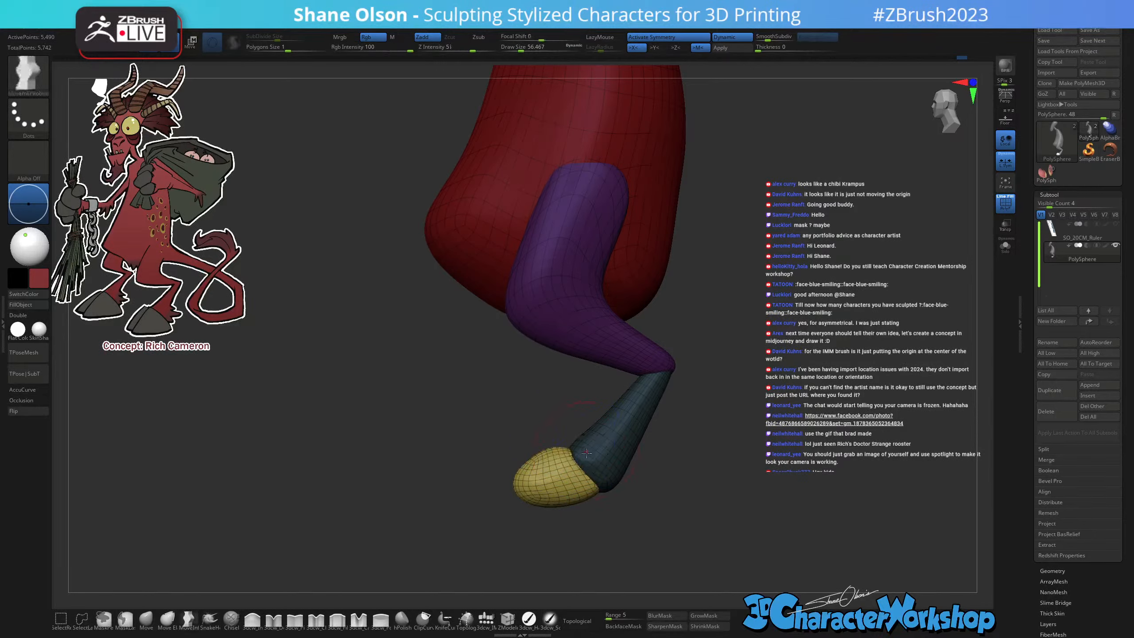
{"action": "left_click_drag", "start_coordinate": [527, 479], "coordinate": [570, 445]}
{"action": "key", "text": "s"}
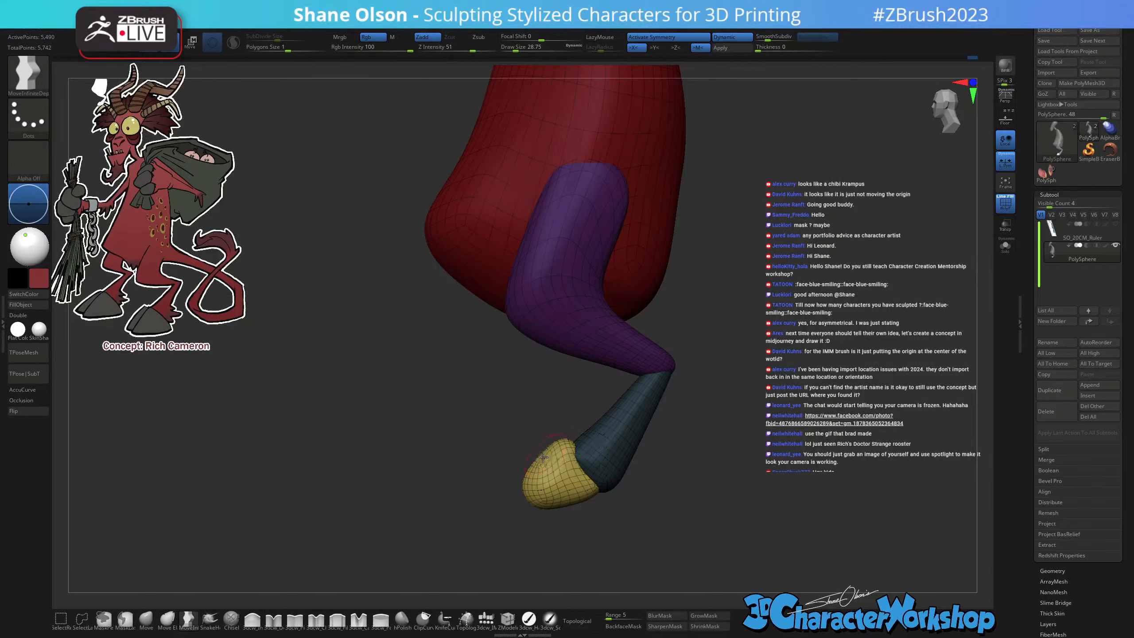
{"action": "mouse_move", "coordinate": [496, 456]}
{"action": "left_mouse_down"}
{"action": "mouse_move", "coordinate": [625, 441]}
{"action": "mouse_move", "coordinate": [509, 460]}
{"action": "left_mouse_up"}
{"action": "left_click_drag", "start_coordinate": [528, 500], "coordinate": [521, 504]}
{"action": "mouse_move", "coordinate": [557, 465]}
{"action": "left_mouse_down", "text": "shift"}
{"action": "mouse_move", "coordinate": [549, 480]}
{"action": "mouse_move", "coordinate": [651, 489]}
{"action": "left_mouse_up", "text": "shift"}
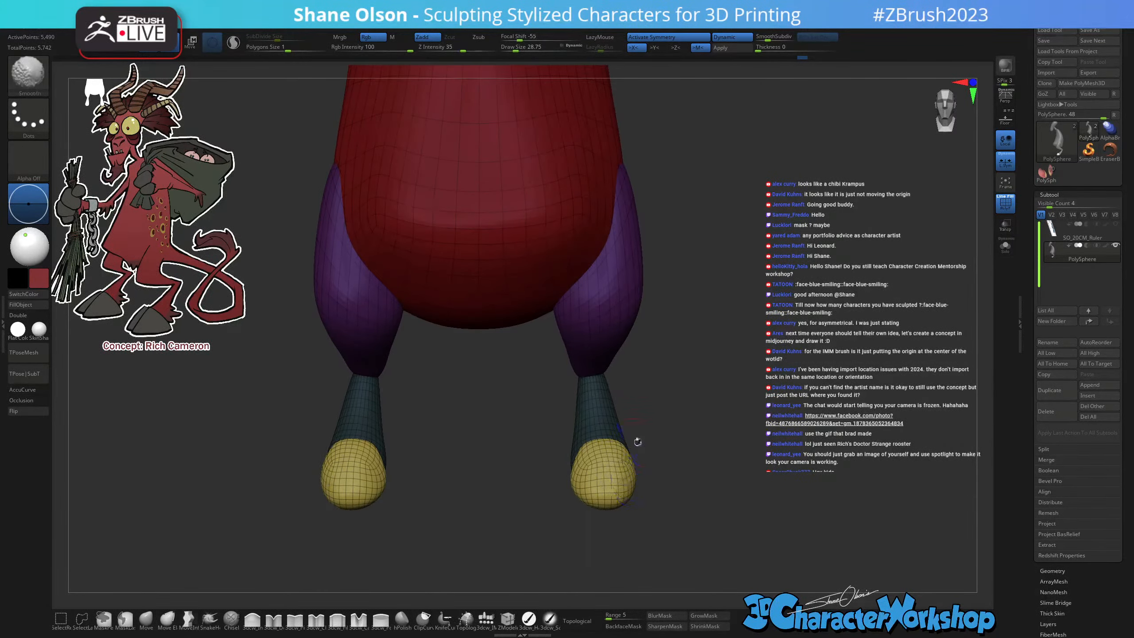
Refine the hooves' upper edge and flatten their soles in the side view using the Move brush at a draw size of about 51.
{"action": "mouse_move", "coordinate": [638, 441]}
{"action": "left_mouse_down"}
{"action": "mouse_move", "coordinate": [643, 493]}
{"action": "mouse_move", "coordinate": [670, 416]}
{"action": "mouse_move", "coordinate": [653, 450]}
{"action": "mouse_move", "coordinate": [598, 420]}
{"action": "mouse_move", "coordinate": [728, 447]}
{"action": "mouse_move", "coordinate": [684, 443]}
{"action": "mouse_move", "coordinate": [683, 476]}
{"action": "mouse_move", "coordinate": [663, 456]}
{"action": "left_mouse_up"}
{"action": "key", "text": "s"}
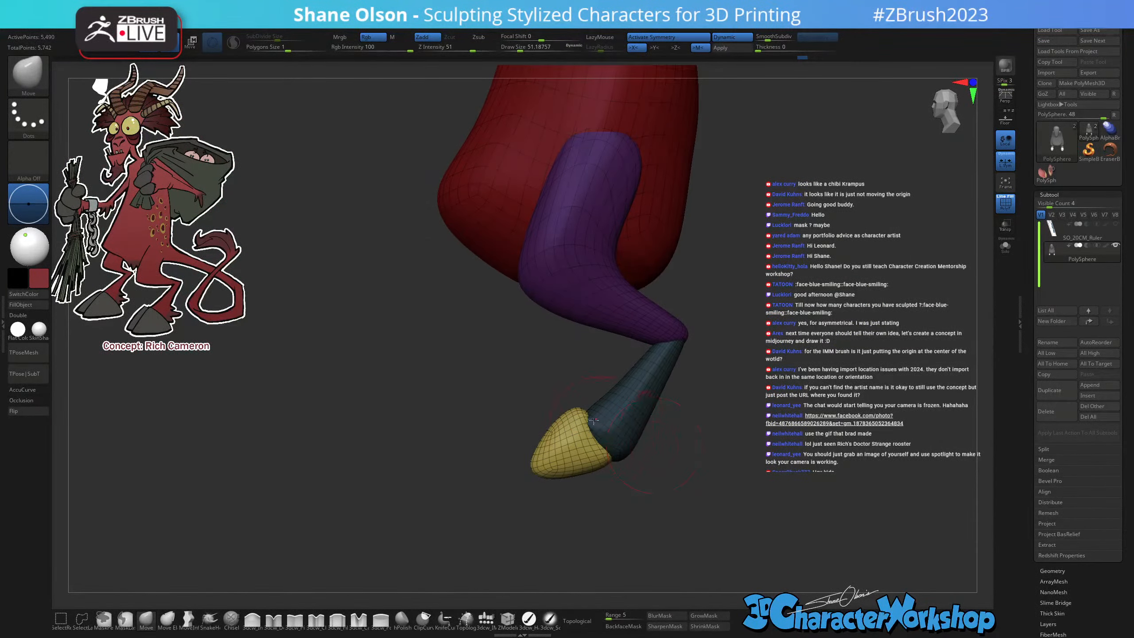
{"action": "key", "text": "shift"}
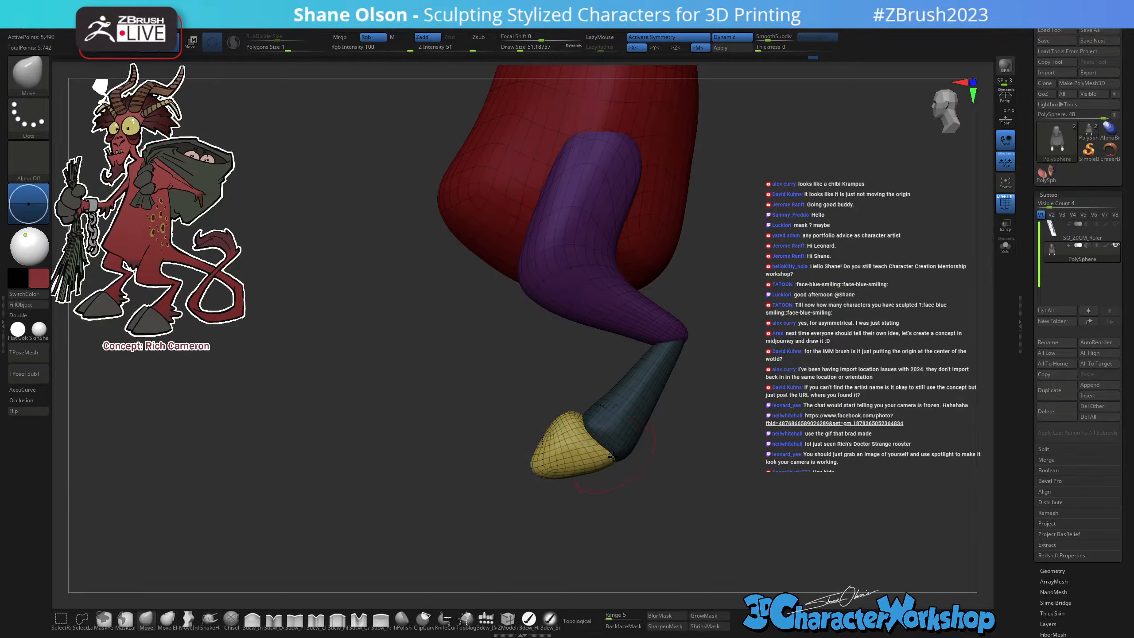
{"action": "left_click_drag", "start_coordinate": [673, 477], "coordinate": [661, 499], "text": "alt"}
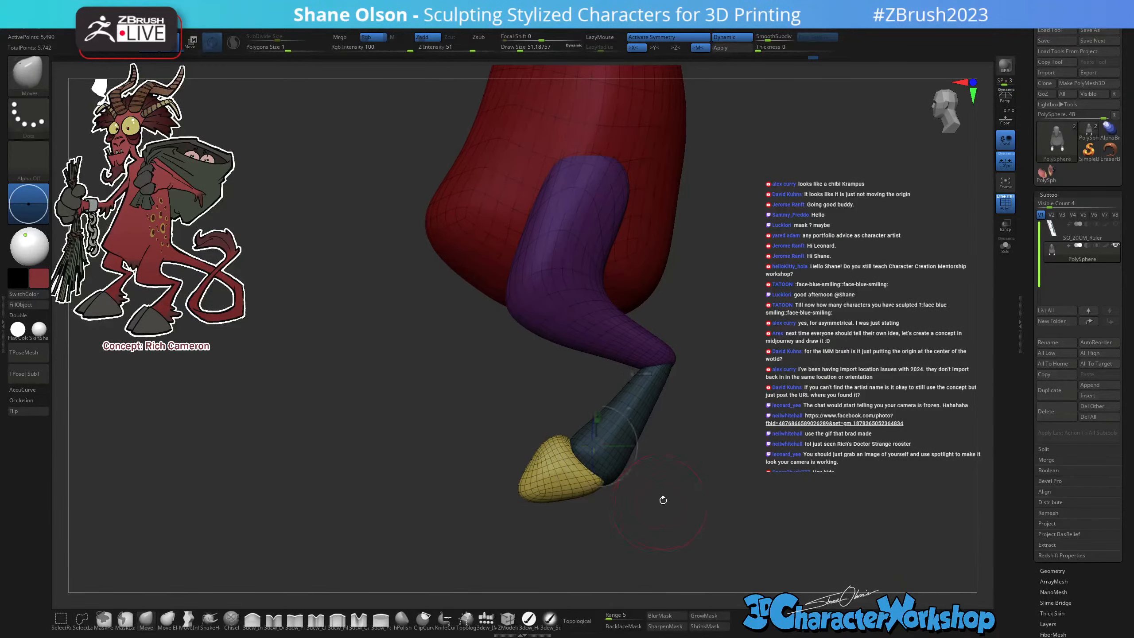
{"action": "key", "text": "w"}
{"action": "left_click_drag", "start_coordinate": [632, 409], "coordinate": [622, 436], "text": "alt"}
{"action": "key", "text": "q"}
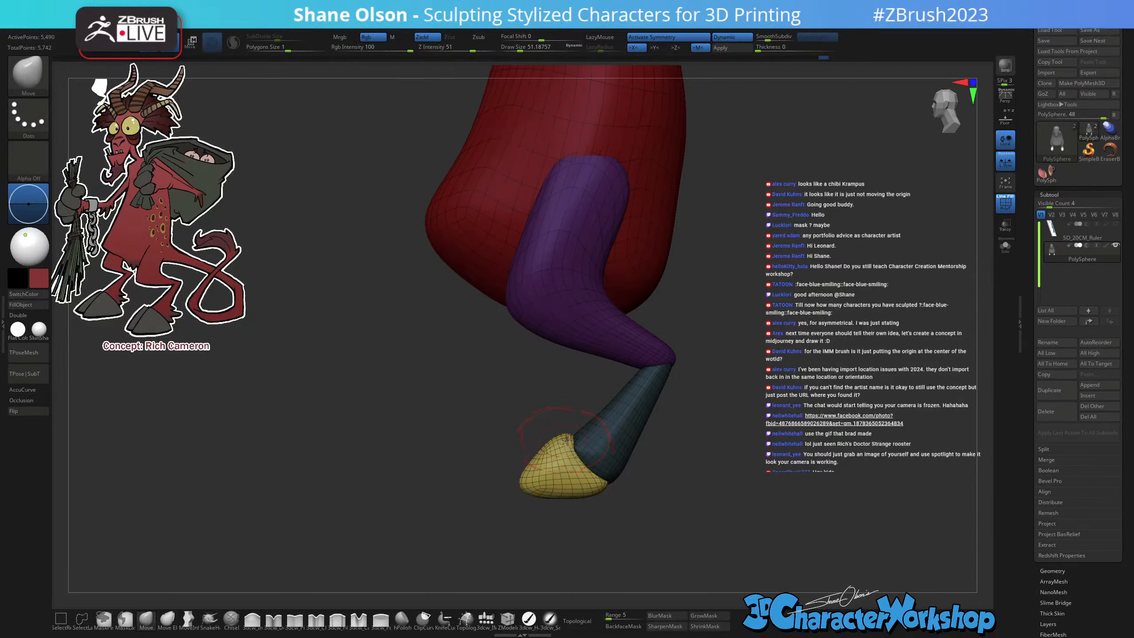
Adjust the hooves' outline from the front using the Move brush at a draw size of about 35.
{"action": "mouse_move", "coordinate": [573, 436]}
{"action": "right_mouse_down"}
{"action": "mouse_move", "coordinate": [590, 437]}
{"action": "mouse_move", "coordinate": [578, 452]}
{"action": "right_mouse_up"}
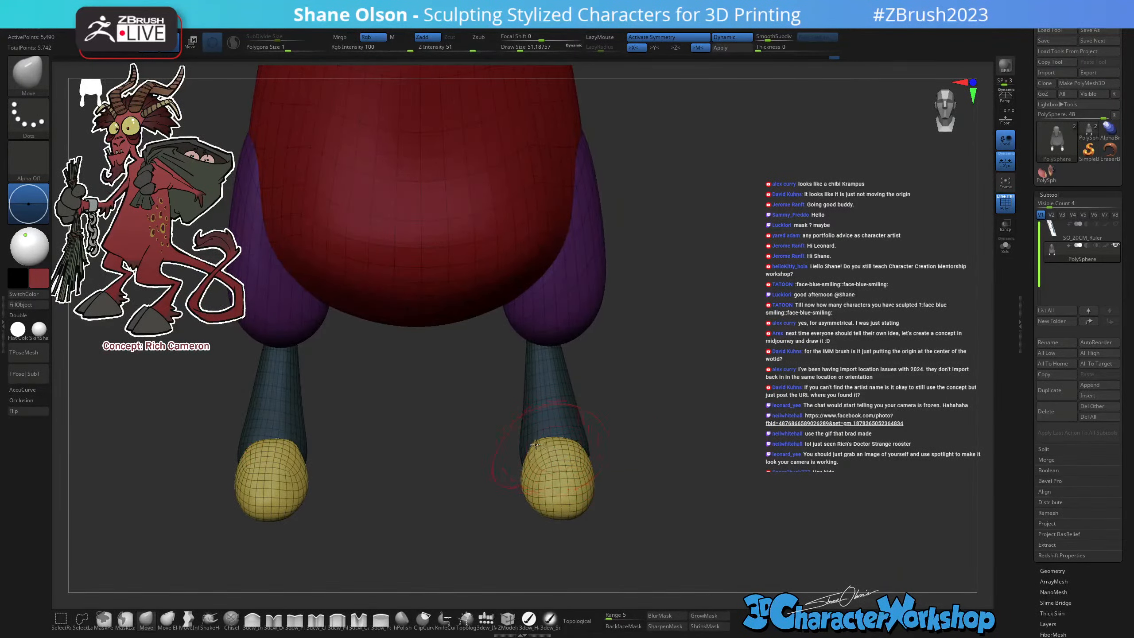
{"action": "mouse_move", "coordinate": [536, 445]}
{"action": "left_mouse_down"}
{"action": "mouse_move", "coordinate": [571, 443]}
{"action": "mouse_move", "coordinate": [531, 469]}
{"action": "left_mouse_up"}
{"action": "key", "text": "s"}
{"action": "mouse_move", "coordinate": [614, 440]}
{"action": "left_mouse_down"}
{"action": "mouse_move", "coordinate": [589, 441]}
{"action": "mouse_move", "coordinate": [586, 460]}
{"action": "mouse_move", "coordinate": [588, 451]}
{"action": "left_mouse_up"}
{"action": "mouse_move", "coordinate": [590, 448]}
{"action": "right_mouse_down", "text": "shift"}
{"action": "mouse_move", "coordinate": [578, 461]}
{"action": "mouse_move", "coordinate": [609, 407]}
{"action": "right_mouse_up", "text": "shift"}
{"action": "right_click_drag", "start_coordinate": [662, 460], "coordinate": [672, 393]}
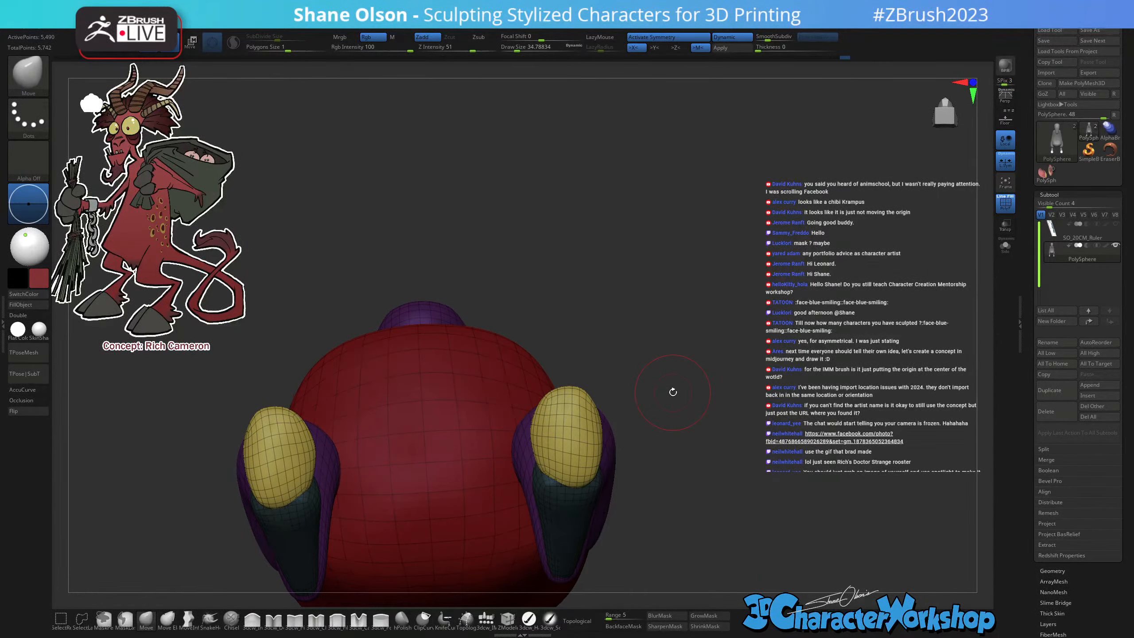
Reshape the soles from below, narrowing the toes and squaring the heels, with a draw size of about 44.
{"action": "right_click_drag", "start_coordinate": [696, 386], "coordinate": [701, 405]}
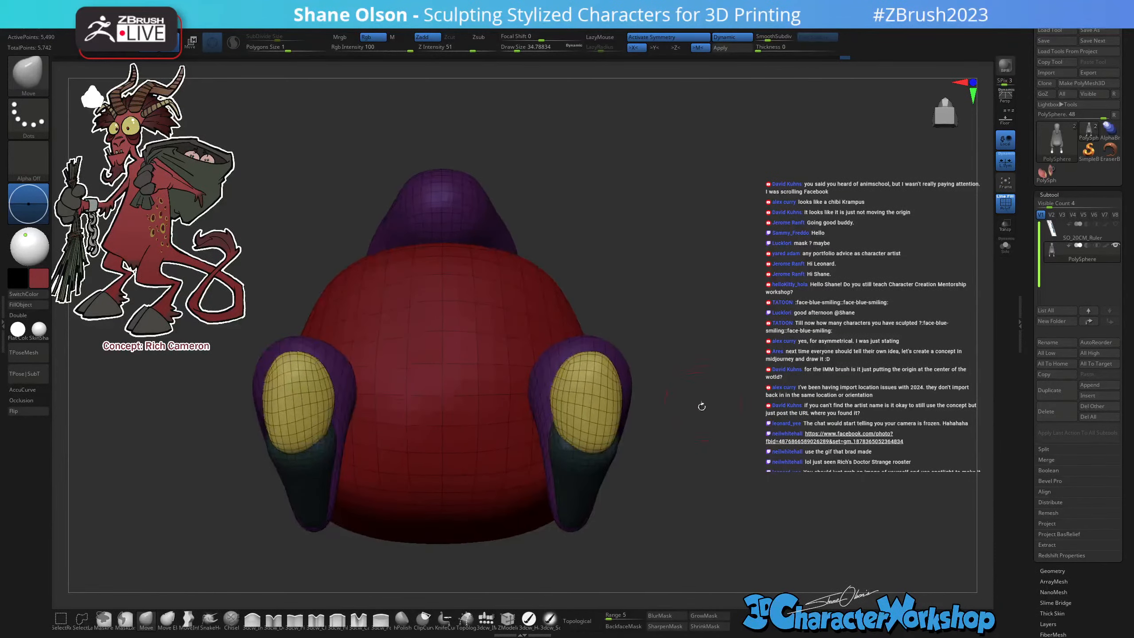
{"action": "key", "text": "s"}
{"action": "left_click_drag", "start_coordinate": [690, 425], "coordinate": [694, 424]}
{"action": "mouse_move", "coordinate": [596, 452]}
{"action": "left_mouse_down"}
{"action": "mouse_move", "coordinate": [600, 436]}
{"action": "mouse_move", "coordinate": [557, 436]}
{"action": "left_mouse_up"}
{"action": "left_click_drag", "start_coordinate": [557, 394], "coordinate": [561, 393]}
{"action": "left_click_drag", "start_coordinate": [565, 371], "coordinate": [581, 371]}
{"action": "key", "text": "s"}
{"action": "mouse_move", "coordinate": [567, 368]}
{"action": "left_mouse_down"}
{"action": "mouse_move", "coordinate": [554, 425]}
{"action": "mouse_move", "coordinate": [587, 375]}
{"action": "left_mouse_up"}
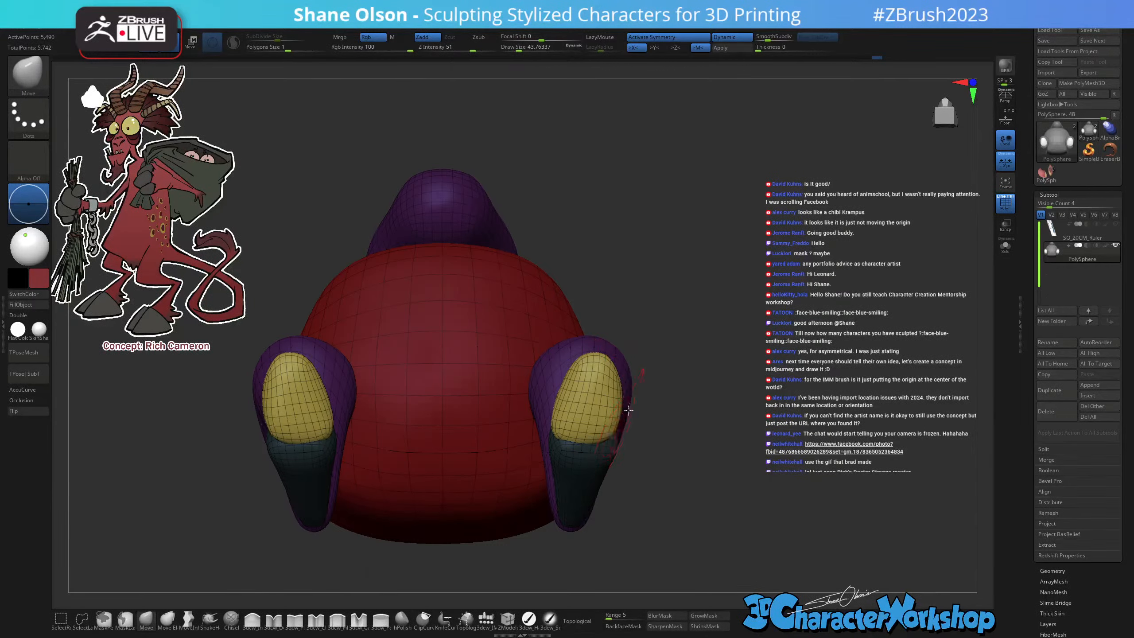
Pull the toe tips outward into a tapered shape from underneath and smooth the hoof edges.
{"action": "right_click_drag", "start_coordinate": [629, 409], "coordinate": [656, 424]}
{"action": "left_click_drag", "start_coordinate": [625, 397], "coordinate": [635, 395]}
{"action": "right_click_drag", "start_coordinate": [643, 384], "coordinate": [627, 425]}
{"action": "mouse_move", "coordinate": [629, 369]}
{"action": "left_mouse_down", "text": "shift"}
{"action": "mouse_move", "coordinate": [626, 318]}
{"action": "mouse_move", "coordinate": [604, 316]}
{"action": "mouse_move", "coordinate": [625, 317]}
{"action": "left_mouse_up", "text": "shift"}
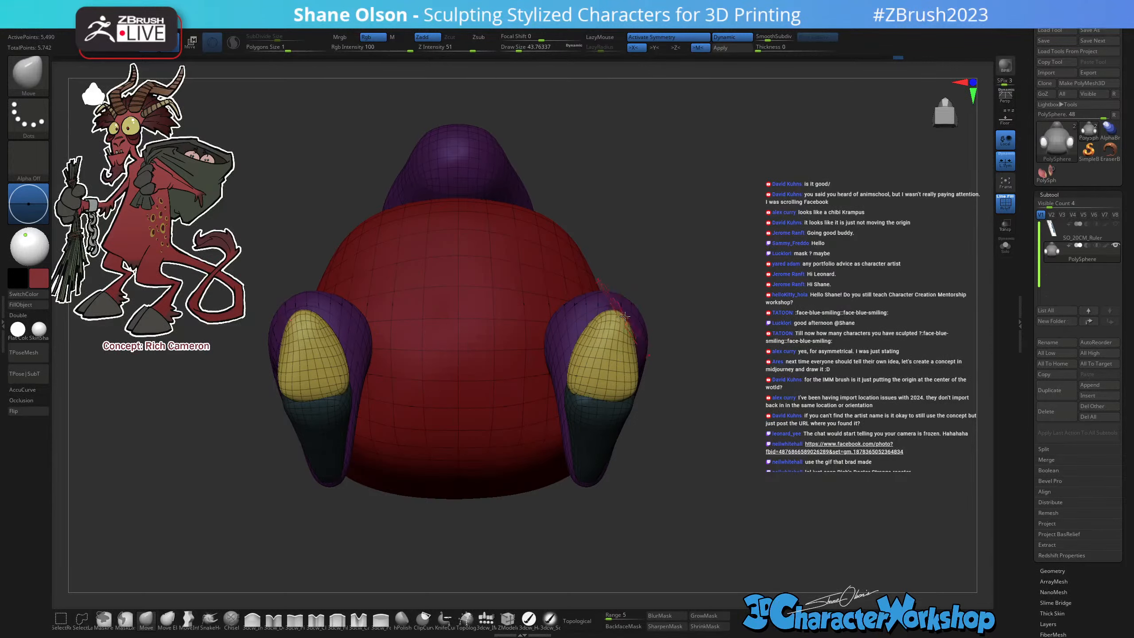
{"action": "right_click_drag", "start_coordinate": [626, 328], "coordinate": [704, 503]}
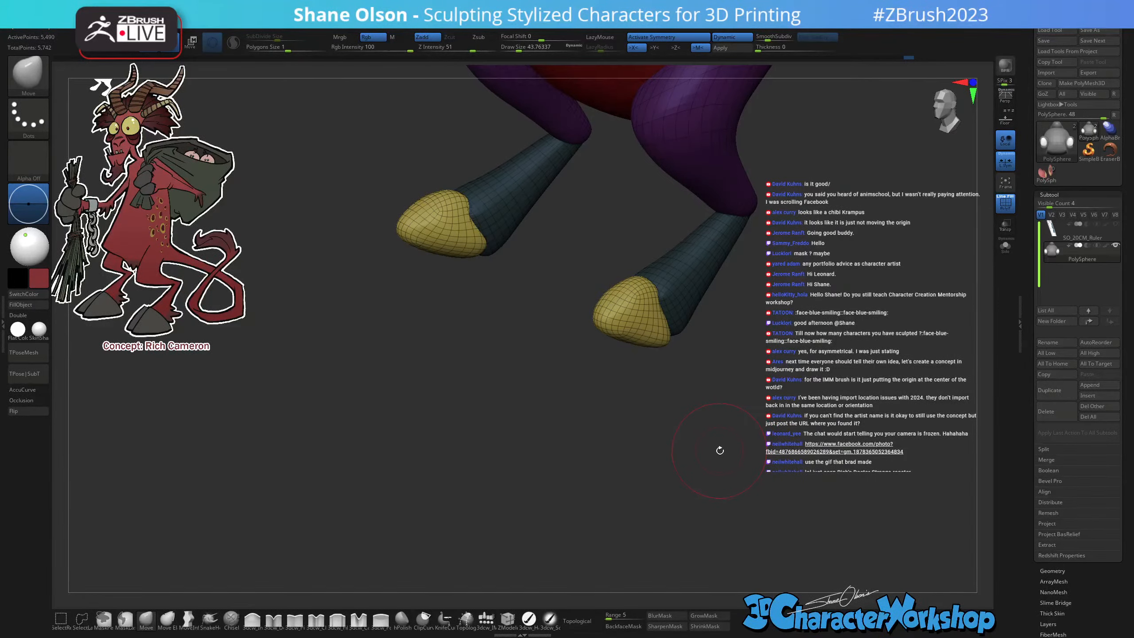
{"action": "right_click_drag", "start_coordinate": [720, 456], "coordinate": [674, 381]}
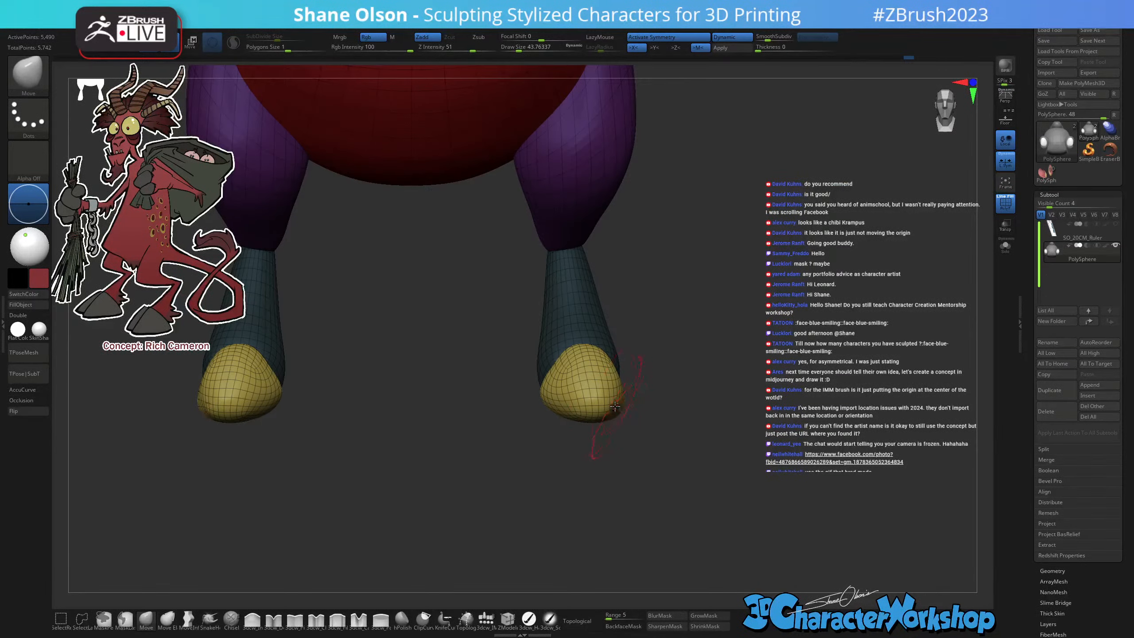
Narrow the tops of the hooves toward the ankles with a draw size of about 33.
{"action": "mouse_move", "coordinate": [615, 406]}
{"action": "right_mouse_down"}
{"action": "mouse_move", "coordinate": [621, 418]}
{"action": "mouse_move", "coordinate": [613, 388]}
{"action": "mouse_move", "coordinate": [609, 426]}
{"action": "right_mouse_up"}
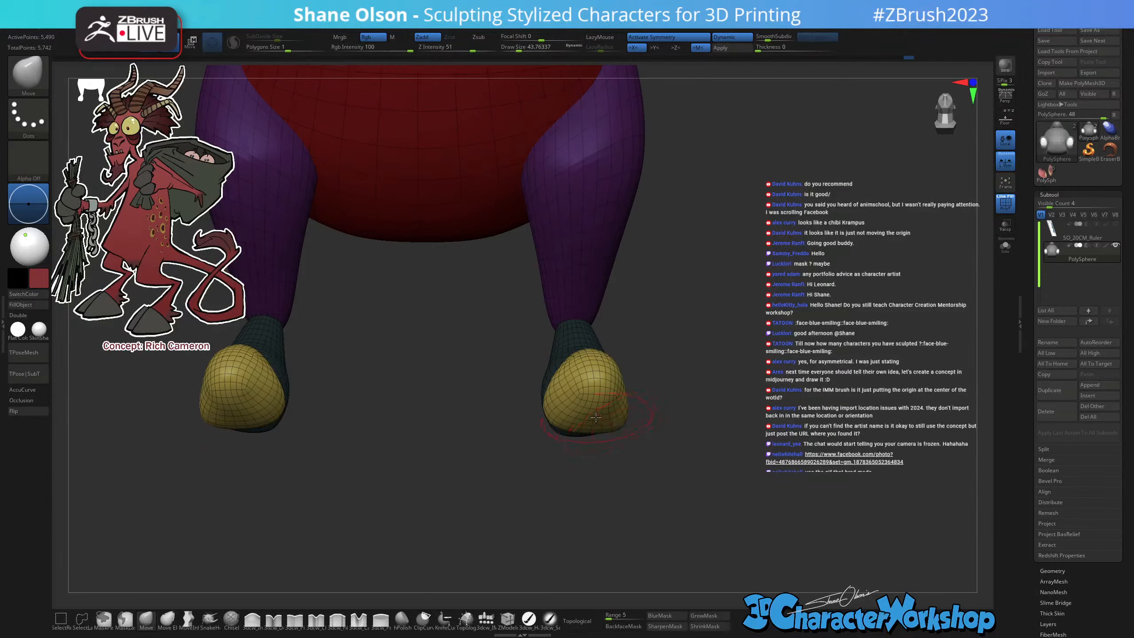
{"action": "mouse_move", "coordinate": [590, 377]}
{"action": "right_mouse_down"}
{"action": "mouse_move", "coordinate": [557, 377]}
{"action": "mouse_move", "coordinate": [569, 413]}
{"action": "mouse_move", "coordinate": [638, 371]}
{"action": "mouse_move", "coordinate": [626, 299]}
{"action": "mouse_move", "coordinate": [641, 293]}
{"action": "right_mouse_up"}
{"action": "key", "text": "s"}
{"action": "mouse_move", "coordinate": [605, 312]}
{"action": "left_mouse_down"}
{"action": "mouse_move", "coordinate": [572, 311]}
{"action": "mouse_move", "coordinate": [608, 310]}
{"action": "left_mouse_up"}
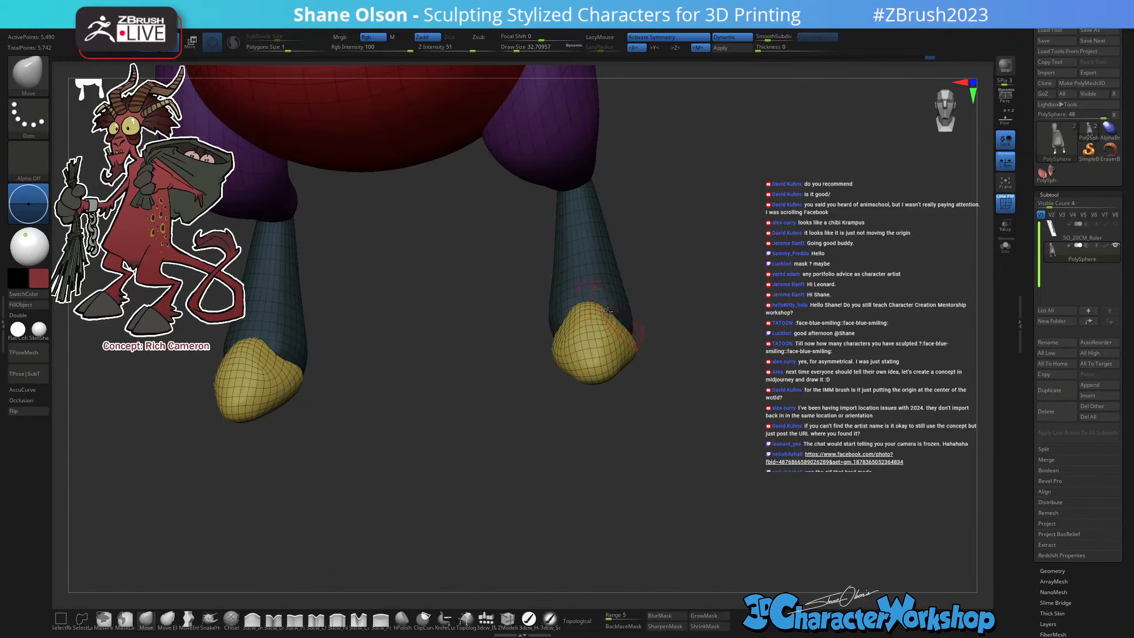
{"action": "mouse_move", "coordinate": [560, 328]}
{"action": "right_mouse_down"}
{"action": "mouse_move", "coordinate": [658, 363]}
{"action": "mouse_move", "coordinate": [634, 424]}
{"action": "mouse_move", "coordinate": [687, 404]}
{"action": "mouse_move", "coordinate": [659, 357]}
{"action": "mouse_move", "coordinate": [732, 433]}
{"action": "right_mouse_up"}
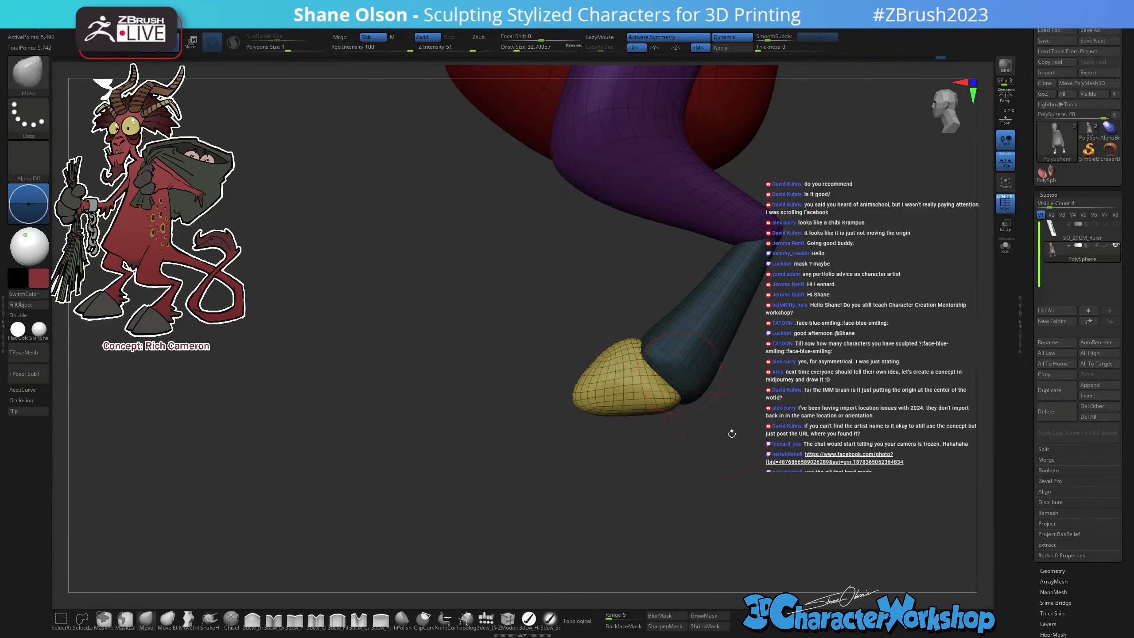
Isolate the hooves and even out their sides and backs at a draw size of about 35.
{"action": "left_click", "coordinate": [639, 377], "text": "ctrl+shift"}
{"action": "key", "text": "s"}
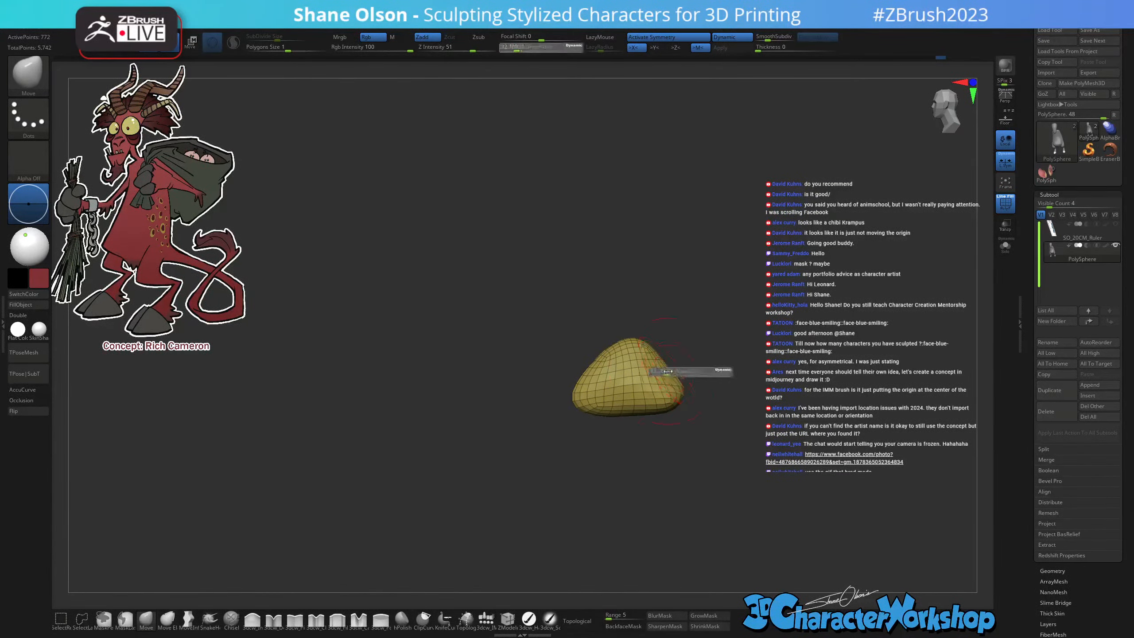
{"action": "right_click_drag", "start_coordinate": [670, 377], "coordinate": [704, 406]}
{"action": "key", "text": "s"}
{"action": "mouse_move", "coordinate": [663, 370]}
{"action": "left_mouse_down"}
{"action": "mouse_move", "coordinate": [653, 354]}
{"action": "mouse_move", "coordinate": [665, 379]}
{"action": "left_mouse_up"}
{"action": "right_click_drag", "start_coordinate": [724, 386], "coordinate": [675, 394]}
{"action": "right_click_drag", "start_coordinate": [509, 458], "coordinate": [660, 402], "text": "alt"}
{"action": "mouse_move", "coordinate": [581, 403]}
{"action": "right_mouse_down"}
{"action": "mouse_move", "coordinate": [602, 399]}
{"action": "mouse_move", "coordinate": [616, 337]}
{"action": "right_mouse_up"}
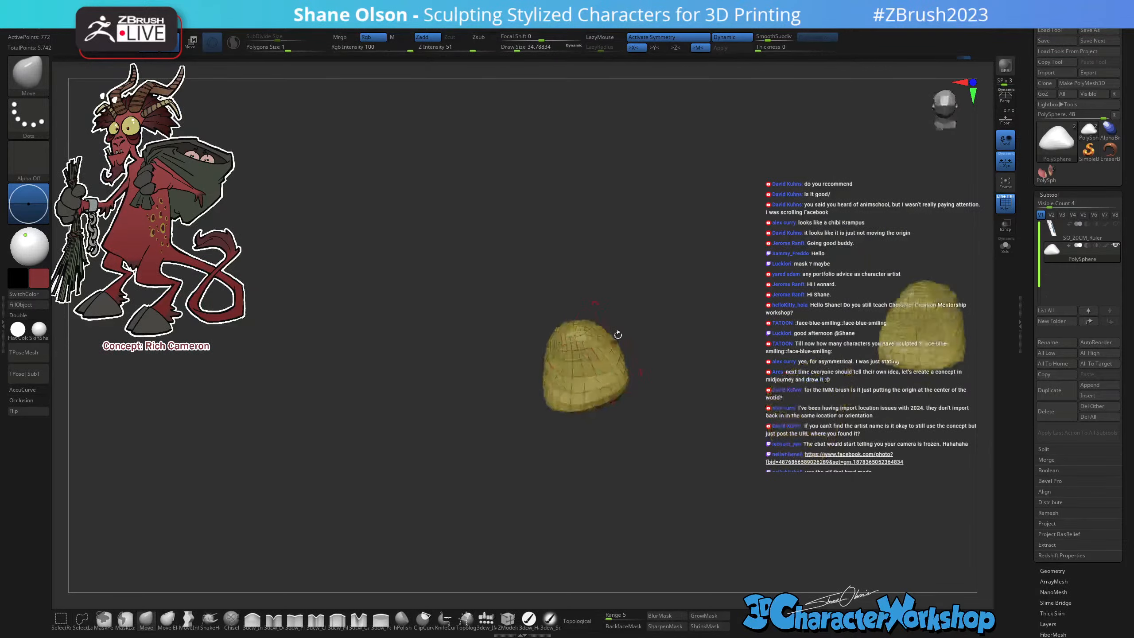
{"action": "left_click_drag", "start_coordinate": [599, 371], "coordinate": [622, 379], "text": "shift"}
{"action": "right_click_drag", "start_coordinate": [661, 383], "coordinate": [642, 381]}
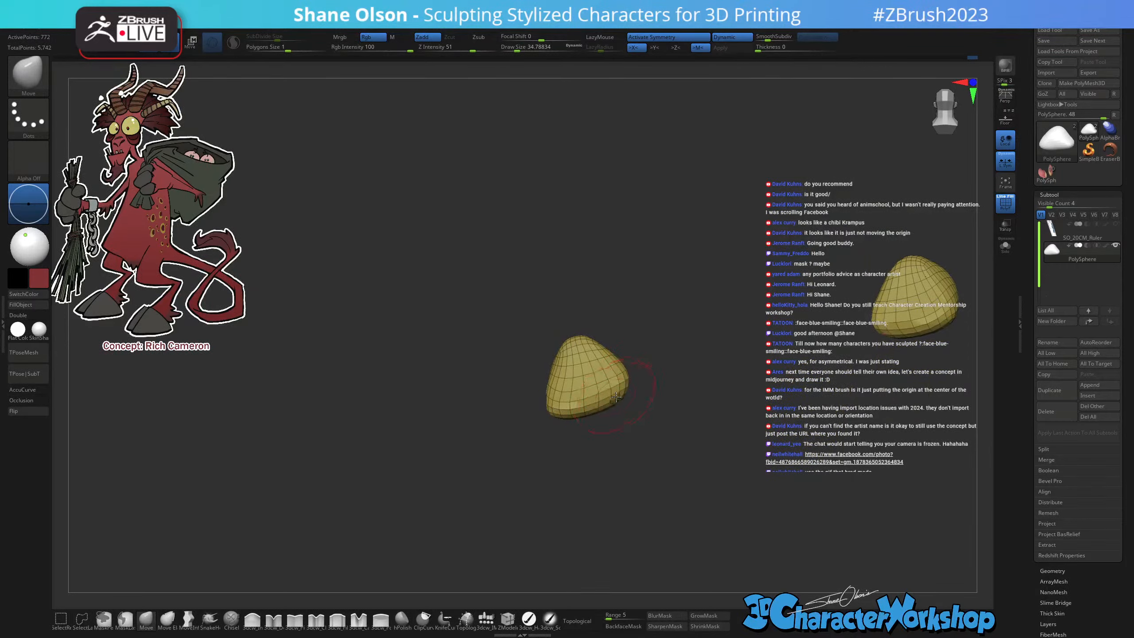
Refine the isolated hooves into flat-bottomed cones with Move and Smooth strokes at a draw size of about 25, and unhide the body.
{"action": "mouse_move", "coordinate": [616, 396]}
{"action": "left_mouse_down"}
{"action": "mouse_move", "coordinate": [571, 409]}
{"action": "mouse_move", "coordinate": [614, 389]}
{"action": "left_mouse_up"}
{"action": "mouse_move", "coordinate": [614, 389]}
{"action": "right_mouse_down"}
{"action": "mouse_move", "coordinate": [640, 358]}
{"action": "mouse_move", "coordinate": [662, 378]}
{"action": "right_mouse_up"}
{"action": "key", "text": "s"}
{"action": "left_click_drag", "start_coordinate": [655, 420], "coordinate": [653, 420]}
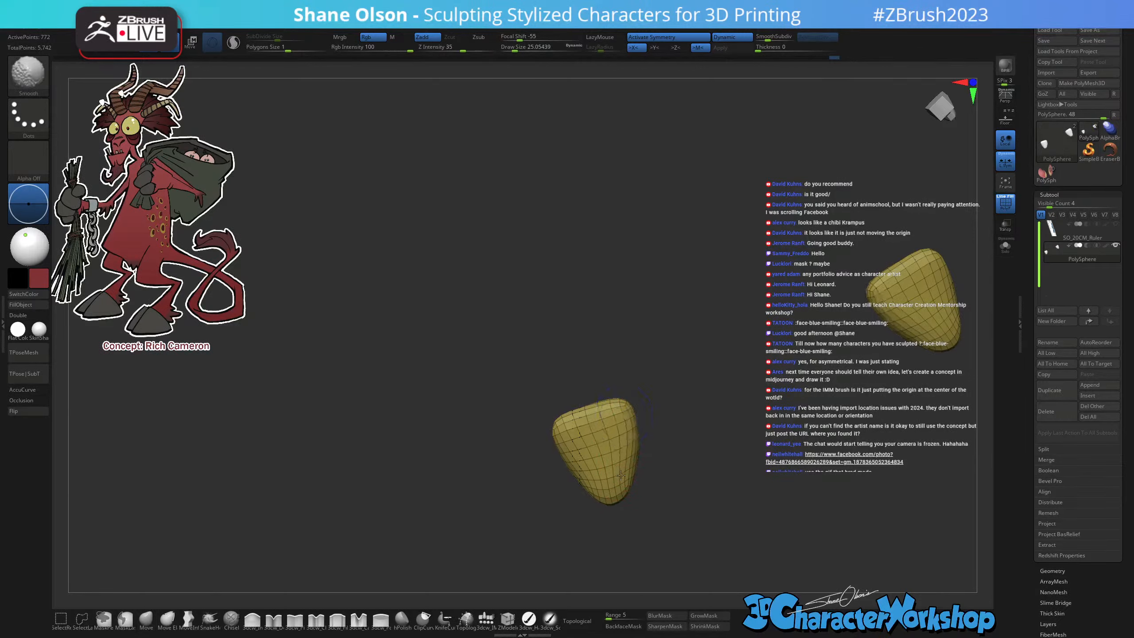
{"action": "right_click_drag", "start_coordinate": [643, 387], "coordinate": [638, 405]}
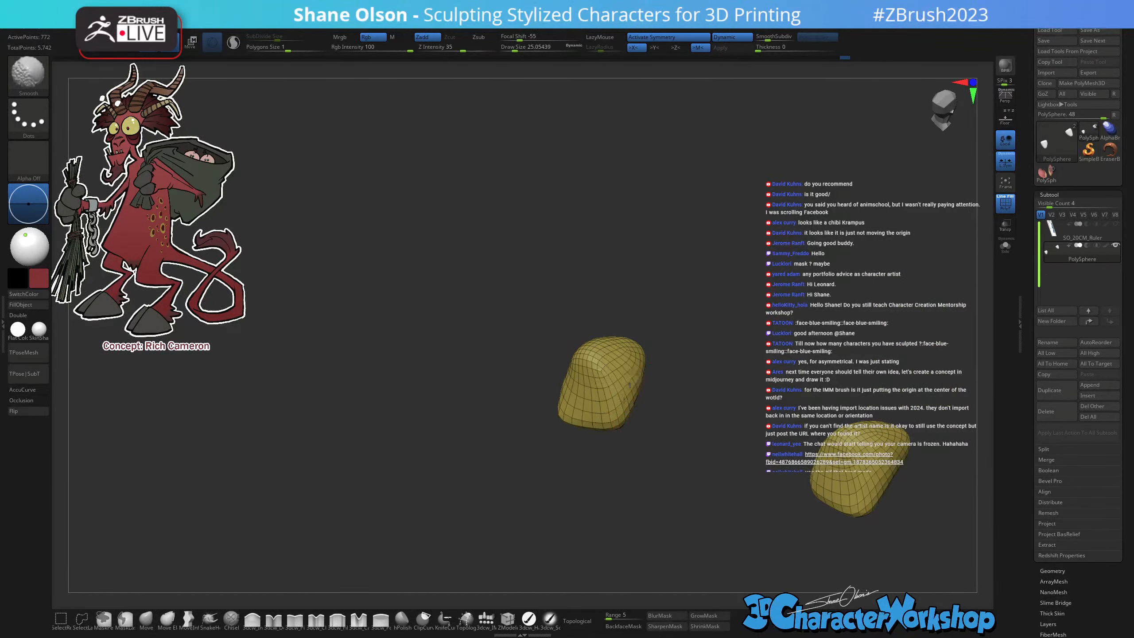
{"action": "mouse_move", "coordinate": [643, 363]}
{"action": "right_mouse_down"}
{"action": "mouse_move", "coordinate": [661, 392]}
{"action": "mouse_move", "coordinate": [616, 392]}
{"action": "mouse_move", "coordinate": [656, 481]}
{"action": "right_mouse_up"}
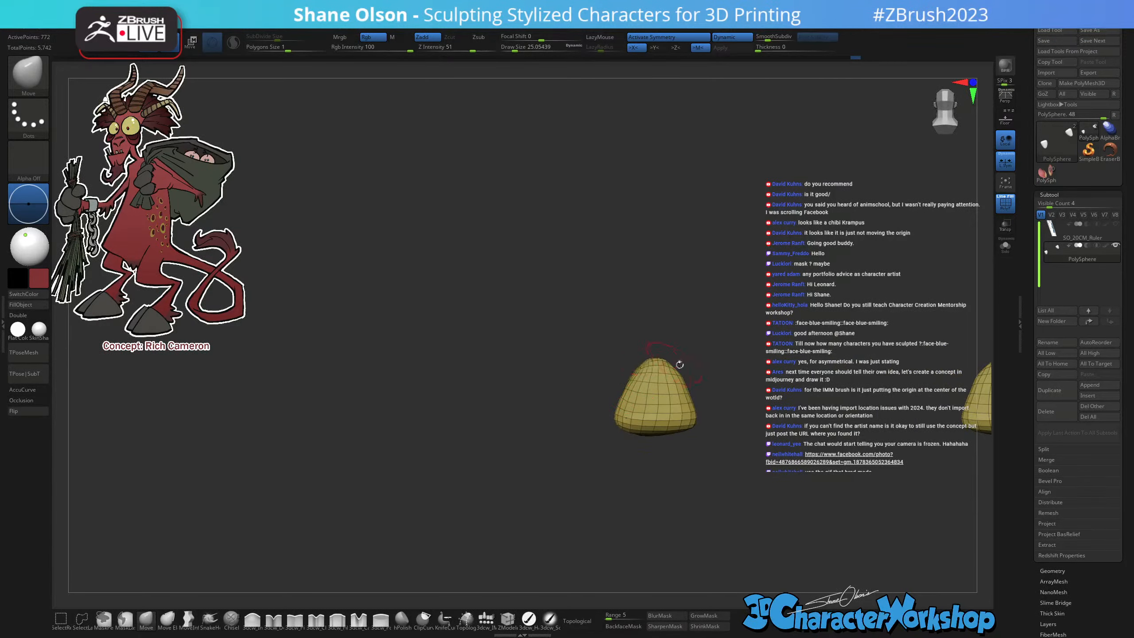
{"action": "mouse_move", "coordinate": [693, 409]}
{"action": "right_mouse_down"}
{"action": "mouse_move", "coordinate": [759, 431]}
{"action": "mouse_move", "coordinate": [729, 455]}
{"action": "mouse_move", "coordinate": [722, 514]}
{"action": "mouse_move", "coordinate": [715, 459]}
{"action": "mouse_move", "coordinate": [643, 411]}
{"action": "right_mouse_up"}
{"action": "key", "text": "s"}
{"action": "left_click_drag", "start_coordinate": [643, 412], "coordinate": [642, 414]}
{"action": "mouse_move", "coordinate": [637, 408]}
{"action": "right_mouse_down"}
{"action": "mouse_move", "coordinate": [701, 400]}
{"action": "mouse_move", "coordinate": [728, 453]}
{"action": "mouse_move", "coordinate": [710, 476]}
{"action": "mouse_move", "coordinate": [738, 501]}
{"action": "mouse_move", "coordinate": [701, 509]}
{"action": "mouse_move", "coordinate": [757, 507]}
{"action": "mouse_move", "coordinate": [729, 493]}
{"action": "right_mouse_up"}
{"action": "left_click", "coordinate": [706, 503], "text": "ctrl+shift"}
Adjust the sole outlines from below with draw sizes of about 37 and 31, pulling in the toes and inner edges.
{"action": "mouse_move", "coordinate": [689, 442]}
{"action": "right_mouse_down"}
{"action": "mouse_move", "coordinate": [688, 454]}
{"action": "mouse_move", "coordinate": [689, 312]}
{"action": "right_mouse_up"}
{"action": "mouse_move", "coordinate": [641, 427]}
{"action": "left_mouse_down"}
{"action": "mouse_move", "coordinate": [645, 414]}
{"action": "mouse_move", "coordinate": [584, 416]}
{"action": "mouse_move", "coordinate": [580, 435]}
{"action": "left_mouse_up"}
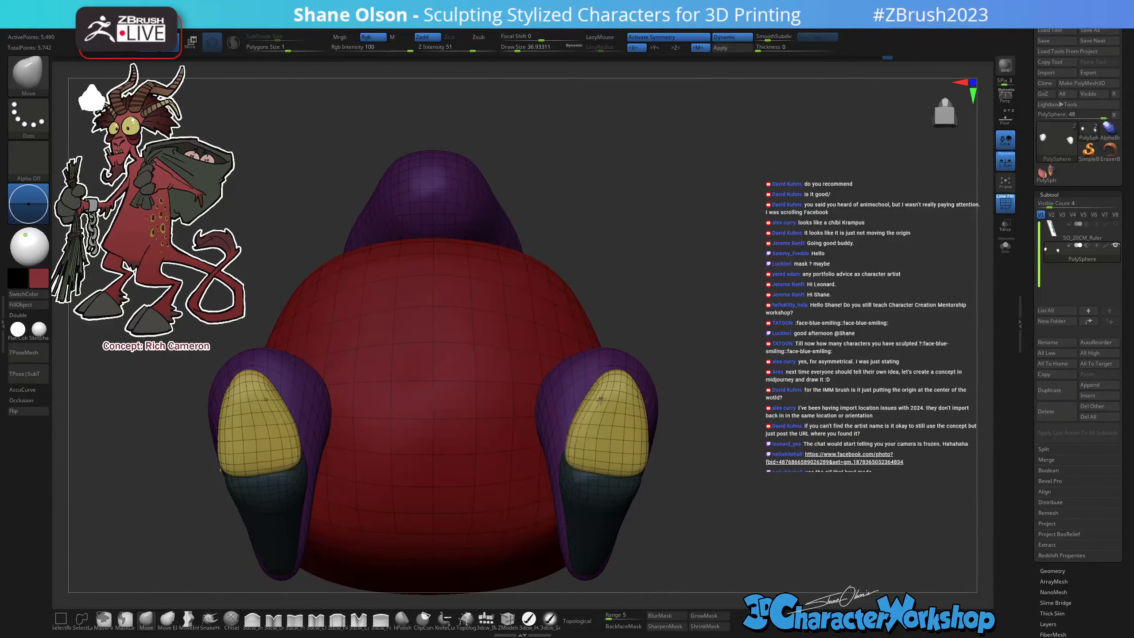
{"action": "right_click_drag", "start_coordinate": [694, 397], "coordinate": [711, 379]}
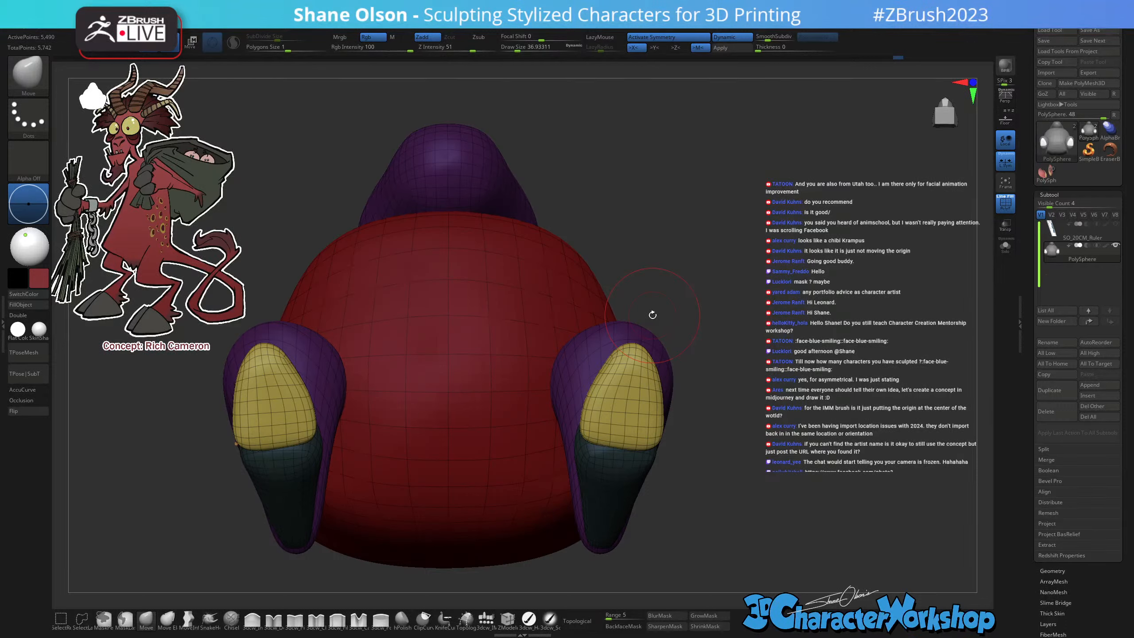
{"action": "mouse_move", "coordinate": [621, 350]}
{"action": "left_mouse_down"}
{"action": "mouse_move", "coordinate": [647, 363]}
{"action": "mouse_move", "coordinate": [638, 385]}
{"action": "mouse_move", "coordinate": [634, 361]}
{"action": "left_mouse_up"}
{"action": "key", "text": "s"}
{"action": "mouse_move", "coordinate": [633, 382]}
{"action": "right_mouse_down"}
{"action": "mouse_move", "coordinate": [724, 384]}
{"action": "mouse_move", "coordinate": [634, 385]}
{"action": "right_mouse_up"}
{"action": "left_click_drag", "start_coordinate": [593, 397], "coordinate": [597, 394]}
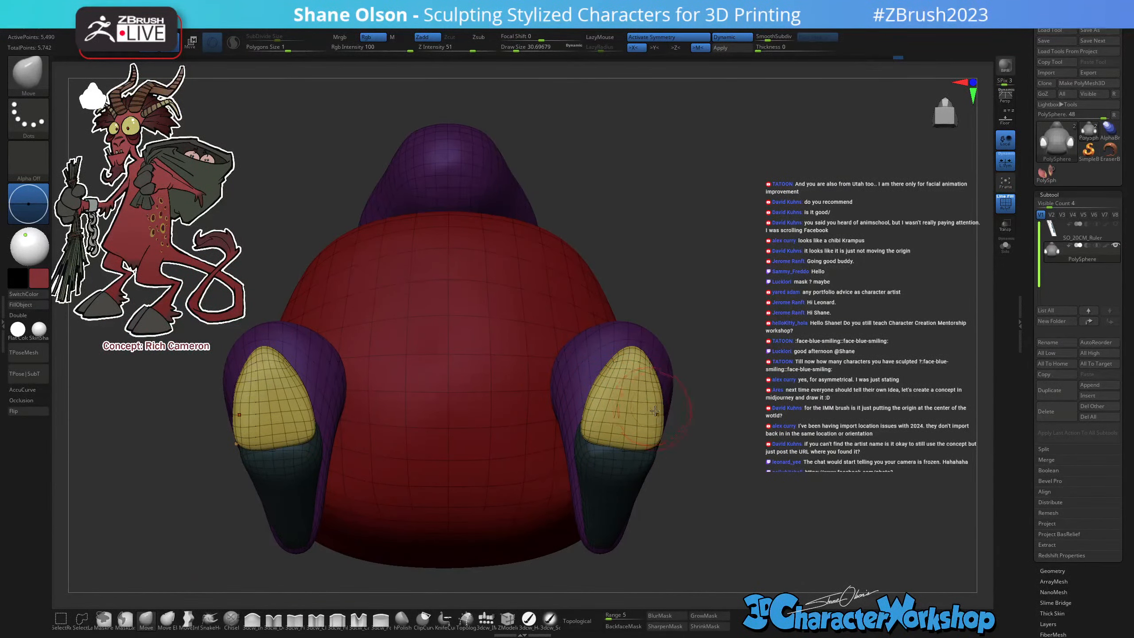
Smooth the hooves' sides from below and pull their front outline into shape at a draw size of about 54.
{"action": "right_click_drag", "start_coordinate": [649, 390], "coordinate": [649, 394], "text": "ctrl"}
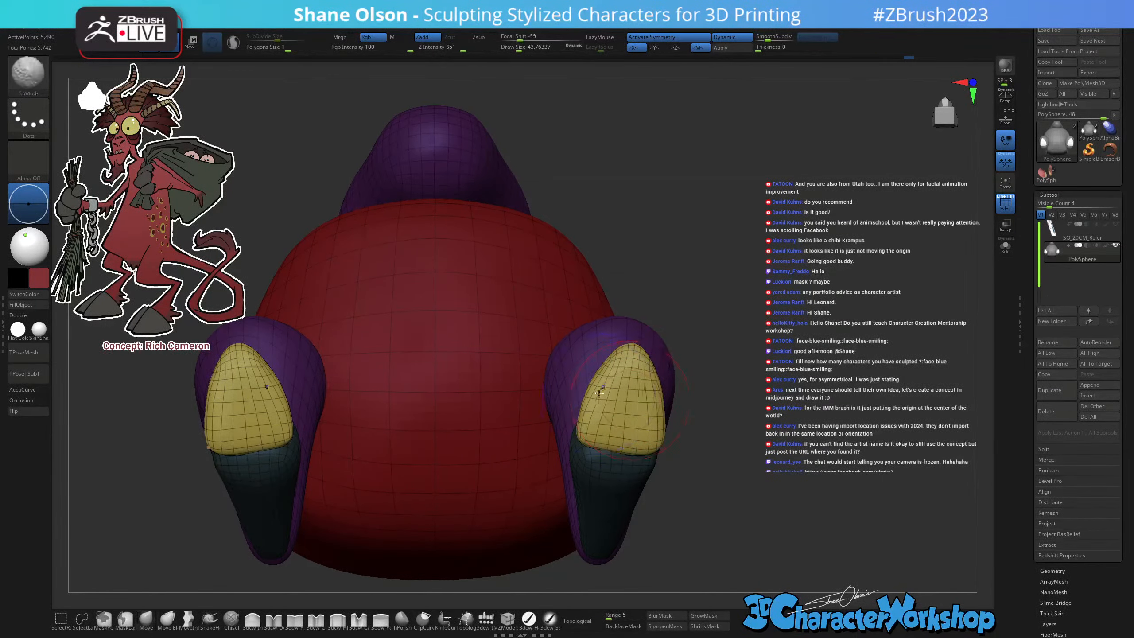
{"action": "mouse_move", "coordinate": [613, 378]}
{"action": "left_mouse_down", "text": "shift"}
{"action": "mouse_move", "coordinate": [596, 428]}
{"action": "mouse_move", "coordinate": [582, 423]}
{"action": "left_mouse_up", "text": "shift"}
{"action": "key", "text": "s"}
{"action": "left_click_drag", "start_coordinate": [648, 440], "coordinate": [651, 437]}
{"action": "left_click_drag", "start_coordinate": [651, 436], "coordinate": [640, 514], "text": "shift"}
{"action": "mouse_move", "coordinate": [693, 403]}
{"action": "left_mouse_down"}
{"action": "mouse_move", "coordinate": [638, 359]}
{"action": "mouse_move", "coordinate": [593, 354]}
{"action": "left_mouse_up"}
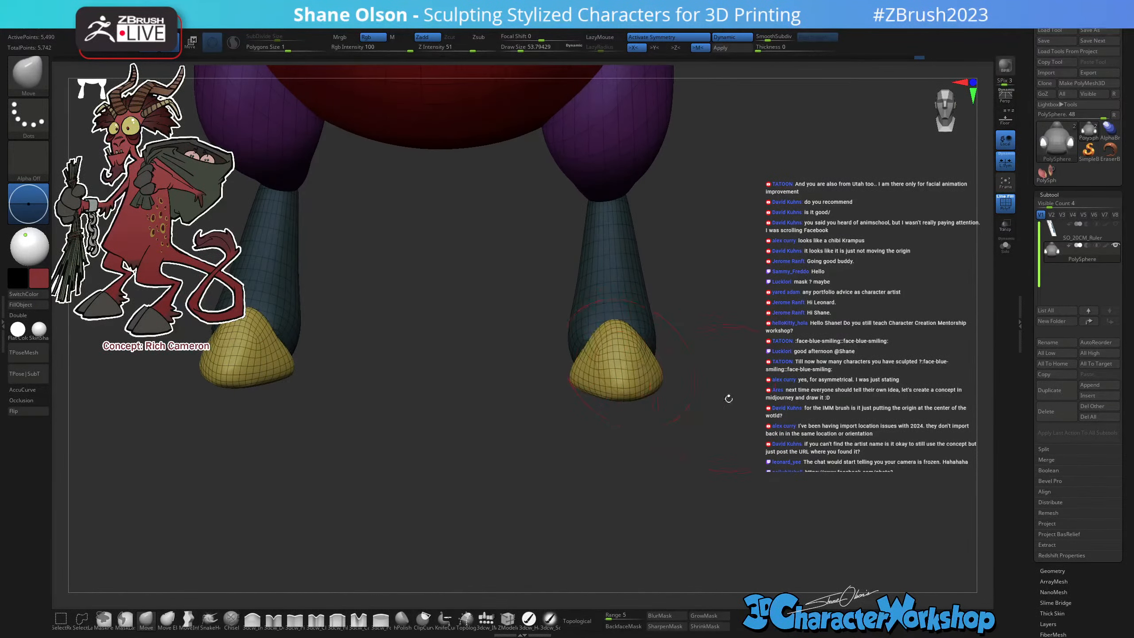
Mask the hooves, reshape the lower legs in the side view with a Move draw size of about 104, and clear the mask.
{"action": "mouse_move", "coordinate": [728, 398]}
{"action": "left_mouse_down"}
{"action": "mouse_move", "coordinate": [714, 324]}
{"action": "mouse_move", "coordinate": [599, 320]}
{"action": "mouse_move", "coordinate": [553, 377]}
{"action": "mouse_move", "coordinate": [640, 372]}
{"action": "mouse_move", "coordinate": [661, 426]}
{"action": "mouse_move", "coordinate": [641, 420]}
{"action": "mouse_move", "coordinate": [643, 402]}
{"action": "mouse_move", "coordinate": [596, 393]}
{"action": "left_mouse_up"}
{"action": "key", "text": "]"}
{"action": "key", "text": "]"}
{"action": "key", "text": "]"}
{"action": "key", "text": "]"}
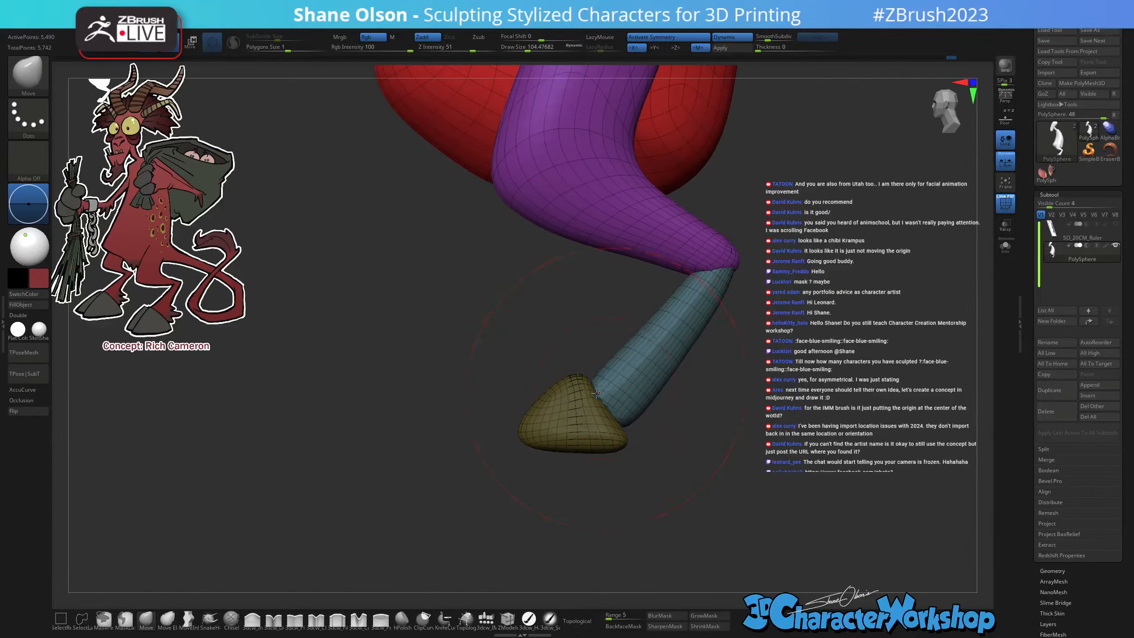
{"action": "mouse_move", "coordinate": [653, 428]}
{"action": "left_mouse_down"}
{"action": "mouse_move", "coordinate": [721, 426]}
{"action": "mouse_move", "coordinate": [629, 438]}
{"action": "left_mouse_up"}
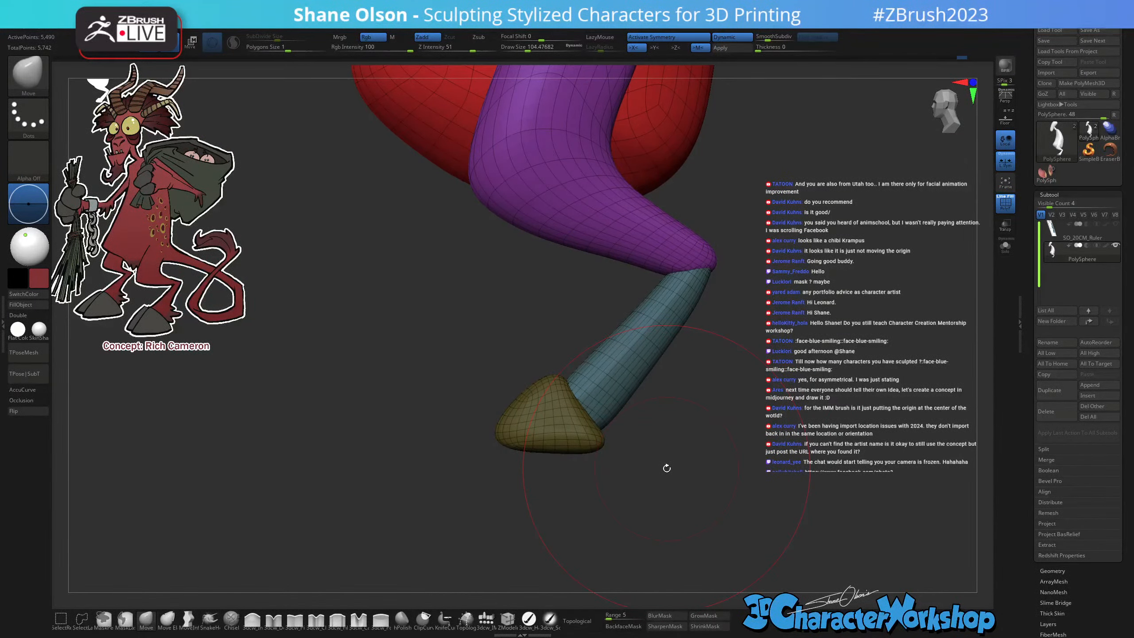
{"action": "left_click", "coordinate": [797, 393], "text": "ctrl"}
{"action": "left_click_drag", "start_coordinate": [797, 392], "coordinate": [731, 427], "text": "alt"}
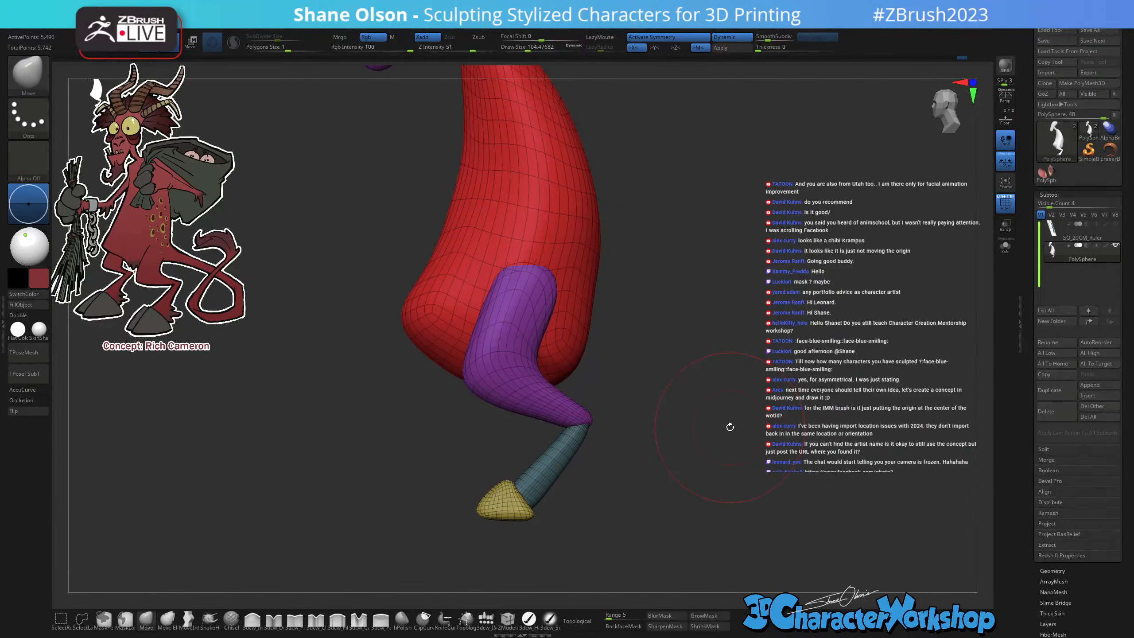
Isolate the hooves with a mask, rotate and enlarge them so their soles sit flat ahead of the lower legs, and clear the mask.
{"action": "key", "text": "w"}
{"action": "left_click", "coordinate": [514, 490], "text": "ctrl"}
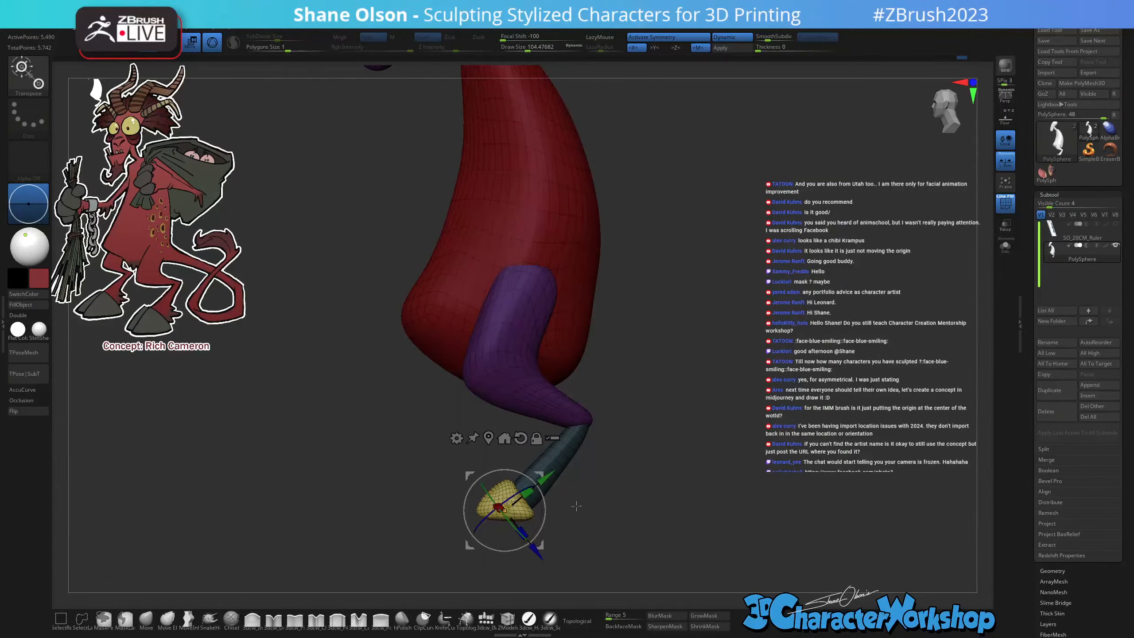
{"action": "left_click_drag", "start_coordinate": [576, 492], "coordinate": [637, 387]}
{"action": "left_click_drag", "start_coordinate": [660, 522], "coordinate": [737, 424], "text": "alt"}
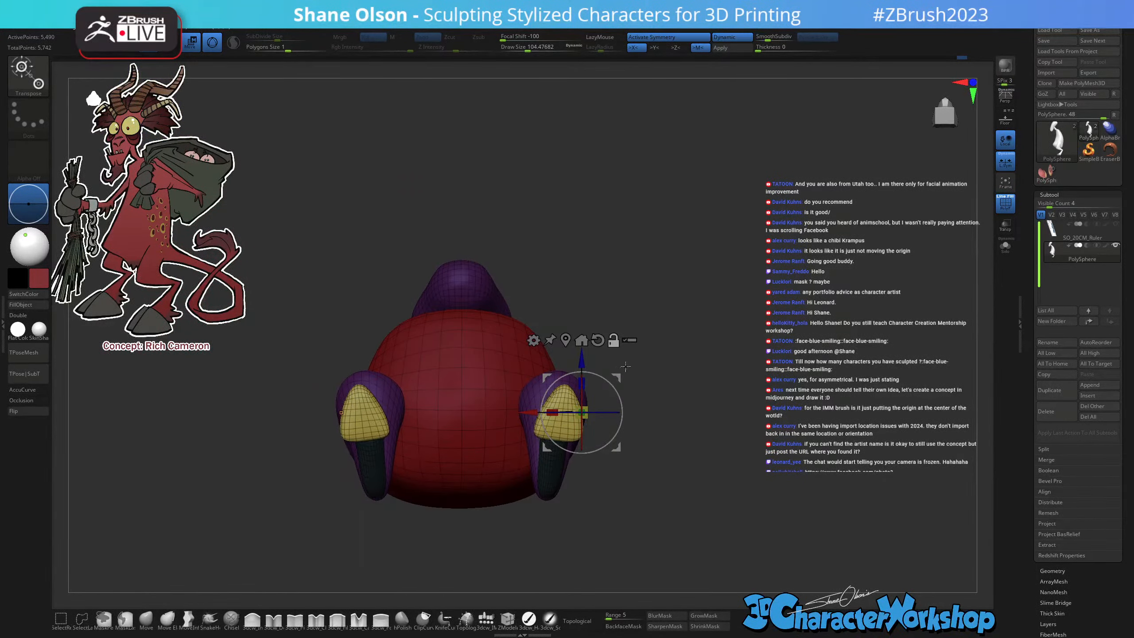
{"action": "left_click_drag", "start_coordinate": [616, 378], "coordinate": [746, 436], "text": "alt"}
{"action": "left_click_drag", "start_coordinate": [615, 416], "coordinate": [598, 392]}
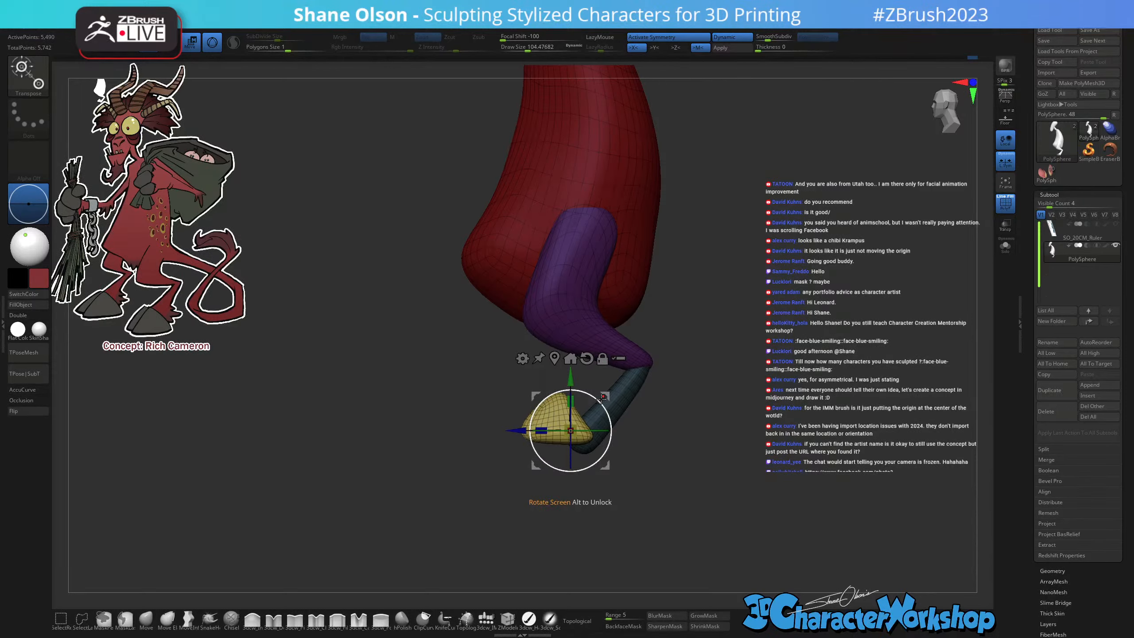
{"action": "left_click_drag", "start_coordinate": [712, 433], "coordinate": [690, 440], "text": "alt"}
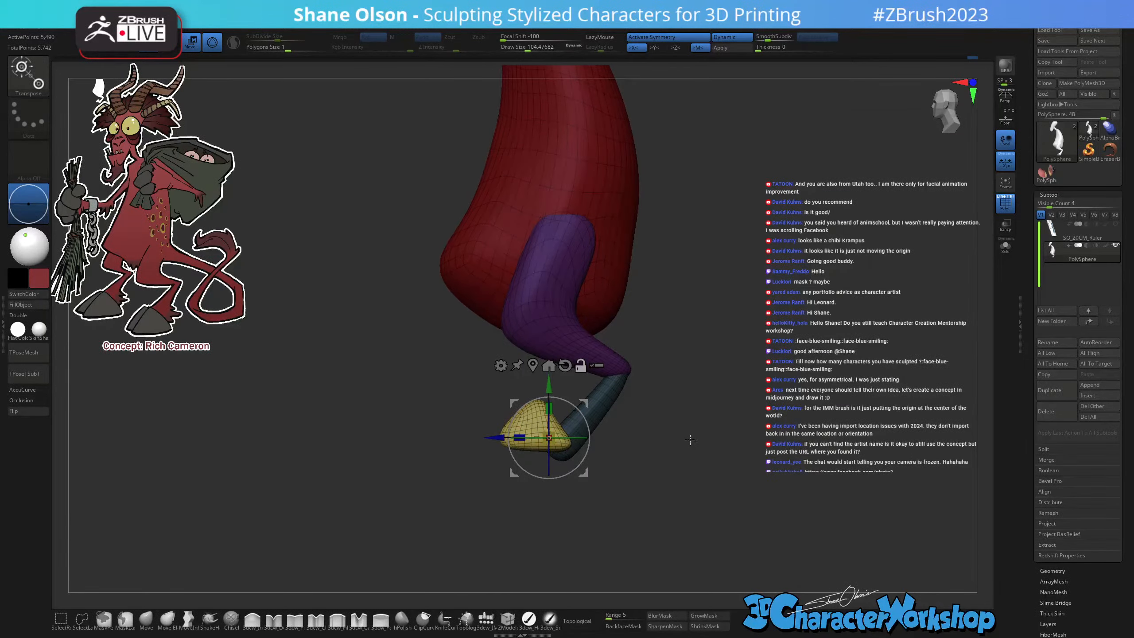
{"action": "left_click", "coordinate": [625, 429], "text": "ctrl"}
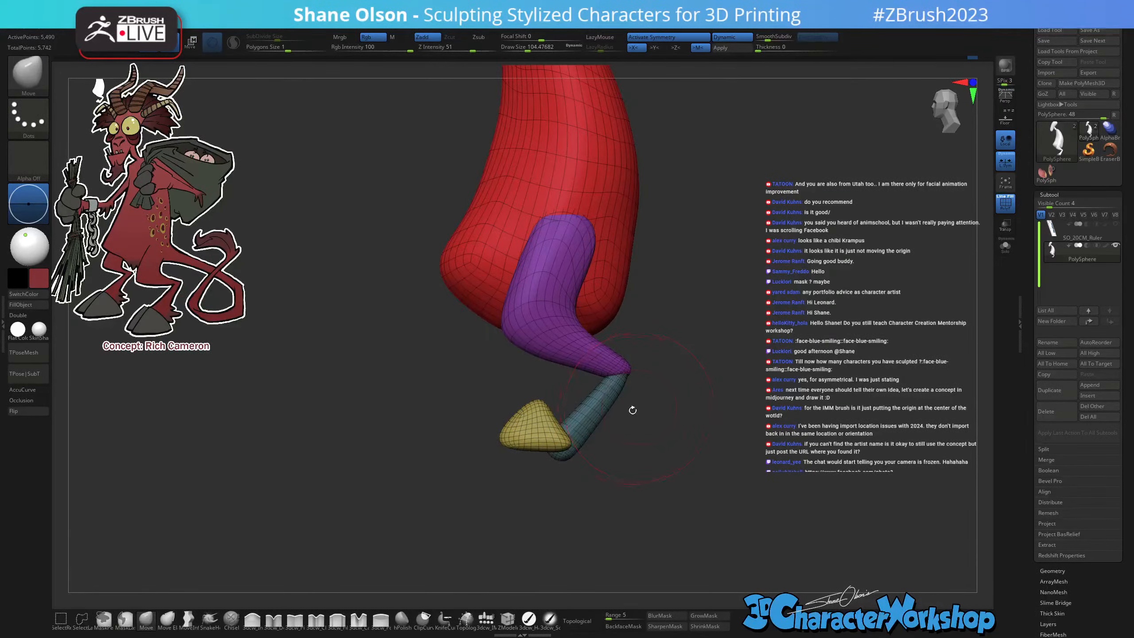
Mask everything except the lower legs and rotate them forward about the ankle so they run into the hooves.
{"action": "left_click", "coordinate": [615, 391], "text": "ctrl"}
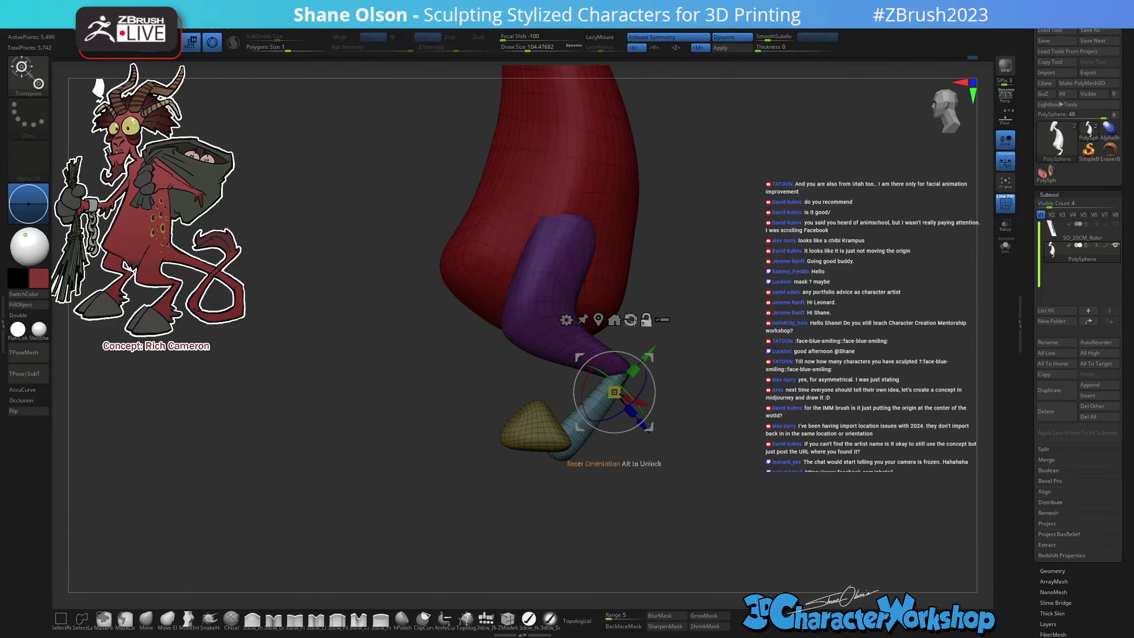
{"action": "left_click_drag", "start_coordinate": [650, 352], "coordinate": [657, 363]}
{"action": "left_click_drag", "start_coordinate": [657, 440], "coordinate": [658, 465]}
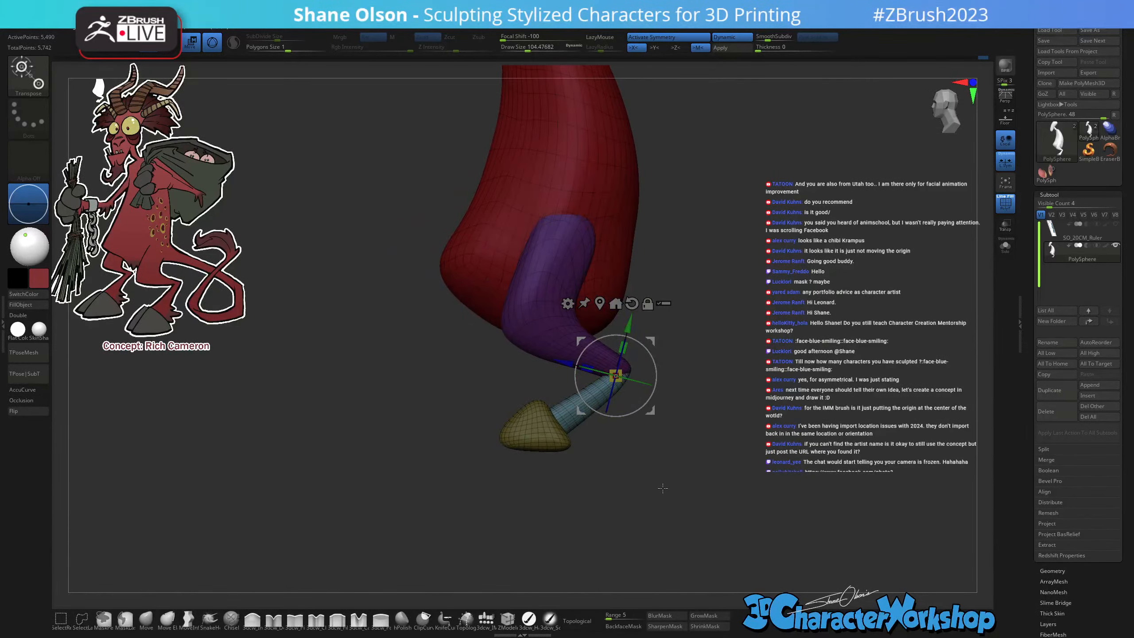
Thicken the lower legs with the Inflate brush at a draw size of about 83, and clear the mask.
{"action": "key", "text": "q"}
{"action": "left_click", "coordinate": [252, 619]}
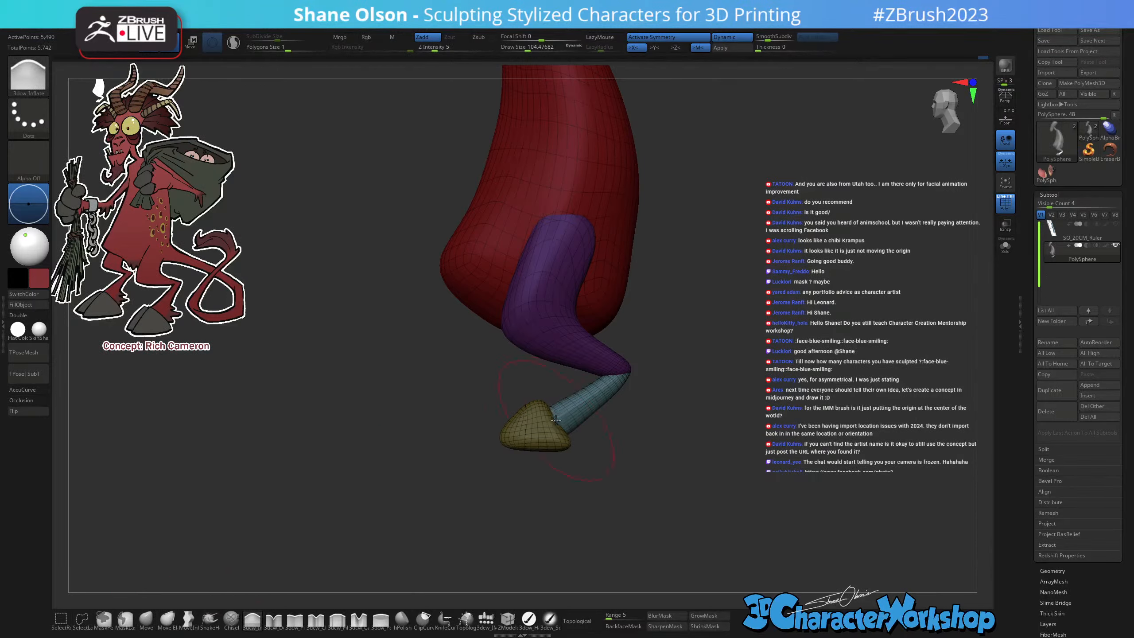
{"action": "key", "text": "s"}
{"action": "mouse_move", "coordinate": [574, 430]}
{"action": "left_mouse_down"}
{"action": "mouse_move", "coordinate": [648, 425]}
{"action": "mouse_move", "coordinate": [670, 401]}
{"action": "mouse_move", "coordinate": [666, 451]}
{"action": "mouse_move", "coordinate": [621, 461]}
{"action": "mouse_move", "coordinate": [658, 509]}
{"action": "mouse_move", "coordinate": [695, 481]}
{"action": "mouse_move", "coordinate": [612, 426]}
{"action": "left_mouse_up"}
{"action": "key", "text": "s"}
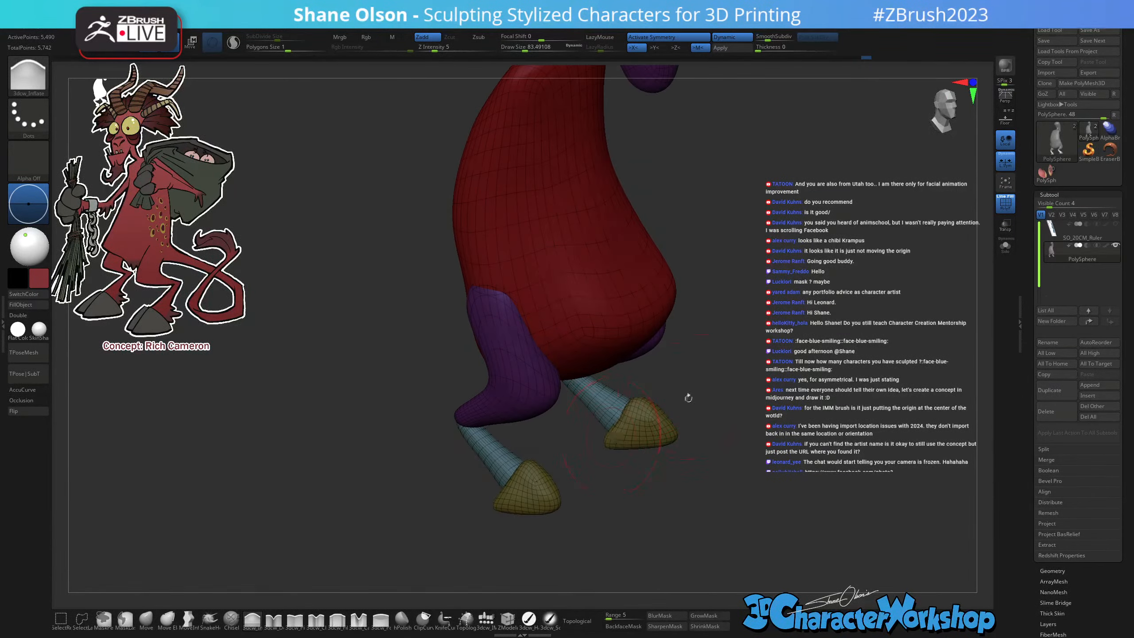
{"action": "left_click_drag", "start_coordinate": [688, 397], "coordinate": [730, 456]}
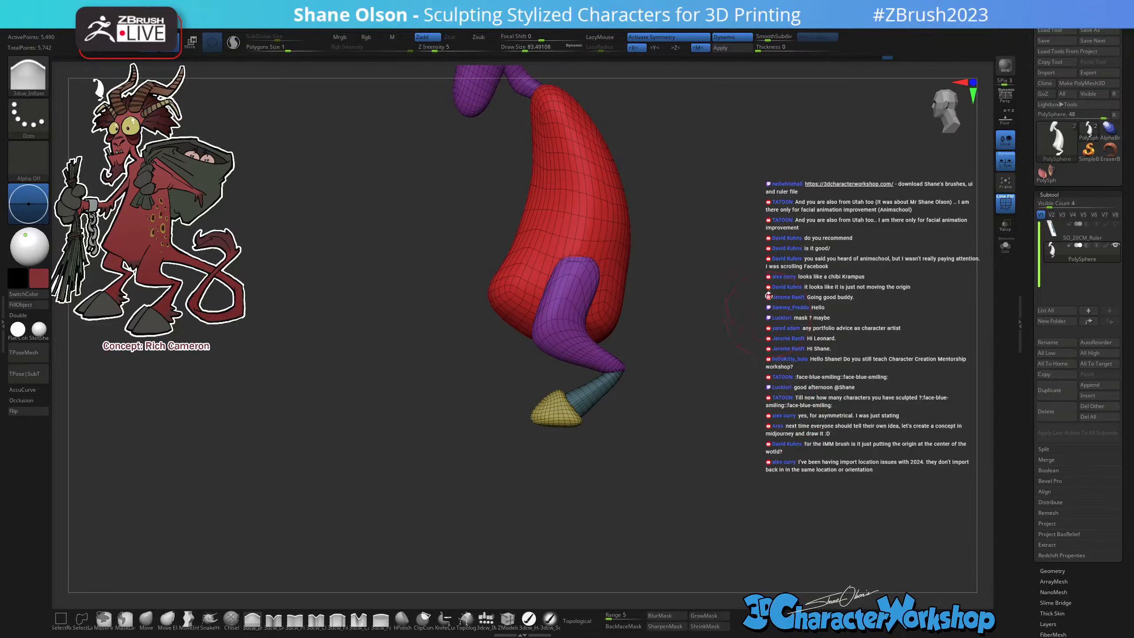
Adjust the hooves' shape from the front and from below with the Move brush at a draw size of about 59.
{"action": "left_click_drag", "start_coordinate": [769, 295], "coordinate": [742, 311]}
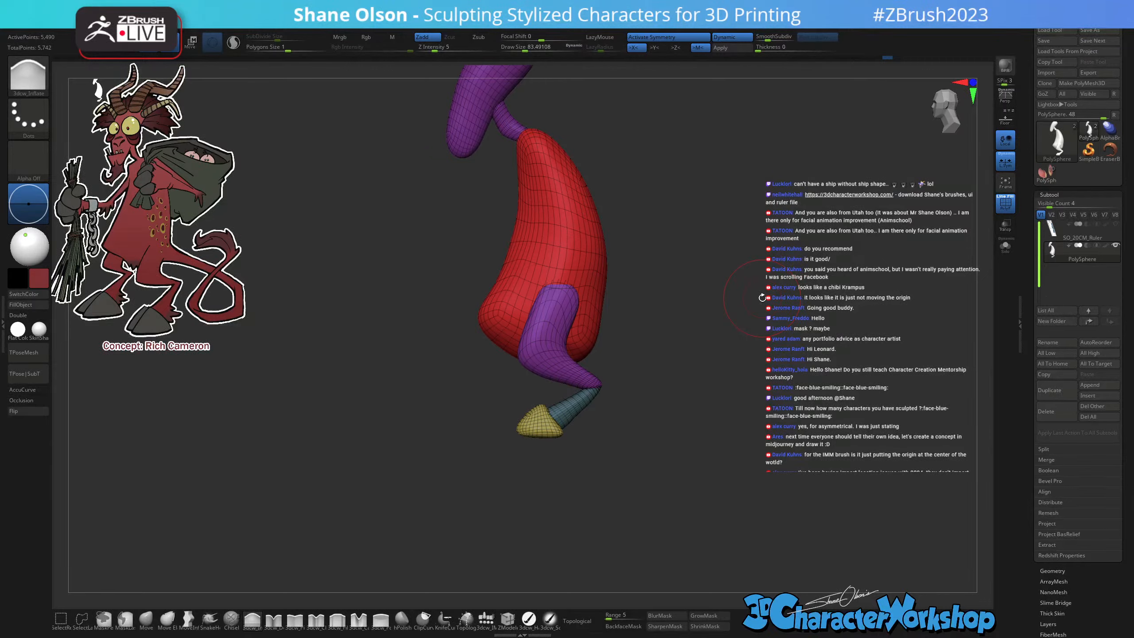
{"action": "left_click_drag", "start_coordinate": [658, 390], "coordinate": [651, 376]}
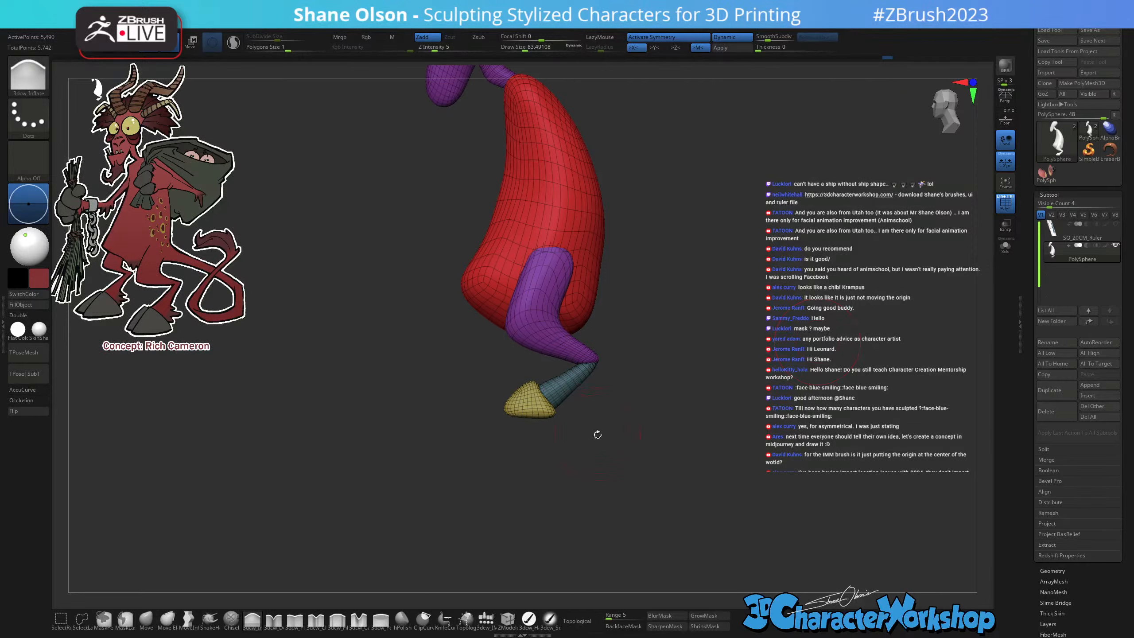
{"action": "mouse_move", "coordinate": [597, 434]}
{"action": "left_mouse_down"}
{"action": "mouse_move", "coordinate": [659, 436]}
{"action": "mouse_move", "coordinate": [641, 459]}
{"action": "mouse_move", "coordinate": [635, 425]}
{"action": "mouse_move", "coordinate": [600, 445]}
{"action": "left_mouse_up"}
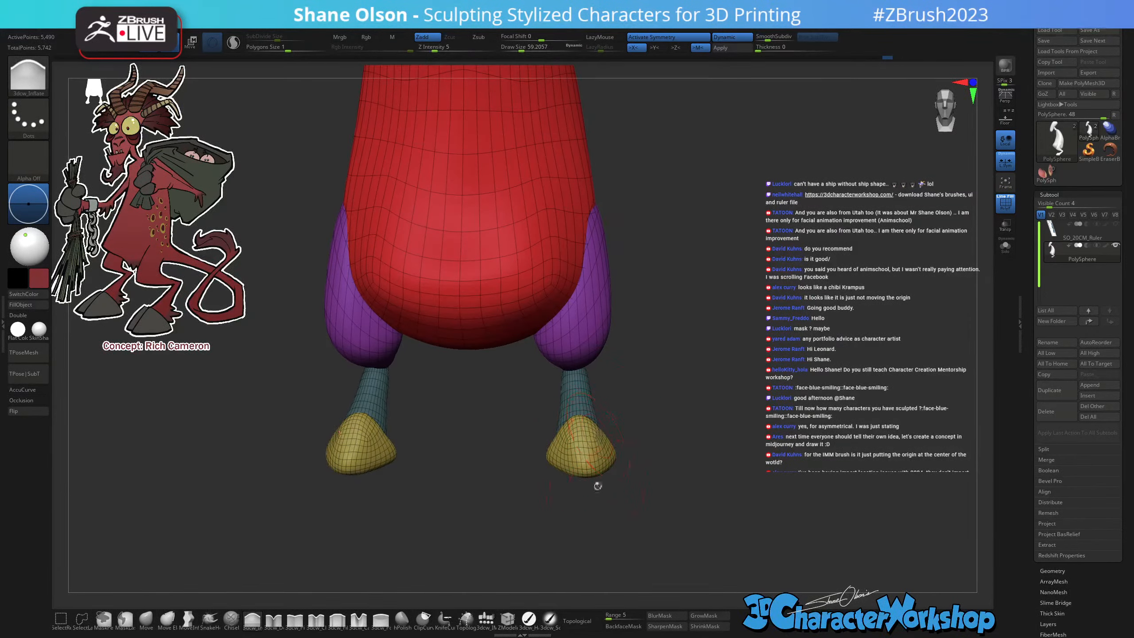
{"action": "left_click", "coordinate": [146, 619]}
{"action": "right_click_drag", "start_coordinate": [602, 449], "coordinate": [584, 451]}
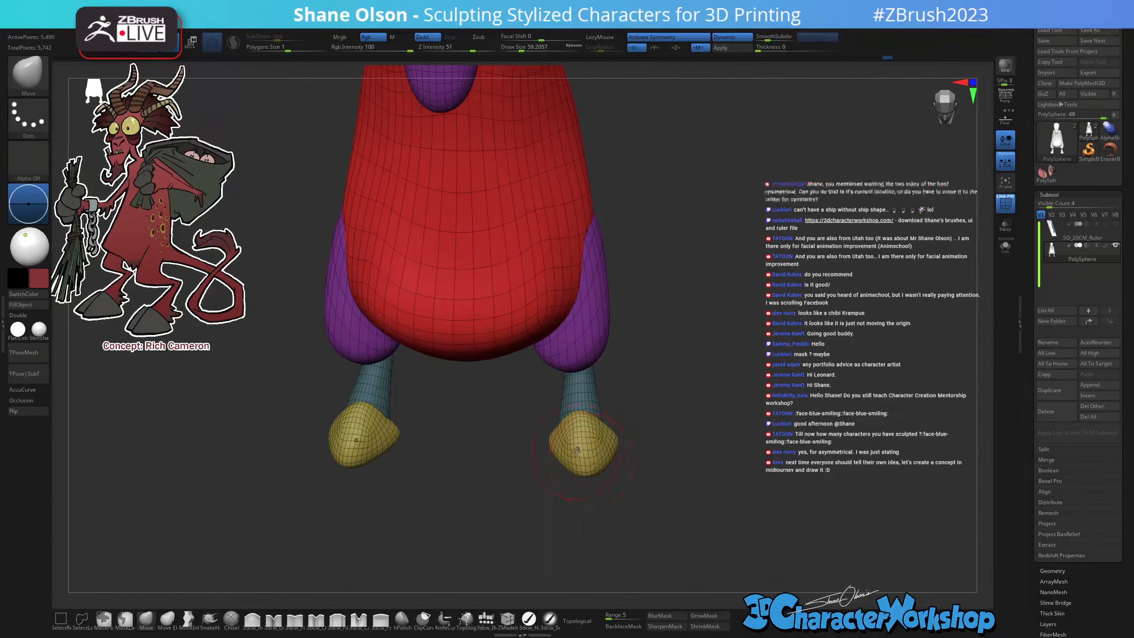
{"action": "left_click_drag", "start_coordinate": [579, 450], "coordinate": [580, 446]}
{"action": "mouse_move", "coordinate": [589, 455]}
{"action": "right_mouse_down"}
{"action": "mouse_move", "coordinate": [601, 425]}
{"action": "mouse_move", "coordinate": [597, 324]}
{"action": "right_mouse_up"}
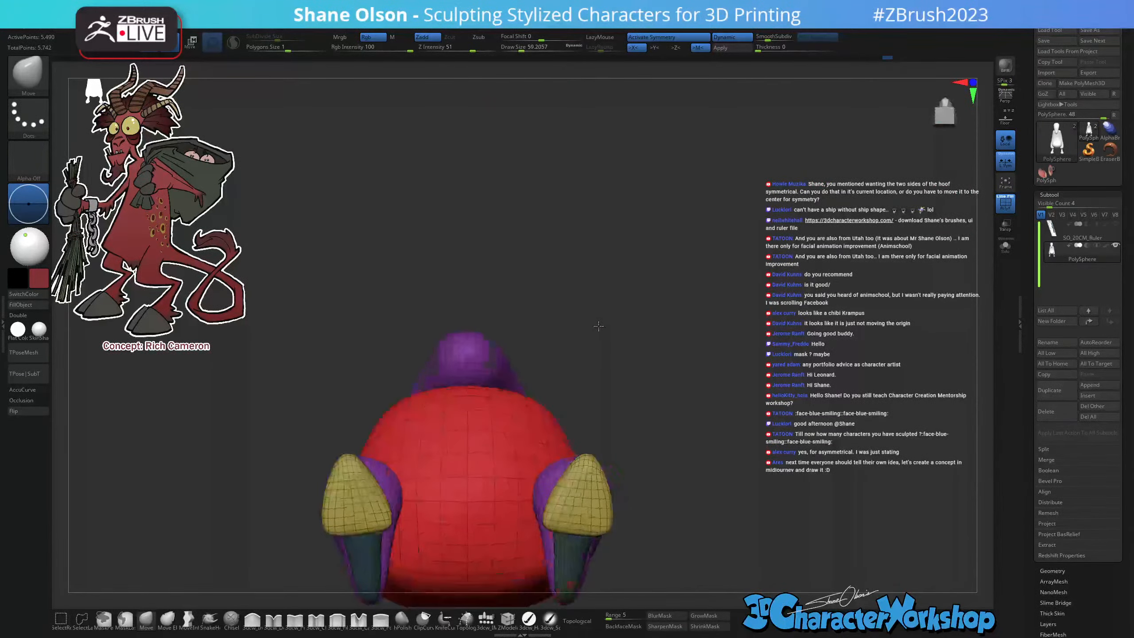
{"action": "mouse_move", "coordinate": [576, 480]}
{"action": "left_mouse_down"}
{"action": "mouse_move", "coordinate": [577, 461]}
{"action": "mouse_move", "coordinate": [594, 450]}
{"action": "left_mouse_up"}
{"action": "right_click_drag", "start_coordinate": [594, 448], "coordinate": [666, 379]}
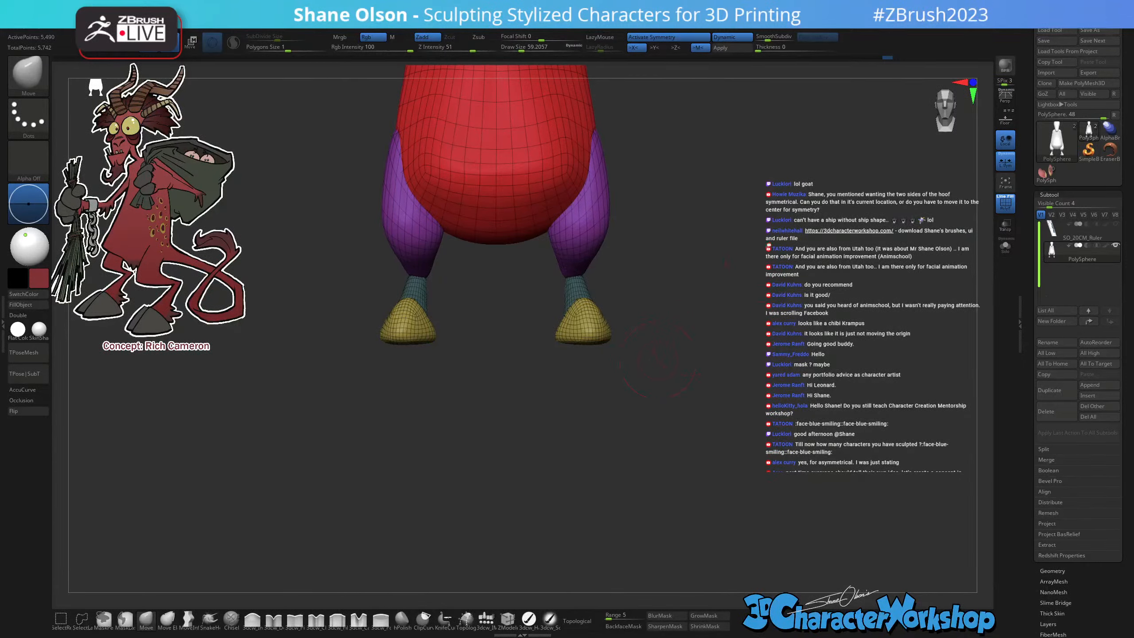
{"action": "right_click_drag", "start_coordinate": [752, 234], "coordinate": [620, 402]}
{"action": "mouse_move", "coordinate": [666, 354]}
{"action": "right_mouse_down"}
{"action": "mouse_move", "coordinate": [647, 375]}
{"action": "mouse_move", "coordinate": [608, 360]}
{"action": "right_mouse_up"}
{"action": "left_click_drag", "start_coordinate": [590, 360], "coordinate": [618, 369]}
{"action": "right_click_drag", "start_coordinate": [697, 365], "coordinate": [778, 335]}
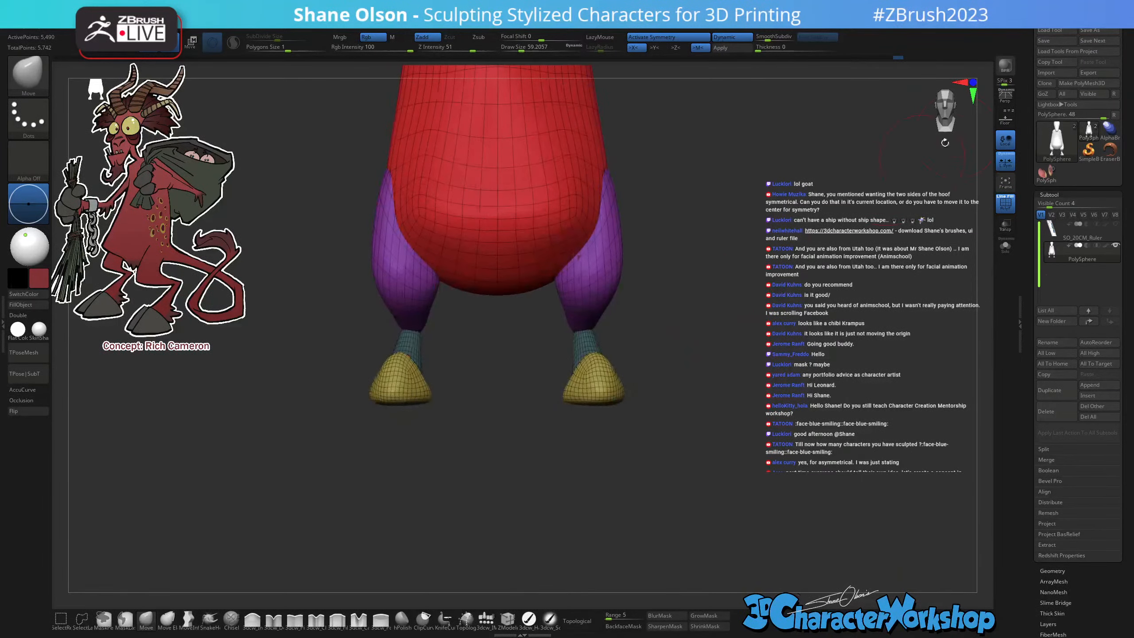
Switch the local symmetry mode, isolate the hooves and centre the transform gizmo on one hoof.
{"action": "left_click", "coordinate": [1006, 155]}
{"action": "key", "text": "w"}
{"action": "right_click_drag", "start_coordinate": [691, 406], "coordinate": [720, 362]}
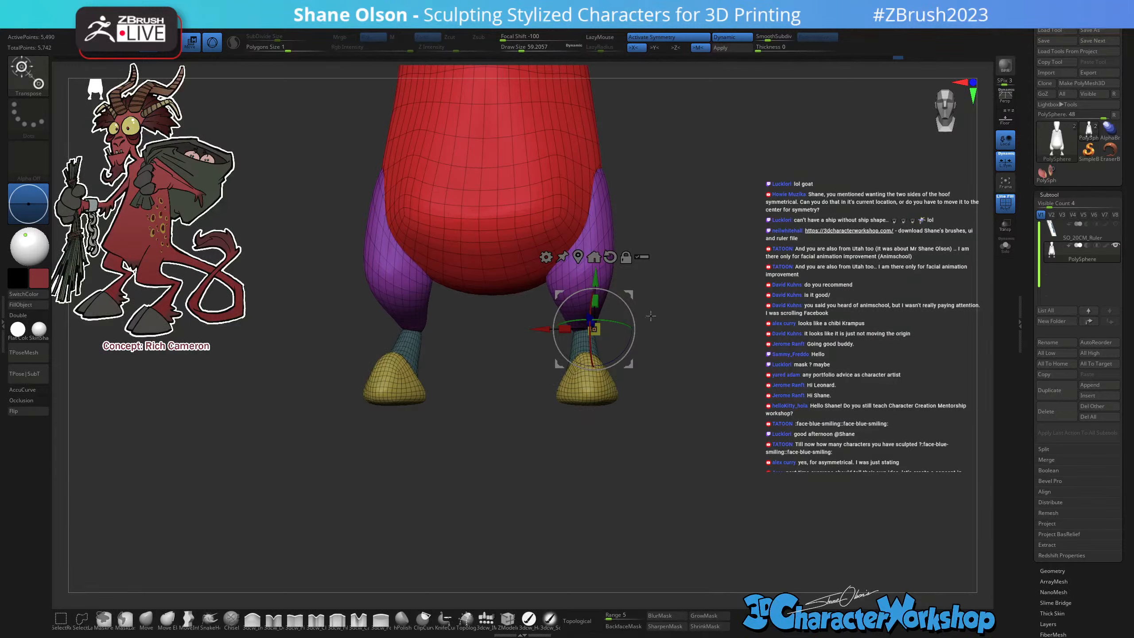
{"action": "left_click_drag", "start_coordinate": [630, 295], "coordinate": [624, 343], "text": "alt"}
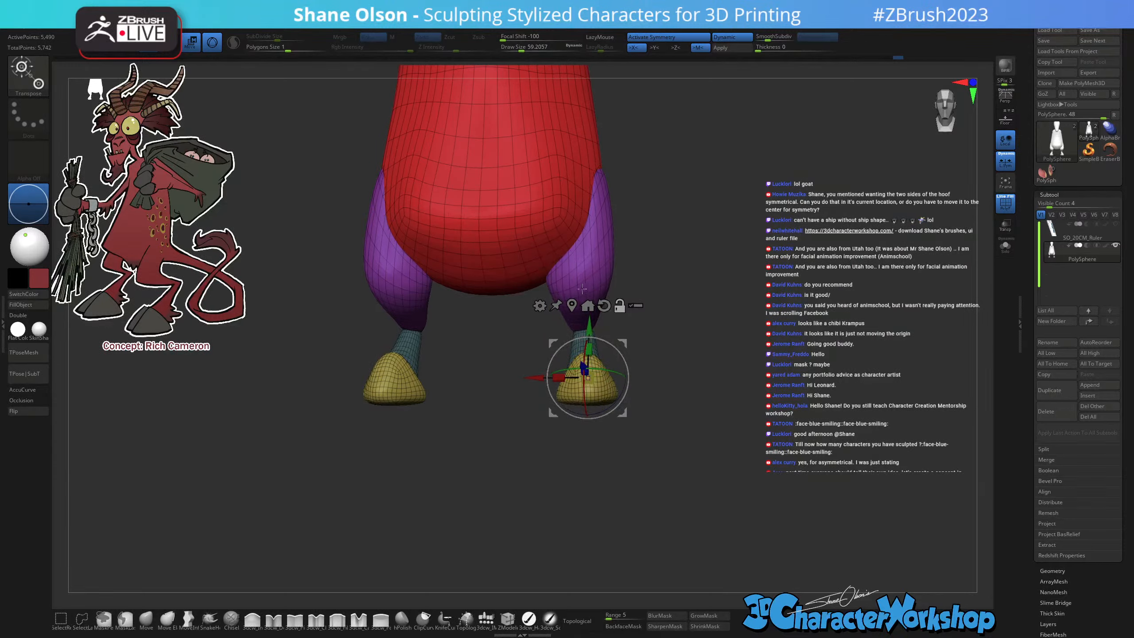
{"action": "left_click", "coordinate": [586, 381], "text": "ctrl+shift"}
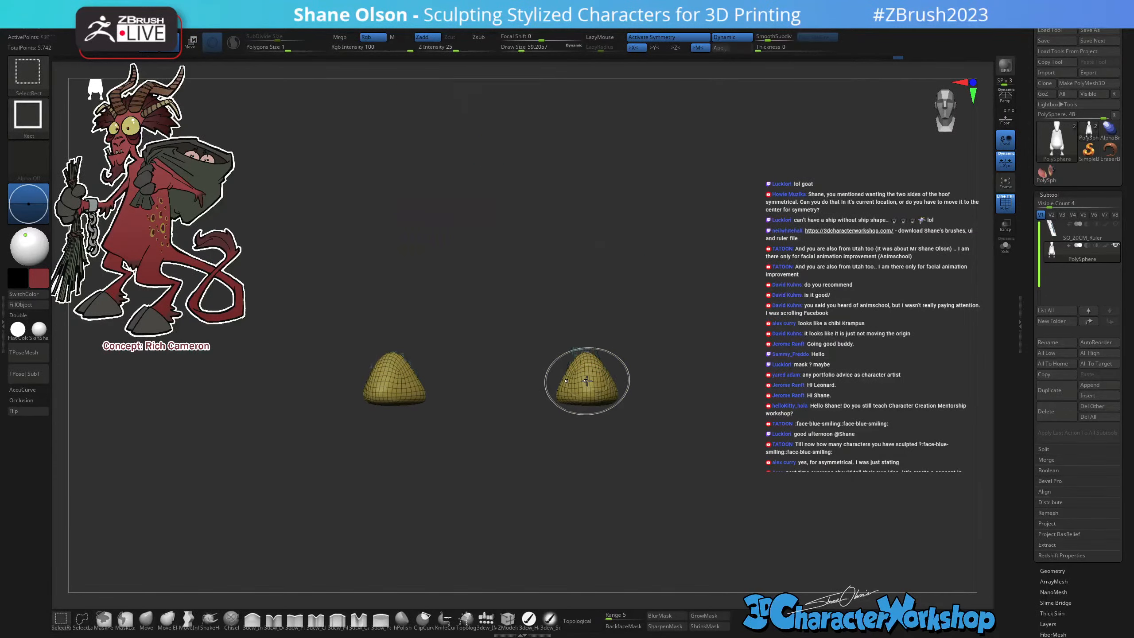
{"action": "key", "text": "w"}
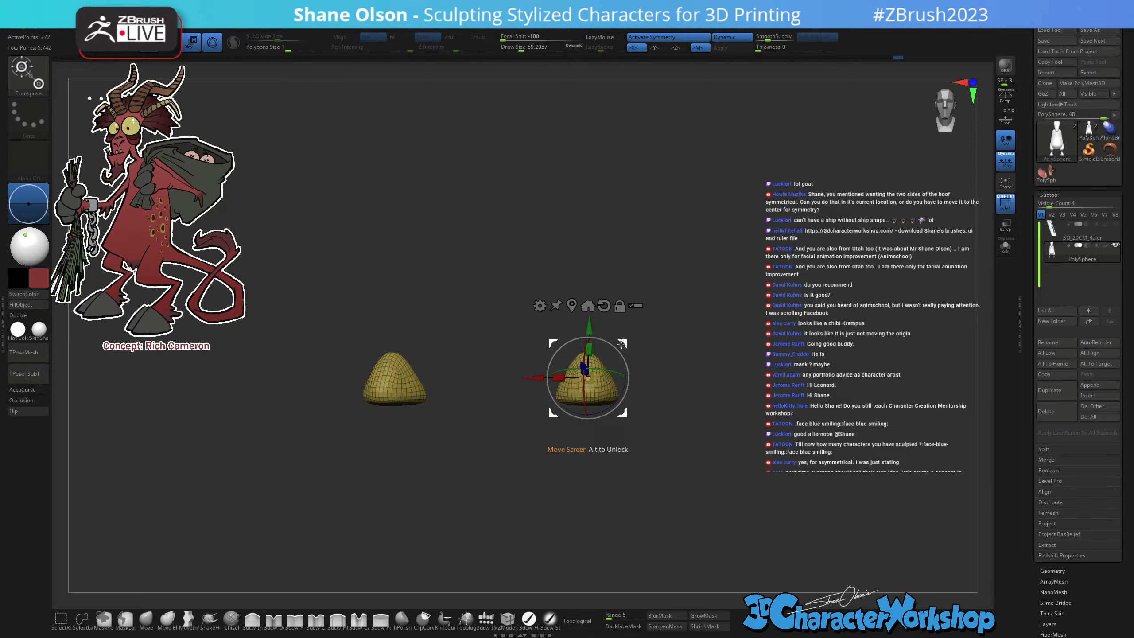
{"action": "left_click", "coordinate": [572, 302]}
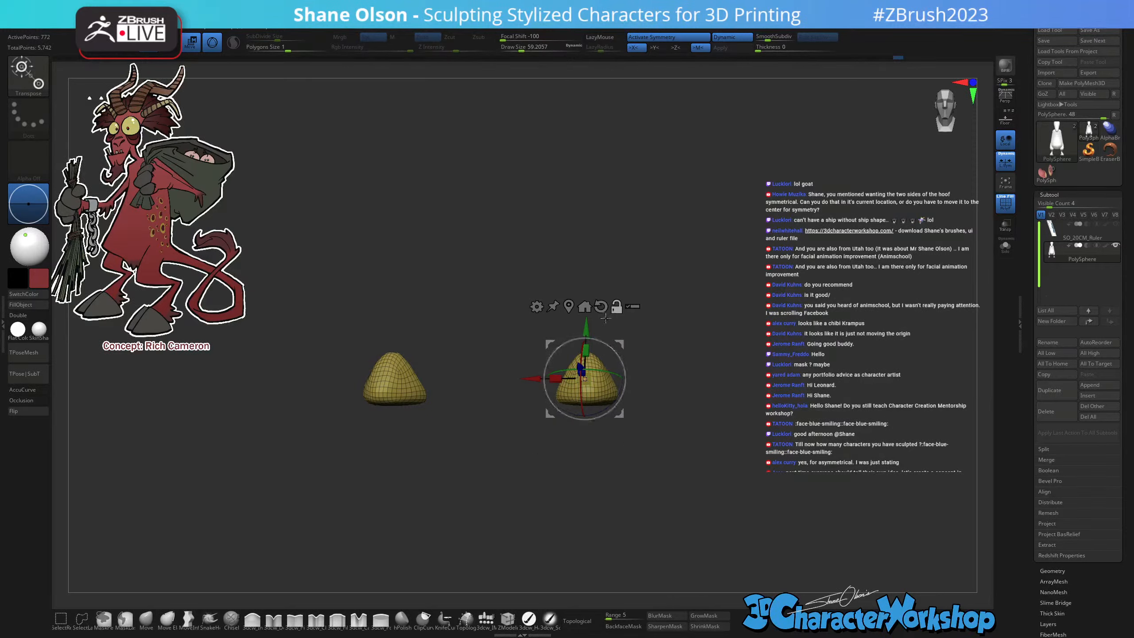
Try a gizmo adjustment on the isolated hooves and undo it.
{"action": "left_click_drag", "start_coordinate": [607, 378], "coordinate": [617, 380]}
{"action": "key", "text": "ctrl+z"}
{"action": "key", "text": "ctrl+z"}
{"action": "key", "text": "ctrl+z"}
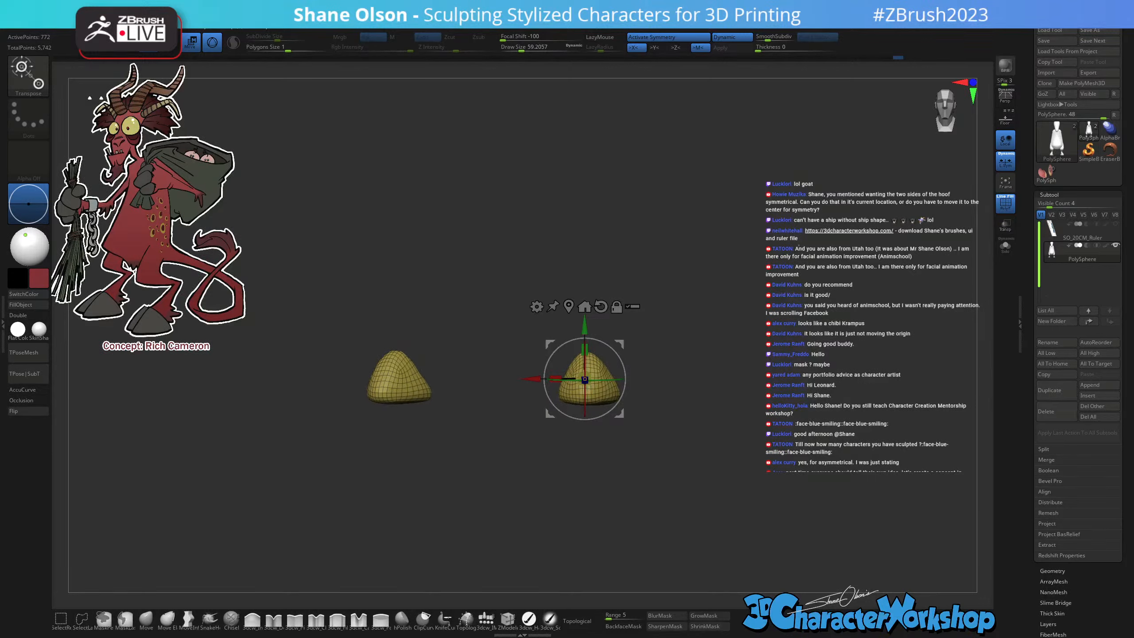
Even out the isolated hooves' sides with locally symmetric Move strokes from the front and below, and unhide the body.
{"action": "key", "text": "q"}
{"action": "mouse_move", "coordinate": [701, 371]}
{"action": "right_mouse_down", "text": "ctrl"}
{"action": "mouse_move", "coordinate": [652, 431]}
{"action": "mouse_move", "coordinate": [713, 372]}
{"action": "right_mouse_up", "text": "ctrl"}
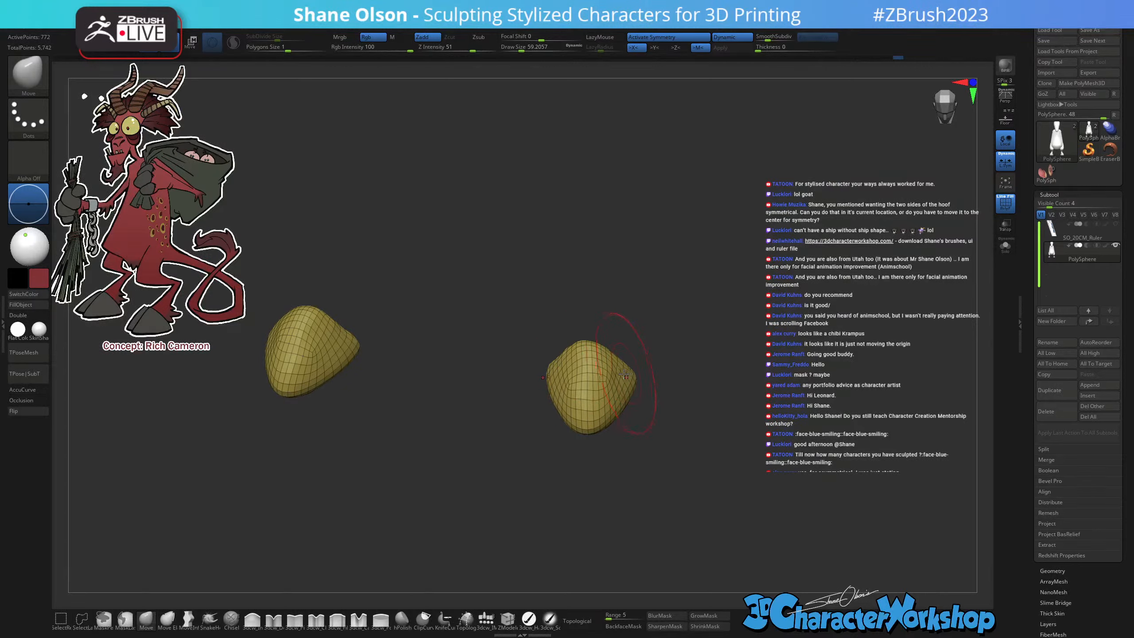
{"action": "left_click_drag", "start_coordinate": [714, 347], "coordinate": [642, 422]}
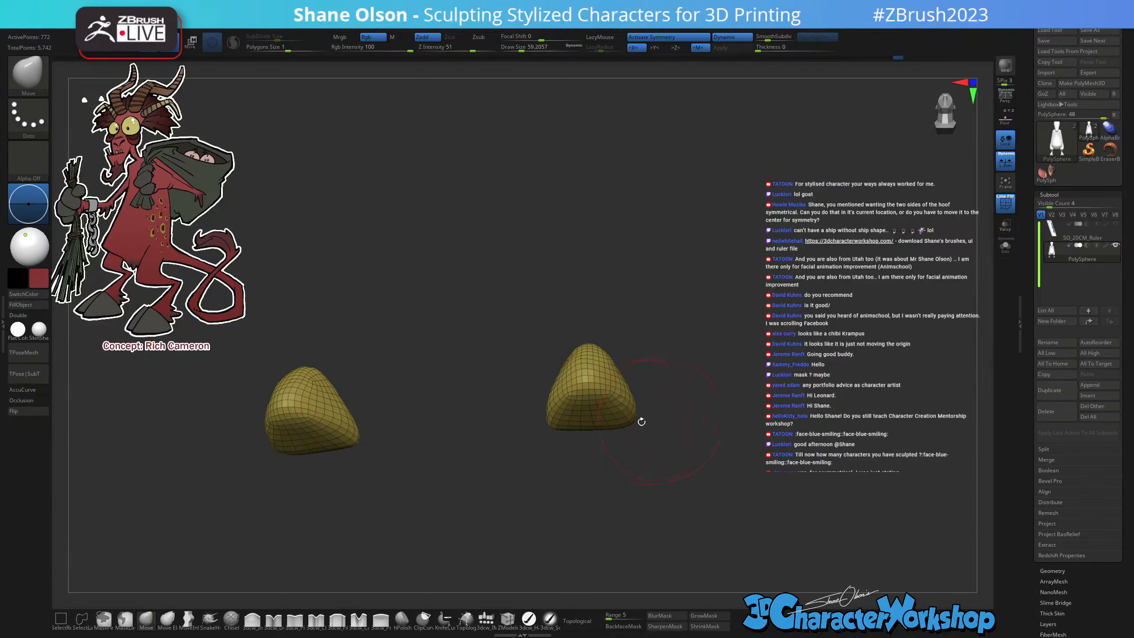
{"action": "left_click_drag", "start_coordinate": [665, 352], "coordinate": [668, 375]}
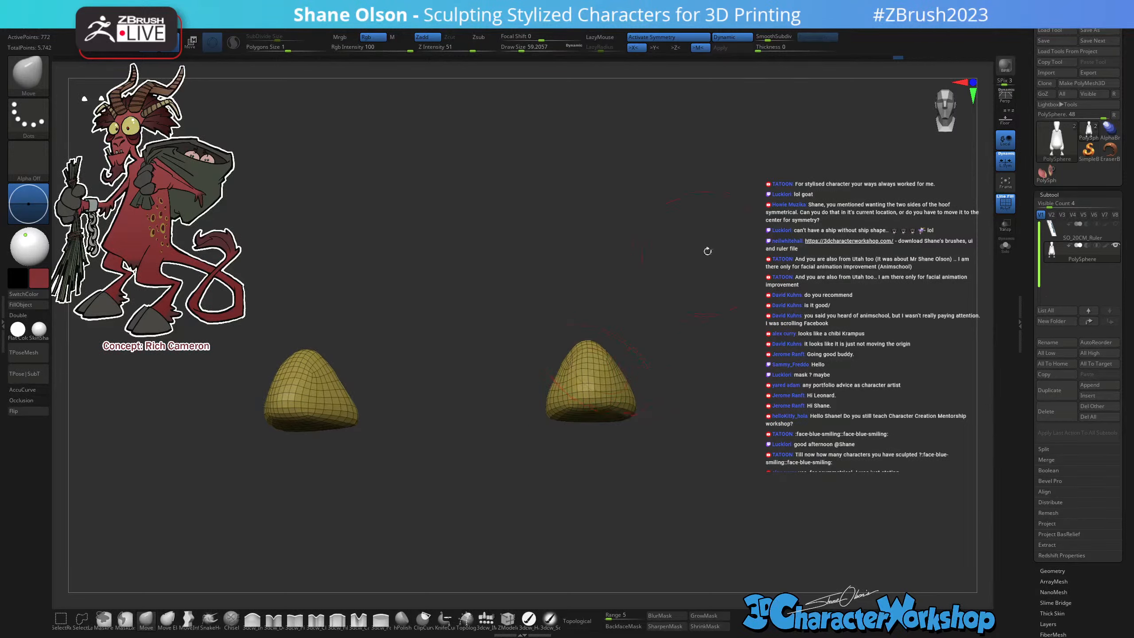
{"action": "left_click_drag", "start_coordinate": [708, 251], "coordinate": [607, 436]}
{"action": "left_click_drag", "start_coordinate": [717, 299], "coordinate": [717, 335]}
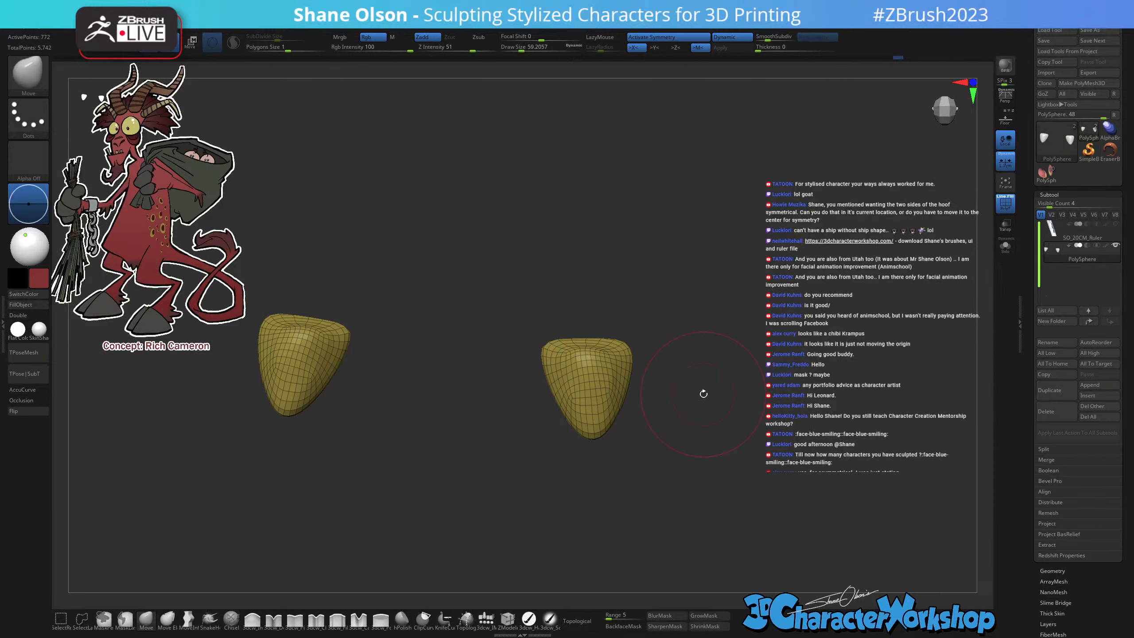
{"action": "left_click_drag", "start_coordinate": [655, 411], "coordinate": [651, 386]}
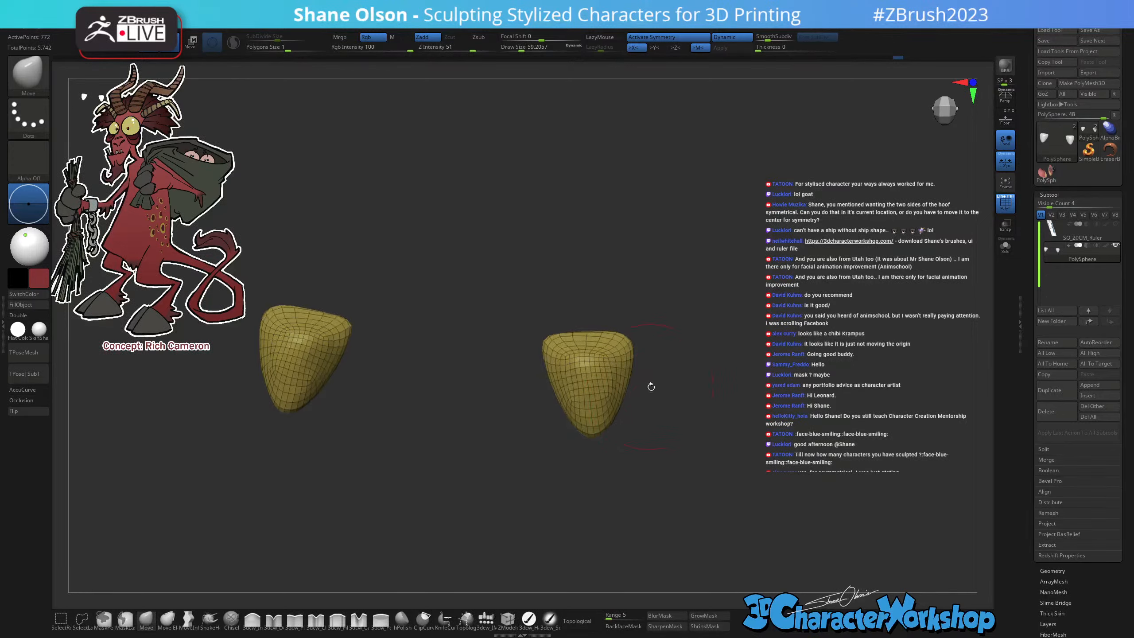
{"action": "left_click_drag", "start_coordinate": [625, 343], "coordinate": [619, 338]}
{"action": "mouse_move", "coordinate": [684, 391]}
{"action": "left_mouse_down"}
{"action": "mouse_move", "coordinate": [714, 430]}
{"action": "mouse_move", "coordinate": [701, 451]}
{"action": "mouse_move", "coordinate": [656, 400]}
{"action": "mouse_move", "coordinate": [650, 425]}
{"action": "mouse_move", "coordinate": [649, 386]}
{"action": "mouse_move", "coordinate": [643, 458]}
{"action": "mouse_move", "coordinate": [677, 463]}
{"action": "left_mouse_up"}
{"action": "key", "text": "ctrl"}
{"action": "left_click", "coordinate": [716, 463], "text": "ctrl+shift"}
{"action": "key", "text": "ctrl"}
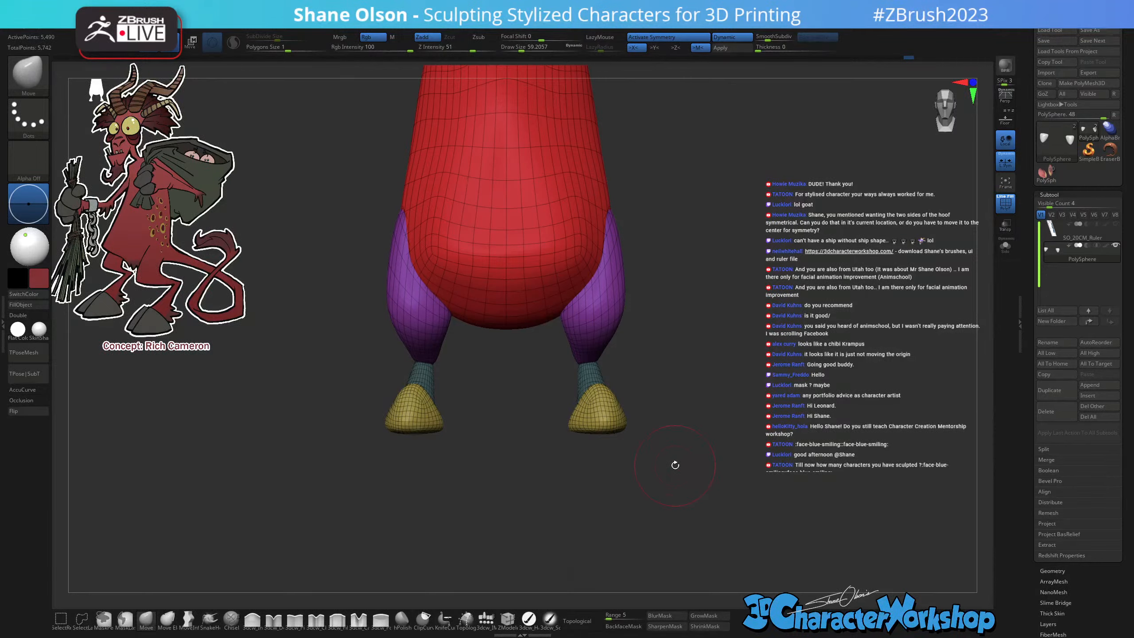
Isolate the hooves again and face them from the front.
{"action": "mouse_move", "coordinate": [695, 384]}
{"action": "left_mouse_down"}
{"action": "mouse_move", "coordinate": [676, 401]}
{"action": "mouse_move", "coordinate": [689, 400]}
{"action": "left_mouse_up"}
{"action": "left_click", "coordinate": [598, 412], "text": "ctrl+shift"}
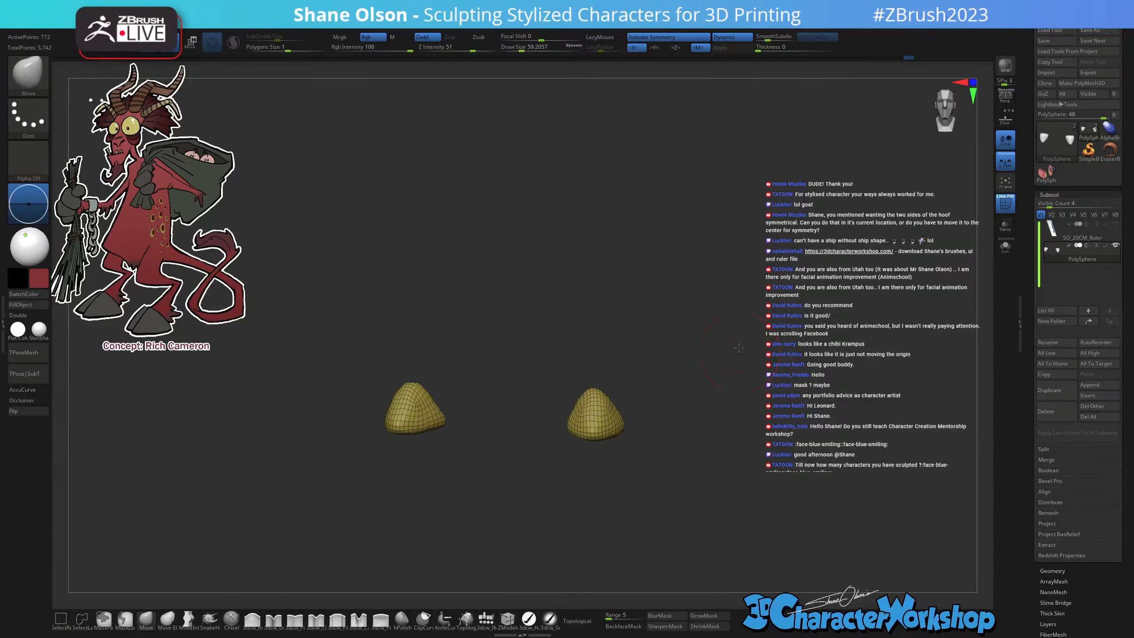
{"action": "left_click_drag", "start_coordinate": [720, 318], "coordinate": [739, 336]}
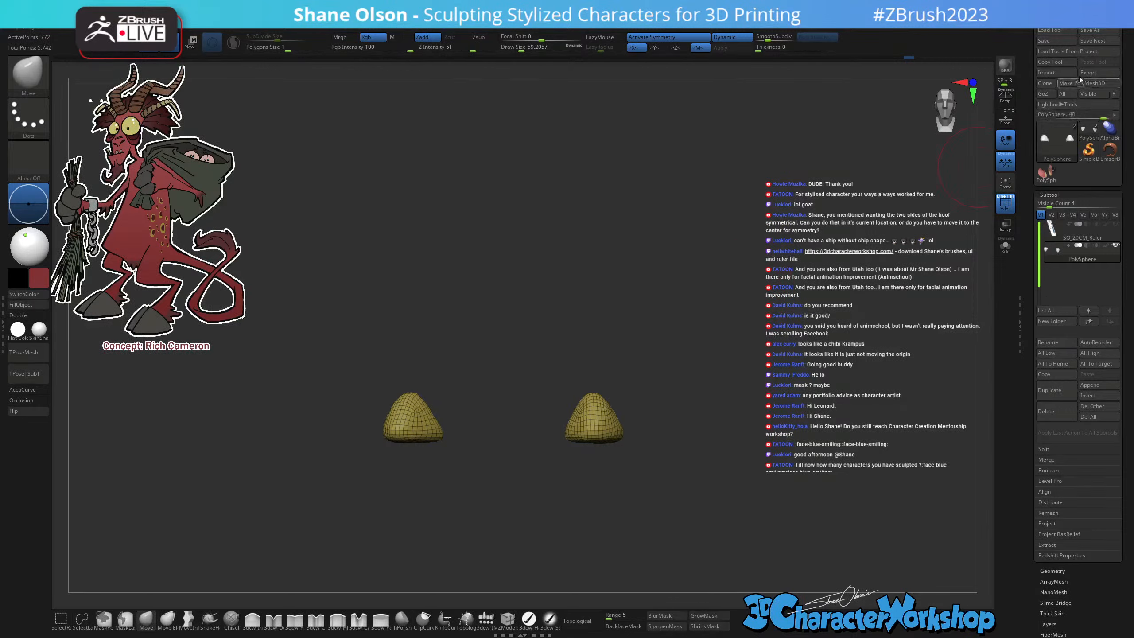
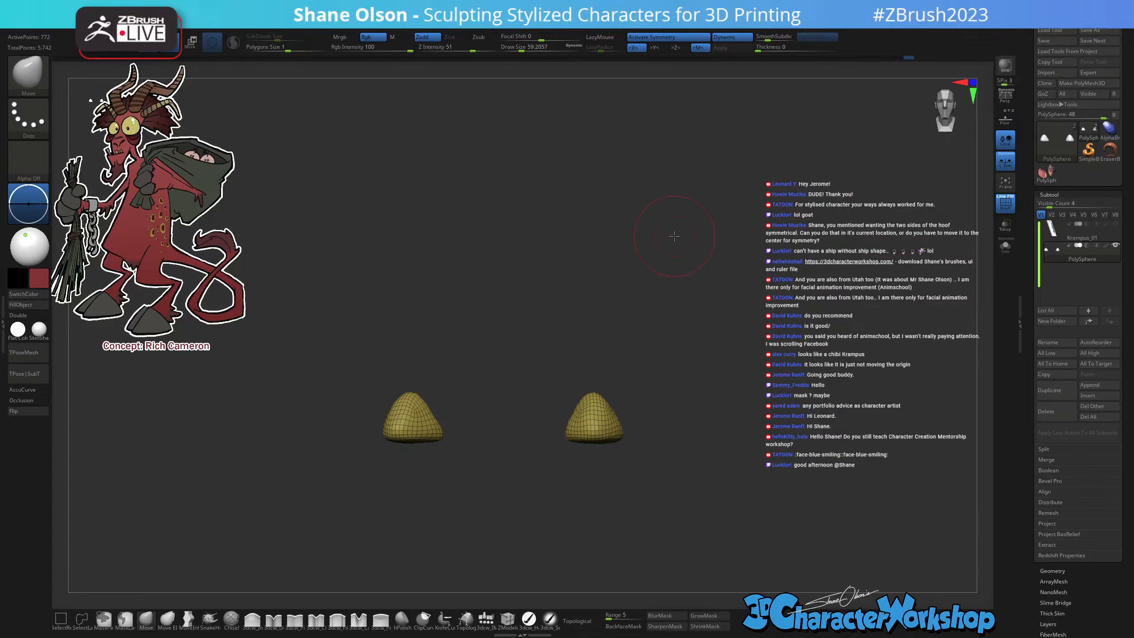
{"action": "left_click_drag", "start_coordinate": [638, 422], "coordinate": [645, 423]}
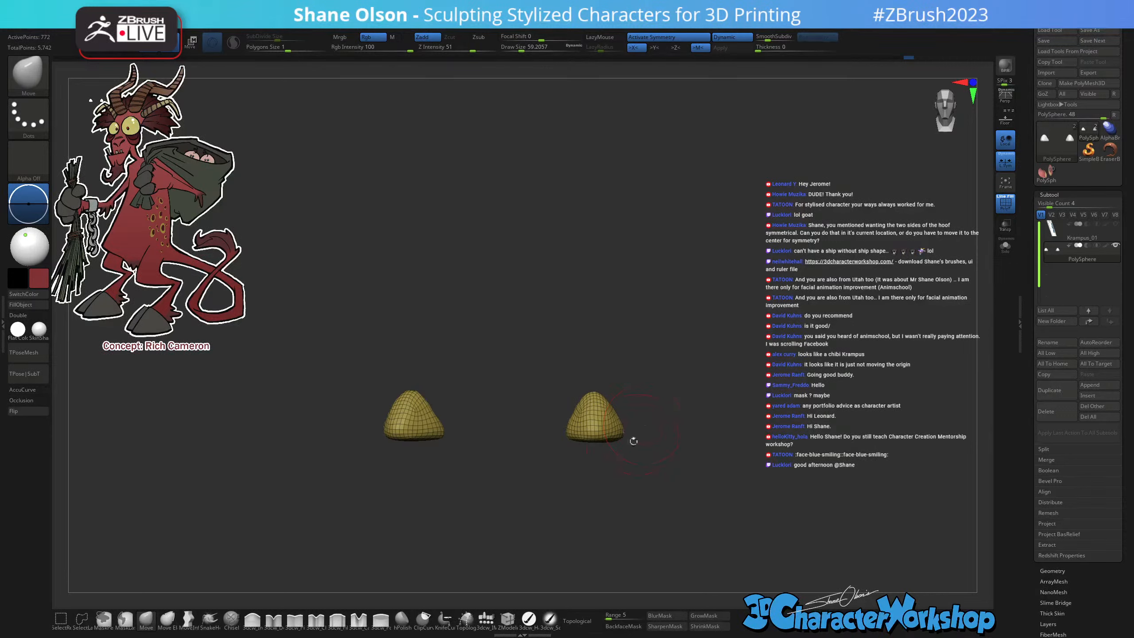
Try to cut one hoof vertically down its middle with the Knife Curve brush, and undo the cut.
{"action": "left_click", "coordinate": [446, 618]}
{"action": "left_click", "coordinate": [453, 628]}
{"action": "key", "text": "ctrl+shift"}
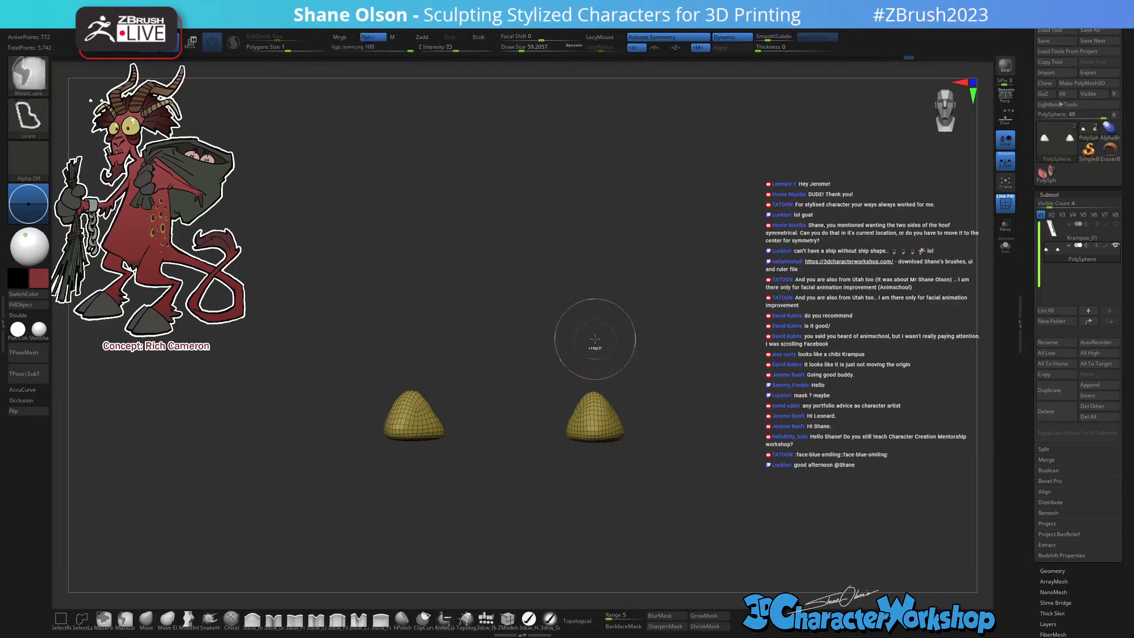
{"action": "mouse_move", "coordinate": [595, 341]}
{"action": "left_mouse_down", "text": "ctrl+shift"}
{"action": "mouse_move", "coordinate": [600, 518]}
{"action": "mouse_move", "coordinate": [592, 523]}
{"action": "mouse_move", "coordinate": [593, 510]}
{"action": "mouse_move", "coordinate": [591, 525]}
{"action": "left_mouse_up", "text": "ctrl+shift"}
{"action": "key", "text": "ctrl+z"}
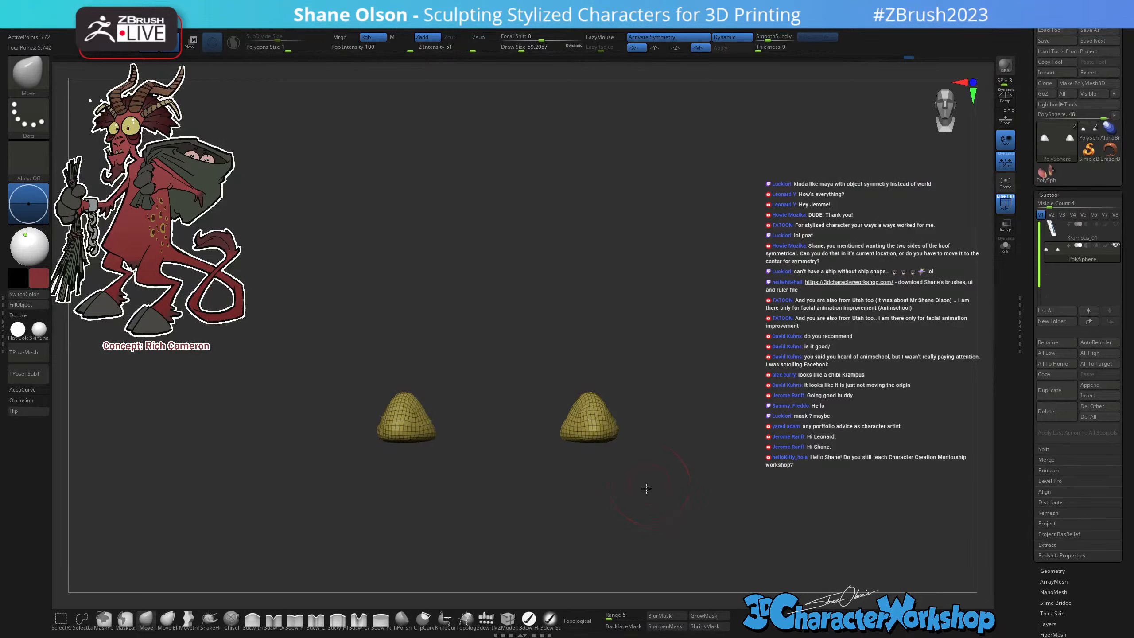
Enable Split To Parts for the Knife Curve brush.
{"action": "key", "text": "ctrl"}
{"action": "key", "text": "ctrl+shift"}
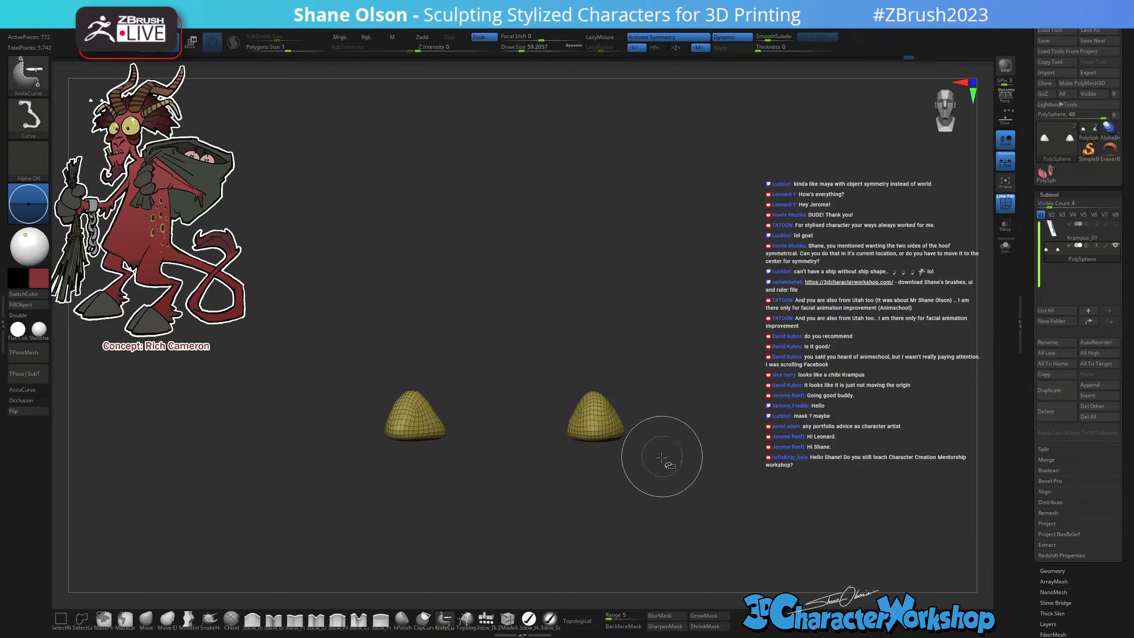
{"action": "key", "text": "ctrl"}
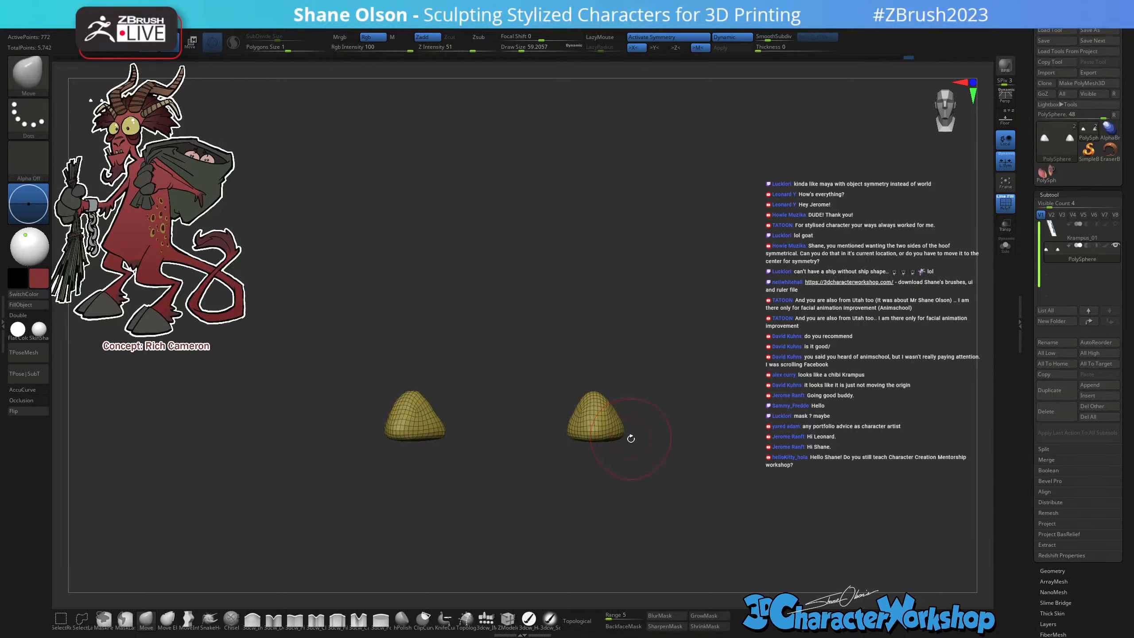
{"action": "key", "text": "ctrl+shift"}
{"action": "key", "text": "ctrl+shift"}
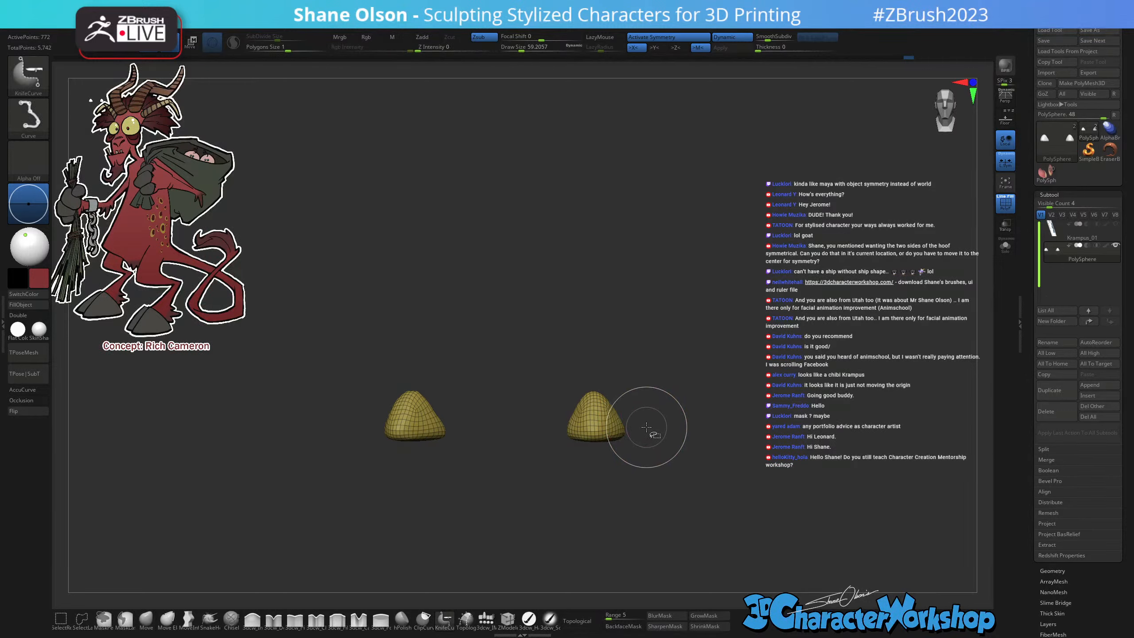
{"action": "key", "text": "ctrl+shift+space"}
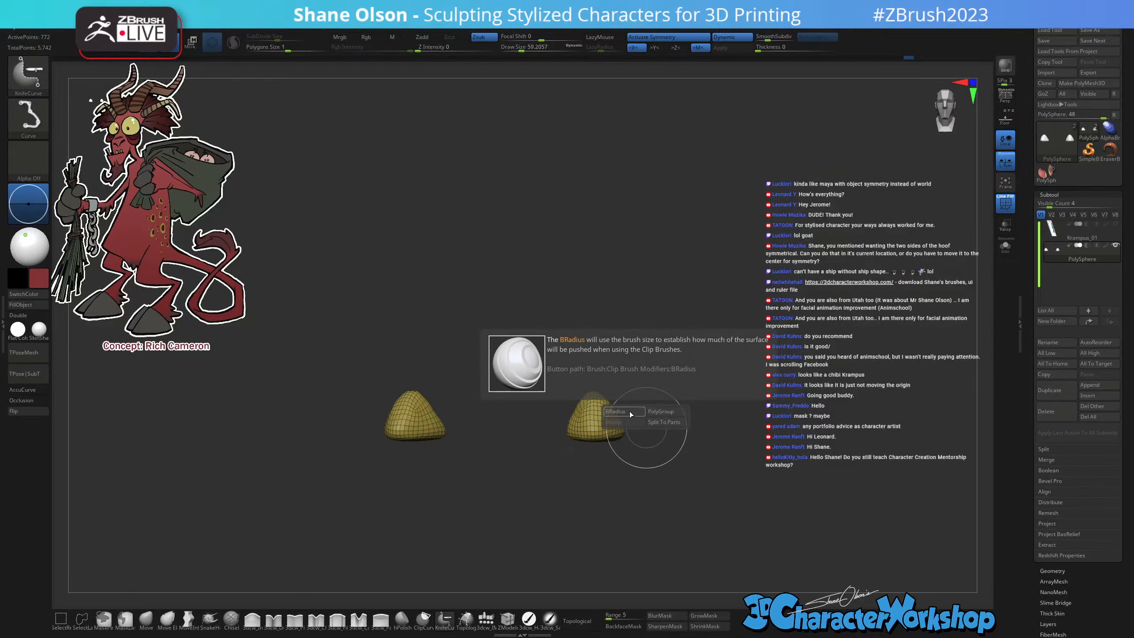
{"action": "left_click", "coordinate": [662, 422]}
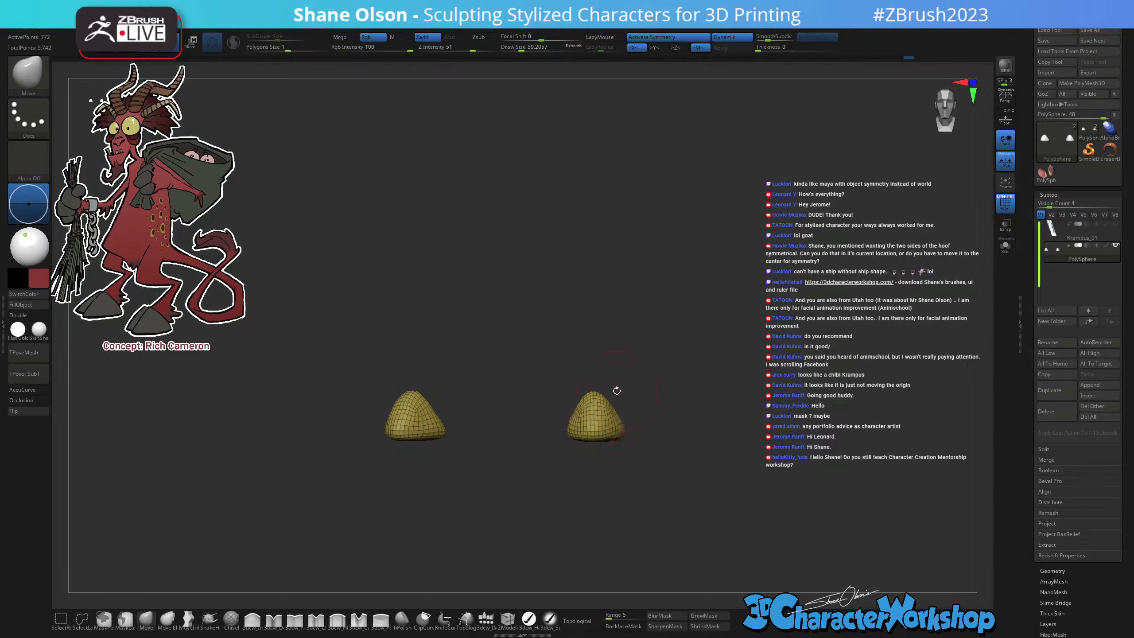
Try to split one hoof vertically down its middle with the Knife Curve brush, and undo the cut.
{"action": "mouse_move", "coordinate": [616, 391]}
{"action": "left_mouse_down"}
{"action": "mouse_move", "coordinate": [618, 402]}
{"action": "mouse_move", "coordinate": [664, 401]}
{"action": "left_mouse_up"}
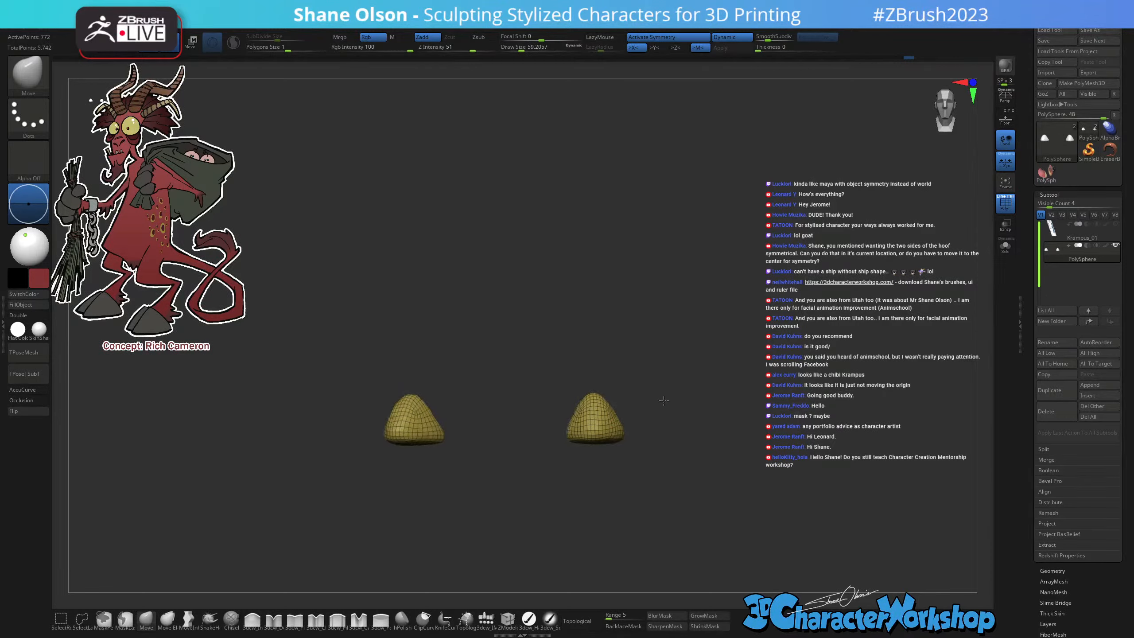
{"action": "mouse_move", "coordinate": [592, 342]}
{"action": "left_mouse_down", "text": "ctrl+shift"}
{"action": "mouse_move", "coordinate": [599, 525]}
{"action": "mouse_move", "coordinate": [644, 488]}
{"action": "mouse_move", "coordinate": [625, 484]}
{"action": "left_mouse_up", "text": "ctrl+shift"}
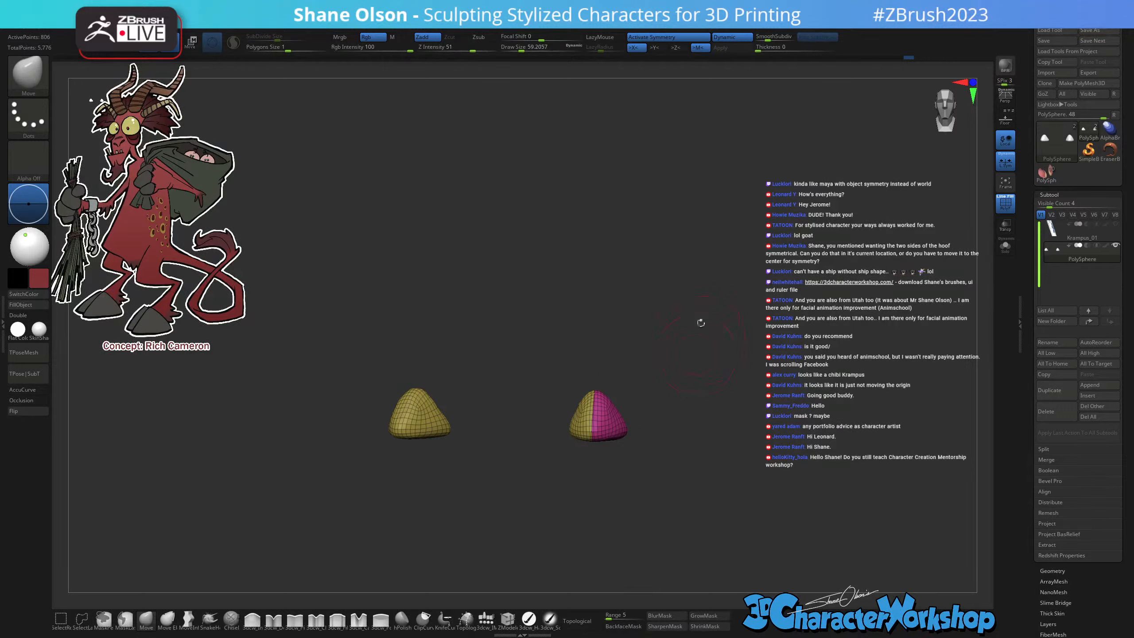
{"action": "left_click_drag", "start_coordinate": [700, 323], "coordinate": [706, 311]}
{"action": "key", "text": "ctrl+z"}
{"action": "left_click_drag", "start_coordinate": [526, 282], "coordinate": [615, 242]}
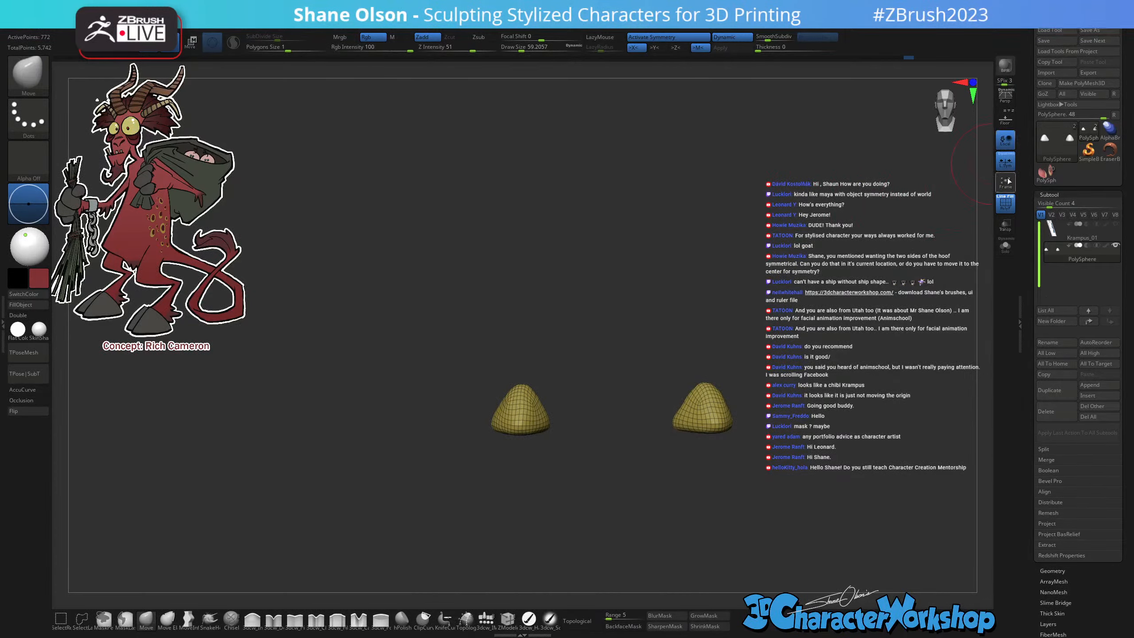
Turn off local symmetry and cut one hoof vertically down its middle with the Knife Curve brush.
{"action": "left_click", "coordinate": [1005, 162]}
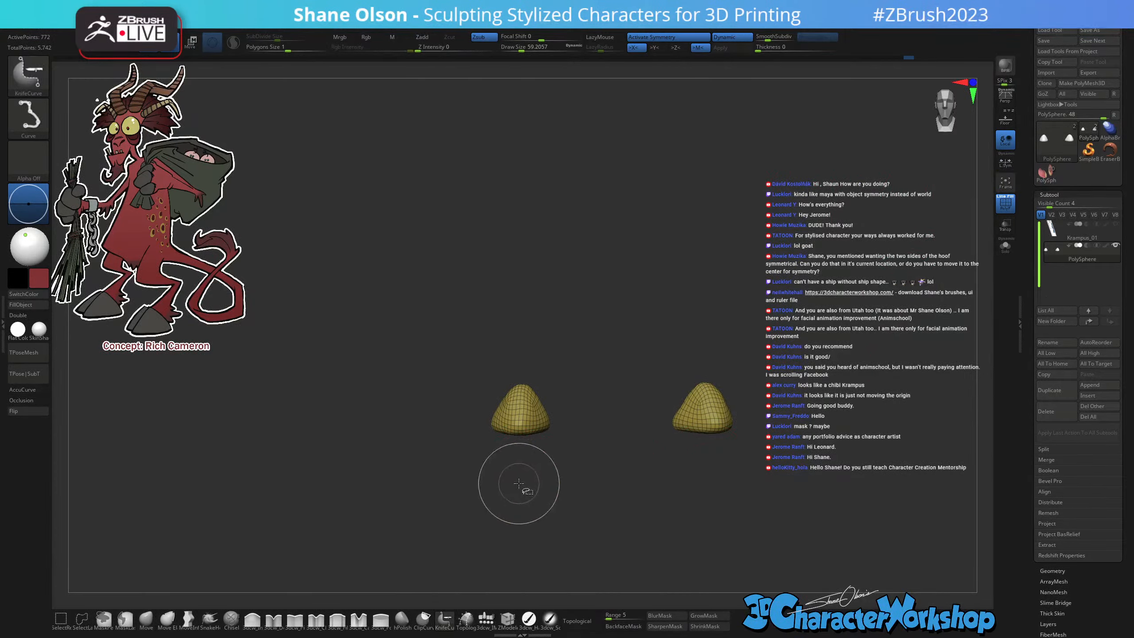
{"action": "mouse_move", "coordinate": [515, 486]}
{"action": "left_mouse_down", "text": "ctrl+shift"}
{"action": "mouse_move", "coordinate": [521, 331]}
{"action": "mouse_move", "coordinate": [566, 349]}
{"action": "mouse_move", "coordinate": [598, 330]}
{"action": "mouse_move", "coordinate": [583, 300]}
{"action": "left_mouse_up", "text": "ctrl+shift"}
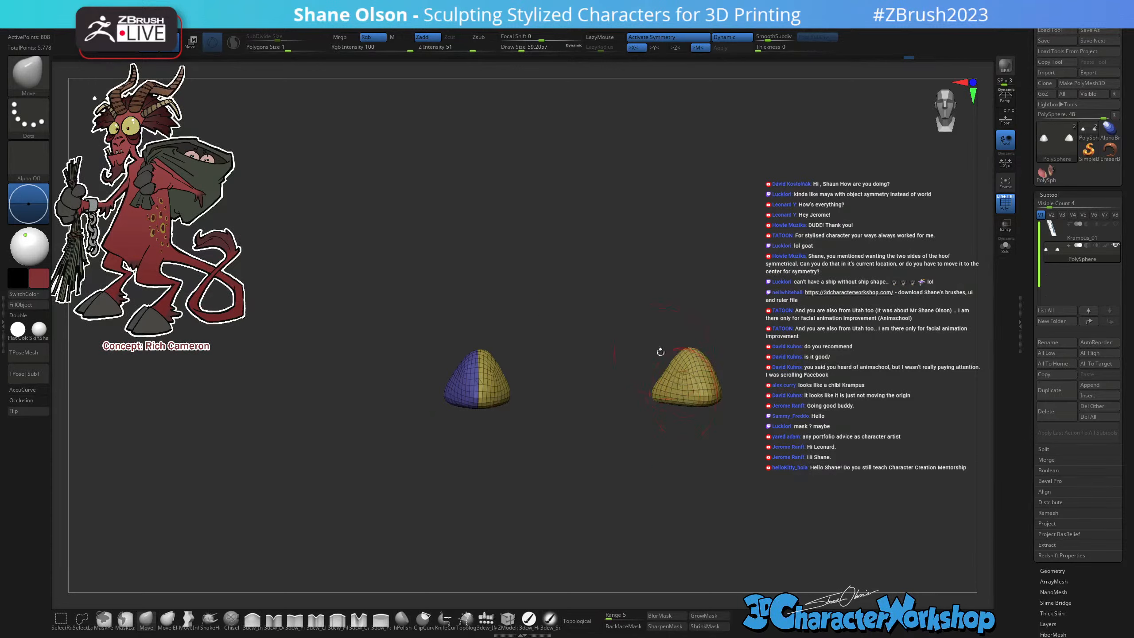
{"action": "left_click_drag", "start_coordinate": [642, 340], "coordinate": [523, 444]}
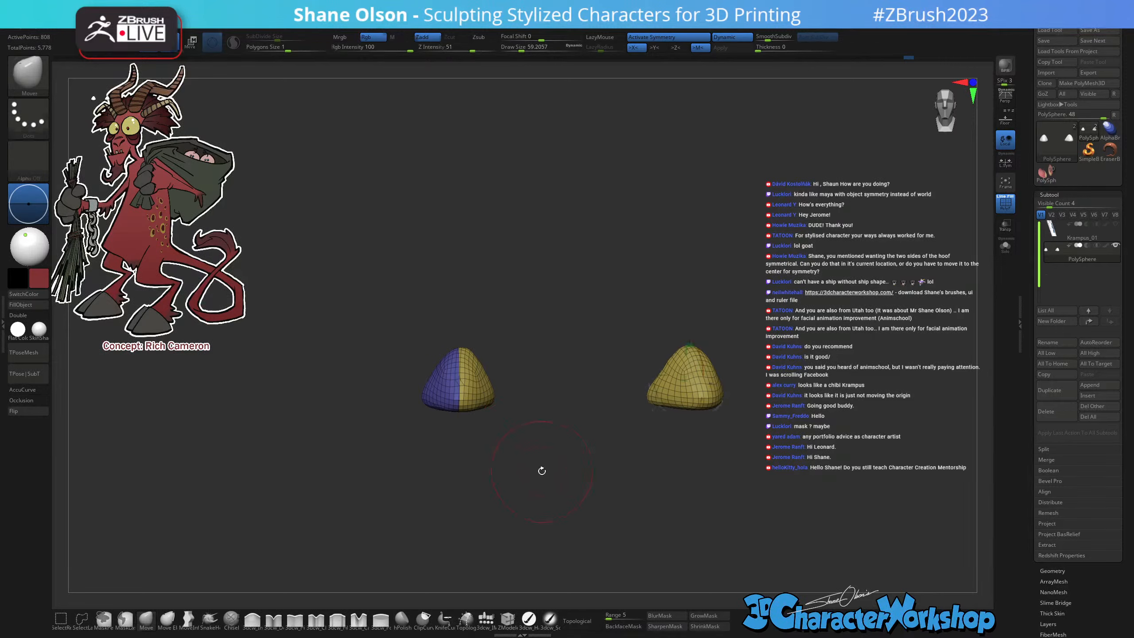
Check the cut hoof up close with the body hidden and shown, and undo the cut.
{"action": "key", "text": "w"}
{"action": "key", "text": "q"}
{"action": "left_click", "coordinate": [465, 361], "text": "ctrl+shift"}
{"action": "mouse_move", "coordinate": [490, 333]}
{"action": "left_mouse_down"}
{"action": "mouse_move", "coordinate": [512, 332]}
{"action": "mouse_move", "coordinate": [512, 341]}
{"action": "left_mouse_up"}
{"action": "left_click", "coordinate": [512, 348], "text": "ctrl+shift"}
{"action": "mouse_move", "coordinate": [520, 388]}
{"action": "left_mouse_down", "text": "alt"}
{"action": "mouse_move", "coordinate": [521, 449]}
{"action": "mouse_move", "coordinate": [531, 459]}
{"action": "mouse_move", "coordinate": [535, 414]}
{"action": "mouse_move", "coordinate": [543, 455]}
{"action": "left_mouse_up", "text": "alt"}
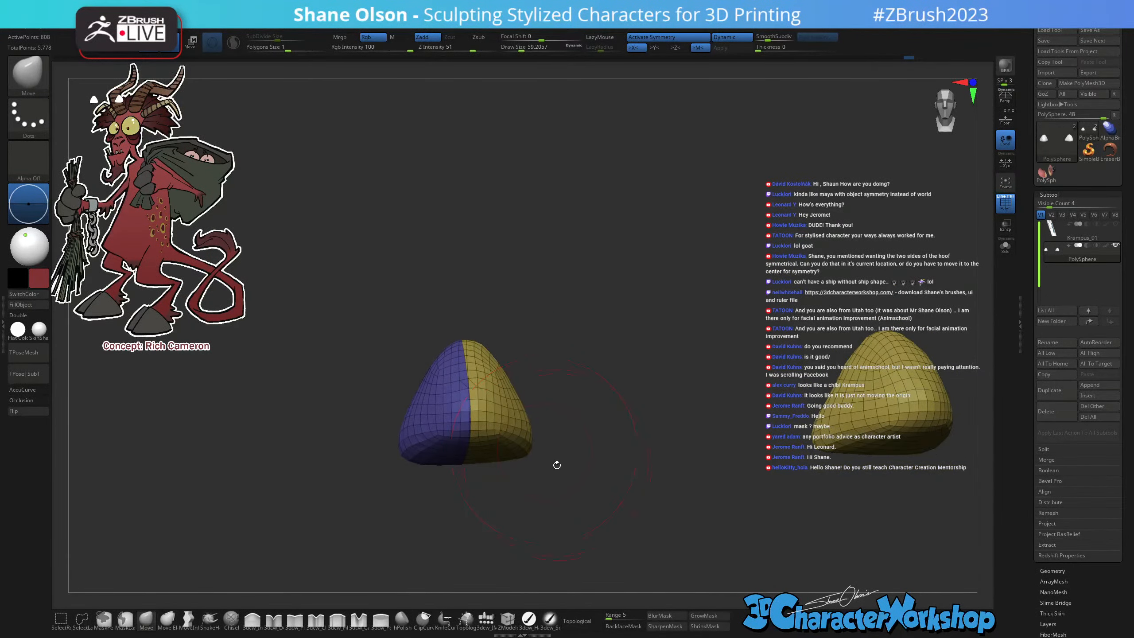
{"action": "left_click", "coordinate": [564, 521], "text": "ctrl+shift"}
{"action": "left_click_drag", "start_coordinate": [555, 510], "coordinate": [538, 515]}
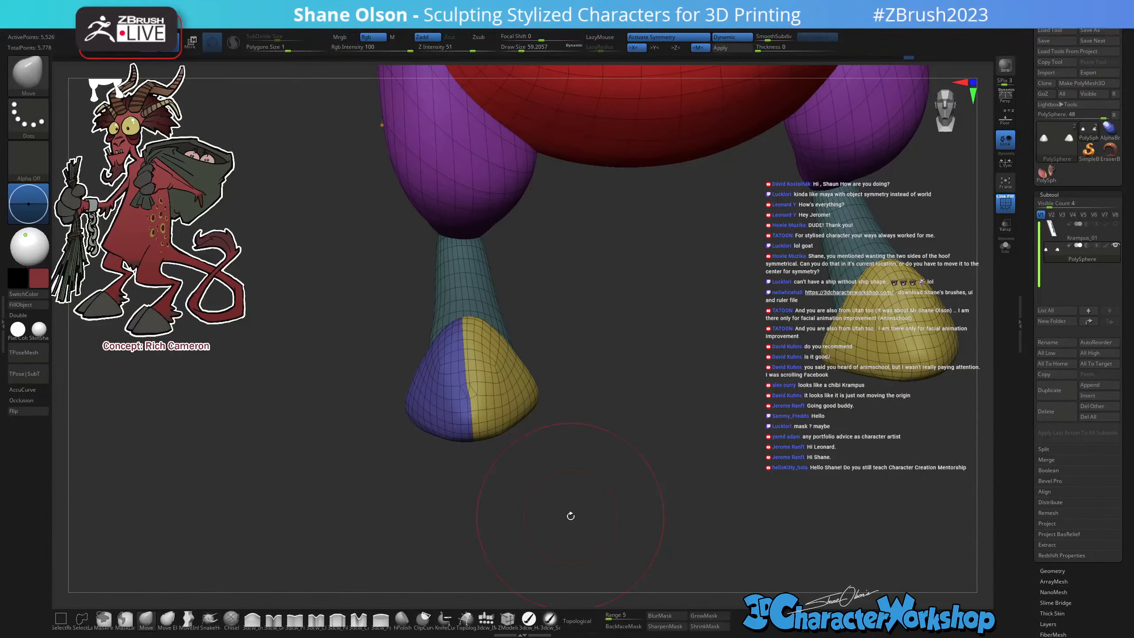
{"action": "left_click_drag", "start_coordinate": [621, 427], "coordinate": [669, 445], "text": "alt"}
{"action": "left_click", "coordinate": [701, 487], "text": "ctrl+shift"}
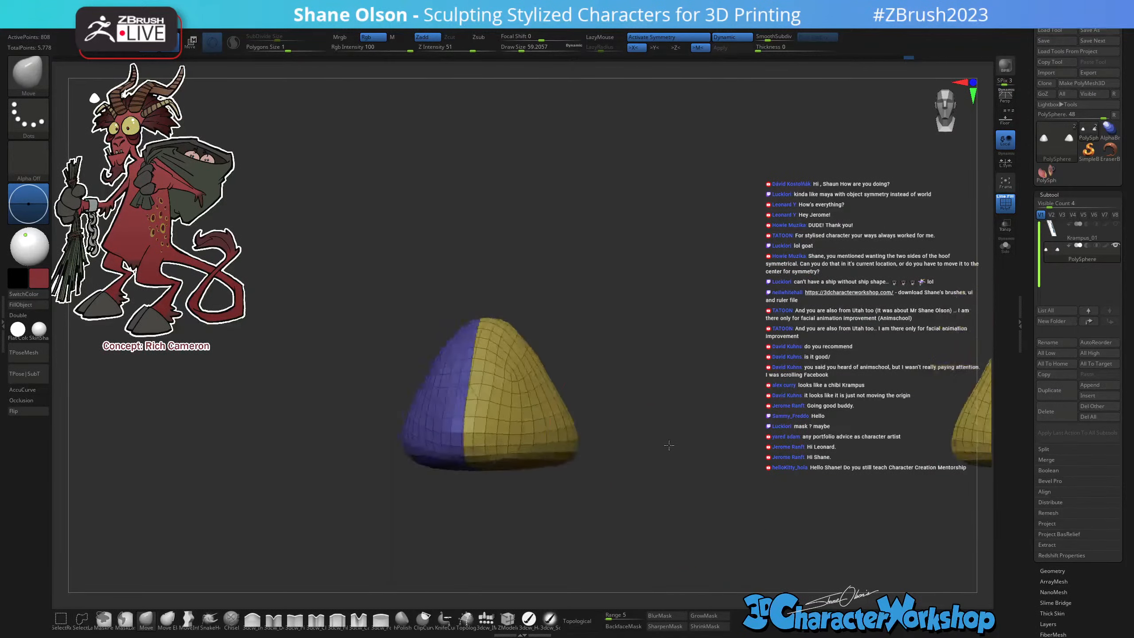
{"action": "key", "text": "ctrl+z"}
Enable PolyGroup and BRadius for the Knife Curve brush and reduce the draw size to about 5.
{"action": "key", "text": "s"}
{"action": "left_click_drag", "start_coordinate": [650, 497], "coordinate": [641, 446]}
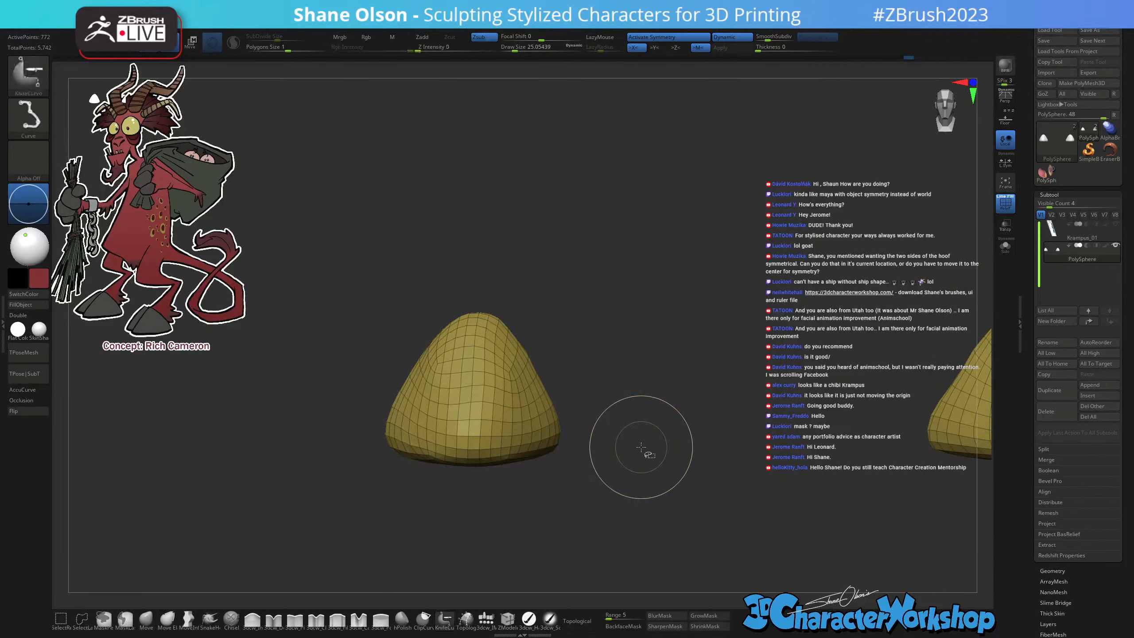
{"action": "key", "text": "ctrl+shift+space"}
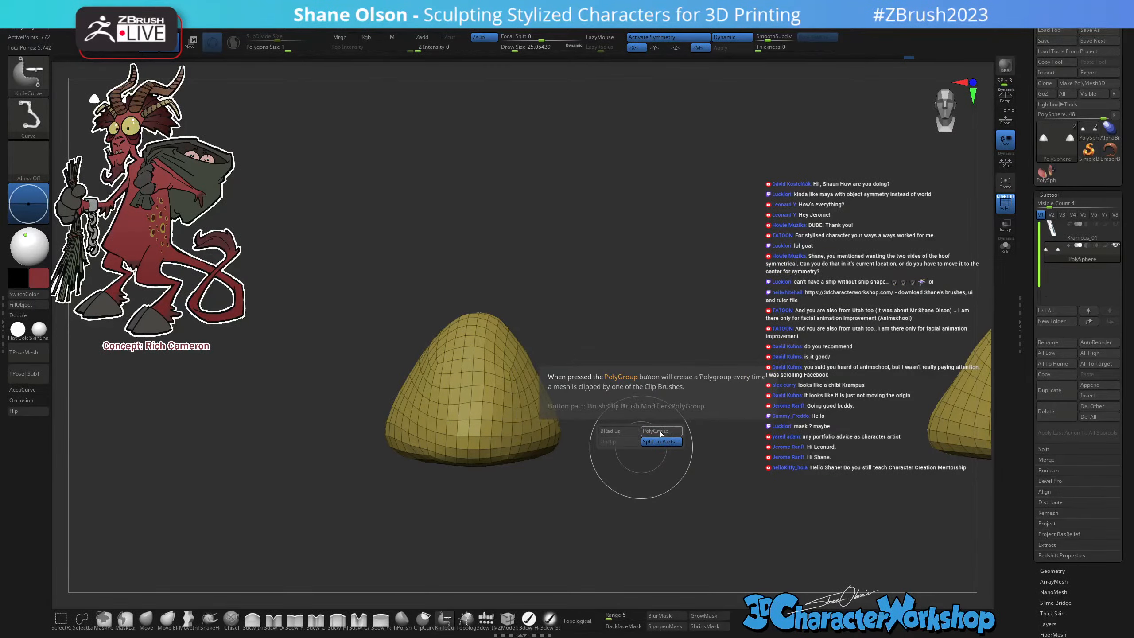
{"action": "left_click", "coordinate": [661, 431]}
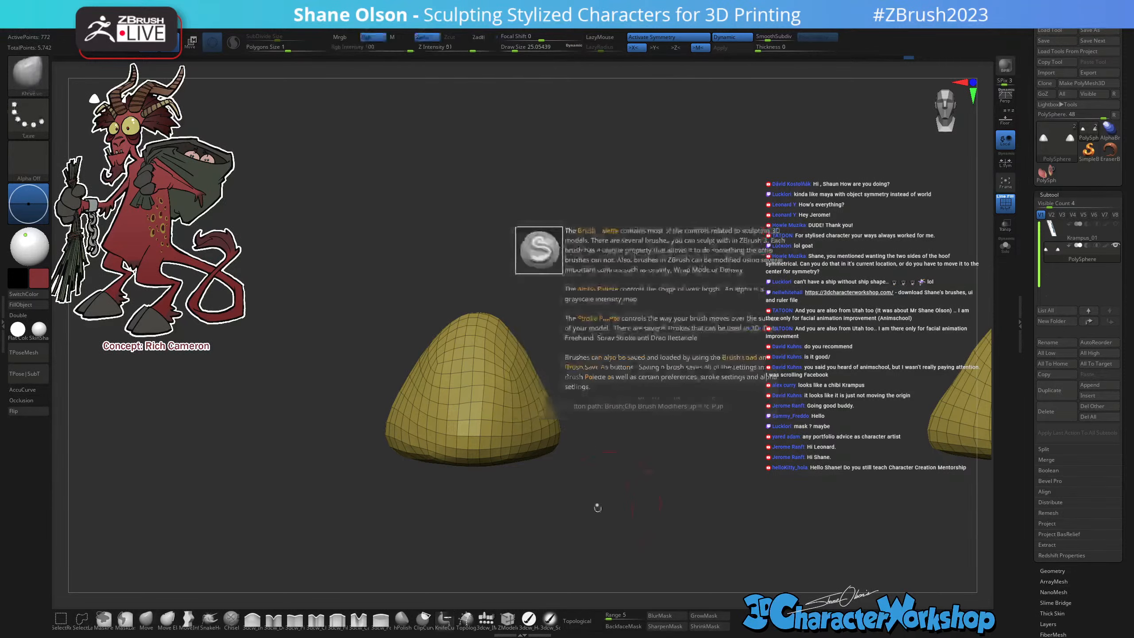
{"action": "key", "text": "ctrl+shift+space"}
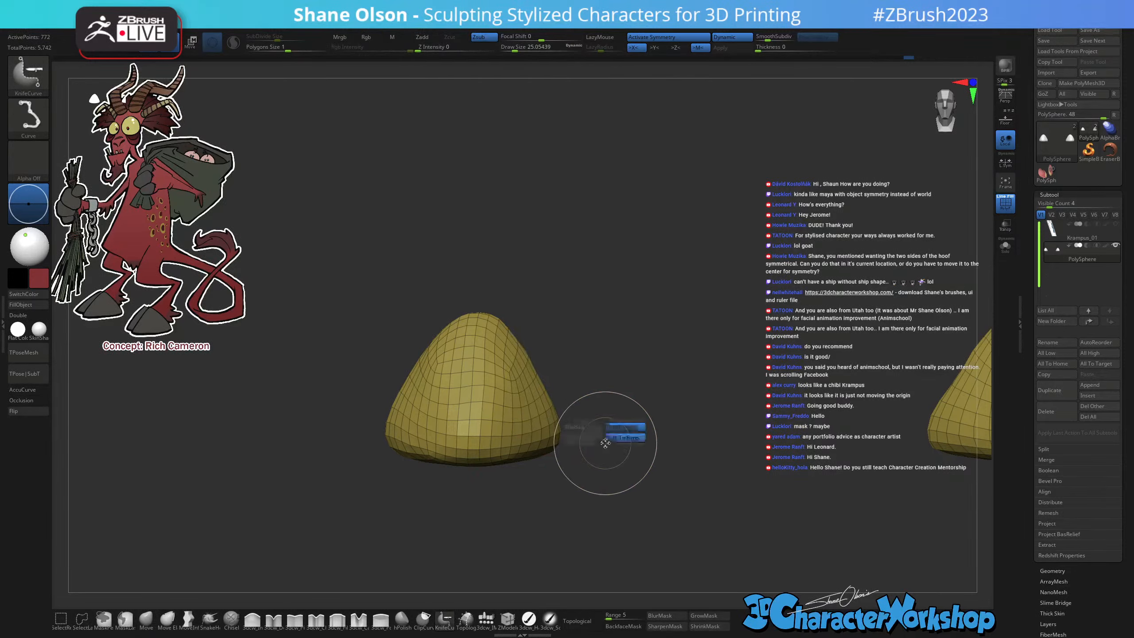
{"action": "left_click", "coordinate": [588, 428]}
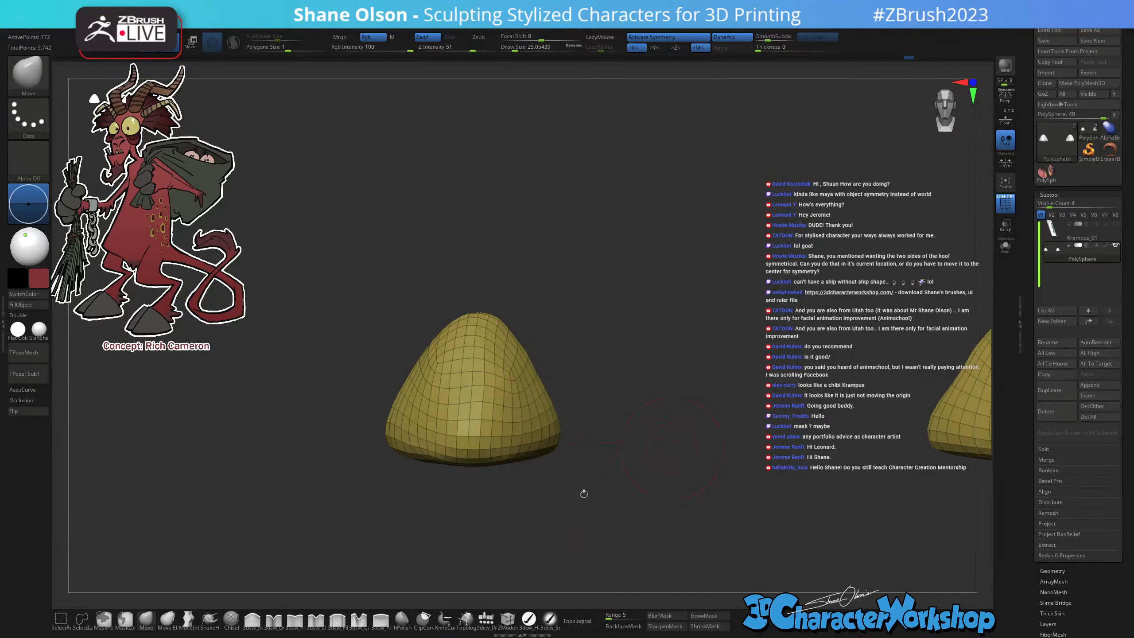
{"action": "key", "text": "s"}
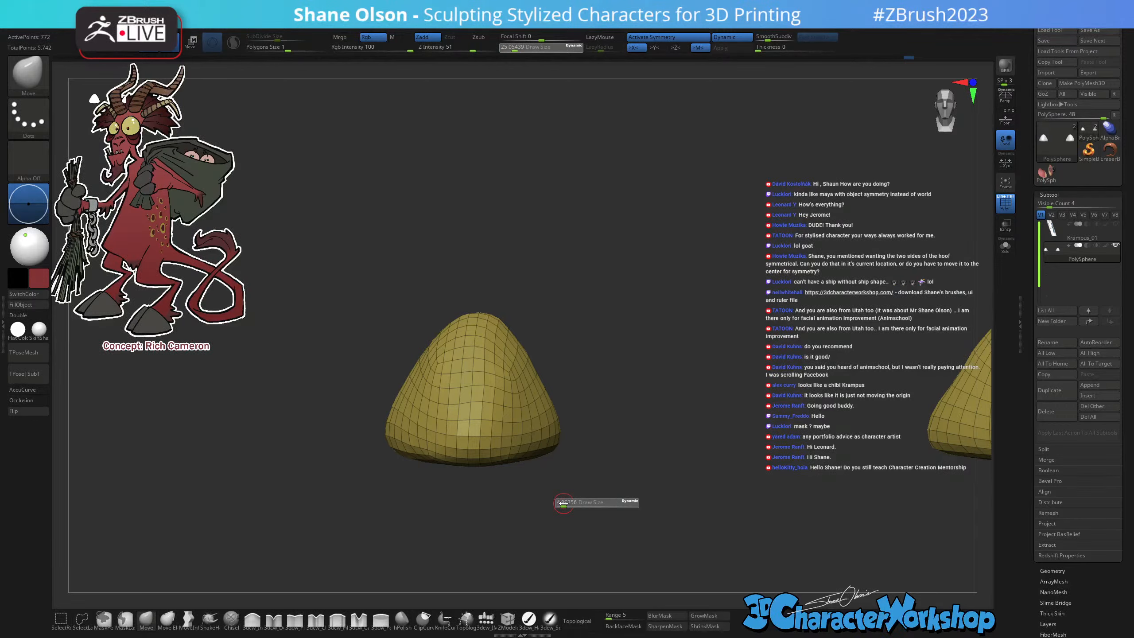
{"action": "left_click_drag", "start_coordinate": [577, 495], "coordinate": [577, 493]}
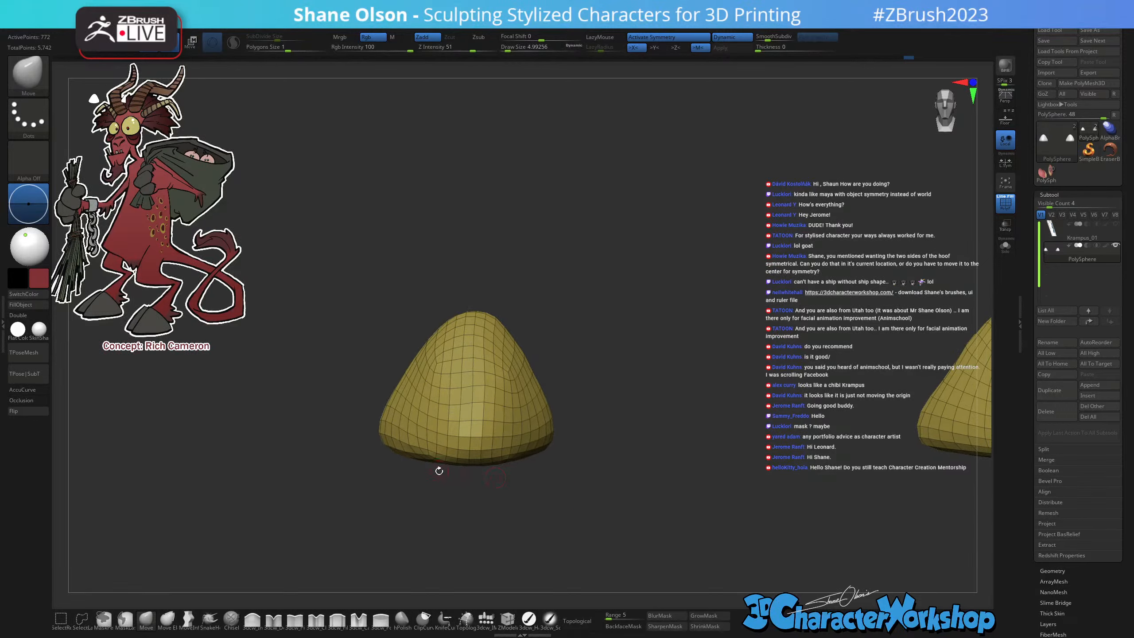
Try a vertical Knife Curve cut through the hoof with BRadius and the small draw size, and undo it.
{"action": "left_click_drag", "start_coordinate": [468, 483], "coordinate": [478, 256], "text": "ctrl+shift"}
{"action": "mouse_move", "coordinate": [601, 362]}
{"action": "left_mouse_down"}
{"action": "mouse_move", "coordinate": [600, 294]}
{"action": "mouse_move", "coordinate": [617, 371]}
{"action": "left_mouse_up"}
{"action": "key", "text": "ctrl+z"}
Split the hidden body from the hooves into its own subtool.
{"action": "mouse_move", "coordinate": [624, 503]}
{"action": "left_mouse_down"}
{"action": "mouse_move", "coordinate": [680, 502]}
{"action": "mouse_move", "coordinate": [658, 453]}
{"action": "mouse_move", "coordinate": [606, 501]}
{"action": "left_mouse_up"}
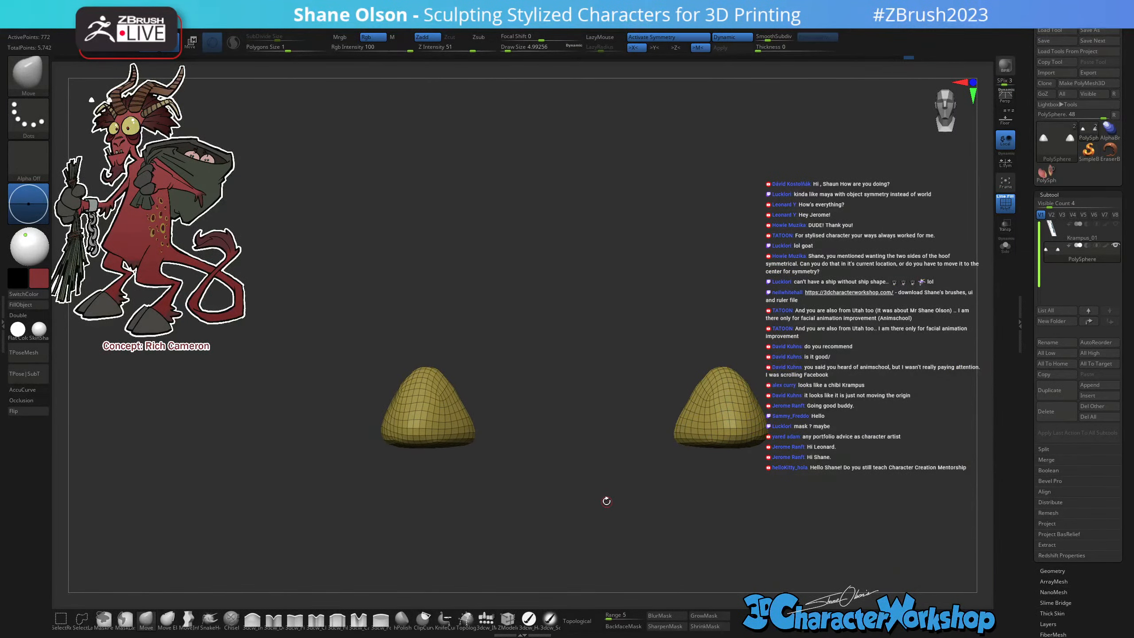
{"action": "key", "text": "space"}
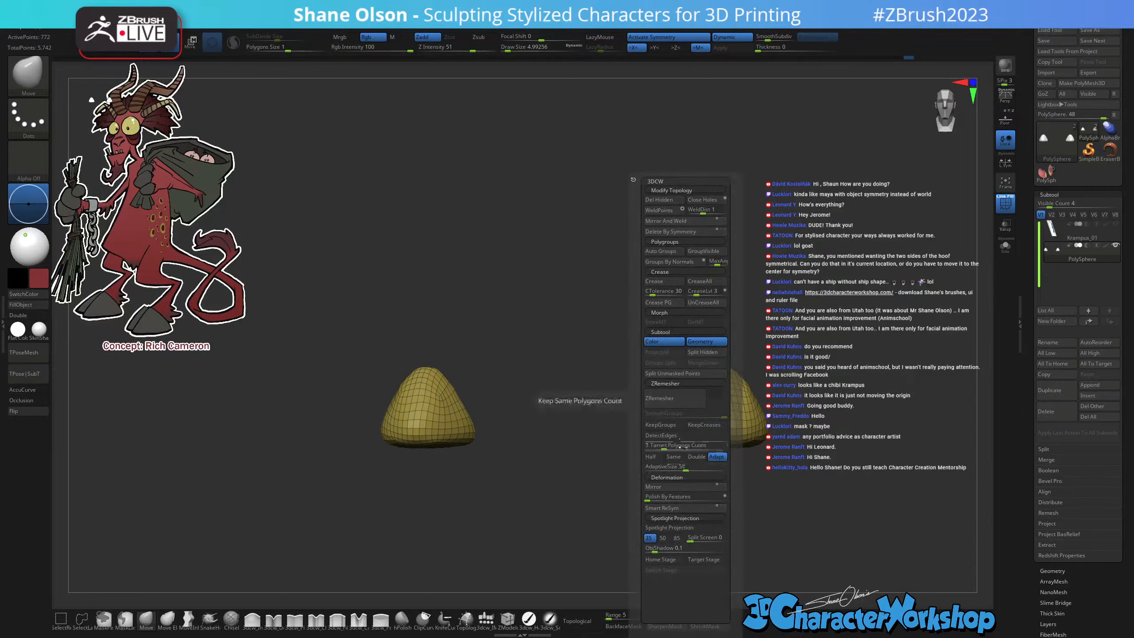
{"action": "left_click", "coordinate": [707, 356]}
{"action": "left_click_drag", "start_coordinate": [637, 508], "coordinate": [553, 464]}
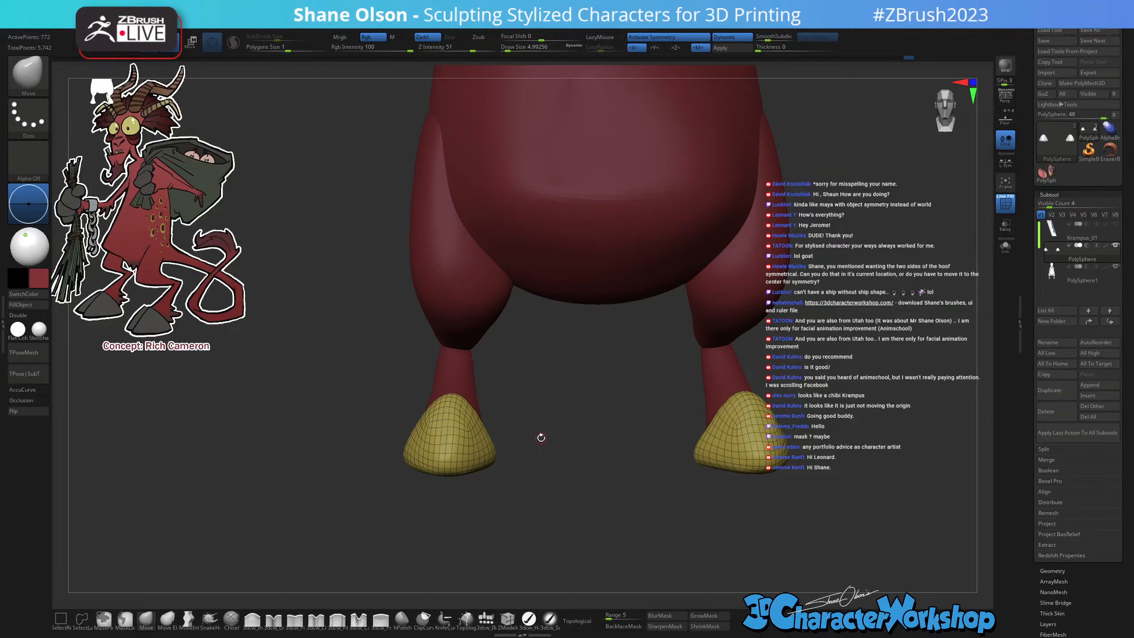
Try to cut the separated hoof subtool down the hoof's middle with the Knife Curve brush while BRadius is on.
{"action": "left_click_drag", "start_coordinate": [525, 430], "coordinate": [526, 432]}
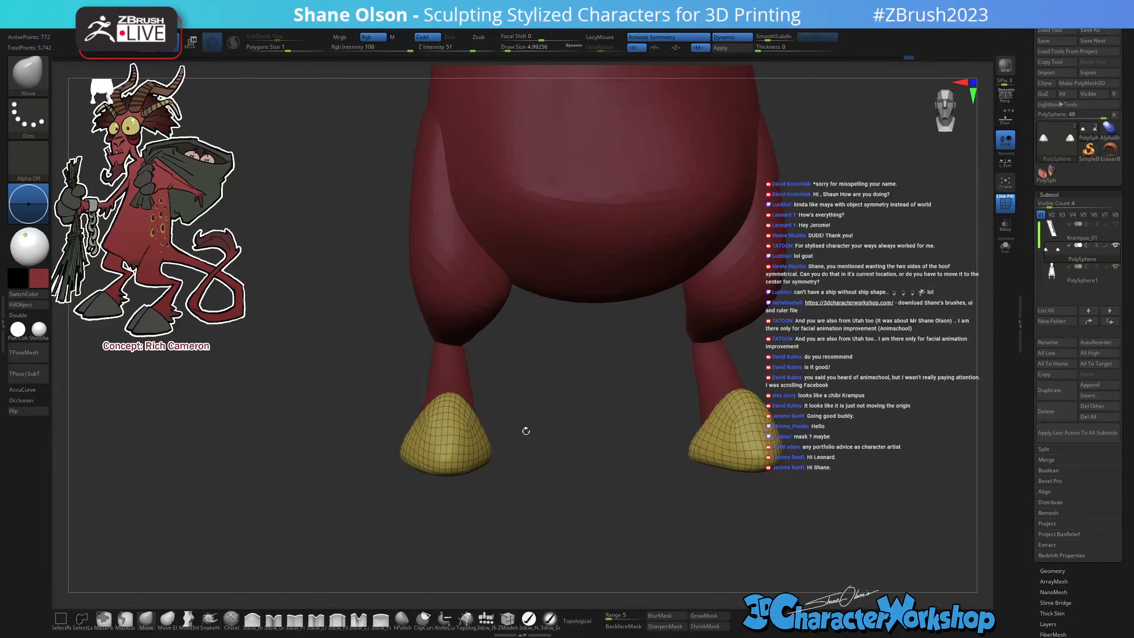
{"action": "left_click_drag", "start_coordinate": [474, 501], "coordinate": [451, 357]}
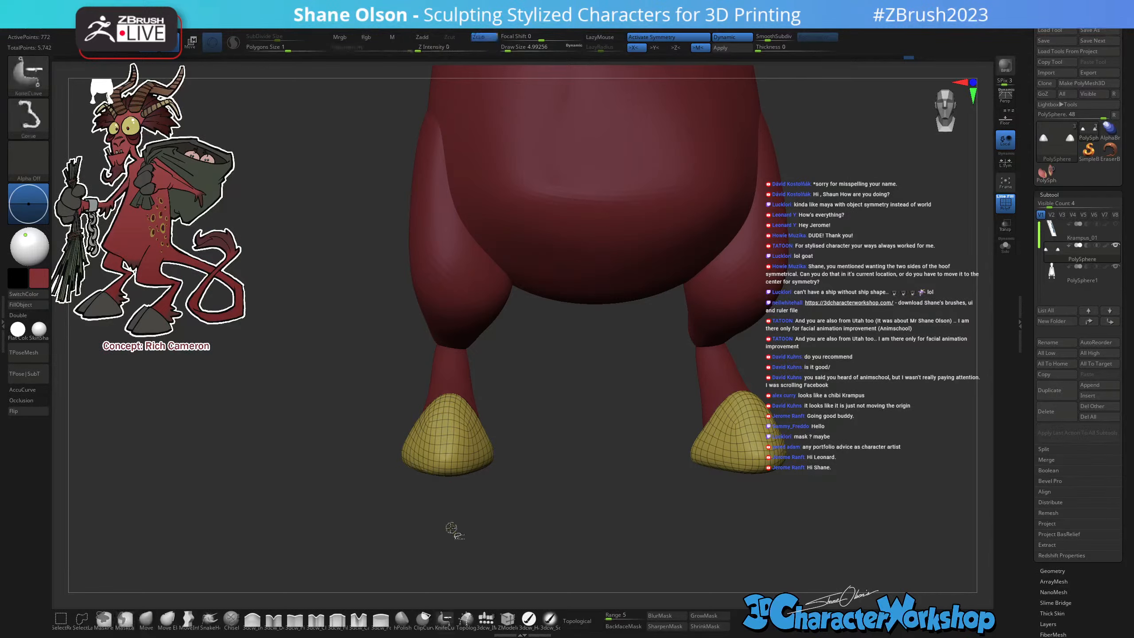
{"action": "left_click_drag", "start_coordinate": [442, 525], "coordinate": [457, 356], "text": "ctrl+shift"}
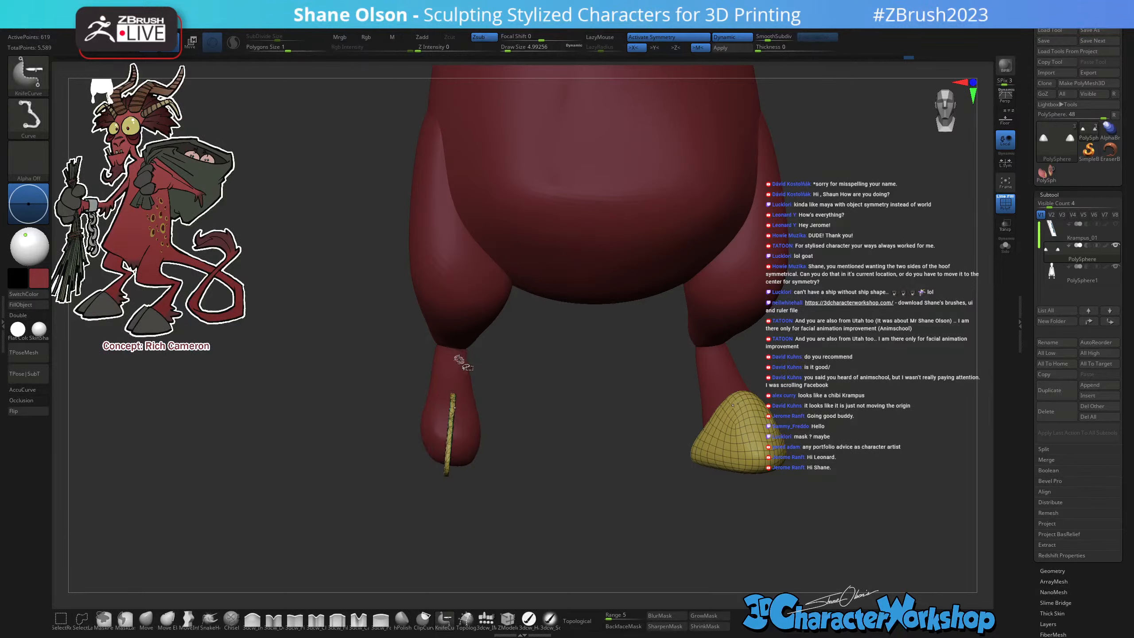
Turn off BRadius and split the hooves vertically down their middles with the Knife Curve brush.
{"action": "key", "text": "ctrl+shift+space"}
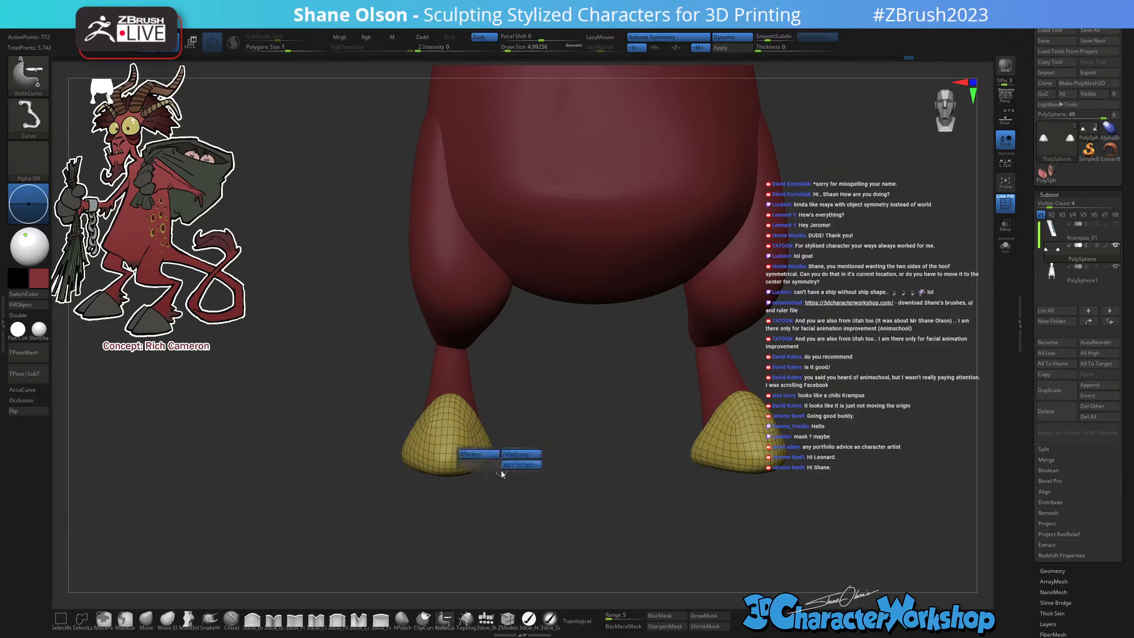
{"action": "key", "text": "ctrl+shift+space"}
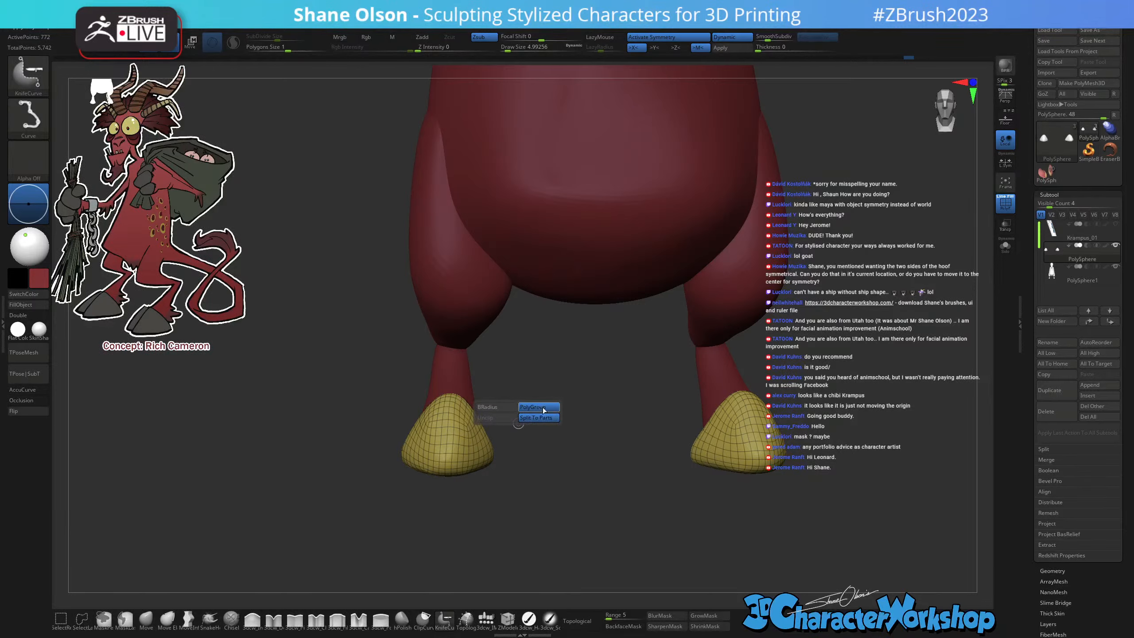
{"action": "mouse_move", "coordinate": [436, 536]}
{"action": "left_mouse_down", "text": "ctrl+shift"}
{"action": "mouse_move", "coordinate": [450, 350]}
{"action": "mouse_move", "coordinate": [453, 357]}
{"action": "left_mouse_up", "text": "ctrl+shift"}
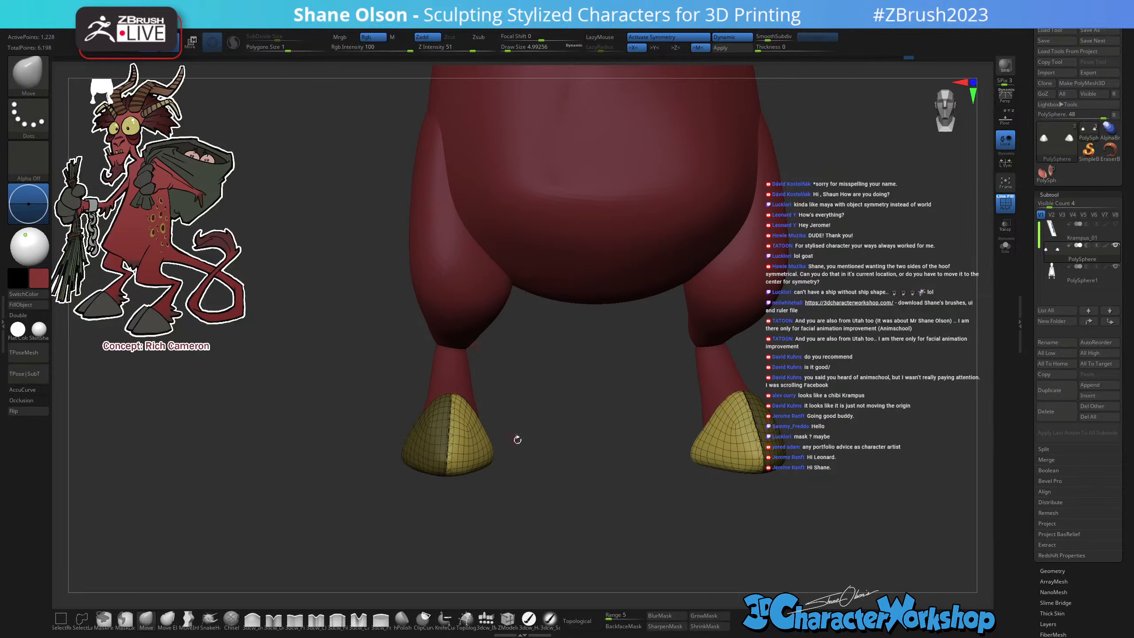
Assign the masked outer halves of both hooves to a new polygroup.
{"action": "mouse_move", "coordinate": [585, 424]}
{"action": "left_mouse_down"}
{"action": "mouse_move", "coordinate": [574, 411]}
{"action": "mouse_move", "coordinate": [565, 439]}
{"action": "mouse_move", "coordinate": [593, 408]}
{"action": "mouse_move", "coordinate": [562, 408]}
{"action": "mouse_move", "coordinate": [570, 414]}
{"action": "left_mouse_up"}
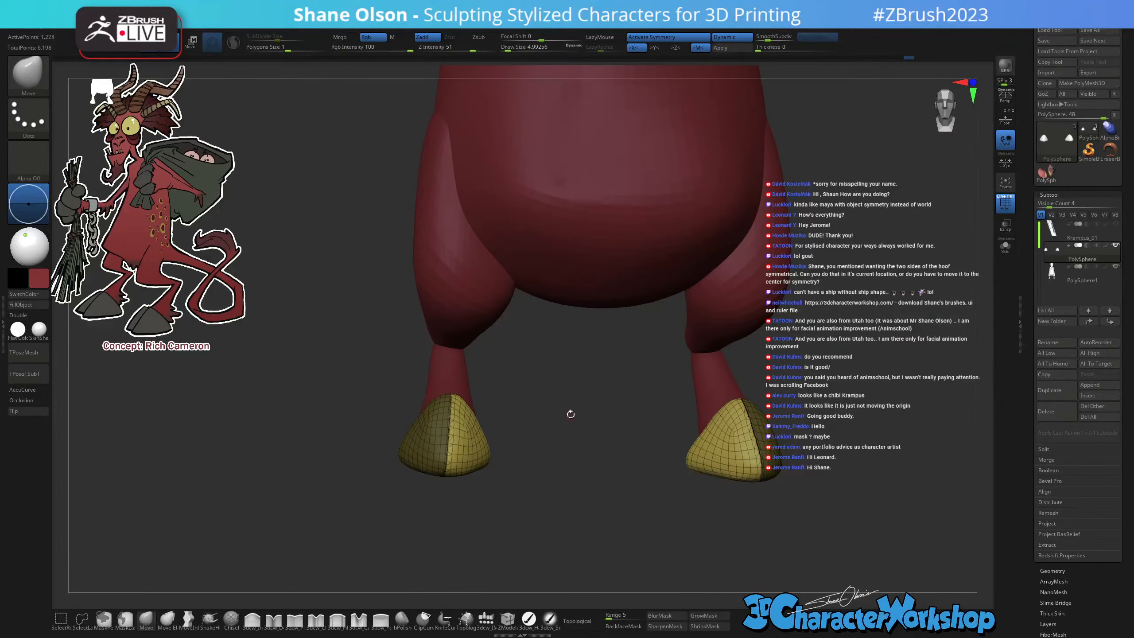
{"action": "key", "text": "ctrl+w"}
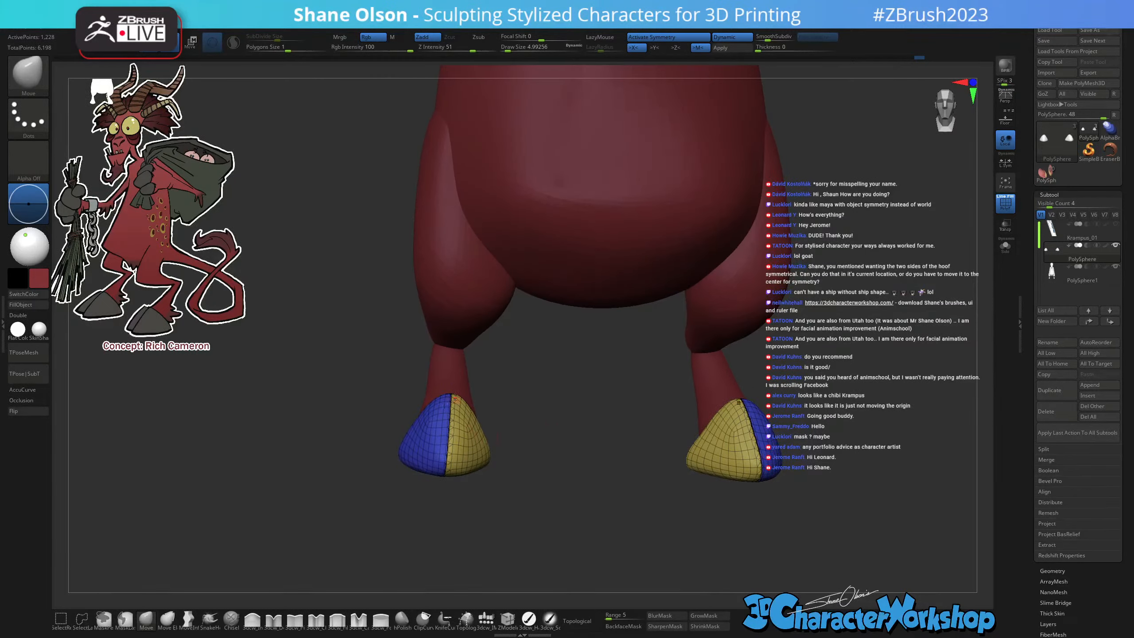
{"action": "left_click_drag", "start_coordinate": [555, 407], "coordinate": [558, 413]}
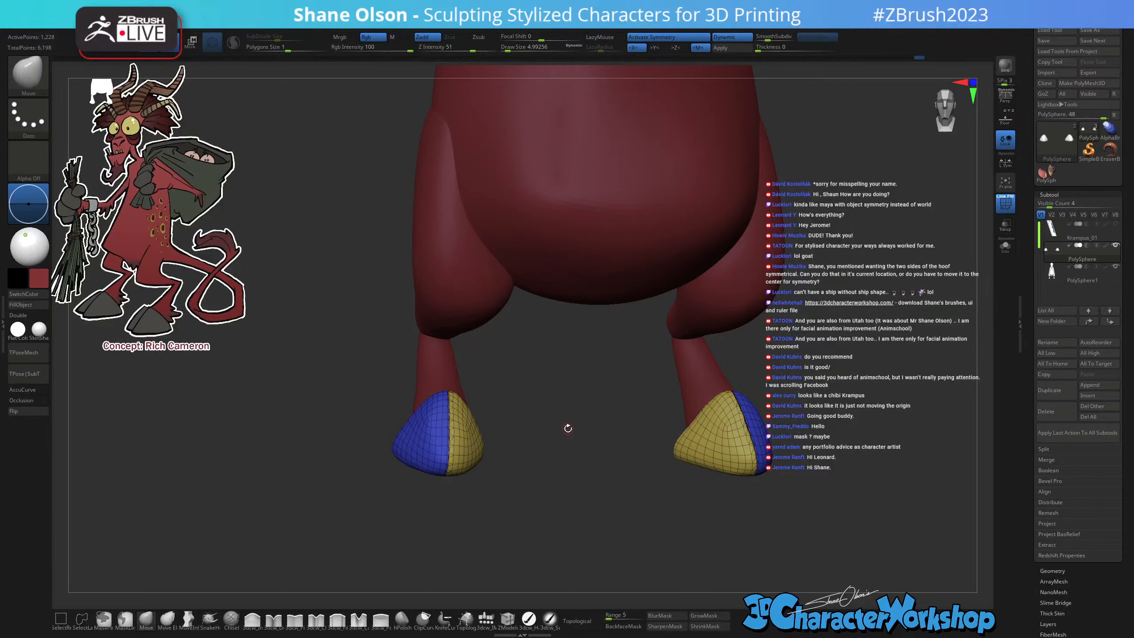
Align the gizmo to the world axes and move the outer hoof halves sideways away from the inner halves.
{"action": "key", "text": "w"}
{"action": "left_click", "coordinate": [414, 440]}
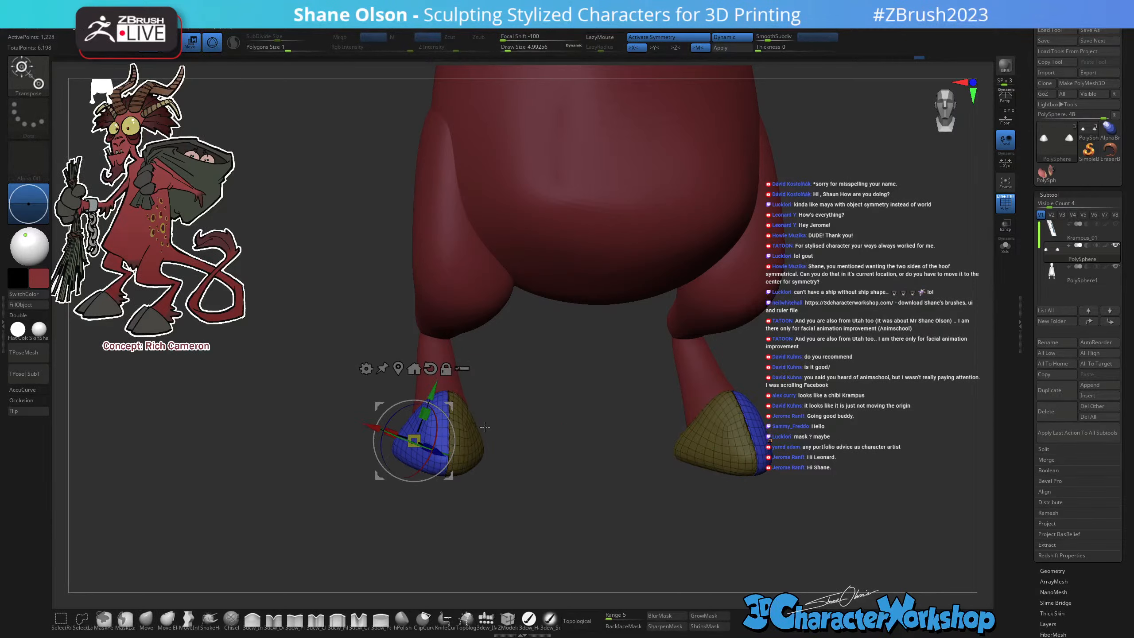
{"action": "left_click", "coordinate": [432, 364], "text": "alt"}
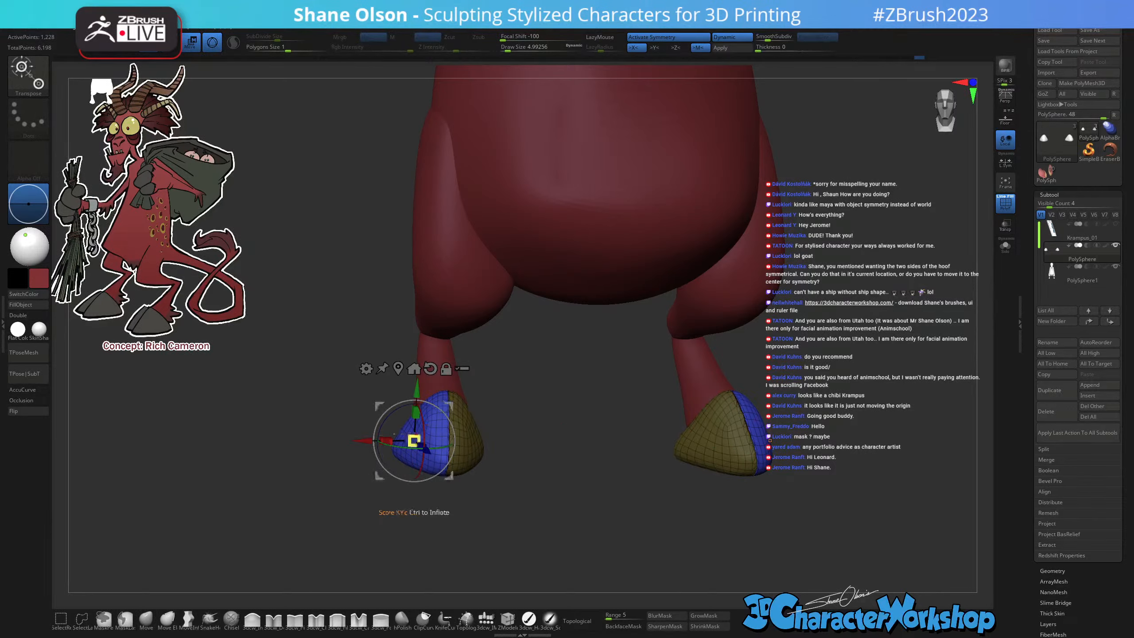
{"action": "left_click_drag", "start_coordinate": [363, 440], "coordinate": [333, 440]}
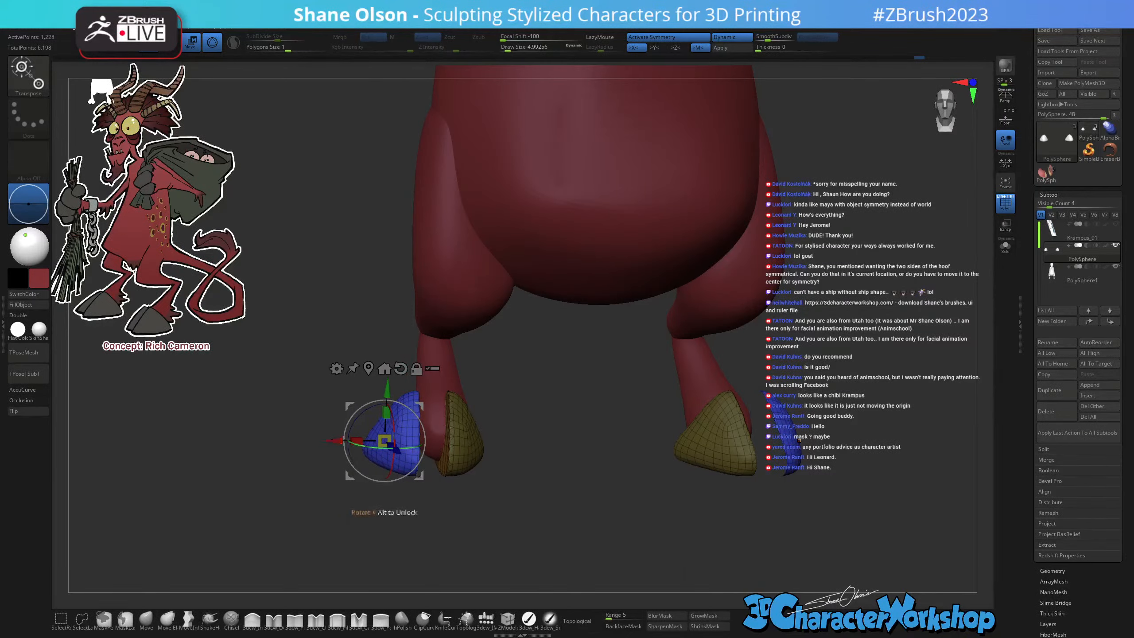
Assign the masked inner hoof halves, including their cut faces, to one new polygroup.
{"action": "mouse_move", "coordinate": [504, 509]}
{"action": "left_mouse_down"}
{"action": "mouse_move", "coordinate": [524, 509]}
{"action": "mouse_move", "coordinate": [492, 507]}
{"action": "mouse_move", "coordinate": [516, 500]}
{"action": "left_mouse_up"}
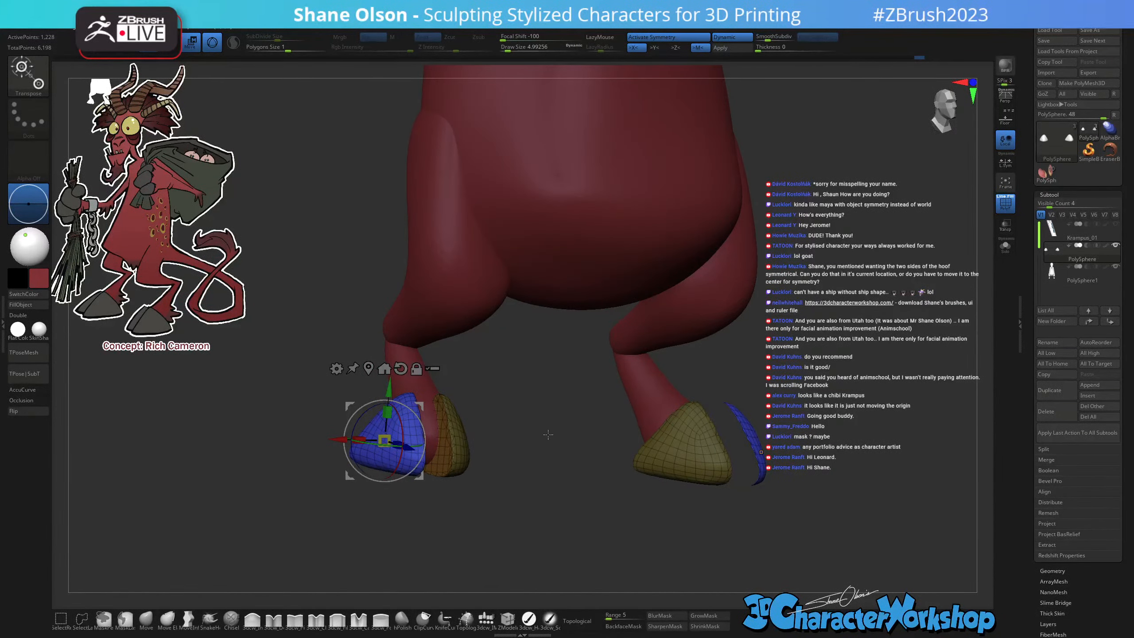
{"action": "left_click_drag", "start_coordinate": [534, 434], "coordinate": [553, 510], "text": "alt"}
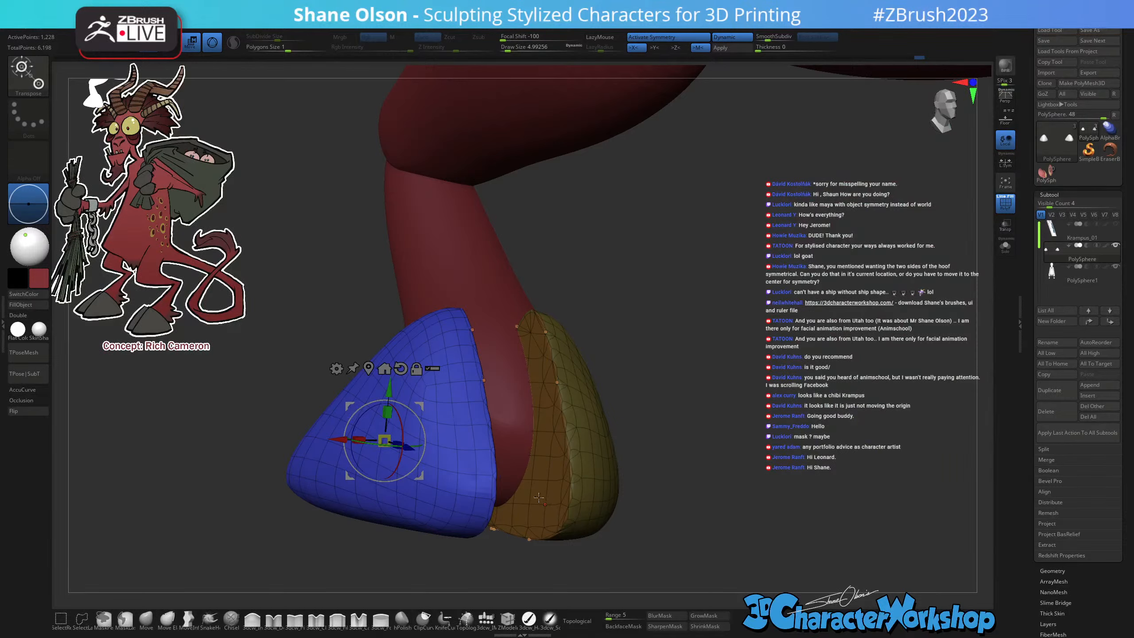
{"action": "right_click_drag", "start_coordinate": [598, 453], "coordinate": [548, 406]}
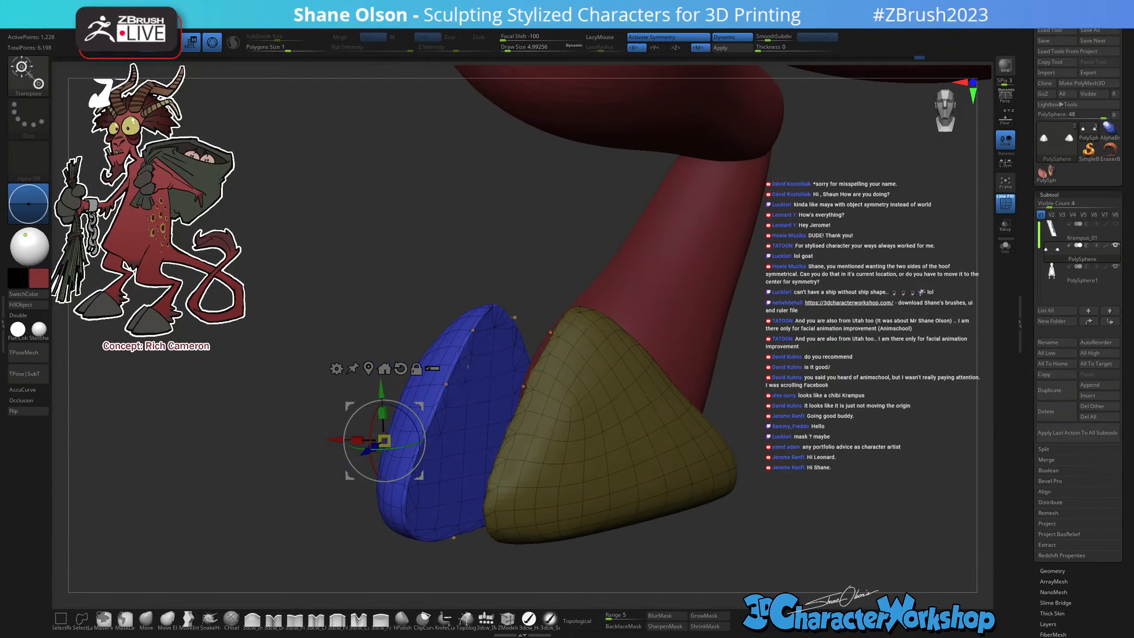
{"action": "right_click_drag", "start_coordinate": [496, 273], "coordinate": [818, 412]}
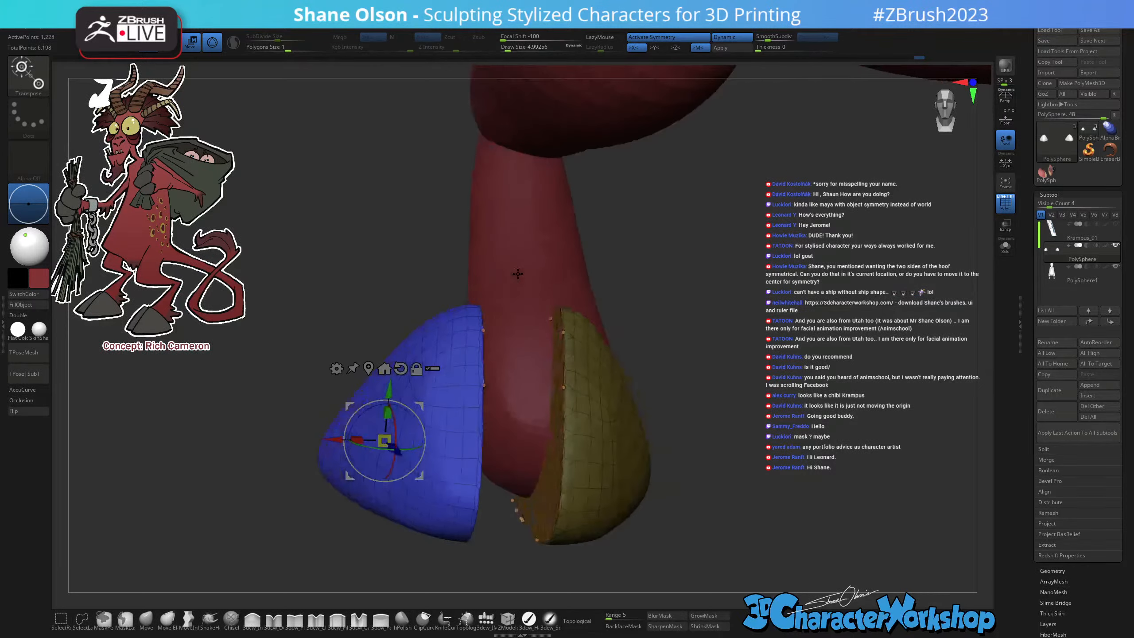
{"action": "key", "text": "ctrl+w"}
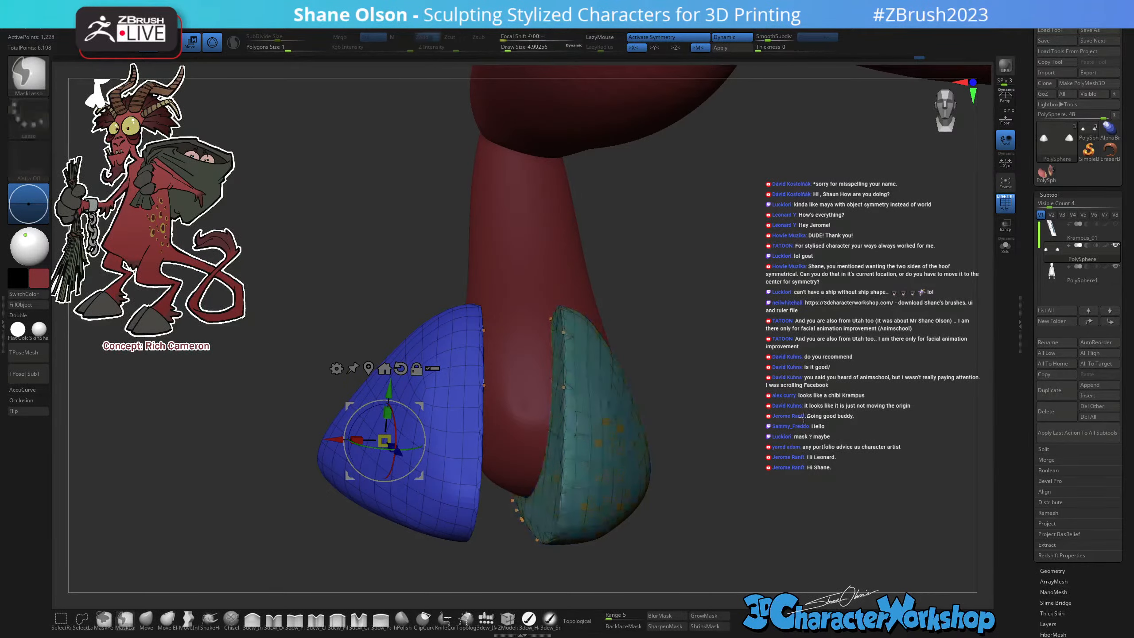
Recenter the gizmo on the outer hoof halves and move them back against the inner halves, leaving a narrow gap.
{"action": "right_click_drag", "start_coordinate": [807, 416], "coordinate": [451, 442], "text": "alt"}
{"action": "left_click", "coordinate": [417, 399], "text": "ctrl"}
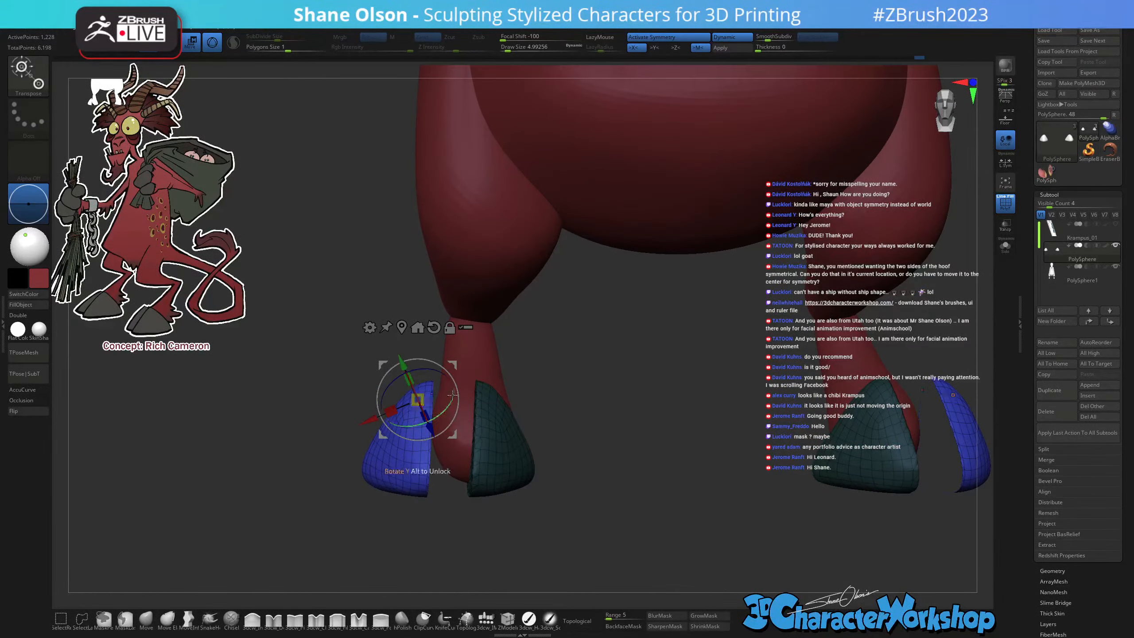
{"action": "left_click", "coordinate": [433, 327]}
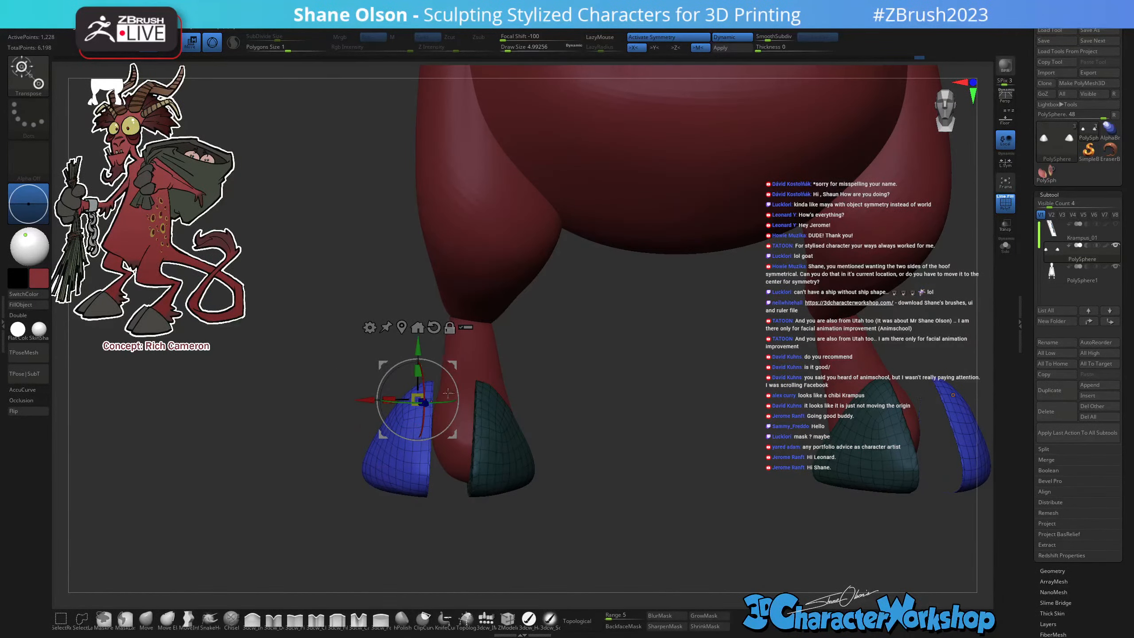
{"action": "right_click_drag", "start_coordinate": [479, 368], "coordinate": [620, 273]}
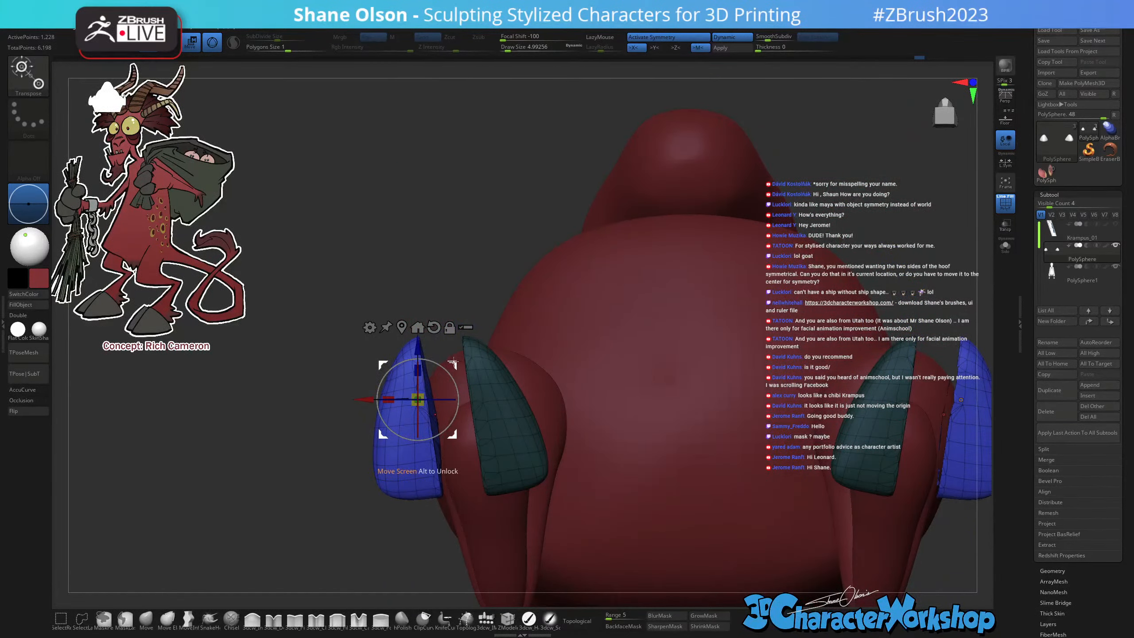
{"action": "left_click_drag", "start_coordinate": [452, 363], "coordinate": [503, 442]}
{"action": "mouse_move", "coordinate": [478, 245]}
{"action": "left_mouse_down"}
{"action": "mouse_move", "coordinate": [598, 514]}
{"action": "mouse_move", "coordinate": [649, 595]}
{"action": "mouse_move", "coordinate": [645, 422]}
{"action": "mouse_move", "coordinate": [635, 445]}
{"action": "mouse_move", "coordinate": [667, 417]}
{"action": "left_mouse_up"}
{"action": "key", "text": "q"}
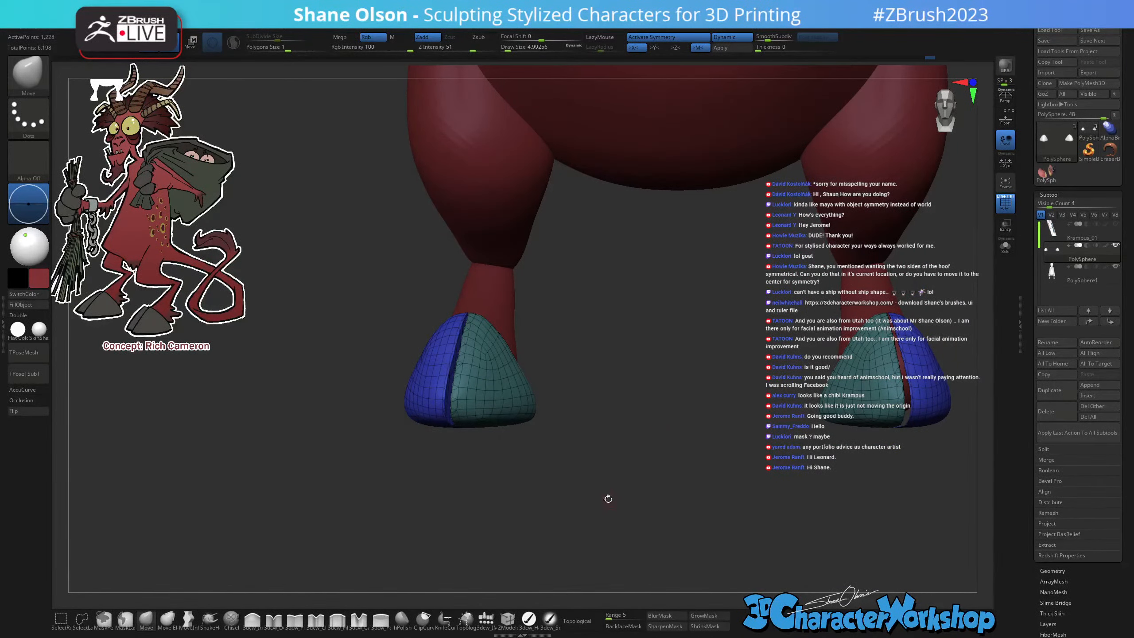
Set the brush draw size to about 25 for working on the hooves.
{"action": "mouse_move", "coordinate": [609, 499]}
{"action": "left_mouse_down", "text": "alt"}
{"action": "mouse_move", "coordinate": [596, 488]}
{"action": "mouse_move", "coordinate": [588, 500]}
{"action": "mouse_move", "coordinate": [592, 482]}
{"action": "mouse_move", "coordinate": [582, 490]}
{"action": "left_mouse_up", "text": "alt"}
{"action": "key", "text": "s"}
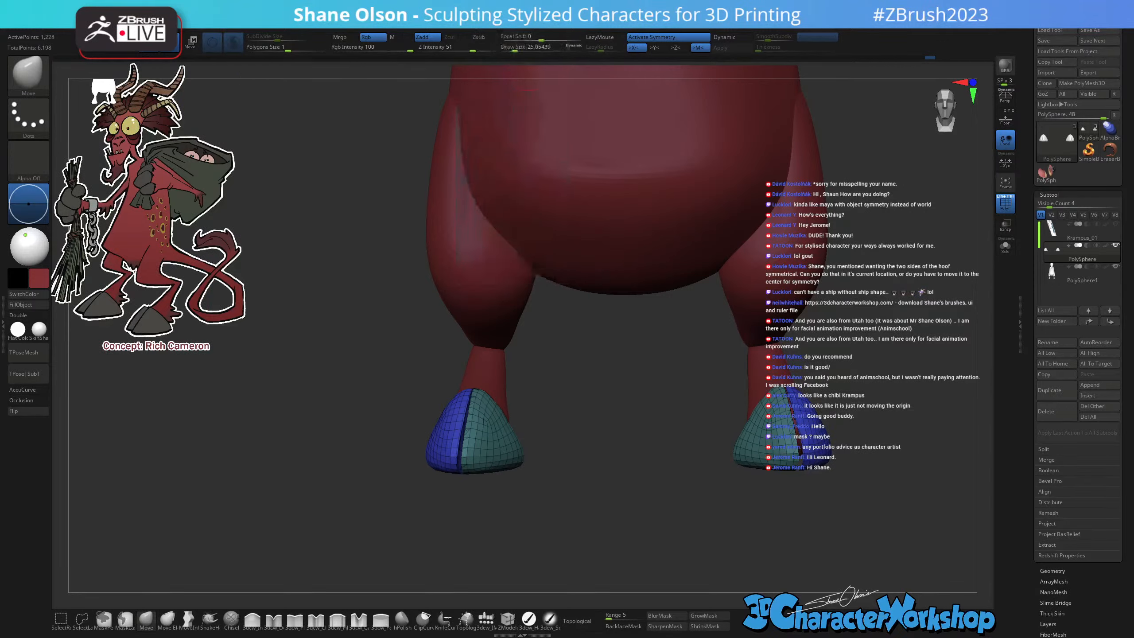
{"action": "left_click_drag", "start_coordinate": [340, 220], "coordinate": [332, 256]}
{"action": "left_click_drag", "start_coordinate": [655, 447], "coordinate": [657, 422]}
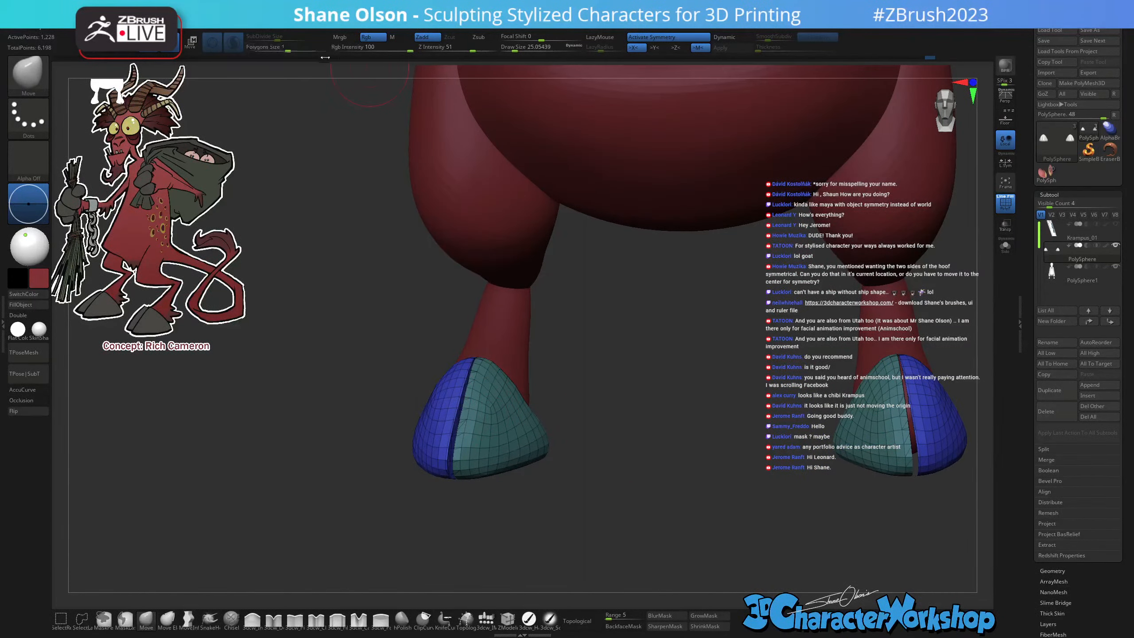
Try to smooth the hoof's inner half with Sculptris Pro at a SubDivide Size of 0.11284 while dynamic subdivision is active.
{"action": "key", "text": "shift"}
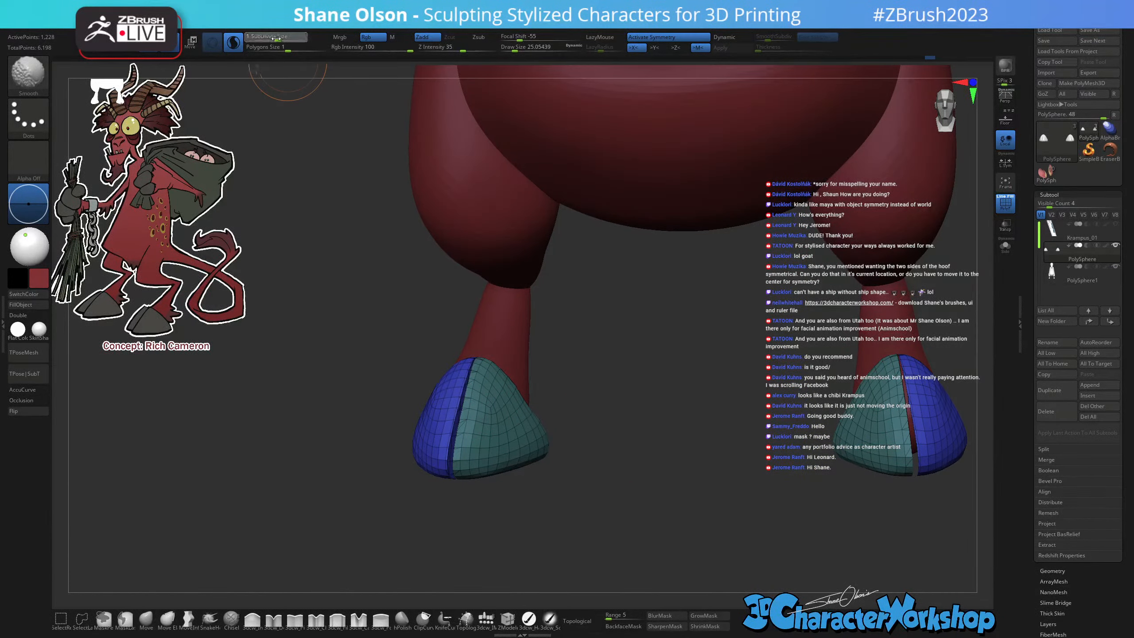
{"action": "key", "text": "shift+d"}
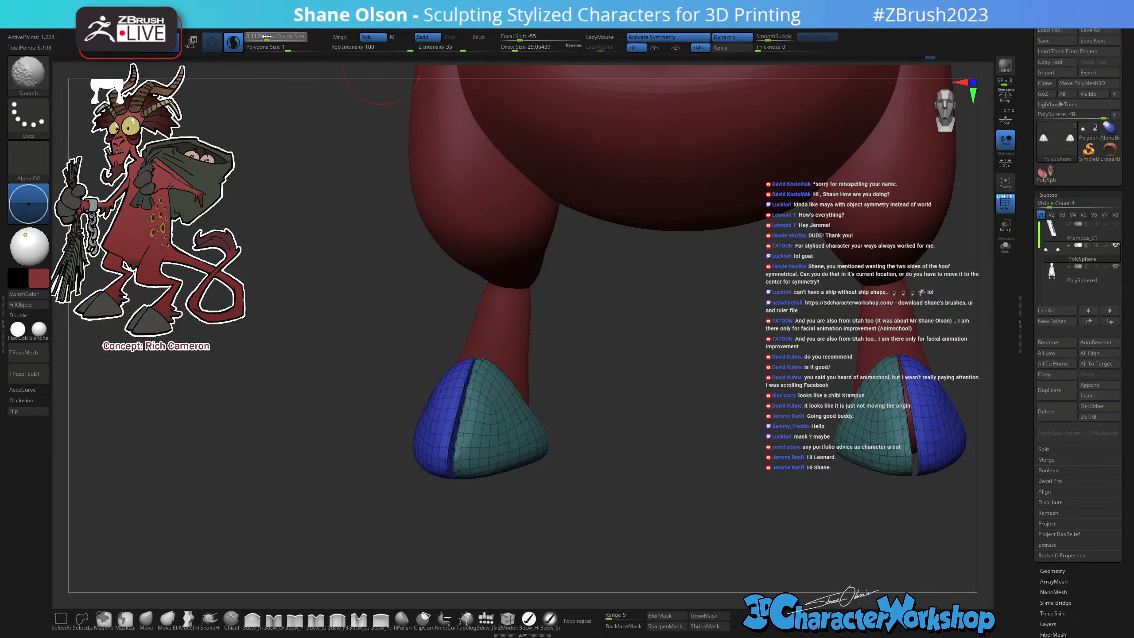
{"action": "mouse_move", "coordinate": [514, 446]}
{"action": "left_mouse_down", "text": "shift"}
{"action": "mouse_move", "coordinate": [500, 420]}
{"action": "mouse_move", "coordinate": [471, 431]}
{"action": "mouse_move", "coordinate": [465, 416]}
{"action": "left_mouse_up", "text": "shift"}
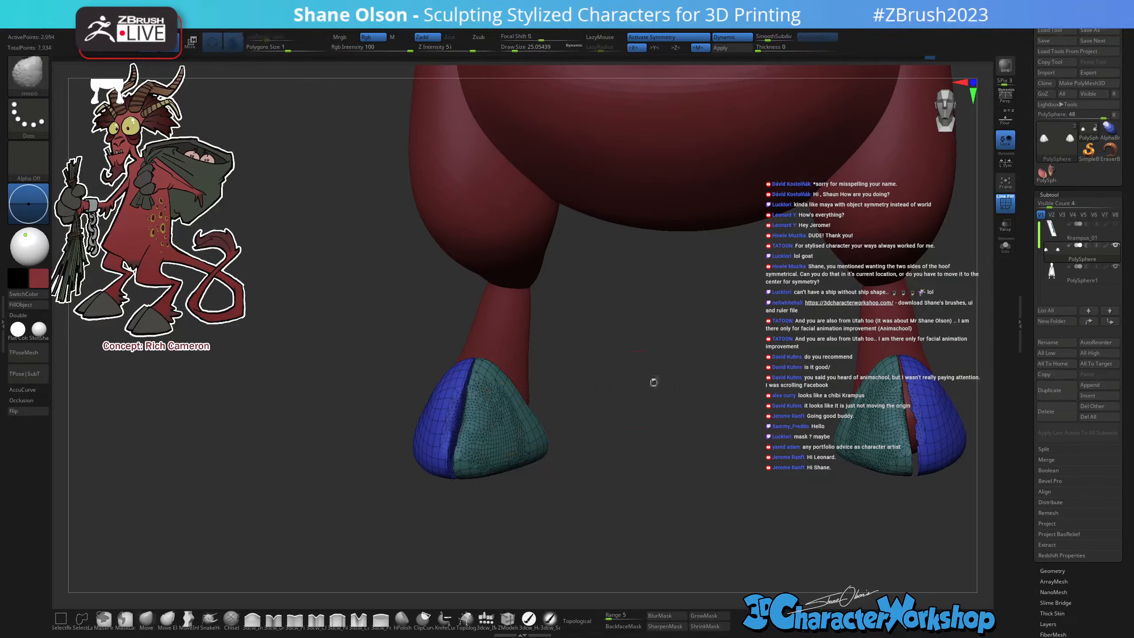
{"action": "key", "text": "ctrl+z"}
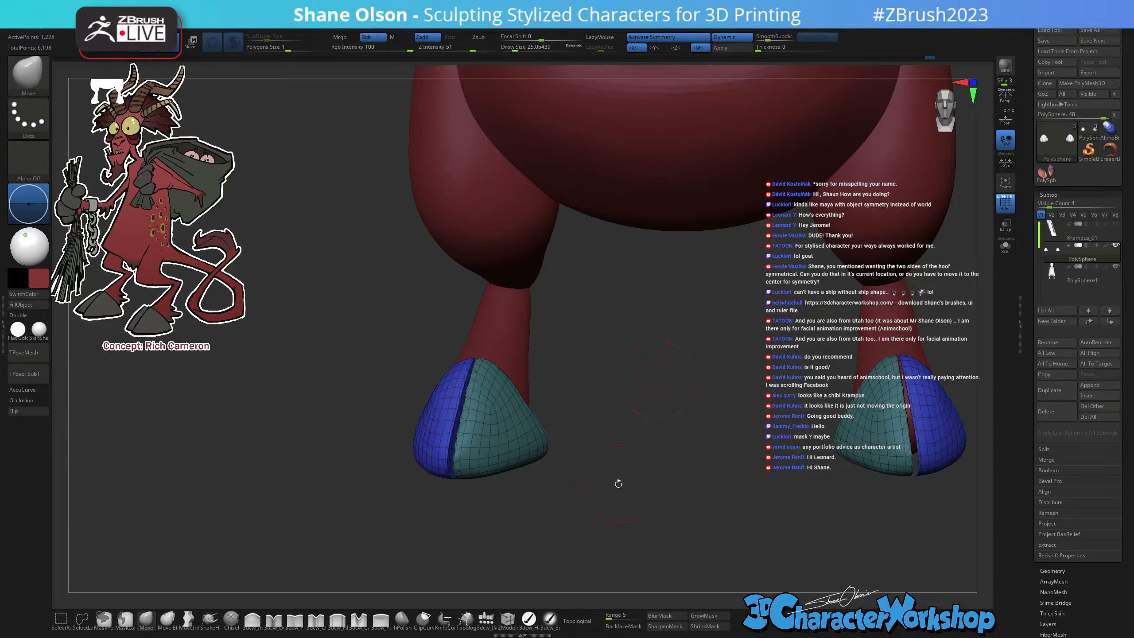
Apply the dynamic subdivision to the hooves as real geometry and delete their lower subdivision levels.
{"action": "left_click_drag", "start_coordinate": [619, 483], "coordinate": [645, 476], "text": "shift"}
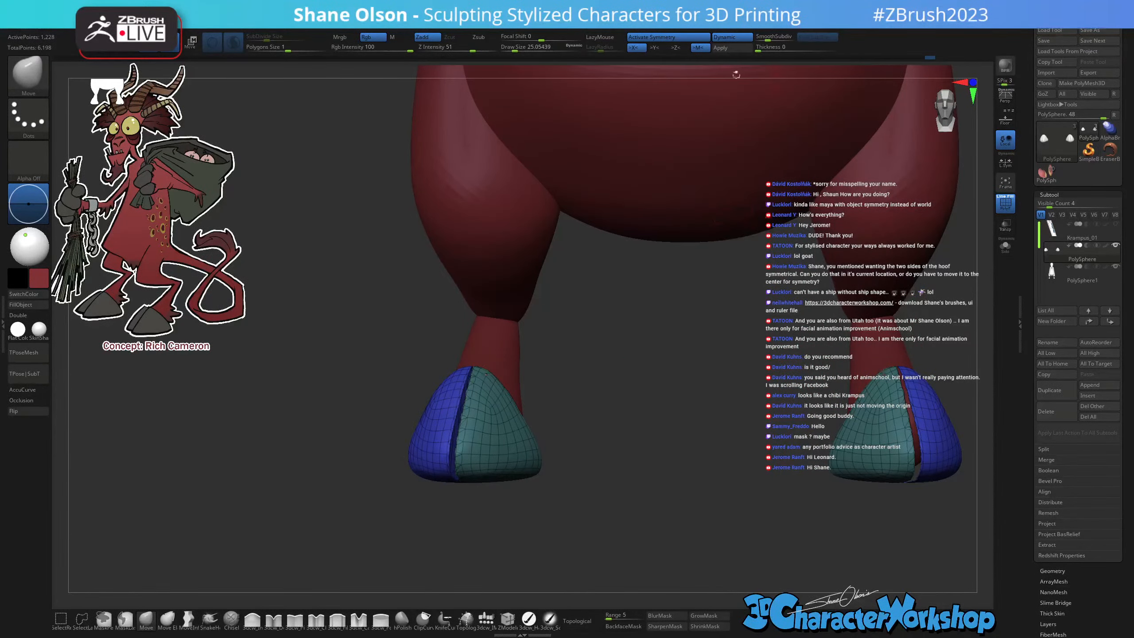
{"action": "left_click", "coordinate": [728, 48]}
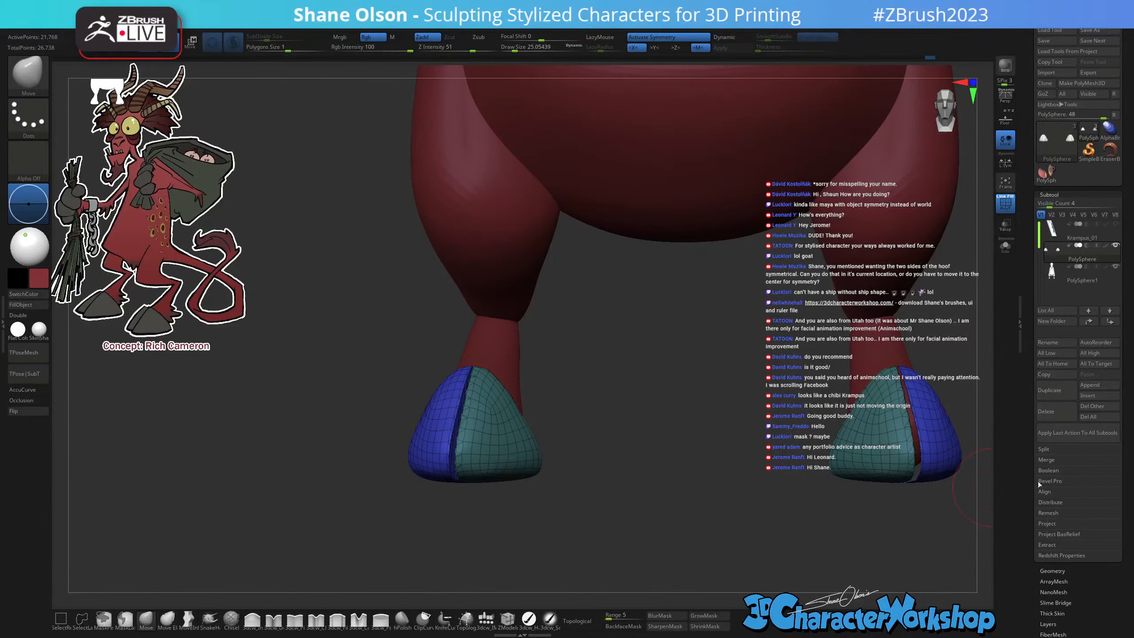
{"action": "left_click_drag", "start_coordinate": [1038, 482], "coordinate": [1036, 430]}
{"action": "left_click", "coordinate": [1053, 491]}
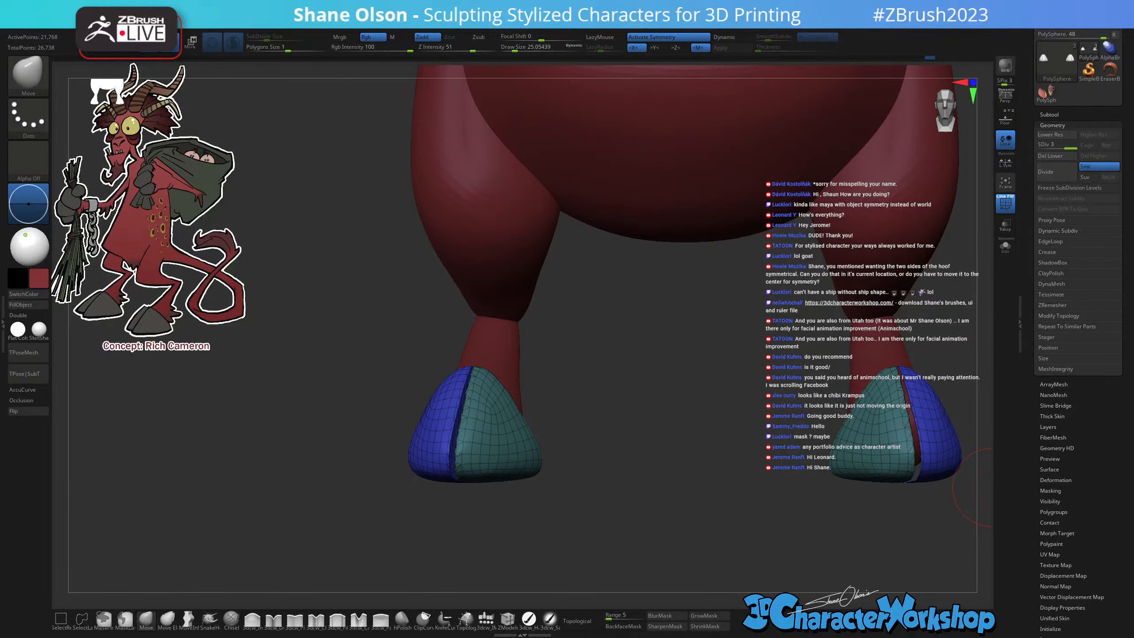
{"action": "left_click", "coordinate": [1051, 156]}
{"action": "mouse_move", "coordinate": [598, 528]}
{"action": "left_mouse_down"}
{"action": "mouse_move", "coordinate": [599, 518]}
{"action": "mouse_move", "coordinate": [580, 519]}
{"action": "mouse_move", "coordinate": [594, 514]}
{"action": "left_mouse_up"}
Set the Sculptris Pro SubDivide Size to 0.07234 and smooth the sharp edges along the front of the hoof split.
{"action": "key", "text": "shift"}
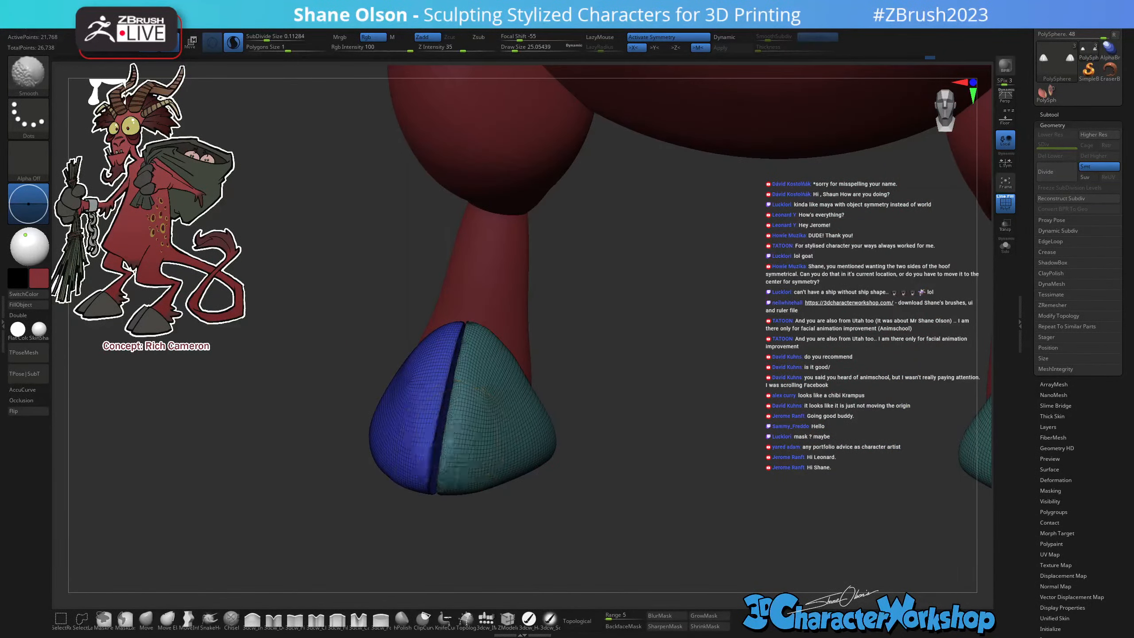
{"action": "mouse_move", "coordinate": [459, 388]}
{"action": "left_mouse_down", "text": "shift"}
{"action": "mouse_move", "coordinate": [454, 440]}
{"action": "mouse_move", "coordinate": [469, 478]}
{"action": "left_mouse_up", "text": "shift"}
{"action": "key", "text": "ctrl+z"}
{"action": "left_click_drag", "start_coordinate": [286, 37], "coordinate": [266, 36]}
{"action": "left_click_drag", "start_coordinate": [455, 433], "coordinate": [460, 365], "text": "shift"}
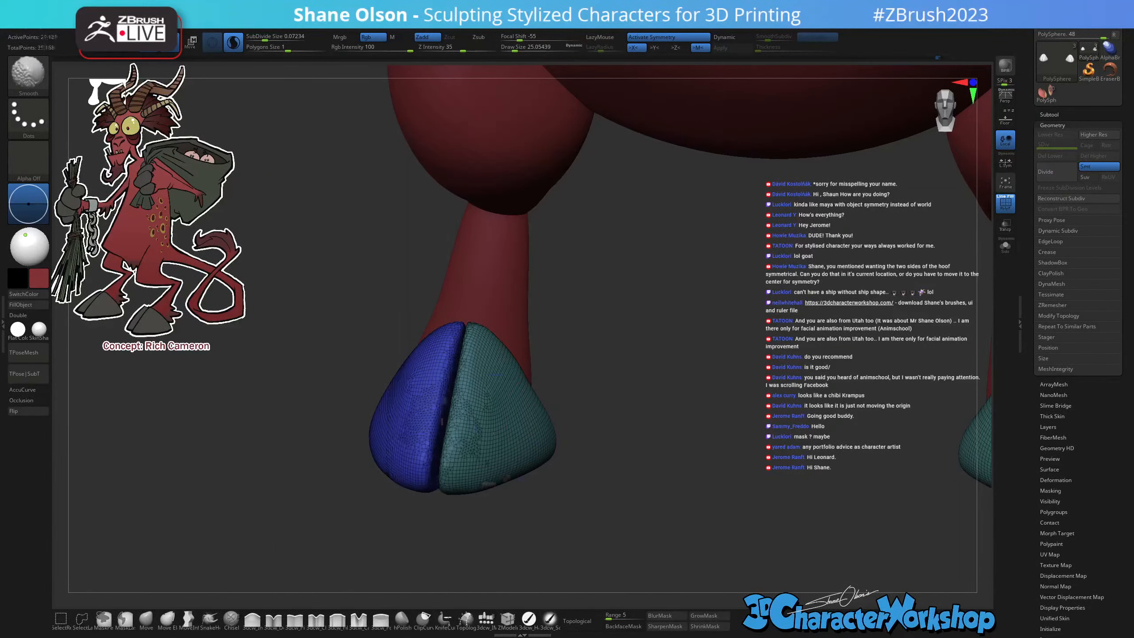
Smooth the split's edges on the underside of the hoof and turn off the polygroup wireframe display.
{"action": "right_click_drag", "start_coordinate": [494, 431], "coordinate": [489, 340]}
{"action": "mouse_move", "coordinate": [474, 471]}
{"action": "left_mouse_down", "text": "shift"}
{"action": "mouse_move", "coordinate": [474, 514]}
{"action": "mouse_move", "coordinate": [476, 412]}
{"action": "left_mouse_up", "text": "shift"}
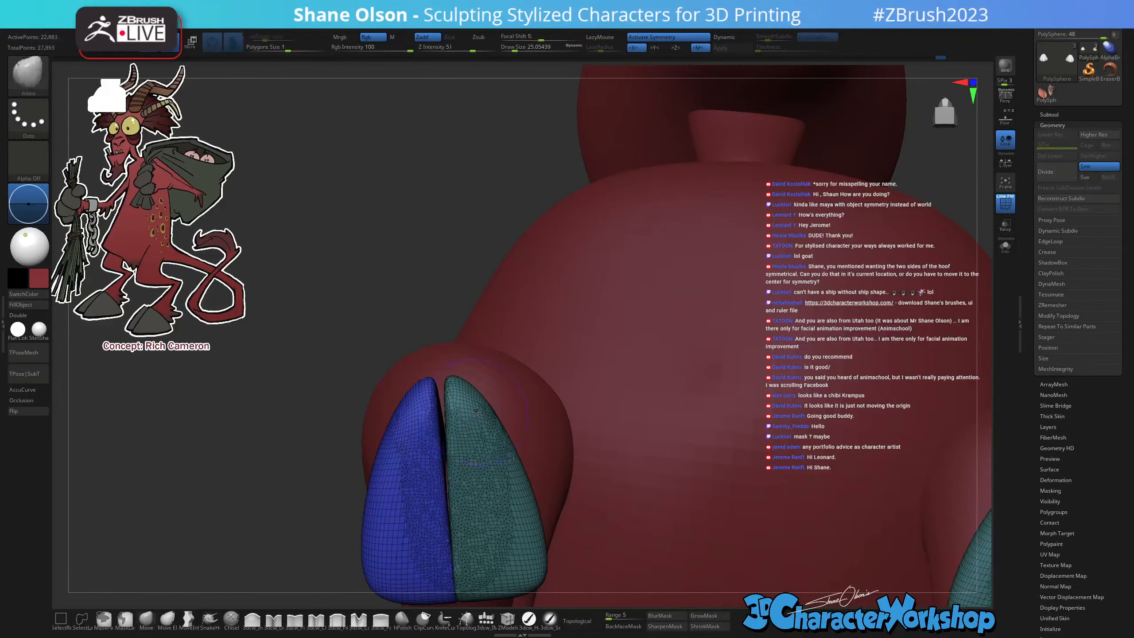
{"action": "mouse_move", "coordinate": [476, 412]}
{"action": "right_mouse_down"}
{"action": "mouse_move", "coordinate": [538, 491]}
{"action": "mouse_move", "coordinate": [557, 539]}
{"action": "mouse_move", "coordinate": [590, 514]}
{"action": "mouse_move", "coordinate": [589, 443]}
{"action": "mouse_move", "coordinate": [445, 444]}
{"action": "right_mouse_up"}
{"action": "key", "text": "shift+f"}
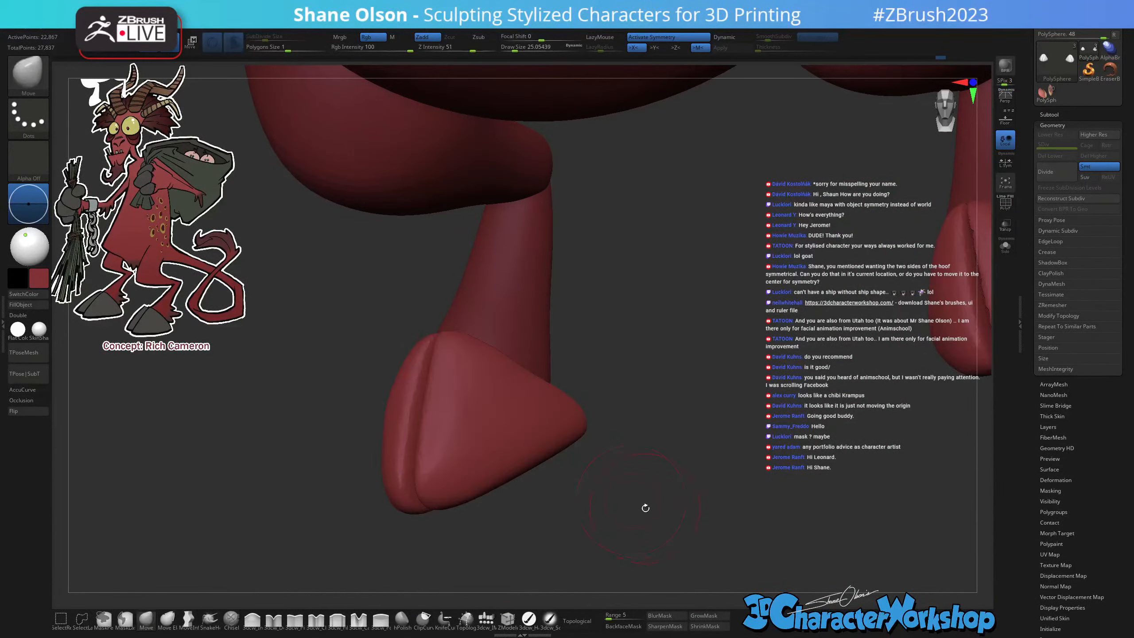
Fill both hooves with the dark grey sampled from the hooves in the concept art.
{"action": "right_click_drag", "start_coordinate": [645, 507], "coordinate": [659, 510]}
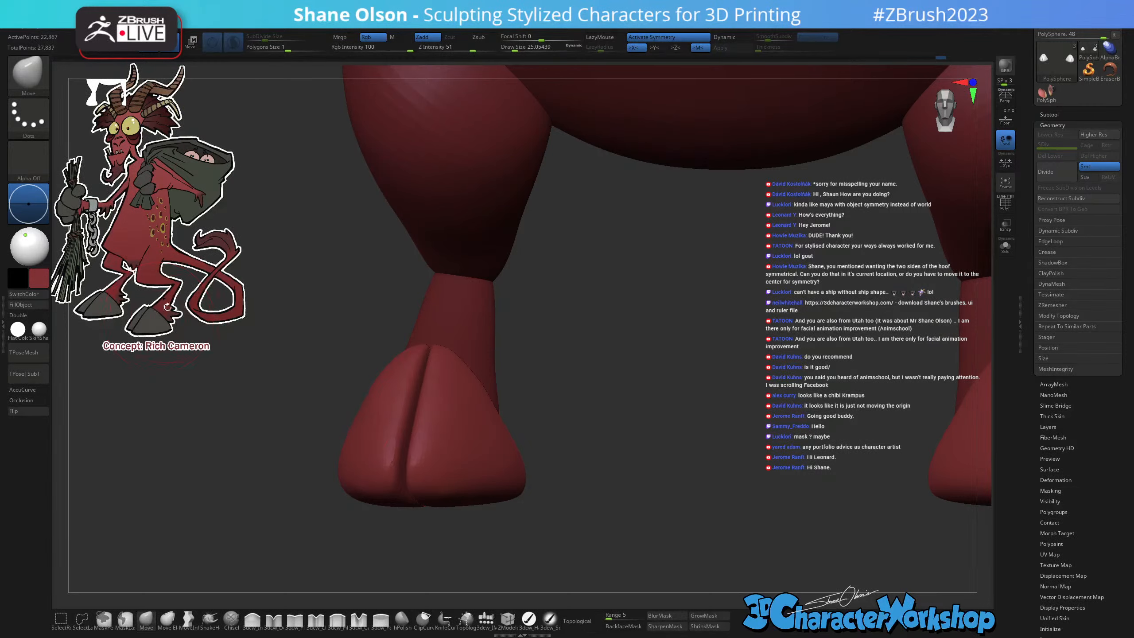
{"action": "right_click_drag", "start_coordinate": [602, 487], "coordinate": [558, 503], "text": "ctrl"}
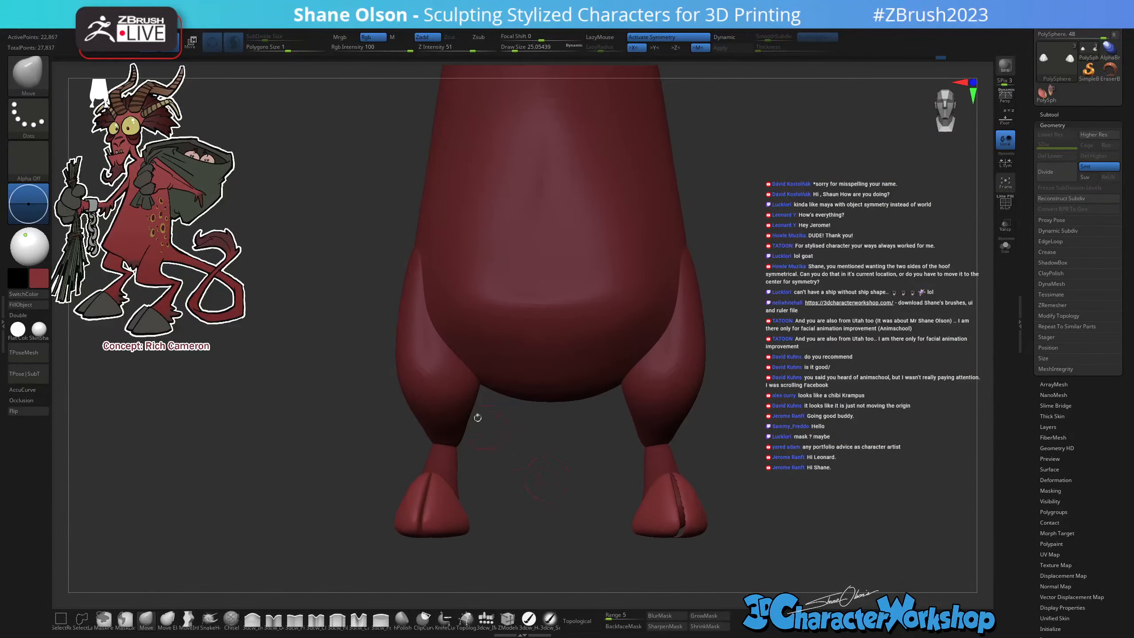
{"action": "left_click", "coordinate": [524, 478], "text": "ctrl"}
{"action": "left_click", "coordinate": [471, 420], "text": "alt"}
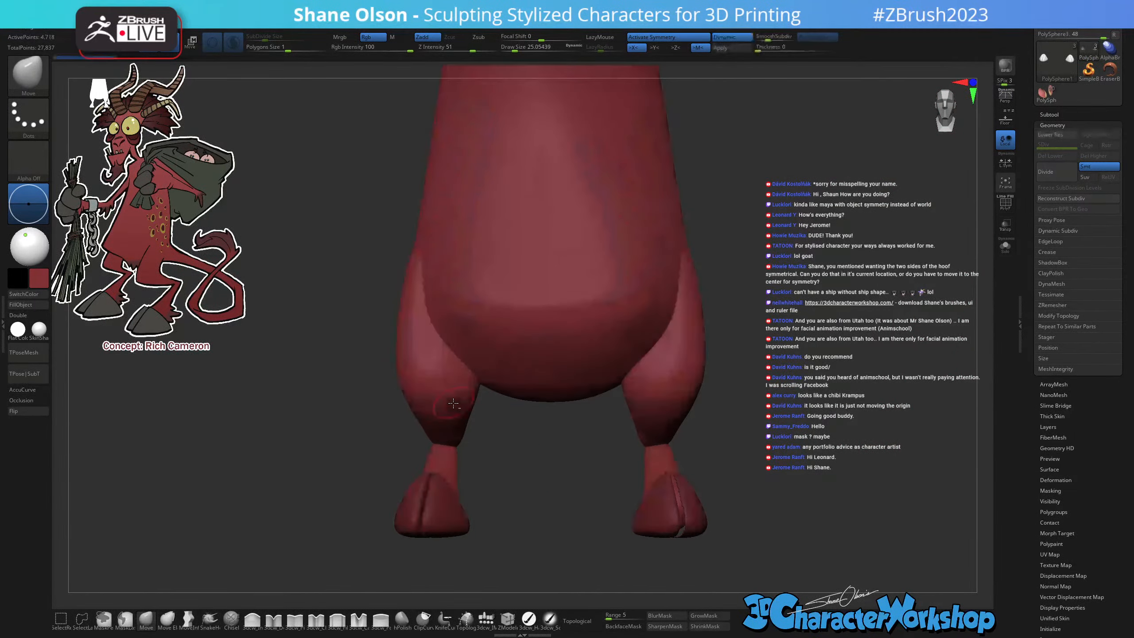
{"action": "left_click", "coordinate": [528, 619]}
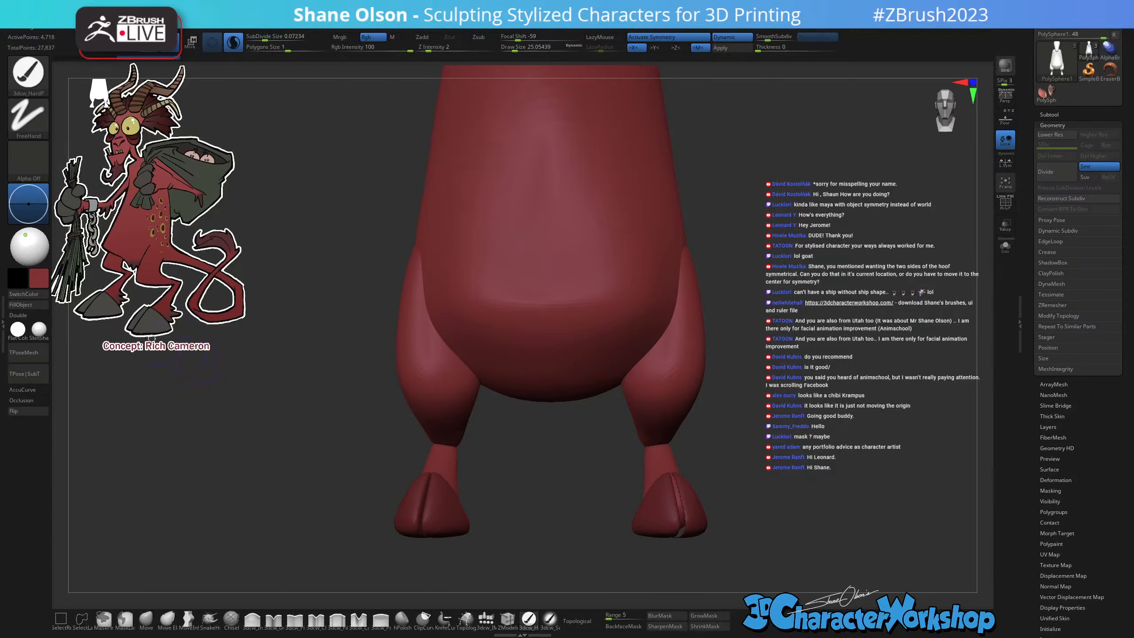
{"action": "key", "text": "z"}
{"action": "key", "text": "c"}
{"action": "key", "text": "z"}
{"action": "left_click_drag", "start_coordinate": [523, 508], "coordinate": [513, 483]}
{"action": "left_click", "coordinate": [455, 511], "text": "alt"}
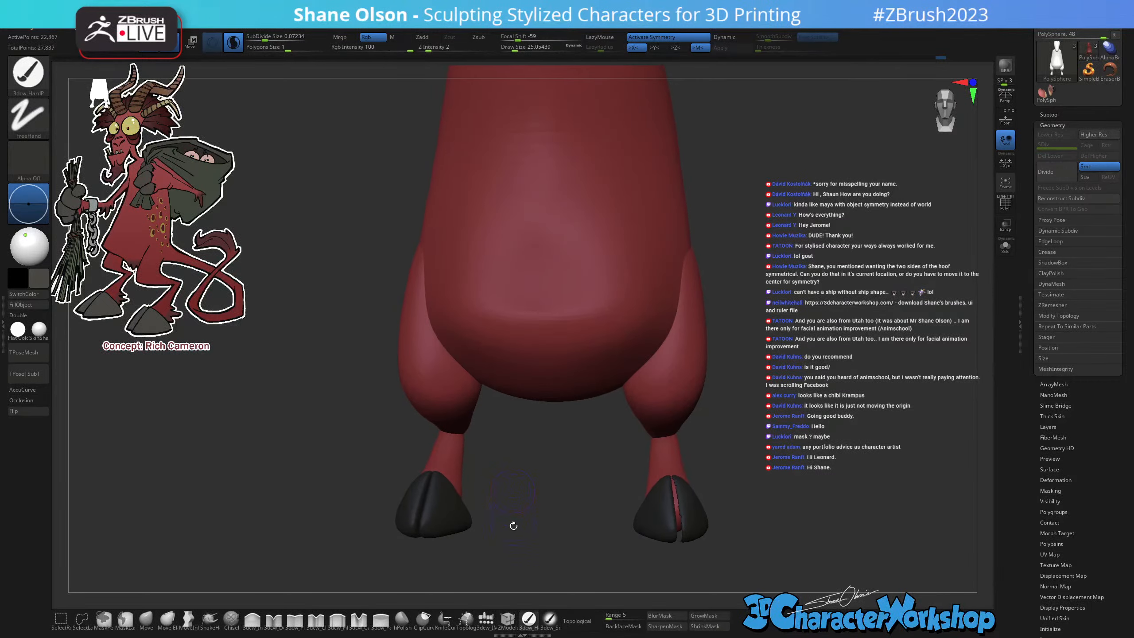
{"action": "left_click_drag", "start_coordinate": [513, 527], "coordinate": [520, 502], "text": "ctrl"}
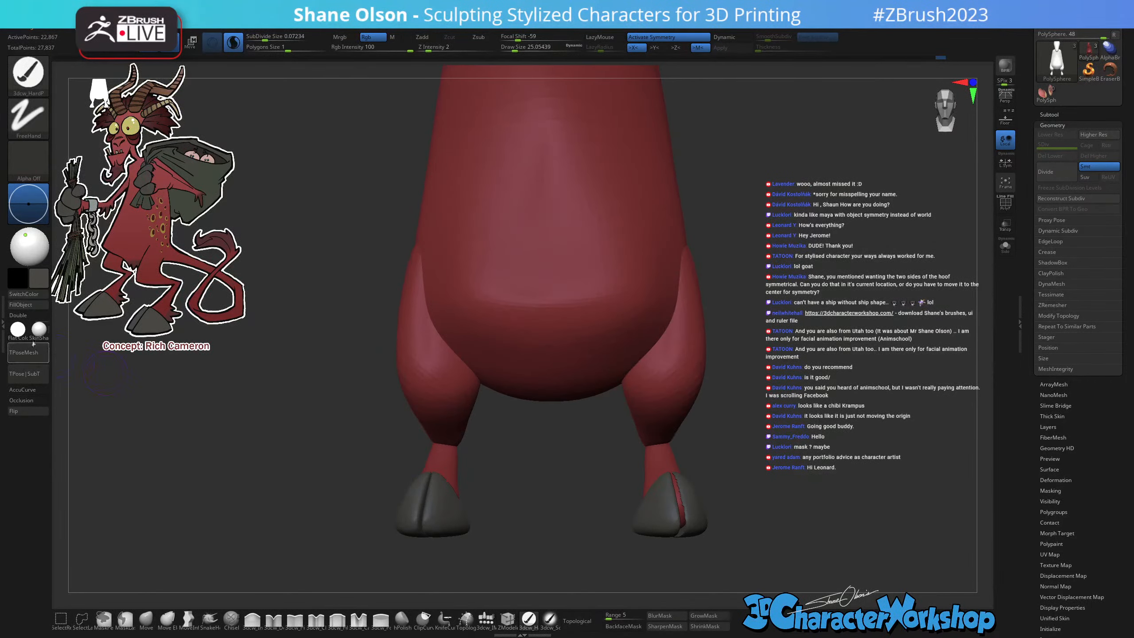
{"action": "mouse_move", "coordinate": [738, 465]}
{"action": "left_mouse_down"}
{"action": "mouse_move", "coordinate": [739, 498]}
{"action": "mouse_move", "coordinate": [756, 495]}
{"action": "mouse_move", "coordinate": [646, 525]}
{"action": "left_mouse_up"}
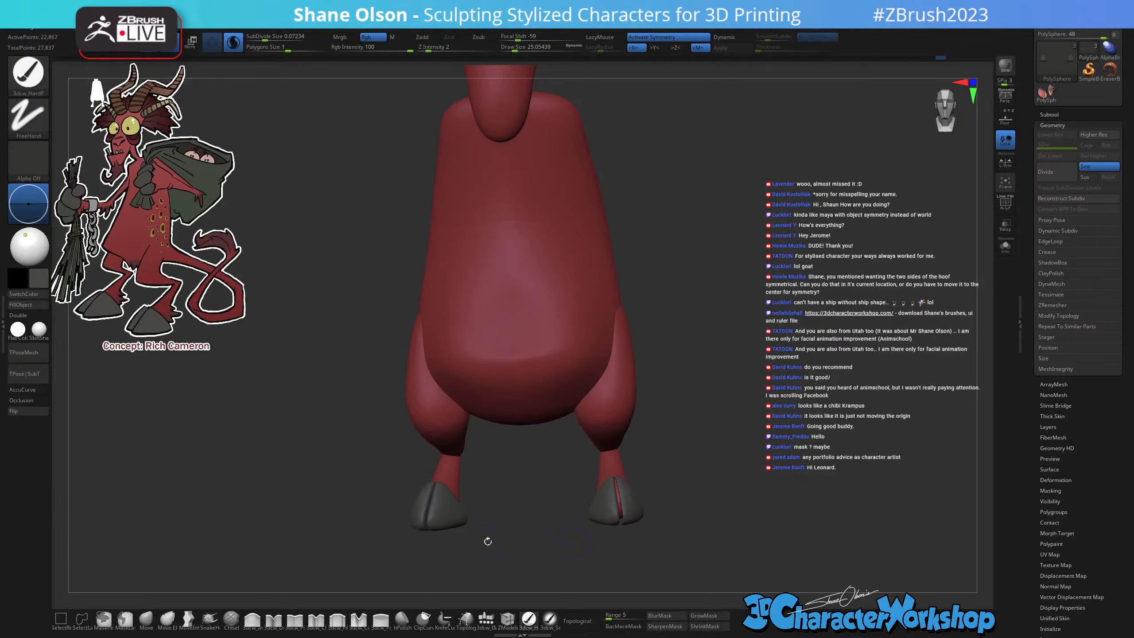
Inflate the hoof surfaces around the cleft with the Inflate brush at draw size about 59, and smooth the result.
{"action": "left_click_drag", "start_coordinate": [488, 537], "coordinate": [424, 556]}
{"action": "left_click", "coordinate": [252, 620]}
{"action": "key", "text": "s"}
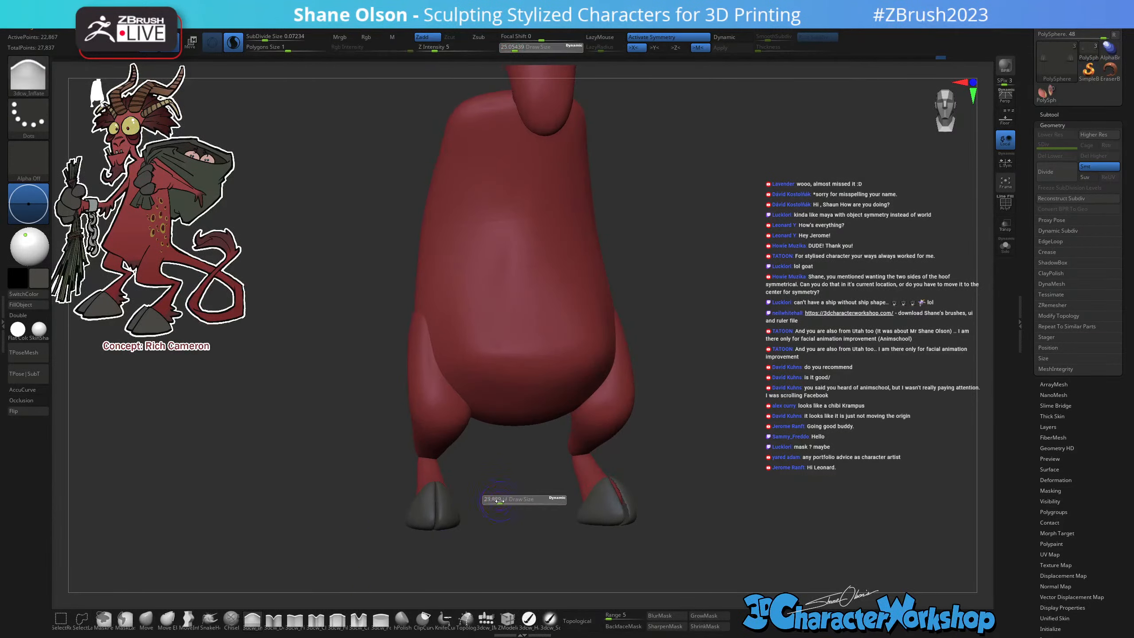
{"action": "left_click_drag", "start_coordinate": [526, 537], "coordinate": [500, 507]}
{"action": "left_click_drag", "start_coordinate": [424, 508], "coordinate": [423, 506]}
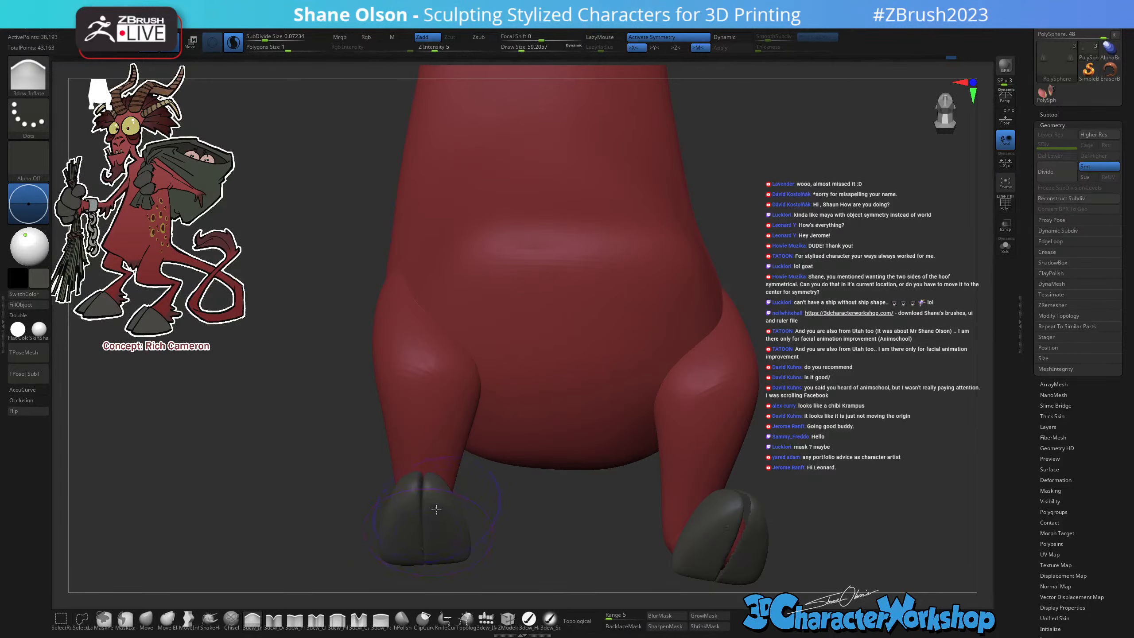
{"action": "right_click_drag", "start_coordinate": [437, 510], "coordinate": [417, 484]}
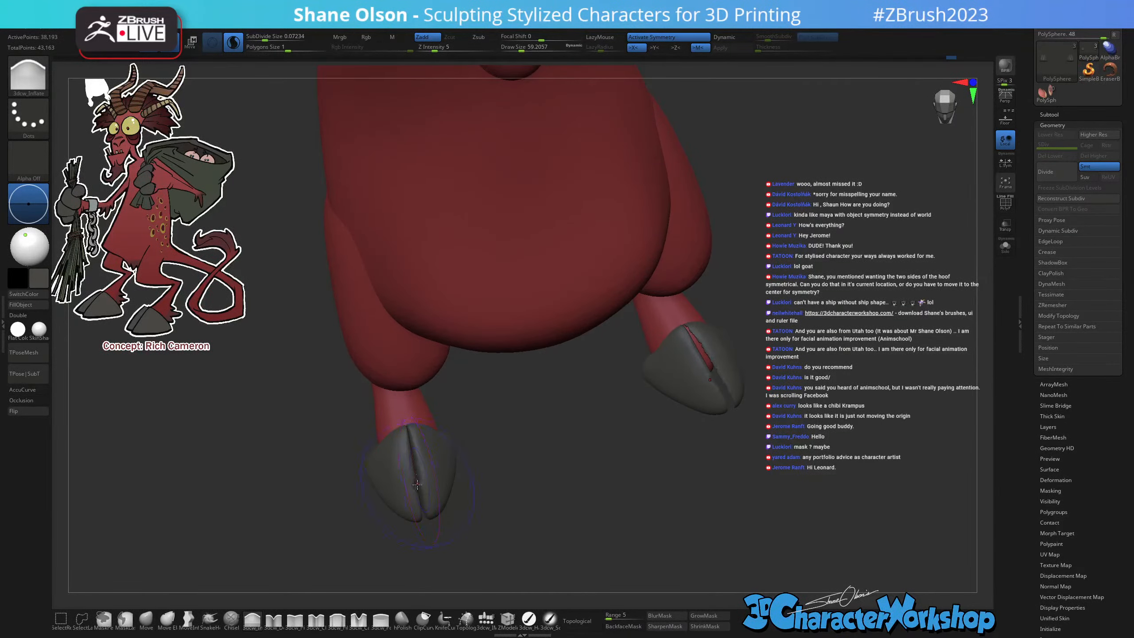
{"action": "left_click_drag", "start_coordinate": [412, 452], "coordinate": [411, 440]}
{"action": "left_click_drag", "start_coordinate": [498, 477], "coordinate": [516, 506]}
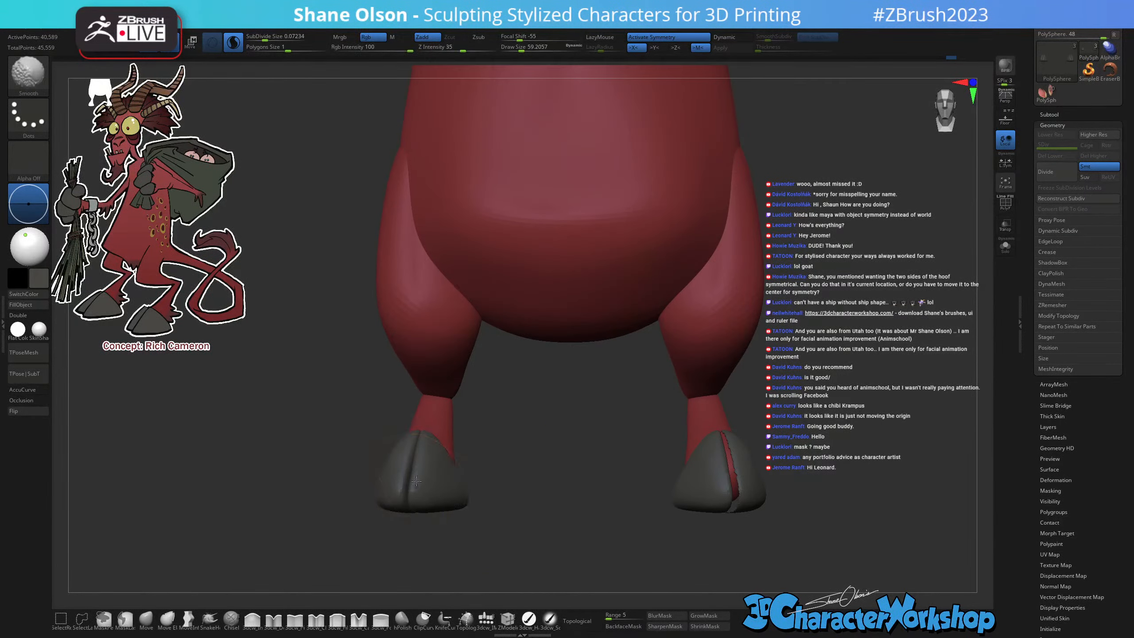
{"action": "left_click_drag", "start_coordinate": [417, 489], "coordinate": [415, 484], "text": "shift"}
Place the transform gizmo on the inner toe of the hoof from below and reset its orientation.
{"action": "mouse_move", "coordinate": [549, 504]}
{"action": "left_mouse_down"}
{"action": "mouse_move", "coordinate": [529, 517]}
{"action": "mouse_move", "coordinate": [546, 509]}
{"action": "mouse_move", "coordinate": [532, 511]}
{"action": "mouse_move", "coordinate": [458, 426]}
{"action": "mouse_move", "coordinate": [441, 480]}
{"action": "mouse_move", "coordinate": [427, 487]}
{"action": "mouse_move", "coordinate": [427, 473]}
{"action": "left_mouse_up"}
{"action": "mouse_move", "coordinate": [481, 365]}
{"action": "left_mouse_down"}
{"action": "mouse_move", "coordinate": [462, 400]}
{"action": "mouse_move", "coordinate": [468, 340]}
{"action": "mouse_move", "coordinate": [478, 428]}
{"action": "left_mouse_up"}
{"action": "key", "text": "w"}
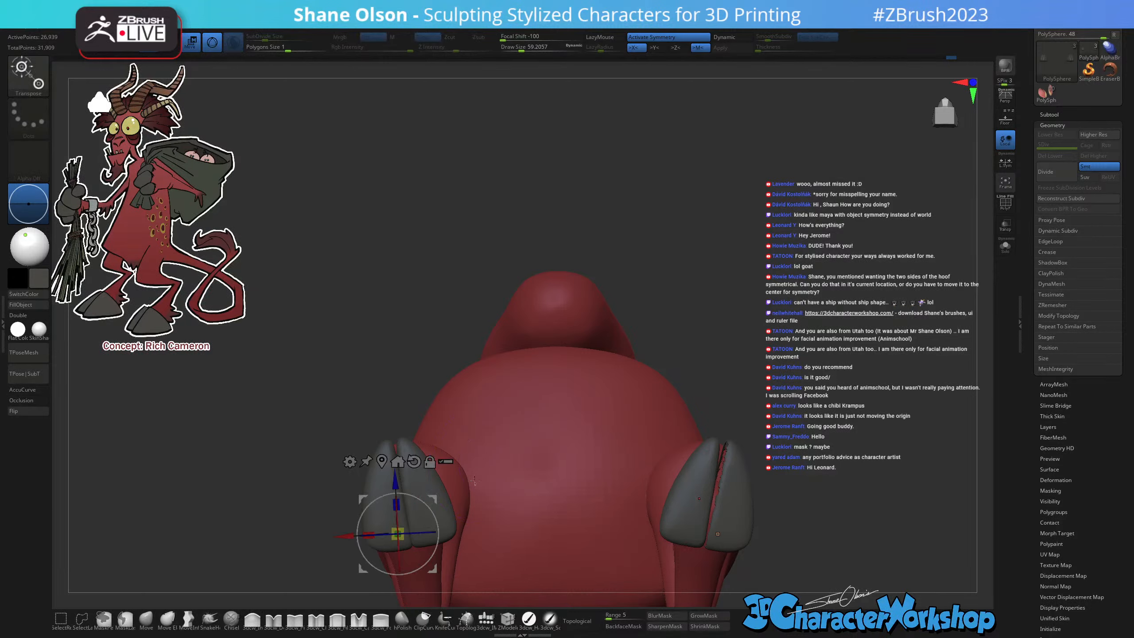
{"action": "left_click_drag", "start_coordinate": [468, 493], "coordinate": [484, 417], "text": "alt"}
{"action": "left_click", "coordinate": [441, 407], "text": "ctrl"}
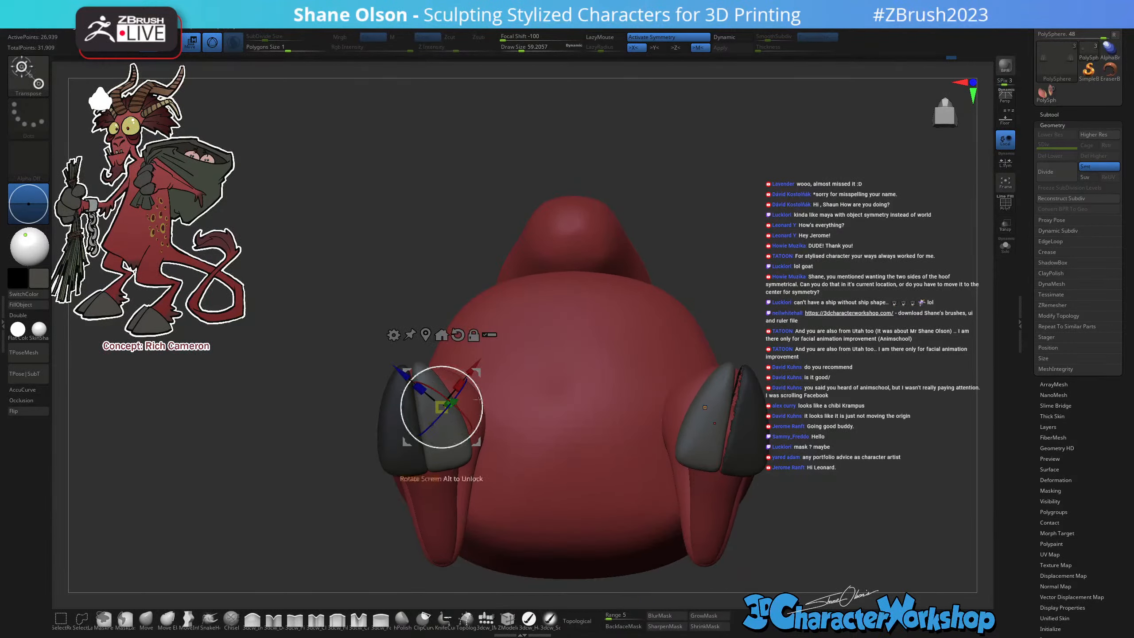
{"action": "left_click", "coordinate": [472, 334]}
{"action": "left_click", "coordinate": [457, 335]}
{"action": "left_click_drag", "start_coordinate": [478, 375], "coordinate": [483, 439]}
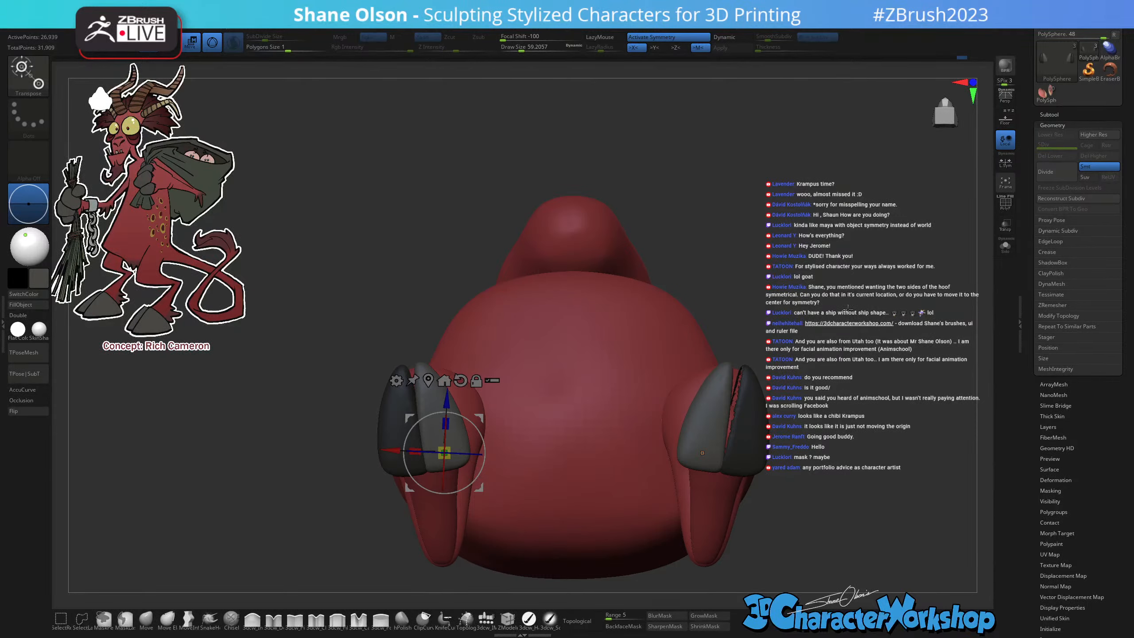
{"action": "mouse_move", "coordinate": [848, 308]}
{"action": "left_mouse_down", "text": "alt"}
{"action": "mouse_move", "coordinate": [809, 266]}
{"action": "mouse_move", "coordinate": [810, 303]}
{"action": "mouse_move", "coordinate": [762, 424]}
{"action": "left_mouse_up", "text": "alt"}
{"action": "key", "text": "q"}
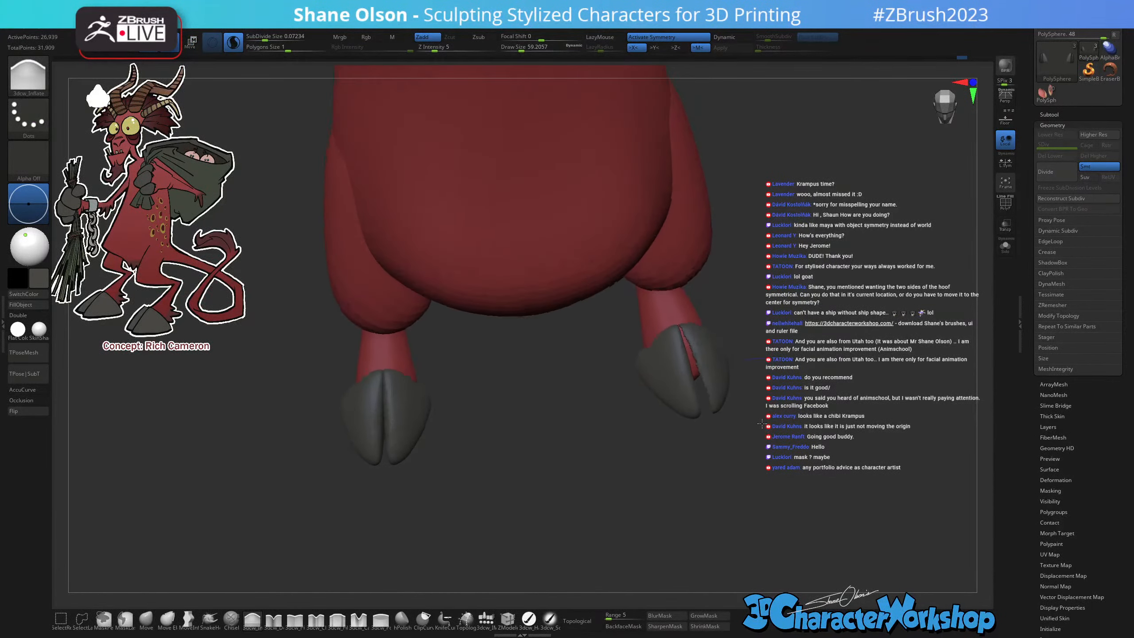
Enable local symmetry and apply Mirror And Weld so that both hooves match.
{"action": "left_click_drag", "start_coordinate": [537, 461], "coordinate": [768, 357]}
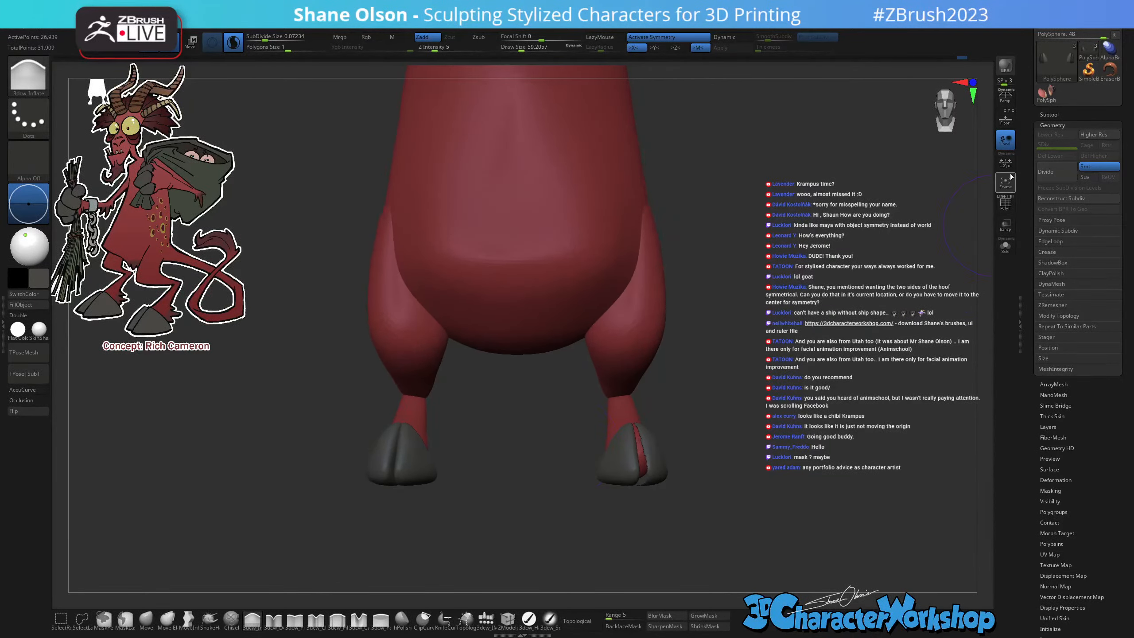
{"action": "left_click", "coordinate": [1006, 162]}
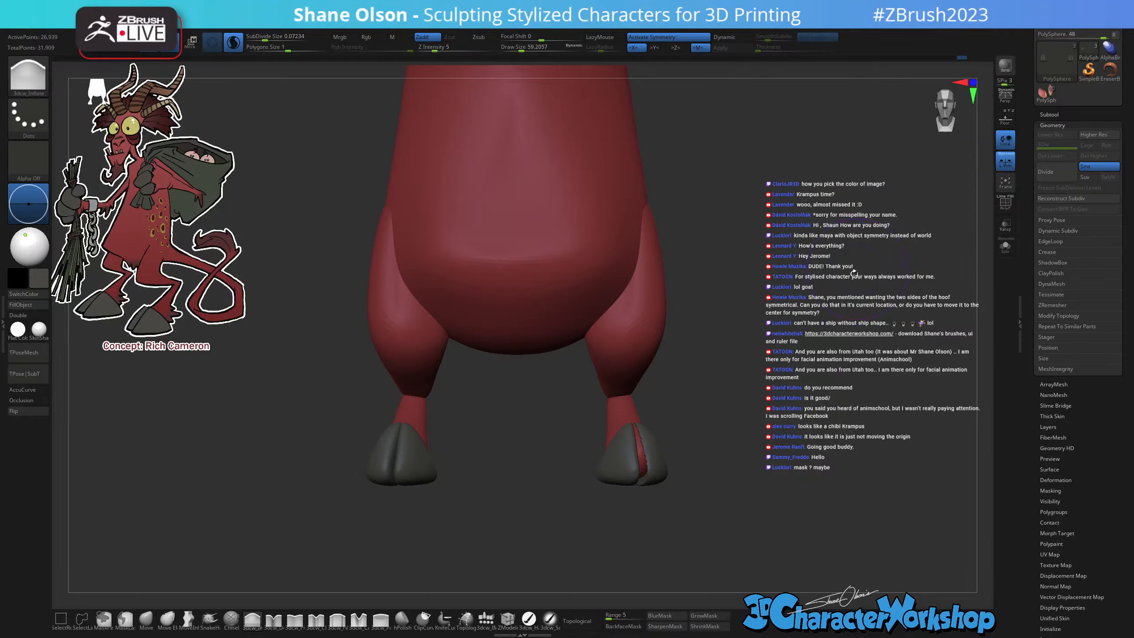
{"action": "left_click_drag", "start_coordinate": [855, 270], "coordinate": [767, 302]}
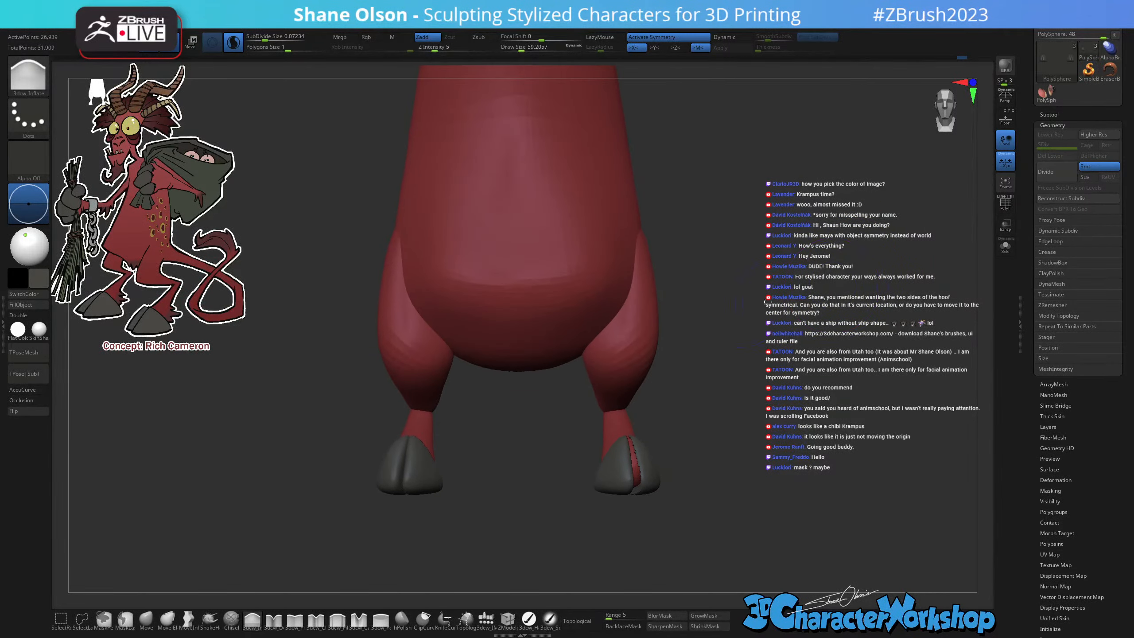
{"action": "key", "text": "space"}
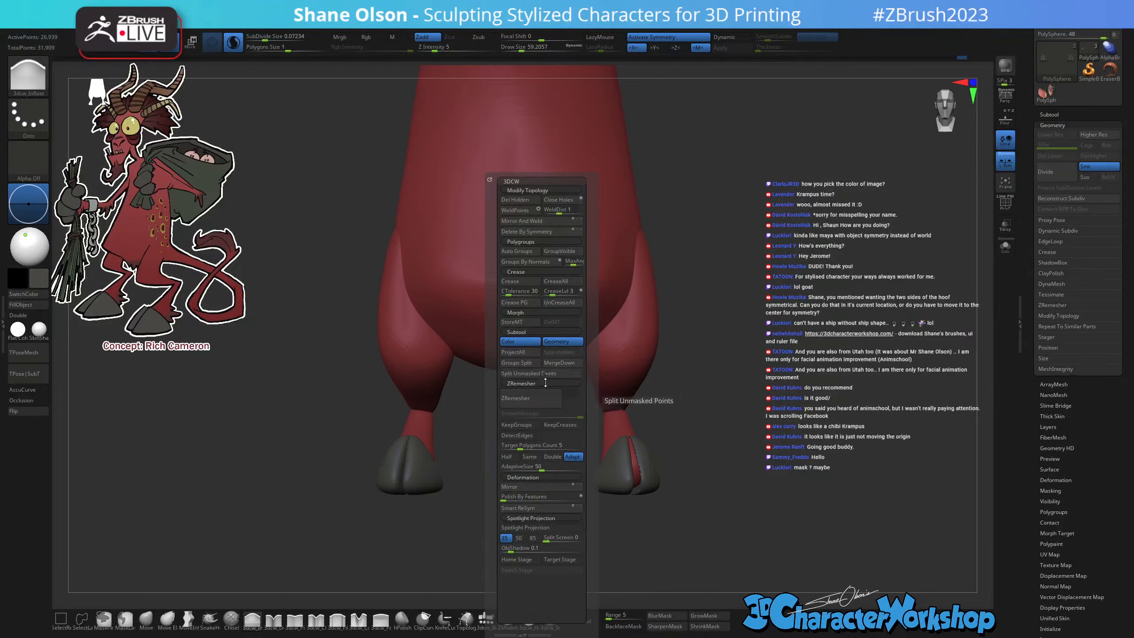
{"action": "left_click", "coordinate": [530, 223]}
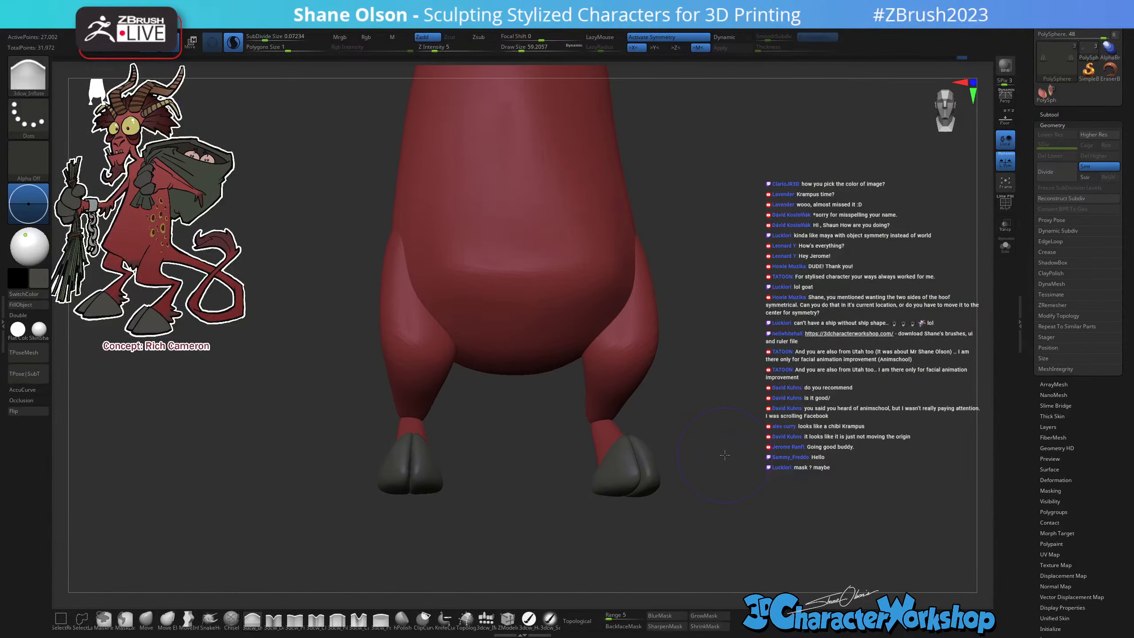
{"action": "left_click_drag", "start_coordinate": [780, 360], "coordinate": [780, 375]}
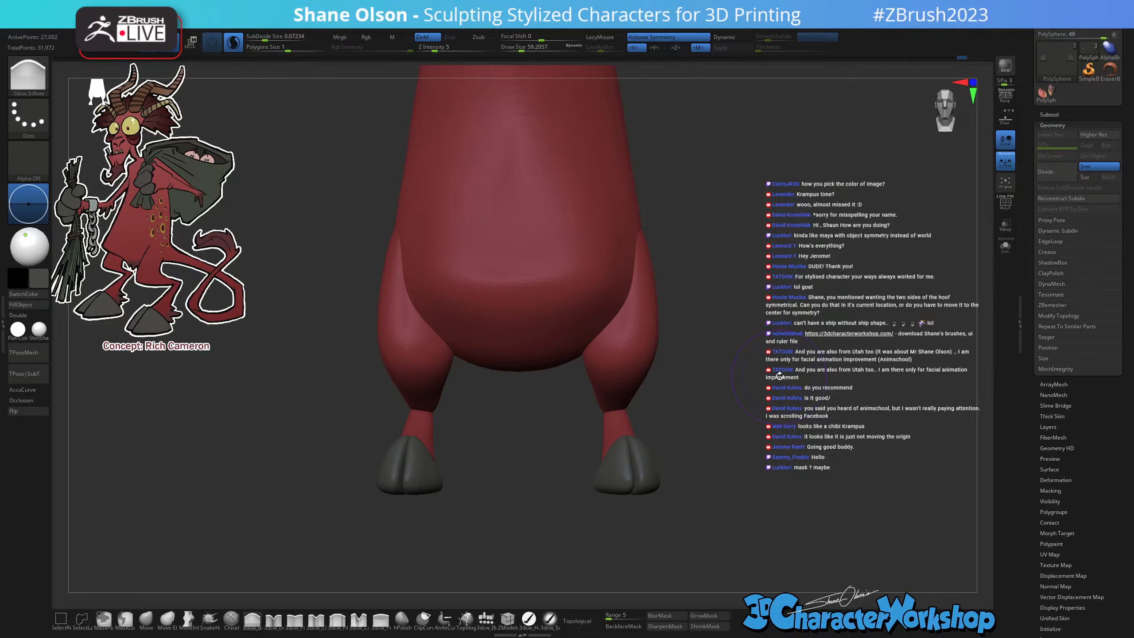
{"action": "left_click_drag", "start_coordinate": [722, 407], "coordinate": [732, 428], "text": "alt"}
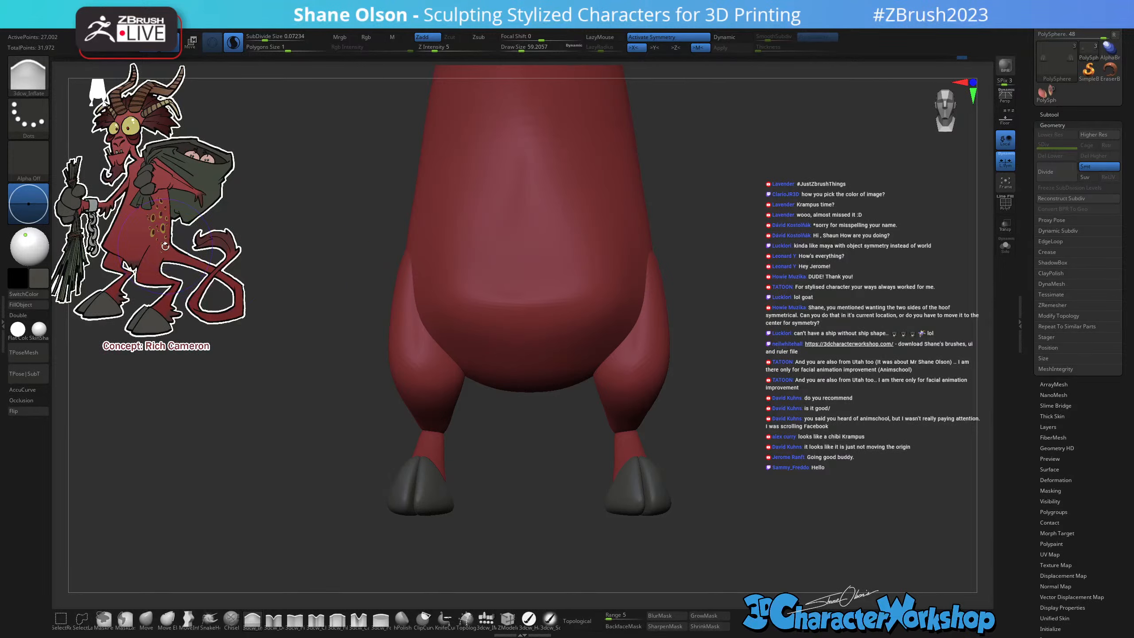
Show the Spotlight dial for the reference image and move it just below the concept art.
{"action": "mouse_move", "coordinate": [173, 205]}
{"action": "left_mouse_down"}
{"action": "mouse_move", "coordinate": [143, 205]}
{"action": "mouse_move", "coordinate": [185, 205]}
{"action": "mouse_move", "coordinate": [173, 204]}
{"action": "left_mouse_up"}
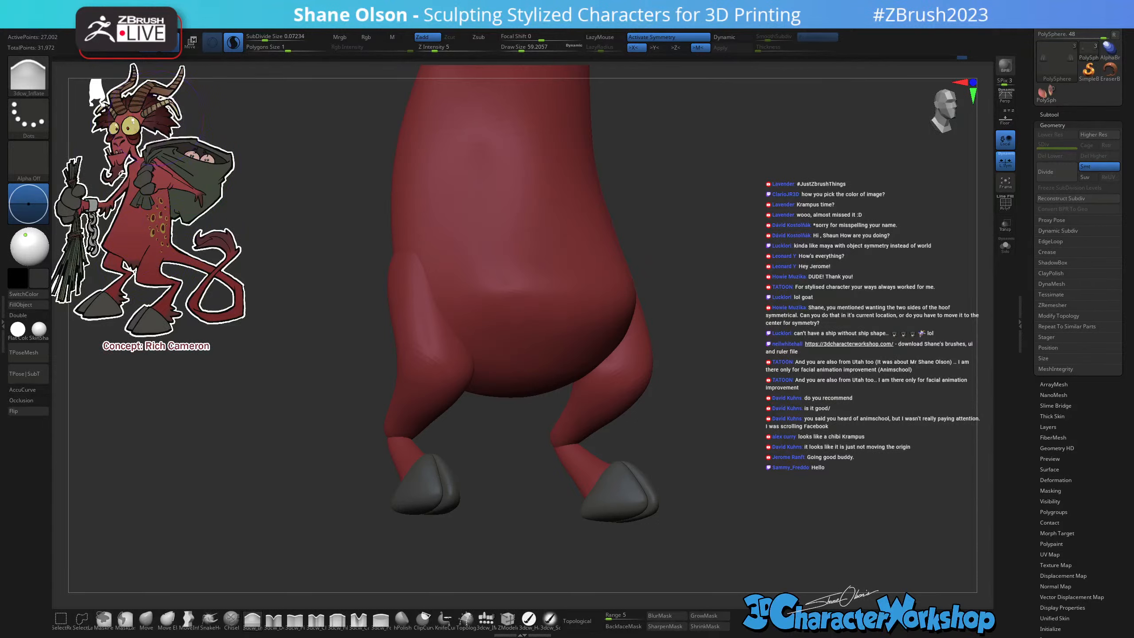
{"action": "key", "text": "shift+z"}
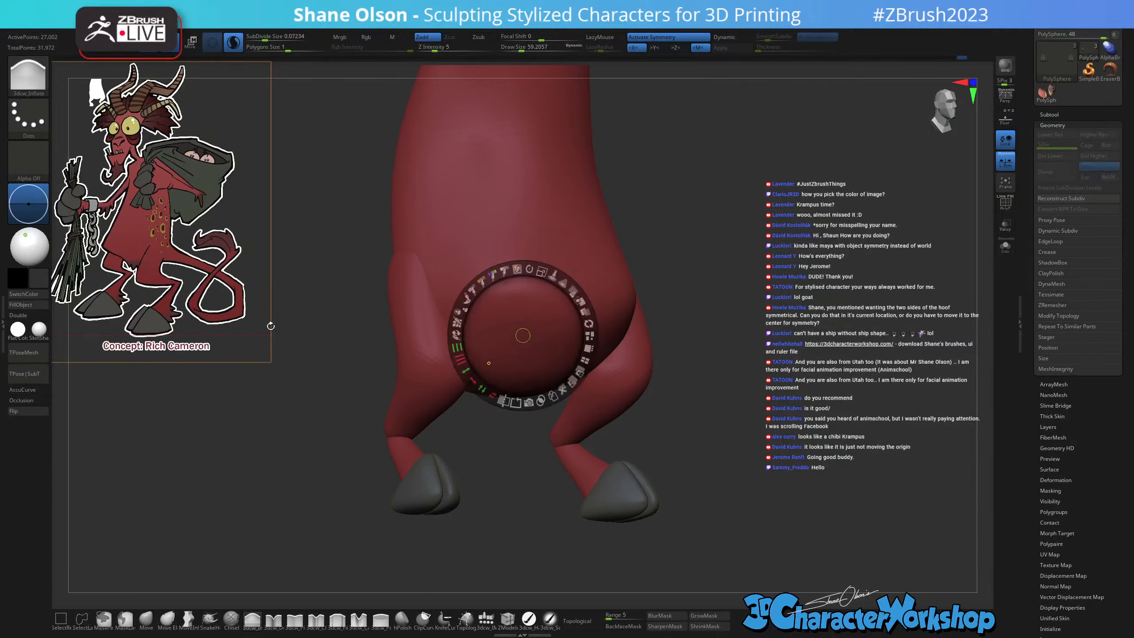
{"action": "left_click_drag", "start_coordinate": [526, 334], "coordinate": [269, 413]}
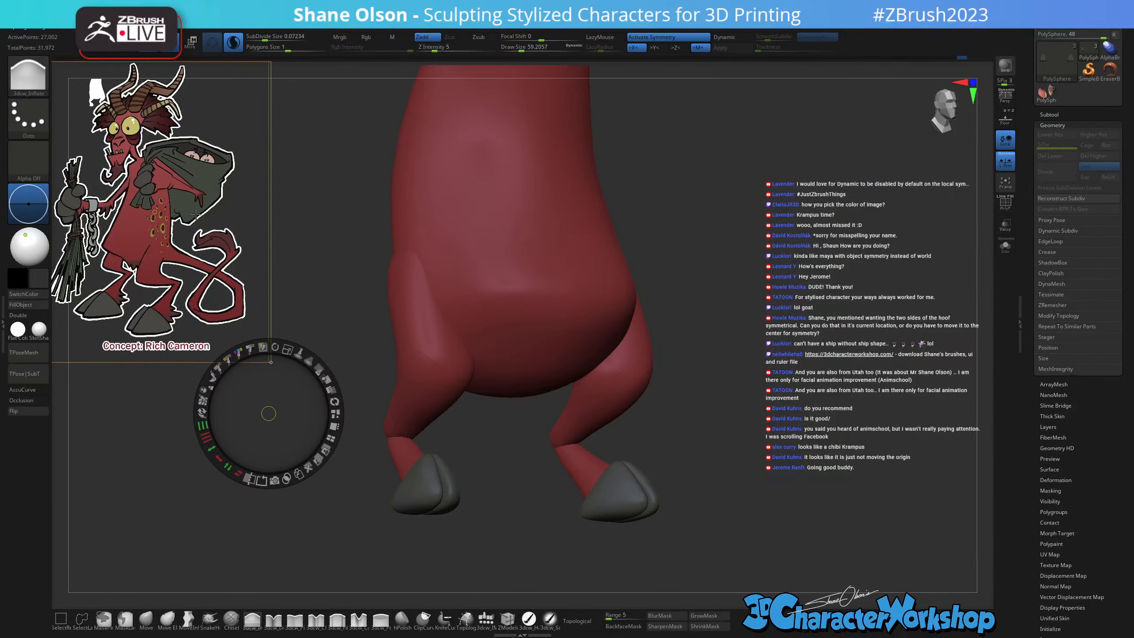
Sample colours from the concept art, finishing with a pale yellow, and leave Spotlight editing.
{"action": "key", "text": "c"}
{"action": "key", "text": "c"}
{"action": "key", "text": "c"}
{"action": "key", "text": "c"}
{"action": "key", "text": "c"}
{"action": "key", "text": "c"}
{"action": "key", "text": "c"}
{"action": "key", "text": "c"}
{"action": "key", "text": "c"}
{"action": "key", "text": "c"}
{"action": "key", "text": "c"}
{"action": "key", "text": "c"}
{"action": "key", "text": "c"}
{"action": "key", "text": "z"}
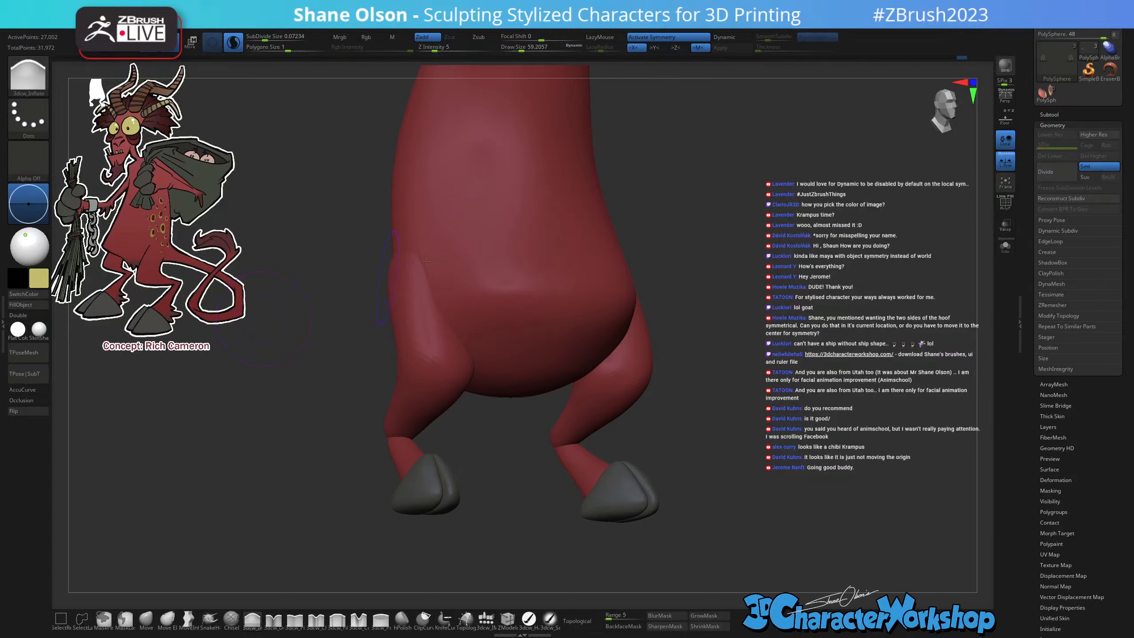
Examine the startup options offered by the ZStartup Utility plugin.
{"action": "mouse_move", "coordinate": [946, 262]}
{"action": "left_mouse_down"}
{"action": "mouse_move", "coordinate": [834, 292]}
{"action": "mouse_move", "coordinate": [850, 331]}
{"action": "mouse_move", "coordinate": [767, 343]}
{"action": "left_mouse_up"}
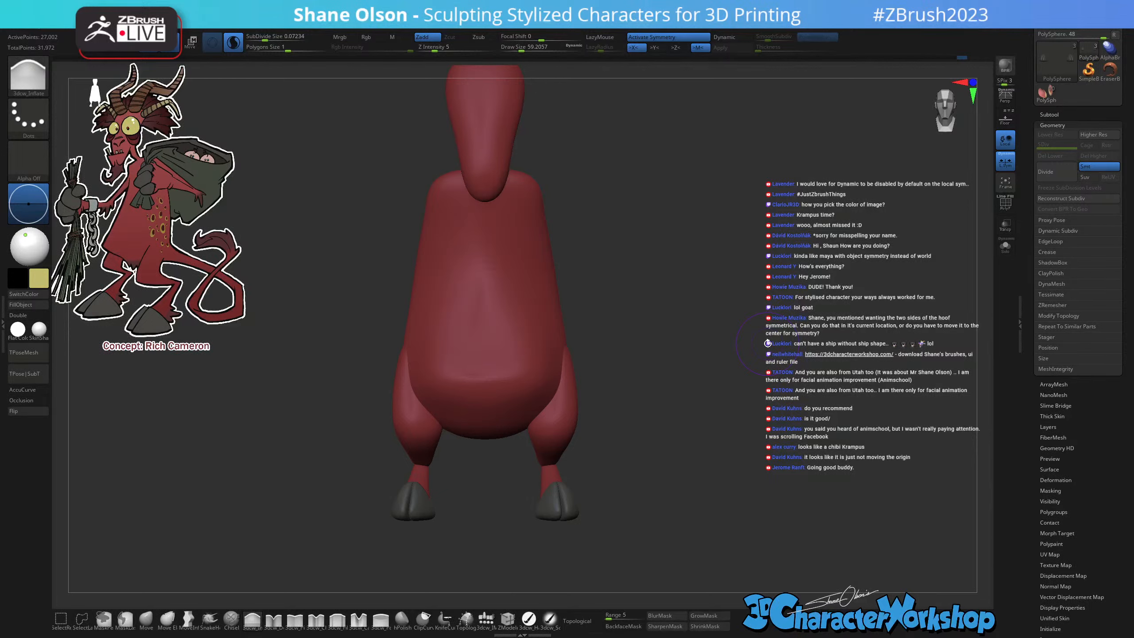
{"action": "left_click", "coordinate": [3, 316]}
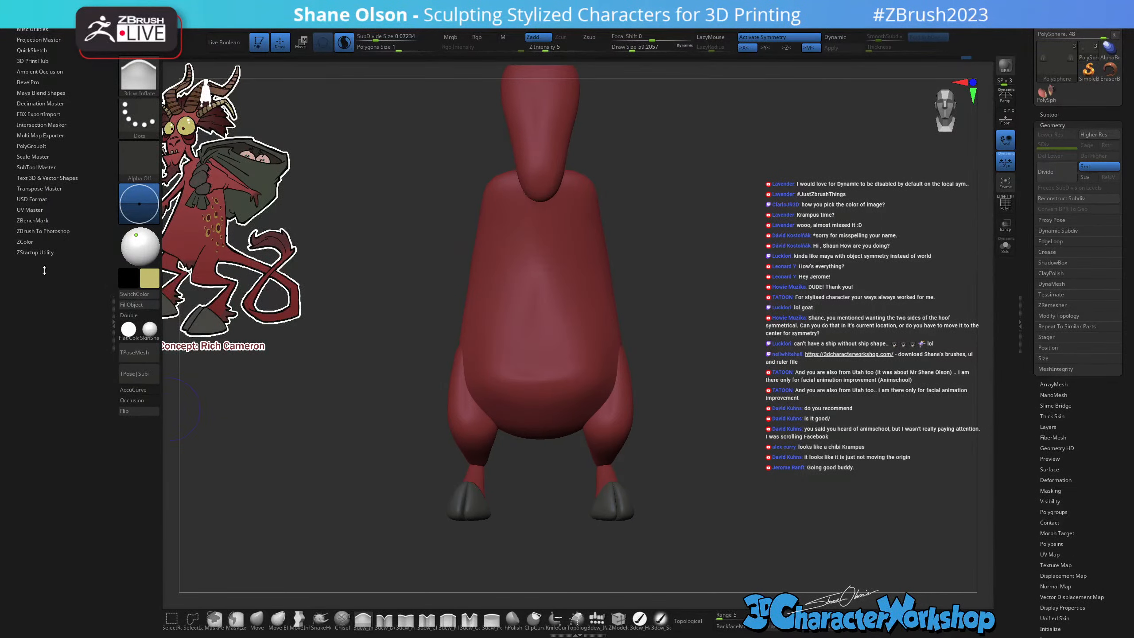
{"action": "left_click", "coordinate": [36, 251]}
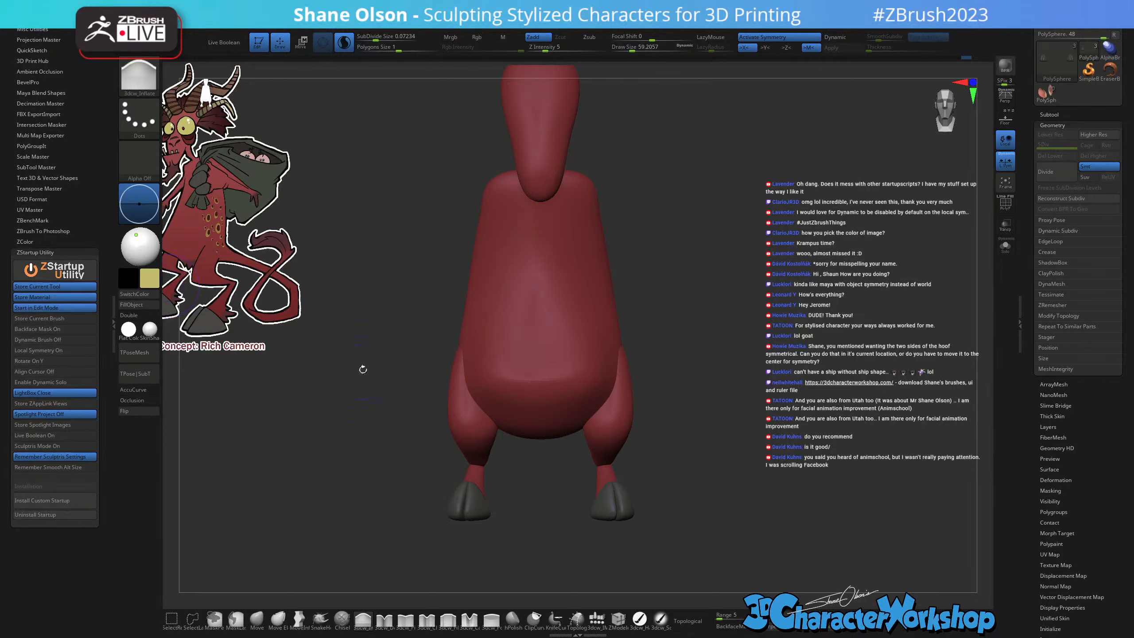
{"action": "left_click", "coordinate": [112, 319]}
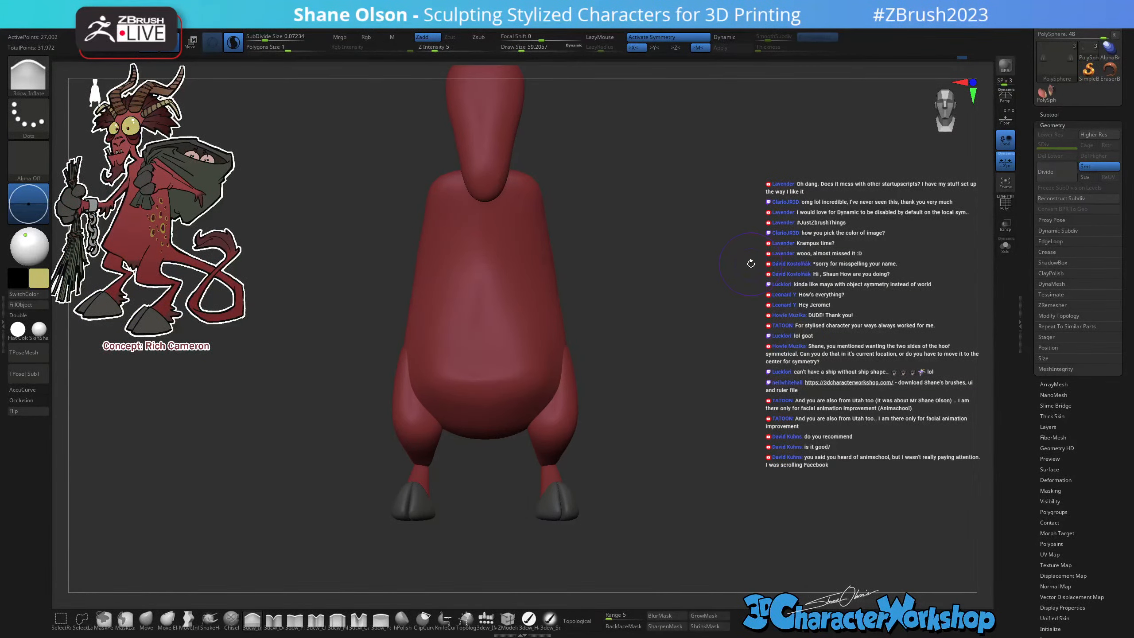
{"action": "left_click_drag", "start_coordinate": [751, 264], "coordinate": [725, 314]}
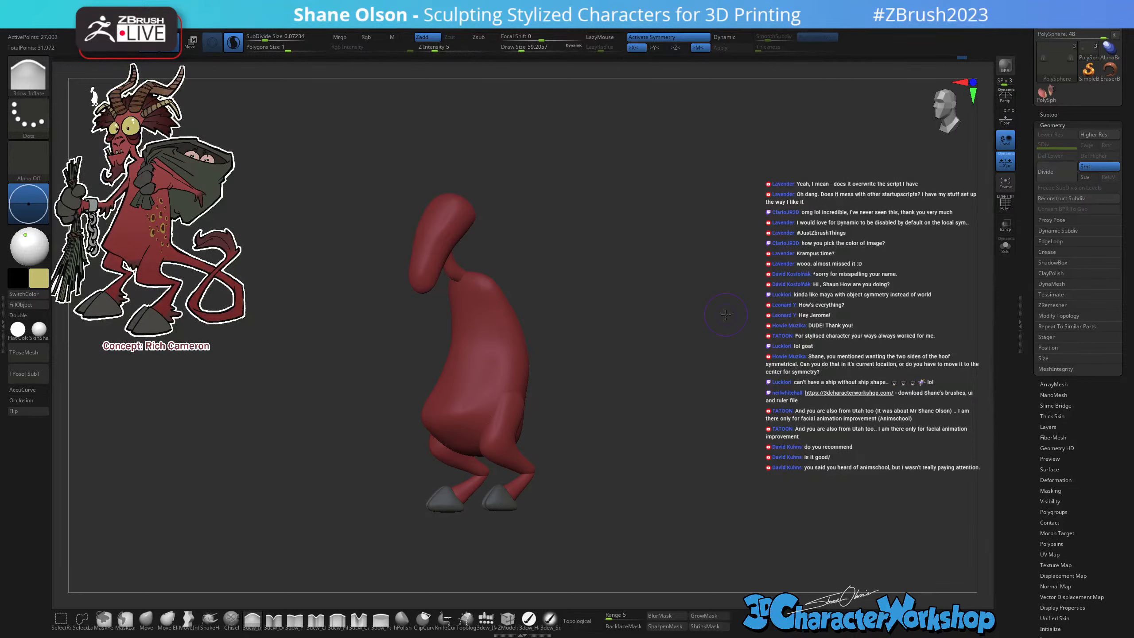
{"action": "mouse_move", "coordinate": [682, 312]}
{"action": "left_mouse_down", "text": "alt"}
{"action": "mouse_move", "coordinate": [691, 334]}
{"action": "mouse_move", "coordinate": [713, 333]}
{"action": "left_mouse_up", "text": "alt"}
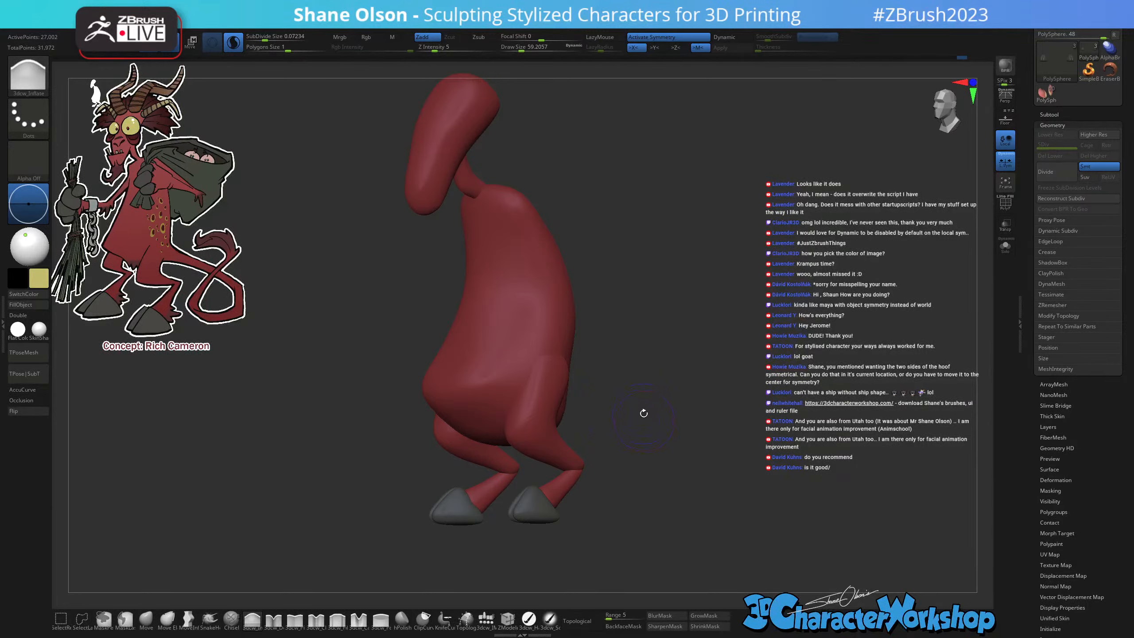
{"action": "left_click_drag", "start_coordinate": [640, 413], "coordinate": [640, 384]}
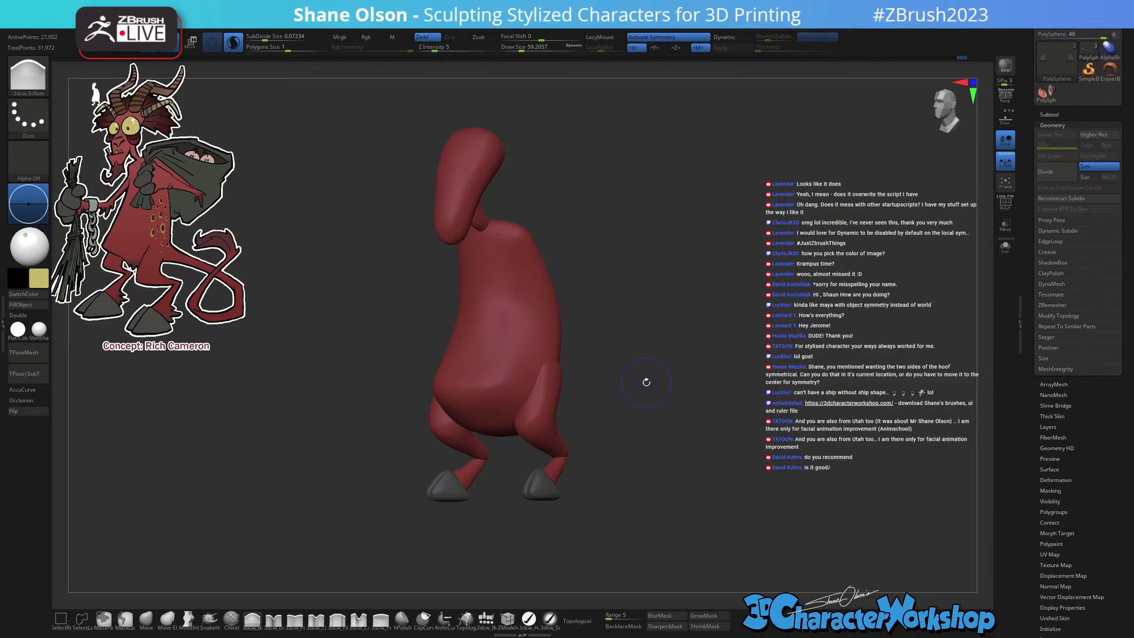
{"action": "mouse_move", "coordinate": [611, 376]}
{"action": "left_mouse_down"}
{"action": "mouse_move", "coordinate": [638, 446]}
{"action": "mouse_move", "coordinate": [623, 459]}
{"action": "left_mouse_up"}
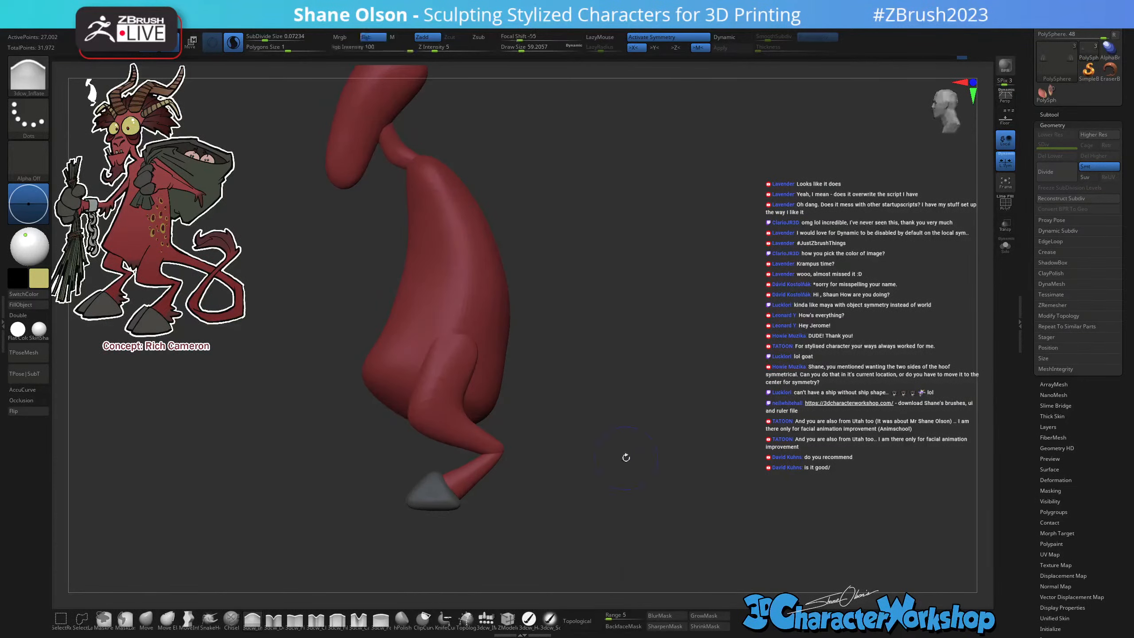
{"action": "left_click_drag", "start_coordinate": [499, 479], "coordinate": [525, 479], "text": "alt"}
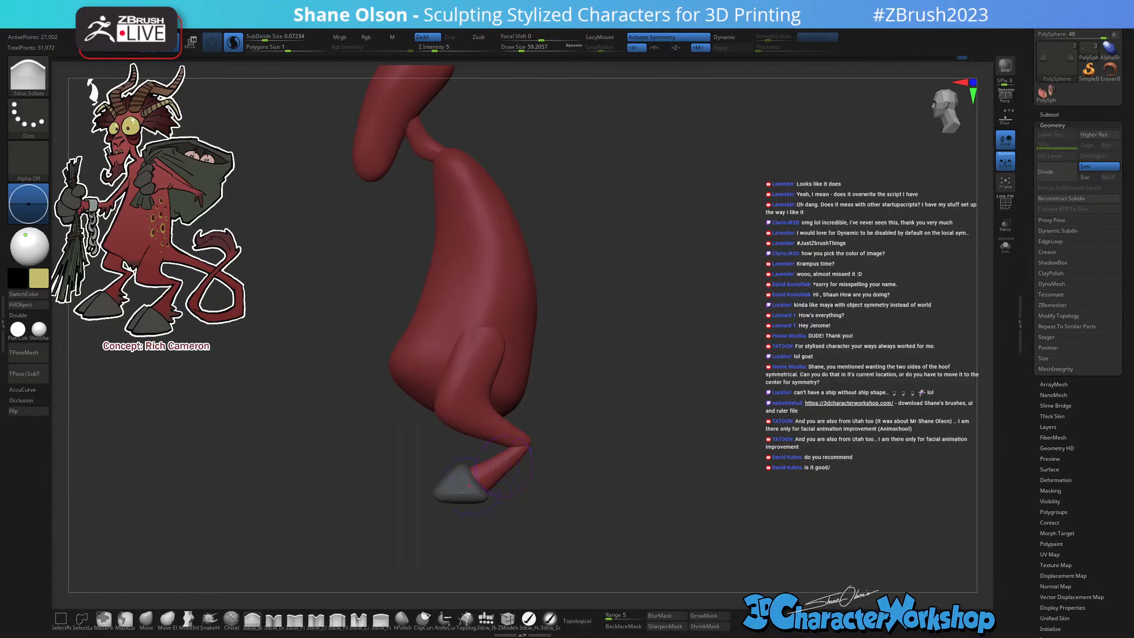
Reshape the back of the lower leg using the Move brush at a draw size of about 83.
{"action": "left_click", "coordinate": [146, 619]}
{"action": "left_click", "coordinate": [498, 467], "text": "alt"}
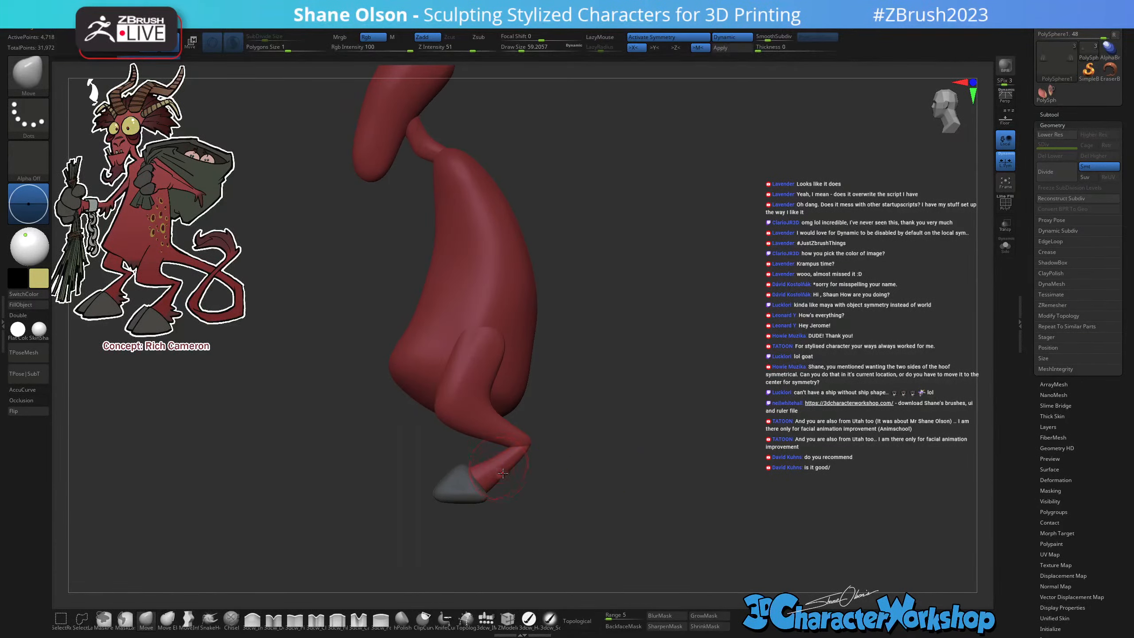
{"action": "key", "text": "s"}
{"action": "left_click_drag", "start_coordinate": [502, 472], "coordinate": [505, 472]}
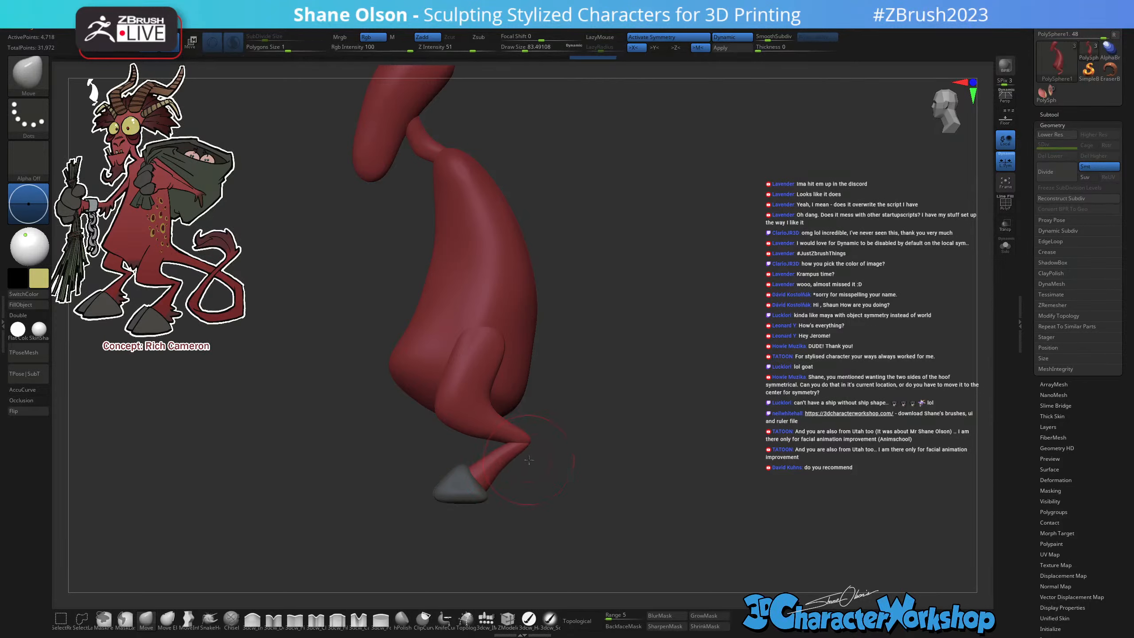
{"action": "mouse_move", "coordinate": [528, 460]}
{"action": "left_mouse_down"}
{"action": "mouse_move", "coordinate": [532, 474]}
{"action": "mouse_move", "coordinate": [589, 422]}
{"action": "mouse_move", "coordinate": [583, 432]}
{"action": "left_mouse_up"}
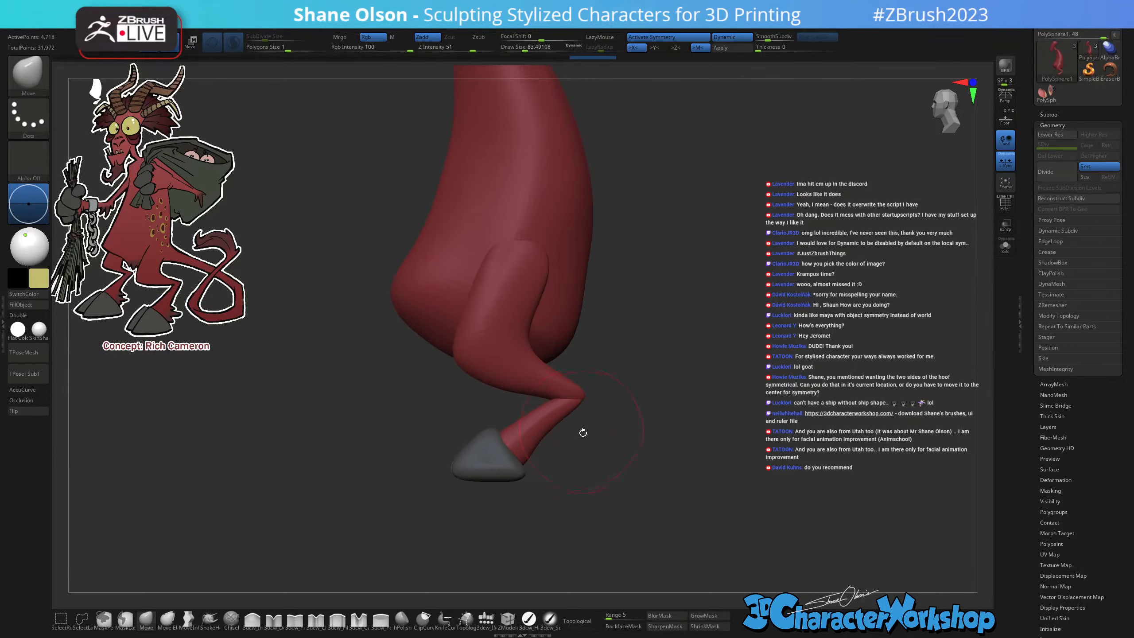
Mask the body and upper leg so only the lower leg stays editable, and smooth its upper end at the hock.
{"action": "key", "text": "w"}
{"action": "left_click", "coordinate": [552, 421], "text": "ctrl"}
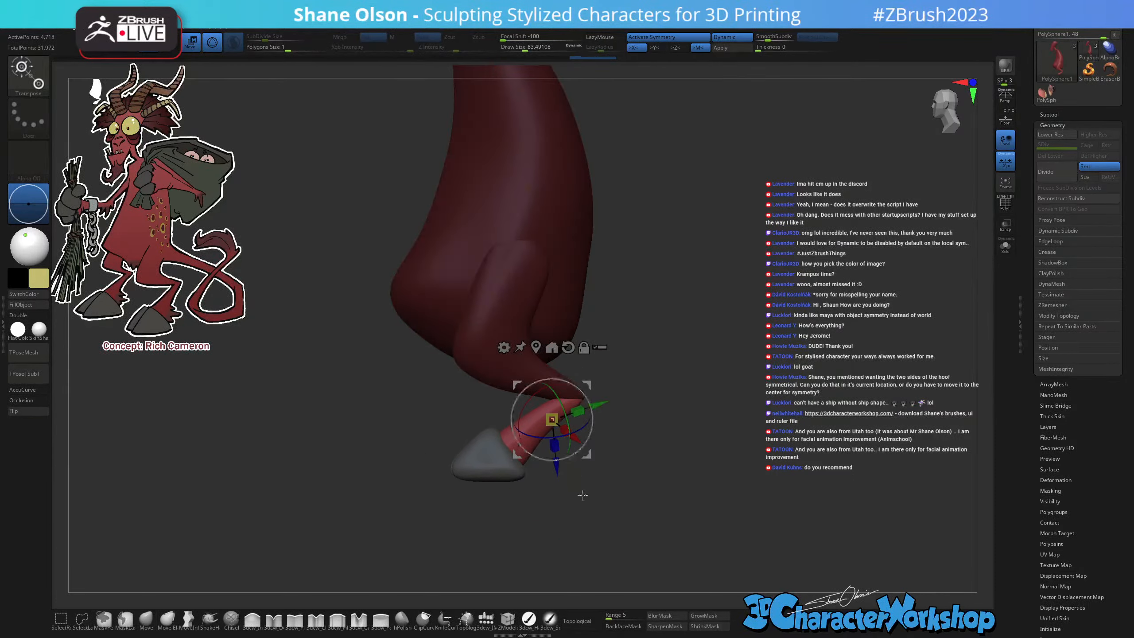
{"action": "key", "text": "q"}
{"action": "left_click_drag", "start_coordinate": [558, 409], "coordinate": [585, 398], "text": "shift"}
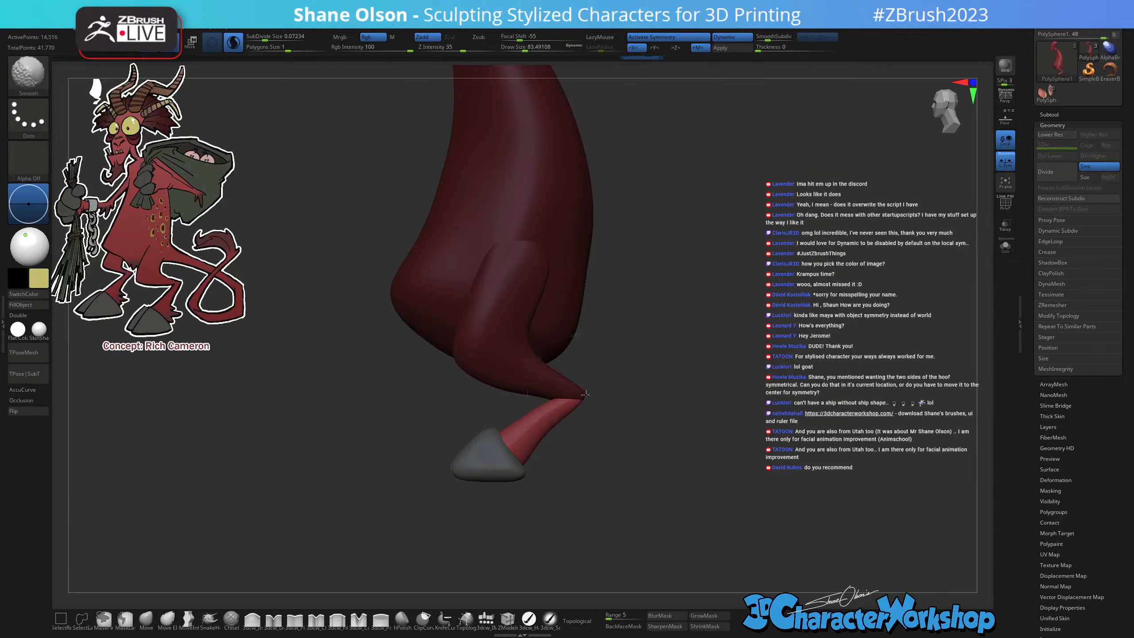
Smooth the hock joint further with the polyframe displayed, and clear the mask from the body.
{"action": "key", "text": "shift+f"}
{"action": "key", "text": "shift+f"}
{"action": "key", "text": "shift+f"}
{"action": "key", "text": "shift+d"}
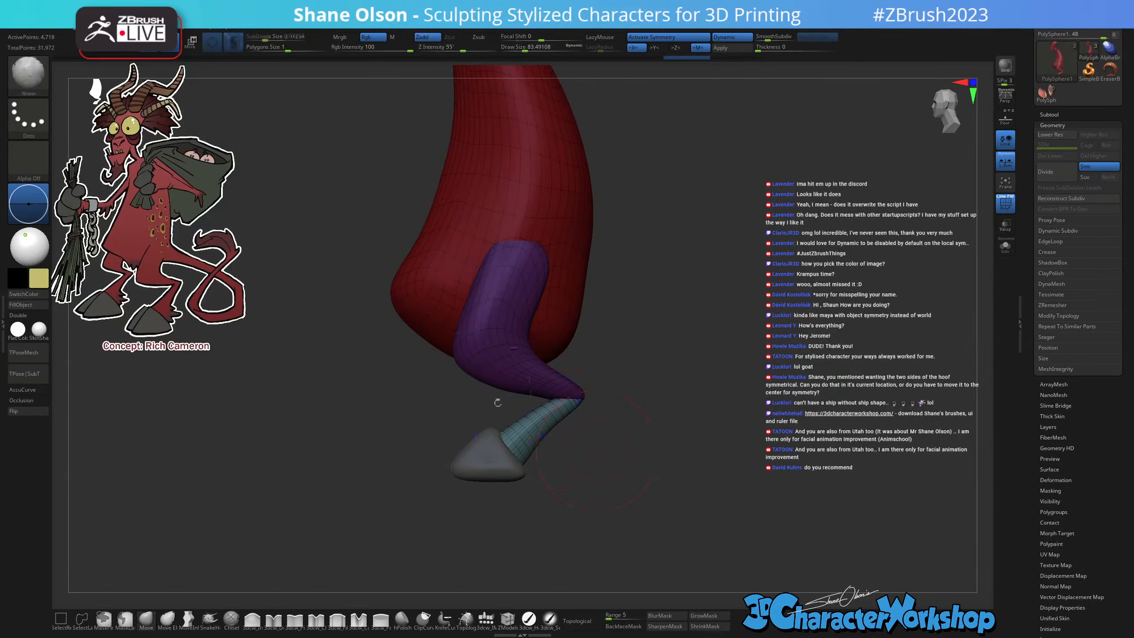
{"action": "key", "text": "ctrl+z"}
{"action": "left_click", "coordinate": [233, 43]}
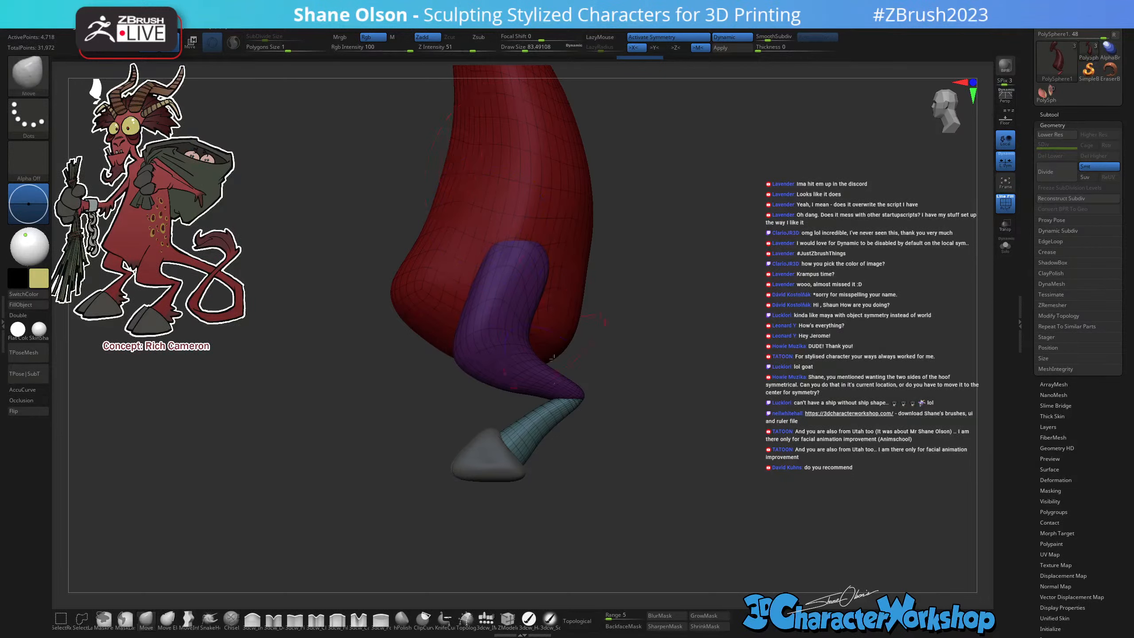
{"action": "mouse_move", "coordinate": [576, 401]}
{"action": "left_mouse_down", "text": "shift"}
{"action": "mouse_move", "coordinate": [540, 417]}
{"action": "mouse_move", "coordinate": [571, 399]}
{"action": "left_mouse_up", "text": "shift"}
{"action": "left_click_drag", "start_coordinate": [642, 428], "coordinate": [620, 428]}
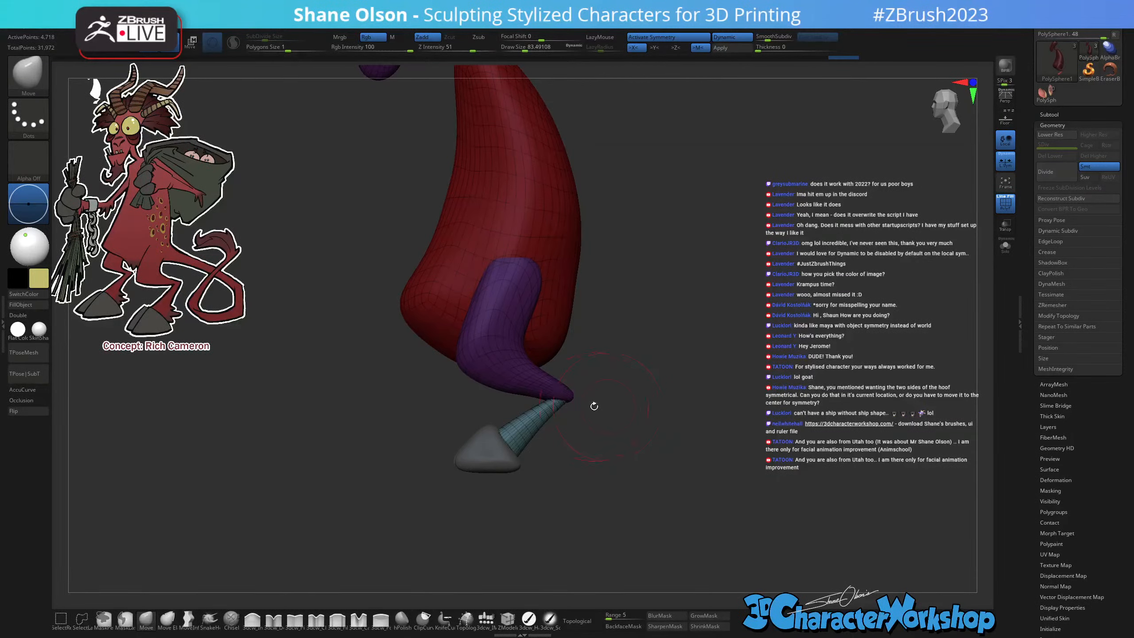
{"action": "left_click_drag", "start_coordinate": [746, 327], "coordinate": [764, 336], "text": "ctrl"}
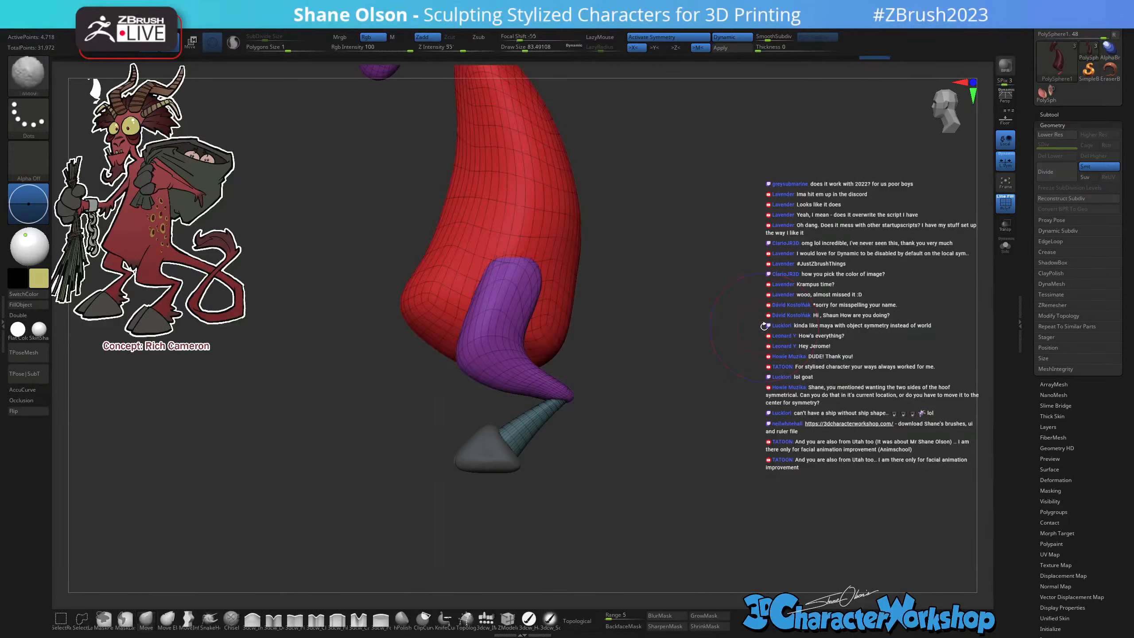
{"action": "key", "text": "shift+f"}
Choose the Appendage shape from the primitive insert-mesh brush for building the arms.
{"action": "left_click_drag", "start_coordinate": [650, 324], "coordinate": [659, 348]}
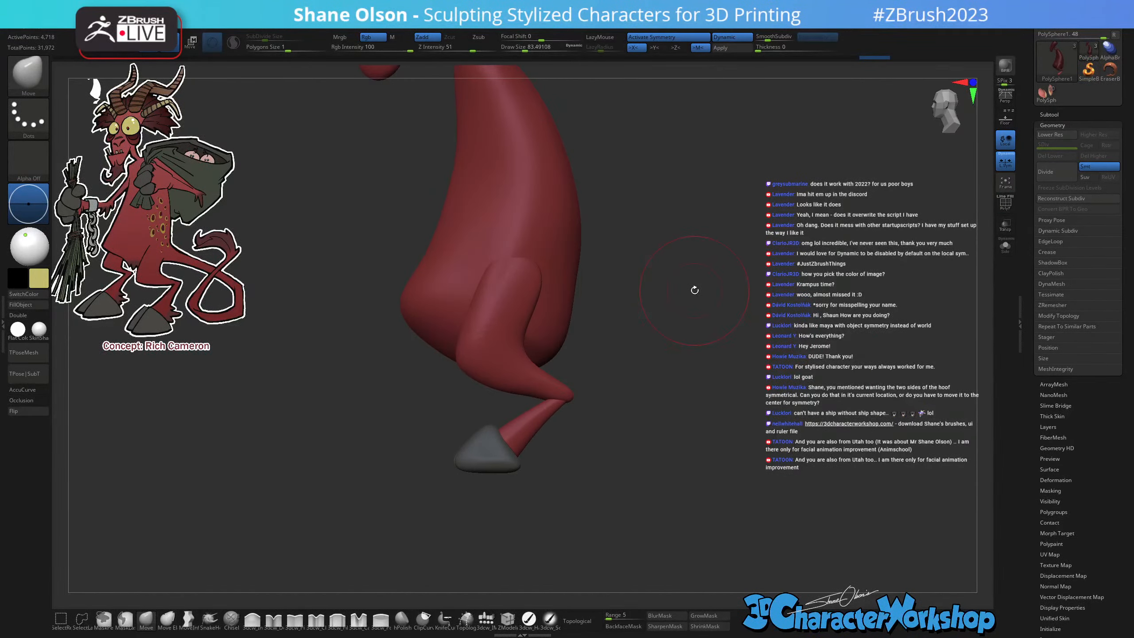
{"action": "mouse_move", "coordinate": [695, 274]}
{"action": "left_mouse_down"}
{"action": "mouse_move", "coordinate": [675, 294]}
{"action": "mouse_move", "coordinate": [676, 256]}
{"action": "mouse_move", "coordinate": [706, 258]}
{"action": "mouse_move", "coordinate": [683, 281]}
{"action": "mouse_move", "coordinate": [661, 259]}
{"action": "mouse_move", "coordinate": [660, 276]}
{"action": "left_mouse_up"}
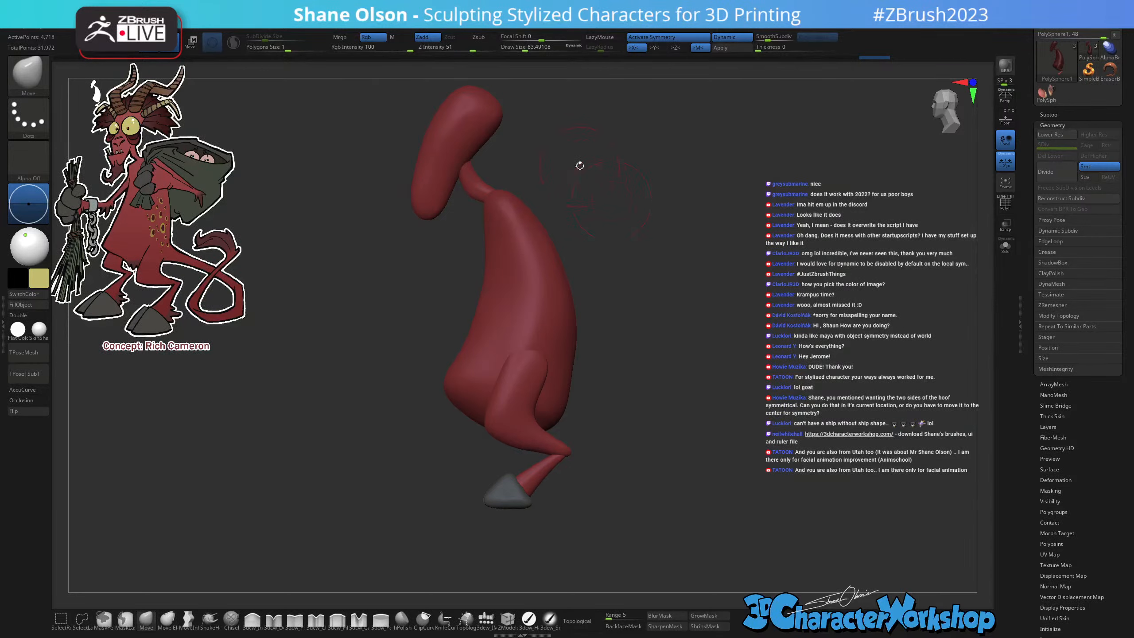
{"action": "left_click_drag", "start_coordinate": [580, 165], "coordinate": [615, 259], "text": "alt"}
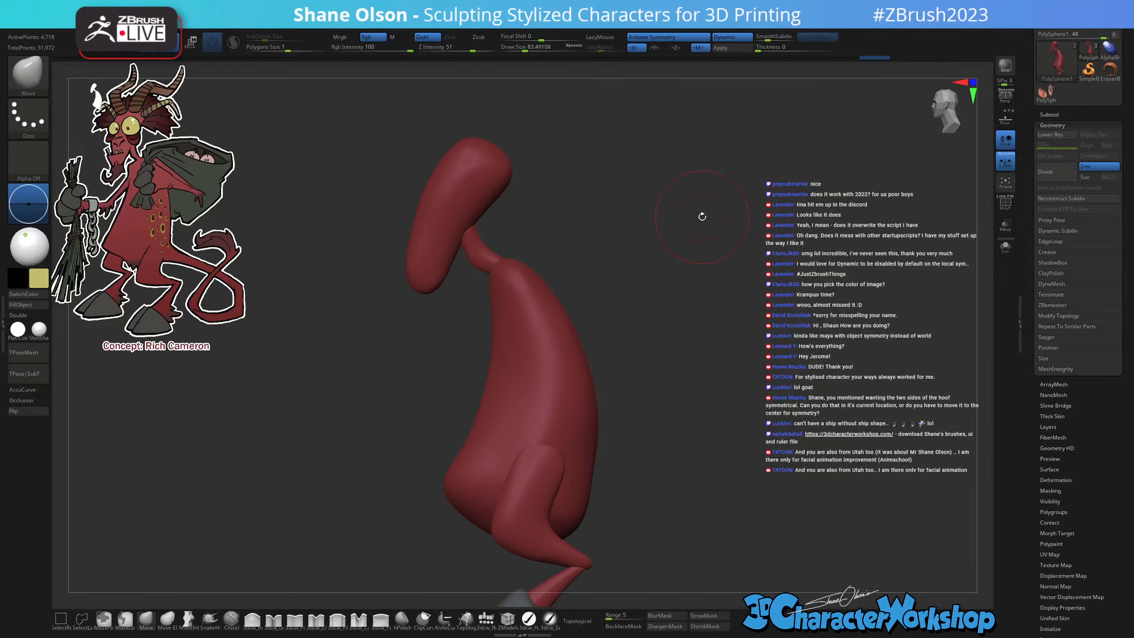
{"action": "mouse_move", "coordinate": [625, 277]}
{"action": "left_mouse_down", "text": "alt"}
{"action": "mouse_move", "coordinate": [620, 296]}
{"action": "mouse_move", "coordinate": [654, 335]}
{"action": "mouse_move", "coordinate": [643, 359]}
{"action": "mouse_move", "coordinate": [620, 254]}
{"action": "mouse_move", "coordinate": [615, 278]}
{"action": "mouse_move", "coordinate": [658, 273]}
{"action": "mouse_move", "coordinate": [636, 281]}
{"action": "left_mouse_up", "text": "alt"}
{"action": "left_click", "coordinate": [486, 620]}
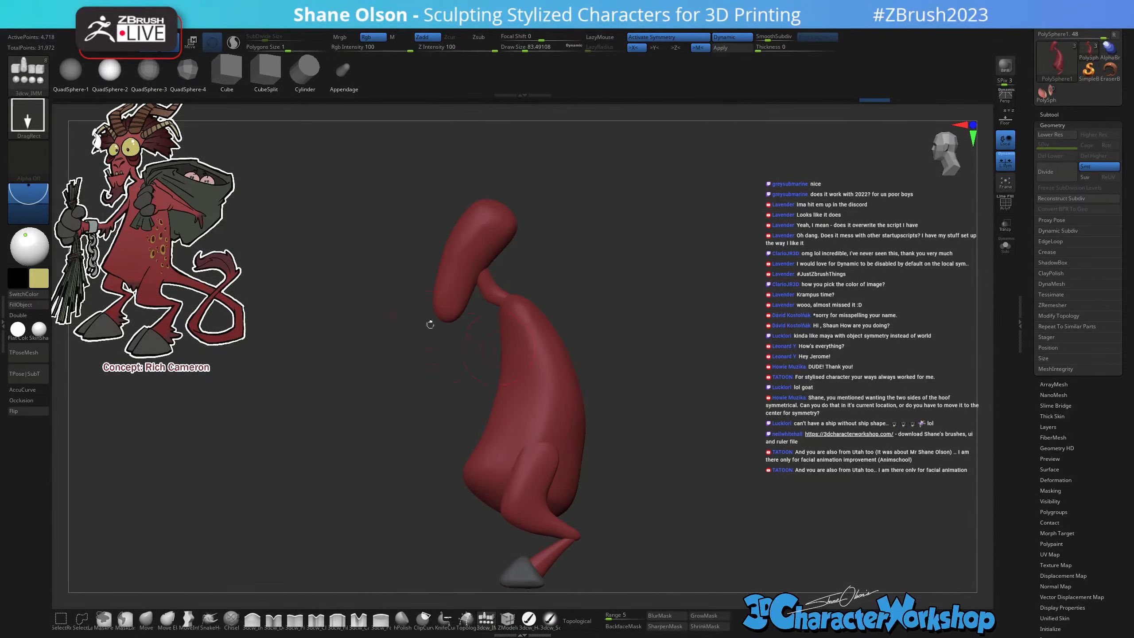
{"action": "left_click", "coordinate": [345, 72]}
{"action": "left_click_drag", "start_coordinate": [531, 325], "coordinate": [537, 395]}
{"action": "left_click_drag", "start_coordinate": [618, 395], "coordinate": [655, 414]}
{"action": "key", "text": "ctrl+z"}
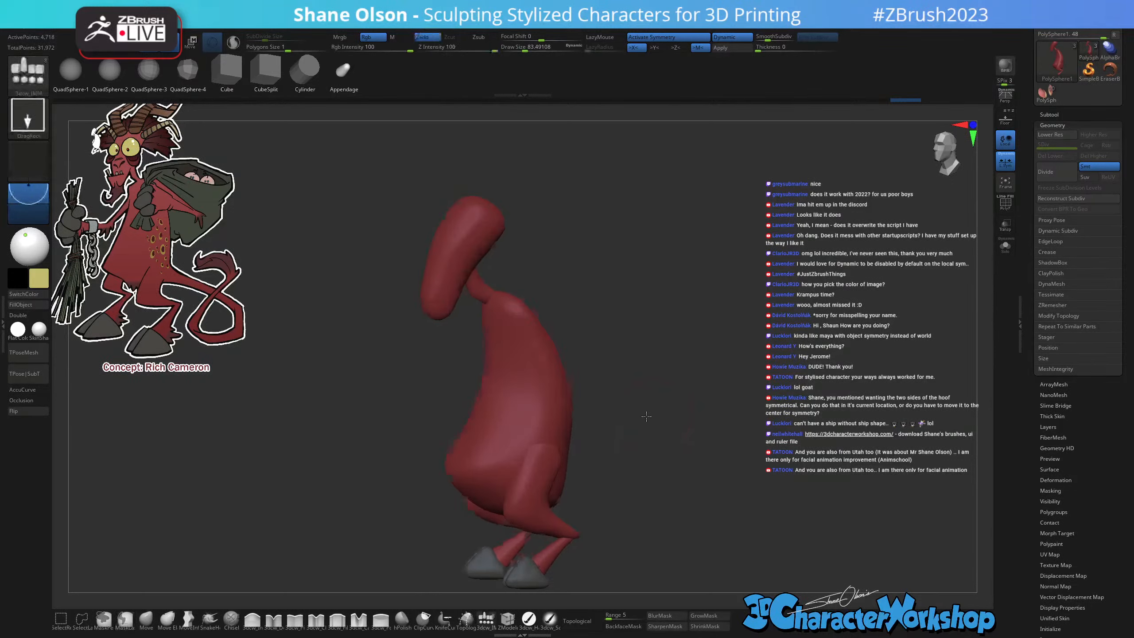
Sample the body's red colour and insert mirrored Appendage arms at the shoulders.
{"action": "key", "text": "c"}
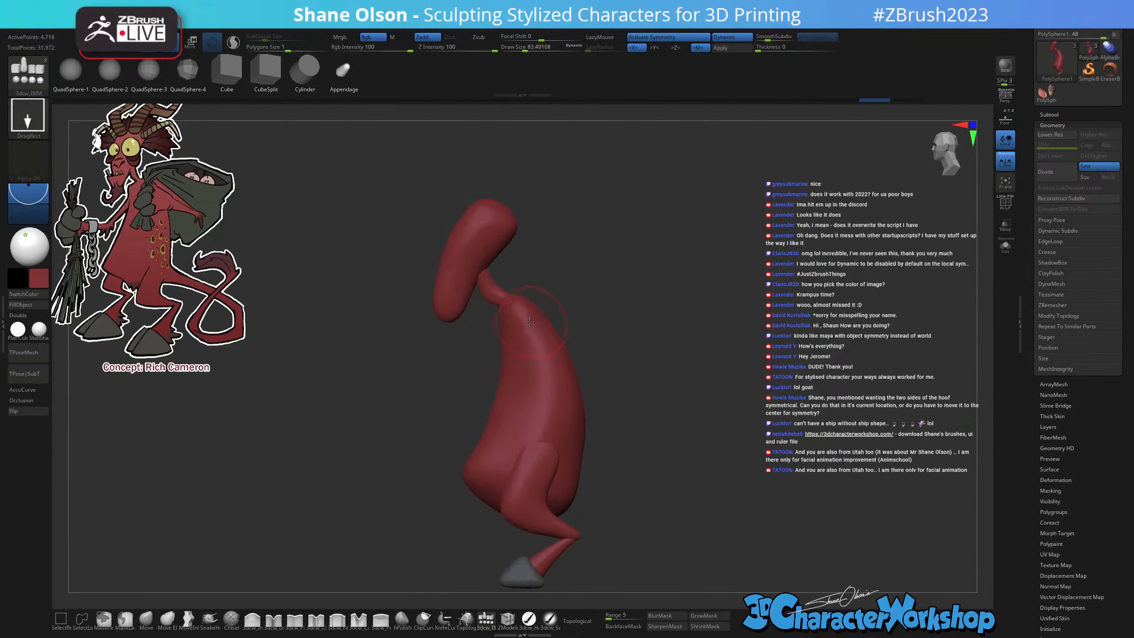
{"action": "left_click_drag", "start_coordinate": [531, 330], "coordinate": [539, 372]}
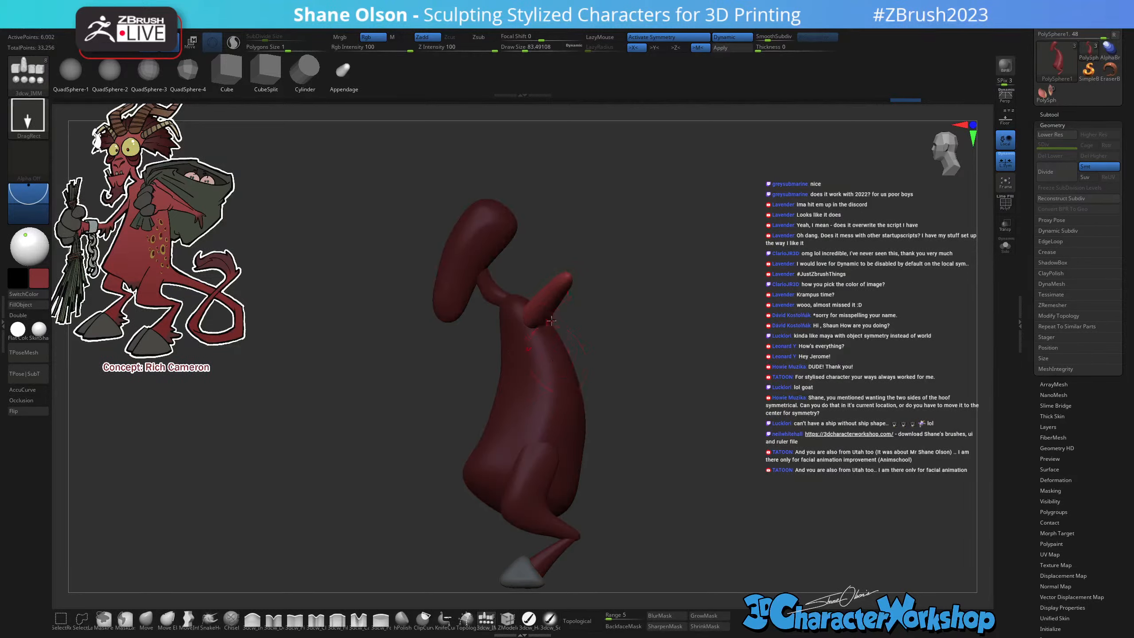
{"action": "left_click_drag", "start_coordinate": [623, 368], "coordinate": [657, 387]}
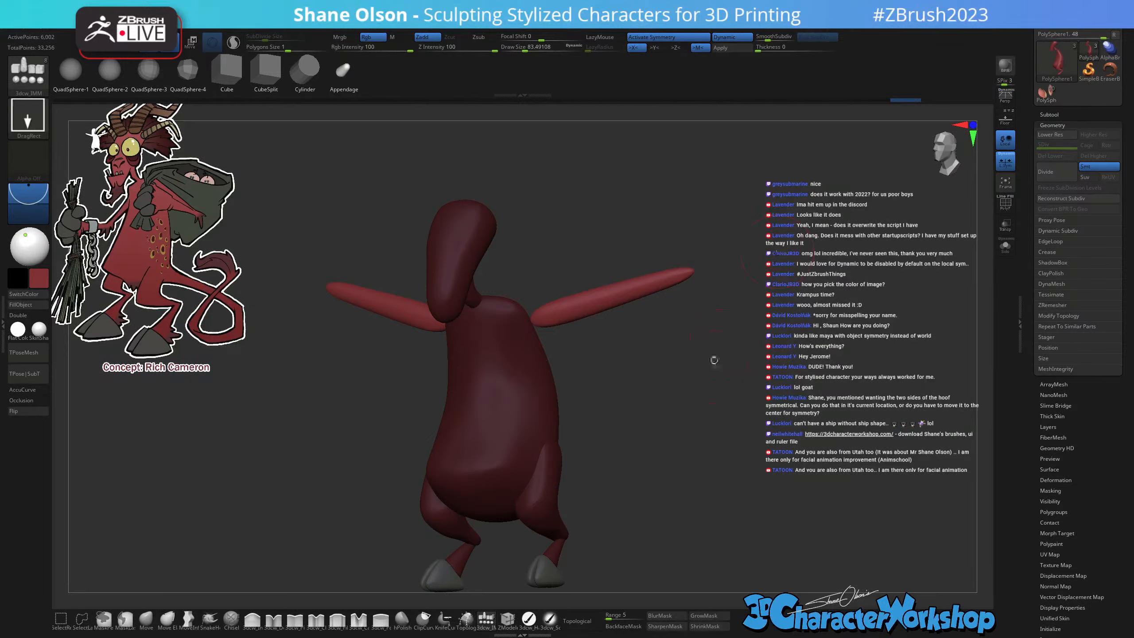
{"action": "left_click_drag", "start_coordinate": [714, 359], "coordinate": [694, 386]}
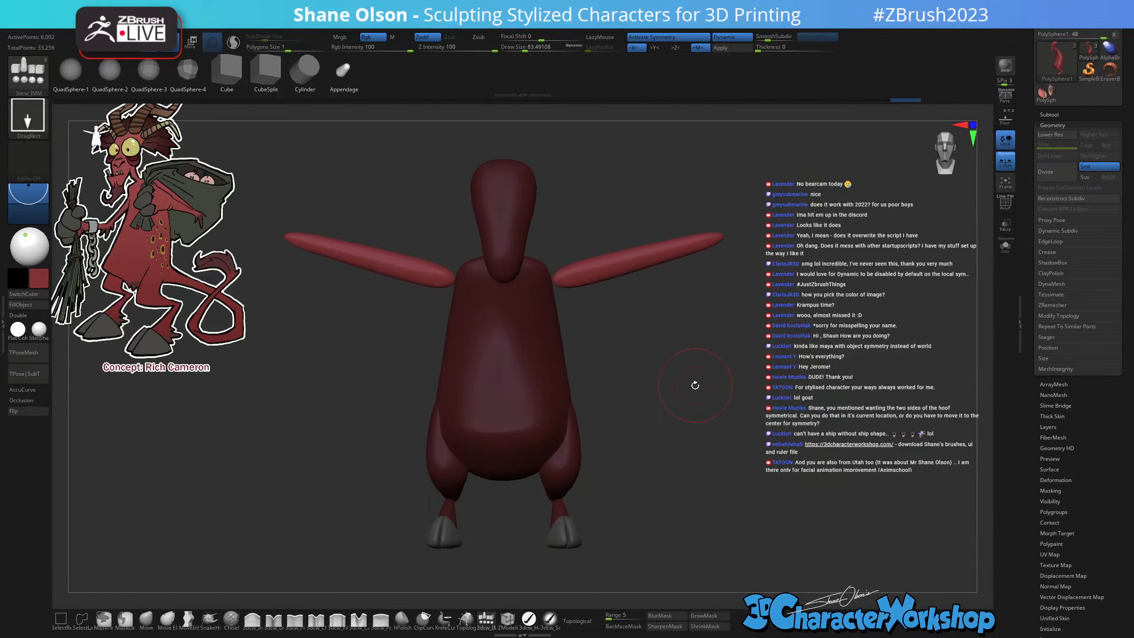
Move the gizmo onto the arm, angle both arms downward and lower them to the shoulders.
{"action": "key", "text": "w"}
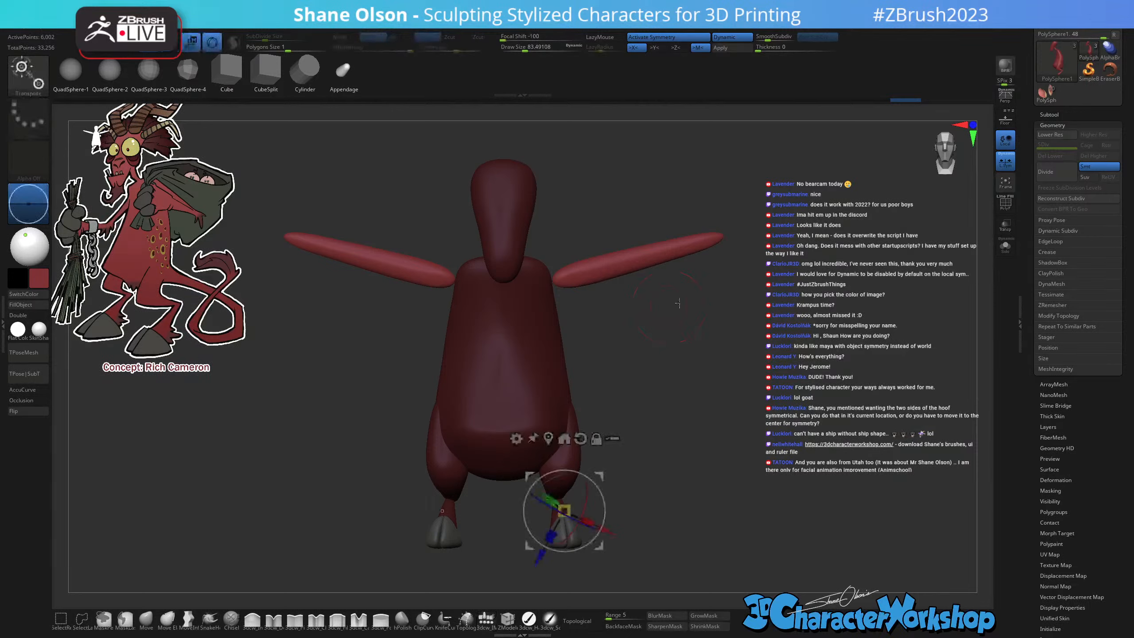
{"action": "left_click", "coordinate": [580, 438]}
{"action": "left_click_drag", "start_coordinate": [599, 474], "coordinate": [602, 235], "text": "alt"}
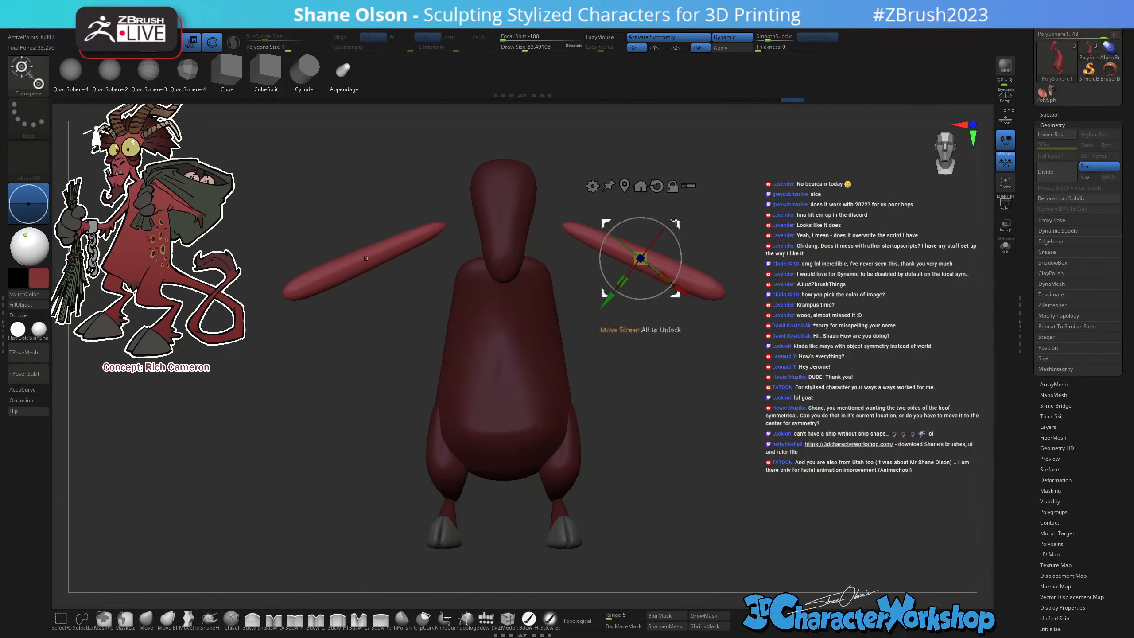
{"action": "left_click_drag", "start_coordinate": [675, 223], "coordinate": [654, 274]}
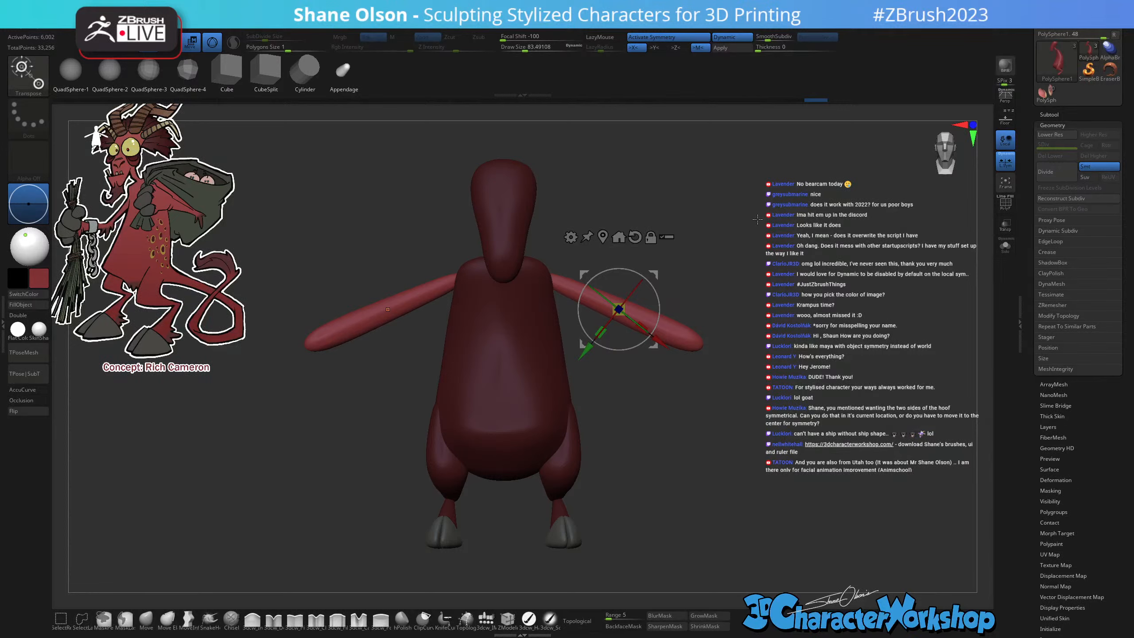
Reset the gizmo orientation, shift both arms forward on the torso and raise them slightly.
{"action": "left_click_drag", "start_coordinate": [758, 218], "coordinate": [702, 230]}
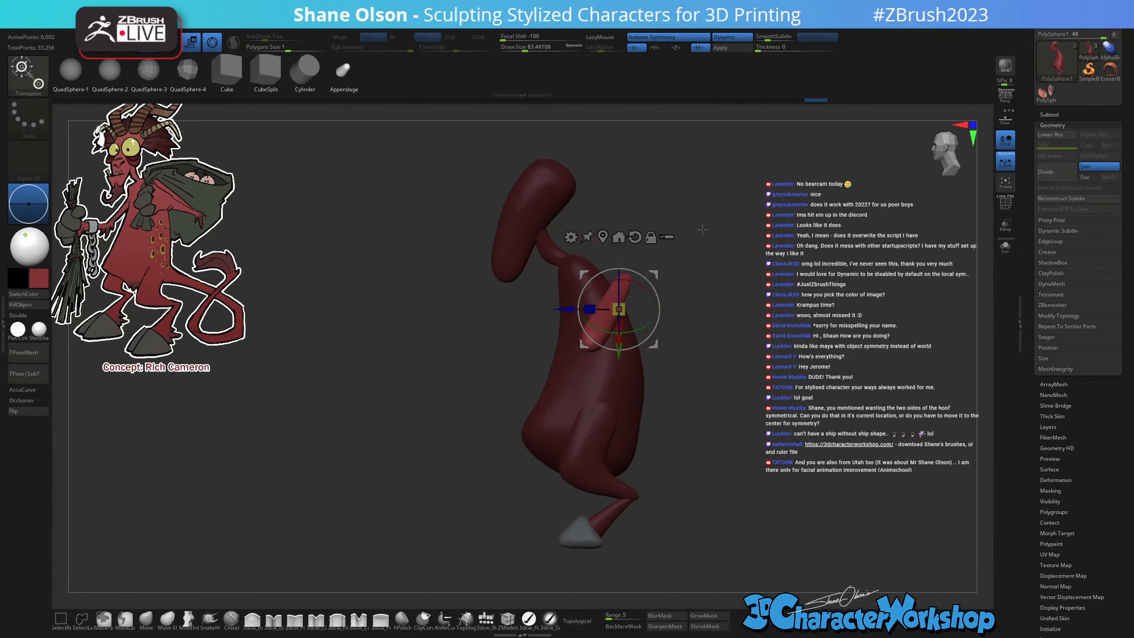
{"action": "left_click", "coordinate": [634, 237]}
{"action": "left_click_drag", "start_coordinate": [564, 308], "coordinate": [521, 308]}
{"action": "left_click_drag", "start_coordinate": [664, 264], "coordinate": [738, 263]}
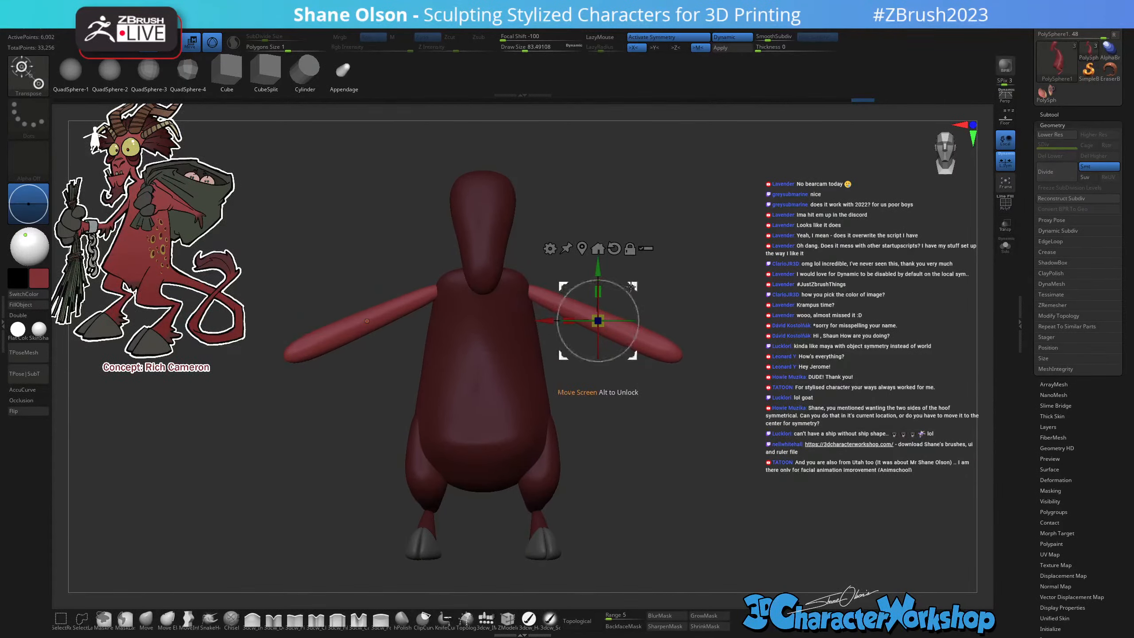
{"action": "left_click_drag", "start_coordinate": [631, 287], "coordinate": [631, 279]}
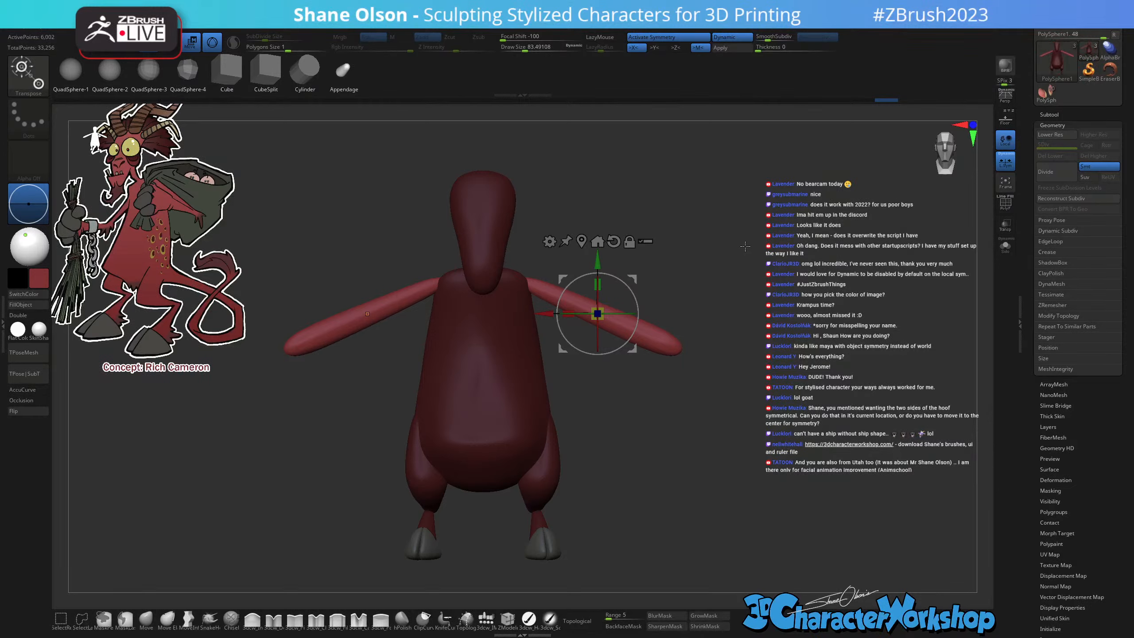
Thicken the outer ends of both arms using the Inflate brush at a draw size of about 172.
{"action": "key", "text": "q"}
{"action": "key", "text": "s"}
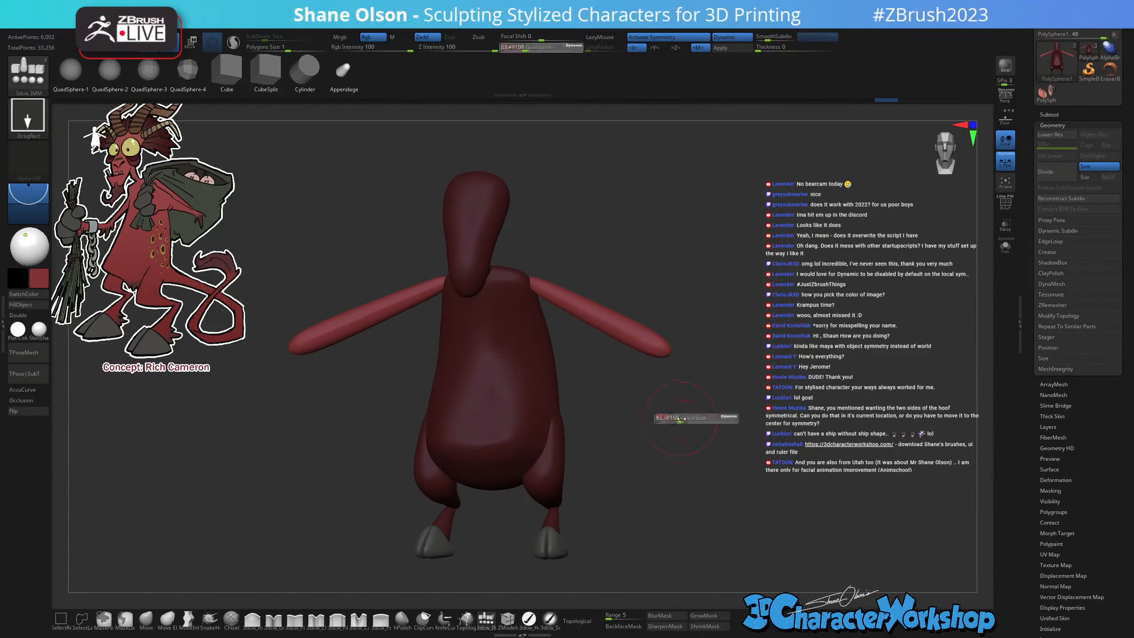
{"action": "mouse_move", "coordinate": [680, 419]}
{"action": "left_mouse_down"}
{"action": "mouse_move", "coordinate": [699, 405]}
{"action": "mouse_move", "coordinate": [700, 416]}
{"action": "left_mouse_up"}
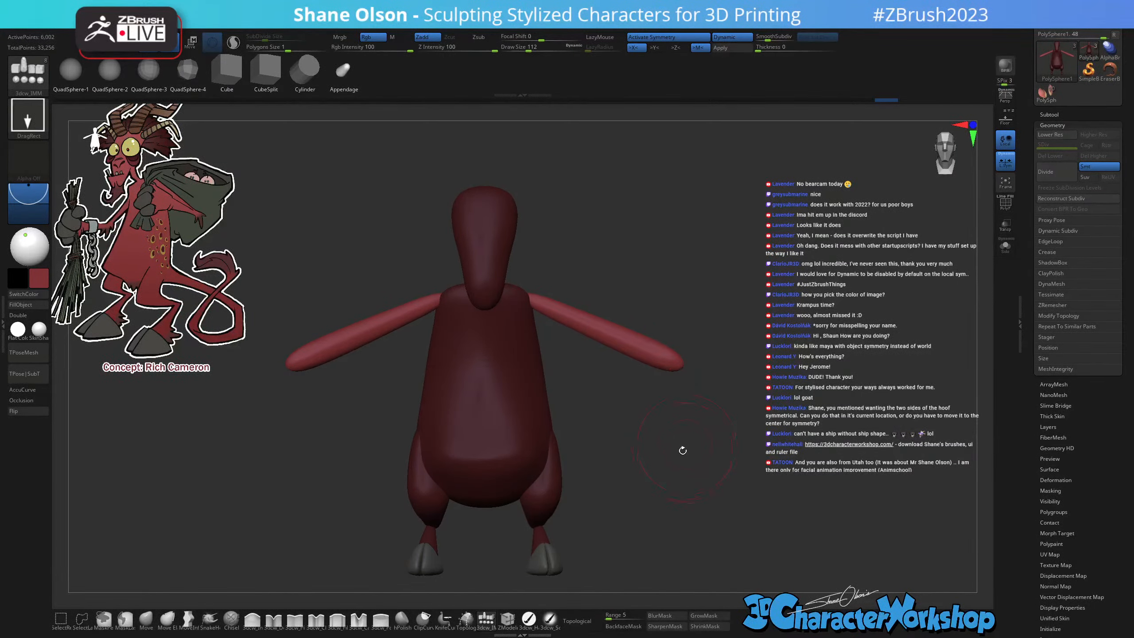
{"action": "left_click_drag", "start_coordinate": [668, 423], "coordinate": [676, 435], "text": "alt"}
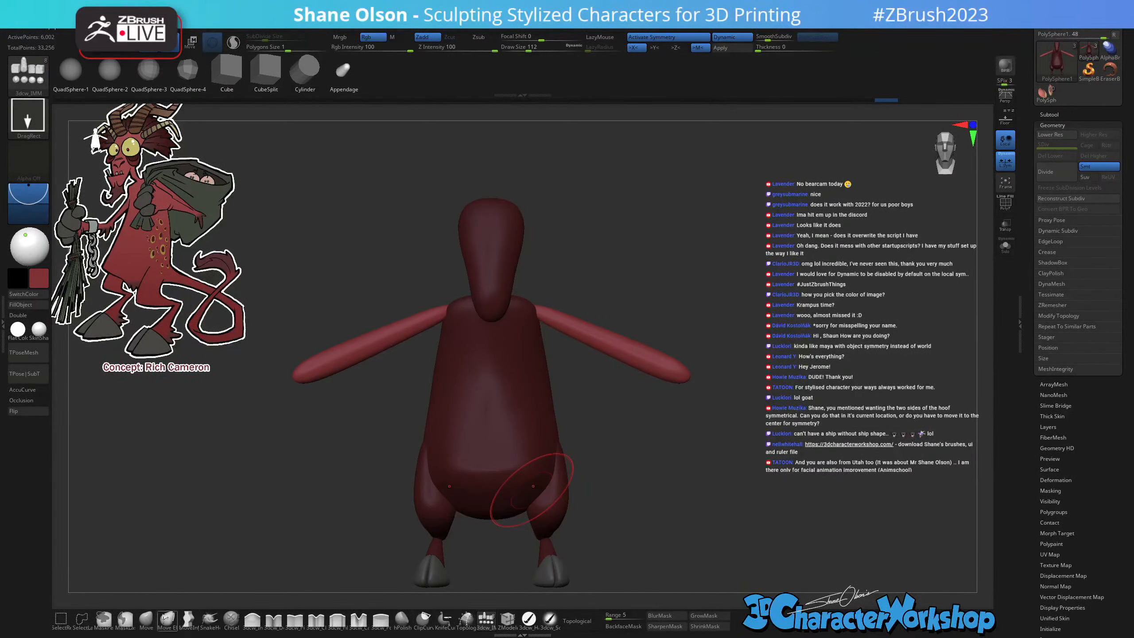
{"action": "left_click", "coordinate": [252, 619]}
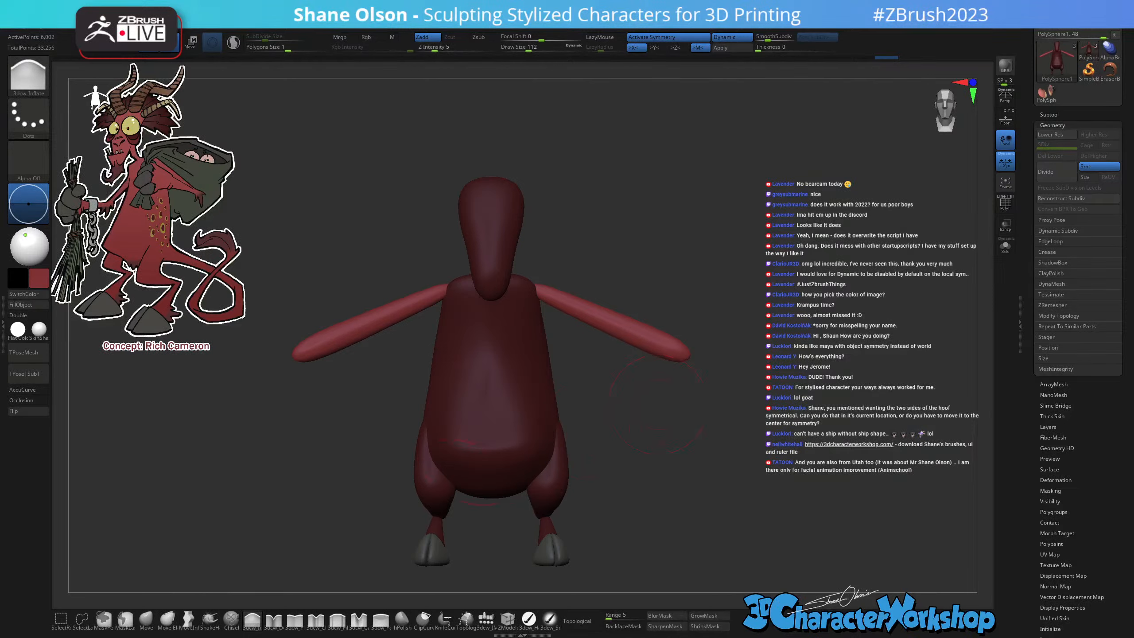
{"action": "left_click", "coordinate": [146, 619]}
{"action": "key", "text": "s"}
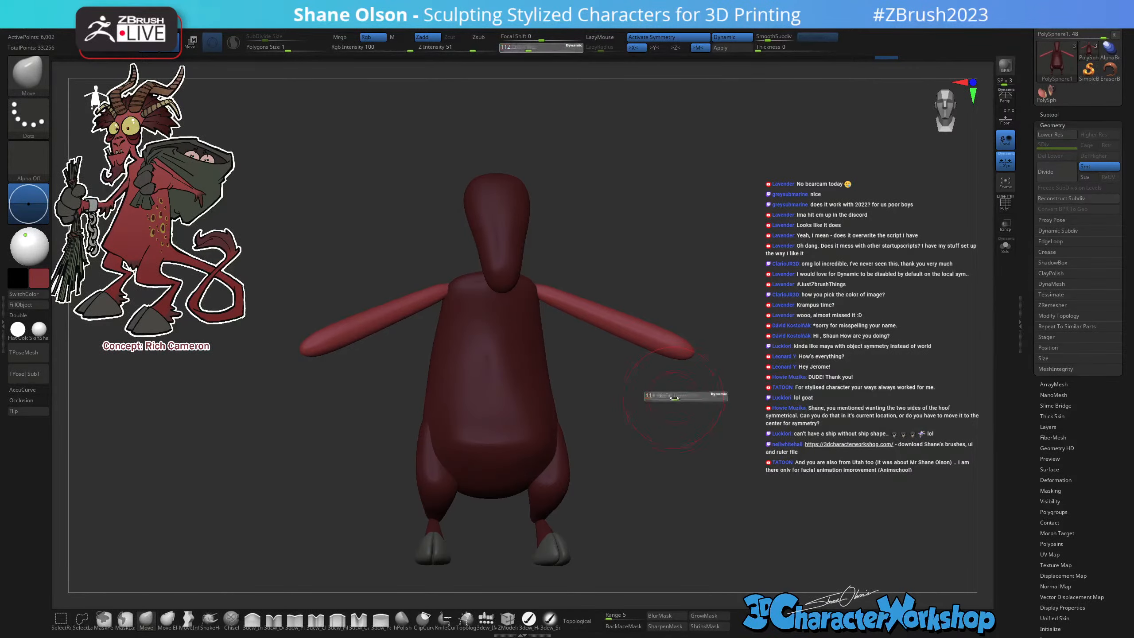
{"action": "mouse_move", "coordinate": [685, 373]}
{"action": "left_mouse_down", "text": "alt"}
{"action": "mouse_move", "coordinate": [674, 406]}
{"action": "mouse_move", "coordinate": [681, 384]}
{"action": "left_mouse_up", "text": "alt"}
{"action": "key", "text": "s"}
{"action": "mouse_move", "coordinate": [675, 383]}
{"action": "left_mouse_down"}
{"action": "mouse_move", "coordinate": [658, 378]}
{"action": "mouse_move", "coordinate": [656, 410]}
{"action": "left_mouse_up"}
{"action": "left_click", "coordinate": [252, 620]}
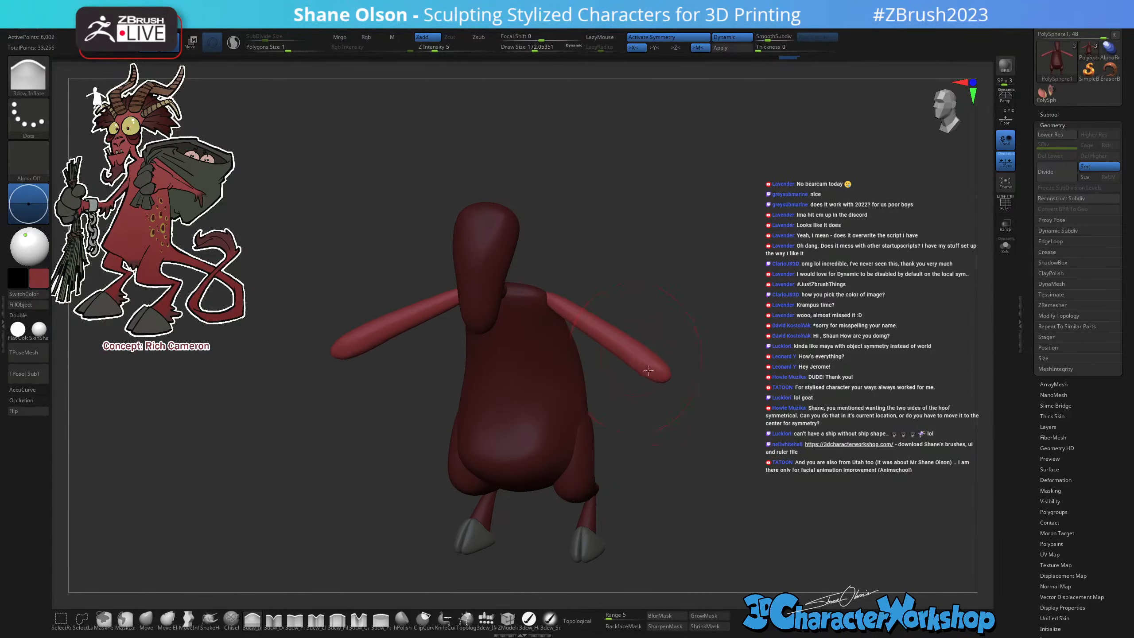
{"action": "left_click_drag", "start_coordinate": [648, 371], "coordinate": [628, 352]}
{"action": "mouse_move", "coordinate": [683, 324]}
{"action": "left_mouse_down"}
{"action": "mouse_move", "coordinate": [679, 349]}
{"action": "mouse_move", "coordinate": [647, 371]}
{"action": "mouse_move", "coordinate": [692, 400]}
{"action": "left_mouse_up"}
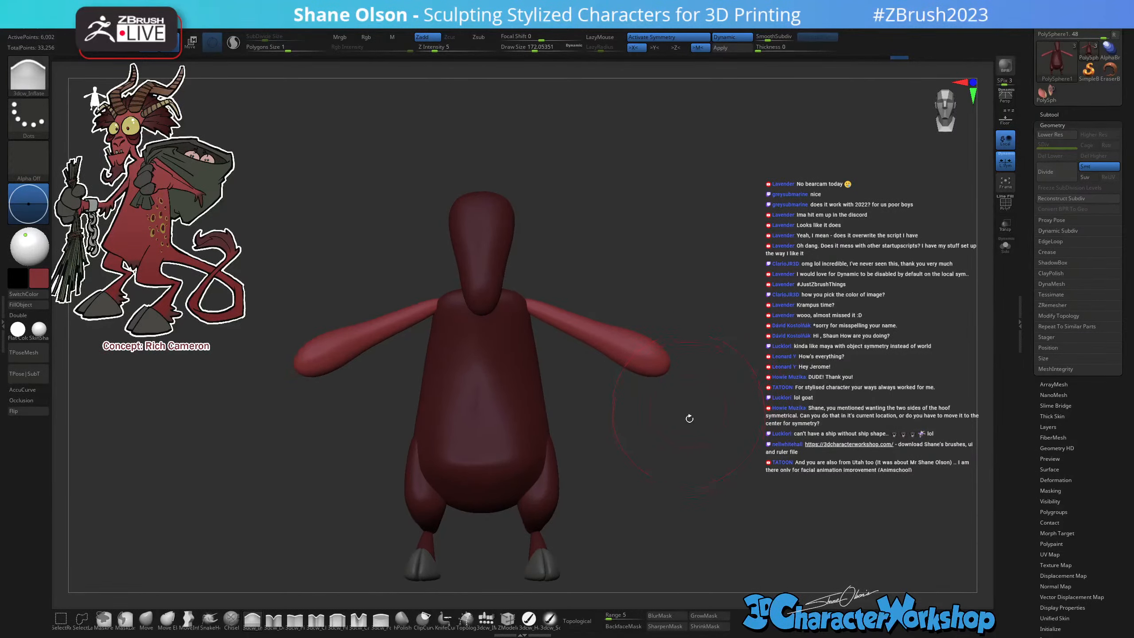
Place the gizmo pivot at the shoulder and rotate both arms down alongside the torso.
{"action": "key", "text": "w"}
{"action": "left_click_drag", "start_coordinate": [630, 299], "coordinate": [643, 332], "text": "alt"}
{"action": "key", "text": "ctrl+z"}
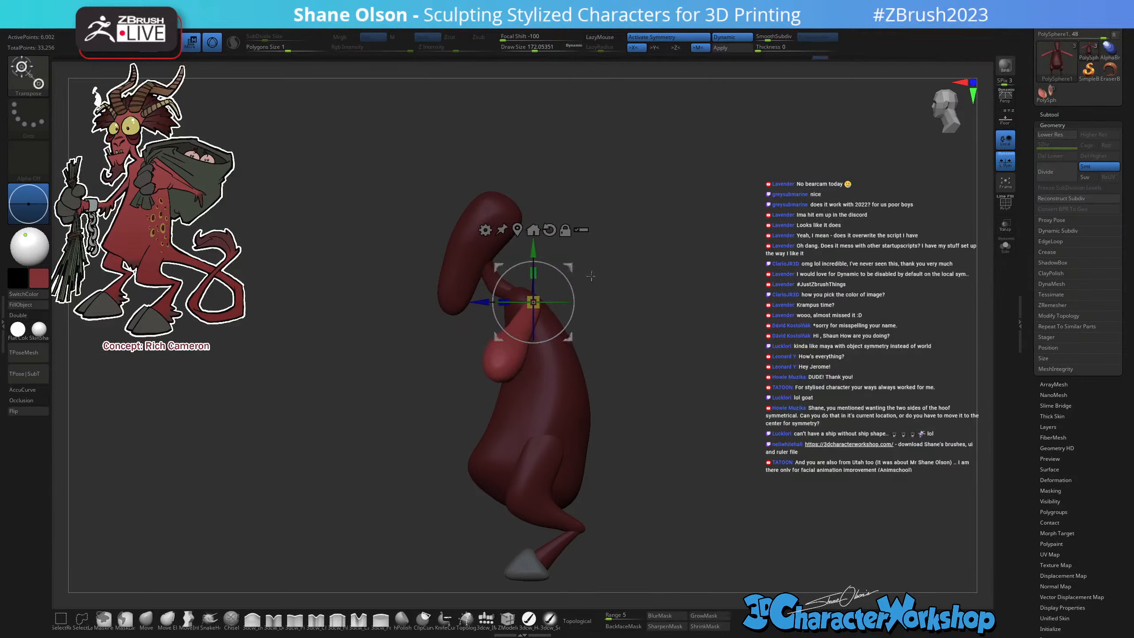
{"action": "left_click_drag", "start_coordinate": [569, 290], "coordinate": [658, 335]}
{"action": "left_click_drag", "start_coordinate": [656, 293], "coordinate": [671, 284], "text": "alt"}
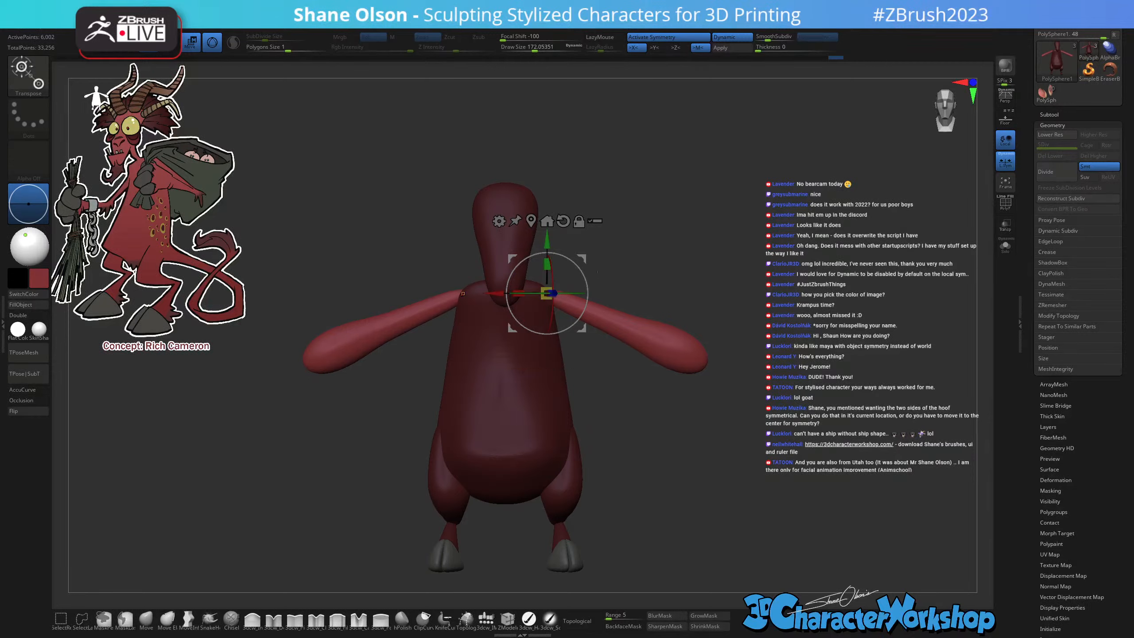
{"action": "left_click_drag", "start_coordinate": [594, 246], "coordinate": [580, 255], "text": "alt"}
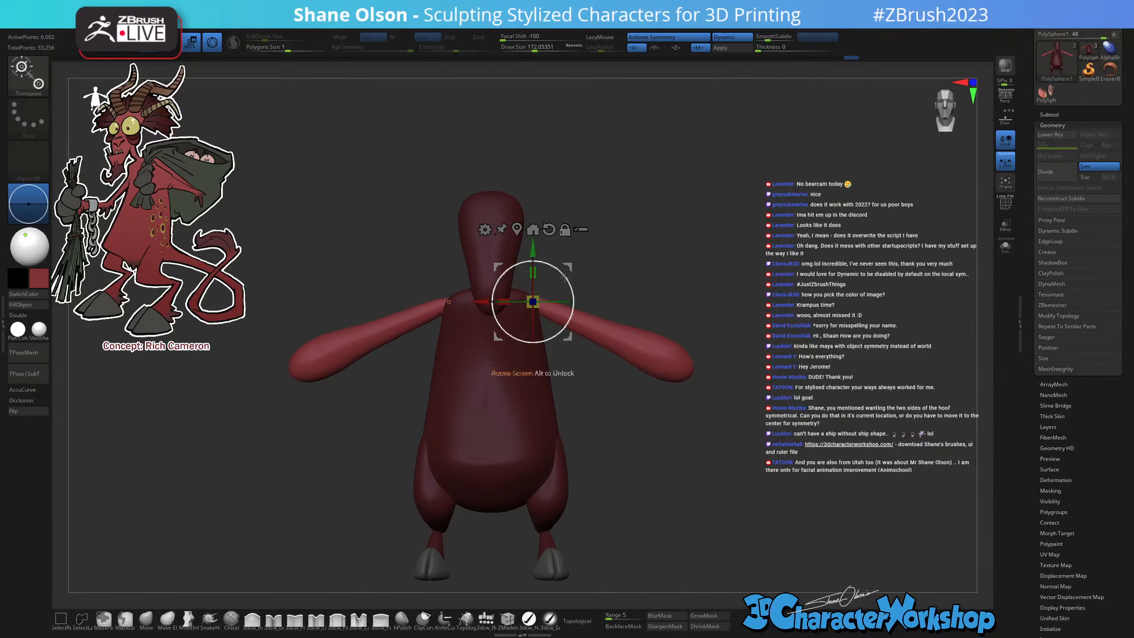
{"action": "left_click_drag", "start_coordinate": [565, 277], "coordinate": [569, 315]}
{"action": "left_click_drag", "start_coordinate": [643, 484], "coordinate": [551, 507]}
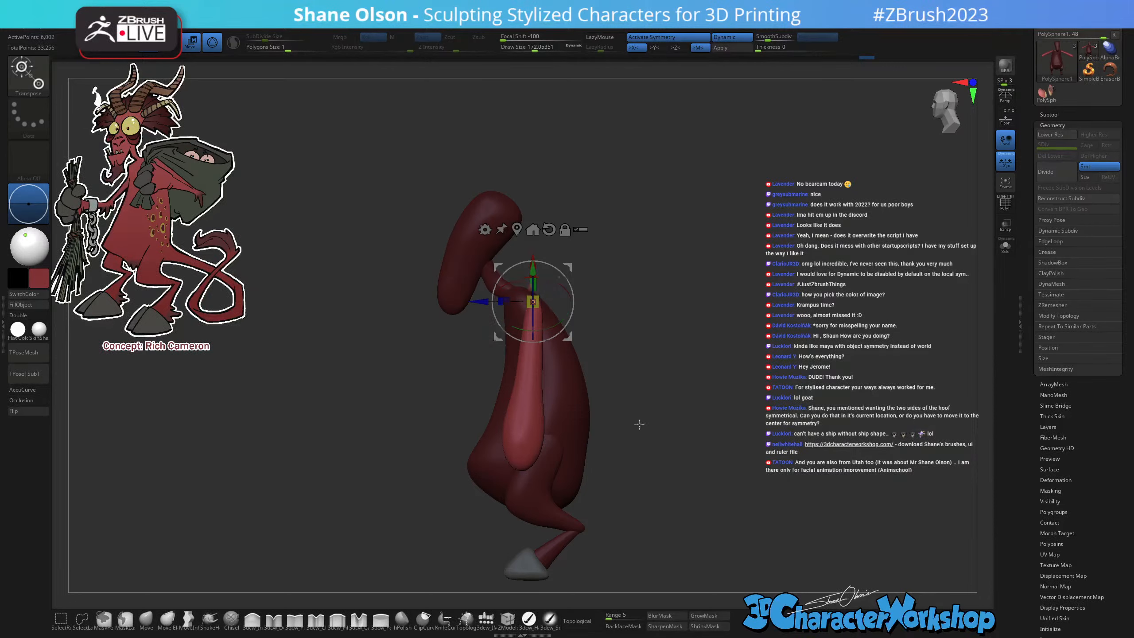
Undo the rotation that lowered both arms alongside the torso and set the brush draw size to about 104.
{"action": "left_click_drag", "start_coordinate": [640, 425], "coordinate": [670, 428], "text": "shift"}
{"action": "key", "text": "ctrl+z"}
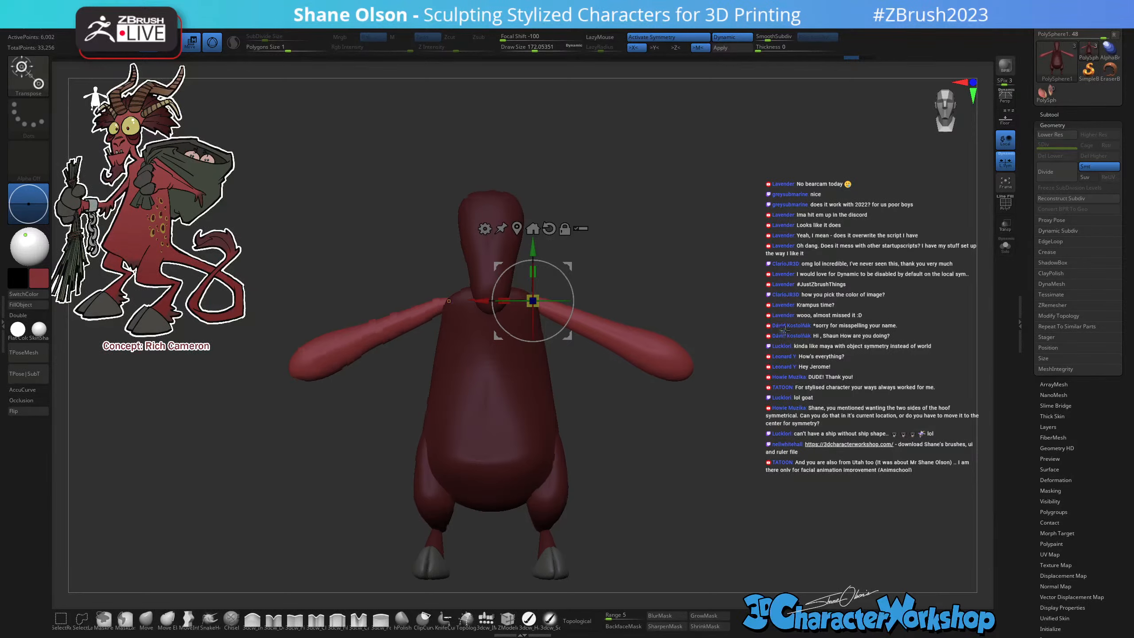
{"action": "left_click_drag", "start_coordinate": [764, 460], "coordinate": [751, 444], "text": "alt"}
{"action": "key", "text": "q"}
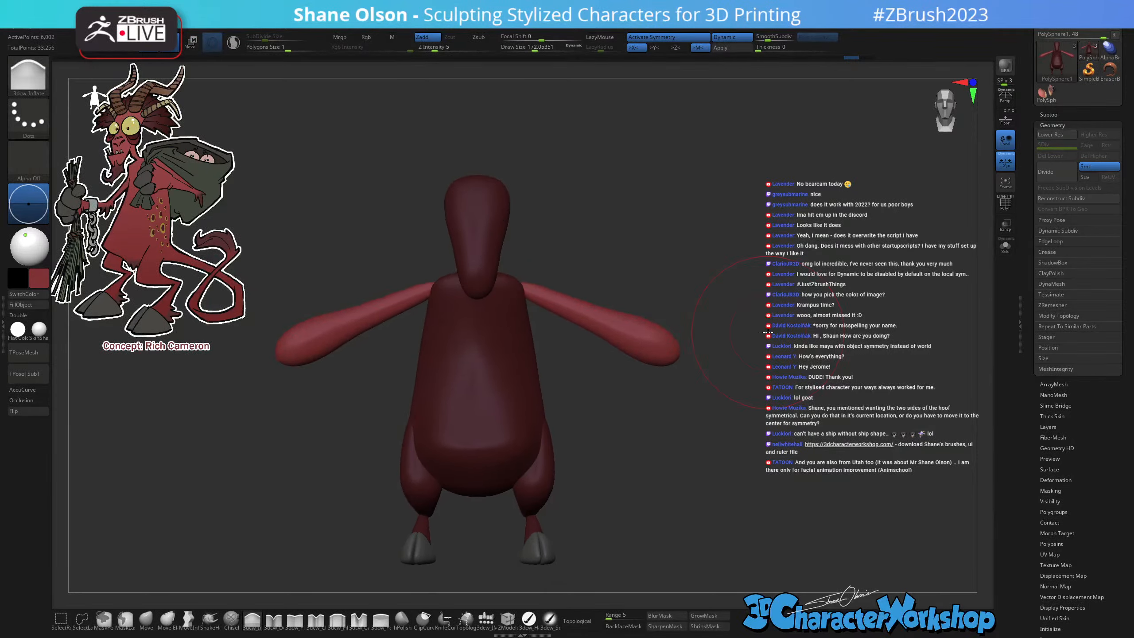
{"action": "key", "text": "s"}
{"action": "mouse_move", "coordinate": [655, 474]}
{"action": "left_mouse_down"}
{"action": "mouse_move", "coordinate": [646, 467]}
{"action": "mouse_move", "coordinate": [666, 410]}
{"action": "mouse_move", "coordinate": [673, 426]}
{"action": "mouse_move", "coordinate": [691, 420]}
{"action": "mouse_move", "coordinate": [674, 362]}
{"action": "mouse_move", "coordinate": [663, 436]}
{"action": "mouse_move", "coordinate": [681, 415]}
{"action": "left_mouse_up"}
Shift both arms slightly forward along the depth axis, clear the mask on the body and return to sculpting mode.
{"action": "key", "text": "w"}
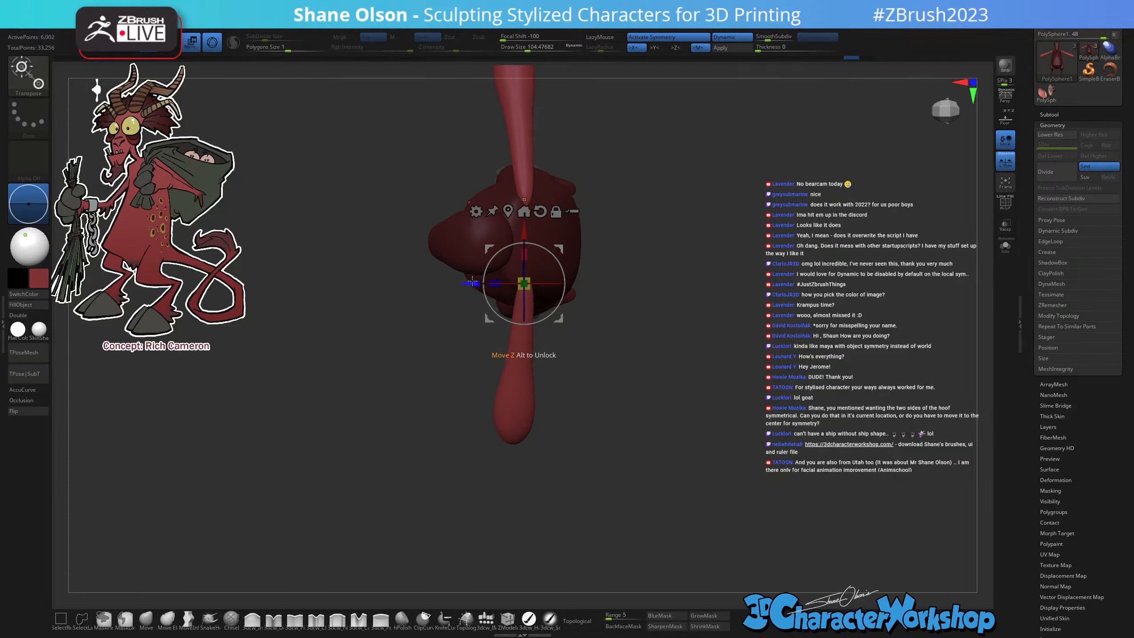
{"action": "left_click_drag", "start_coordinate": [473, 283], "coordinate": [468, 279]}
{"action": "mouse_move", "coordinate": [633, 406]}
{"action": "left_mouse_down", "text": "ctrl"}
{"action": "mouse_move", "coordinate": [667, 414]}
{"action": "mouse_move", "coordinate": [653, 373]}
{"action": "left_mouse_up", "text": "ctrl"}
{"action": "key", "text": "q"}
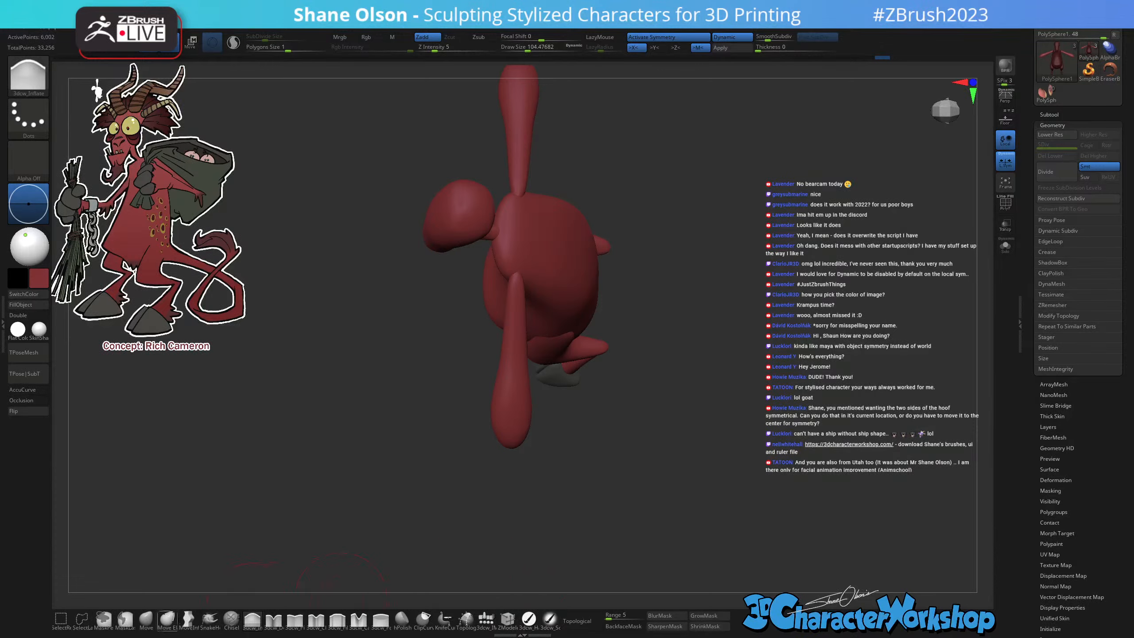
Turn on topological mode for the Move brush and check the arm placement from the front and three-quarter views.
{"action": "left_click", "coordinate": [148, 621]}
{"action": "left_click", "coordinate": [580, 621]}
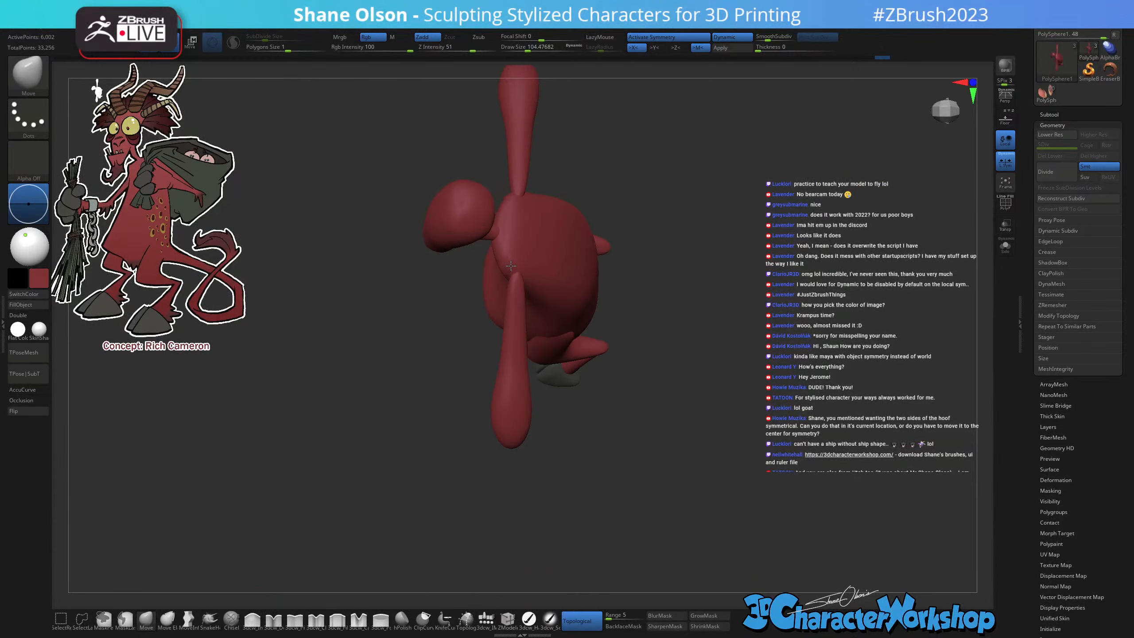
{"action": "mouse_move", "coordinate": [625, 286]}
{"action": "left_mouse_down"}
{"action": "mouse_move", "coordinate": [721, 277]}
{"action": "mouse_move", "coordinate": [669, 264]}
{"action": "left_mouse_up"}
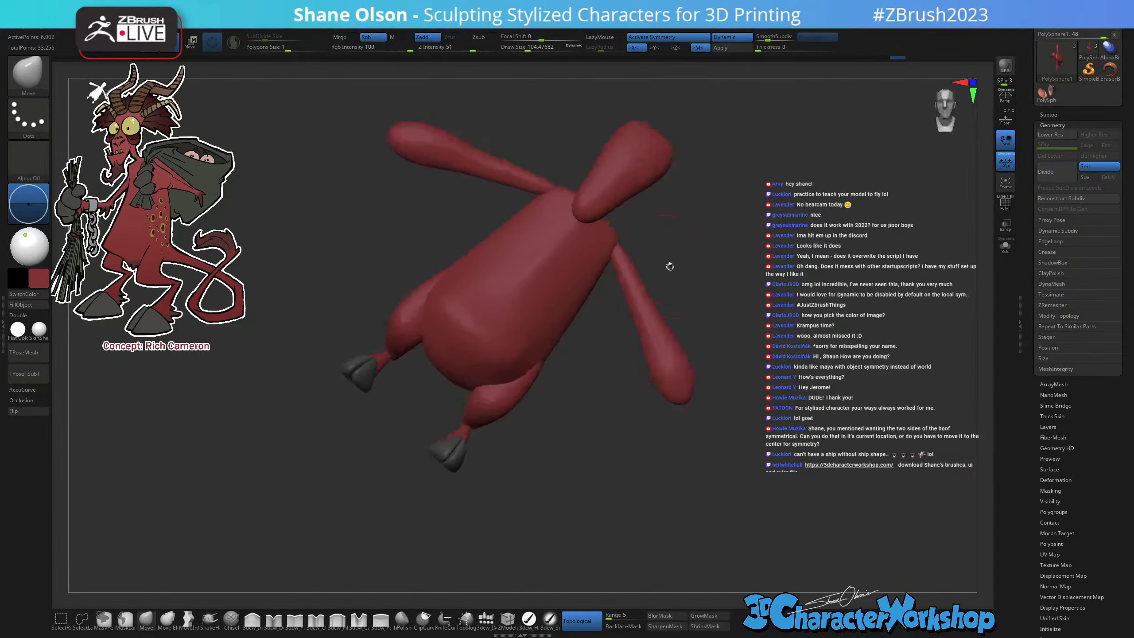
{"action": "left_click_drag", "start_coordinate": [728, 294], "coordinate": [727, 291], "text": "shift"}
{"action": "left_click_drag", "start_coordinate": [797, 429], "coordinate": [771, 406], "text": "alt"}
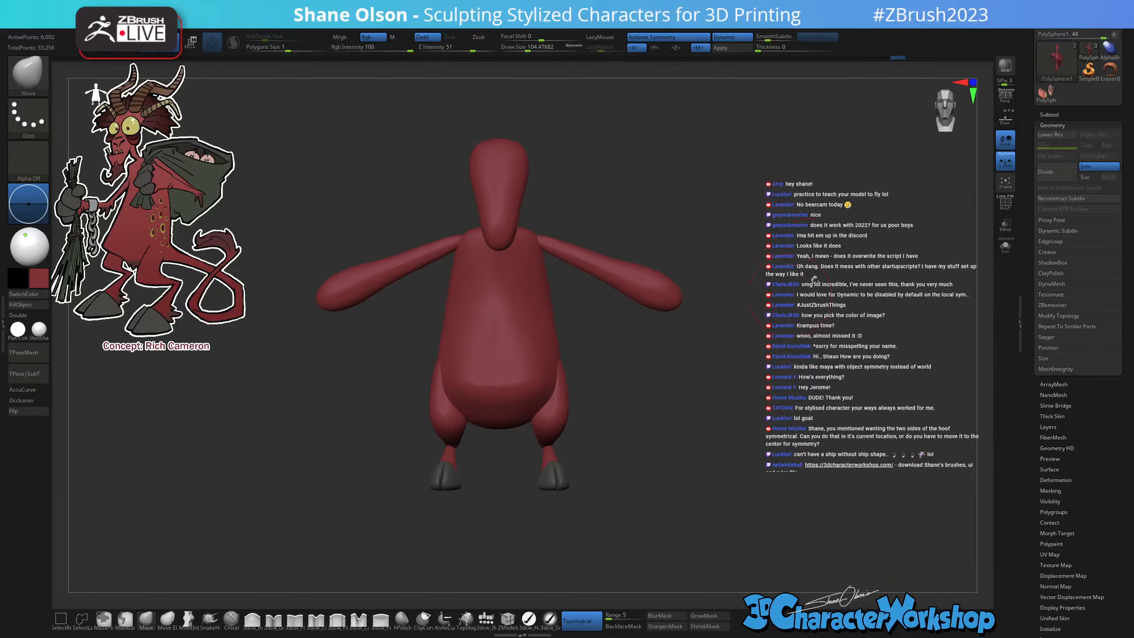
{"action": "left_click_drag", "start_coordinate": [820, 250], "coordinate": [770, 251], "text": "alt"}
{"action": "left_click_drag", "start_coordinate": [771, 202], "coordinate": [314, 204], "text": "alt"}
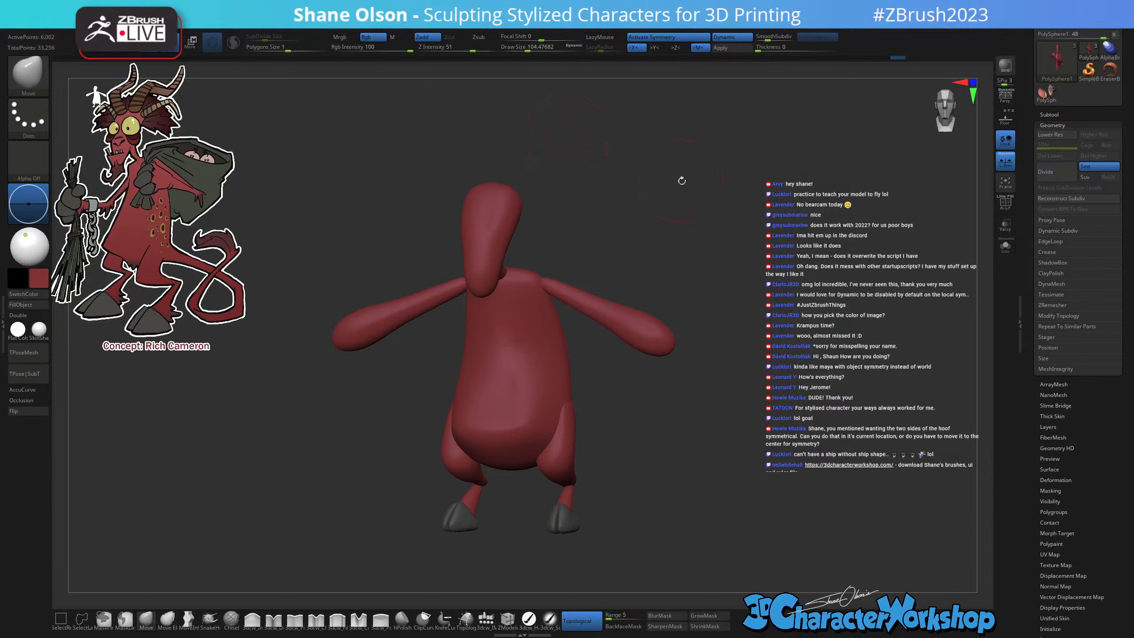
{"action": "left_click_drag", "start_coordinate": [682, 180], "coordinate": [651, 187]}
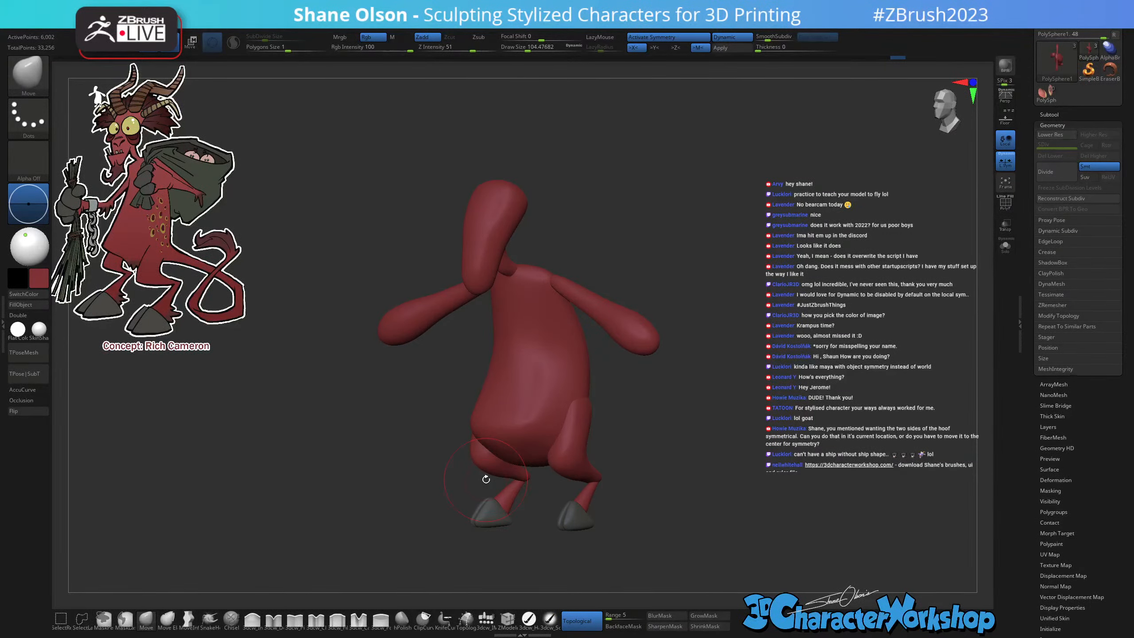
Insert a QuadSphere-1 primitive on the back of the head as the starting volume for the hair.
{"action": "left_click", "coordinate": [486, 619]}
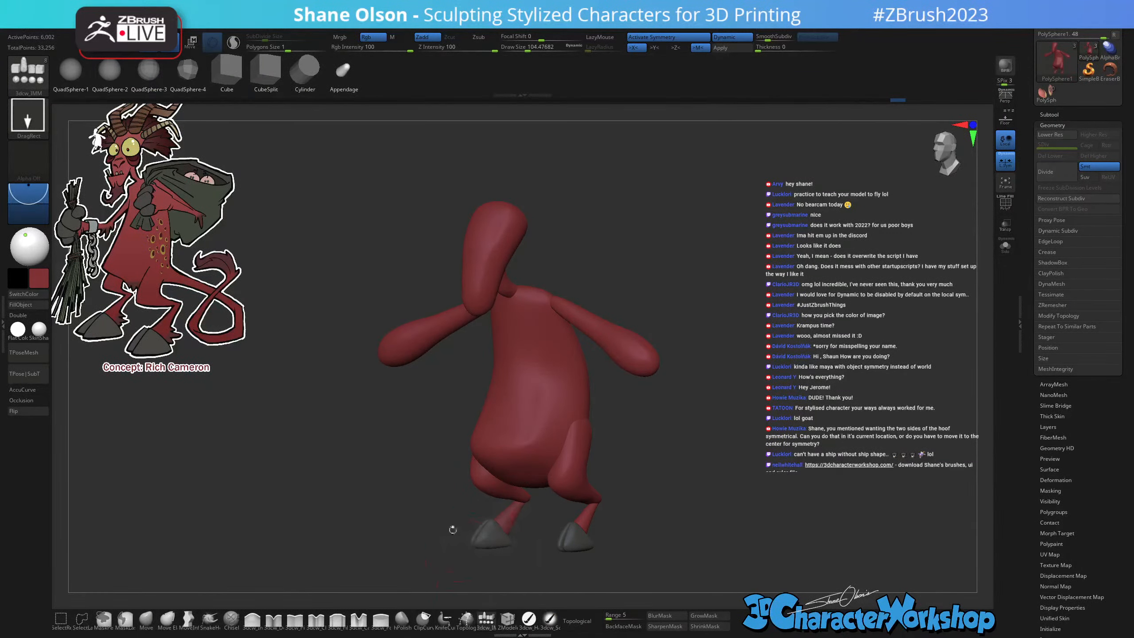
{"action": "key", "text": "z"}
{"action": "left_click", "coordinate": [162, 142]}
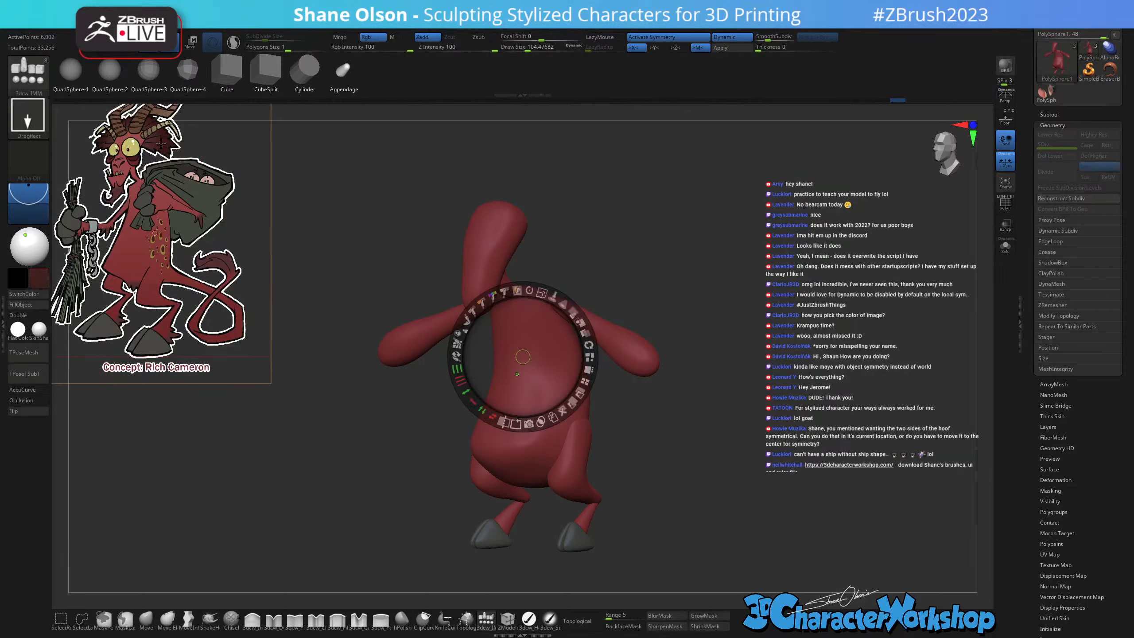
{"action": "key", "text": "z"}
{"action": "left_click_drag", "start_coordinate": [715, 439], "coordinate": [676, 424]}
{"action": "left_click", "coordinate": [79, 75]}
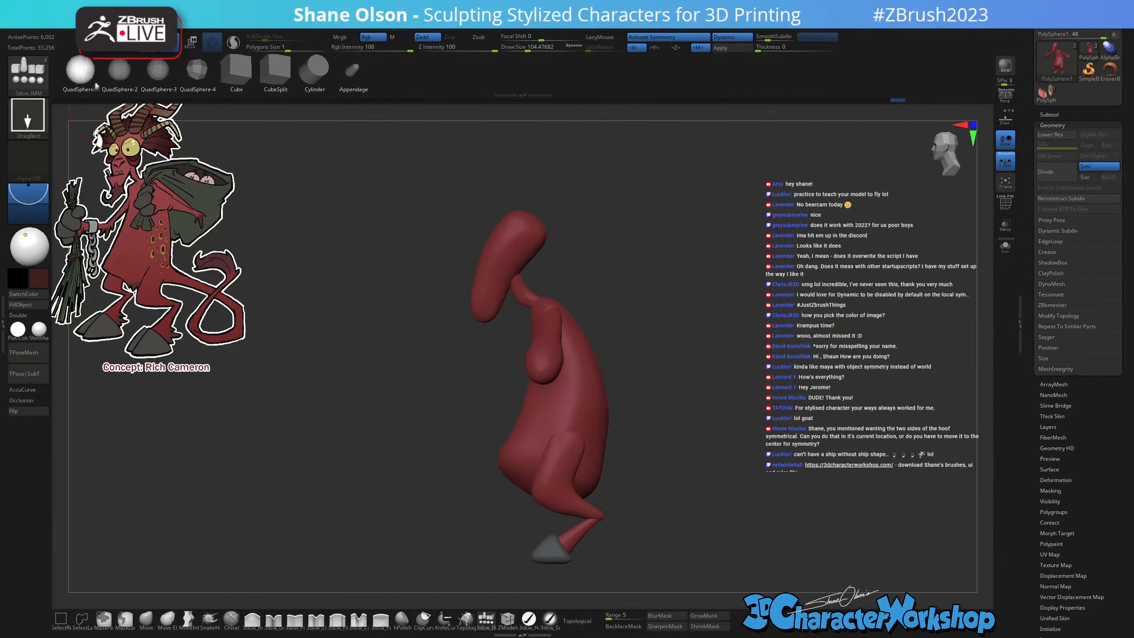
{"action": "left_click_drag", "start_coordinate": [699, 345], "coordinate": [678, 357], "text": "shift"}
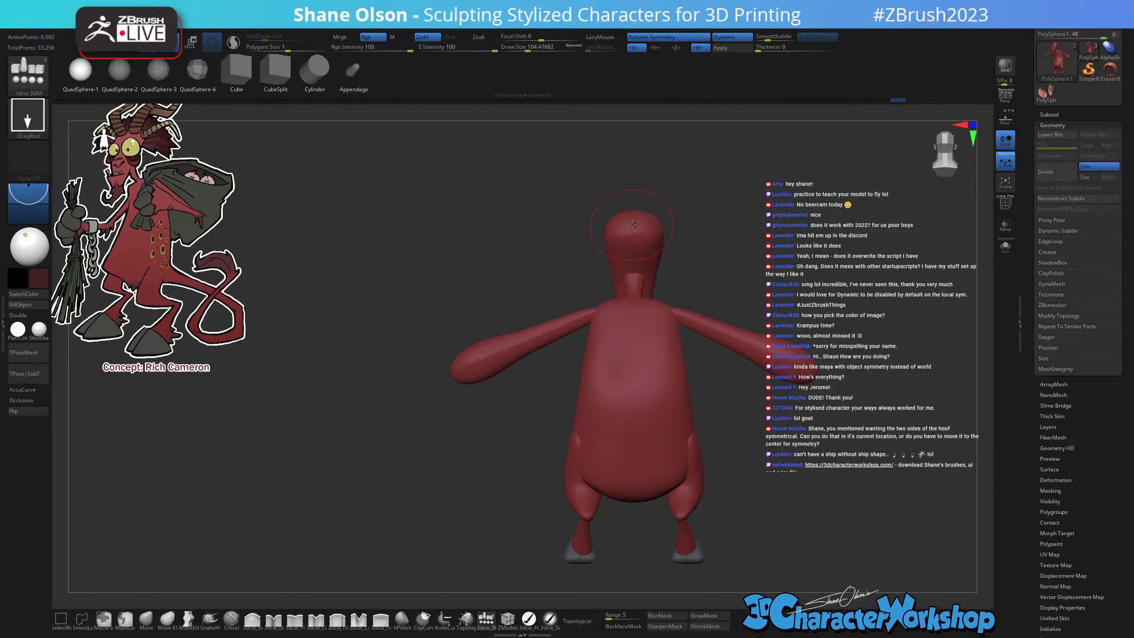
{"action": "left_click_drag", "start_coordinate": [633, 229], "coordinate": [715, 318]}
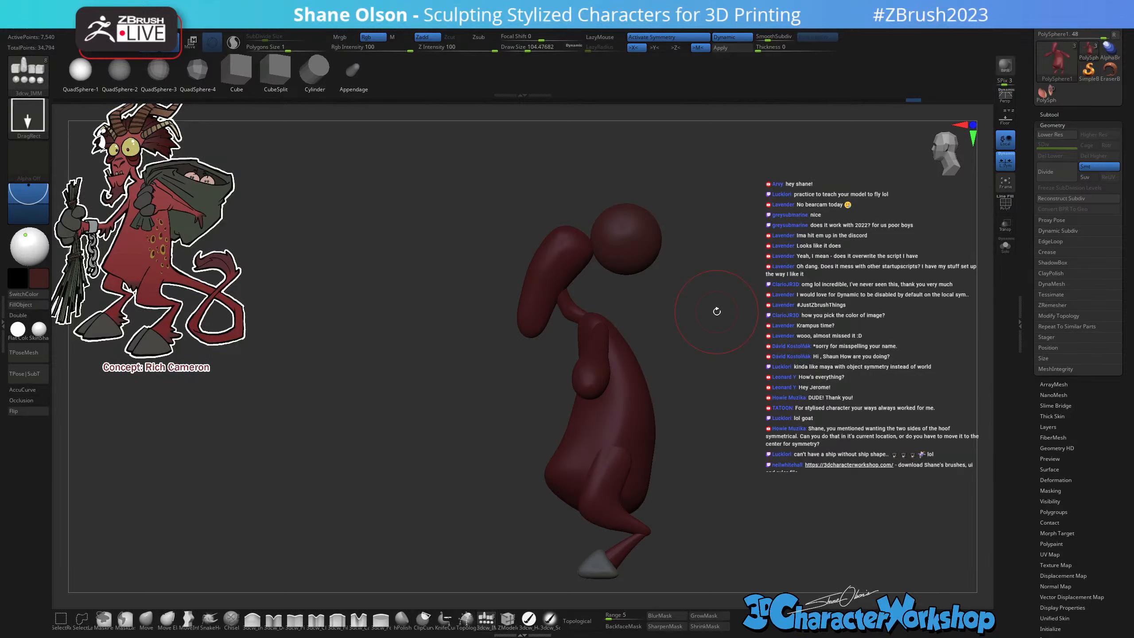
Split the unmasked sphere into its own subtool and make it the active one.
{"action": "key", "text": "space"}
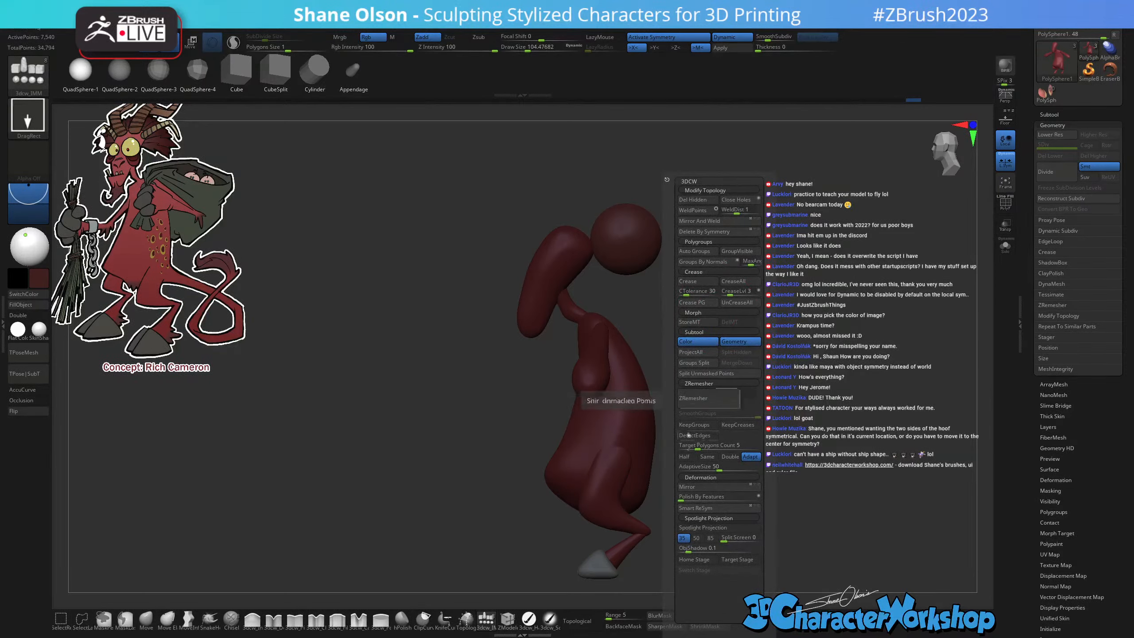
{"action": "left_click", "coordinate": [700, 376]}
{"action": "left_click_drag", "start_coordinate": [857, 373], "coordinate": [791, 358], "text": "alt"}
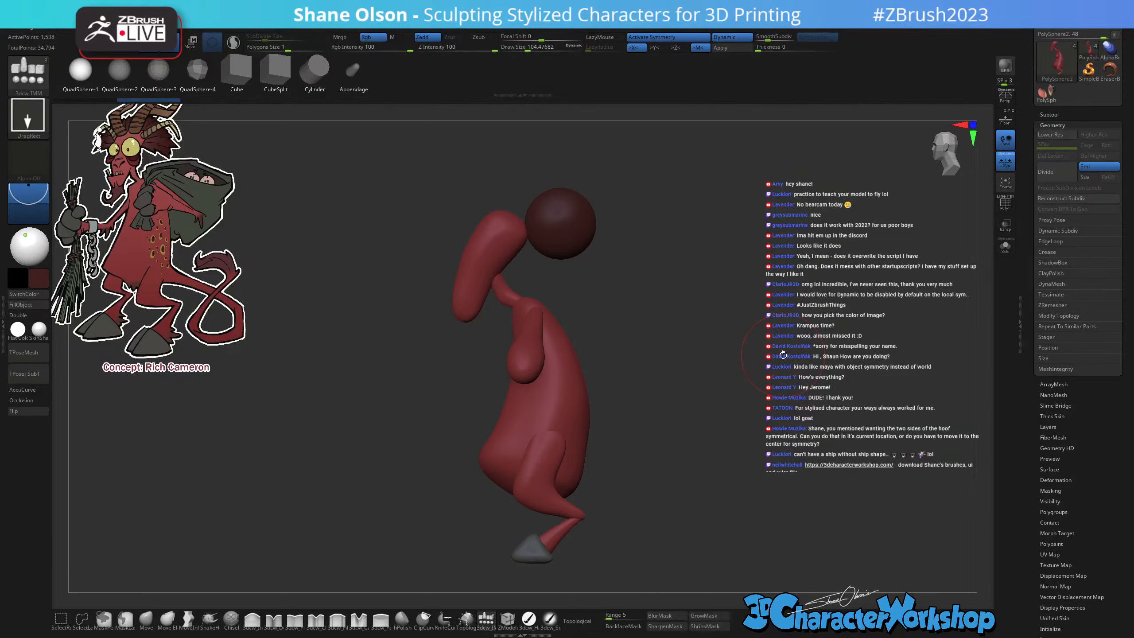
{"action": "left_click", "coordinate": [548, 213], "text": "alt"}
Stretch the sphere toward the head using the Move brush at a draw size of about 136 with topological mode off.
{"action": "left_click_drag", "start_coordinate": [616, 282], "coordinate": [617, 339], "text": "alt"}
{"action": "mouse_move", "coordinate": [608, 338]}
{"action": "left_mouse_down"}
{"action": "mouse_move", "coordinate": [639, 338]}
{"action": "mouse_move", "coordinate": [621, 340]}
{"action": "mouse_move", "coordinate": [627, 358]}
{"action": "left_mouse_up"}
{"action": "left_click", "coordinate": [146, 619]}
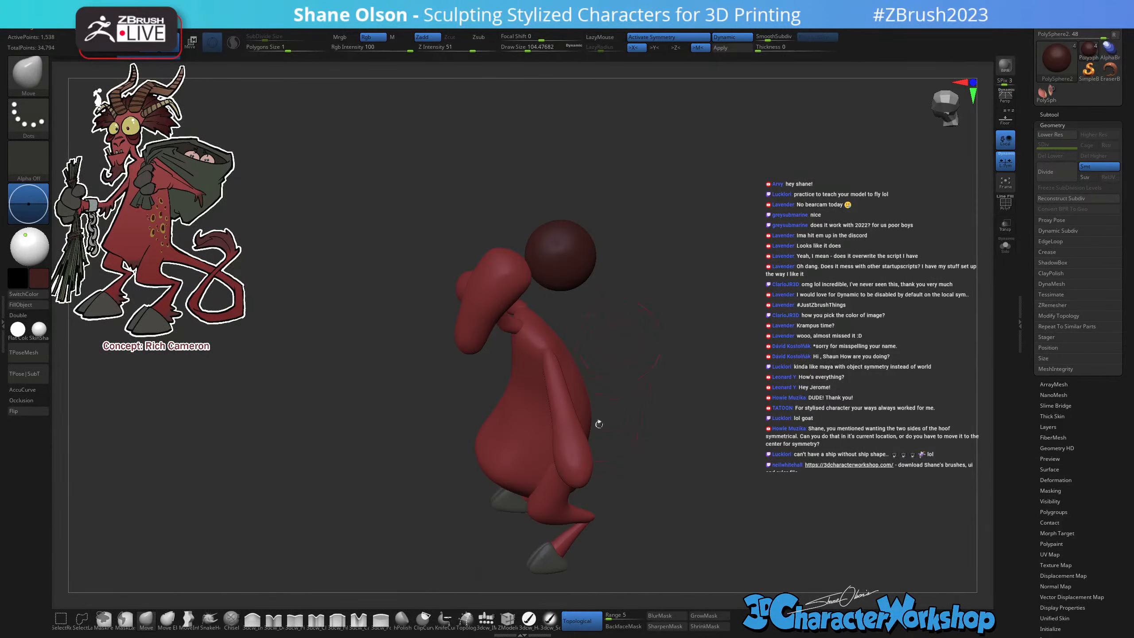
{"action": "left_click", "coordinate": [585, 624]}
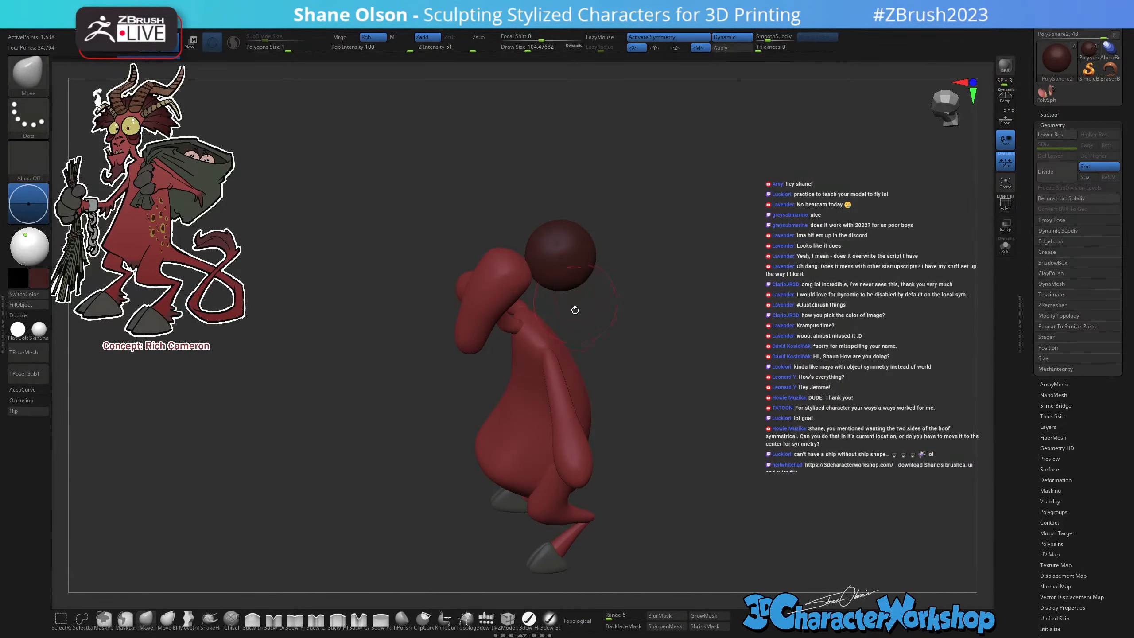
{"action": "key", "text": "s"}
{"action": "mouse_move", "coordinate": [576, 311]}
{"action": "left_mouse_down"}
{"action": "mouse_move", "coordinate": [584, 389]}
{"action": "mouse_move", "coordinate": [534, 360]}
{"action": "left_mouse_up"}
{"action": "right_click_drag", "start_coordinate": [589, 356], "coordinate": [541, 370]}
{"action": "left_click_drag", "start_coordinate": [554, 370], "coordinate": [537, 370]}
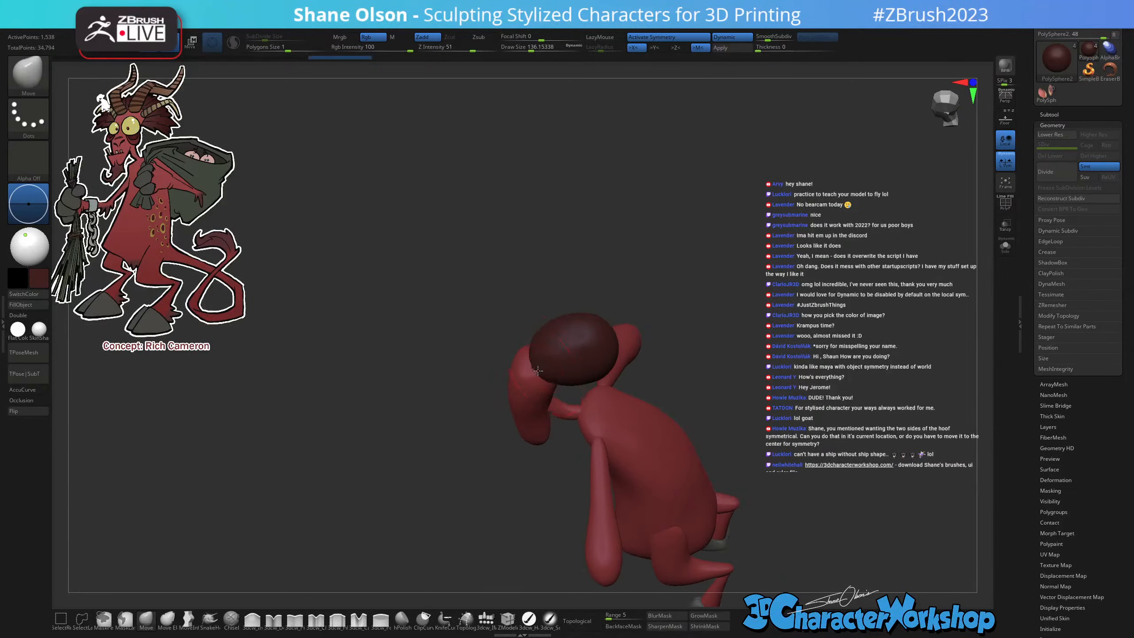
Pull the front of the hair volume forward over the top of the head and adjust its side.
{"action": "right_click_drag", "start_coordinate": [537, 371], "coordinate": [604, 359]}
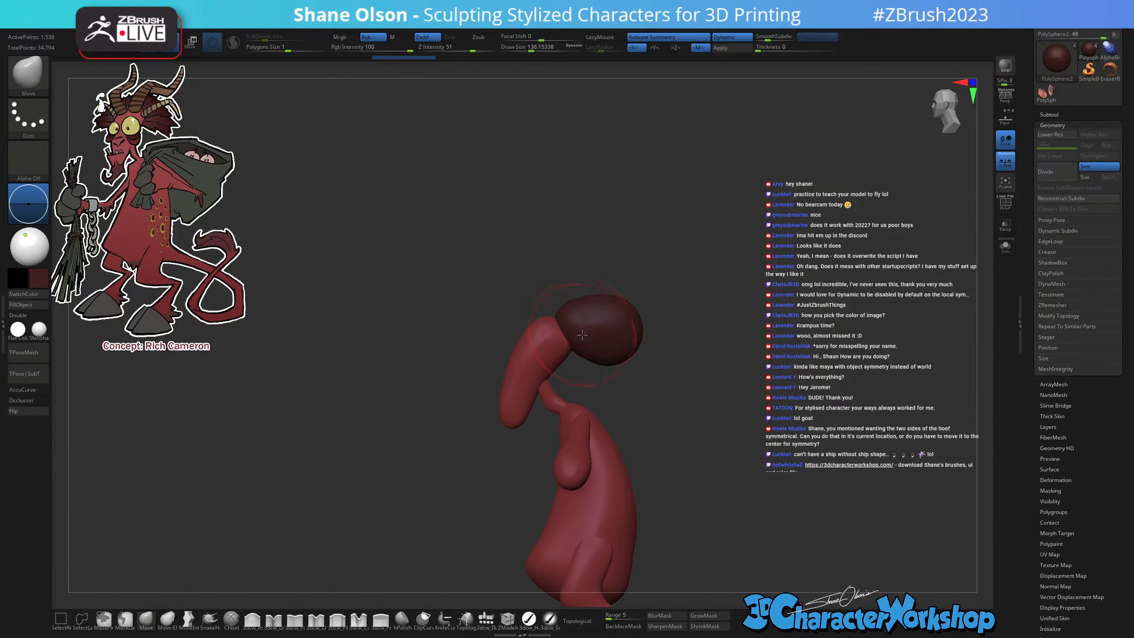
{"action": "mouse_move", "coordinate": [568, 325]}
{"action": "left_mouse_down"}
{"action": "mouse_move", "coordinate": [559, 334]}
{"action": "mouse_move", "coordinate": [554, 320]}
{"action": "left_mouse_up"}
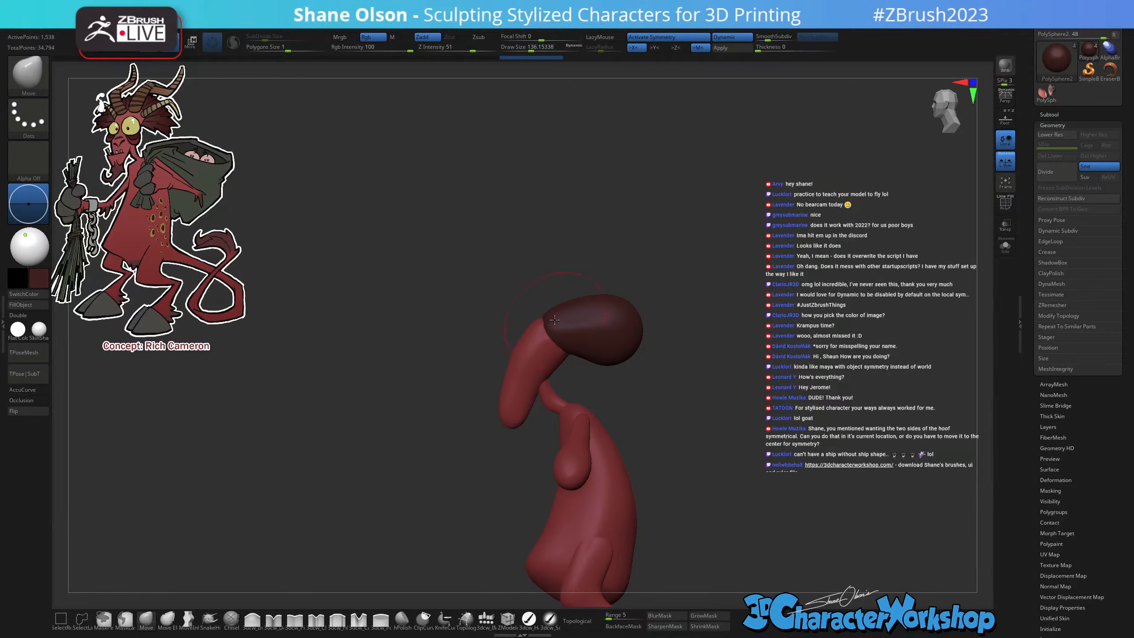
{"action": "mouse_move", "coordinate": [555, 320]}
{"action": "right_mouse_down"}
{"action": "mouse_move", "coordinate": [709, 362]}
{"action": "mouse_move", "coordinate": [701, 341]}
{"action": "mouse_move", "coordinate": [686, 385]}
{"action": "mouse_move", "coordinate": [676, 351]}
{"action": "right_mouse_up"}
{"action": "left_click_drag", "start_coordinate": [619, 316], "coordinate": [629, 319]}
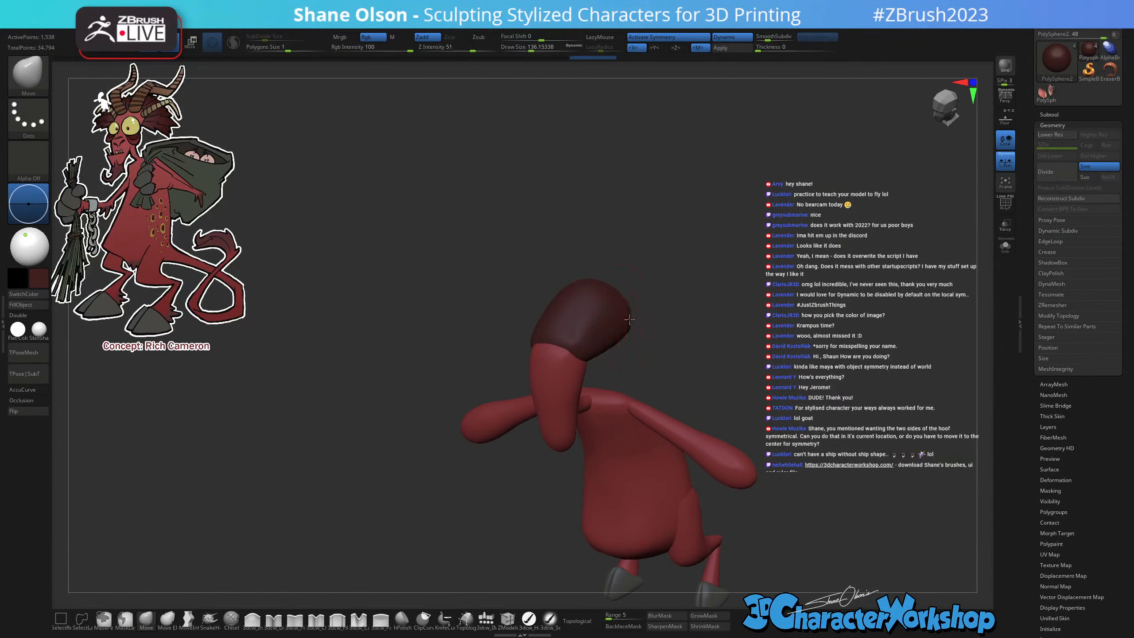
Widen the hair into a mushroom shape from the back, pulling its sides out and down at a draw size of about 177.
{"action": "right_click_drag", "start_coordinate": [629, 319], "coordinate": [690, 342]}
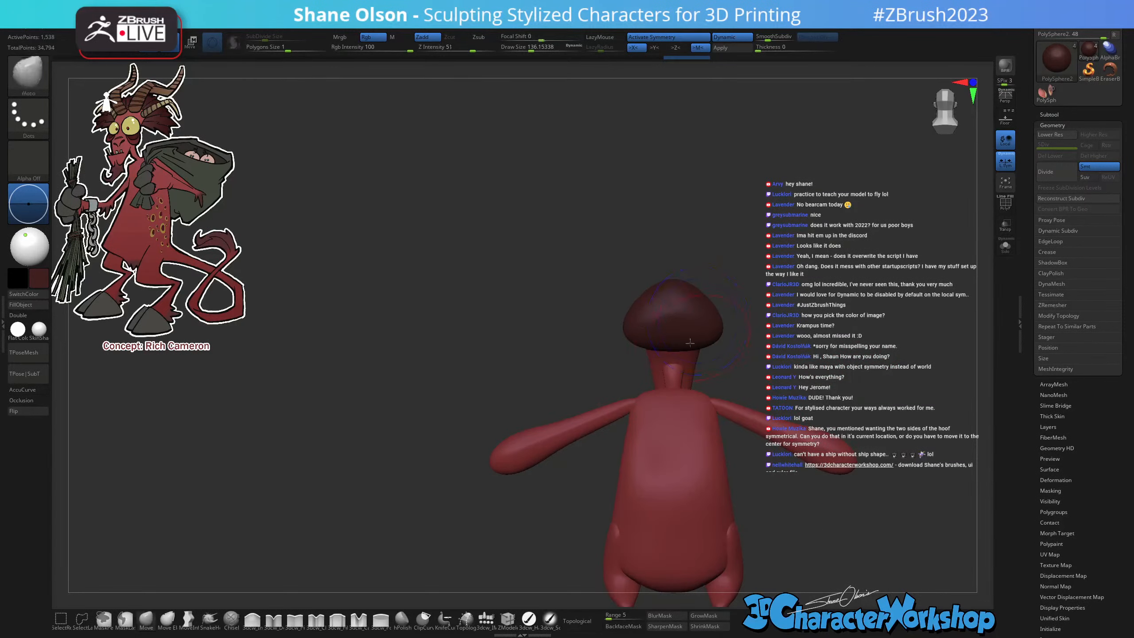
{"action": "mouse_move", "coordinate": [630, 330]}
{"action": "left_mouse_down"}
{"action": "mouse_move", "coordinate": [613, 351]}
{"action": "mouse_move", "coordinate": [643, 310]}
{"action": "left_mouse_up"}
{"action": "key", "text": "s"}
{"action": "right_click_drag", "start_coordinate": [678, 299], "coordinate": [578, 232], "text": "alt"}
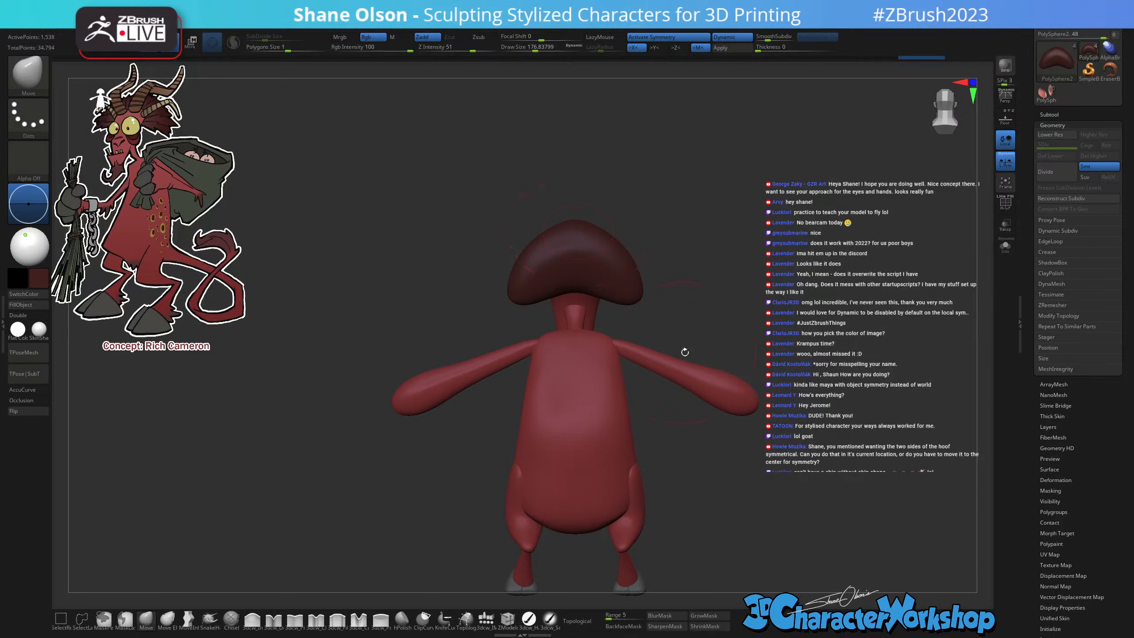
{"action": "mouse_move", "coordinate": [693, 354]}
{"action": "right_mouse_down", "text": "alt"}
{"action": "mouse_move", "coordinate": [666, 327]}
{"action": "mouse_move", "coordinate": [693, 299]}
{"action": "right_mouse_up", "text": "alt"}
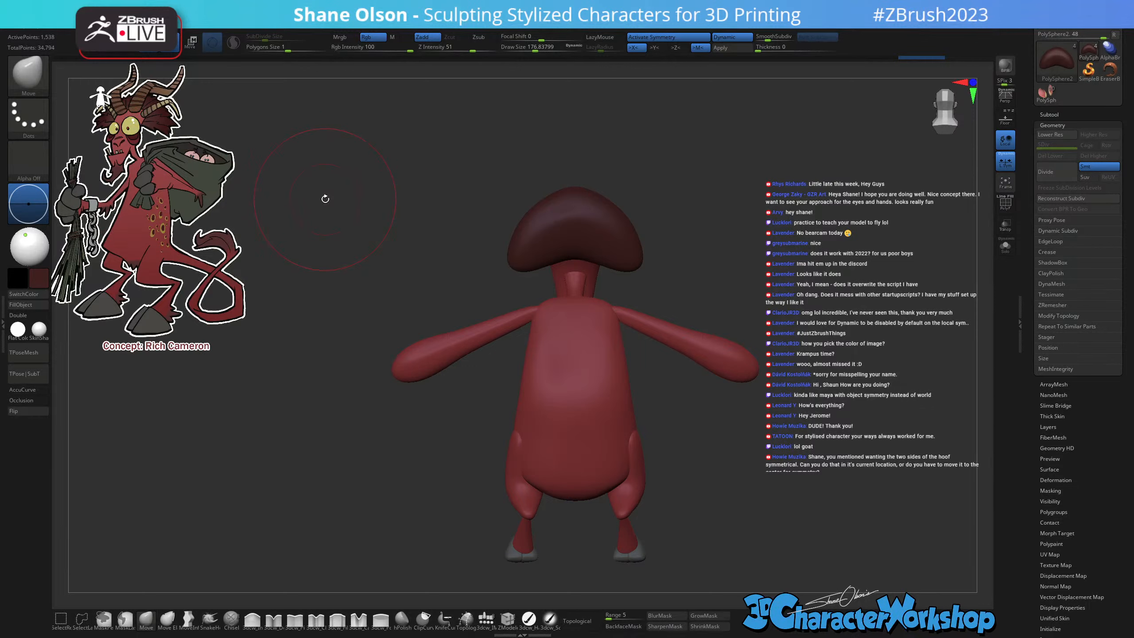
Refine the crown, back and front edge of the hair in profile at draw sizes of about 223 and 257.
{"action": "left_click_drag", "start_coordinate": [656, 390], "coordinate": [709, 349]}
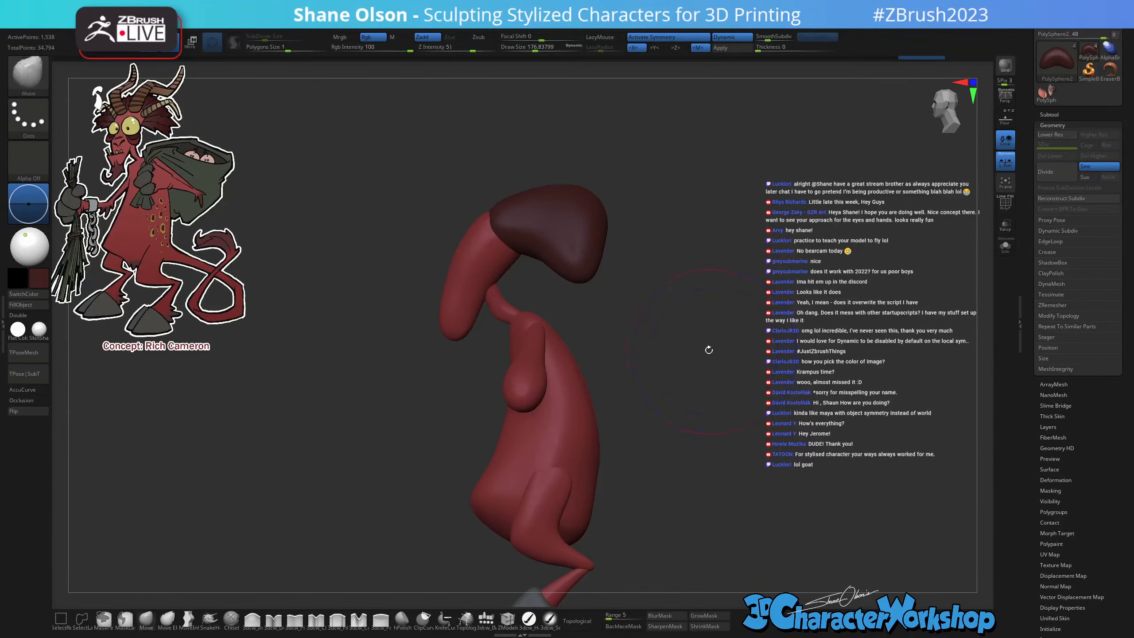
{"action": "key", "text": "s"}
{"action": "mouse_move", "coordinate": [622, 277]}
{"action": "left_mouse_down"}
{"action": "mouse_move", "coordinate": [655, 287]}
{"action": "mouse_move", "coordinate": [632, 278]}
{"action": "left_mouse_up"}
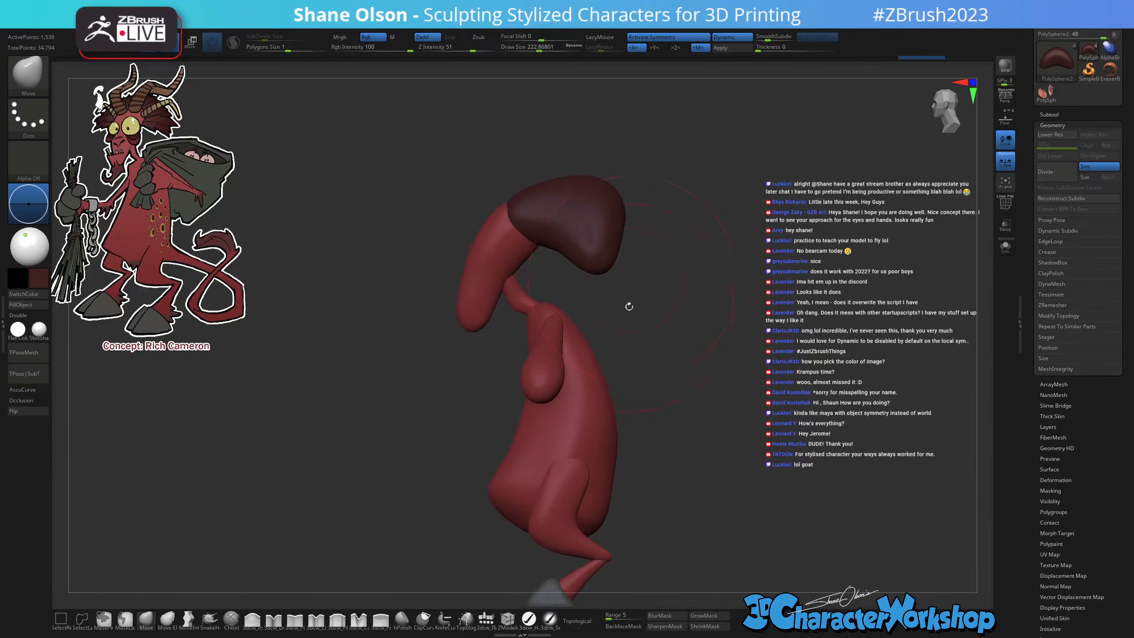
{"action": "left_click_drag", "start_coordinate": [629, 307], "coordinate": [616, 287], "text": "alt"}
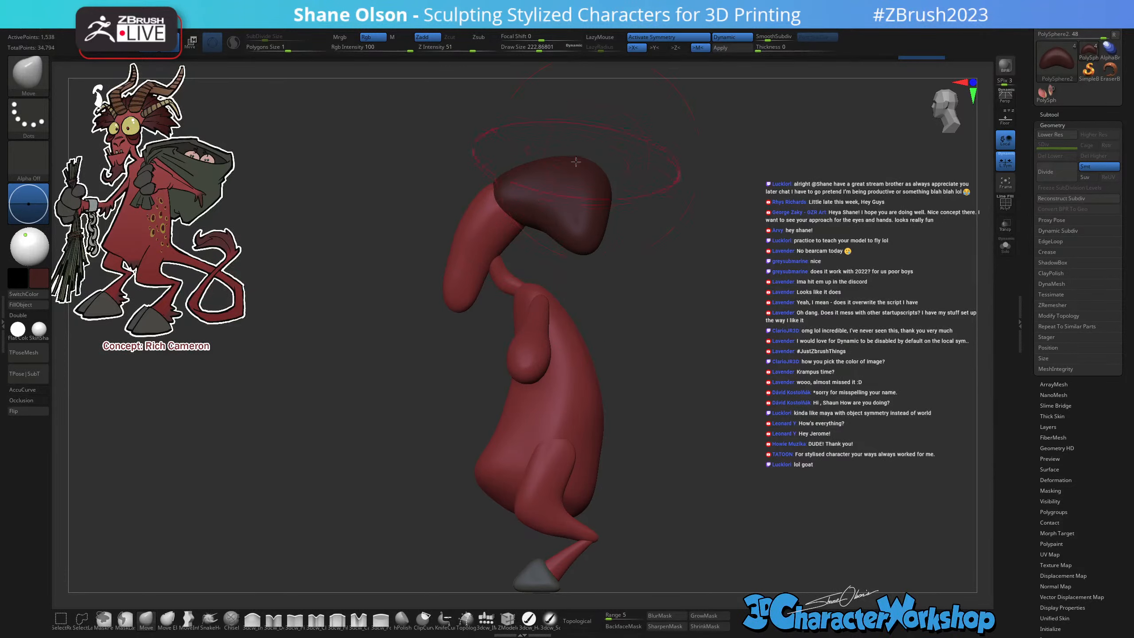
{"action": "left_click_drag", "start_coordinate": [603, 176], "coordinate": [603, 171], "text": "alt"}
{"action": "key", "text": "s"}
{"action": "left_click_drag", "start_coordinate": [603, 169], "coordinate": [591, 178]}
{"action": "left_click_drag", "start_coordinate": [502, 185], "coordinate": [503, 195]}
{"action": "mouse_move", "coordinate": [531, 269]}
{"action": "left_mouse_down"}
{"action": "mouse_move", "coordinate": [593, 285]}
{"action": "mouse_move", "coordinate": [620, 259]}
{"action": "left_mouse_up"}
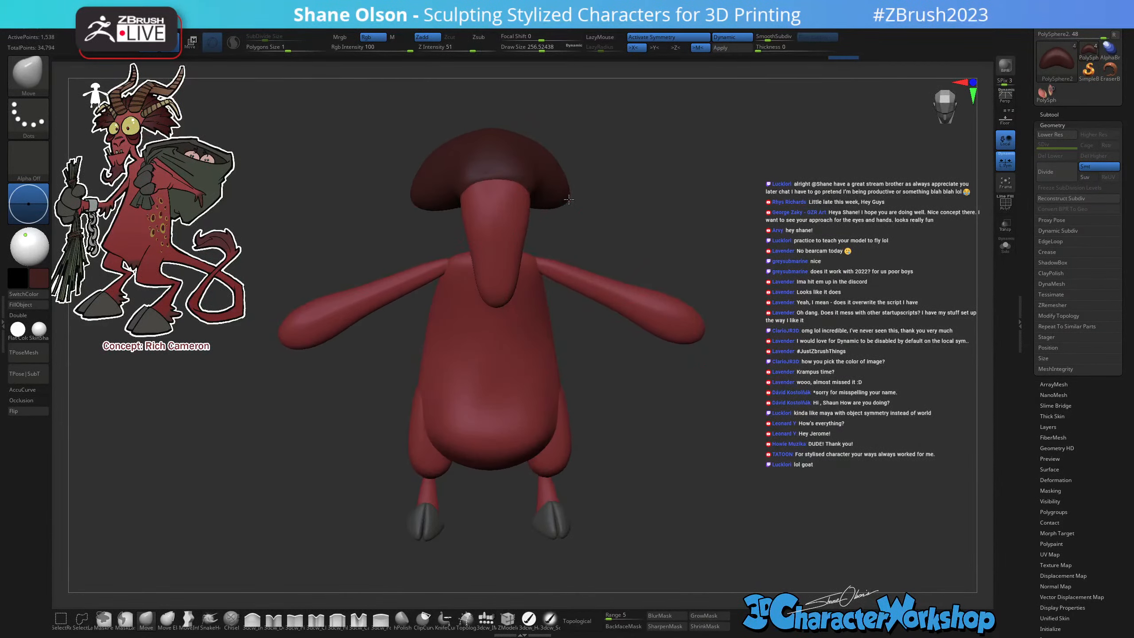
Reshape the lower side tips of the hair from the front, using a draw size of about 228.
{"action": "mouse_move", "coordinate": [571, 199]}
{"action": "left_mouse_down"}
{"action": "mouse_move", "coordinate": [582, 206]}
{"action": "mouse_move", "coordinate": [554, 212]}
{"action": "left_mouse_up"}
{"action": "mouse_move", "coordinate": [588, 164]}
{"action": "left_mouse_down", "text": "shift"}
{"action": "mouse_move", "coordinate": [580, 149]}
{"action": "mouse_move", "coordinate": [545, 137]}
{"action": "left_mouse_up", "text": "shift"}
{"action": "key", "text": "s"}
{"action": "key", "text": "s"}
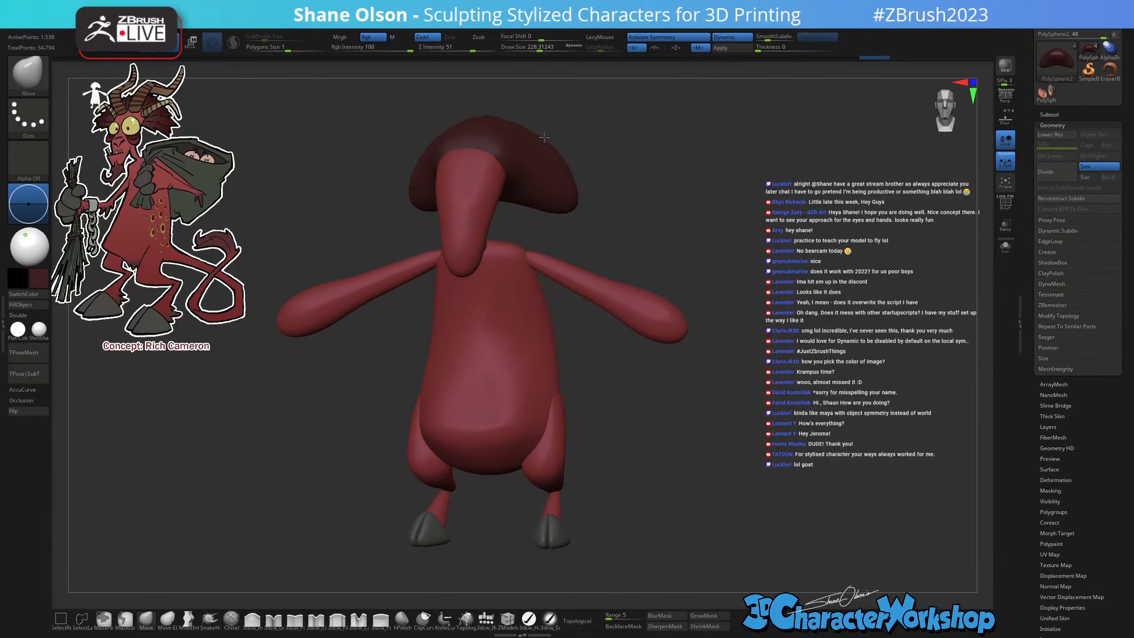
{"action": "left_click_drag", "start_coordinate": [566, 204], "coordinate": [567, 209]}
{"action": "mouse_move", "coordinate": [619, 167]}
{"action": "left_mouse_down"}
{"action": "mouse_move", "coordinate": [551, 179]}
{"action": "mouse_move", "coordinate": [634, 244]}
{"action": "mouse_move", "coordinate": [590, 278]}
{"action": "mouse_move", "coordinate": [603, 313]}
{"action": "mouse_move", "coordinate": [653, 246]}
{"action": "mouse_move", "coordinate": [620, 385]}
{"action": "mouse_move", "coordinate": [637, 319]}
{"action": "mouse_move", "coordinate": [598, 288]}
{"action": "left_mouse_up"}
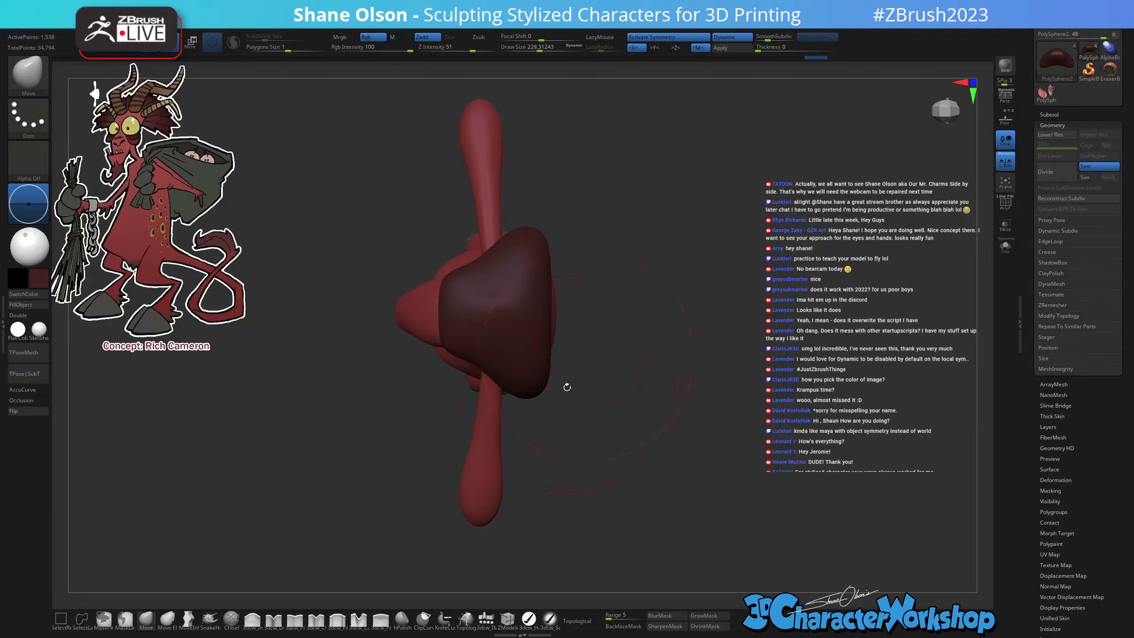
Round out the back contour of the hair from above and reduce the draw size to about 182.
{"action": "left_click_drag", "start_coordinate": [538, 393], "coordinate": [531, 393]}
{"action": "left_click_drag", "start_coordinate": [541, 308], "coordinate": [561, 298]}
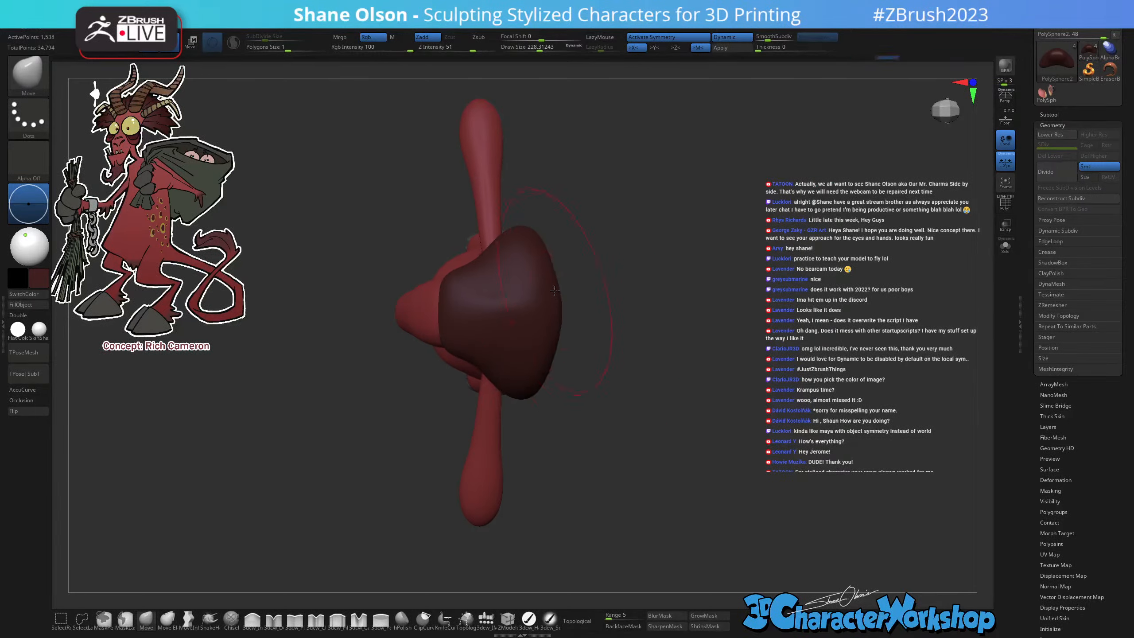
{"action": "mouse_move", "coordinate": [534, 240]}
{"action": "left_mouse_down"}
{"action": "mouse_move", "coordinate": [545, 269]}
{"action": "mouse_move", "coordinate": [551, 260]}
{"action": "left_mouse_up"}
{"action": "key", "text": "s"}
{"action": "left_click_drag", "start_coordinate": [541, 445], "coordinate": [727, 330]}
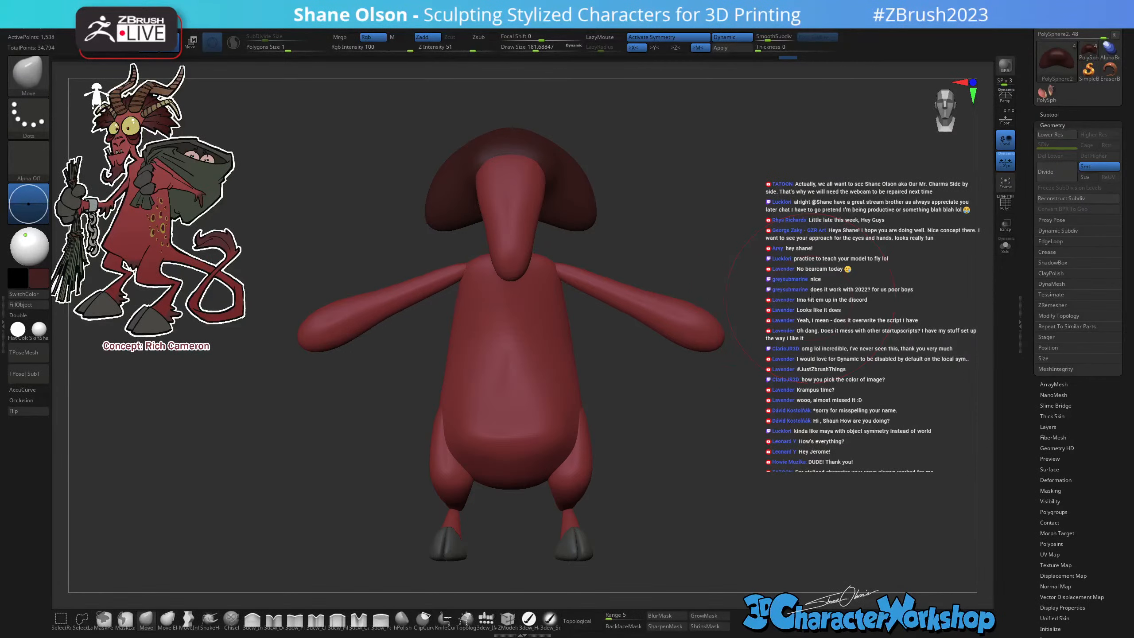
Frame the model and set the Move brush draw size to about 108.
{"action": "key", "text": "f"}
{"action": "key", "text": "s"}
{"action": "left_click", "coordinate": [795, 290]}
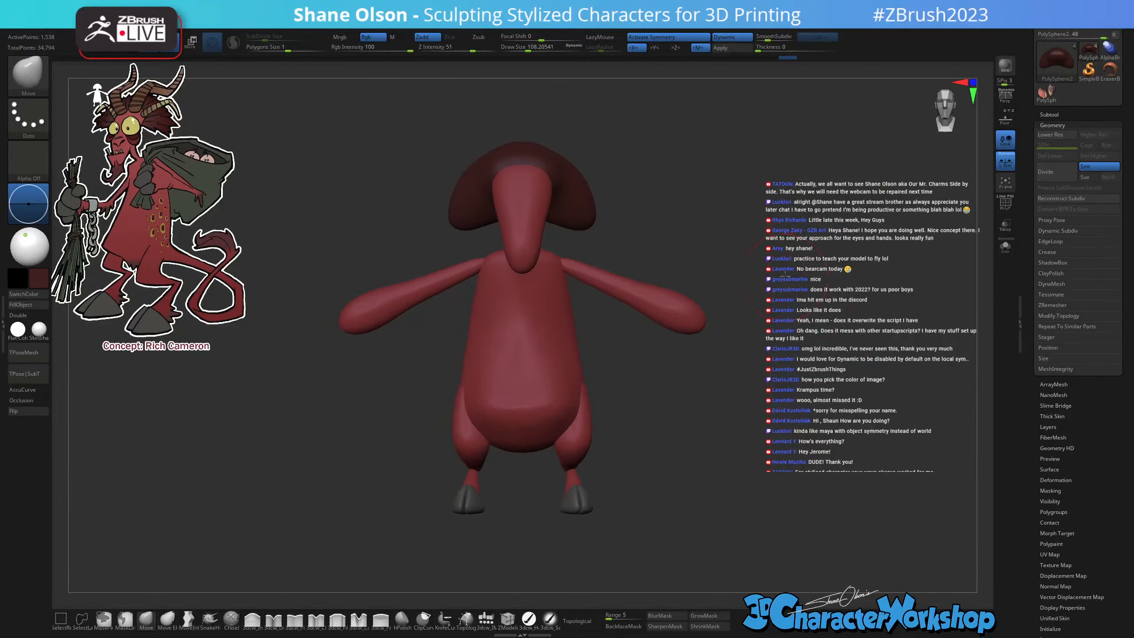
{"action": "left_click_drag", "start_coordinate": [784, 272], "coordinate": [735, 257]}
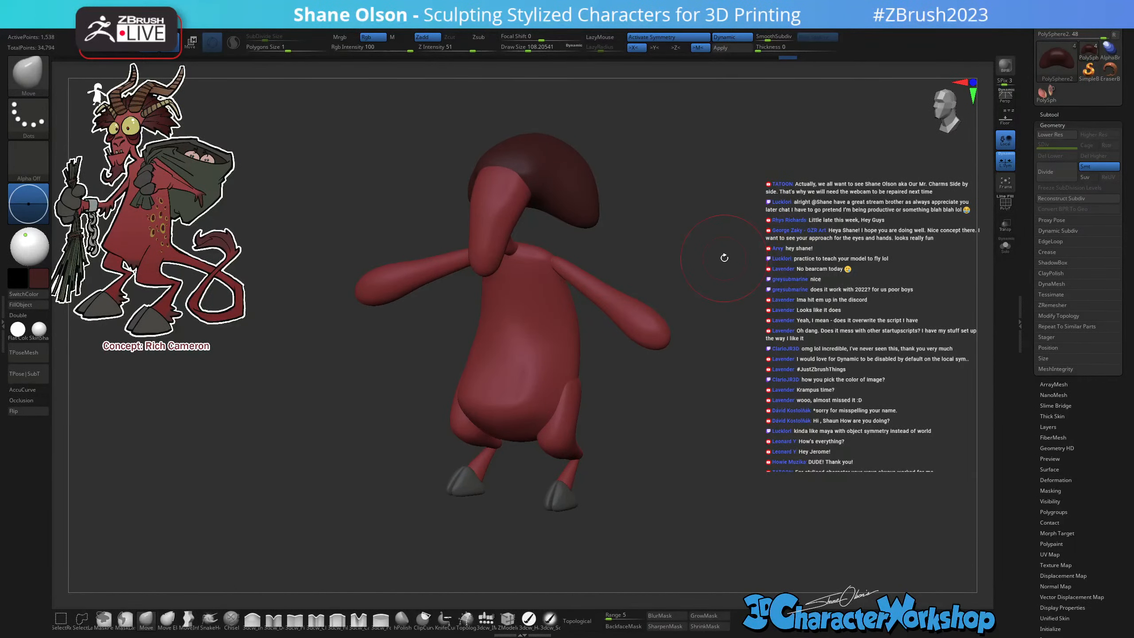
Scale up the hooves slightly while viewing the feet from underneath, with the polyframe shown.
{"action": "left_click_drag", "start_coordinate": [642, 418], "coordinate": [684, 438]}
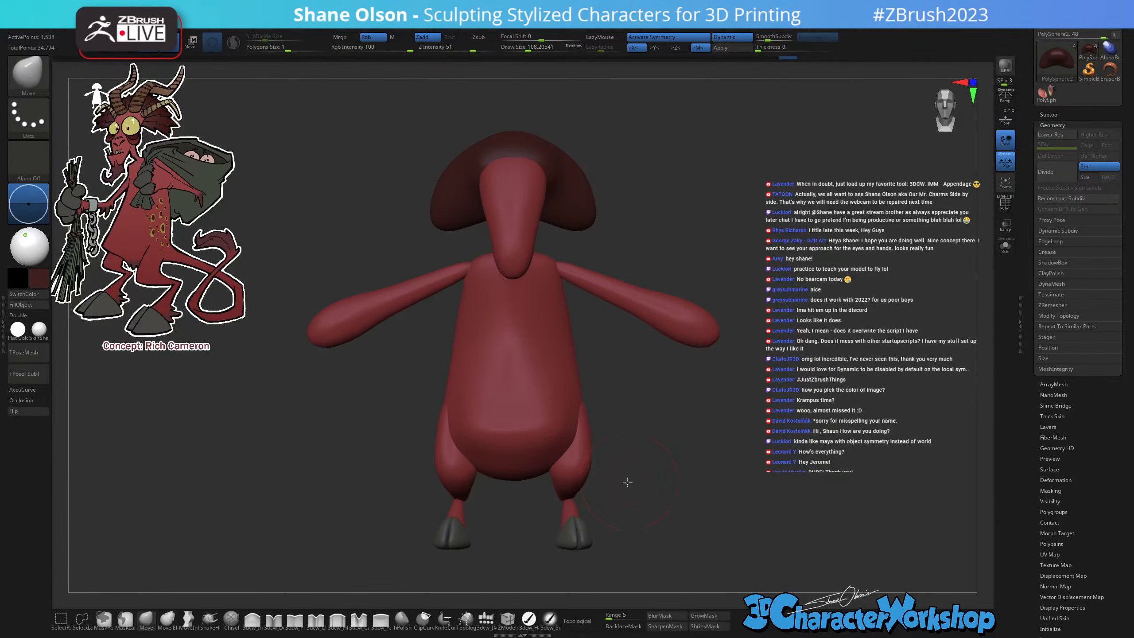
{"action": "mouse_move", "coordinate": [628, 481]}
{"action": "left_mouse_down", "text": "alt"}
{"action": "mouse_move", "coordinate": [631, 530]}
{"action": "mouse_move", "coordinate": [613, 390]}
{"action": "left_mouse_up", "text": "alt"}
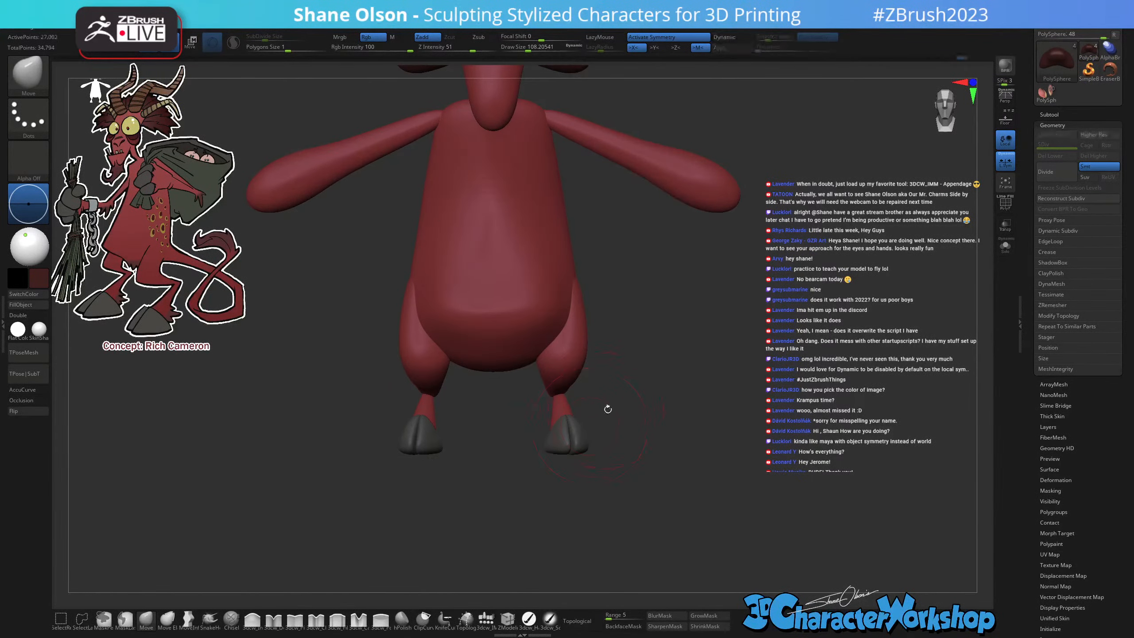
{"action": "mouse_move", "coordinate": [602, 424]}
{"action": "left_mouse_down"}
{"action": "mouse_move", "coordinate": [584, 425]}
{"action": "mouse_move", "coordinate": [613, 428]}
{"action": "mouse_move", "coordinate": [615, 451]}
{"action": "mouse_move", "coordinate": [609, 306]}
{"action": "mouse_move", "coordinate": [644, 273]}
{"action": "mouse_move", "coordinate": [635, 358]}
{"action": "left_mouse_up"}
{"action": "key", "text": "shift+f"}
{"action": "key", "text": "w"}
{"action": "left_click_drag", "start_coordinate": [506, 354], "coordinate": [489, 358], "text": "alt"}
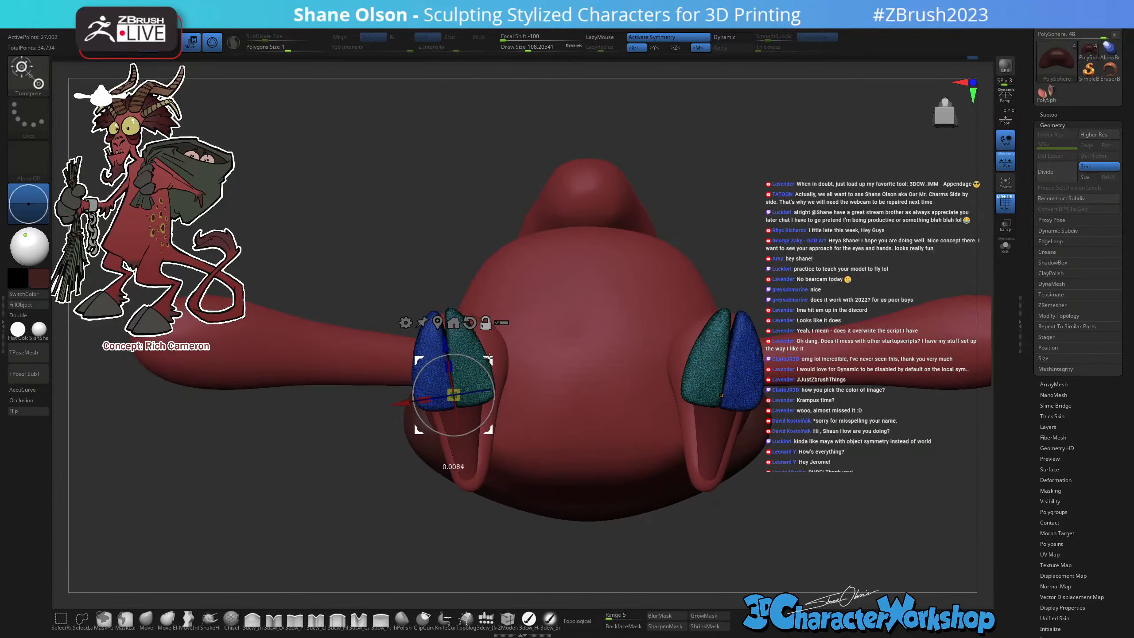
{"action": "left_click_drag", "start_coordinate": [454, 394], "coordinate": [467, 379]}
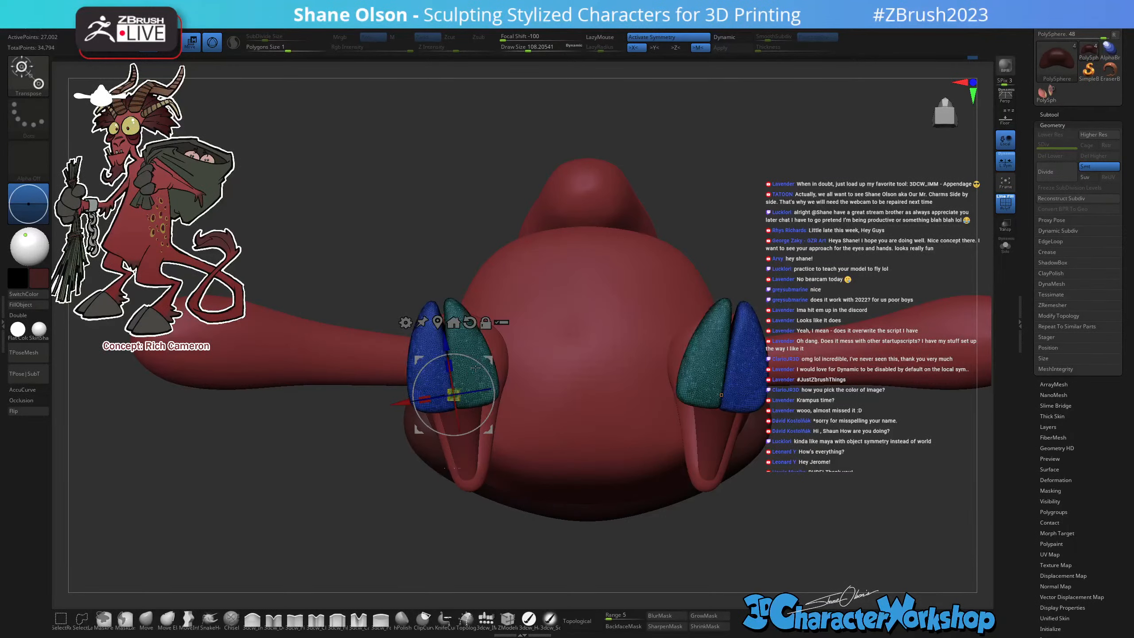
{"action": "left_click_drag", "start_coordinate": [688, 224], "coordinate": [636, 407]}
{"action": "left_click_drag", "start_coordinate": [603, 461], "coordinate": [597, 467]}
Raise the hooves very slightly along the vertical axis in the side view.
{"action": "key", "text": "q"}
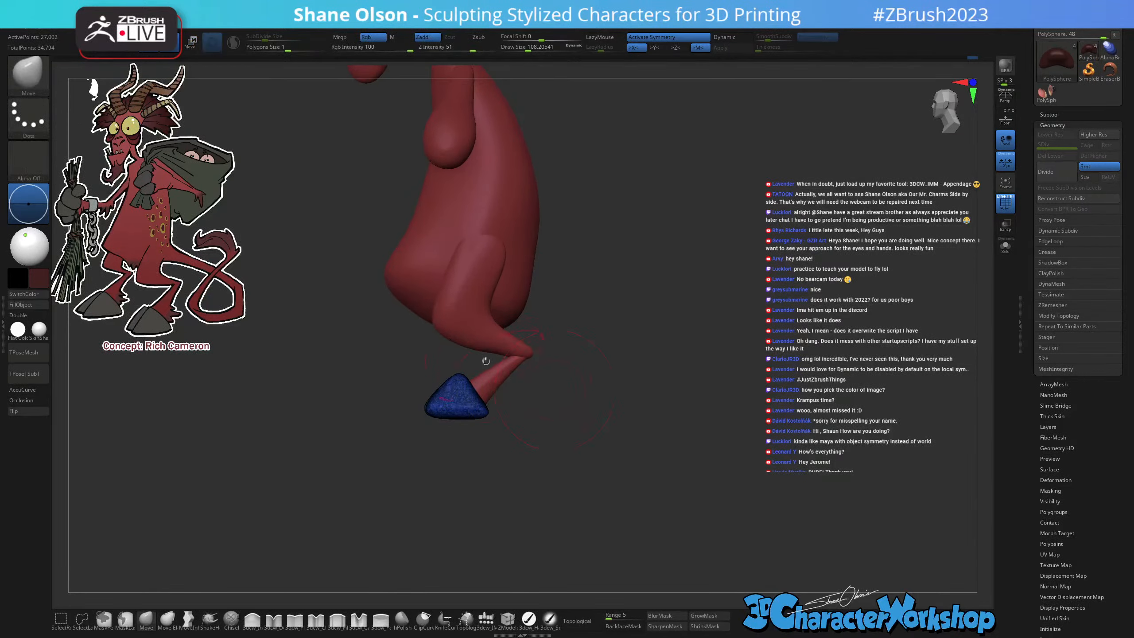
{"action": "key", "text": "w"}
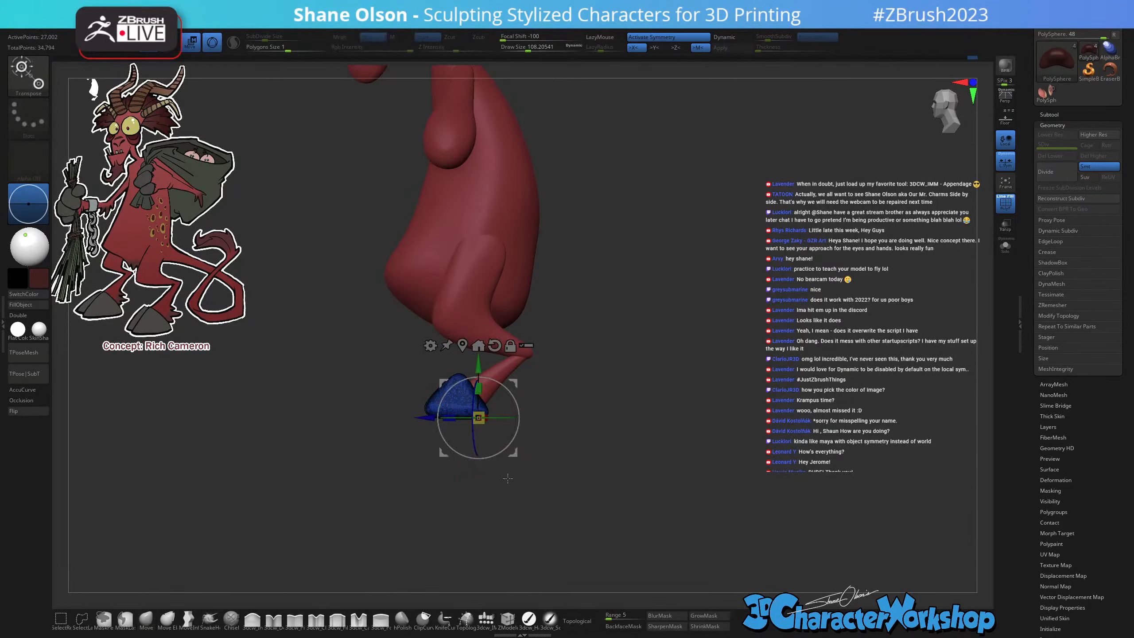
{"action": "left_click", "coordinate": [495, 345], "text": "alt"}
{"action": "left_click_drag", "start_coordinate": [478, 363], "coordinate": [478, 362]}
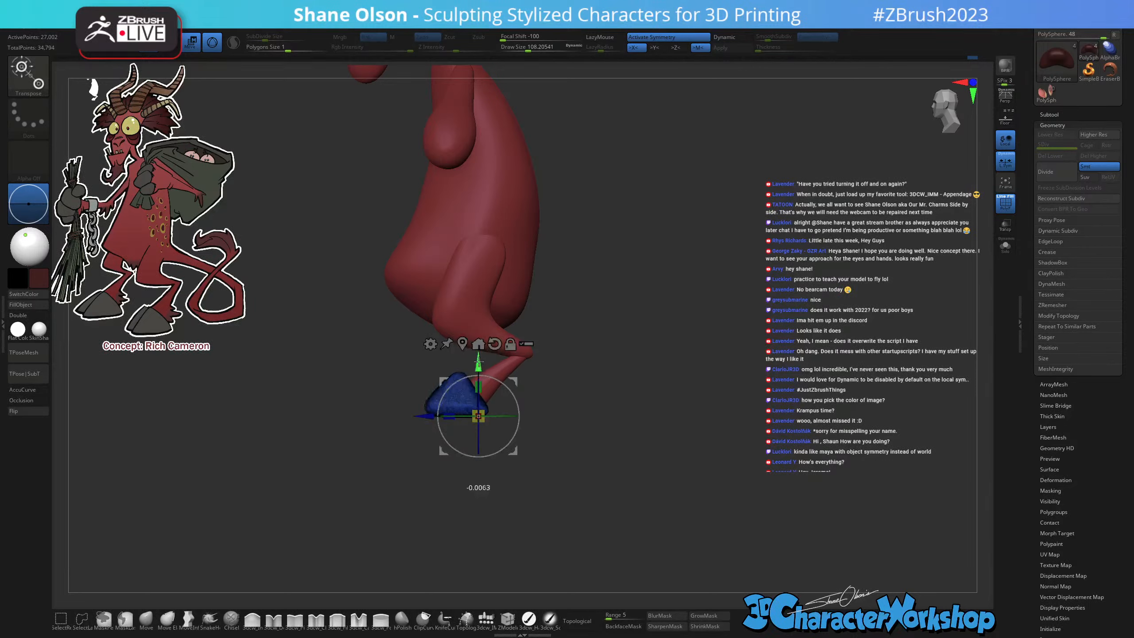
{"action": "key", "text": "q"}
{"action": "mouse_move", "coordinate": [526, 451]}
{"action": "left_mouse_down"}
{"action": "mouse_move", "coordinate": [581, 442]}
{"action": "mouse_move", "coordinate": [626, 458]}
{"action": "left_mouse_up"}
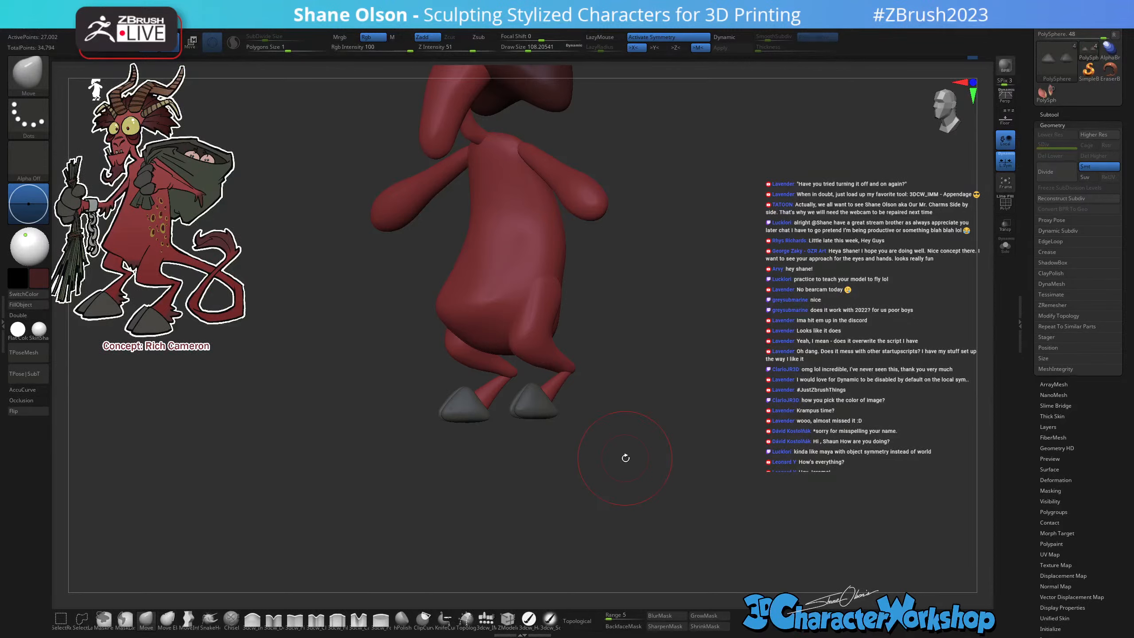
Examine the overall body, head and hair proportions from front and three-quarter views, reducing the draw size to about 62.
{"action": "left_click_drag", "start_coordinate": [681, 419], "coordinate": [668, 489]}
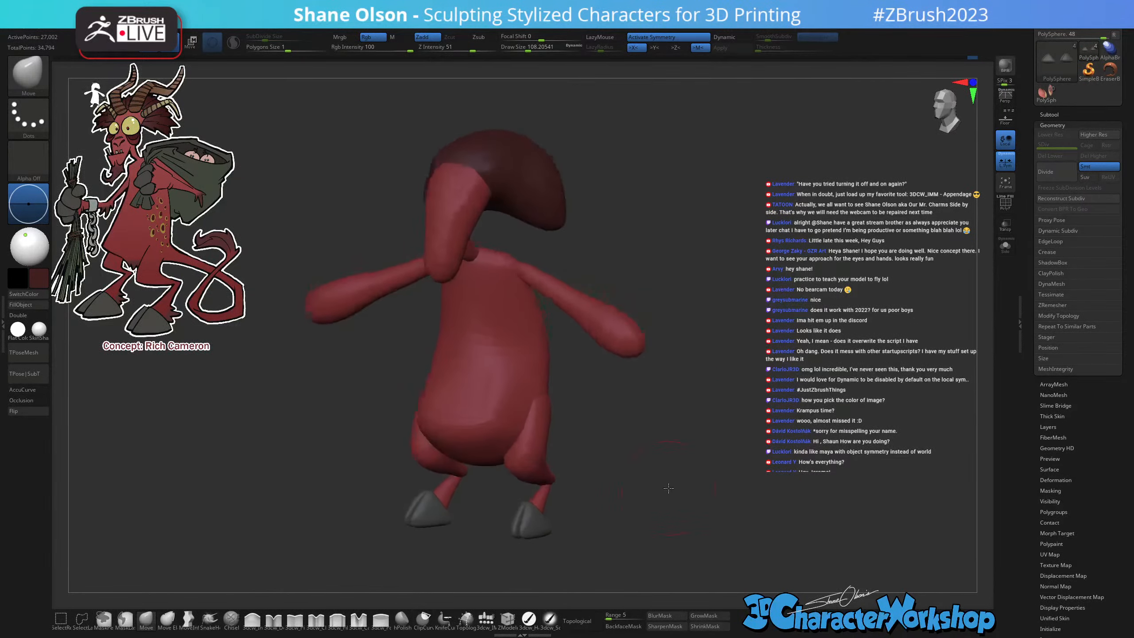
{"action": "left_click_drag", "start_coordinate": [663, 424], "coordinate": [745, 269]}
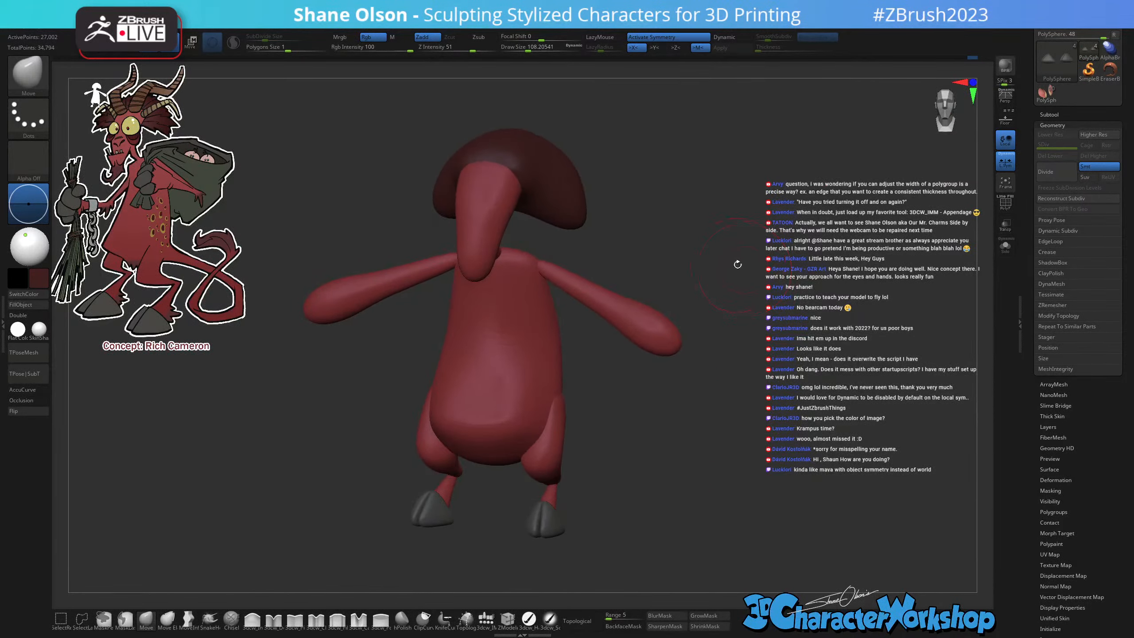
{"action": "mouse_move", "coordinate": [663, 197]}
{"action": "left_mouse_down", "text": "alt"}
{"action": "mouse_move", "coordinate": [676, 311]}
{"action": "mouse_move", "coordinate": [666, 242]}
{"action": "left_mouse_up", "text": "alt"}
{"action": "key", "text": "s"}
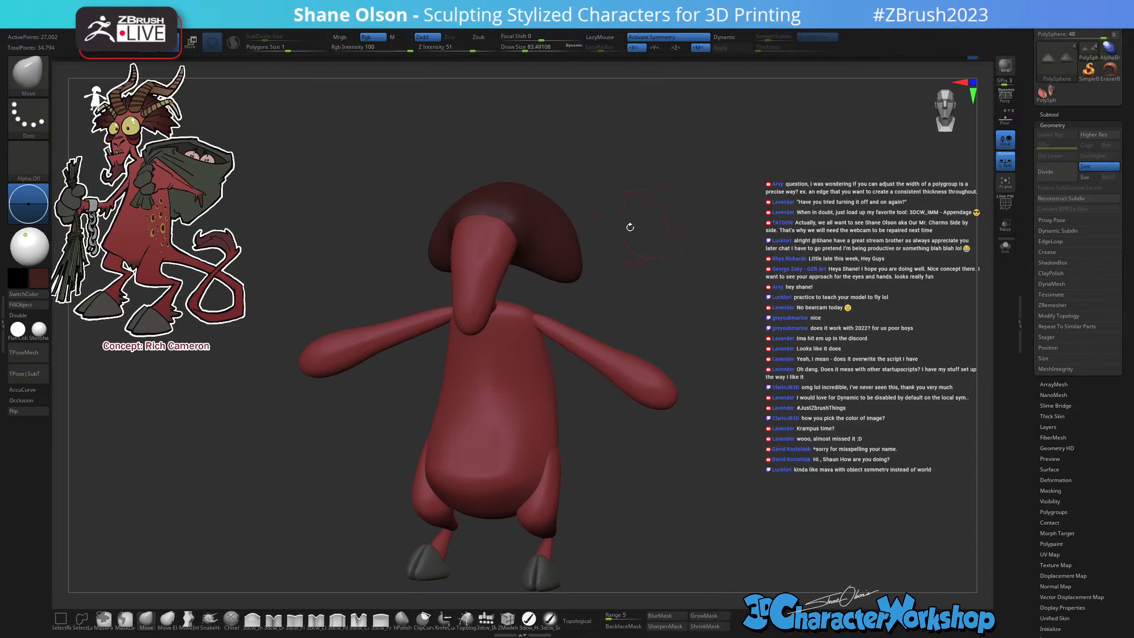
{"action": "left_click_drag", "start_coordinate": [716, 251], "coordinate": [594, 380]}
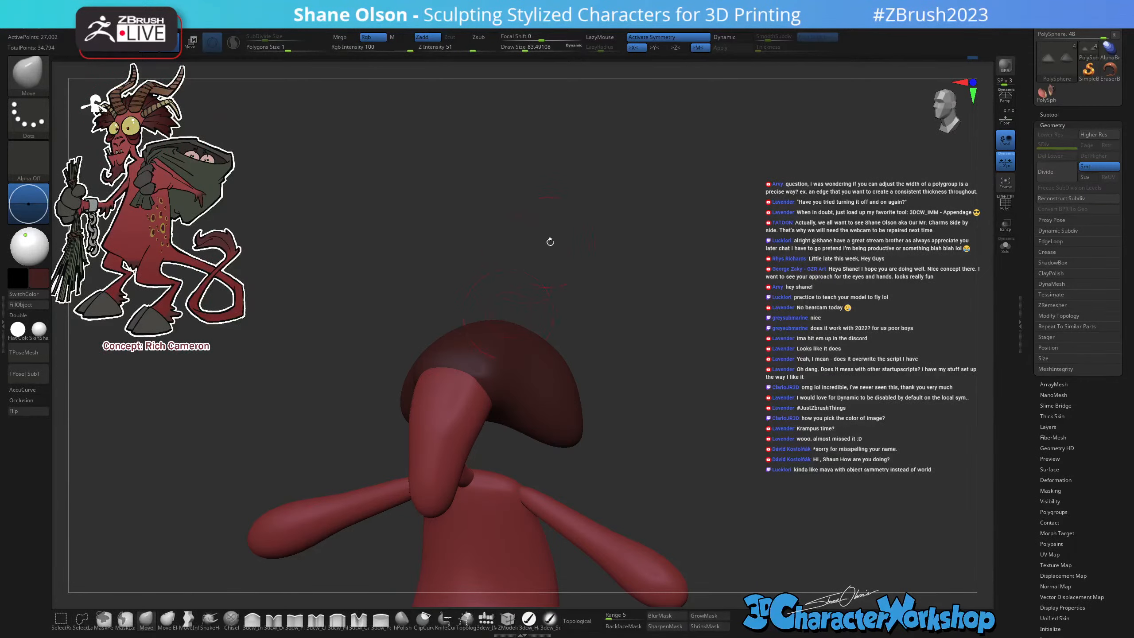
{"action": "left_click_drag", "start_coordinate": [550, 242], "coordinate": [402, 380]}
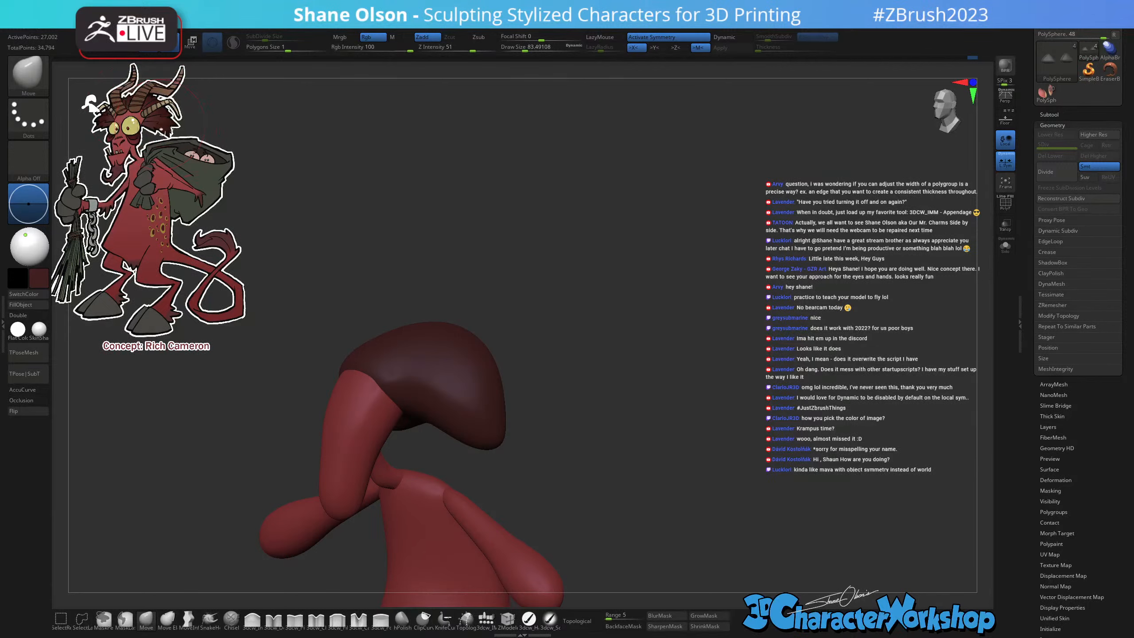
{"action": "left_click_drag", "start_coordinate": [304, 118], "coordinate": [328, 257]}
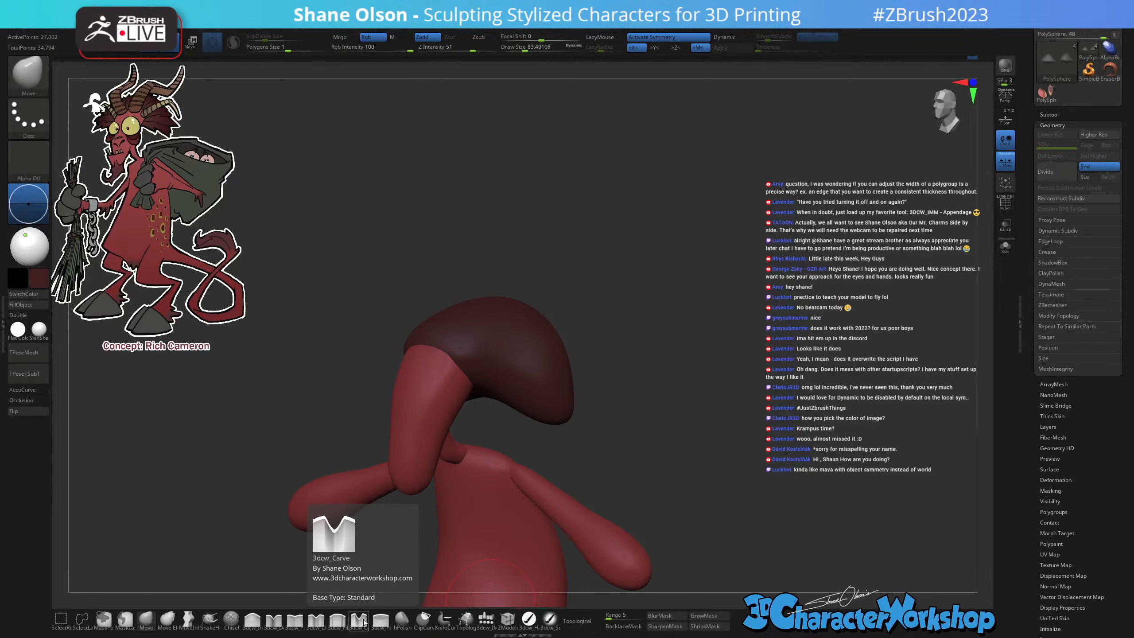
{"action": "mouse_move", "coordinate": [640, 419]}
{"action": "left_mouse_down", "text": "alt"}
{"action": "mouse_move", "coordinate": [640, 332]}
{"action": "mouse_move", "coordinate": [645, 349]}
{"action": "mouse_move", "coordinate": [668, 339]}
{"action": "mouse_move", "coordinate": [656, 385]}
{"action": "left_mouse_up", "text": "alt"}
{"action": "key", "text": "s"}
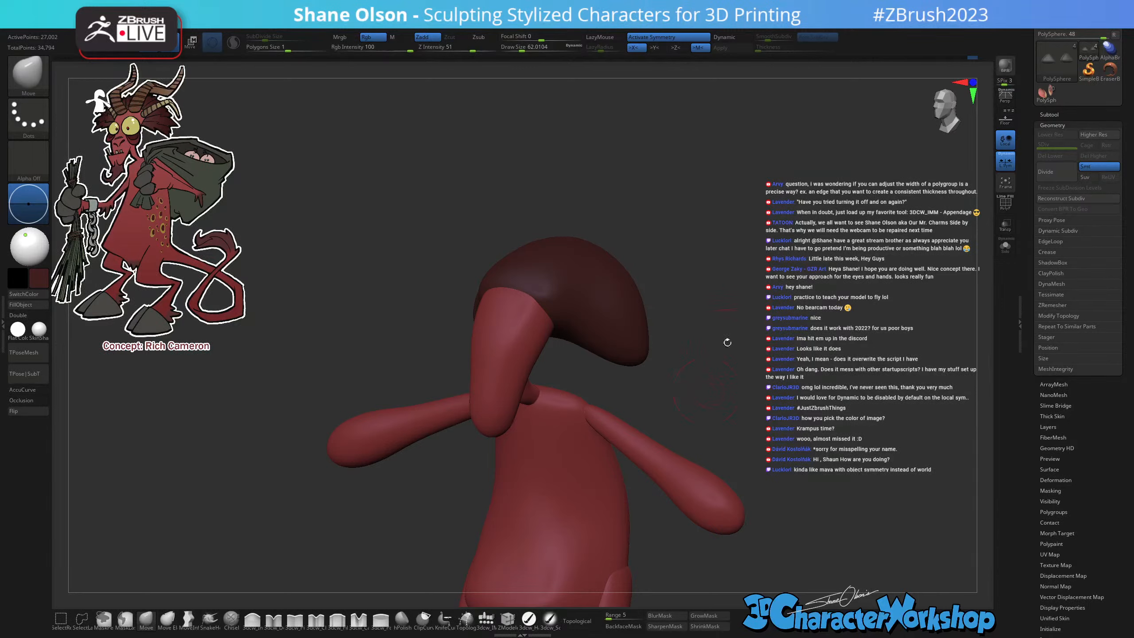
{"action": "left_click_drag", "start_coordinate": [728, 342], "coordinate": [694, 247]}
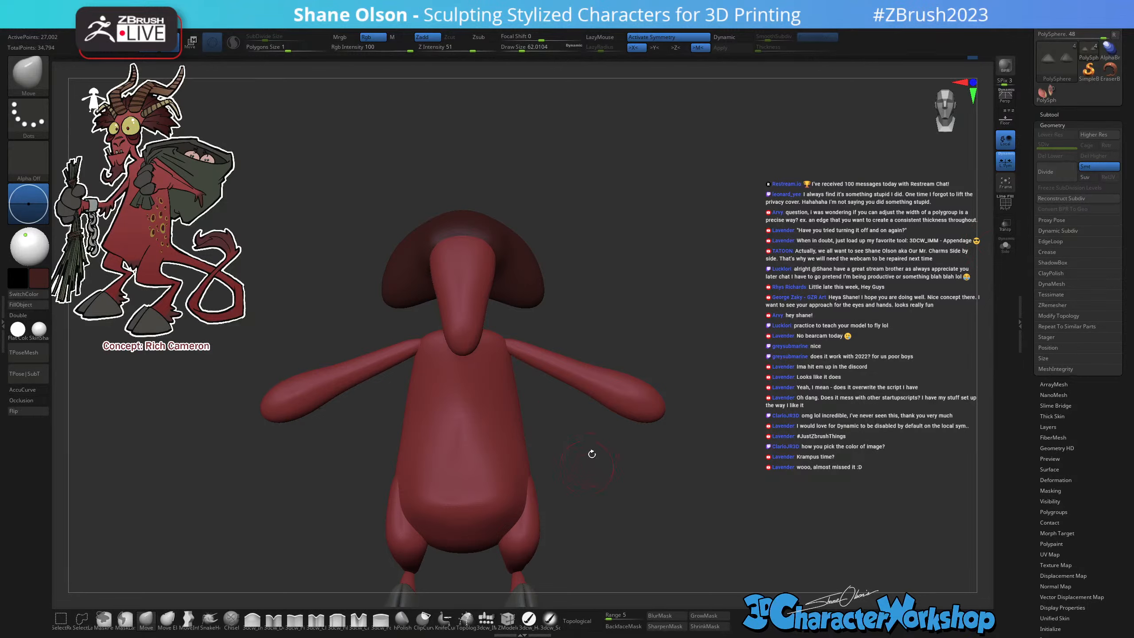
{"action": "left_click_drag", "start_coordinate": [600, 461], "coordinate": [613, 372], "text": "alt"}
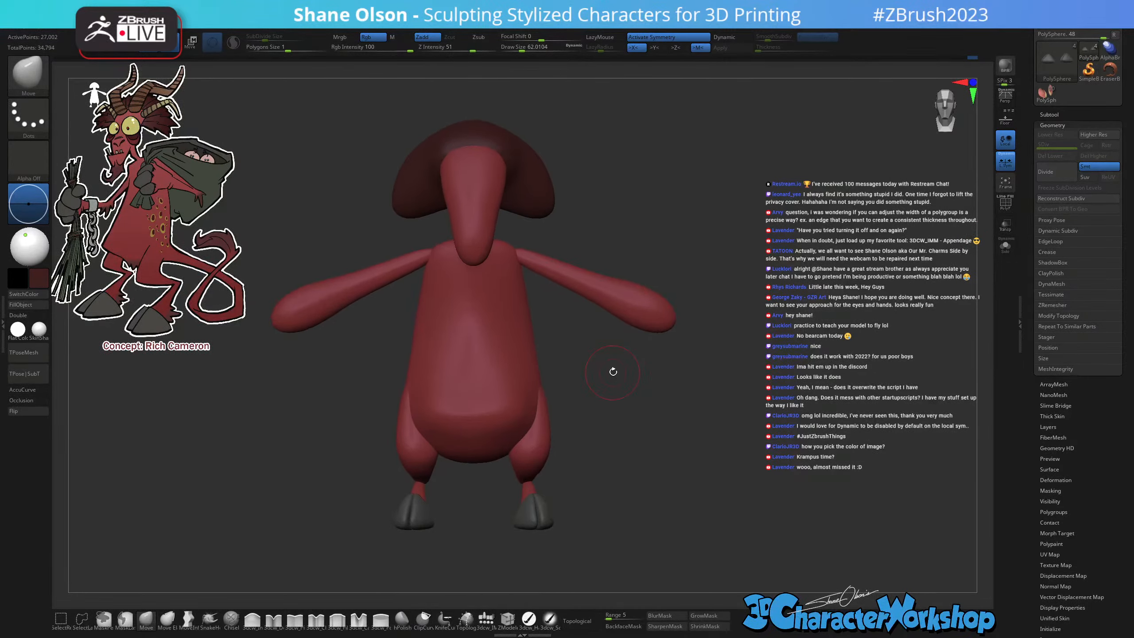
Open the EdgeLoop geometry options and show the body's polyframe in a close three-quarter view of the torso.
{"action": "left_click", "coordinate": [1081, 112]}
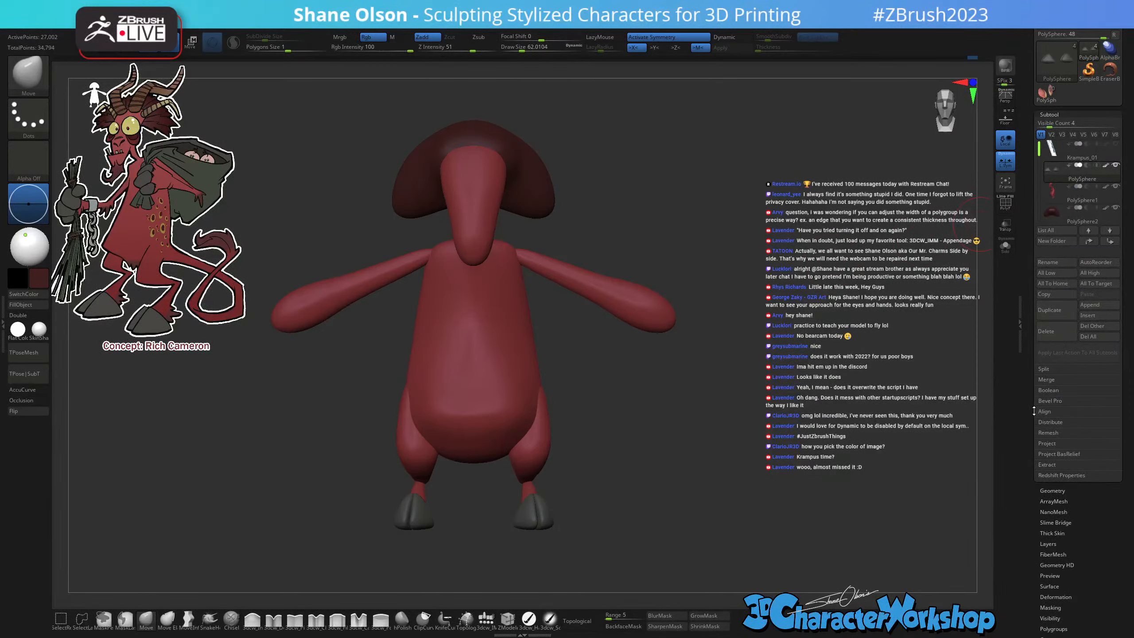
{"action": "left_click", "coordinate": [1065, 490]}
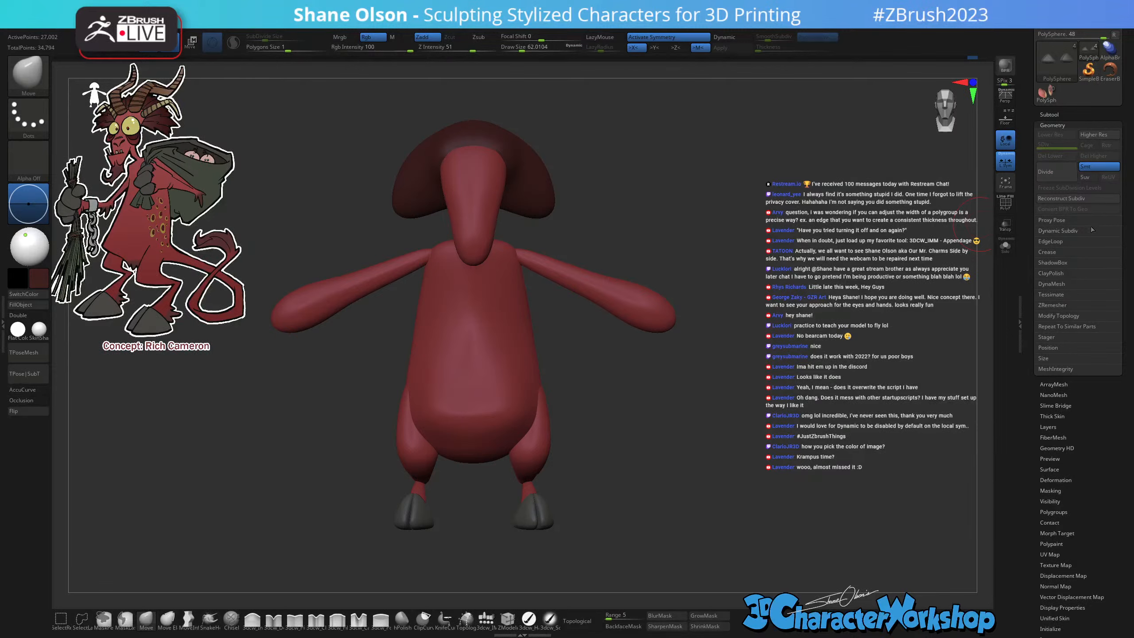
{"action": "left_click", "coordinate": [1074, 241]}
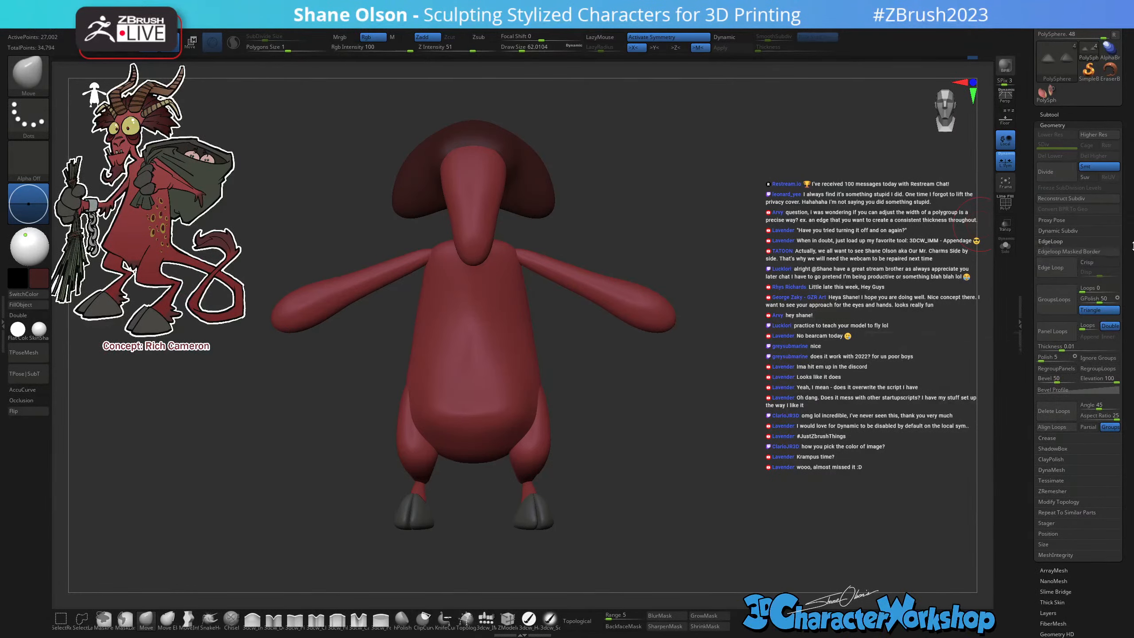
{"action": "mouse_move", "coordinate": [724, 382]}
{"action": "left_mouse_down"}
{"action": "mouse_move", "coordinate": [680, 394]}
{"action": "mouse_move", "coordinate": [758, 335]}
{"action": "mouse_move", "coordinate": [773, 396]}
{"action": "mouse_move", "coordinate": [727, 403]}
{"action": "left_mouse_up"}
{"action": "key", "text": "d"}
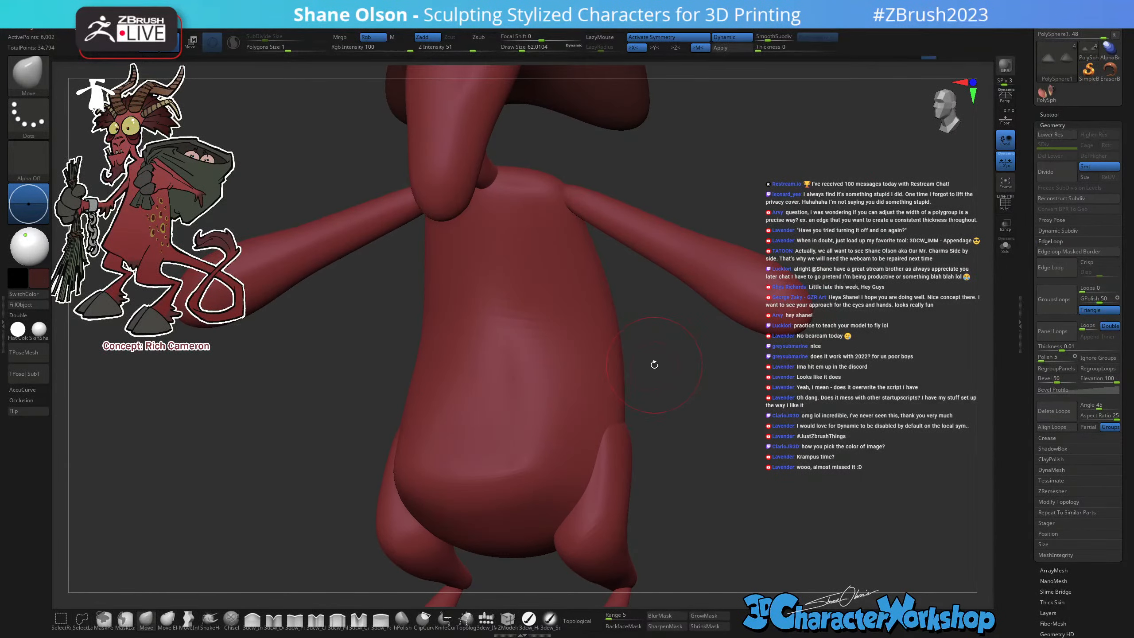
{"action": "key", "text": "shift+f"}
{"action": "left_click_drag", "start_coordinate": [686, 382], "coordinate": [654, 375]}
{"action": "left_click_drag", "start_coordinate": [655, 374], "coordinate": [628, 374]}
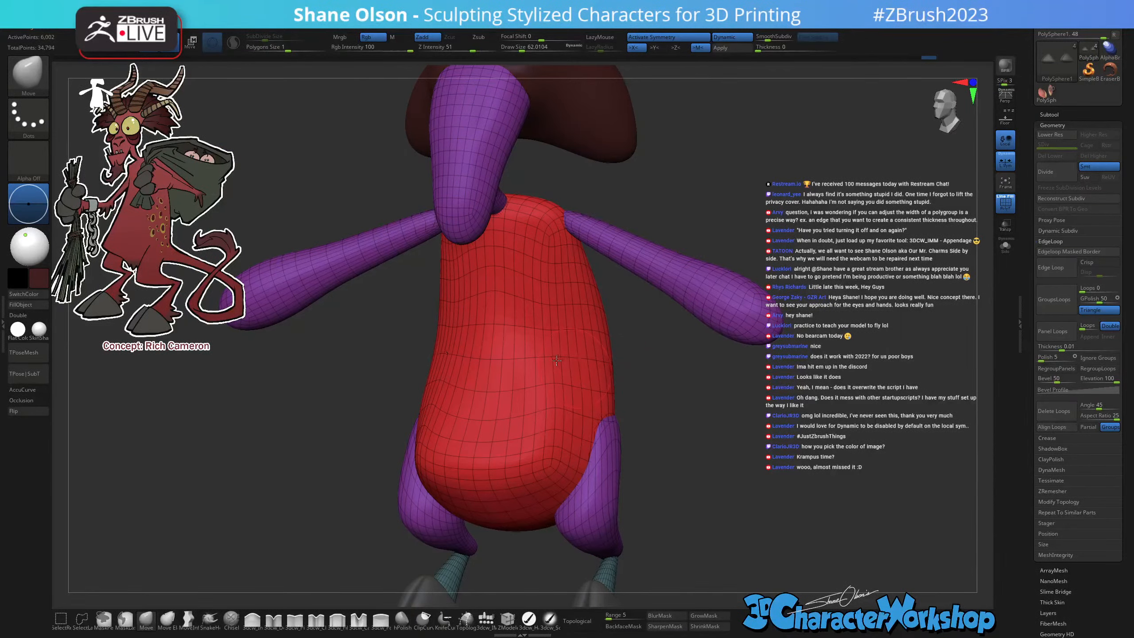
Mask a vertical patch on each side of the lower torso symmetrically and separate the patches with Edge Loop.
{"action": "key", "text": "ctrl"}
{"action": "mouse_move", "coordinate": [554, 364]}
{"action": "left_mouse_down", "text": "ctrl"}
{"action": "mouse_move", "coordinate": [580, 380]}
{"action": "mouse_move", "coordinate": [554, 407]}
{"action": "left_mouse_up", "text": "ctrl"}
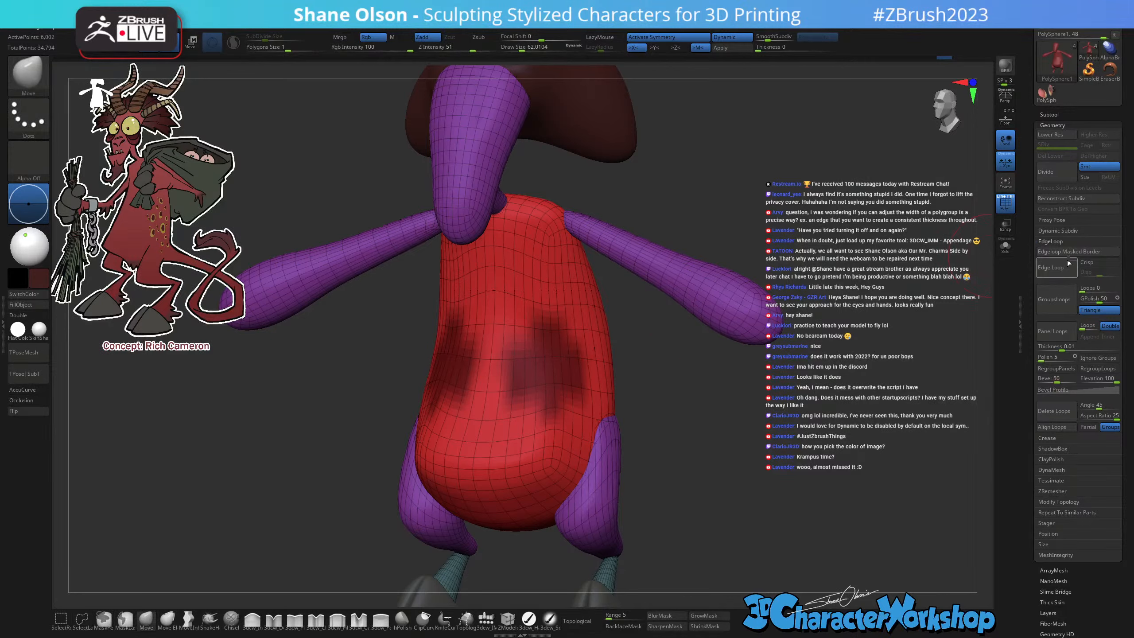
{"action": "left_click", "coordinate": [1051, 267]}
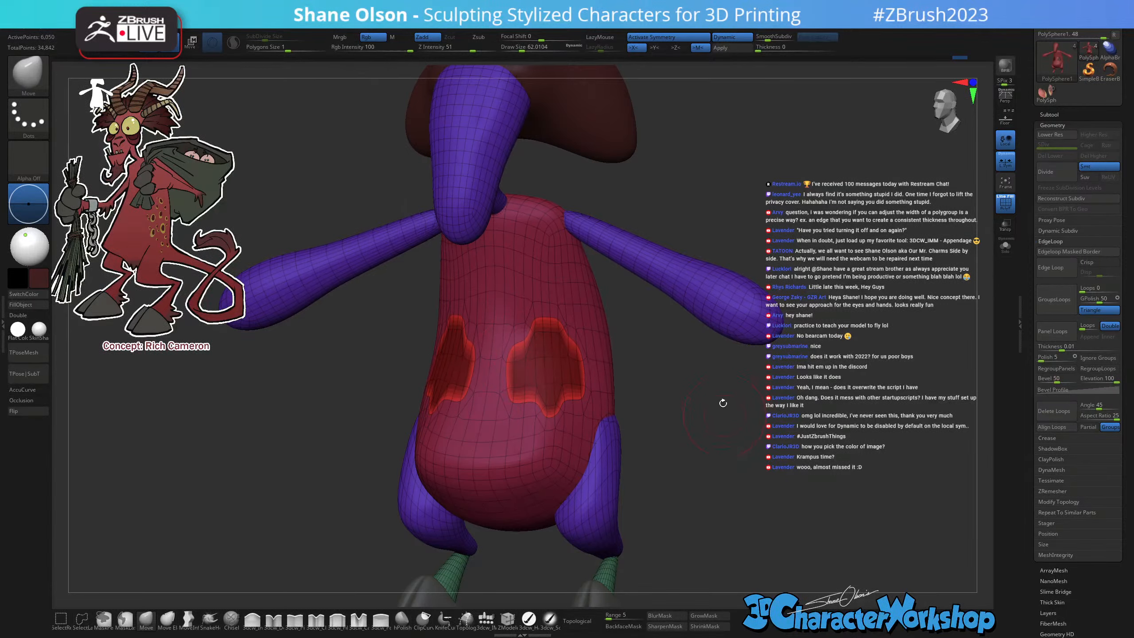
{"action": "key", "text": "ctrl+z"}
{"action": "left_click_drag", "start_coordinate": [674, 375], "coordinate": [641, 413]}
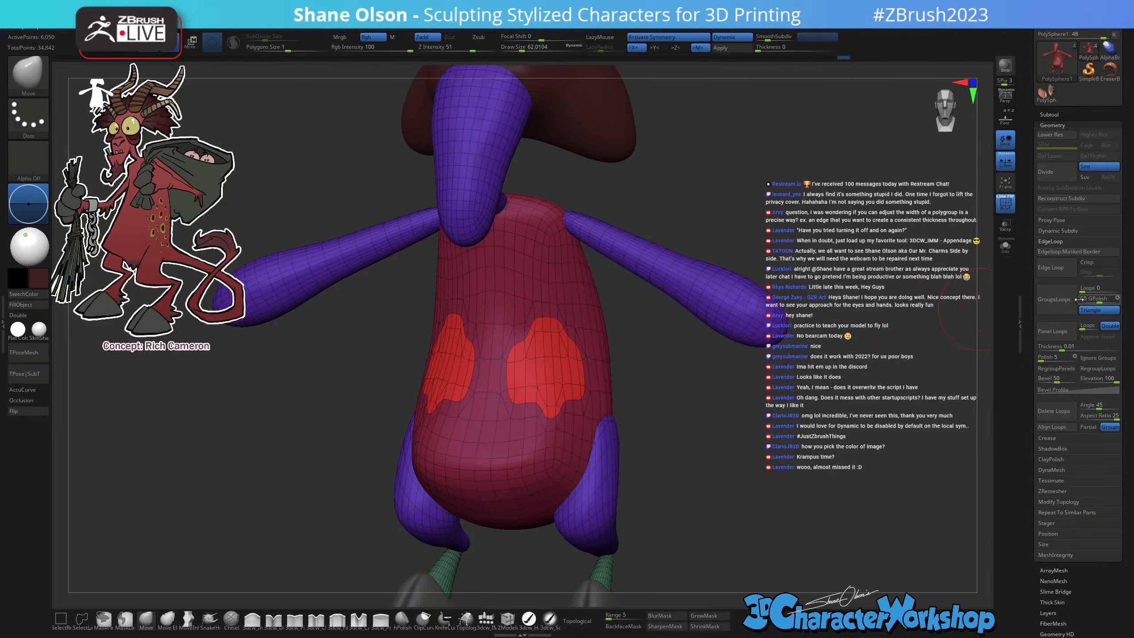
Turn off dynamic subdivision on the body and isolate the torso with its two side patches.
{"action": "left_click", "coordinate": [1060, 302]}
{"action": "left_click_drag", "start_coordinate": [667, 394], "coordinate": [671, 456], "text": "alt"}
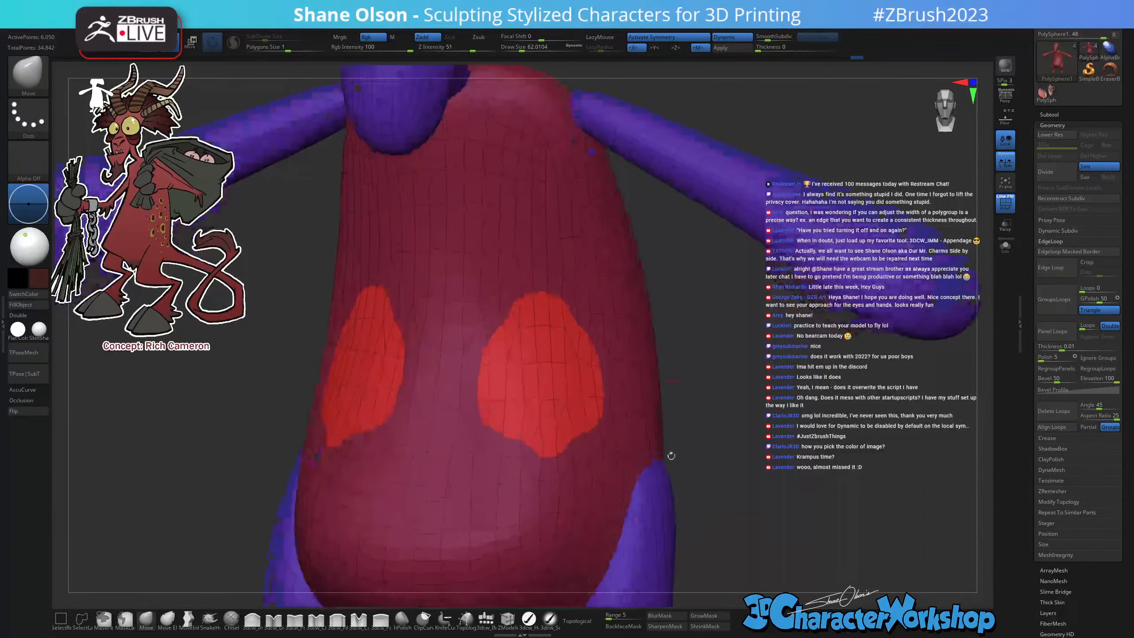
{"action": "key", "text": "shift+d"}
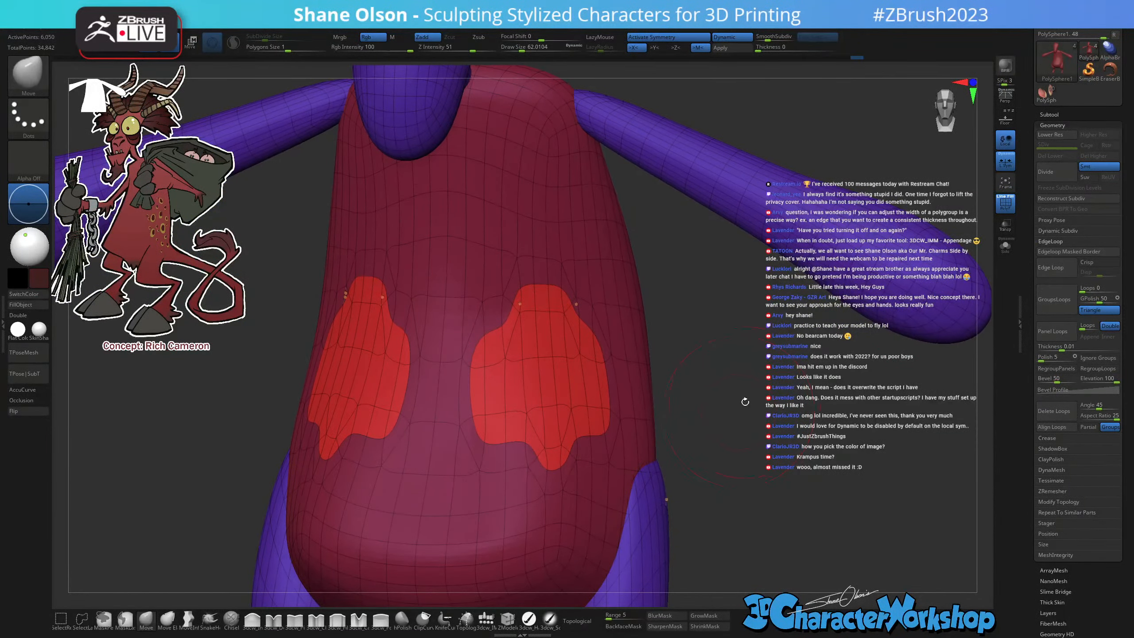
{"action": "mouse_move", "coordinate": [747, 412]}
{"action": "left_mouse_down"}
{"action": "mouse_move", "coordinate": [707, 416]}
{"action": "mouse_move", "coordinate": [758, 411]}
{"action": "mouse_move", "coordinate": [799, 331]}
{"action": "left_mouse_up"}
{"action": "left_click", "coordinate": [567, 280], "text": "ctrl+shift"}
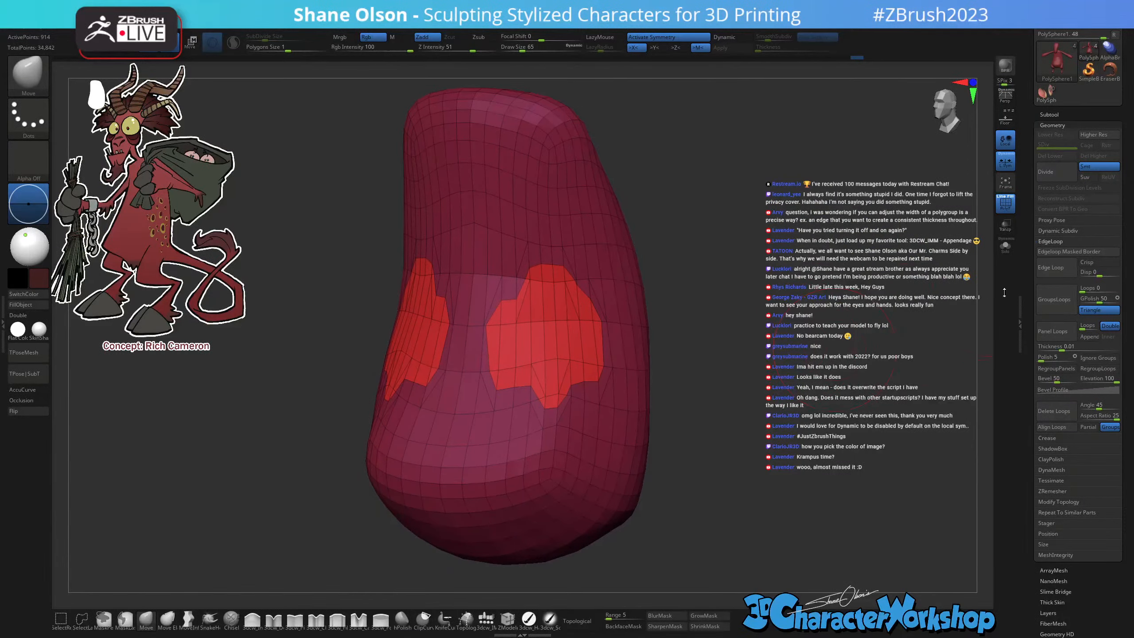
Undo a trial GroupsLoops pass on the isolated torso and run it again with 3 loops and GPolish 35.
{"action": "left_click", "coordinate": [1051, 304]}
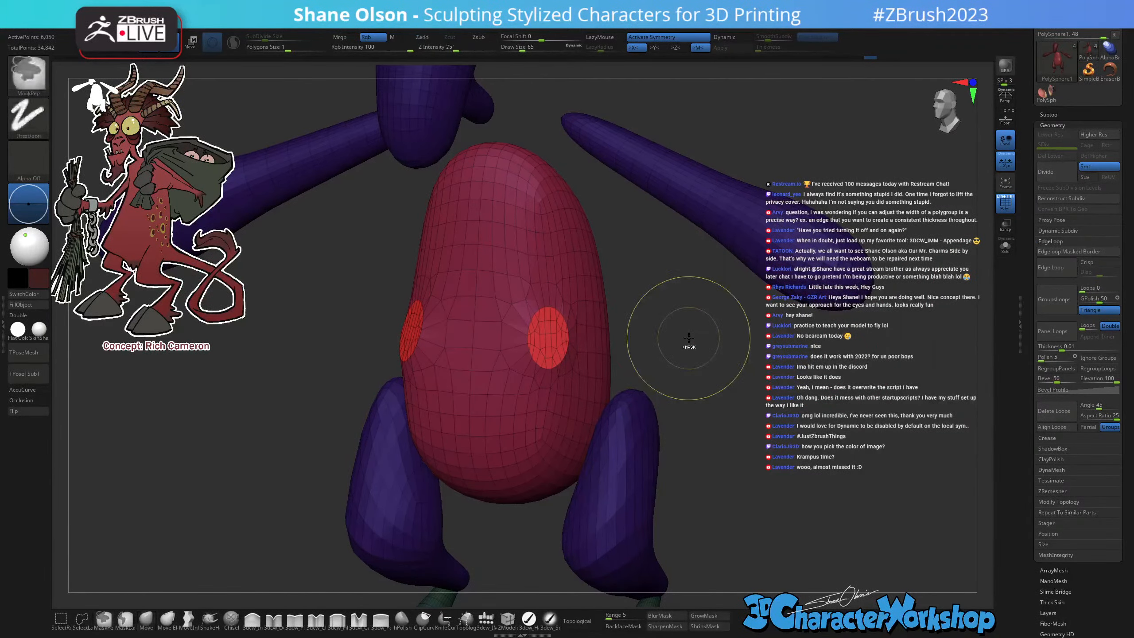
{"action": "key", "text": "ctrl+z"}
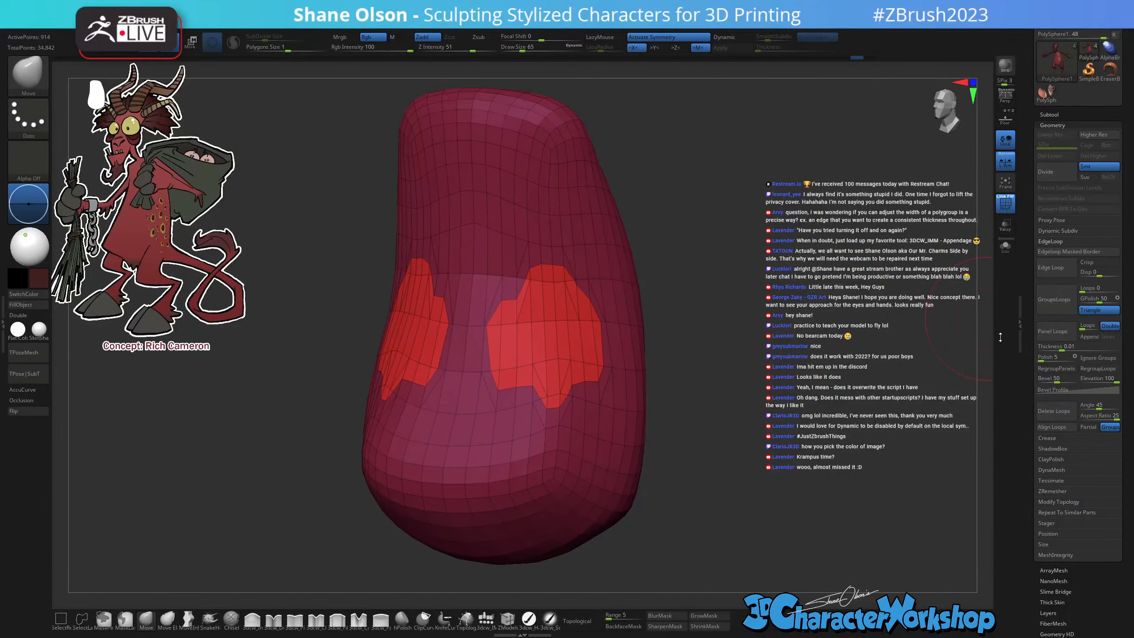
{"action": "left_click_drag", "start_coordinate": [1087, 289], "coordinate": [1094, 289]}
{"action": "left_click", "coordinate": [1093, 288]}
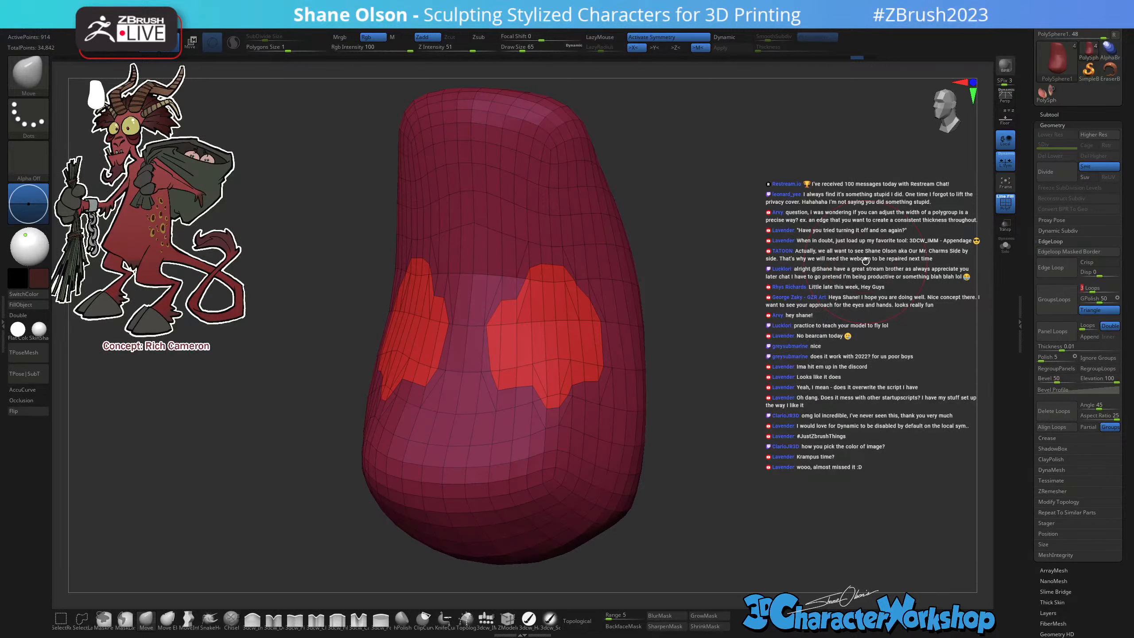
{"action": "left_click", "coordinate": [1100, 299]}
{"action": "type", "text": "35"}
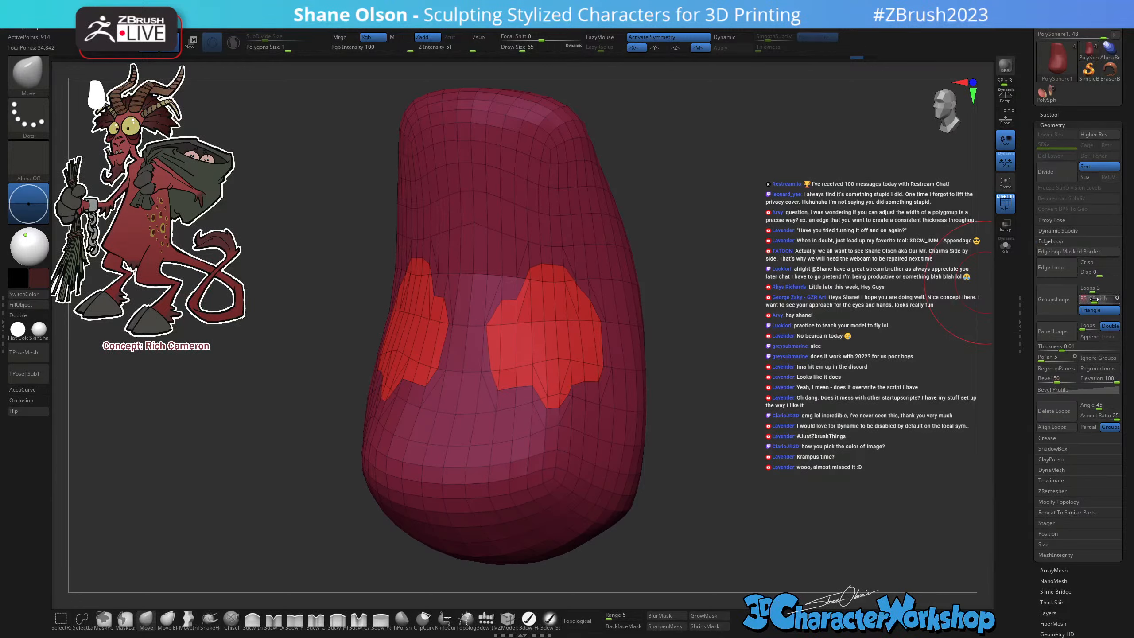
{"action": "key", "text": "Return"}
{"action": "left_click", "coordinate": [1052, 302]}
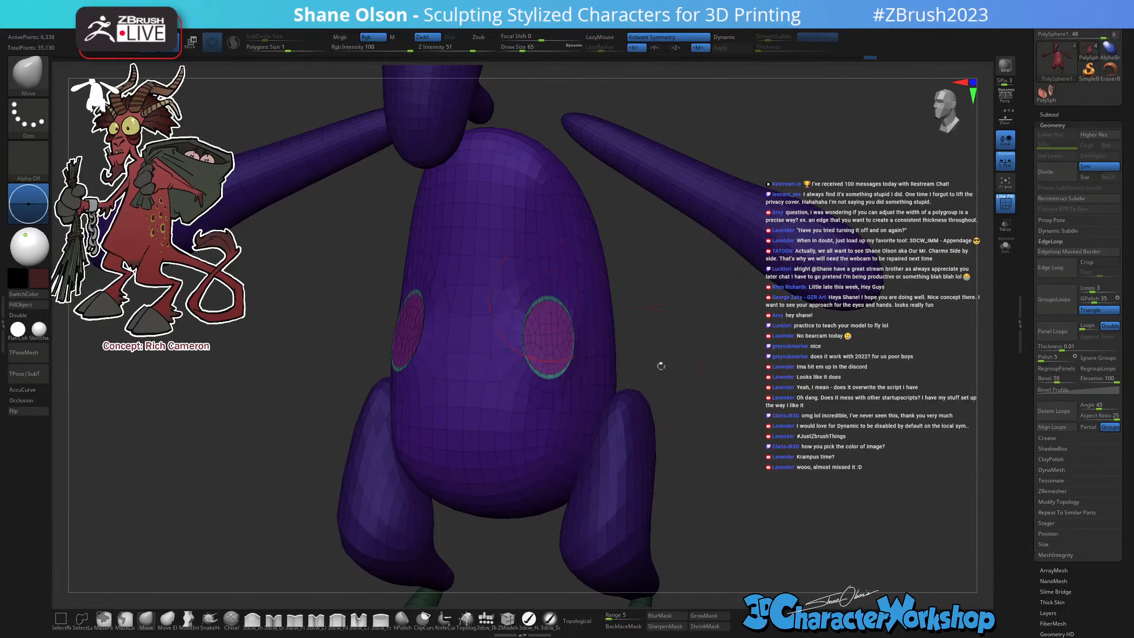
Zoom in on the oval loop border on the torso and set the draw size to about 35.
{"action": "left_click_drag", "start_coordinate": [661, 367], "coordinate": [809, 404], "text": "alt"}
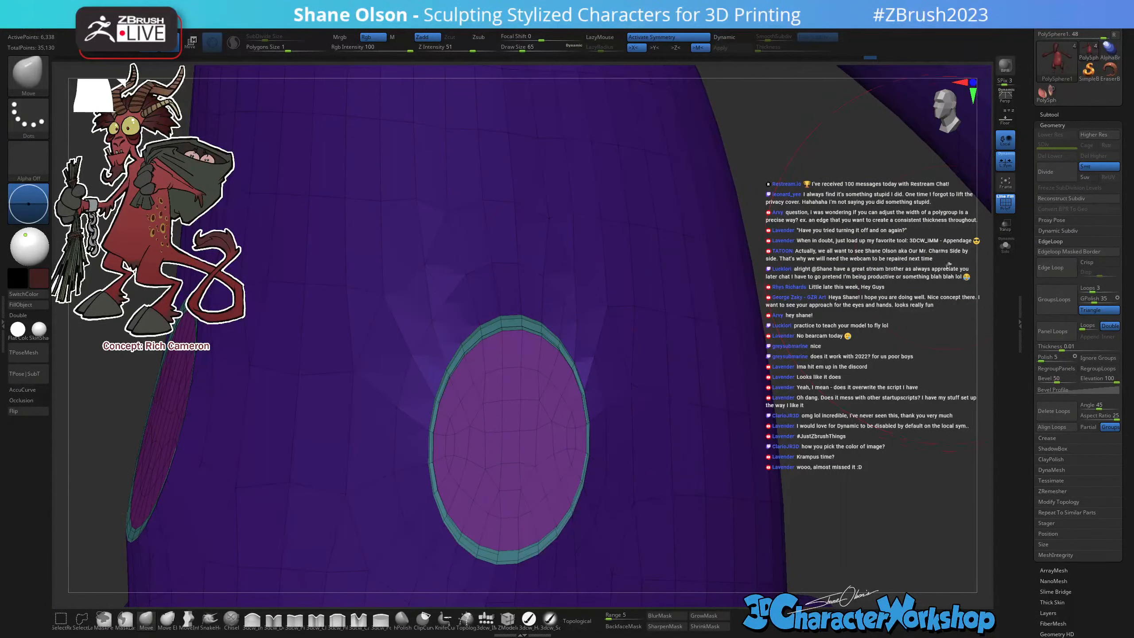
{"action": "key", "text": "s"}
{"action": "left_click_drag", "start_coordinate": [915, 315], "coordinate": [909, 316]}
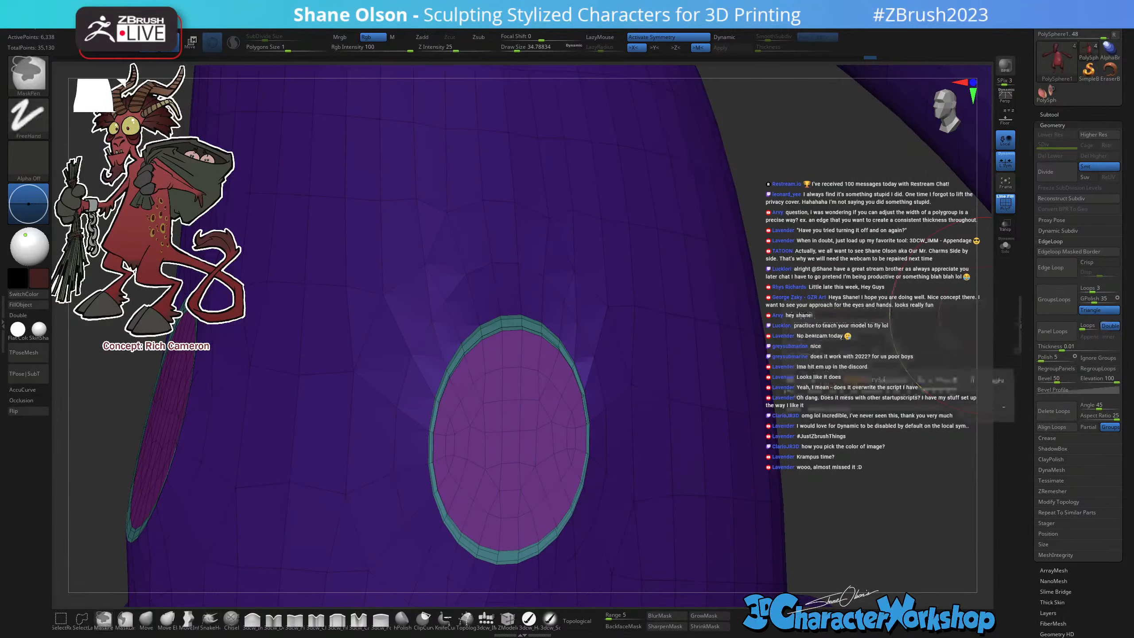
Undo the GroupsLoops border on the torso patches and insert Panel Loops around them with thickness 0.01.
{"action": "key", "text": "ctrl+z"}
{"action": "key", "text": "ctrl+z"}
{"action": "key", "text": "ctrl+z"}
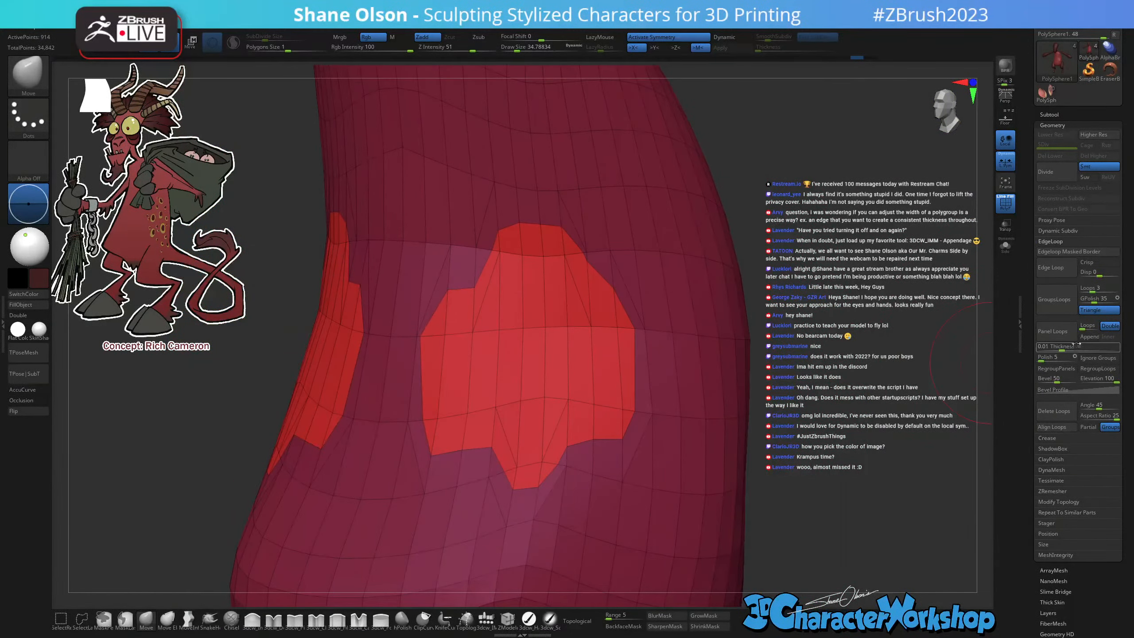
{"action": "left_click", "coordinate": [1055, 331]}
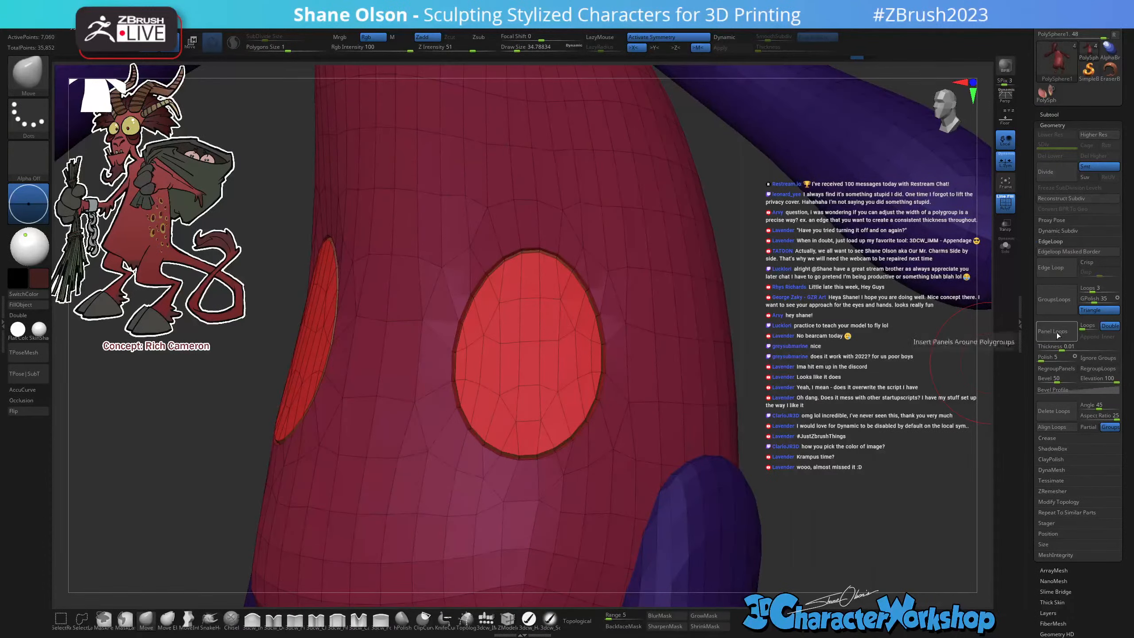
Examine the panel borders on both torso patches, with dynamic subdivision turned on for a smooth preview.
{"action": "left_click_drag", "start_coordinate": [759, 393], "coordinate": [743, 396]}
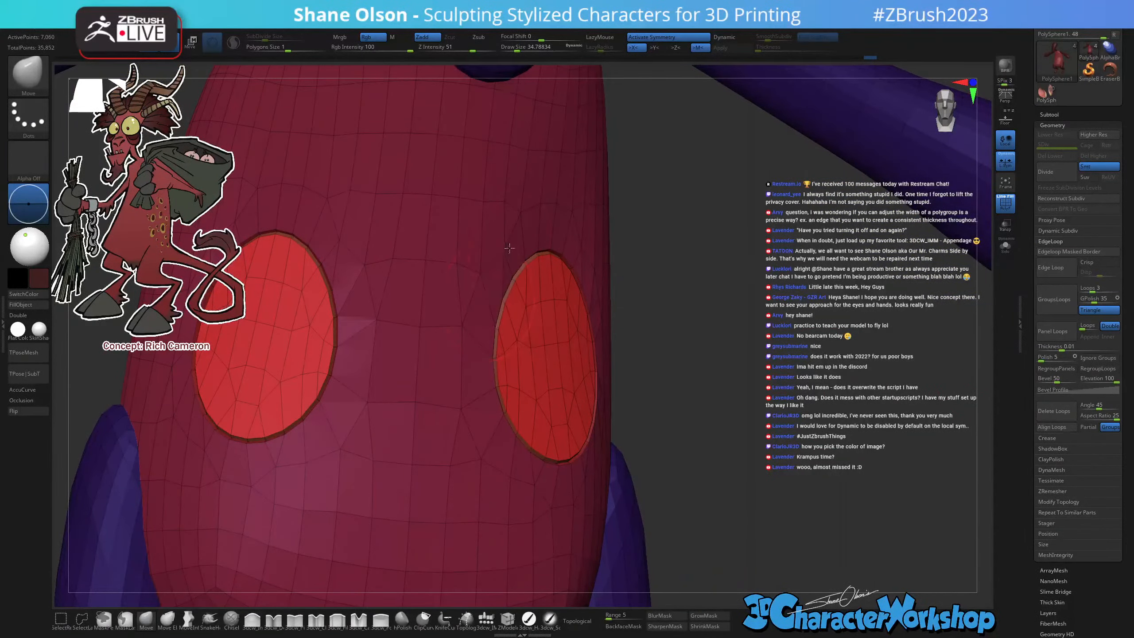
{"action": "mouse_move", "coordinate": [807, 474]}
{"action": "left_mouse_down"}
{"action": "mouse_move", "coordinate": [723, 474]}
{"action": "mouse_move", "coordinate": [810, 470]}
{"action": "left_mouse_up"}
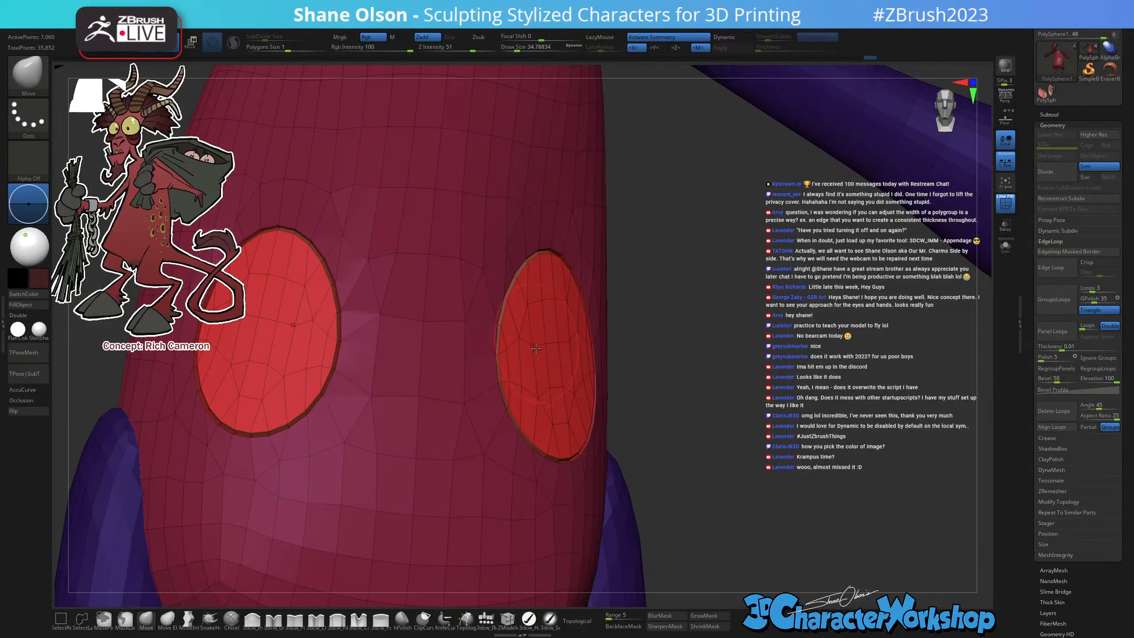
{"action": "left_click_drag", "start_coordinate": [720, 337], "coordinate": [681, 348]}
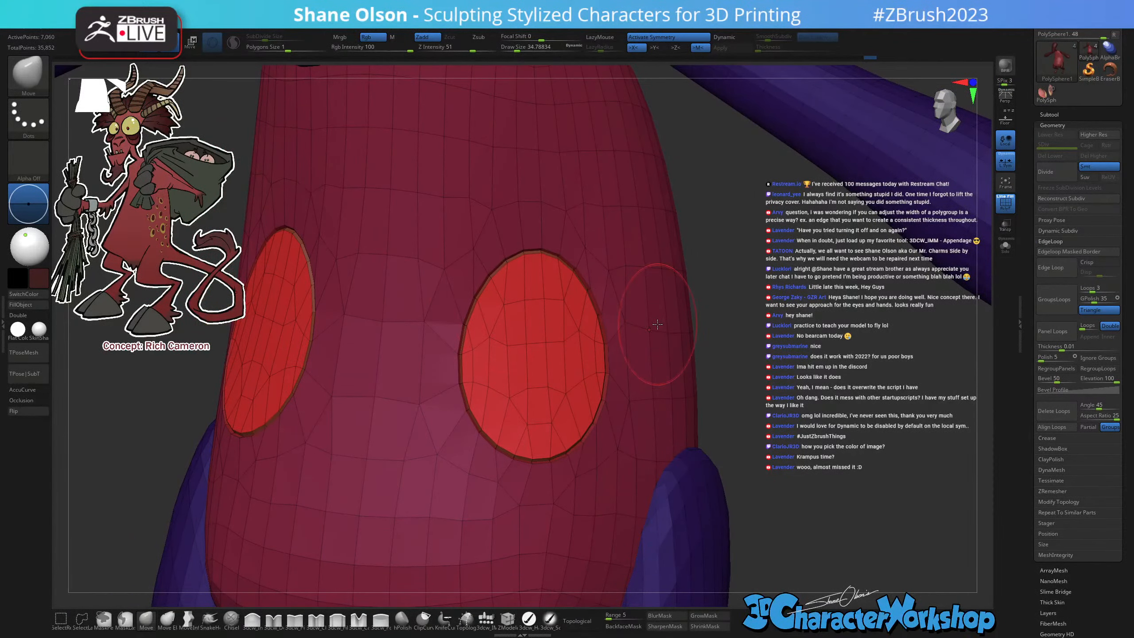
{"action": "key", "text": "d"}
{"action": "left_click", "coordinate": [581, 198]}
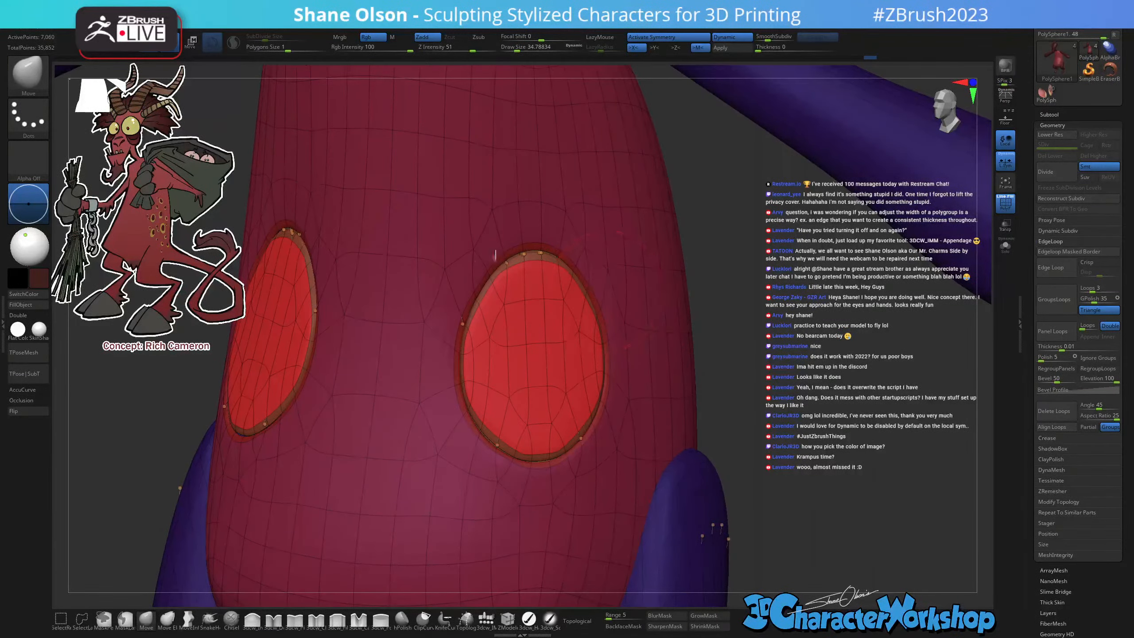
{"action": "mouse_move", "coordinate": [828, 382]}
{"action": "left_mouse_down"}
{"action": "mouse_move", "coordinate": [786, 385]}
{"action": "mouse_move", "coordinate": [797, 422]}
{"action": "mouse_move", "coordinate": [794, 412]}
{"action": "left_mouse_up"}
Undo the panel loops, the side patches and their masks to restore the plain torso.
{"action": "key", "text": "ctrl+z"}
{"action": "key", "text": "shift+f"}
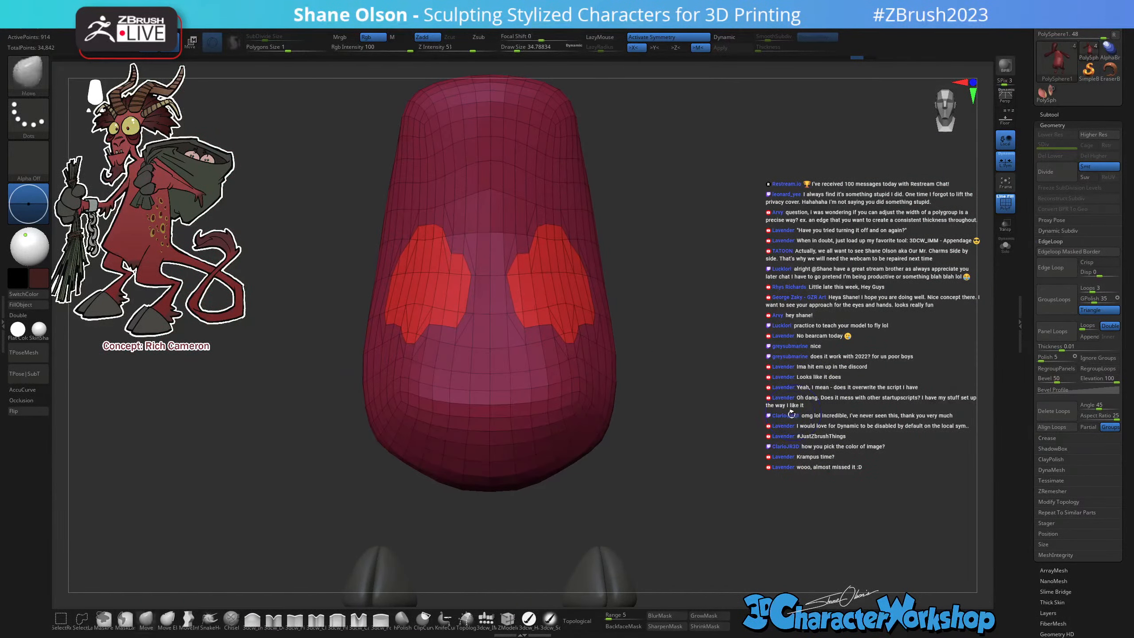
{"action": "key", "text": "ctrl+z"}
{"action": "key", "text": "ctrl+z"}
{"action": "key", "text": "ctrl+z"}
{"action": "key", "text": "ctrl+z"}
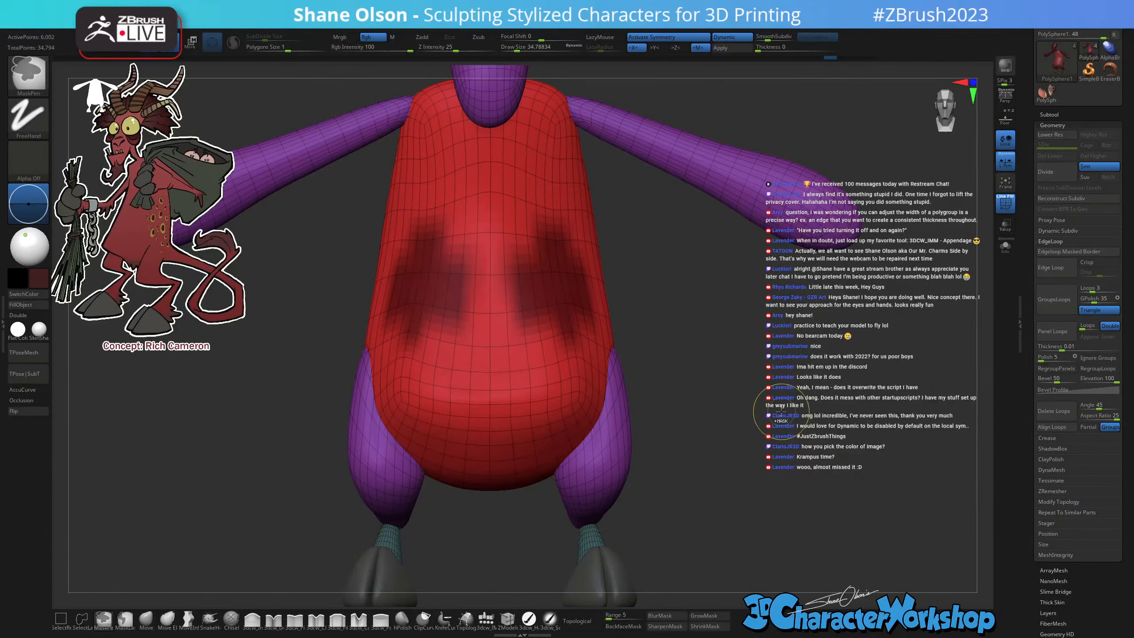
{"action": "left_click_drag", "start_coordinate": [751, 405], "coordinate": [758, 375], "text": "alt"}
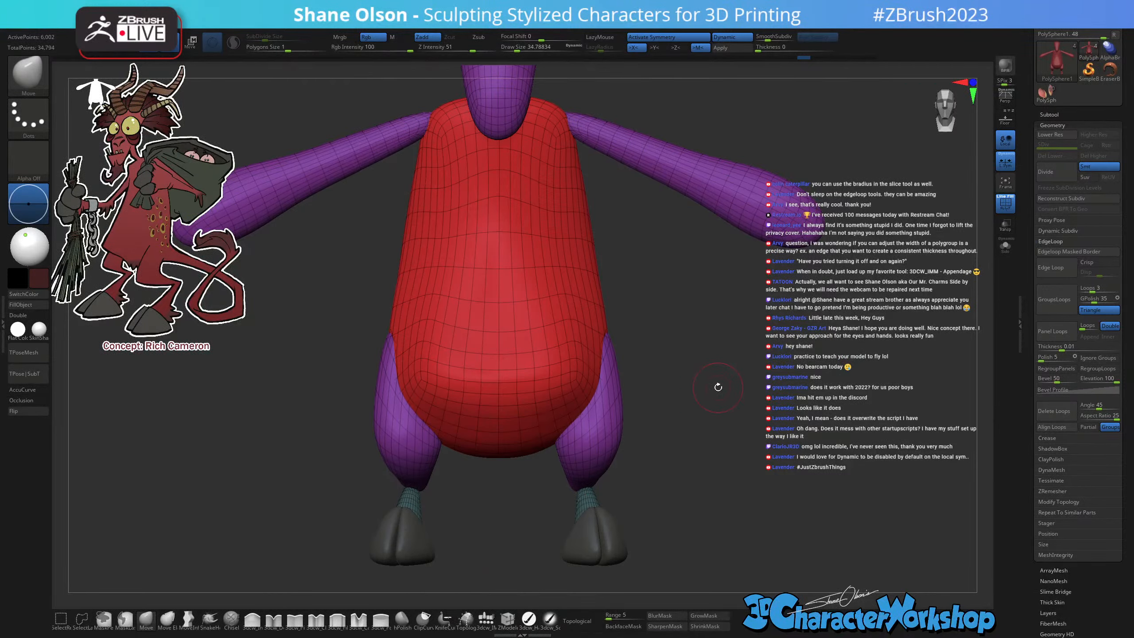
Turn on BRadius and turn off Split To Parts for the KnifeCurve brush, and switch back to the Move brush.
{"action": "key", "text": "ctrl+shift"}
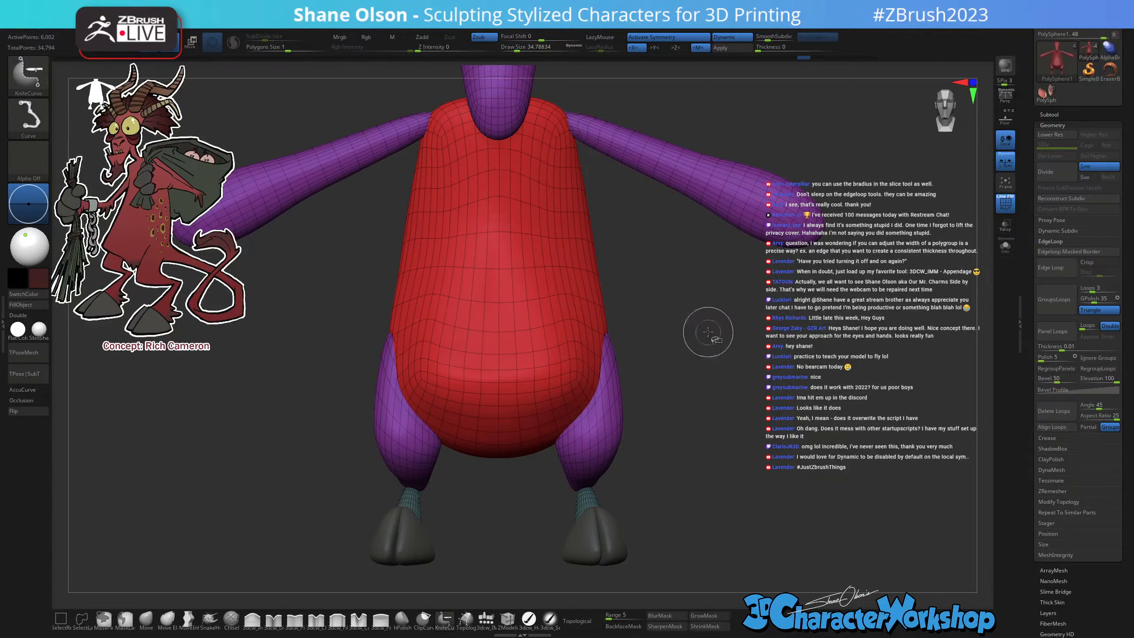
{"action": "key", "text": "space"}
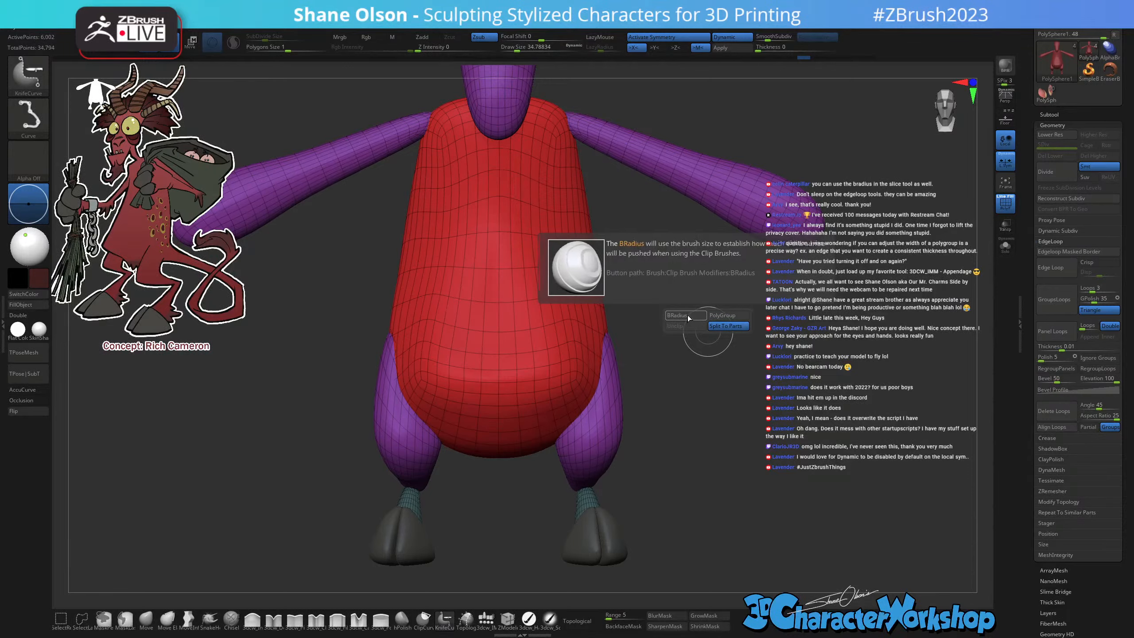
{"action": "left_click", "coordinate": [687, 316]}
{"action": "left_click", "coordinate": [729, 327]}
{"action": "key", "text": "b"}
{"action": "key", "text": "m"}
{"action": "key", "text": "v"}
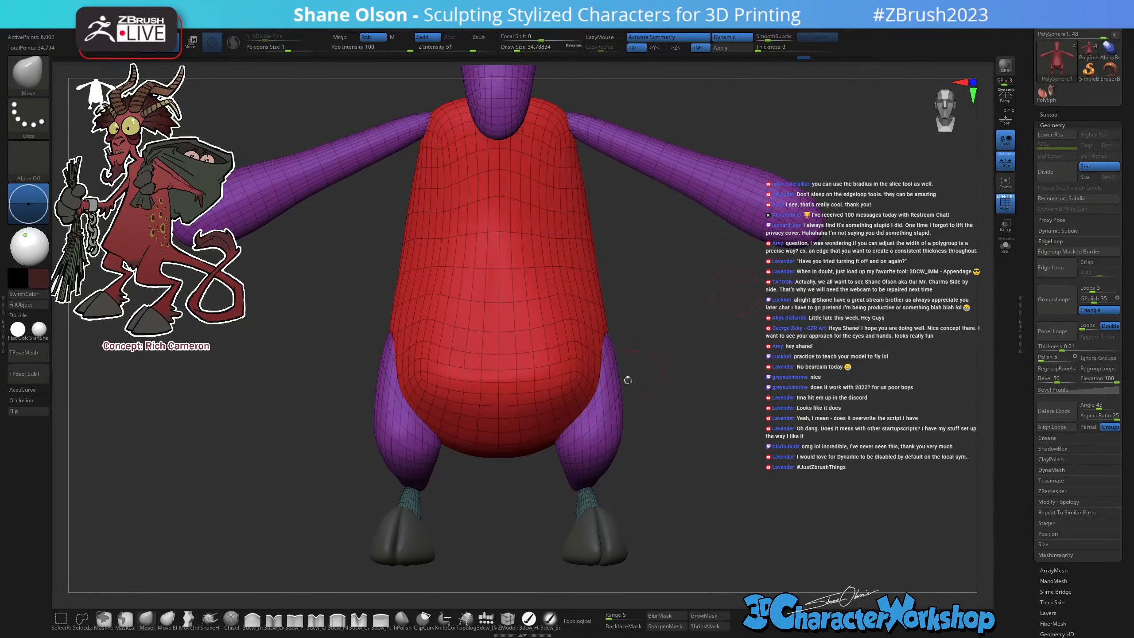
Set the draw size to about 23, knife a diagonal strip through the torso and undo the cut.
{"action": "key", "text": "s"}
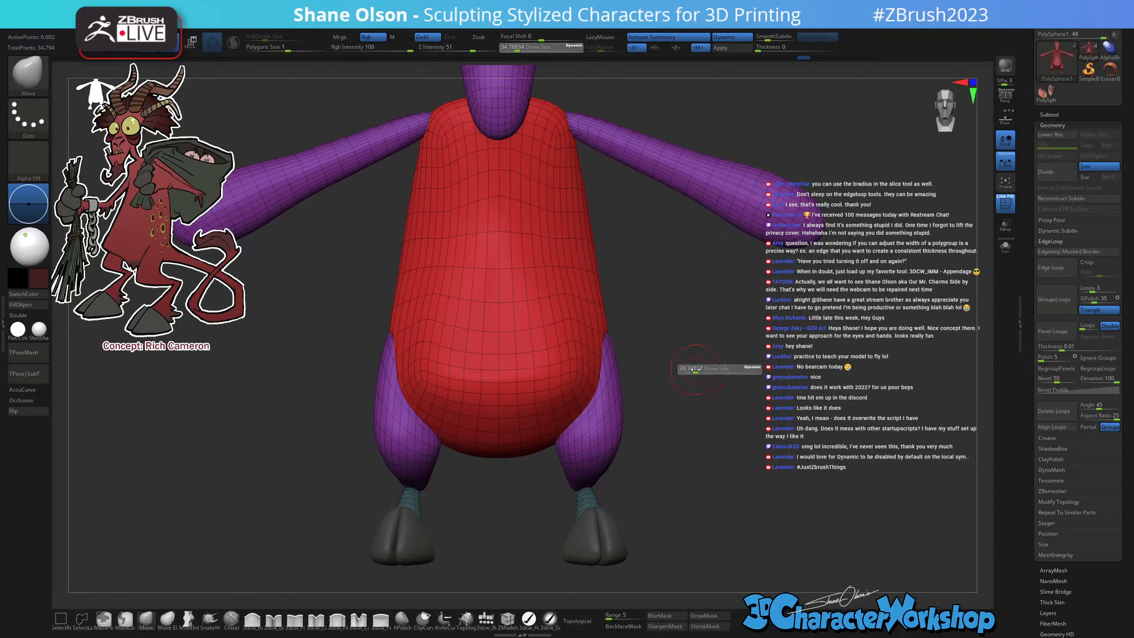
{"action": "left_click_drag", "start_coordinate": [689, 370], "coordinate": [693, 375]}
{"action": "left_click_drag", "start_coordinate": [630, 211], "coordinate": [477, 510], "text": "ctrl+shift"}
{"action": "key", "text": "shift"}
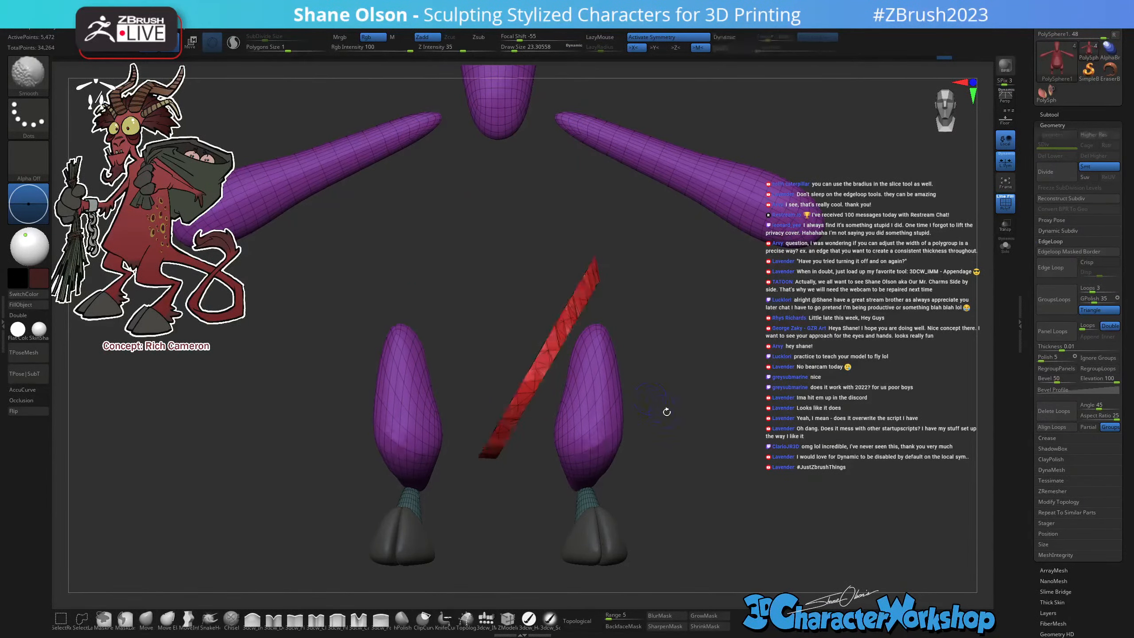
{"action": "mouse_move", "coordinate": [667, 412]}
{"action": "left_mouse_down"}
{"action": "mouse_move", "coordinate": [701, 411]}
{"action": "mouse_move", "coordinate": [646, 410]}
{"action": "mouse_move", "coordinate": [667, 410]}
{"action": "left_mouse_up"}
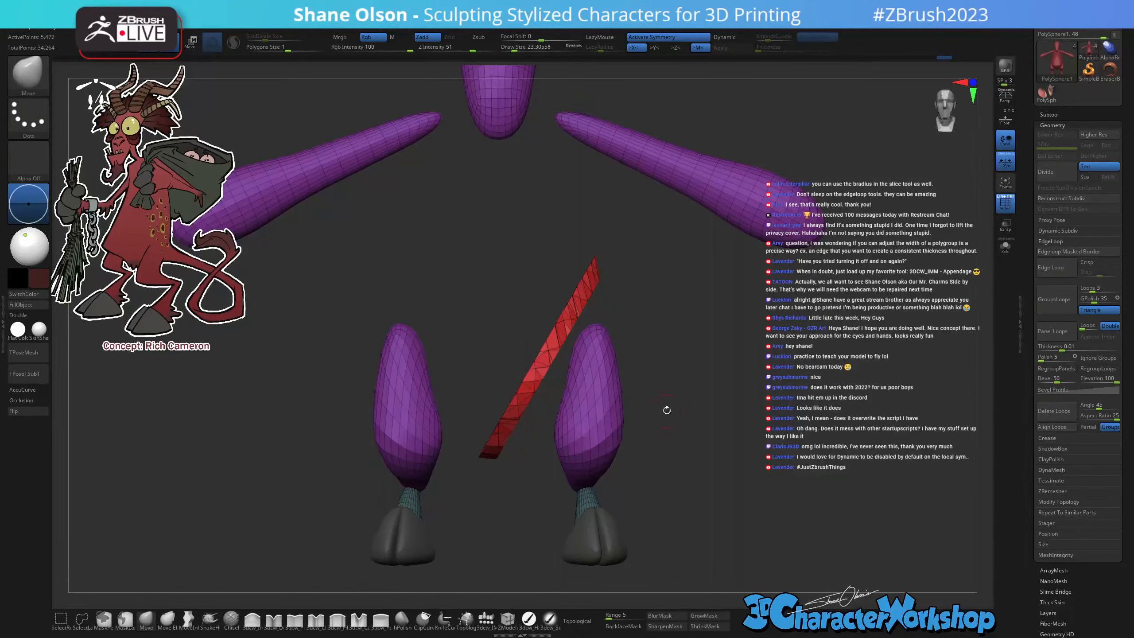
{"action": "key", "text": "ctrl+z"}
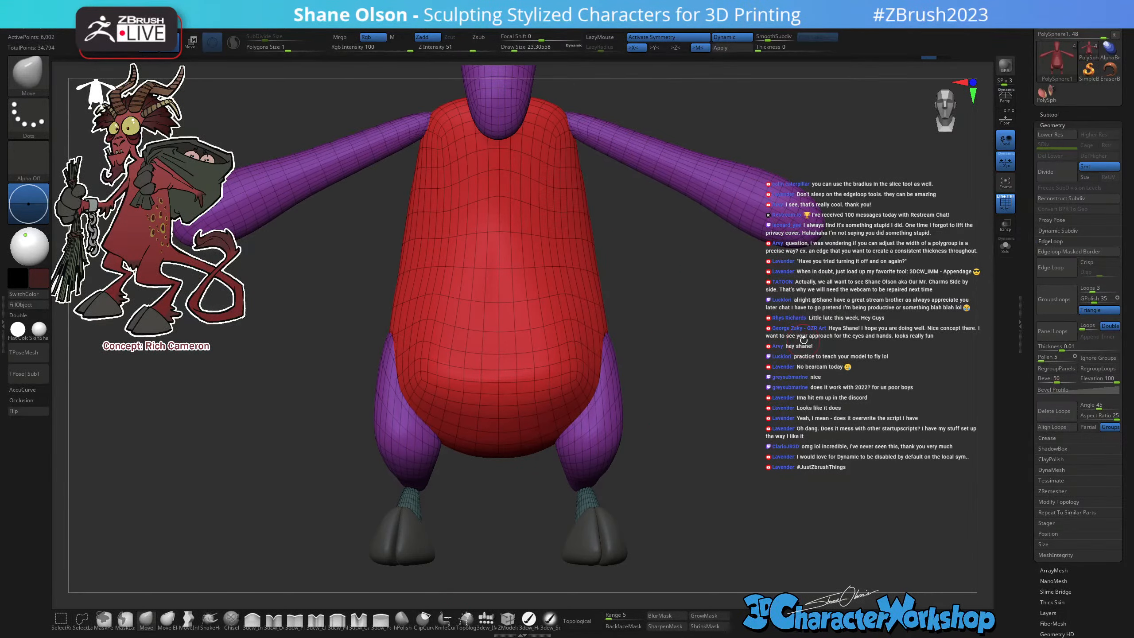
Hide the polygroup wireframe and check the whole figure's silhouette from the front, three-quarter and side.
{"action": "left_click_drag", "start_coordinate": [806, 332], "coordinate": [814, 354]}
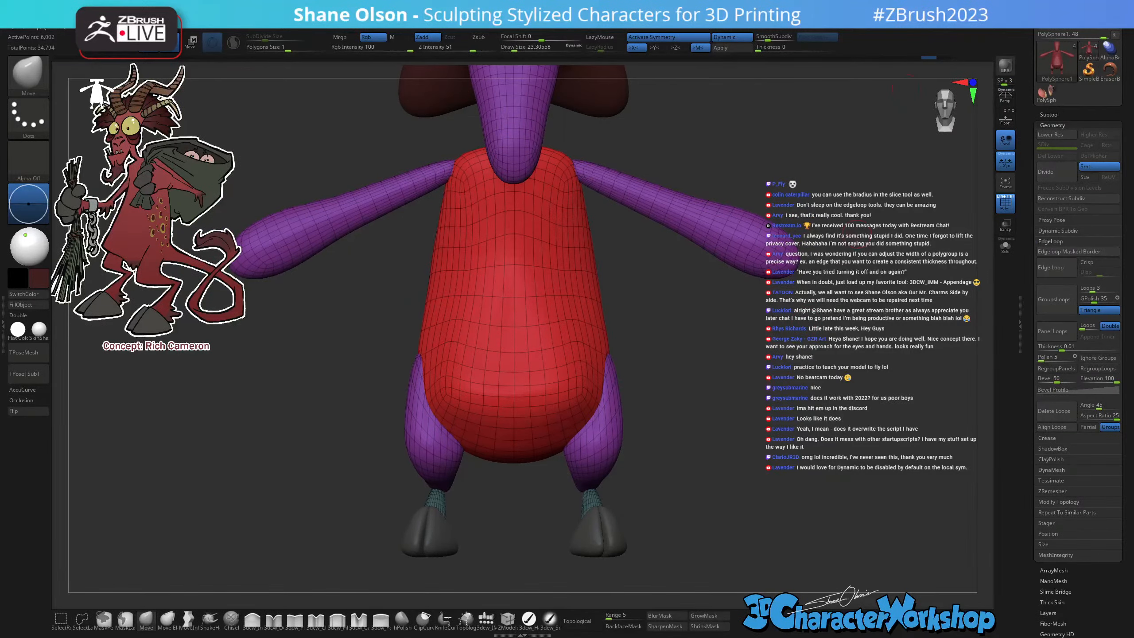
{"action": "mouse_move", "coordinate": [723, 347]}
{"action": "left_mouse_down"}
{"action": "mouse_move", "coordinate": [740, 398]}
{"action": "mouse_move", "coordinate": [712, 388]}
{"action": "mouse_move", "coordinate": [799, 415]}
{"action": "left_mouse_up"}
{"action": "key", "text": "shift+f"}
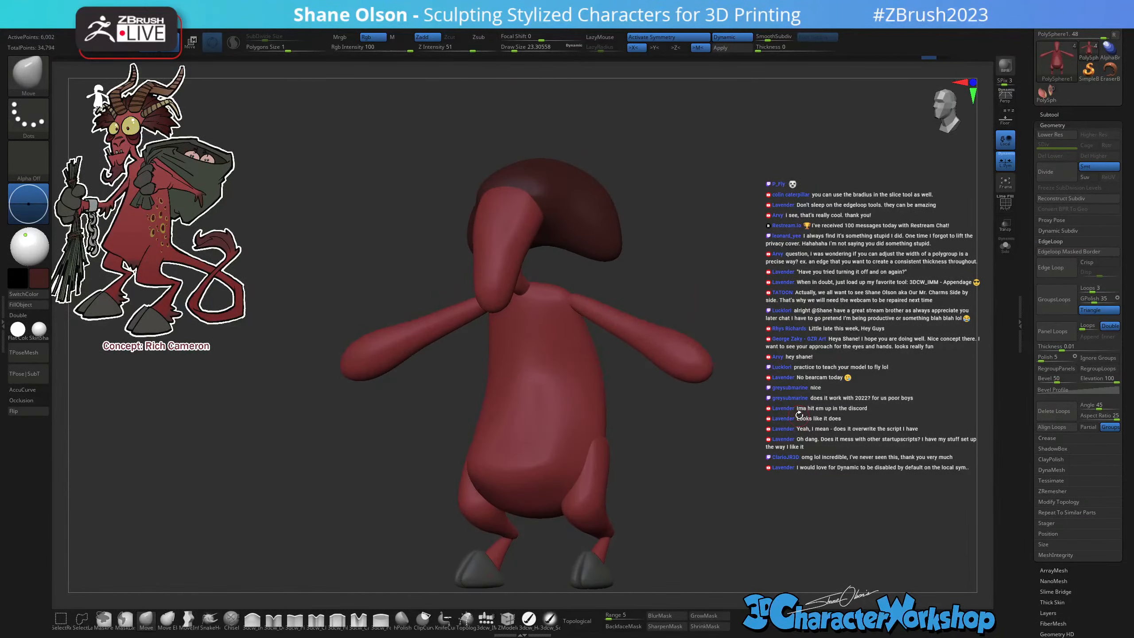
{"action": "left_click_drag", "start_coordinate": [578, 251], "coordinate": [583, 328], "text": "alt"}
{"action": "left_click_drag", "start_coordinate": [712, 332], "coordinate": [741, 354]}
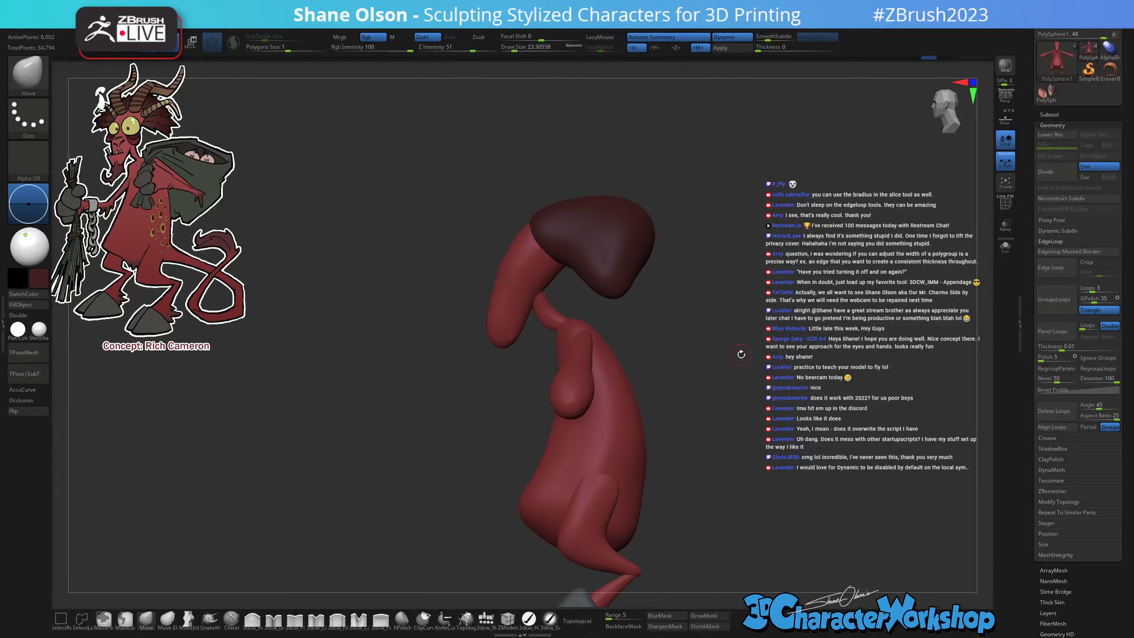
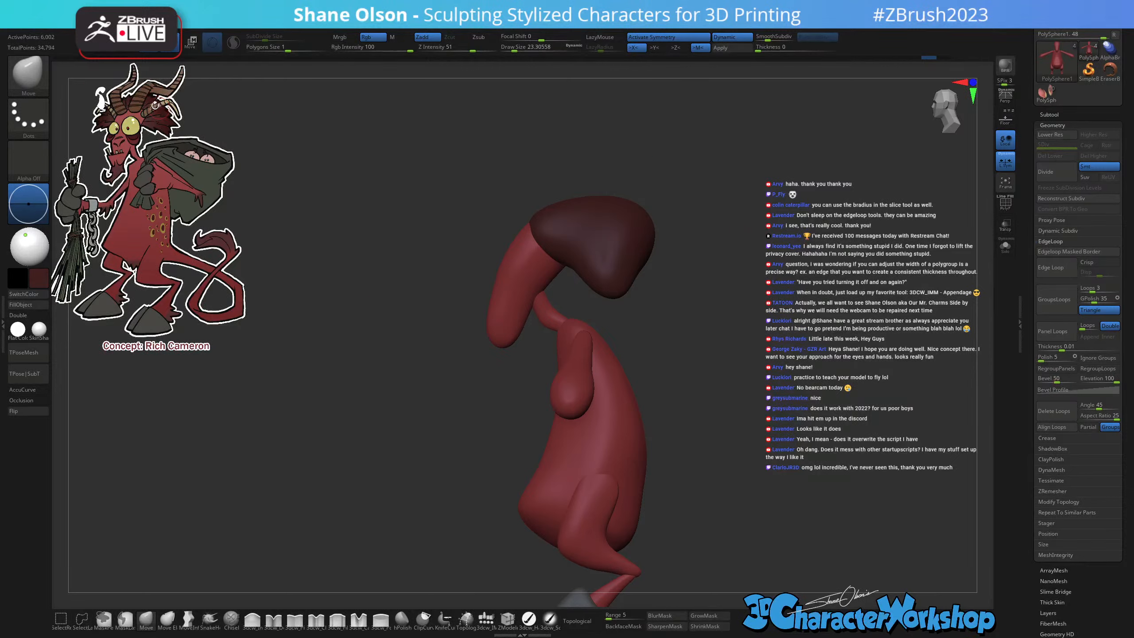
{"action": "left_click_drag", "start_coordinate": [350, 147], "coordinate": [376, 181], "text": "alt"}
{"action": "left_click_drag", "start_coordinate": [772, 284], "coordinate": [706, 240]}
Compare the preset shapes of the Chisel3D and ChiselCreature brushes.
{"action": "key", "text": "b"}
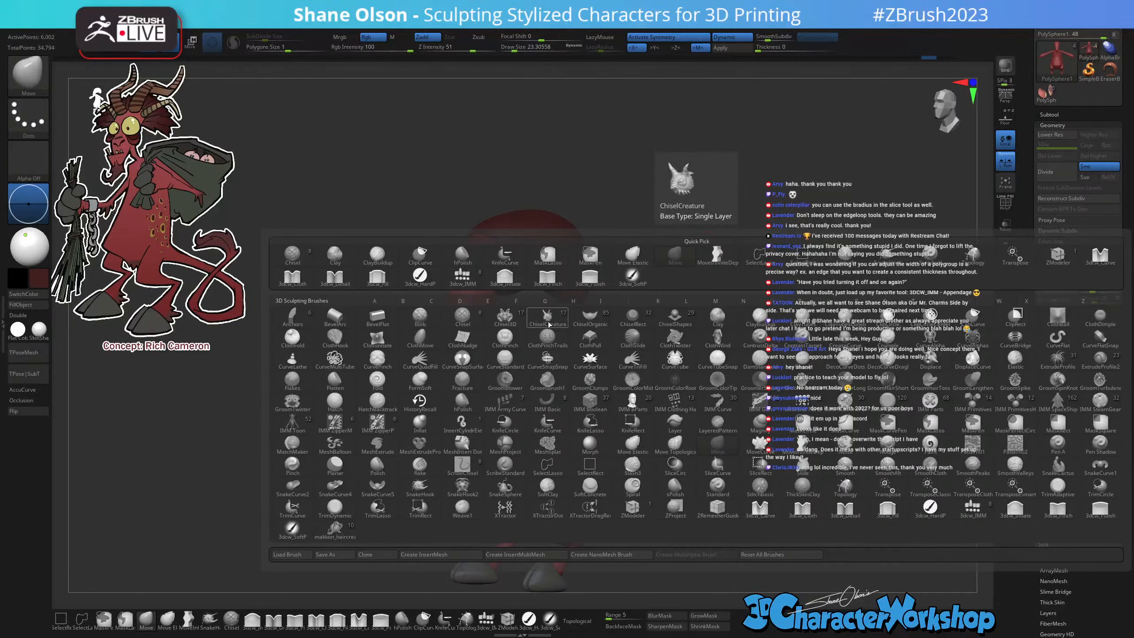
{"action": "left_click", "coordinate": [504, 320]}
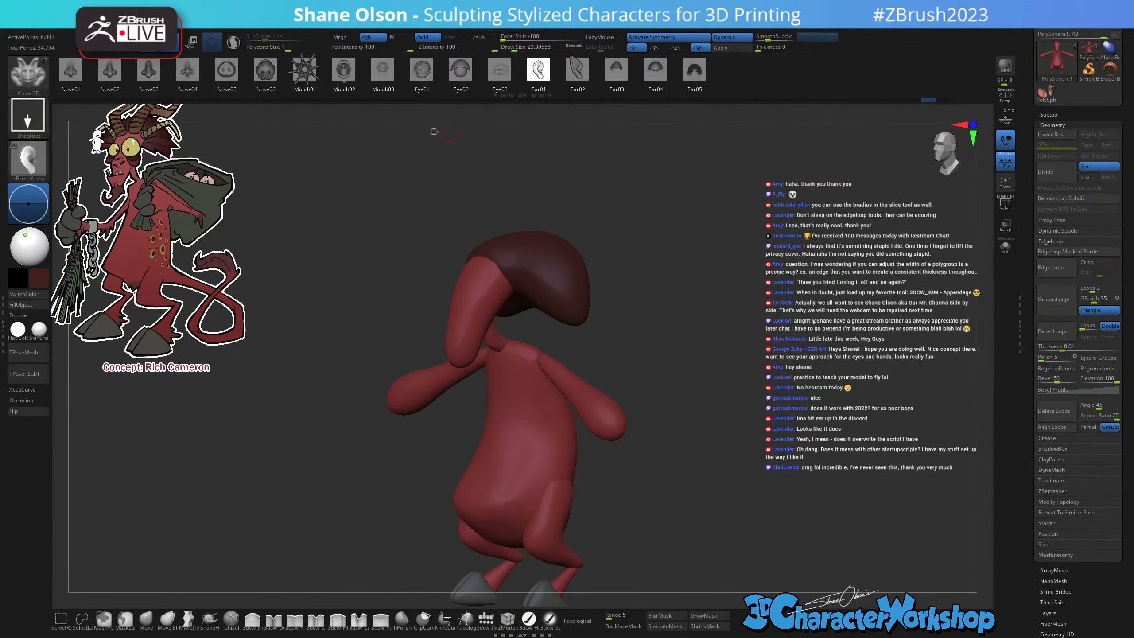
{"action": "key", "text": "b"}
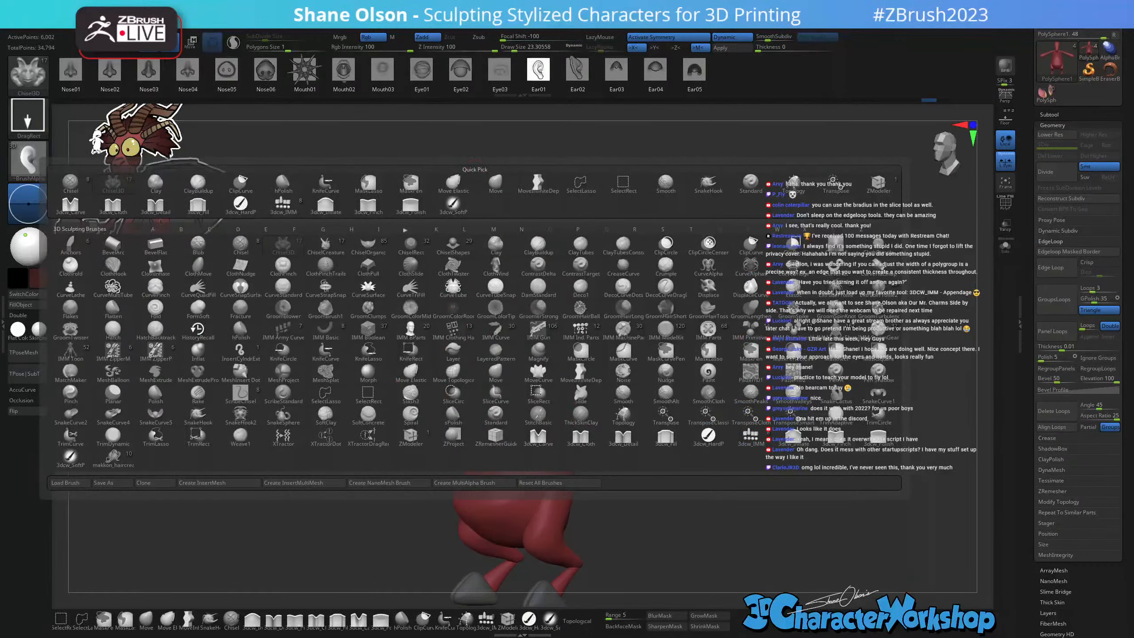
{"action": "left_click", "coordinate": [323, 250]}
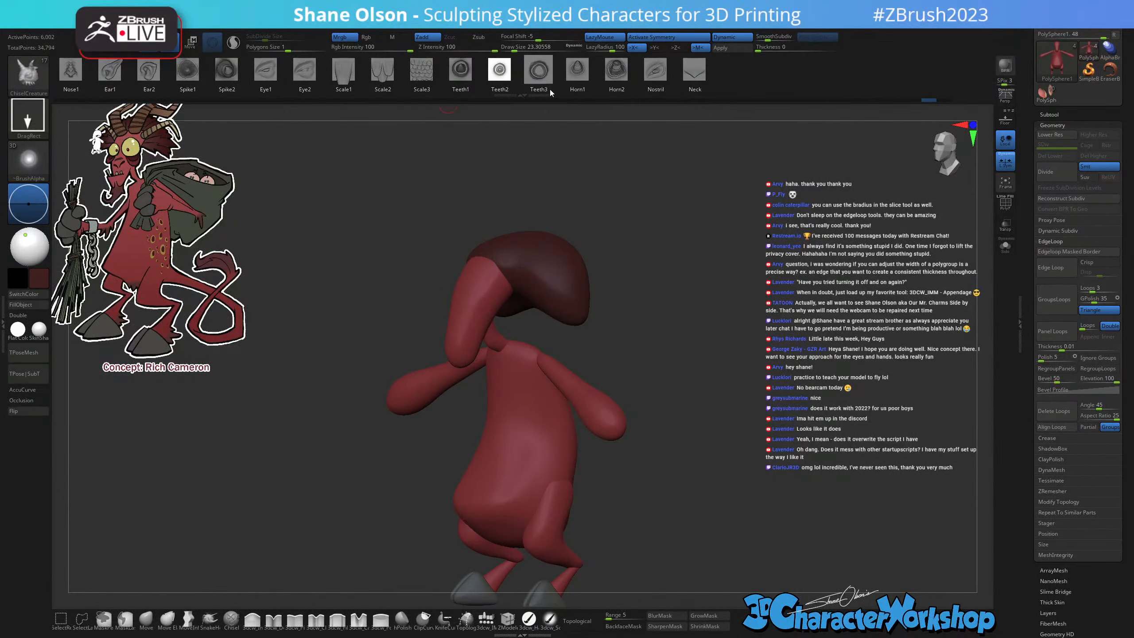
{"action": "key", "text": "b"}
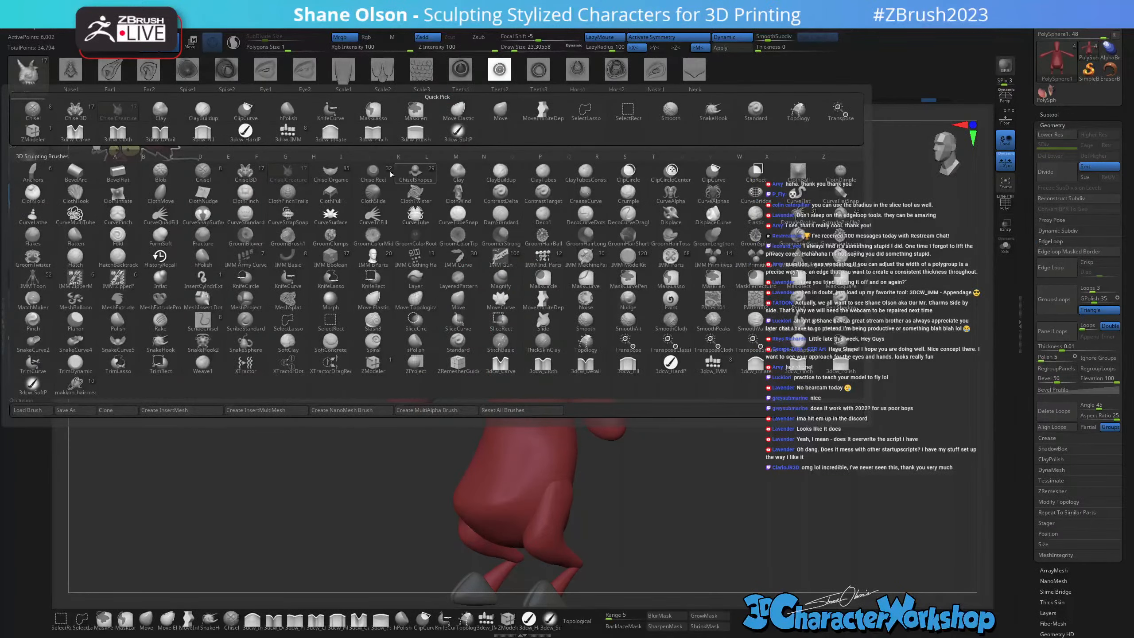
{"action": "left_click", "coordinate": [245, 176]}
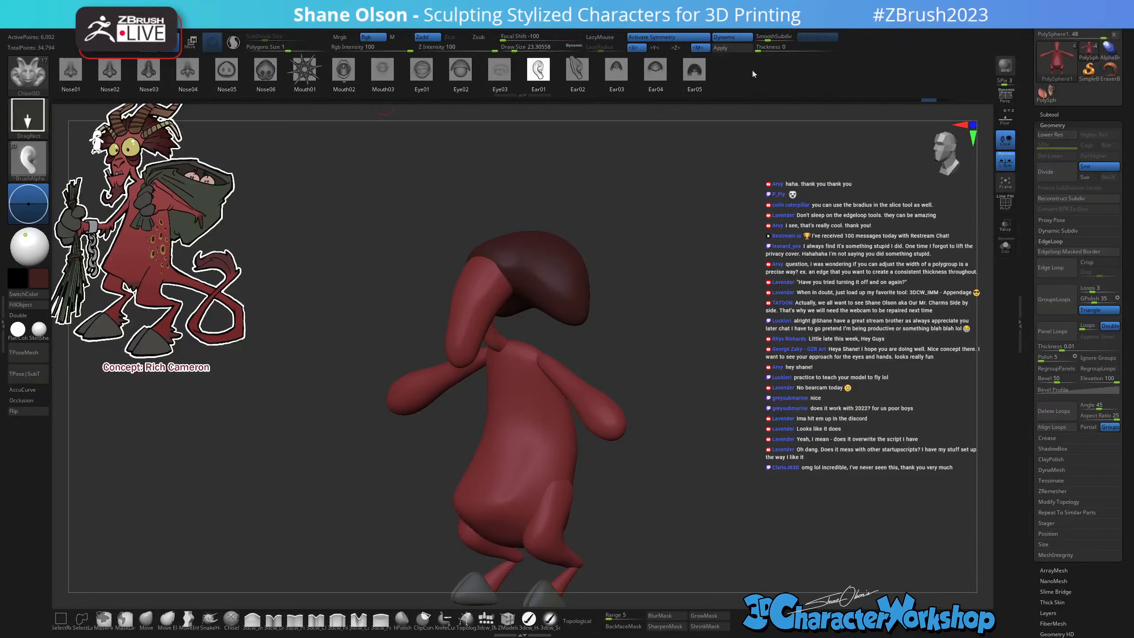
Load the ChiselOrganic brush and look through its shapes, from the animal parts to the Abstract presets.
{"action": "key", "text": "b"}
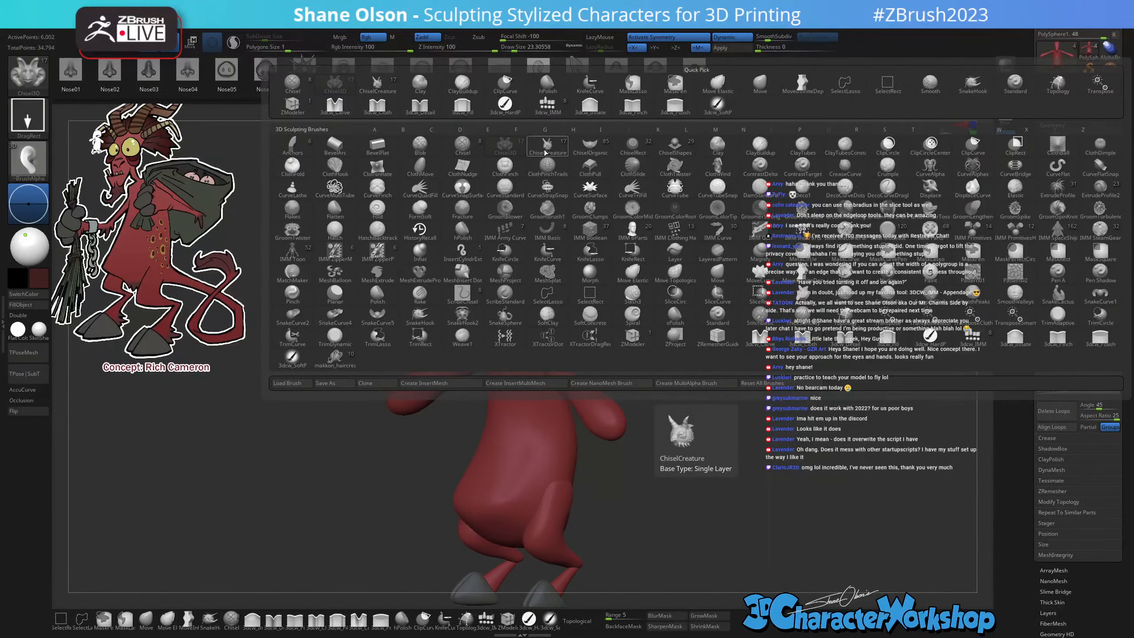
{"action": "key", "text": "Escape"}
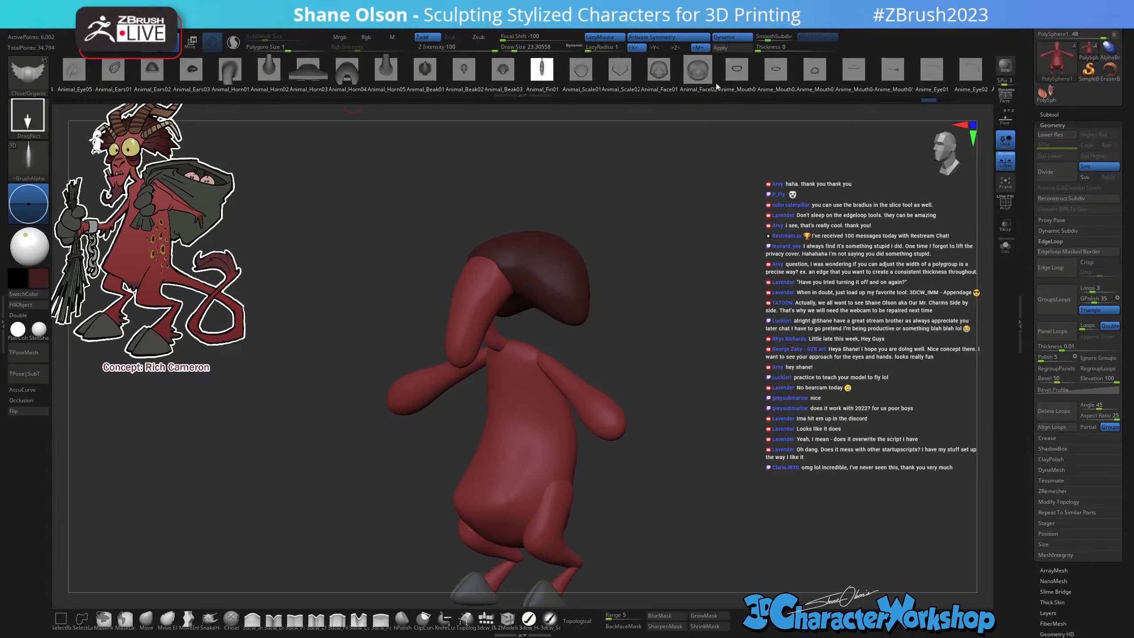
{"action": "left_click_drag", "start_coordinate": [718, 87], "coordinate": [196, 95]}
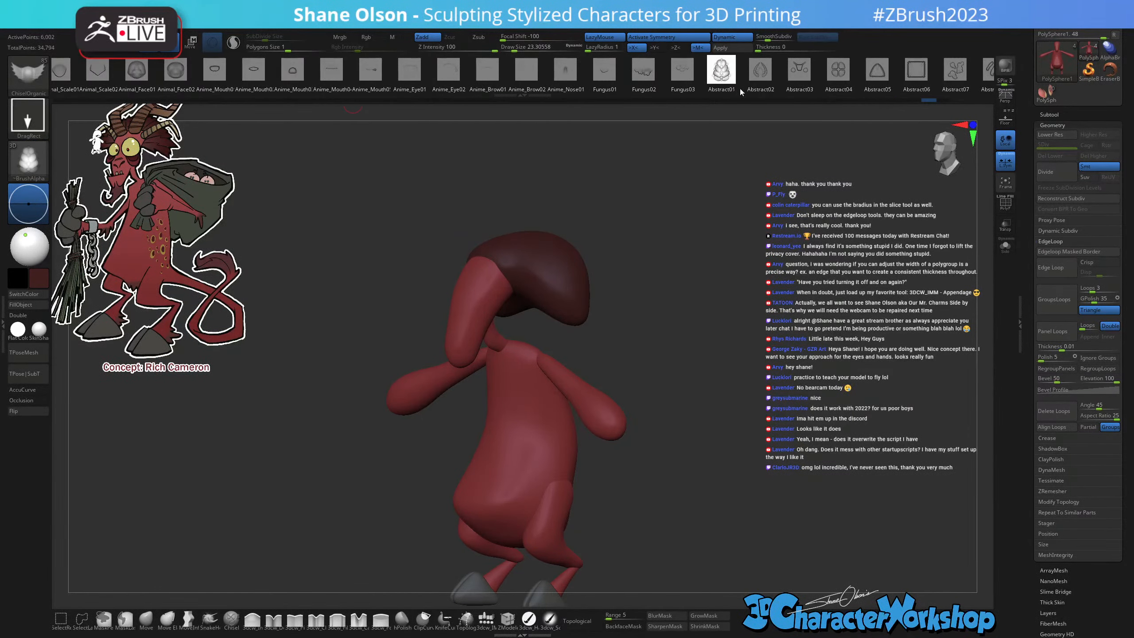
{"action": "left_click_drag", "start_coordinate": [741, 92], "coordinate": [363, 127]}
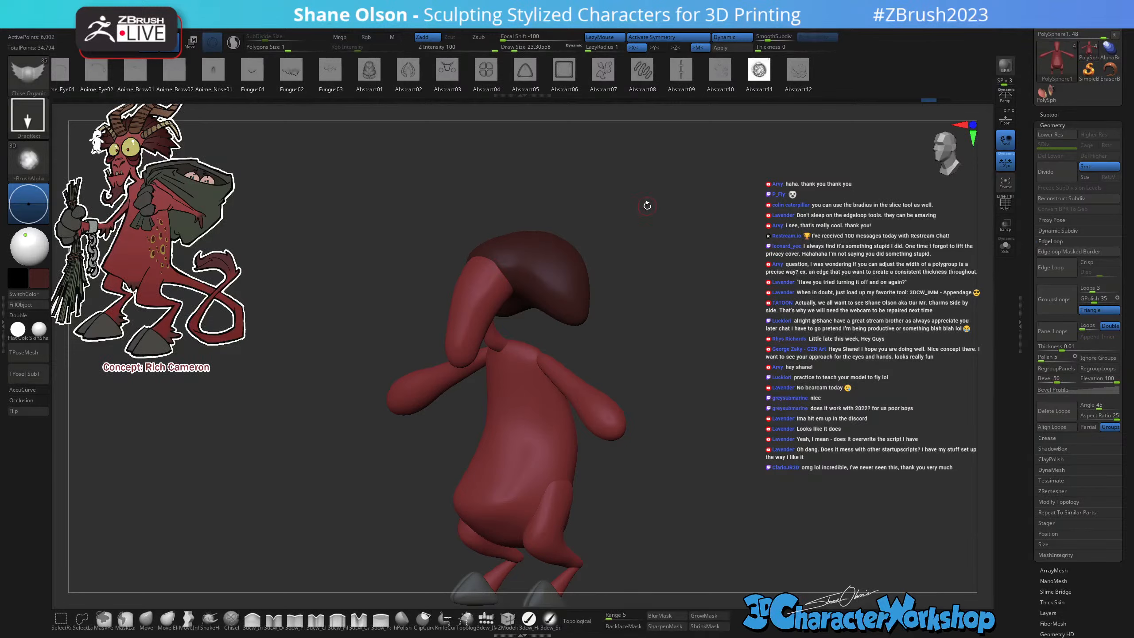
Browse the insert-mesh brushes starting with I and load IMM Toon to look at its body-part shapes.
{"action": "key", "text": "b"}
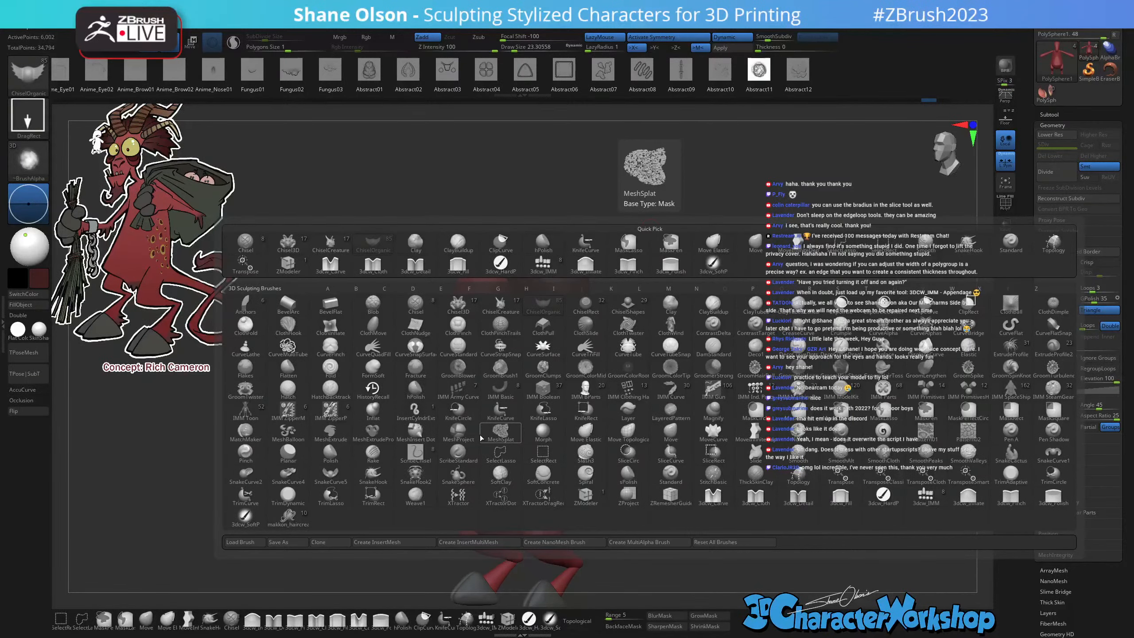
{"action": "key", "text": "i"}
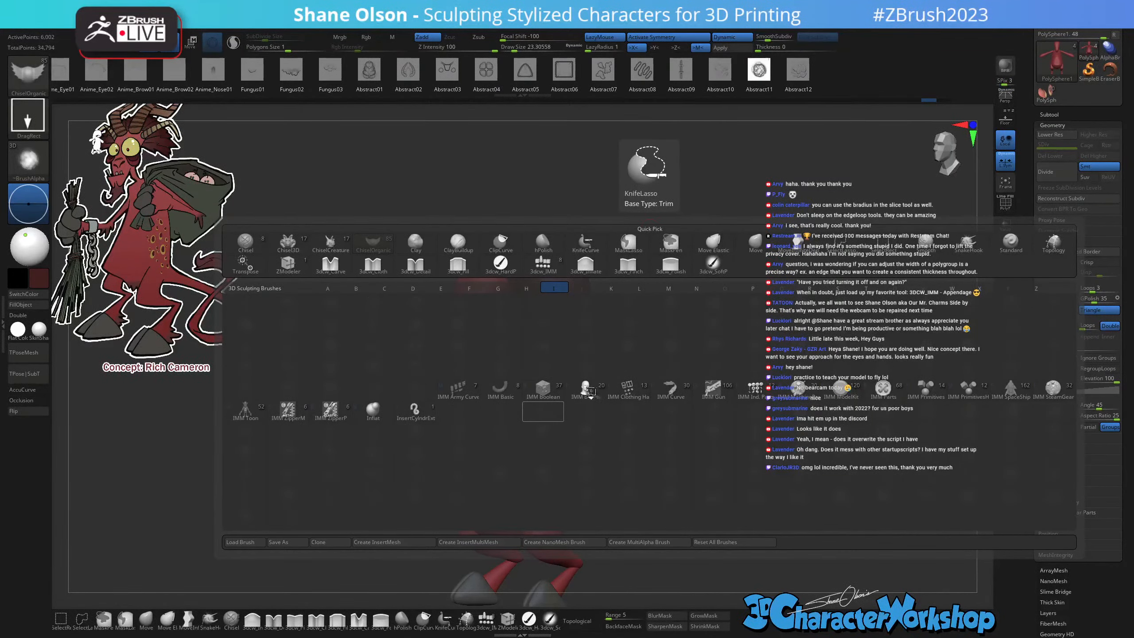
{"action": "key", "text": "m"}
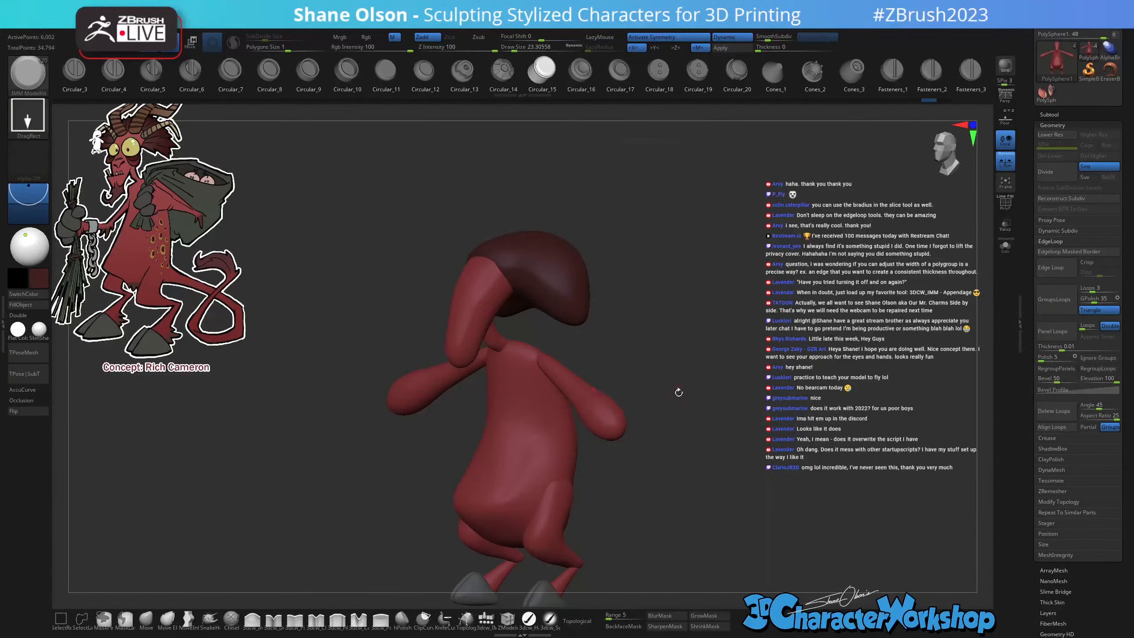
{"action": "key", "text": "b"}
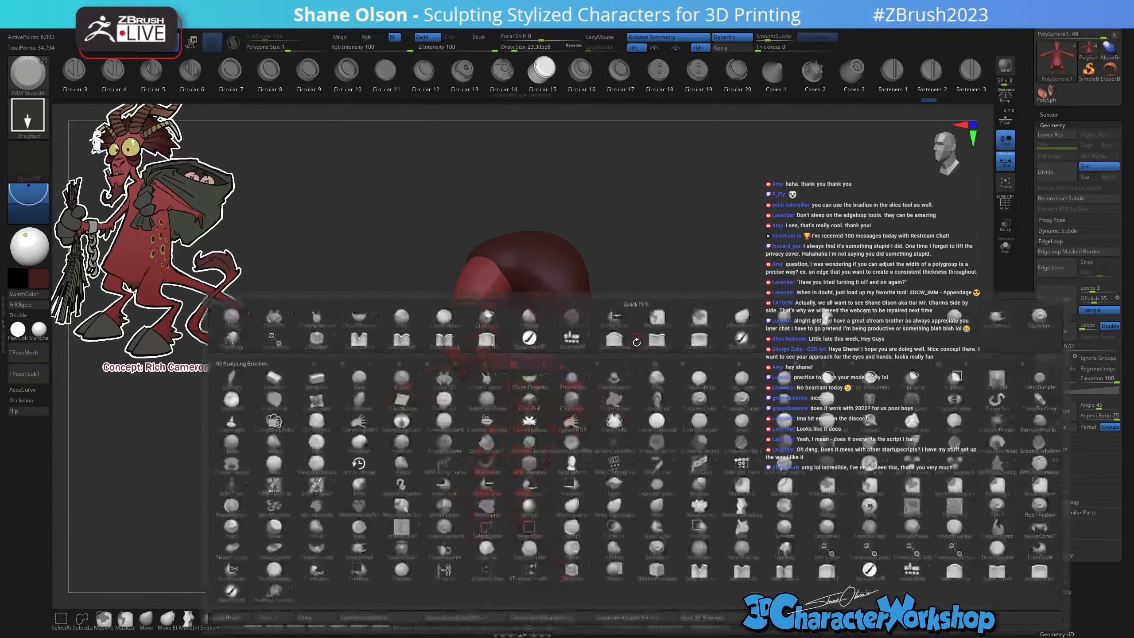
{"action": "key", "text": "i"}
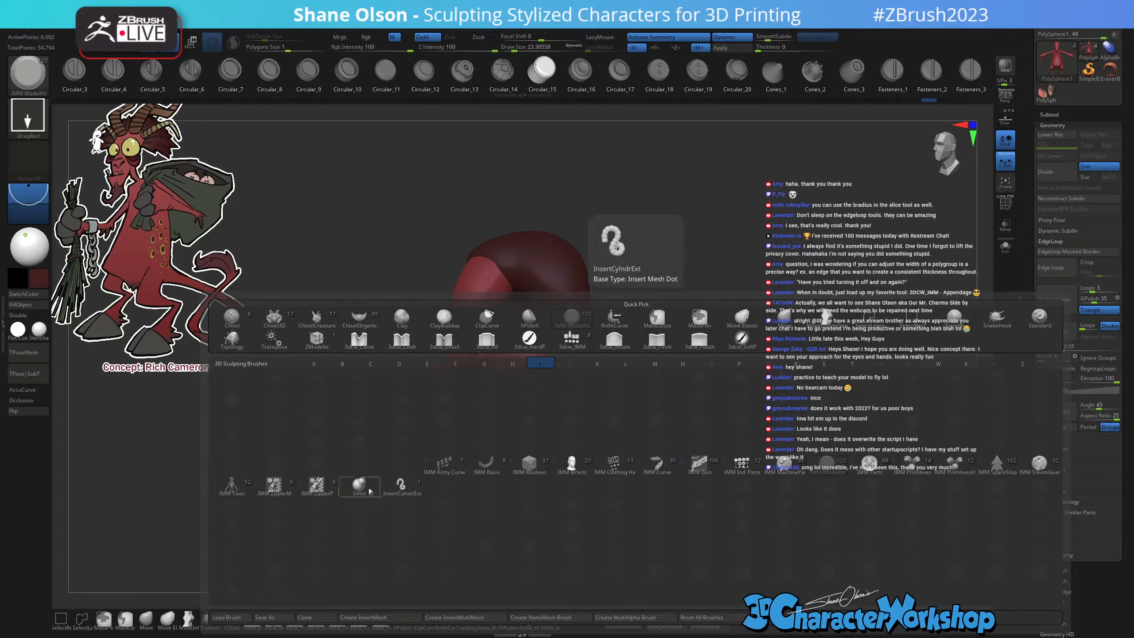
{"action": "left_click", "coordinate": [231, 485]}
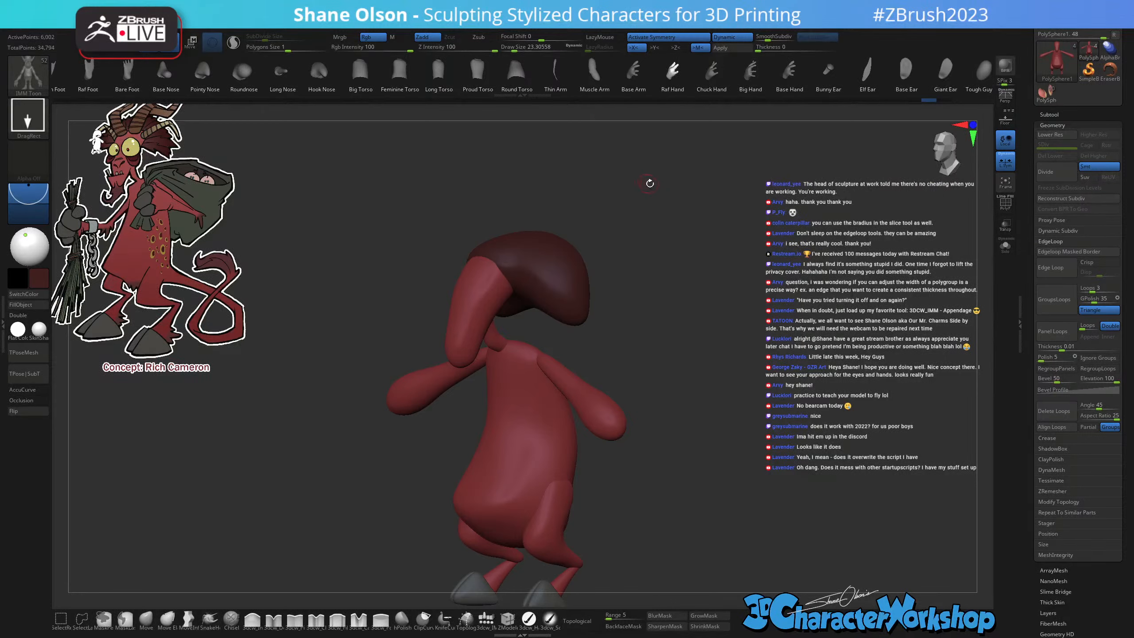
Switch to the Move brush, set the draw size to about 27, and check the figure from the front, three-quarter and side.
{"action": "key", "text": "b"}
{"action": "left_click", "coordinate": [146, 620]}
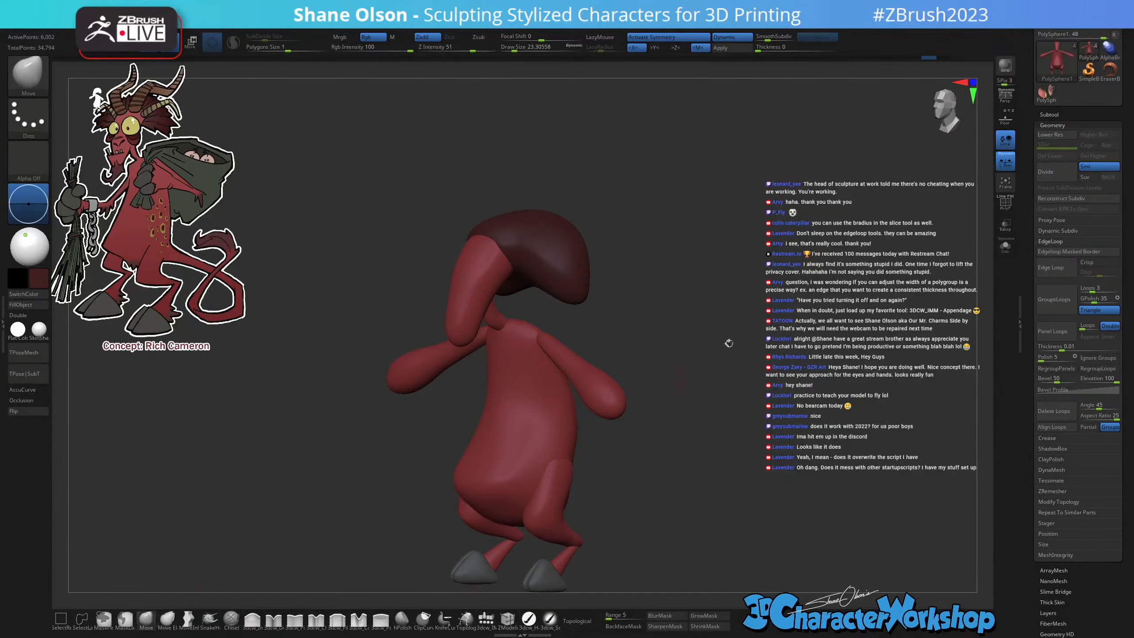
{"action": "mouse_move", "coordinate": [741, 352]}
{"action": "left_mouse_down"}
{"action": "mouse_move", "coordinate": [709, 329]}
{"action": "mouse_move", "coordinate": [728, 322]}
{"action": "mouse_move", "coordinate": [712, 325]}
{"action": "left_mouse_up"}
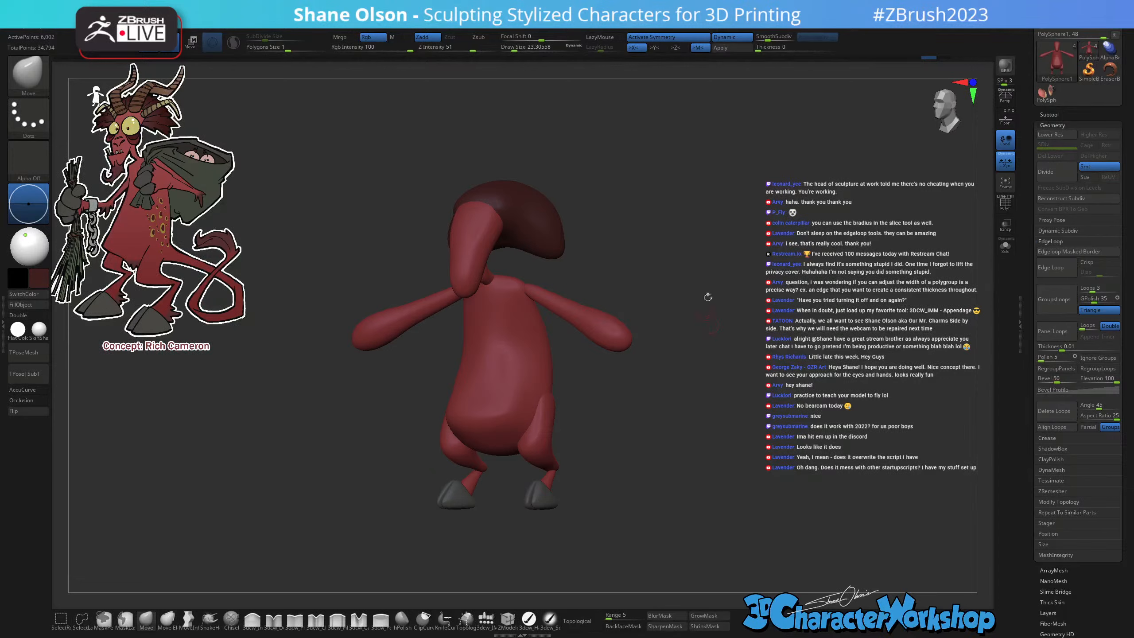
{"action": "mouse_move", "coordinate": [707, 296]}
{"action": "left_mouse_down"}
{"action": "mouse_move", "coordinate": [707, 265]}
{"action": "mouse_move", "coordinate": [690, 296]}
{"action": "left_mouse_up"}
{"action": "key", "text": "s"}
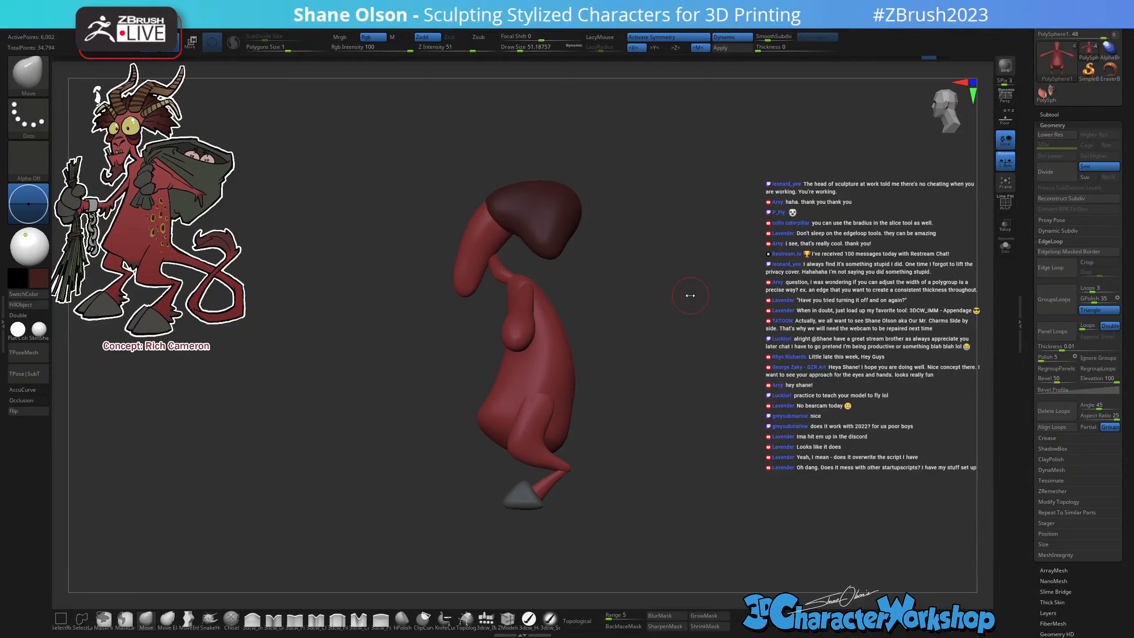
{"action": "mouse_move", "coordinate": [631, 322]}
{"action": "left_mouse_down"}
{"action": "mouse_move", "coordinate": [647, 336]}
{"action": "mouse_move", "coordinate": [699, 337]}
{"action": "left_mouse_up"}
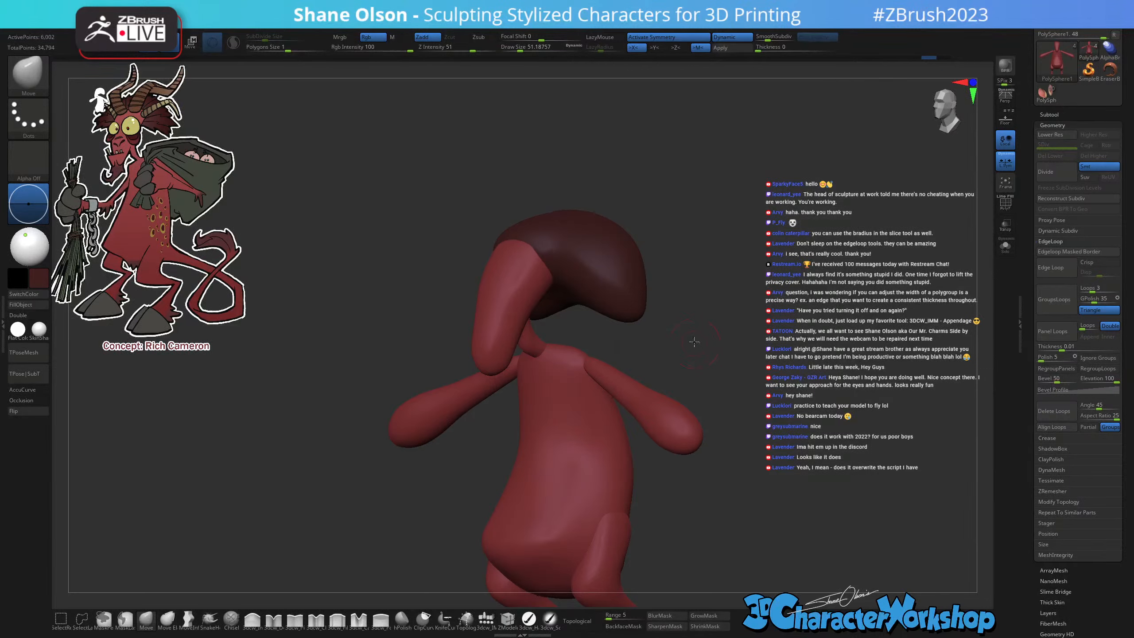
{"action": "left_click_drag", "start_coordinate": [695, 334], "coordinate": [681, 378]}
{"action": "key", "text": "s"}
{"action": "left_click_drag", "start_coordinate": [667, 427], "coordinate": [663, 357], "text": "alt"}
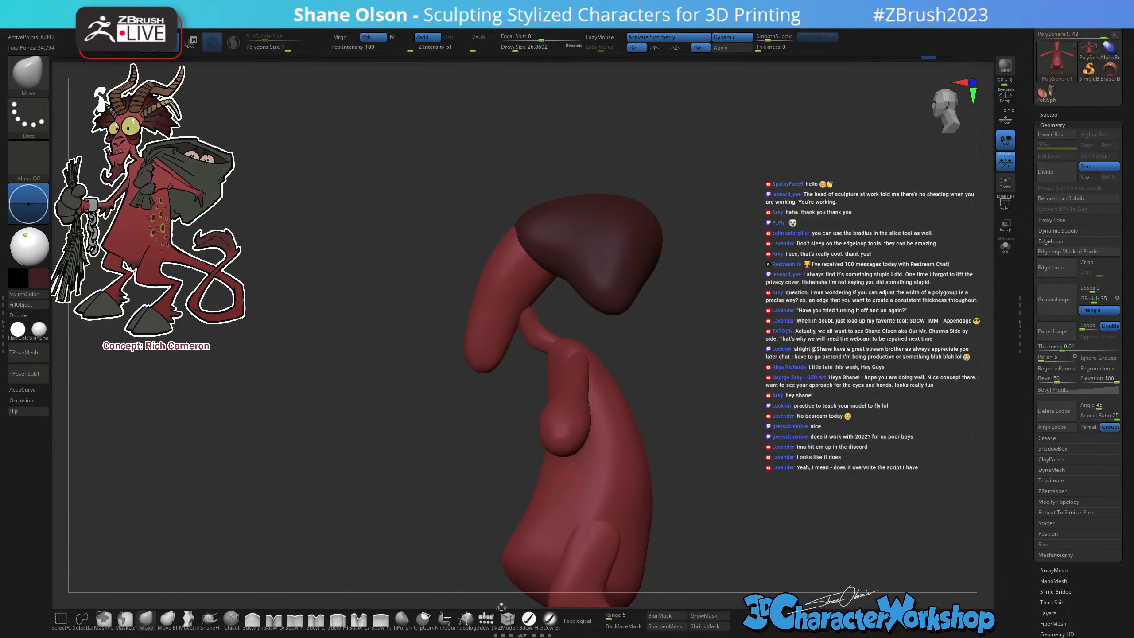
Load the 3dcw_IMM insert-mesh brush and check the figure's polygroups, ending on a straight front view.
{"action": "left_click", "coordinate": [486, 619]}
{"action": "key", "text": "shift+f"}
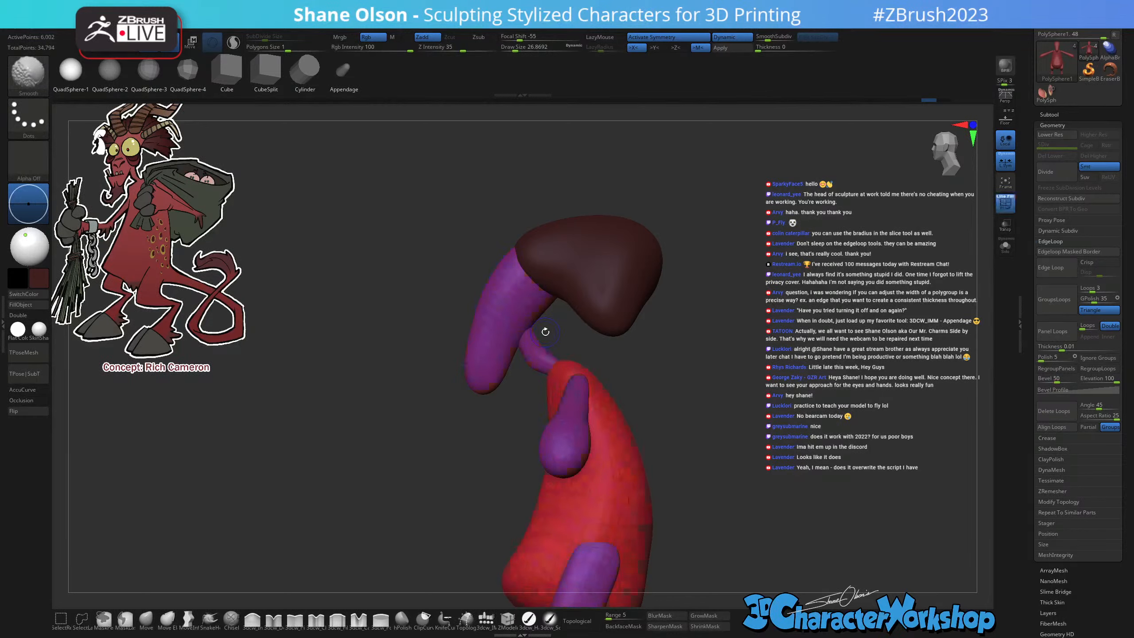
{"action": "key", "text": "shift+f"}
{"action": "left_click_drag", "start_coordinate": [469, 292], "coordinate": [565, 304]}
{"action": "left_click_drag", "start_coordinate": [668, 335], "coordinate": [675, 273], "text": "alt"}
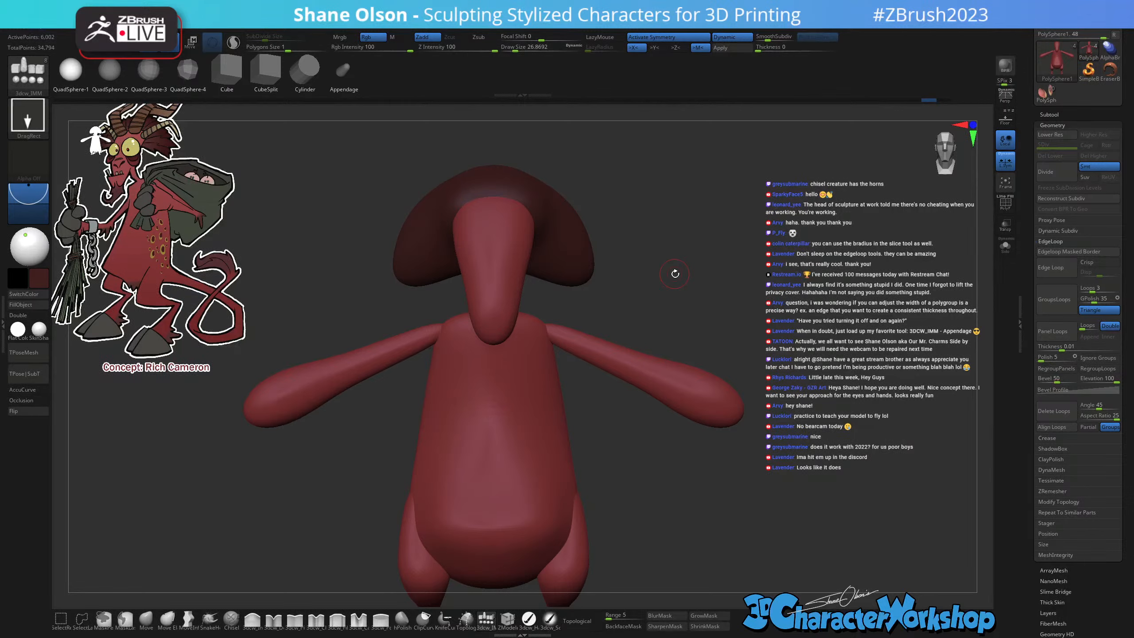
Load the ChiselCreature brush, try its Horn1 shape on the face, and undo the stamp.
{"action": "key", "text": "b"}
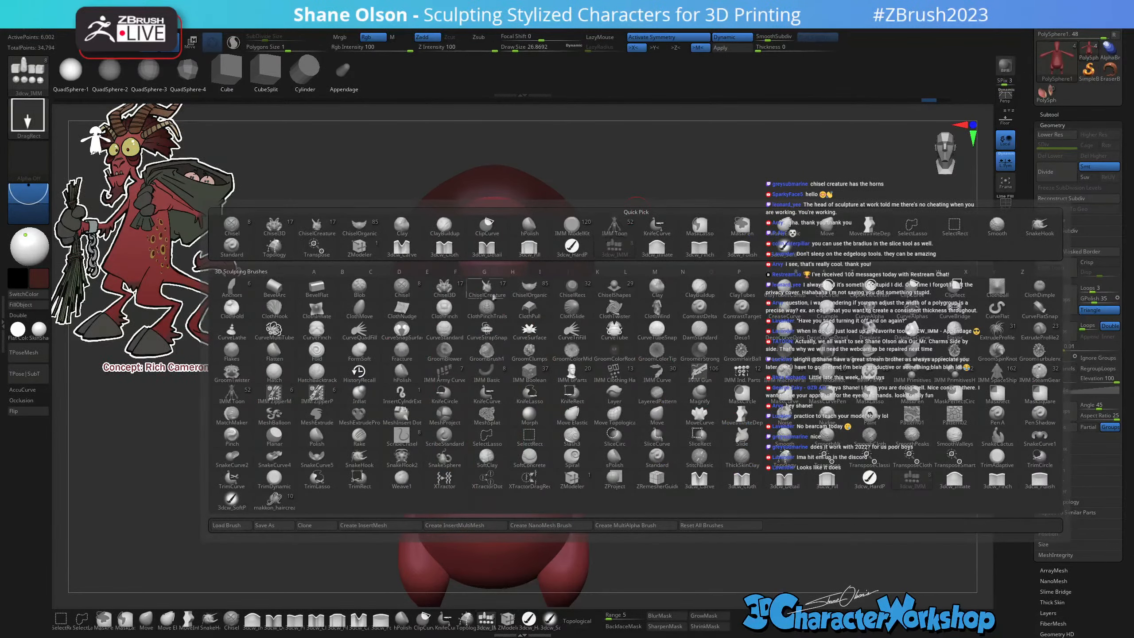
{"action": "left_click", "coordinate": [491, 289]}
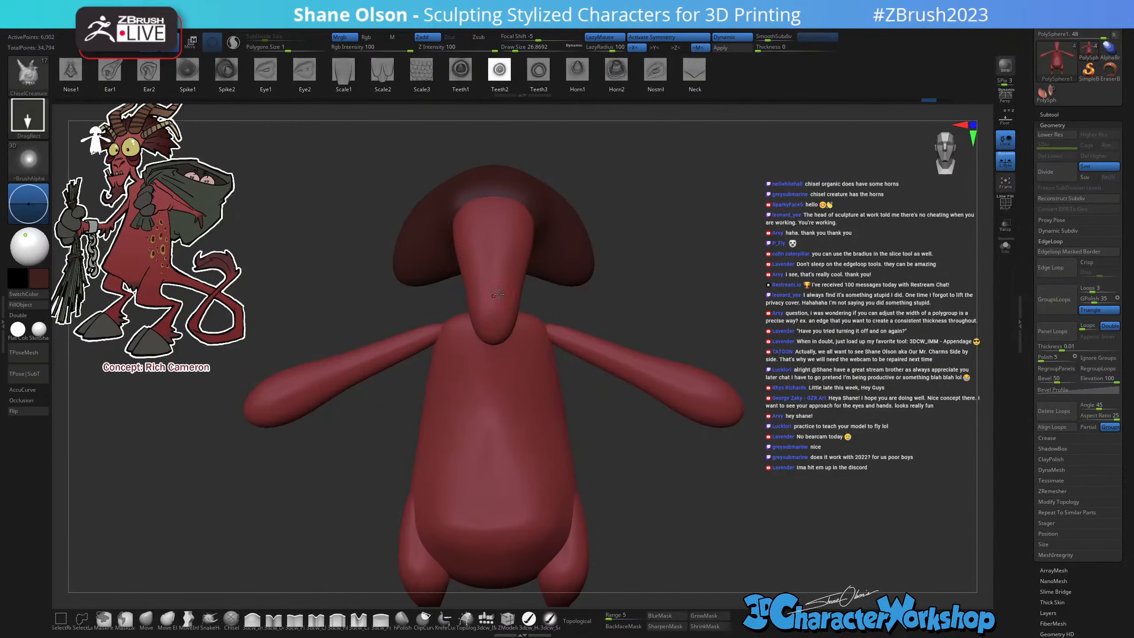
{"action": "left_click_drag", "start_coordinate": [291, 81], "coordinate": [609, 93]}
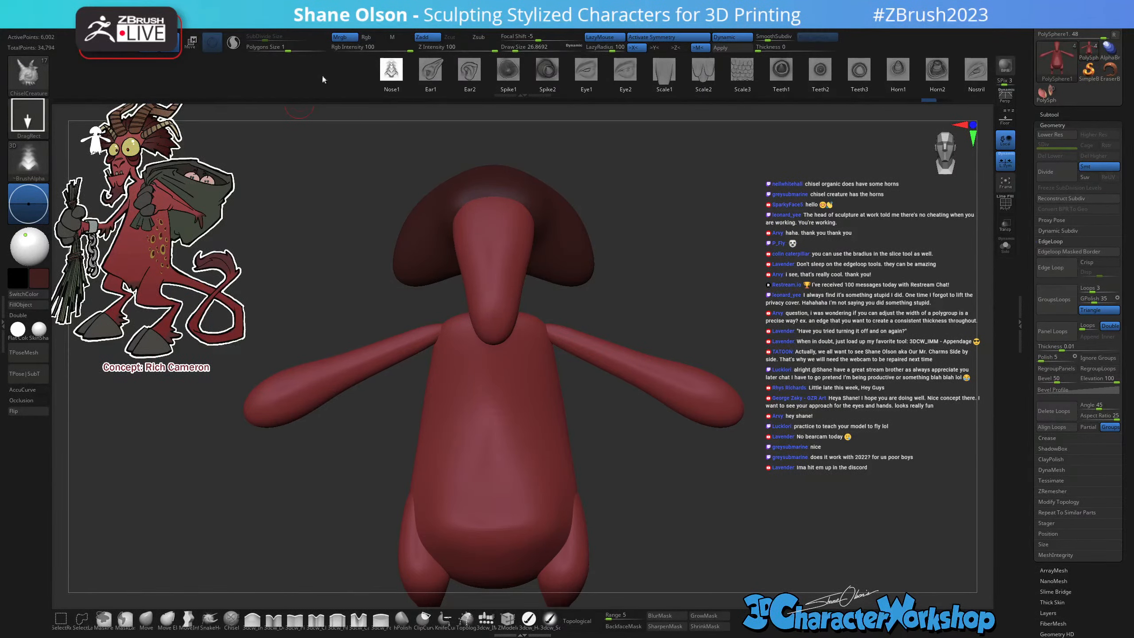
{"action": "left_click_drag", "start_coordinate": [395, 76], "coordinate": [113, 77]}
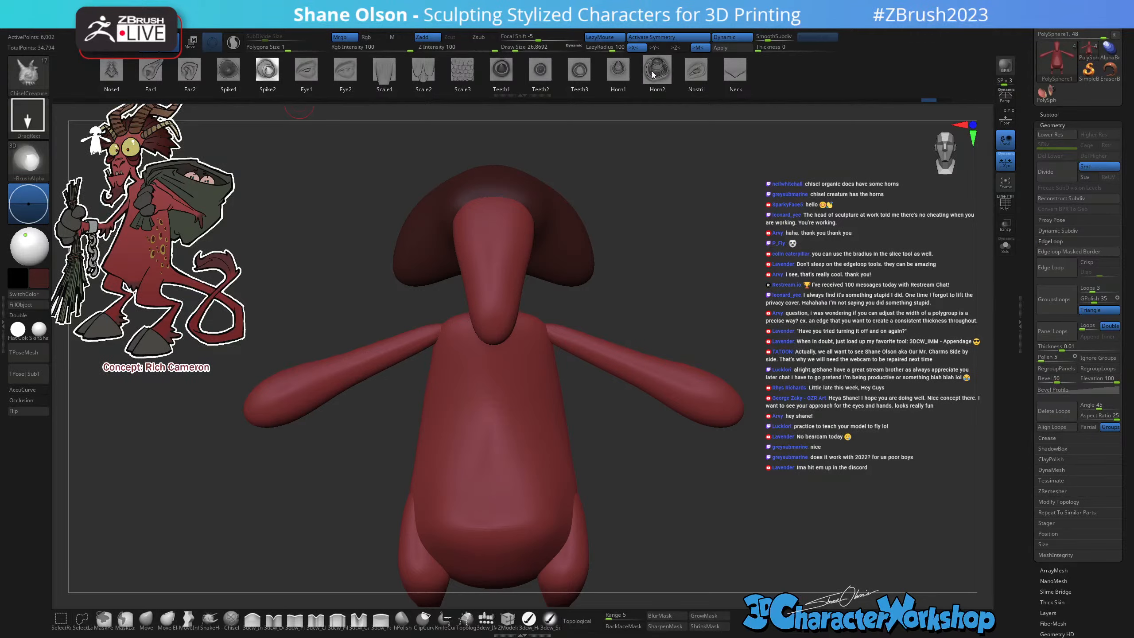
{"action": "left_click", "coordinate": [618, 70]}
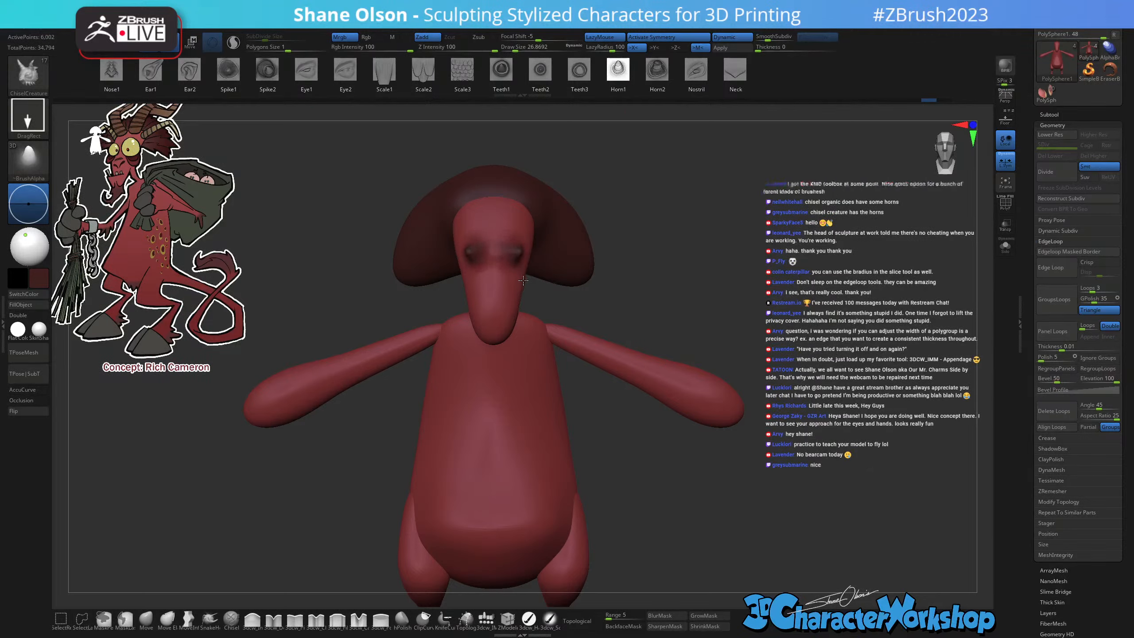
{"action": "left_click_drag", "start_coordinate": [523, 280], "coordinate": [565, 275]}
{"action": "key", "text": "ctrl+z"}
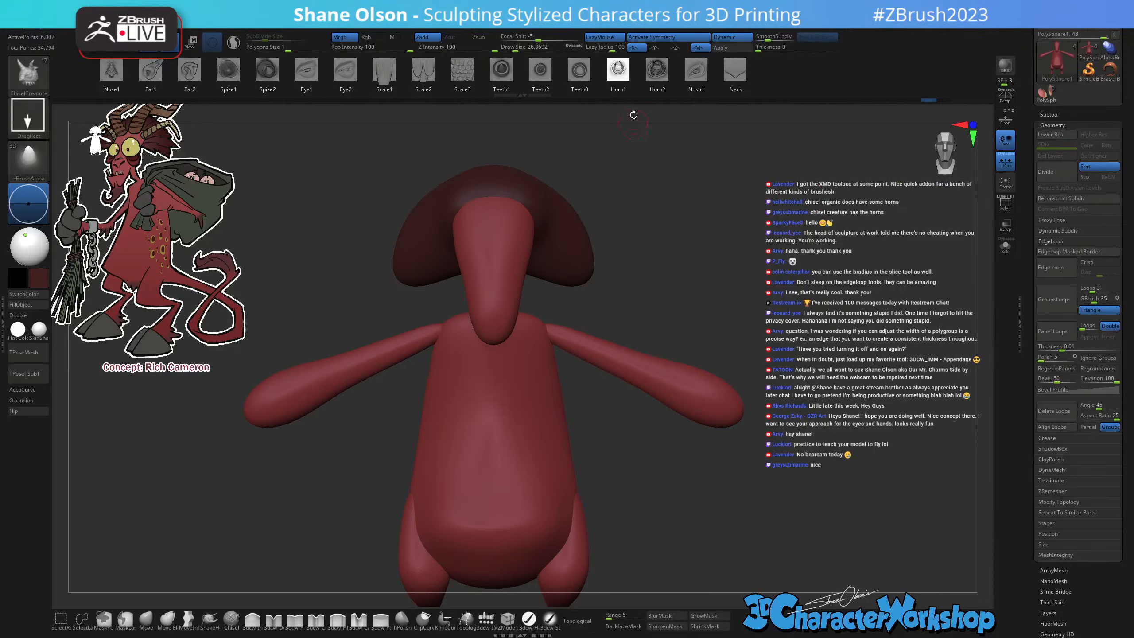
Try the ChiselCreature Horn2 shape on the upper face and undo the stamp.
{"action": "left_click", "coordinate": [652, 71]}
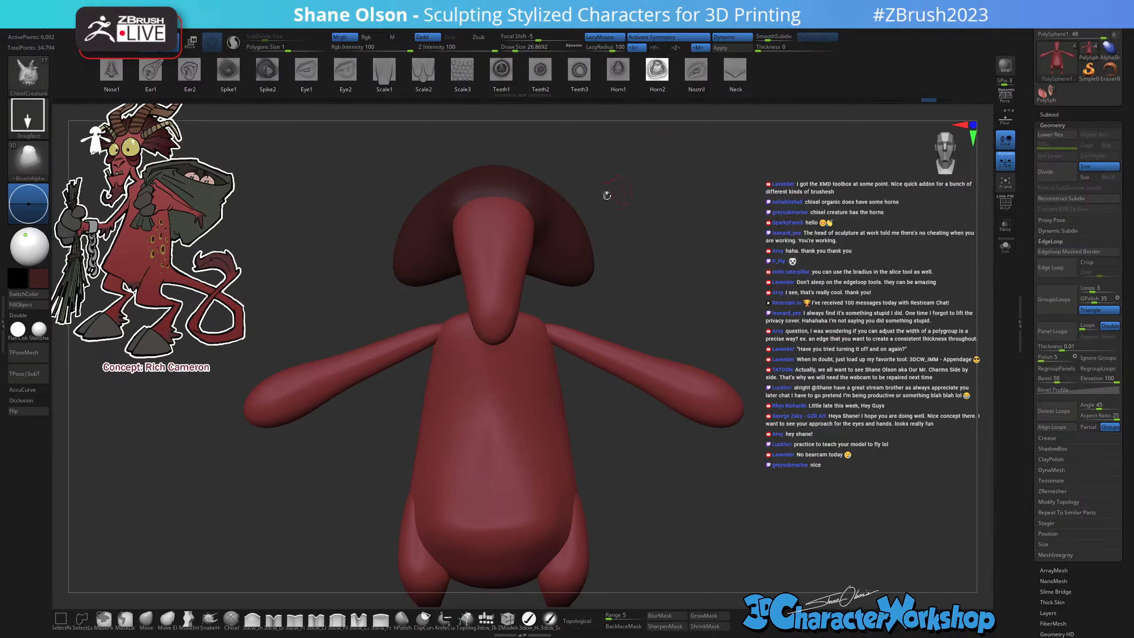
{"action": "left_click_drag", "start_coordinate": [521, 218], "coordinate": [540, 269]}
{"action": "key", "text": "ctrl+z"}
{"action": "key", "text": "b"}
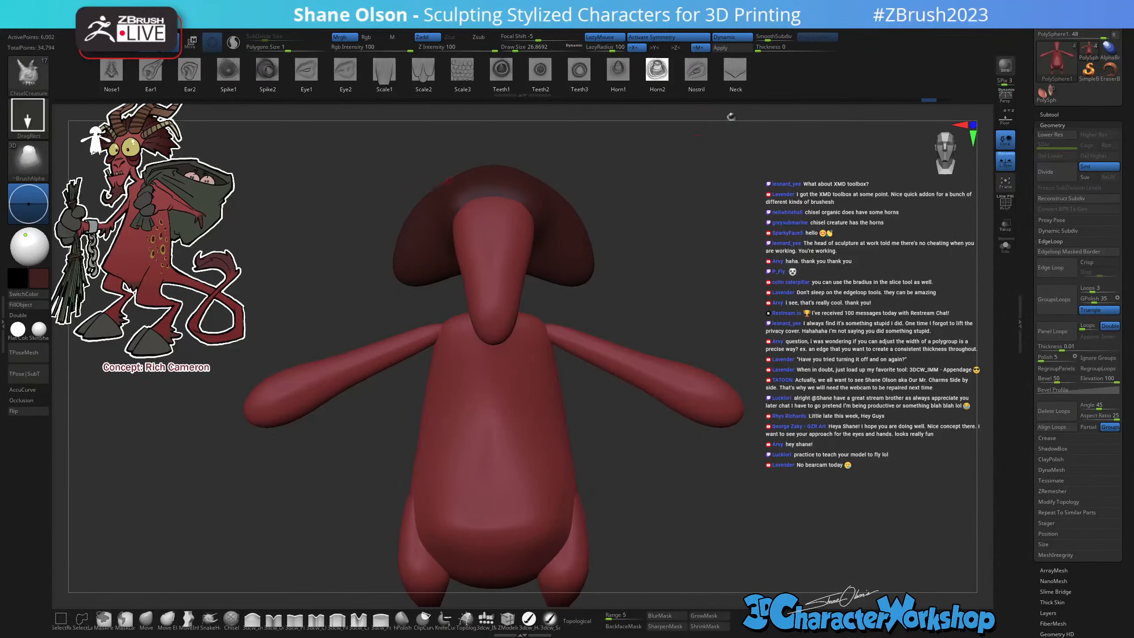
Insert a mirrored pair of Appendage meshes from the 3dcw_IMM brush on the sides of the head as horns.
{"action": "mouse_move", "coordinate": [730, 221]}
{"action": "left_mouse_down"}
{"action": "mouse_move", "coordinate": [734, 211]}
{"action": "mouse_move", "coordinate": [865, 260]}
{"action": "left_mouse_up"}
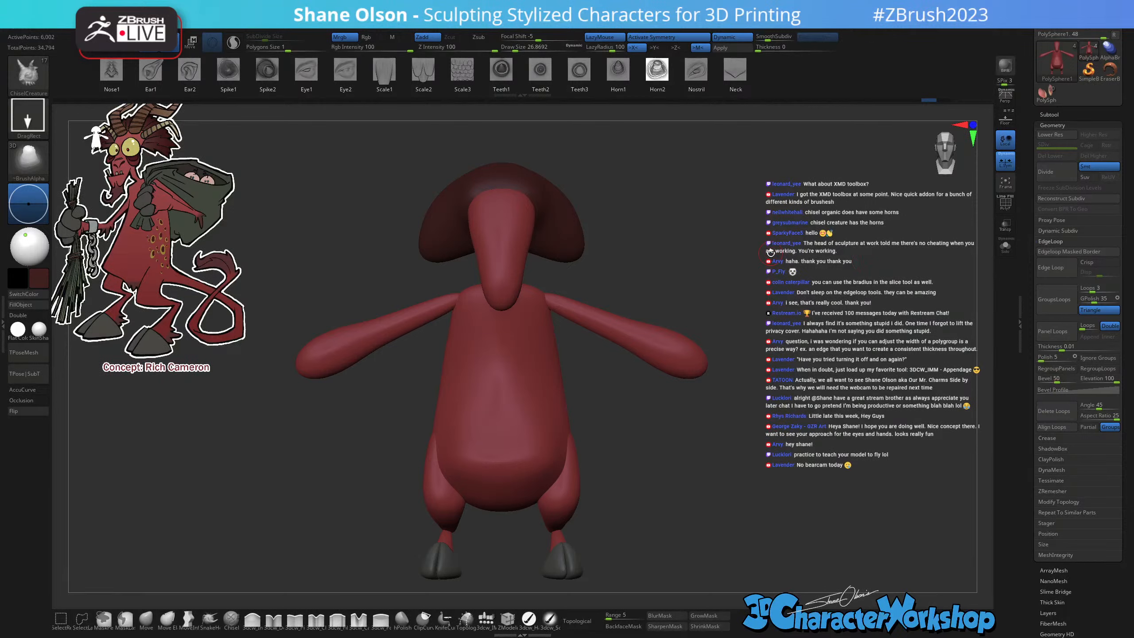
{"action": "left_click", "coordinate": [146, 618]}
{"action": "key", "text": "s"}
{"action": "mouse_move", "coordinate": [721, 414]}
{"action": "left_mouse_down", "text": "alt"}
{"action": "mouse_move", "coordinate": [675, 434]}
{"action": "mouse_move", "coordinate": [714, 423]}
{"action": "left_mouse_up", "text": "alt"}
{"action": "left_click_drag", "start_coordinate": [751, 381], "coordinate": [688, 513], "text": "alt"}
{"action": "left_click", "coordinate": [486, 618]}
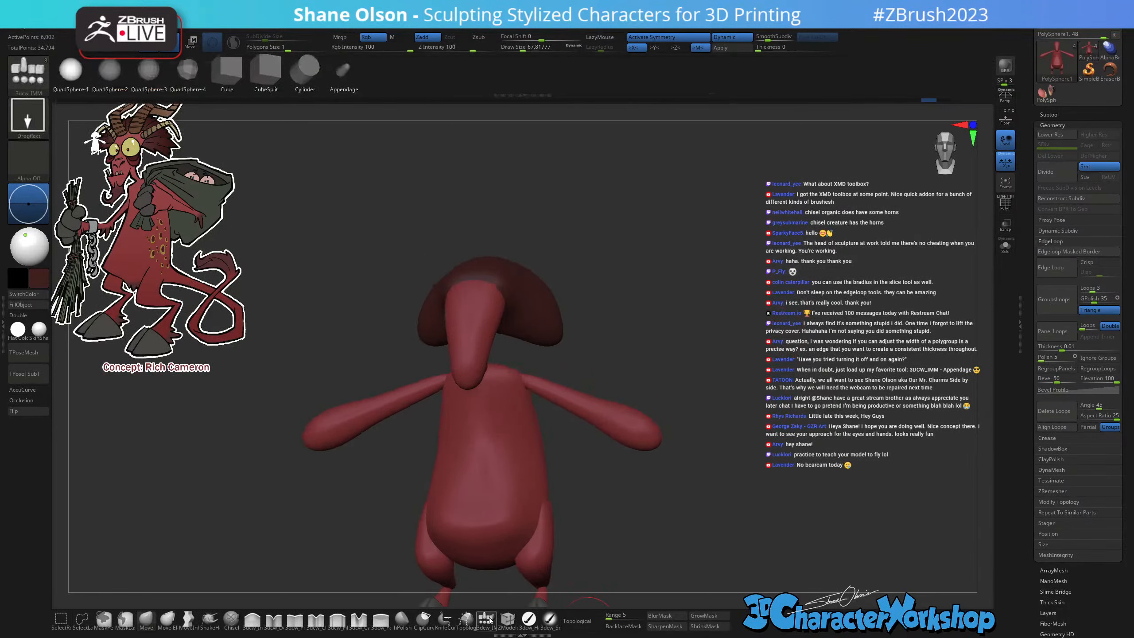
{"action": "left_click", "coordinate": [342, 69]}
{"action": "left_click_drag", "start_coordinate": [646, 246], "coordinate": [580, 293]}
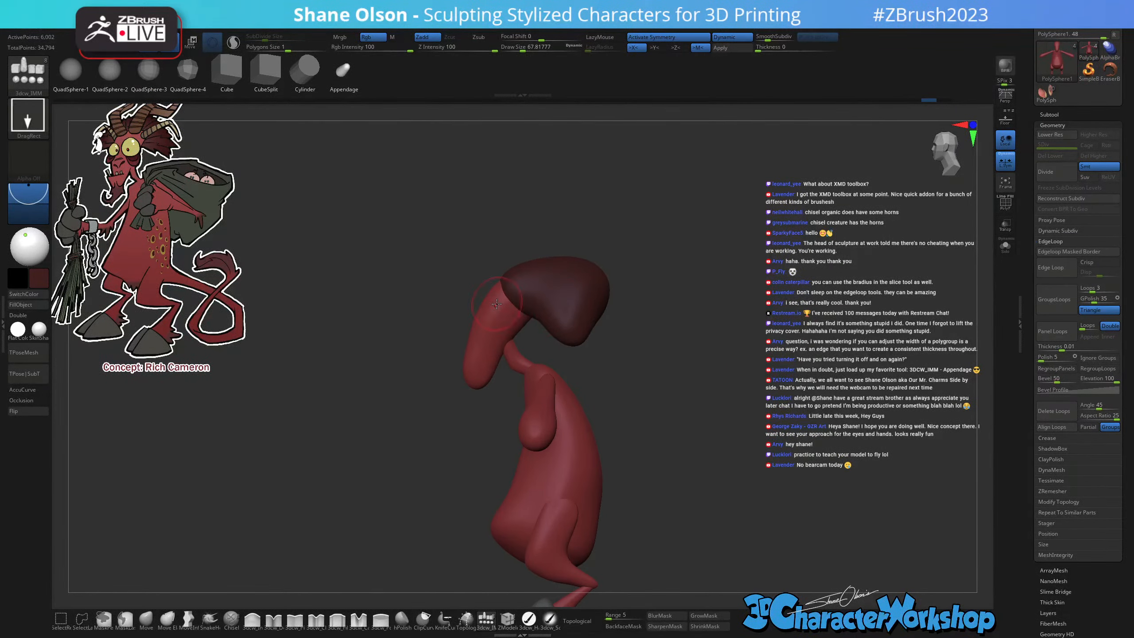
{"action": "left_click_drag", "start_coordinate": [504, 306], "coordinate": [499, 369]}
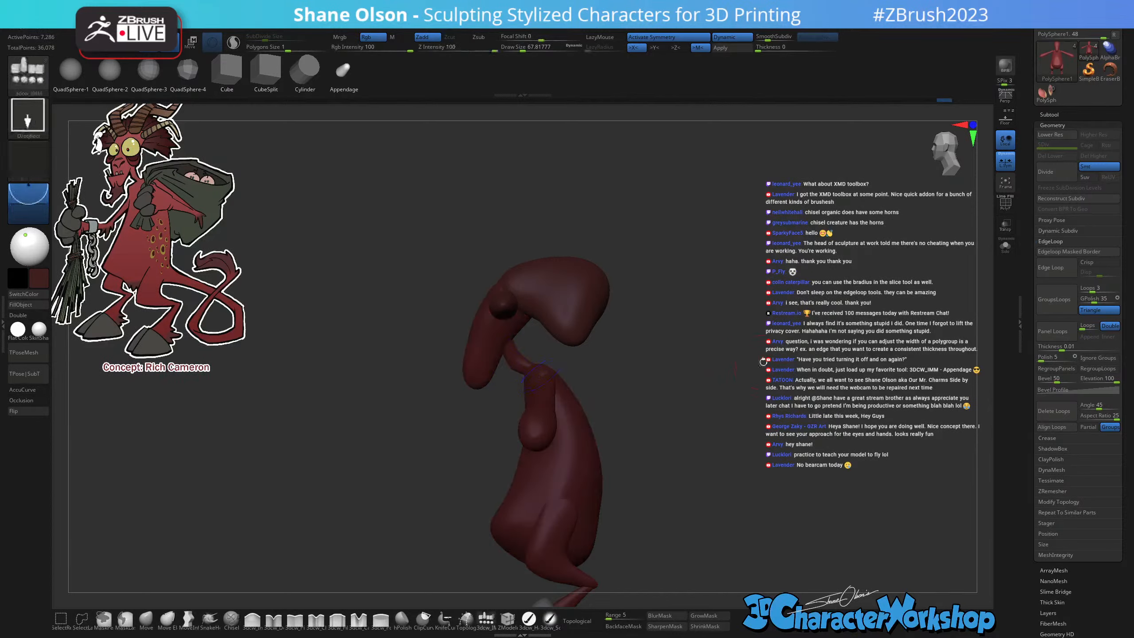
{"action": "left_click_drag", "start_coordinate": [701, 355], "coordinate": [807, 390]}
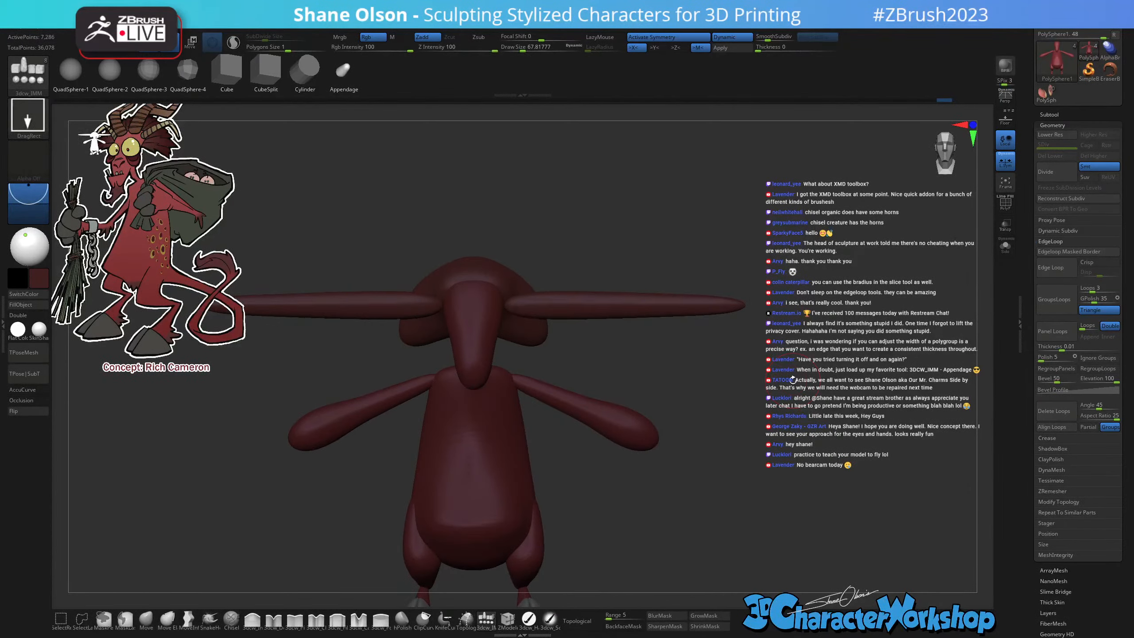
Split the unmasked horn meshes into their own subtool and show its polygroup wireframe from above.
{"action": "key", "text": "3"}
{"action": "key", "text": "3"}
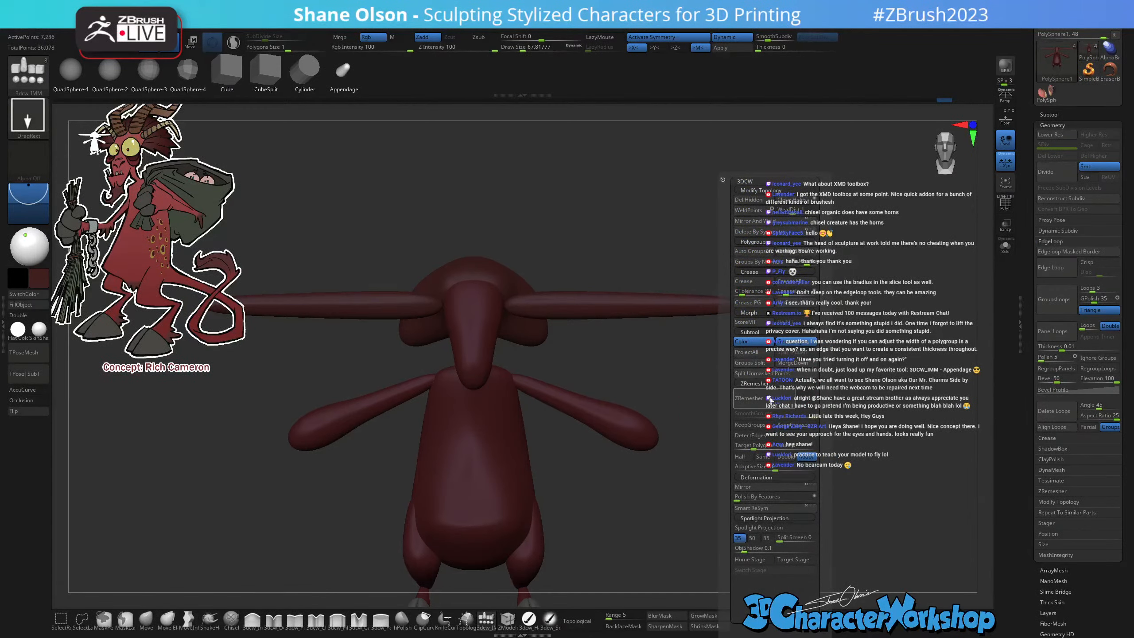
{"action": "left_click", "coordinate": [761, 374]}
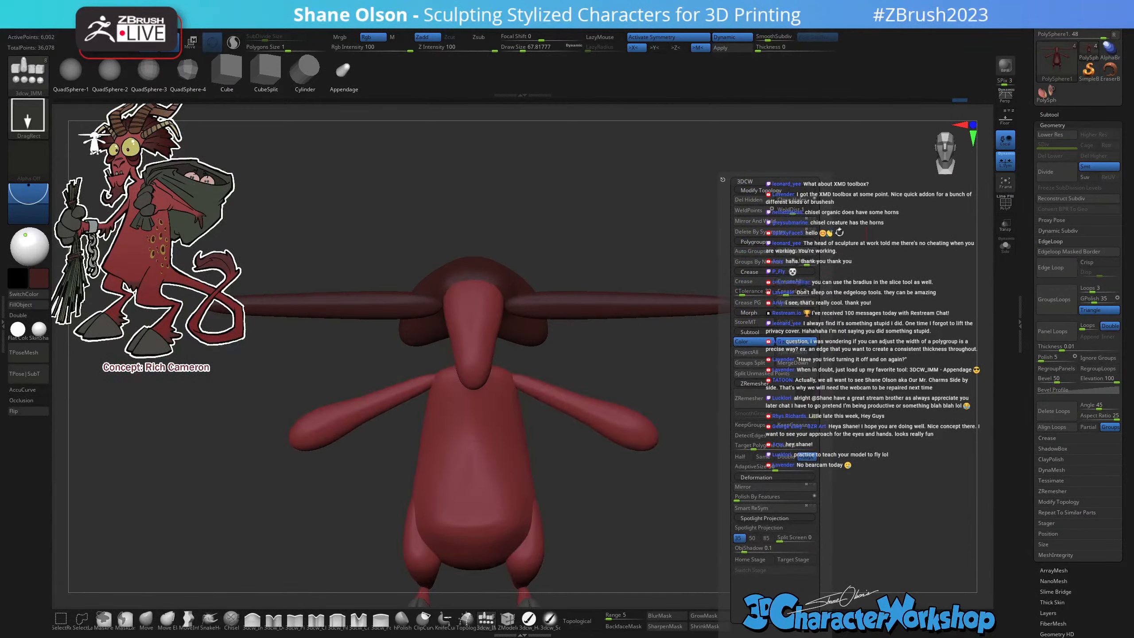
{"action": "left_click", "coordinate": [738, 311], "text": "alt"}
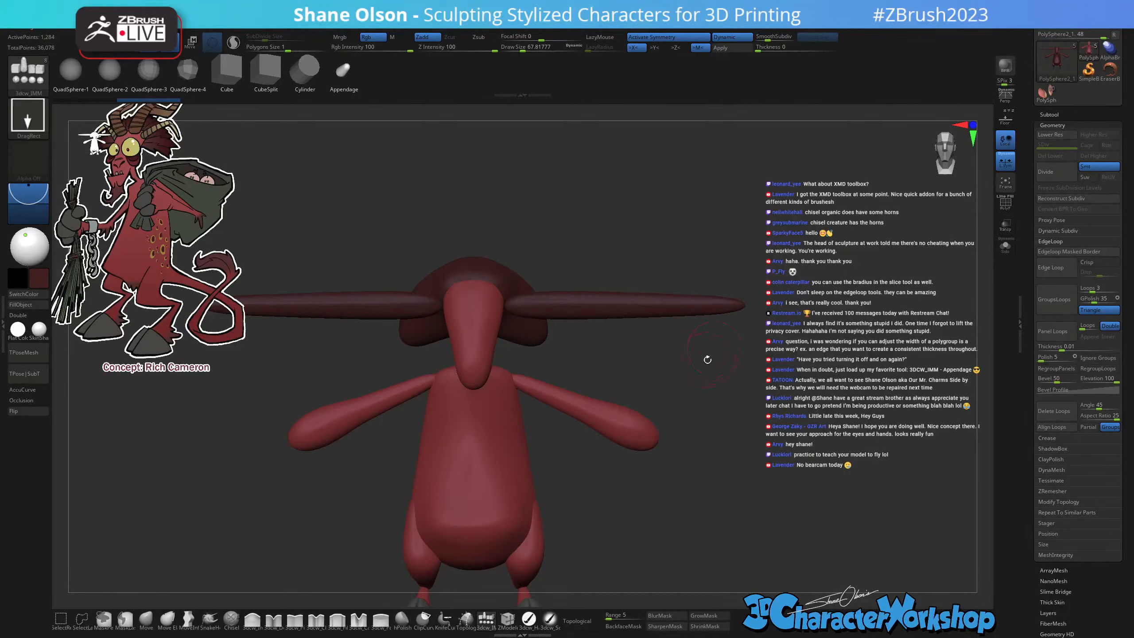
{"action": "key", "text": "shift+f"}
{"action": "left_click_drag", "start_coordinate": [704, 384], "coordinate": [685, 467]}
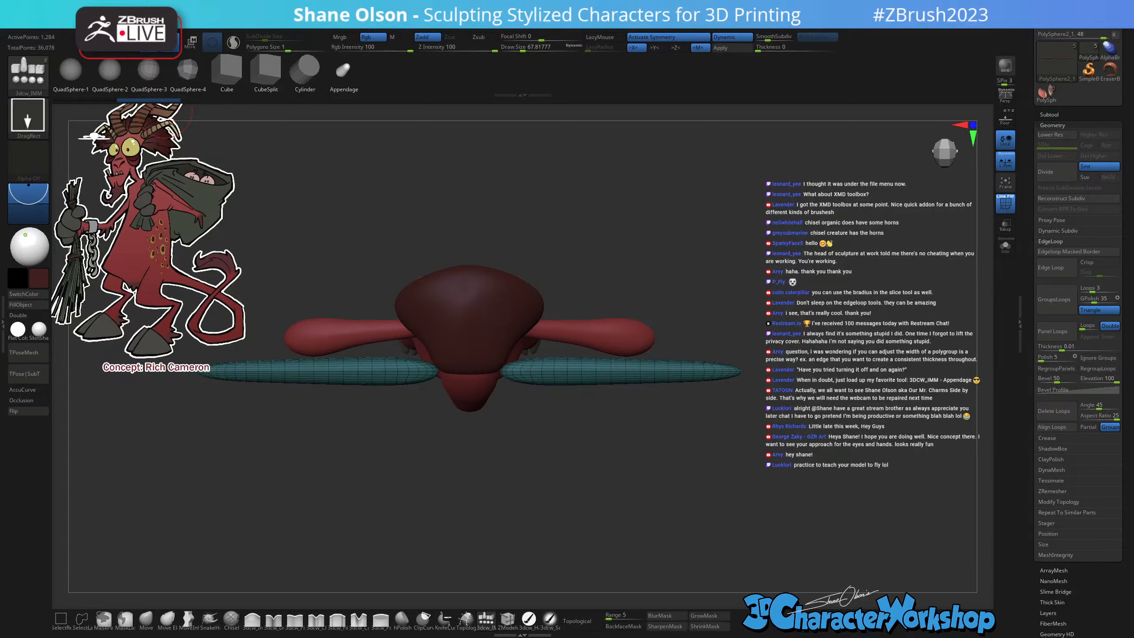
Open the XMD ToolBox download website in the browser and look through the Premium Content brush sets.
{"action": "left_click", "coordinate": [198, 28]}
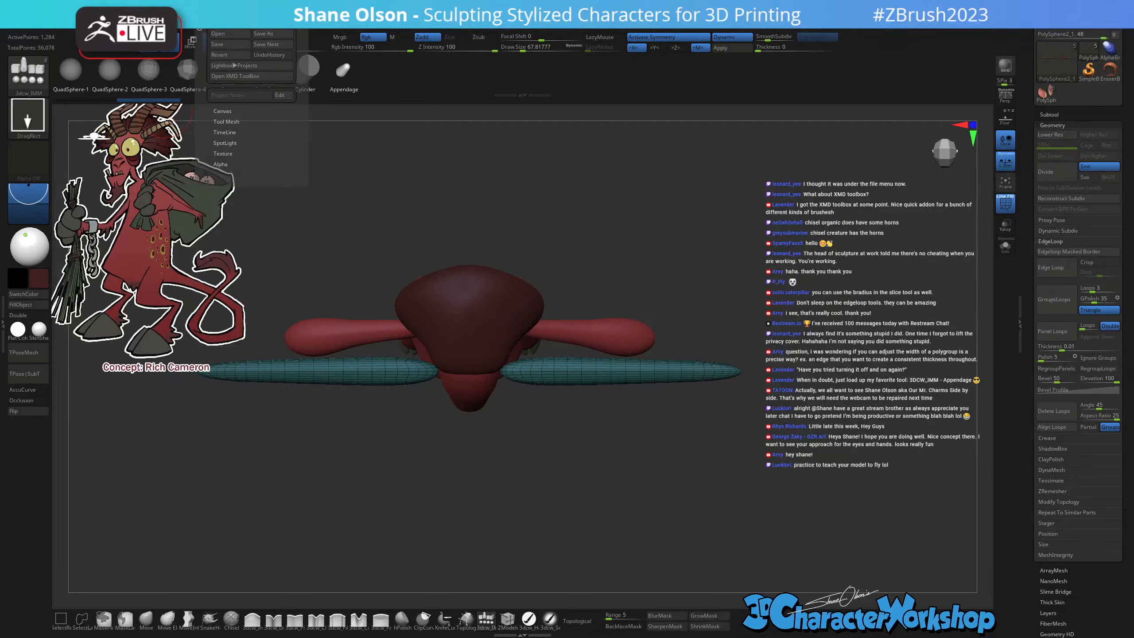
{"action": "left_click", "coordinate": [238, 76]}
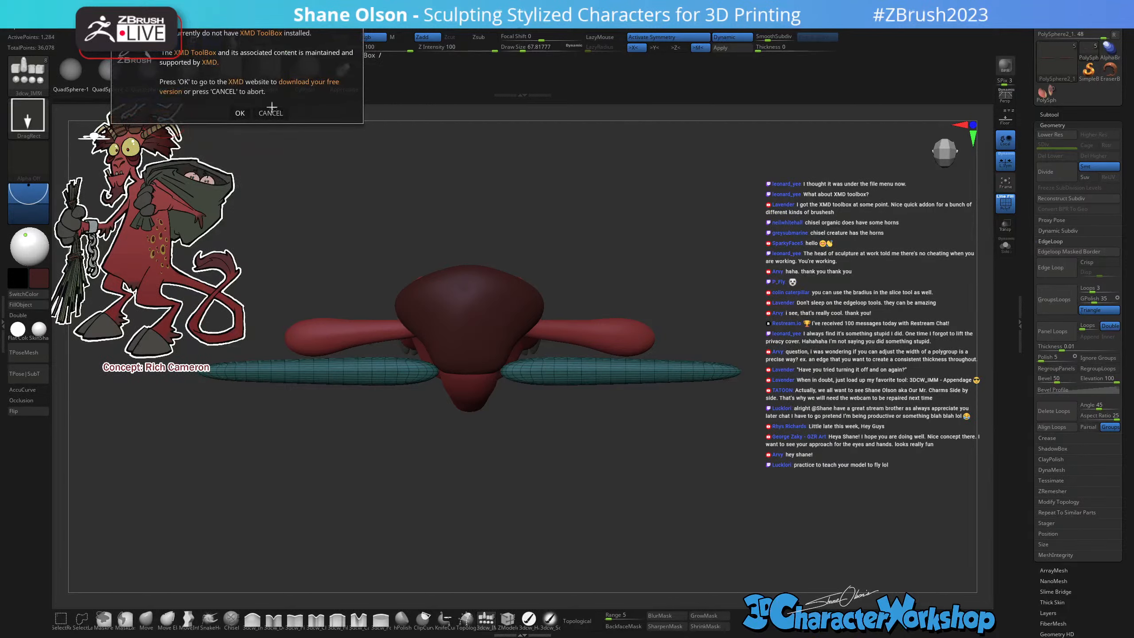
{"action": "left_click", "coordinate": [239, 113]}
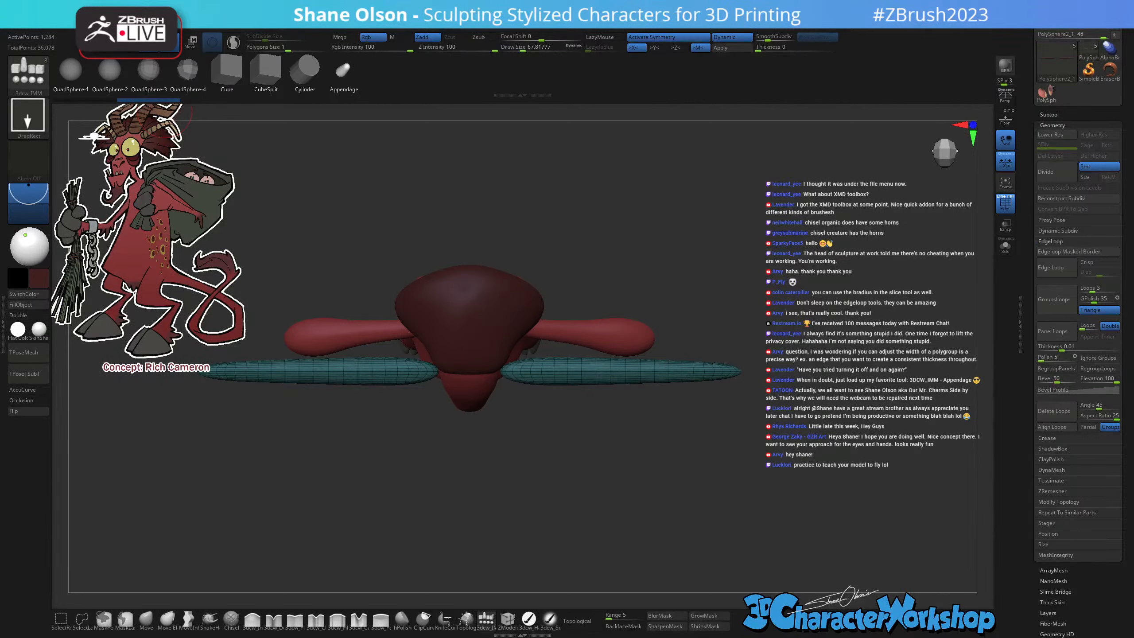
{"action": "left_click_drag", "start_coordinate": [567, 27], "coordinate": [563, 1]}
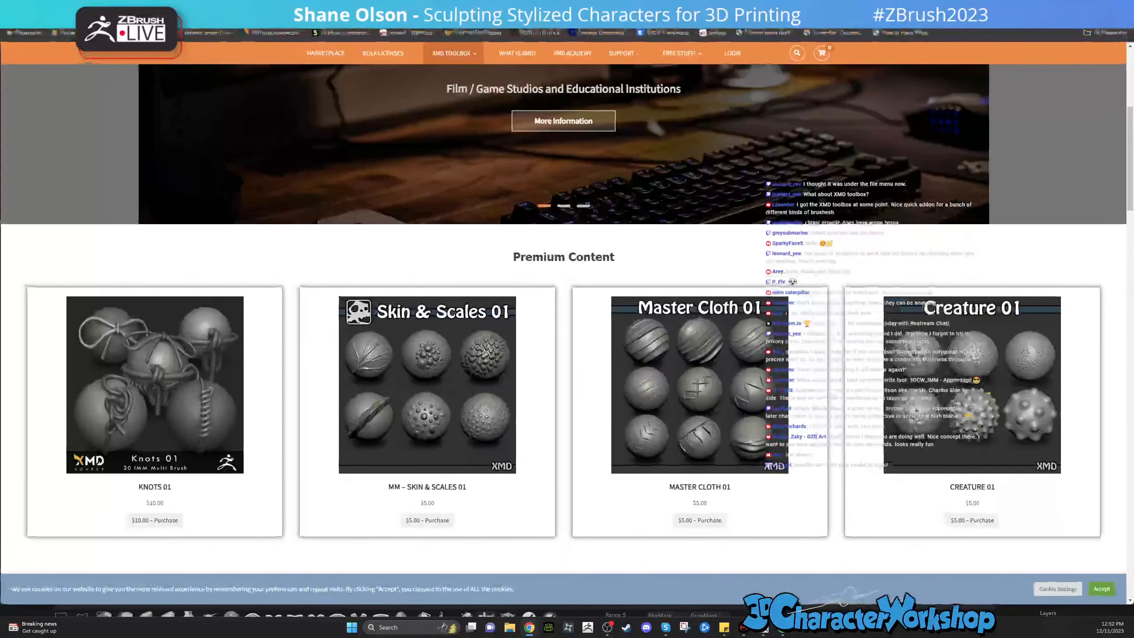
{"action": "scroll", "coordinate": [476, 349], "scroll_direction": "down", "scroll_amount": 3}
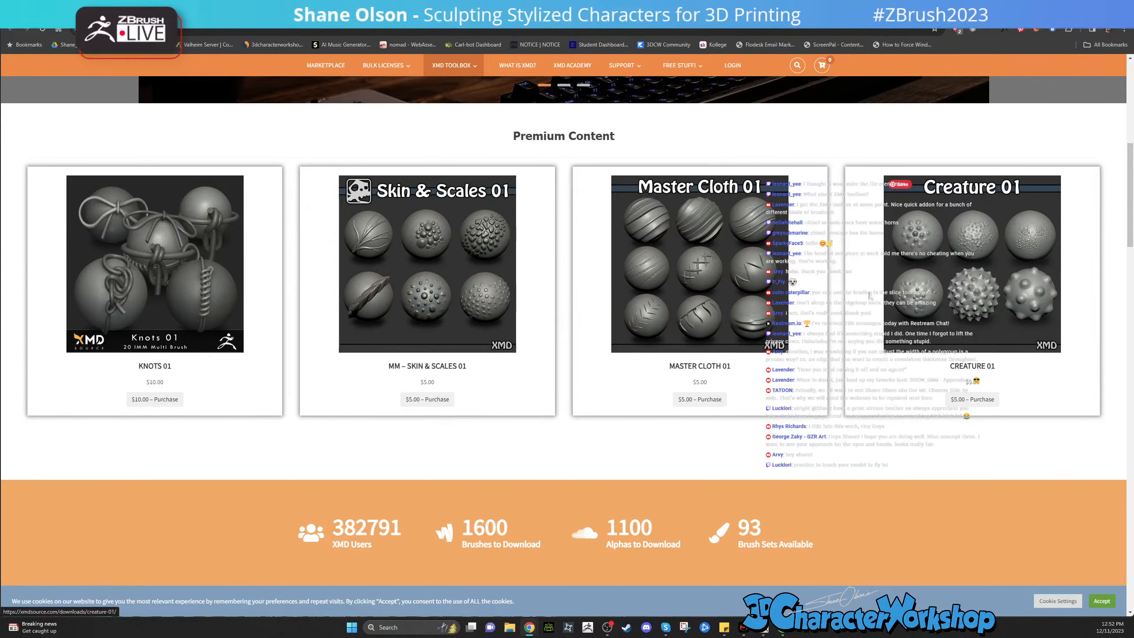
Examine the XMD ToolBox page's pricing and download sections and switch back to ZBrush.
{"action": "scroll", "coordinate": [742, 316], "scroll_direction": "down", "scroll_amount": 2}
{"action": "scroll", "coordinate": [742, 316], "scroll_direction": "up", "scroll_amount": 1}
{"action": "scroll", "coordinate": [742, 317], "scroll_direction": "down", "scroll_amount": 5}
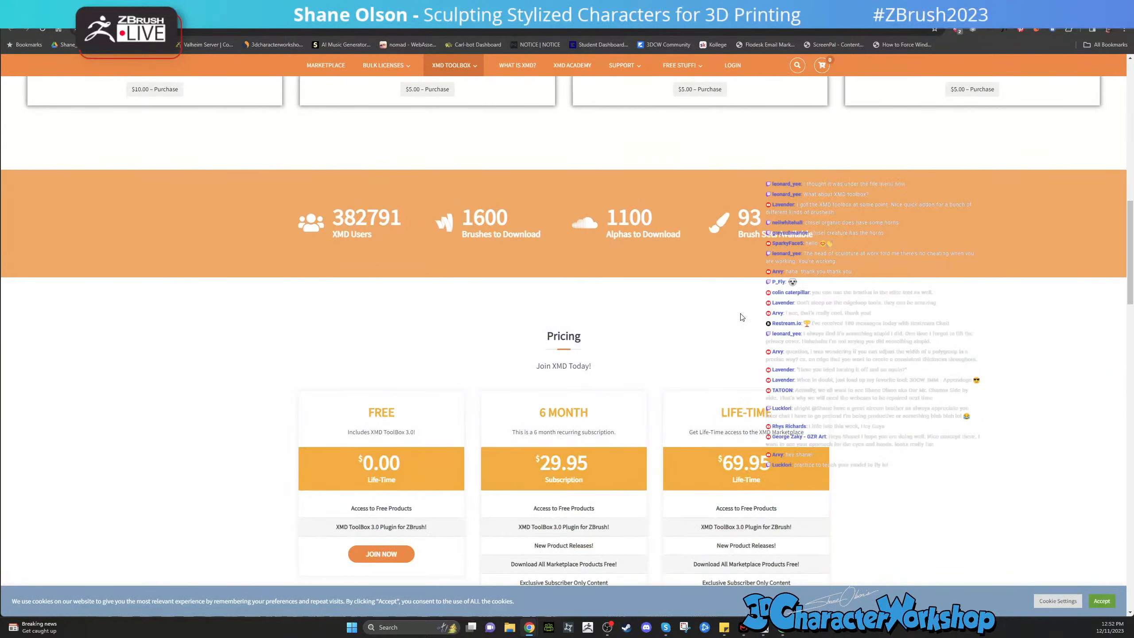
{"action": "scroll", "coordinate": [763, 400], "scroll_direction": "up", "scroll_amount": 12}
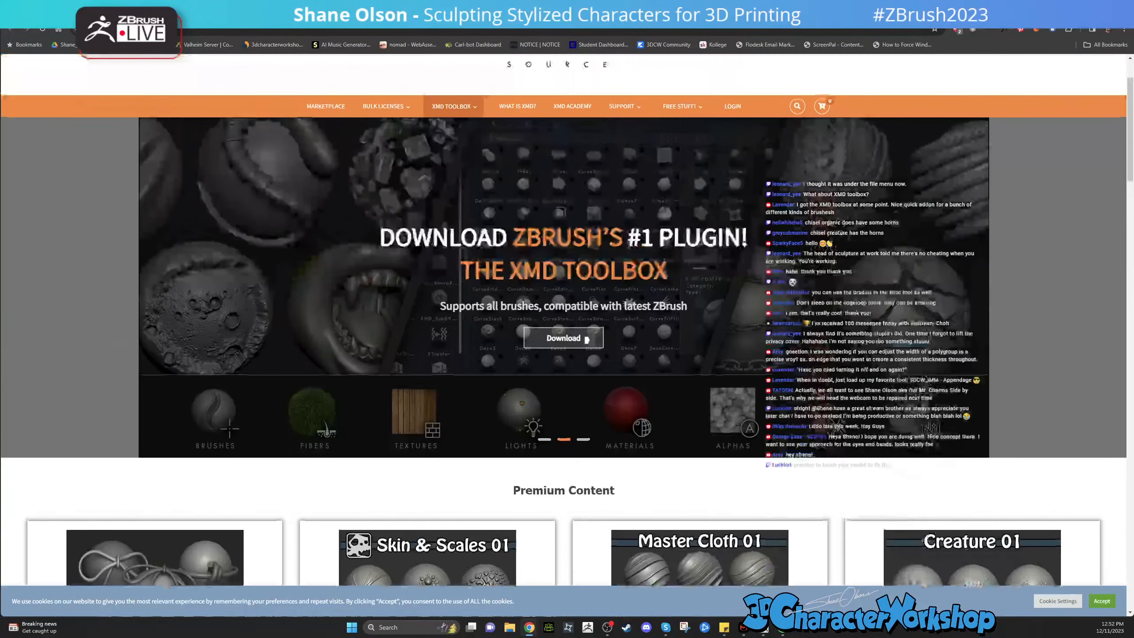
{"action": "left_click", "coordinate": [1083, 8]}
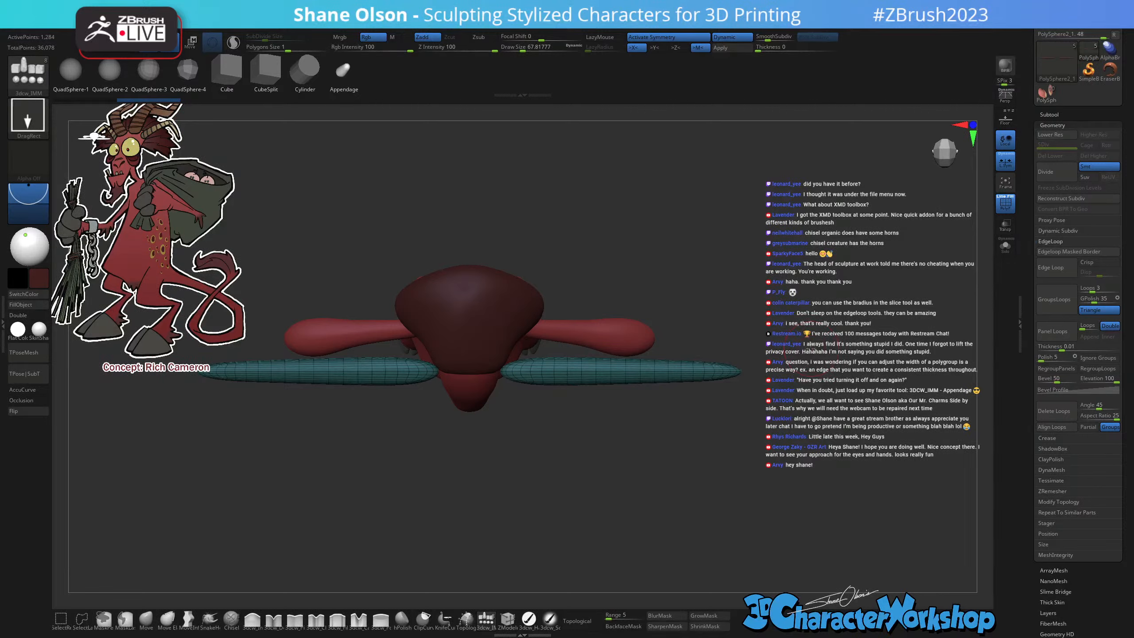
Rotate the mirrored pair of horns so they point straight back from the head.
{"action": "left_click_drag", "start_coordinate": [743, 273], "coordinate": [701, 259]}
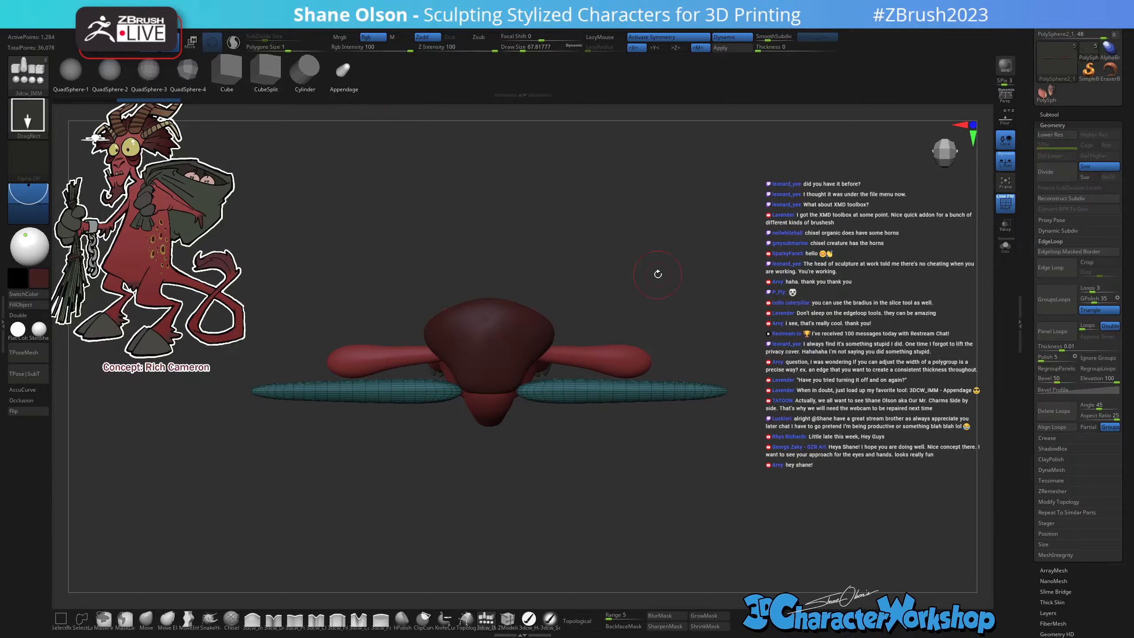
{"action": "left_click_drag", "start_coordinate": [609, 489], "coordinate": [638, 481], "text": "alt"}
{"action": "key", "text": "w"}
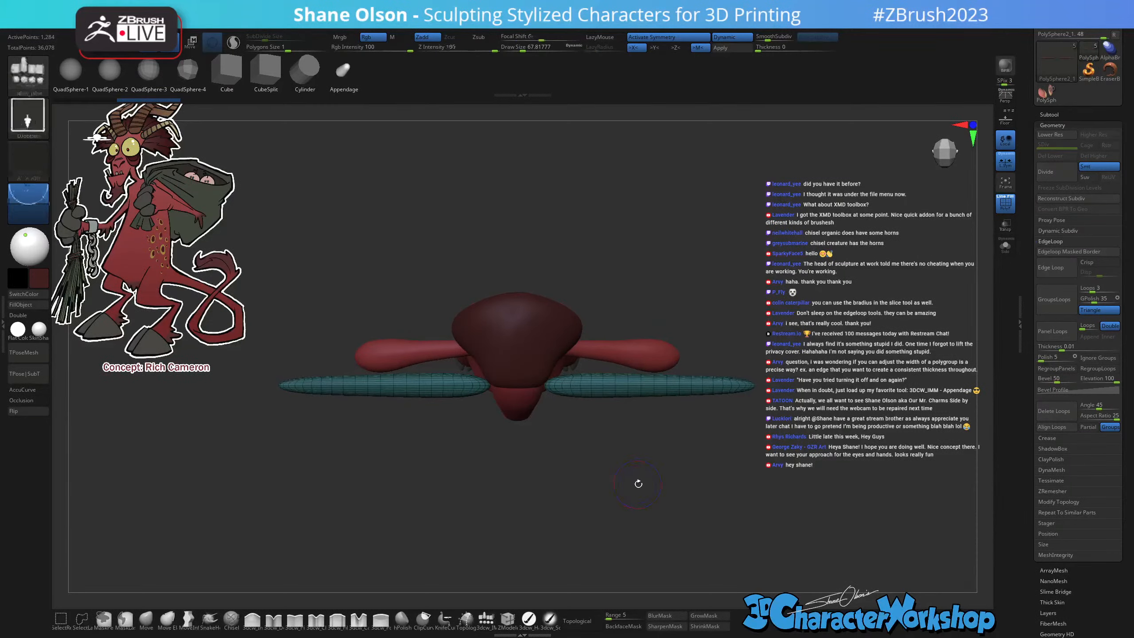
{"action": "left_click_drag", "start_coordinate": [585, 313], "coordinate": [513, 308], "text": "alt"}
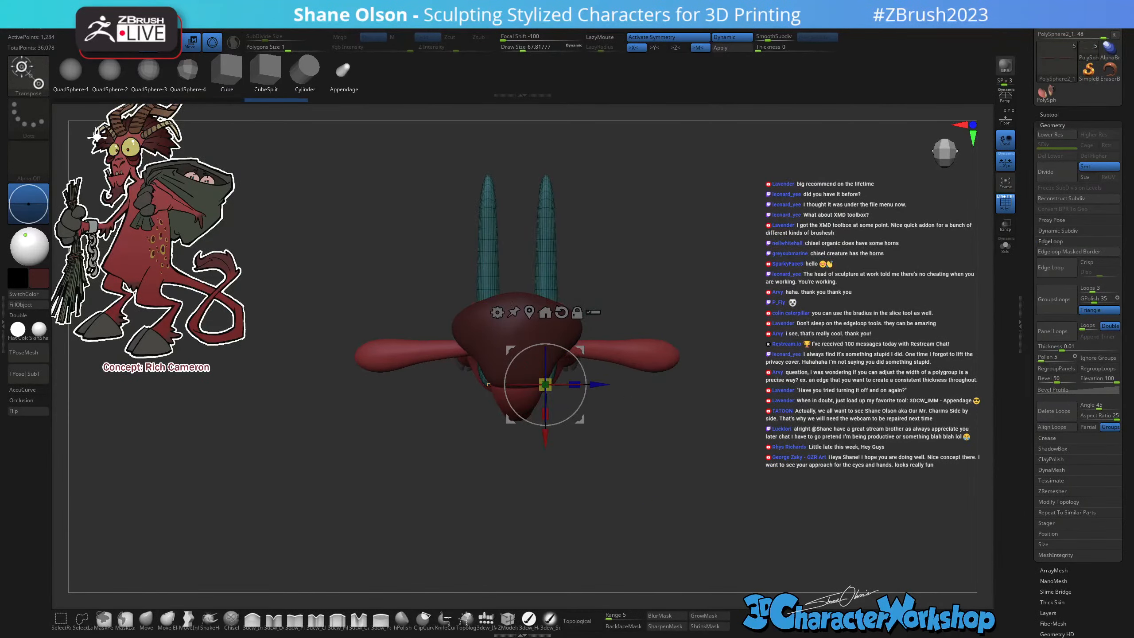
Move the gizmo pivot up to the base of the horns and raise the horns above the top of the head.
{"action": "left_click_drag", "start_coordinate": [666, 479], "coordinate": [696, 435]}
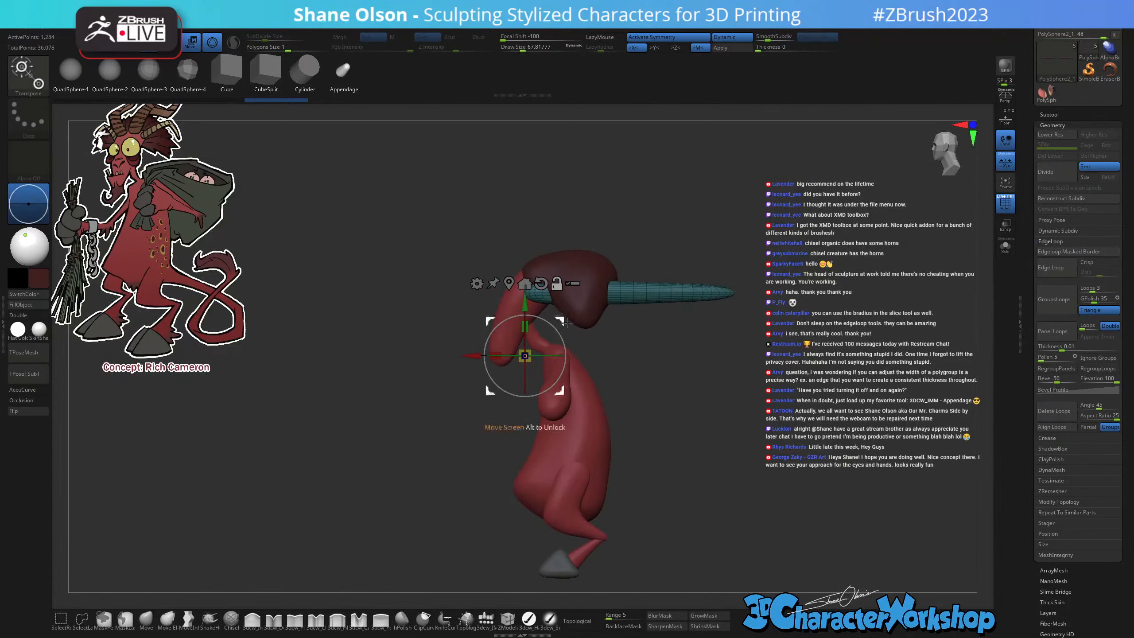
{"action": "left_click_drag", "start_coordinate": [561, 320], "coordinate": [561, 257], "text": "alt"}
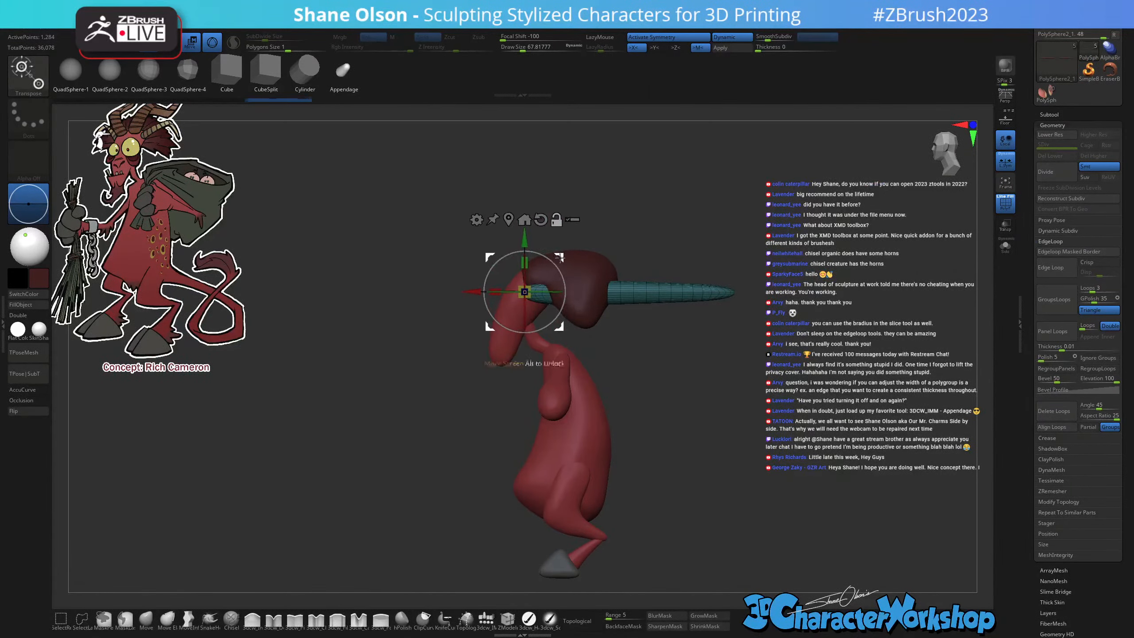
{"action": "left_click_drag", "start_coordinate": [643, 384], "coordinate": [609, 347], "text": "alt"}
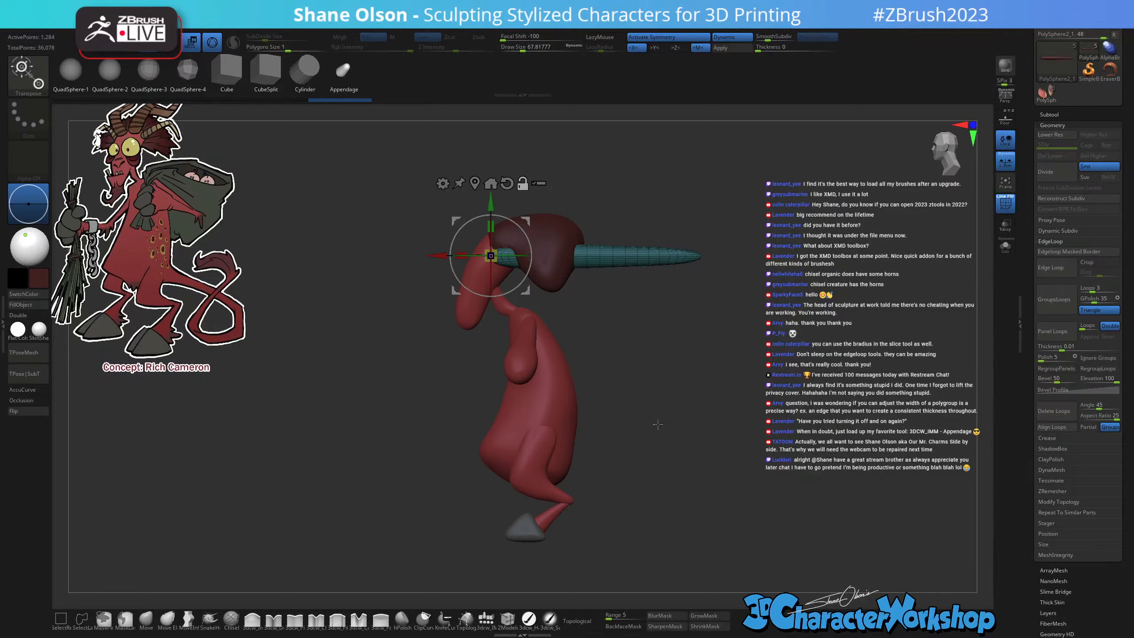
{"action": "left_click_drag", "start_coordinate": [491, 203], "coordinate": [491, 151]}
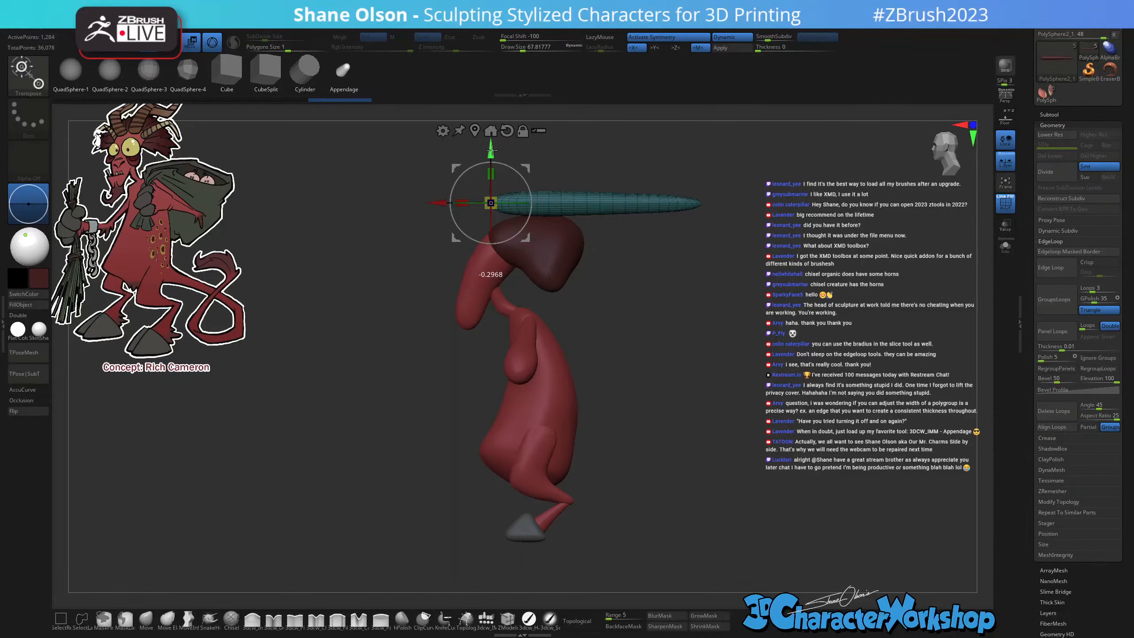
Try slicing the horns vertically with the KnifeCurve brush and its BRadius option, and undo the cuts.
{"action": "key", "text": "q"}
{"action": "mouse_move", "coordinate": [660, 308]}
{"action": "left_mouse_down", "text": "alt"}
{"action": "mouse_move", "coordinate": [644, 461]}
{"action": "mouse_move", "coordinate": [625, 439]}
{"action": "left_mouse_up", "text": "alt"}
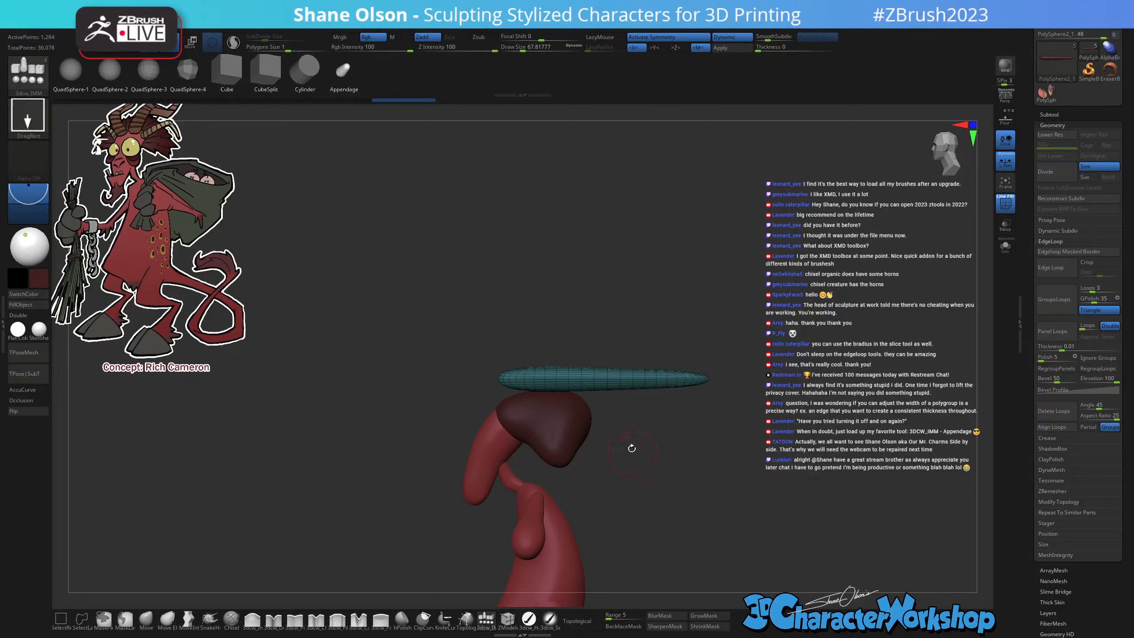
{"action": "left_click_drag", "start_coordinate": [630, 447], "coordinate": [631, 464]}
{"action": "key", "text": "ctrl+shift"}
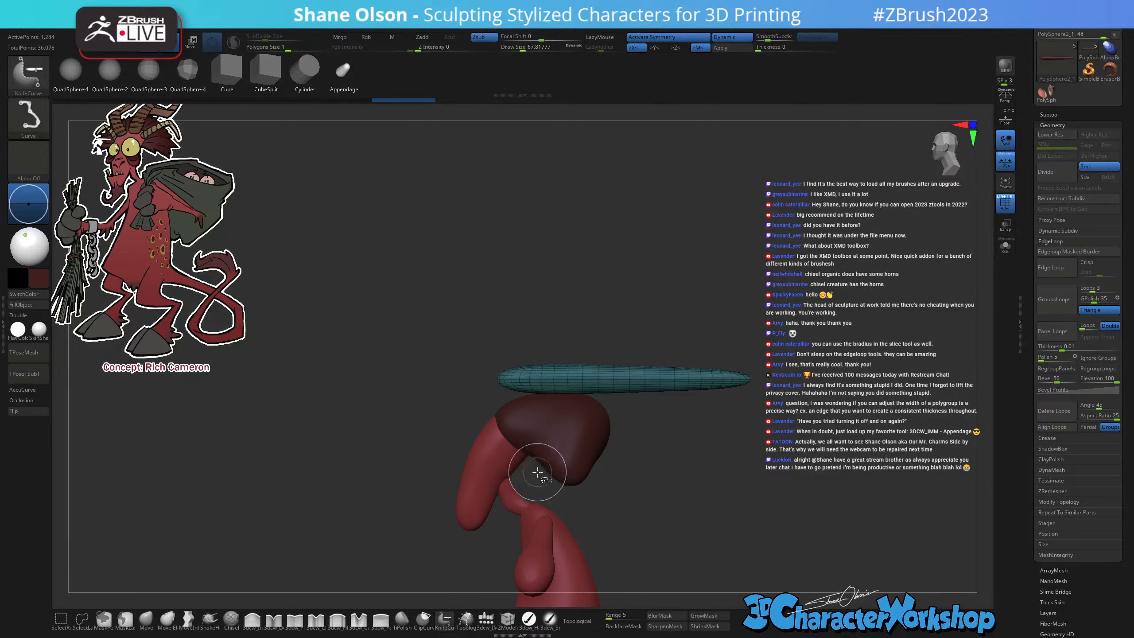
{"action": "left_click_drag", "start_coordinate": [541, 484], "coordinate": [536, 300], "text": "ctrl+shift"}
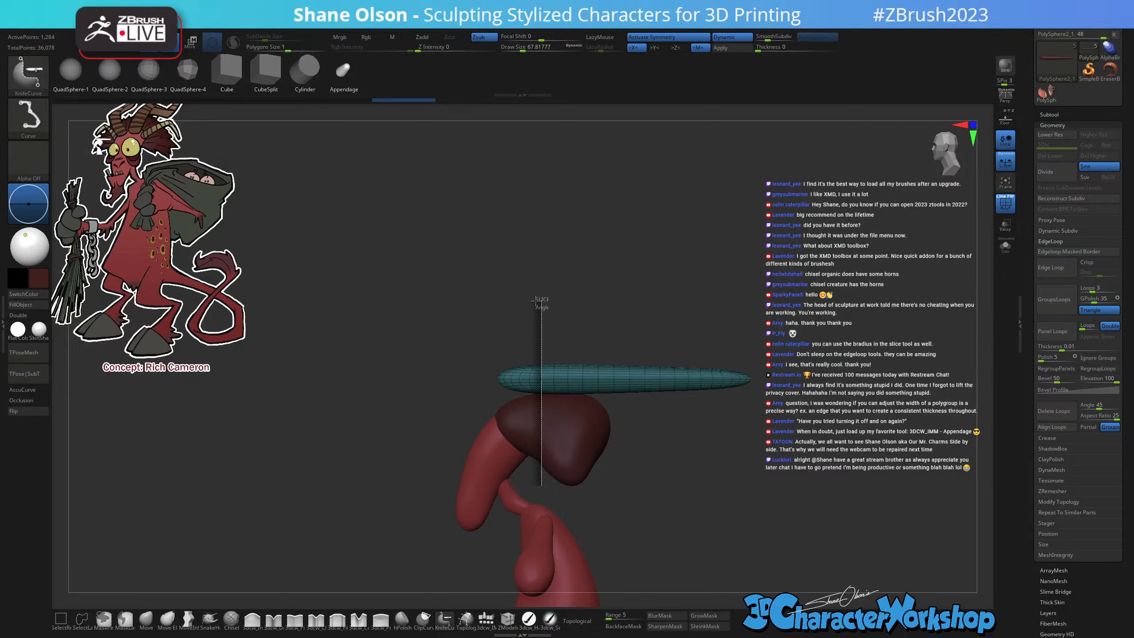
{"action": "left_click_drag", "start_coordinate": [536, 300], "coordinate": [536, 286], "text": "ctrl+shift"}
{"action": "key", "text": "ctrl+z"}
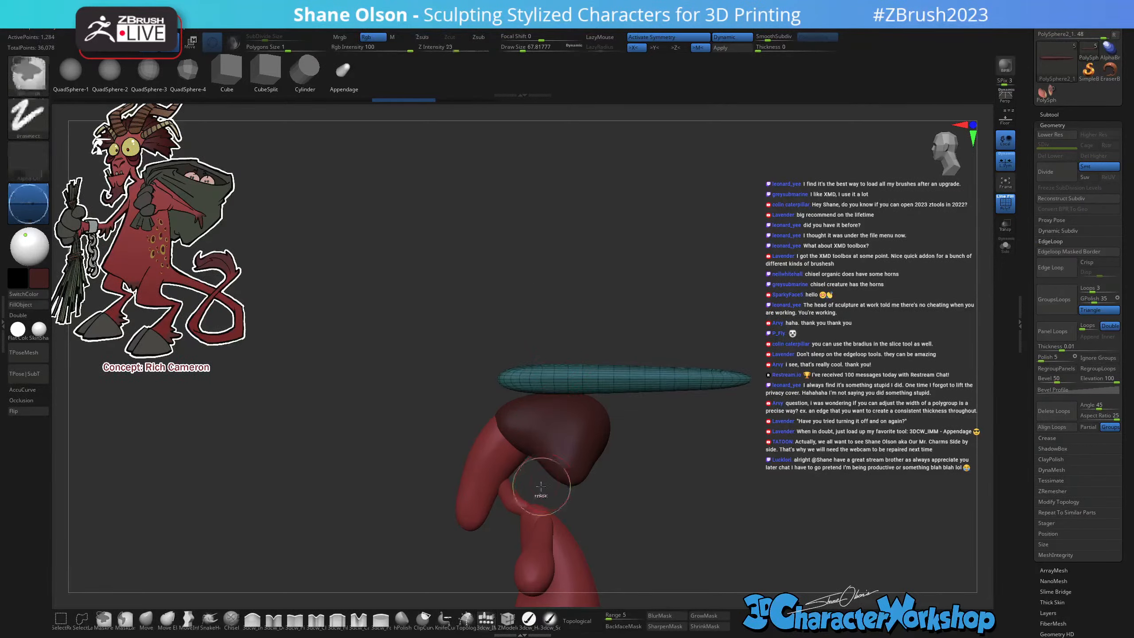
{"action": "left_click_drag", "start_coordinate": [541, 487], "coordinate": [539, 264], "text": "ctrl+shift"}
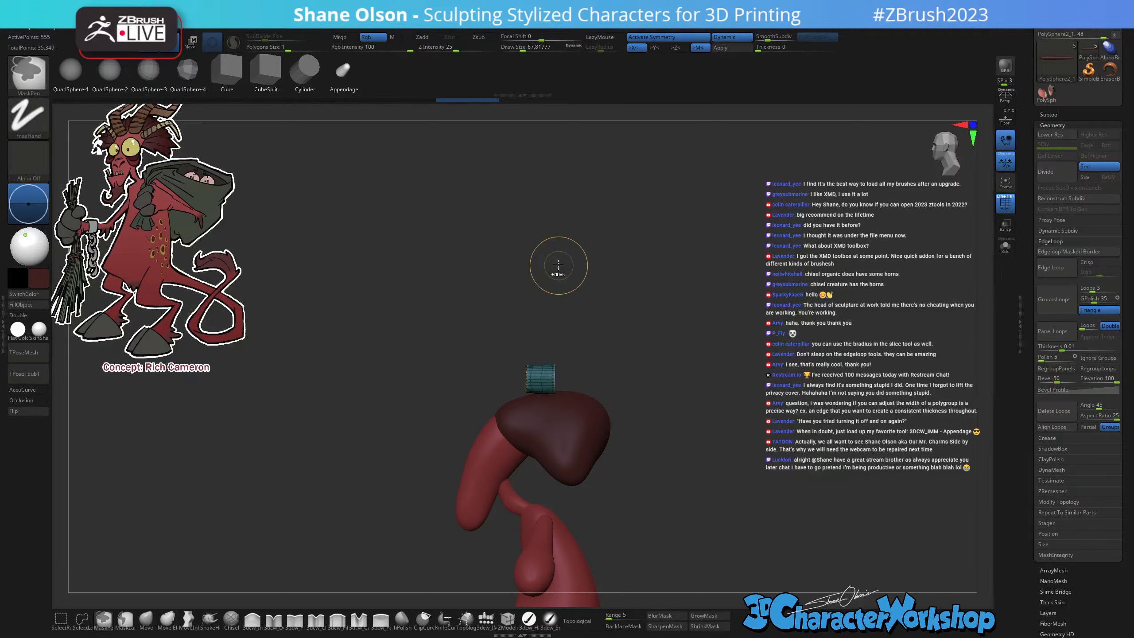
{"action": "key", "text": "ctrl+z"}
{"action": "key", "text": "ctrl+shift+space"}
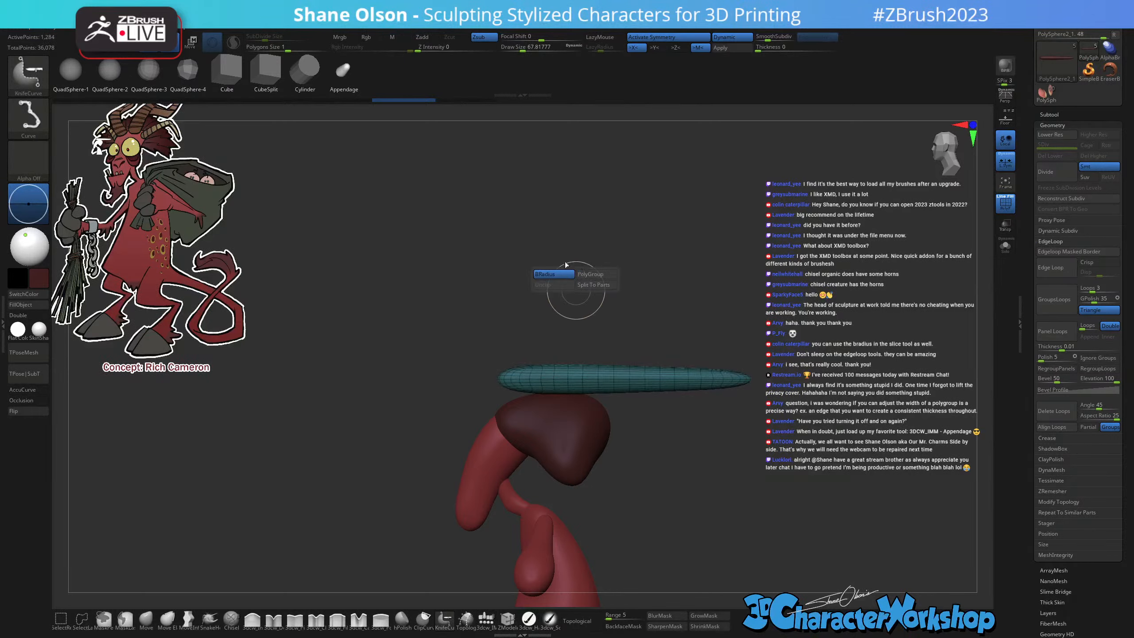
{"action": "left_click", "coordinate": [564, 271]}
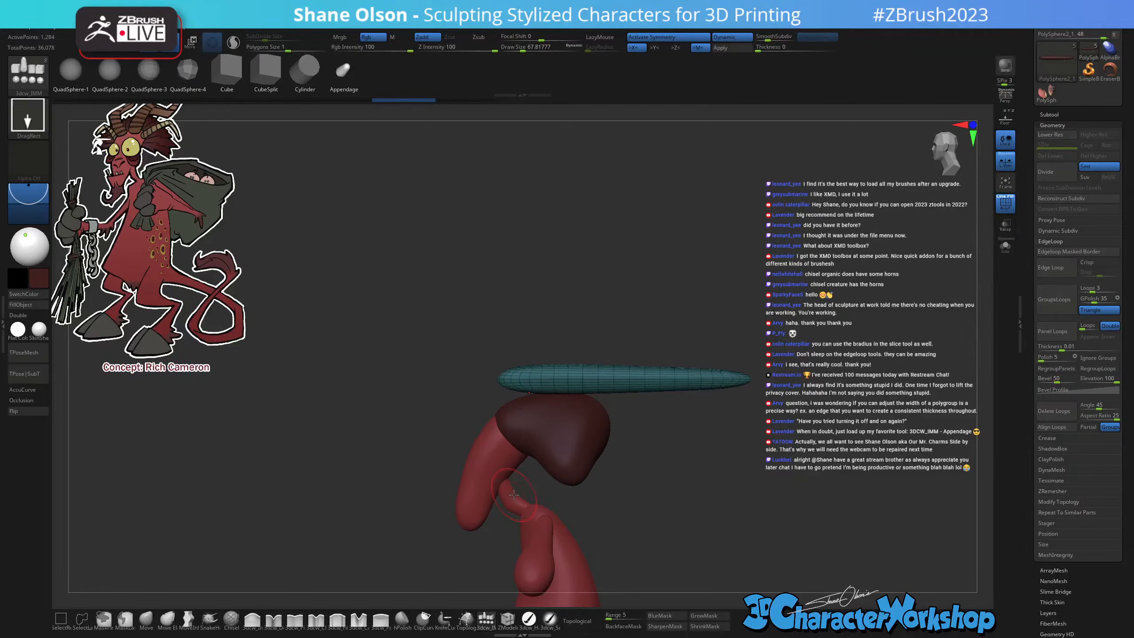
Try out the CurveAlphas and CurveAlpha brushes as options for making the horns.
{"action": "key", "text": "b"}
{"action": "key", "text": "b"}
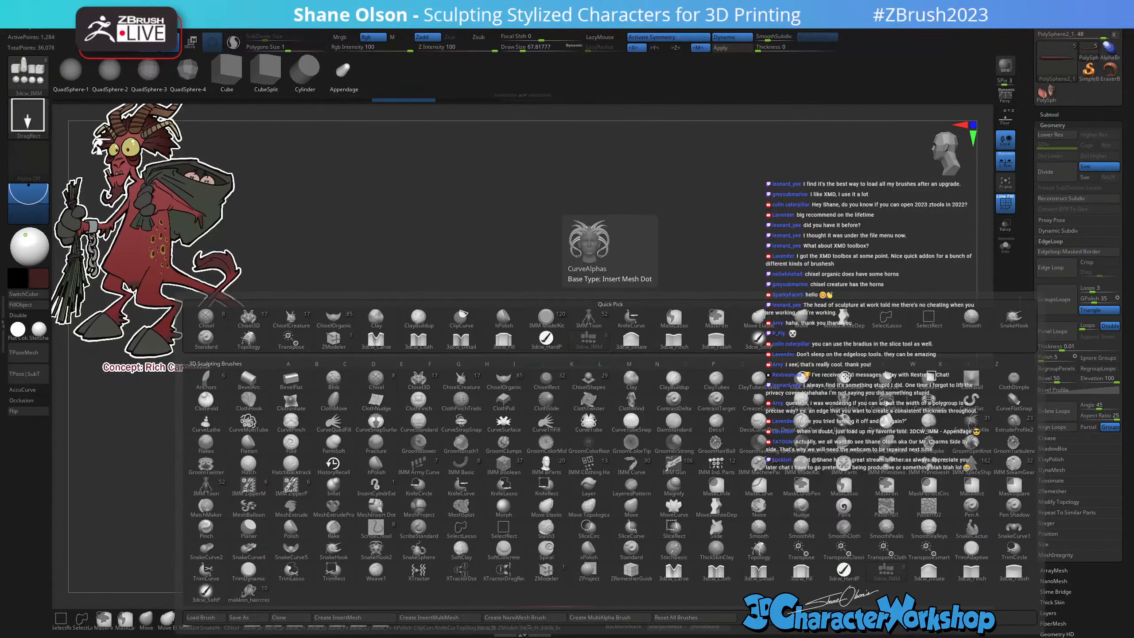
{"action": "left_click", "coordinate": [887, 402]}
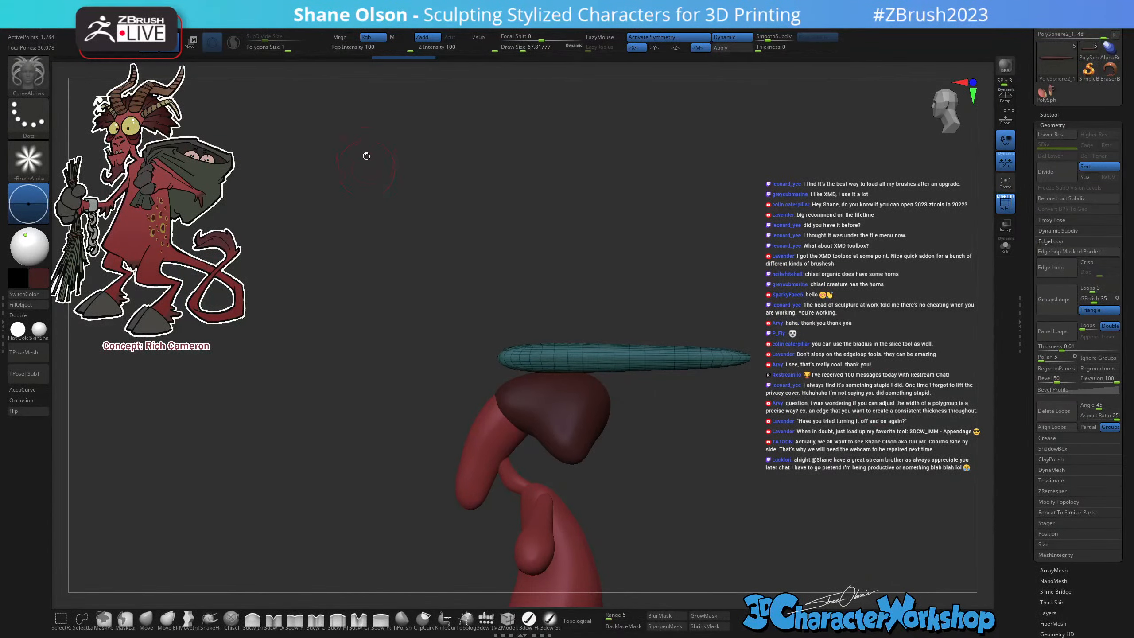
{"action": "key", "text": "b"}
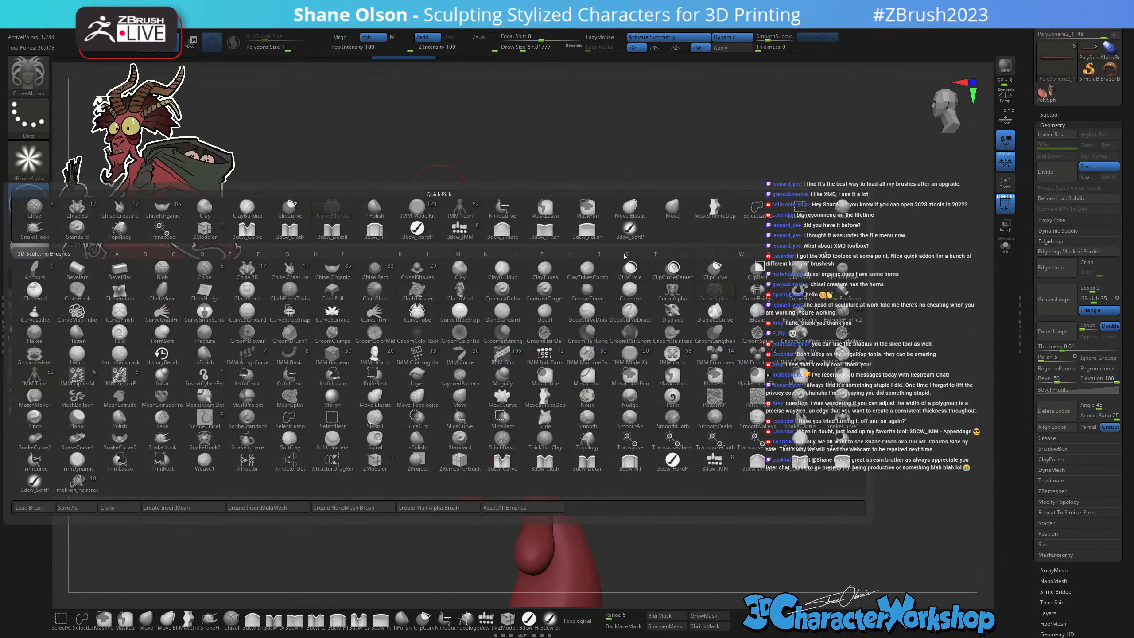
{"action": "left_click", "coordinate": [672, 290]}
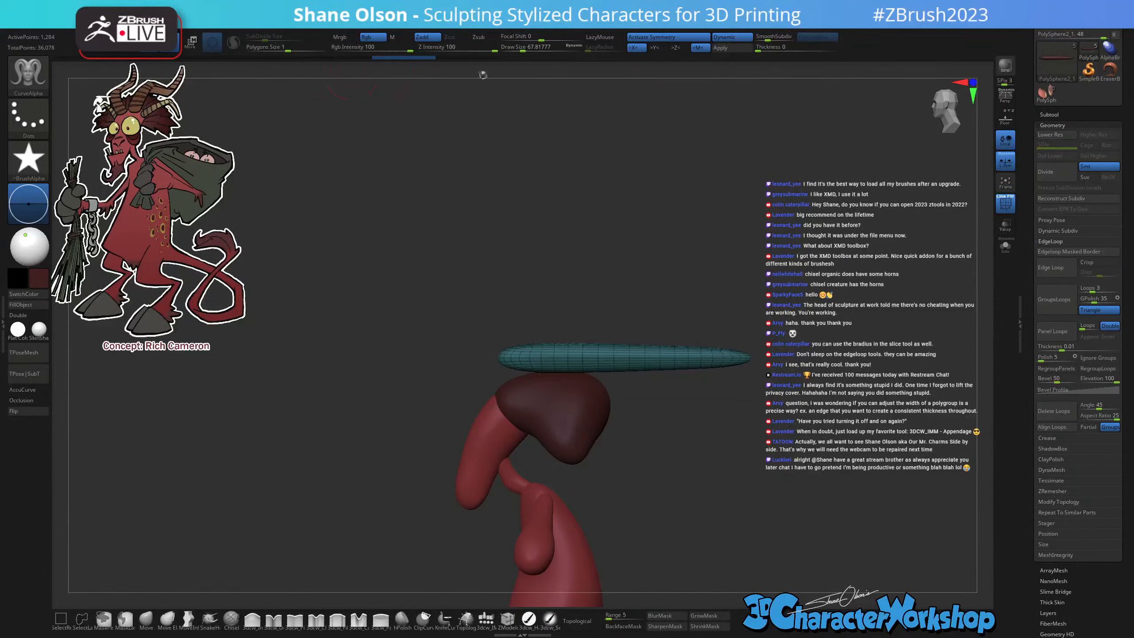
Try extruding curved tubes from the horn meshes with the ExtrudeProfile brush, undo them, and browse the other profile shapes.
{"action": "key", "text": "b"}
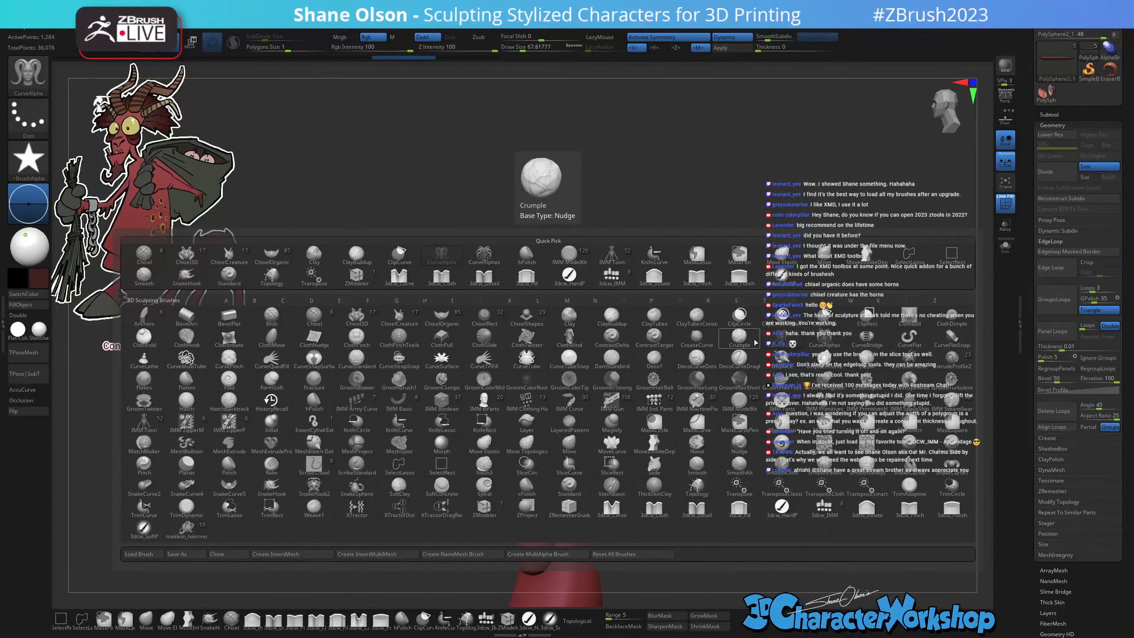
{"action": "left_click", "coordinate": [825, 339]}
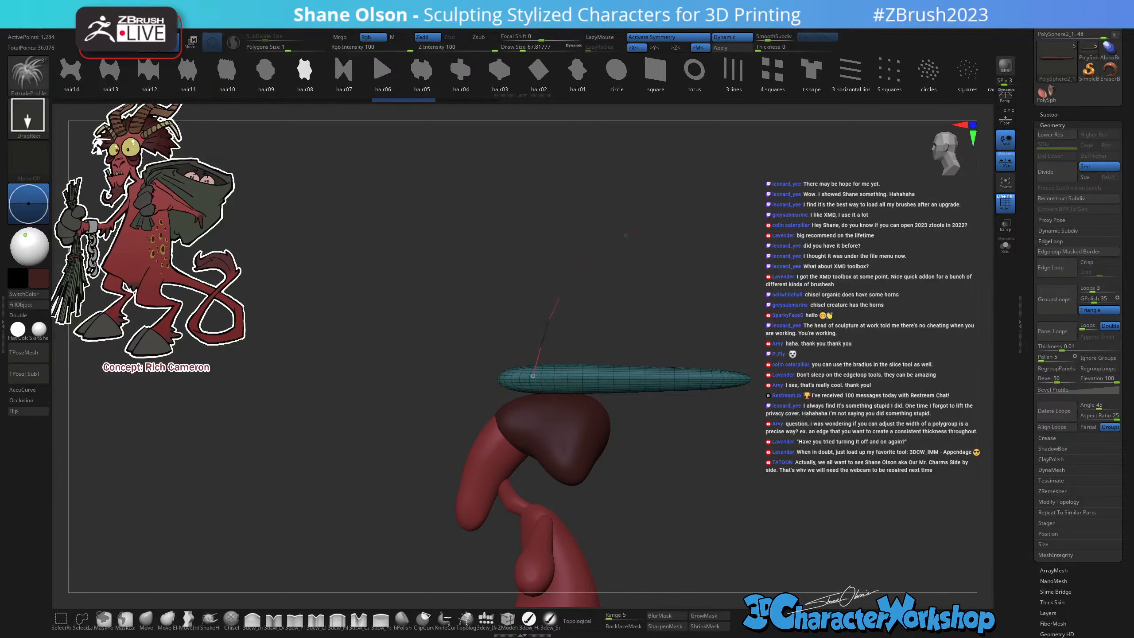
{"action": "left_click_drag", "start_coordinate": [533, 375], "coordinate": [534, 378]}
{"action": "left_click_drag", "start_coordinate": [719, 450], "coordinate": [771, 436], "text": "shift"}
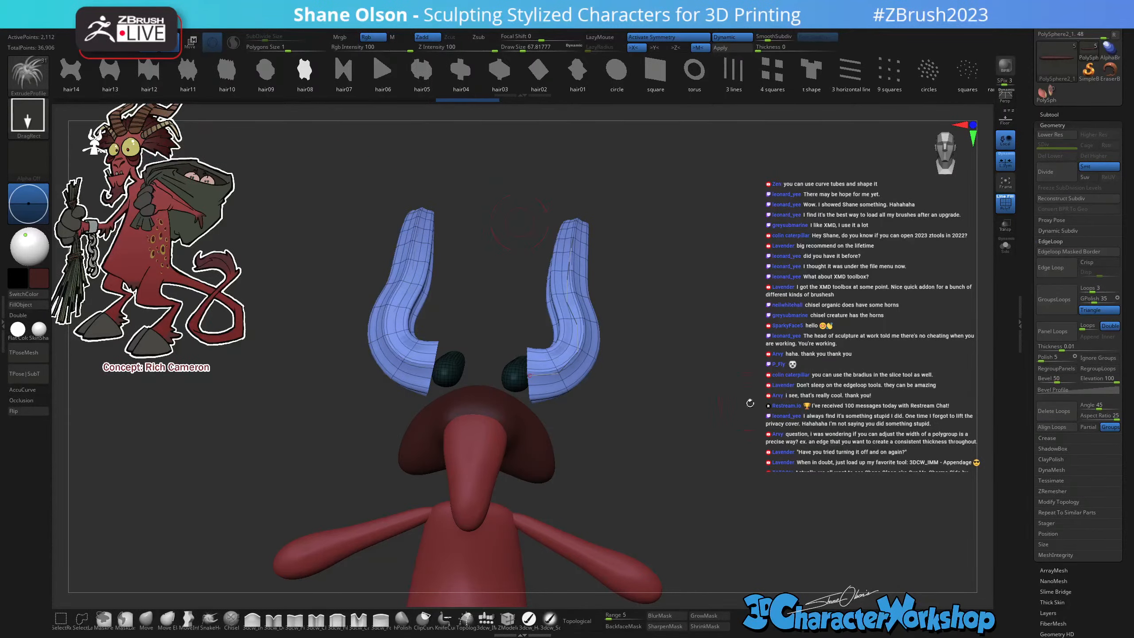
{"action": "left_click_drag", "start_coordinate": [750, 404], "coordinate": [739, 454]}
{"action": "key", "text": "ctrl+z"}
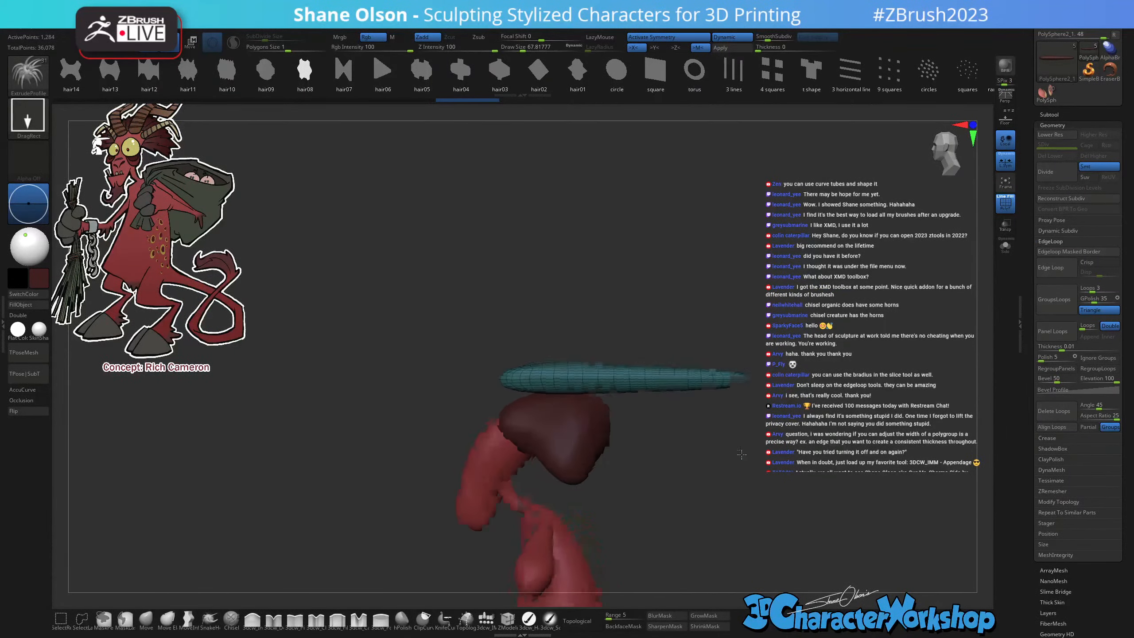
{"action": "left_click_drag", "start_coordinate": [556, 247], "coordinate": [517, 206], "text": "alt"}
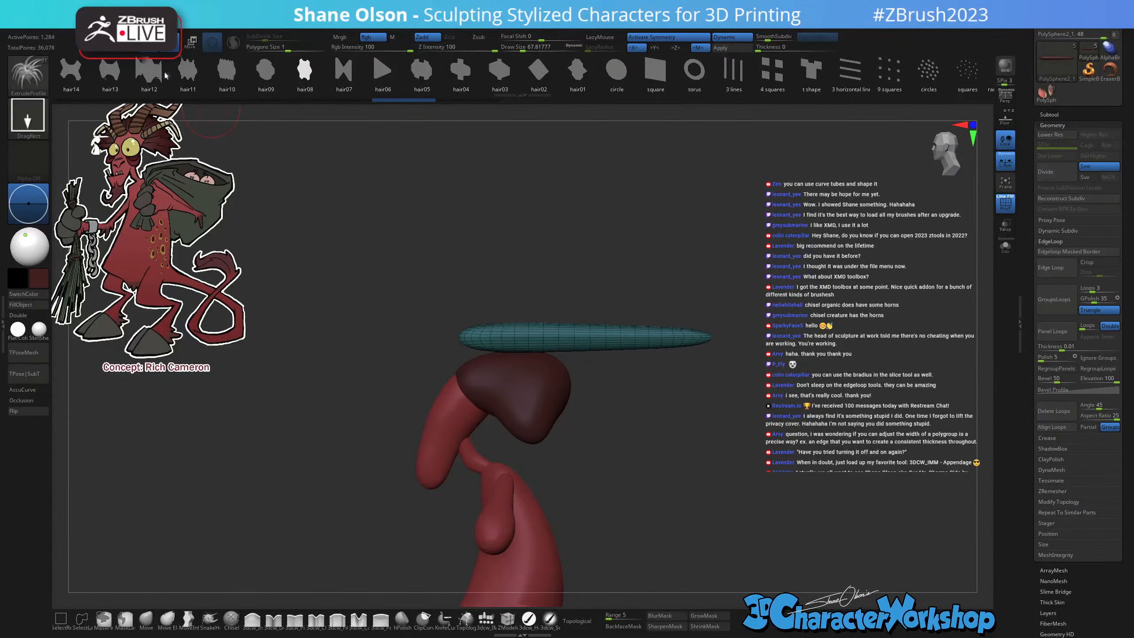
{"action": "mouse_move", "coordinate": [752, 83]}
{"action": "left_mouse_down"}
{"action": "mouse_move", "coordinate": [192, 91]}
{"action": "mouse_move", "coordinate": [576, 92]}
{"action": "left_mouse_up"}
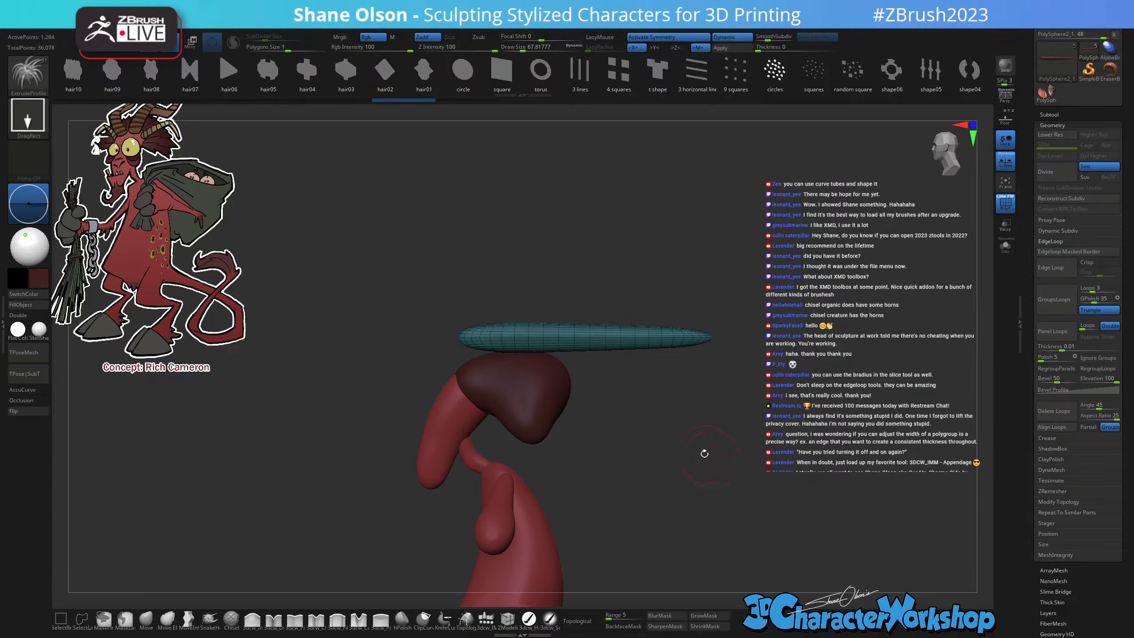
{"action": "left_click_drag", "start_coordinate": [697, 458], "coordinate": [699, 419], "text": "alt"}
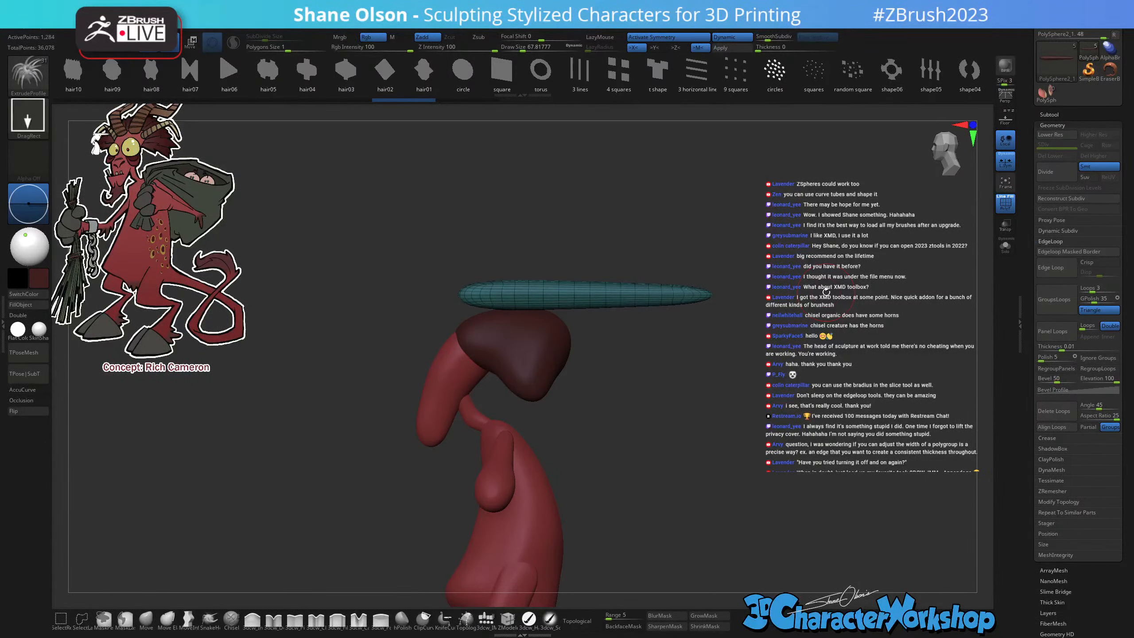
Switch to the Move brush with a draw size of about 116 and frame the horns in side view.
{"action": "left_click", "coordinate": [146, 619]}
{"action": "key", "text": "s"}
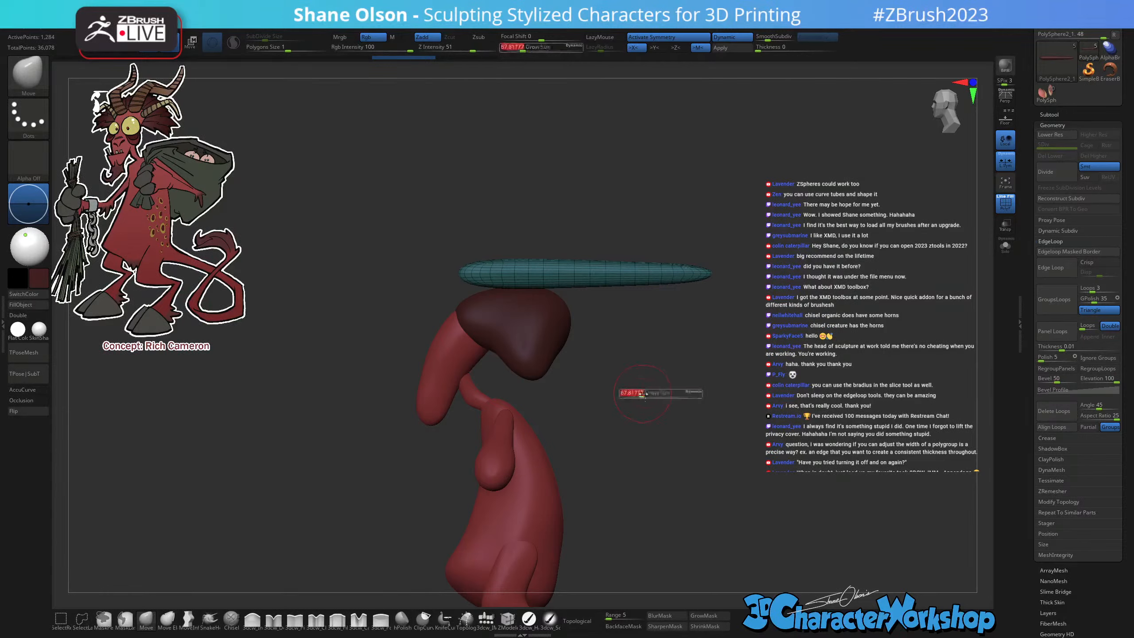
{"action": "left_click_drag", "start_coordinate": [643, 393], "coordinate": [650, 392]}
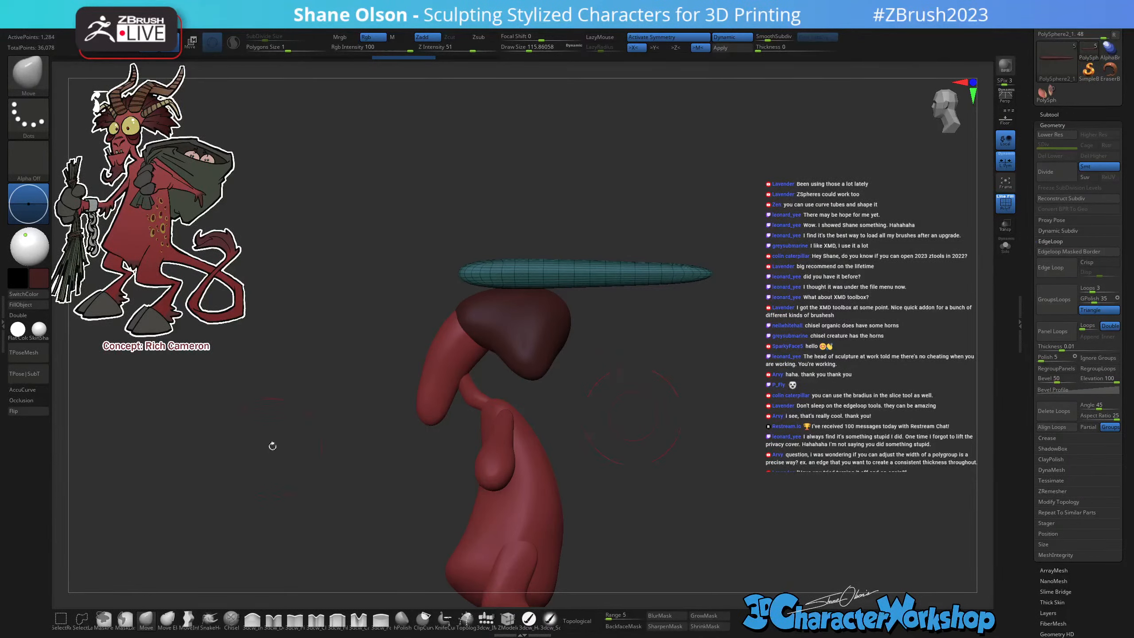
{"action": "left_click_drag", "start_coordinate": [164, 101], "coordinate": [160, 104]}
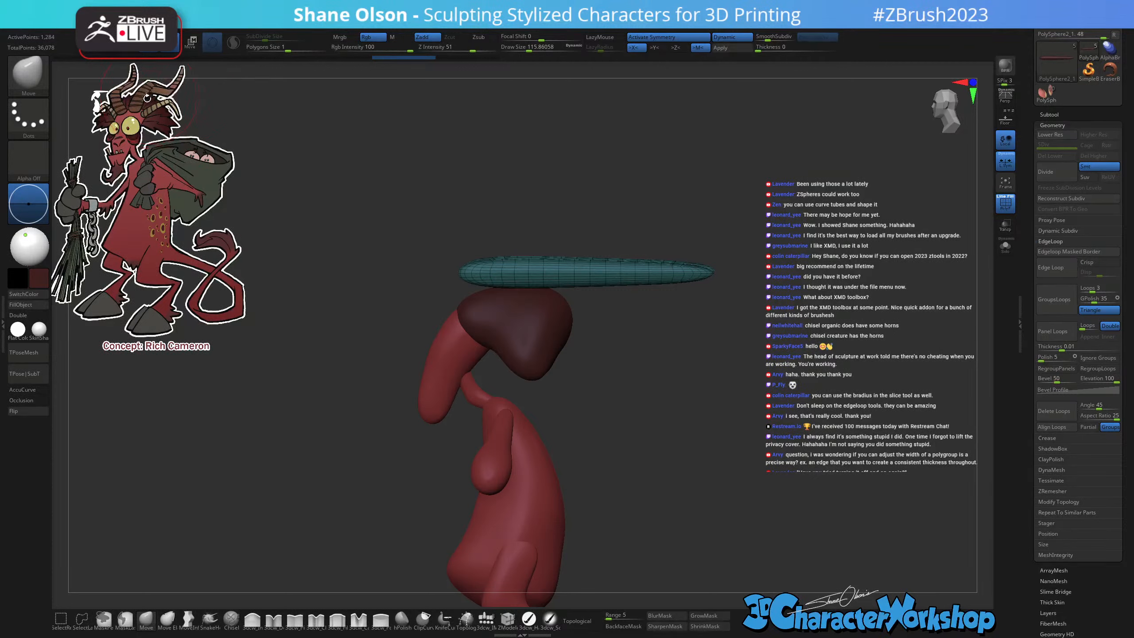
{"action": "left_click_drag", "start_coordinate": [185, 90], "coordinate": [307, 129], "text": "shift"}
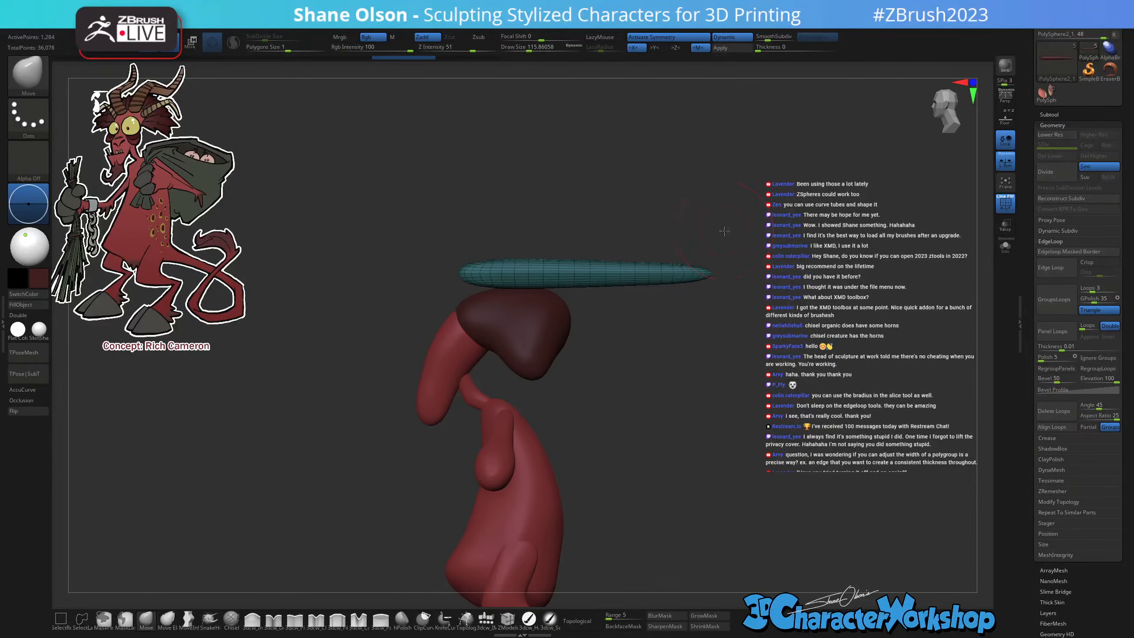
{"action": "left_click_drag", "start_coordinate": [724, 229], "coordinate": [701, 269], "text": "alt"}
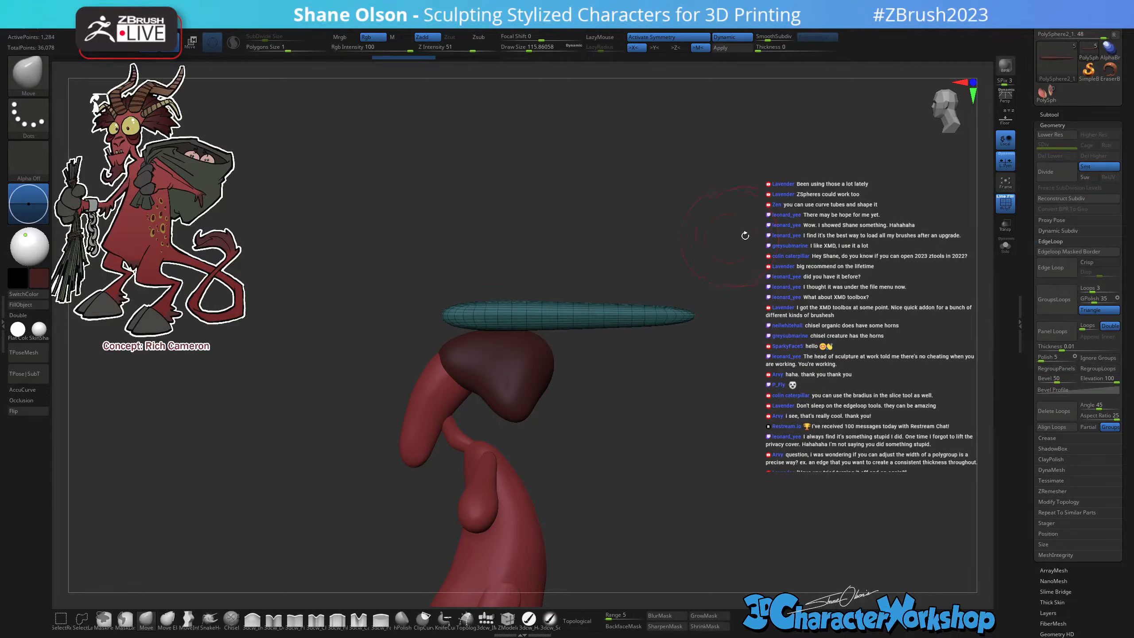
{"action": "mouse_move", "coordinate": [746, 229]}
{"action": "left_mouse_down", "text": "alt"}
{"action": "mouse_move", "coordinate": [757, 241]}
{"action": "mouse_move", "coordinate": [665, 249]}
{"action": "left_mouse_up", "text": "alt"}
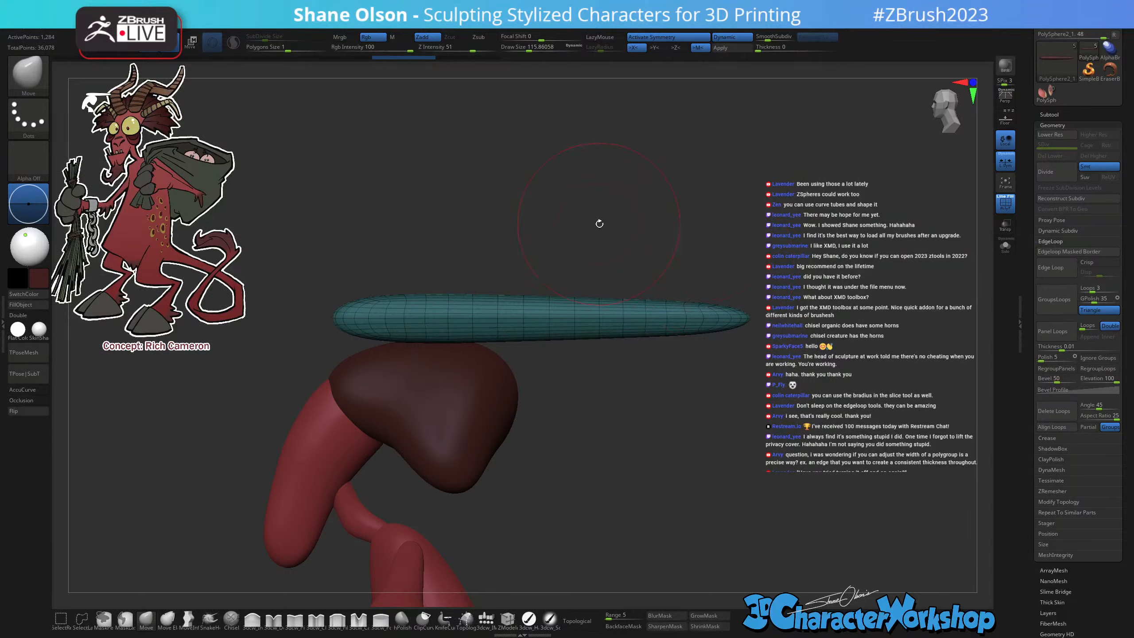
{"action": "left_click_drag", "start_coordinate": [600, 223], "coordinate": [598, 474]}
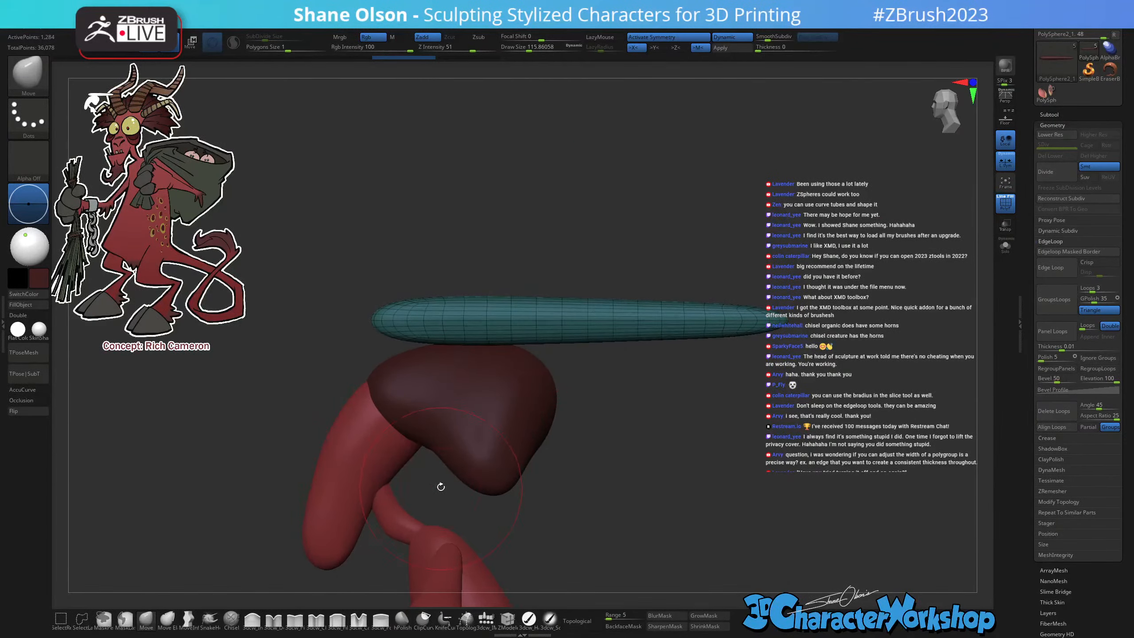
Slice the rounded base ends off both horns with a vertical KnifeCurve cut in side view.
{"action": "key", "text": "ctrl+shift"}
{"action": "left_click_drag", "start_coordinate": [432, 494], "coordinate": [433, 225], "text": "ctrl+shift"}
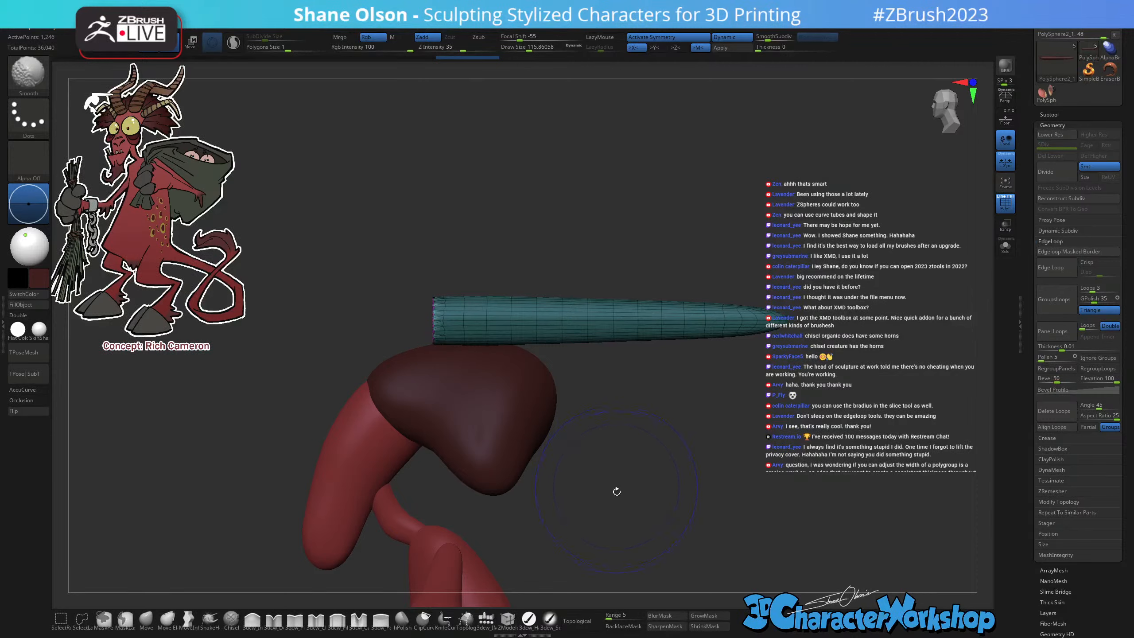
{"action": "mouse_move", "coordinate": [615, 493]}
{"action": "left_mouse_down"}
{"action": "mouse_move", "coordinate": [650, 479]}
{"action": "mouse_move", "coordinate": [607, 483]}
{"action": "mouse_move", "coordinate": [619, 473]}
{"action": "mouse_move", "coordinate": [637, 482]}
{"action": "left_mouse_up"}
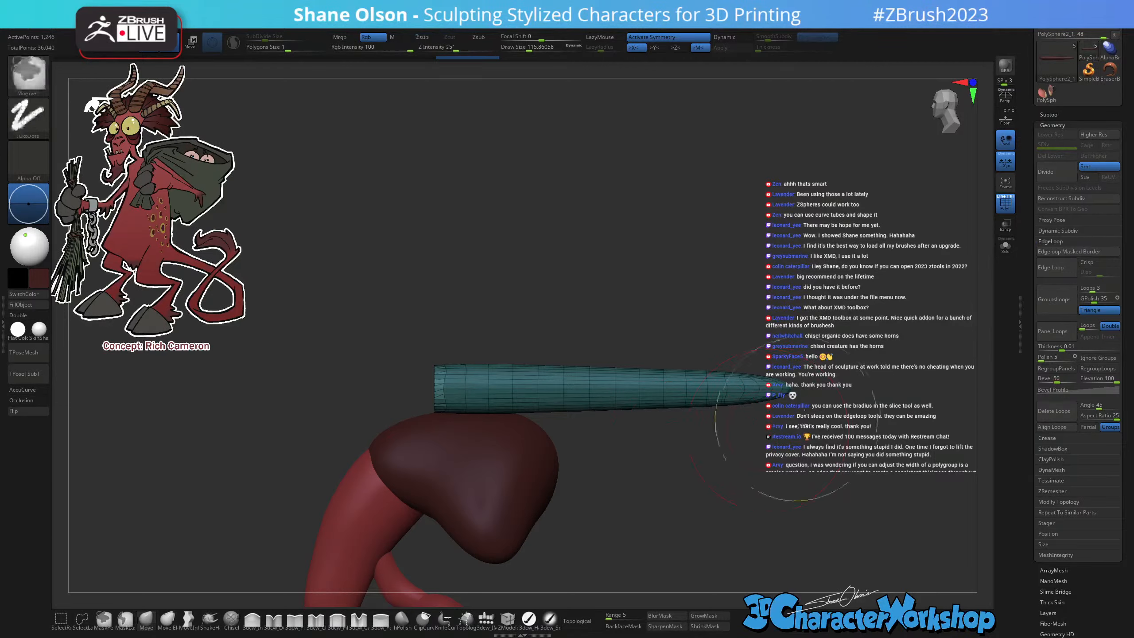
Try slicing the lower half off the coarse horn meshes with a lengthwise KnifeCurve cut, and undo it.
{"action": "mouse_move", "coordinate": [824, 391]}
{"action": "left_mouse_down", "text": "ctrl+shift"}
{"action": "mouse_move", "coordinate": [371, 414]}
{"action": "mouse_move", "coordinate": [320, 395]}
{"action": "left_mouse_up", "text": "ctrl+shift"}
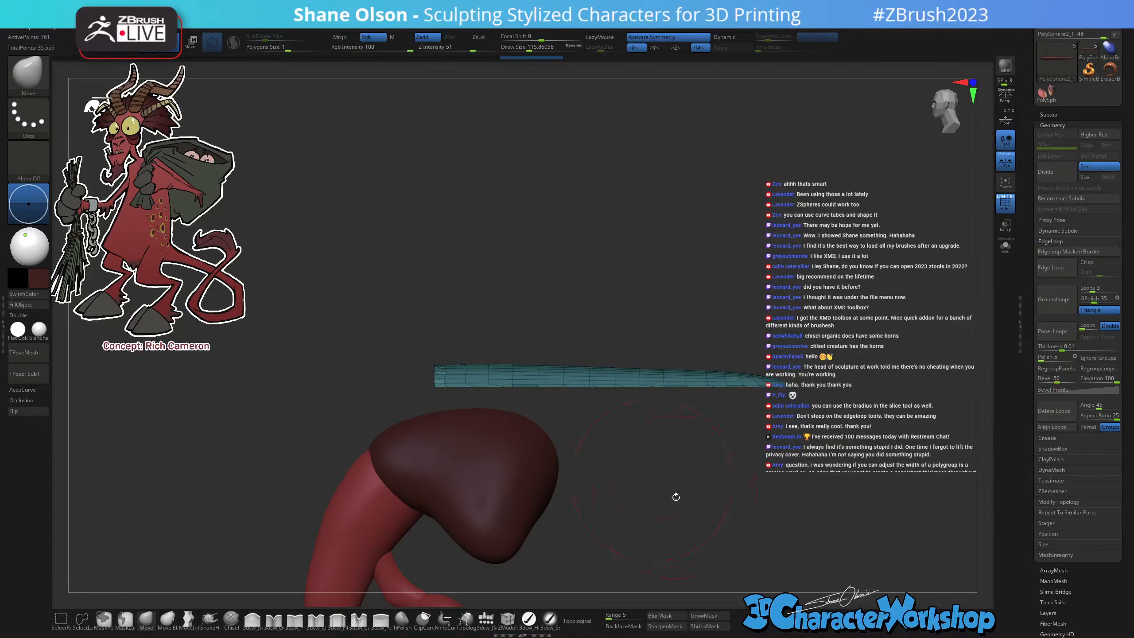
{"action": "mouse_move", "coordinate": [676, 497]}
{"action": "left_mouse_down"}
{"action": "mouse_move", "coordinate": [699, 474]}
{"action": "mouse_move", "coordinate": [670, 502]}
{"action": "mouse_move", "coordinate": [678, 463]}
{"action": "mouse_move", "coordinate": [686, 494]}
{"action": "mouse_move", "coordinate": [673, 499]}
{"action": "left_mouse_up"}
{"action": "key", "text": "shift+d"}
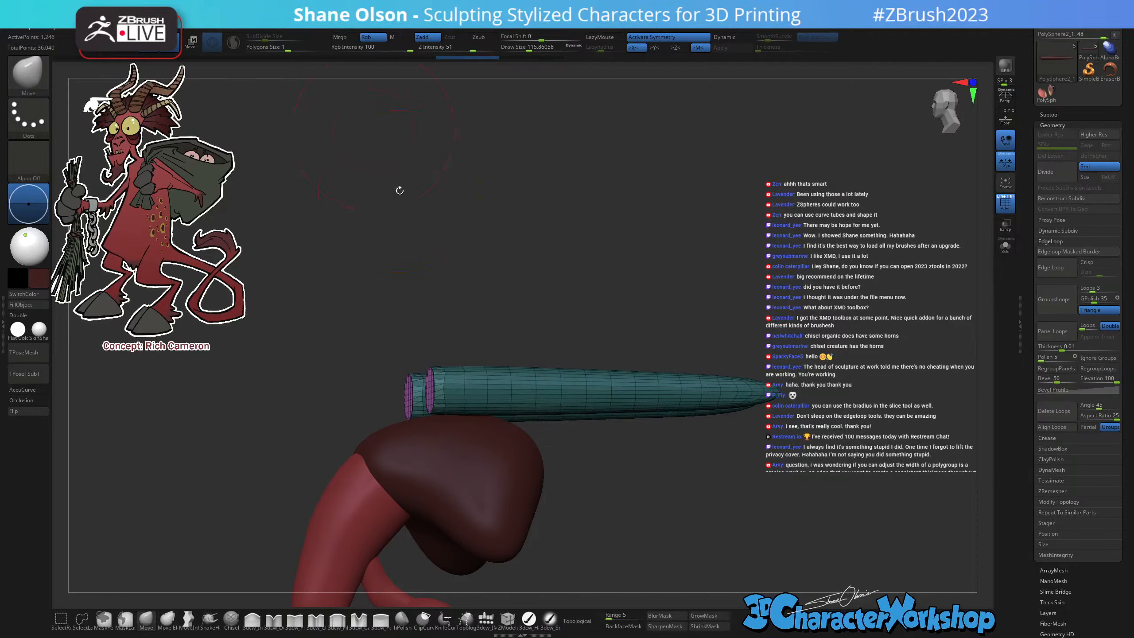
{"action": "left_click_drag", "start_coordinate": [400, 190], "coordinate": [424, 221]}
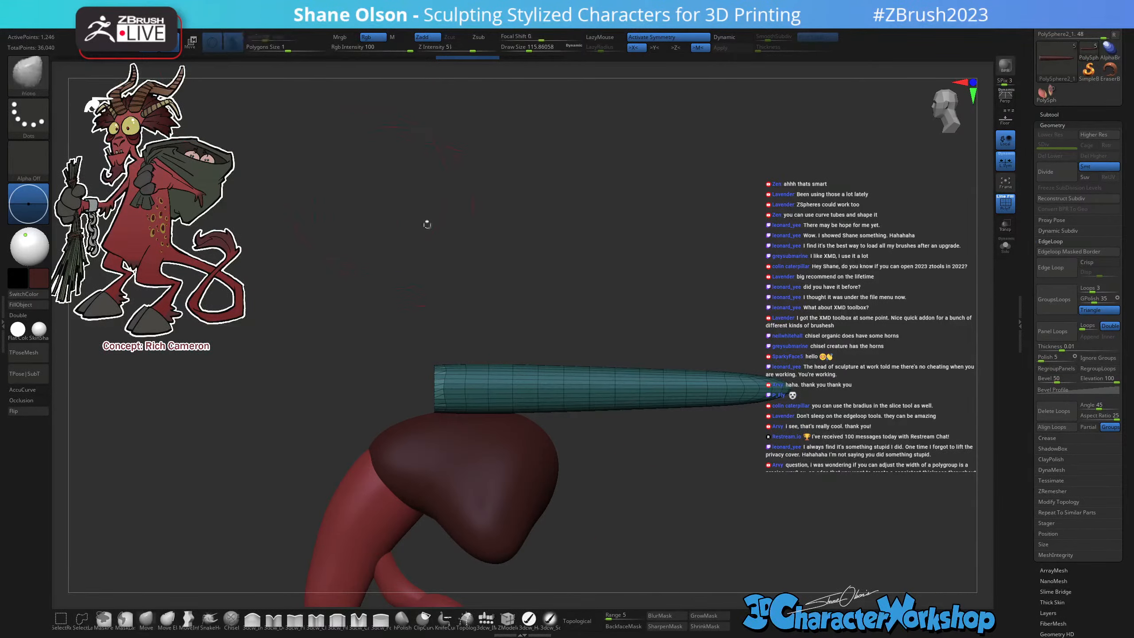
Try subdividing the horns several times, and undo the divisions.
{"action": "key", "text": "shift"}
{"action": "key", "text": "ctrl+d"}
{"action": "key", "text": "ctrl+d"}
{"action": "key", "text": "ctrl+d"}
{"action": "key", "text": "ctrl+d"}
{"action": "key", "text": "ctrl+d"}
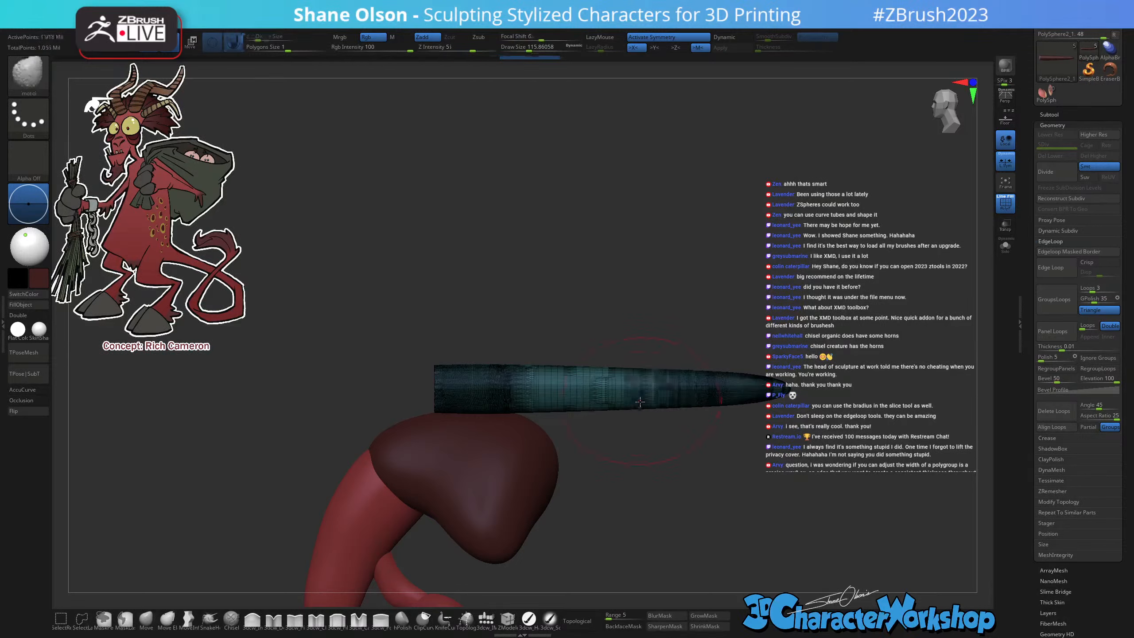
{"action": "key", "text": "ctrl+z"}
{"action": "key", "text": "shift"}
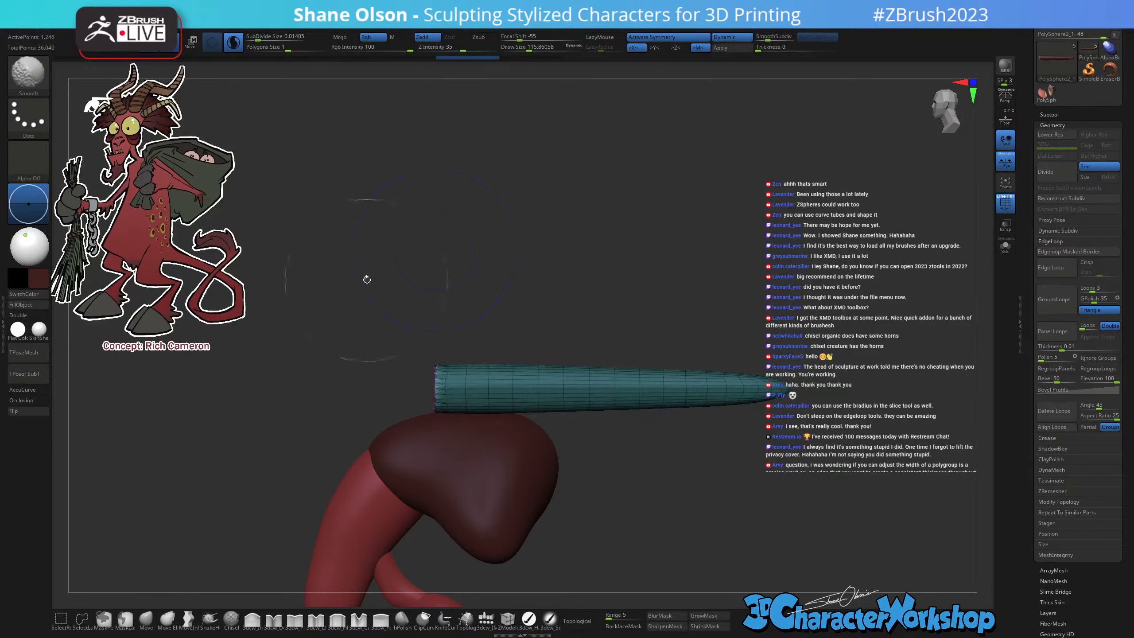
Try applying dynamic subdivision to the horns as real levels, and remove the higher subdivision levels again.
{"action": "left_click", "coordinate": [721, 47]}
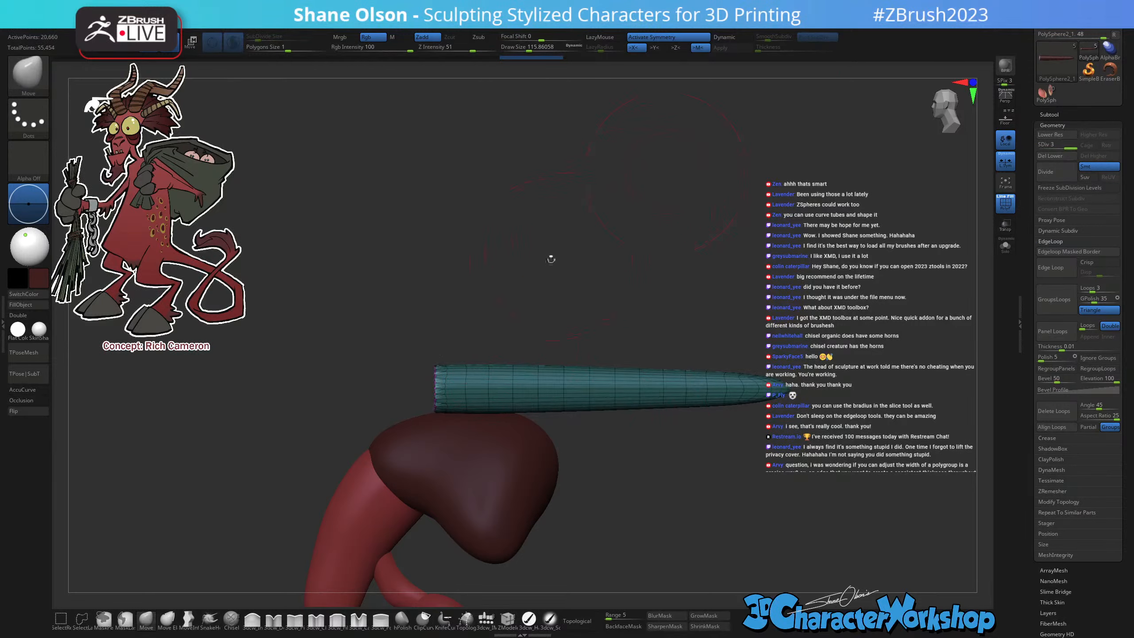
{"action": "key", "text": "shift"}
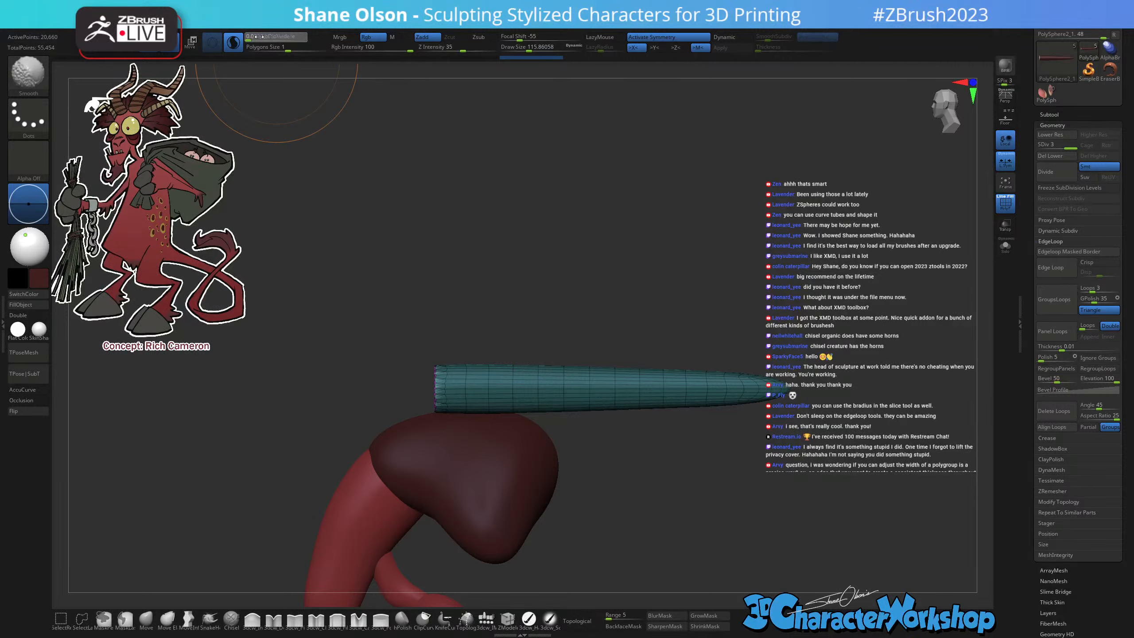
{"action": "left_click_drag", "start_coordinate": [262, 38], "coordinate": [266, 38]}
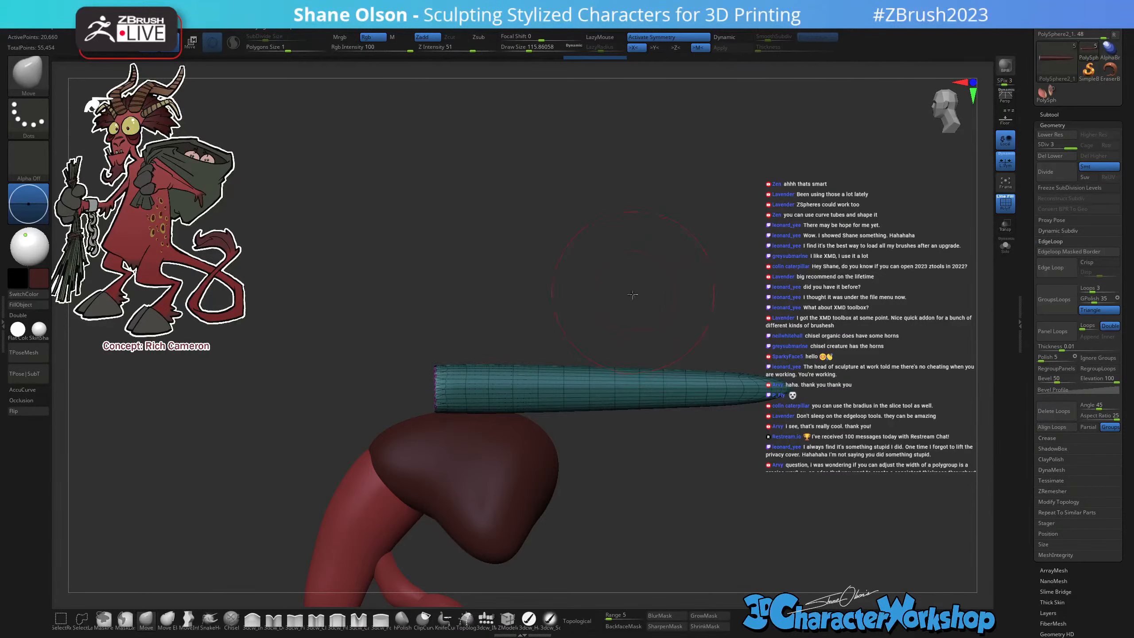
{"action": "left_click_drag", "start_coordinate": [633, 294], "coordinate": [644, 342]}
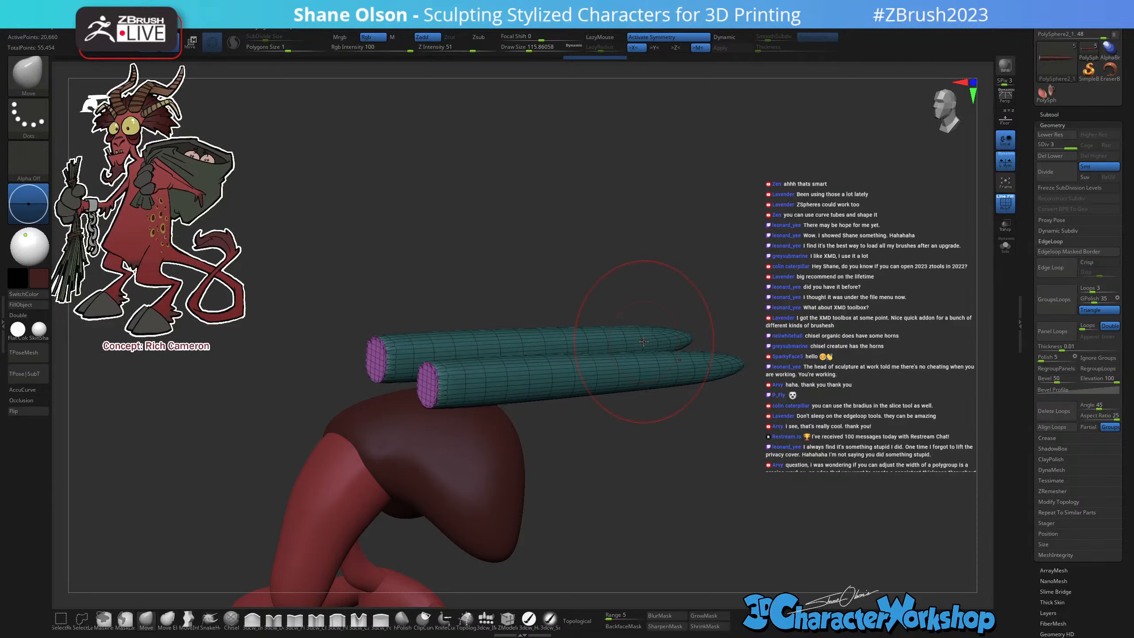
{"action": "mouse_move", "coordinate": [1079, 576]}
{"action": "left_mouse_down"}
{"action": "mouse_move", "coordinate": [1079, 481]}
{"action": "mouse_move", "coordinate": [1081, 560]}
{"action": "left_mouse_up"}
{"action": "key", "text": "shift+d"}
{"action": "key", "text": "shift+d"}
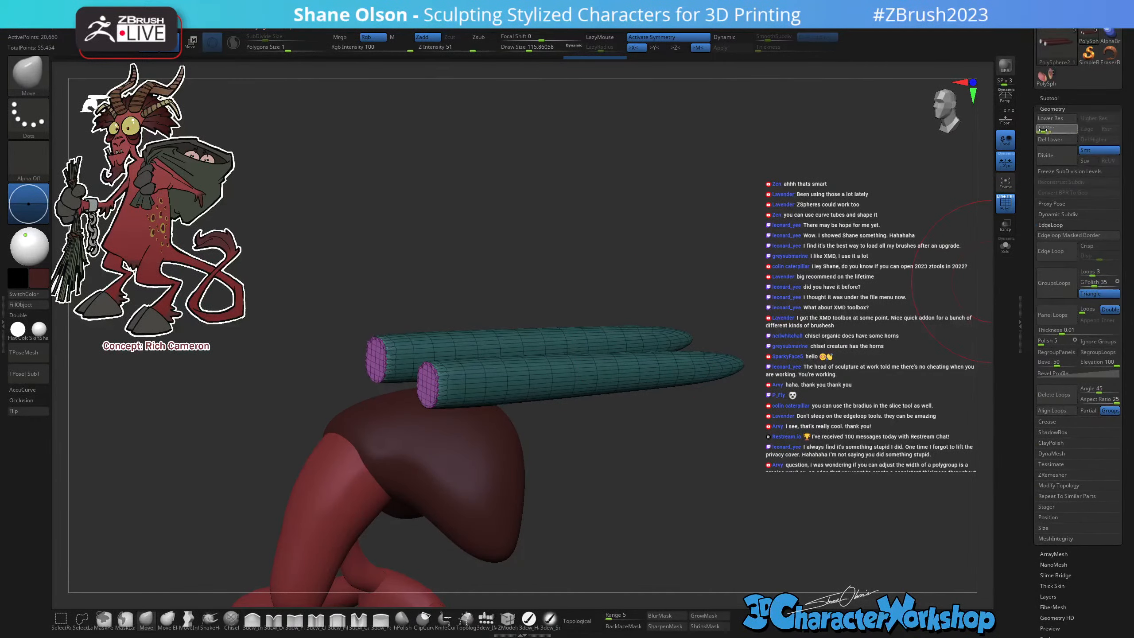
{"action": "left_click", "coordinate": [1091, 141]}
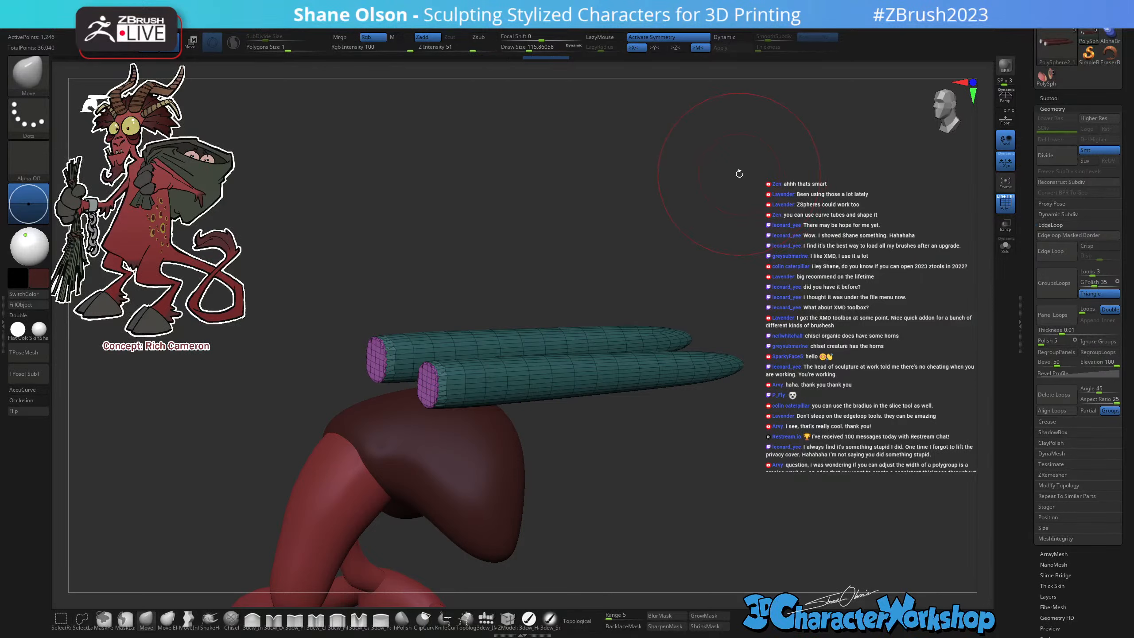
Try smoothing the horns near their flat base ends, and undo the stroke.
{"action": "left_click_drag", "start_coordinate": [733, 228], "coordinate": [686, 245]}
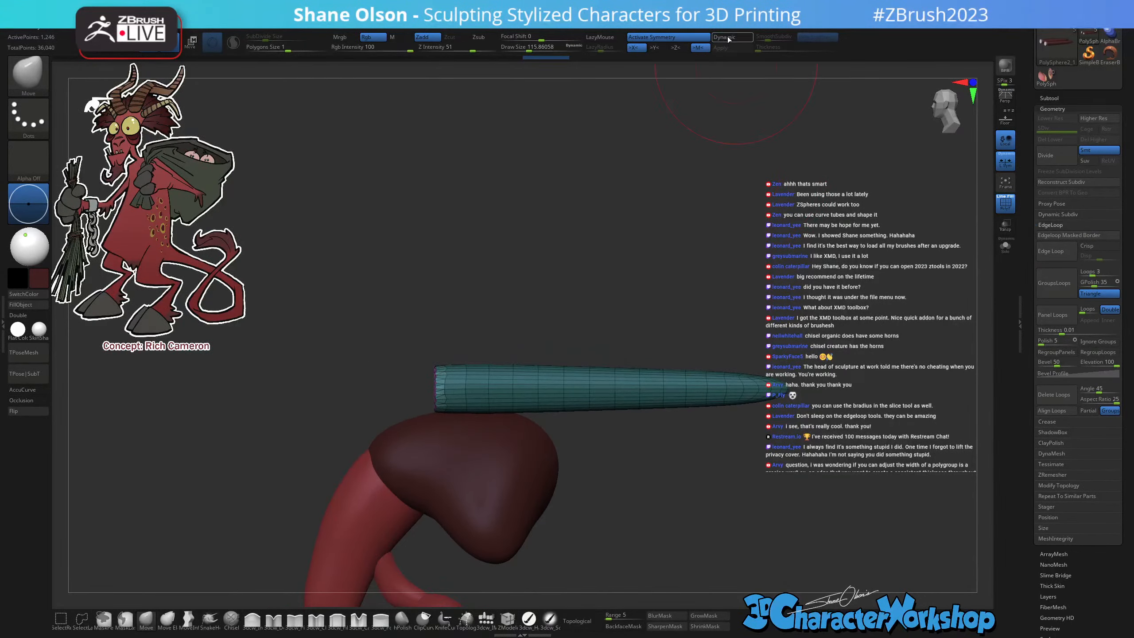
{"action": "left_click_drag", "start_coordinate": [547, 336], "coordinate": [529, 364]}
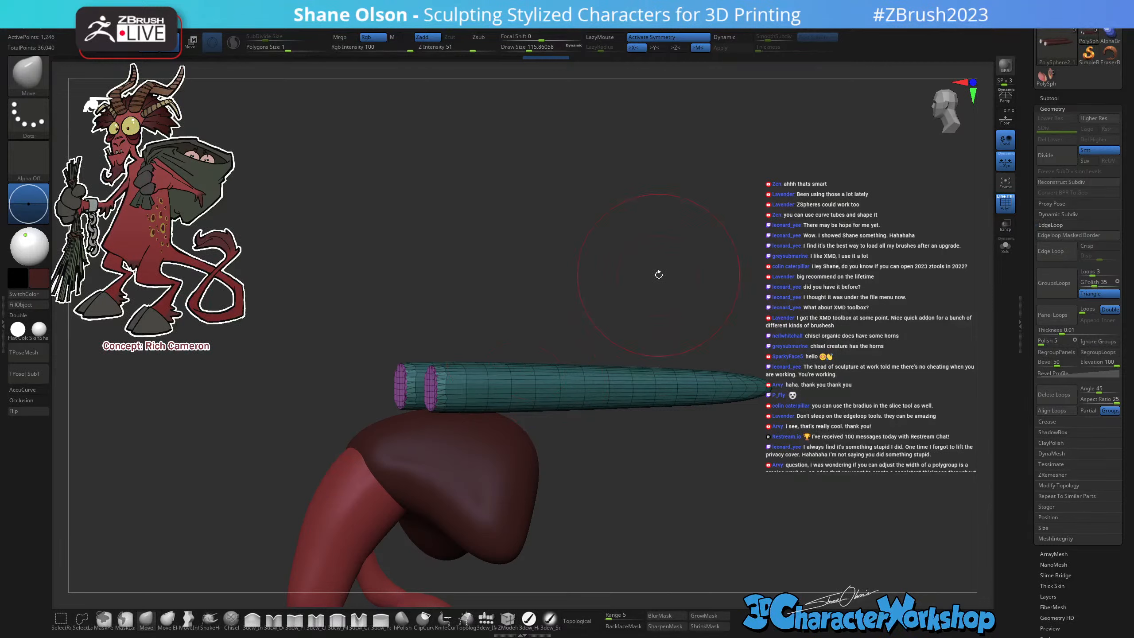
{"action": "left_click_drag", "start_coordinate": [608, 230], "coordinate": [735, 296], "text": "ctrl"}
{"action": "left_click_drag", "start_coordinate": [700, 254], "coordinate": [676, 282]}
{"action": "left_click_drag", "start_coordinate": [453, 380], "coordinate": [484, 379], "text": "shift"}
{"action": "key", "text": "ctrl+z"}
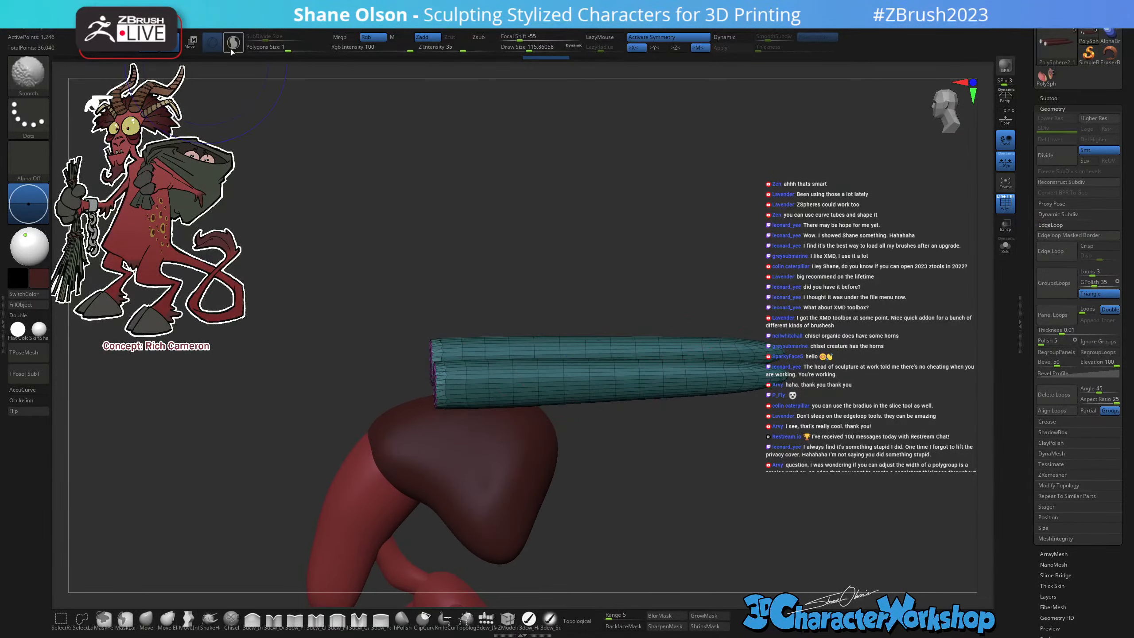
Enable Sculptris Pro and smooth along the full length of both horns to increase their mesh density.
{"action": "left_click", "coordinate": [233, 43]}
{"action": "mouse_move", "coordinate": [487, 344]}
{"action": "left_mouse_down"}
{"action": "mouse_move", "coordinate": [599, 371]}
{"action": "mouse_move", "coordinate": [745, 372]}
{"action": "left_mouse_up"}
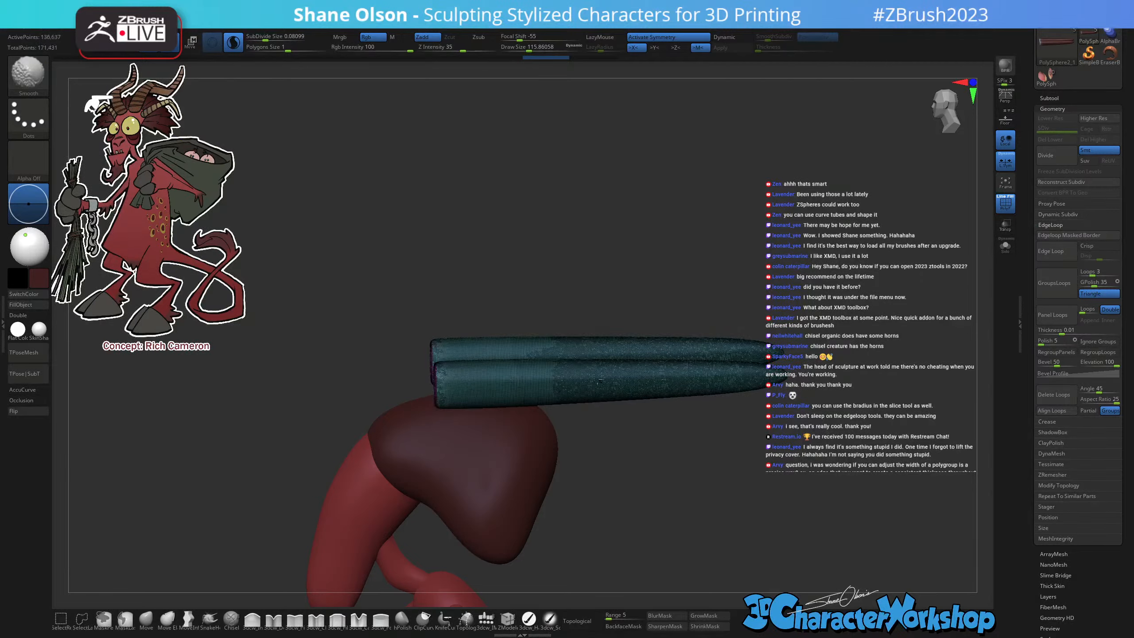
{"action": "left_click_drag", "start_coordinate": [601, 380], "coordinate": [804, 371], "text": "shift"}
{"action": "mouse_move", "coordinate": [746, 210]}
{"action": "left_mouse_down"}
{"action": "mouse_move", "coordinate": [703, 183]}
{"action": "mouse_move", "coordinate": [725, 217]}
{"action": "left_mouse_up"}
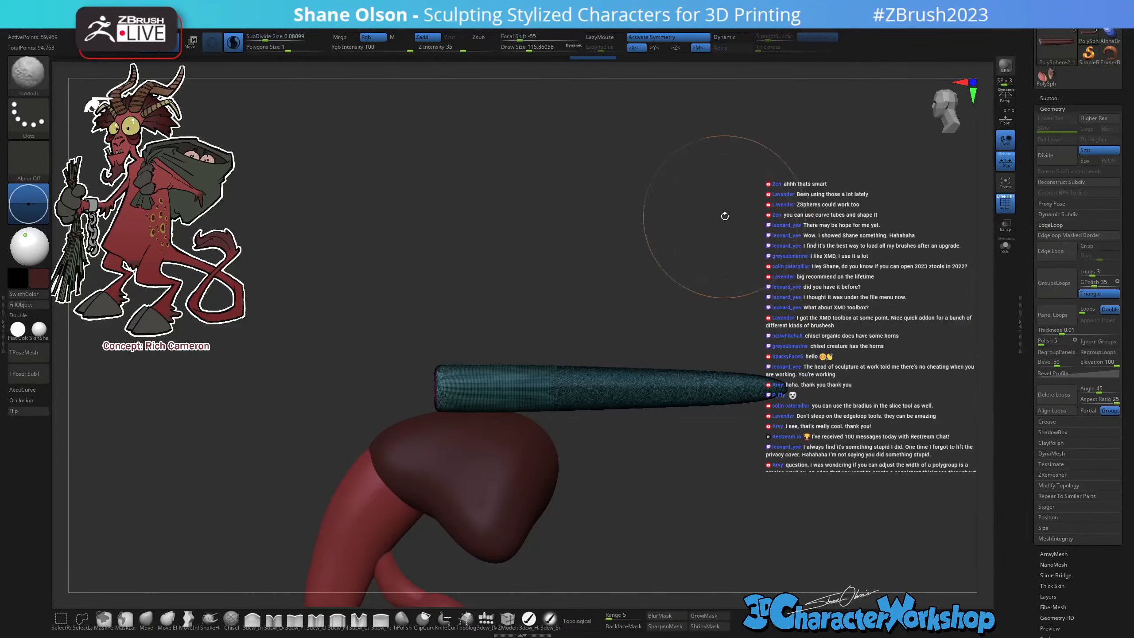
Slice the lower half off both dense horns with a lengthwise KnifeCurve cut, leaving flat undersides.
{"action": "mouse_move", "coordinate": [828, 391]}
{"action": "left_mouse_down", "text": "ctrl+shift"}
{"action": "mouse_move", "coordinate": [696, 393]}
{"action": "mouse_move", "coordinate": [380, 439]}
{"action": "mouse_move", "coordinate": [357, 388]}
{"action": "left_mouse_up", "text": "ctrl+shift"}
{"action": "mouse_move", "coordinate": [498, 291]}
{"action": "left_mouse_down"}
{"action": "mouse_move", "coordinate": [489, 249]}
{"action": "mouse_move", "coordinate": [522, 220]}
{"action": "left_mouse_up"}
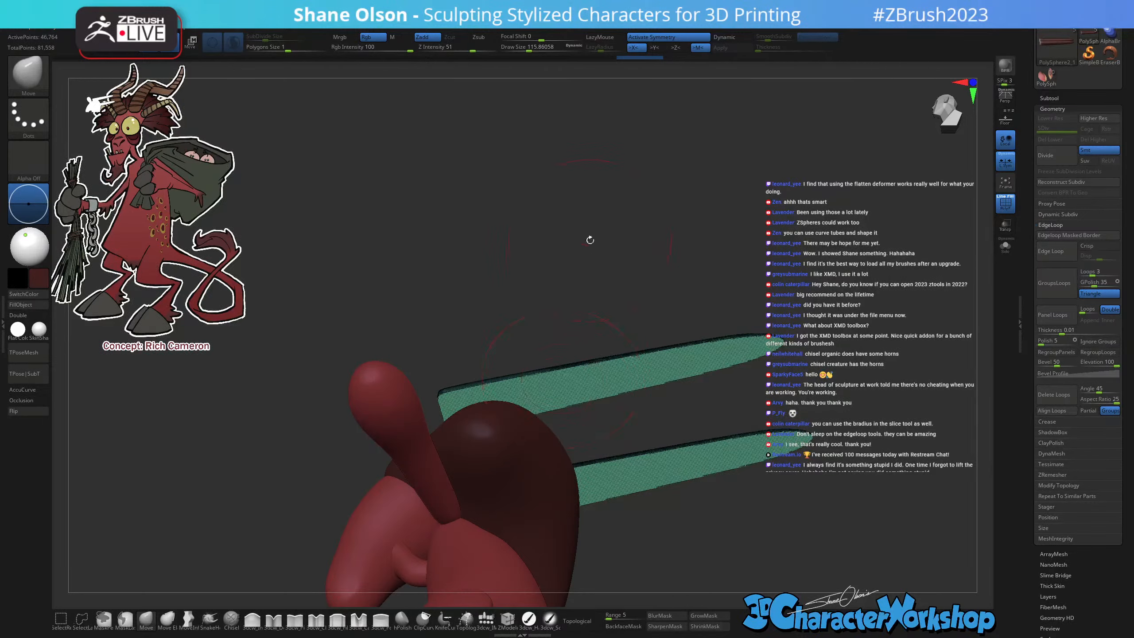
{"action": "left_click_drag", "start_coordinate": [590, 240], "coordinate": [539, 385]}
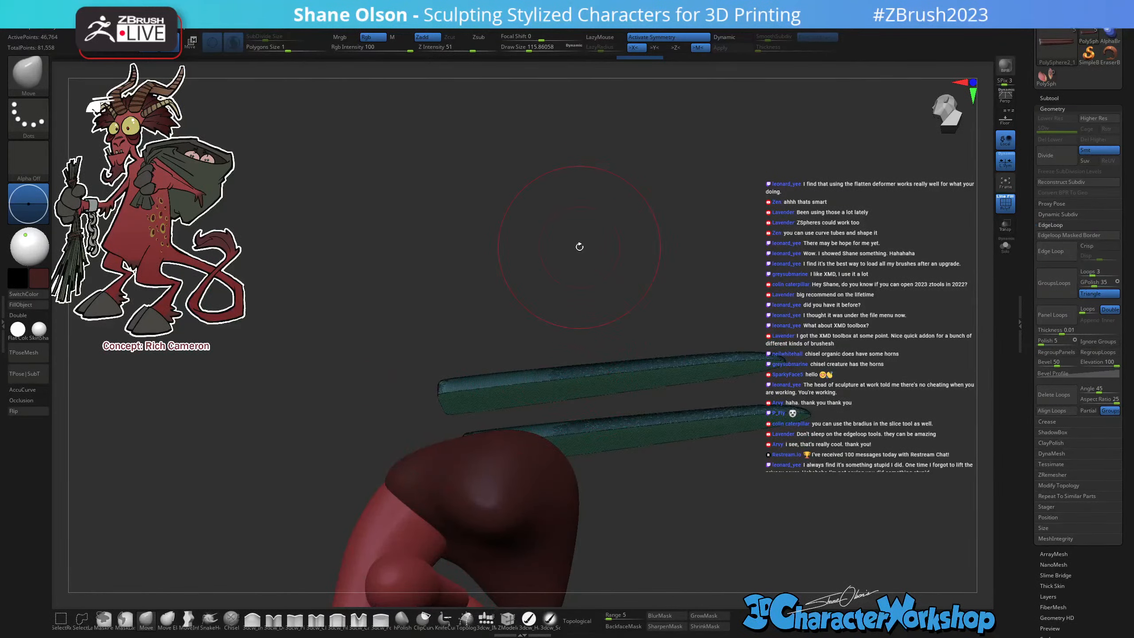
Reduce the draw size to about 77 and isolate the horns with Solo mode.
{"action": "mouse_move", "coordinate": [797, 390]}
{"action": "left_mouse_down"}
{"action": "mouse_move", "coordinate": [762, 448]}
{"action": "mouse_move", "coordinate": [706, 407]}
{"action": "mouse_move", "coordinate": [697, 483]}
{"action": "mouse_move", "coordinate": [671, 481]}
{"action": "mouse_move", "coordinate": [678, 467]}
{"action": "left_mouse_up"}
{"action": "key", "text": "s"}
{"action": "left_click_drag", "start_coordinate": [729, 499], "coordinate": [715, 519]}
{"action": "left_click", "coordinate": [1005, 247]}
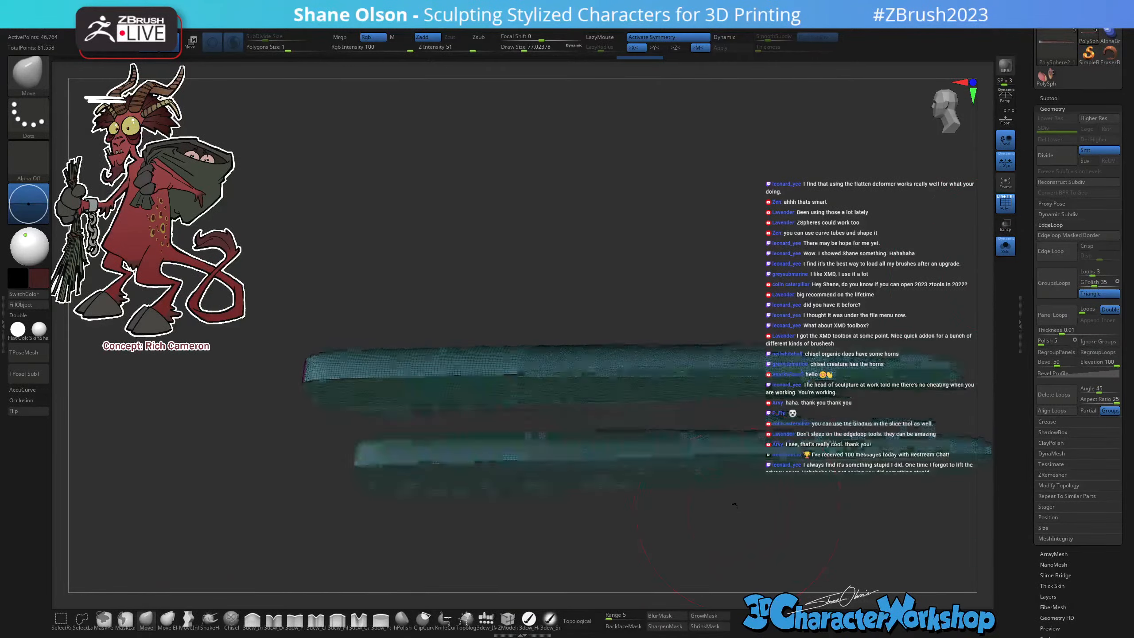
{"action": "left_click_drag", "start_coordinate": [758, 466], "coordinate": [748, 435], "text": "alt"}
{"action": "left_click_drag", "start_coordinate": [664, 403], "coordinate": [732, 426], "text": "alt"}
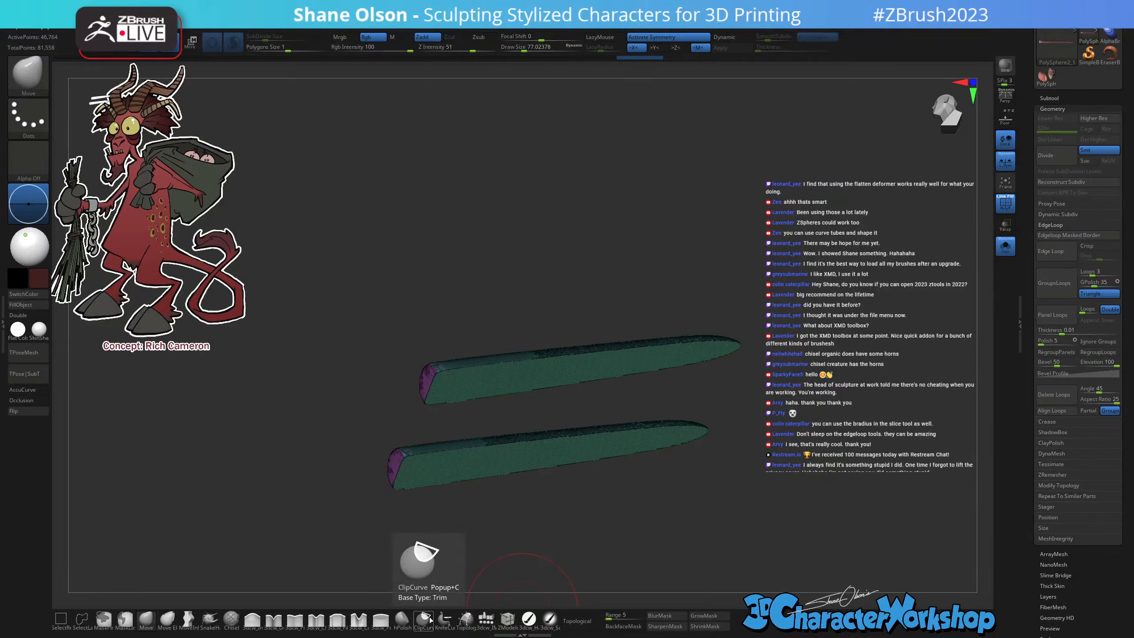
Examine the halved horns' profile, flat undersides and mesh density from several angles, with the draw size reduced to about 41.
{"action": "mouse_move", "coordinate": [496, 522]}
{"action": "left_mouse_down"}
{"action": "mouse_move", "coordinate": [628, 489]}
{"action": "mouse_move", "coordinate": [627, 527]}
{"action": "left_mouse_up"}
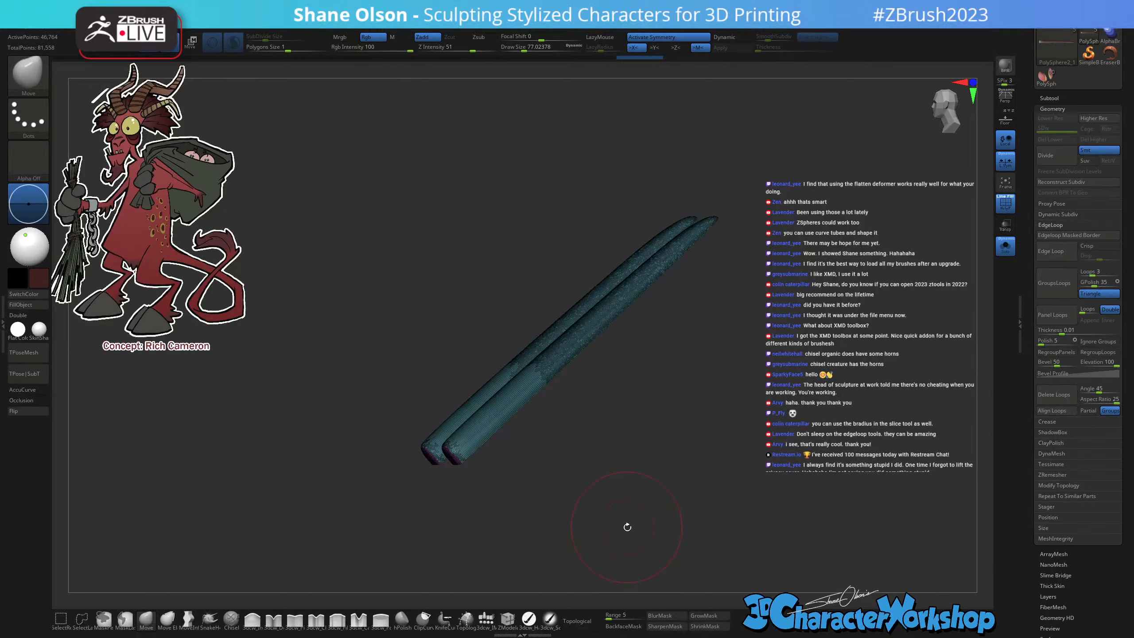
{"action": "left_click_drag", "start_coordinate": [657, 456], "coordinate": [655, 452], "text": "shift"}
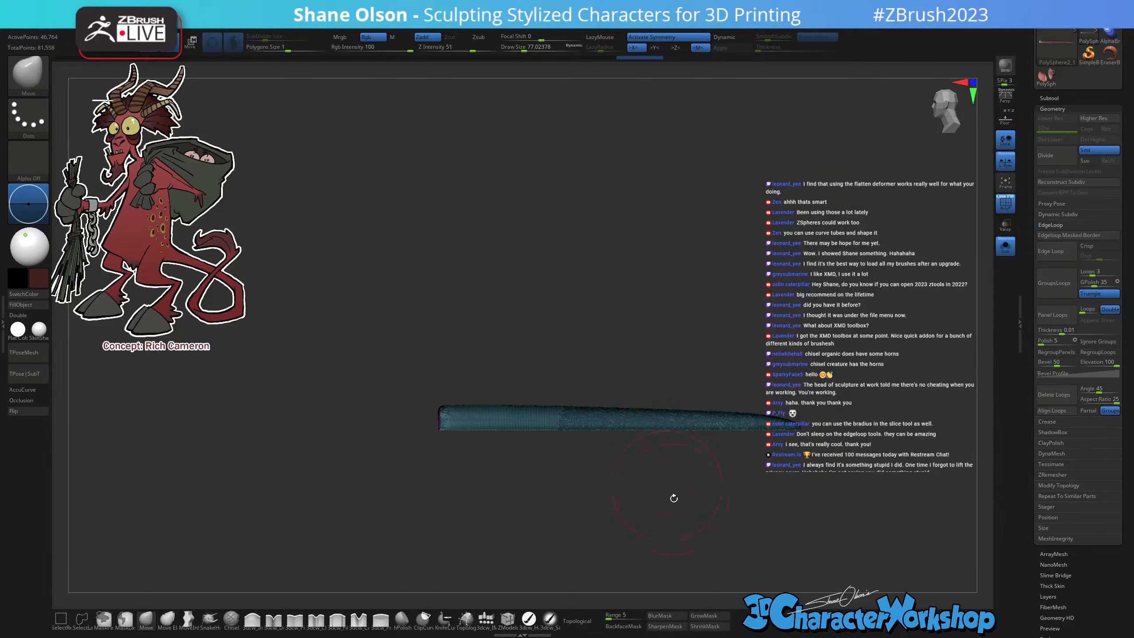
{"action": "left_click_drag", "start_coordinate": [673, 499], "coordinate": [656, 378]}
{"action": "left_click_drag", "start_coordinate": [670, 331], "coordinate": [576, 292], "text": "alt"}
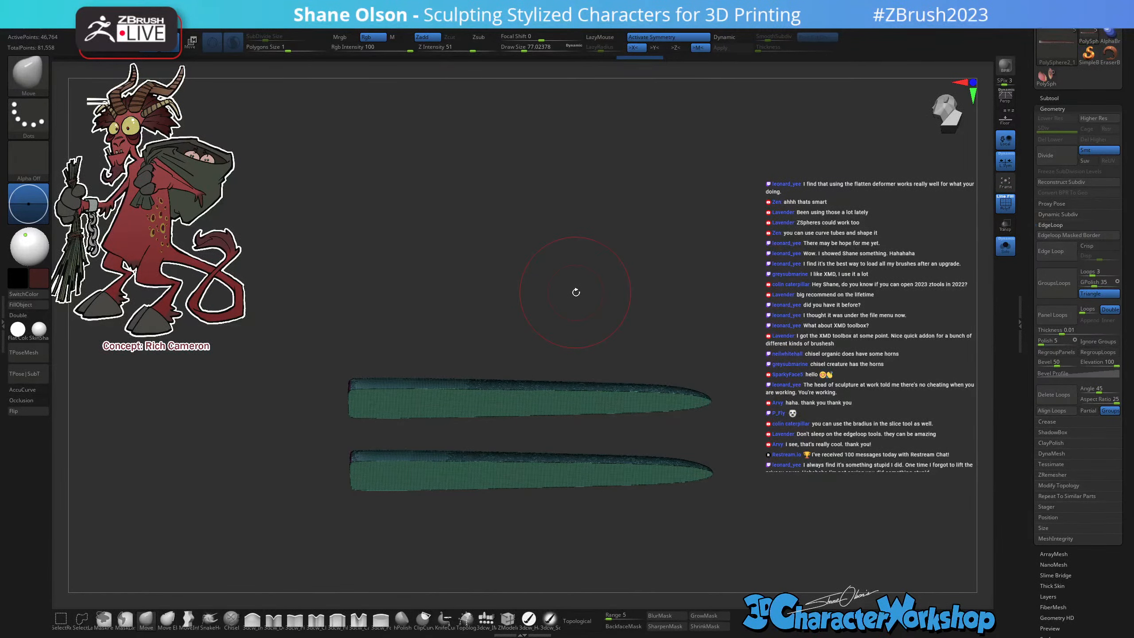
{"action": "key", "text": "ctrl"}
{"action": "mouse_move", "coordinate": [573, 290]}
{"action": "left_mouse_down"}
{"action": "mouse_move", "coordinate": [573, 312]}
{"action": "mouse_move", "coordinate": [580, 248]}
{"action": "mouse_move", "coordinate": [553, 475]}
{"action": "left_mouse_up"}
{"action": "key", "text": "s"}
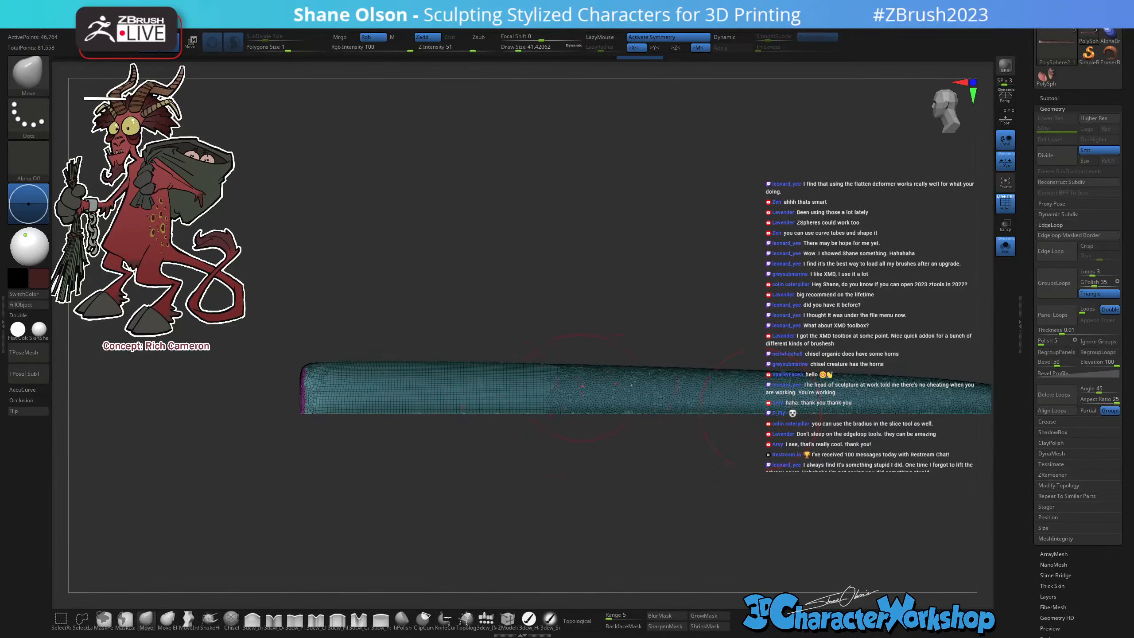
{"action": "left_click_drag", "start_coordinate": [606, 257], "coordinate": [631, 469]}
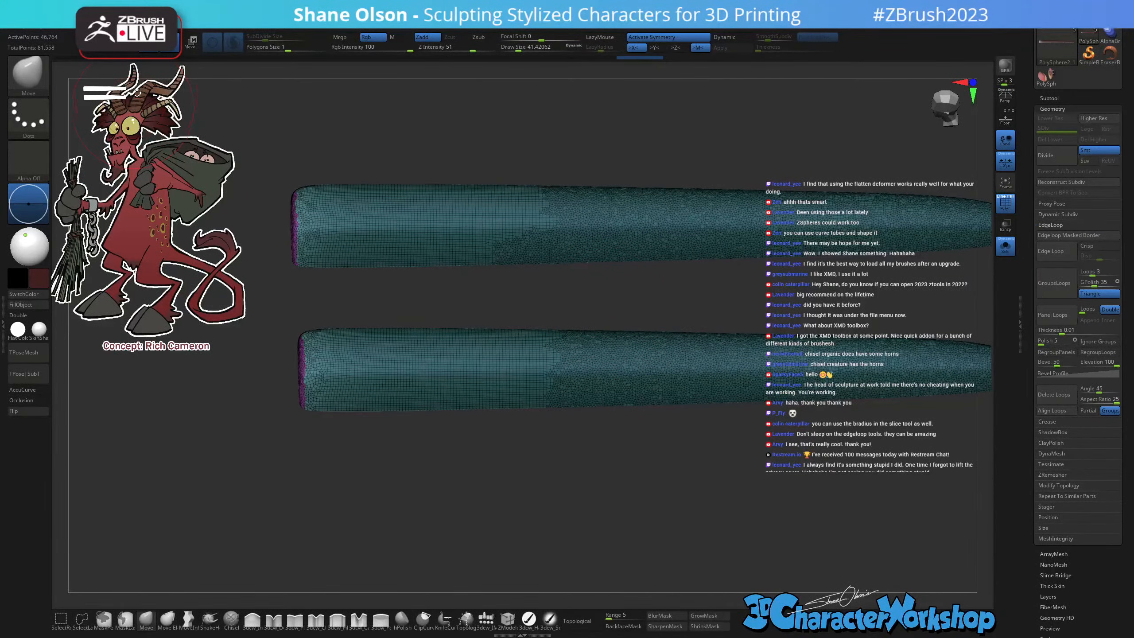
{"action": "left_click_drag", "start_coordinate": [810, 407], "coordinate": [452, 393]}
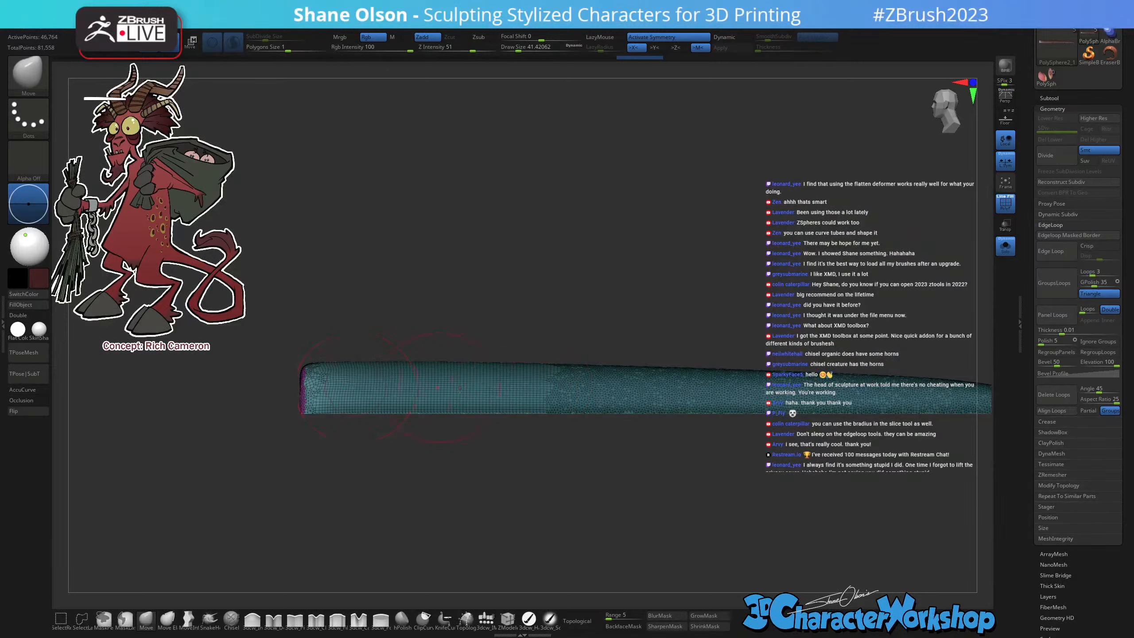
{"action": "left_click_drag", "start_coordinate": [813, 270], "coordinate": [654, 290], "text": "alt"}
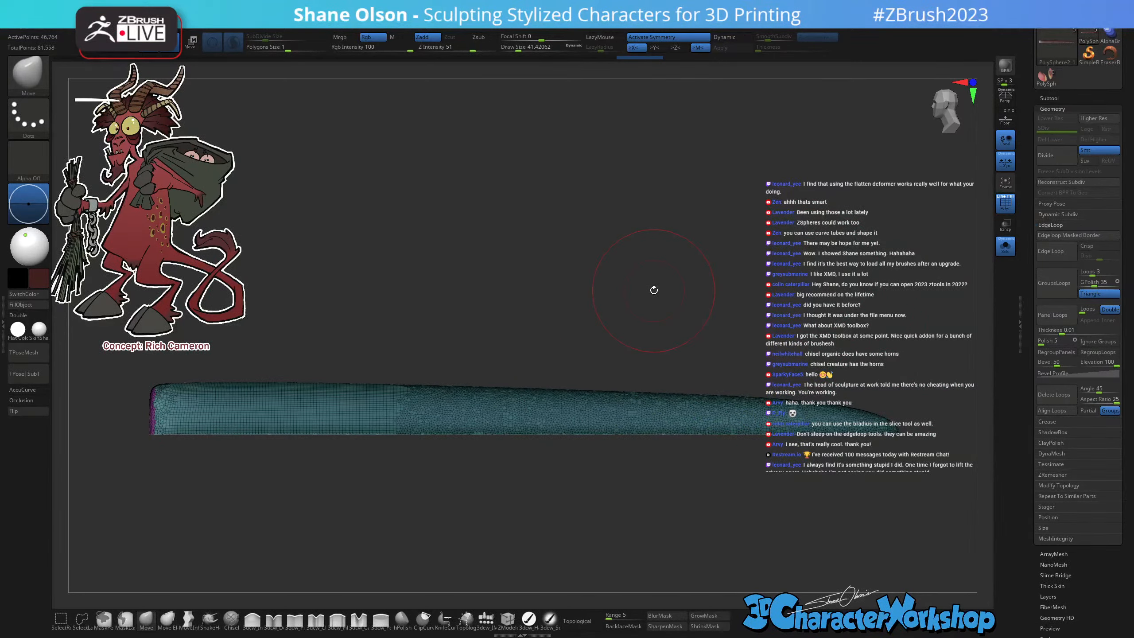
{"action": "left_click_drag", "start_coordinate": [735, 320], "coordinate": [757, 336], "text": "alt"}
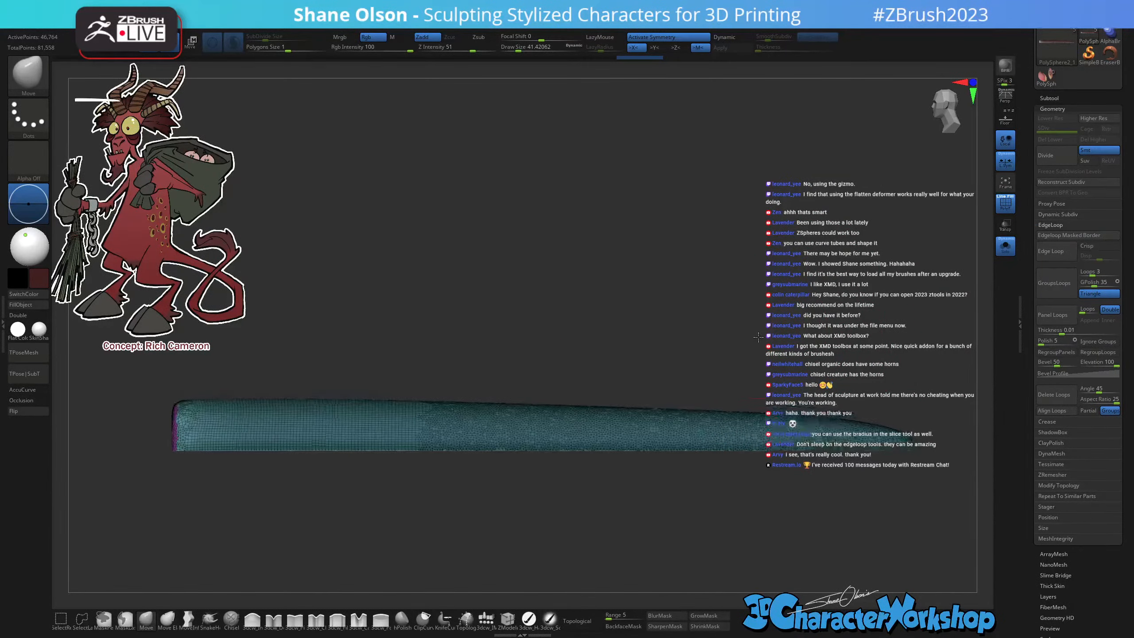
{"action": "left_click_drag", "start_coordinate": [658, 300], "coordinate": [717, 268]}
{"action": "left_click_drag", "start_coordinate": [597, 275], "coordinate": [541, 461]}
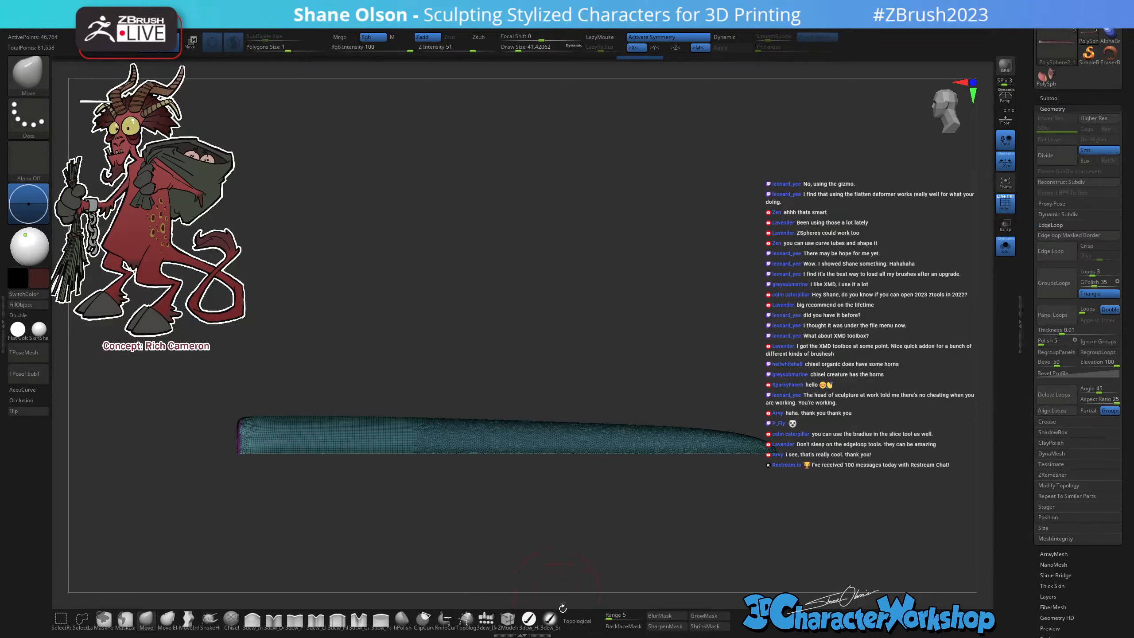
{"action": "left_click_drag", "start_coordinate": [624, 529], "coordinate": [596, 460]}
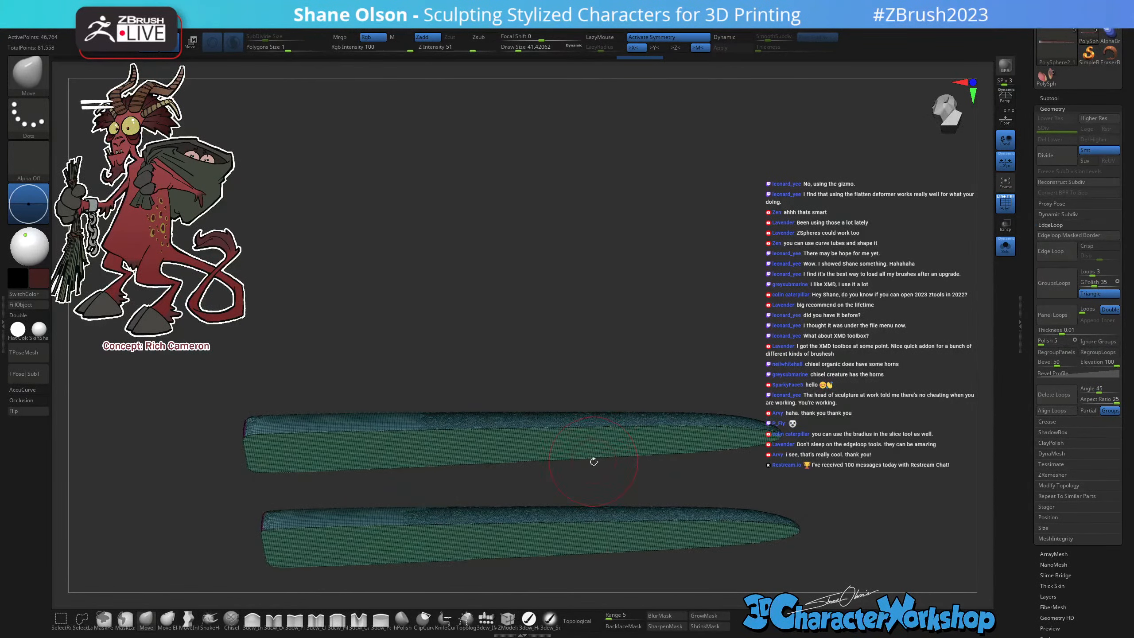
ZRemesh the horns with KeepGroups enabled and SmoothGroups set to about 0.24.
{"action": "key", "text": "1"}
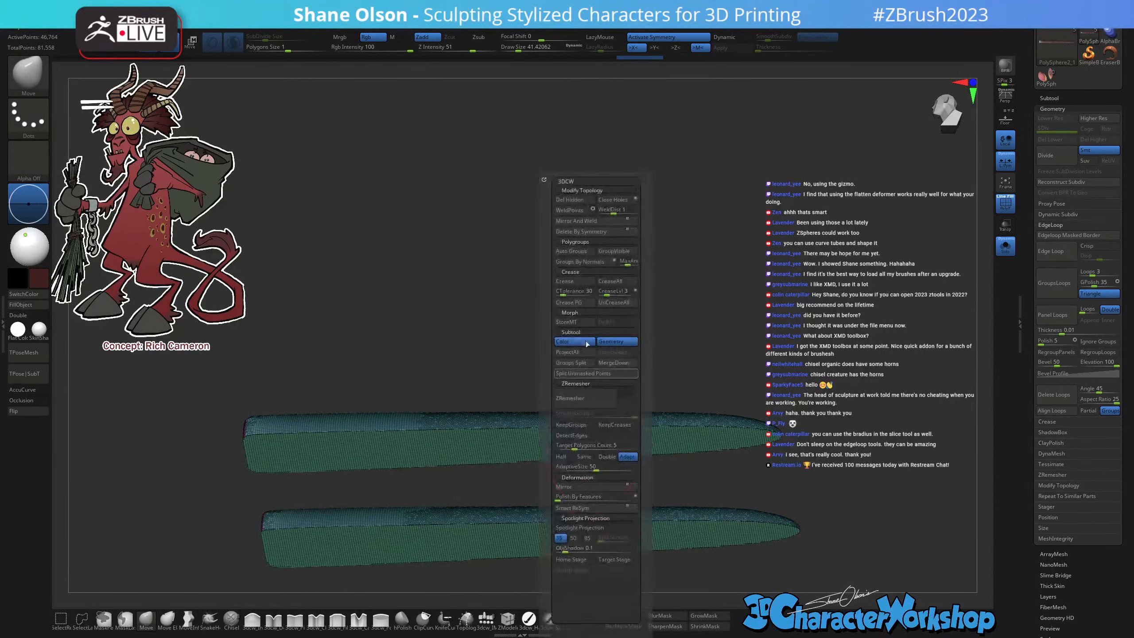
{"action": "left_click", "coordinate": [576, 424]}
{"action": "left_click", "coordinate": [610, 414]}
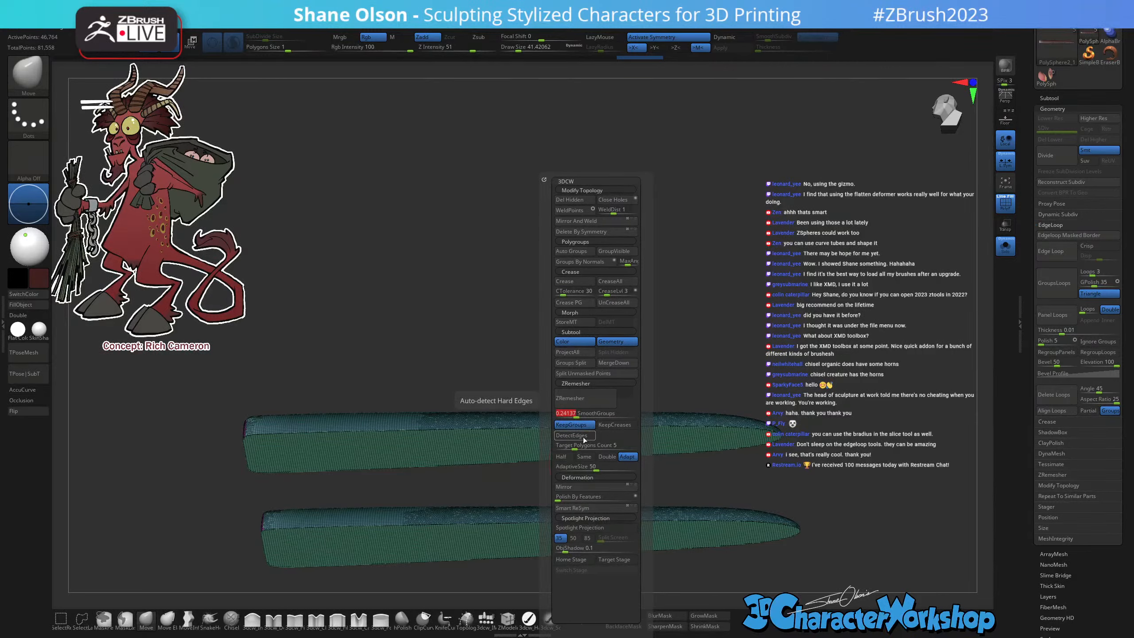
{"action": "left_click", "coordinate": [575, 400]}
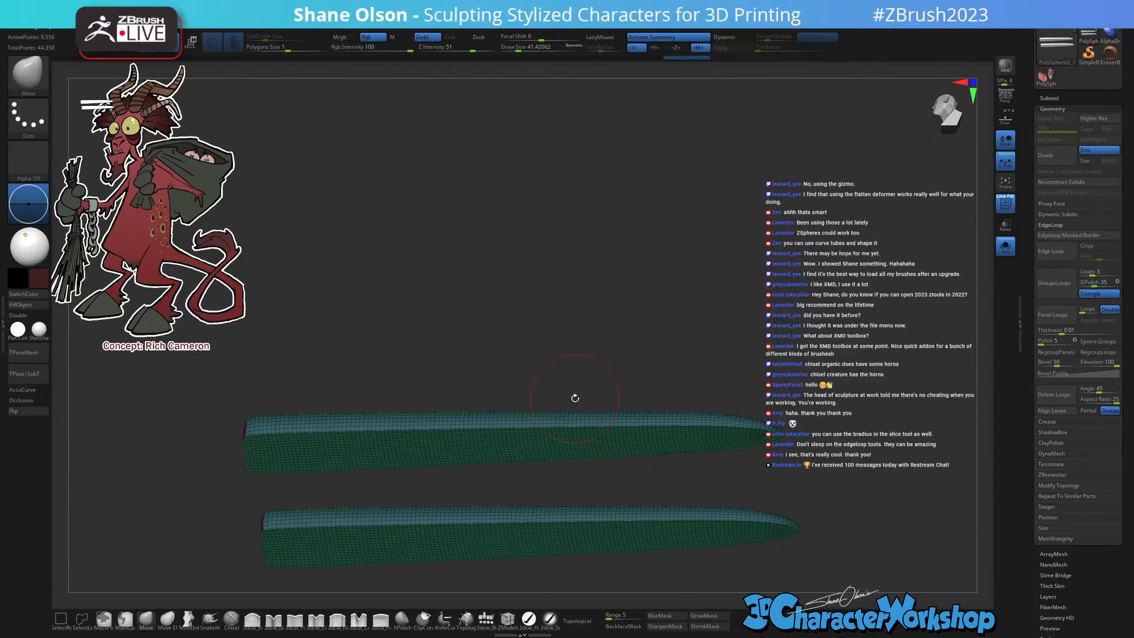
ZRemesh the horns at Half polygon density, keeping KeepGroups and DetectEdges enabled.
{"action": "left_click_drag", "start_coordinate": [584, 342], "coordinate": [573, 321]}
{"action": "key", "text": "space"}
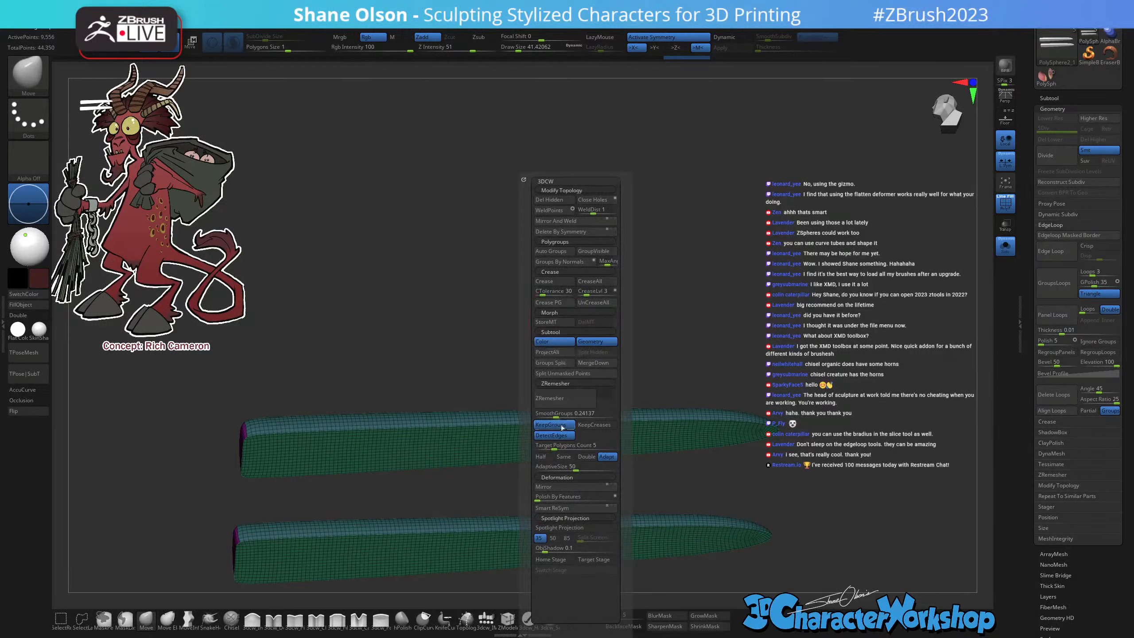
{"action": "left_click", "coordinate": [544, 457]}
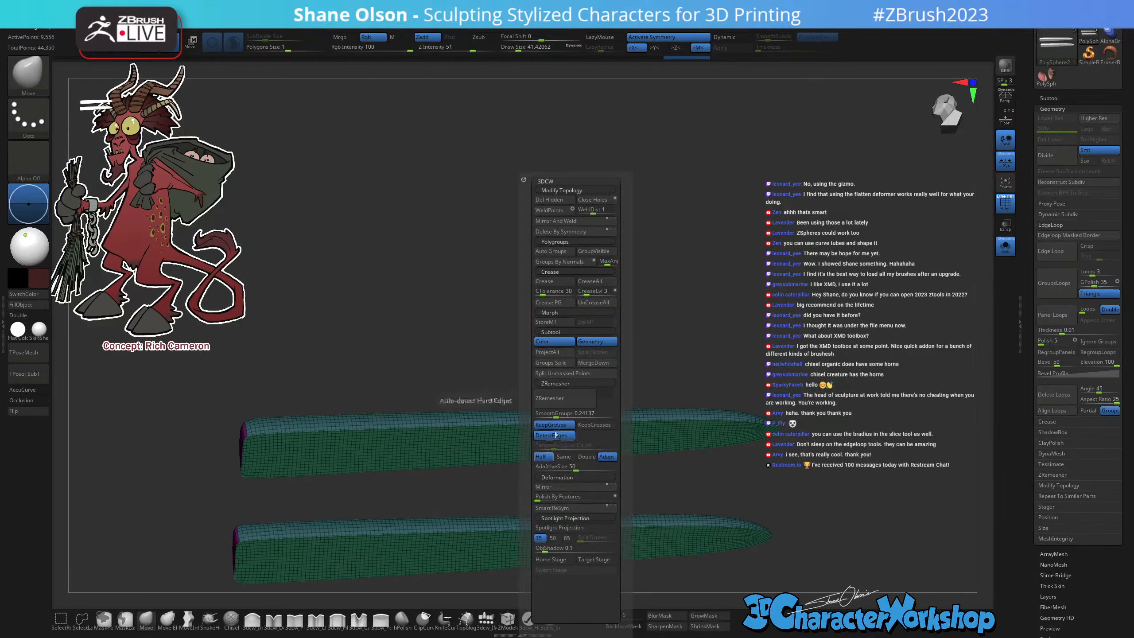
{"action": "left_click", "coordinate": [556, 399]}
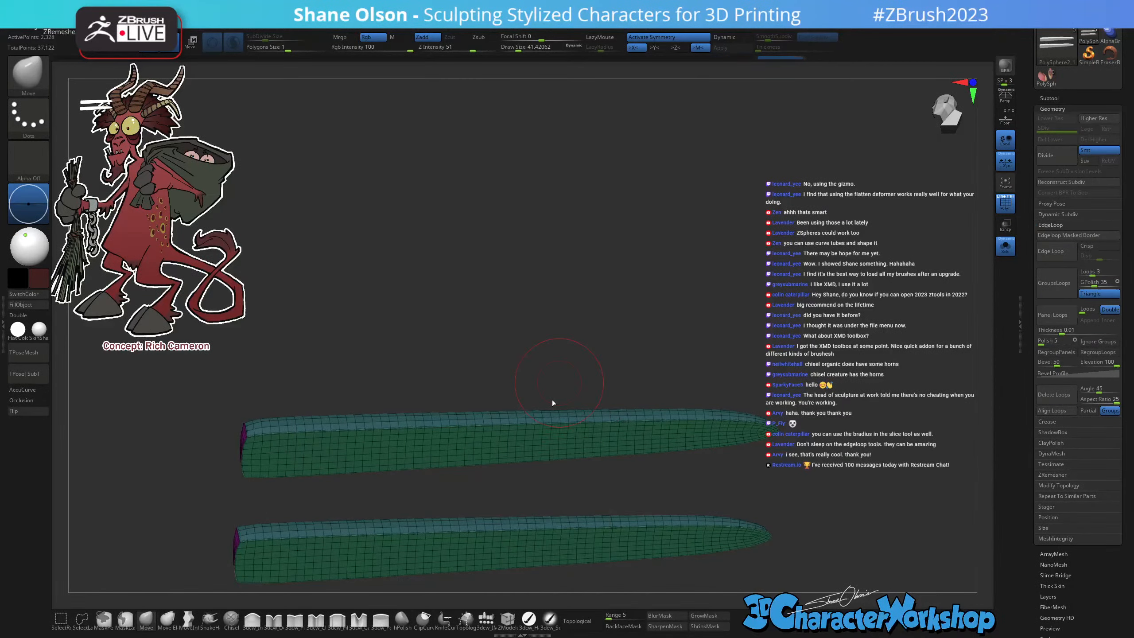
ZRemesh the horns a second time at Half density and inspect their rounded tops and flat undersides.
{"action": "left_click", "coordinate": [549, 396]}
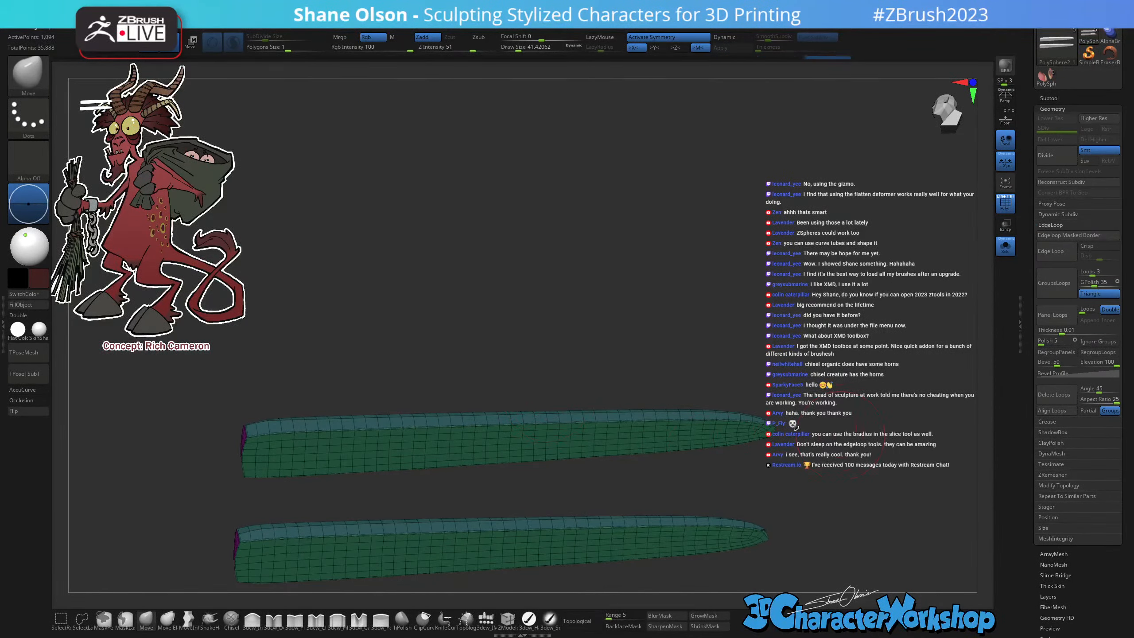
{"action": "mouse_move", "coordinate": [810, 427]}
{"action": "left_mouse_down"}
{"action": "mouse_move", "coordinate": [732, 440]}
{"action": "mouse_move", "coordinate": [799, 442]}
{"action": "mouse_move", "coordinate": [811, 429]}
{"action": "left_mouse_up"}
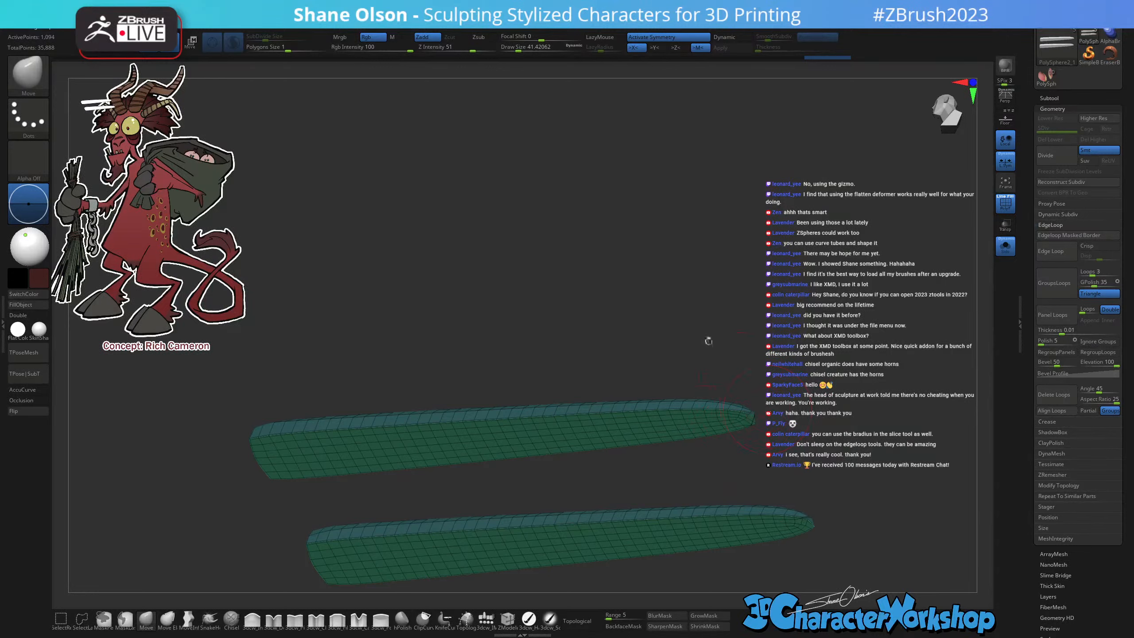
{"action": "left_click", "coordinate": [234, 42], "text": "shift"}
{"action": "mouse_move", "coordinate": [803, 406]}
{"action": "left_mouse_down"}
{"action": "mouse_move", "coordinate": [795, 380]}
{"action": "mouse_move", "coordinate": [776, 443]}
{"action": "left_mouse_up"}
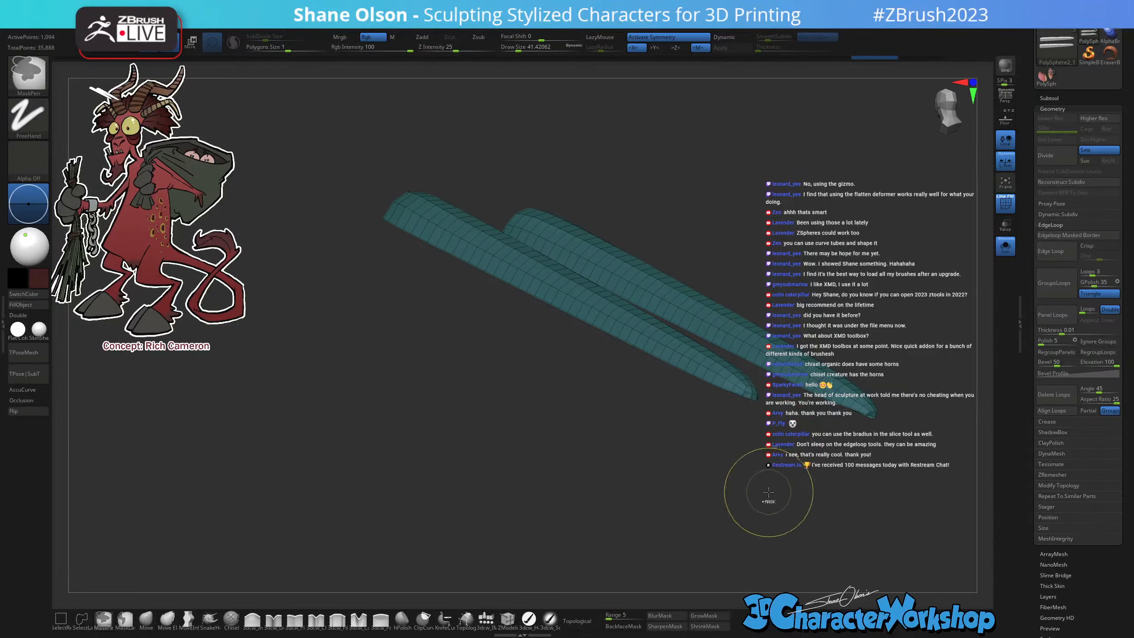
{"action": "left_click_drag", "start_coordinate": [770, 497], "coordinate": [797, 433]}
ZRemesh the horns with the Same polygon count and check the tip topology from the flat side.
{"action": "key", "text": "space"}
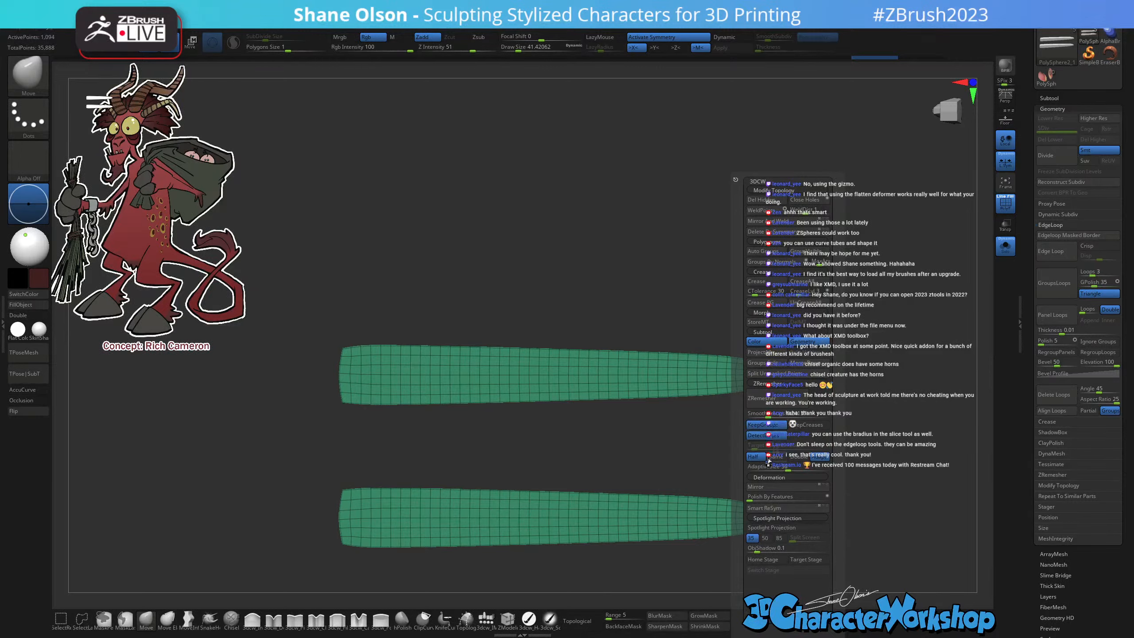
{"action": "left_click", "coordinate": [777, 456]}
{"action": "left_click", "coordinate": [768, 392]}
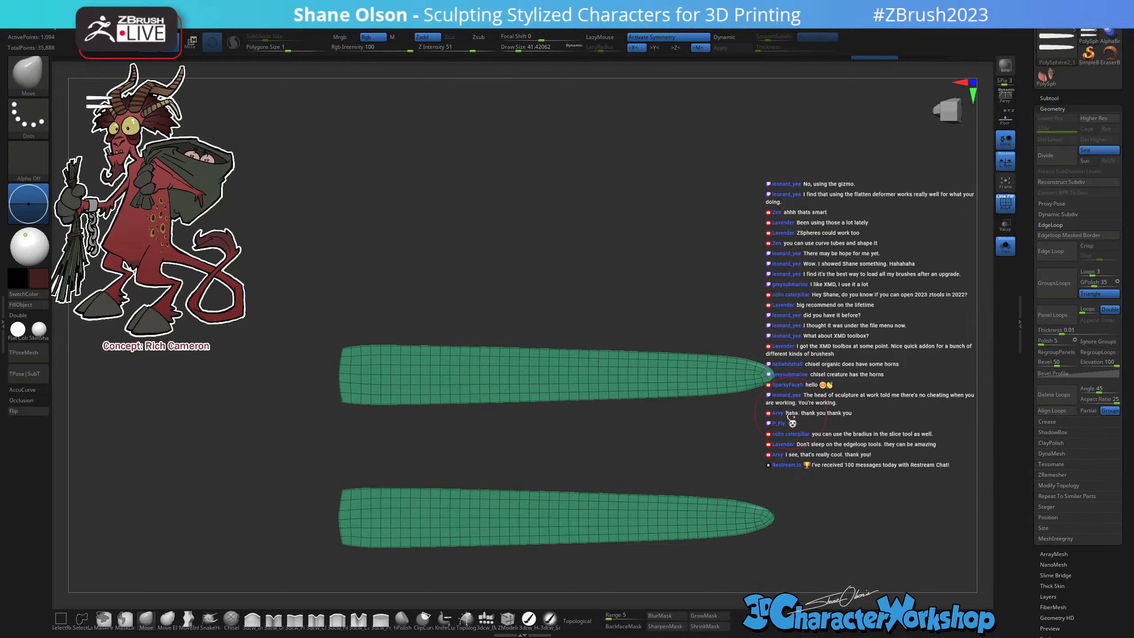
{"action": "left_click_drag", "start_coordinate": [789, 417], "coordinate": [772, 418], "text": "alt"}
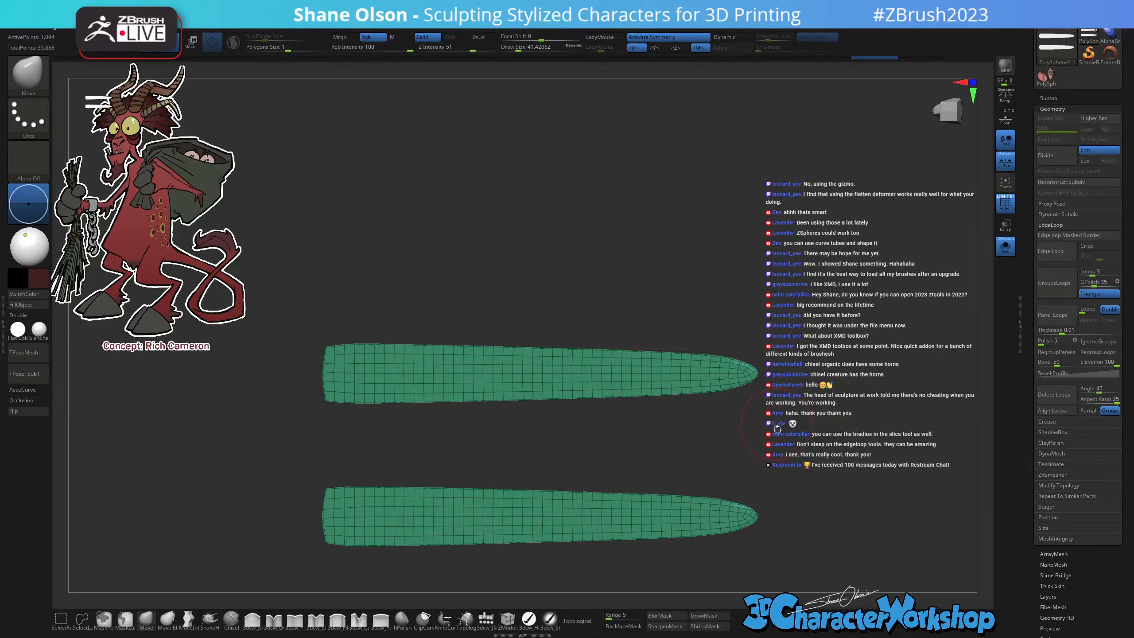
{"action": "left_click_drag", "start_coordinate": [785, 427], "coordinate": [803, 395]}
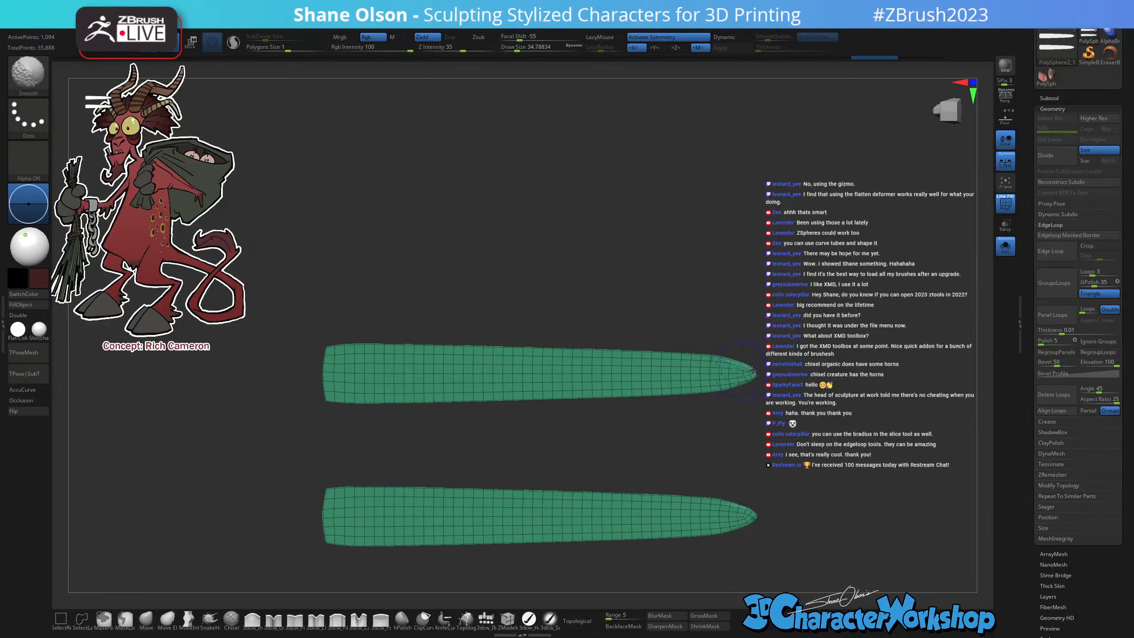
Inflate the horn tip with the 3dcw_Inflate brush and ZRemesh the horns once more.
{"action": "key", "text": "ctrl"}
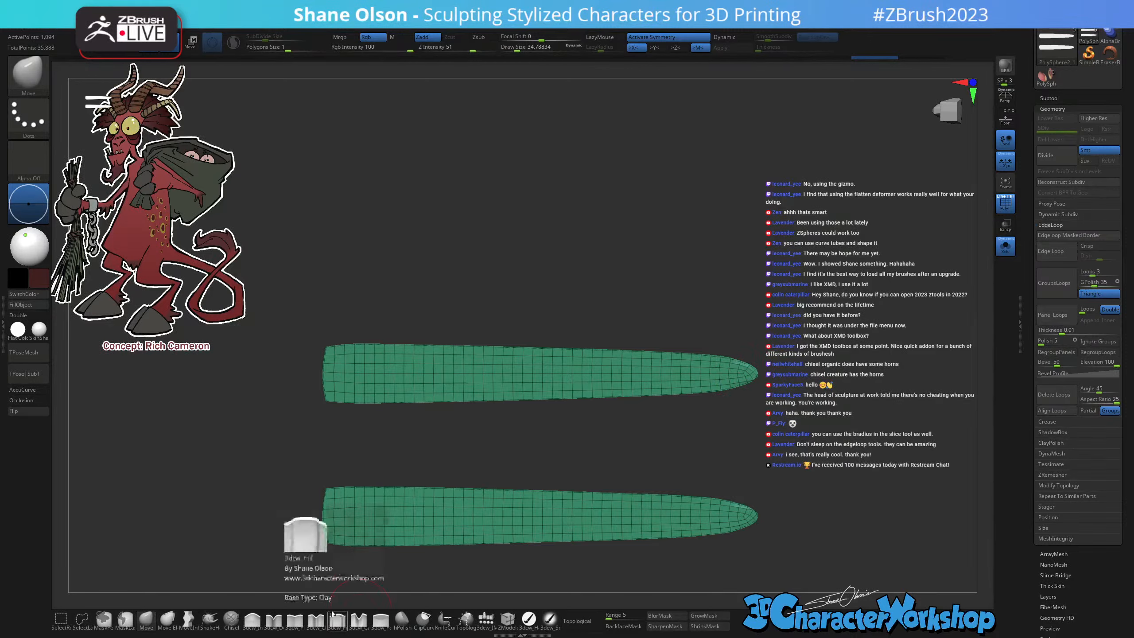
{"action": "left_click", "coordinate": [252, 619]}
{"action": "left_click_drag", "start_coordinate": [745, 375], "coordinate": [752, 375]}
{"action": "mouse_move", "coordinate": [799, 324]}
{"action": "left_mouse_down"}
{"action": "mouse_move", "coordinate": [784, 389]}
{"action": "mouse_move", "coordinate": [795, 404]}
{"action": "mouse_move", "coordinate": [803, 389]}
{"action": "mouse_move", "coordinate": [829, 426]}
{"action": "left_mouse_up"}
{"action": "key", "text": "ctrl"}
{"action": "key", "text": "space"}
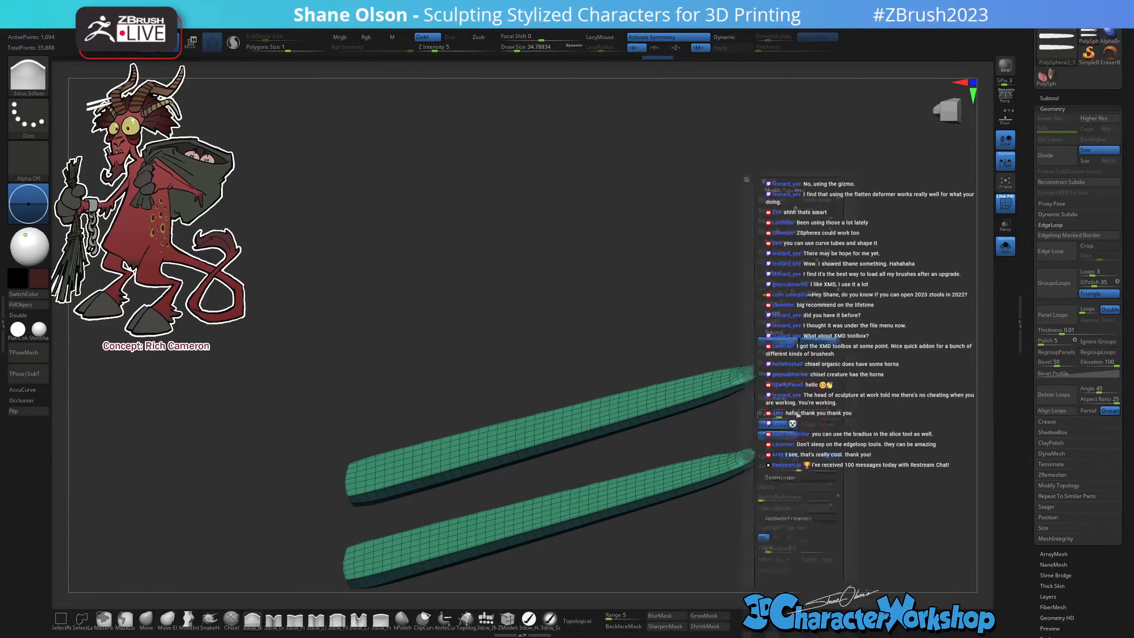
{"action": "left_click", "coordinate": [788, 401]}
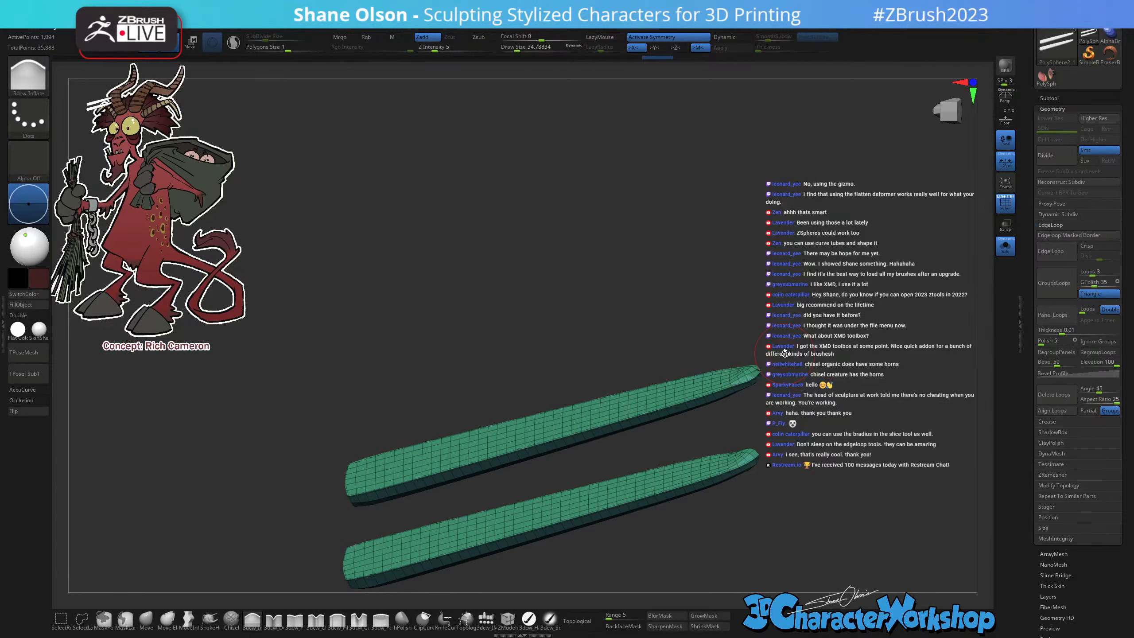
Check the horns' rounded tops and ends, and undo back to the first half-density remesh.
{"action": "left_click_drag", "start_coordinate": [835, 438], "coordinate": [712, 496]}
{"action": "key", "text": "space"}
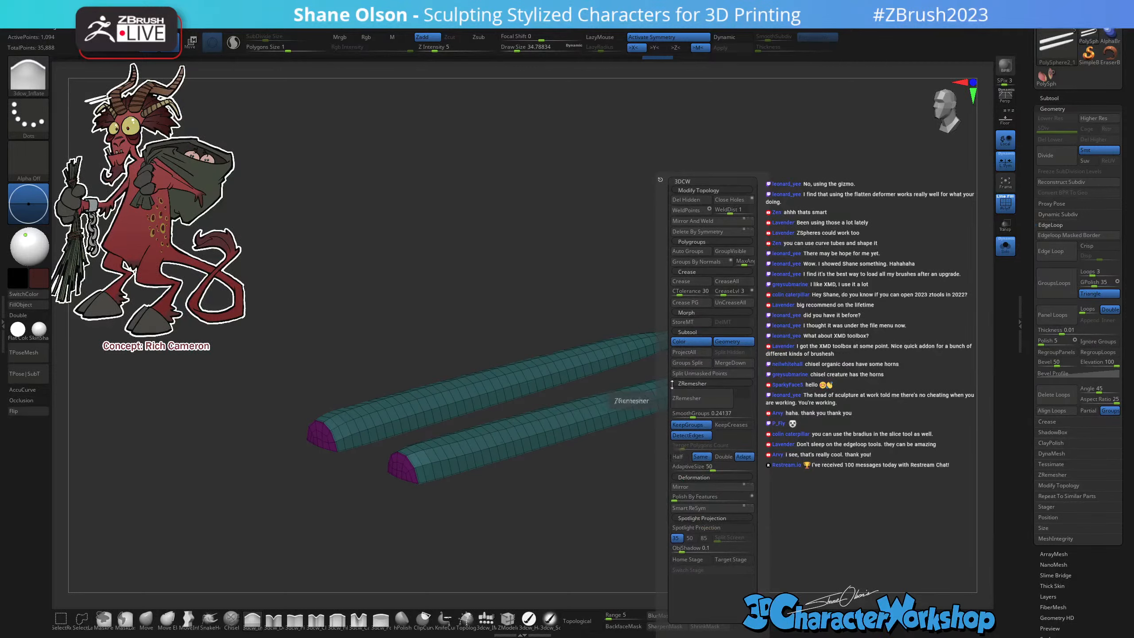
{"action": "key", "text": "space"}
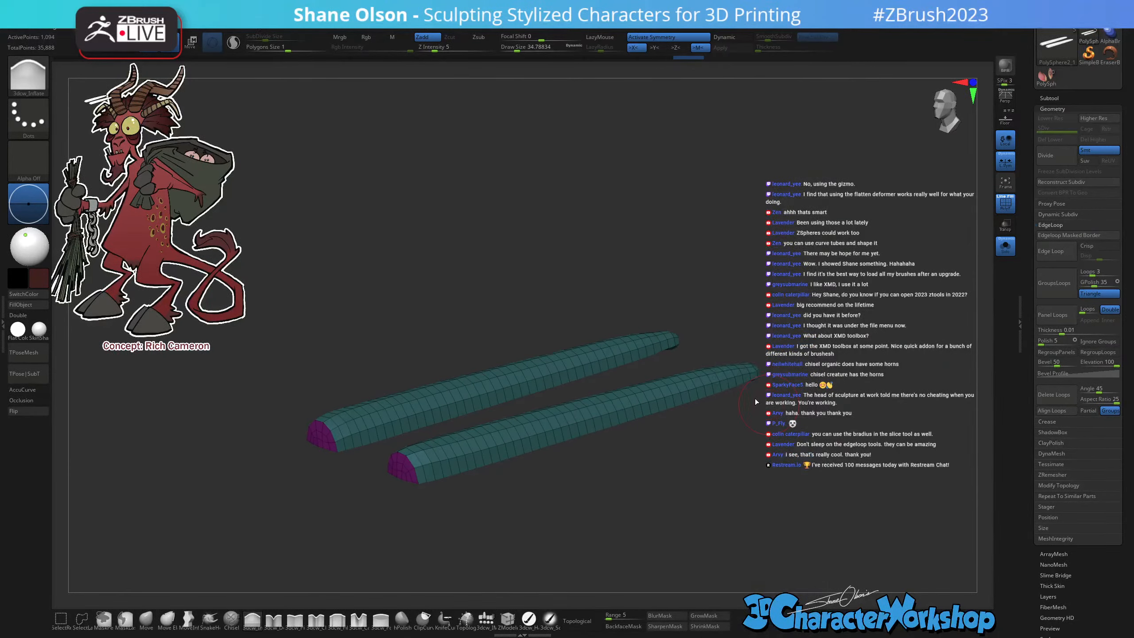
{"action": "mouse_move", "coordinate": [764, 451]}
{"action": "left_mouse_down"}
{"action": "mouse_move", "coordinate": [809, 457]}
{"action": "mouse_move", "coordinate": [793, 493]}
{"action": "left_mouse_up"}
{"action": "key", "text": "ctrl"}
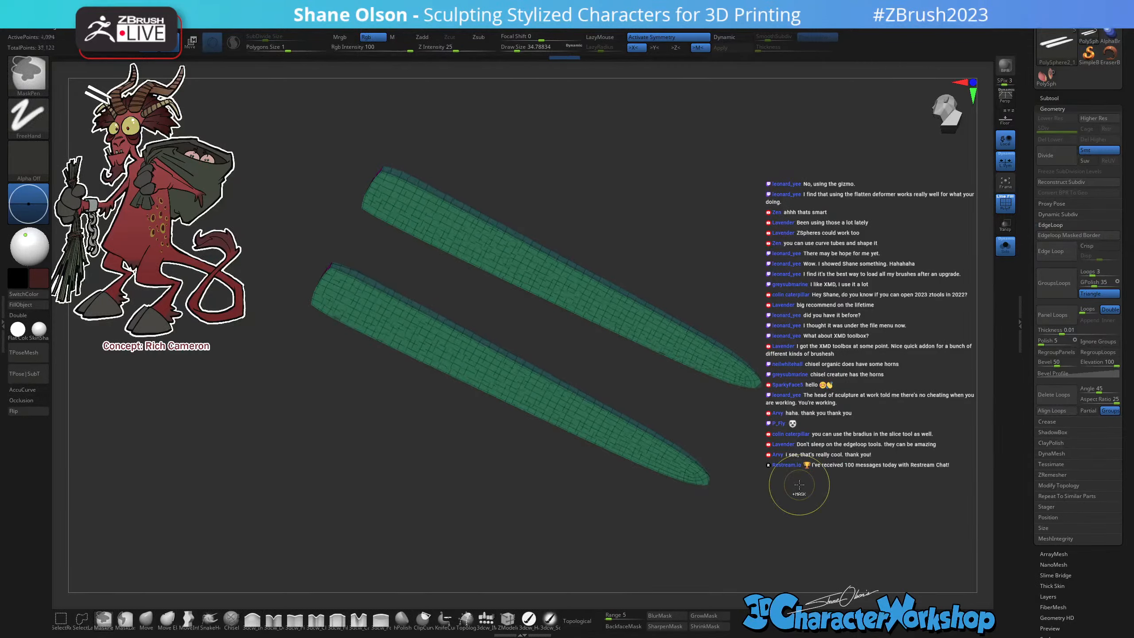
Subdivide the horns repeatedly up to SDiv level 6.
{"action": "mouse_move", "coordinate": [800, 484]}
{"action": "left_mouse_down", "text": "shift"}
{"action": "mouse_move", "coordinate": [805, 535]}
{"action": "mouse_move", "coordinate": [764, 476]}
{"action": "mouse_move", "coordinate": [856, 340]}
{"action": "mouse_move", "coordinate": [781, 320]}
{"action": "mouse_move", "coordinate": [790, 440]}
{"action": "mouse_move", "coordinate": [694, 494]}
{"action": "mouse_move", "coordinate": [724, 497]}
{"action": "mouse_move", "coordinate": [717, 486]}
{"action": "left_mouse_up", "text": "shift"}
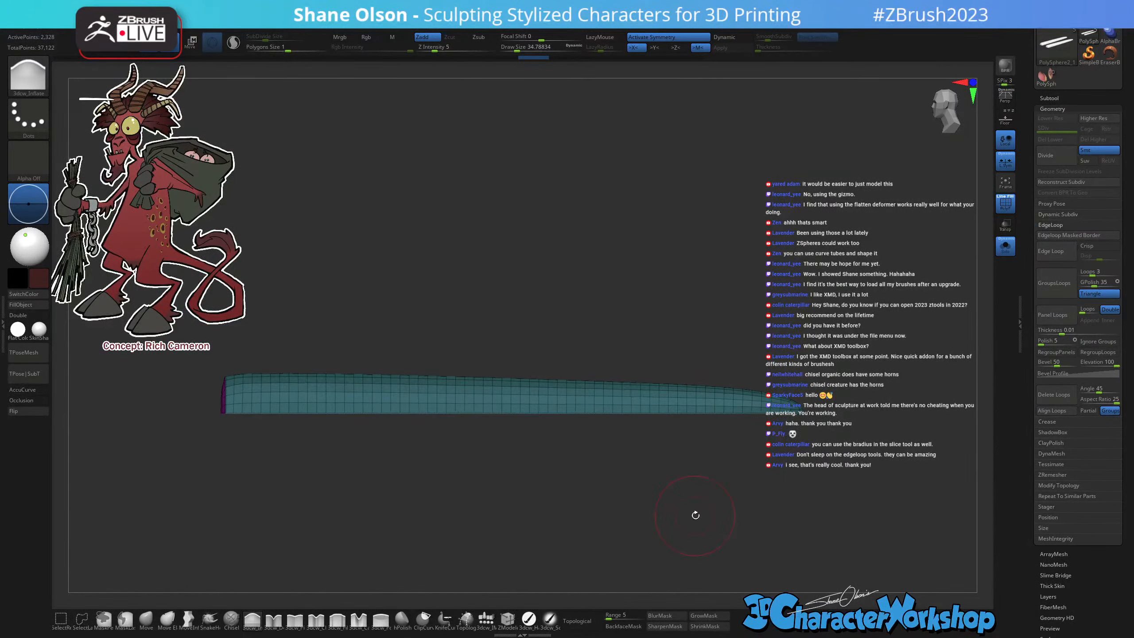
{"action": "key", "text": "ctrl"}
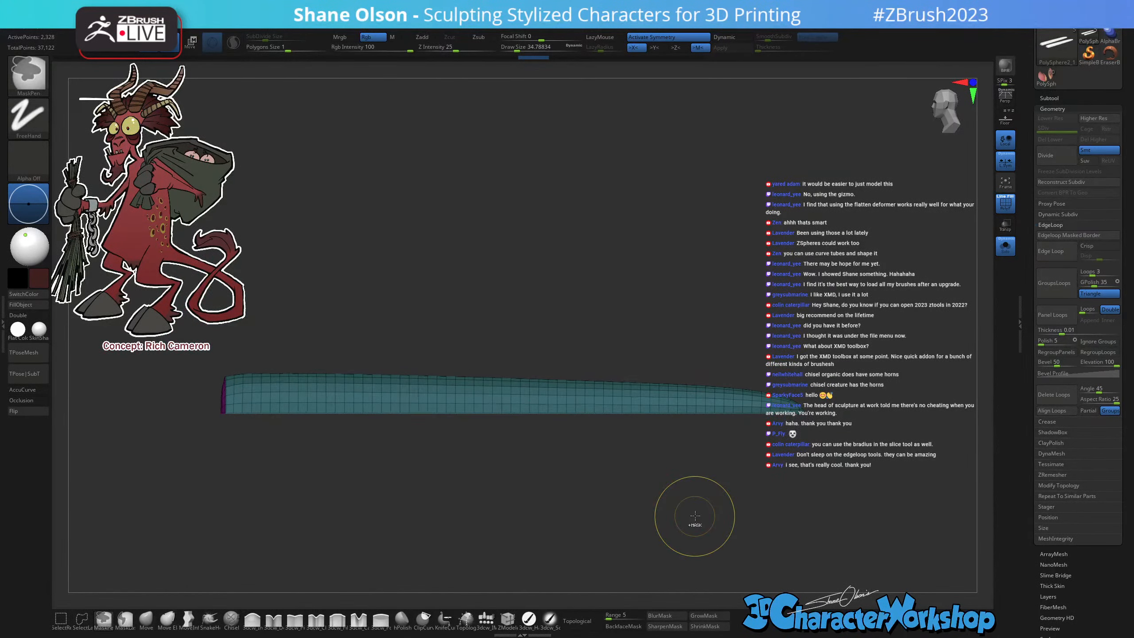
{"action": "key", "text": "ctrl+d"}
{"action": "key", "text": "ctrl+d"}
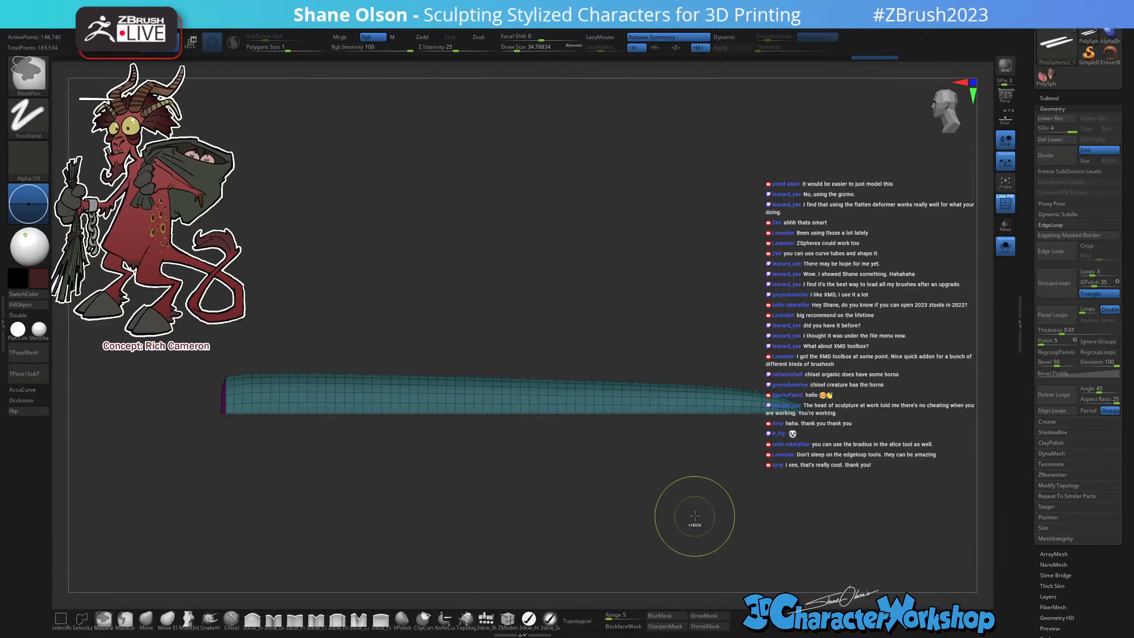
{"action": "key", "text": "ctrl+d"}
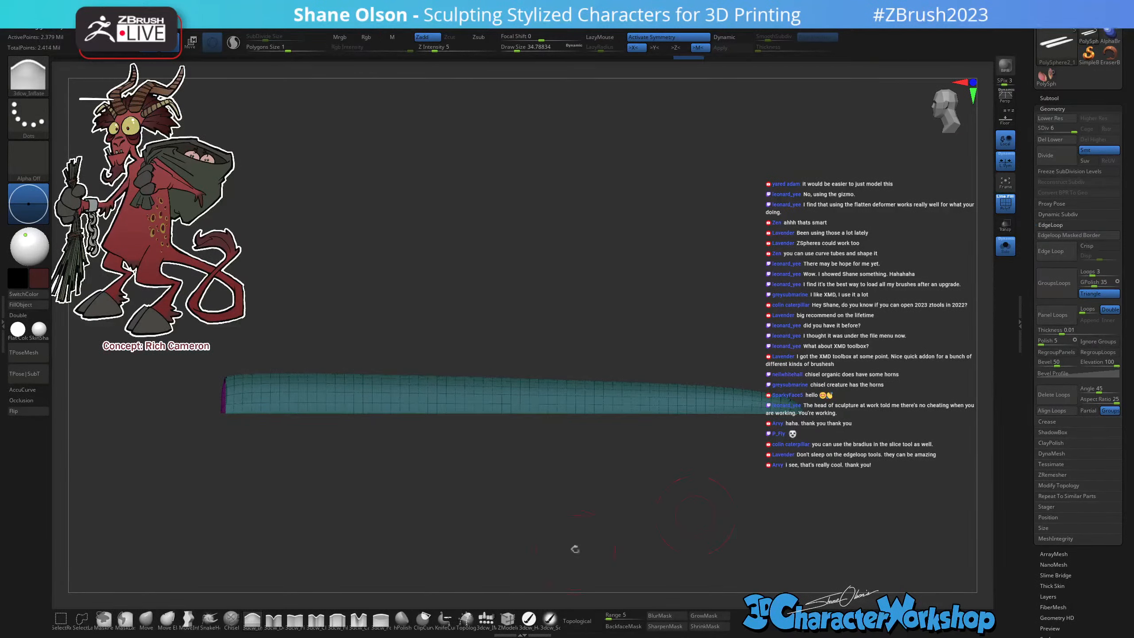
{"action": "left_click_drag", "start_coordinate": [636, 502], "coordinate": [661, 510]}
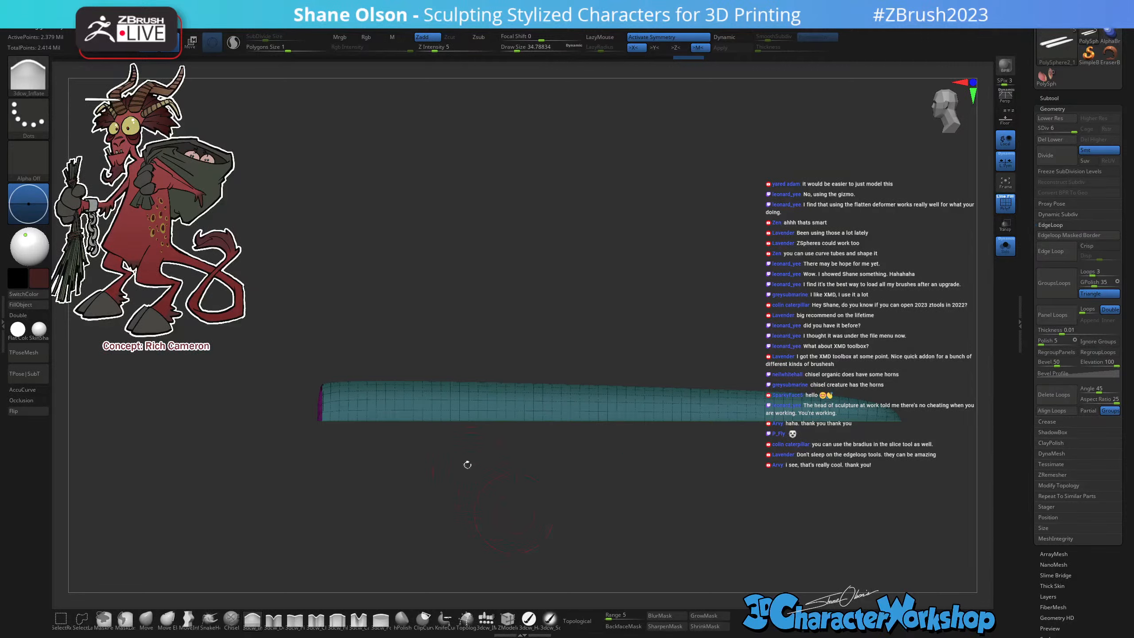
Isolate the horns' rounded top polygroup, enable Double-sided display and turn off the polyframe in a straight side view.
{"action": "left_click_drag", "start_coordinate": [480, 507], "coordinate": [513, 495]}
{"action": "left_click", "coordinate": [439, 397], "text": "ctrl+shift"}
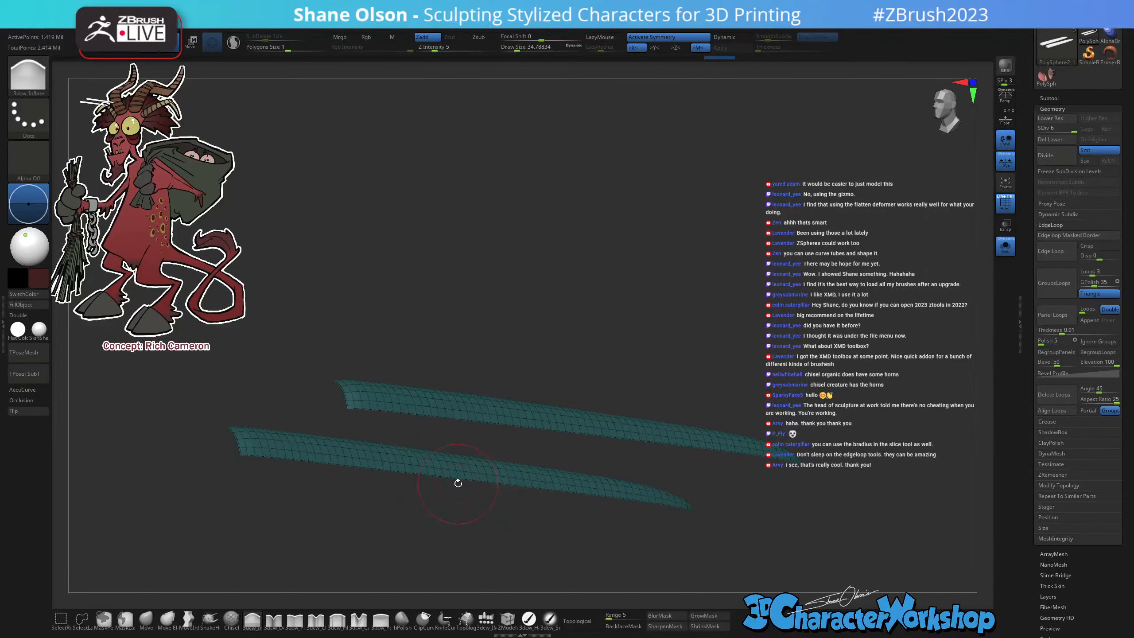
{"action": "left_click", "coordinate": [27, 315]}
{"action": "left_click_drag", "start_coordinate": [613, 552], "coordinate": [506, 504]}
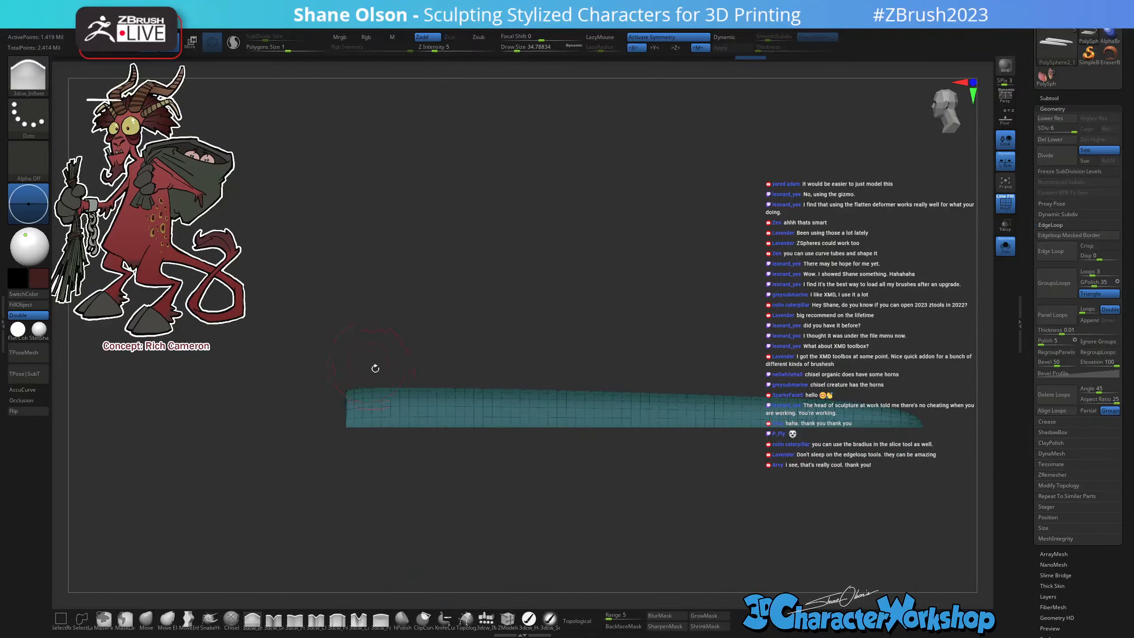
{"action": "left_click_drag", "start_coordinate": [390, 331], "coordinate": [407, 353]}
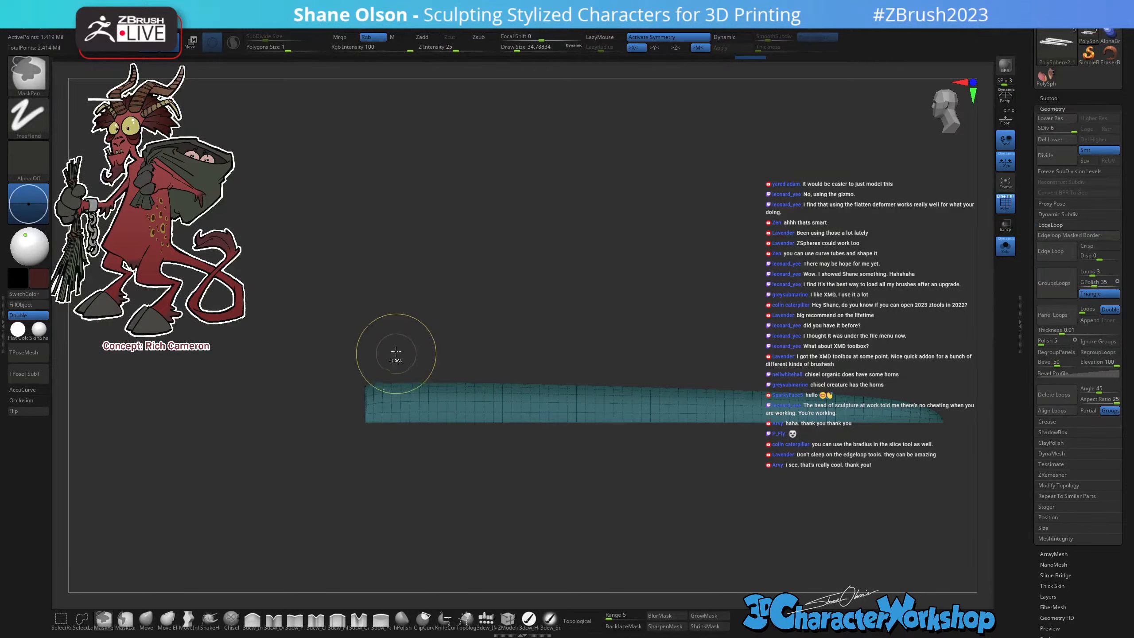
{"action": "key", "text": "shift+f"}
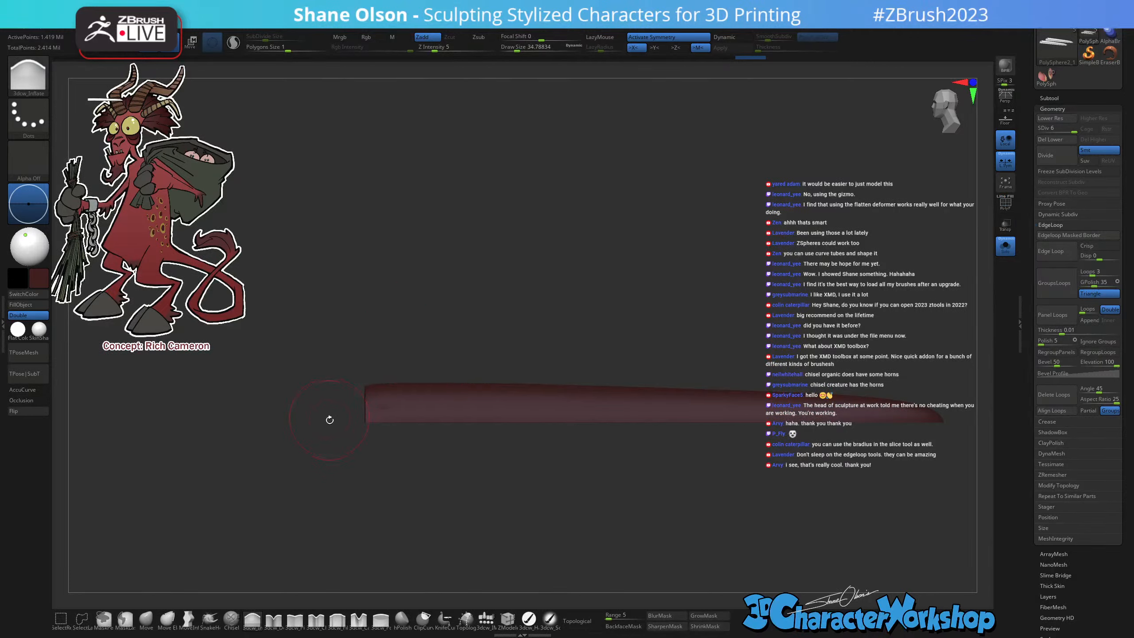
Reduce the draw size to about 22 and mask eight evenly spaced crosswise bands from the horns' thick end past mid-length.
{"action": "key", "text": "s"}
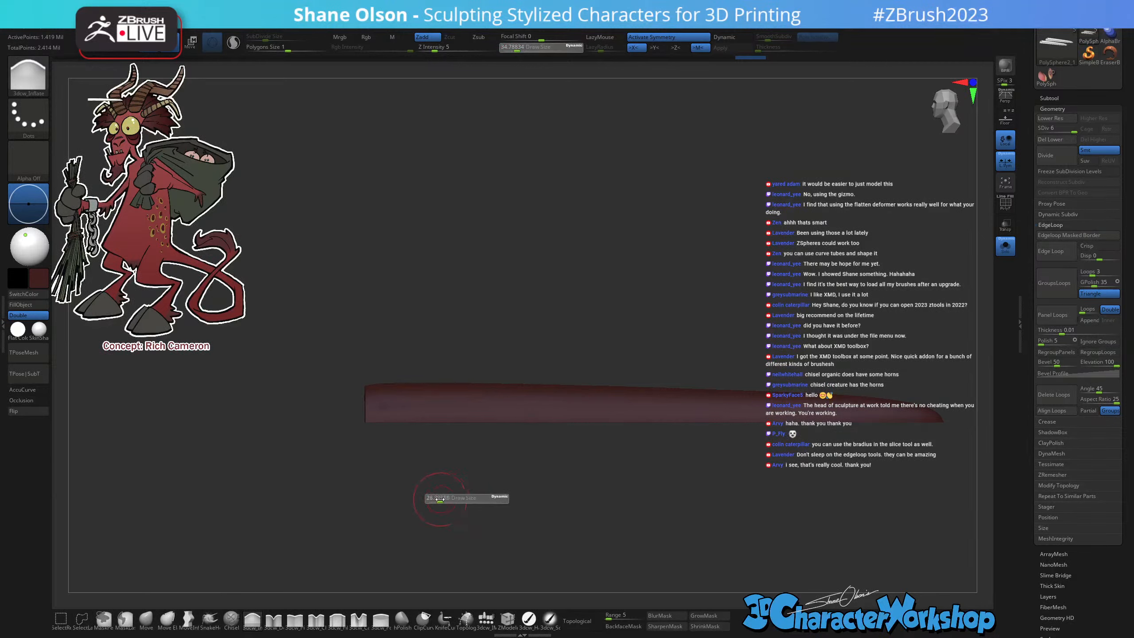
{"action": "left_click_drag", "start_coordinate": [441, 495], "coordinate": [439, 497]}
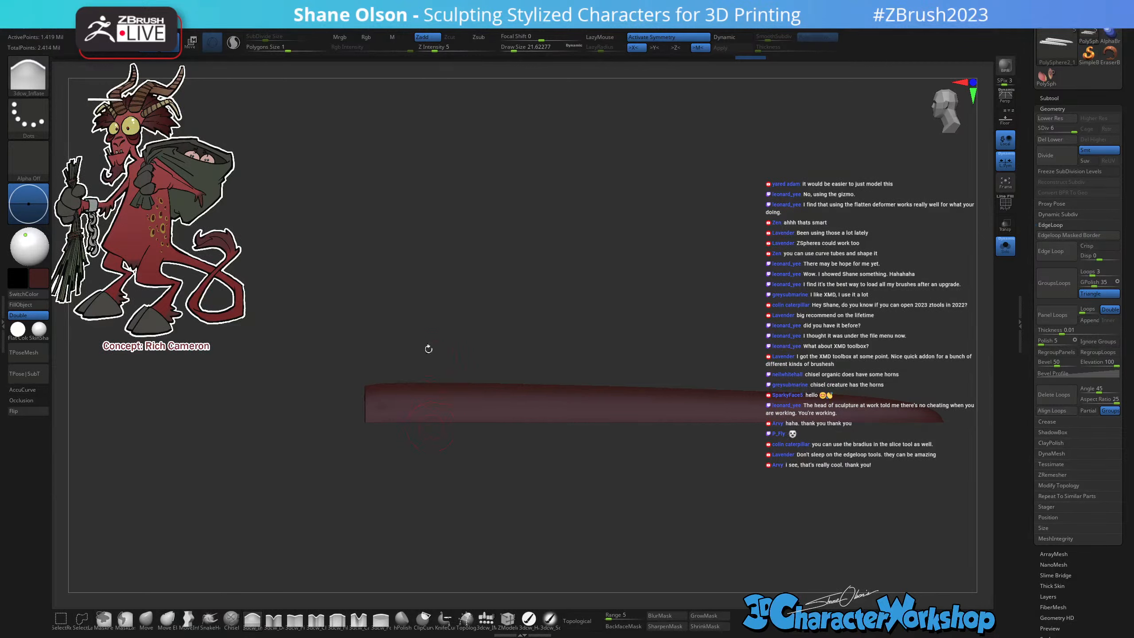
{"action": "left_click_drag", "start_coordinate": [398, 344], "coordinate": [400, 469], "text": "ctrl"}
{"action": "left_click_drag", "start_coordinate": [428, 369], "coordinate": [430, 459], "text": "ctrl"}
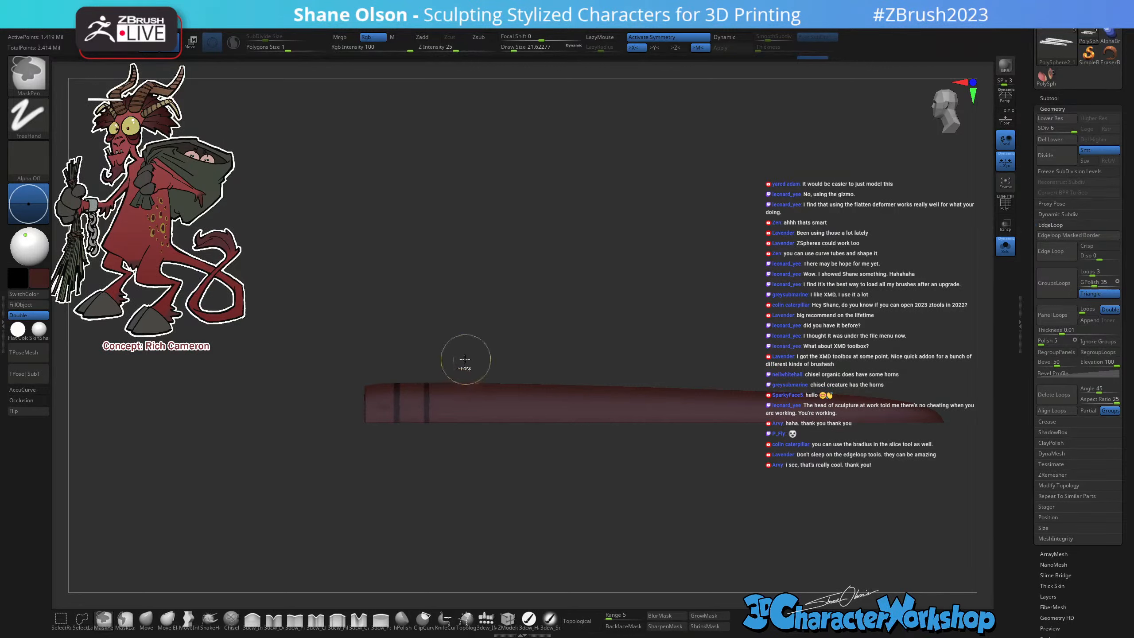
{"action": "left_click_drag", "start_coordinate": [462, 361], "coordinate": [456, 478], "text": "ctrl"}
{"action": "left_click_drag", "start_coordinate": [489, 360], "coordinate": [491, 482], "text": "ctrl"}
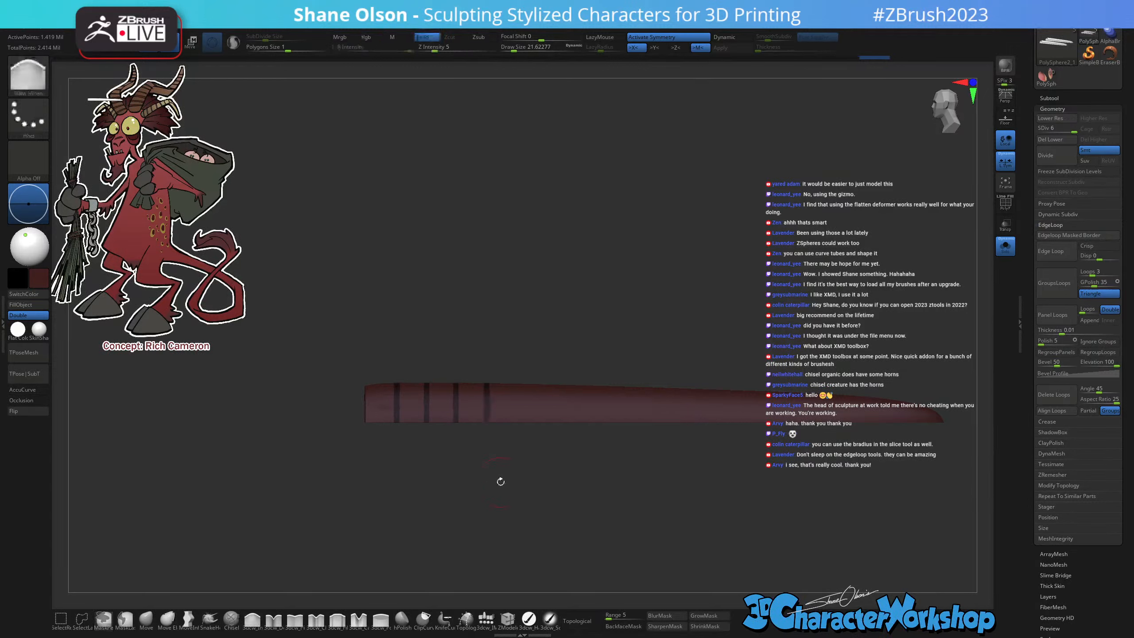
{"action": "left_click_drag", "start_coordinate": [488, 359], "coordinate": [489, 466], "text": "ctrl"}
{"action": "left_click_drag", "start_coordinate": [518, 362], "coordinate": [520, 479], "text": "ctrl"}
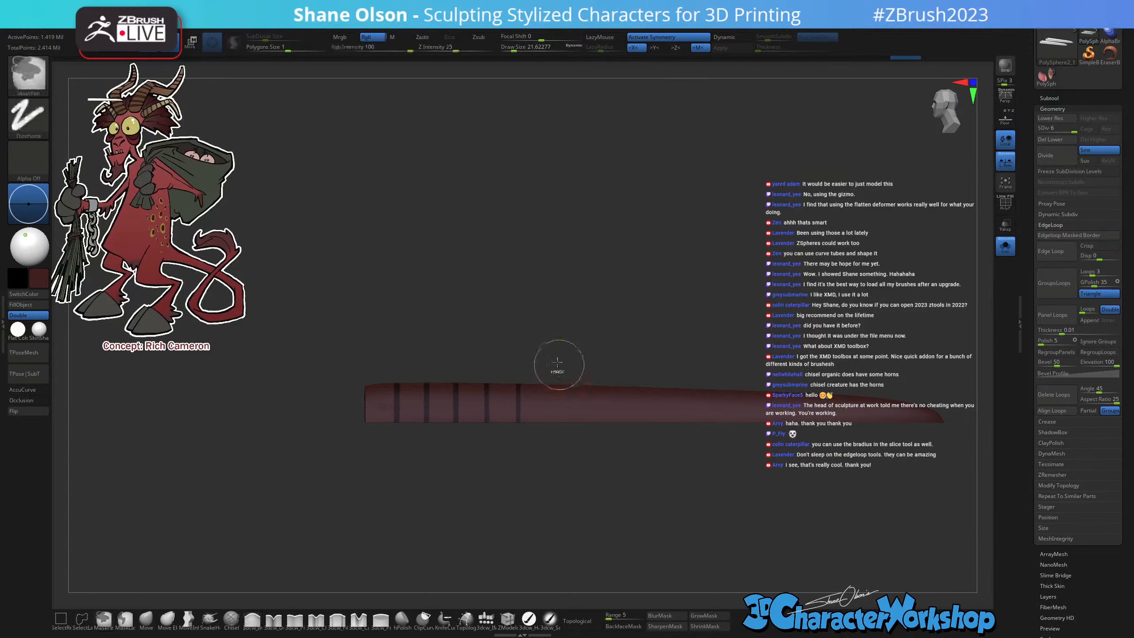
{"action": "left_click_drag", "start_coordinate": [550, 358], "coordinate": [552, 482], "text": "ctrl"}
{"action": "left_click_drag", "start_coordinate": [585, 362], "coordinate": [584, 481], "text": "ctrl"}
{"action": "left_click_drag", "start_coordinate": [615, 365], "coordinate": [611, 482], "text": "ctrl"}
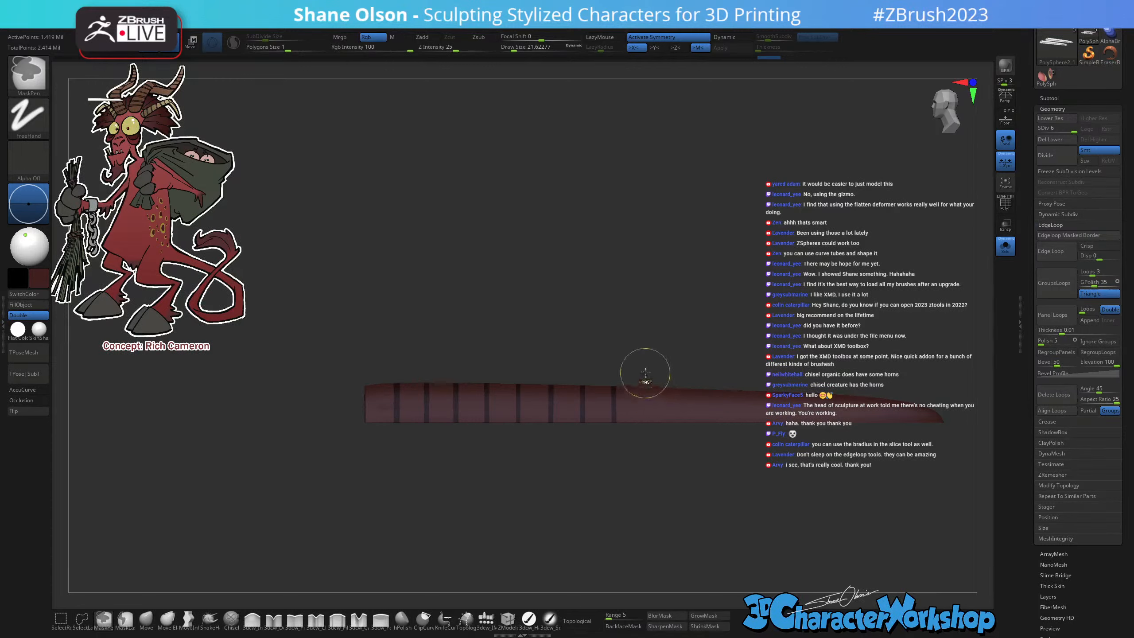
Reduce the draw size to about 3 and mask two more crosswise bands past the horns' mid-length.
{"action": "key", "text": "s"}
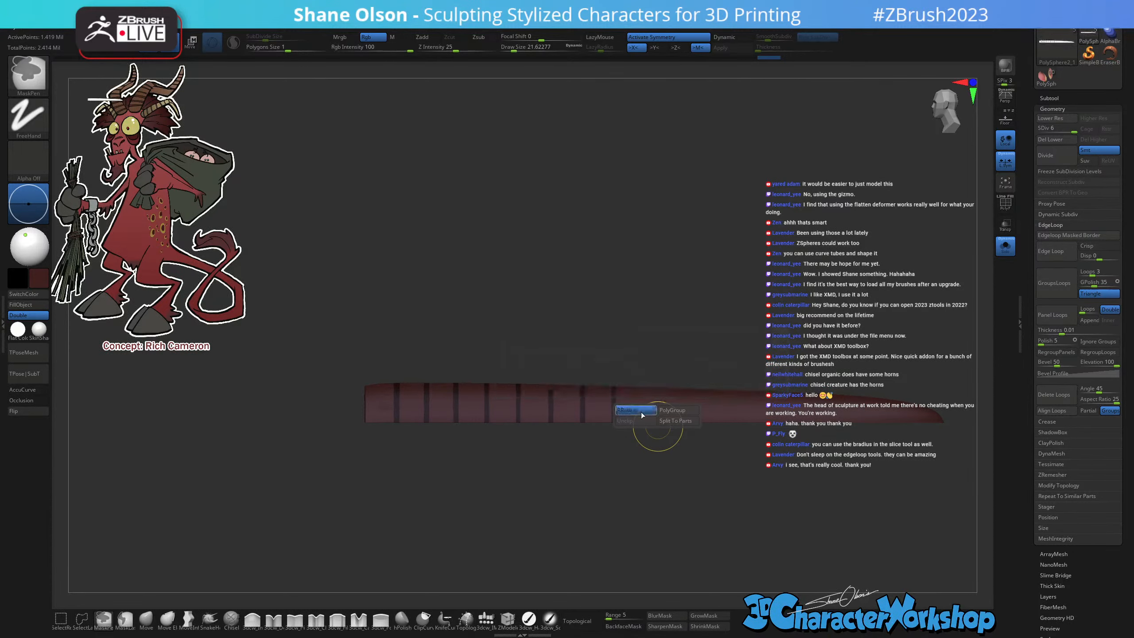
{"action": "key", "text": "s"}
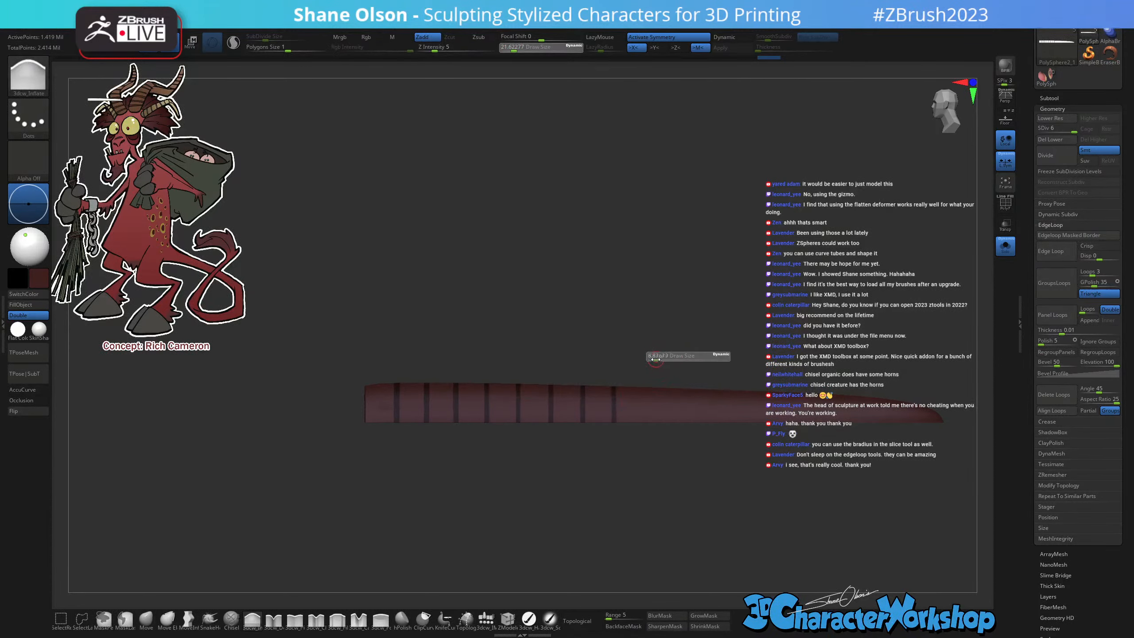
{"action": "left_click_drag", "start_coordinate": [654, 360], "coordinate": [656, 359]}
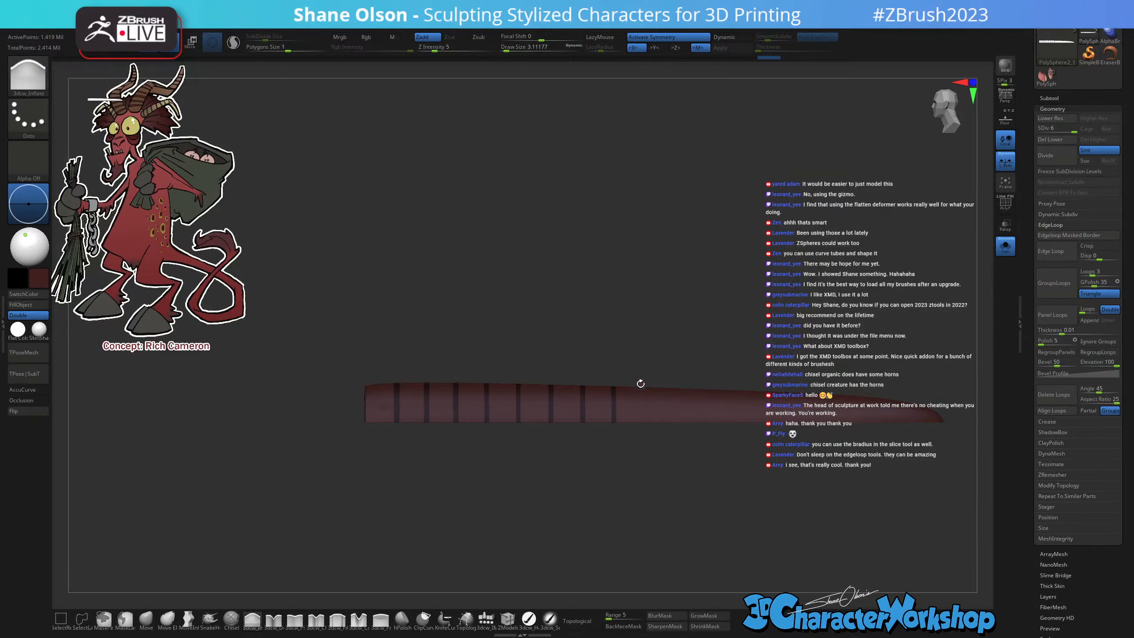
{"action": "key", "text": "ctrl"}
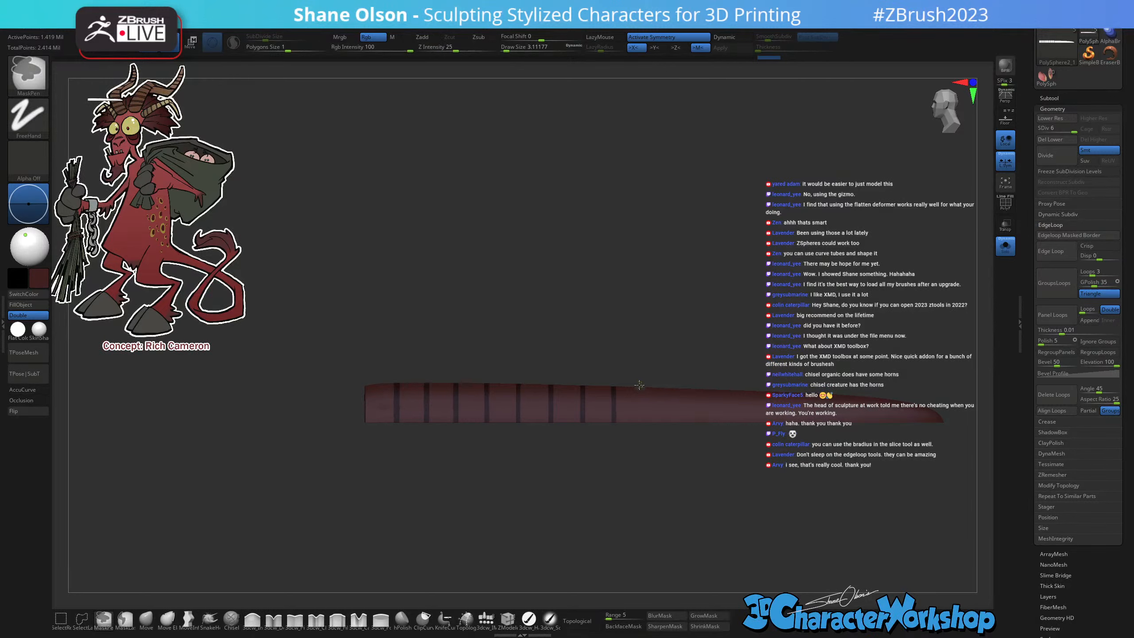
{"action": "left_click_drag", "start_coordinate": [639, 433], "coordinate": [645, 448], "text": "ctrl"}
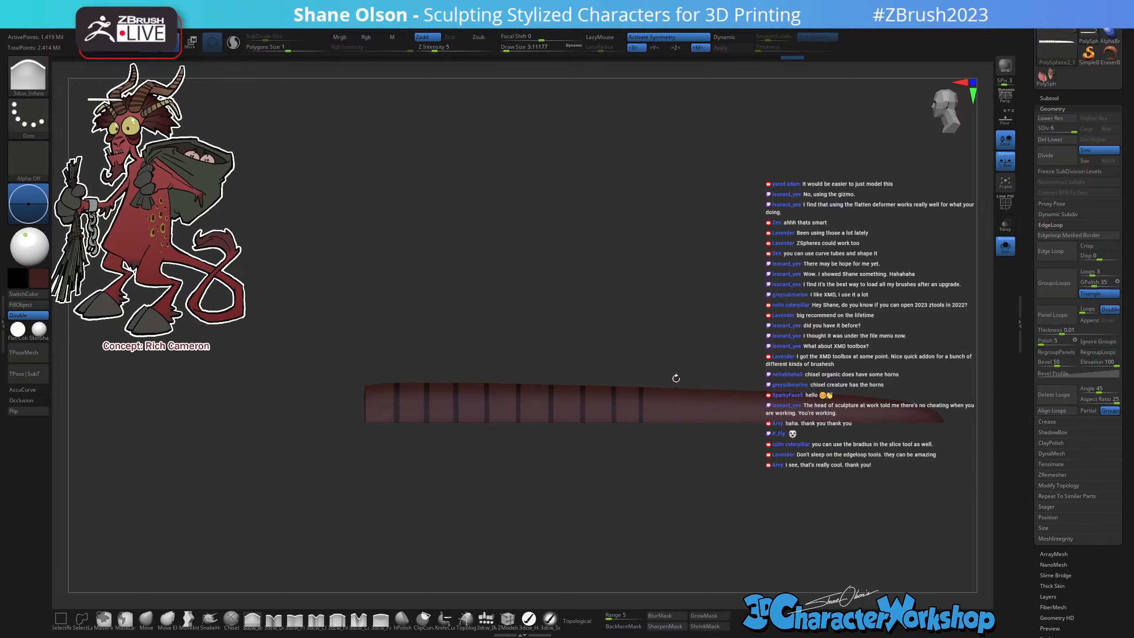
{"action": "key", "text": "ctrl"}
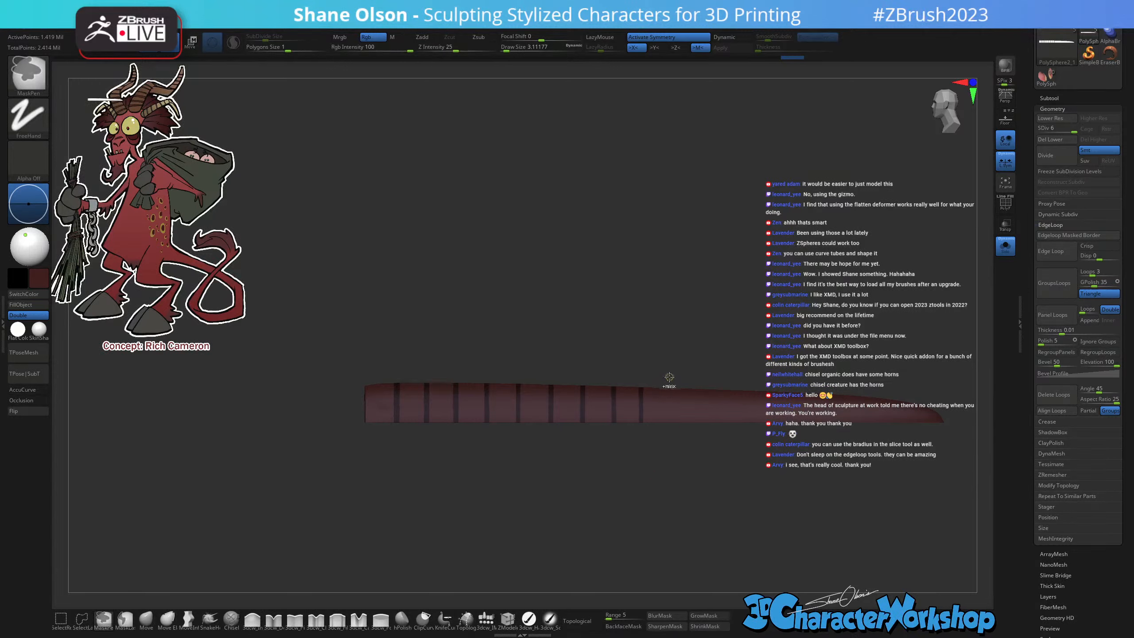
{"action": "left_click_drag", "start_coordinate": [670, 373], "coordinate": [671, 451], "text": "ctrl"}
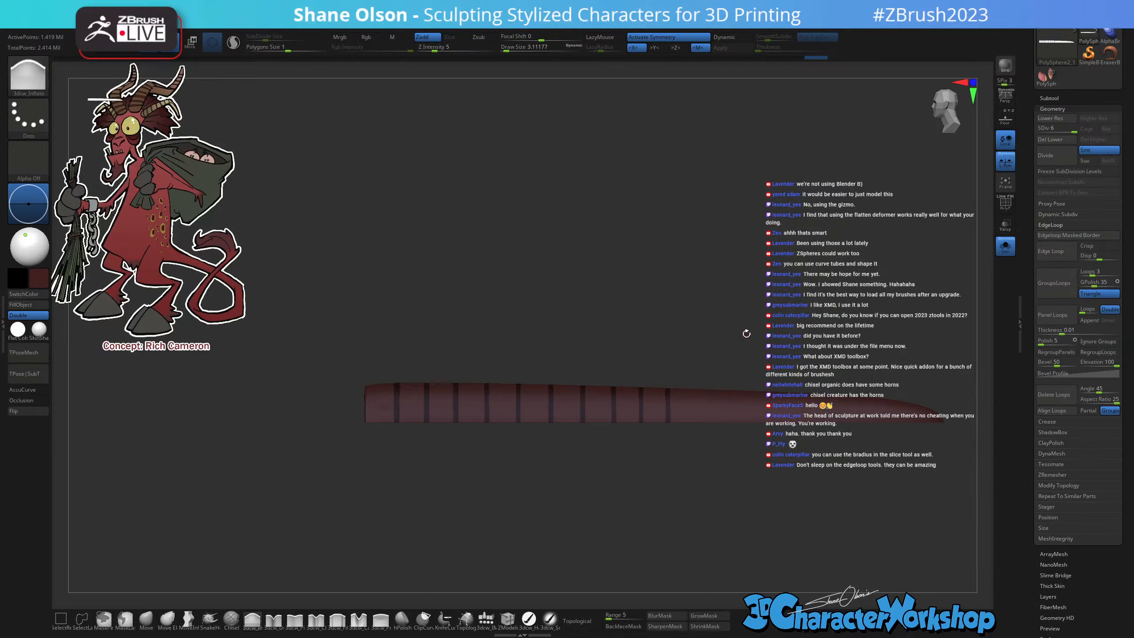
Continue the mask with four more evenly spaced crosswise bands toward the horns' thin end.
{"action": "left_click_drag", "start_coordinate": [746, 333], "coordinate": [668, 329], "text": "alt"}
{"action": "left_click_drag", "start_coordinate": [694, 499], "coordinate": [663, 465]}
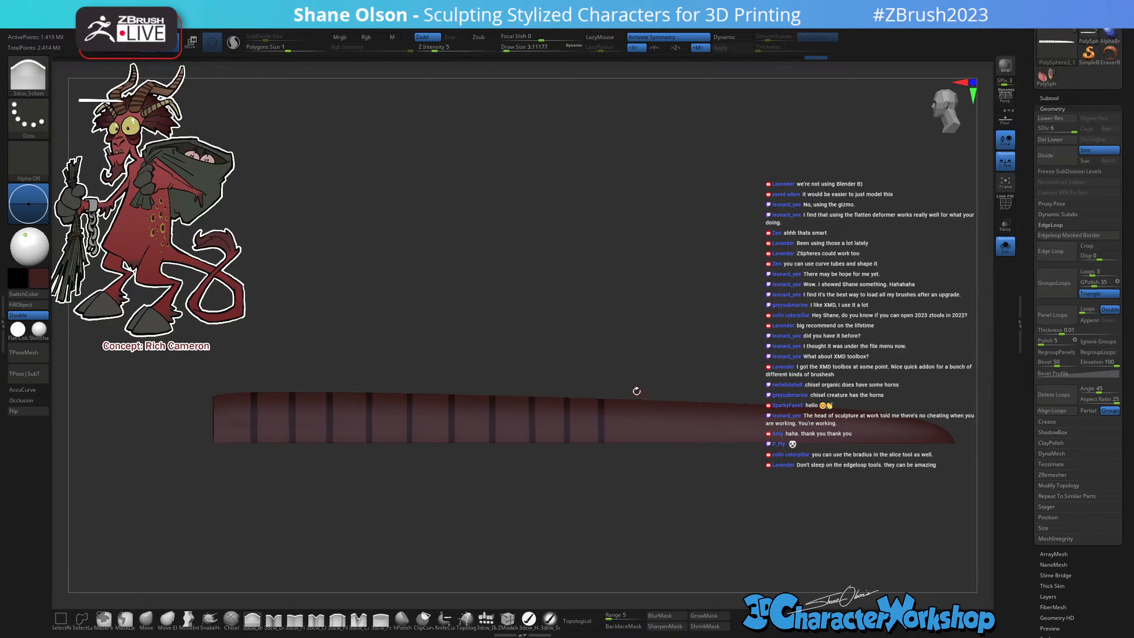
{"action": "left_click_drag", "start_coordinate": [636, 391], "coordinate": [638, 477], "text": "ctrl"}
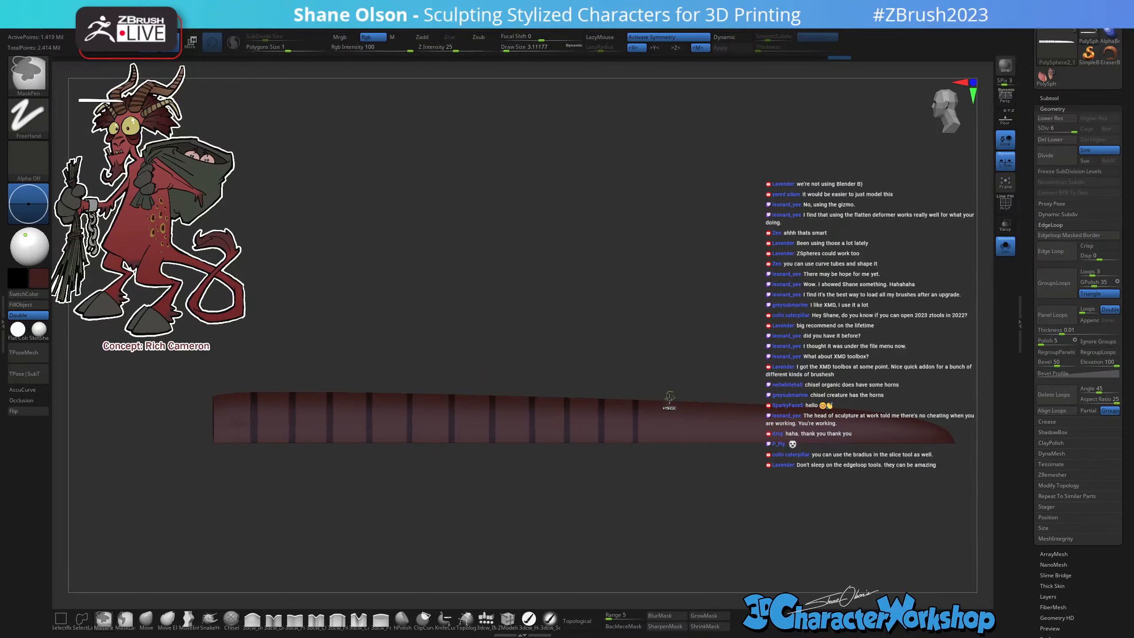
{"action": "left_click_drag", "start_coordinate": [670, 390], "coordinate": [672, 471], "text": "ctrl"}
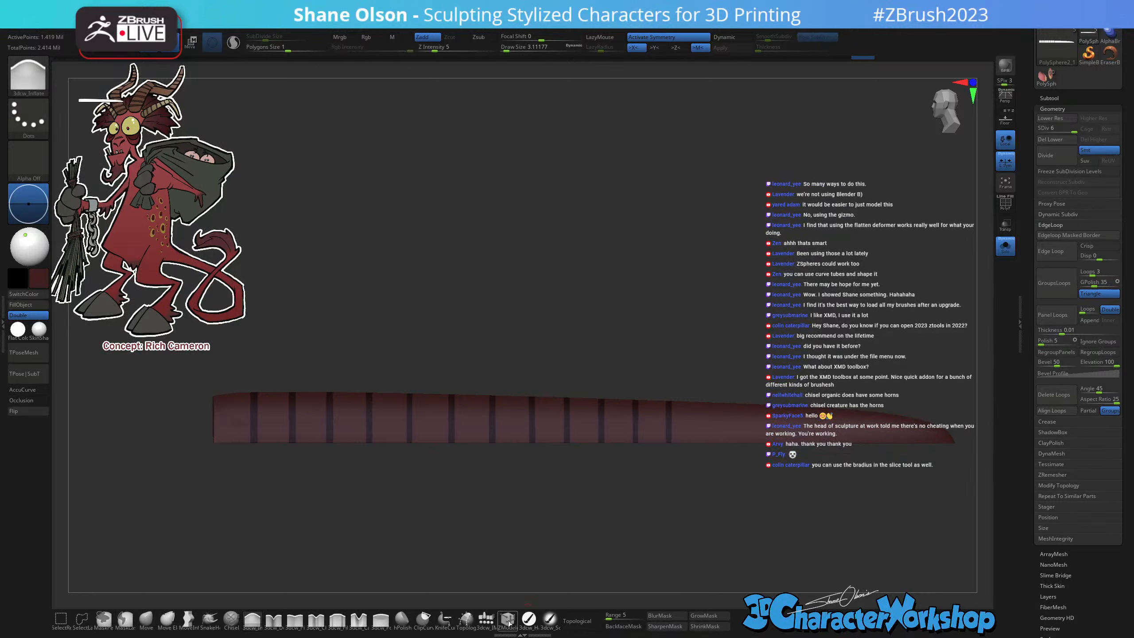
{"action": "left_click_drag", "start_coordinate": [700, 390], "coordinate": [702, 477], "text": "ctrl"}
{"action": "left_click_drag", "start_coordinate": [730, 393], "coordinate": [735, 484], "text": "ctrl"}
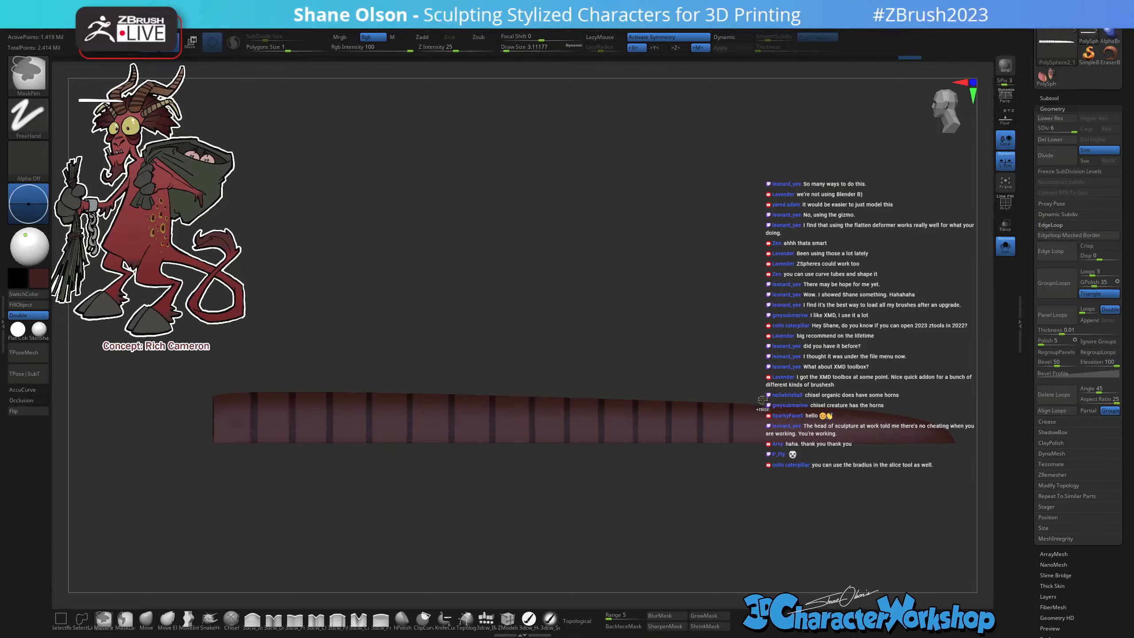
{"action": "mouse_move", "coordinate": [728, 388]}
{"action": "left_mouse_down", "text": "ctrl"}
{"action": "mouse_move", "coordinate": [730, 472]}
{"action": "mouse_move", "coordinate": [736, 465]}
{"action": "left_mouse_up", "text": "ctrl"}
Mask the remaining crosswise bands along the tapered end, spacing them gradually closer up to the tip.
{"action": "key", "text": "space"}
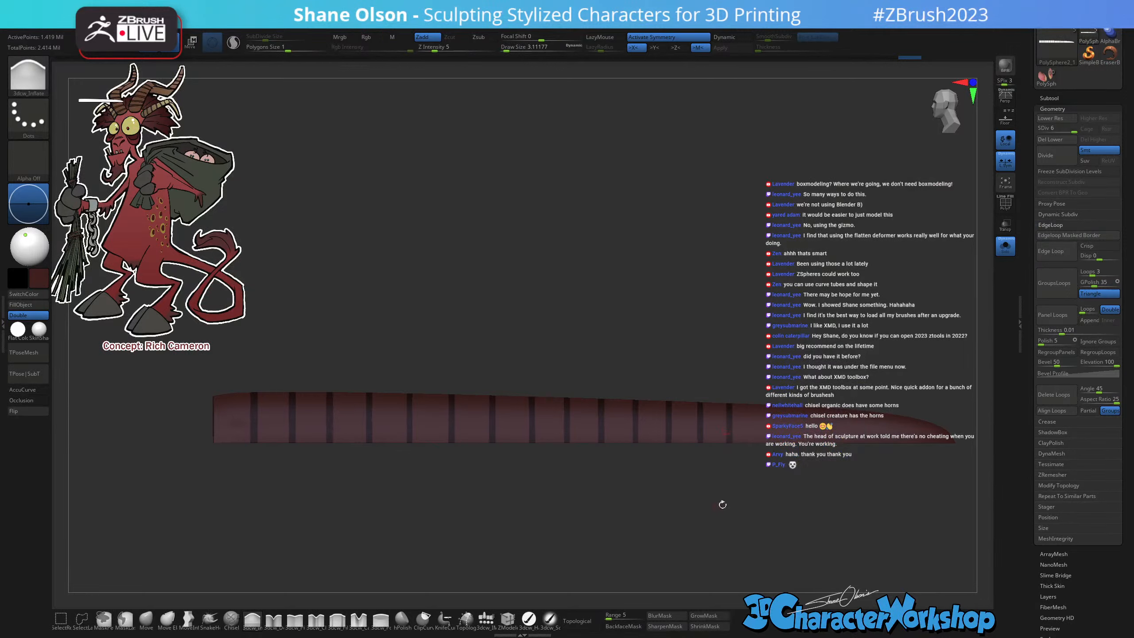
{"action": "key", "text": "ctrl"}
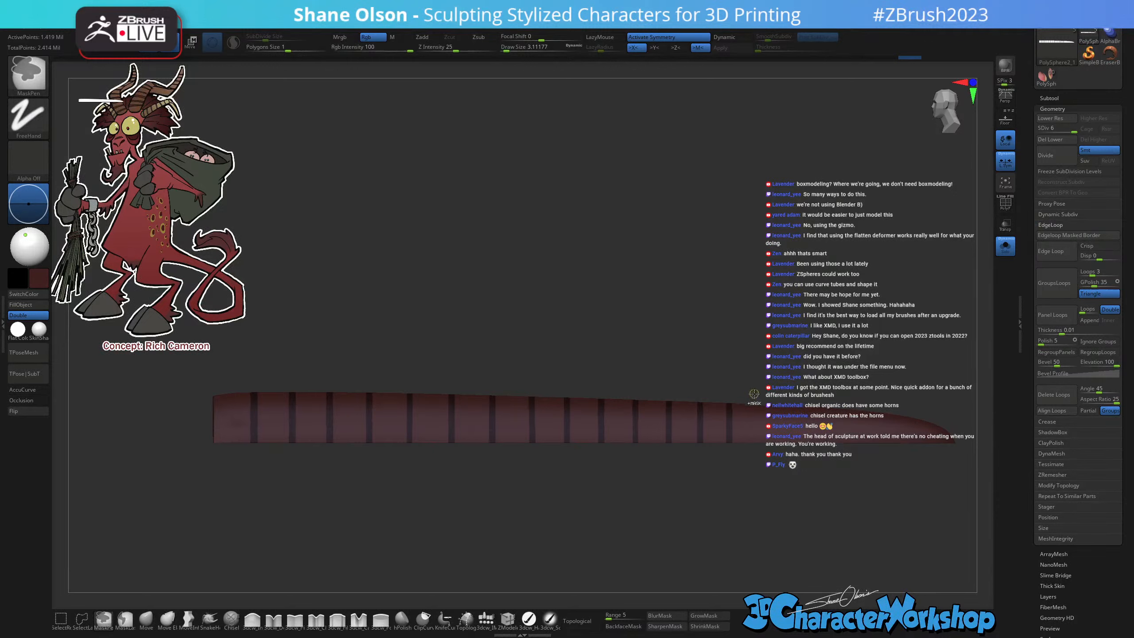
{"action": "left_click_drag", "start_coordinate": [754, 430], "coordinate": [759, 477], "text": "ctrl"}
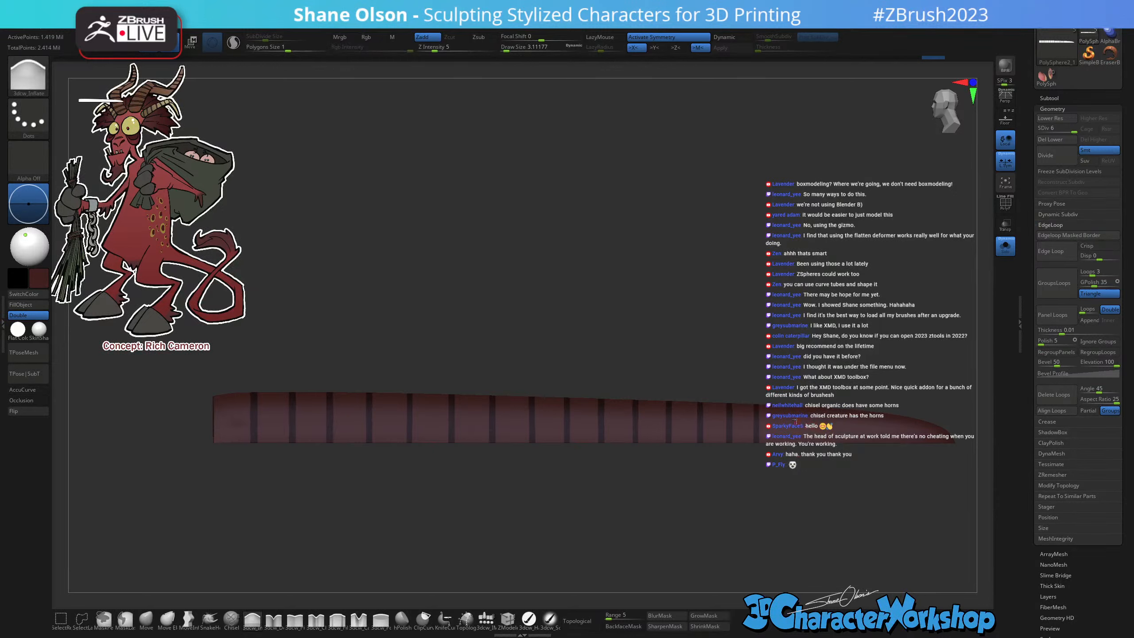
{"action": "left_click_drag", "start_coordinate": [782, 398], "coordinate": [785, 465], "text": "ctrl"}
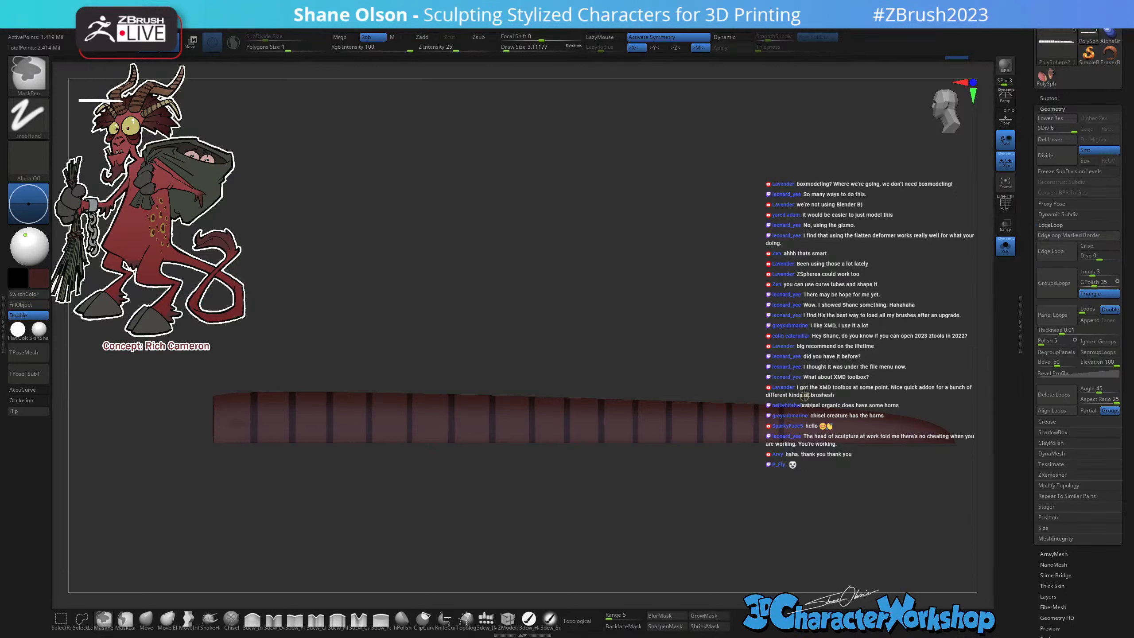
{"action": "left_click_drag", "start_coordinate": [804, 397], "coordinate": [830, 469], "text": "ctrl"}
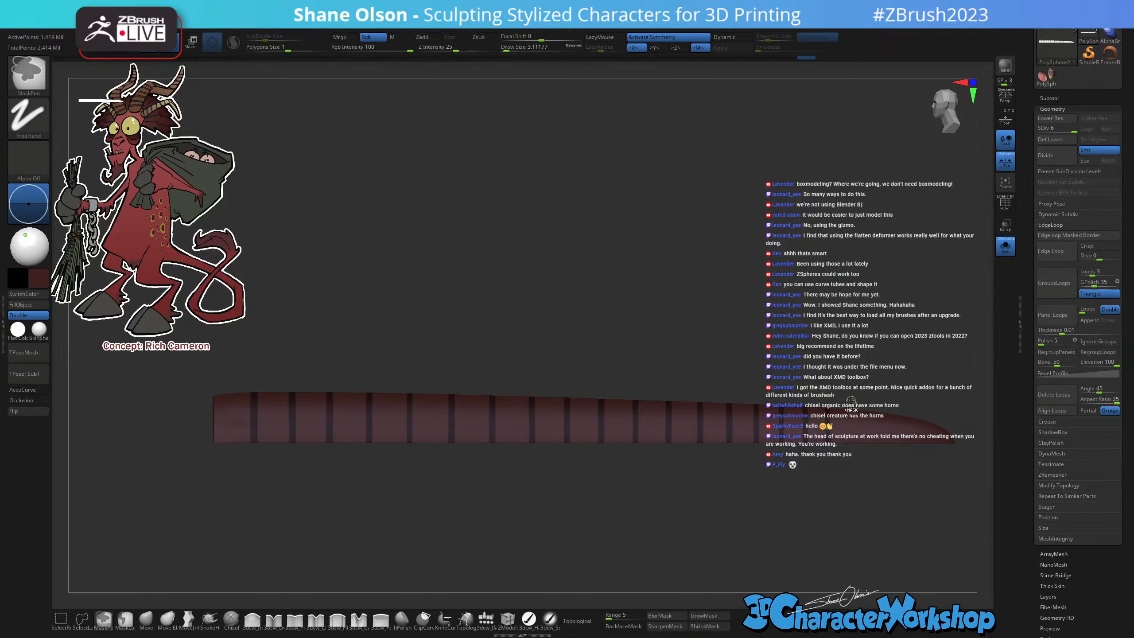
{"action": "left_click_drag", "start_coordinate": [852, 398], "coordinate": [854, 470], "text": "ctrl"}
{"action": "left_click_drag", "start_coordinate": [870, 398], "coordinate": [873, 469], "text": "ctrl"}
{"action": "left_click_drag", "start_coordinate": [890, 398], "coordinate": [893, 474], "text": "ctrl"}
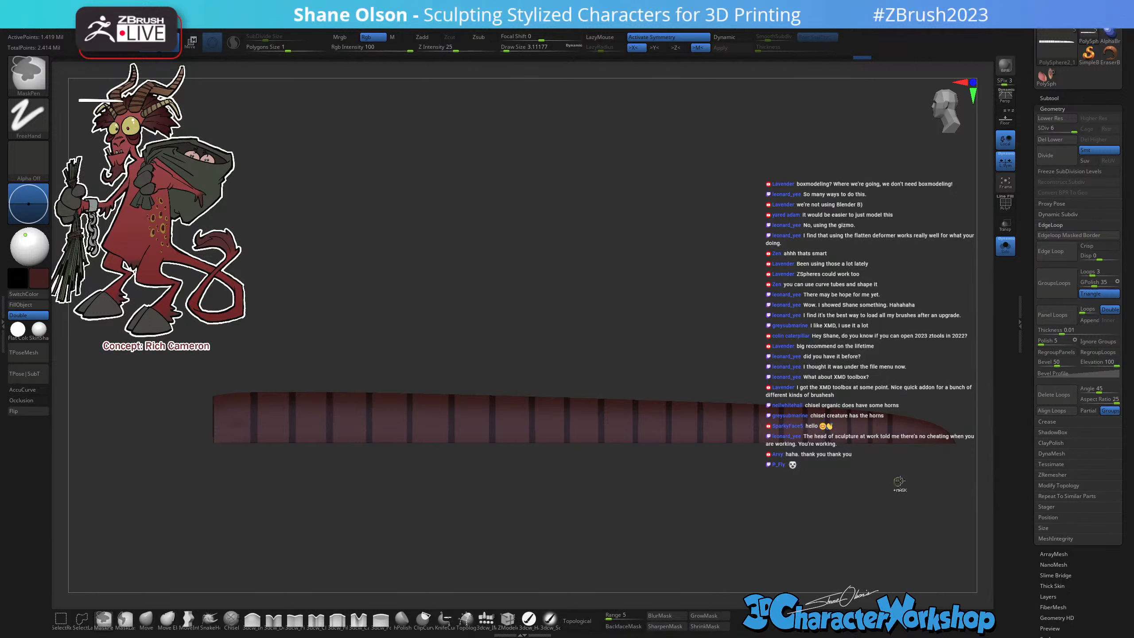
{"action": "left_click_drag", "start_coordinate": [911, 401], "coordinate": [913, 482], "text": "ctrl"}
{"action": "left_click_drag", "start_coordinate": [928, 408], "coordinate": [932, 481], "text": "ctrl"}
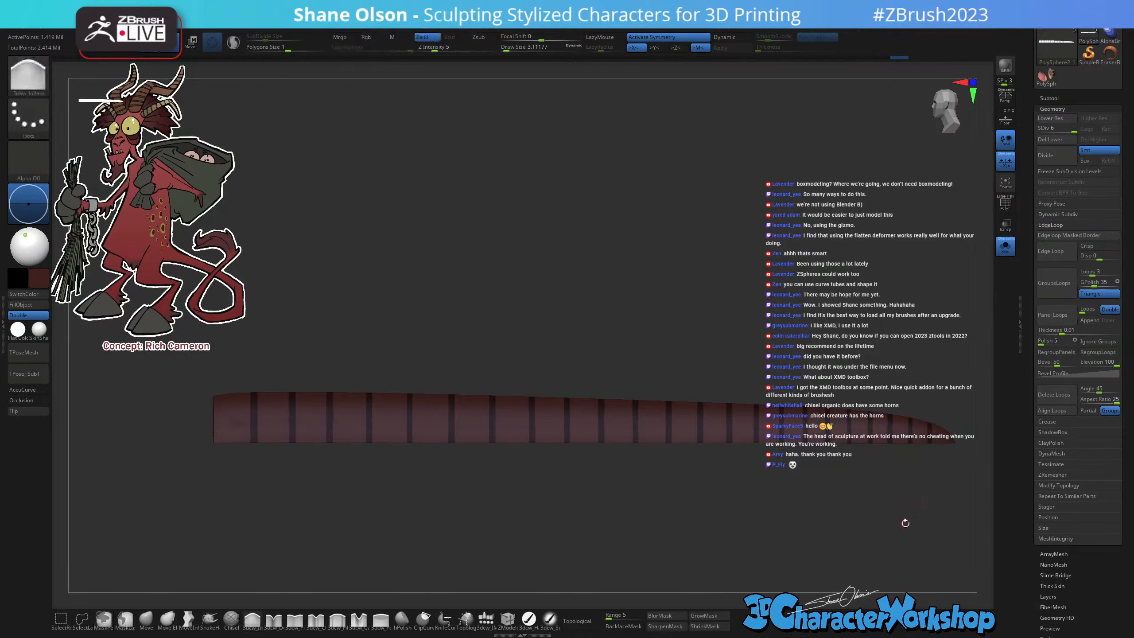
Invert the mask, place the gizmo above the horns, and deflate the unmasked bands inward to cut grooves.
{"action": "left_click_drag", "start_coordinate": [899, 532], "coordinate": [878, 539], "text": "alt"}
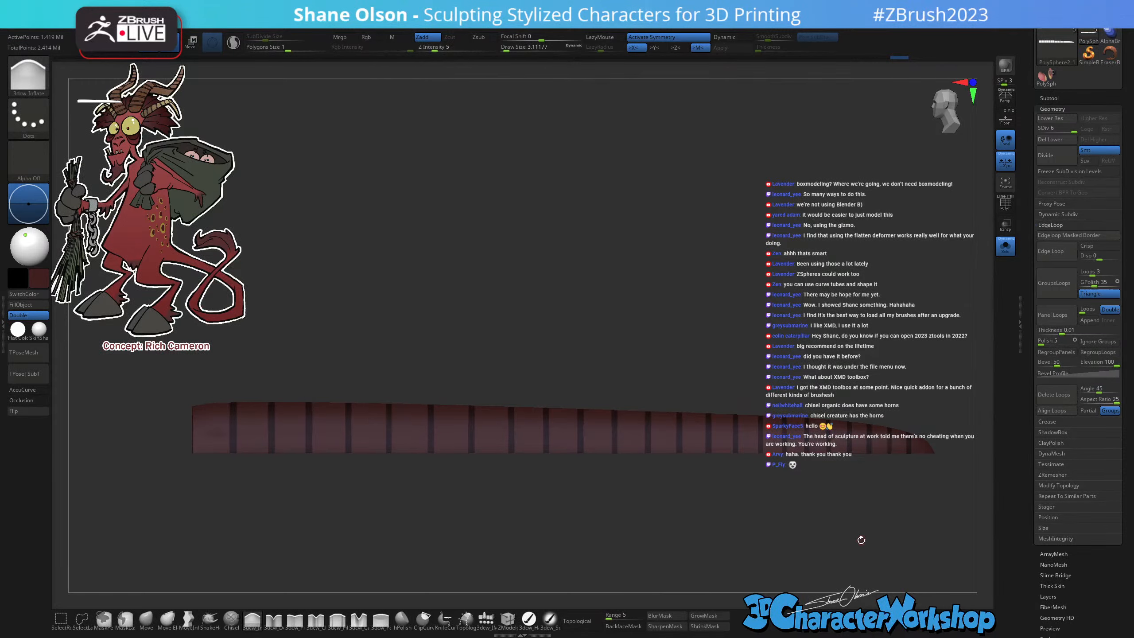
{"action": "left_click", "coordinate": [857, 537], "text": "ctrl"}
{"action": "mouse_move", "coordinate": [807, 521]}
{"action": "left_mouse_down"}
{"action": "mouse_move", "coordinate": [816, 501]}
{"action": "mouse_move", "coordinate": [800, 513]}
{"action": "left_mouse_up"}
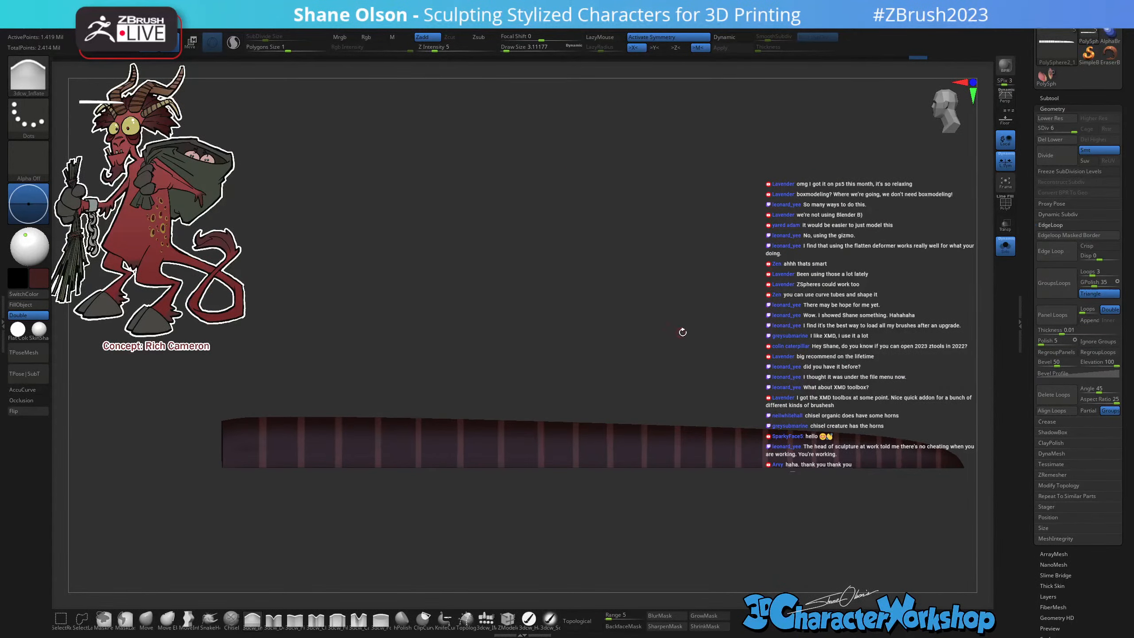
{"action": "key", "text": "w"}
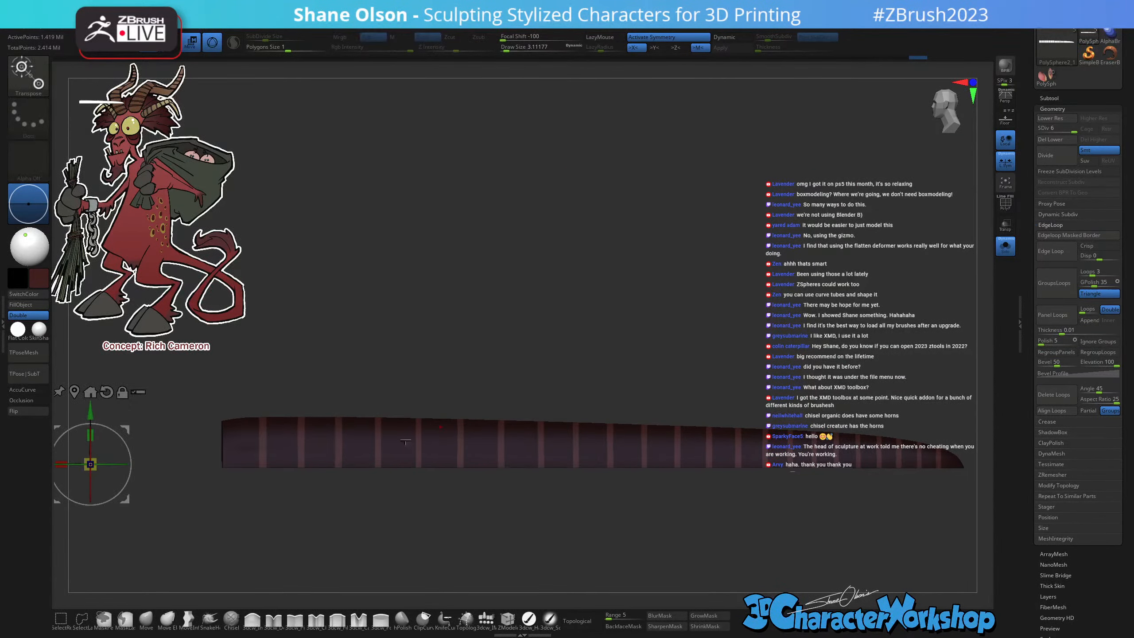
{"action": "left_click_drag", "start_coordinate": [90, 464], "coordinate": [583, 337], "text": "alt"}
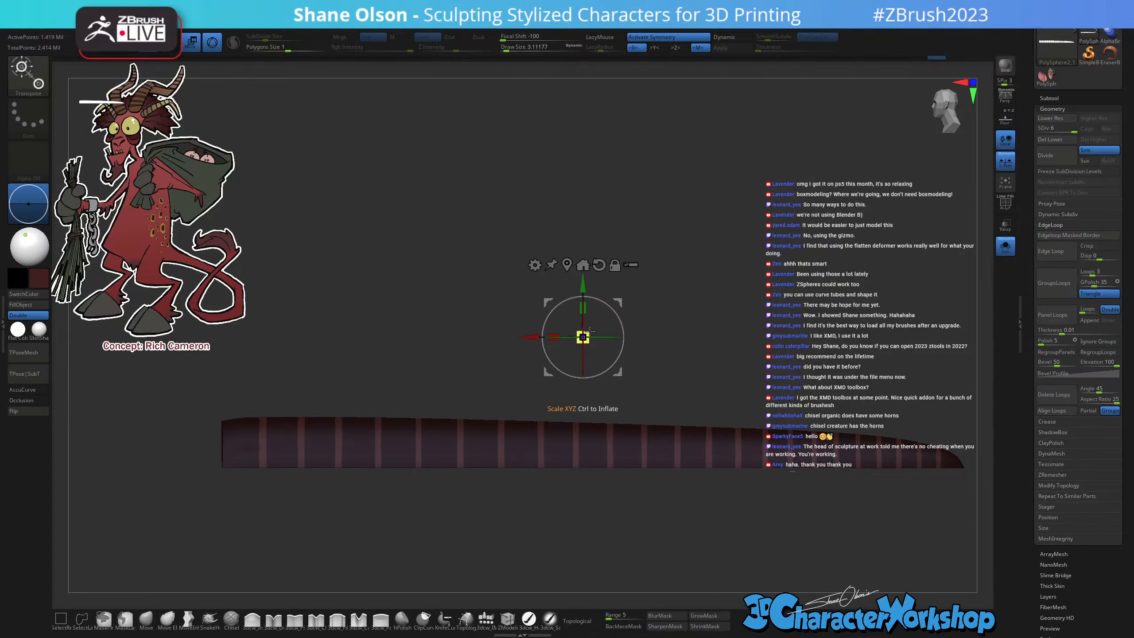
{"action": "key", "text": "ctrl"}
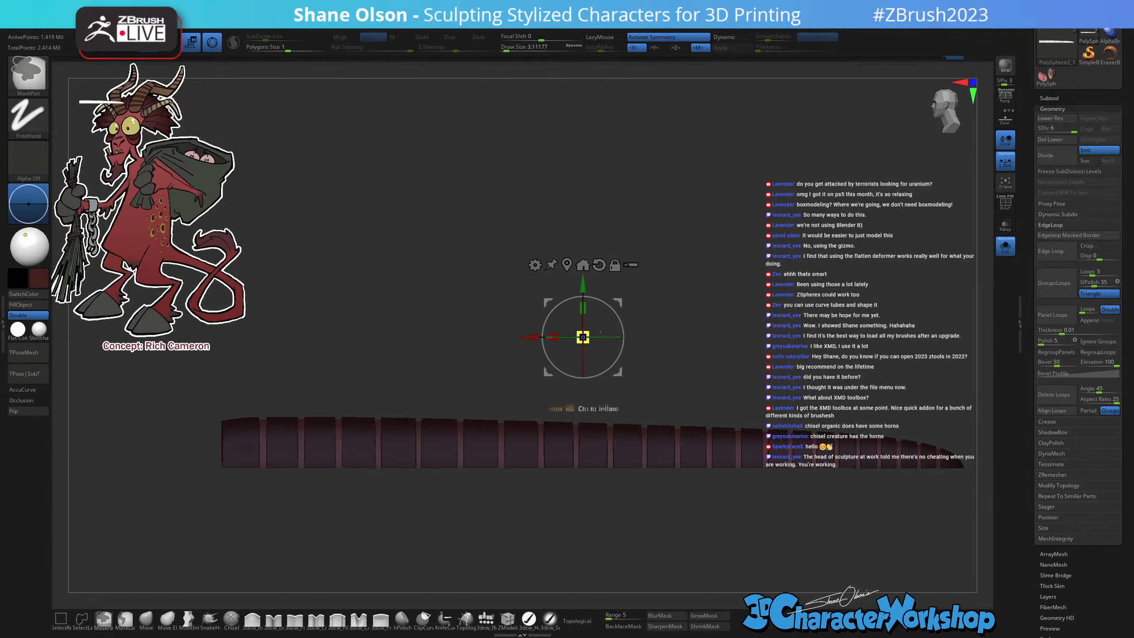
Clear the mask, return to Draw mode and unhide the rest of the horn geometry.
{"action": "mouse_move", "coordinate": [750, 210]}
{"action": "left_mouse_down"}
{"action": "mouse_move", "coordinate": [679, 358]}
{"action": "mouse_move", "coordinate": [744, 336]}
{"action": "mouse_move", "coordinate": [790, 263]}
{"action": "mouse_move", "coordinate": [761, 296]}
{"action": "mouse_move", "coordinate": [710, 283]}
{"action": "mouse_move", "coordinate": [712, 295]}
{"action": "left_mouse_up"}
{"action": "key", "text": "q"}
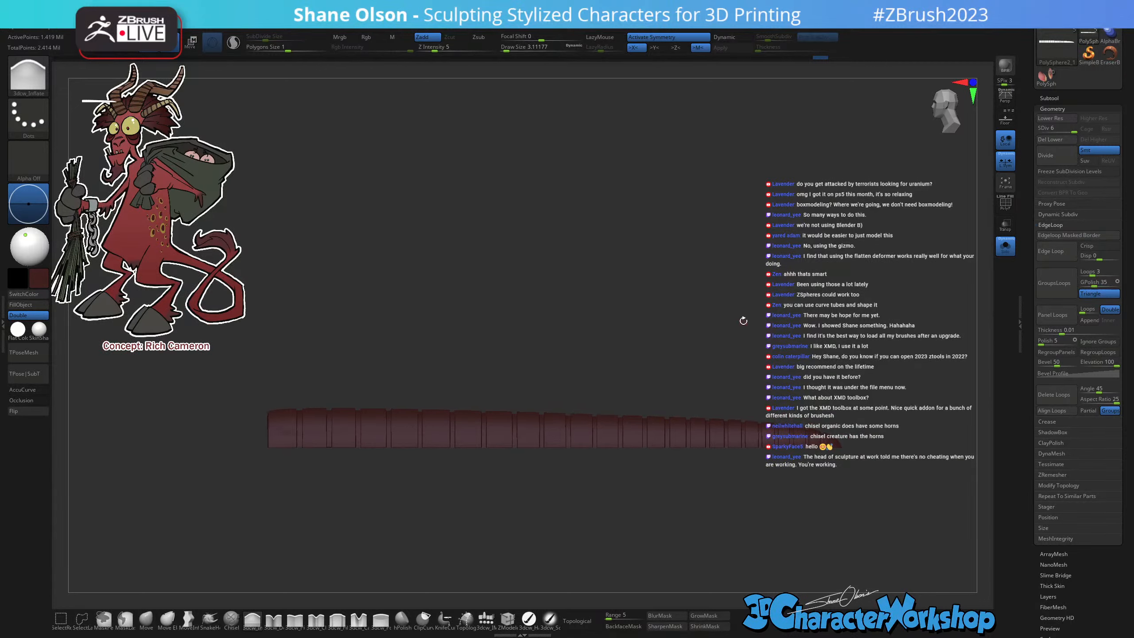
{"action": "mouse_move", "coordinate": [742, 337]}
{"action": "left_mouse_down", "text": "alt"}
{"action": "mouse_move", "coordinate": [730, 336]}
{"action": "mouse_move", "coordinate": [746, 345]}
{"action": "mouse_move", "coordinate": [753, 468]}
{"action": "mouse_move", "coordinate": [773, 448]}
{"action": "mouse_move", "coordinate": [745, 347]}
{"action": "mouse_move", "coordinate": [758, 467]}
{"action": "mouse_move", "coordinate": [731, 483]}
{"action": "left_mouse_up", "text": "alt"}
{"action": "key", "text": "b"}
{"action": "key", "text": "k"}
{"action": "key", "text": "c"}
{"action": "left_click", "coordinate": [758, 474], "text": "ctrl+shift"}
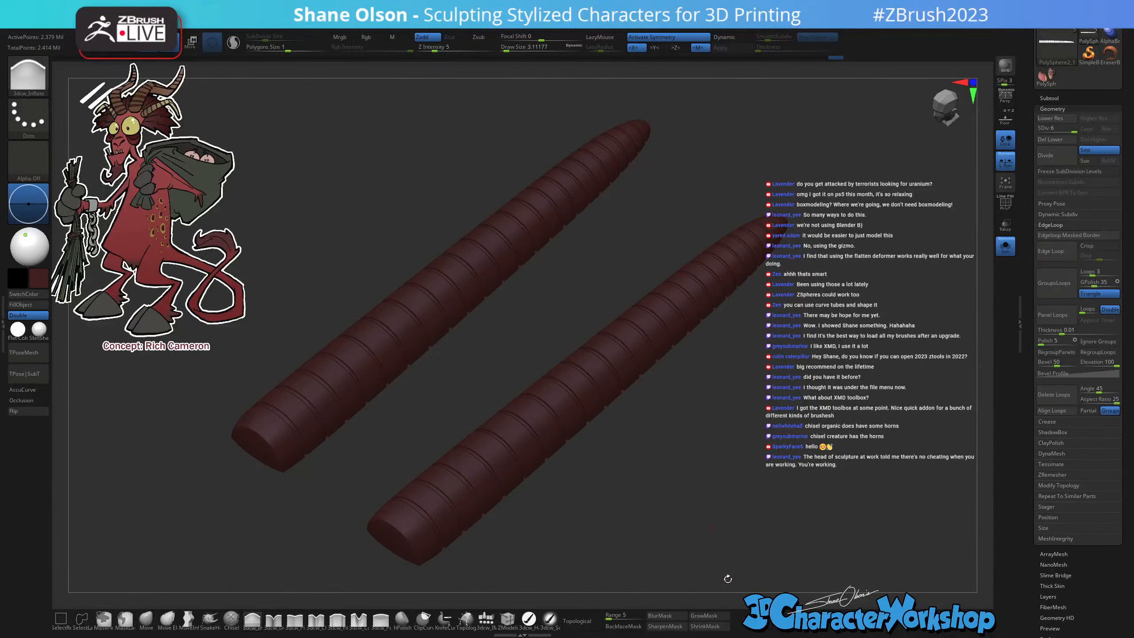
Fill the two segmented horns with a brown color.
{"action": "key", "text": "z"}
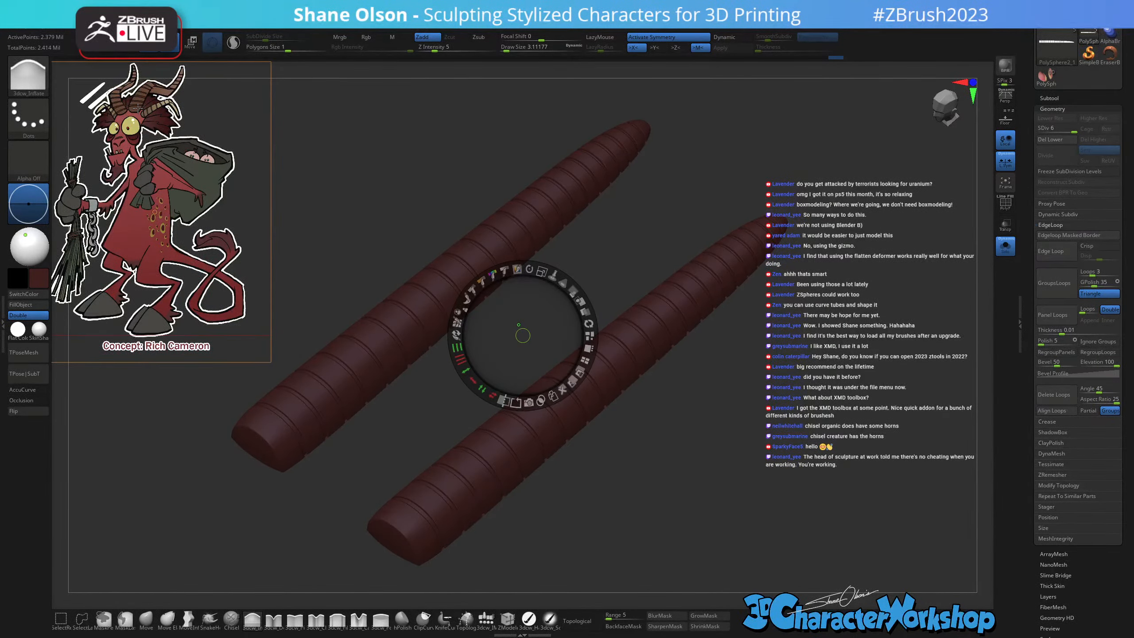
{"action": "key", "text": "z"}
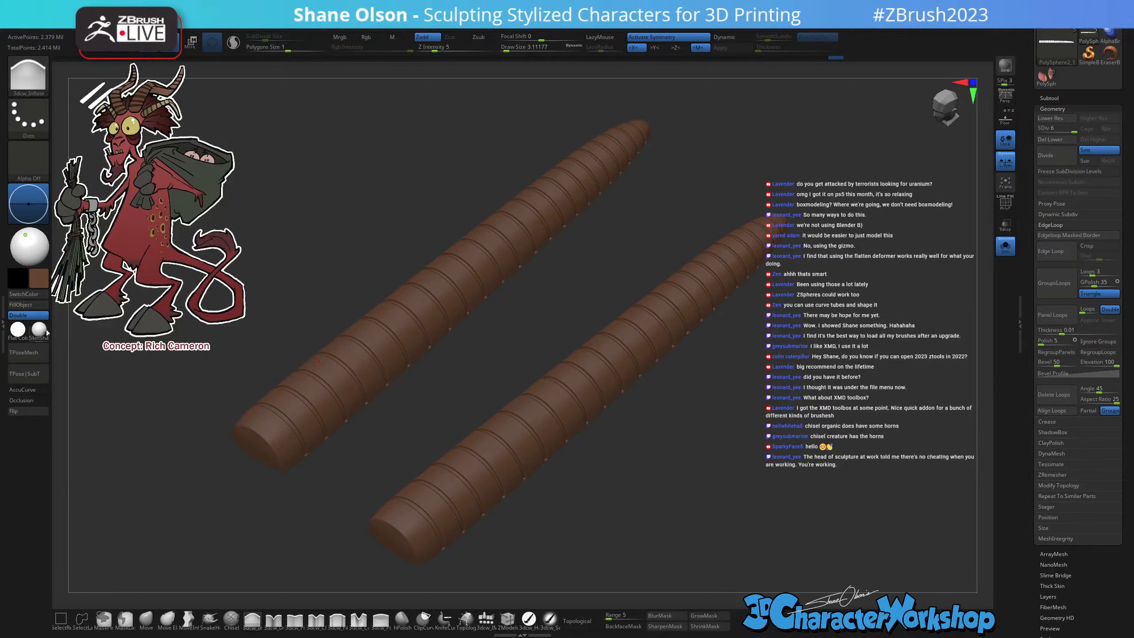
{"action": "left_click", "coordinate": [30, 305]}
{"action": "key", "text": "z"}
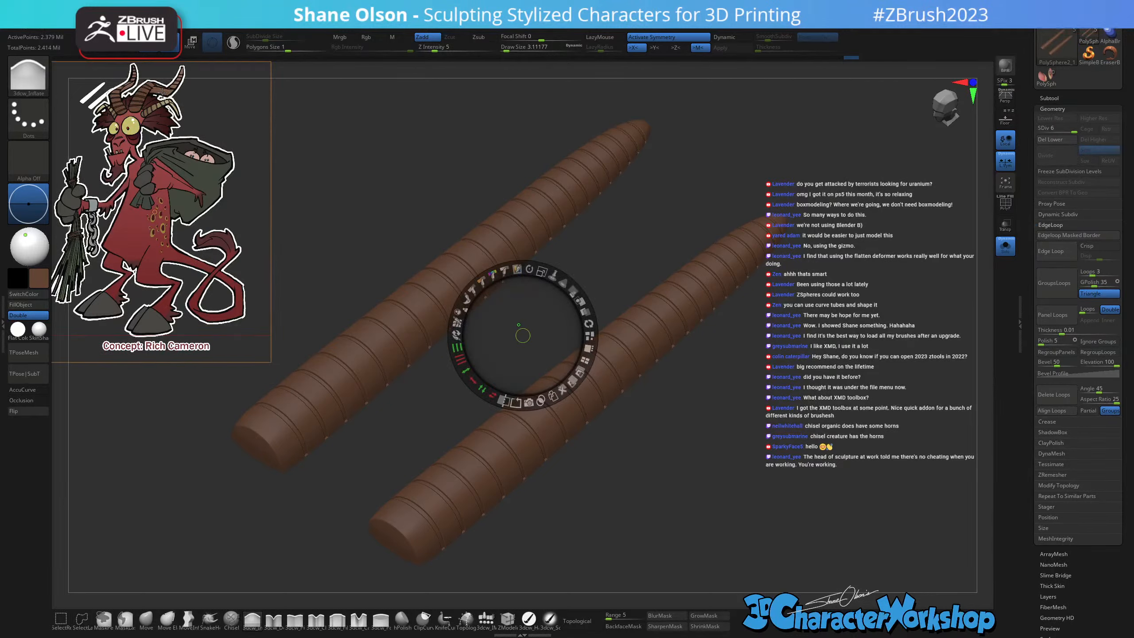
{"action": "key", "text": "z"}
Try placing the gizmo pivot at the base end of the horns.
{"action": "left_click_drag", "start_coordinate": [738, 387], "coordinate": [601, 387]}
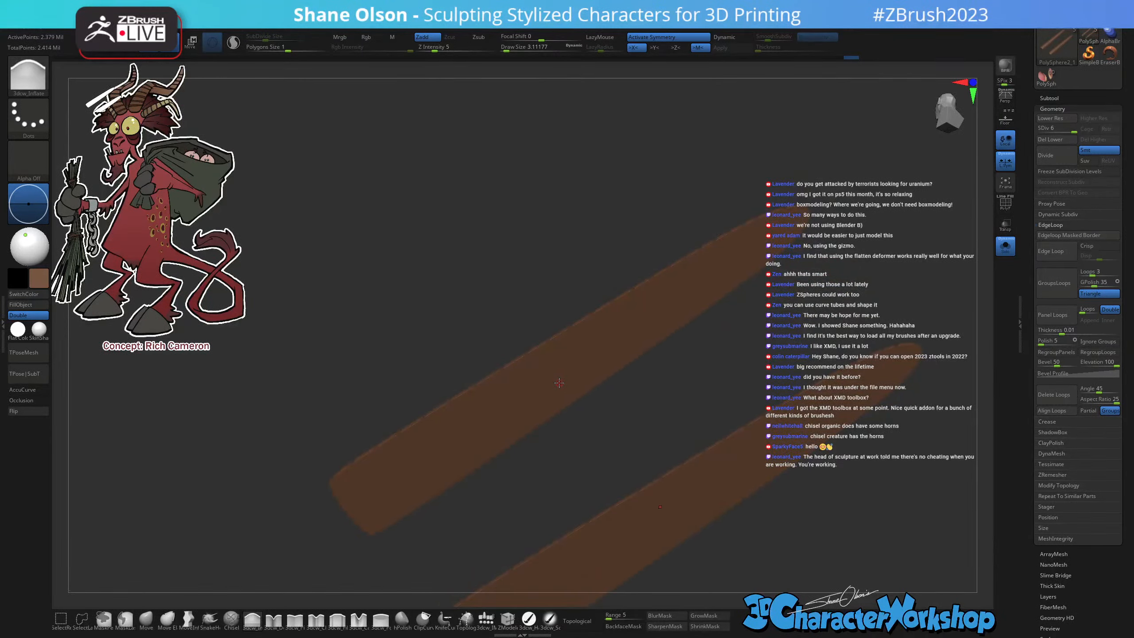
{"action": "key", "text": "w"}
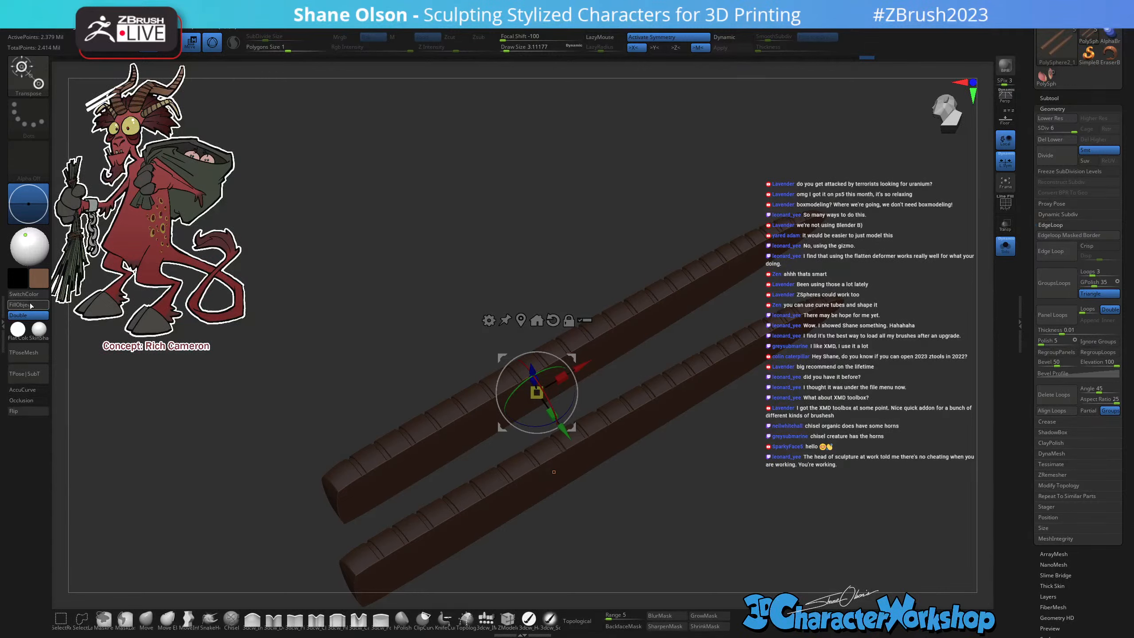
{"action": "mouse_move", "coordinate": [504, 237]}
{"action": "left_mouse_down", "text": "ctrl"}
{"action": "mouse_move", "coordinate": [565, 215]}
{"action": "mouse_move", "coordinate": [494, 178]}
{"action": "mouse_move", "coordinate": [563, 309]}
{"action": "left_mouse_up", "text": "ctrl"}
{"action": "key", "text": "q"}
{"action": "left_click_drag", "start_coordinate": [733, 455], "coordinate": [701, 495], "text": "shift"}
{"action": "key", "text": "w"}
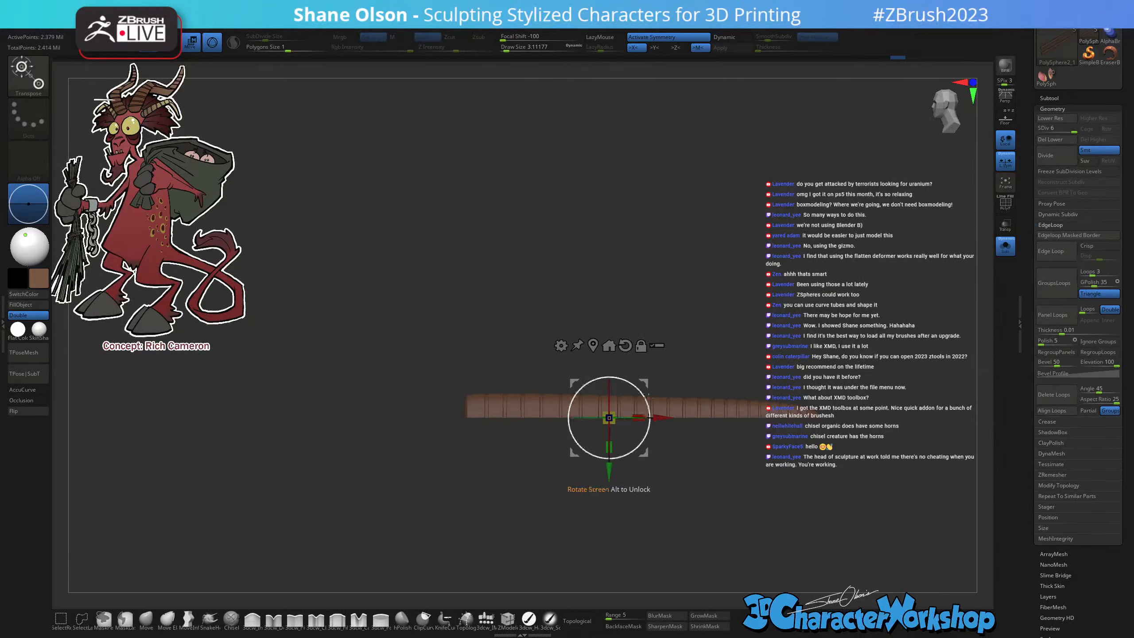
{"action": "left_click_drag", "start_coordinate": [659, 413], "coordinate": [517, 421]}
{"action": "left_click_drag", "start_coordinate": [466, 470], "coordinate": [469, 472]}
{"action": "left_click_drag", "start_coordinate": [656, 316], "coordinate": [712, 320]}
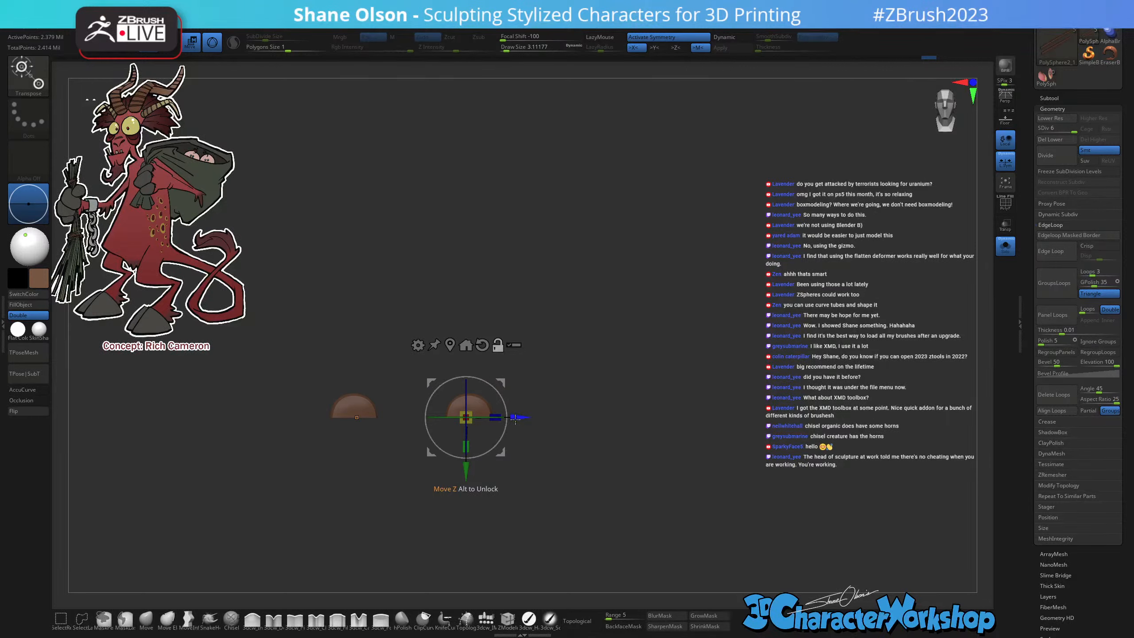
Center the gizmo on the horns, then shift its pivot to the flat underside at the base end.
{"action": "left_click", "coordinate": [452, 342]}
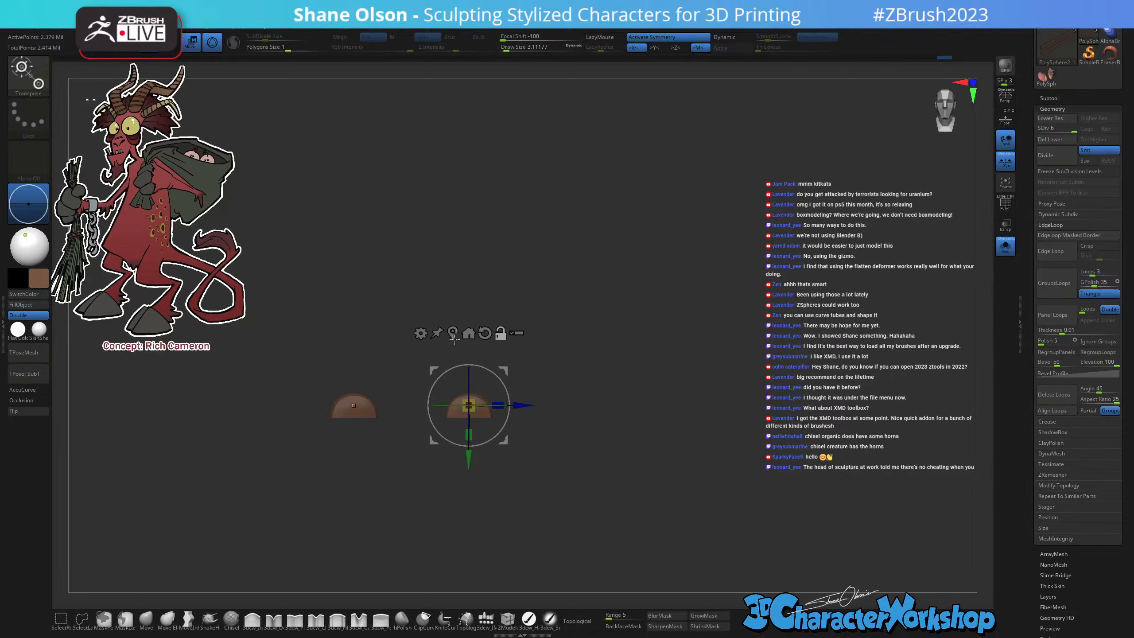
{"action": "left_click_drag", "start_coordinate": [678, 373], "coordinate": [612, 375]}
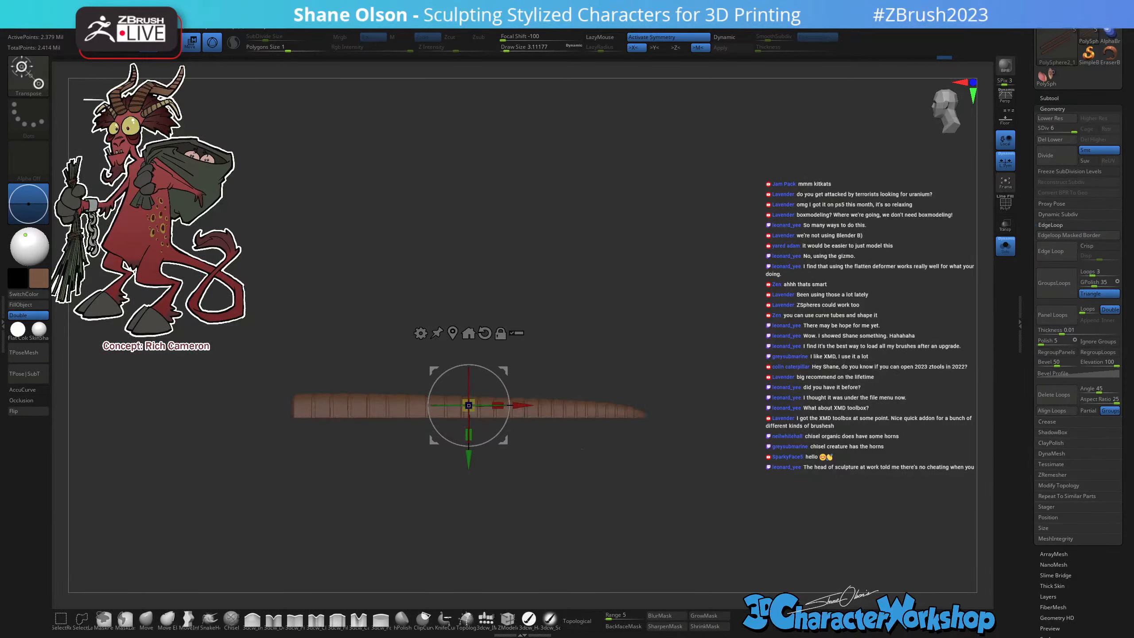
{"action": "left_click_drag", "start_coordinate": [469, 458], "coordinate": [469, 470]}
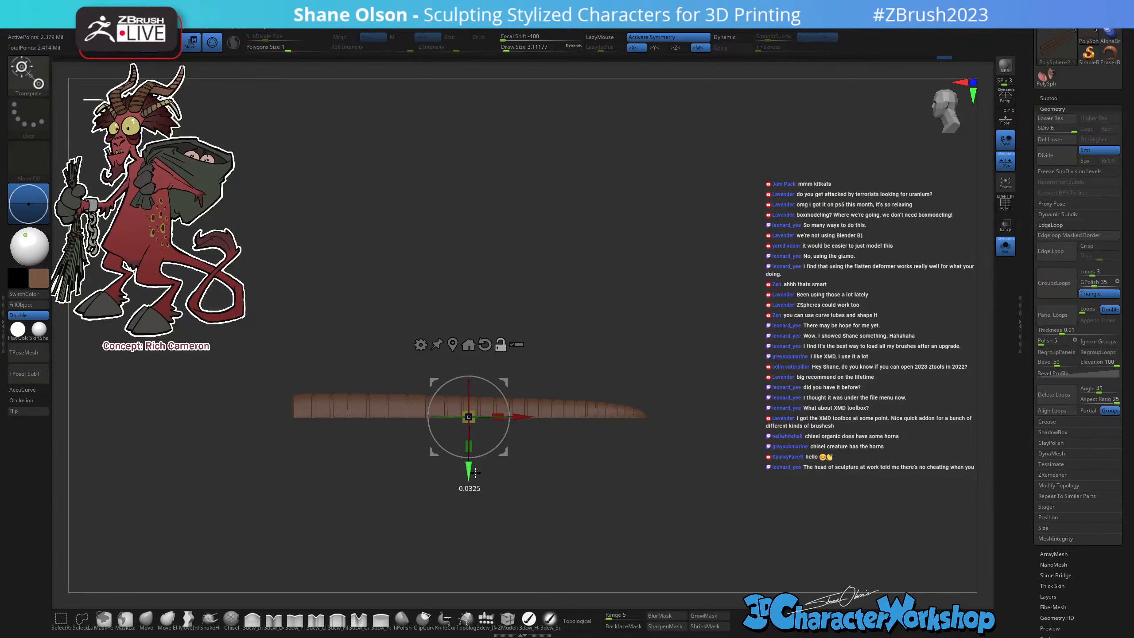
{"action": "left_click_drag", "start_coordinate": [534, 421], "coordinate": [352, 426], "text": "alt"}
{"action": "left_click_drag", "start_coordinate": [574, 308], "coordinate": [670, 327], "text": "alt"}
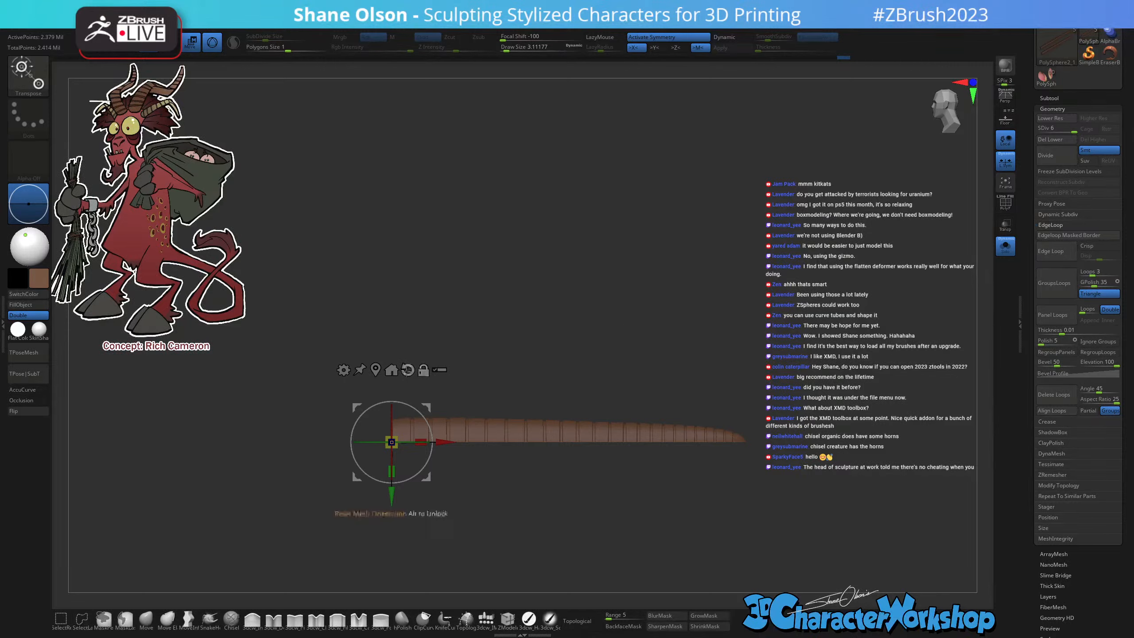
Try bending the horns with the Bend Curve deformer.
{"action": "left_click", "coordinate": [343, 369]}
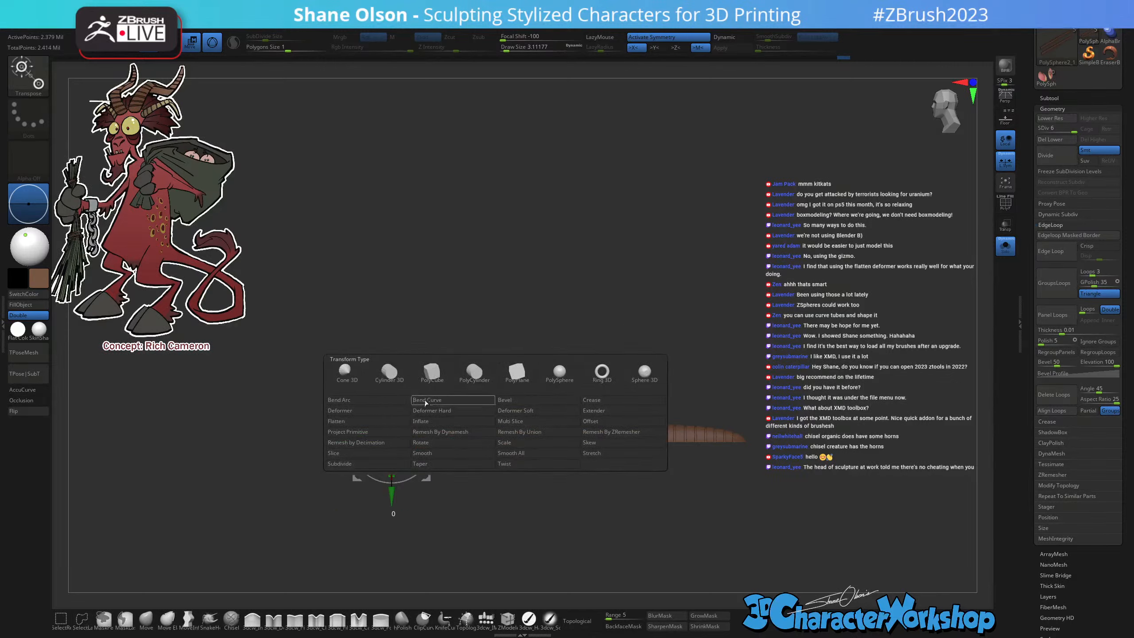
{"action": "left_click", "coordinate": [440, 402]}
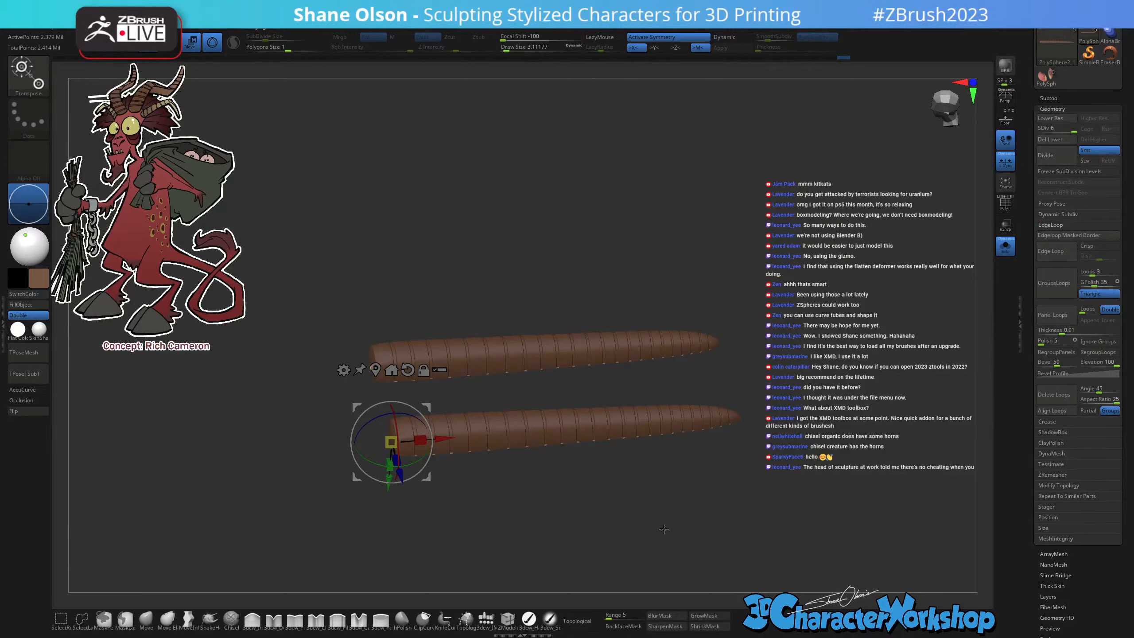
{"action": "left_click_drag", "start_coordinate": [664, 529], "coordinate": [670, 502], "text": "shift"}
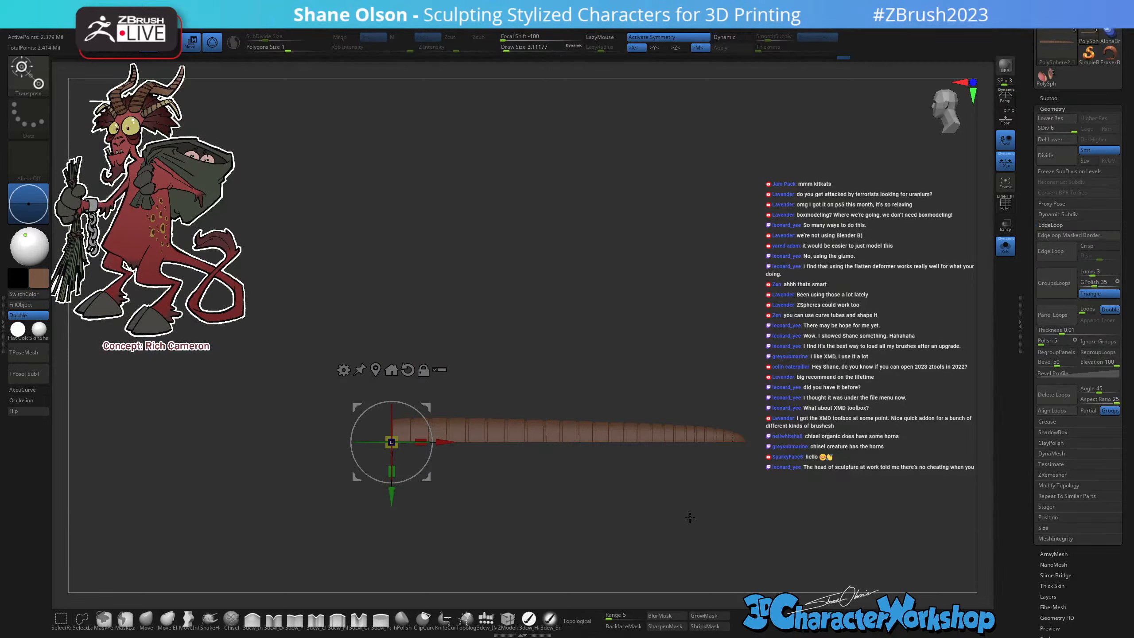
{"action": "left_click_drag", "start_coordinate": [624, 490], "coordinate": [631, 501], "text": "alt"}
{"action": "left_click_drag", "start_coordinate": [791, 521], "coordinate": [722, 503], "text": "alt"}
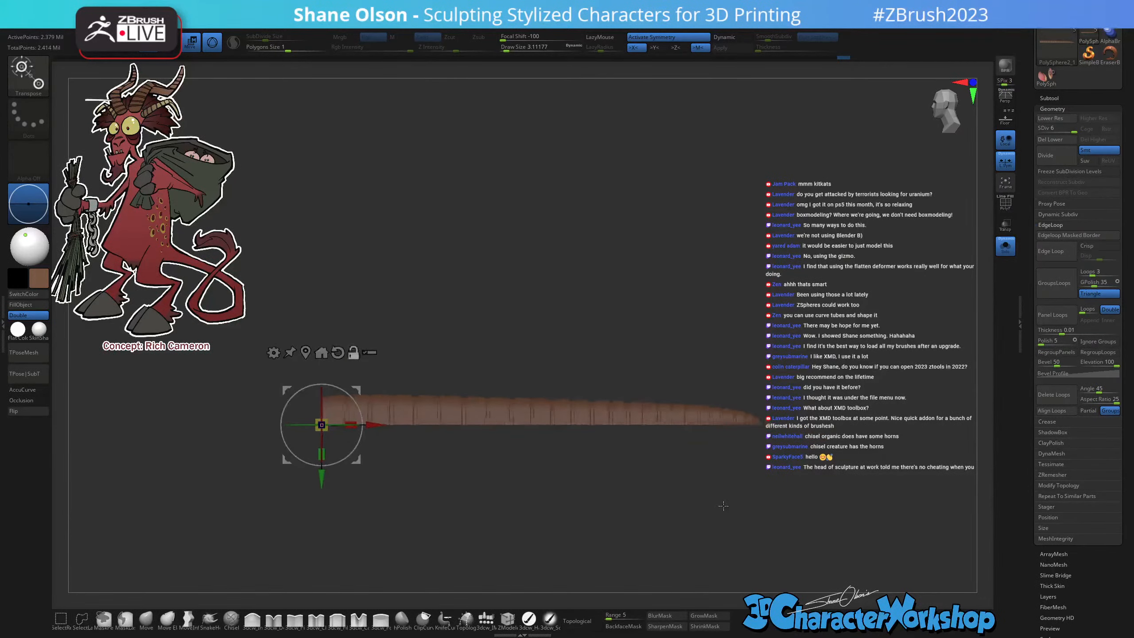
Drop the horns to subdivision level 2 with the wireframe shown, and delete the lower and higher levels.
{"action": "key", "text": "q"}
{"action": "left_click_drag", "start_coordinate": [533, 484], "coordinate": [543, 498]}
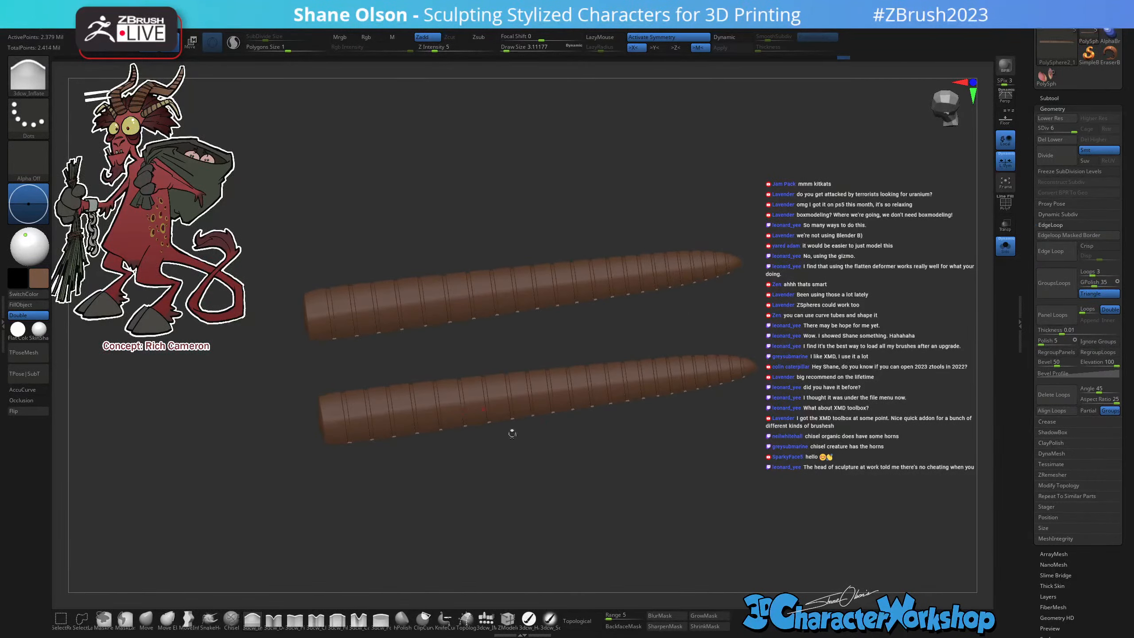
{"action": "left_click_drag", "start_coordinate": [512, 434], "coordinate": [653, 477], "text": "alt"}
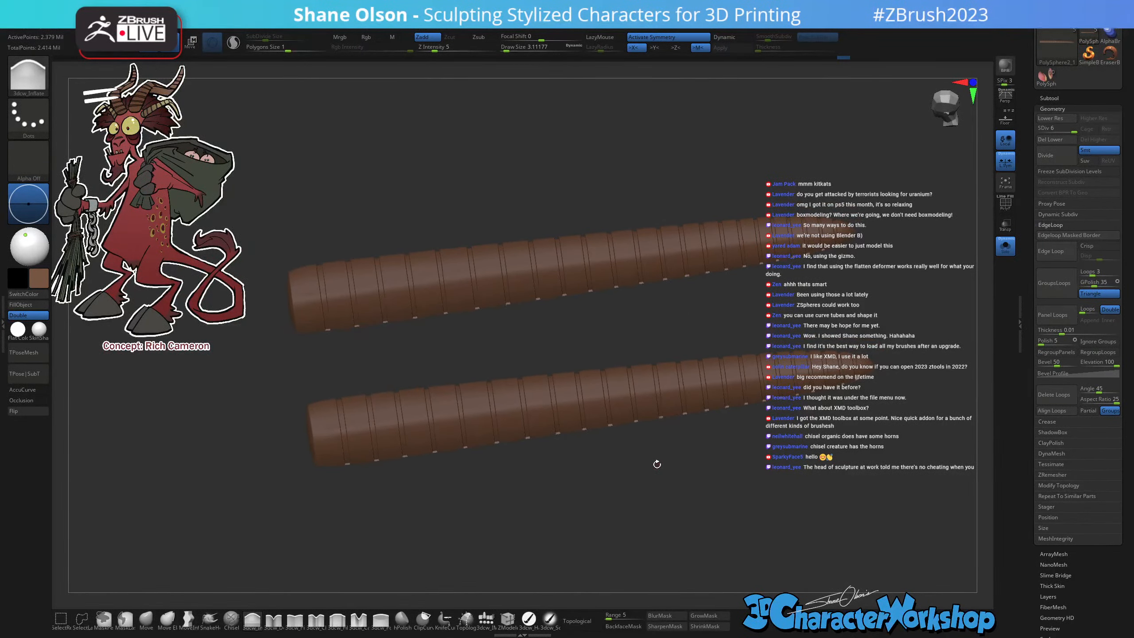
{"action": "key", "text": "shift+f"}
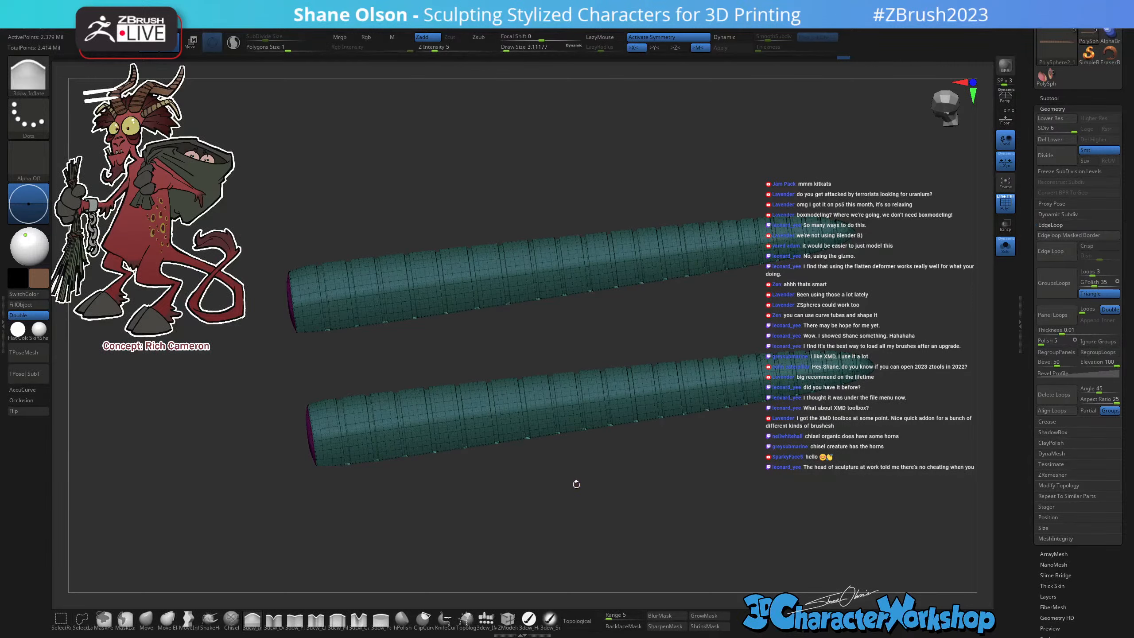
{"action": "mouse_move", "coordinate": [576, 482]}
{"action": "left_mouse_down"}
{"action": "mouse_move", "coordinate": [578, 470]}
{"action": "mouse_move", "coordinate": [576, 504]}
{"action": "mouse_move", "coordinate": [568, 435]}
{"action": "mouse_move", "coordinate": [575, 463]}
{"action": "left_mouse_up"}
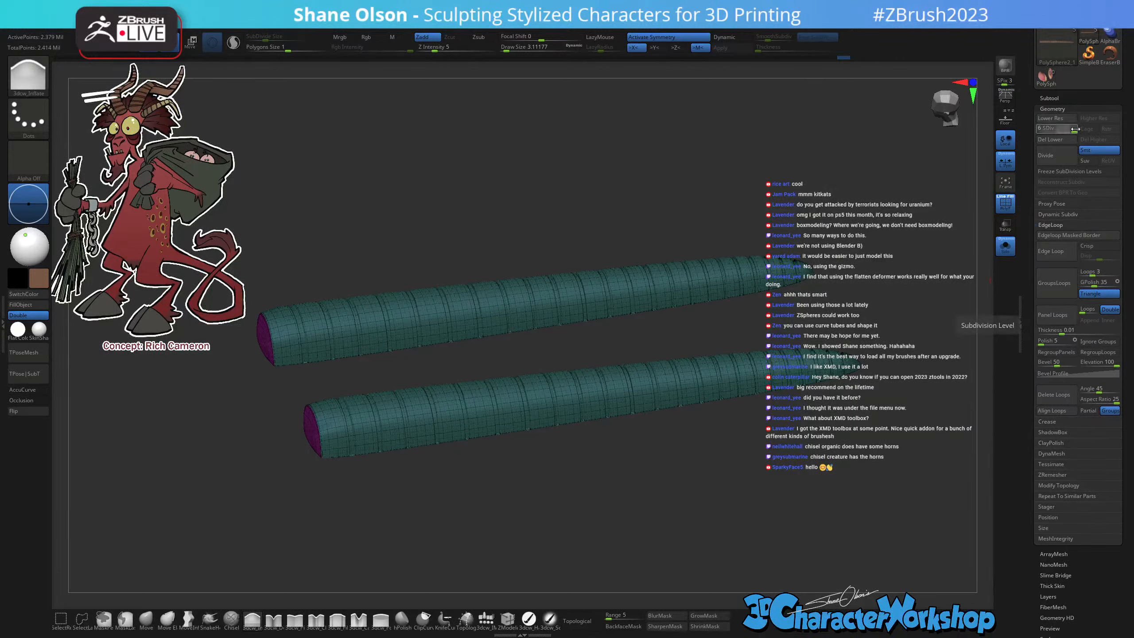
{"action": "left_click_drag", "start_coordinate": [1075, 129], "coordinate": [1042, 128]}
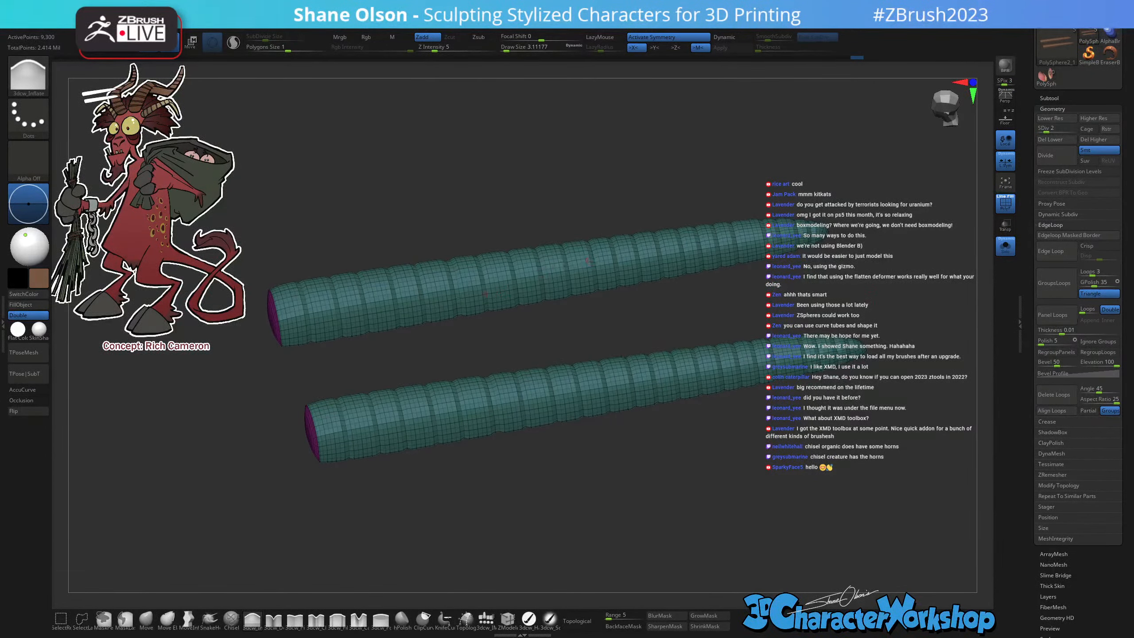
{"action": "left_click", "coordinate": [1051, 139]}
{"action": "left_click", "coordinate": [1093, 139]}
Hide the wireframe and inspect the simplified horns with Dynamic Subdivision enabled.
{"action": "left_click_drag", "start_coordinate": [718, 180], "coordinate": [673, 184], "text": "shift"}
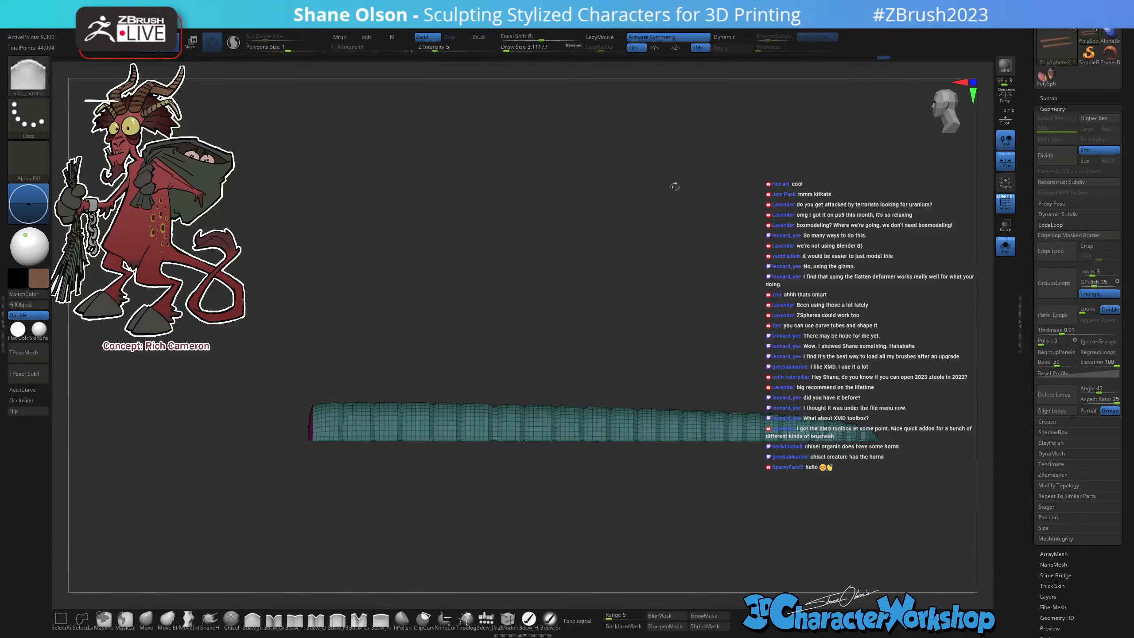
{"action": "left_click_drag", "start_coordinate": [557, 249], "coordinate": [562, 309]}
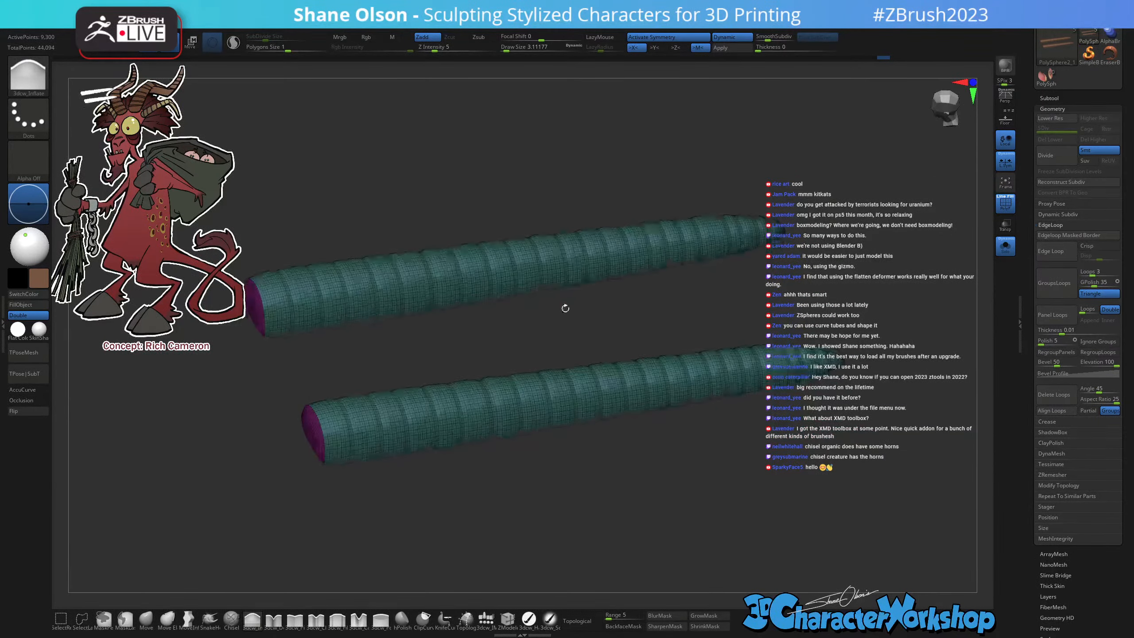
{"action": "key", "text": "shift+f"}
{"action": "left_click_drag", "start_coordinate": [709, 513], "coordinate": [654, 394]}
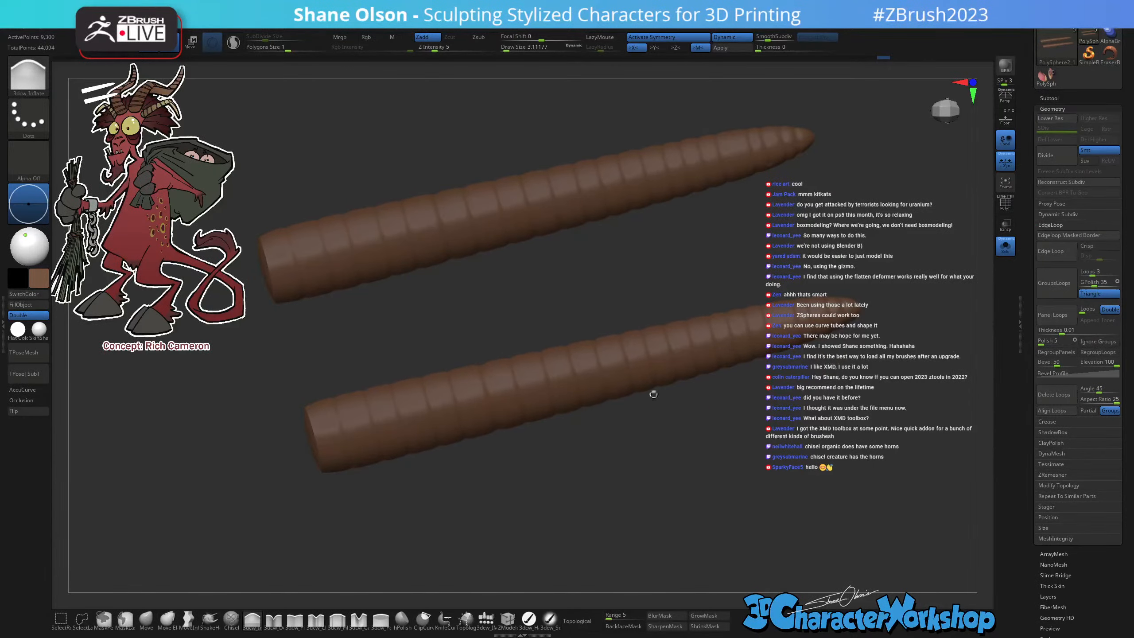
{"action": "left_click_drag", "start_coordinate": [722, 494], "coordinate": [692, 474]}
Try Bend Curve on the simplified horns, then leave the deformer and turn off Dynamic Subdivision.
{"action": "key", "text": "w"}
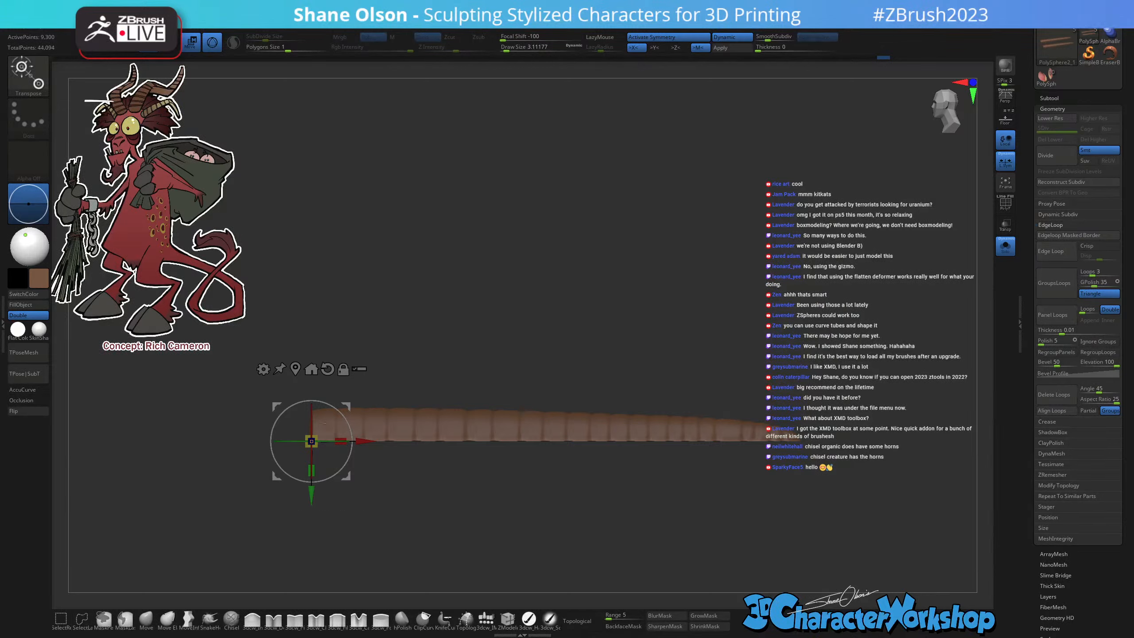
{"action": "left_click", "coordinate": [264, 368]}
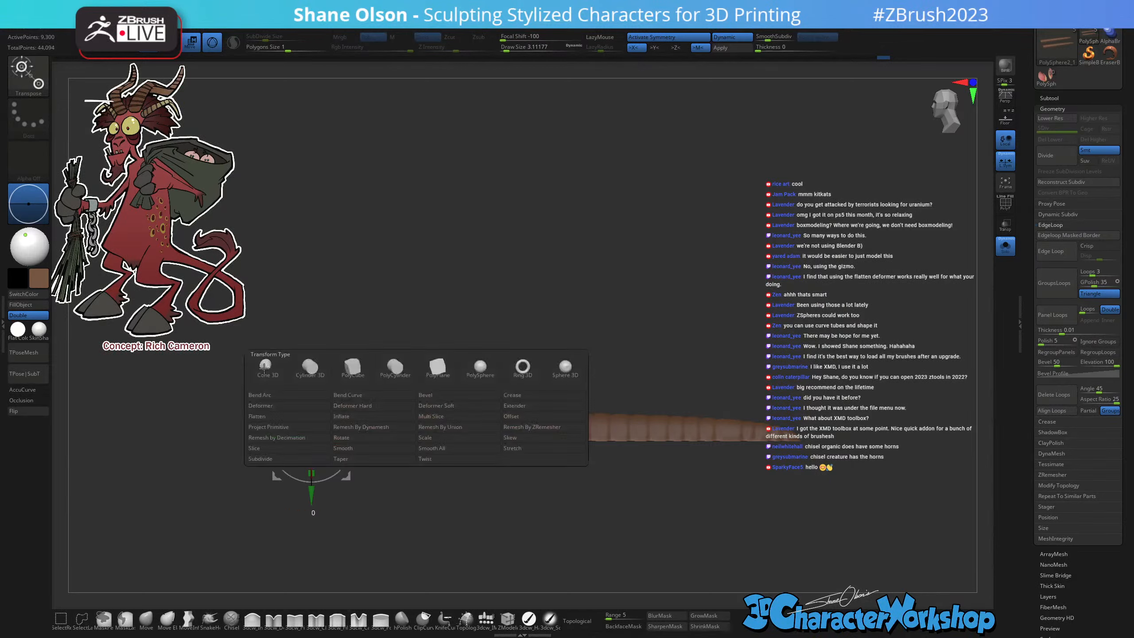
{"action": "left_click", "coordinate": [358, 395]}
{"action": "mouse_move", "coordinate": [752, 252]}
{"action": "left_mouse_down"}
{"action": "mouse_move", "coordinate": [718, 215]}
{"action": "mouse_move", "coordinate": [755, 218]}
{"action": "left_mouse_up"}
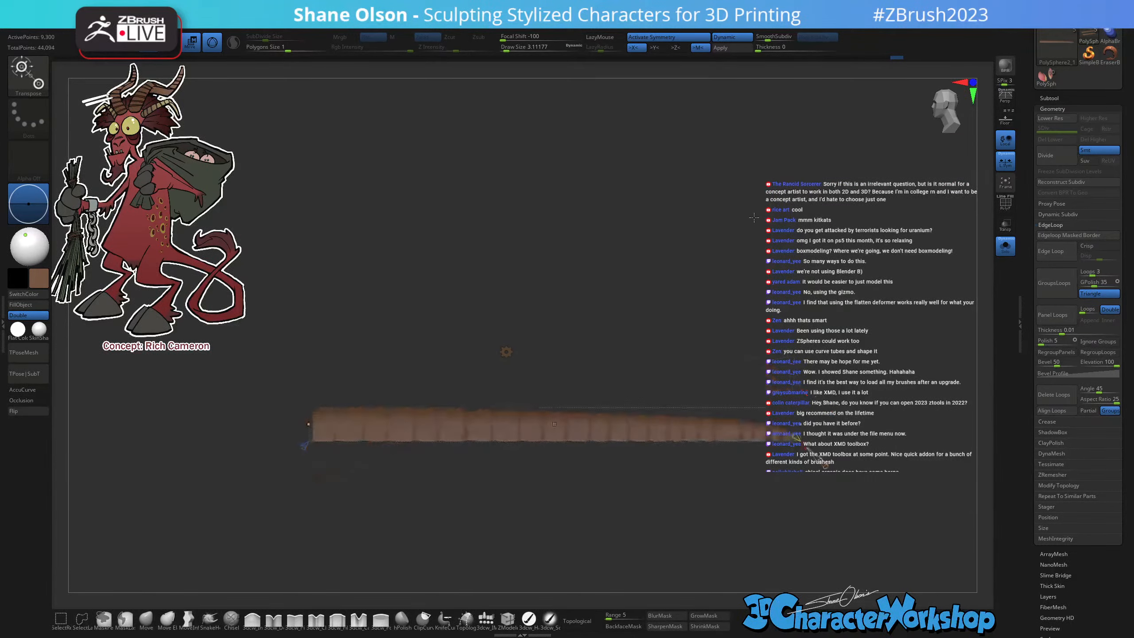
{"action": "key", "text": "q"}
{"action": "key", "text": "shift+d"}
{"action": "key", "text": "w"}
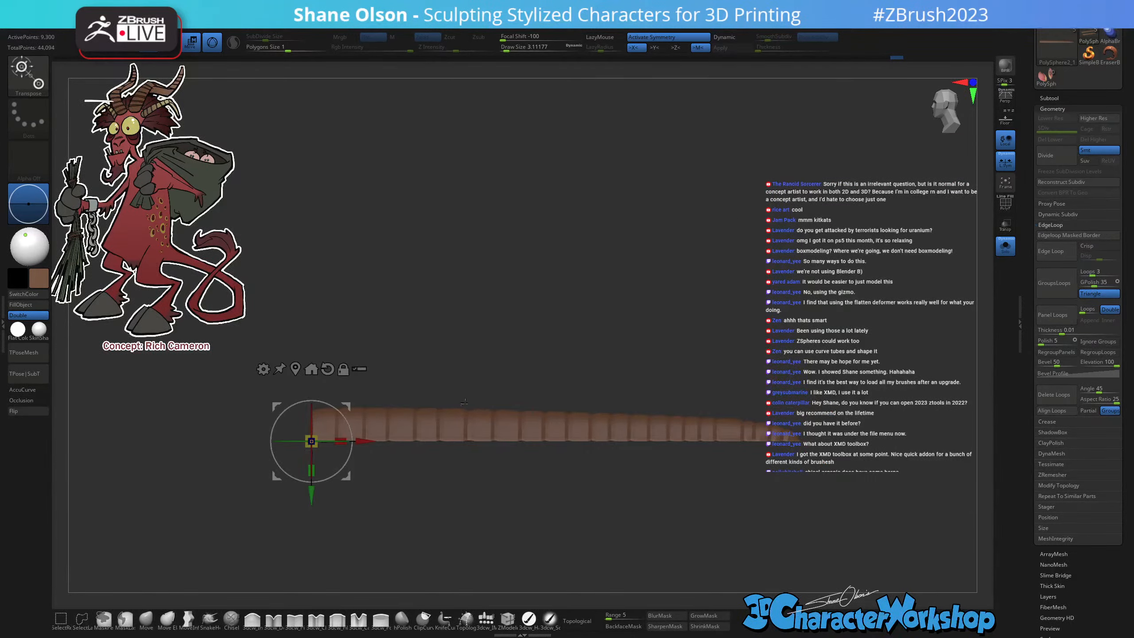
Rotate both horns 90 degrees to stand upright and scale them slightly thicker from front to back.
{"action": "left_click_drag", "start_coordinate": [345, 419], "coordinate": [276, 369]}
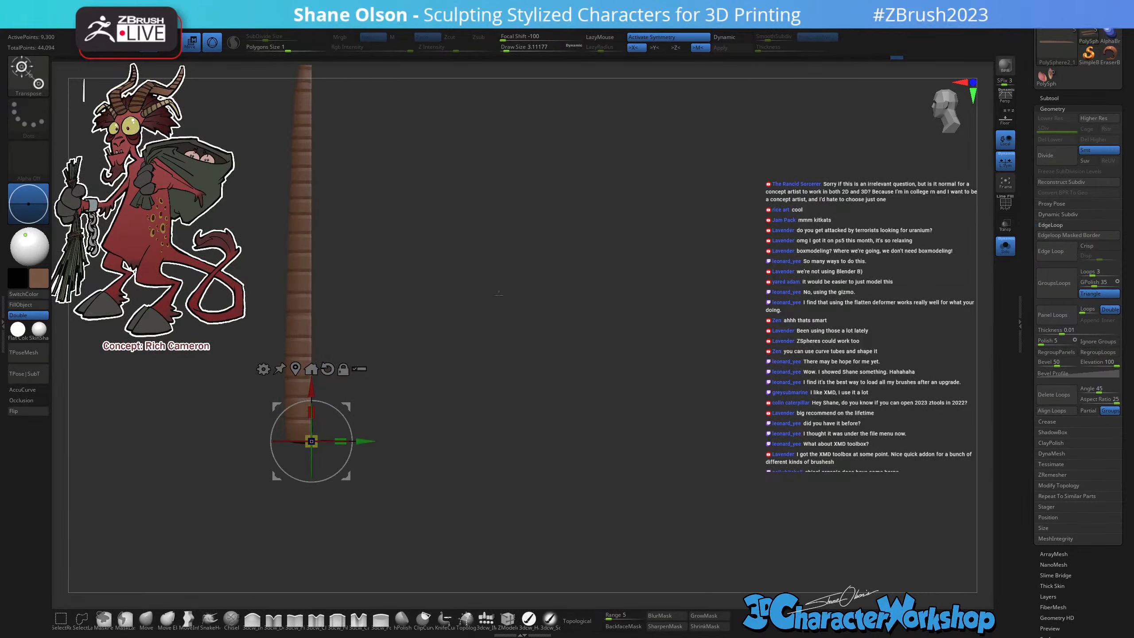
{"action": "left_click_drag", "start_coordinate": [498, 294], "coordinate": [620, 293], "text": "alt"}
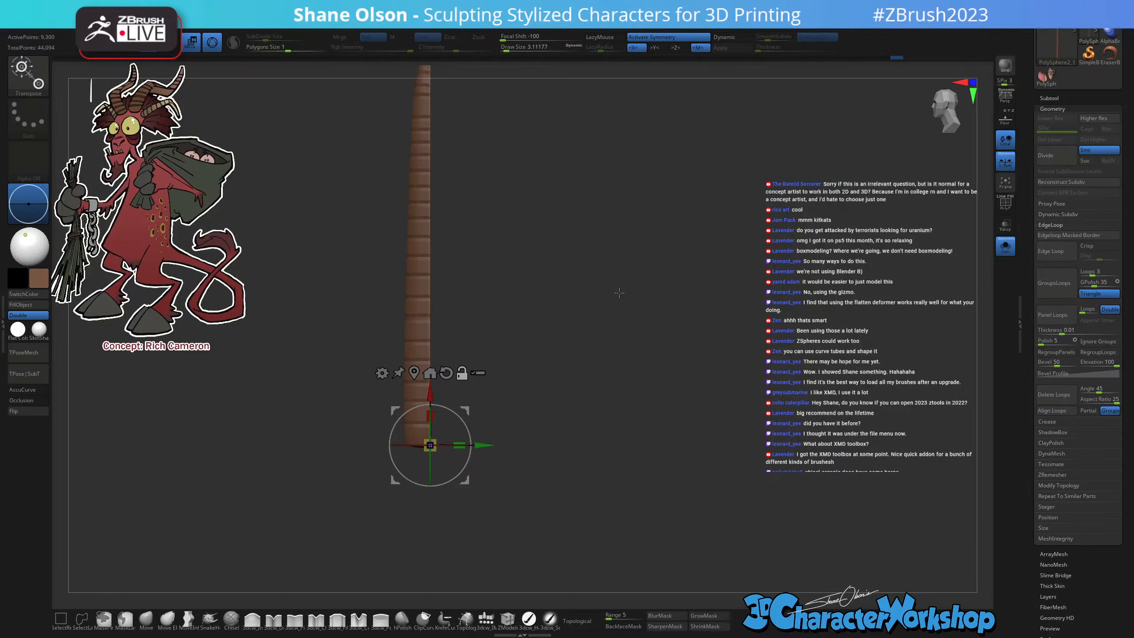
{"action": "left_click_drag", "start_coordinate": [575, 458], "coordinate": [690, 499], "text": "alt"}
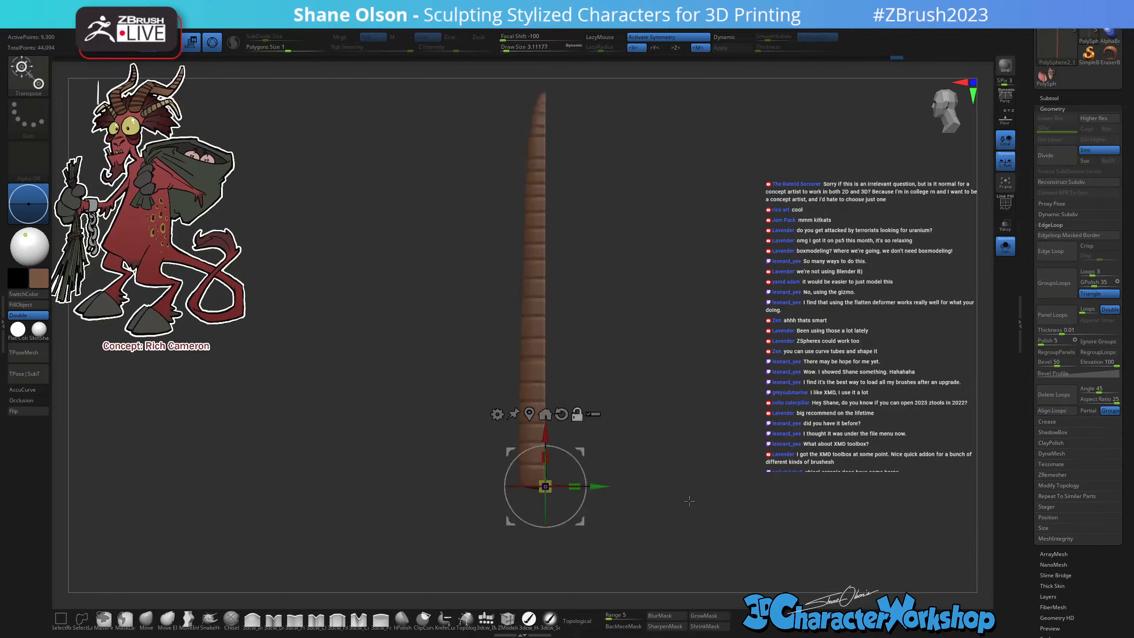
{"action": "left_click_drag", "start_coordinate": [574, 486], "coordinate": [587, 485]}
{"action": "mouse_move", "coordinate": [641, 462]}
{"action": "left_mouse_down"}
{"action": "mouse_move", "coordinate": [678, 455]}
{"action": "mouse_move", "coordinate": [624, 487]}
{"action": "left_mouse_up"}
{"action": "key", "text": "q"}
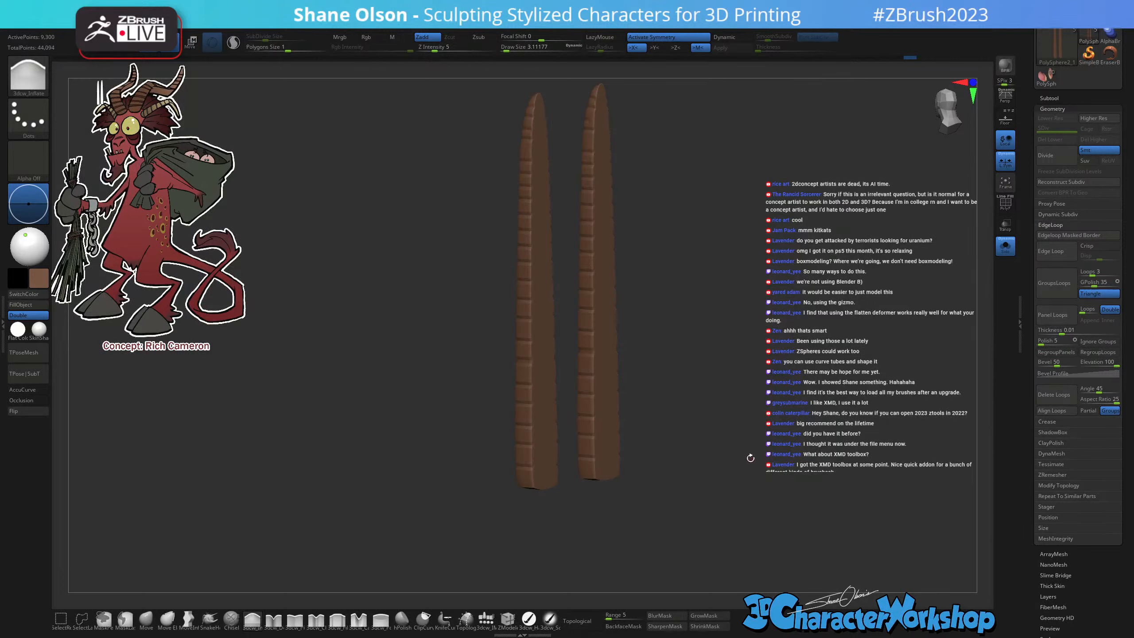
Turn off Solo to show the whole character and move the horns down and forward onto the front of the head.
{"action": "mouse_move", "coordinate": [751, 458]}
{"action": "left_mouse_down", "text": "shift"}
{"action": "mouse_move", "coordinate": [724, 446]}
{"action": "mouse_move", "coordinate": [715, 421]}
{"action": "mouse_move", "coordinate": [713, 440]}
{"action": "mouse_move", "coordinate": [666, 440]}
{"action": "mouse_move", "coordinate": [683, 355]}
{"action": "mouse_move", "coordinate": [673, 339]}
{"action": "mouse_move", "coordinate": [717, 332]}
{"action": "mouse_move", "coordinate": [740, 343]}
{"action": "mouse_move", "coordinate": [670, 339]}
{"action": "mouse_move", "coordinate": [719, 330]}
{"action": "left_mouse_up", "text": "shift"}
{"action": "left_click", "coordinate": [1006, 246]}
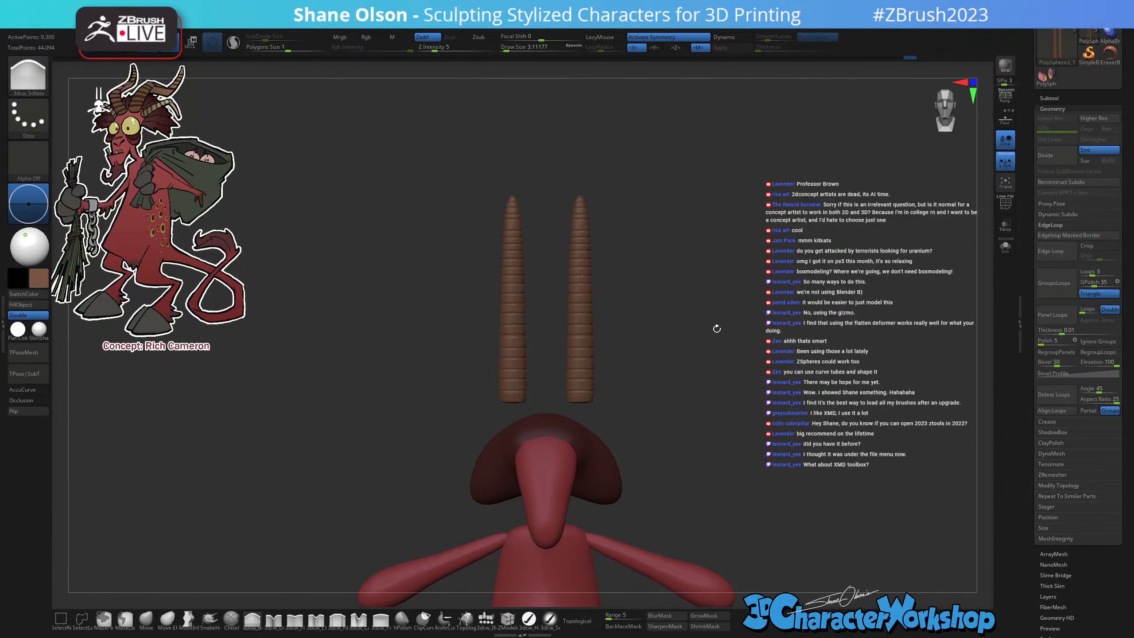
{"action": "key", "text": "w"}
{"action": "left_click_drag", "start_coordinate": [614, 367], "coordinate": [602, 395]}
{"action": "left_click_drag", "start_coordinate": [766, 401], "coordinate": [721, 404]}
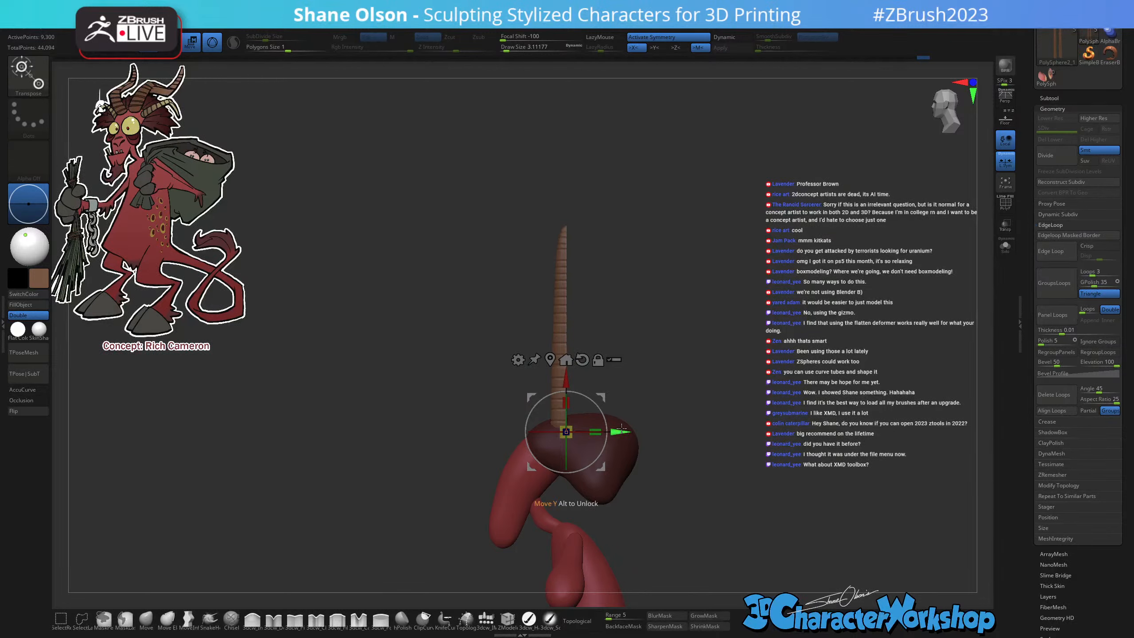
{"action": "left_click_drag", "start_coordinate": [619, 431], "coordinate": [587, 431]}
{"action": "mouse_move", "coordinate": [631, 337]}
{"action": "left_mouse_down"}
{"action": "mouse_move", "coordinate": [656, 338]}
{"action": "mouse_move", "coordinate": [626, 340]}
{"action": "left_mouse_up"}
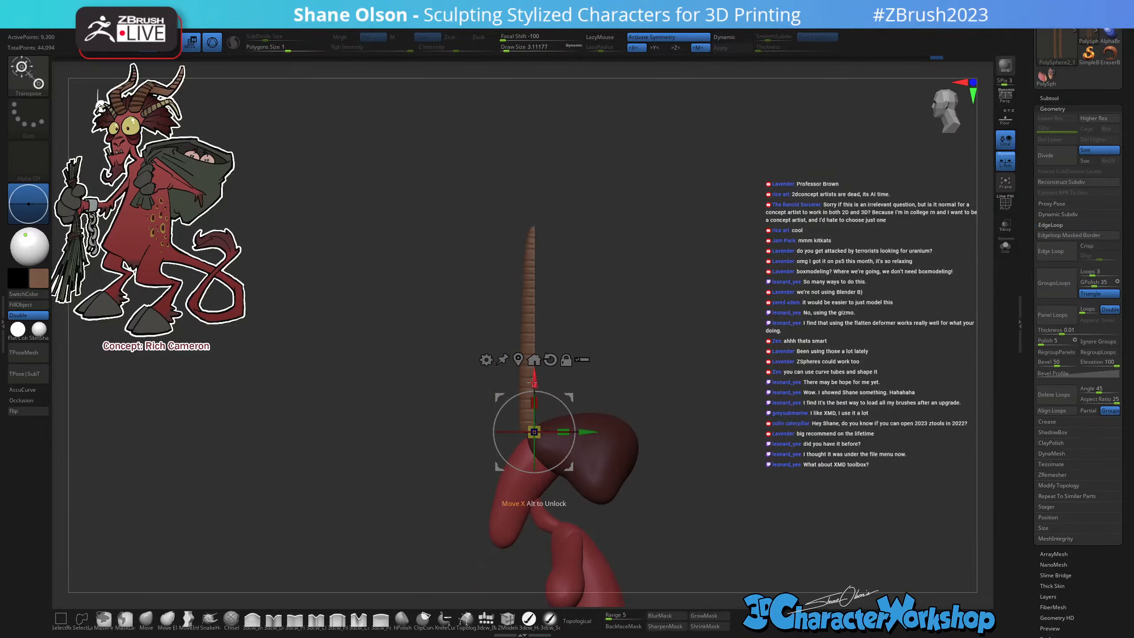
{"action": "left_click_drag", "start_coordinate": [535, 383], "coordinate": [536, 398]}
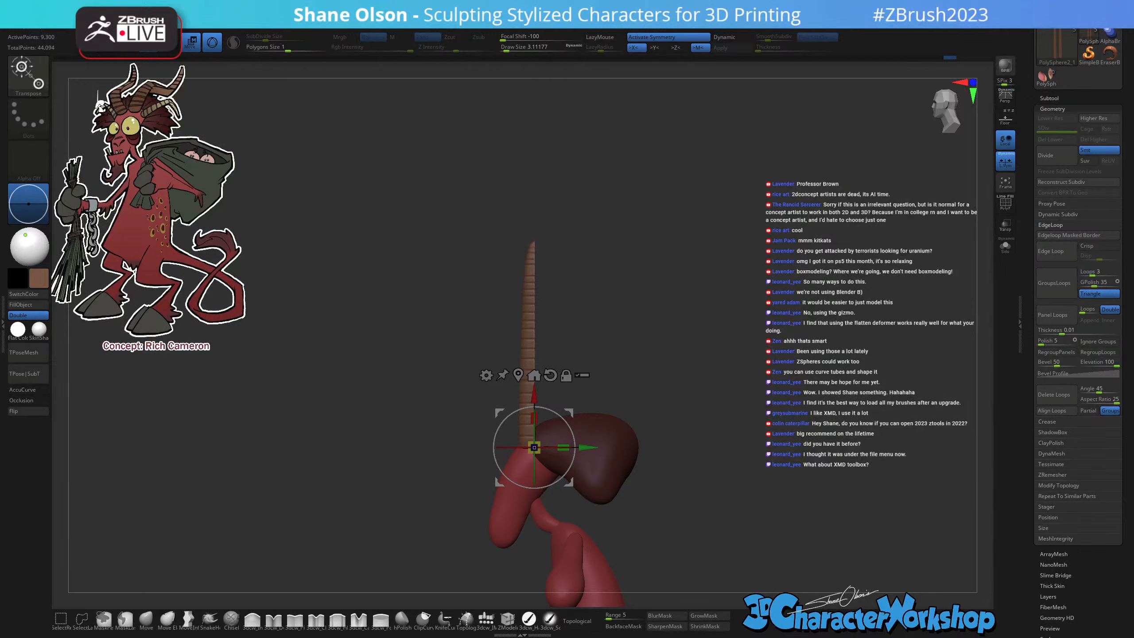
Duplicate the upright horns subtool and keep only one of the two pairs visible.
{"action": "left_click_drag", "start_coordinate": [393, 119], "coordinate": [786, 130]}
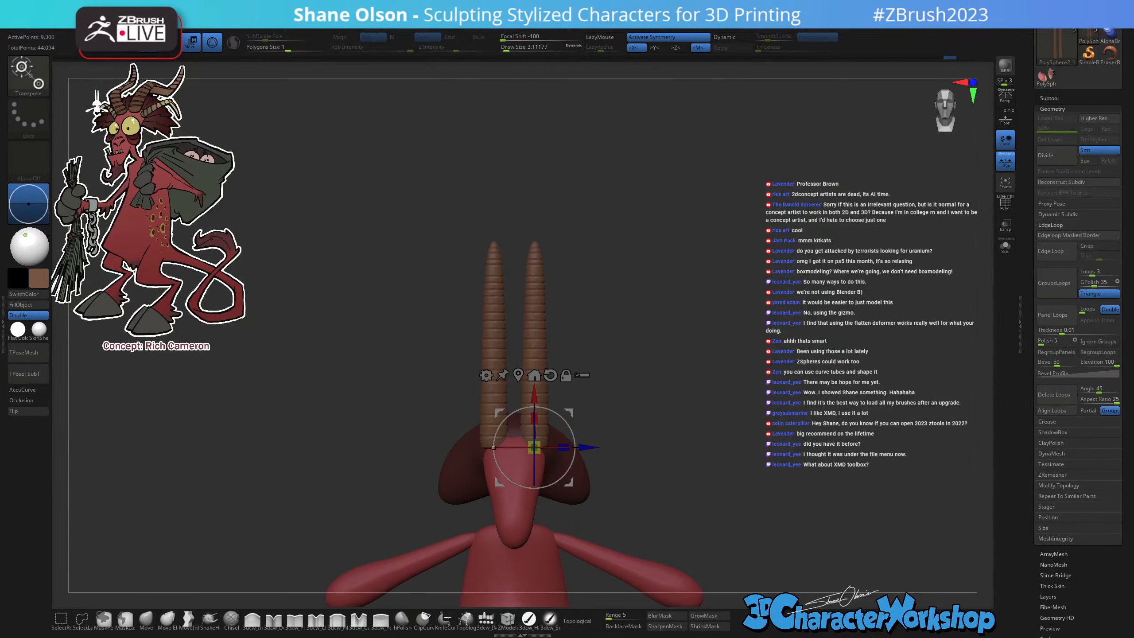
{"action": "left_click_drag", "start_coordinate": [989, 200], "coordinate": [1039, 160], "text": "alt"}
{"action": "left_click", "coordinate": [1064, 98]}
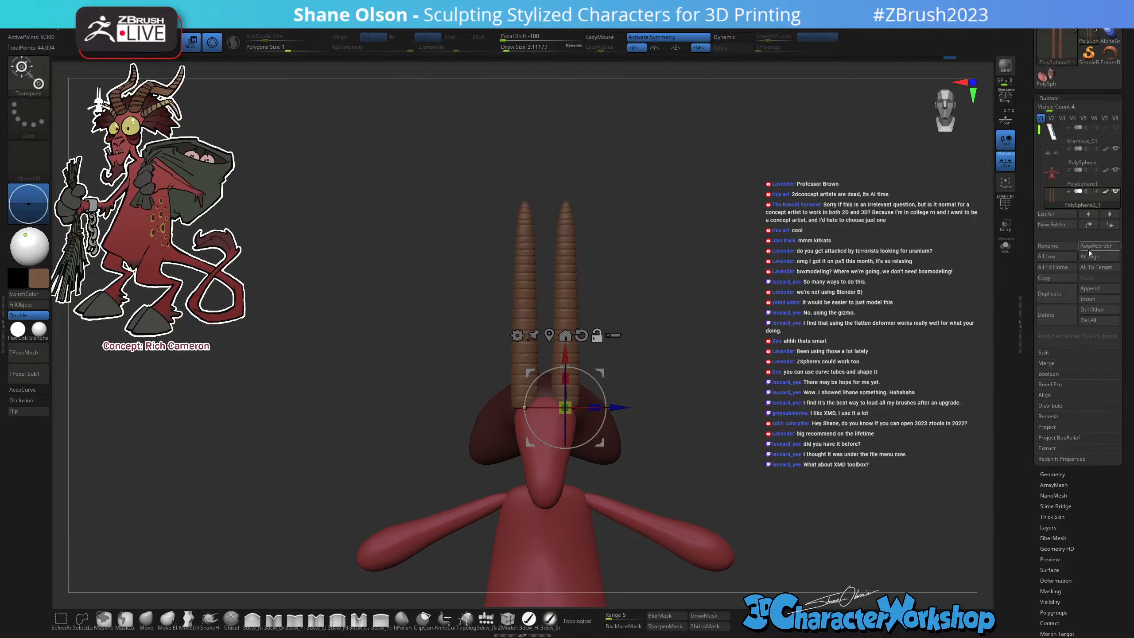
{"action": "left_click", "coordinate": [1056, 293]}
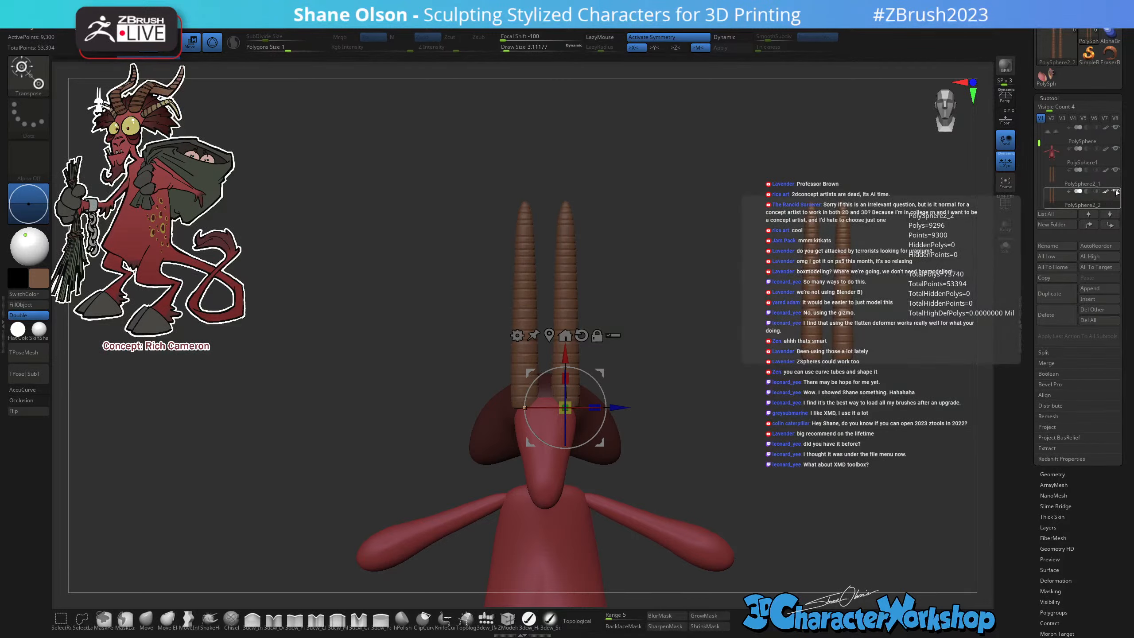
{"action": "mouse_move", "coordinate": [726, 315]}
{"action": "left_mouse_down"}
{"action": "mouse_move", "coordinate": [678, 314]}
{"action": "mouse_move", "coordinate": [726, 312]}
{"action": "left_mouse_up"}
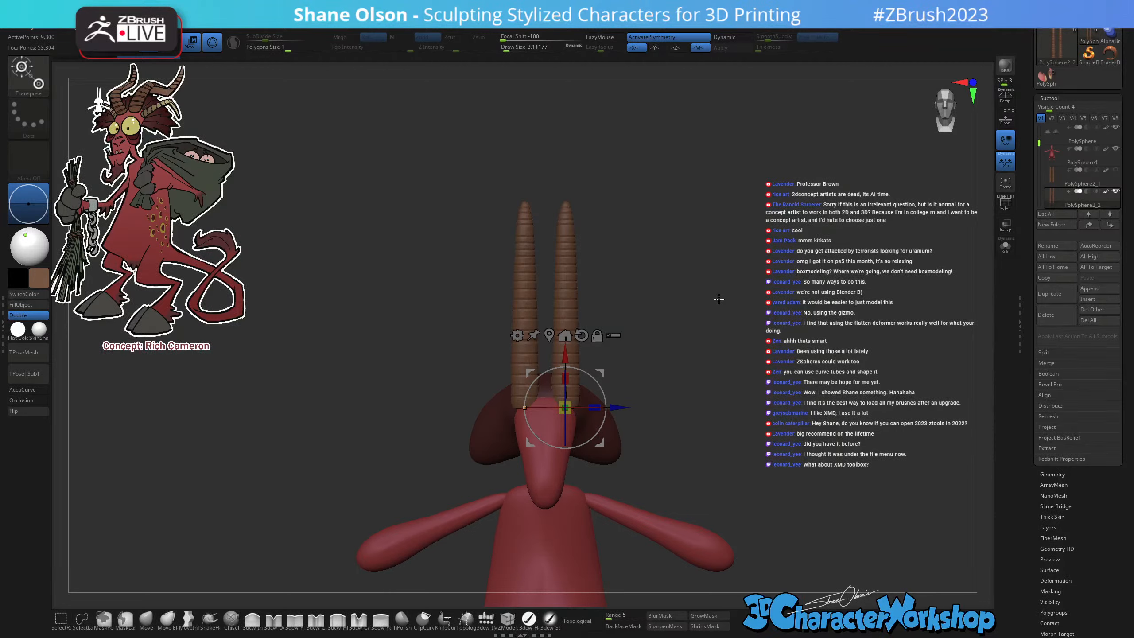
Tilt the duplicated horns outward into a V shape and shift their bases slightly closer together on the head.
{"action": "mouse_move", "coordinate": [679, 369]}
{"action": "left_mouse_down", "text": "alt"}
{"action": "mouse_move", "coordinate": [684, 394]}
{"action": "mouse_move", "coordinate": [659, 365]}
{"action": "mouse_move", "coordinate": [611, 377]}
{"action": "mouse_move", "coordinate": [591, 359]}
{"action": "left_mouse_up", "text": "alt"}
{"action": "mouse_move", "coordinate": [726, 382]}
{"action": "left_mouse_down"}
{"action": "mouse_move", "coordinate": [672, 393]}
{"action": "mouse_move", "coordinate": [784, 377]}
{"action": "mouse_move", "coordinate": [726, 374]}
{"action": "mouse_move", "coordinate": [737, 376]}
{"action": "left_mouse_up"}
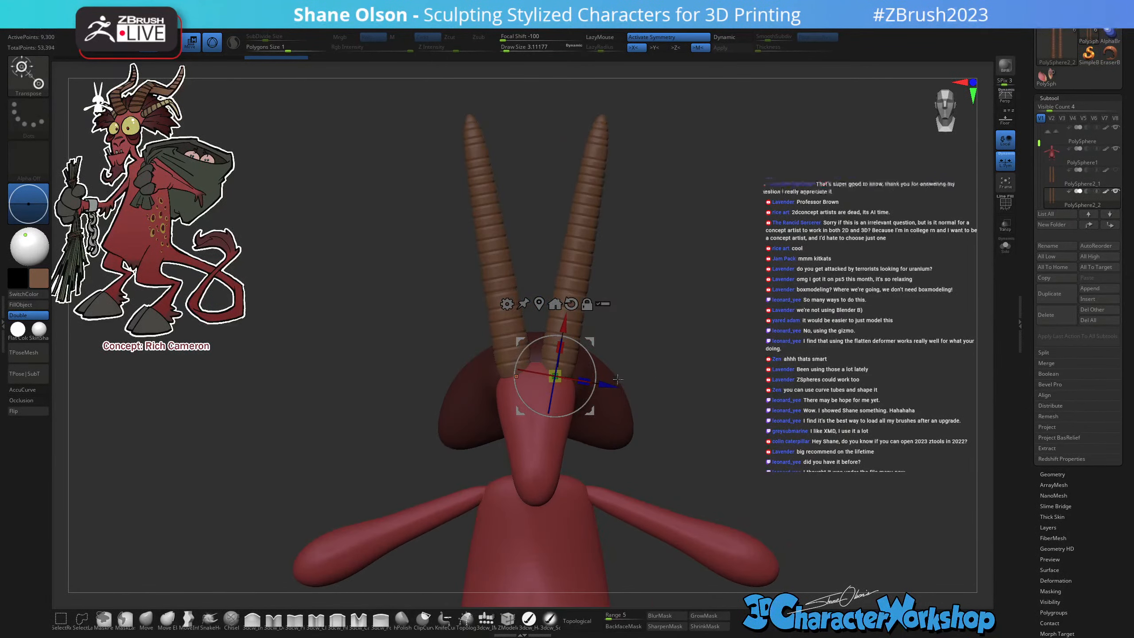
{"action": "left_click_drag", "start_coordinate": [608, 385], "coordinate": [606, 385]}
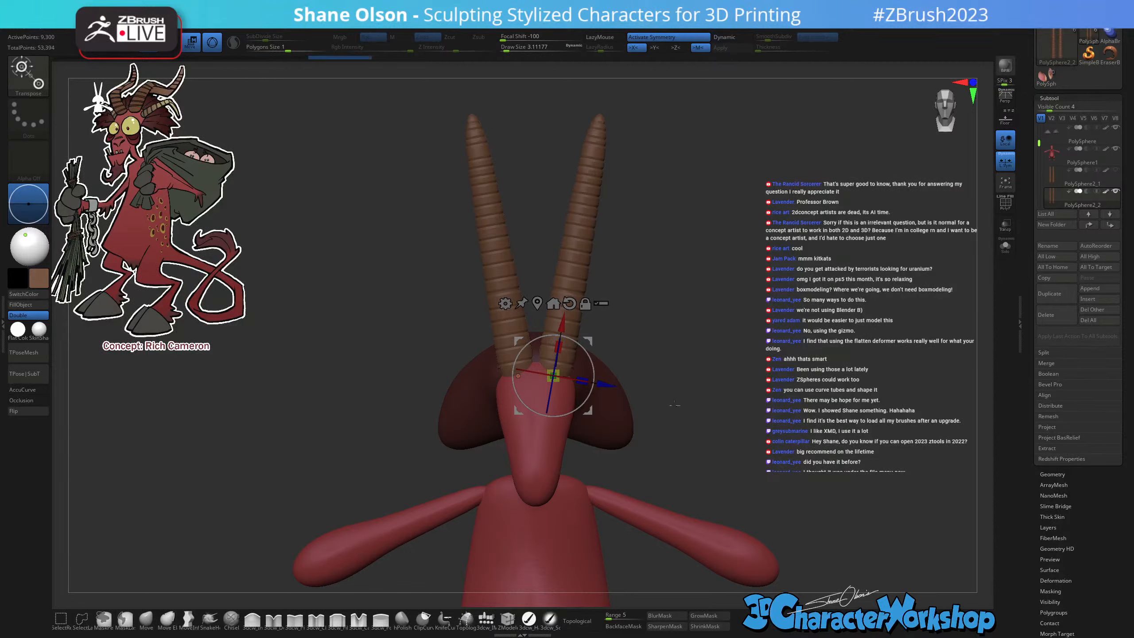
{"action": "left_click_drag", "start_coordinate": [738, 438], "coordinate": [733, 406], "text": "alt"}
{"action": "left_click_drag", "start_coordinate": [733, 406], "coordinate": [717, 381]}
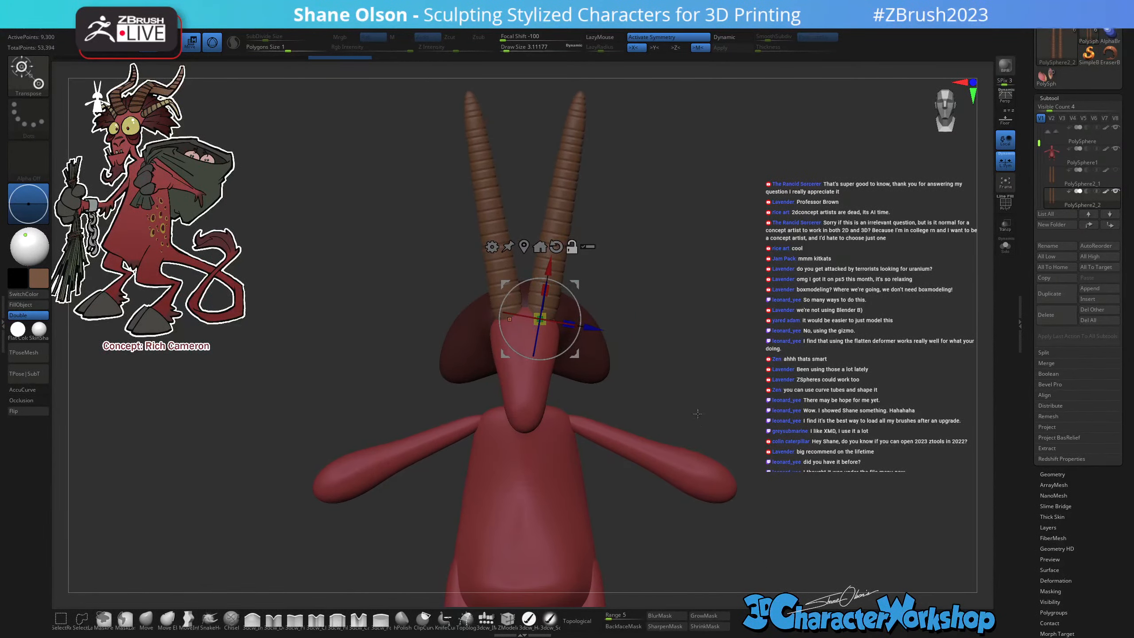
Apply the Bend Curve deformer to the tilted horns and raise its curve resolution to five control points along each horn.
{"action": "left_click", "coordinate": [496, 248]}
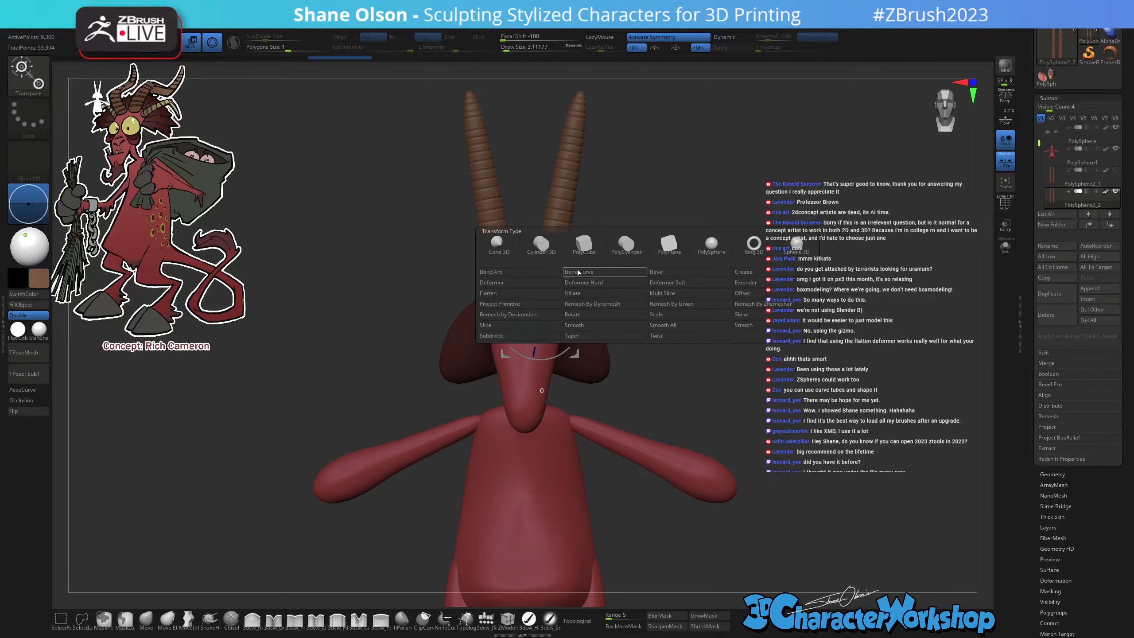
{"action": "left_click", "coordinate": [664, 249]}
{"action": "left_click_drag", "start_coordinate": [702, 343], "coordinate": [663, 396], "text": "alt"}
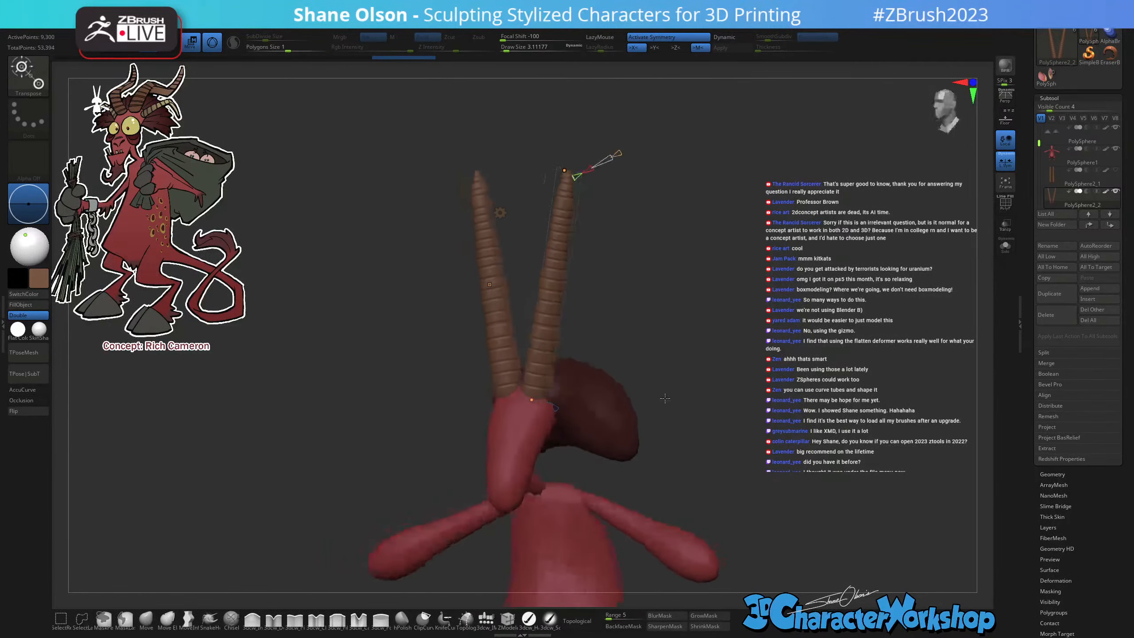
{"action": "left_click_drag", "start_coordinate": [707, 292], "coordinate": [701, 340]}
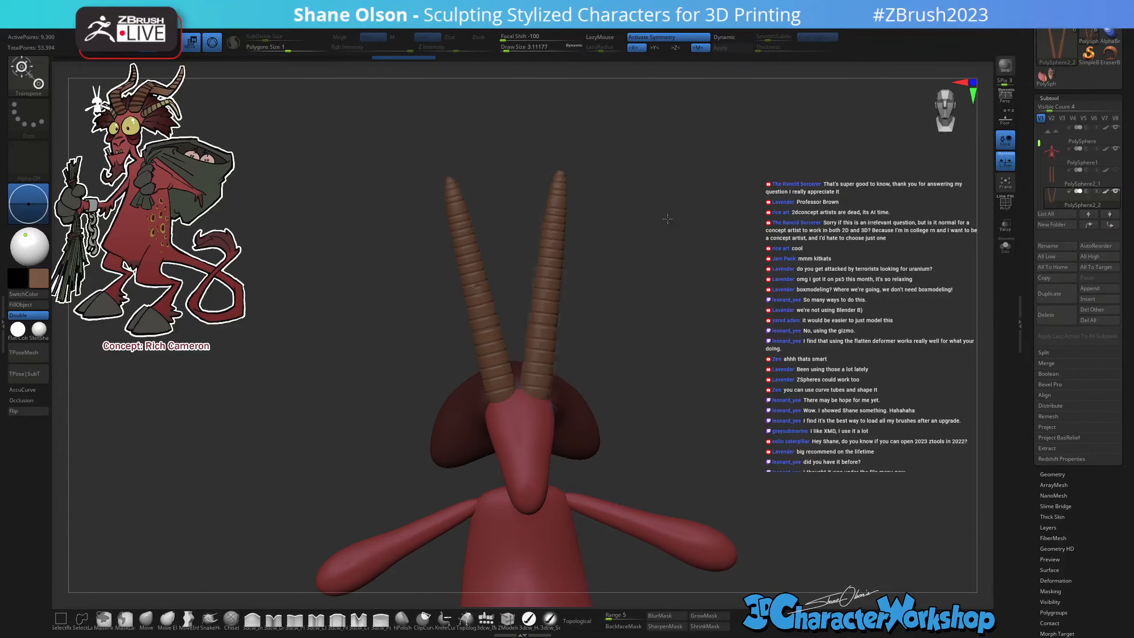
{"action": "left_click_drag", "start_coordinate": [667, 218], "coordinate": [573, 289]}
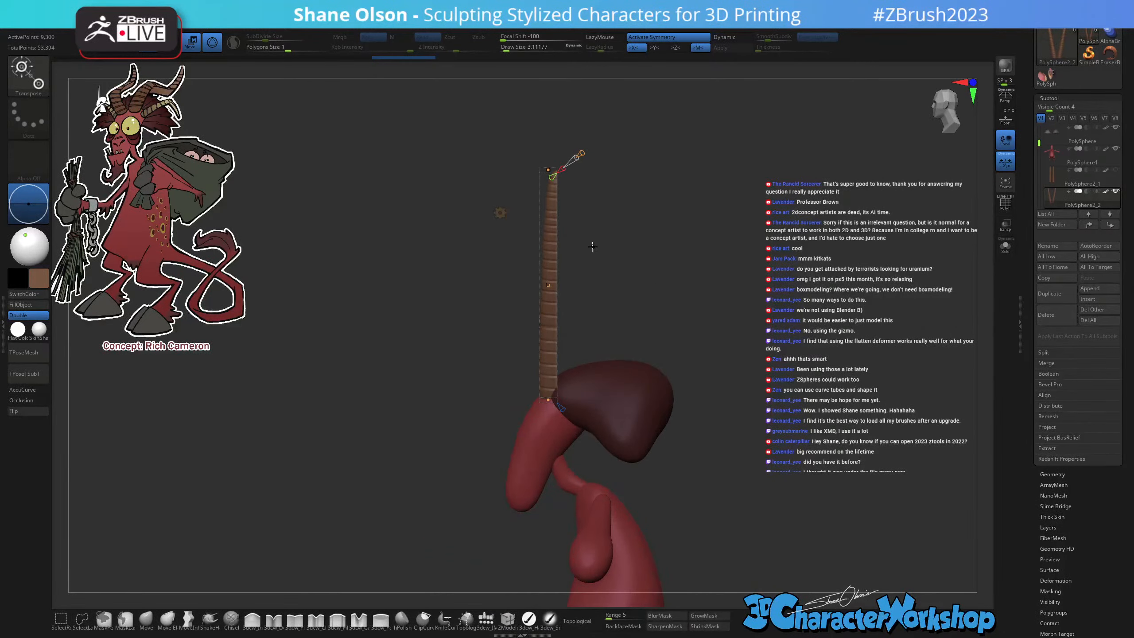
{"action": "left_click_drag", "start_coordinate": [601, 241], "coordinate": [638, 242]}
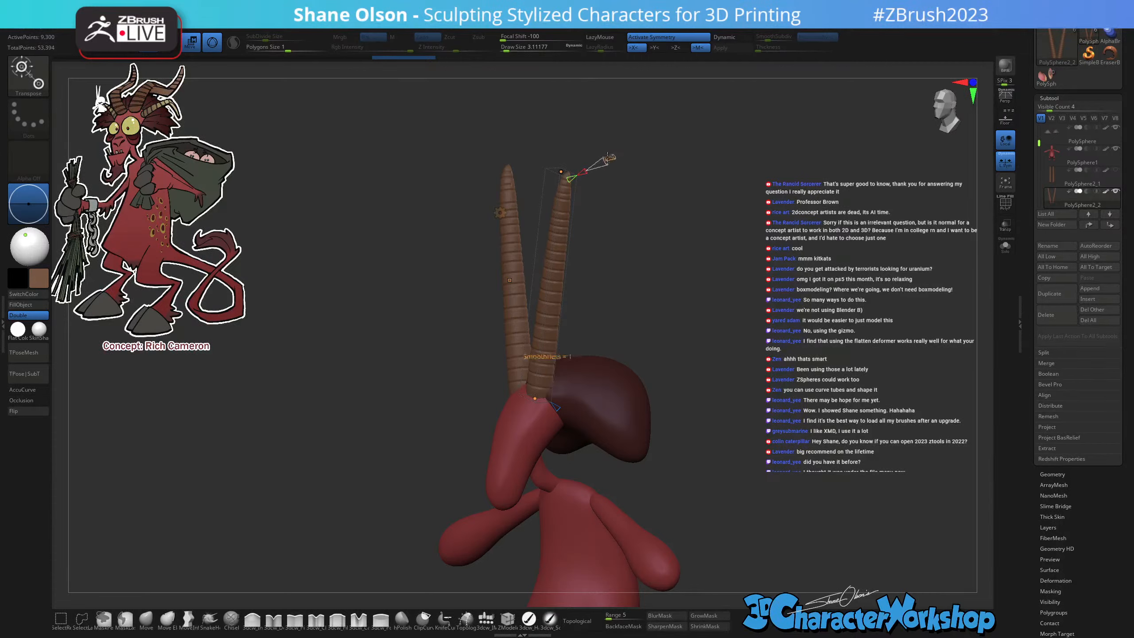
{"action": "left_click_drag", "start_coordinate": [655, 191], "coordinate": [648, 187]}
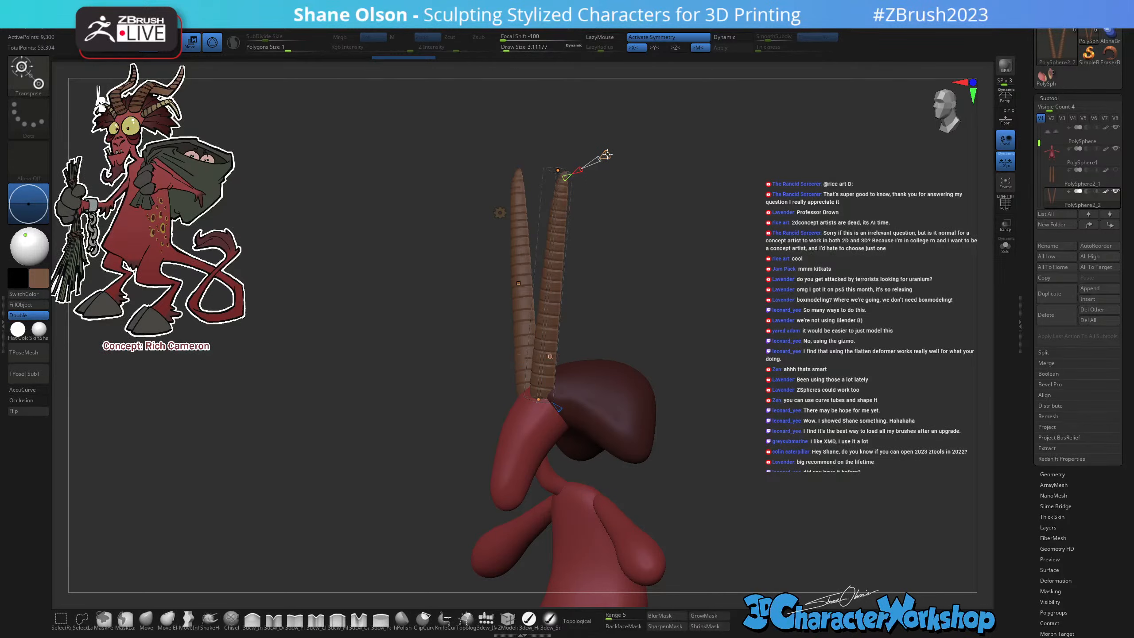
{"action": "left_click_drag", "start_coordinate": [653, 233], "coordinate": [696, 240]}
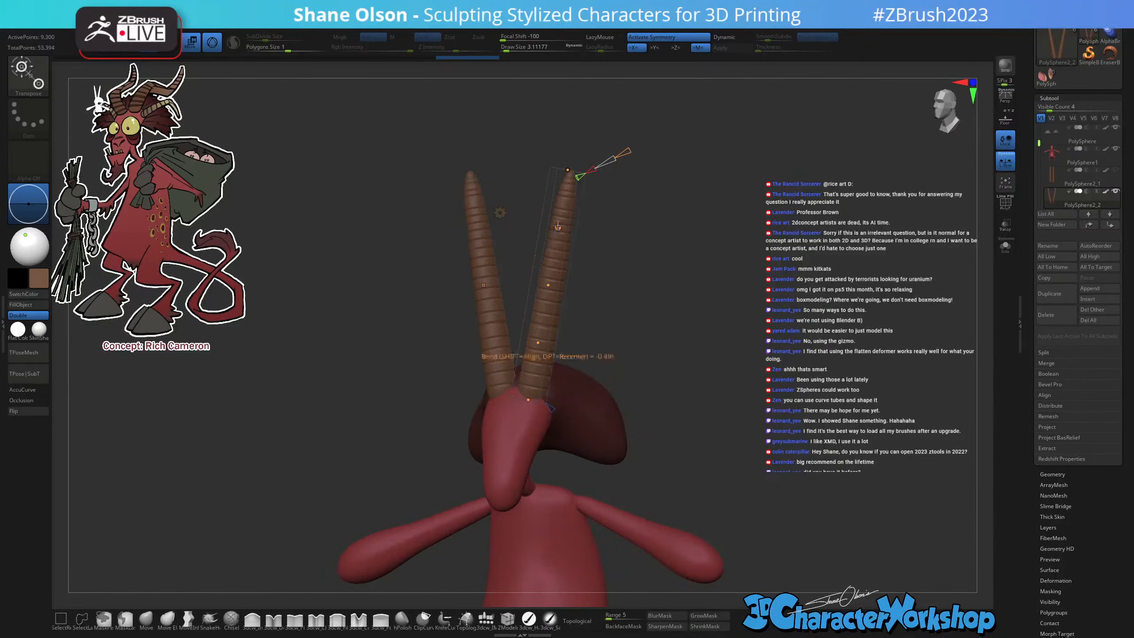
{"action": "left_click_drag", "start_coordinate": [819, 291], "coordinate": [772, 295]}
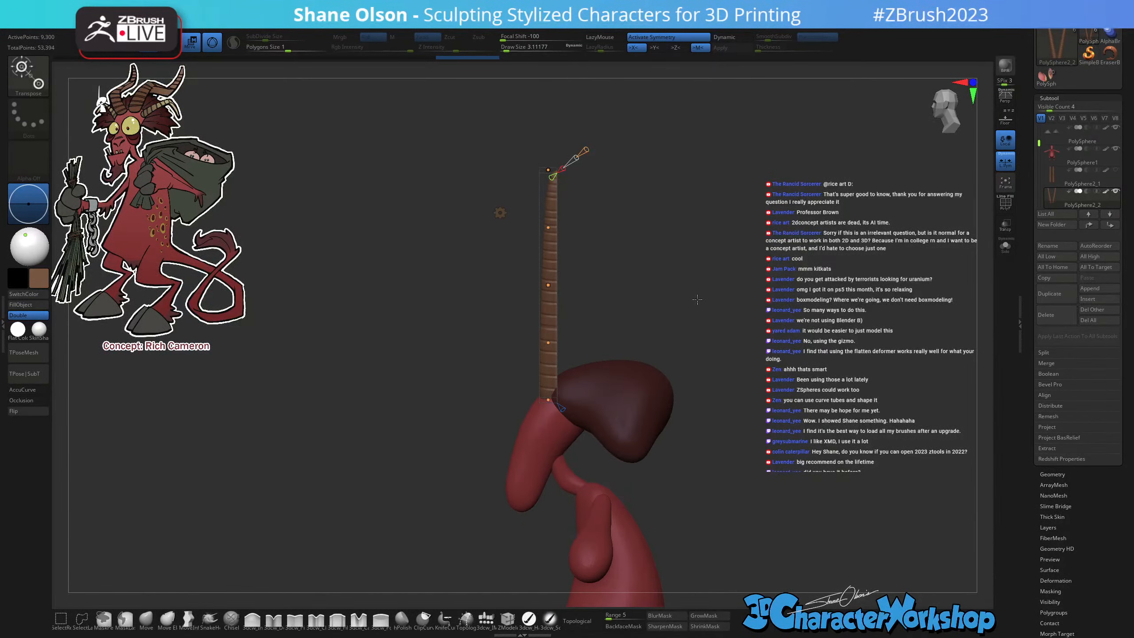
Bend the horns backward over the head in side view, shaping an S-curve with upturned tips using the curve points.
{"action": "left_click_drag", "start_coordinate": [546, 189], "coordinate": [664, 264]}
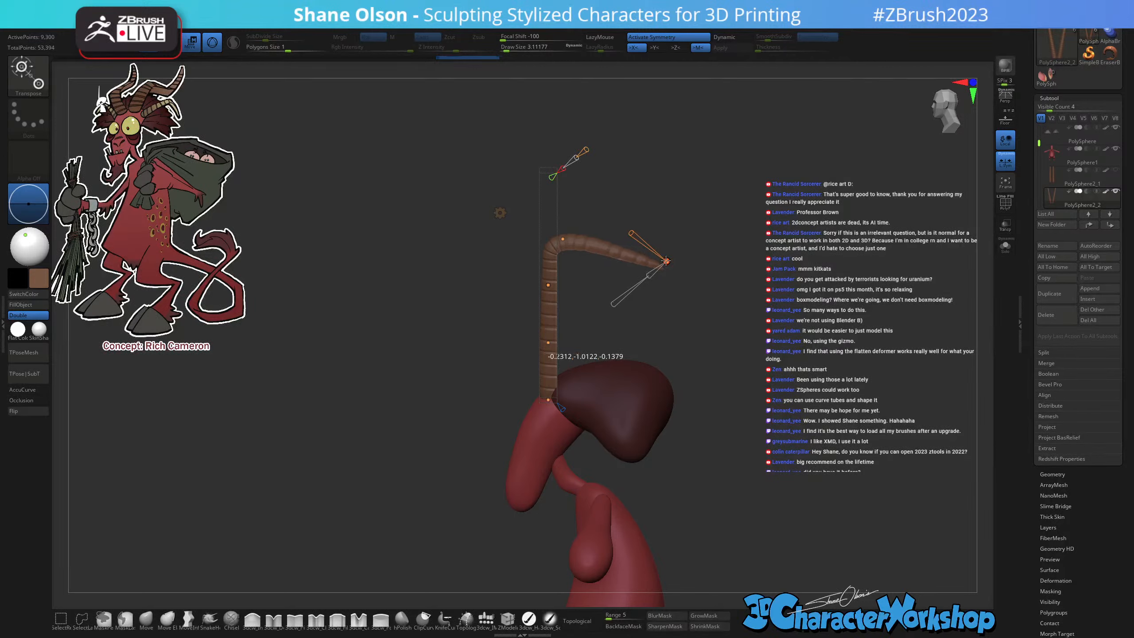
{"action": "left_click", "coordinate": [566, 246]}
{"action": "left_click_drag", "start_coordinate": [568, 252], "coordinate": [576, 312]}
{"action": "left_click_drag", "start_coordinate": [694, 328], "coordinate": [712, 309], "text": "alt"}
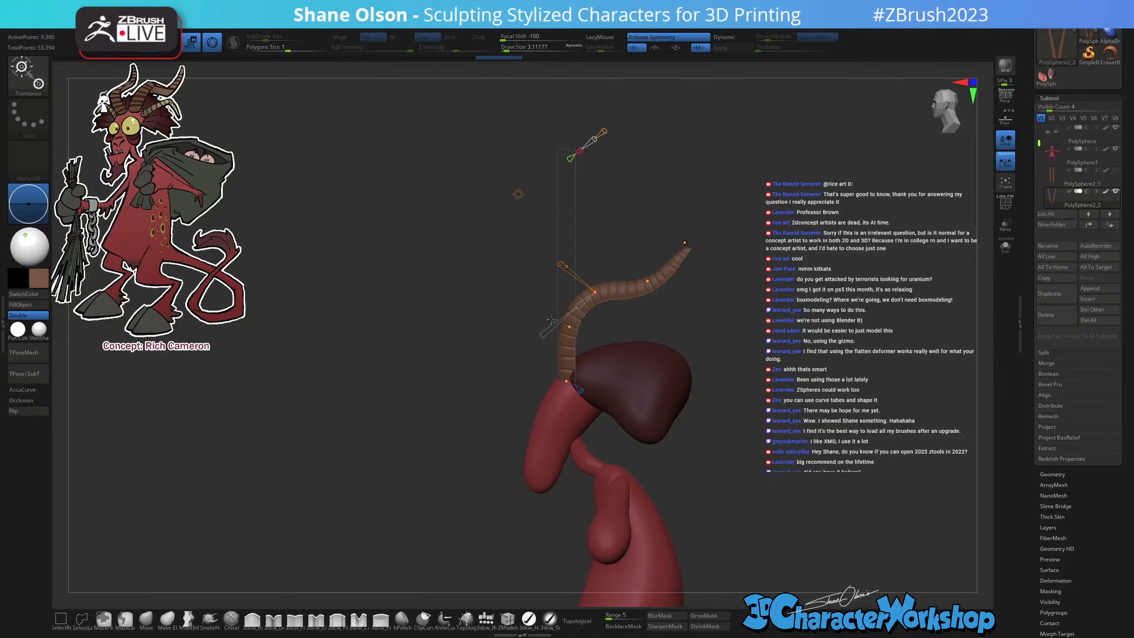
{"action": "left_click", "coordinate": [570, 329]}
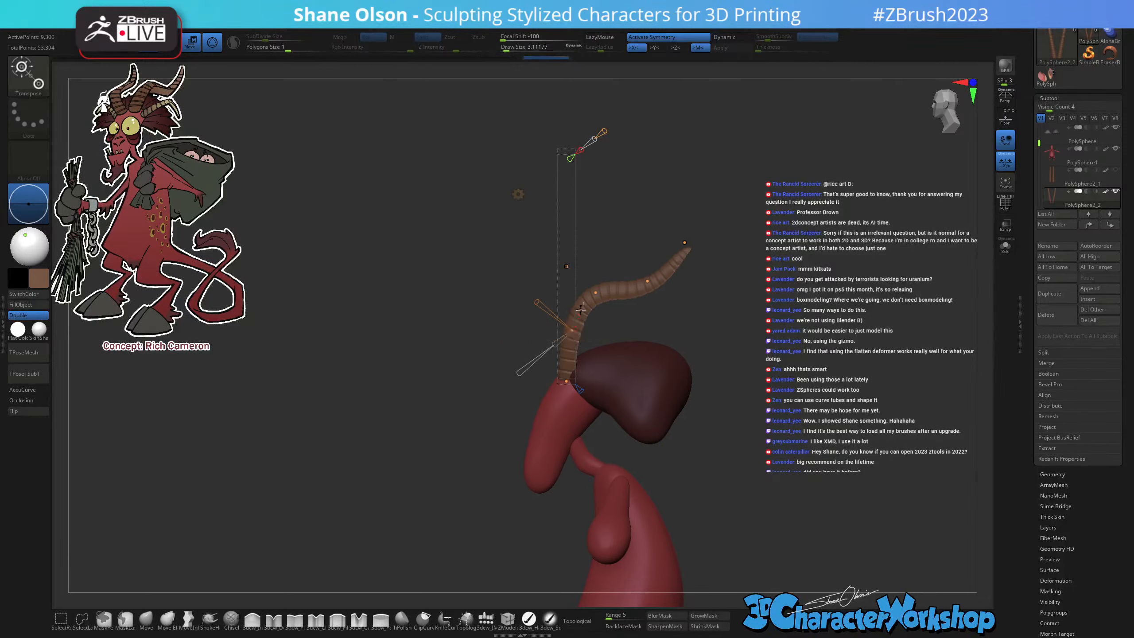
{"action": "left_click_drag", "start_coordinate": [595, 293], "coordinate": [656, 300]}
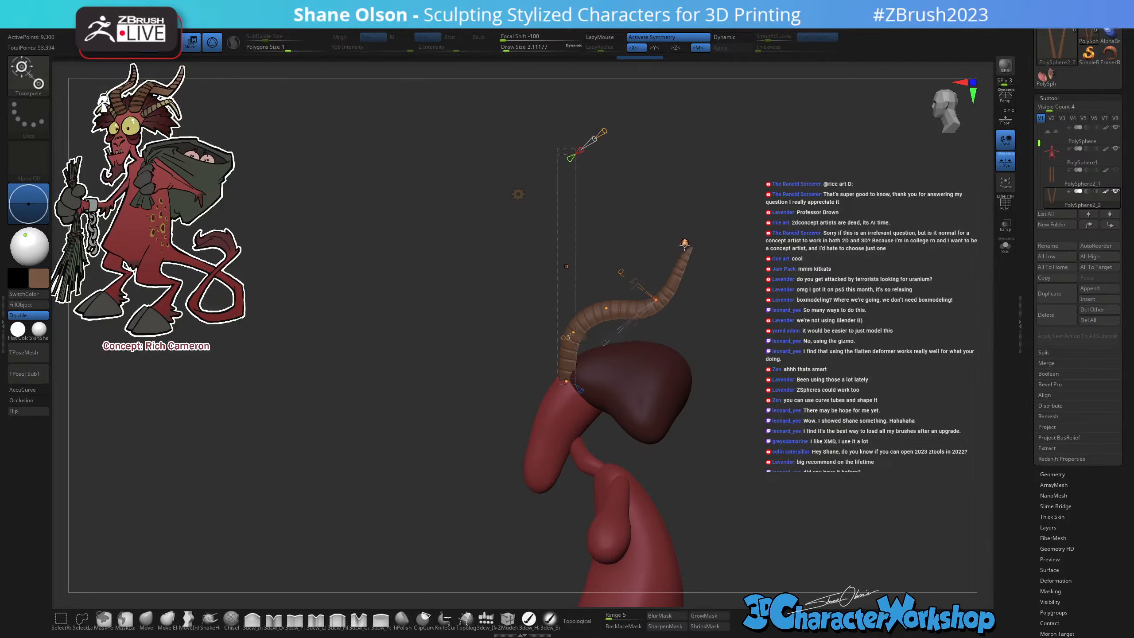
{"action": "left_click_drag", "start_coordinate": [684, 243], "coordinate": [690, 264]}
Splay the upper part of the horns outward by moving the tip and intermediate curve points away from the centerline.
{"action": "left_click_drag", "start_coordinate": [736, 323], "coordinate": [864, 324]}
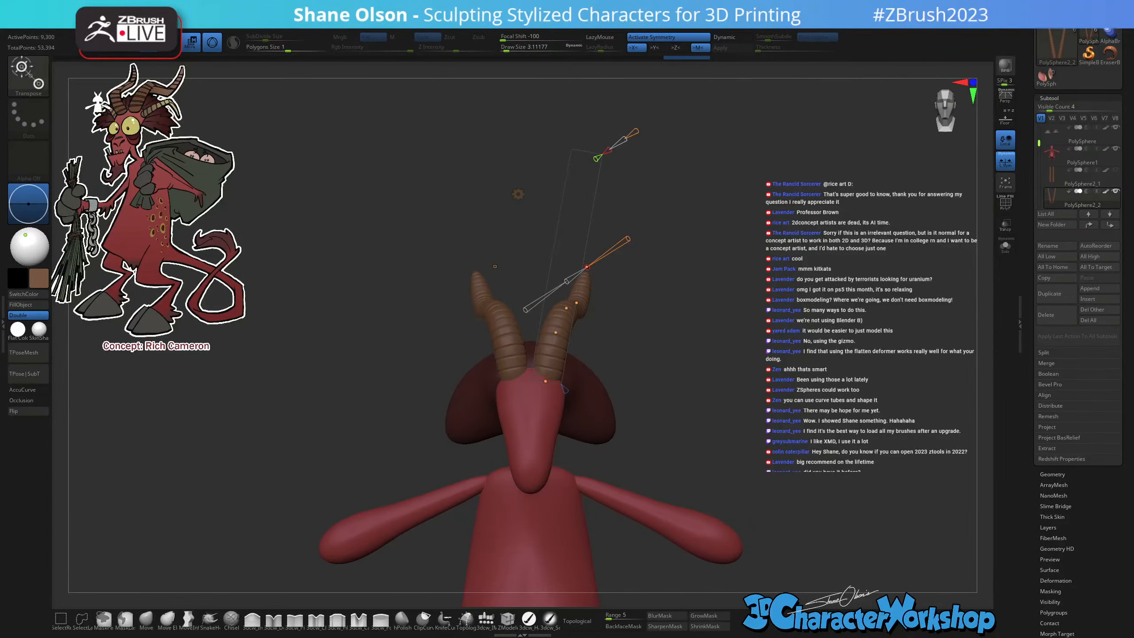
{"action": "left_click_drag", "start_coordinate": [715, 183], "coordinate": [719, 291]}
{"action": "left_click_drag", "start_coordinate": [699, 388], "coordinate": [712, 333]}
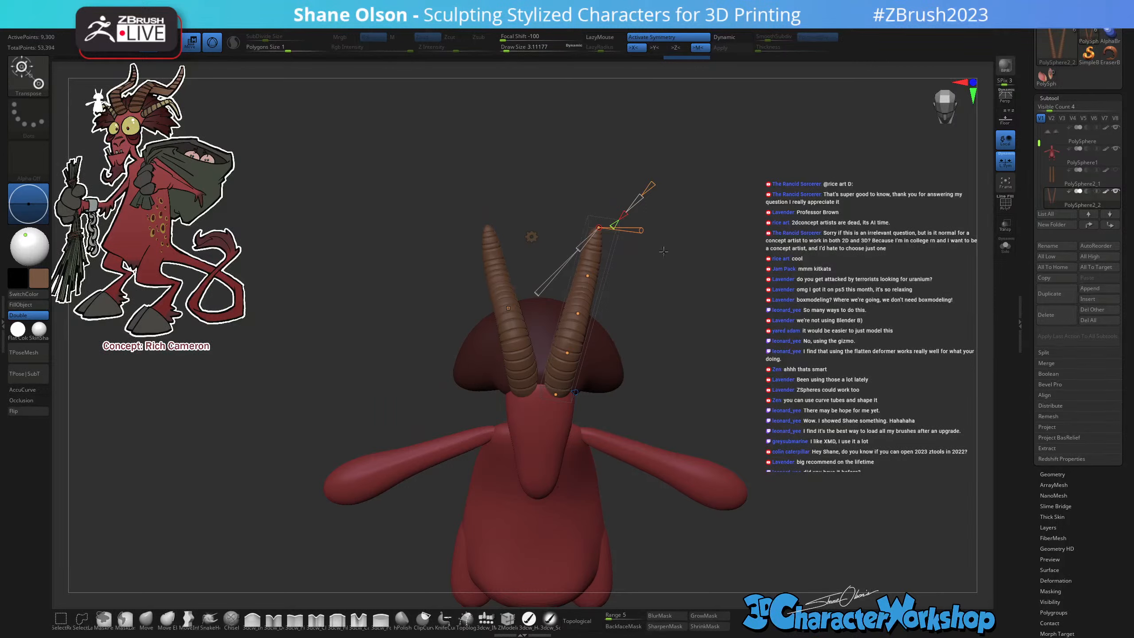
{"action": "left_click_drag", "start_coordinate": [599, 226], "coordinate": [618, 231]}
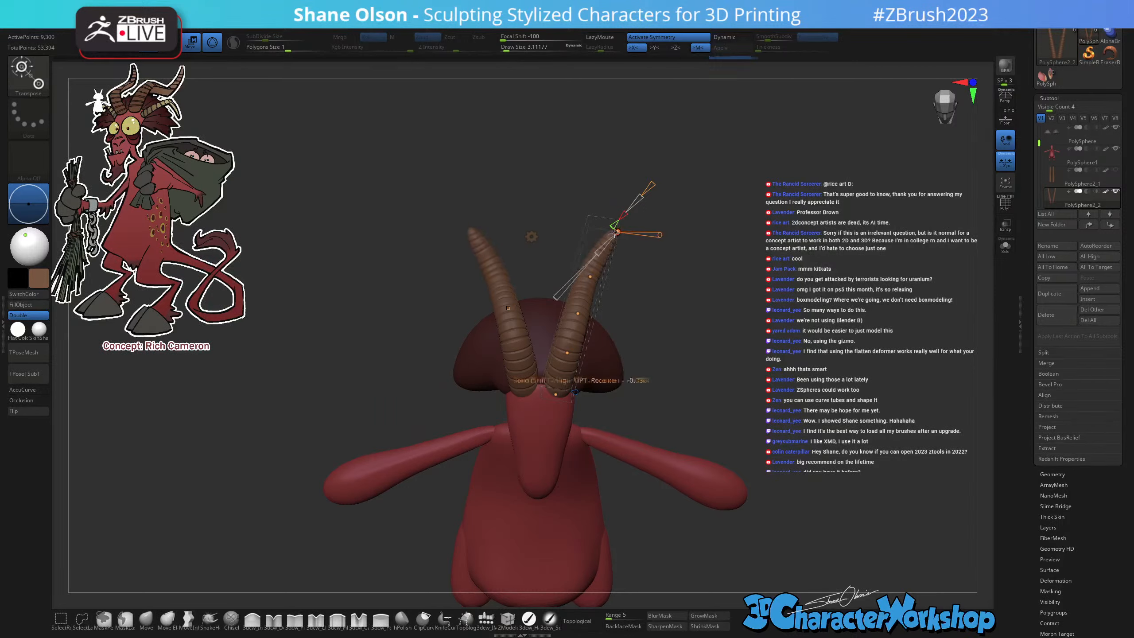
{"action": "left_click_drag", "start_coordinate": [590, 277], "coordinate": [585, 314]}
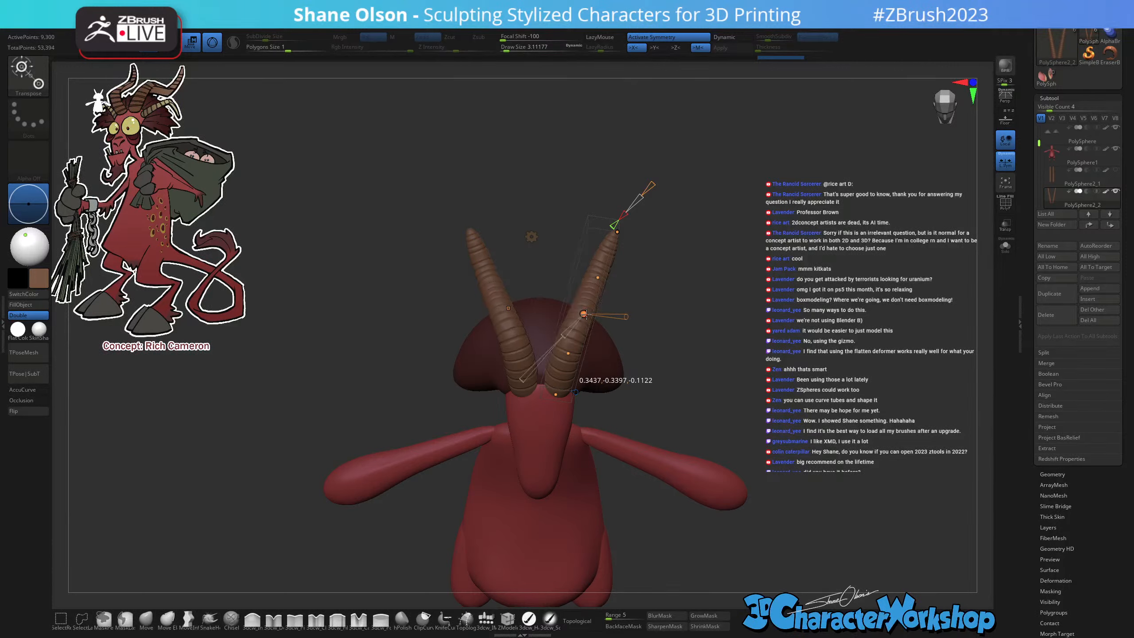
{"action": "left_click_drag", "start_coordinate": [806, 446], "coordinate": [734, 325]}
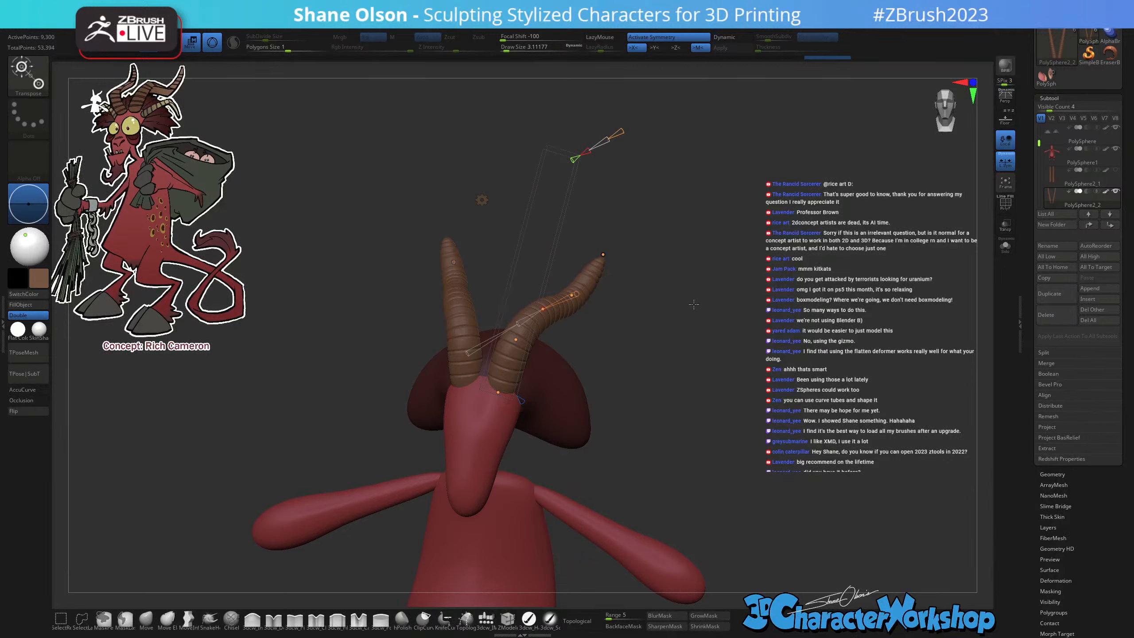
Inspect the flow and silhouette of the bent horns from the front and side.
{"action": "left_click_drag", "start_coordinate": [676, 226], "coordinate": [654, 226]}
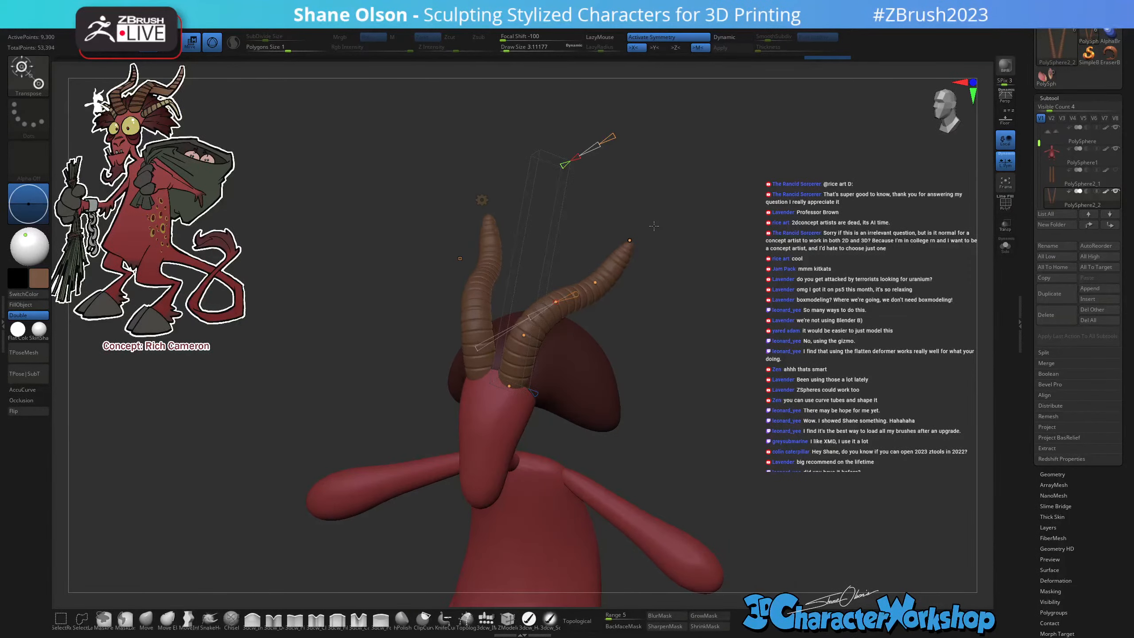
{"action": "left_click", "coordinate": [483, 200]}
{"action": "left_click", "coordinate": [632, 199]}
{"action": "left_click_drag", "start_coordinate": [712, 277], "coordinate": [674, 289]}
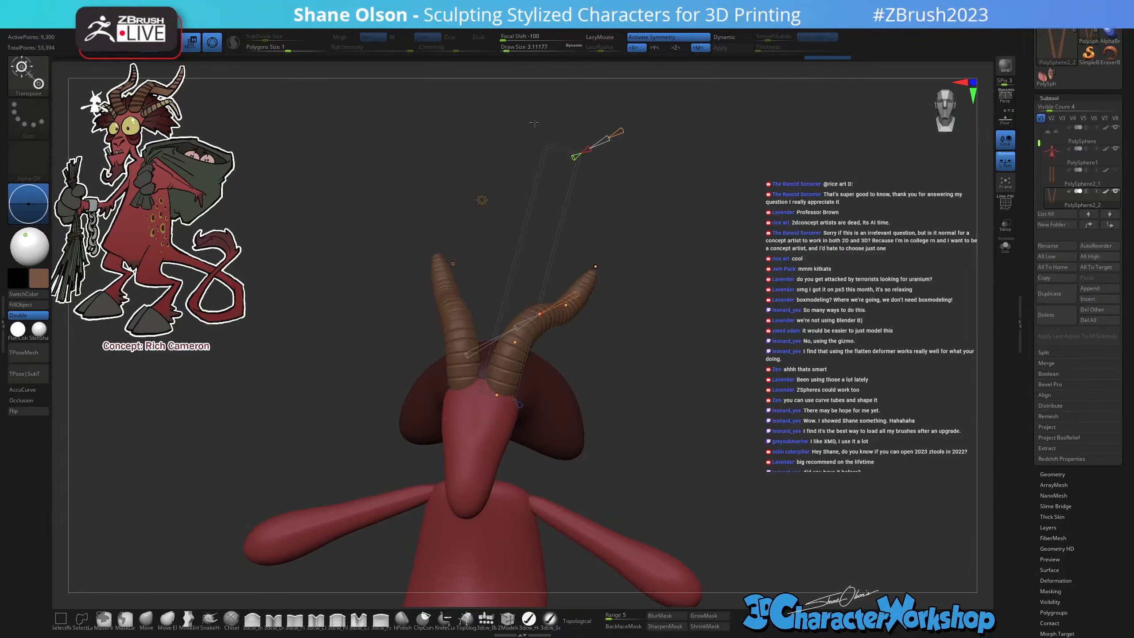
{"action": "left_click_drag", "start_coordinate": [696, 360], "coordinate": [646, 367]}
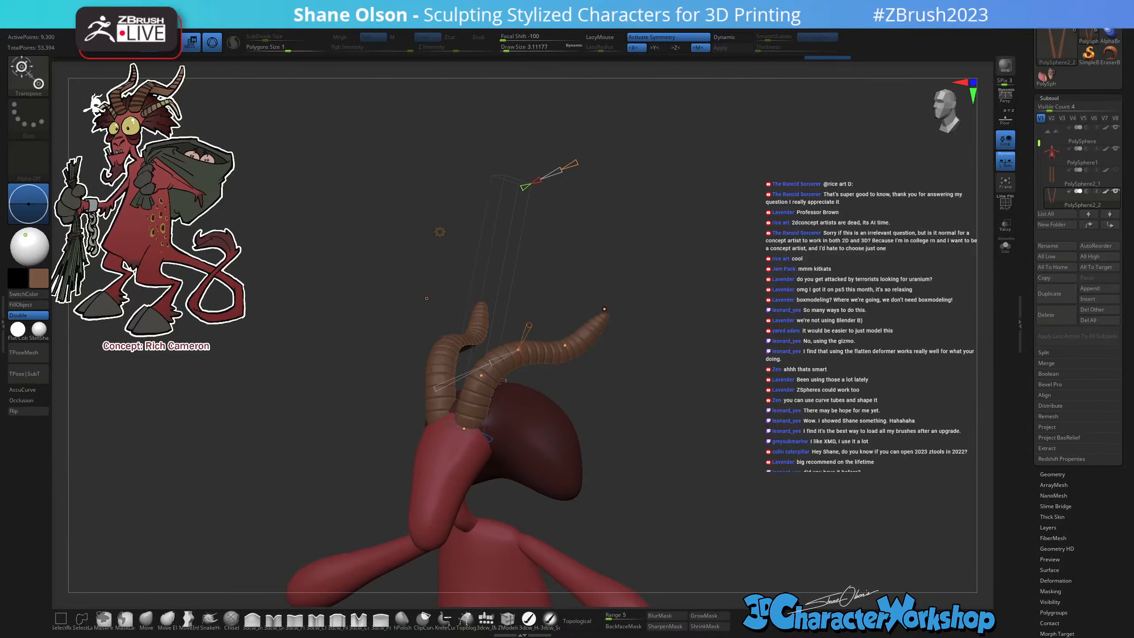
{"action": "left_click_drag", "start_coordinate": [681, 340], "coordinate": [715, 319]}
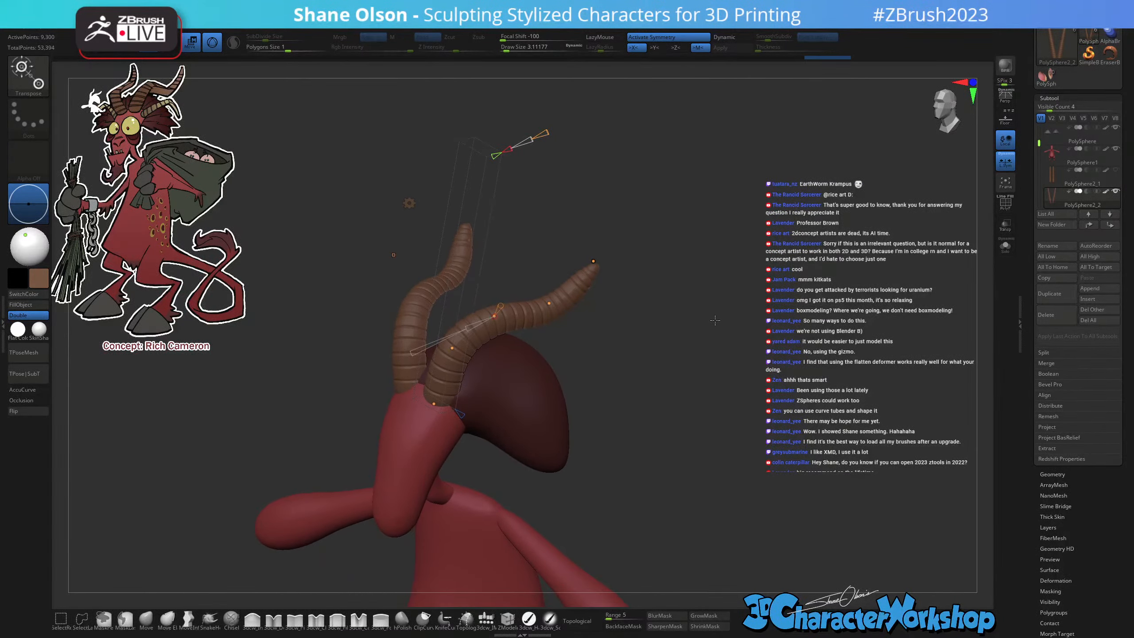
Raise the curve point below the horn tip slightly and adjust the bend at the tip.
{"action": "left_click_drag", "start_coordinate": [667, 275], "coordinate": [630, 327]}
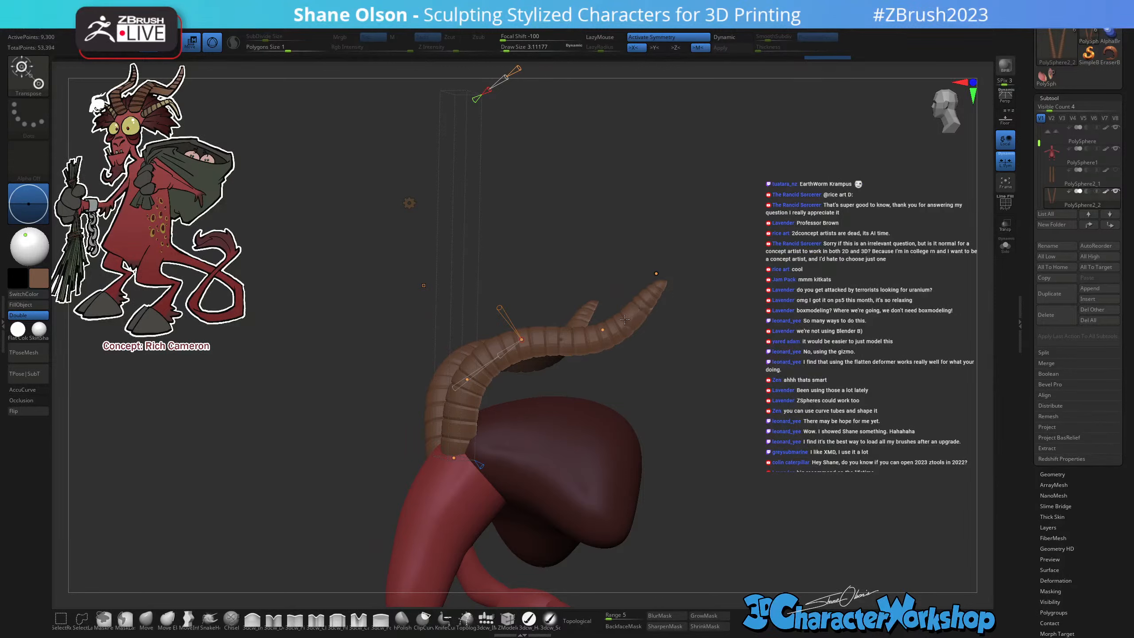
{"action": "left_click_drag", "start_coordinate": [603, 330], "coordinate": [603, 324]}
{"action": "left_click", "coordinate": [655, 274]}
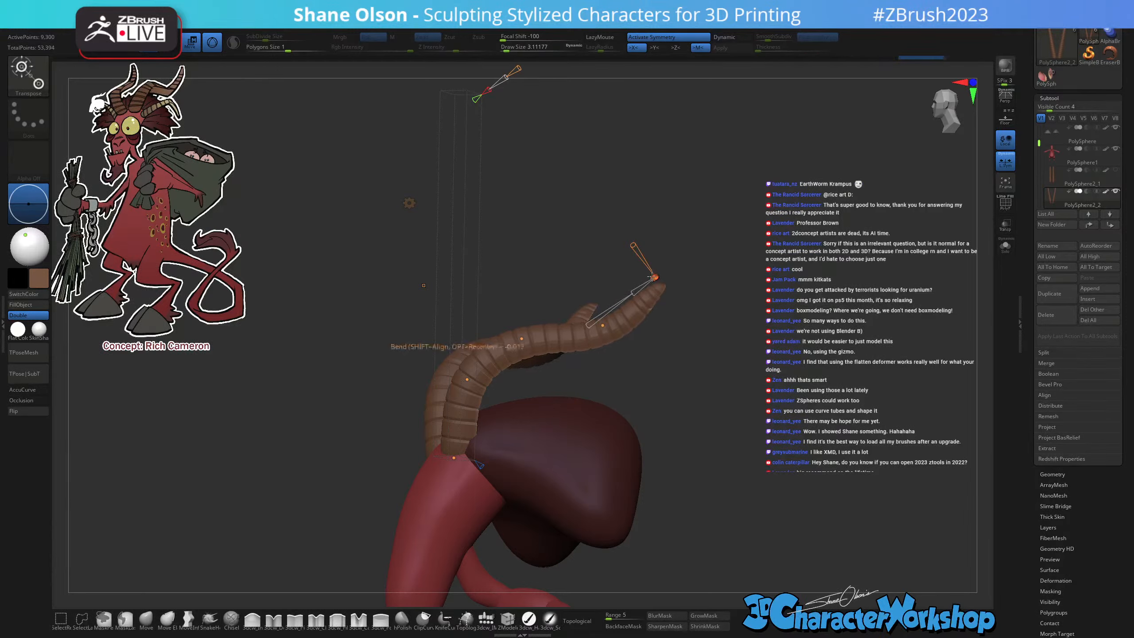
{"action": "left_click_drag", "start_coordinate": [738, 321], "coordinate": [764, 344]}
{"action": "left_click_drag", "start_coordinate": [696, 309], "coordinate": [698, 334]}
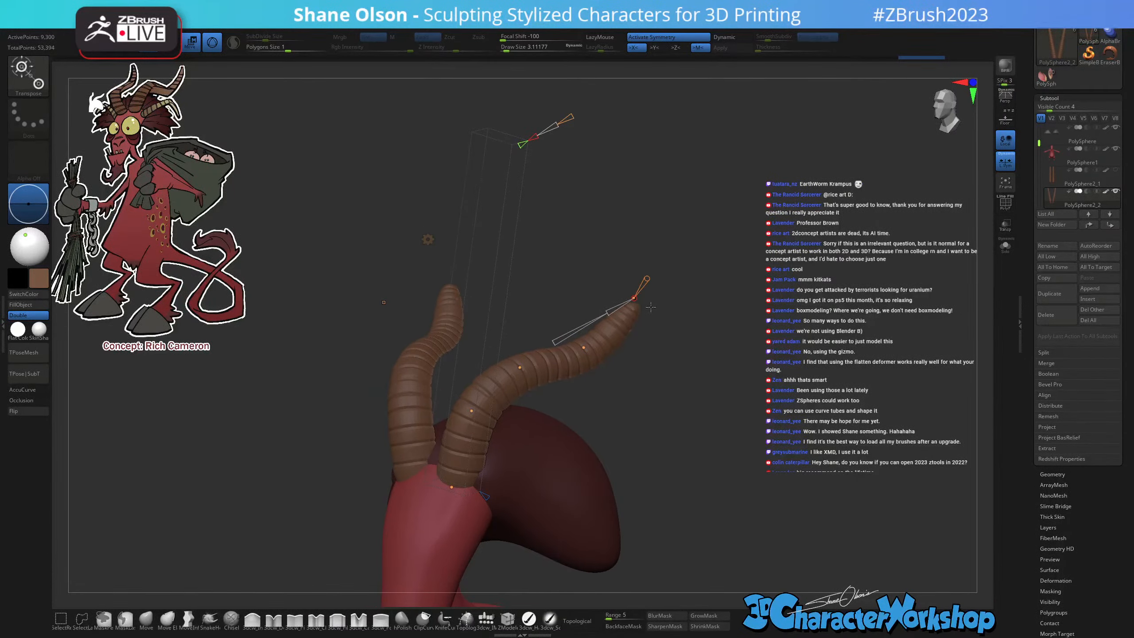
Adjust the horns' twist at the tip and at the next curve point down.
{"action": "left_click_drag", "start_coordinate": [634, 353], "coordinate": [661, 336]}
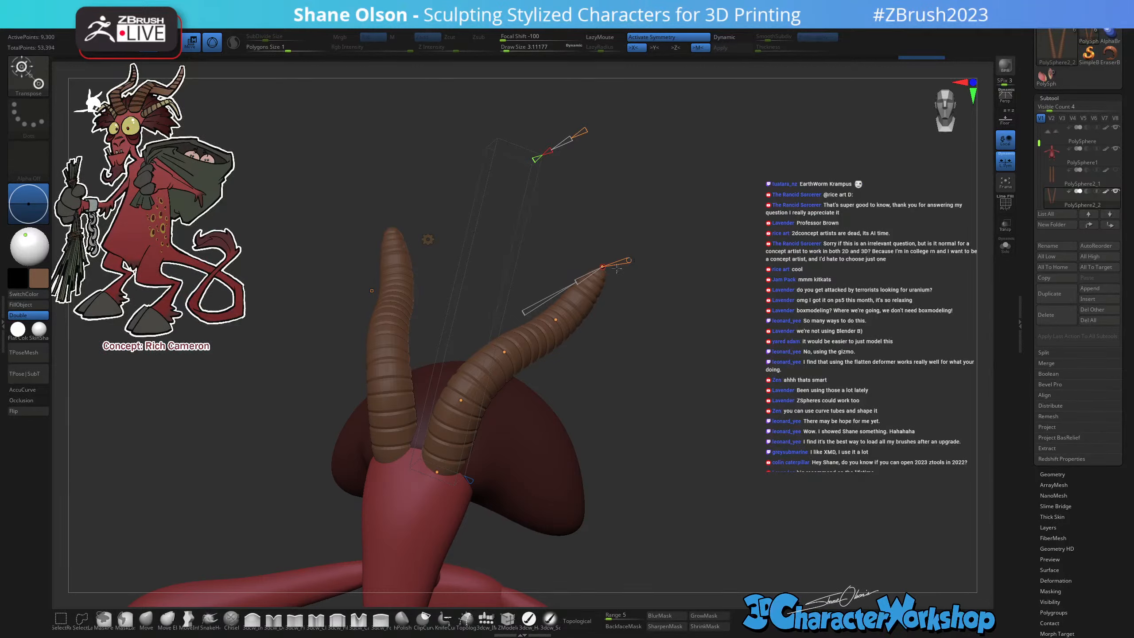
{"action": "left_click_drag", "start_coordinate": [628, 260], "coordinate": [622, 270]}
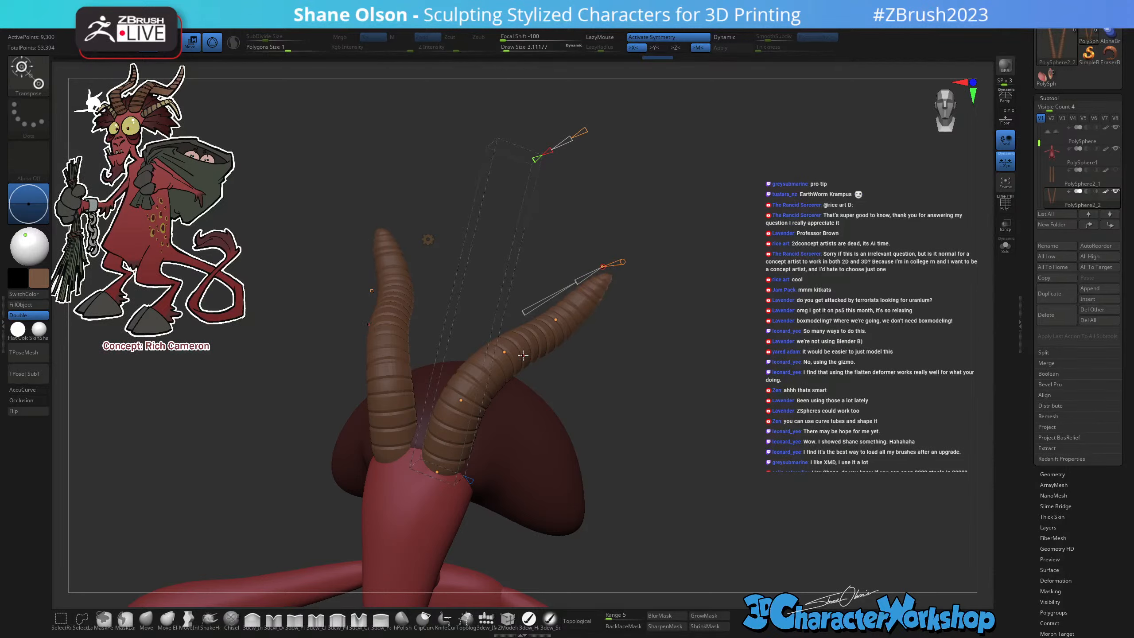
{"action": "left_click", "coordinate": [555, 321]}
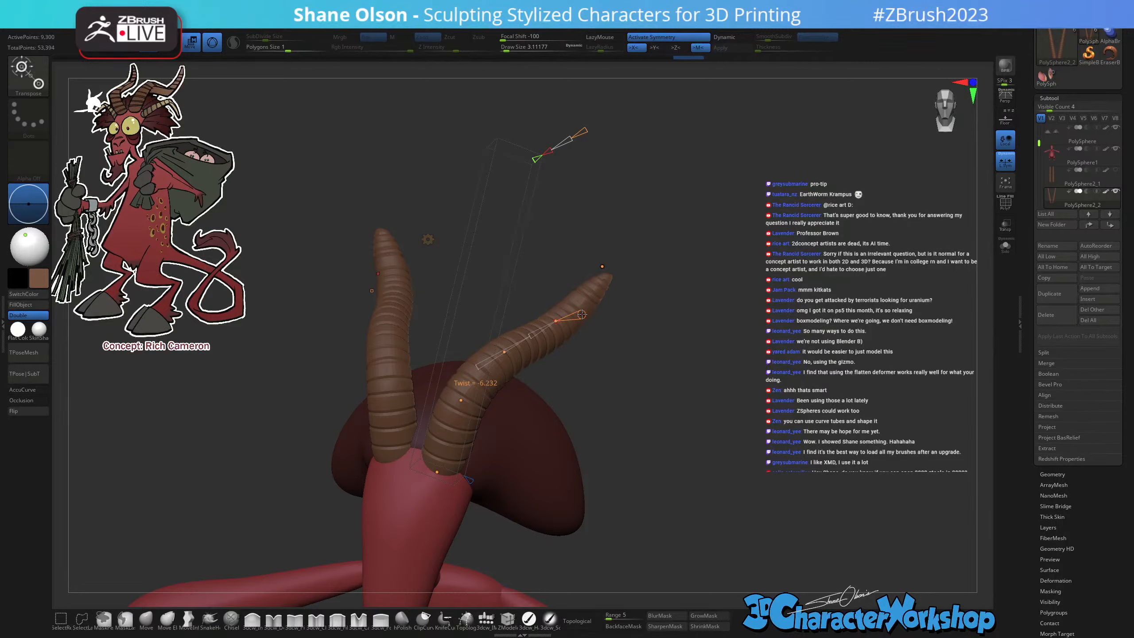
{"action": "left_click_drag", "start_coordinate": [581, 314], "coordinate": [578, 317]}
{"action": "mouse_move", "coordinate": [704, 395]}
{"action": "left_mouse_down"}
{"action": "mouse_move", "coordinate": [689, 365]}
{"action": "mouse_move", "coordinate": [697, 378]}
{"action": "left_mouse_up"}
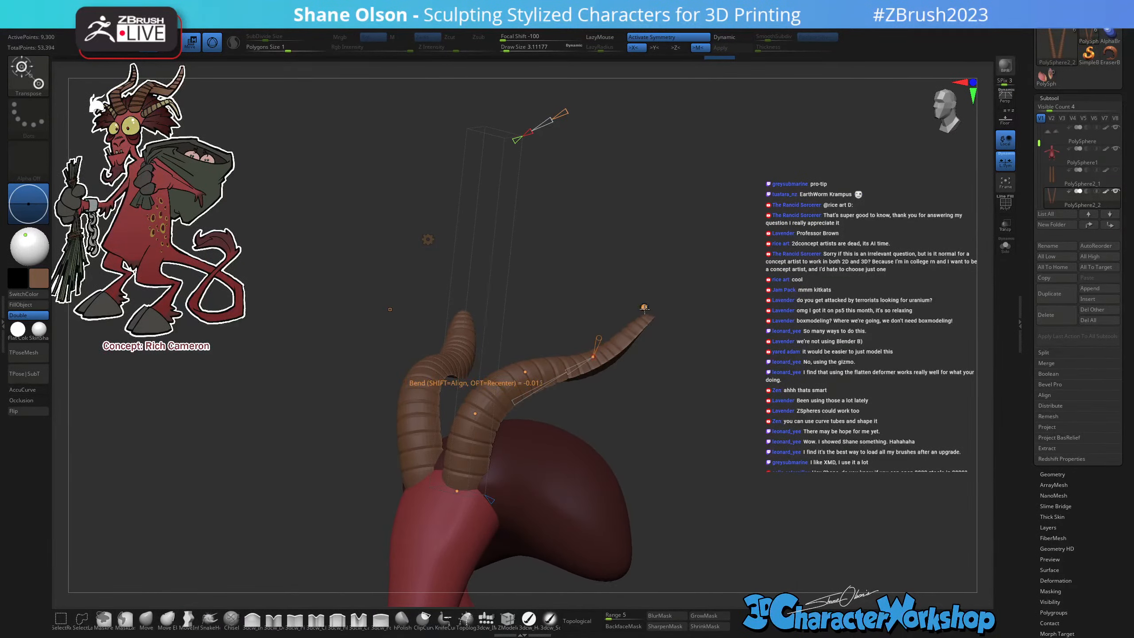
Fine-tune the bend at the horn tips, then scale the tip to about 0.70 and slightly thin the next curve point down.
{"action": "left_click", "coordinate": [645, 308]}
{"action": "left_click_drag", "start_coordinate": [649, 291], "coordinate": [648, 293]}
{"action": "left_click_drag", "start_coordinate": [681, 357], "coordinate": [681, 406]}
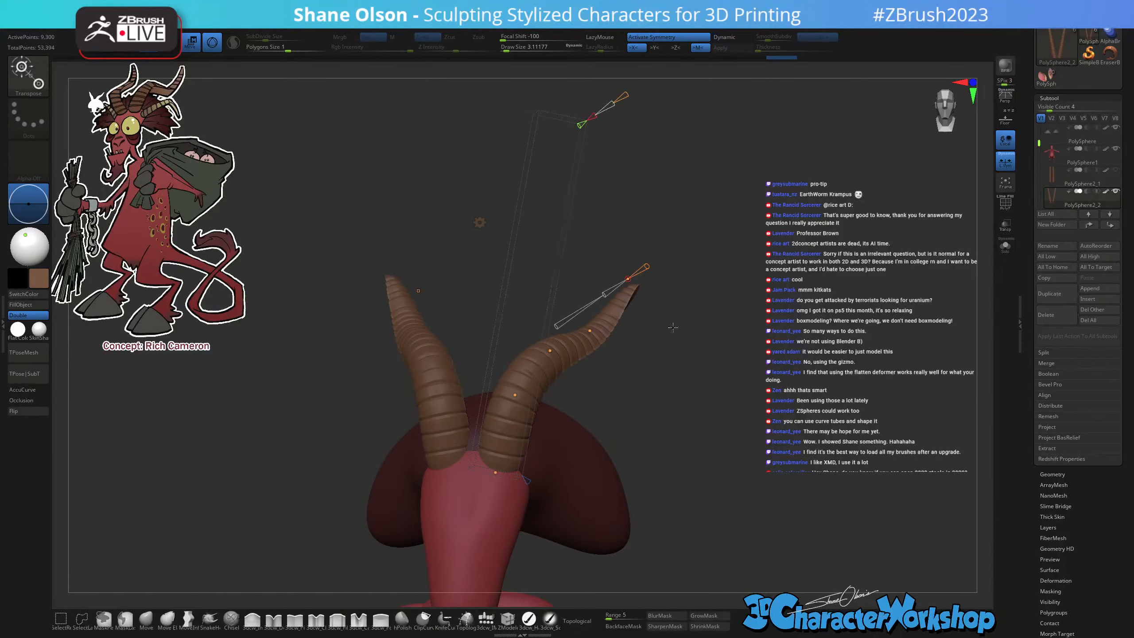
{"action": "left_click_drag", "start_coordinate": [673, 327], "coordinate": [615, 280]}
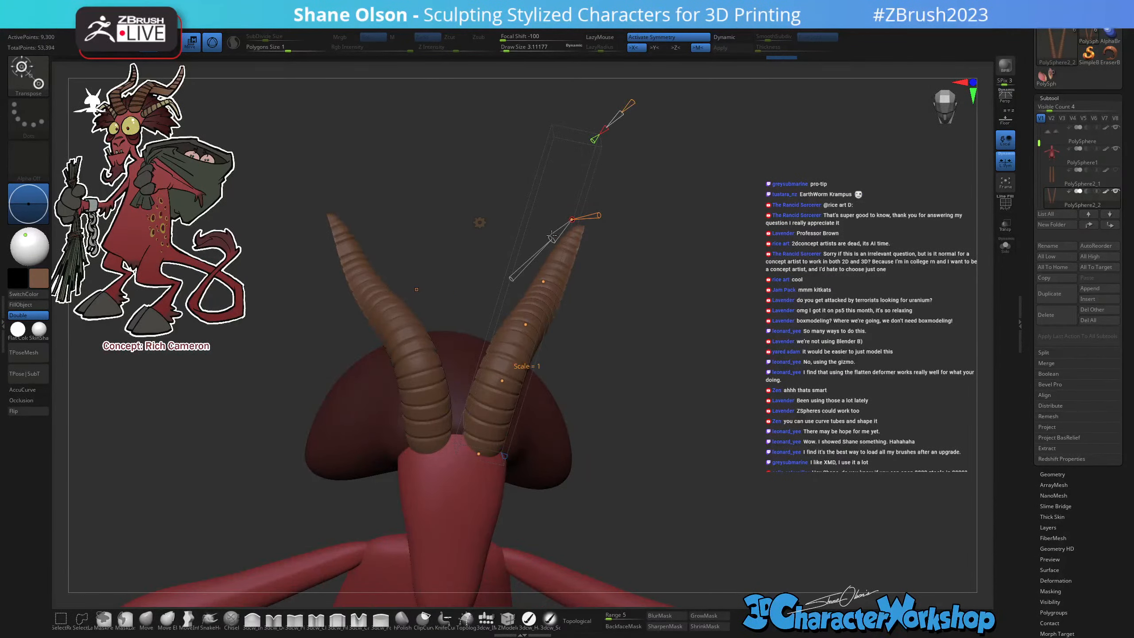
{"action": "left_click_drag", "start_coordinate": [550, 237], "coordinate": [557, 232]}
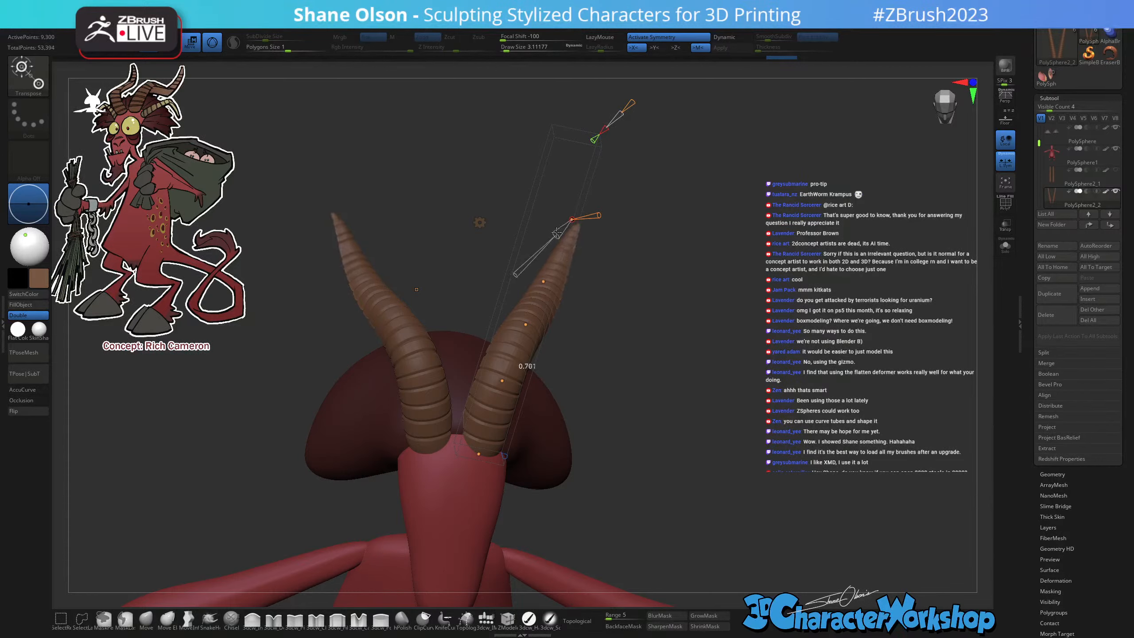
{"action": "left_click", "coordinate": [543, 281]}
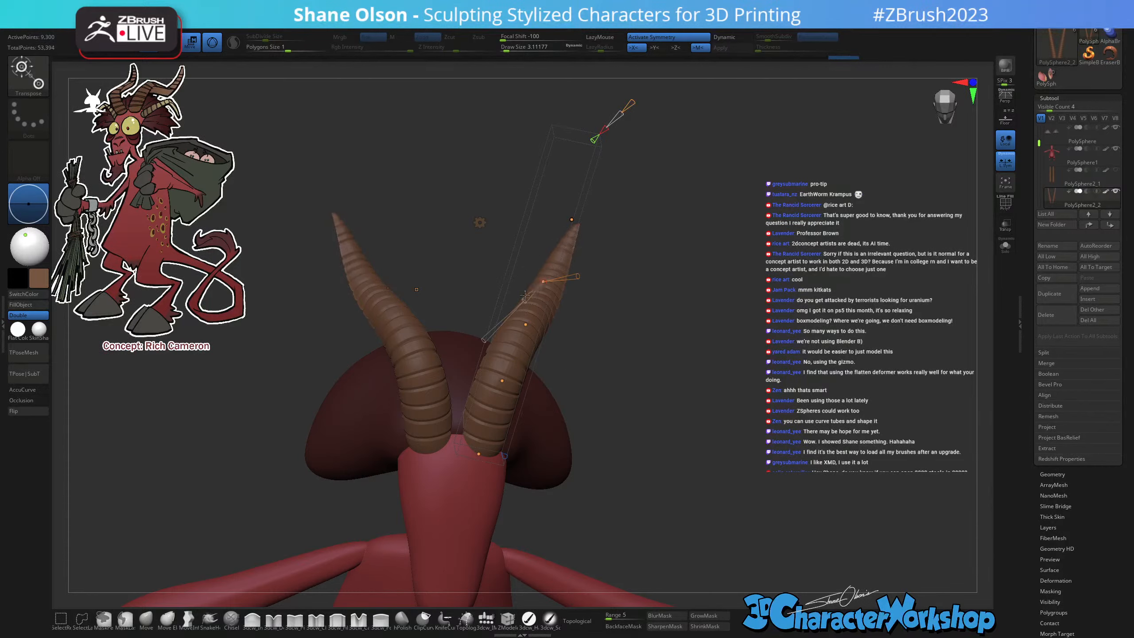
{"action": "left_click_drag", "start_coordinate": [526, 300], "coordinate": [531, 296]}
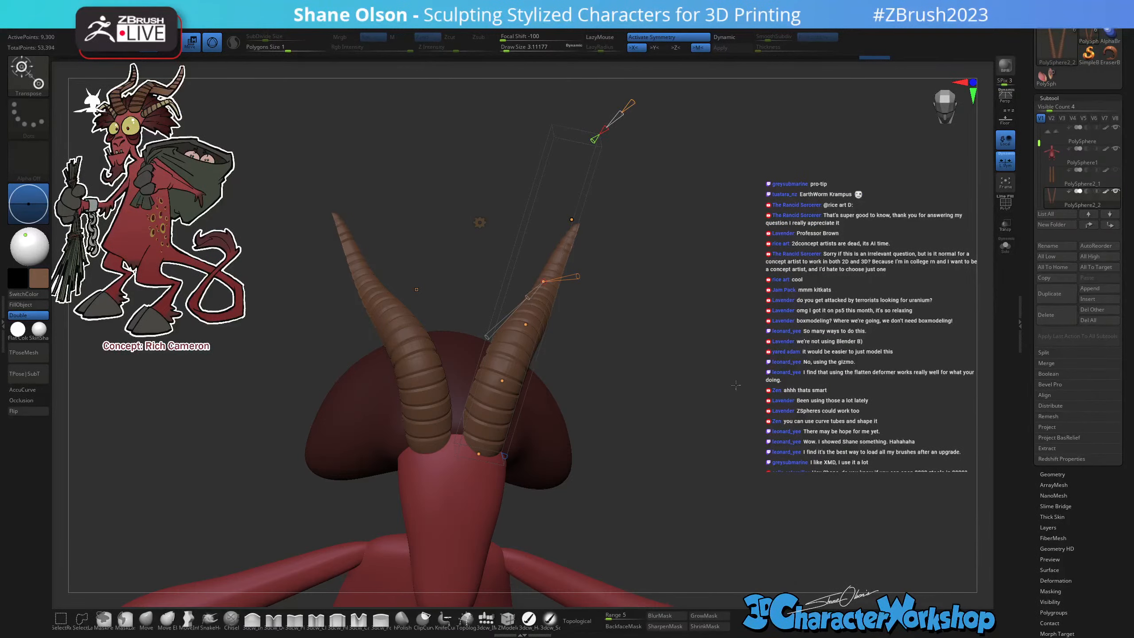
Scale the horns to about 0.85 at the base curve point and about 0.87 at the next point up.
{"action": "left_click_drag", "start_coordinate": [817, 359], "coordinate": [711, 370]}
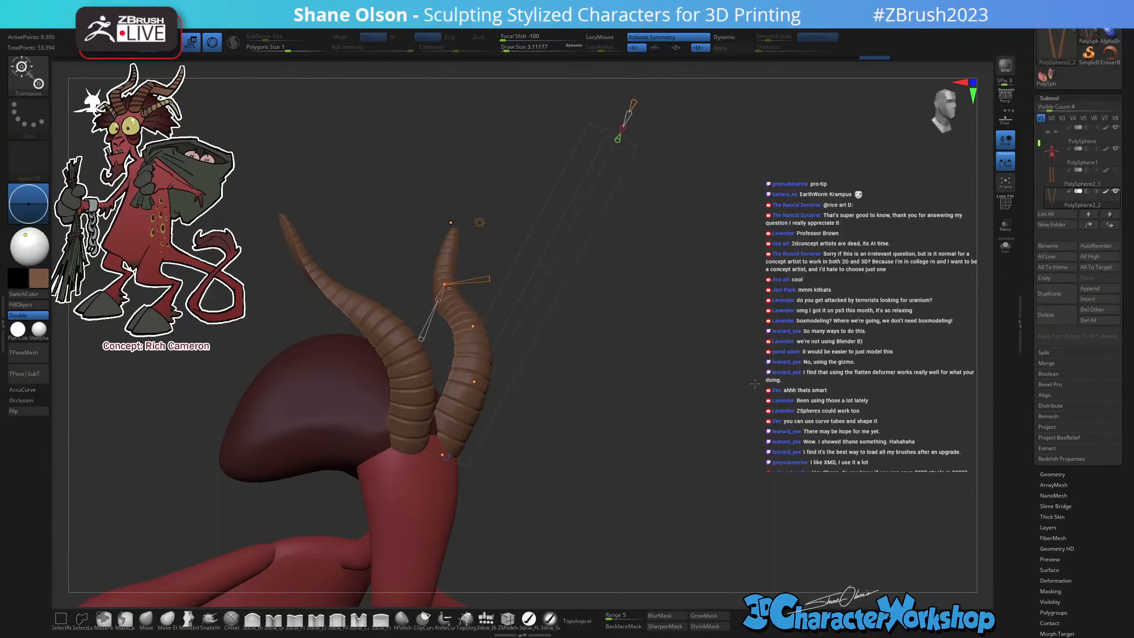
{"action": "left_click_drag", "start_coordinate": [745, 377], "coordinate": [728, 364]}
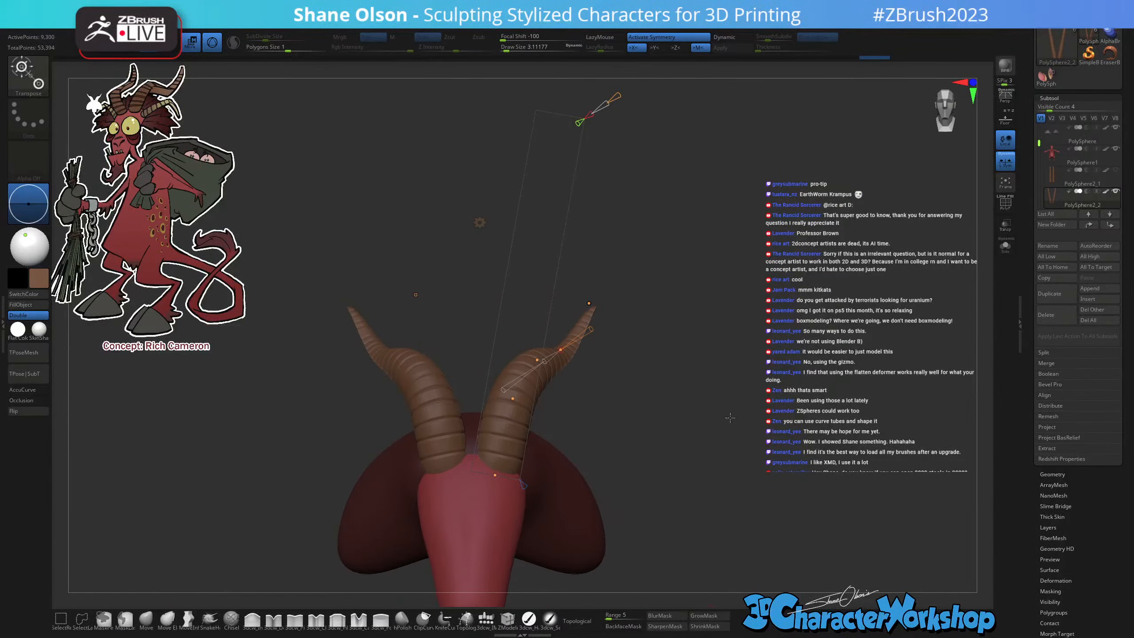
{"action": "left_click_drag", "start_coordinate": [730, 419], "coordinate": [768, 399]}
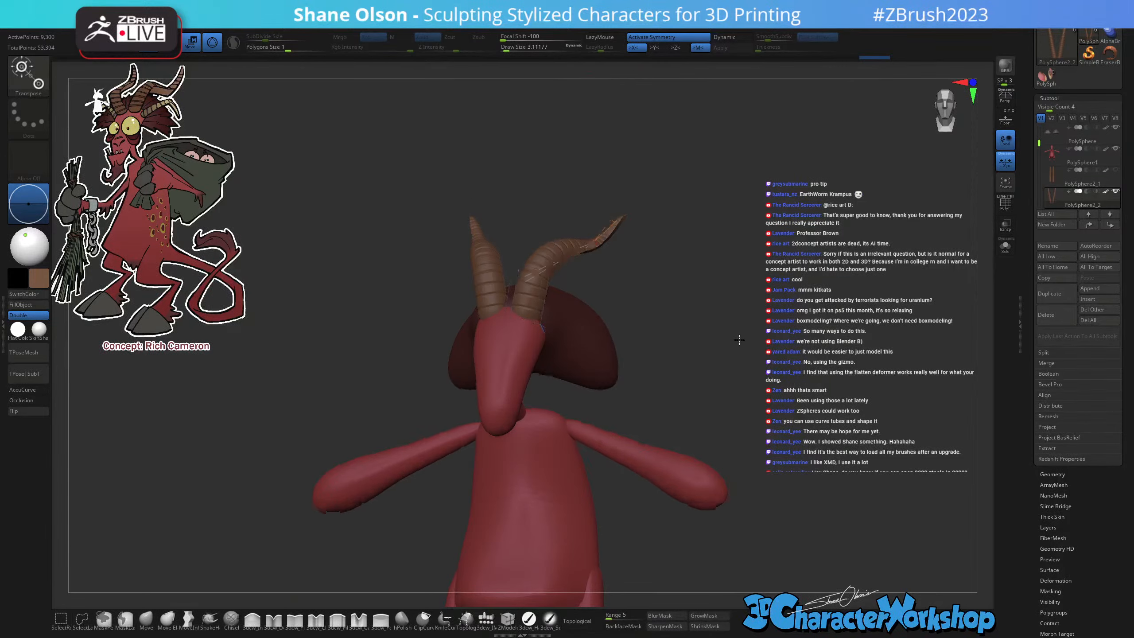
{"action": "left_click_drag", "start_coordinate": [757, 333], "coordinate": [744, 365], "text": "alt"}
{"action": "left_click", "coordinate": [517, 394]}
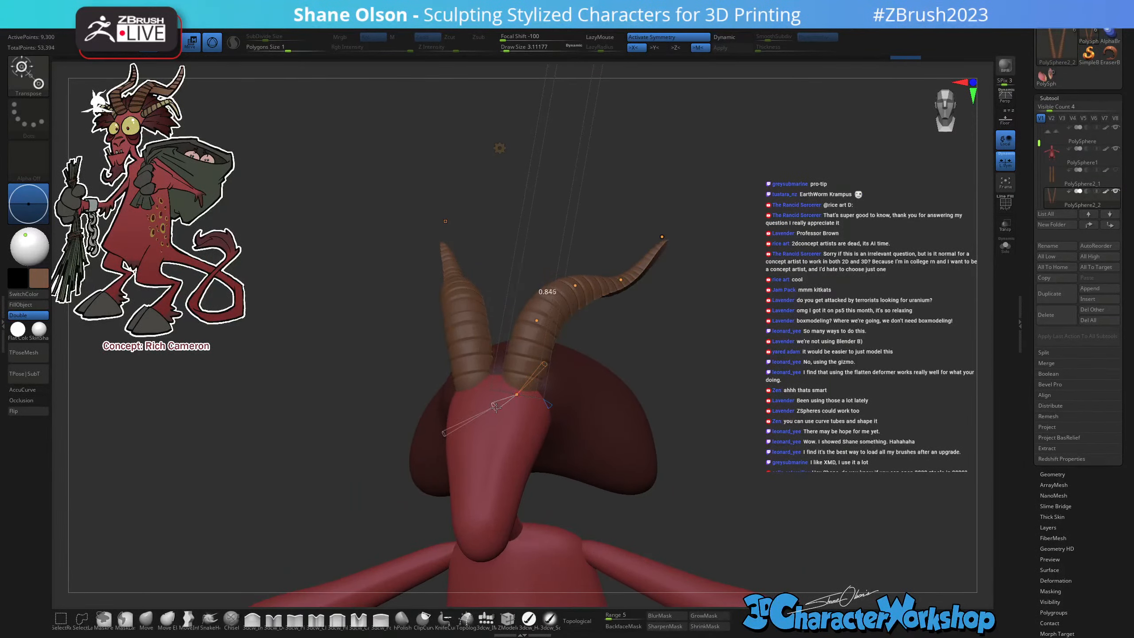
{"action": "left_click_drag", "start_coordinate": [497, 408], "coordinate": [495, 407]}
{"action": "left_click", "coordinate": [537, 320]}
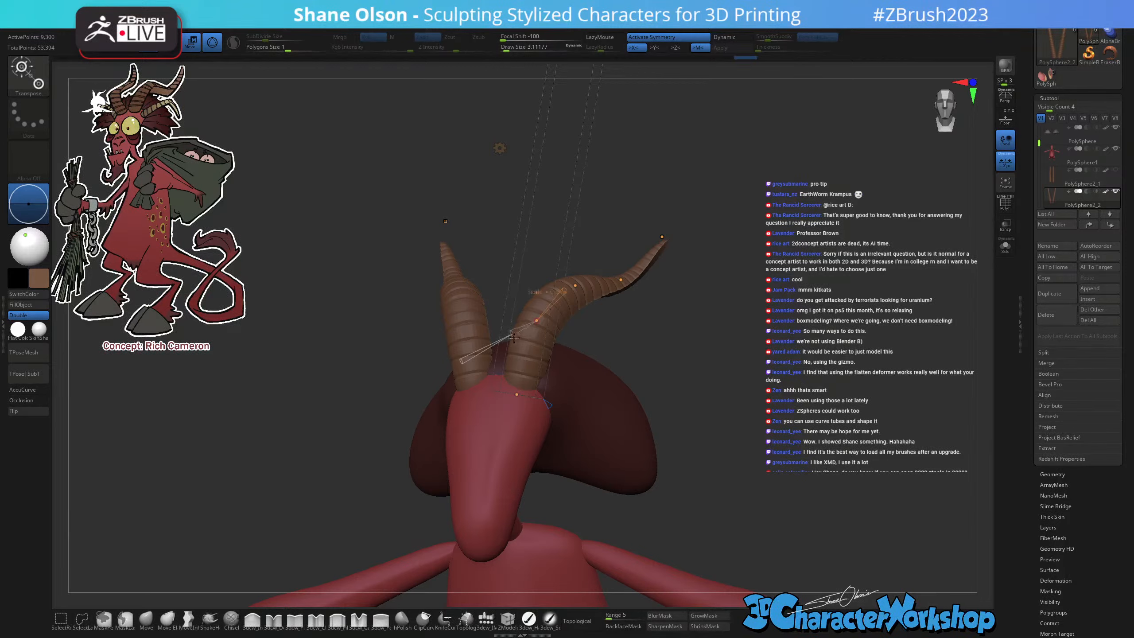
{"action": "left_click_drag", "start_coordinate": [513, 333], "coordinate": [515, 333]}
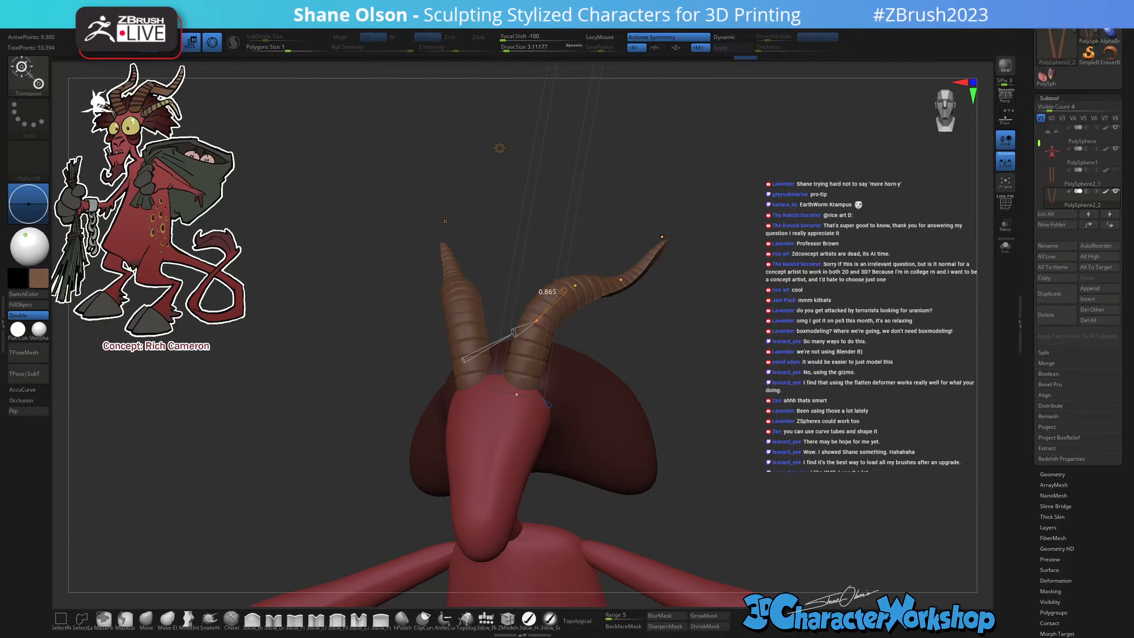
Slightly reduce the horns' thickness at the middle curve point.
{"action": "left_click_drag", "start_coordinate": [714, 331], "coordinate": [726, 297]}
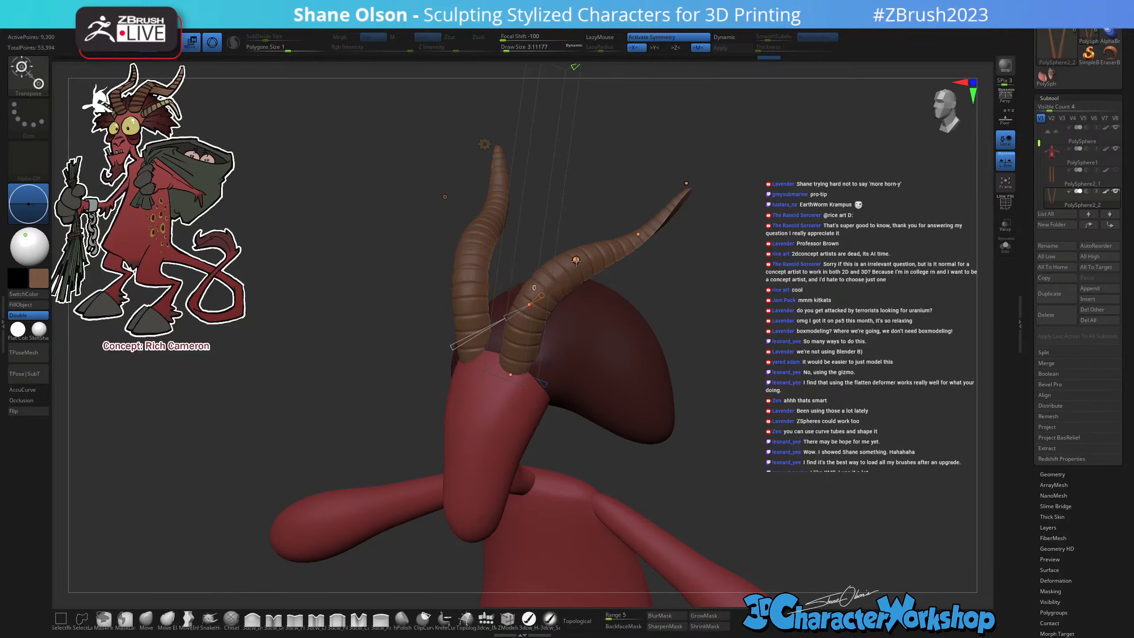
{"action": "left_click_drag", "start_coordinate": [553, 273], "coordinate": [558, 272]}
{"action": "left_click_drag", "start_coordinate": [764, 295], "coordinate": [882, 315]}
{"action": "left_click_drag", "start_coordinate": [938, 279], "coordinate": [923, 276], "text": "alt"}
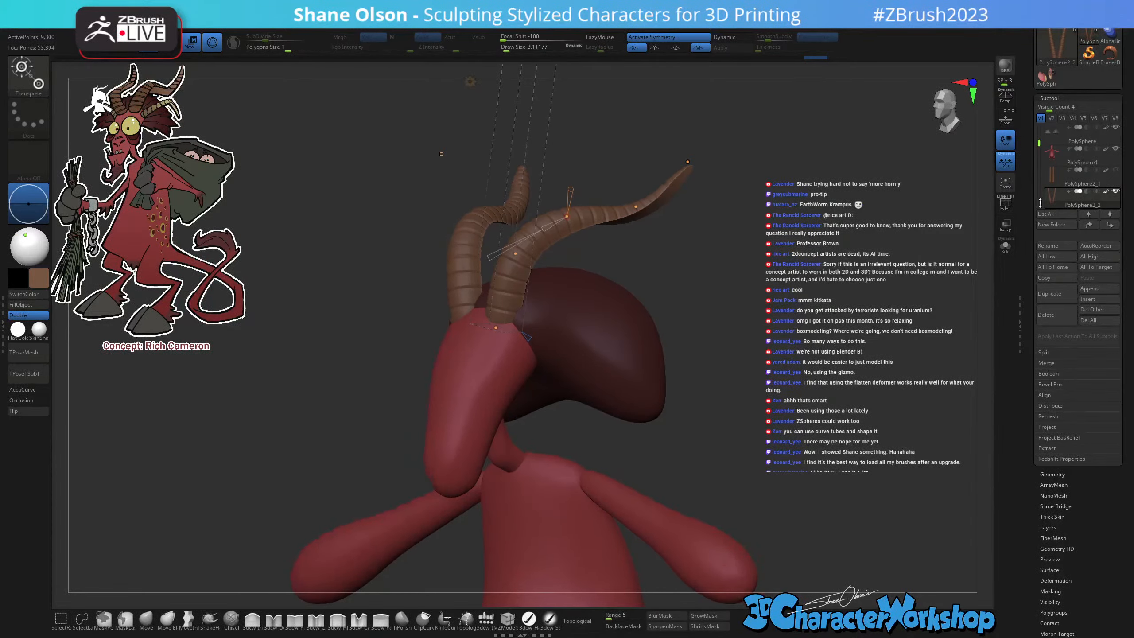
Select the straight horn pair, tilt it outward, shrink it, and move it to the outer sides of the curved horns.
{"action": "left_click", "coordinate": [1052, 184]}
{"action": "left_click_drag", "start_coordinate": [911, 225], "coordinate": [817, 219]}
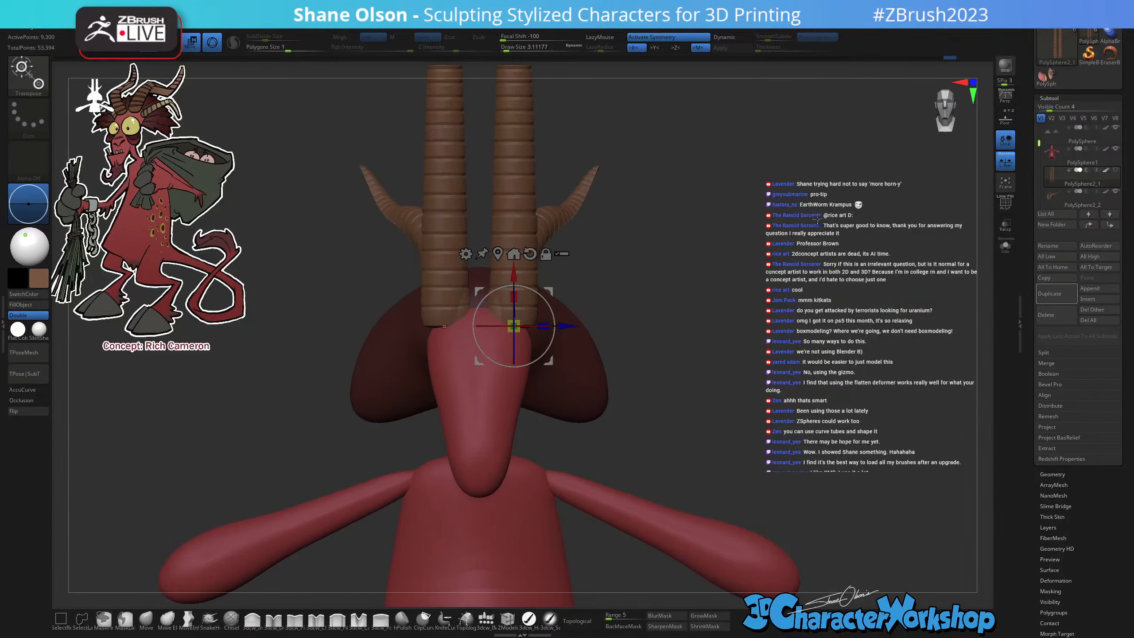
{"action": "left_click_drag", "start_coordinate": [666, 278], "coordinate": [701, 296], "text": "alt"}
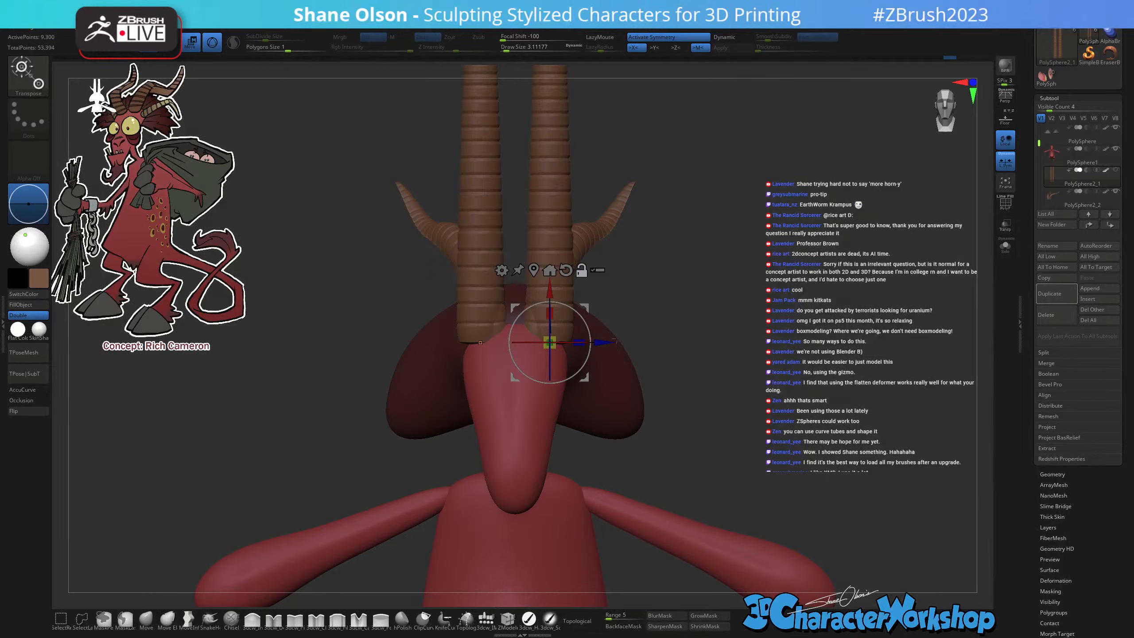
{"action": "left_click_drag", "start_coordinate": [555, 334], "coordinate": [585, 317]}
{"action": "left_click_drag", "start_coordinate": [817, 335], "coordinate": [869, 336], "text": "shift"}
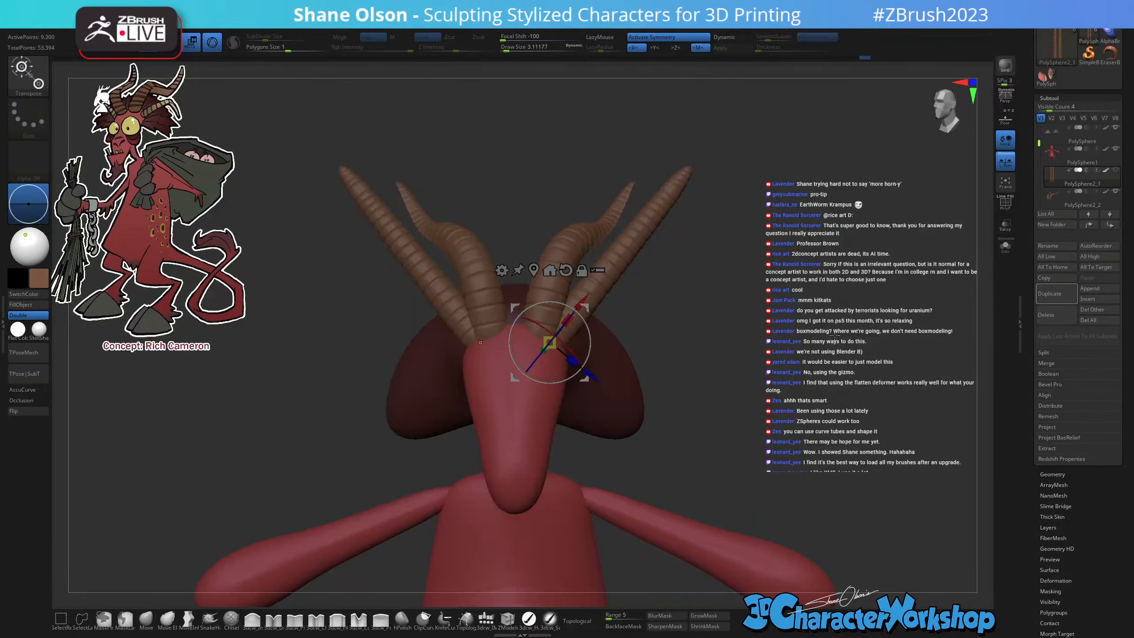
{"action": "left_click_drag", "start_coordinate": [588, 309], "coordinate": [599, 315]}
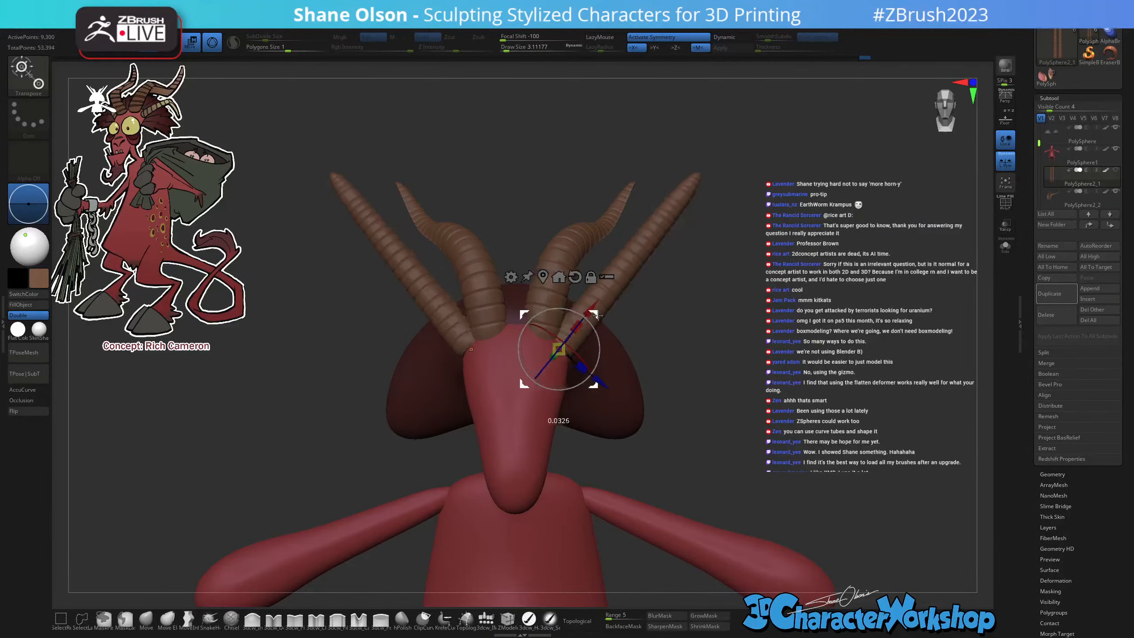
{"action": "left_click_drag", "start_coordinate": [567, 355], "coordinate": [563, 353]}
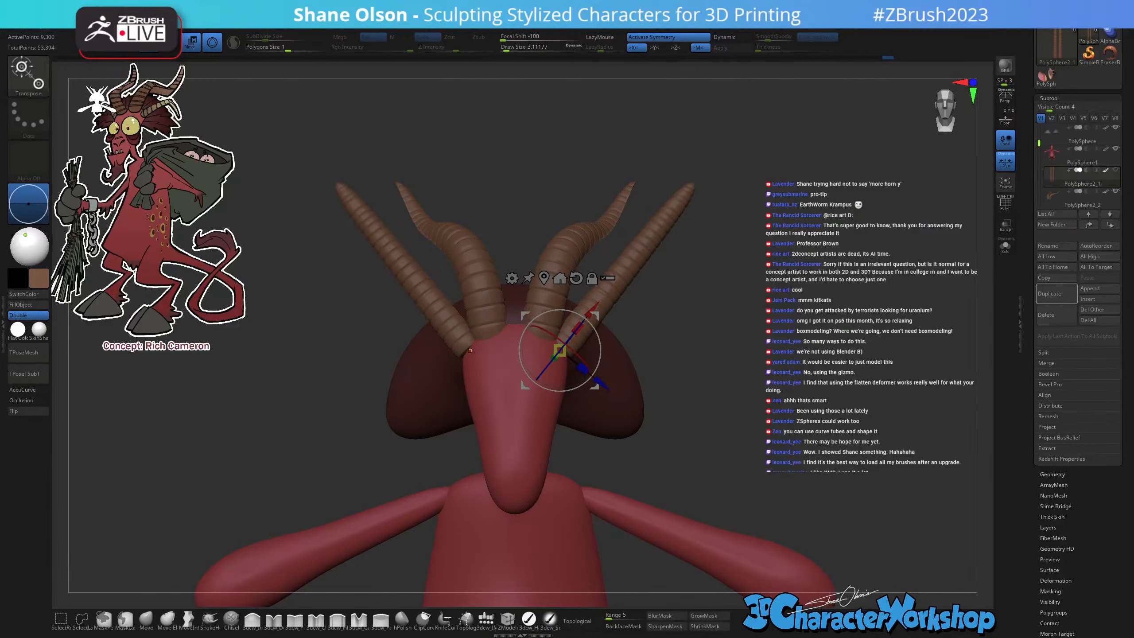
Splay the straight horns further outward and seat their bases lower against the sides of the head.
{"action": "left_click_drag", "start_coordinate": [740, 358], "coordinate": [727, 357]}
{"action": "left_click_drag", "start_coordinate": [600, 341], "coordinate": [698, 419]}
{"action": "left_click_drag", "start_coordinate": [595, 316], "coordinate": [649, 345]}
{"action": "left_click_drag", "start_coordinate": [562, 338], "coordinate": [578, 372]}
{"action": "right_click_drag", "start_coordinate": [573, 361], "coordinate": [475, 359]}
{"action": "left_click_drag", "start_coordinate": [579, 373], "coordinate": [575, 372]}
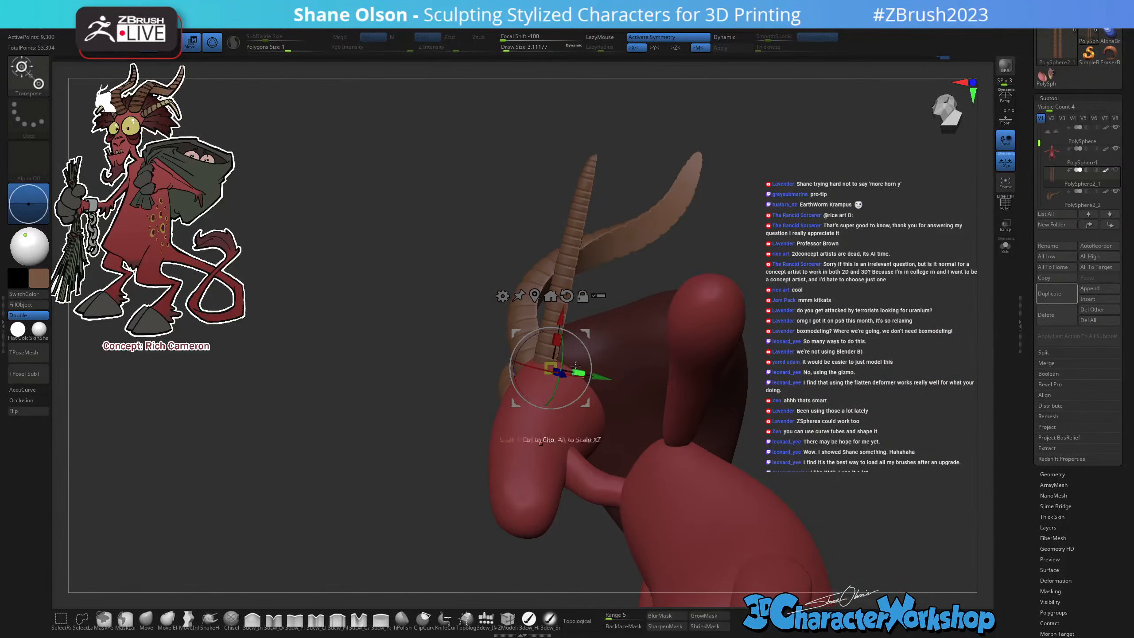
{"action": "right_click_drag", "start_coordinate": [634, 277], "coordinate": [676, 284]}
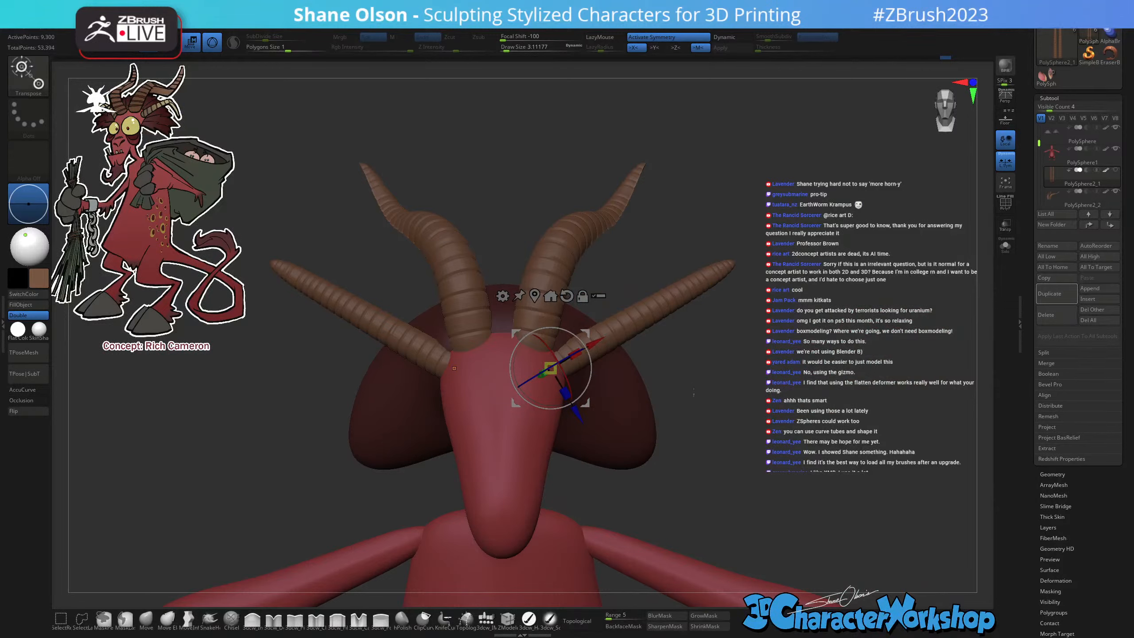
Select the hard paint brush and sample the tan of the lower horns from the concept art.
{"action": "key", "text": "q"}
{"action": "left_click", "coordinate": [529, 619]}
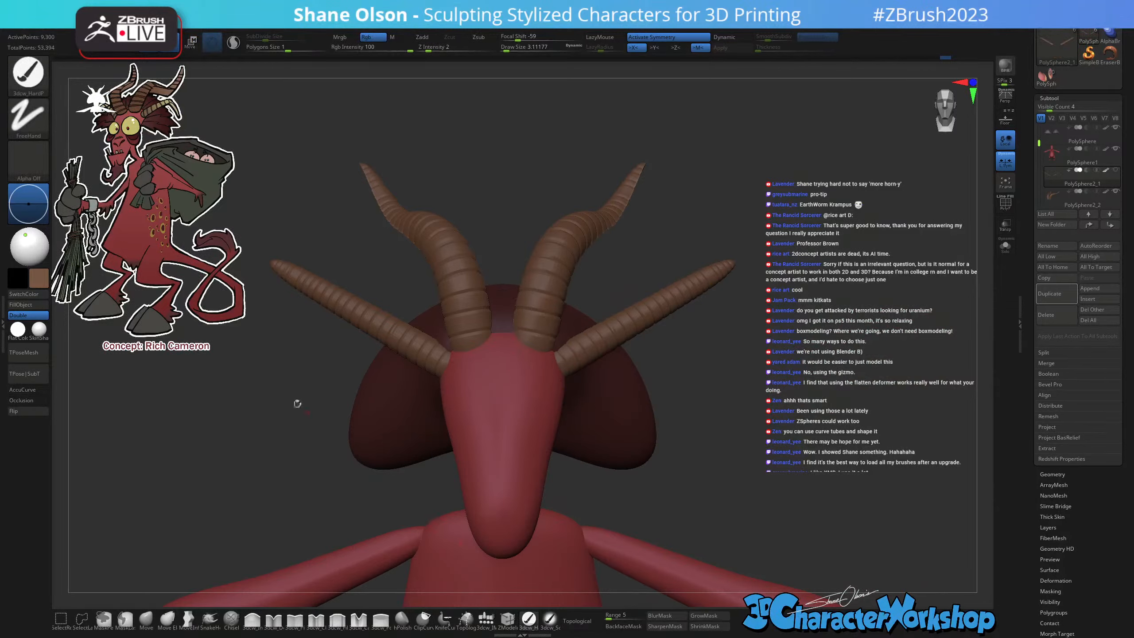
{"action": "key", "text": "w"}
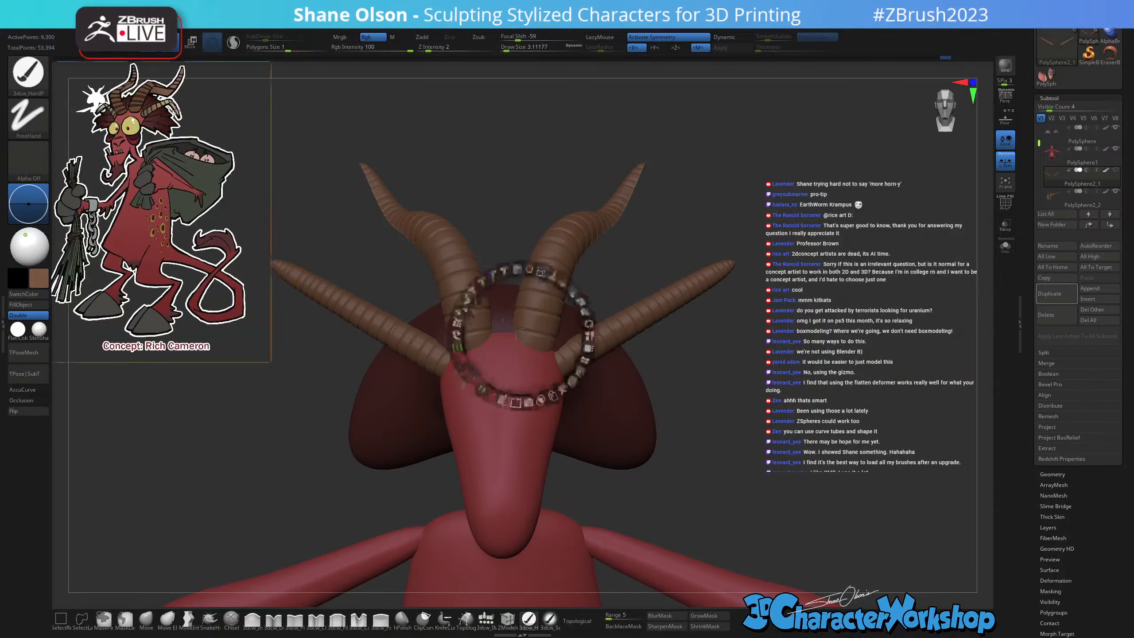
{"action": "key", "text": "c"}
{"action": "key", "text": "z"}
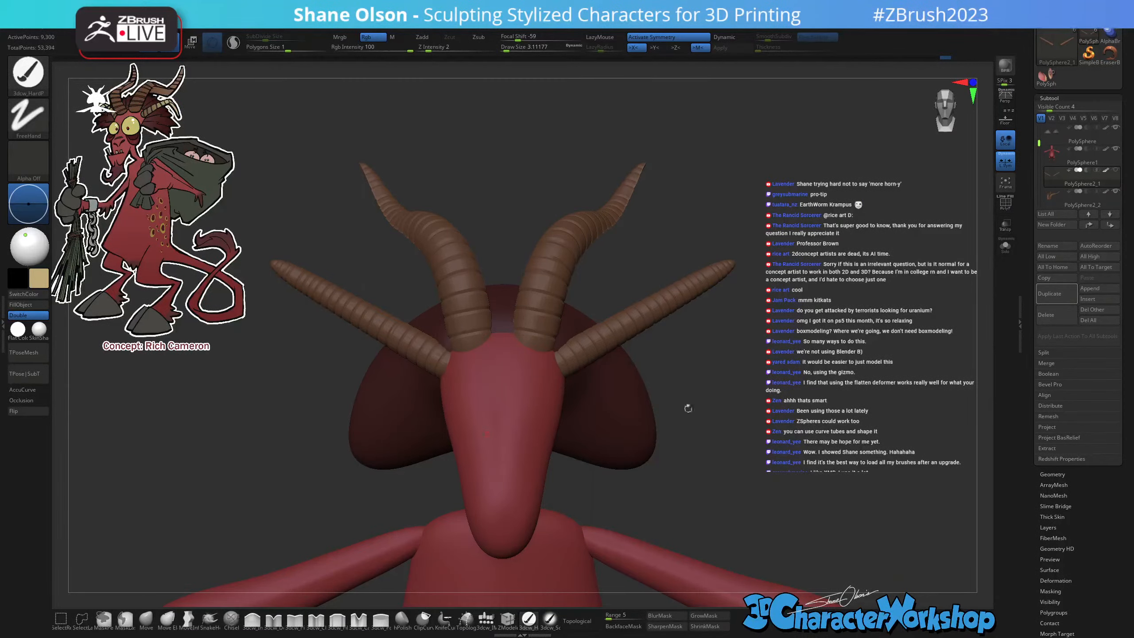
Set up the soft paint brush with a draw size of about 124 and an Rgb Intensity of 16.
{"action": "left_click_drag", "start_coordinate": [688, 409], "coordinate": [653, 423]}
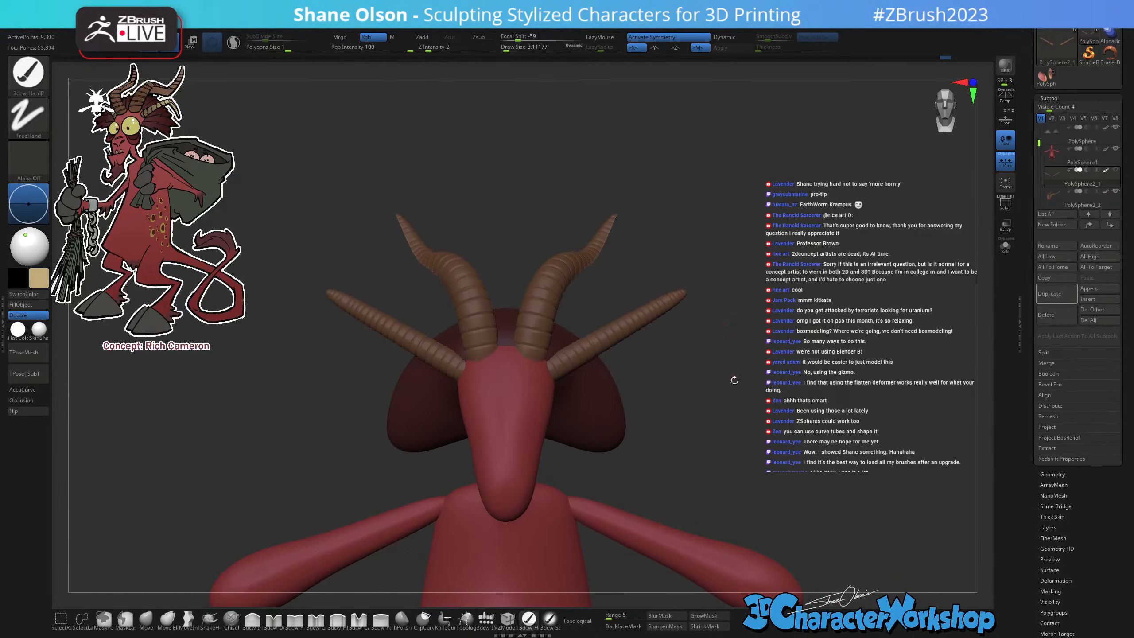
{"action": "left_click_drag", "start_coordinate": [735, 380], "coordinate": [732, 386]}
{"action": "left_click", "coordinate": [550, 619]}
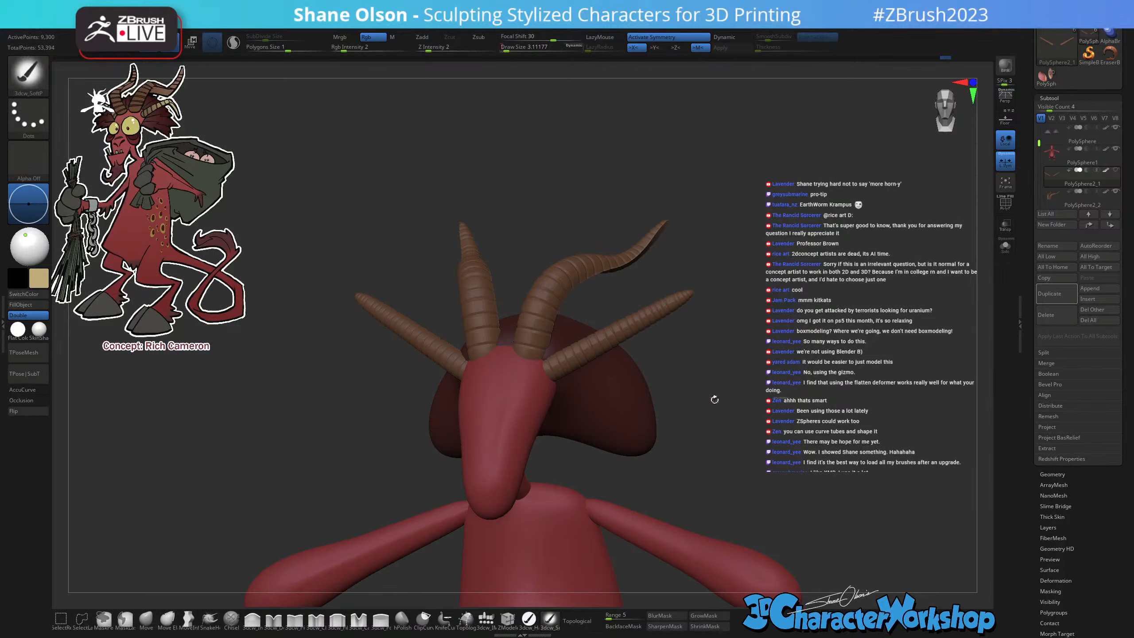
{"action": "key", "text": "s"}
{"action": "left_click_drag", "start_coordinate": [736, 399], "coordinate": [727, 380]}
{"action": "key", "text": "s"}
{"action": "left_click", "coordinate": [731, 371]}
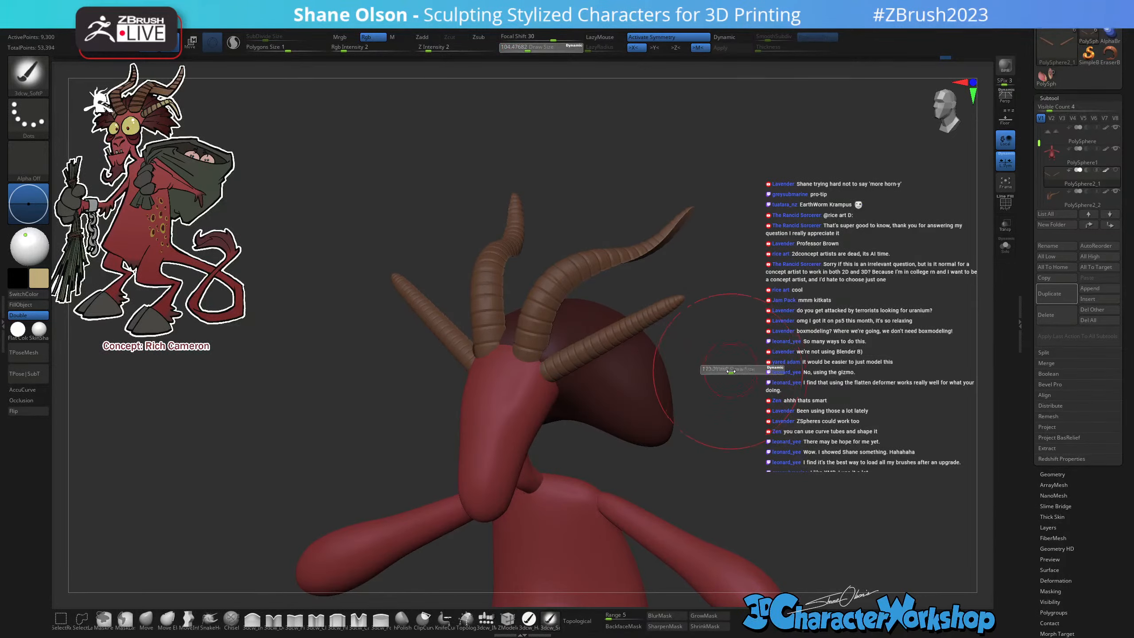
{"action": "left_click_drag", "start_coordinate": [347, 48], "coordinate": [363, 48]}
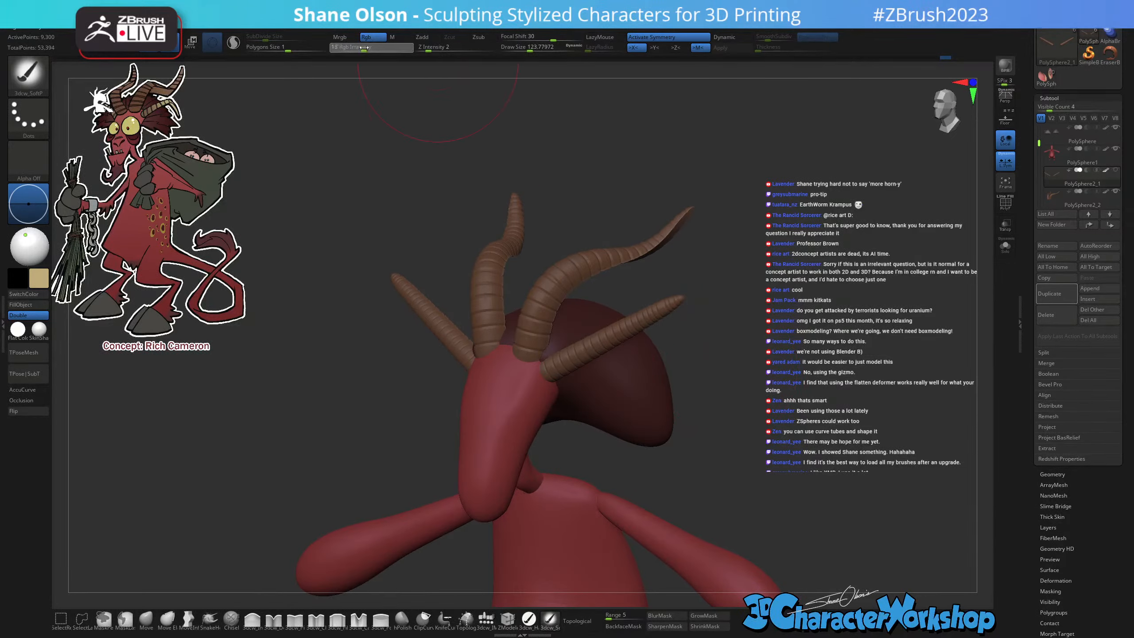
Paint the straight lower horns with the light tan color from the front and the back.
{"action": "left_click_drag", "start_coordinate": [660, 317], "coordinate": [569, 360]}
{"action": "left_click_drag", "start_coordinate": [707, 403], "coordinate": [595, 348]}
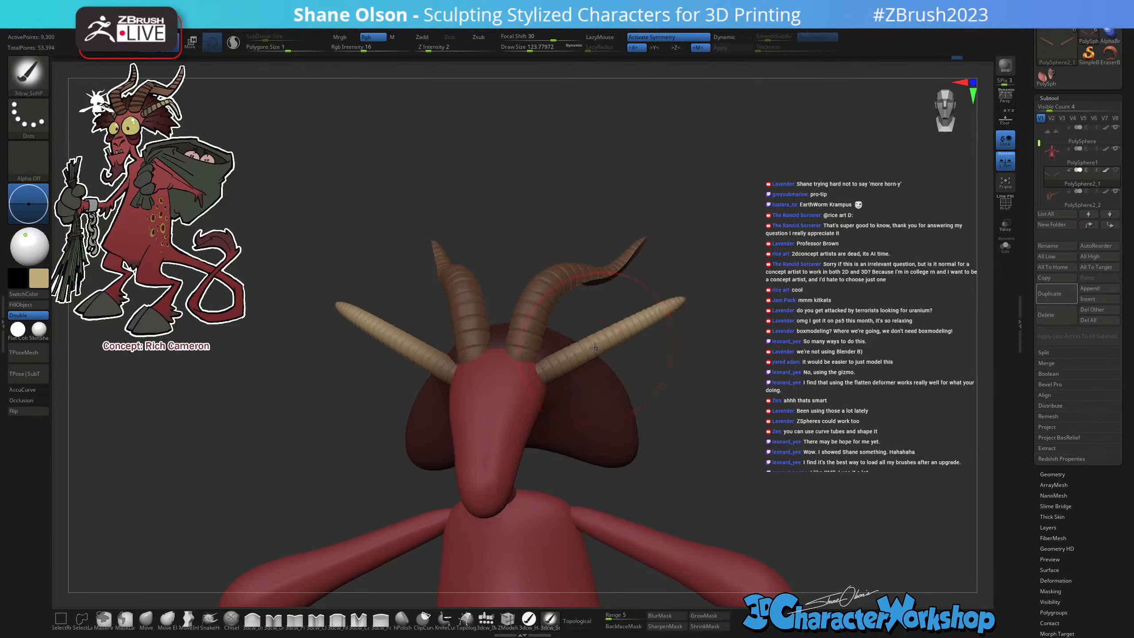
{"action": "left_click_drag", "start_coordinate": [758, 360], "coordinate": [669, 356]}
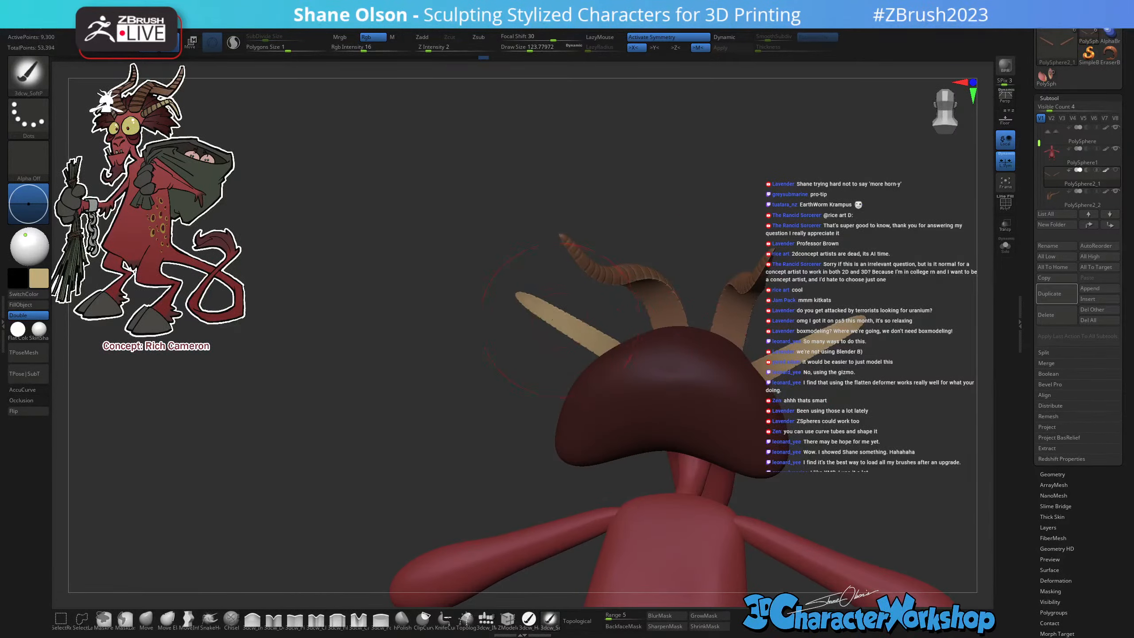
{"action": "left_click_drag", "start_coordinate": [532, 368], "coordinate": [690, 401]}
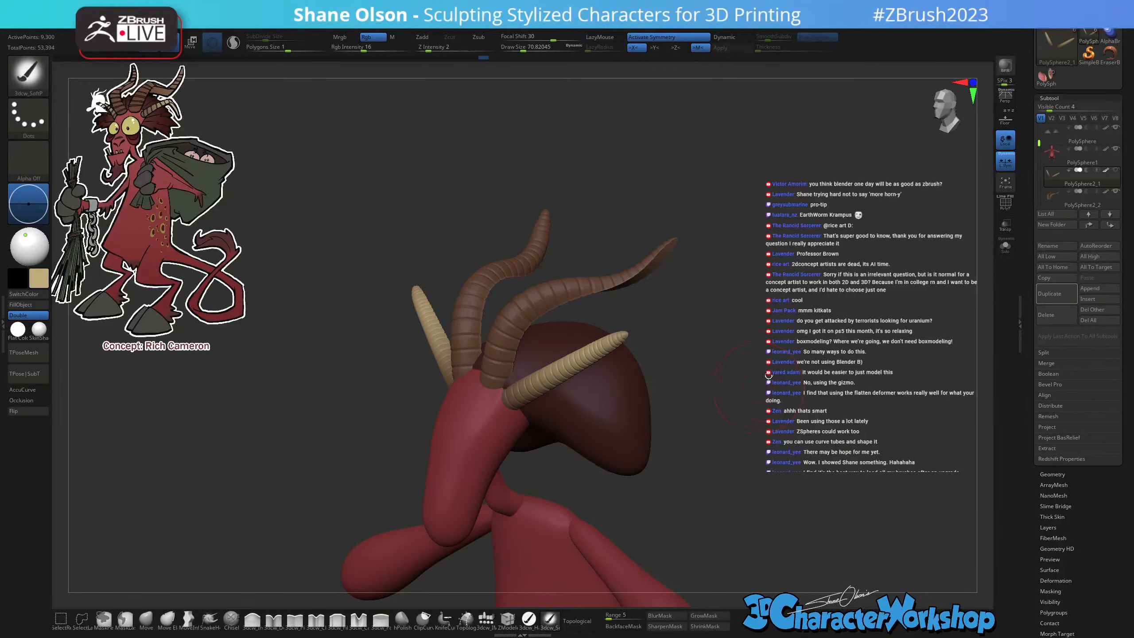
Apply the Bend Curve deformer to the tan lower horns.
{"action": "mouse_move", "coordinate": [762, 387]}
{"action": "left_mouse_down"}
{"action": "mouse_move", "coordinate": [756, 365]}
{"action": "mouse_move", "coordinate": [852, 431]}
{"action": "mouse_move", "coordinate": [832, 388]}
{"action": "mouse_move", "coordinate": [728, 397]}
{"action": "mouse_move", "coordinate": [781, 403]}
{"action": "mouse_move", "coordinate": [769, 377]}
{"action": "mouse_move", "coordinate": [739, 374]}
{"action": "mouse_move", "coordinate": [763, 356]}
{"action": "mouse_move", "coordinate": [720, 378]}
{"action": "left_mouse_up"}
{"action": "key", "text": "w"}
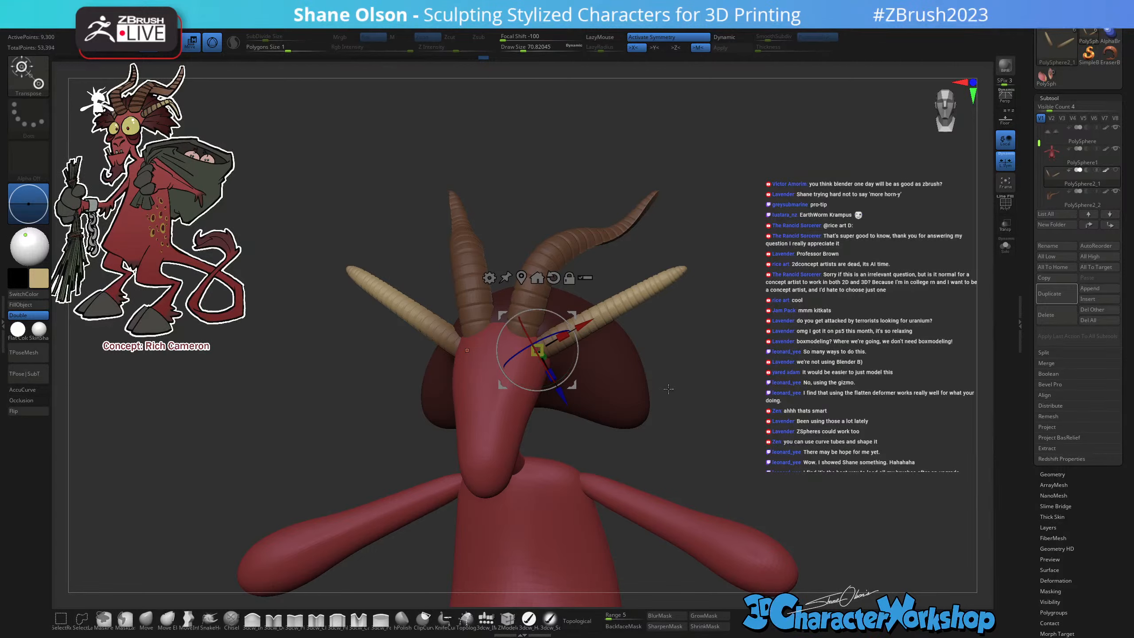
{"action": "mouse_move", "coordinate": [669, 388]}
{"action": "left_mouse_down"}
{"action": "mouse_move", "coordinate": [654, 381]}
{"action": "mouse_move", "coordinate": [672, 382]}
{"action": "left_mouse_up"}
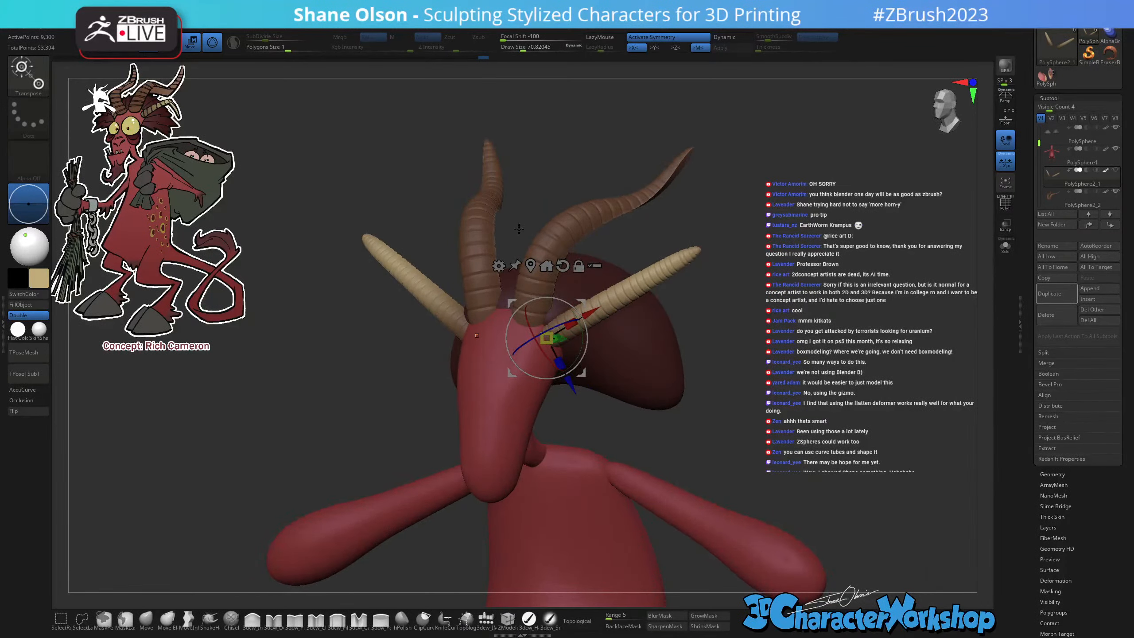
{"action": "left_click", "coordinate": [499, 266]}
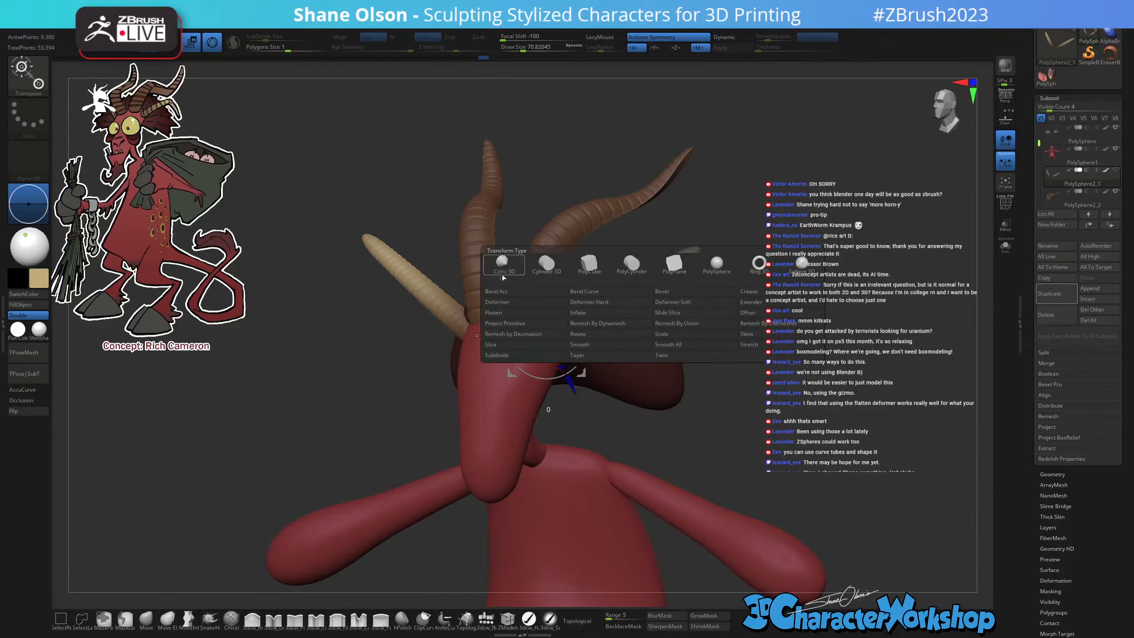
{"action": "left_click", "coordinate": [590, 293]}
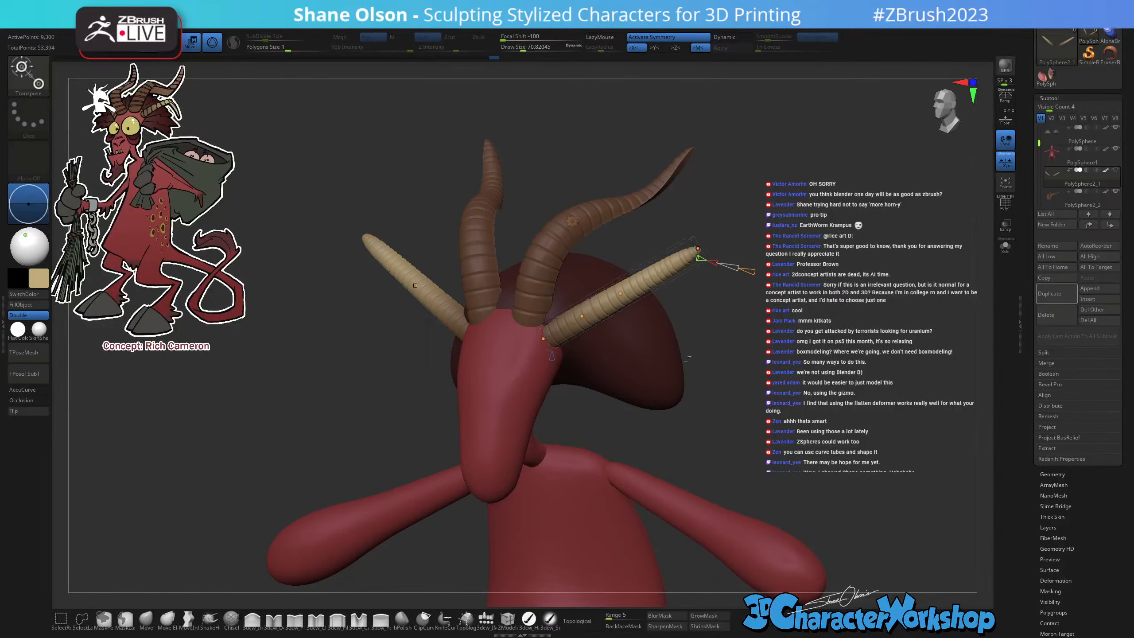
{"action": "left_click_drag", "start_coordinate": [688, 357], "coordinate": [714, 341], "text": "shift"}
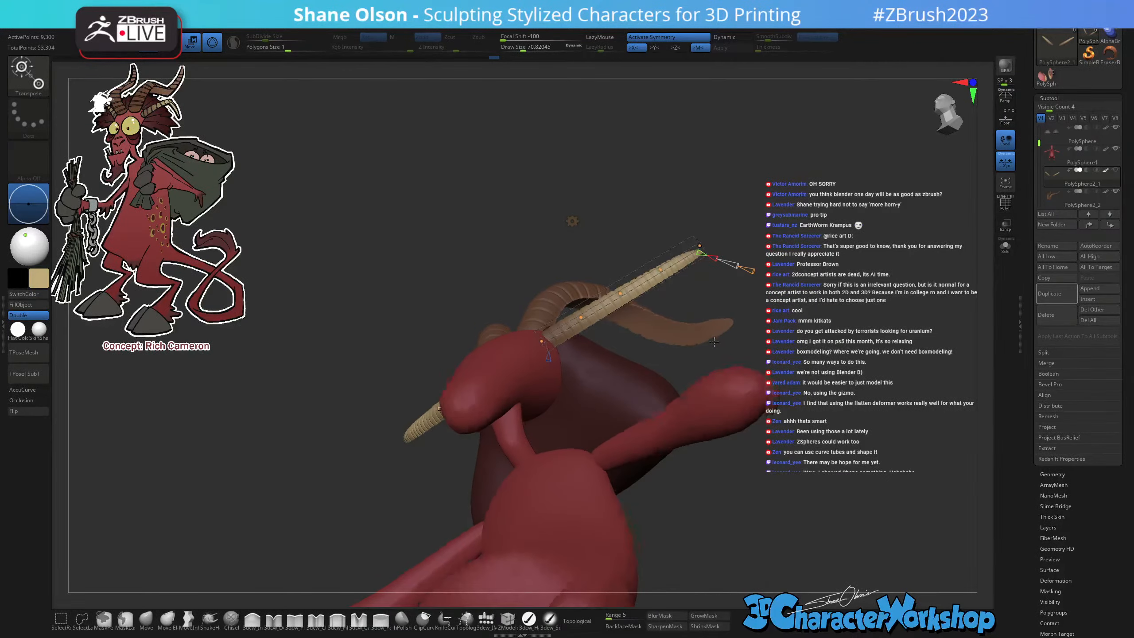
Bend the tan lower horns back and downward into an arc using the Bend Curve control points.
{"action": "left_click_drag", "start_coordinate": [700, 246], "coordinate": [700, 324]}
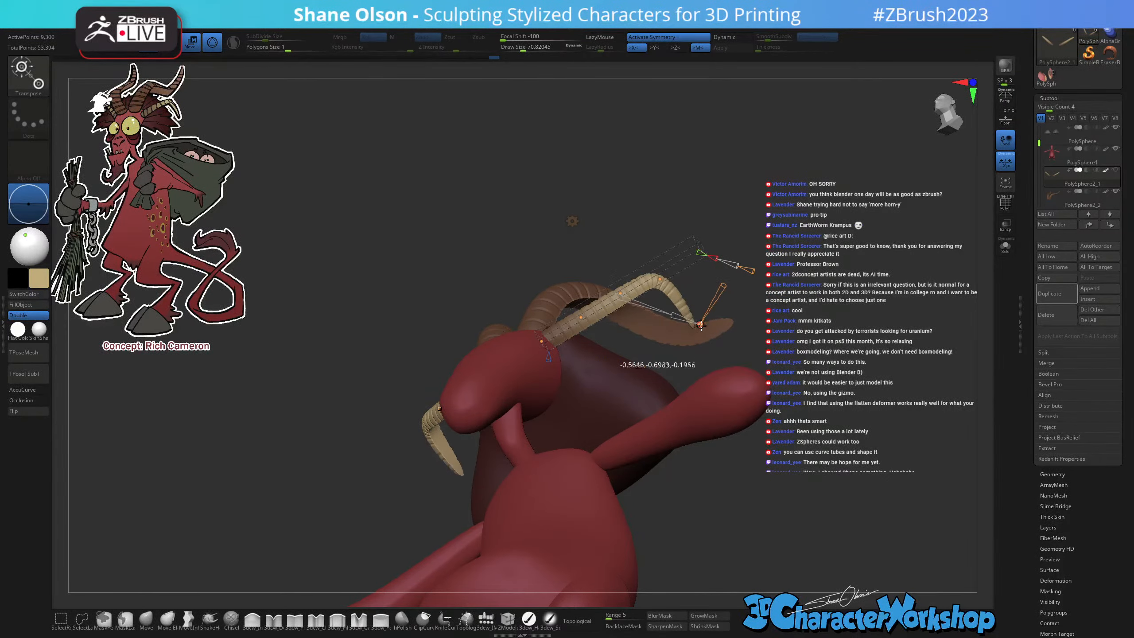
{"action": "left_click_drag", "start_coordinate": [660, 280], "coordinate": [743, 446]}
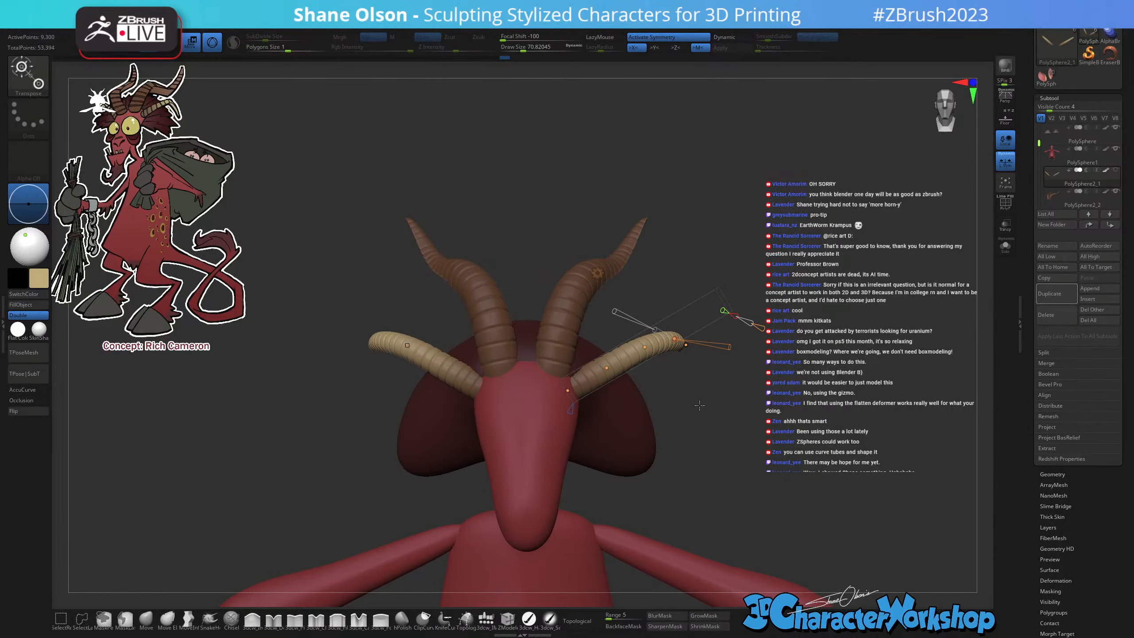
{"action": "left_click_drag", "start_coordinate": [696, 393], "coordinate": [599, 361]}
{"action": "left_click_drag", "start_coordinate": [626, 402], "coordinate": [613, 381]}
{"action": "left_click_drag", "start_coordinate": [725, 380], "coordinate": [698, 370]}
{"action": "left_click_drag", "start_coordinate": [748, 322], "coordinate": [678, 406]}
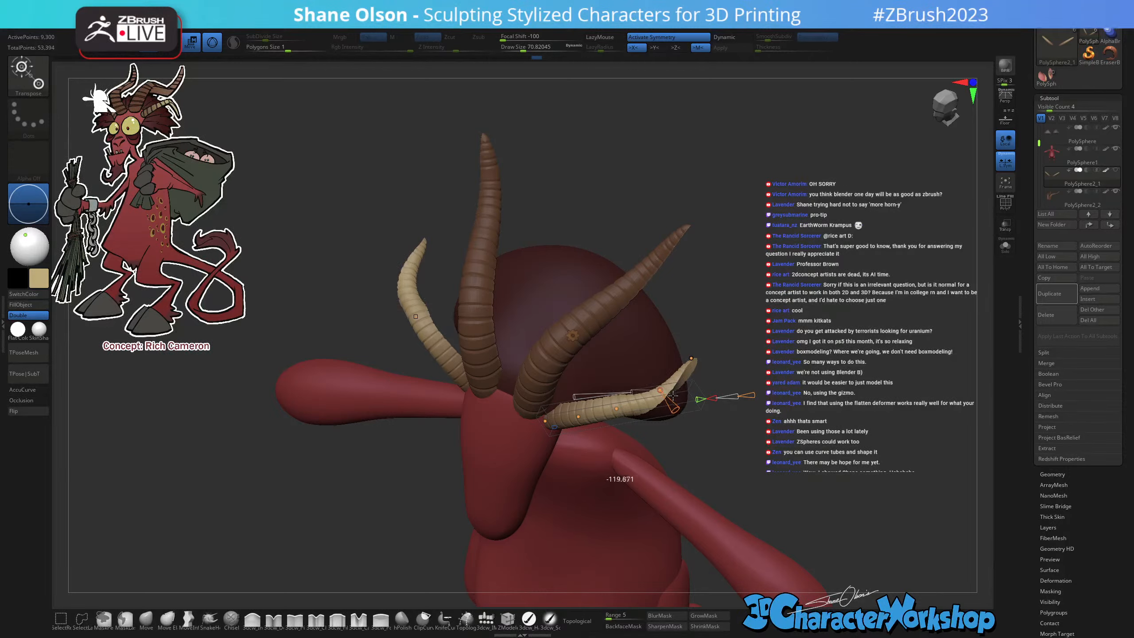
{"action": "mouse_move", "coordinate": [754, 474]}
{"action": "left_mouse_down"}
{"action": "mouse_move", "coordinate": [799, 451]}
{"action": "mouse_move", "coordinate": [701, 465]}
{"action": "mouse_move", "coordinate": [760, 473]}
{"action": "mouse_move", "coordinate": [741, 474]}
{"action": "mouse_move", "coordinate": [753, 481]}
{"action": "left_mouse_up"}
{"action": "left_click_drag", "start_coordinate": [675, 418], "coordinate": [663, 417]}
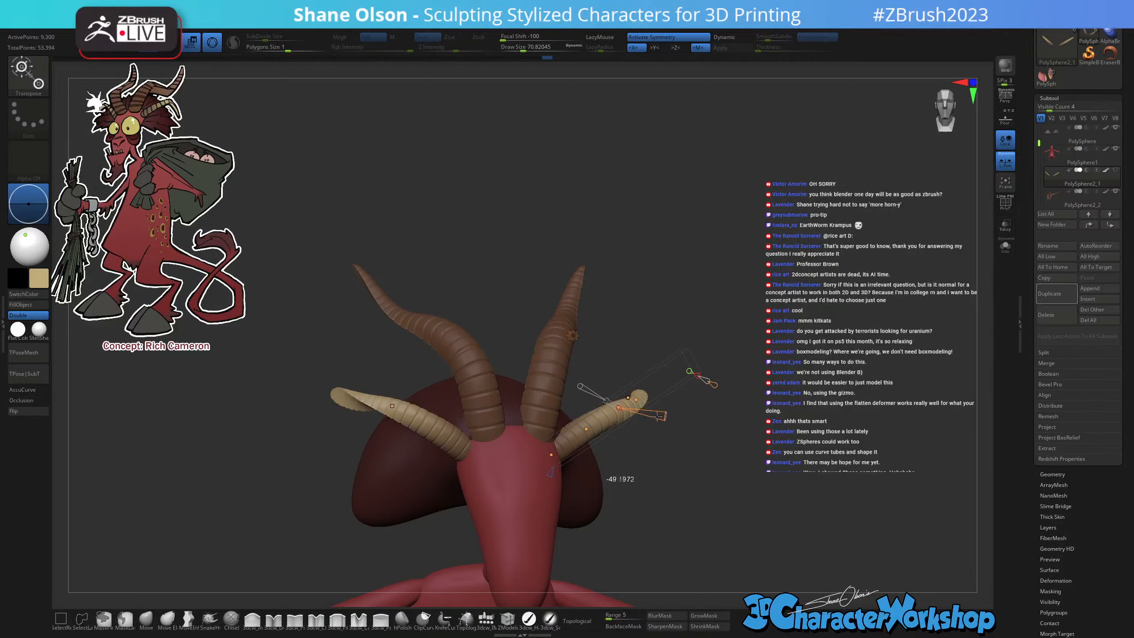
Refine the Bend Curve so the lower horns' tips hook outward and down behind the head, and leave the deformer.
{"action": "left_click_drag", "start_coordinate": [737, 464], "coordinate": [722, 434]}
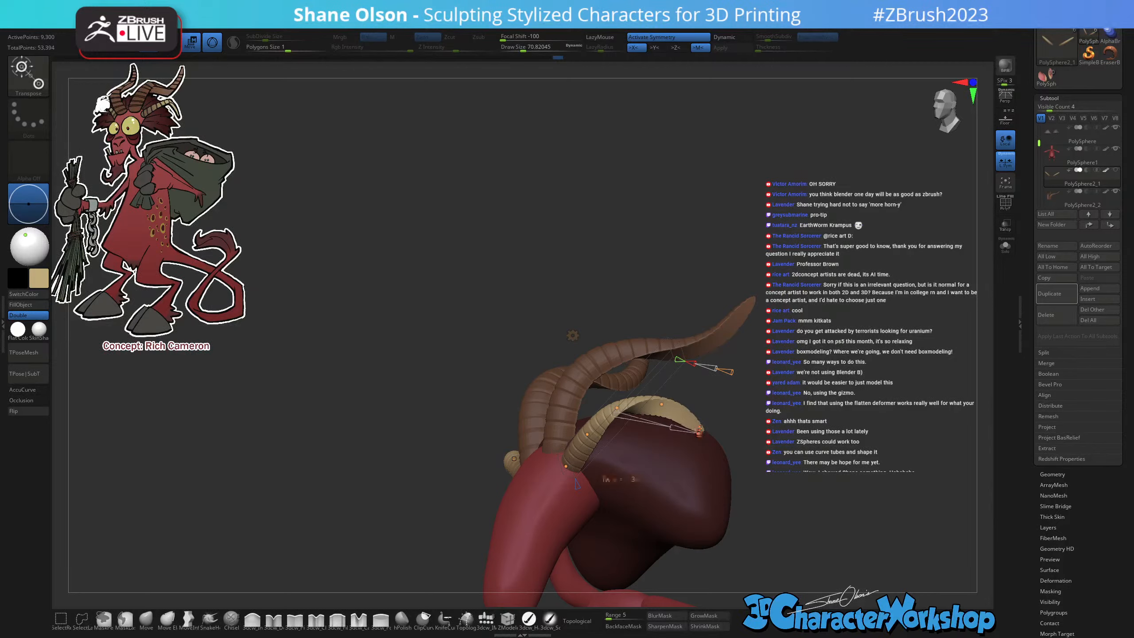
{"action": "left_click_drag", "start_coordinate": [723, 434], "coordinate": [705, 448]}
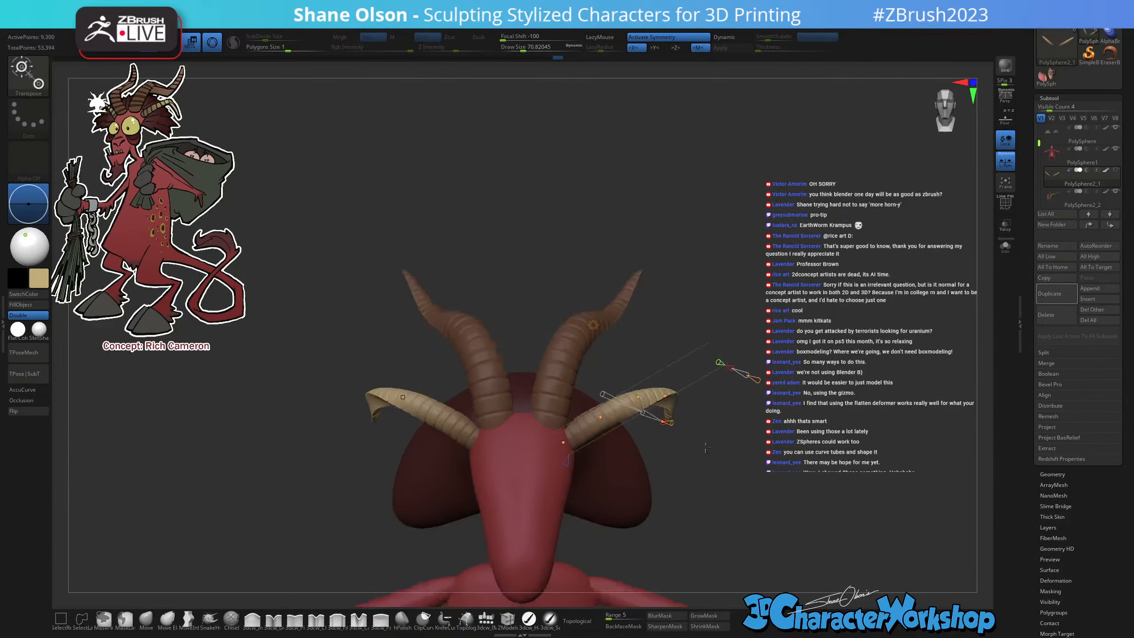
{"action": "left_click_drag", "start_coordinate": [637, 396], "coordinate": [661, 389]}
{"action": "left_click_drag", "start_coordinate": [702, 424], "coordinate": [577, 256]}
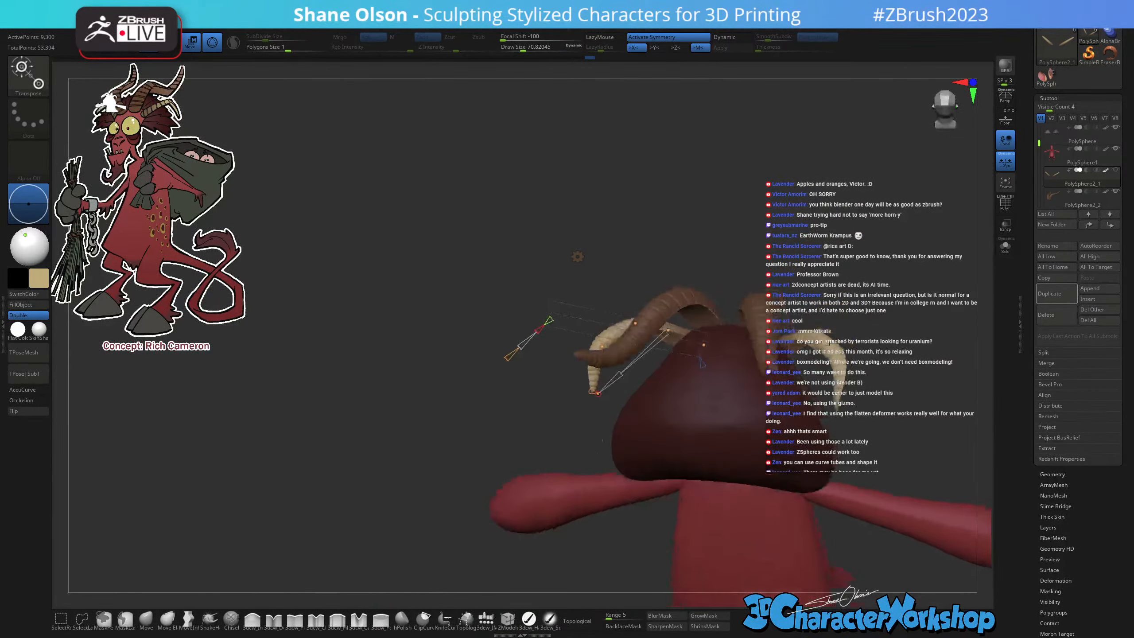
{"action": "left_click_drag", "start_coordinate": [602, 347], "coordinate": [606, 348]}
{"action": "left_click_drag", "start_coordinate": [565, 418], "coordinate": [729, 401]}
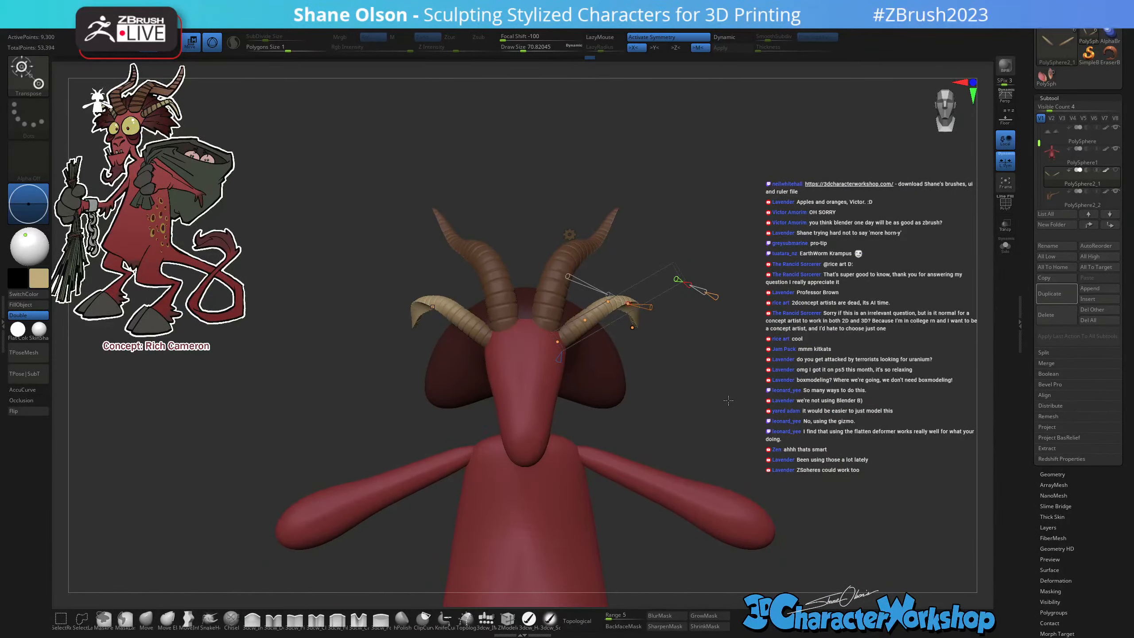
{"action": "key", "text": "q"}
{"action": "left_click_drag", "start_coordinate": [860, 352], "coordinate": [739, 336]}
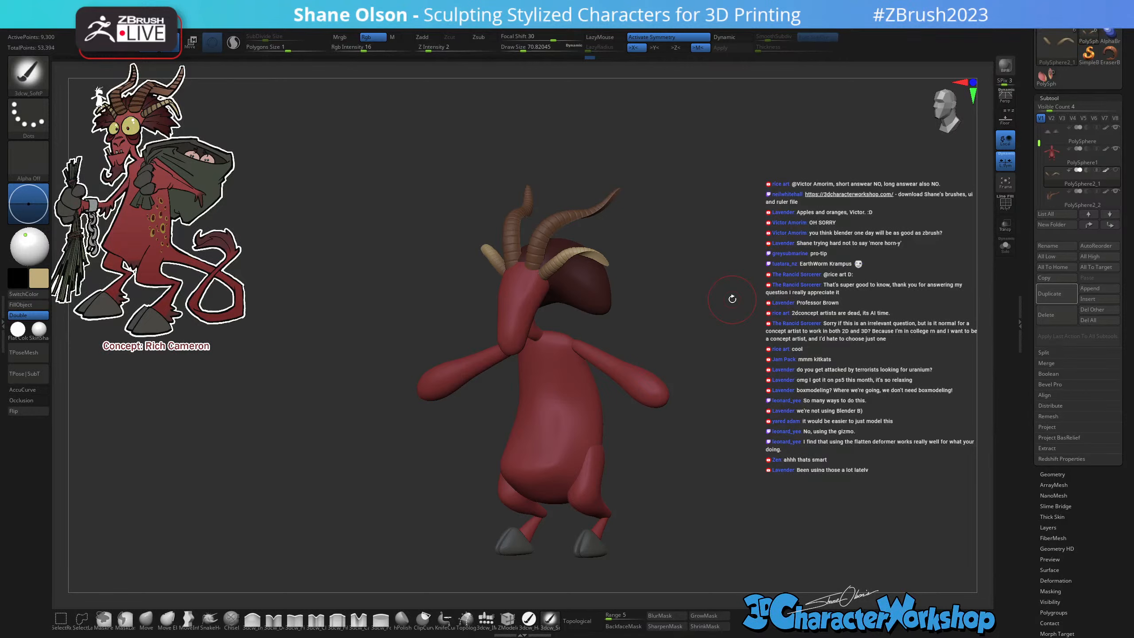
{"action": "mouse_move", "coordinate": [703, 429]}
{"action": "left_mouse_down"}
{"action": "mouse_move", "coordinate": [698, 448]}
{"action": "mouse_move", "coordinate": [711, 418]}
{"action": "mouse_move", "coordinate": [700, 435]}
{"action": "left_mouse_up"}
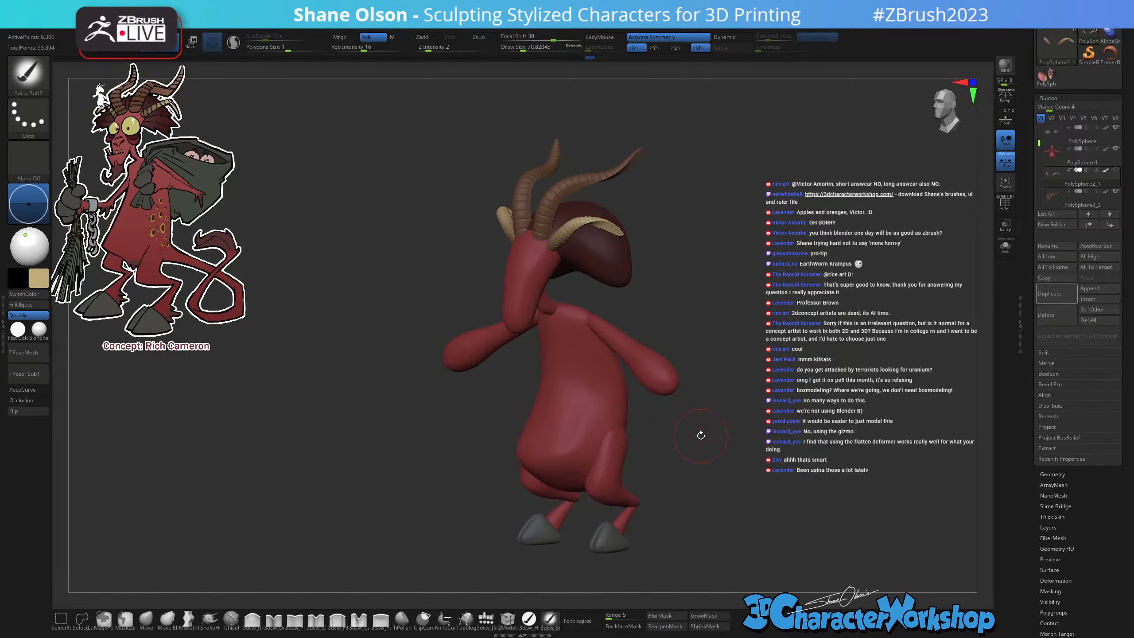
Select the dark hair mass and make the hidden tan lower horns visible.
{"action": "mouse_move", "coordinate": [623, 317]}
{"action": "left_mouse_down", "text": "alt"}
{"action": "mouse_move", "coordinate": [634, 286]}
{"action": "mouse_move", "coordinate": [651, 408]}
{"action": "left_mouse_up", "text": "alt"}
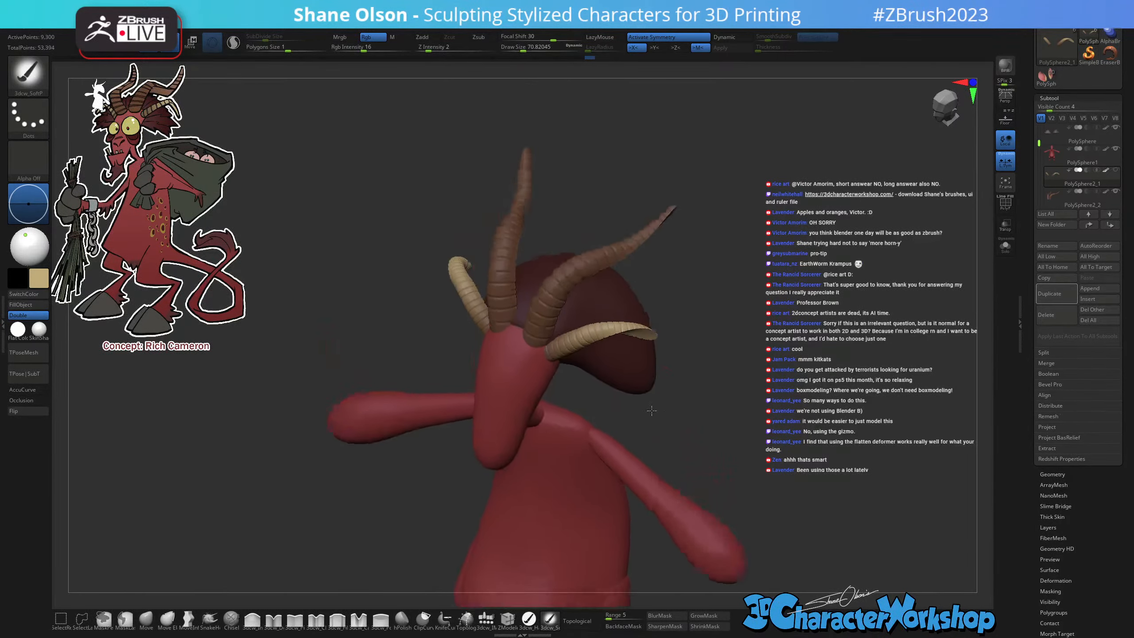
{"action": "left_click", "coordinate": [611, 303], "text": "alt"}
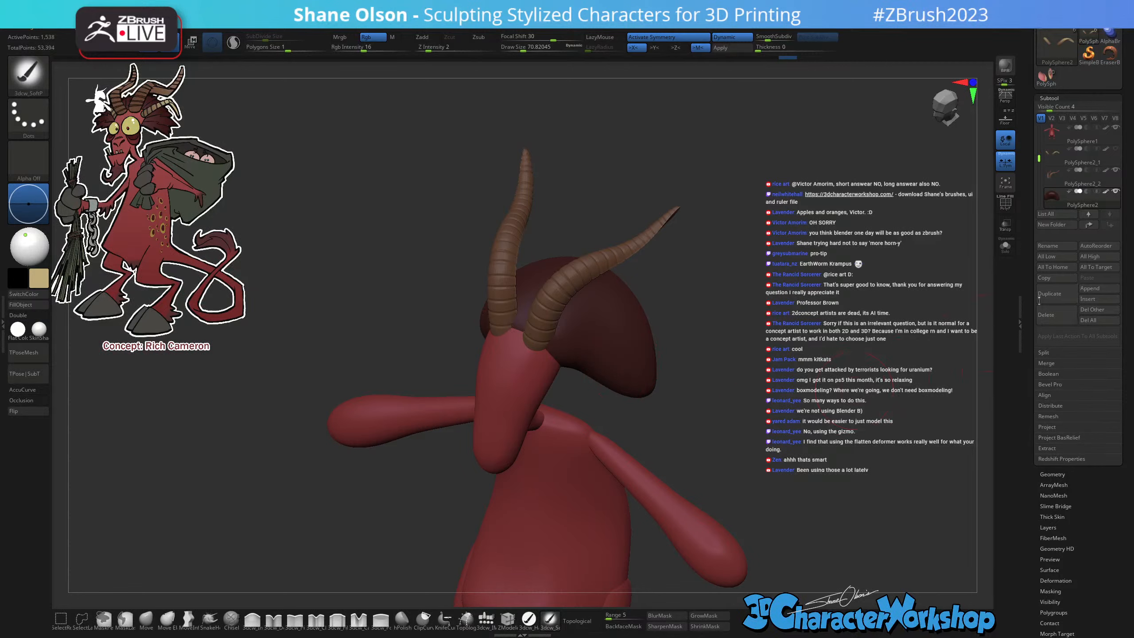
{"action": "left_click", "coordinate": [1116, 149]}
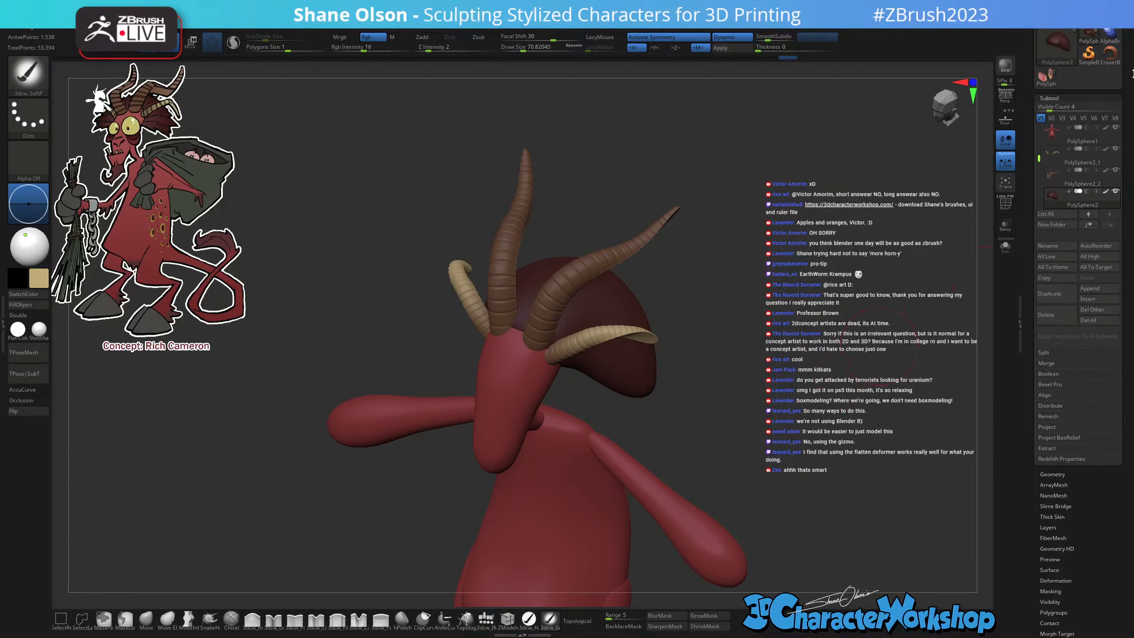
{"action": "scroll", "coordinate": [1027, 126], "scroll_direction": "up", "scroll_amount": 3}
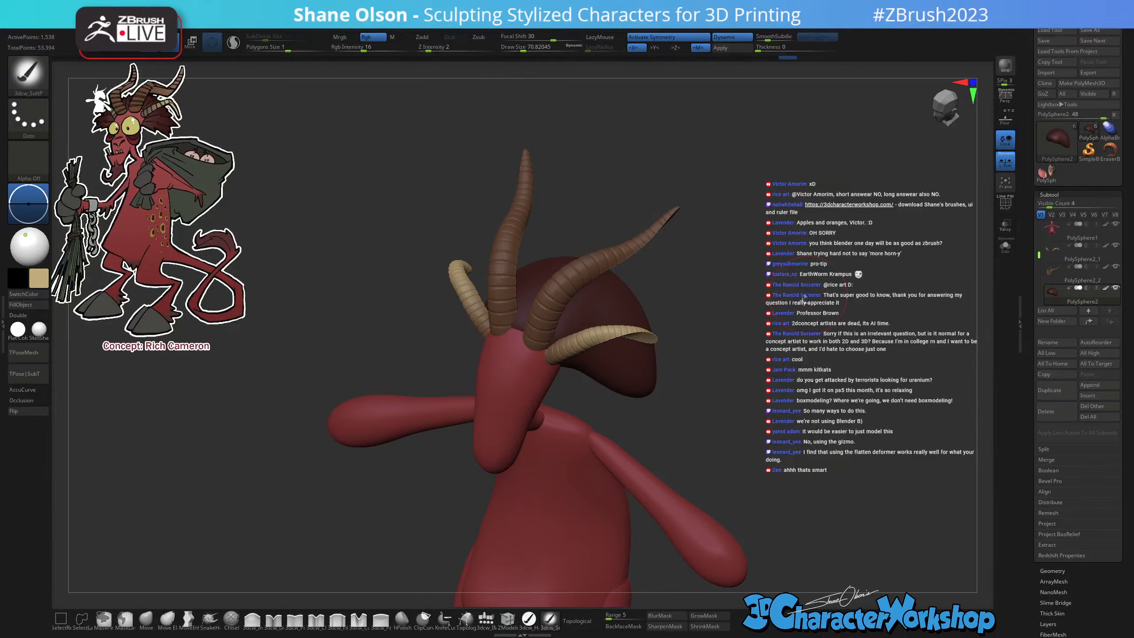
{"action": "left_click_drag", "start_coordinate": [792, 308], "coordinate": [788, 288], "text": "alt"}
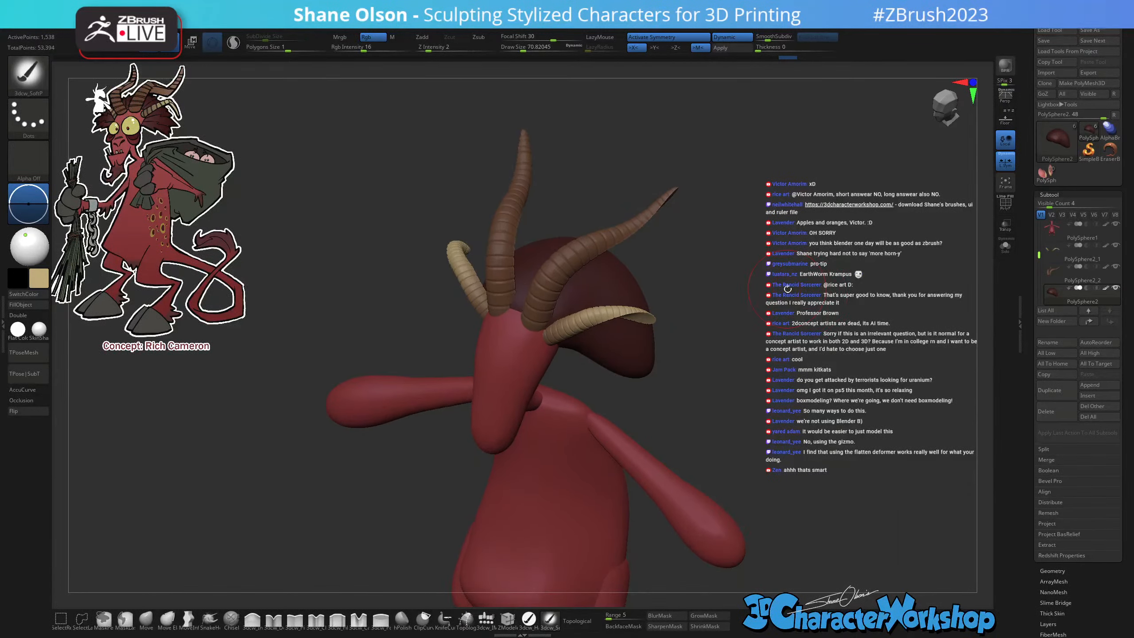
Switch to the Move brush, select the brown upper horns and set the draw size to about 65.
{"action": "key", "text": "shift"}
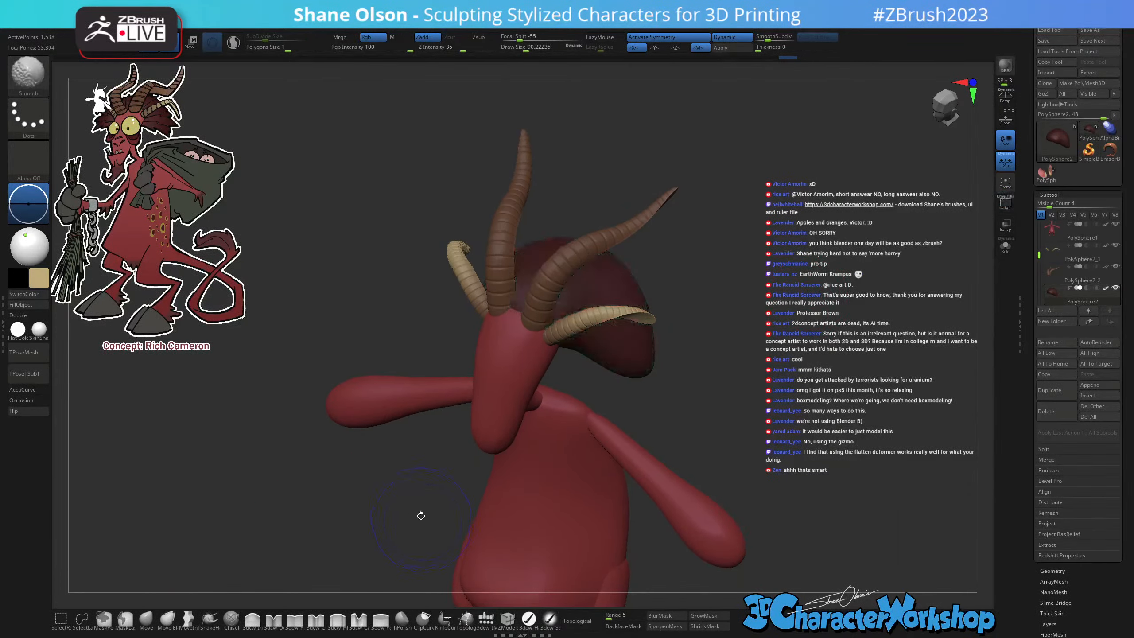
{"action": "left_click_drag", "start_coordinate": [420, 515], "coordinate": [429, 483]}
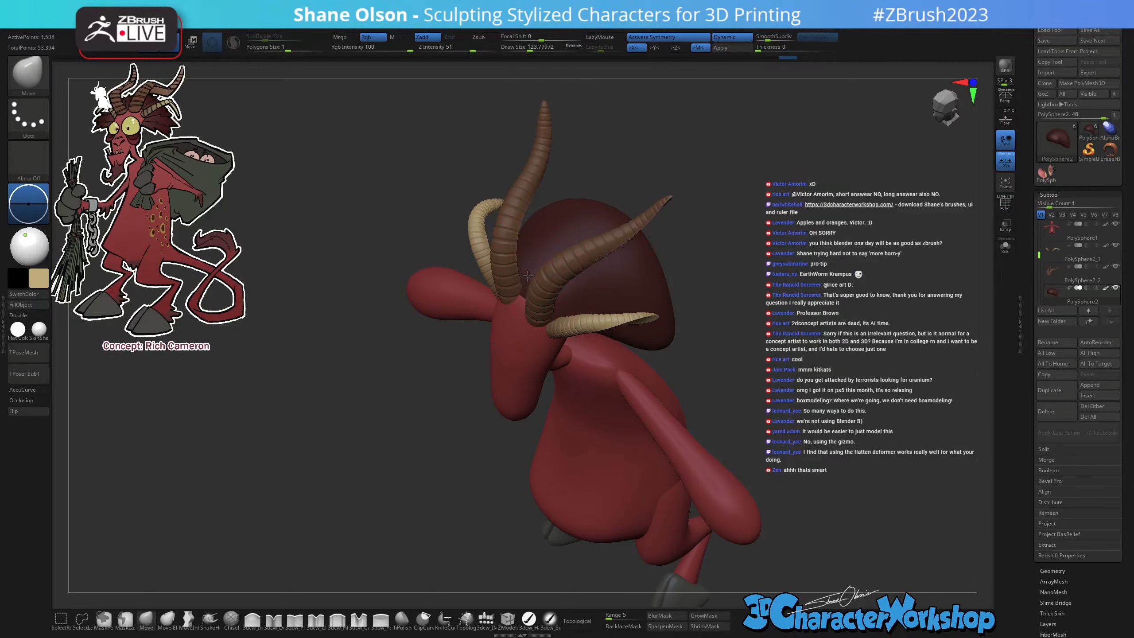
{"action": "mouse_move", "coordinate": [525, 275]}
{"action": "right_mouse_down"}
{"action": "mouse_move", "coordinate": [527, 288]}
{"action": "mouse_move", "coordinate": [554, 290]}
{"action": "right_mouse_up"}
{"action": "left_click", "coordinate": [554, 289], "text": "alt"}
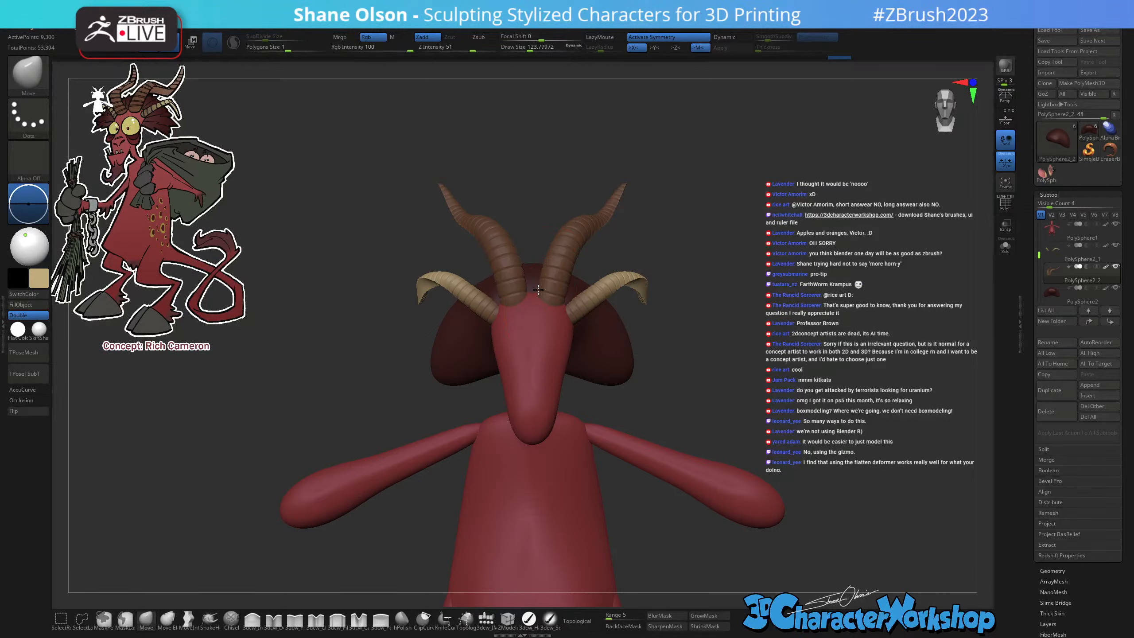
{"action": "mouse_move", "coordinate": [786, 318]}
{"action": "right_mouse_down"}
{"action": "mouse_move", "coordinate": [740, 355]}
{"action": "mouse_move", "coordinate": [756, 358]}
{"action": "mouse_move", "coordinate": [717, 378]}
{"action": "mouse_move", "coordinate": [735, 378]}
{"action": "mouse_move", "coordinate": [723, 377]}
{"action": "mouse_move", "coordinate": [732, 388]}
{"action": "mouse_move", "coordinate": [765, 375]}
{"action": "mouse_move", "coordinate": [741, 385]}
{"action": "right_mouse_up"}
{"action": "key", "text": "s"}
{"action": "left_click_drag", "start_coordinate": [761, 390], "coordinate": [752, 390]}
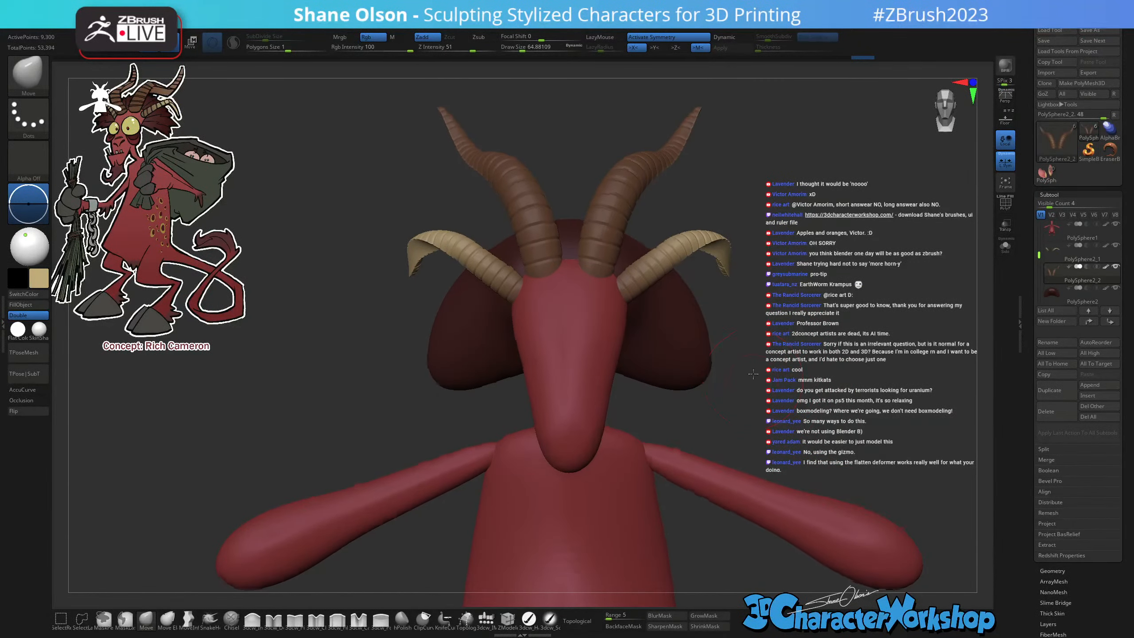
Select the insert-mesh brush with the QuadSphere primitives and sample the yellow of the eye from the concept art.
{"action": "right_click_drag", "start_coordinate": [753, 374], "coordinate": [705, 416]}
{"action": "left_click", "coordinate": [486, 619]}
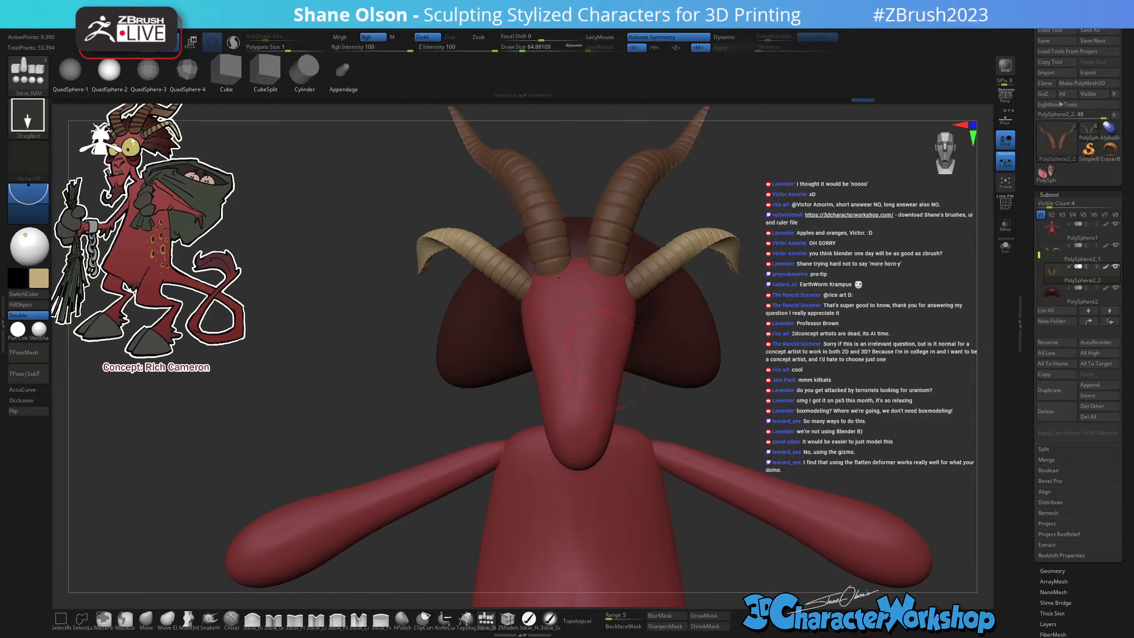
{"action": "key", "text": "z"}
{"action": "key", "text": "c"}
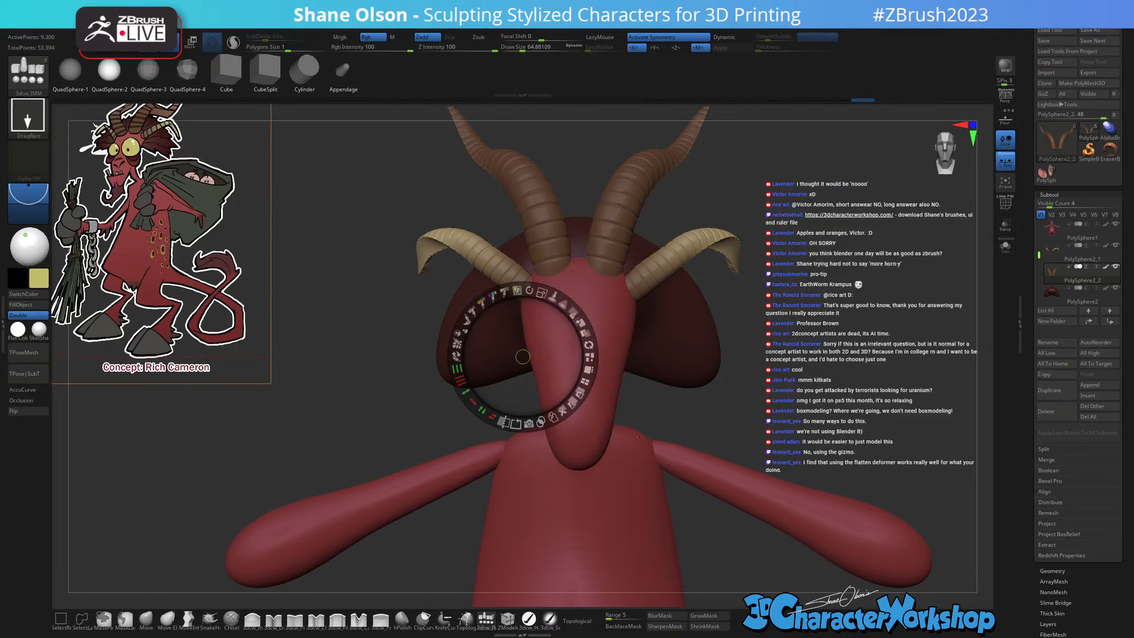
{"action": "key", "text": "z"}
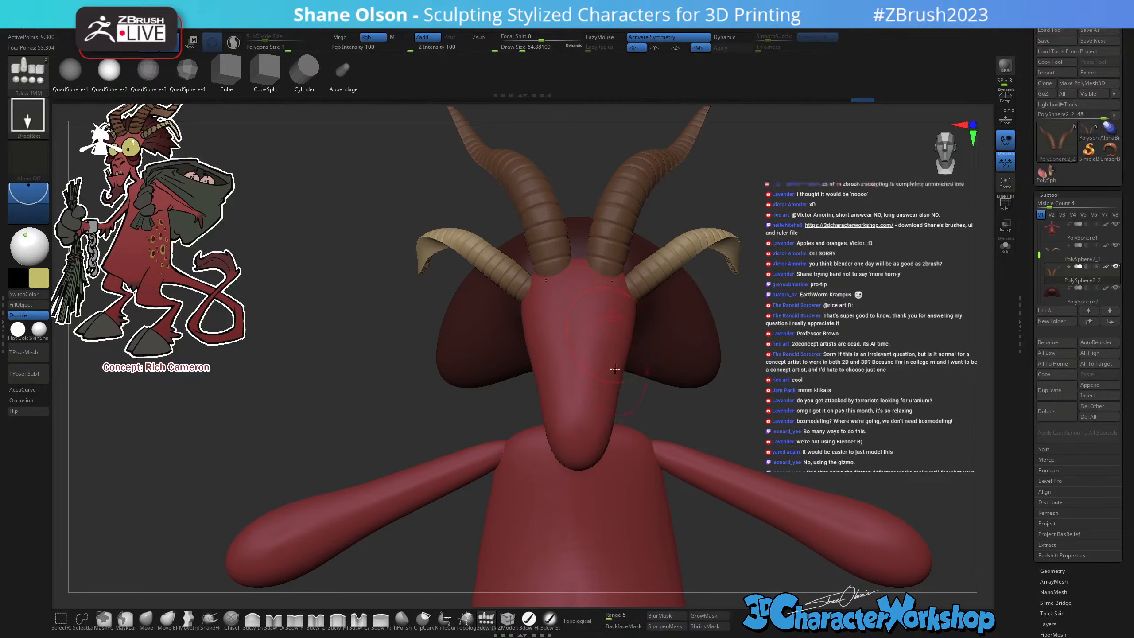
Make the red head and body subtool active for inserting the eyes, checking its polyframe briefly.
{"action": "key", "text": "shift+f"}
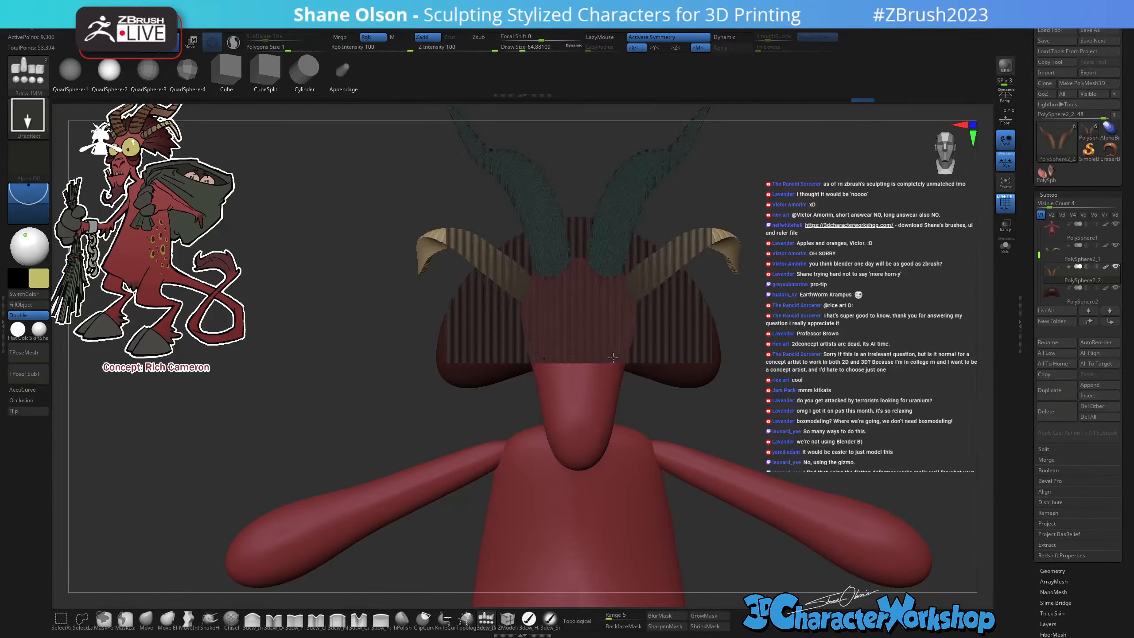
{"action": "left_click", "coordinate": [613, 357], "text": "alt"}
{"action": "key", "text": "shift+f"}
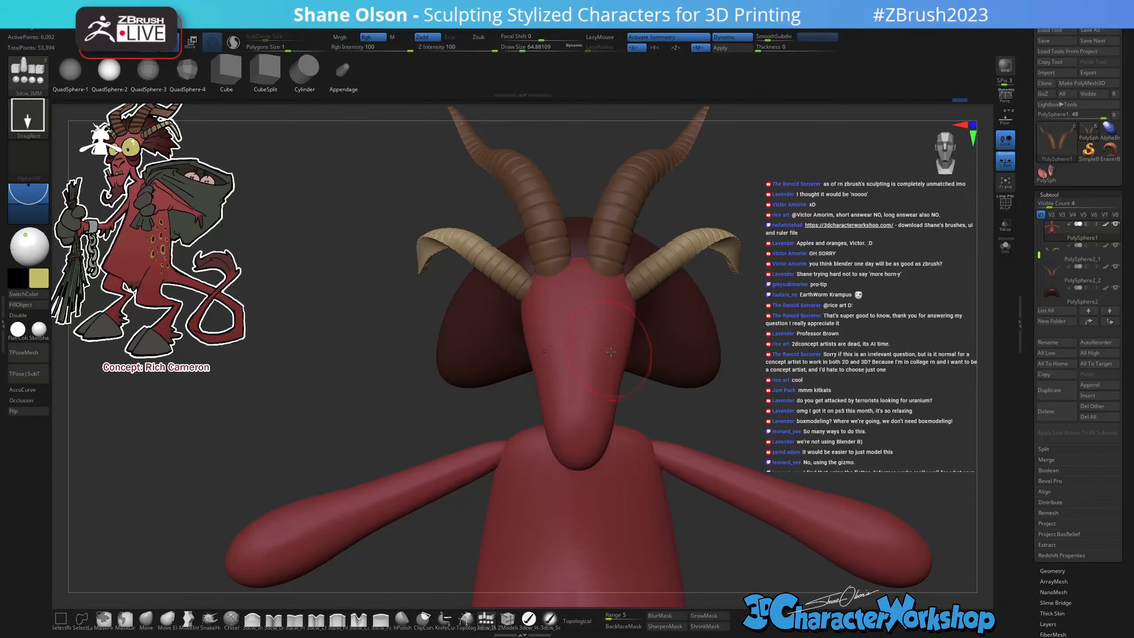
{"action": "right_click_drag", "start_coordinate": [611, 352], "coordinate": [596, 312], "text": "alt"}
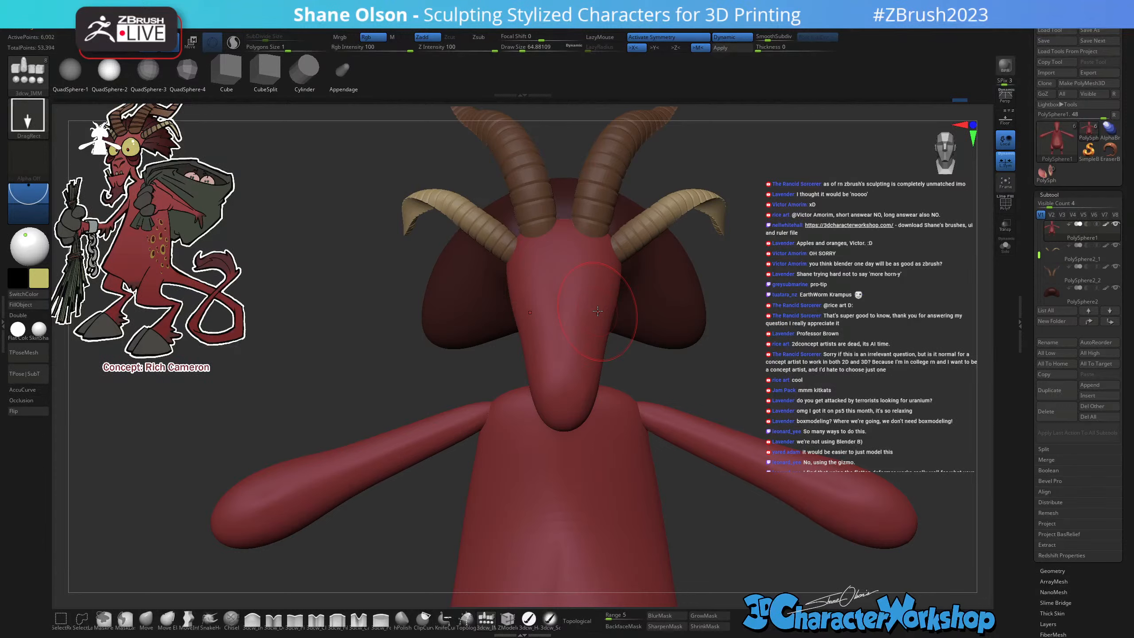
Try inserting a mirrored pair of large yellow eye spheres on the head with polyframe display on, and undo the insertion.
{"action": "left_click_drag", "start_coordinate": [593, 293], "coordinate": [593, 319]}
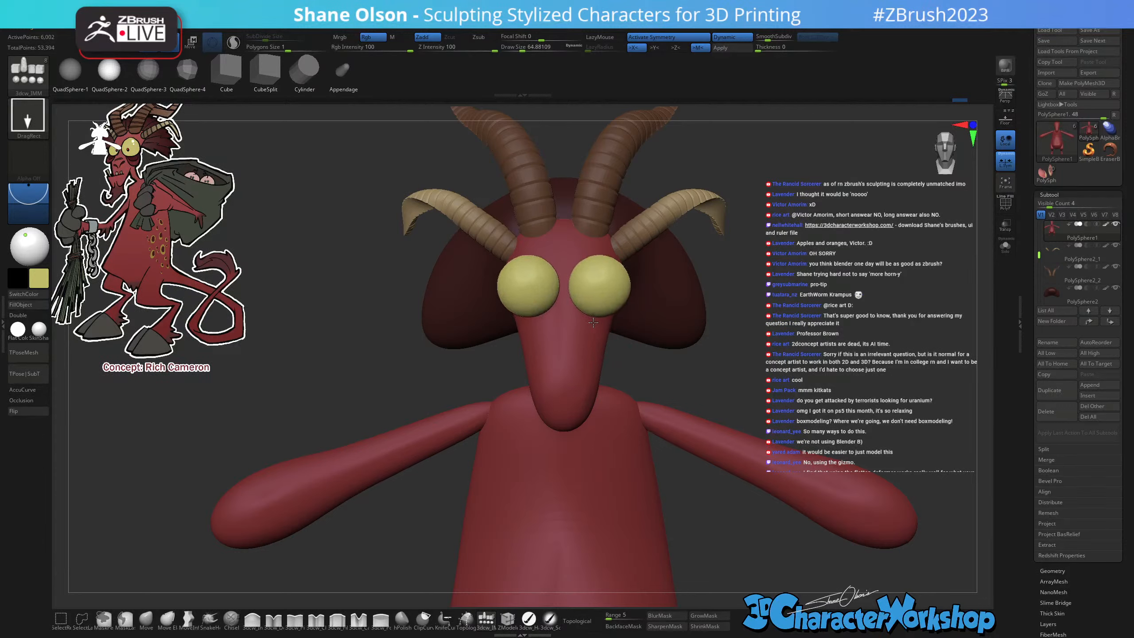
{"action": "key", "text": "shift+f"}
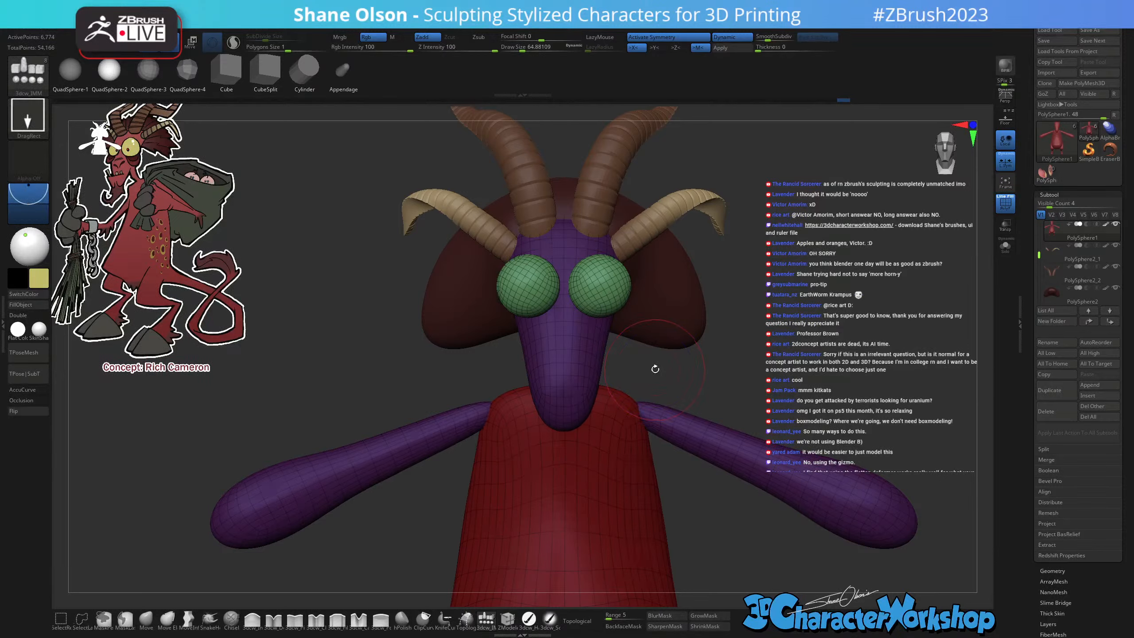
{"action": "key", "text": "ctrl+z"}
{"action": "key", "text": "w"}
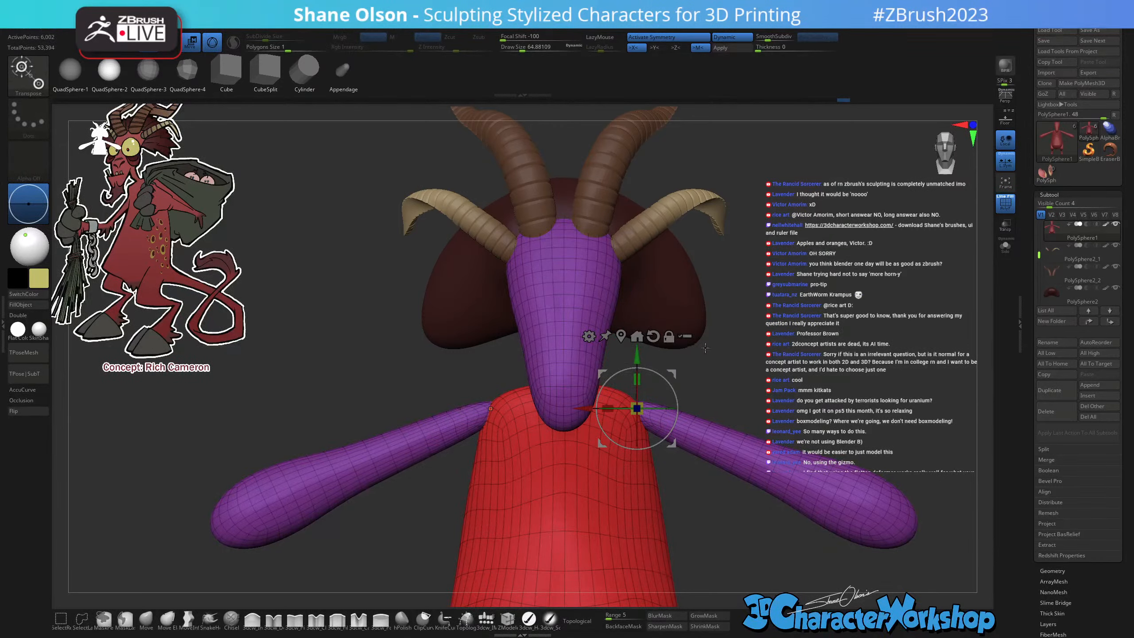
{"action": "left_click_drag", "start_coordinate": [702, 369], "coordinate": [703, 363]}
{"action": "key", "text": "q"}
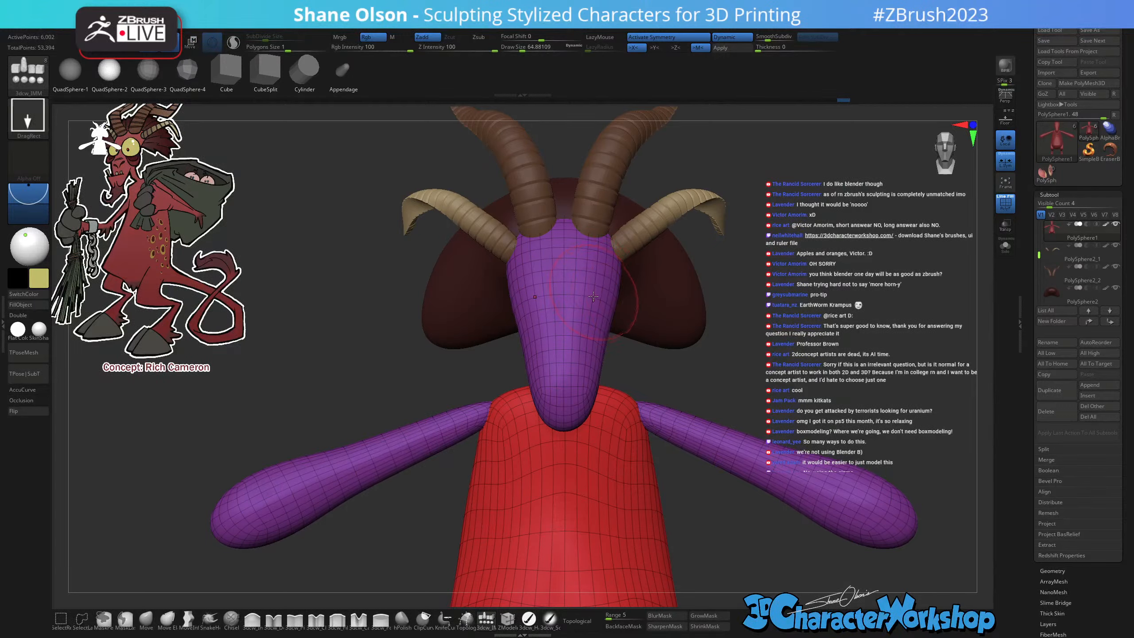
Insert a smaller mirrored pair of yellow eye spheres on the head and center the gizmo on one of them.
{"action": "mouse_move", "coordinate": [600, 285]}
{"action": "left_mouse_down"}
{"action": "mouse_move", "coordinate": [594, 306]}
{"action": "mouse_move", "coordinate": [629, 342]}
{"action": "left_mouse_up"}
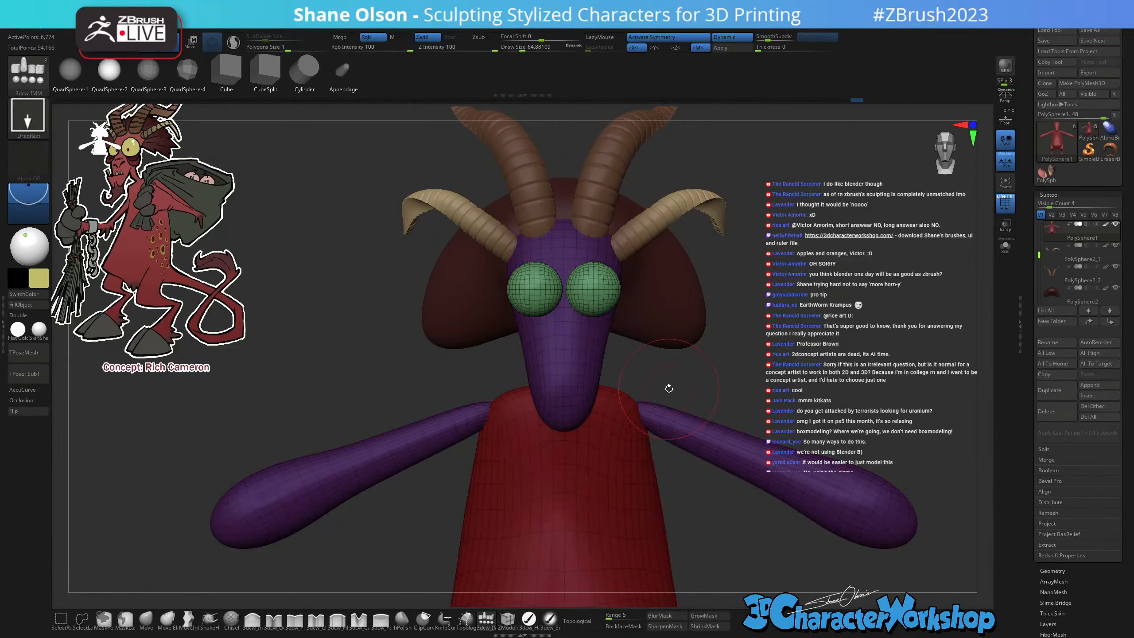
{"action": "mouse_move", "coordinate": [814, 337]}
{"action": "left_mouse_down", "text": "alt"}
{"action": "mouse_move", "coordinate": [806, 302]}
{"action": "mouse_move", "coordinate": [804, 318]}
{"action": "mouse_move", "coordinate": [774, 322]}
{"action": "left_mouse_up", "text": "alt"}
{"action": "left_click_drag", "start_coordinate": [433, 332], "coordinate": [454, 352]}
{"action": "key", "text": "w"}
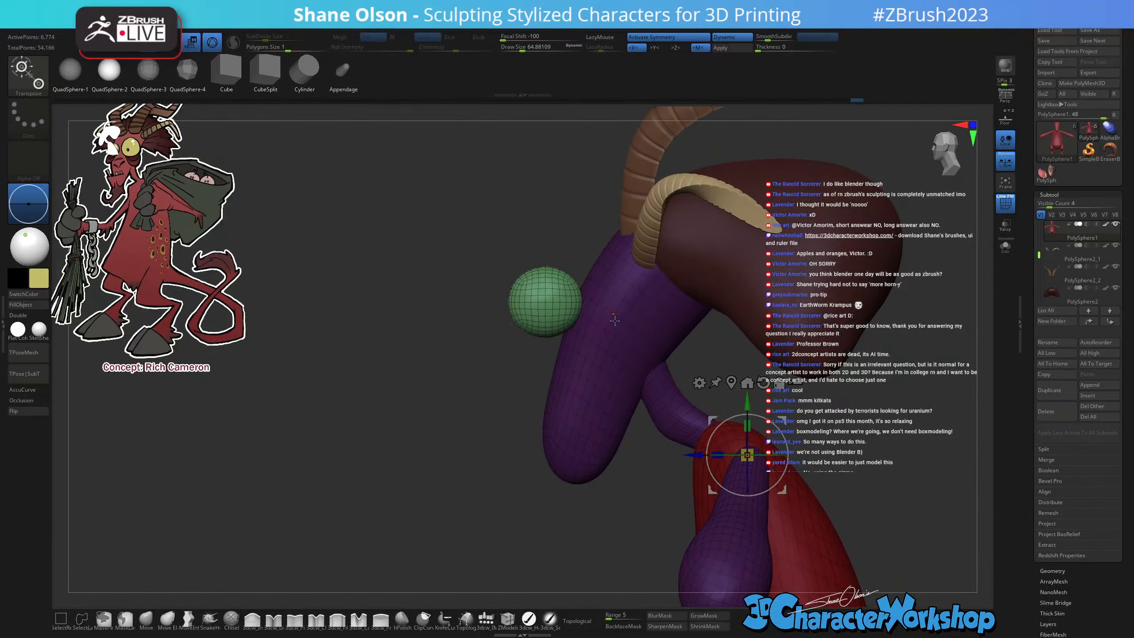
{"action": "left_click", "coordinate": [546, 300]}
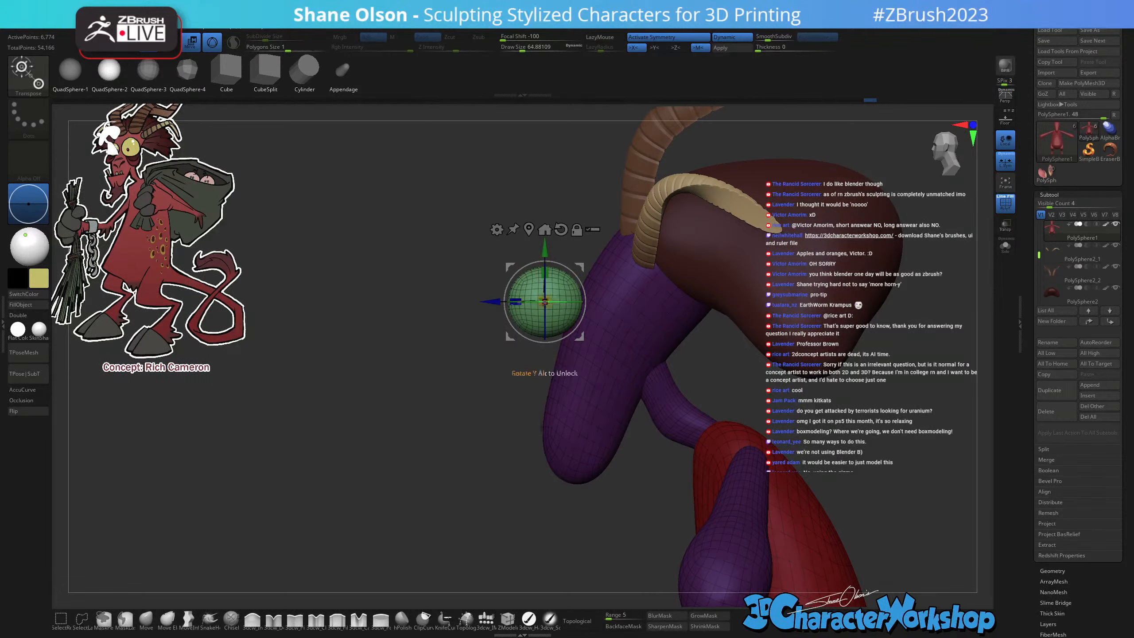
{"action": "left_click_drag", "start_coordinate": [474, 232], "coordinate": [625, 255]}
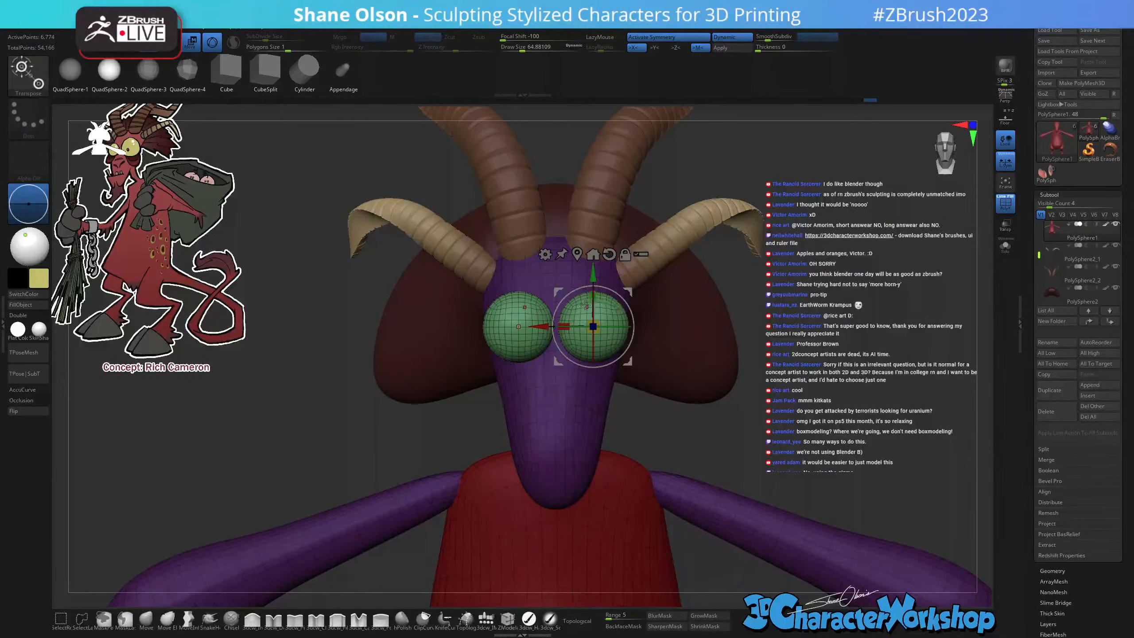
Recenter the gizmo between the eyes, adjust the pair's scale and move them back into the front of the head.
{"action": "left_click_drag", "start_coordinate": [547, 329], "coordinate": [607, 322], "text": "alt"}
{"action": "key", "text": "ctrl+z"}
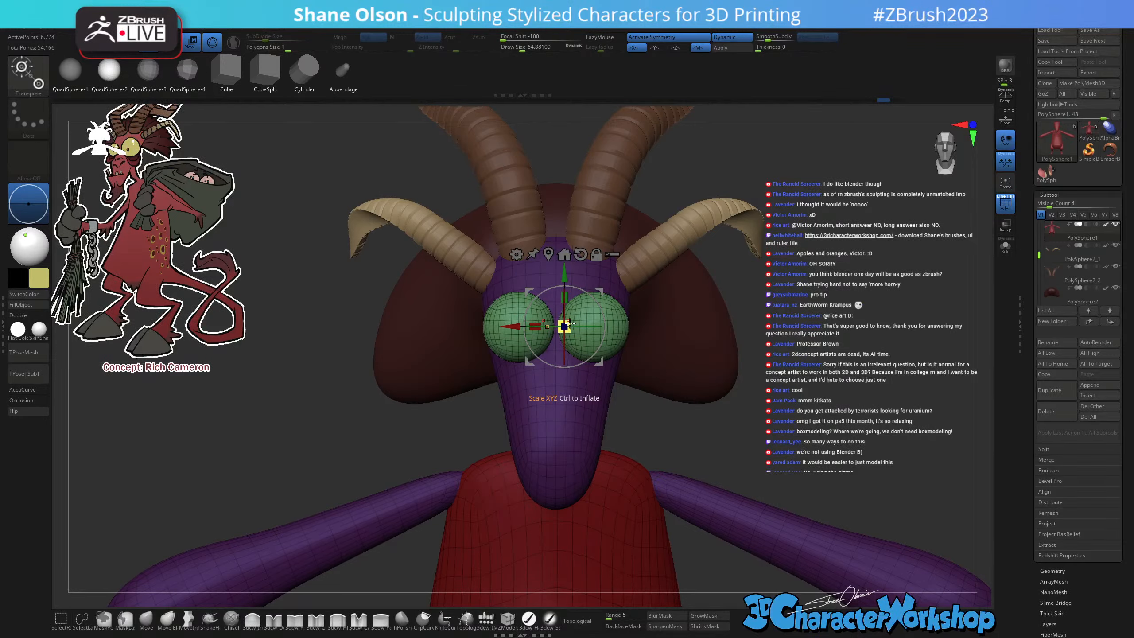
{"action": "left_click_drag", "start_coordinate": [567, 323], "coordinate": [571, 322]}
{"action": "left_click_drag", "start_coordinate": [568, 276], "coordinate": [568, 273]}
{"action": "left_click_drag", "start_coordinate": [906, 316], "coordinate": [778, 321]}
{"action": "left_click_drag", "start_coordinate": [511, 322], "coordinate": [550, 326]}
{"action": "left_click_drag", "start_coordinate": [373, 373], "coordinate": [910, 356]}
{"action": "key", "text": "q"}
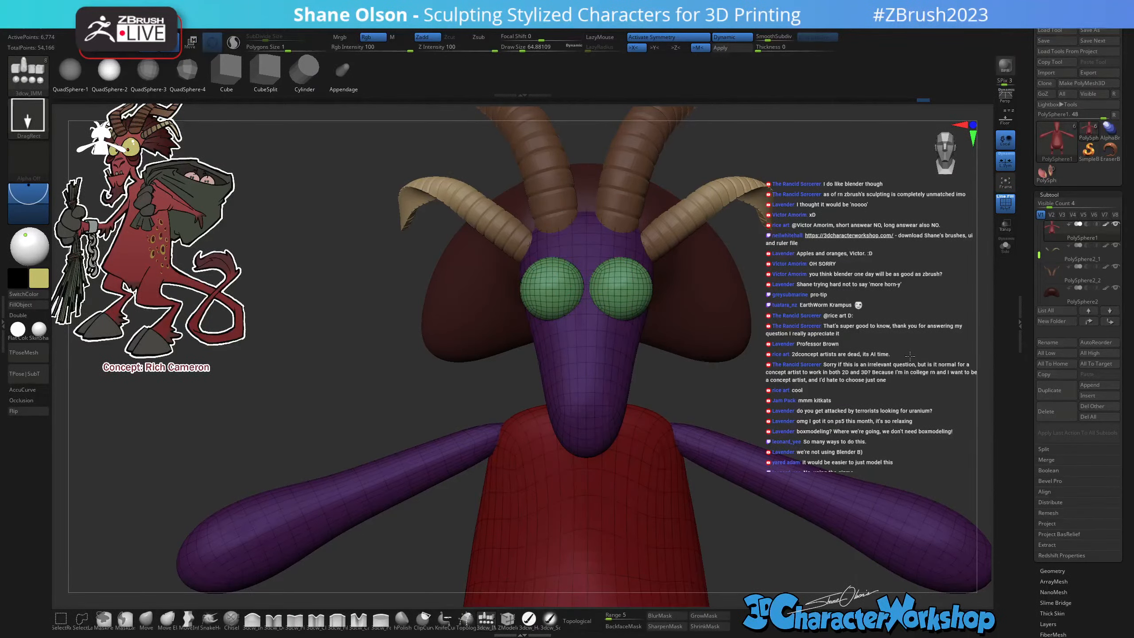
Turn off the polyframe and split the unmasked eye spheres off the head and body into their own subtool.
{"action": "key", "text": "shift+f"}
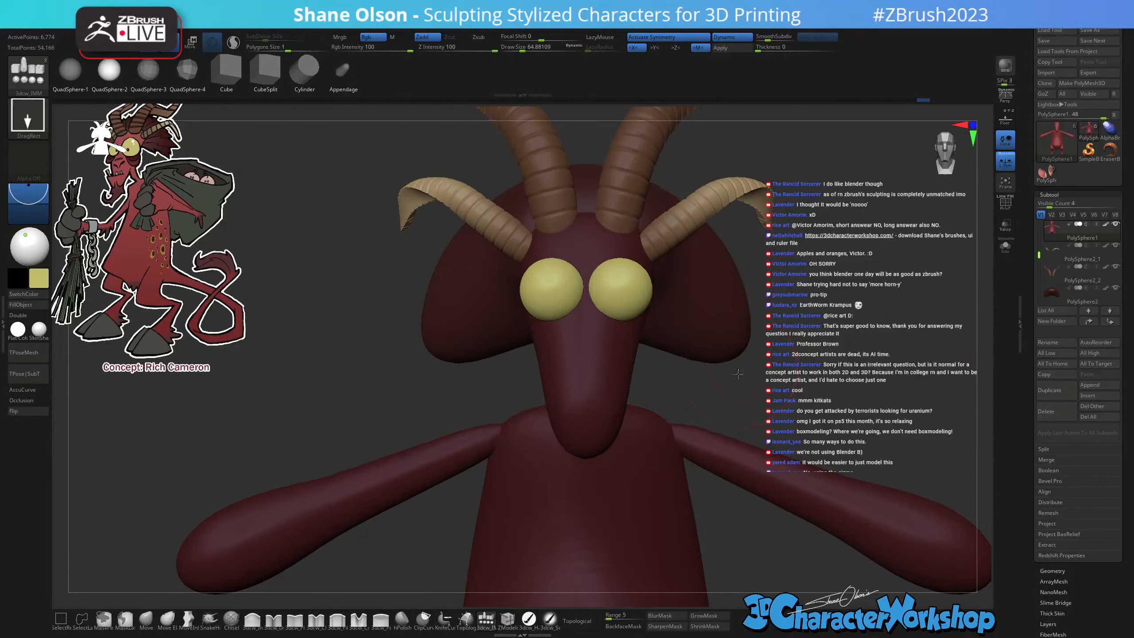
{"action": "left_click_drag", "start_coordinate": [741, 369], "coordinate": [776, 359], "text": "alt"}
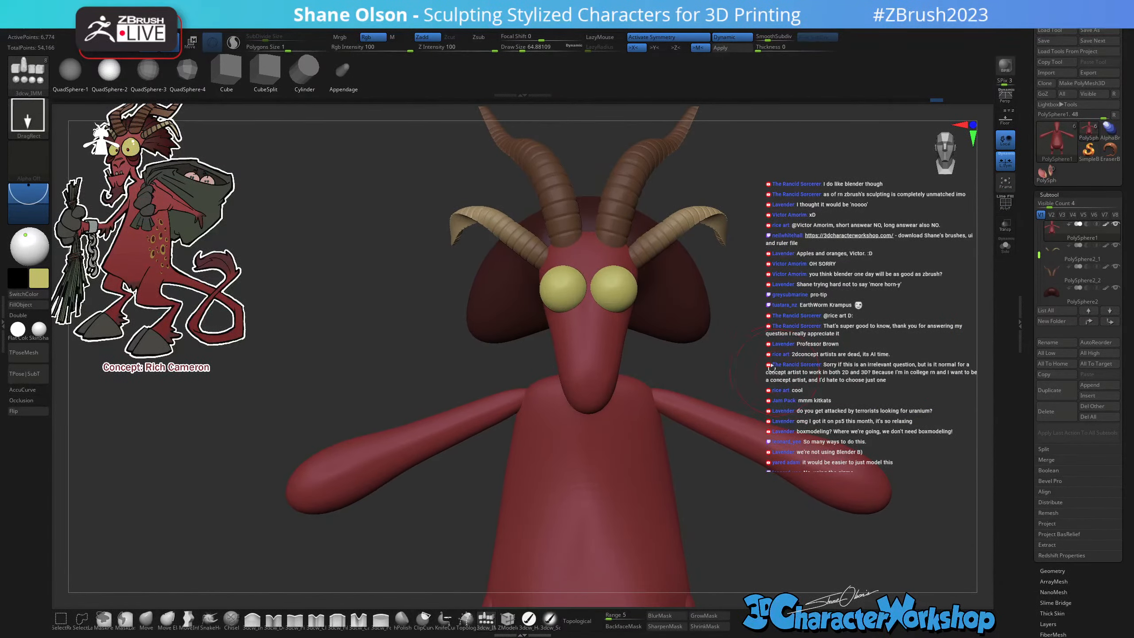
{"action": "left_click", "coordinate": [778, 367], "text": "ctrl"}
{"action": "key", "text": "space"}
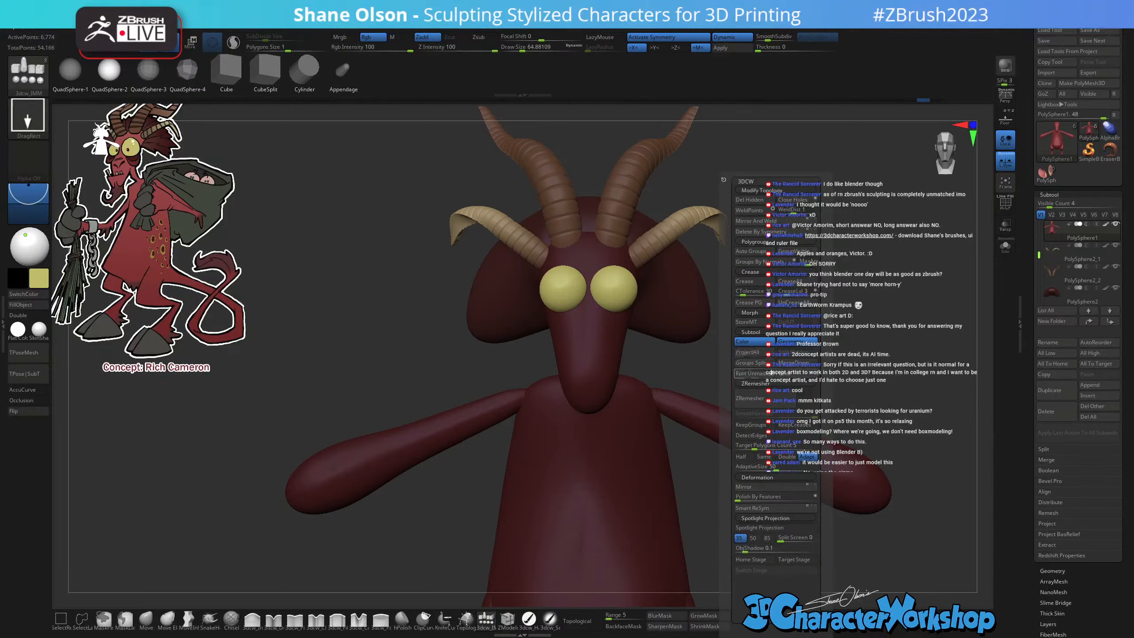
{"action": "left_click", "coordinate": [773, 374]}
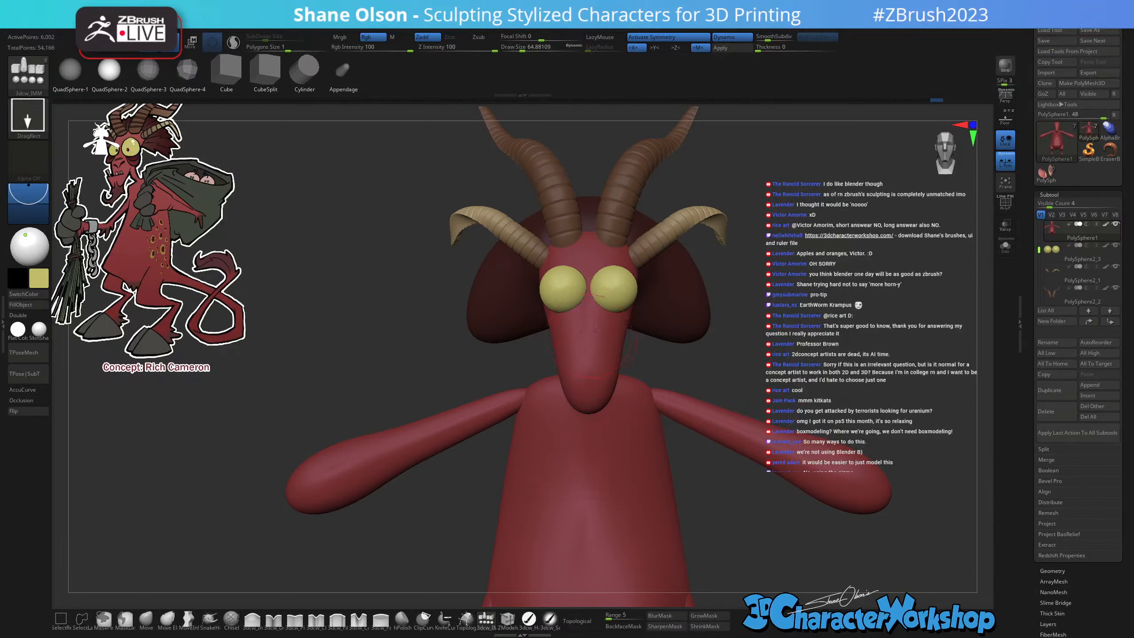
Examine the yellow eyes' placement on the head from several angles, and look over the whole figure.
{"action": "right_click_drag", "start_coordinate": [653, 394], "coordinate": [612, 334]}
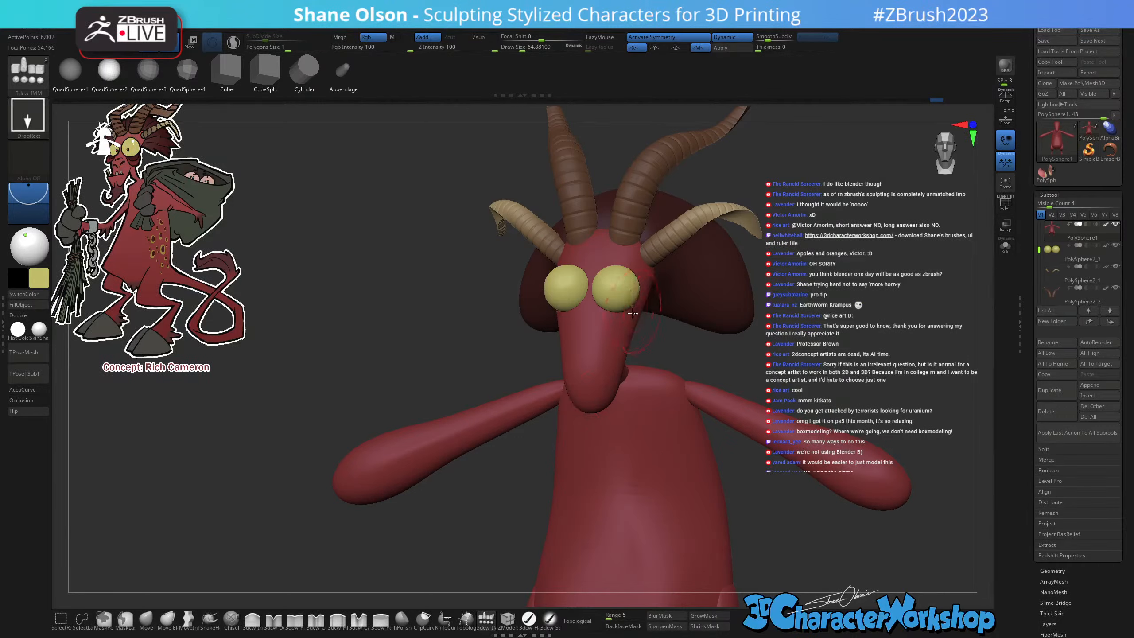
{"action": "right_click_drag", "start_coordinate": [630, 328], "coordinate": [588, 348]}
{"action": "left_click", "coordinate": [608, 303], "text": "alt"}
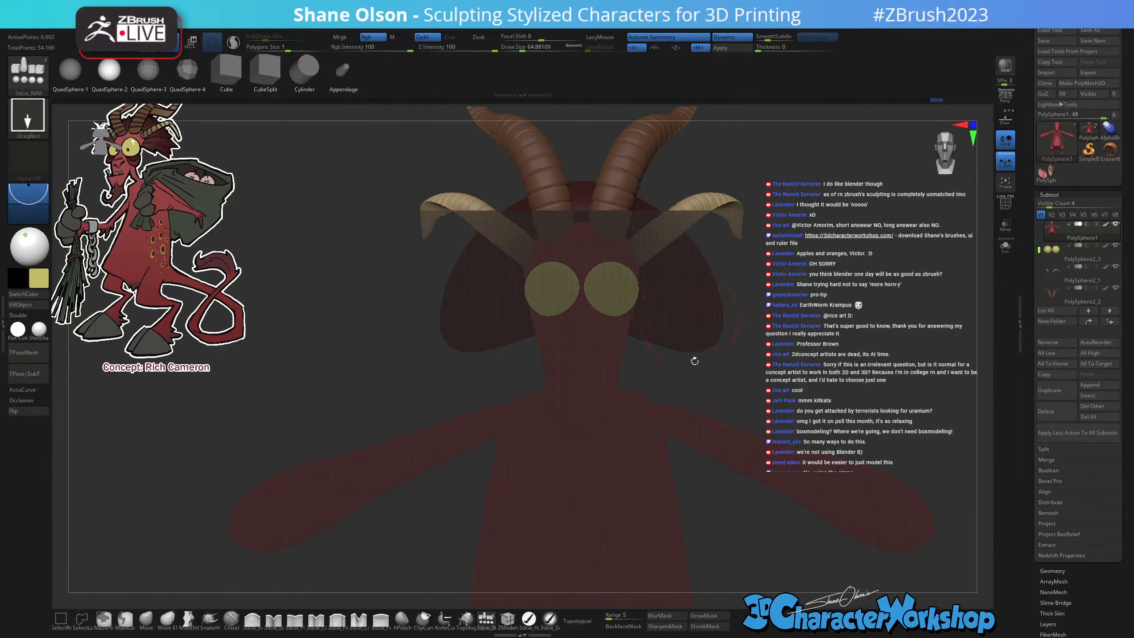
{"action": "key", "text": "shift+f"}
{"action": "key", "text": "shift+f"}
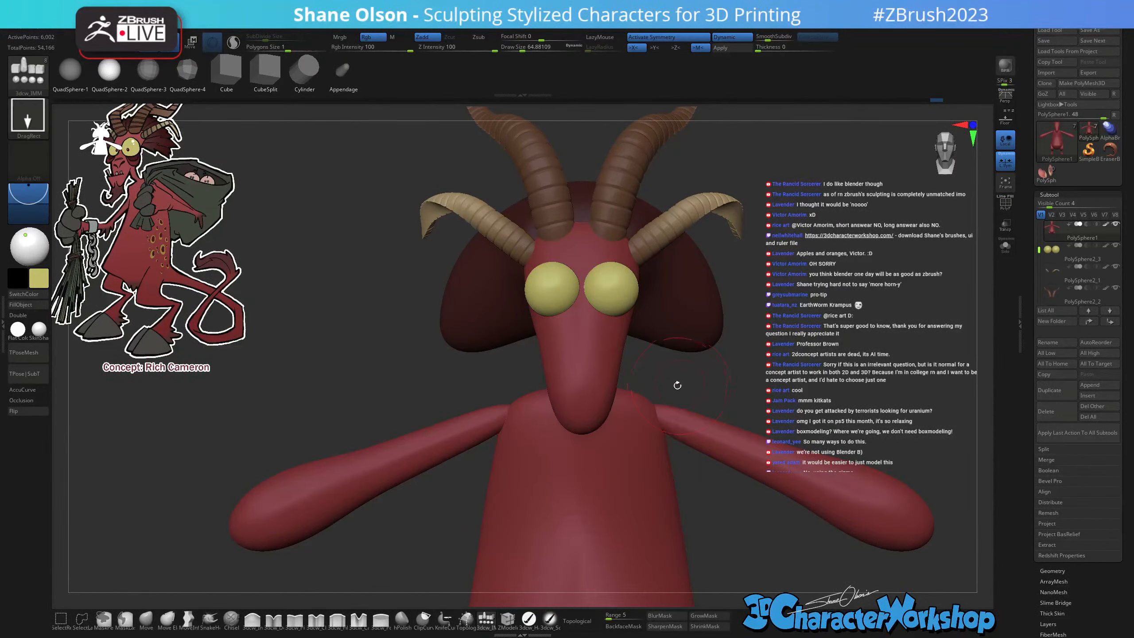
{"action": "right_click_drag", "start_coordinate": [677, 385], "coordinate": [655, 360], "text": "alt"}
{"action": "key", "text": "s"}
{"action": "left_click_drag", "start_coordinate": [677, 374], "coordinate": [674, 374]}
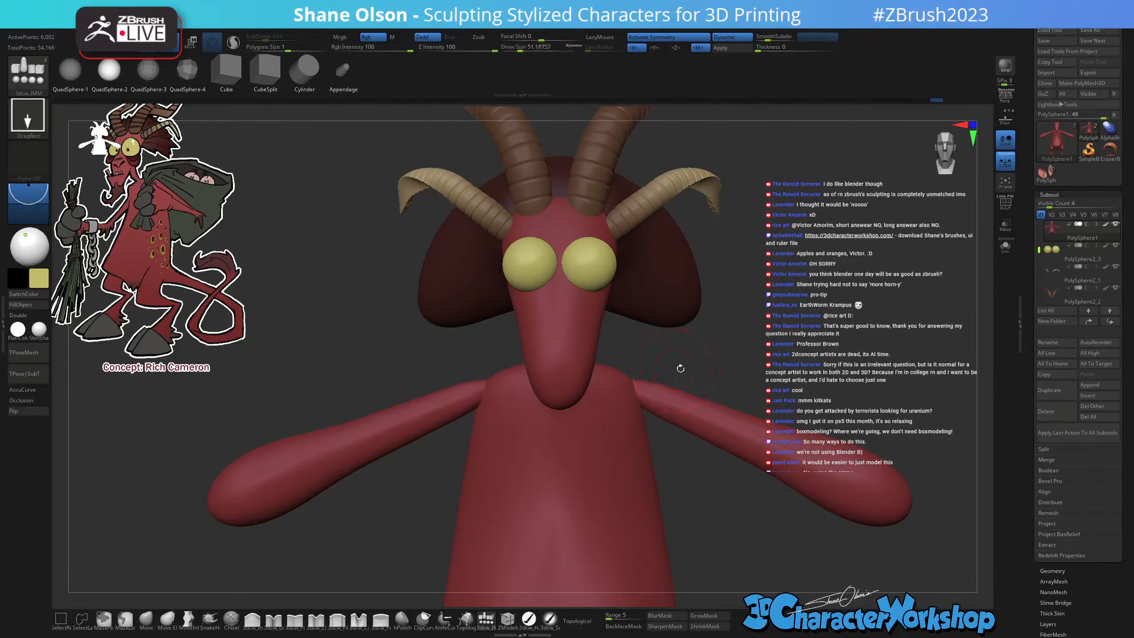
{"action": "right_click_drag", "start_coordinate": [679, 368], "coordinate": [670, 340], "text": "ctrl"}
{"action": "right_click_drag", "start_coordinate": [678, 464], "coordinate": [656, 363], "text": "alt"}
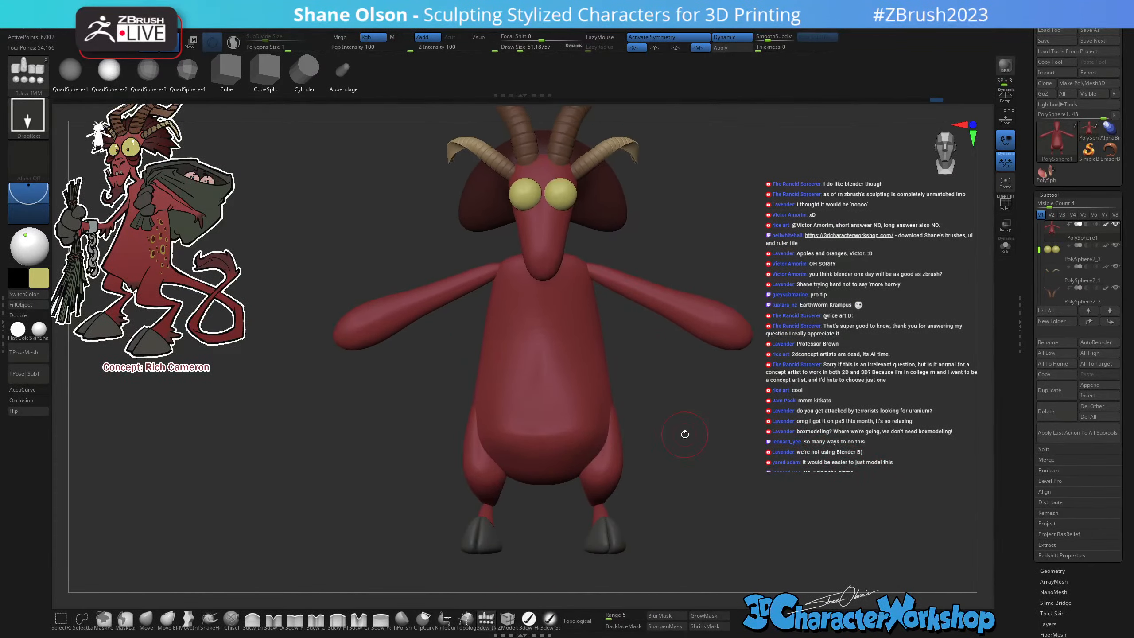
Show the body's polyframe and apply Auto Groups so each separate body part gets its own polygroup.
{"action": "key", "text": "shift+f"}
{"action": "right_click_drag", "start_coordinate": [671, 424], "coordinate": [615, 433]}
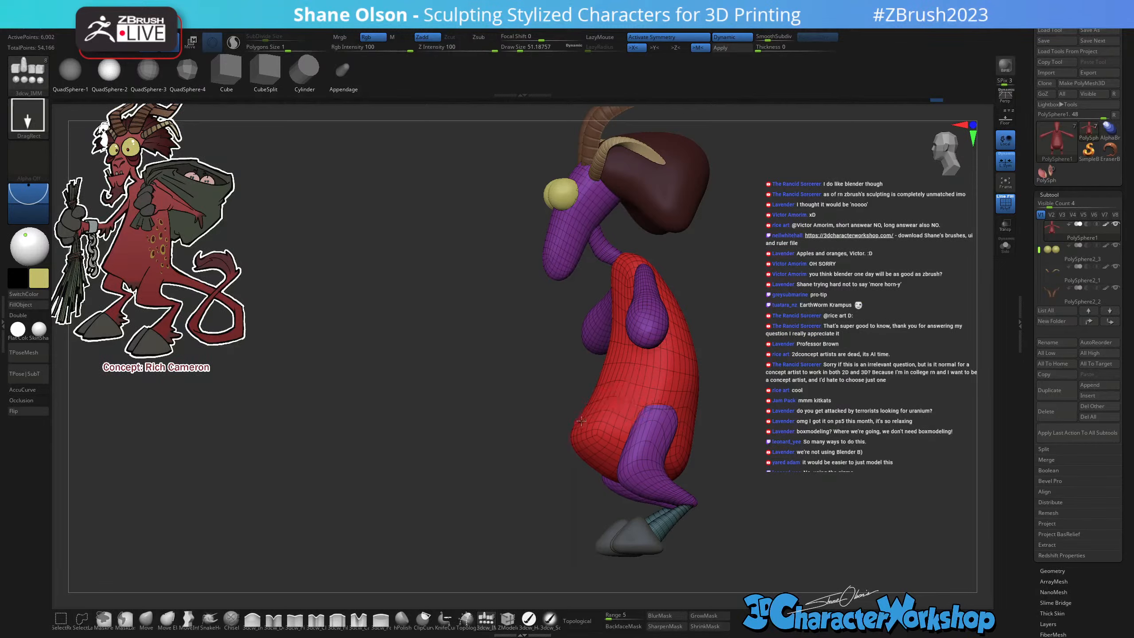
{"action": "right_click_drag", "start_coordinate": [804, 429], "coordinate": [813, 427]}
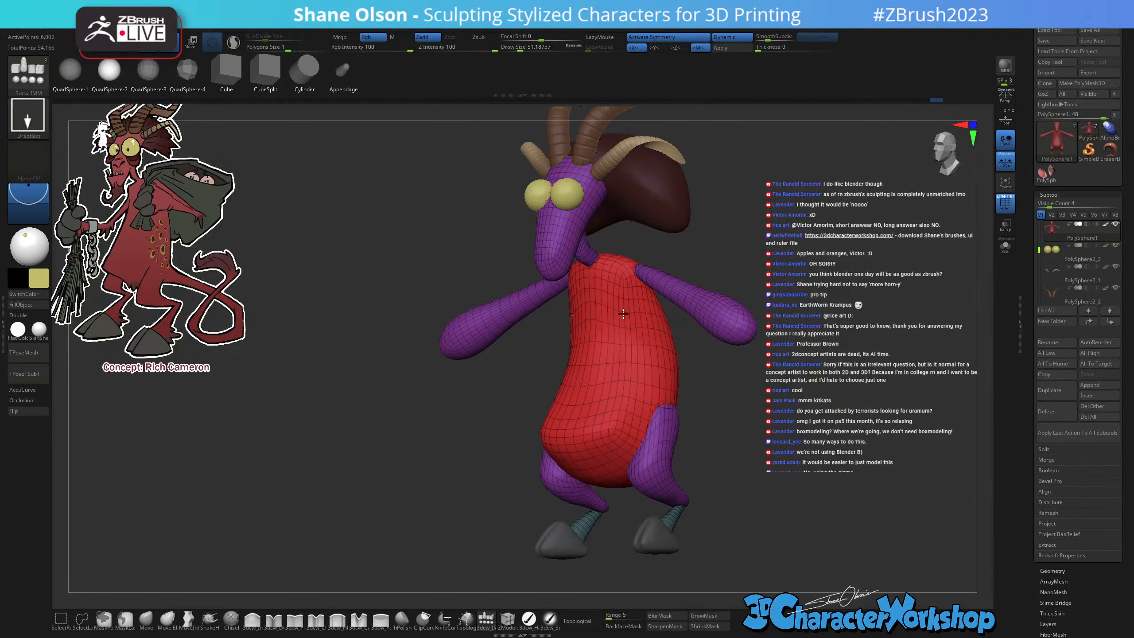
{"action": "right_click_drag", "start_coordinate": [744, 395], "coordinate": [747, 395], "text": "shift"}
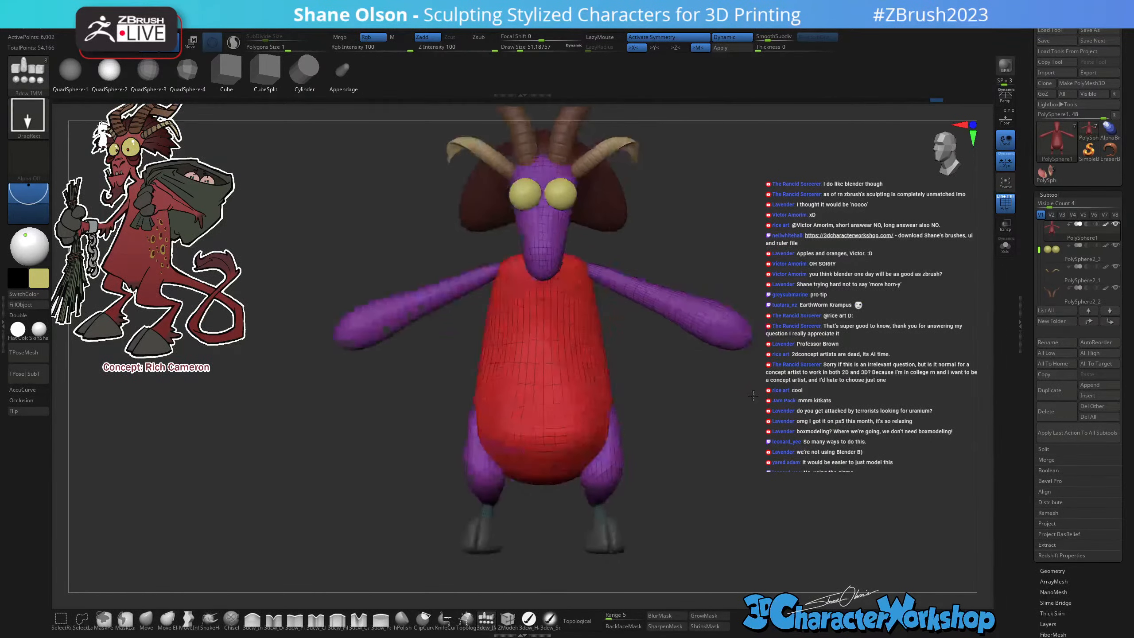
{"action": "key", "text": "space"}
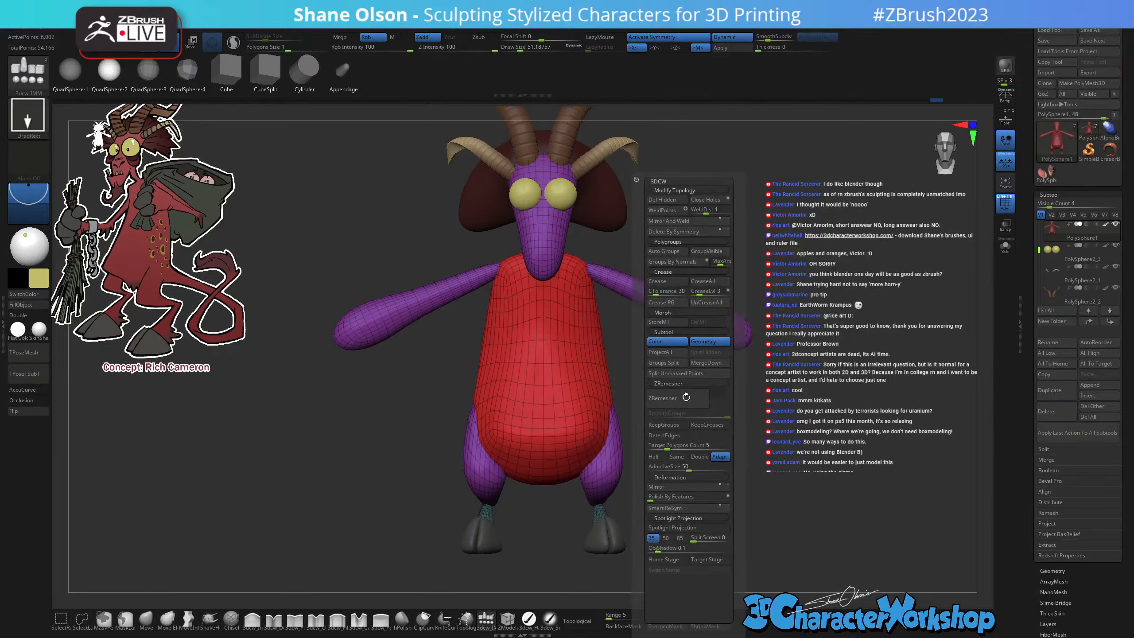
{"action": "left_click", "coordinate": [672, 252]}
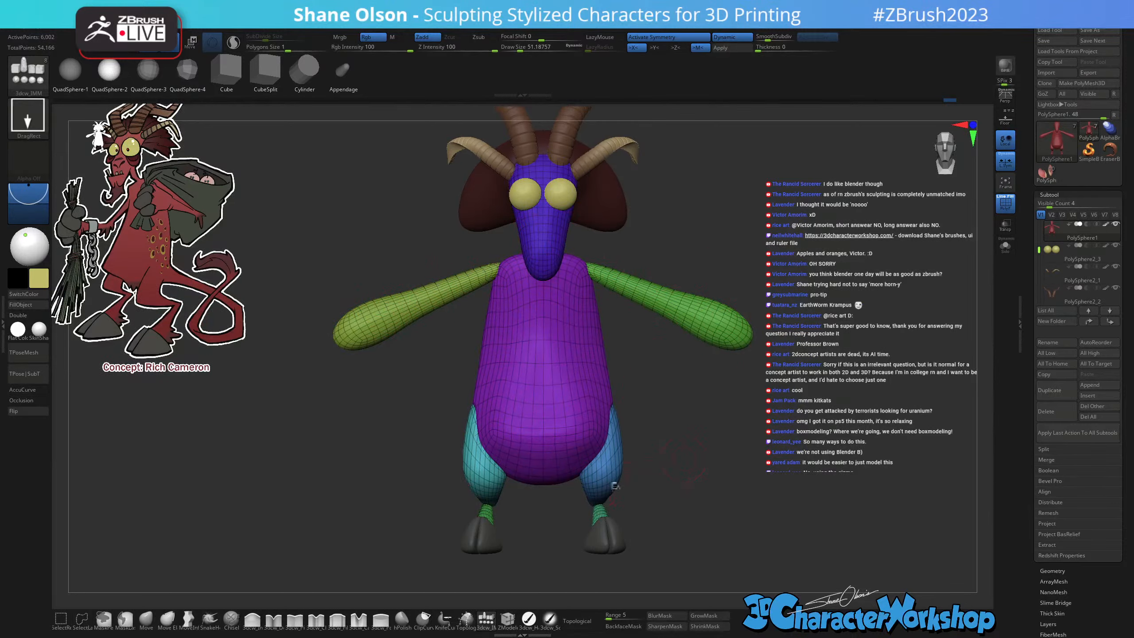
Apply Mirror And Weld to the auto-grouped body and limbs.
{"action": "key", "text": "space"}
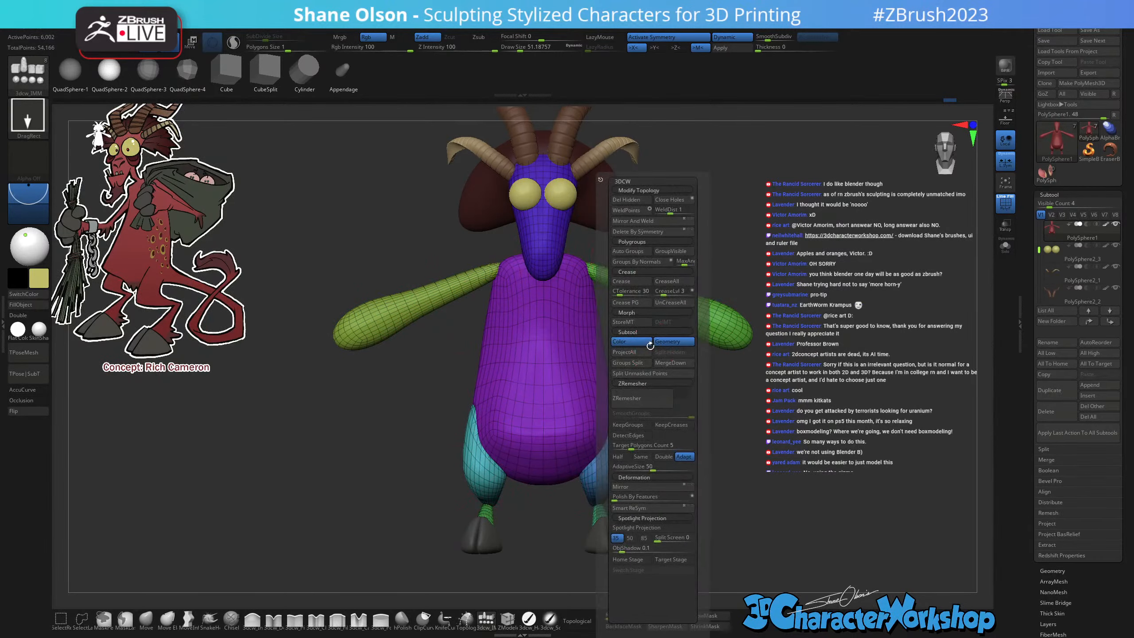
{"action": "left_click", "coordinate": [639, 222]}
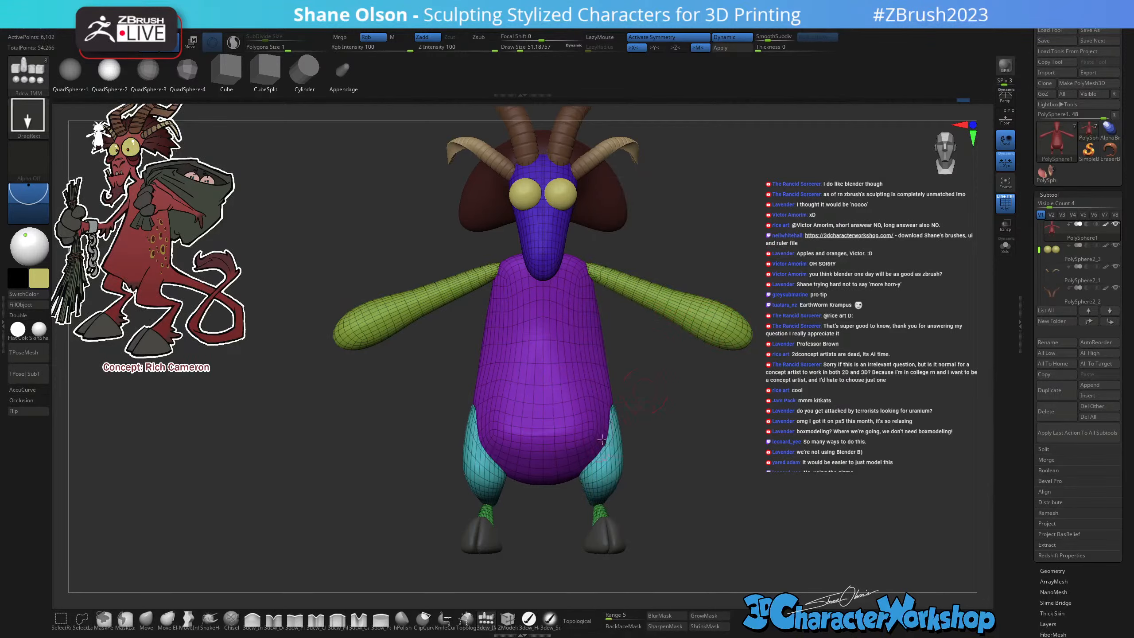
{"action": "mouse_move", "coordinate": [756, 203]}
{"action": "left_mouse_down"}
{"action": "mouse_move", "coordinate": [705, 263]}
{"action": "mouse_move", "coordinate": [748, 264]}
{"action": "left_mouse_up"}
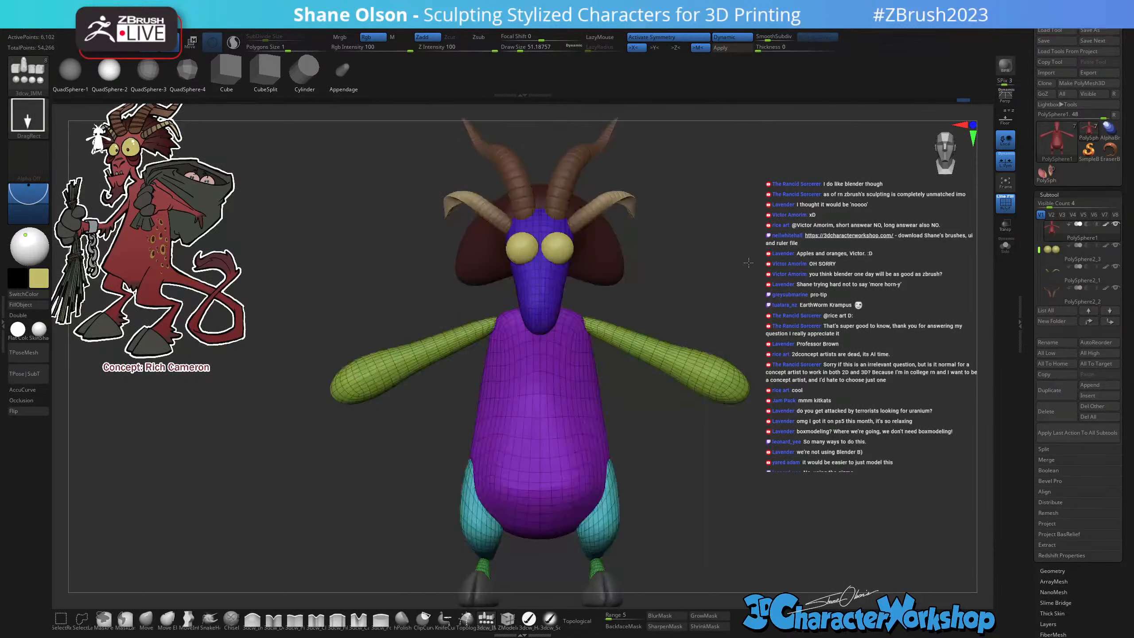
Isolate the body subtool over the floor grid, send the gizmo to the axis, and turn off symmetry.
{"action": "left_click", "coordinate": [1006, 248]}
{"action": "mouse_move", "coordinate": [775, 258]}
{"action": "left_mouse_down"}
{"action": "mouse_move", "coordinate": [747, 251]}
{"action": "mouse_move", "coordinate": [775, 188]}
{"action": "mouse_move", "coordinate": [742, 179]}
{"action": "mouse_move", "coordinate": [737, 311]}
{"action": "left_mouse_up"}
{"action": "key", "text": "w"}
{"action": "left_click", "coordinate": [1005, 118]}
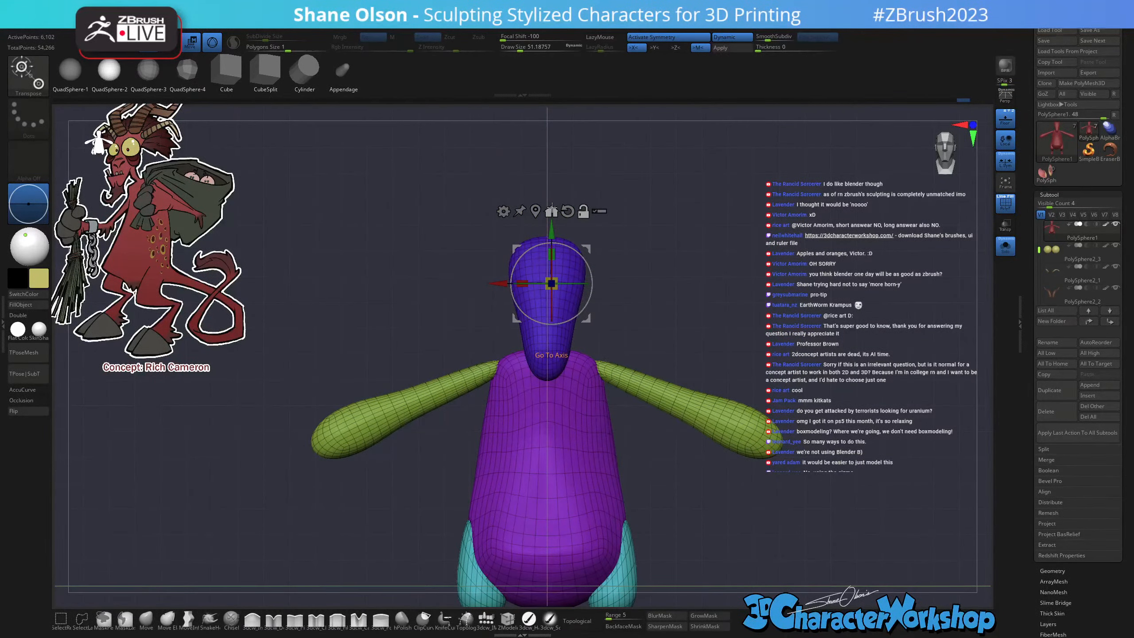
{"action": "left_click", "coordinate": [552, 208], "text": "alt"}
{"action": "left_click_drag", "start_coordinate": [792, 369], "coordinate": [789, 268], "text": "alt"}
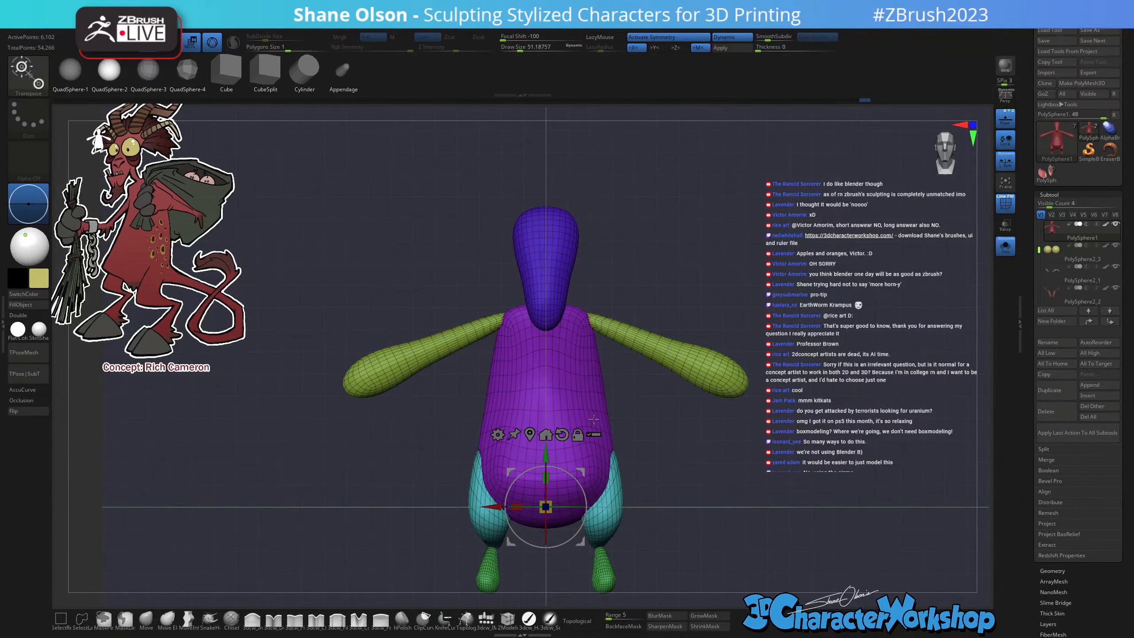
{"action": "key", "text": "x"}
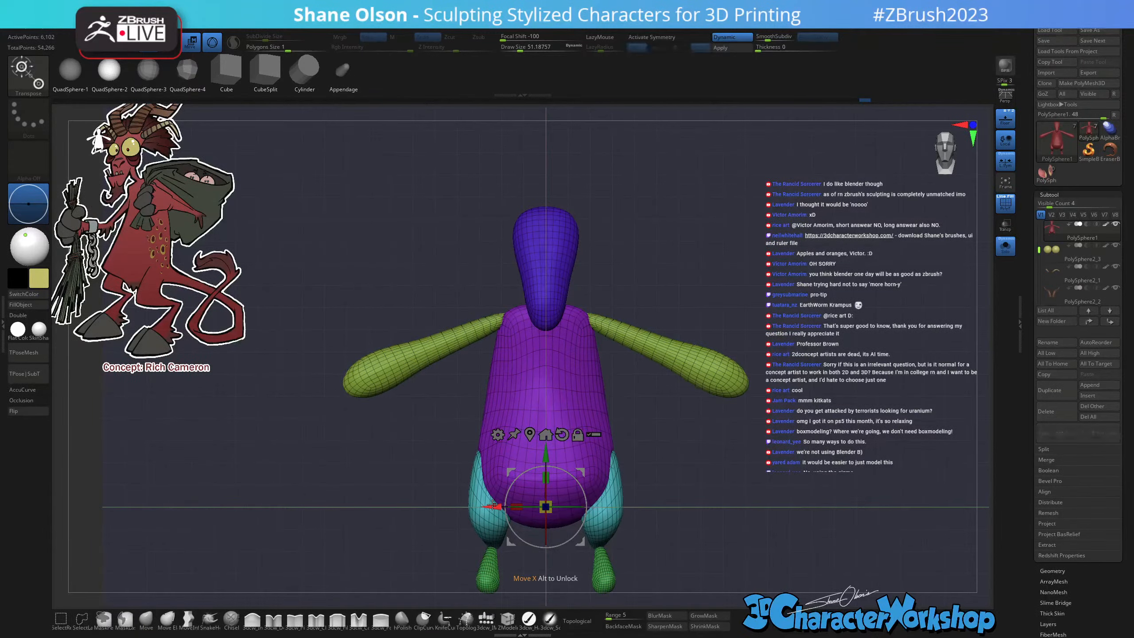
Shift the body slightly along X with the gizmo and apply Mirror And Weld again.
{"action": "left_click_drag", "start_coordinate": [493, 506], "coordinate": [493, 507]}
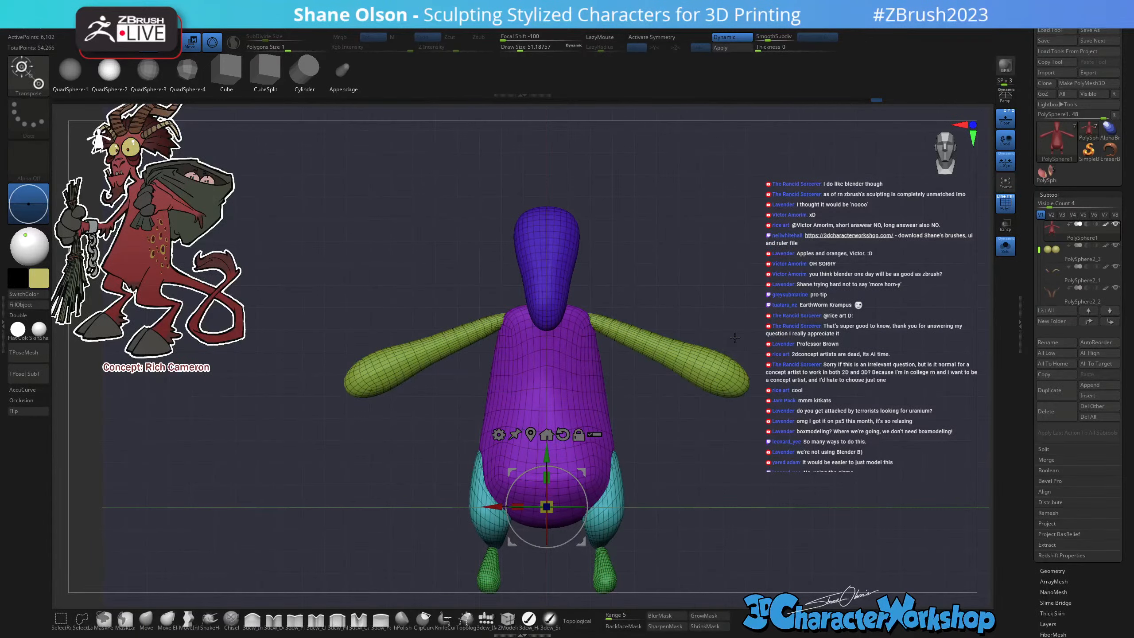
{"action": "key", "text": "space"}
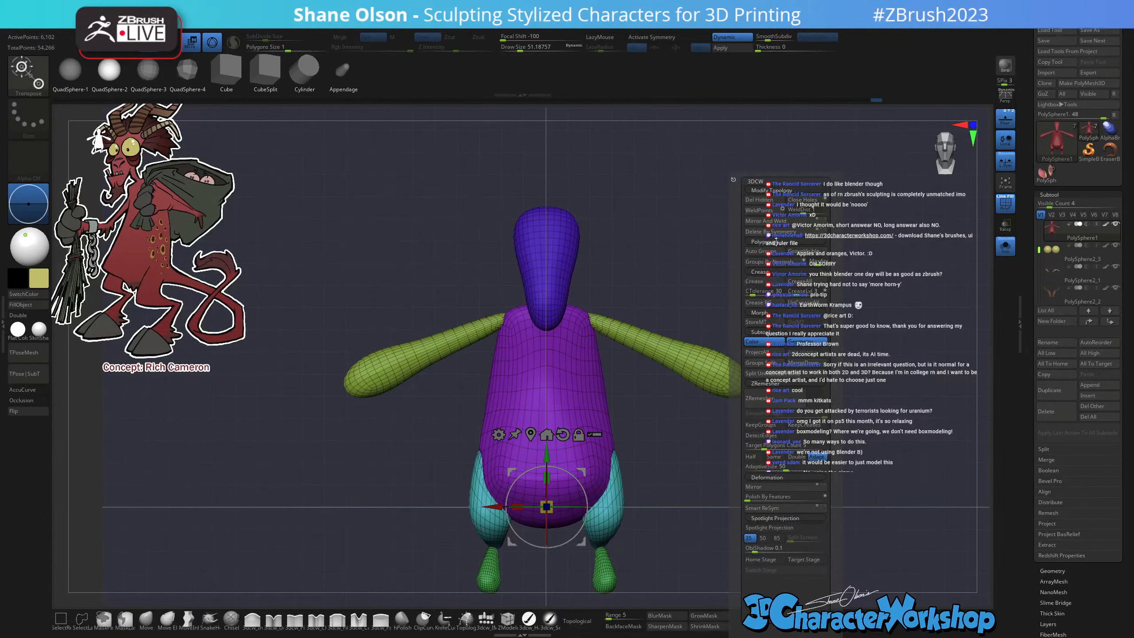
{"action": "left_click", "coordinate": [774, 224]}
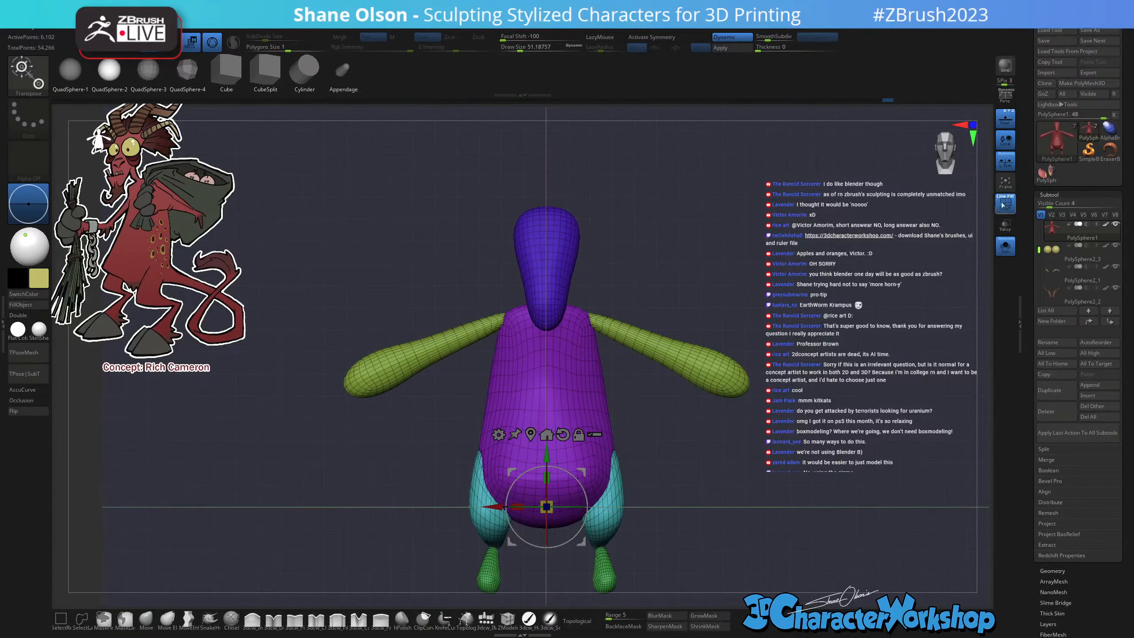
Hide the floor grid and check the isolated body up close, toggling dynamic subdivision.
{"action": "left_click", "coordinate": [1005, 119]}
{"action": "left_click_drag", "start_coordinate": [640, 204], "coordinate": [647, 286], "text": "alt"}
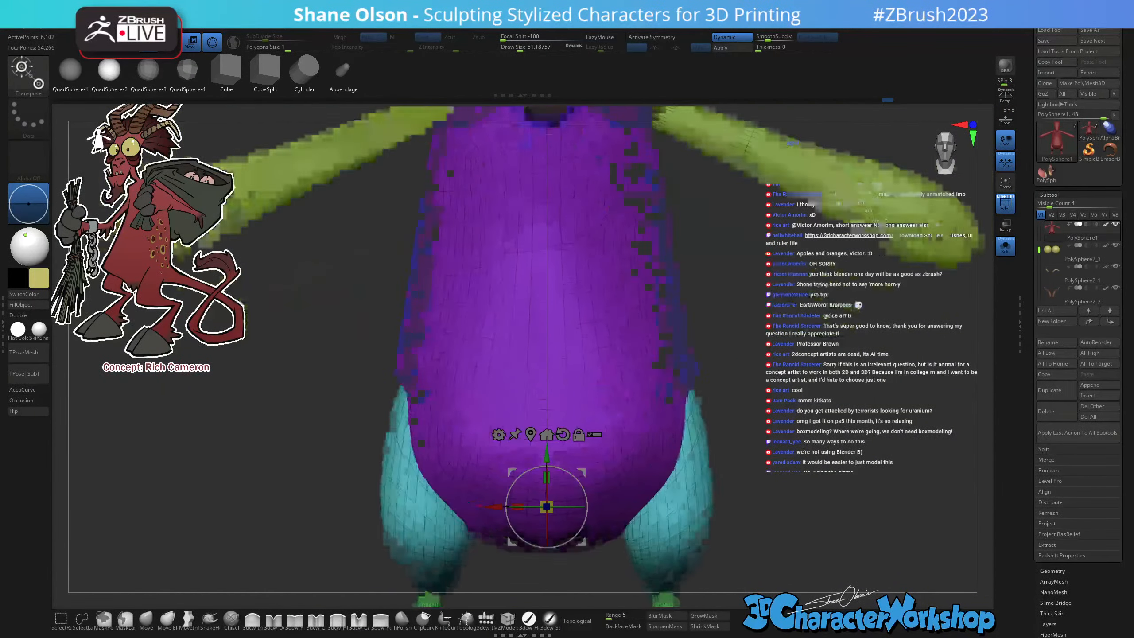
{"action": "key", "text": "shift+d"}
{"action": "left_click_drag", "start_coordinate": [742, 117], "coordinate": [750, 181], "text": "alt"}
{"action": "key", "text": "d"}
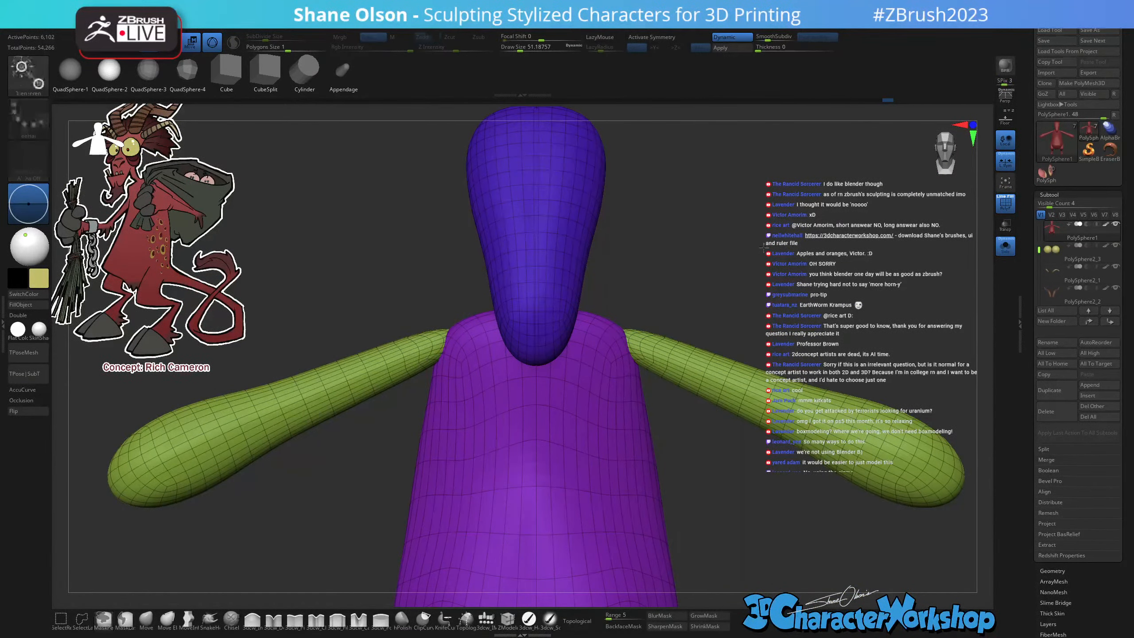
{"action": "mouse_move", "coordinate": [714, 274]}
{"action": "left_mouse_down", "text": "alt"}
{"action": "mouse_move", "coordinate": [789, 462]}
{"action": "mouse_move", "coordinate": [810, 316]}
{"action": "left_mouse_up", "text": "alt"}
Undo the body's X shift and the Mirror And Weld operations, stepping back to the auto-grouped mesh.
{"action": "key", "text": "ctrl+z"}
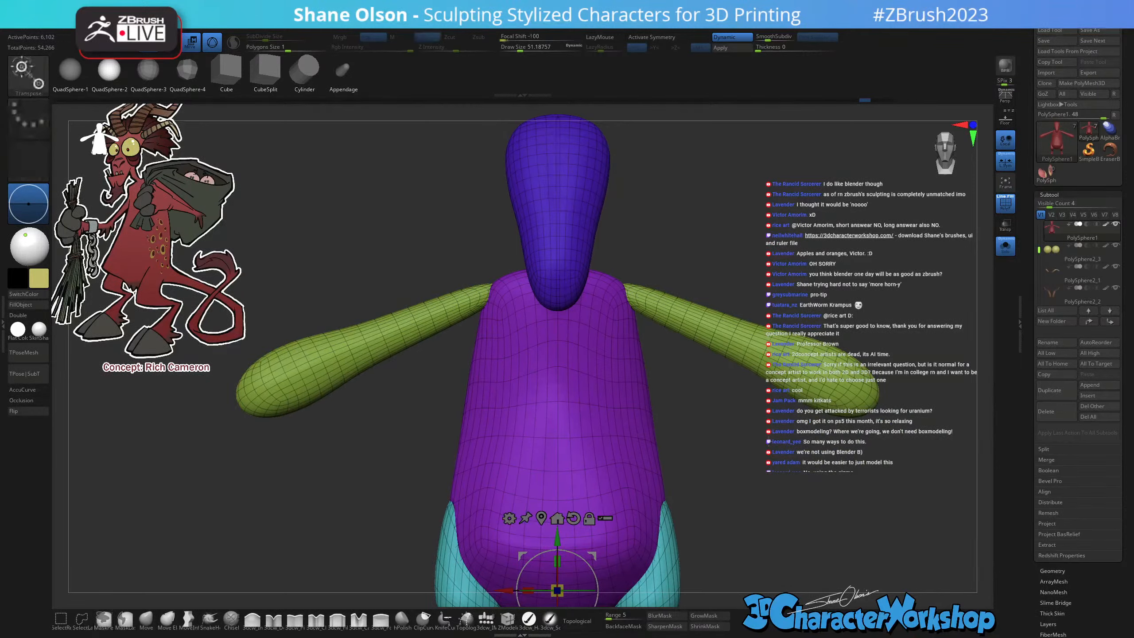
{"action": "key", "text": "ctrl+z"}
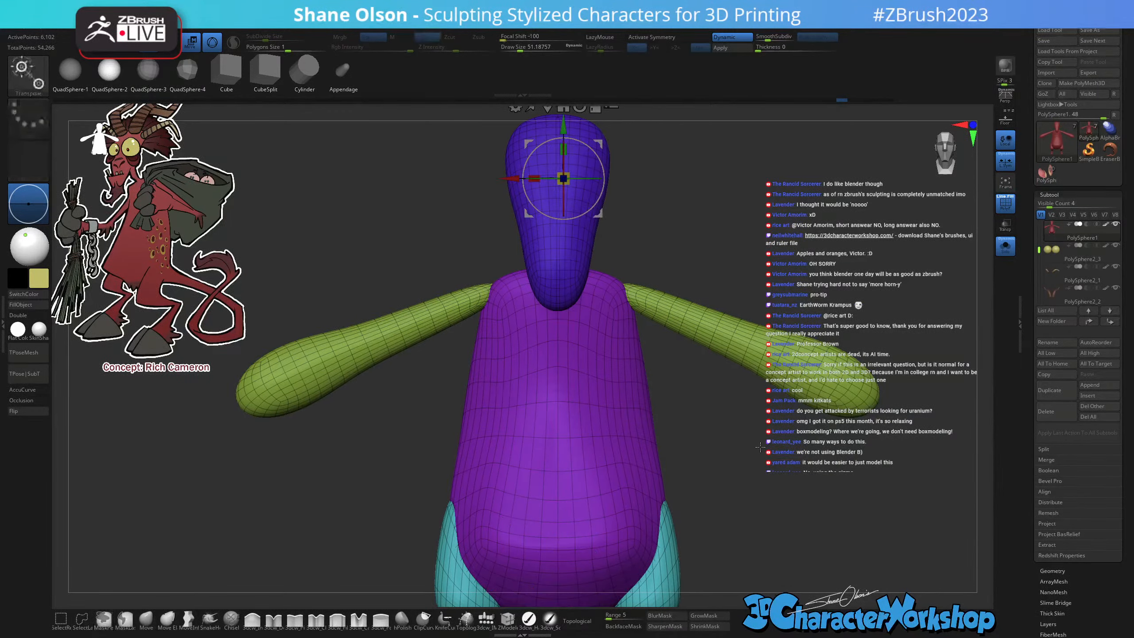
{"action": "key", "text": "ctrl+z"}
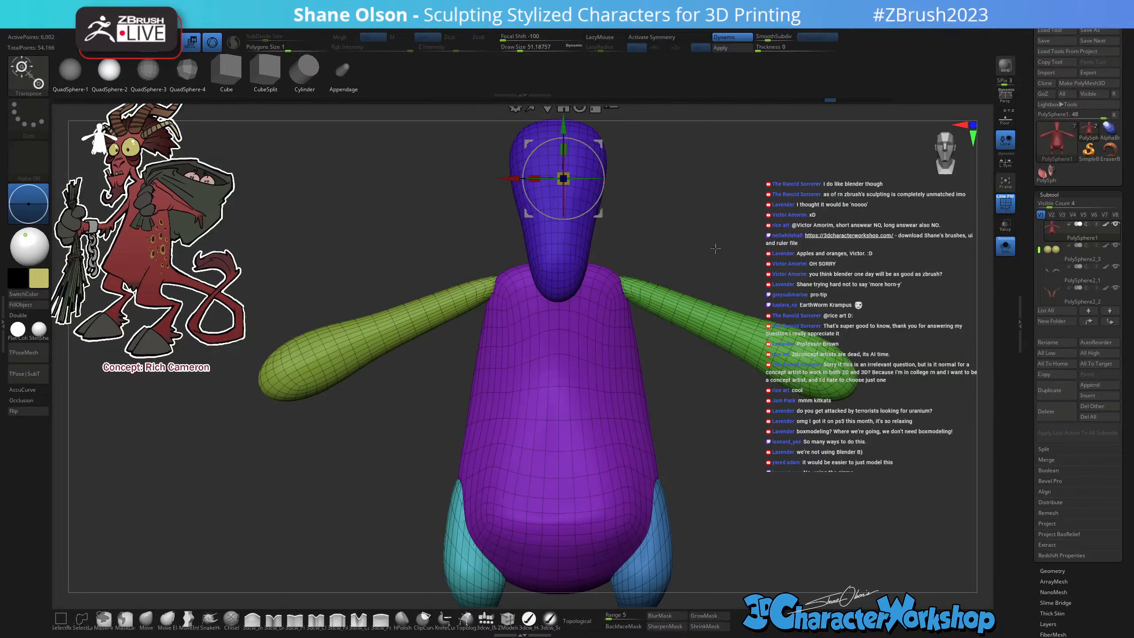
{"action": "key", "text": "ctrl+z"}
{"action": "key", "text": "ctrl+shift+z"}
{"action": "key", "text": "ctrl+shift+z"}
{"action": "key", "text": "ctrl+shift+z"}
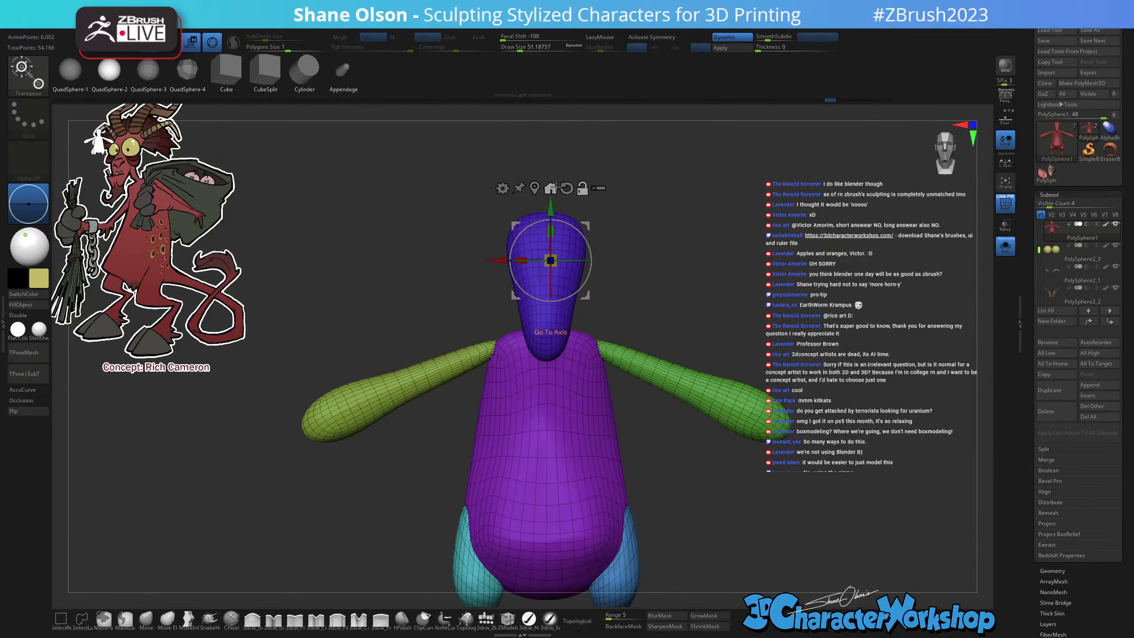
Send the gizmo back to the axis and apply Mirror And Weld to the isolated body with symmetry off.
{"action": "mouse_move", "coordinate": [743, 326]}
{"action": "right_mouse_down", "text": "ctrl"}
{"action": "mouse_move", "coordinate": [578, 504]}
{"action": "mouse_move", "coordinate": [590, 410]}
{"action": "right_mouse_up", "text": "ctrl"}
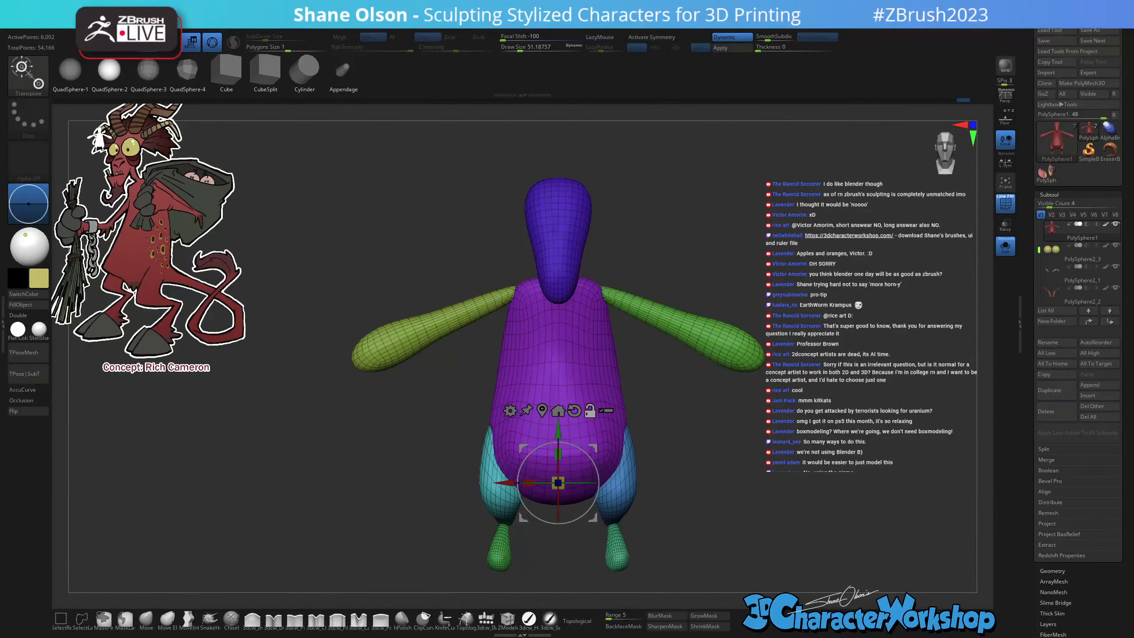
{"action": "key", "text": "q"}
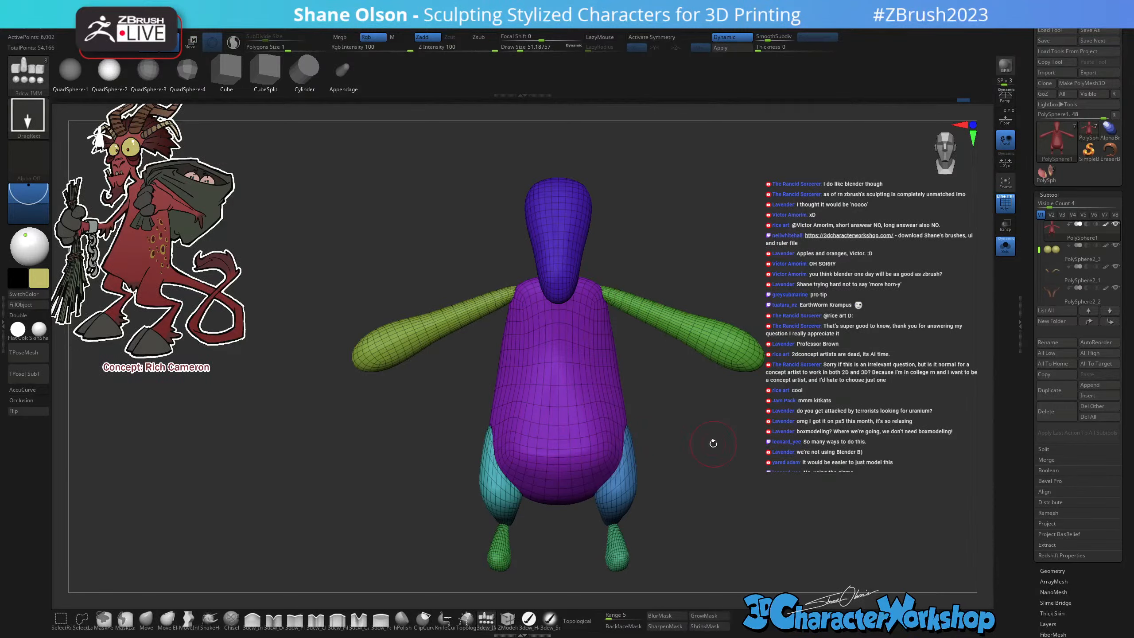
{"action": "key", "text": "space"}
{"action": "left_click", "coordinate": [686, 230]}
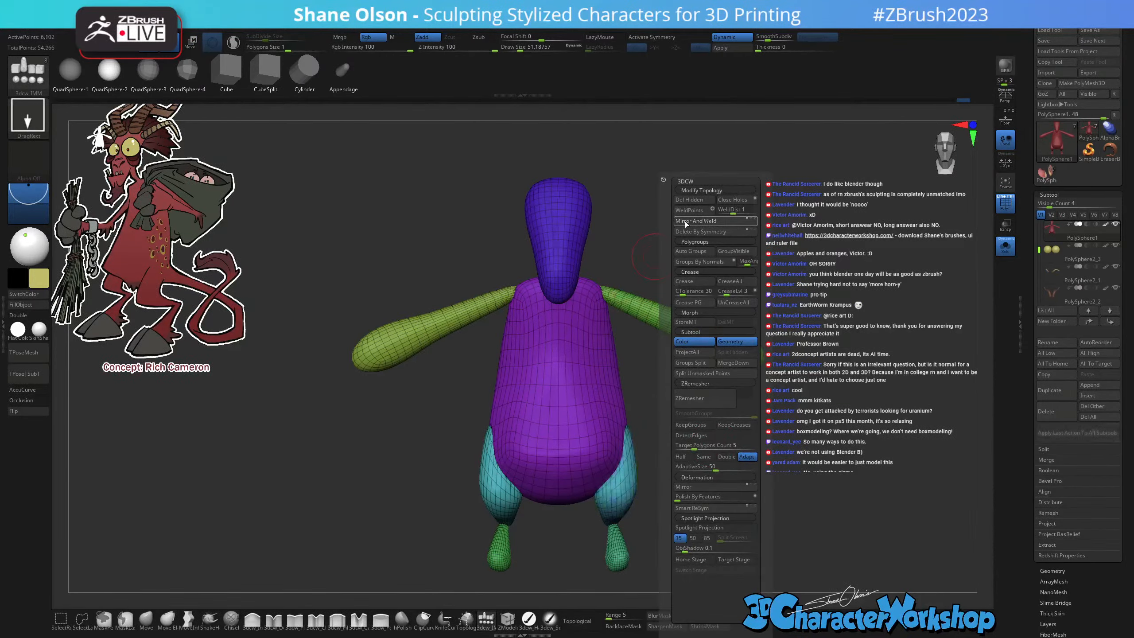
Show the floor grid, mask everything except the head, and center the gizmo on the head.
{"action": "key", "text": "w"}
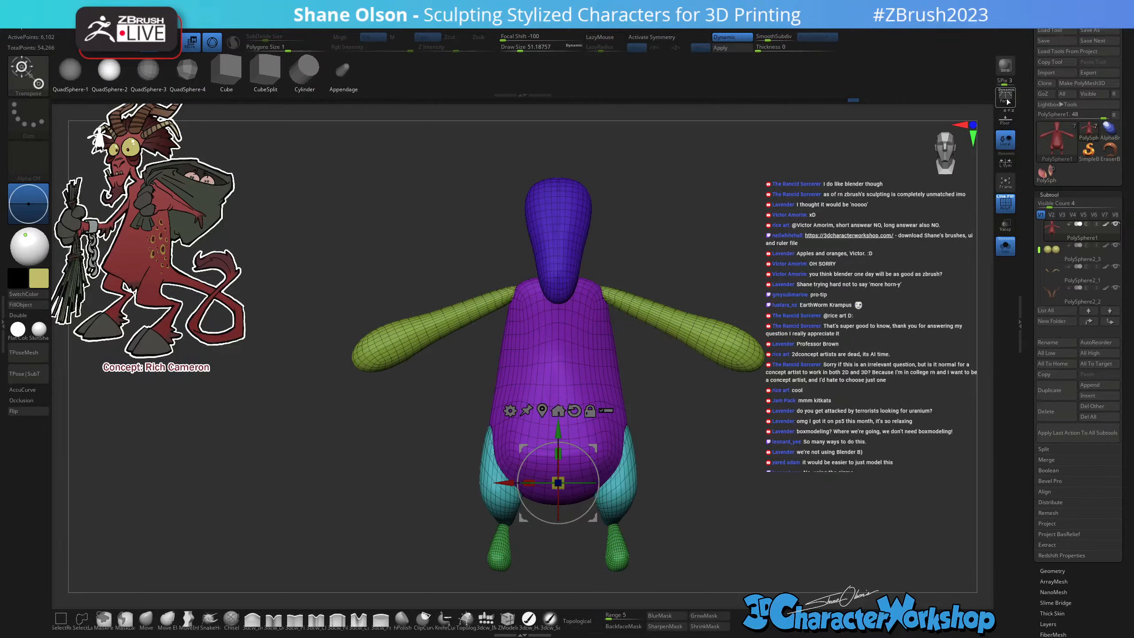
{"action": "left_click", "coordinate": [1005, 119]}
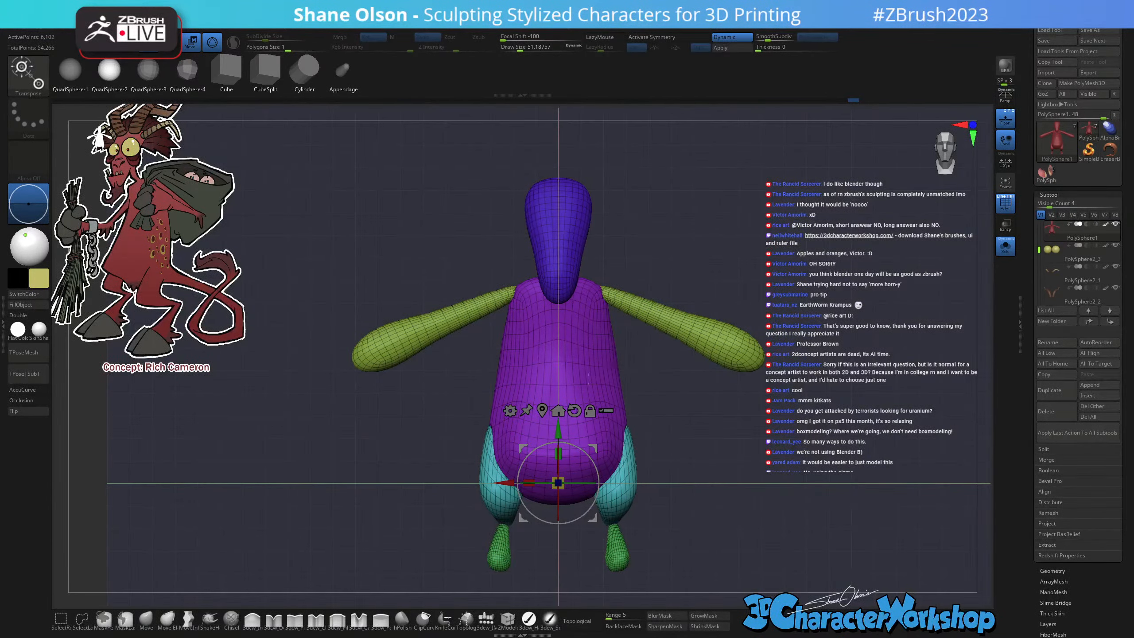
{"action": "left_click", "coordinate": [558, 232]}
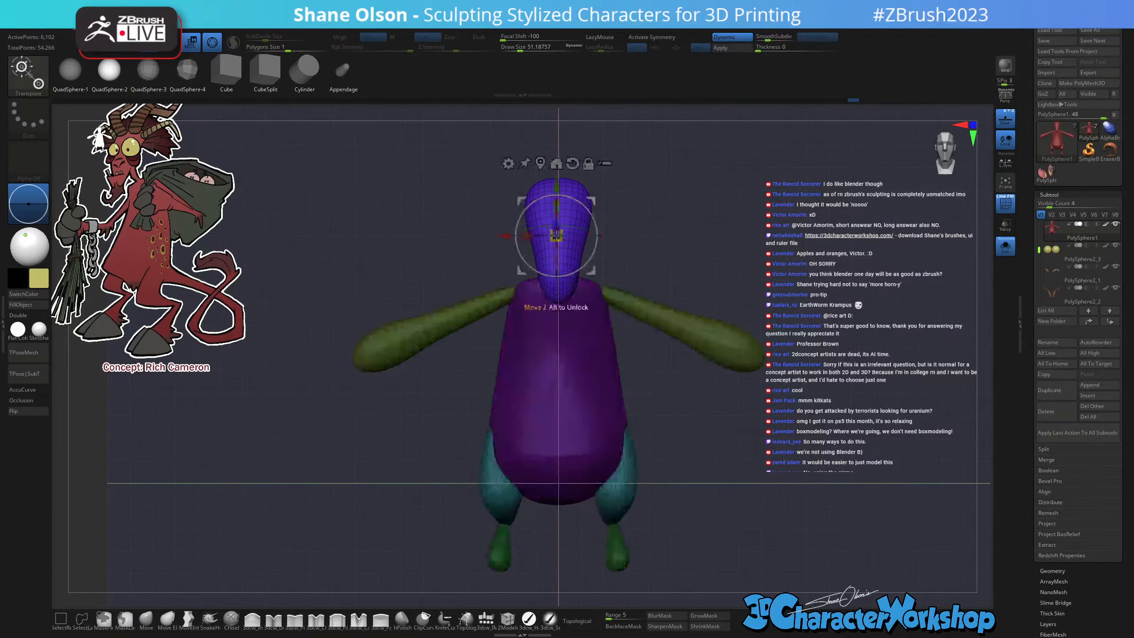
Reset the gizmo's orientation on the head, nudge it along X, apply Mirror And Weld to the mesh, and clear the mask.
{"action": "left_click", "coordinate": [572, 164], "text": "alt"}
{"action": "left_click_drag", "start_coordinate": [509, 236], "coordinate": [510, 235]}
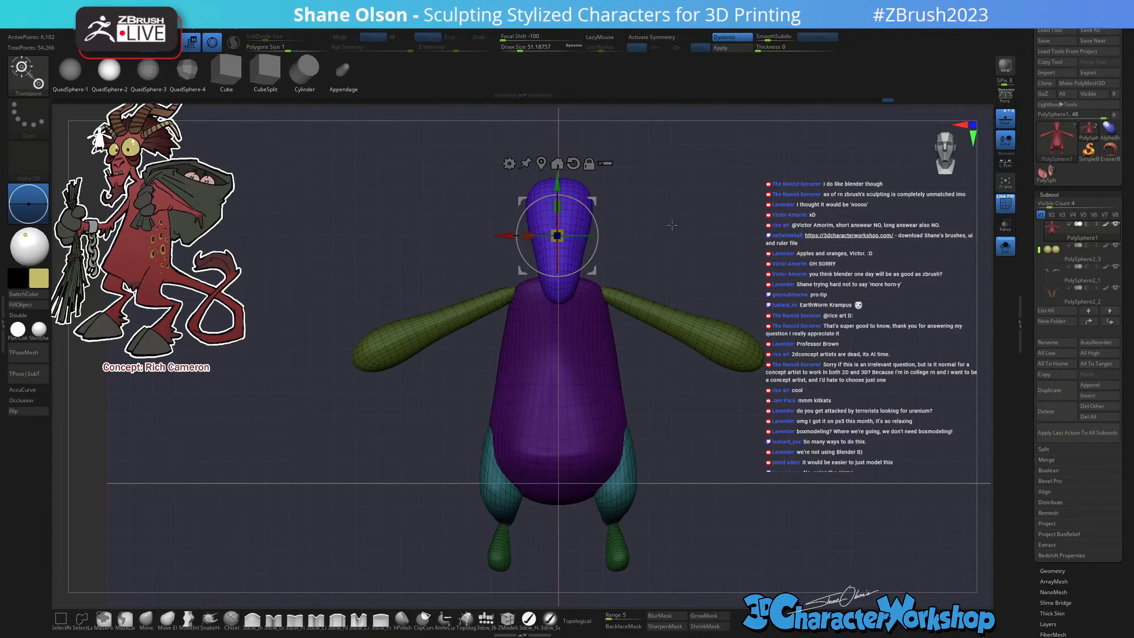
{"action": "key", "text": "q"}
{"action": "key", "text": "space"}
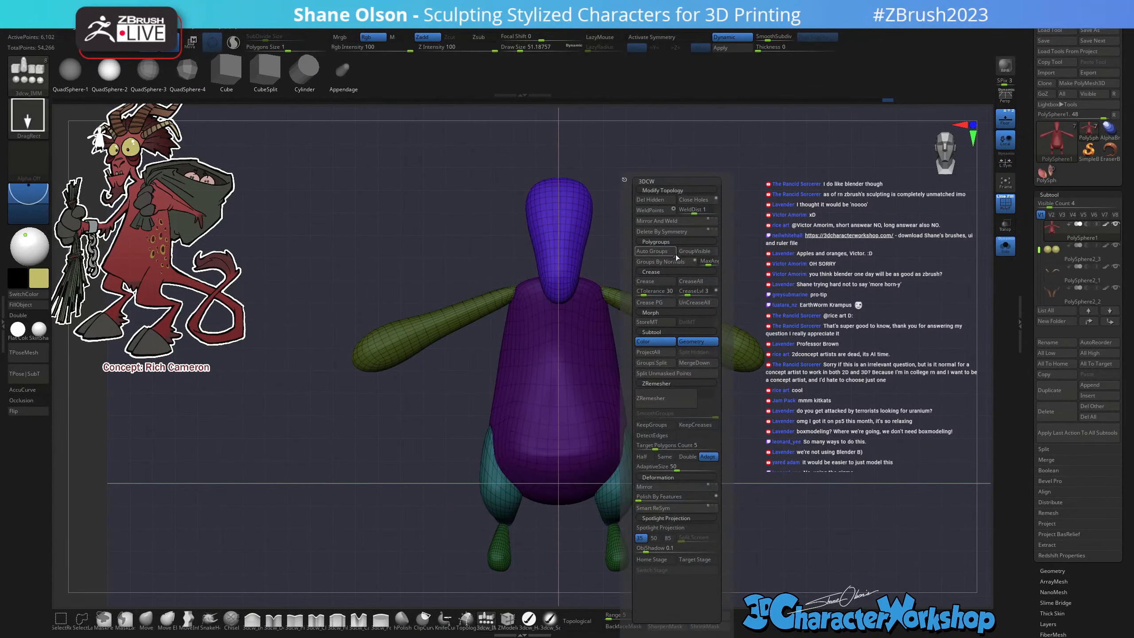
{"action": "left_click", "coordinate": [671, 225]}
{"action": "left_click_drag", "start_coordinate": [771, 269], "coordinate": [813, 470]}
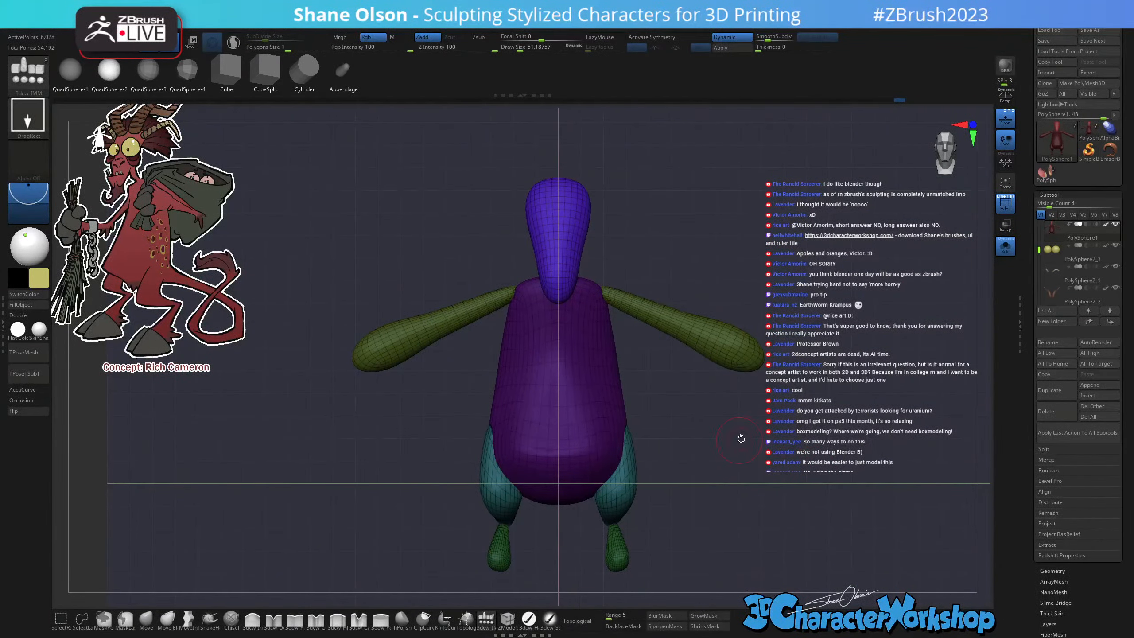
{"action": "left_click_drag", "start_coordinate": [740, 440], "coordinate": [790, 446], "text": "ctrl"}
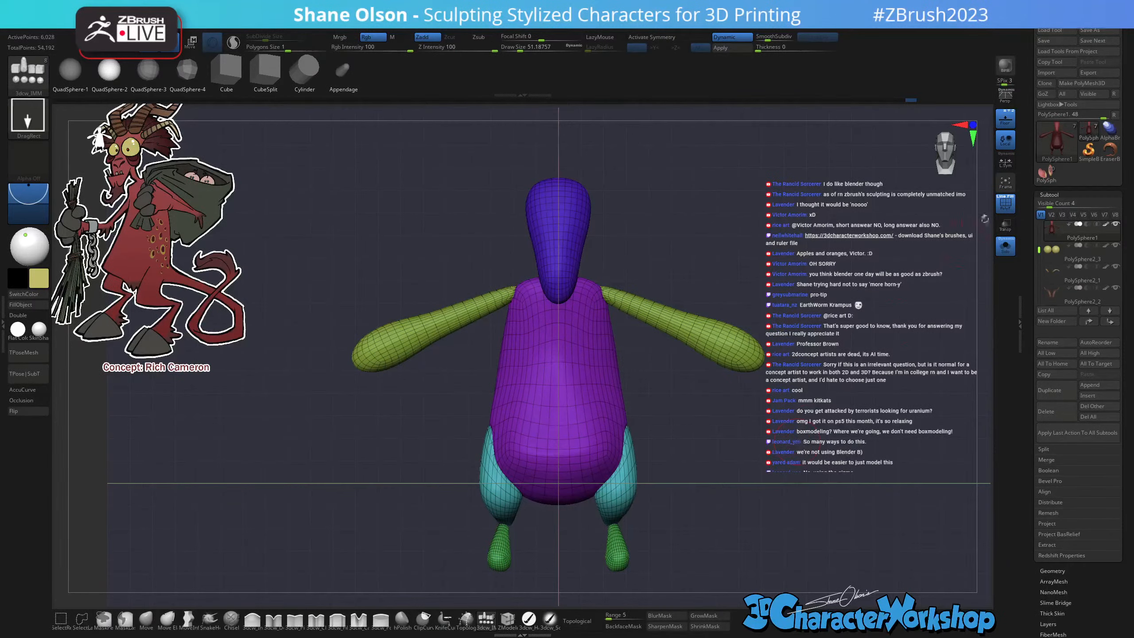
Turn on local symmetry and ZRemesh the body with KeepGroups on, the Same polygon count and a lower SmoothGroups value.
{"action": "left_click", "coordinate": [1005, 162]}
{"action": "left_click_drag", "start_coordinate": [841, 321], "coordinate": [638, 437]}
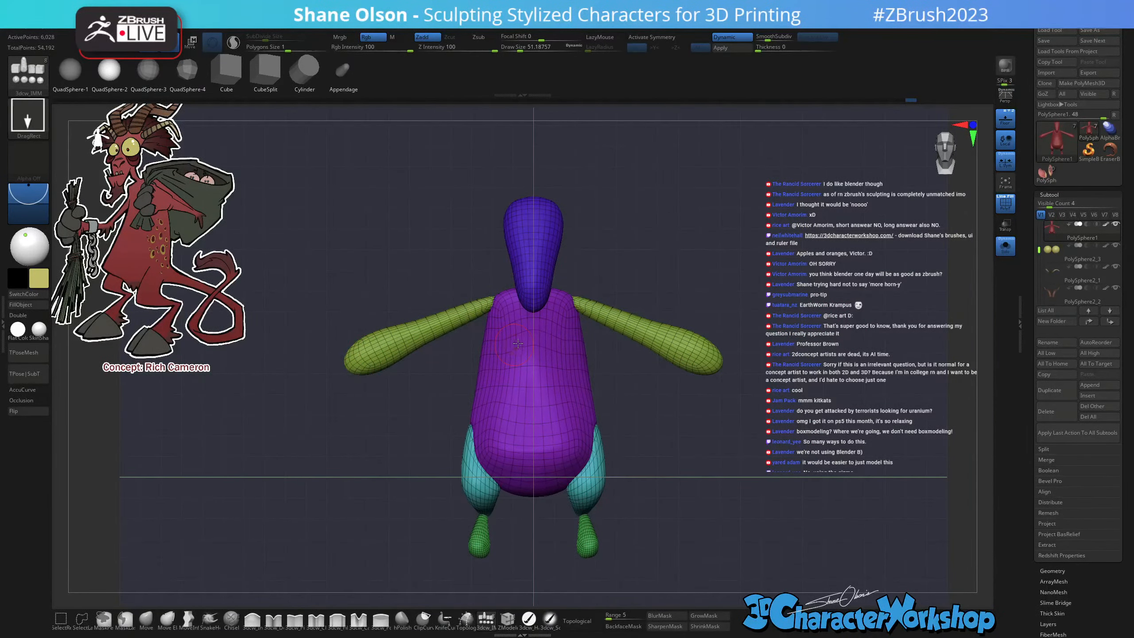
{"action": "key", "text": "space"}
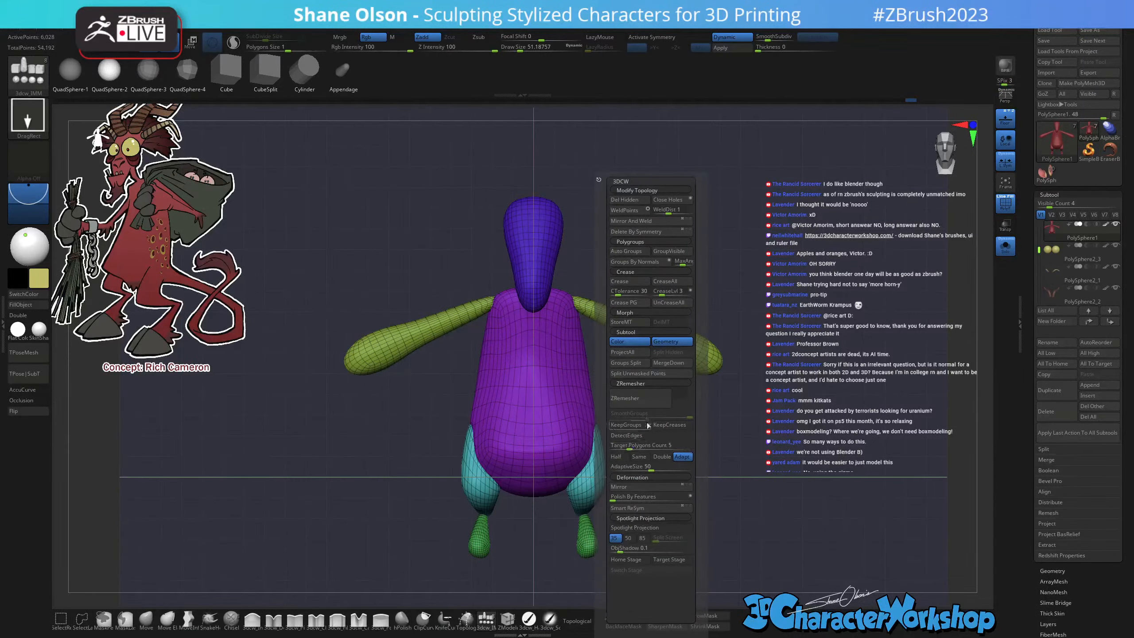
{"action": "left_click", "coordinate": [625, 424]}
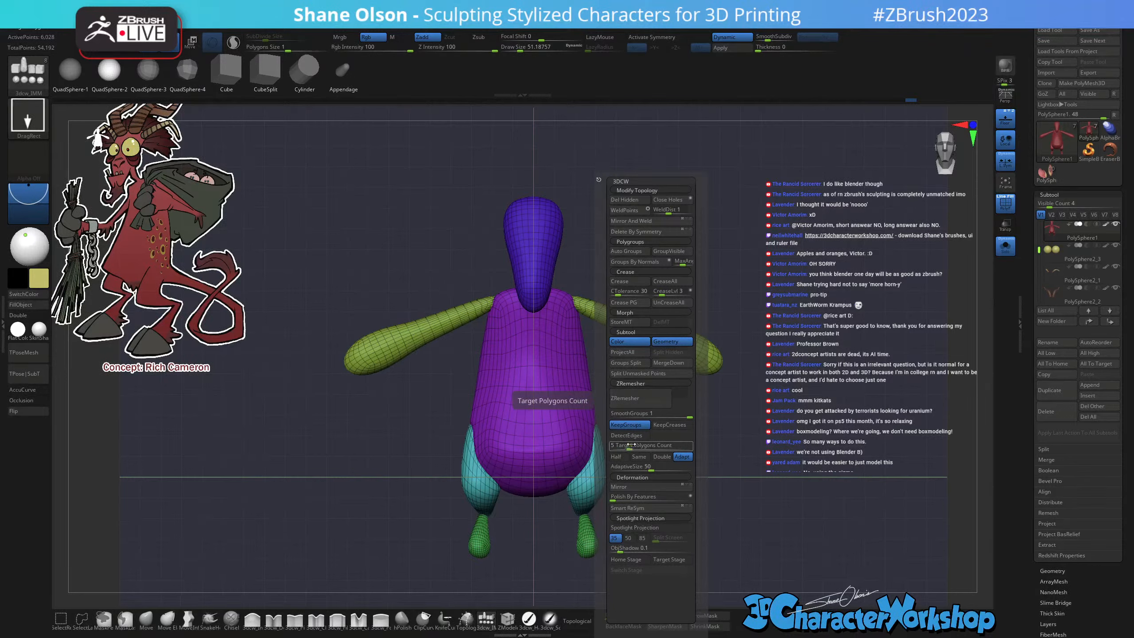
{"action": "left_click", "coordinate": [640, 457]}
{"action": "left_click", "coordinate": [642, 401]}
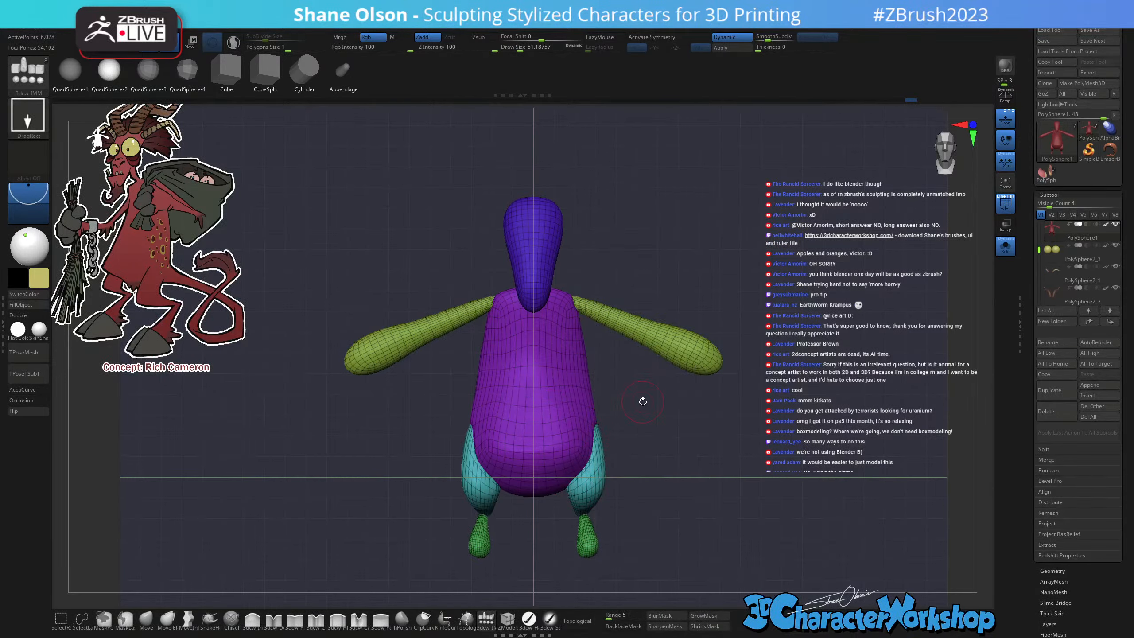
{"action": "key", "text": "space"}
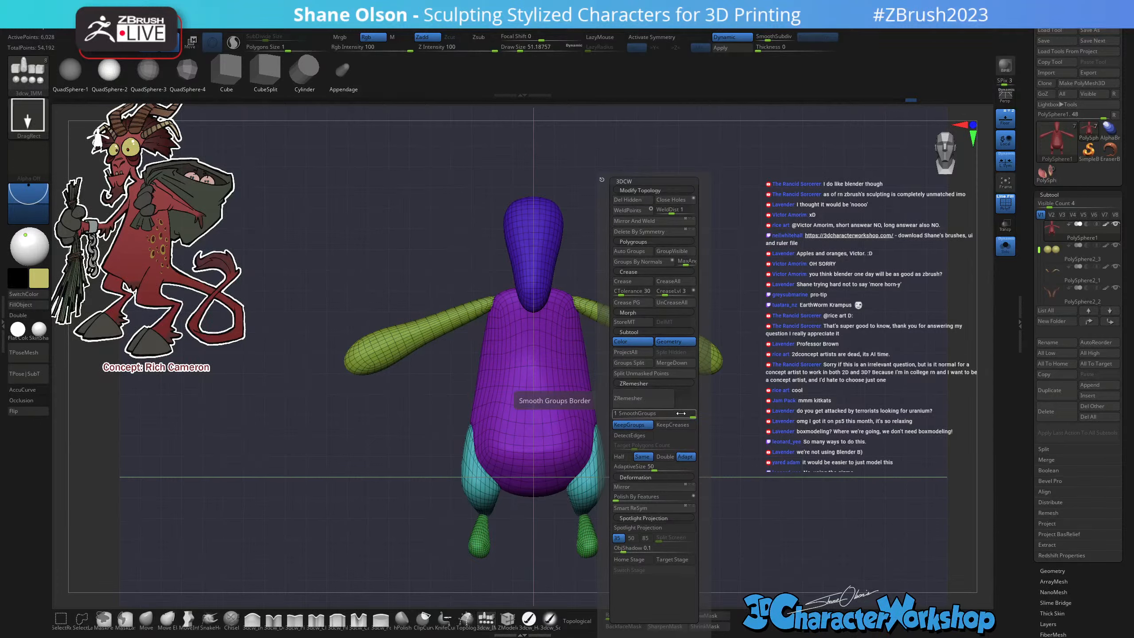
{"action": "left_click_drag", "start_coordinate": [683, 414], "coordinate": [674, 414]}
{"action": "left_click", "coordinate": [641, 397]}
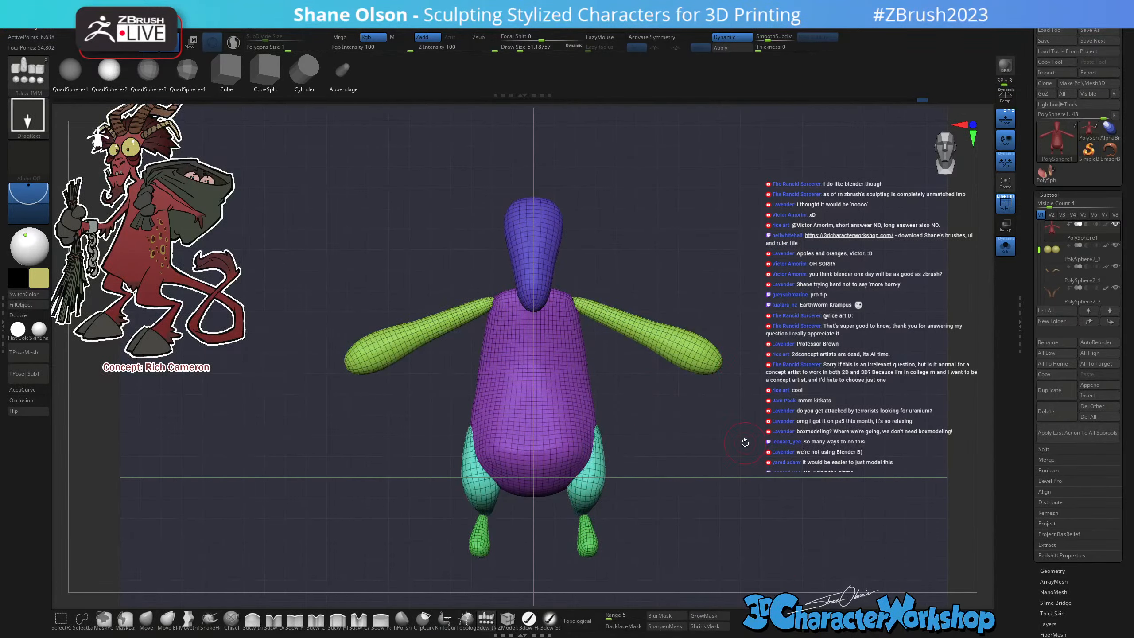
Check the remeshed body from the side and front, and hide the floor grid and the polyframe.
{"action": "left_click_drag", "start_coordinate": [756, 442], "coordinate": [634, 427]}
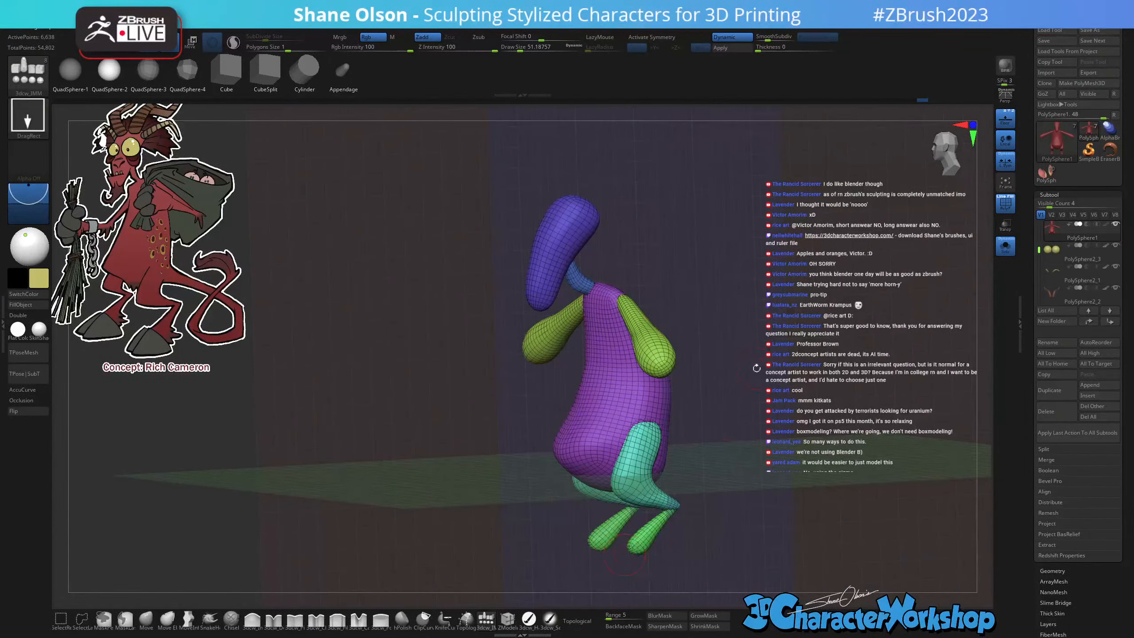
{"action": "left_click_drag", "start_coordinate": [758, 367], "coordinate": [784, 279]}
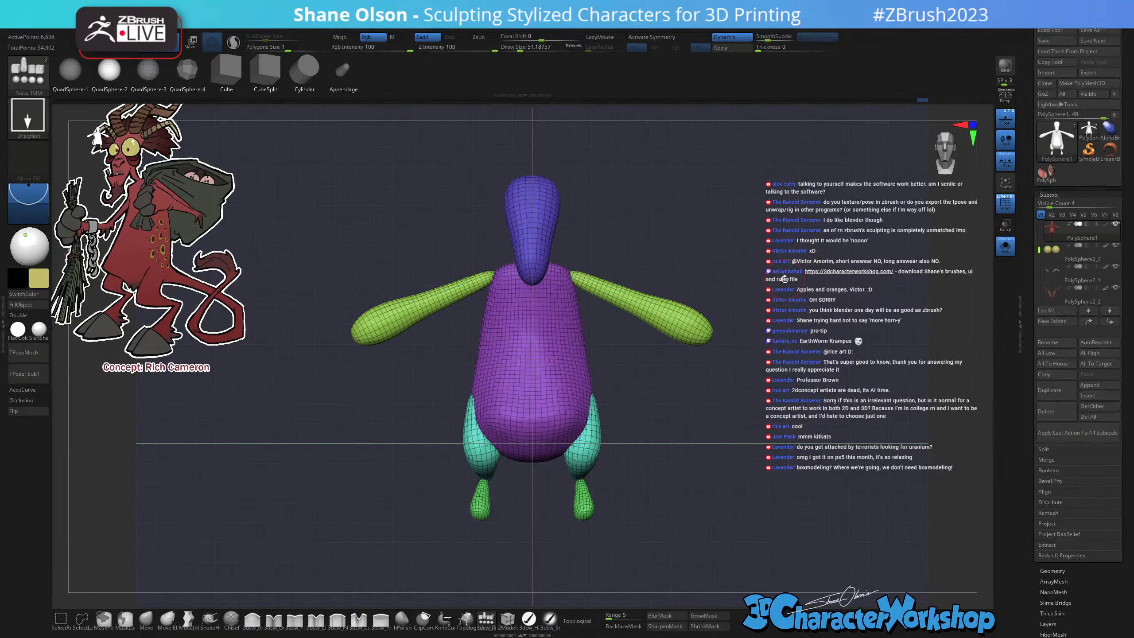
{"action": "left_click", "coordinate": [1006, 118]}
{"action": "left_click_drag", "start_coordinate": [849, 314], "coordinate": [849, 277], "text": "alt"}
{"action": "left_click_drag", "start_coordinate": [779, 278], "coordinate": [776, 320], "text": "alt"}
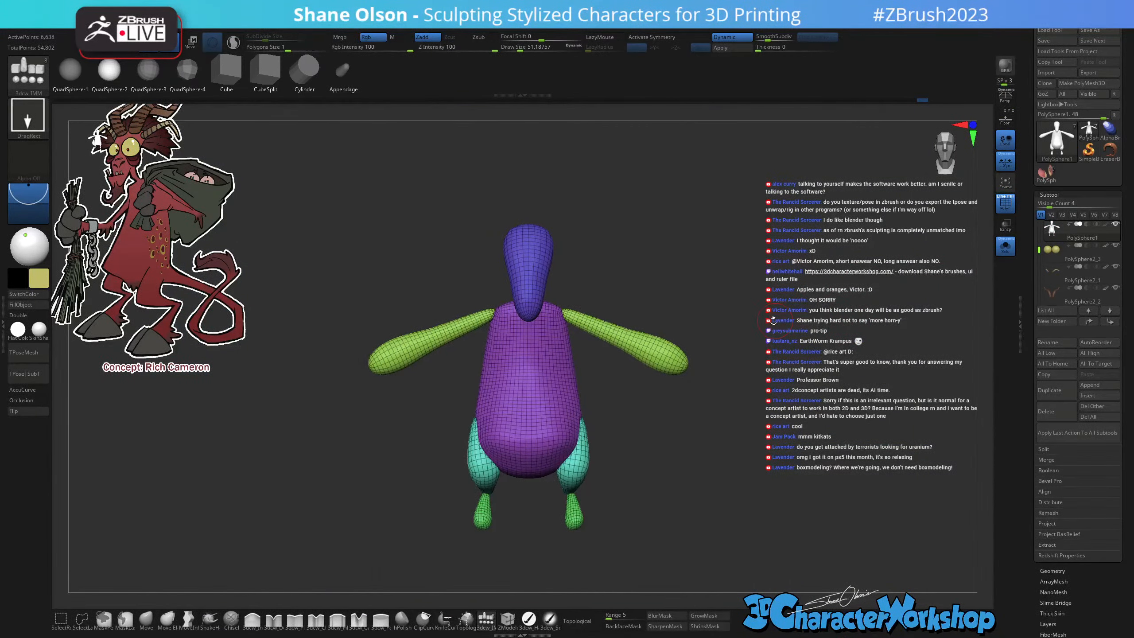
{"action": "key", "text": "shift+f"}
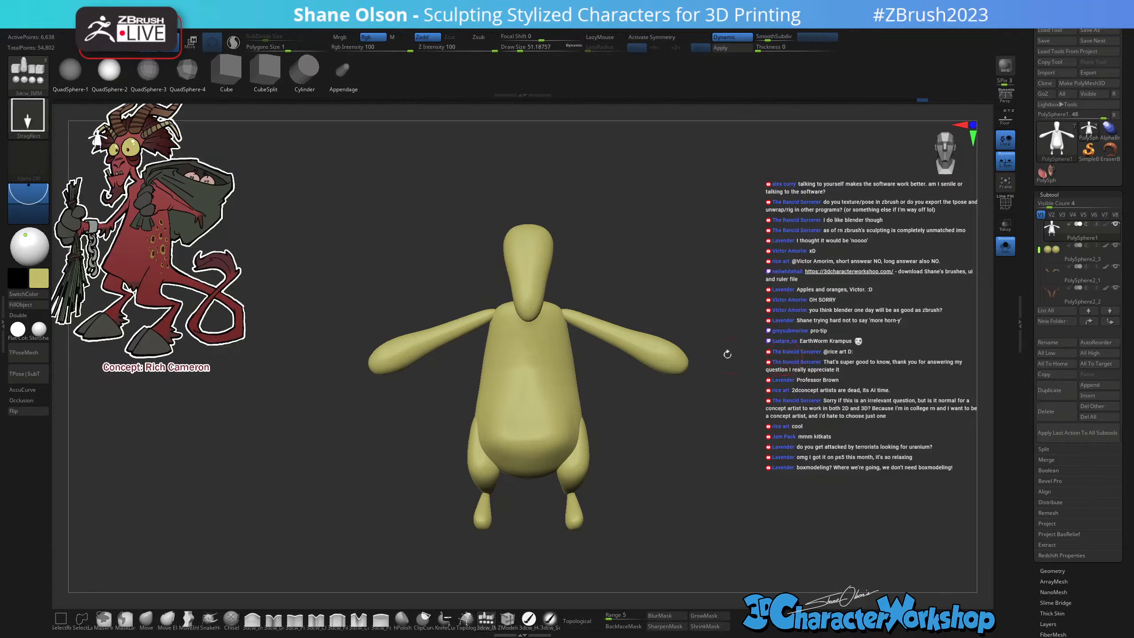
Sample the red skin color from the concept image, hide the reference, and fill the body with that color using the paint brush.
{"action": "left_click_drag", "start_coordinate": [747, 292], "coordinate": [706, 293]}
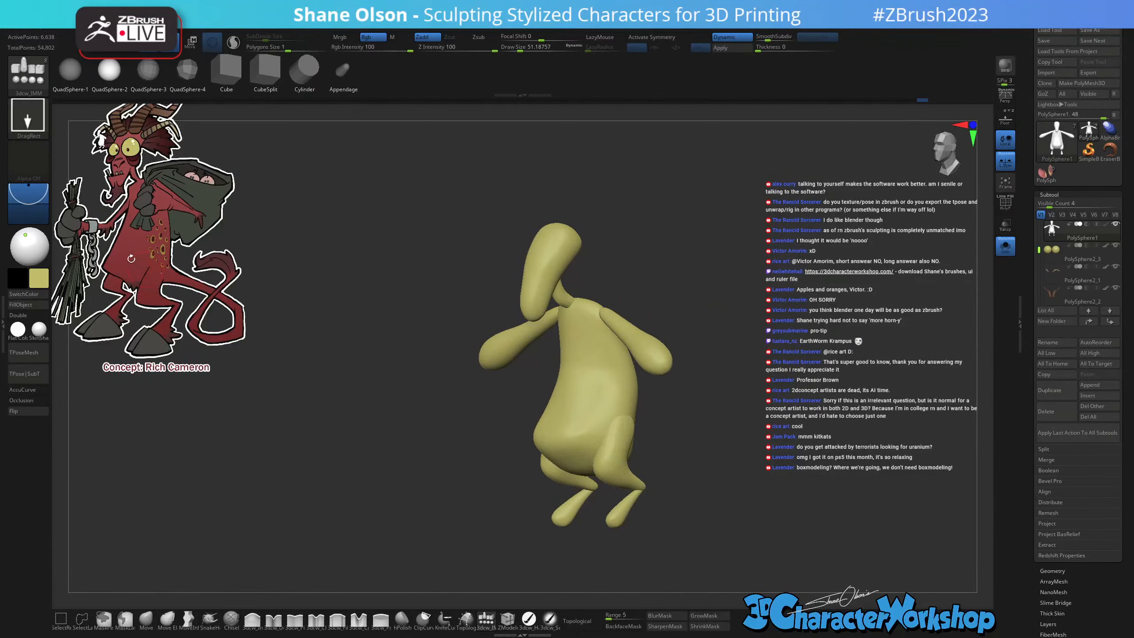
{"action": "key", "text": "c"}
{"action": "key", "text": "shift+z"}
{"action": "left_click", "coordinate": [528, 619]}
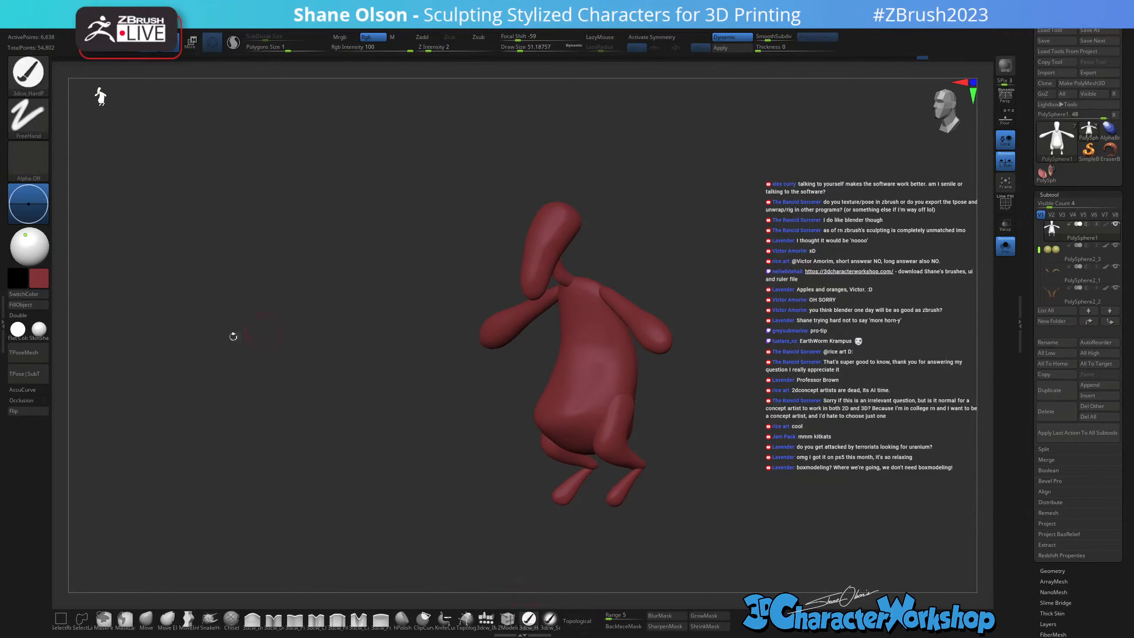
{"action": "left_click", "coordinate": [22, 308]}
{"action": "left_click_drag", "start_coordinate": [353, 283], "coordinate": [362, 286], "text": "shift"}
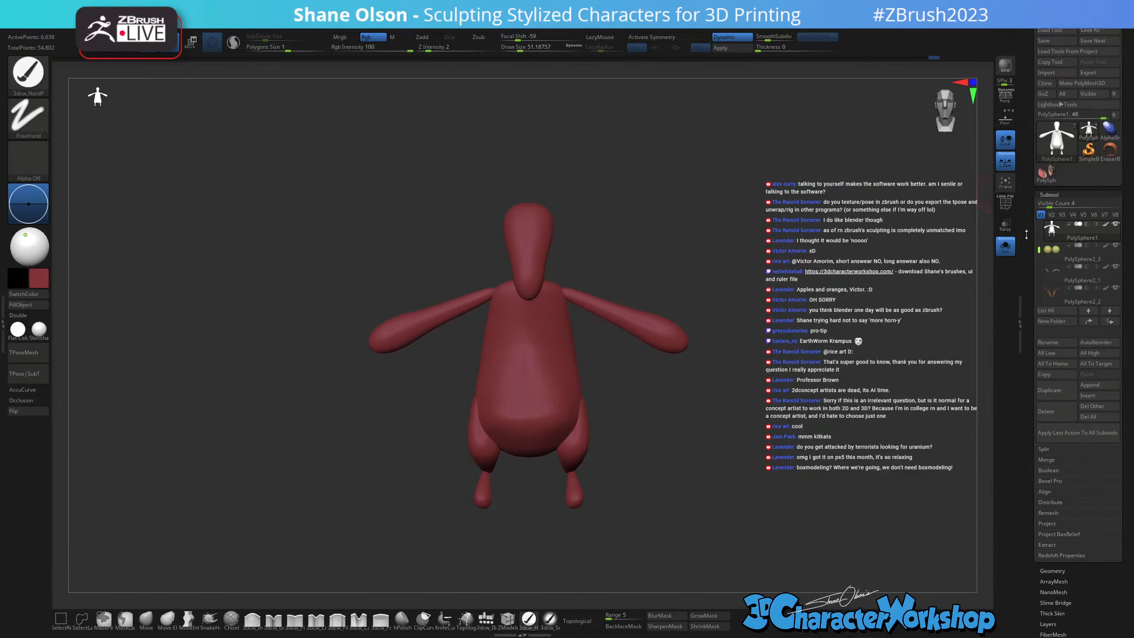
Turn off Solo to bring back all subtools, show the concept reference again, and set the draw size to about 74.
{"action": "left_click", "coordinate": [1007, 248]}
{"action": "left_click_drag", "start_coordinate": [828, 283], "coordinate": [750, 293]}
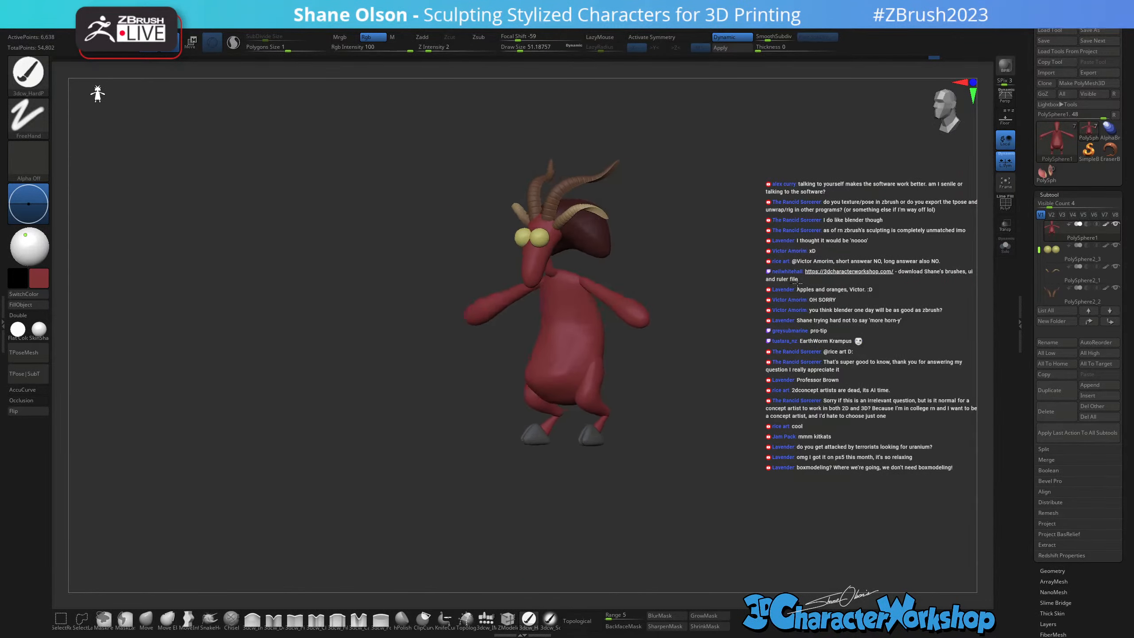
{"action": "key", "text": "shift+z"}
{"action": "left_click_drag", "start_coordinate": [311, 250], "coordinate": [318, 285], "text": "alt"}
{"action": "left_click_drag", "start_coordinate": [773, 304], "coordinate": [727, 274], "text": "alt"}
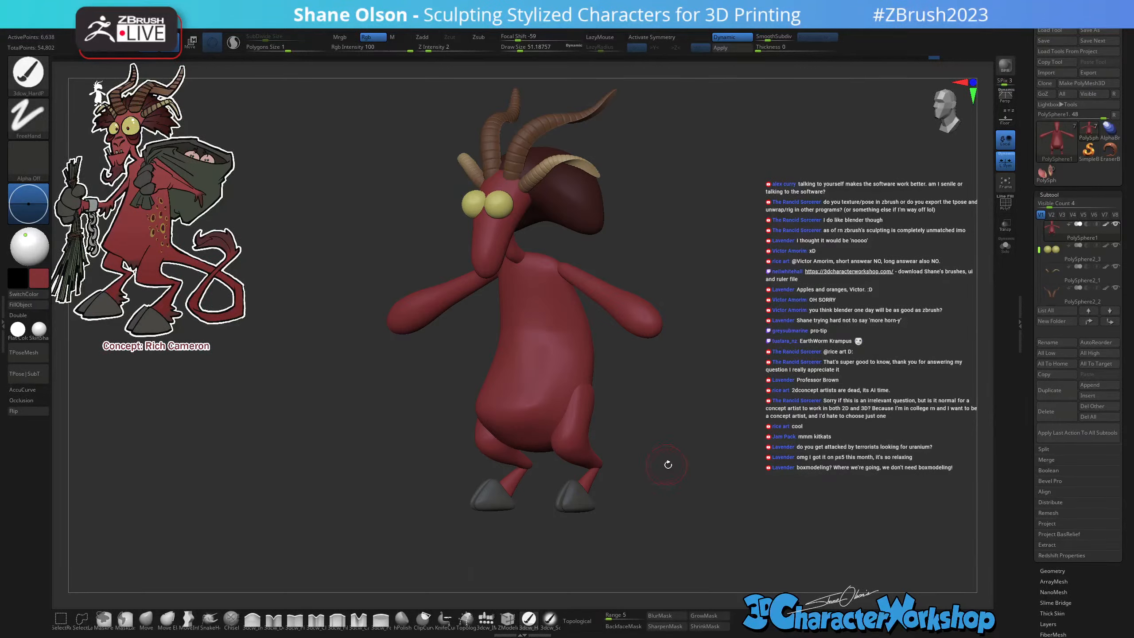
{"action": "left_click_drag", "start_coordinate": [666, 464], "coordinate": [700, 436]}
{"action": "key", "text": "s"}
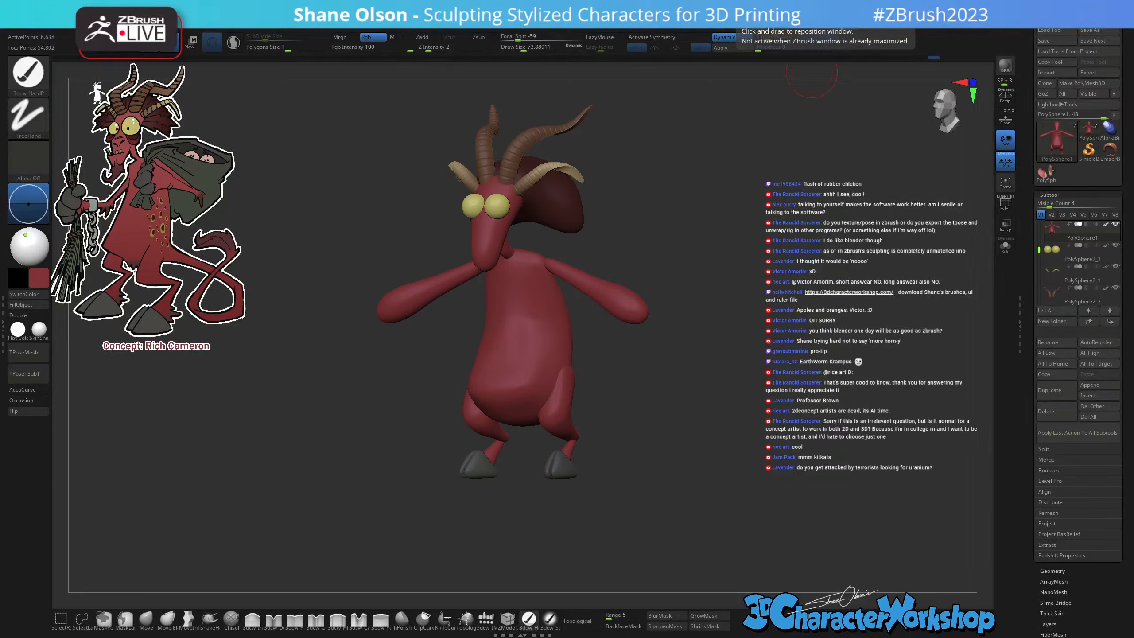
{"action": "mouse_move", "coordinate": [671, 279]}
{"action": "left_mouse_down", "text": "shift"}
{"action": "mouse_move", "coordinate": [691, 261]}
{"action": "mouse_move", "coordinate": [718, 263]}
{"action": "left_mouse_up", "text": "shift"}
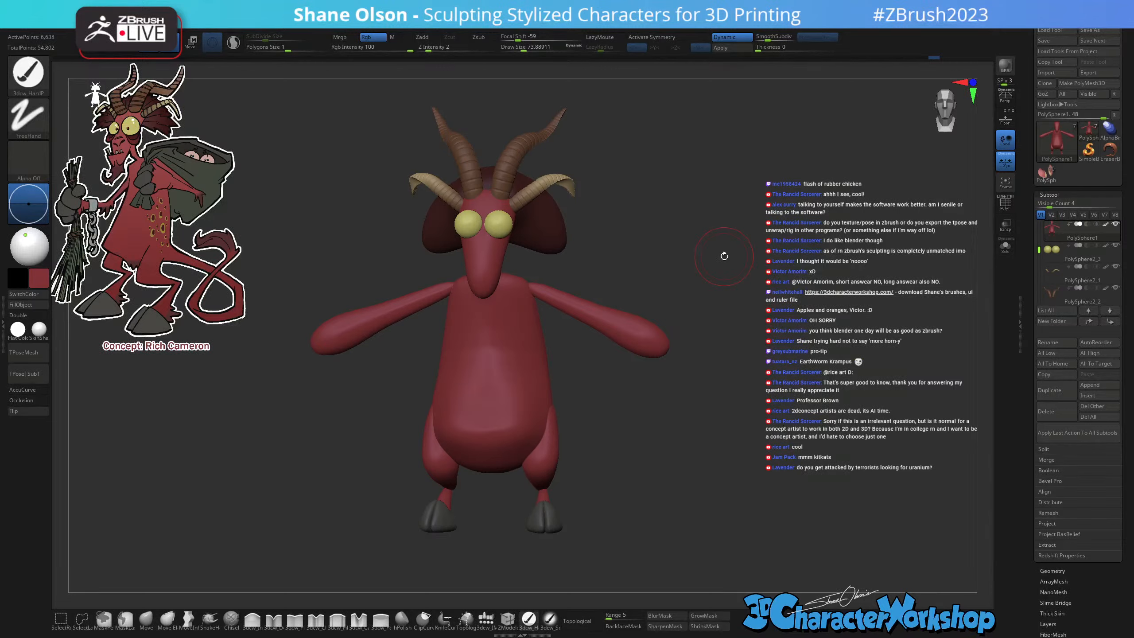
{"action": "left_click_drag", "start_coordinate": [724, 256], "coordinate": [717, 254]}
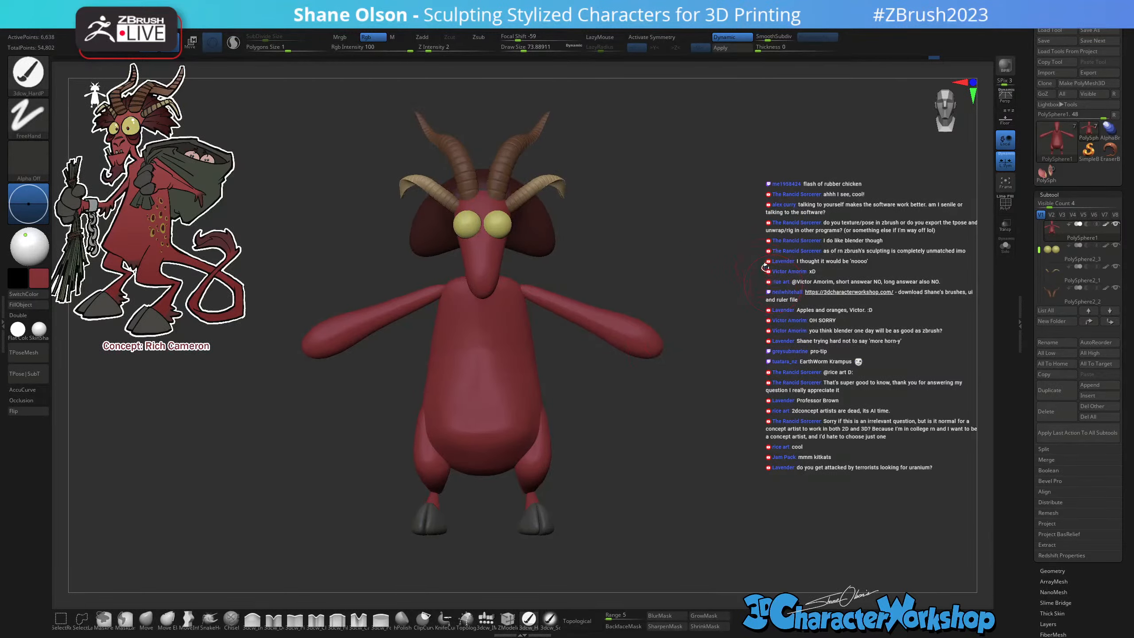
Mask everything except the arms, move both arms slightly inward with X symmetry on, and clear the mask.
{"action": "key", "text": "w"}
{"action": "left_click", "coordinate": [621, 335], "text": "ctrl"}
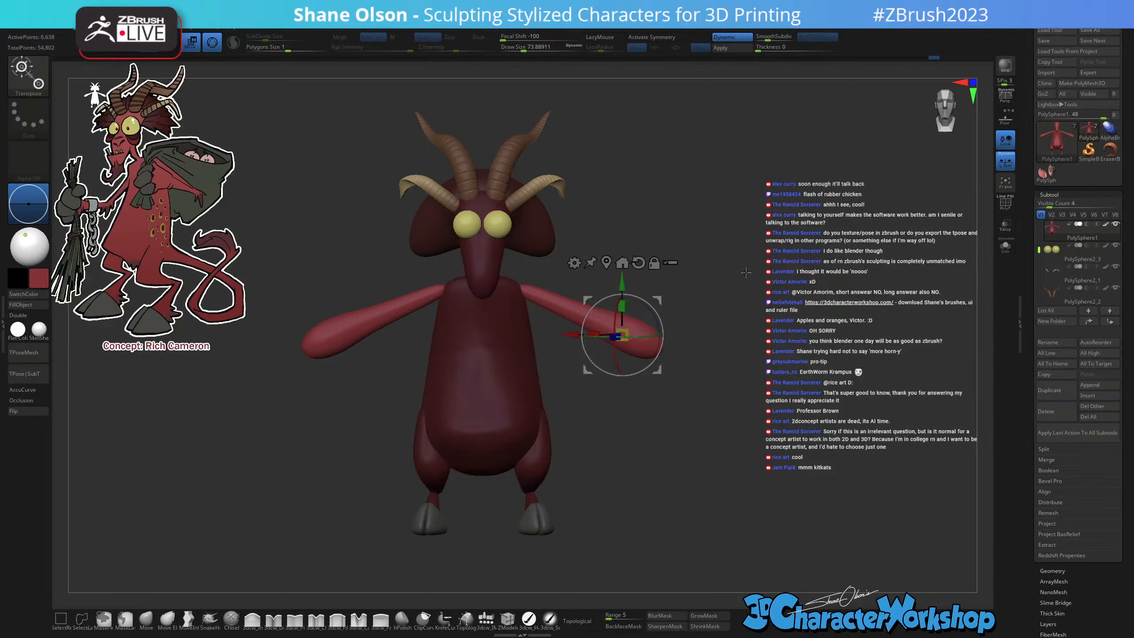
{"action": "left_click", "coordinate": [638, 263]}
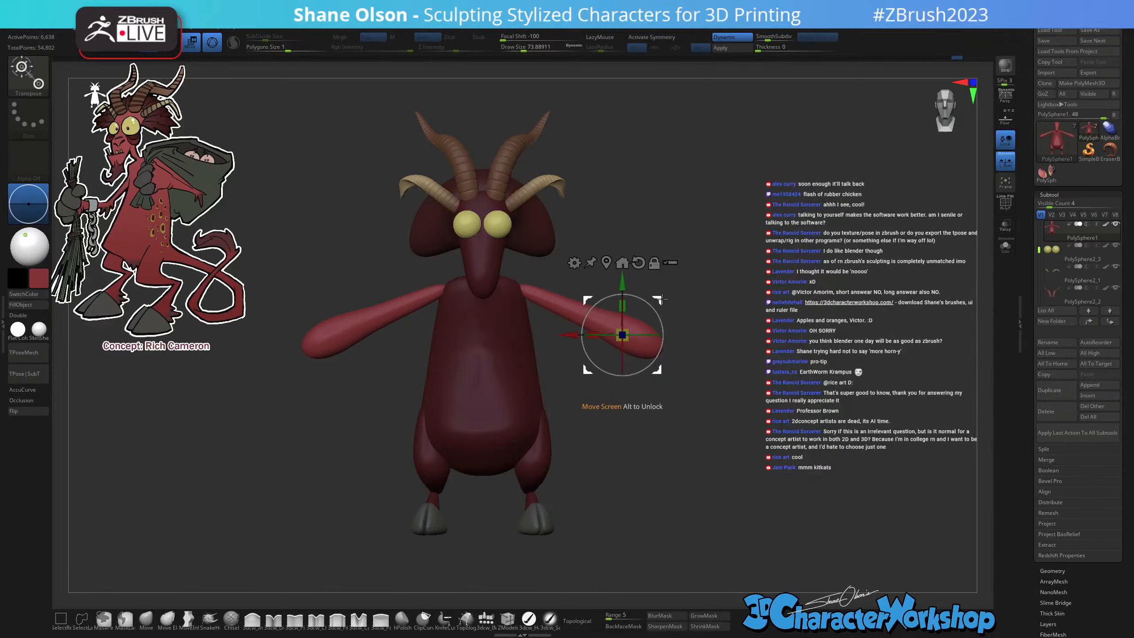
{"action": "left_click_drag", "start_coordinate": [662, 300], "coordinate": [653, 298]}
{"action": "key", "text": "ctrl+z"}
{"action": "key", "text": "x"}
{"action": "key", "text": "q"}
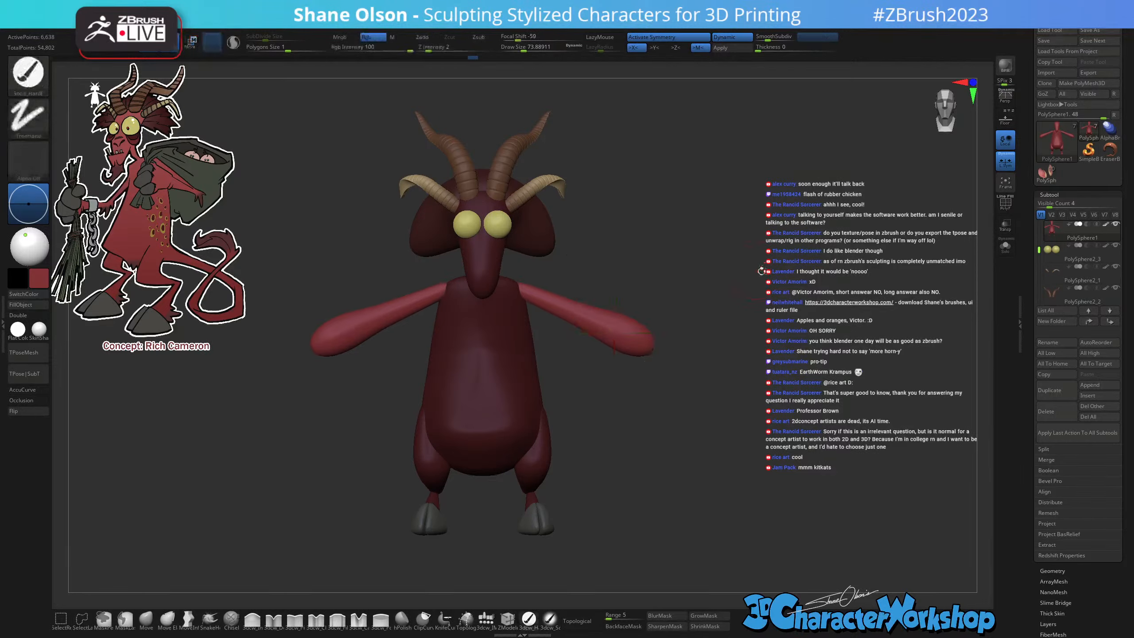
{"action": "mouse_move", "coordinate": [762, 270]}
{"action": "left_mouse_down"}
{"action": "mouse_move", "coordinate": [740, 271]}
{"action": "mouse_move", "coordinate": [820, 306]}
{"action": "mouse_move", "coordinate": [799, 309]}
{"action": "mouse_move", "coordinate": [813, 331]}
{"action": "left_mouse_up"}
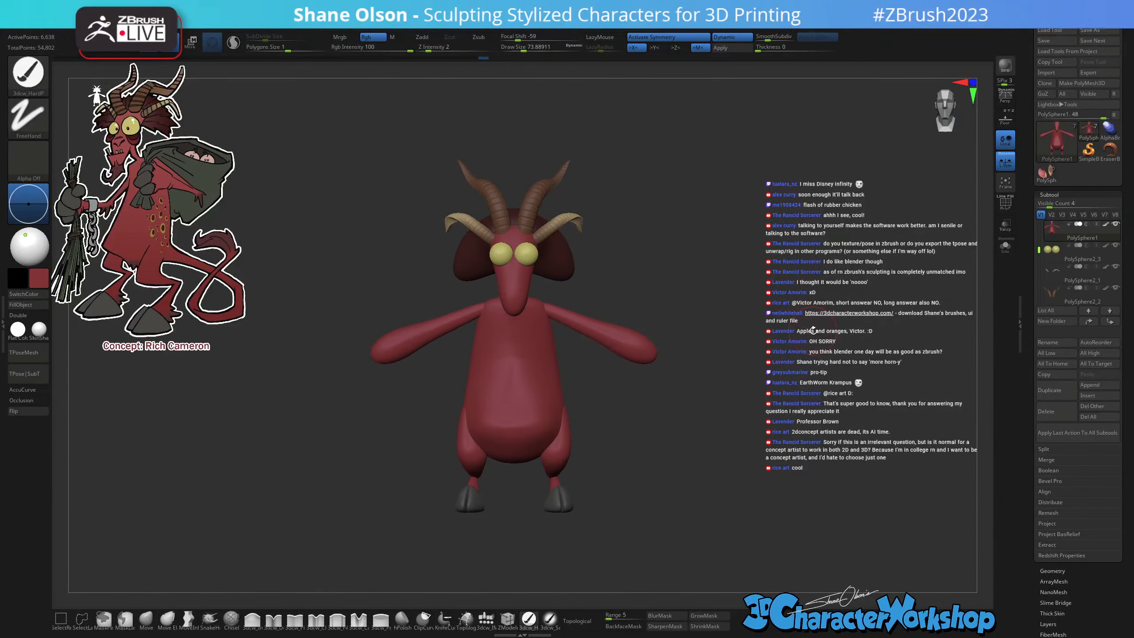
Inspect the full figure from the side and front, set the draw size to about 35, and check the head's polygroups up close.
{"action": "left_click_drag", "start_coordinate": [723, 462], "coordinate": [715, 410]}
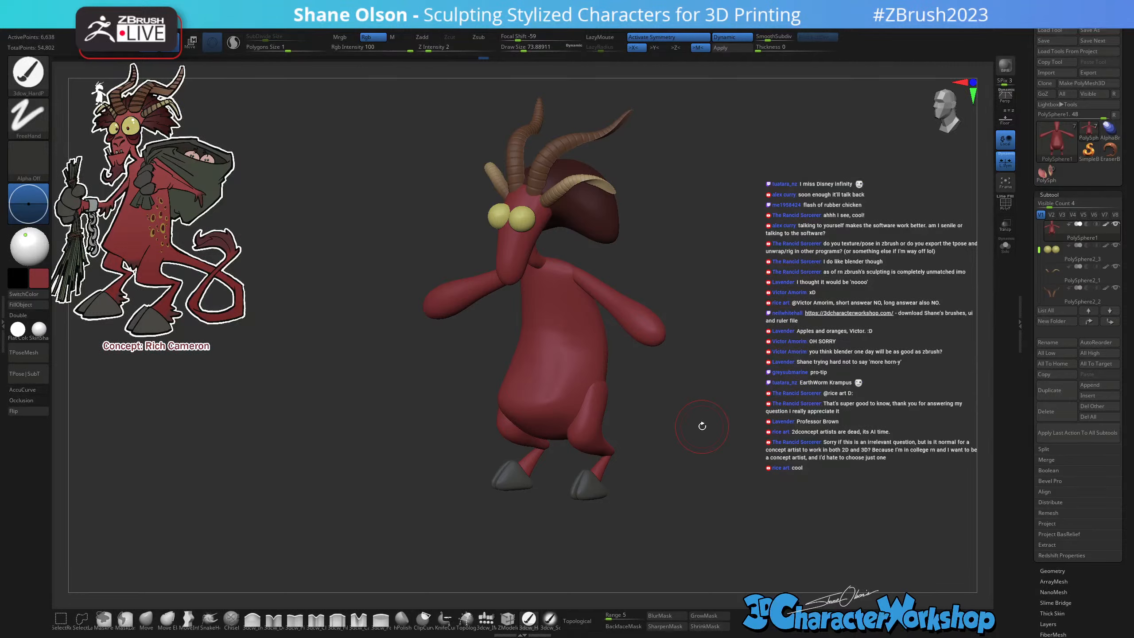
{"action": "mouse_move", "coordinate": [702, 425]}
{"action": "left_mouse_down"}
{"action": "mouse_move", "coordinate": [648, 451]}
{"action": "mouse_move", "coordinate": [807, 472]}
{"action": "mouse_move", "coordinate": [755, 490]}
{"action": "left_mouse_up"}
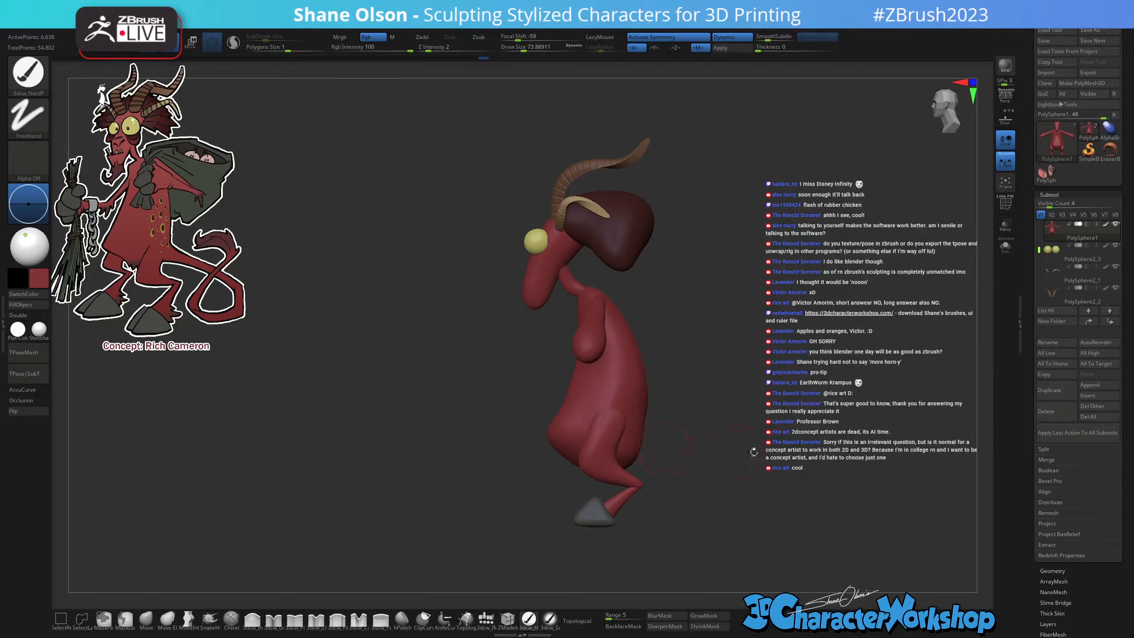
{"action": "left_click_drag", "start_coordinate": [862, 440], "coordinate": [748, 442], "text": "alt"}
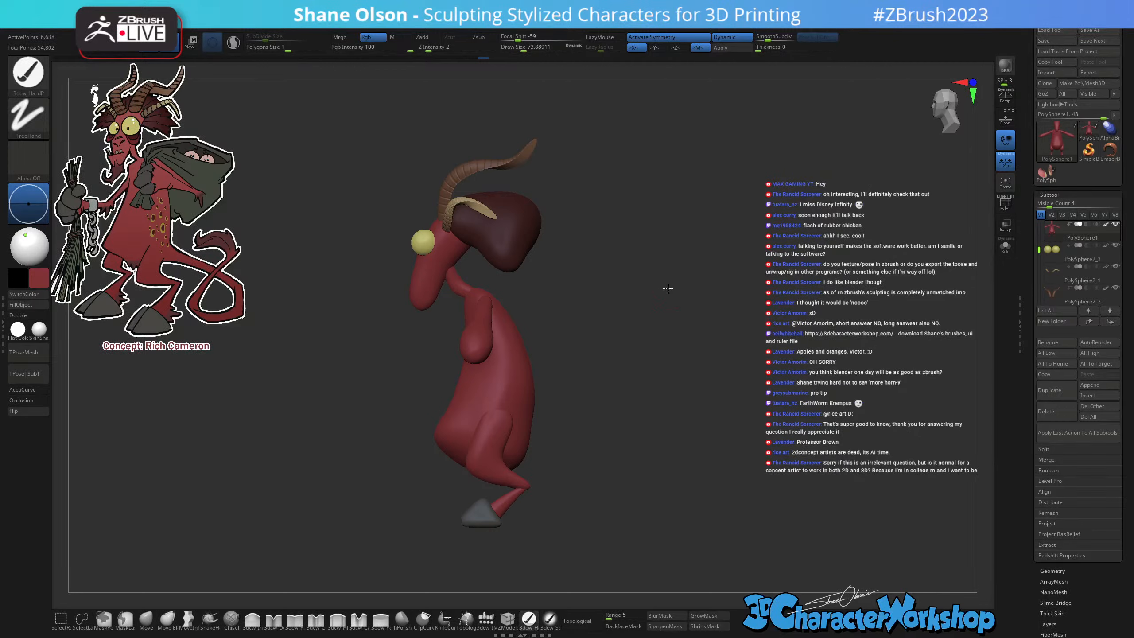
{"action": "left_click_drag", "start_coordinate": [669, 287], "coordinate": [752, 309]}
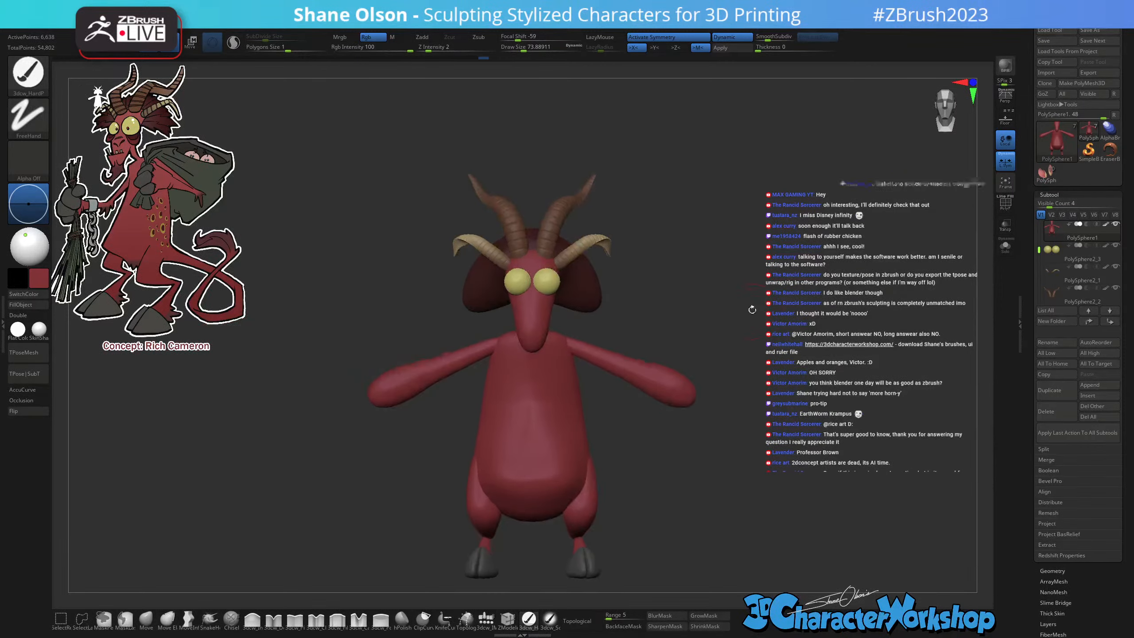
{"action": "left_click_drag", "start_coordinate": [708, 263], "coordinate": [867, 330], "text": "alt"}
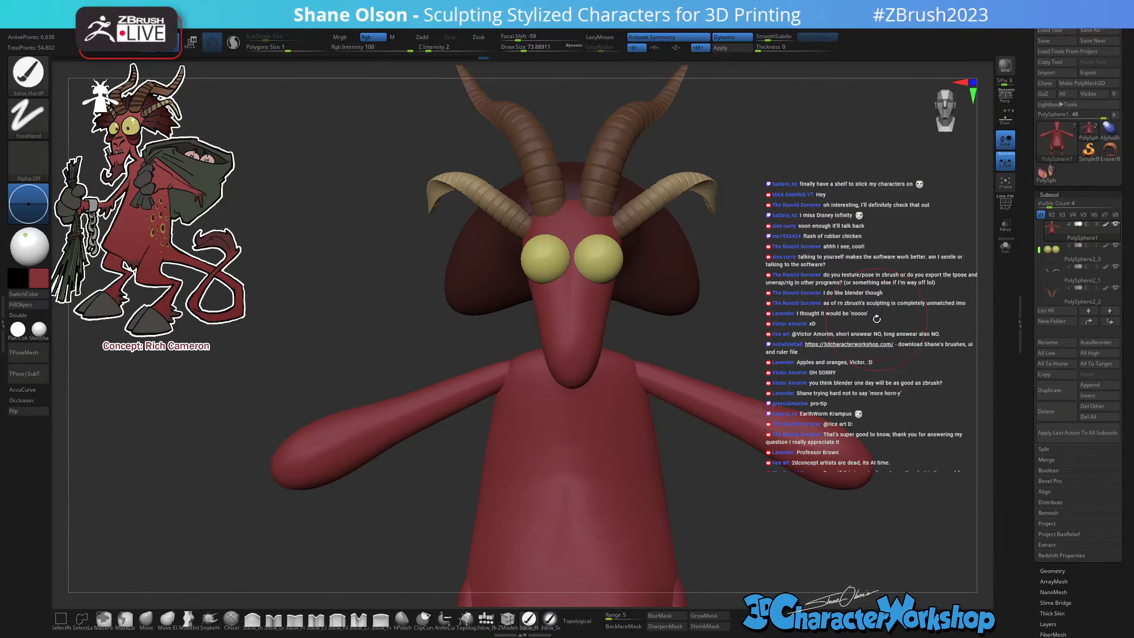
{"action": "mouse_move", "coordinate": [748, 339]}
{"action": "left_mouse_down", "text": "alt"}
{"action": "mouse_move", "coordinate": [721, 341]}
{"action": "mouse_move", "coordinate": [714, 358]}
{"action": "left_mouse_up", "text": "alt"}
{"action": "key", "text": "s"}
{"action": "left_click_drag", "start_coordinate": [733, 336], "coordinate": [721, 321], "text": "alt"}
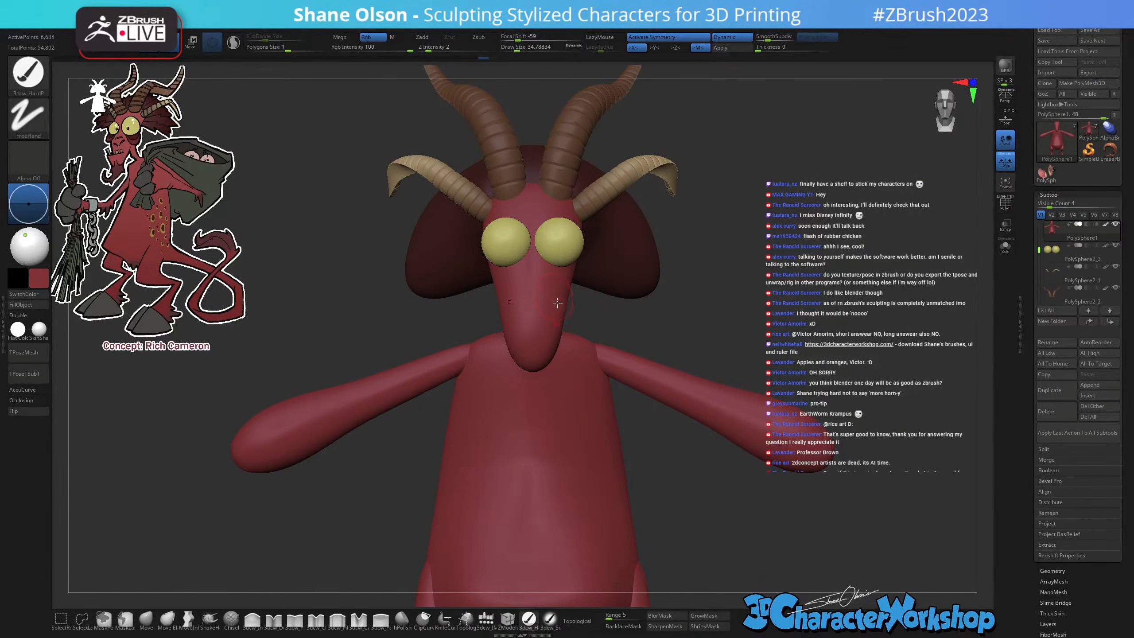
{"action": "key", "text": "shift+f"}
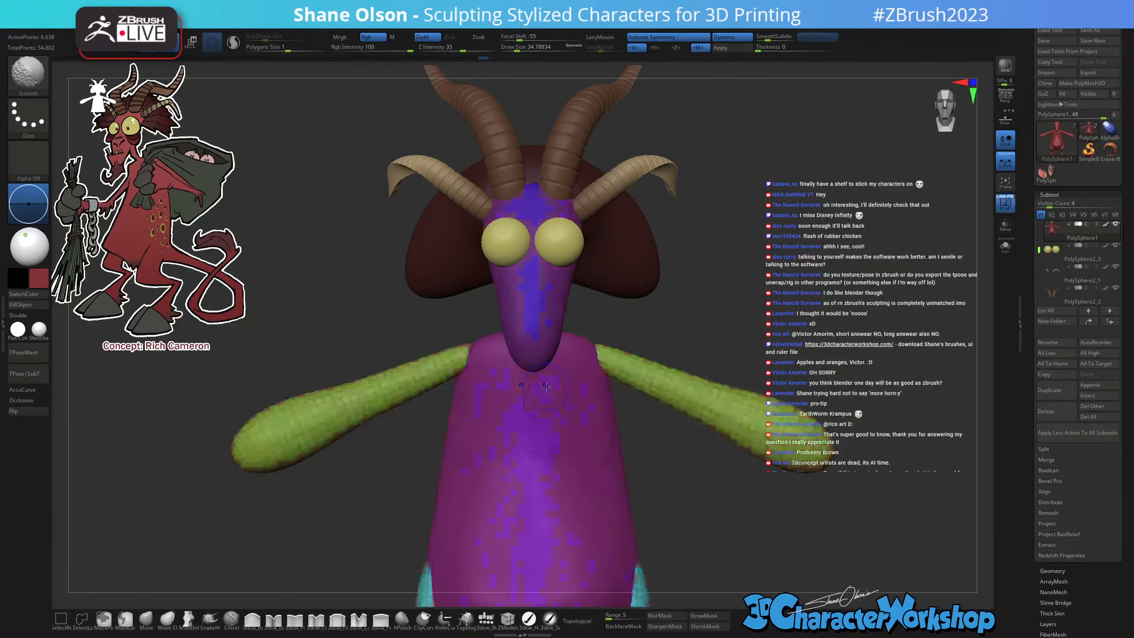
{"action": "key", "text": "shift+f"}
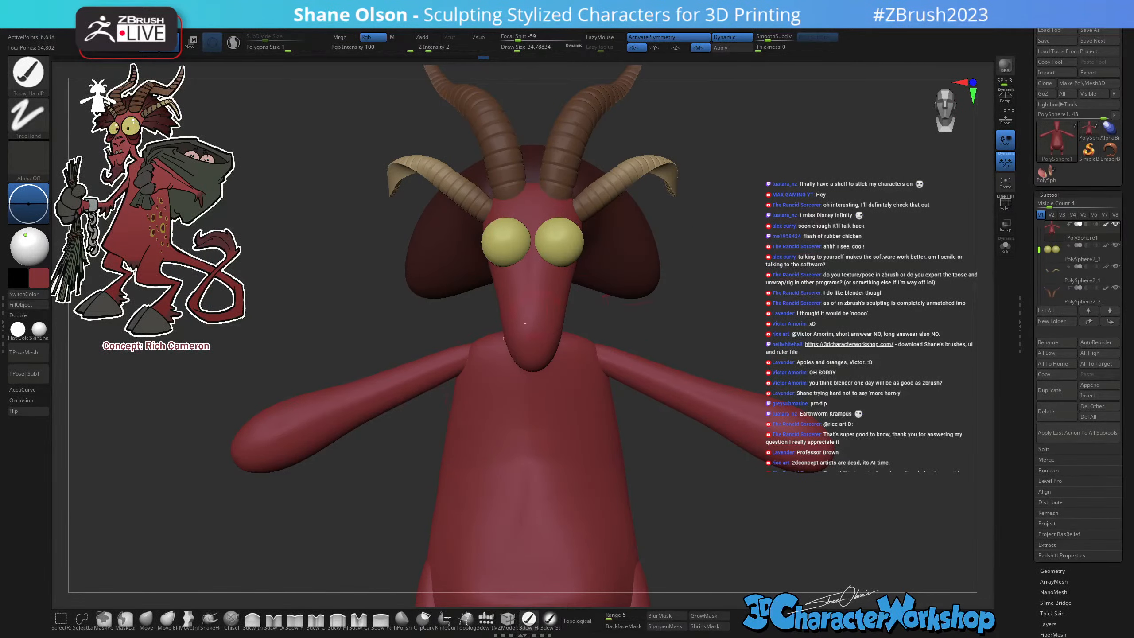
{"action": "left_click_drag", "start_coordinate": [772, 298], "coordinate": [699, 202], "text": "alt"}
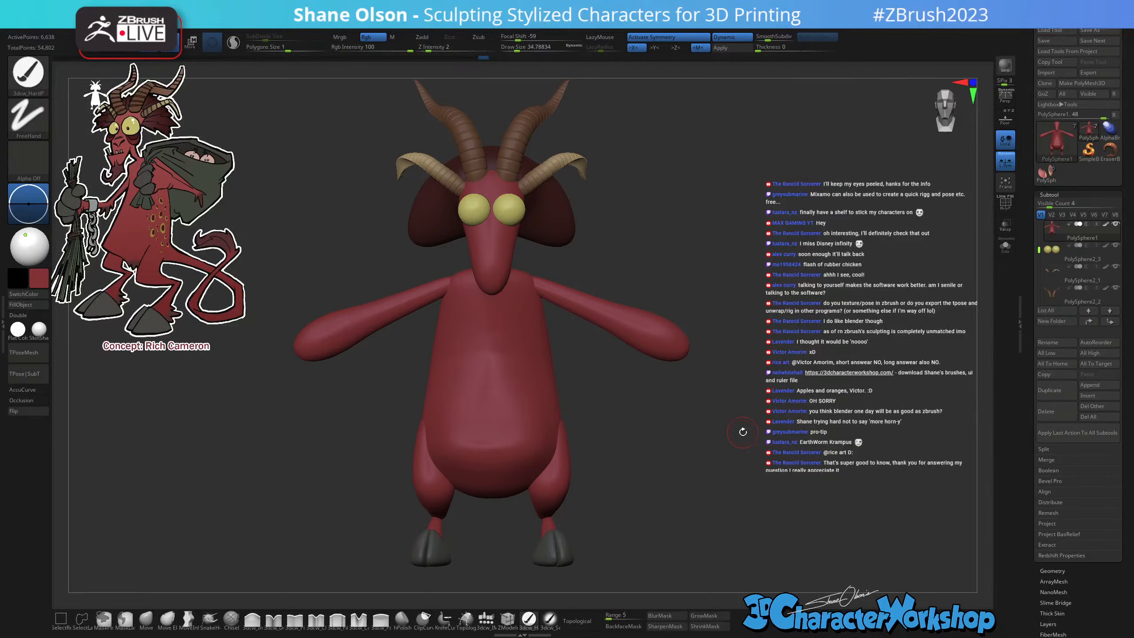
Choose the Move brush, set the draw size to about 101, and check the figure from the back and front.
{"action": "mouse_move", "coordinate": [743, 432]}
{"action": "left_mouse_down"}
{"action": "mouse_move", "coordinate": [716, 448]}
{"action": "mouse_move", "coordinate": [671, 443]}
{"action": "mouse_move", "coordinate": [663, 519]}
{"action": "mouse_move", "coordinate": [713, 449]}
{"action": "mouse_move", "coordinate": [579, 430]}
{"action": "left_mouse_up"}
{"action": "left_click", "coordinate": [146, 619]}
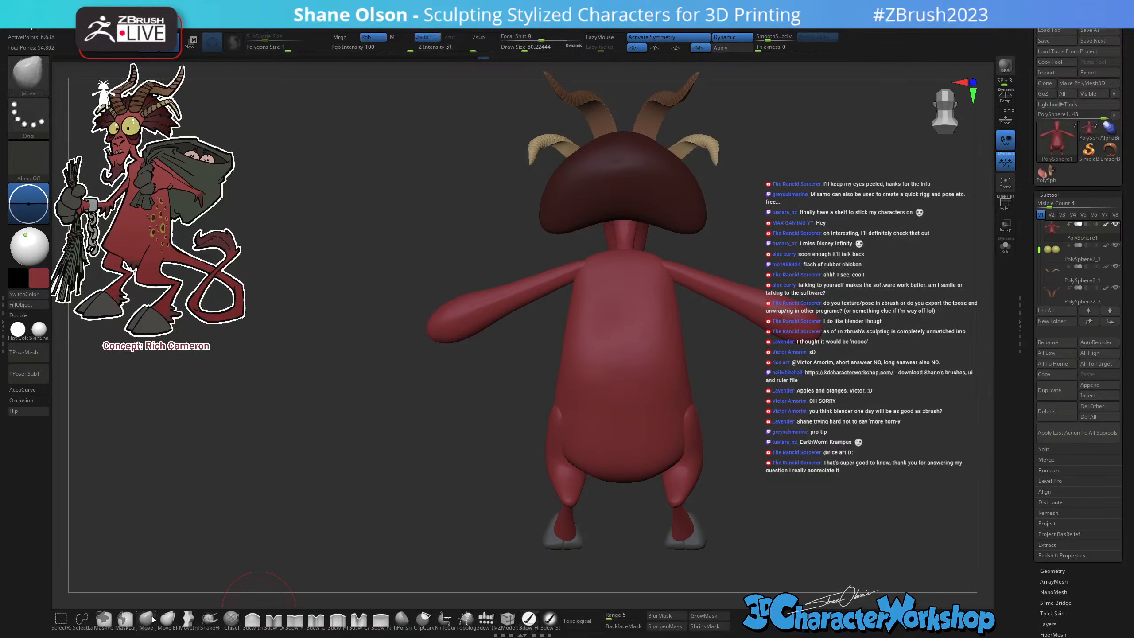
{"action": "left_click", "coordinate": [581, 620]}
{"action": "key", "text": "s"}
{"action": "mouse_move", "coordinate": [566, 416]}
{"action": "left_mouse_down"}
{"action": "mouse_move", "coordinate": [524, 424]}
{"action": "mouse_move", "coordinate": [679, 438]}
{"action": "mouse_move", "coordinate": [647, 463]}
{"action": "left_mouse_up"}
{"action": "left_click", "coordinate": [582, 620]}
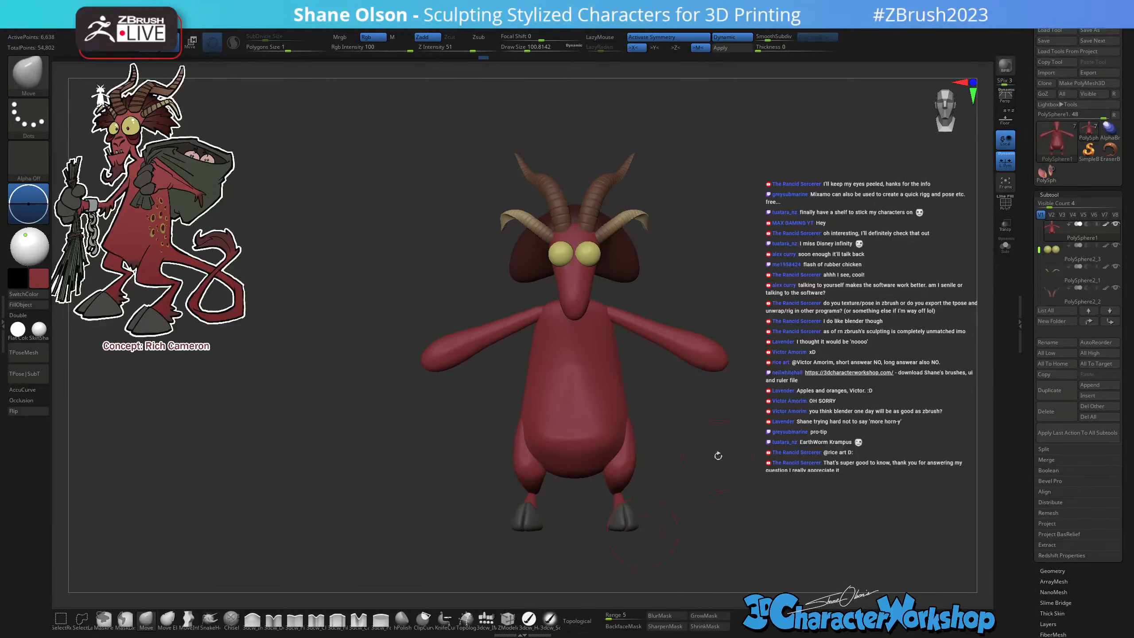
Reveal the plugin list beside the canvas and collapse its ZStartup Utility section.
{"action": "left_click_drag", "start_coordinate": [716, 456], "coordinate": [651, 415], "text": "alt"}
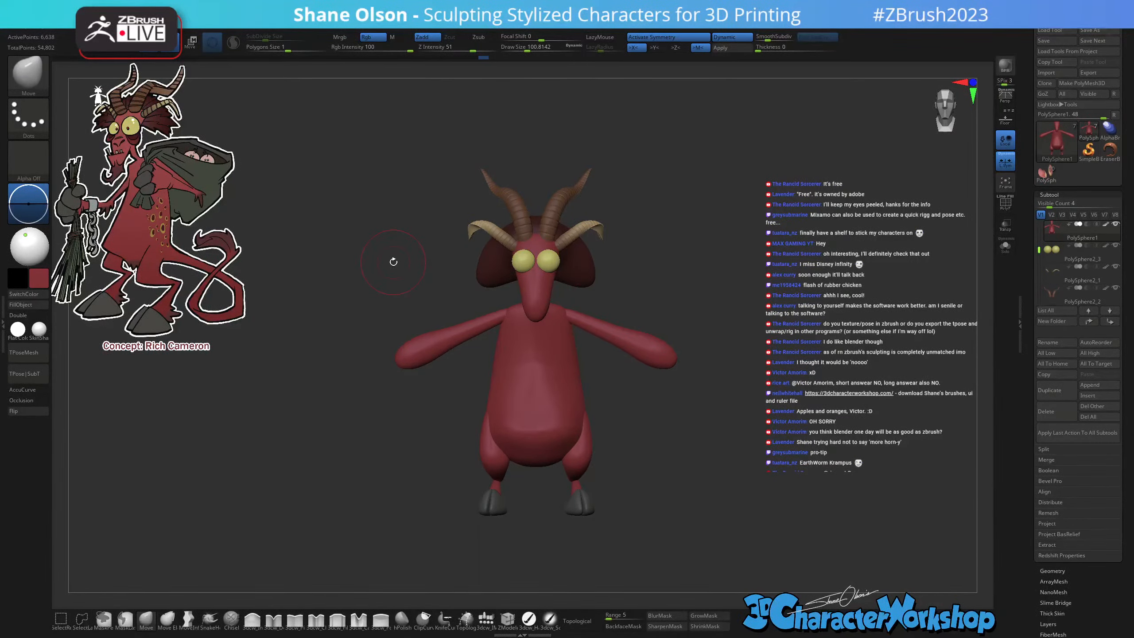
{"action": "left_click", "coordinate": [4, 311]}
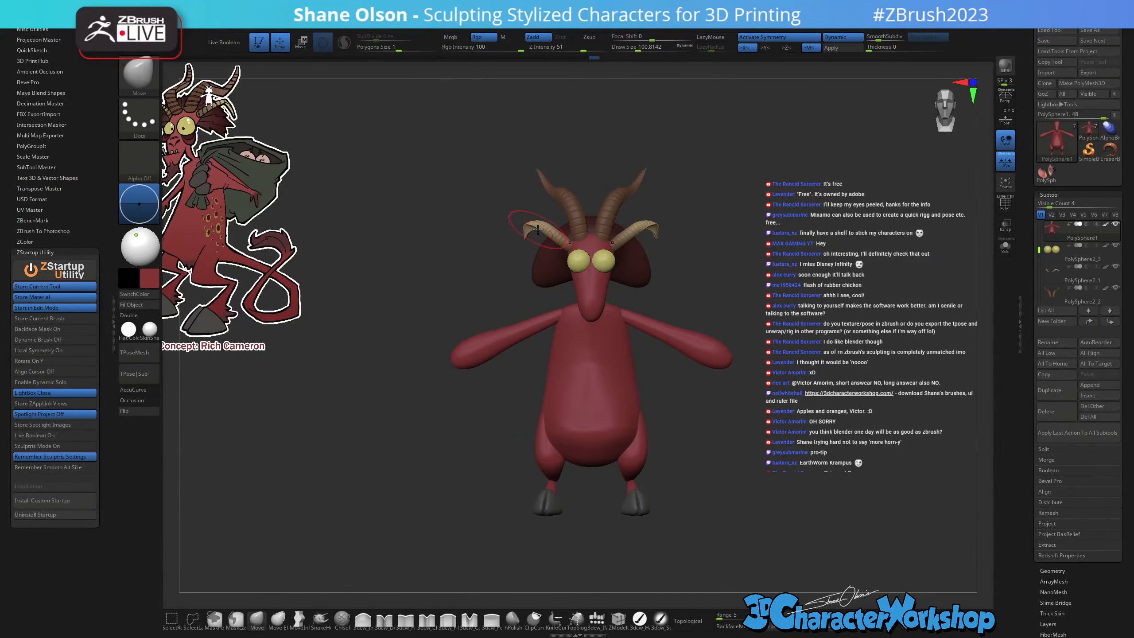
{"action": "left_click", "coordinate": [66, 253]}
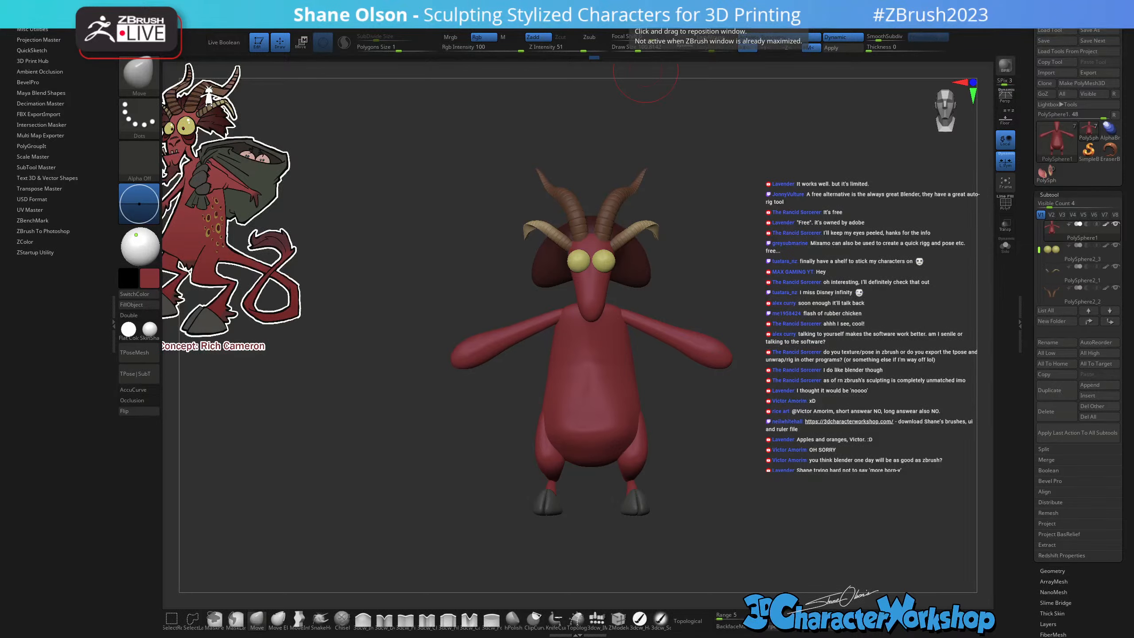
Switch to Character Creator and examine the head and upper body of the bearded character in the plaid cap.
{"action": "key", "text": "alt+Tab"}
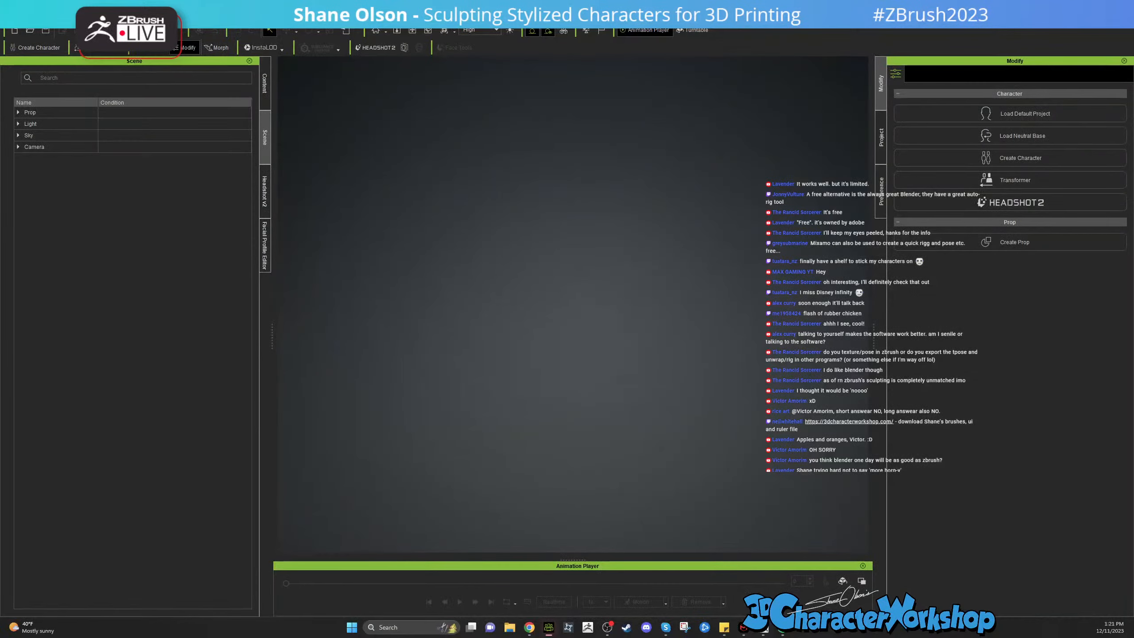
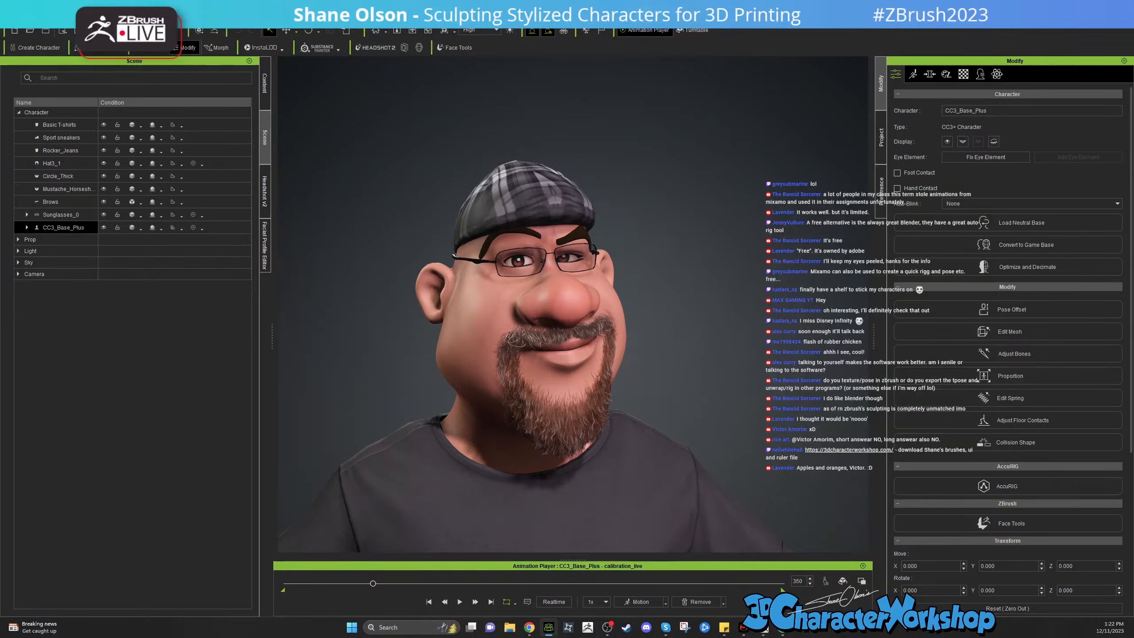
{"action": "scroll", "coordinate": [785, 276], "scroll_direction": "down", "scroll_amount": 5}
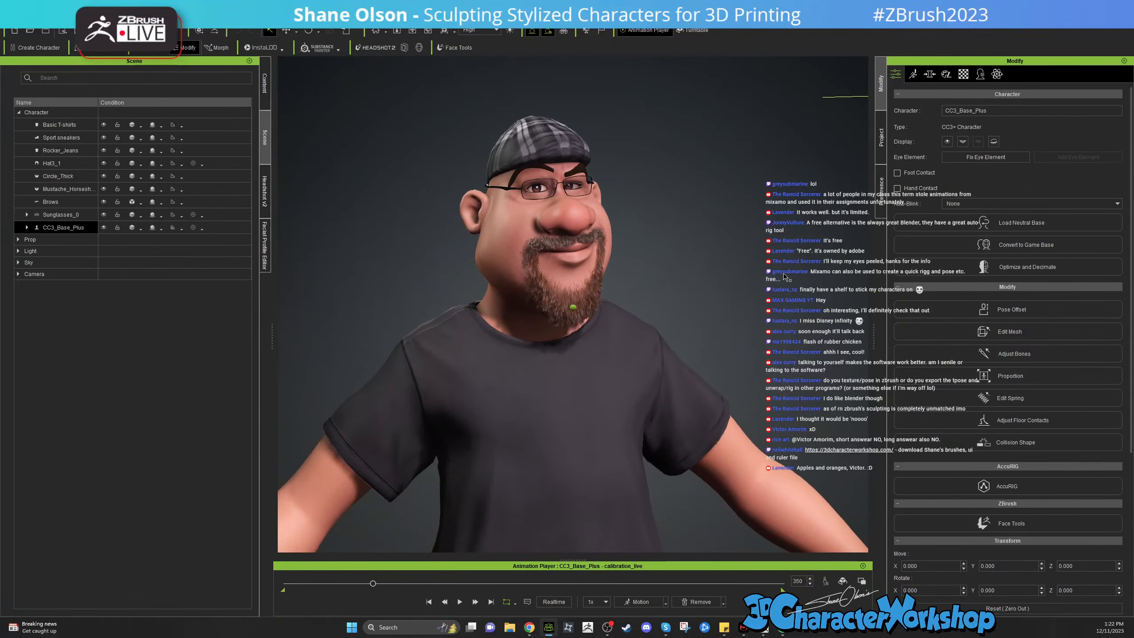
{"action": "scroll", "coordinate": [785, 277], "scroll_direction": "up", "scroll_amount": 3}
{"action": "right_click_drag", "start_coordinate": [670, 313], "coordinate": [576, 316]}
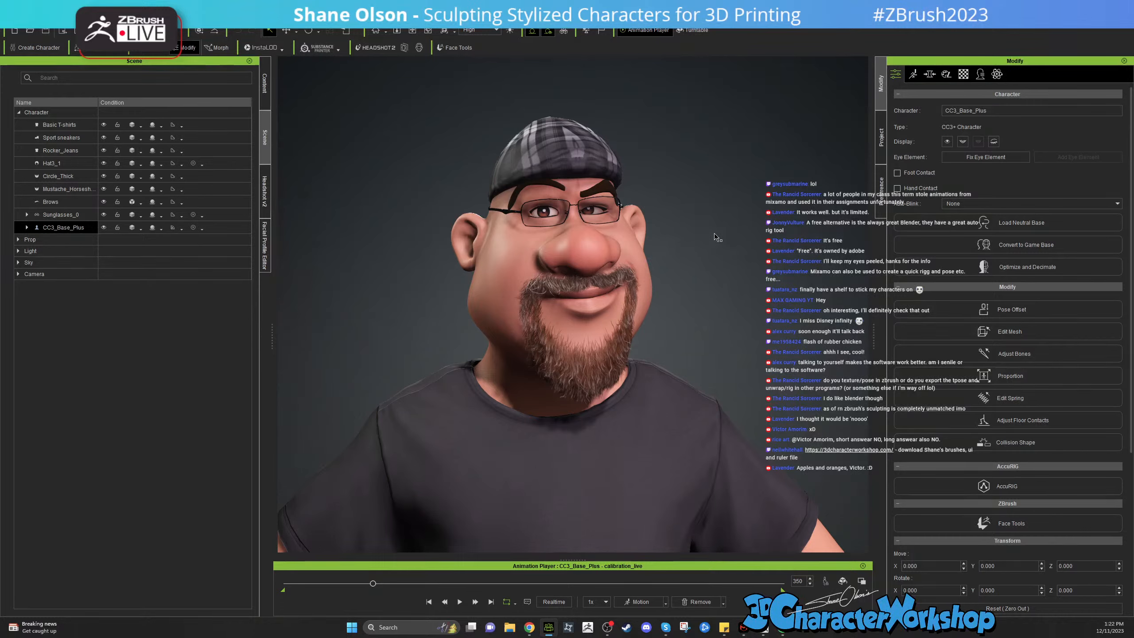
{"action": "right_click_drag", "start_coordinate": [715, 234], "coordinate": [715, 235]}
{"action": "scroll", "coordinate": [716, 236], "scroll_direction": "up", "scroll_amount": 3}
{"action": "right_click_drag", "start_coordinate": [830, 261], "coordinate": [829, 260]}
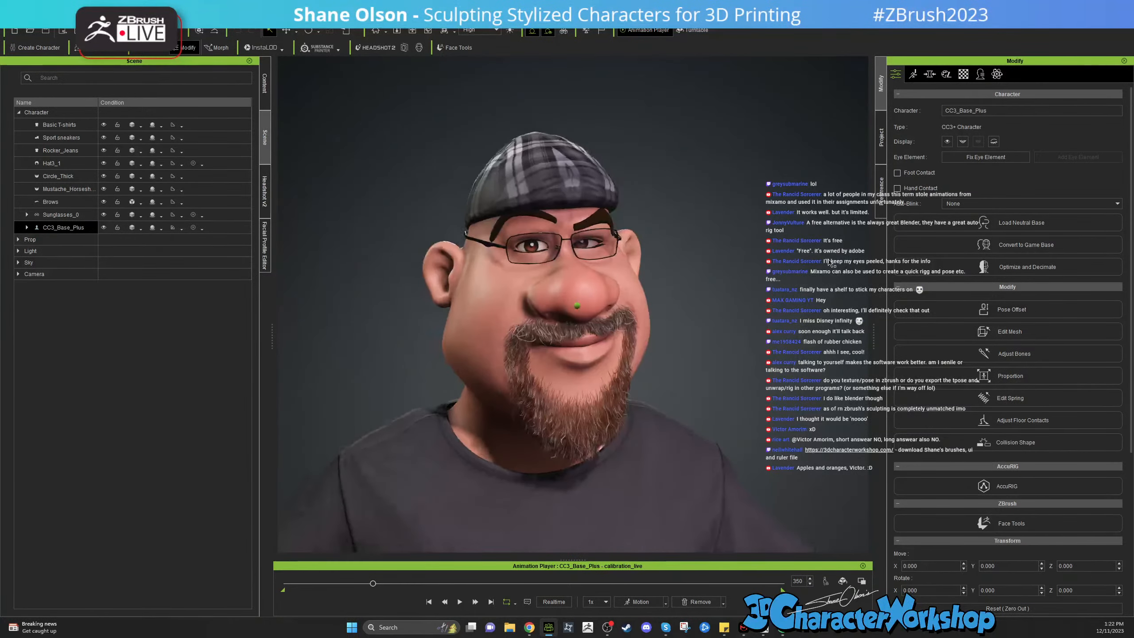
{"action": "scroll", "coordinate": [829, 263], "scroll_direction": "down", "scroll_amount": 5}
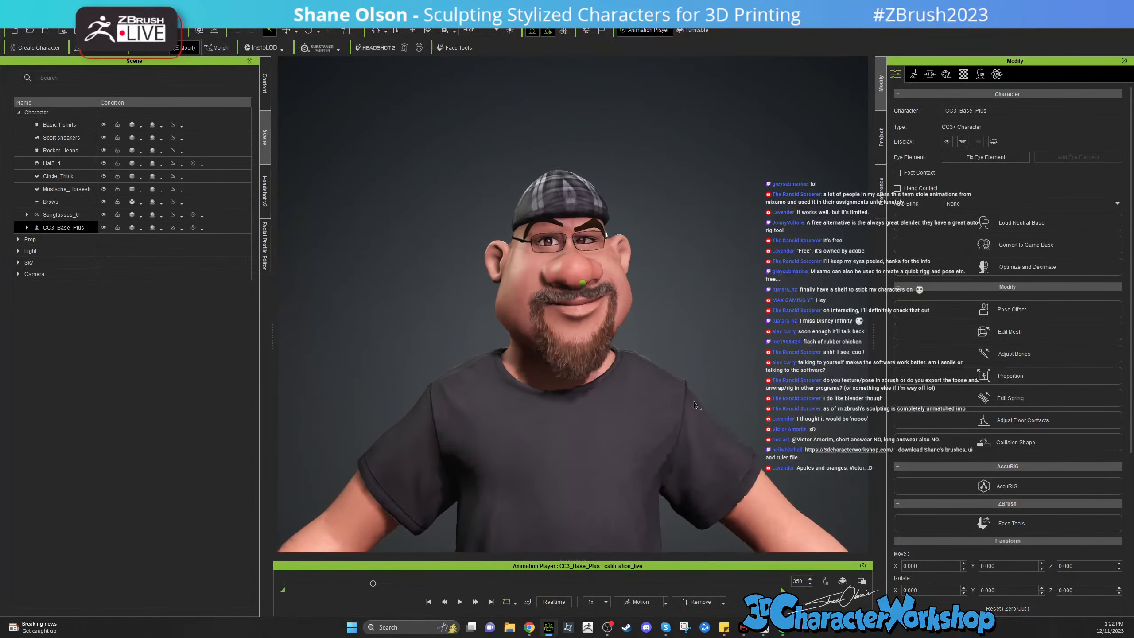
{"action": "scroll", "coordinate": [697, 380], "scroll_direction": "up", "scroll_amount": 2}
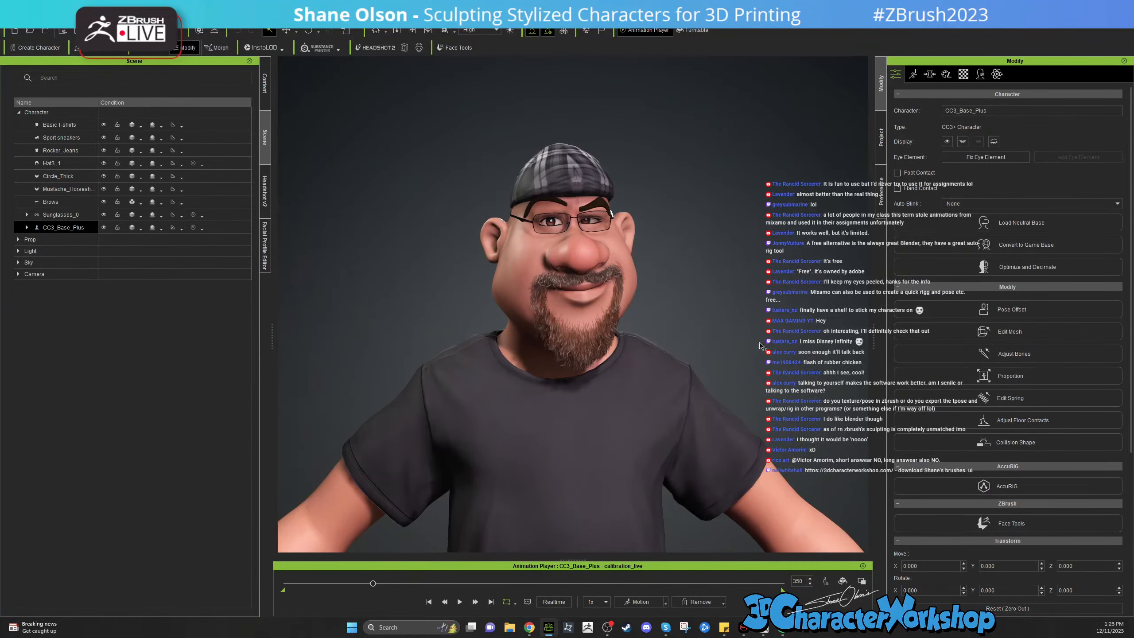
Examine the bearded character's full body, then play and pause the calibration_live animation from a closer view.
{"action": "scroll", "coordinate": [661, 455], "scroll_direction": "down", "scroll_amount": 6}
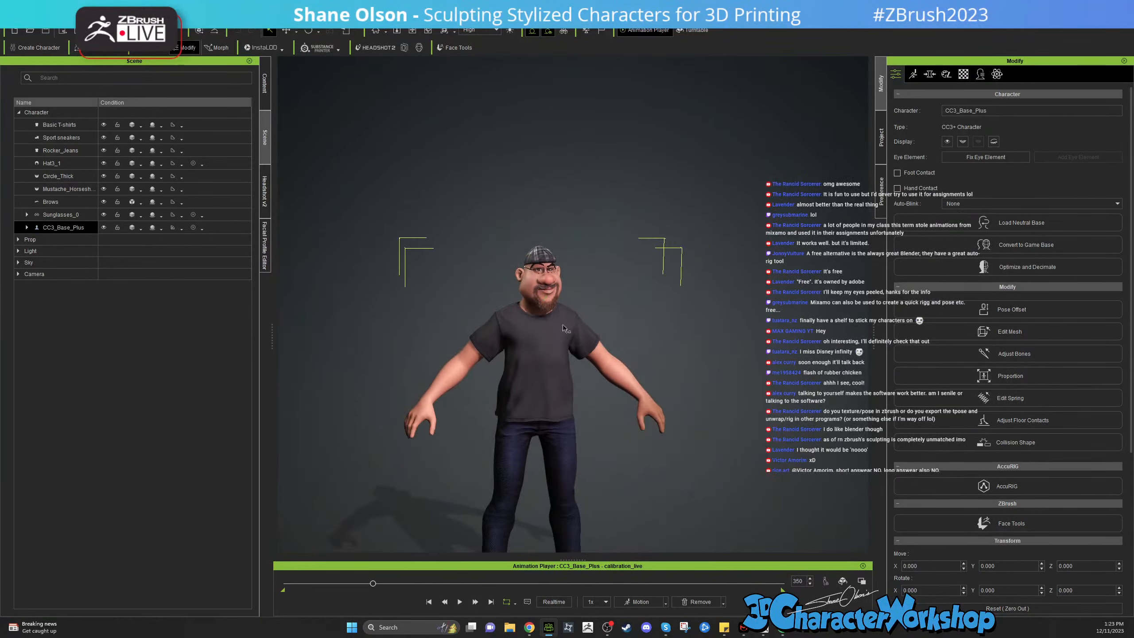
{"action": "right_click_drag", "start_coordinate": [603, 332], "coordinate": [448, 436]}
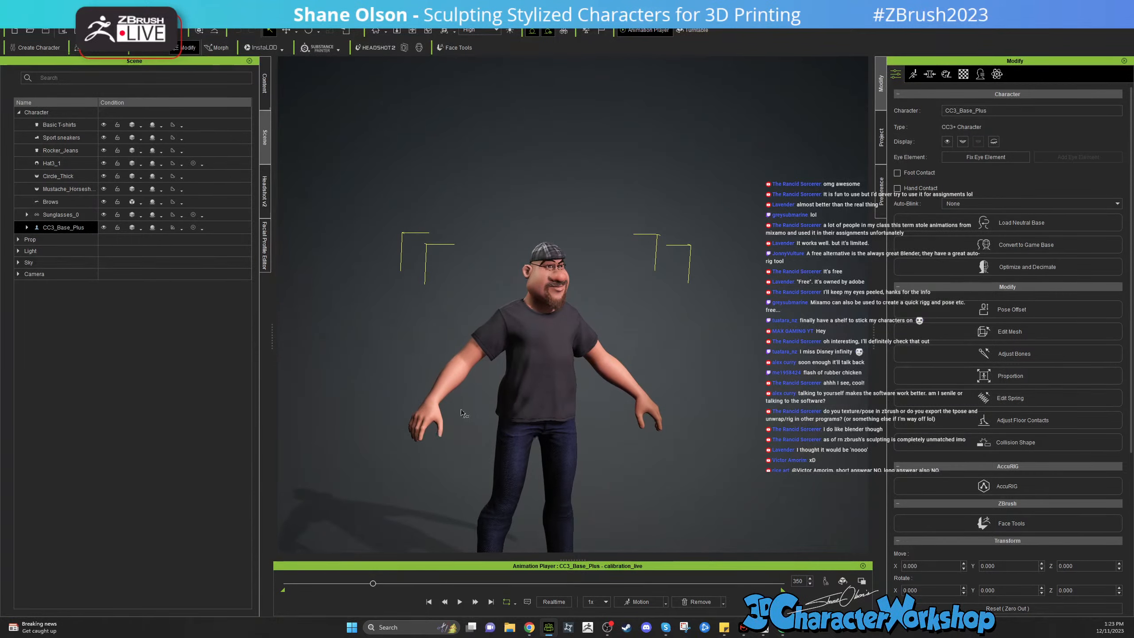
{"action": "right_click_drag", "start_coordinate": [601, 411], "coordinate": [638, 341]}
{"action": "scroll", "coordinate": [666, 367], "scroll_direction": "up", "scroll_amount": 4}
{"action": "scroll", "coordinate": [641, 361], "scroll_direction": "up", "scroll_amount": 4}
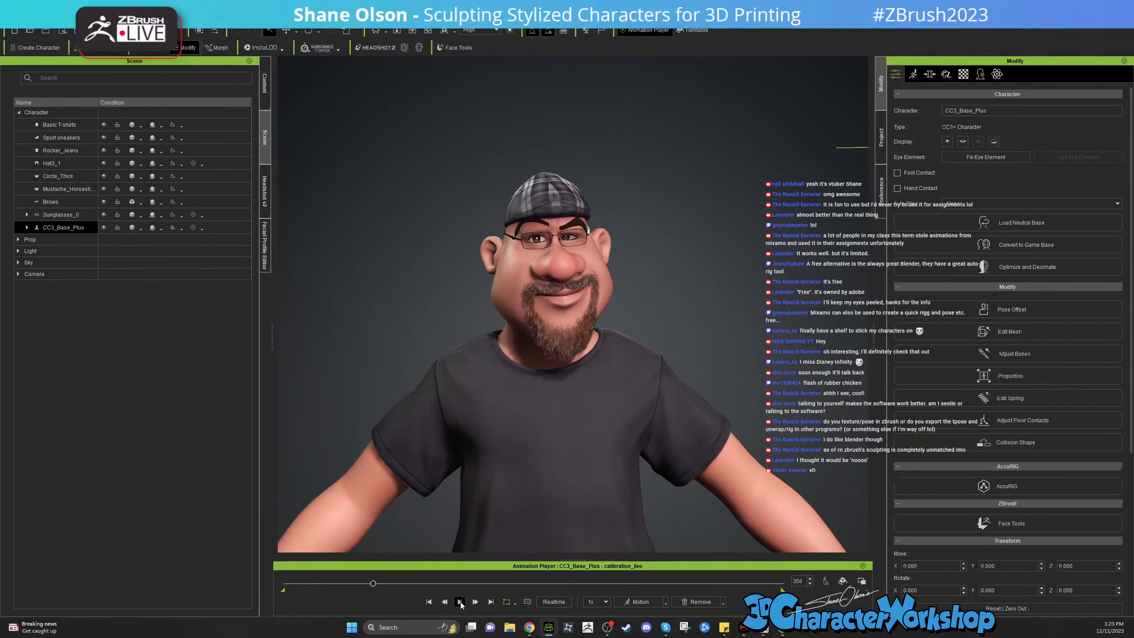
{"action": "left_click", "coordinate": [460, 602]}
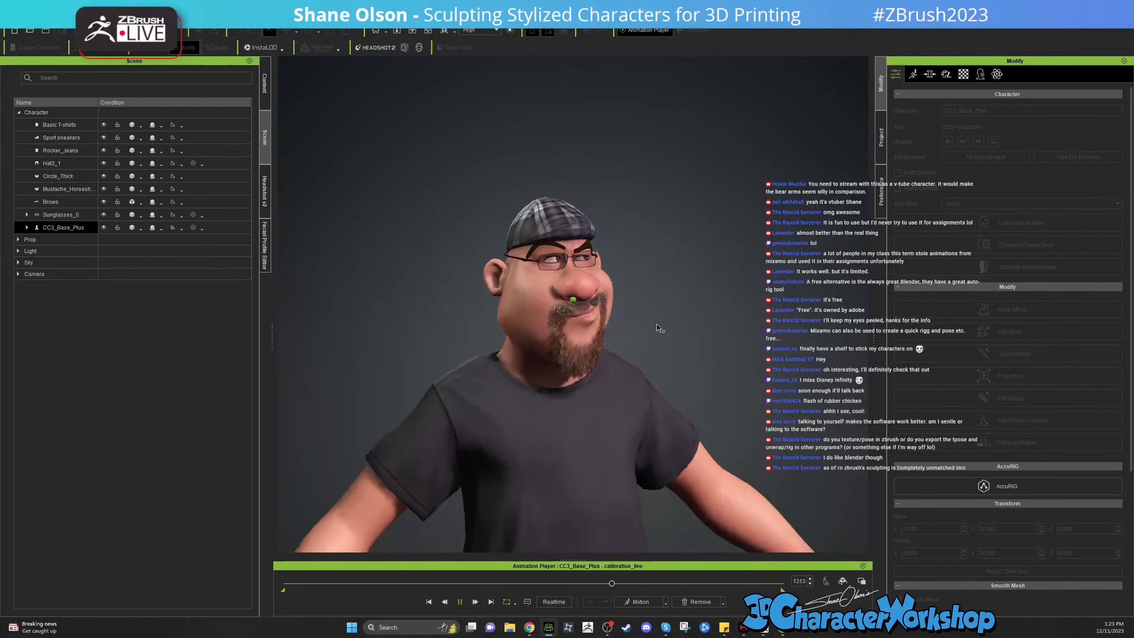
{"action": "left_click", "coordinate": [459, 602]}
Examine the paused bearded character's hand, full body and face from several angles and distances.
{"action": "right_click_drag", "start_coordinate": [756, 232], "coordinate": [756, 231]}
{"action": "right_click_drag", "start_coordinate": [699, 204], "coordinate": [699, 204]}
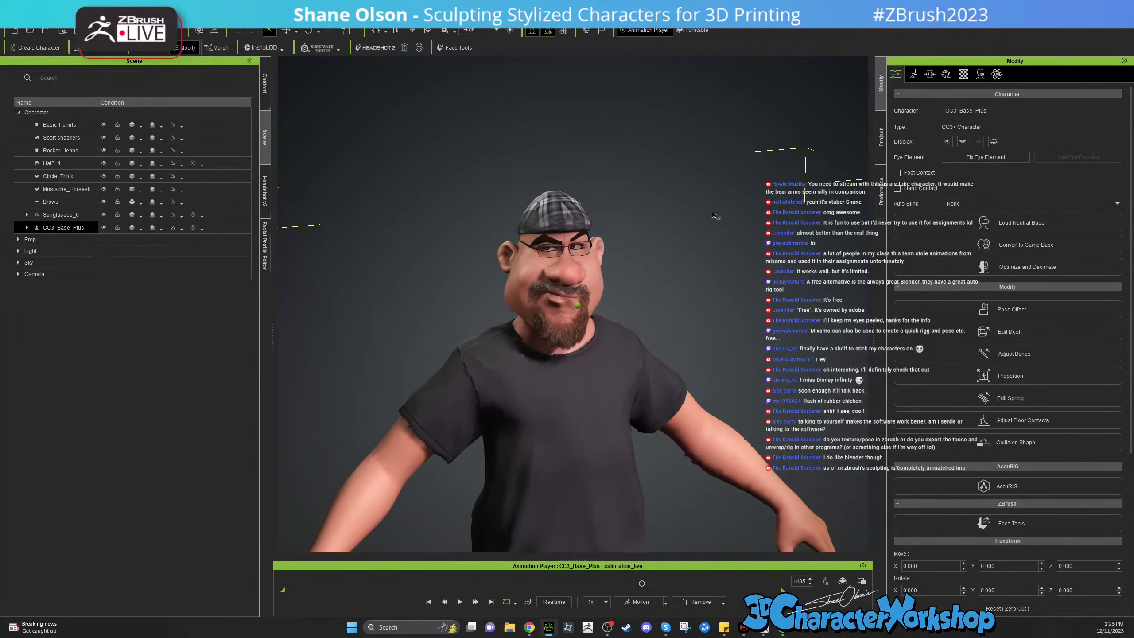
{"action": "scroll", "coordinate": [529, 330], "scroll_direction": "up", "scroll_amount": 3}
{"action": "middle_click_drag", "start_coordinate": [528, 329], "coordinate": [528, 330]}
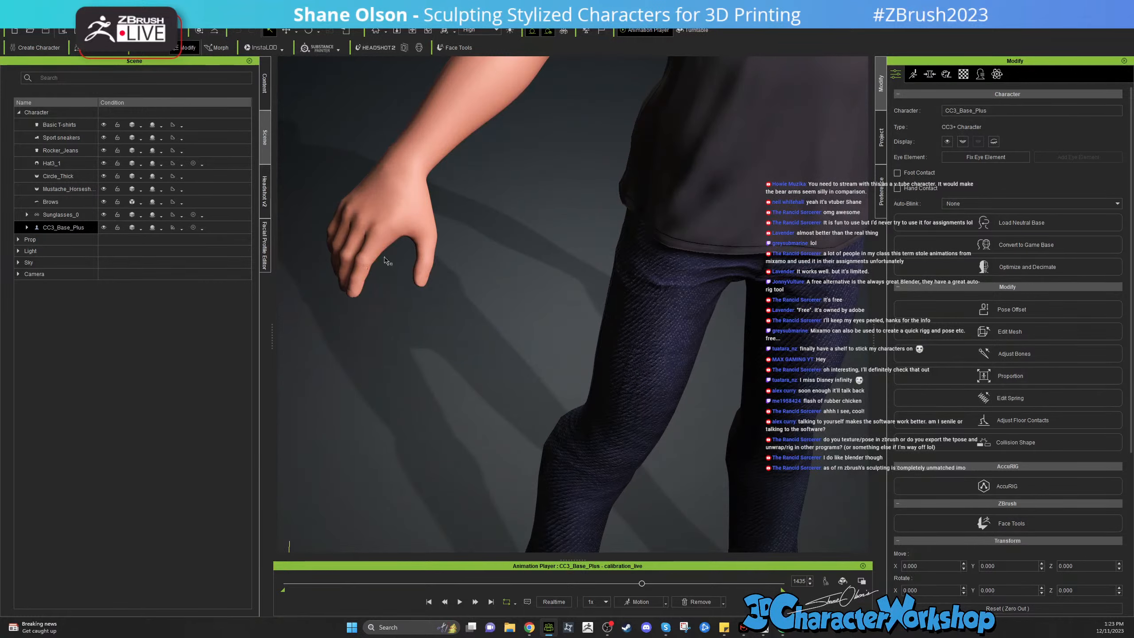
{"action": "middle_click_drag", "start_coordinate": [387, 261], "coordinate": [481, 377]}
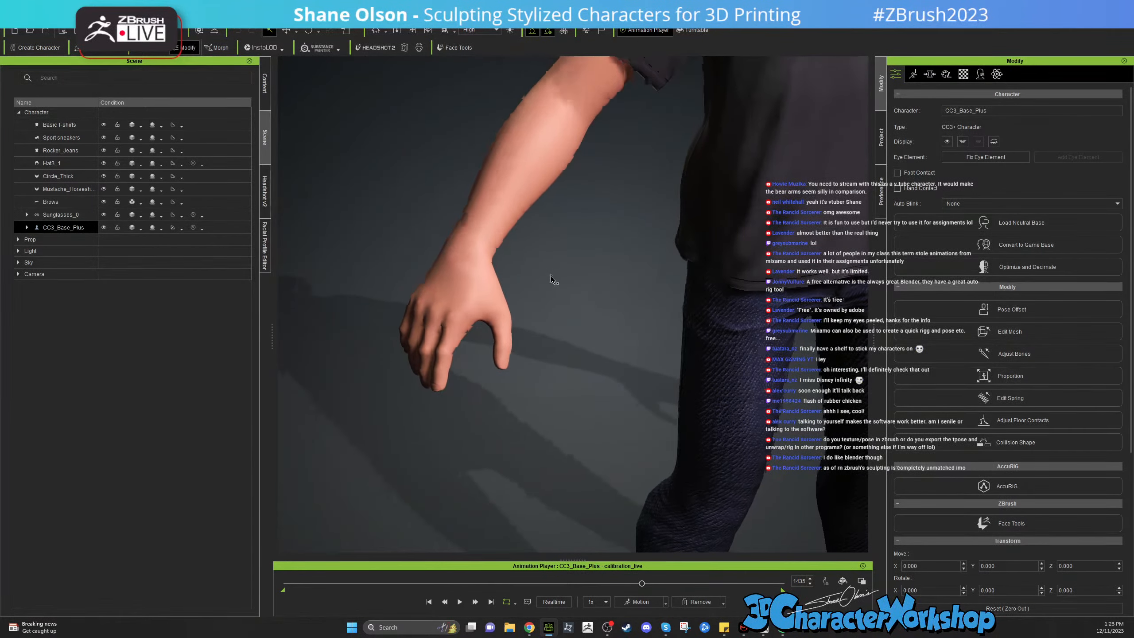
{"action": "scroll", "coordinate": [564, 281], "scroll_direction": "down", "scroll_amount": 4}
{"action": "right_click_drag", "start_coordinate": [866, 315], "coordinate": [868, 334]}
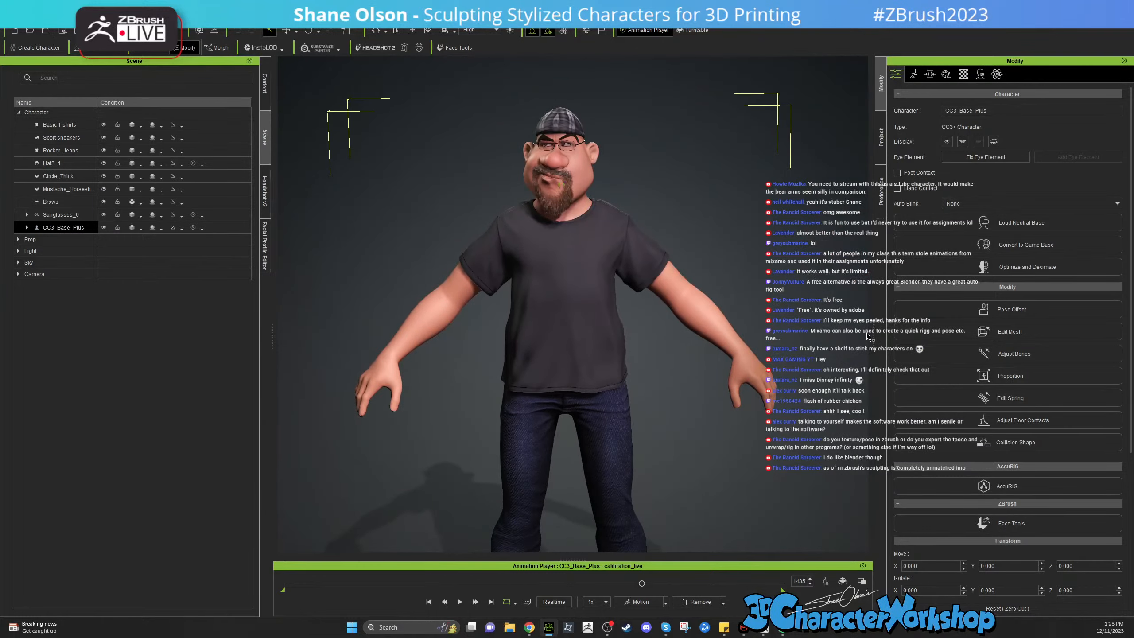
{"action": "mouse_move", "coordinate": [673, 284]}
{"action": "right_mouse_down"}
{"action": "mouse_move", "coordinate": [634, 294]}
{"action": "mouse_move", "coordinate": [662, 309]}
{"action": "mouse_move", "coordinate": [692, 289]}
{"action": "right_mouse_up"}
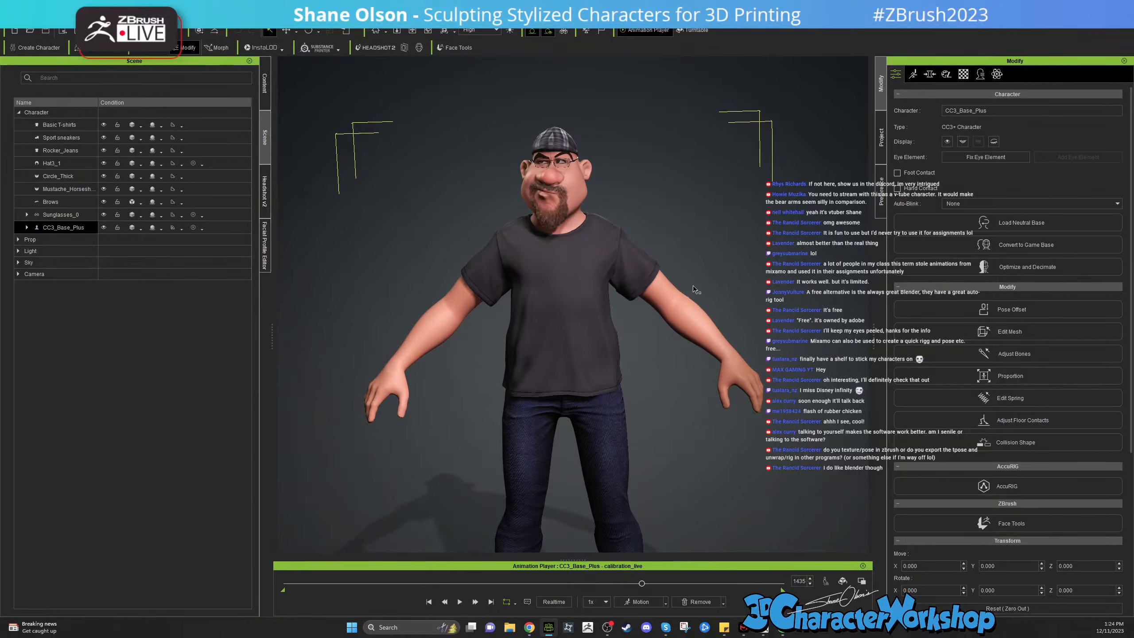
{"action": "scroll", "coordinate": [732, 248], "scroll_direction": "down", "scroll_amount": 5}
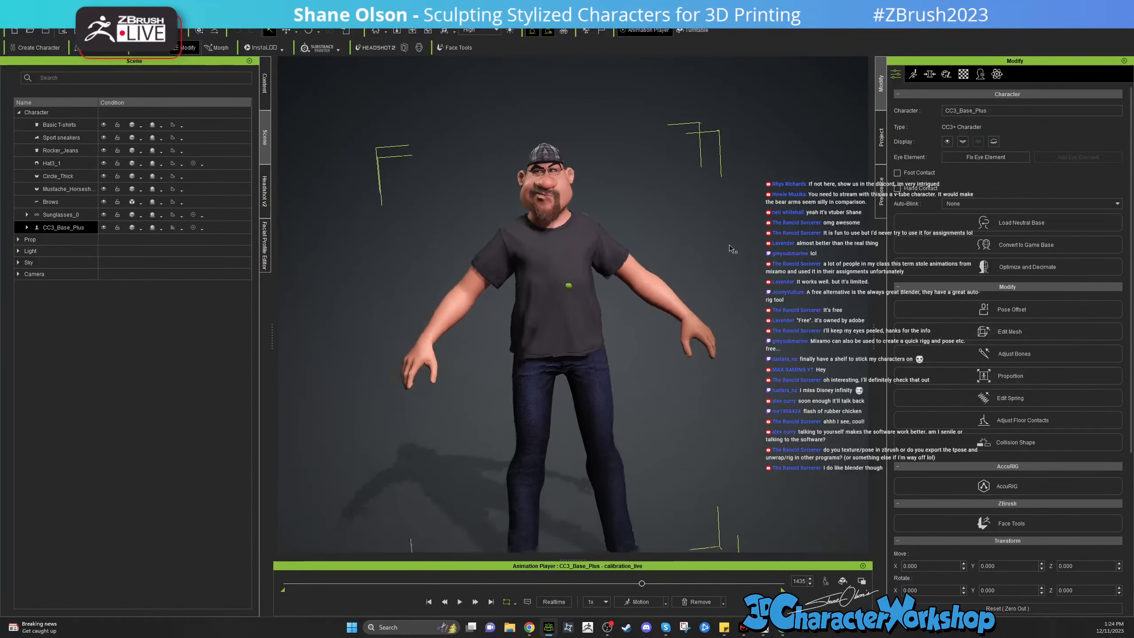
{"action": "right_click_drag", "start_coordinate": [732, 248], "coordinate": [695, 271]}
{"action": "scroll", "coordinate": [695, 264], "scroll_direction": "up", "scroll_amount": 8}
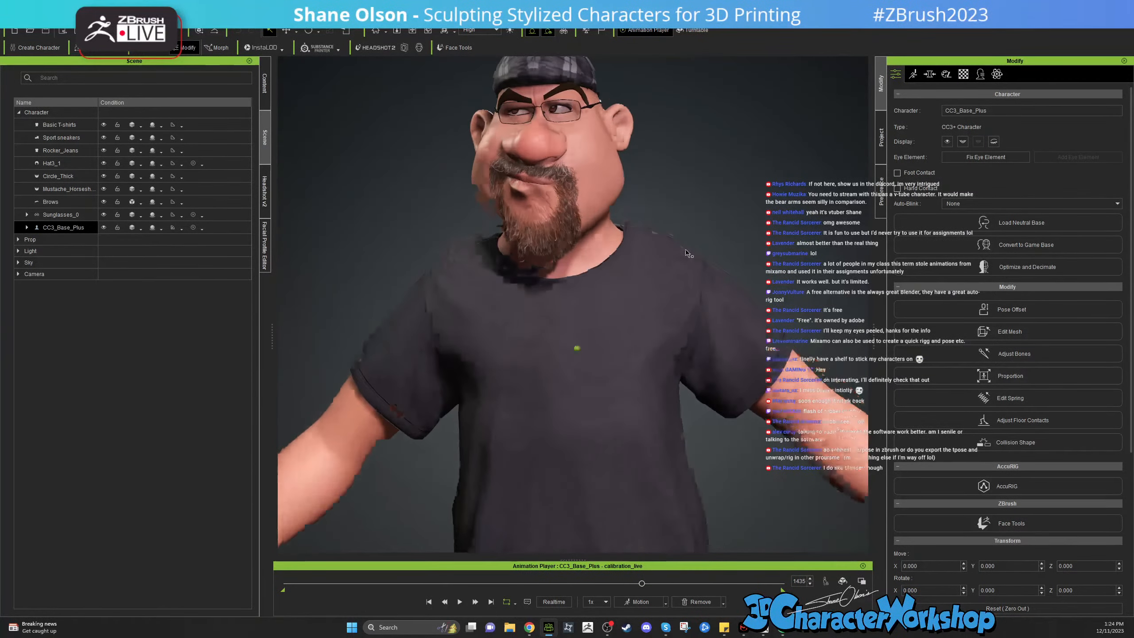
{"action": "scroll", "coordinate": [689, 252], "scroll_direction": "down", "scroll_amount": 2}
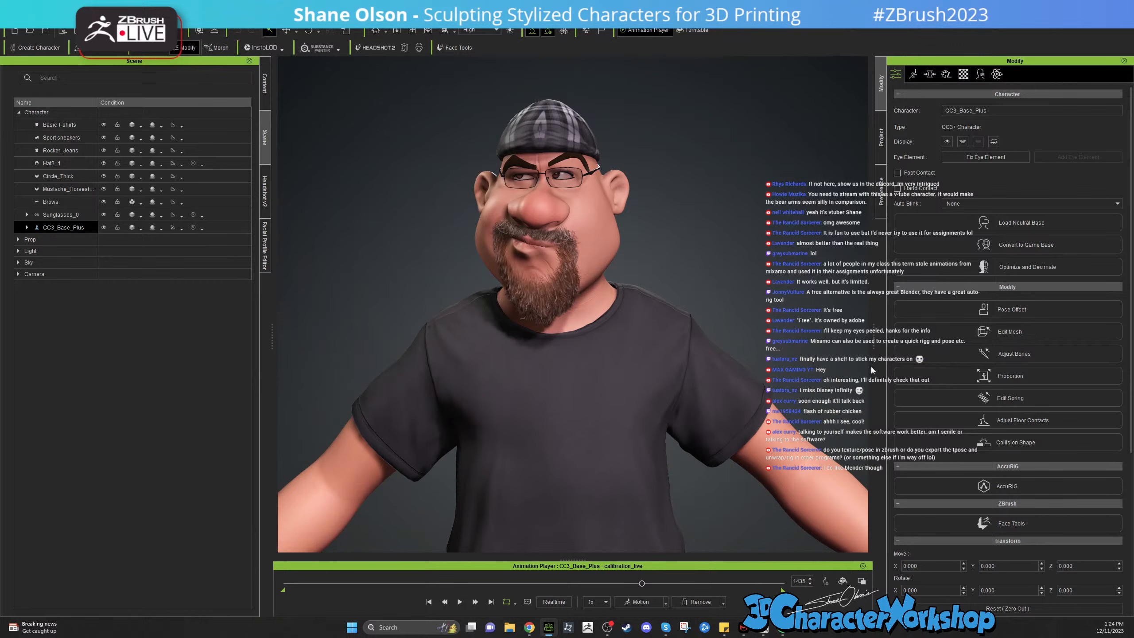
{"action": "right_click_drag", "start_coordinate": [872, 369], "coordinate": [790, 325]}
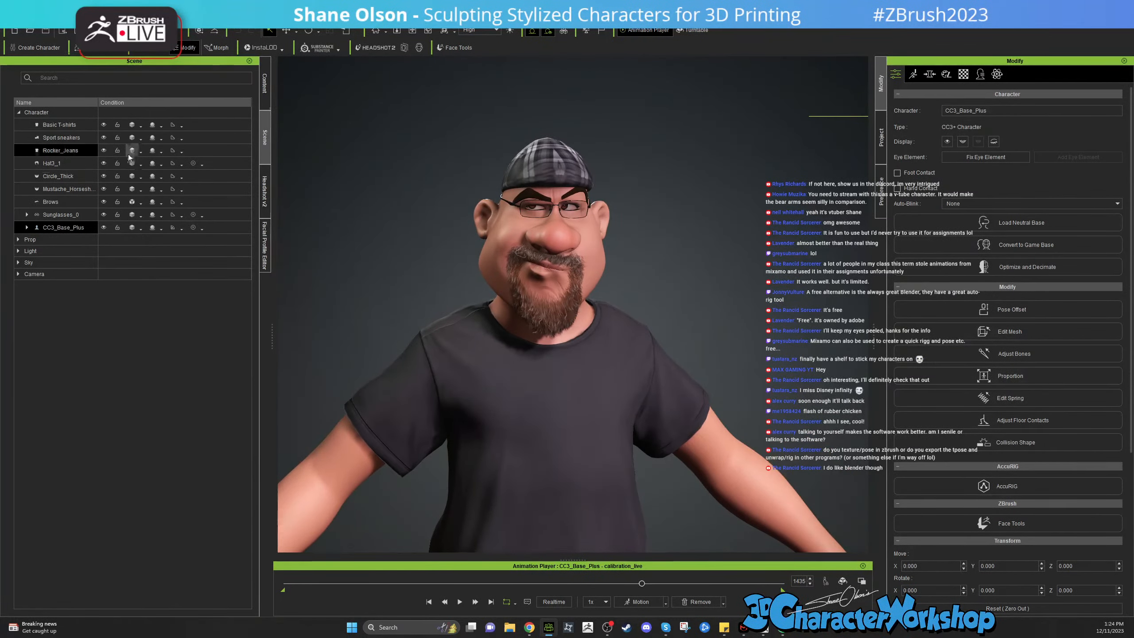
Open the recent project JoshGirl.ccProject, then play and pause its Idle03_M animation.
{"action": "left_click", "coordinate": [10, 21]}
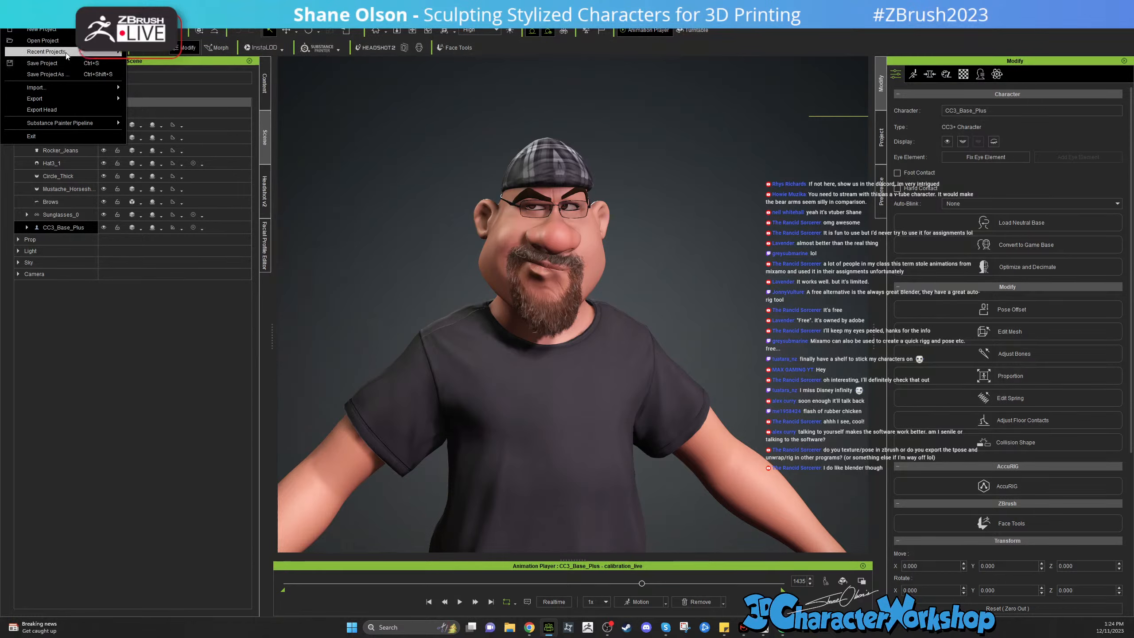
{"action": "mouse_move", "coordinate": [66, 52]}
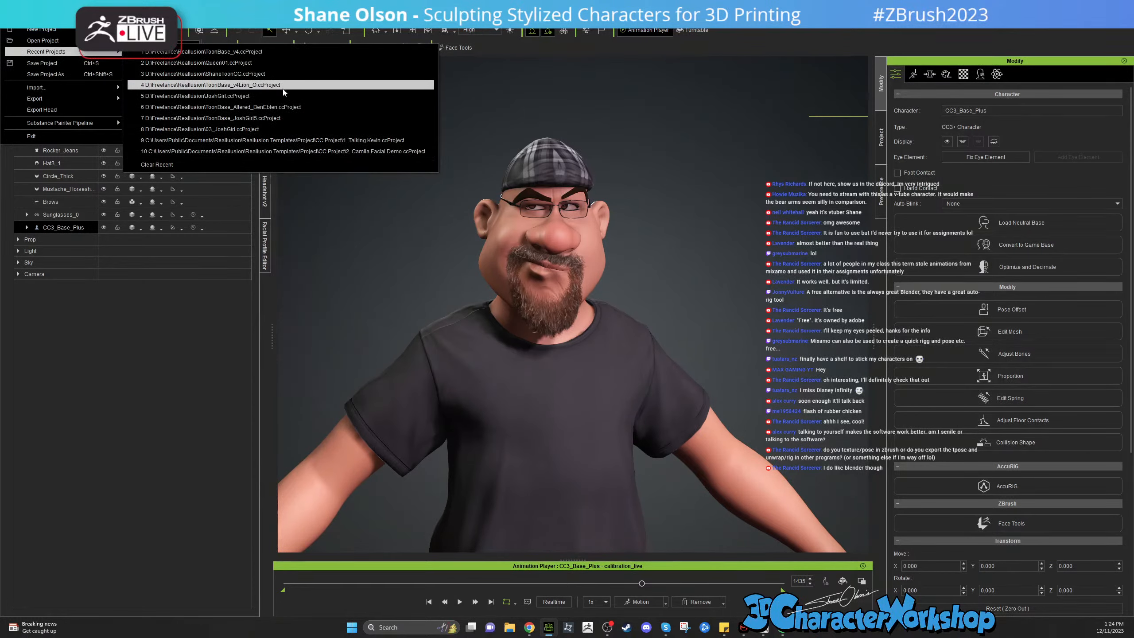
{"action": "left_click", "coordinate": [249, 95]}
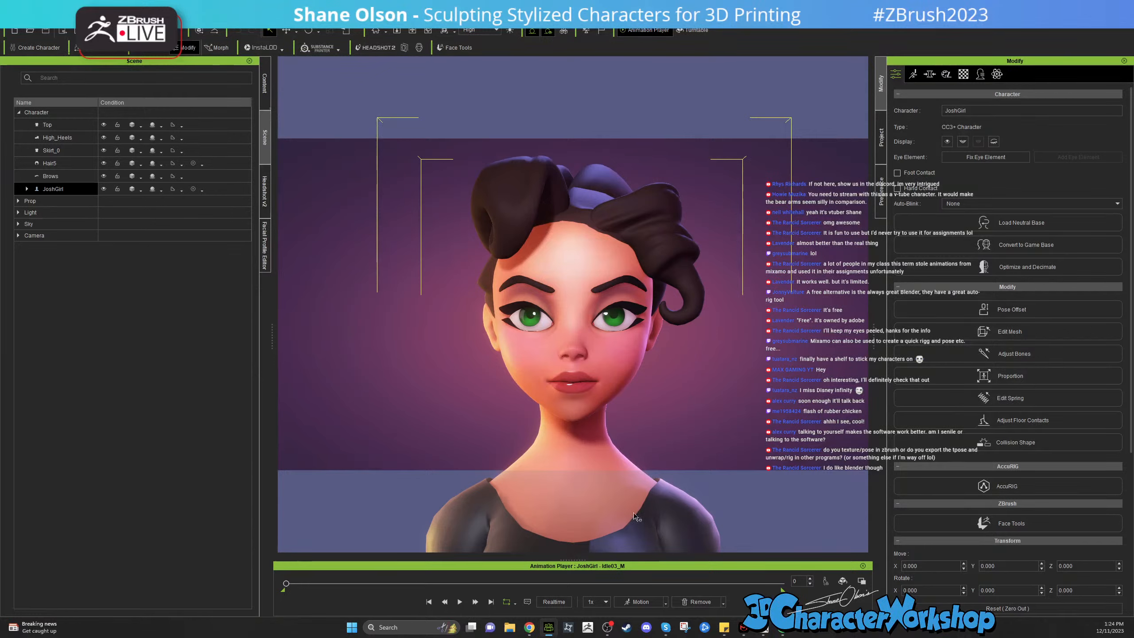
{"action": "left_click", "coordinate": [460, 601]}
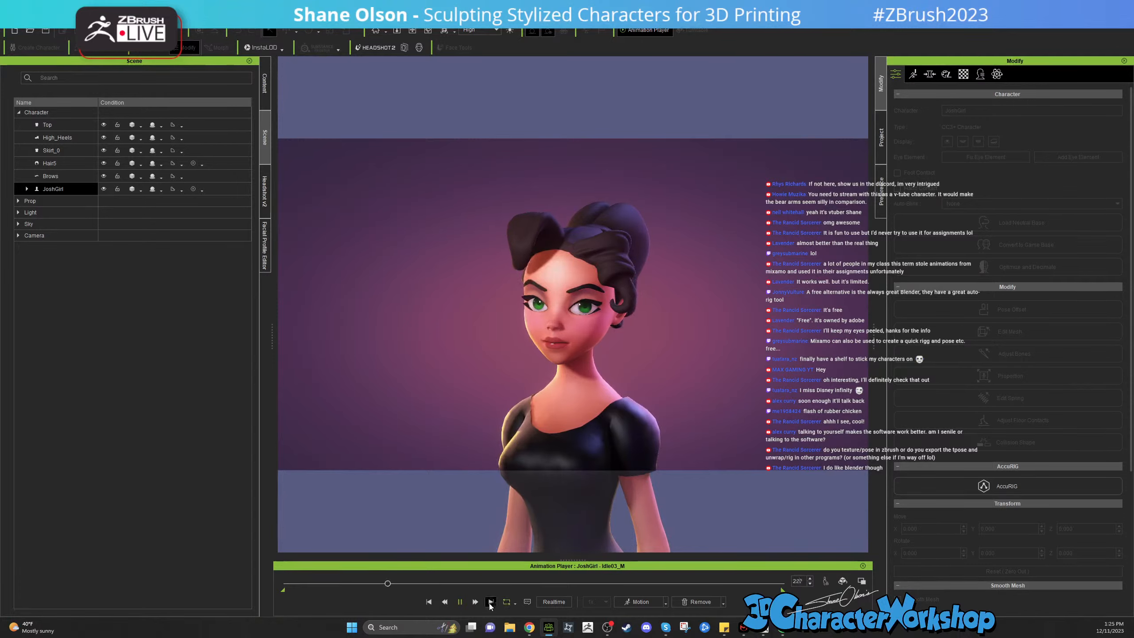
{"action": "left_click", "coordinate": [459, 601]}
Frame the JoshGirl character's full body and play more of the idle animation before pausing it.
{"action": "scroll", "coordinate": [651, 363], "scroll_direction": "down", "scroll_amount": 5}
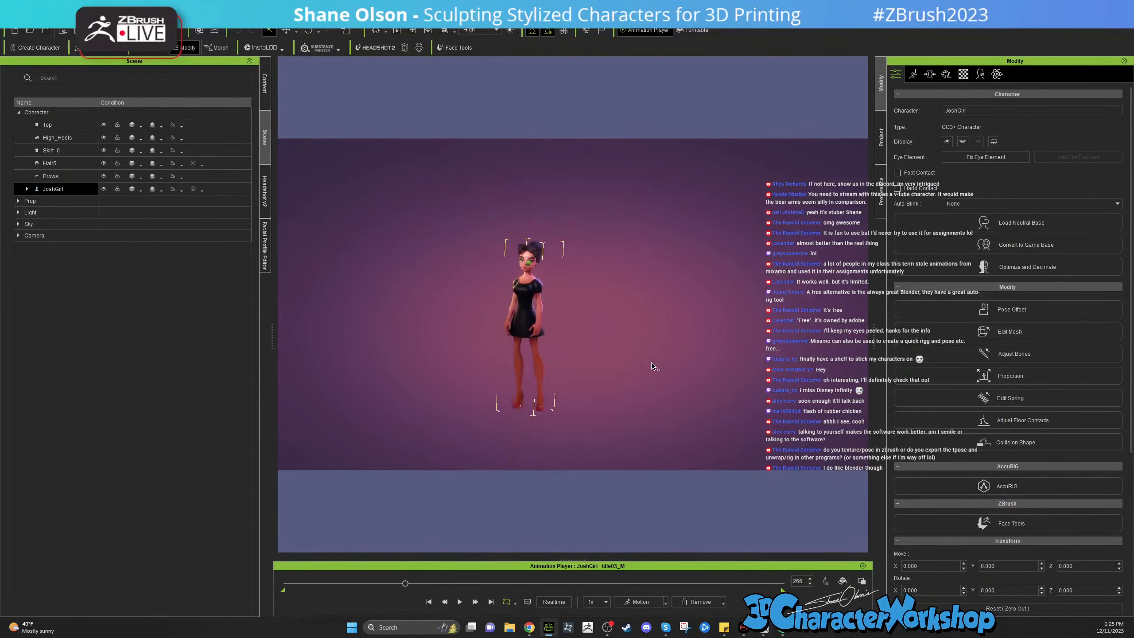
{"action": "scroll", "coordinate": [613, 363], "scroll_direction": "up", "scroll_amount": 3}
{"action": "scroll", "coordinate": [568, 186], "scroll_direction": "down", "scroll_amount": 2}
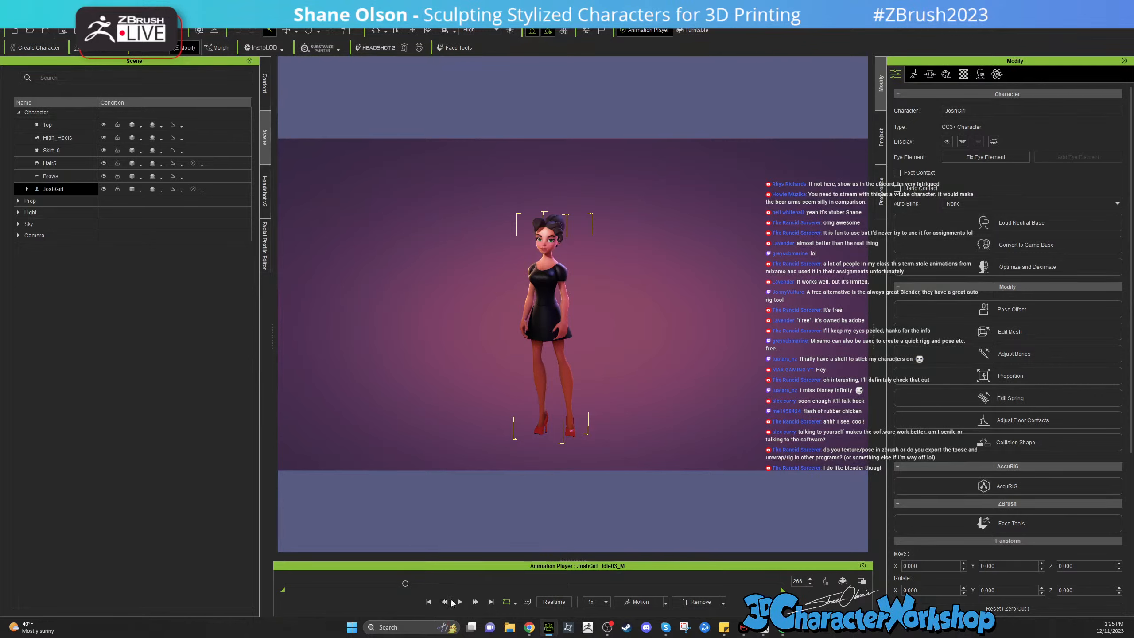
{"action": "left_click", "coordinate": [458, 602]}
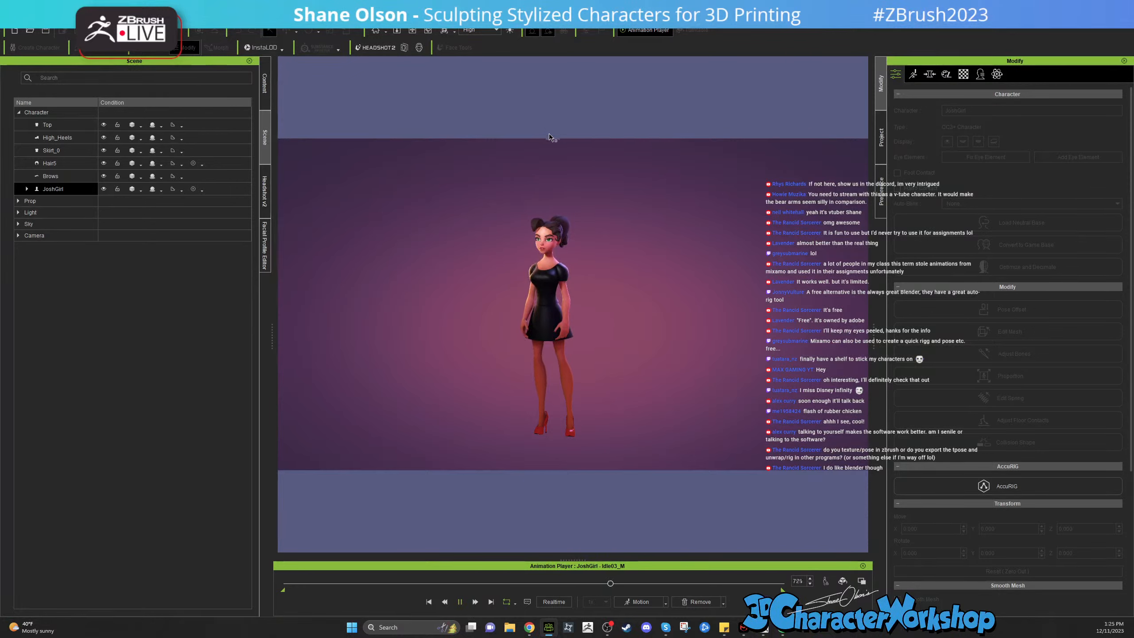
{"action": "left_click", "coordinate": [460, 603]}
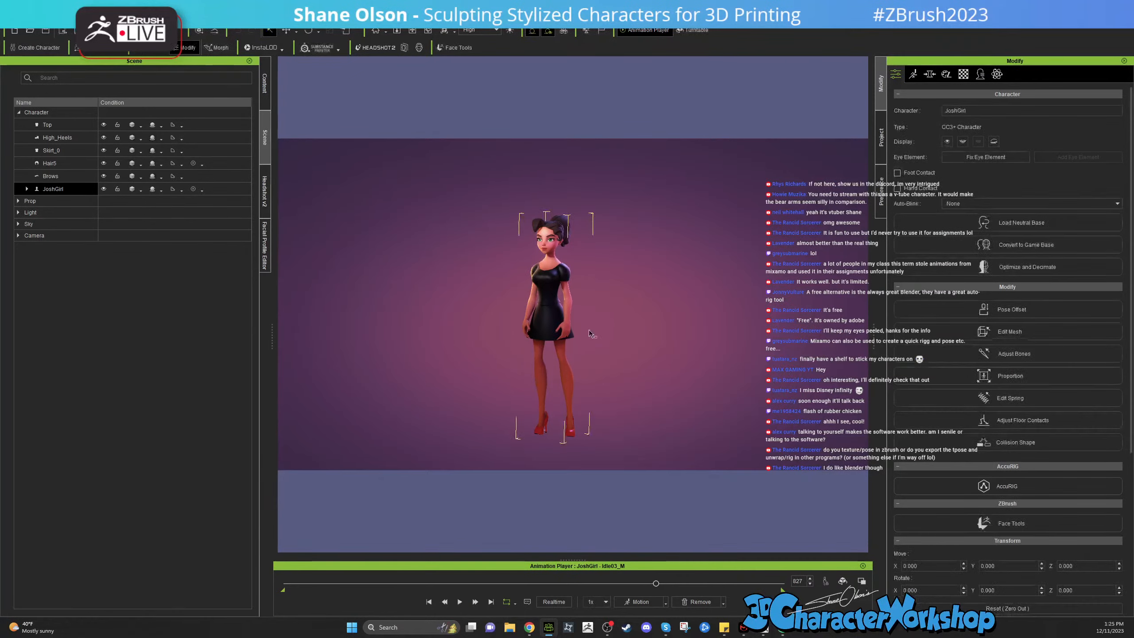
View the JoshGirl character up close, then switch back to ZBrush and turn the devil to a three-quarter view.
{"action": "scroll", "coordinate": [588, 329], "scroll_direction": "up", "scroll_amount": 10}
{"action": "right_click_drag", "start_coordinate": [691, 235], "coordinate": [676, 275]}
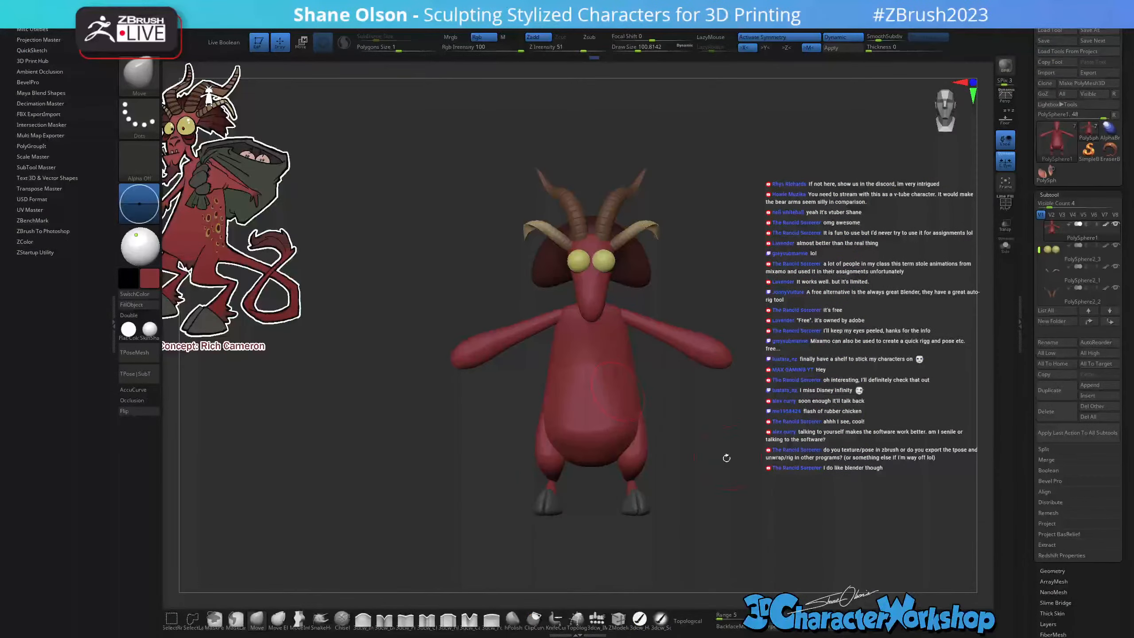
{"action": "right_click_drag", "start_coordinate": [562, 380], "coordinate": [557, 298]}
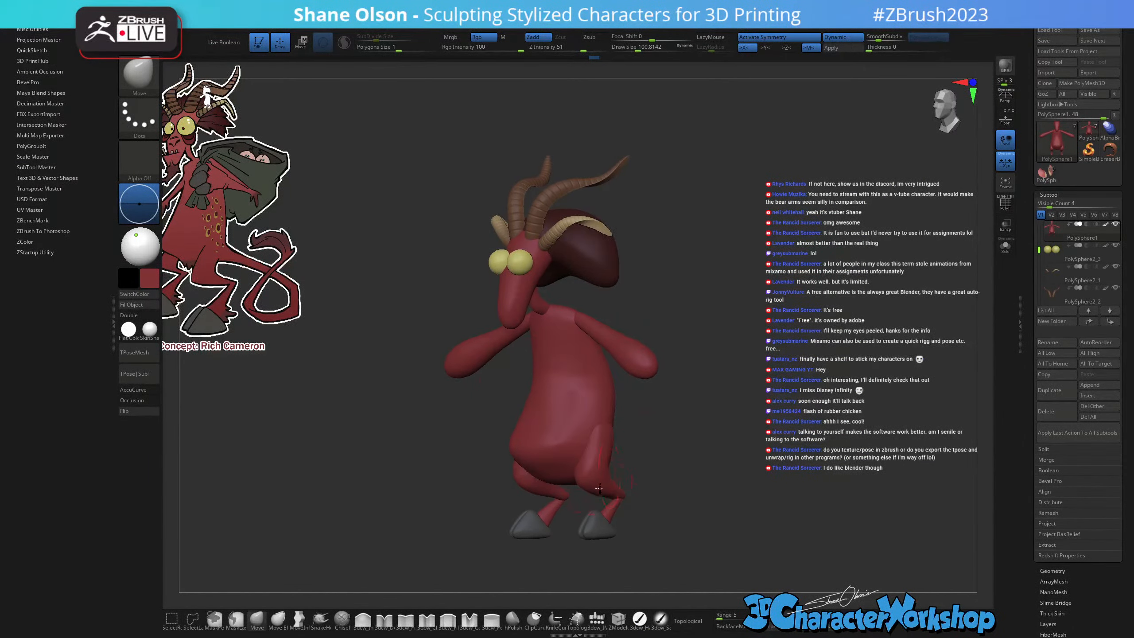
Collapse the left-hand tray and inspect the devil's whole body from three-quarter and front angles against the concept.
{"action": "left_click_drag", "start_coordinate": [697, 419], "coordinate": [708, 414]}
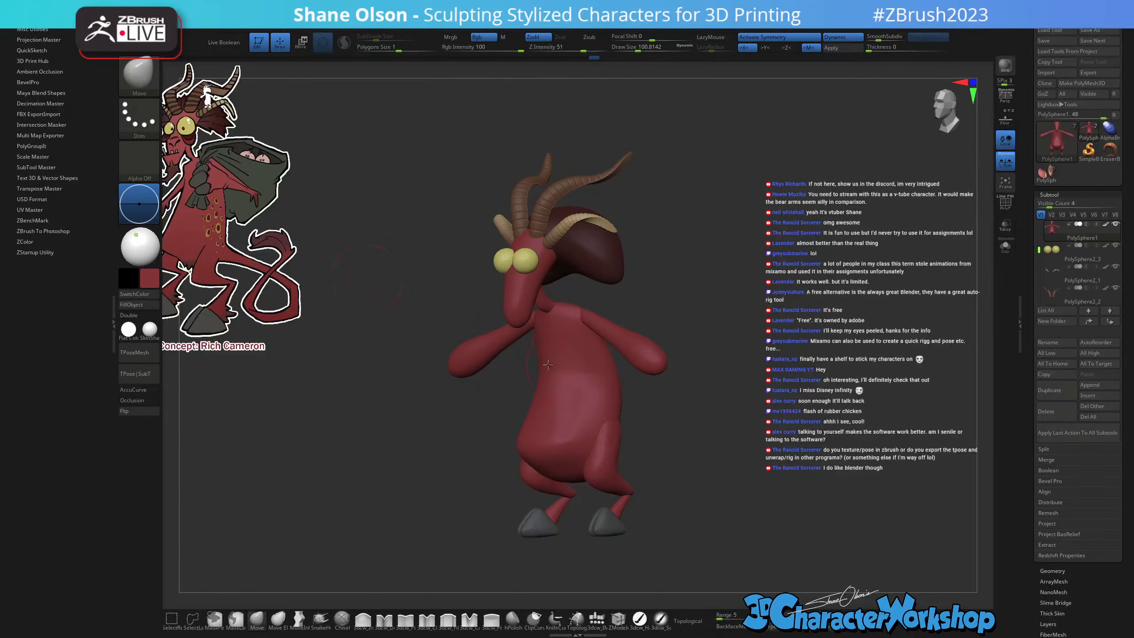
{"action": "left_click_drag", "start_coordinate": [708, 367], "coordinate": [565, 525]}
{"action": "left_click", "coordinate": [113, 317]}
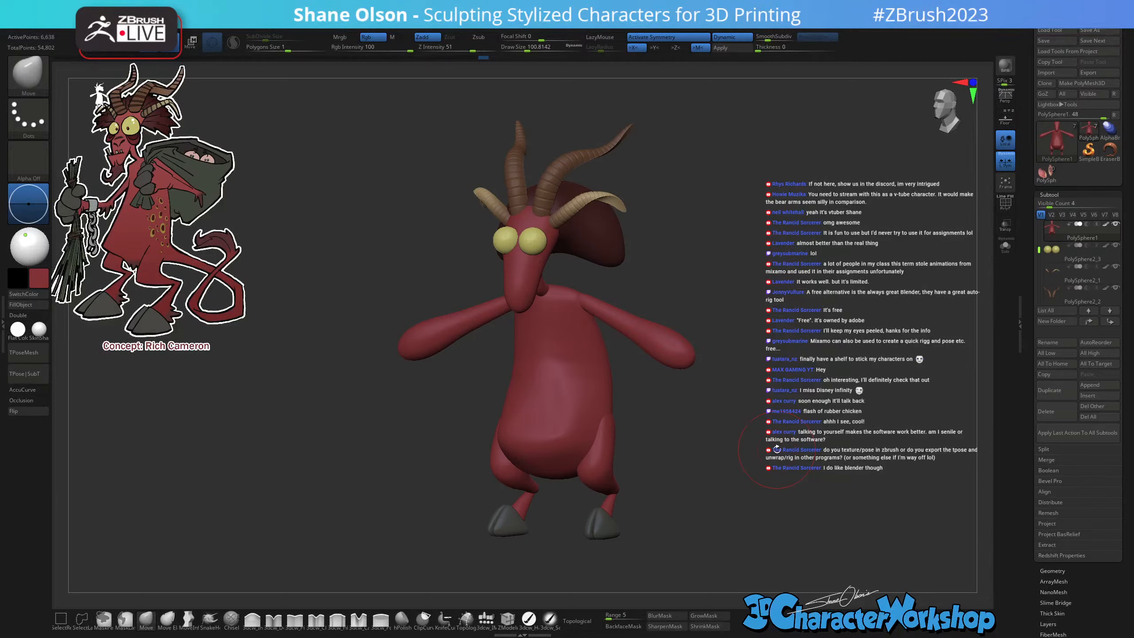
{"action": "left_click_drag", "start_coordinate": [608, 351], "coordinate": [564, 302]}
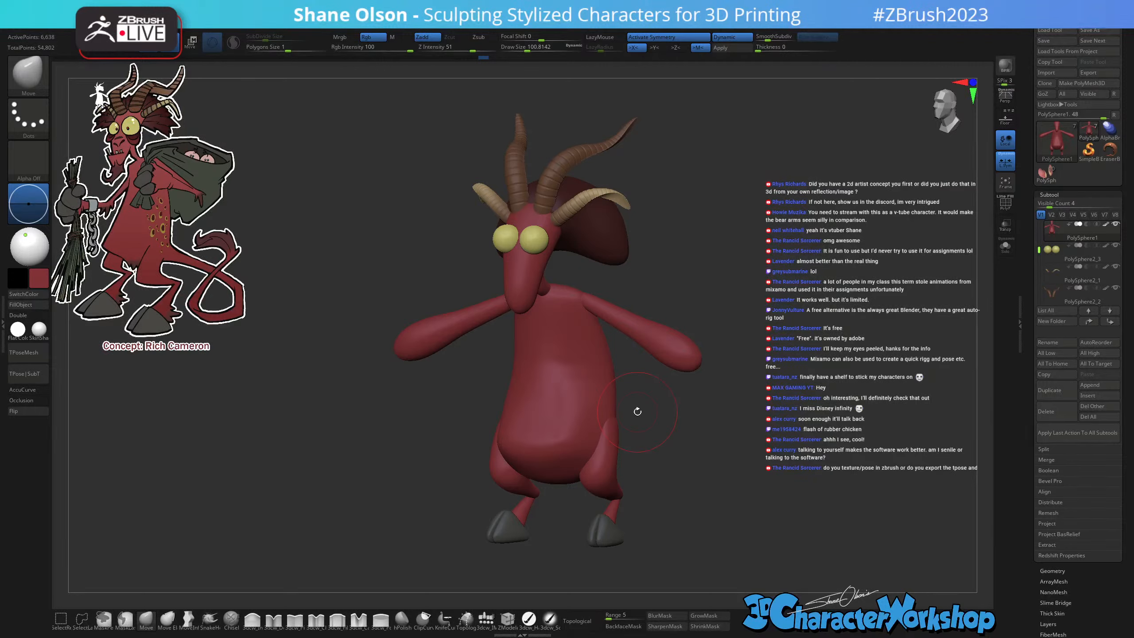
{"action": "left_click_drag", "start_coordinate": [624, 459], "coordinate": [674, 445]}
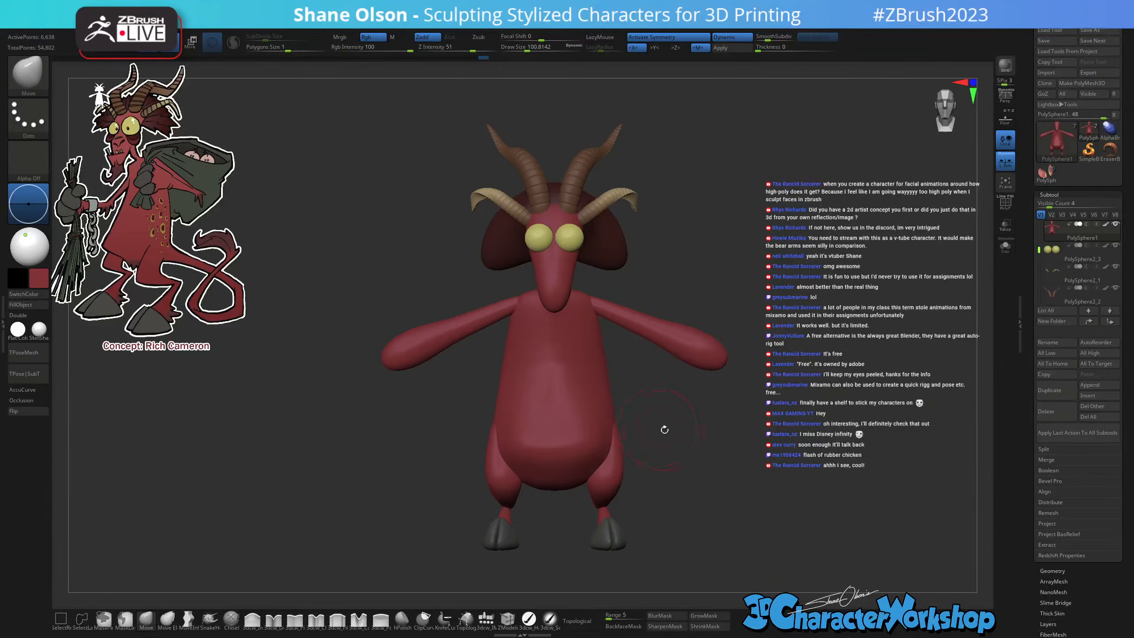
{"action": "left_click_drag", "start_coordinate": [673, 432], "coordinate": [671, 448]}
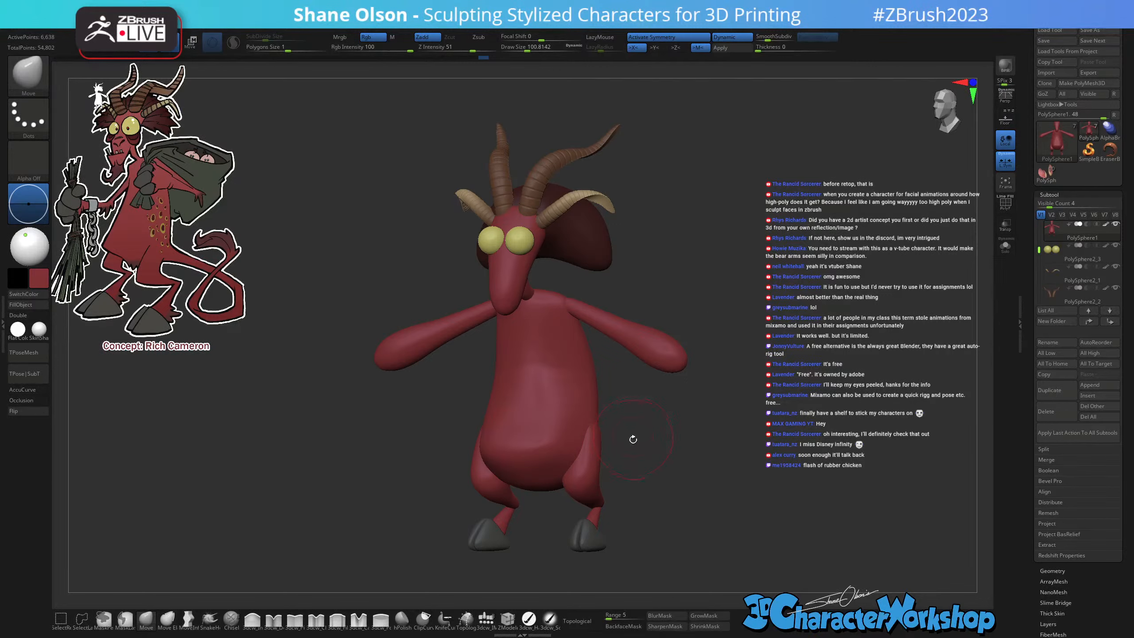
Reduce the draw size to about 65 and examine the devil's head and snout up close.
{"action": "key", "text": "s"}
{"action": "left_click", "coordinate": [654, 458]}
{"action": "left_click_drag", "start_coordinate": [654, 456], "coordinate": [757, 387], "text": "shift"}
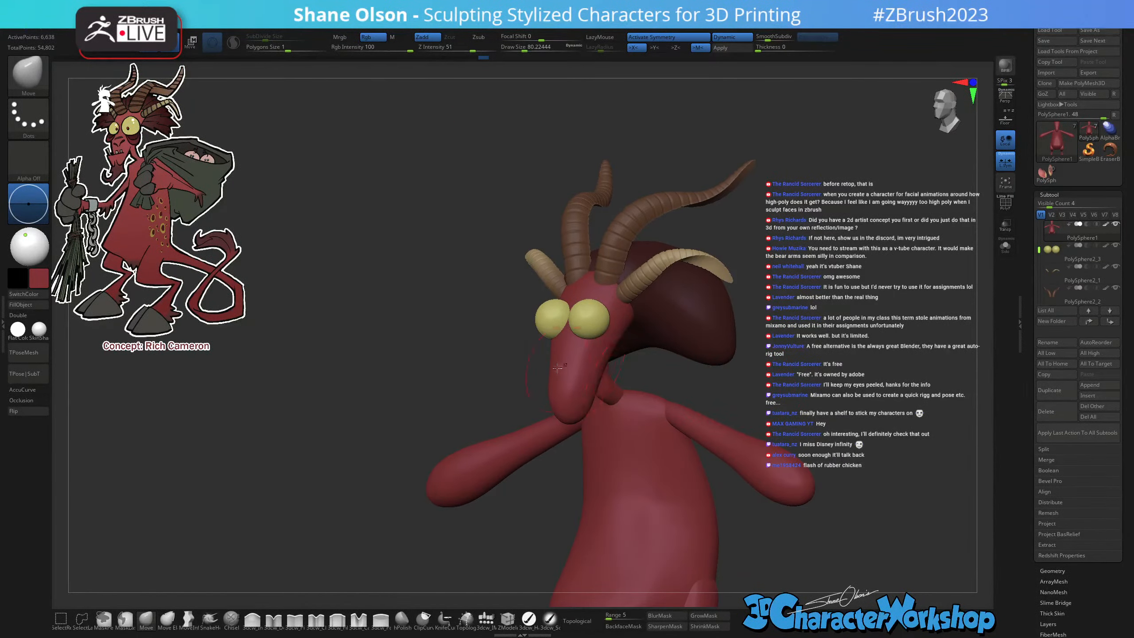
{"action": "right_click_drag", "start_coordinate": [560, 370], "coordinate": [581, 410], "text": "ctrl"}
{"action": "key", "text": "s"}
{"action": "left_click_drag", "start_coordinate": [583, 410], "coordinate": [581, 409]}
{"action": "right_click_drag", "start_coordinate": [617, 409], "coordinate": [583, 408]}
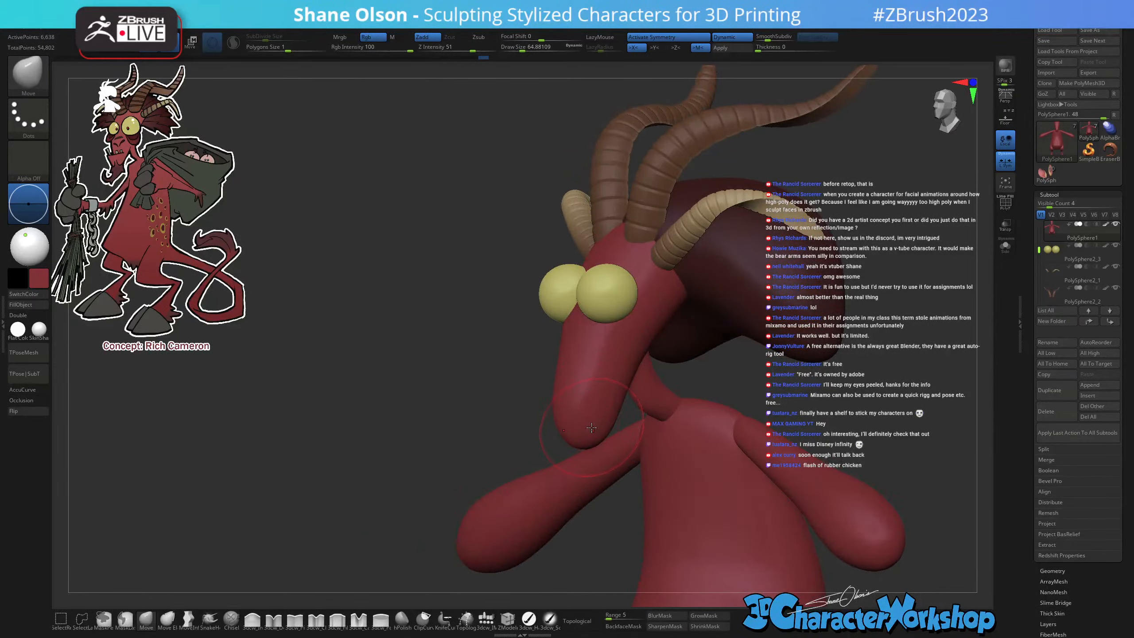
{"action": "right_click_drag", "start_coordinate": [587, 410], "coordinate": [573, 397]}
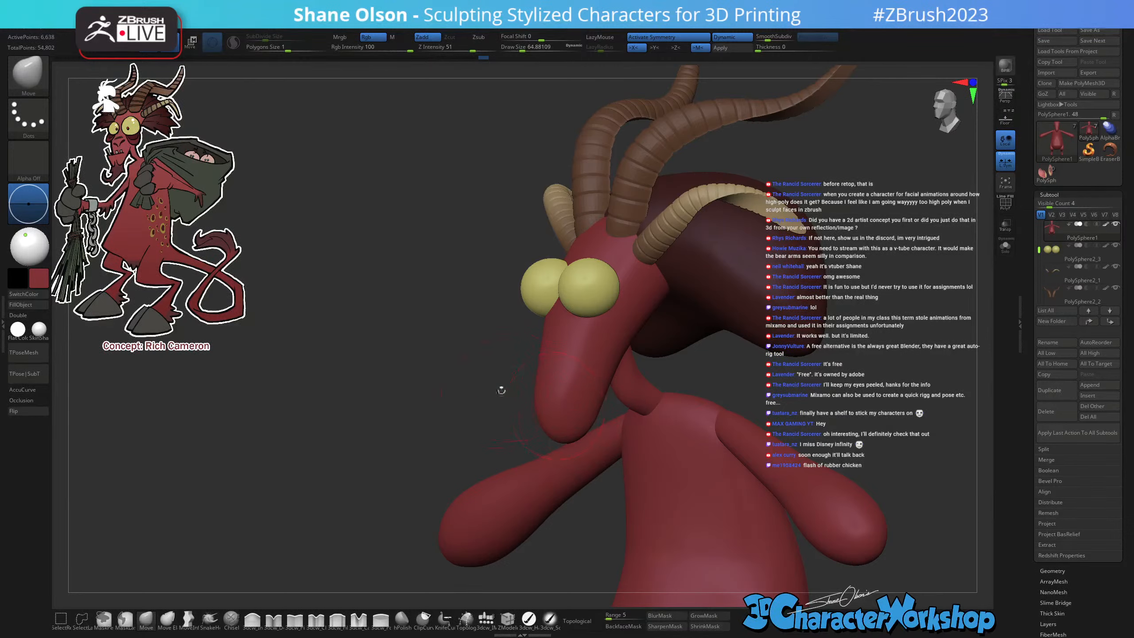
{"action": "left_click_drag", "start_coordinate": [571, 519], "coordinate": [496, 600]}
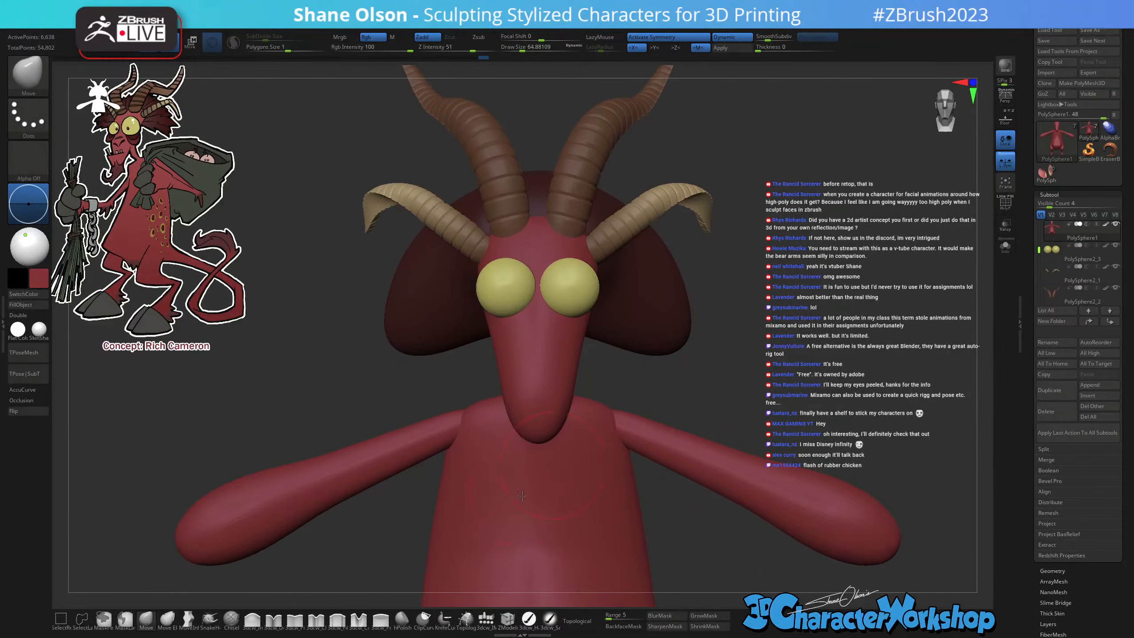
Insert a sphere over the end of the devil's snout using the primitive insert-mesh brush, centred from the front.
{"action": "left_click", "coordinate": [486, 619]}
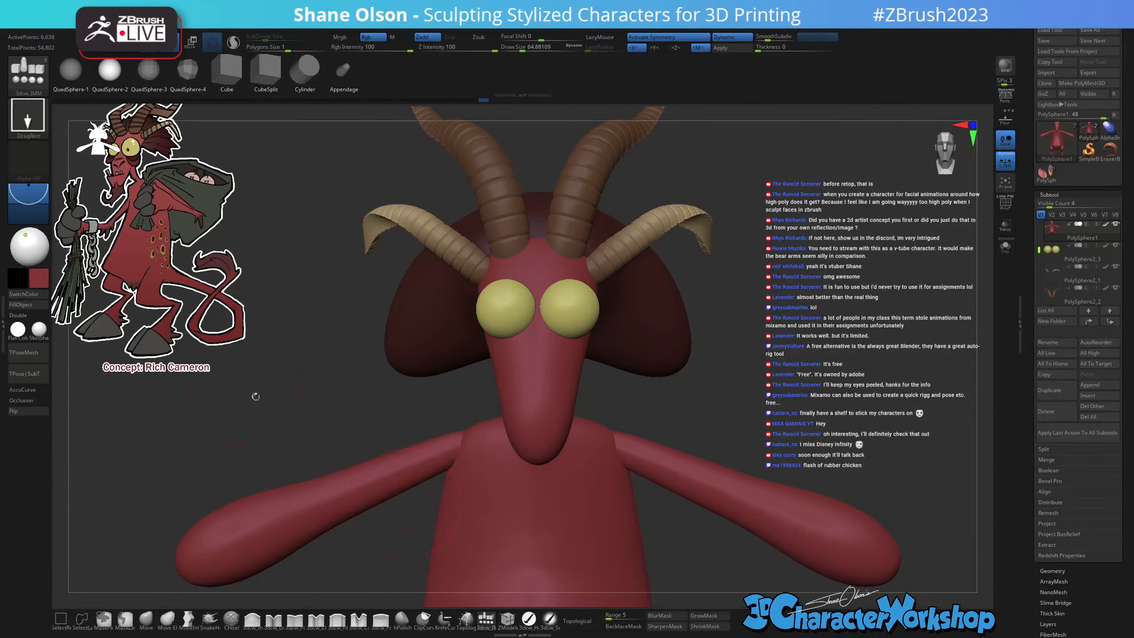
{"action": "right_click_drag", "start_coordinate": [554, 421], "coordinate": [560, 400], "text": "alt"}
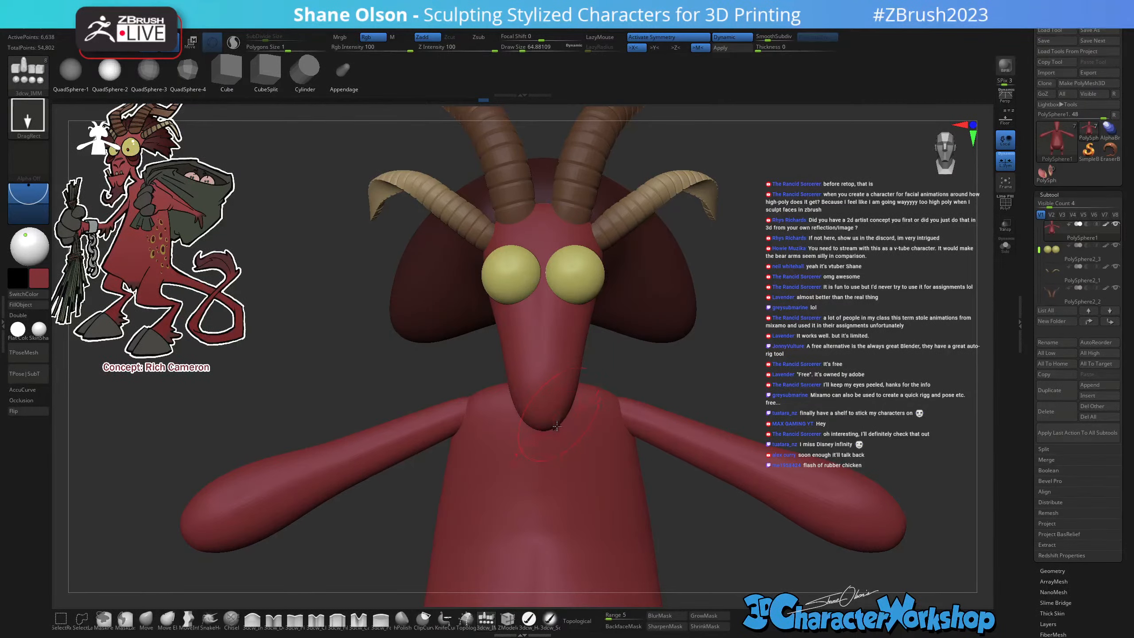
{"action": "right_click_drag", "start_coordinate": [563, 456], "coordinate": [537, 370], "text": "ctrl"}
{"action": "right_click_drag", "start_coordinate": [719, 431], "coordinate": [703, 326], "text": "alt"}
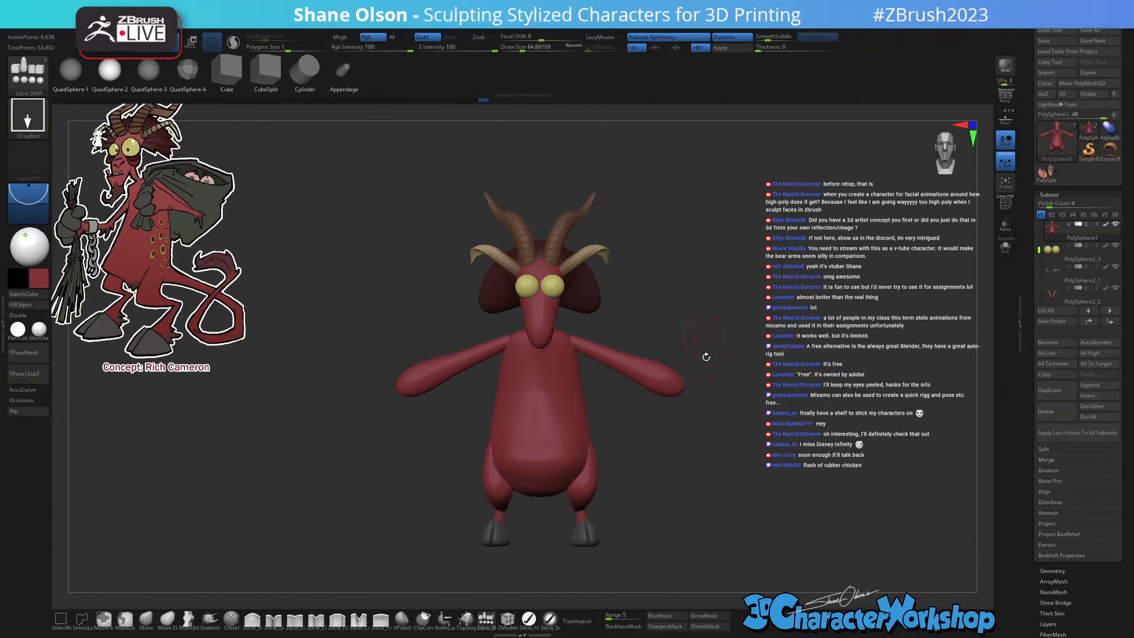
{"action": "mouse_move", "coordinate": [699, 442]}
{"action": "right_mouse_down"}
{"action": "mouse_move", "coordinate": [671, 448]}
{"action": "mouse_move", "coordinate": [694, 444]}
{"action": "right_mouse_up"}
{"action": "right_click_drag", "start_coordinate": [664, 313], "coordinate": [654, 622], "text": "ctrl"}
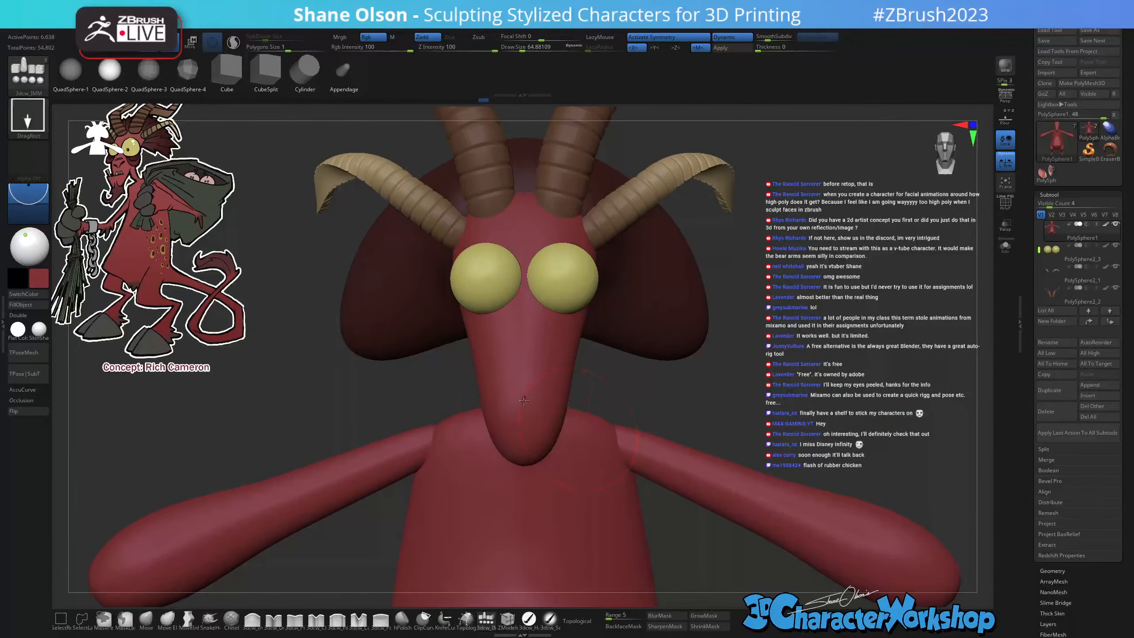
{"action": "left_click_drag", "start_coordinate": [523, 410], "coordinate": [556, 442]}
Move the inserted sphere back in side view so that it overlaps the lower end of the snout.
{"action": "right_click_drag", "start_coordinate": [694, 397], "coordinate": [576, 487]}
{"action": "key", "text": "w"}
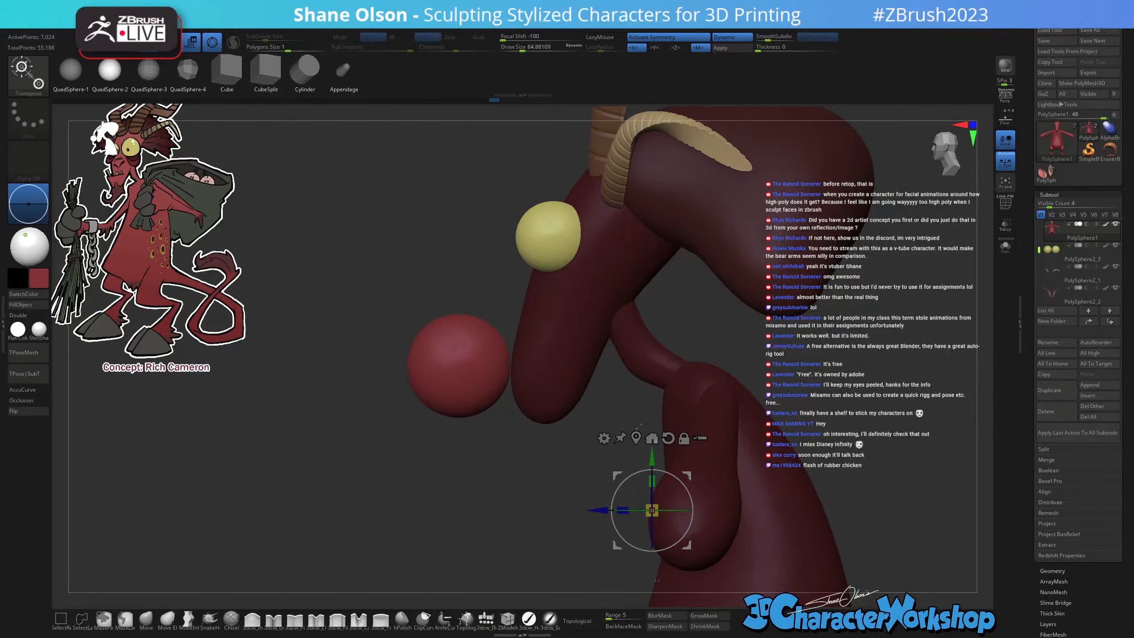
{"action": "left_click_drag", "start_coordinate": [687, 474], "coordinate": [556, 365], "text": "alt"}
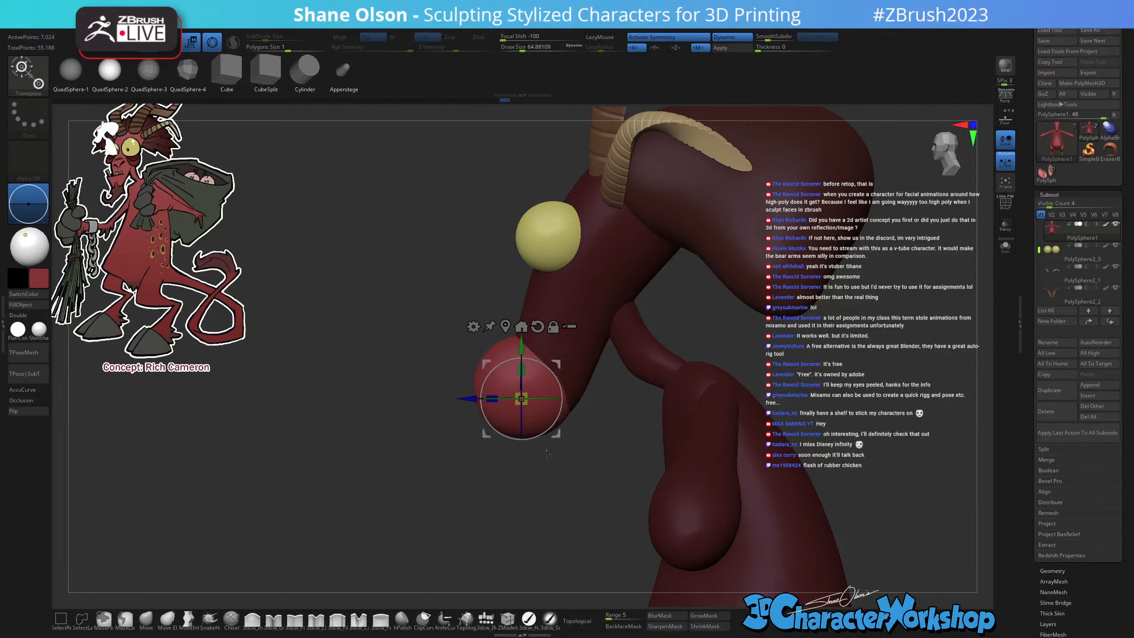
{"action": "left_click_drag", "start_coordinate": [549, 452], "coordinate": [551, 487], "text": "alt"}
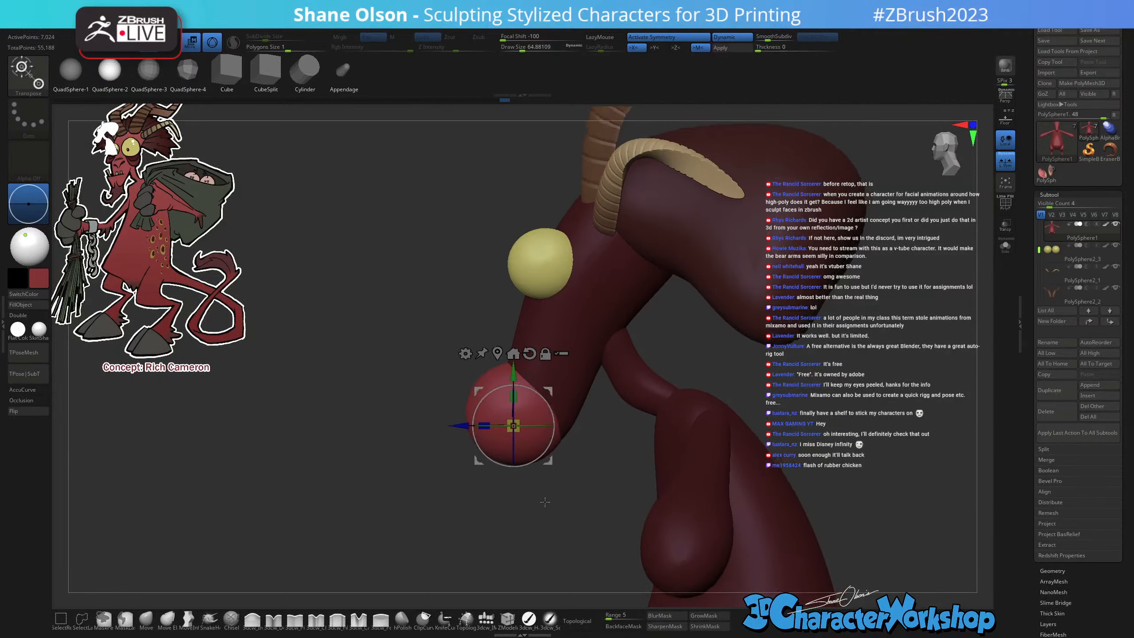
Flatten the upper half of the sphere with the Clip Curve brush, leaving a half-sphere lower jaw under the snout.
{"action": "left_click", "coordinate": [423, 619]}
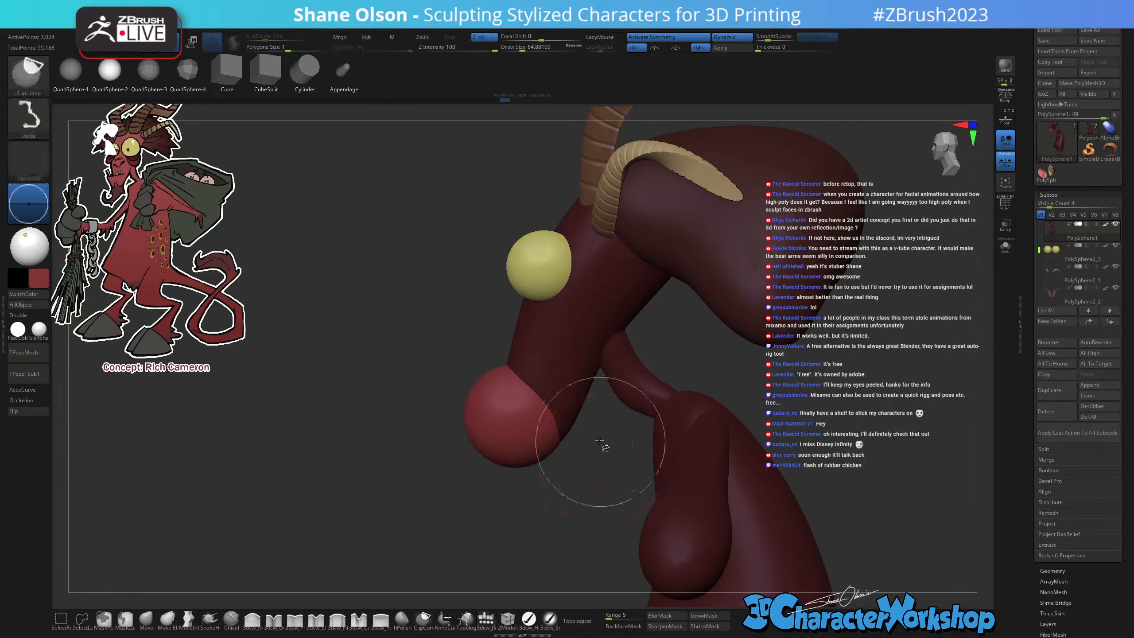
{"action": "mouse_move", "coordinate": [606, 414]}
{"action": "left_mouse_down", "text": "ctrl+shift"}
{"action": "mouse_move", "coordinate": [318, 414]}
{"action": "mouse_move", "coordinate": [813, 381]}
{"action": "mouse_move", "coordinate": [901, 426]}
{"action": "mouse_move", "coordinate": [754, 360]}
{"action": "mouse_move", "coordinate": [705, 426]}
{"action": "mouse_move", "coordinate": [694, 394]}
{"action": "left_mouse_up", "text": "ctrl+shift"}
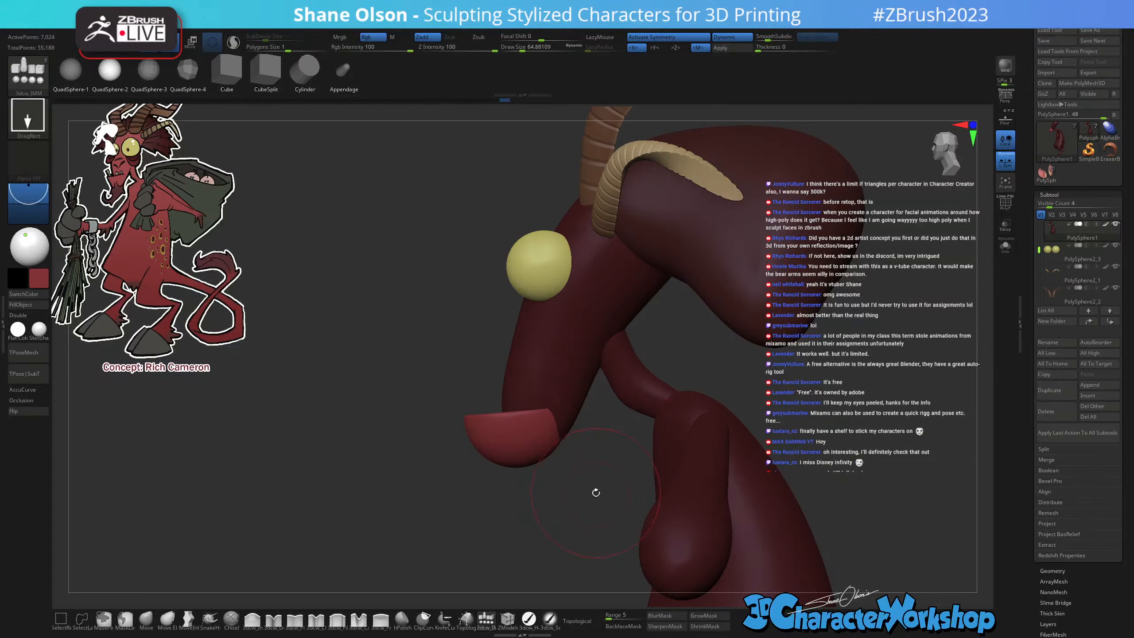
{"action": "left_click_drag", "start_coordinate": [598, 494], "coordinate": [623, 474]}
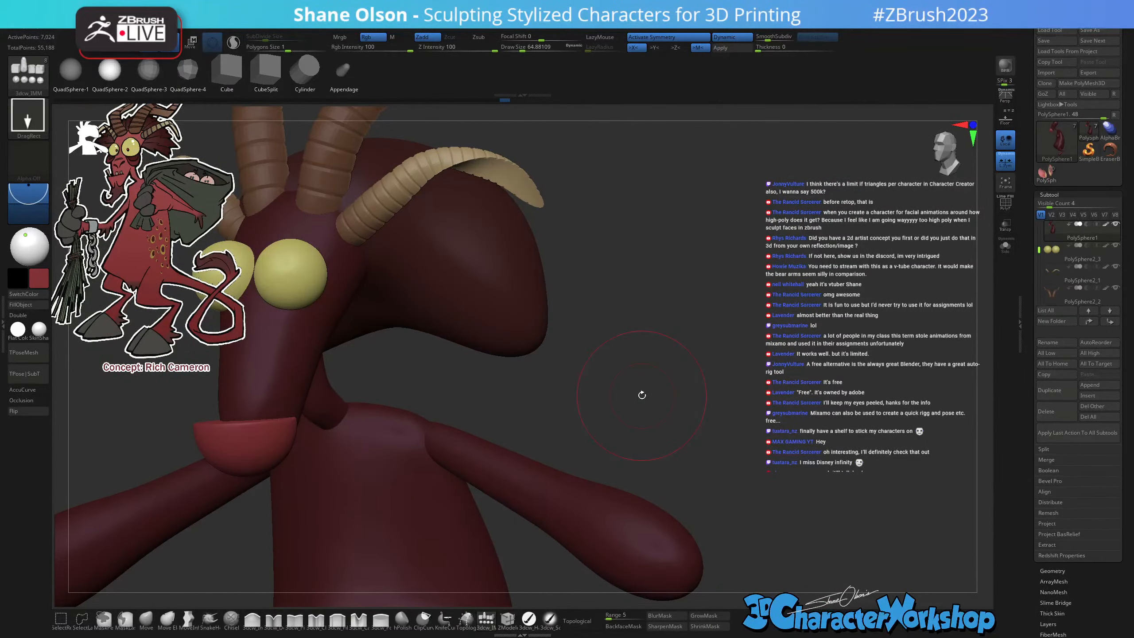
{"action": "scroll", "coordinate": [641, 395], "scroll_direction": "down", "scroll_amount": 6}
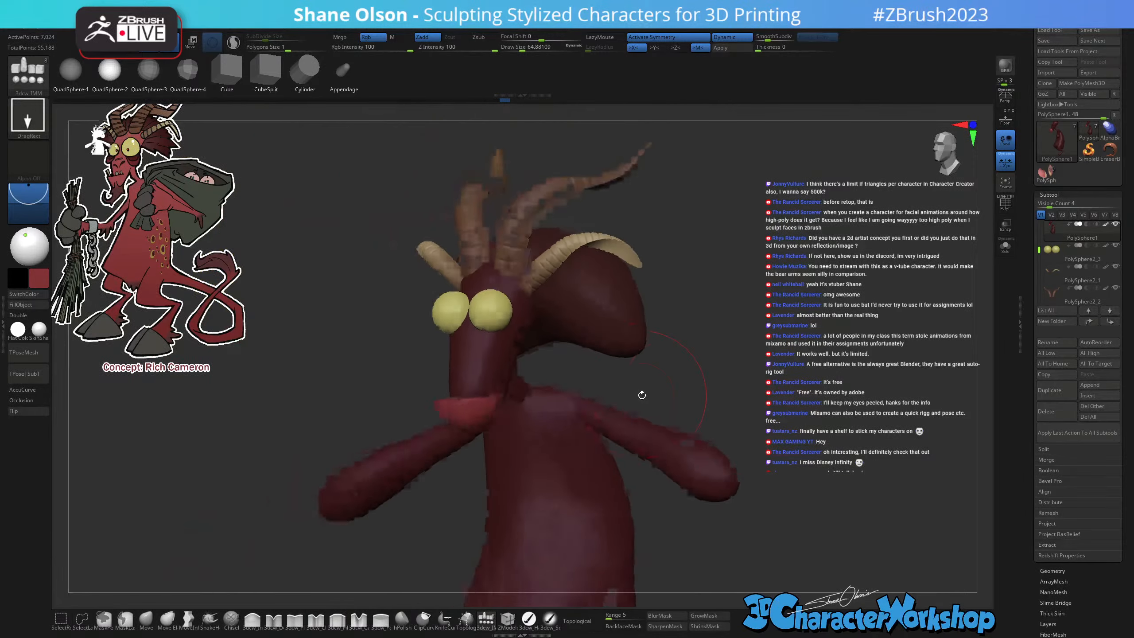
{"action": "scroll", "coordinate": [641, 395], "scroll_direction": "up", "scroll_amount": 3}
{"action": "right_click_drag", "start_coordinate": [642, 394], "coordinate": [576, 395], "text": "alt"}
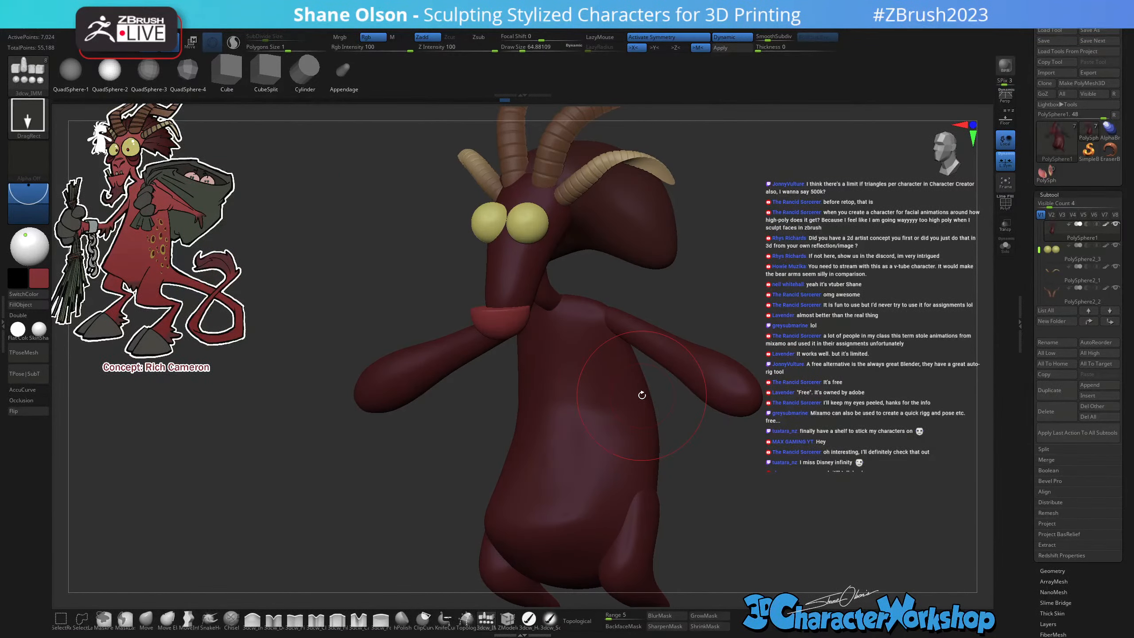
{"action": "right_click_drag", "start_coordinate": [642, 394], "coordinate": [687, 447]}
{"action": "right_click_drag", "start_coordinate": [809, 388], "coordinate": [808, 396], "text": "ctrl"}
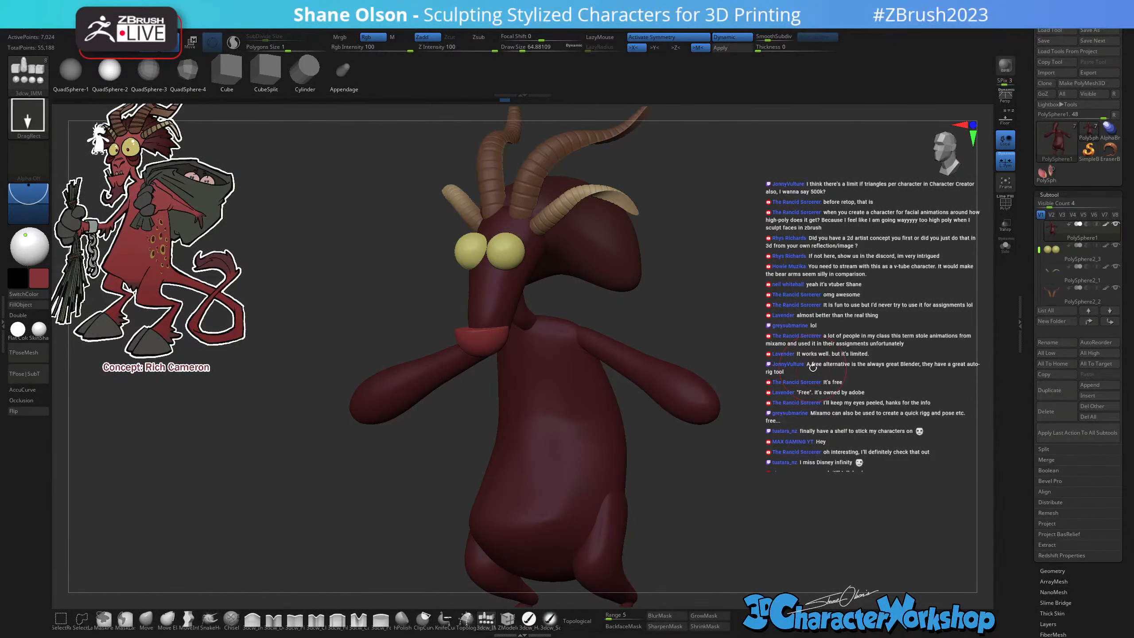
{"action": "right_click_drag", "start_coordinate": [812, 367], "coordinate": [802, 371], "text": "ctrl"}
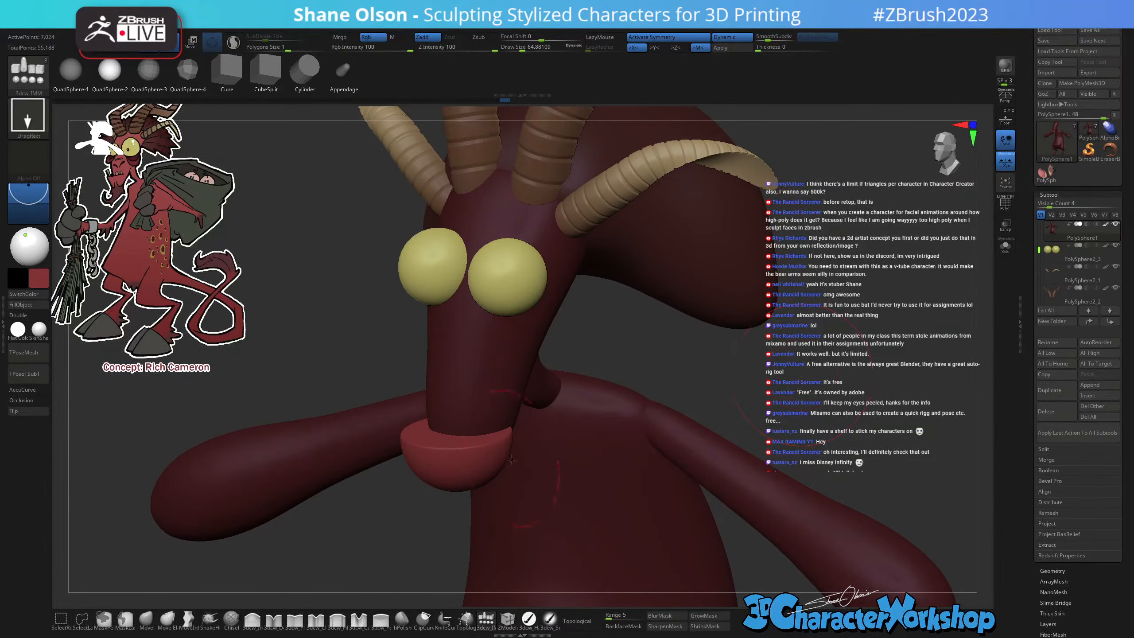
Show the polygroup wireframe, solo the body subtool and isolate the half-sphere jaw's polygroup for editing.
{"action": "key", "text": "shift+f"}
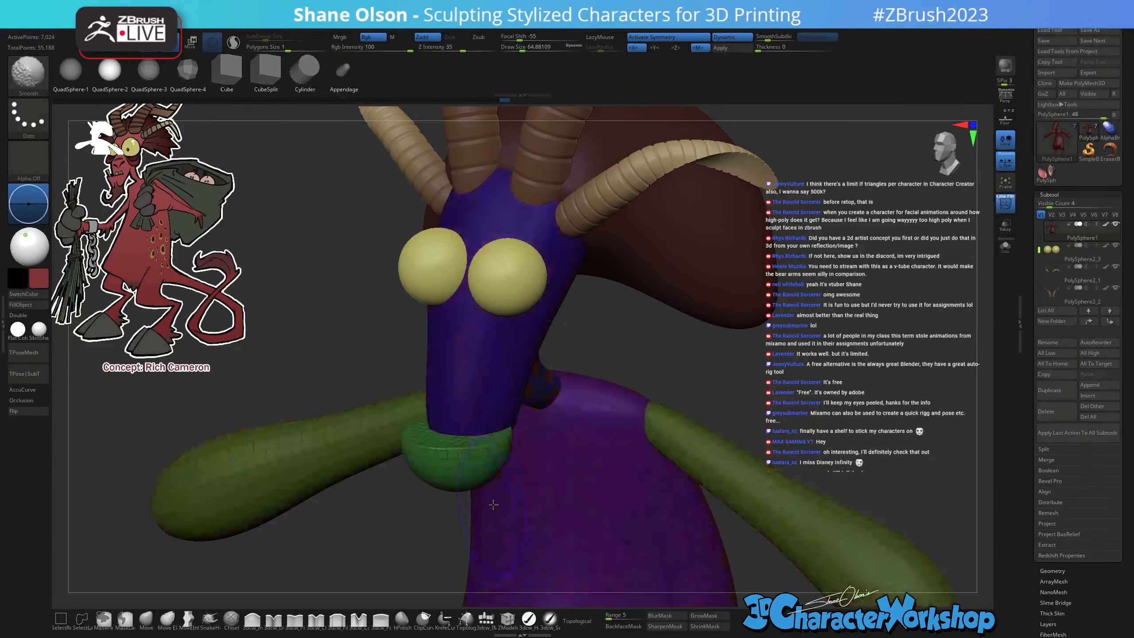
{"action": "left_click", "coordinate": [1005, 247]}
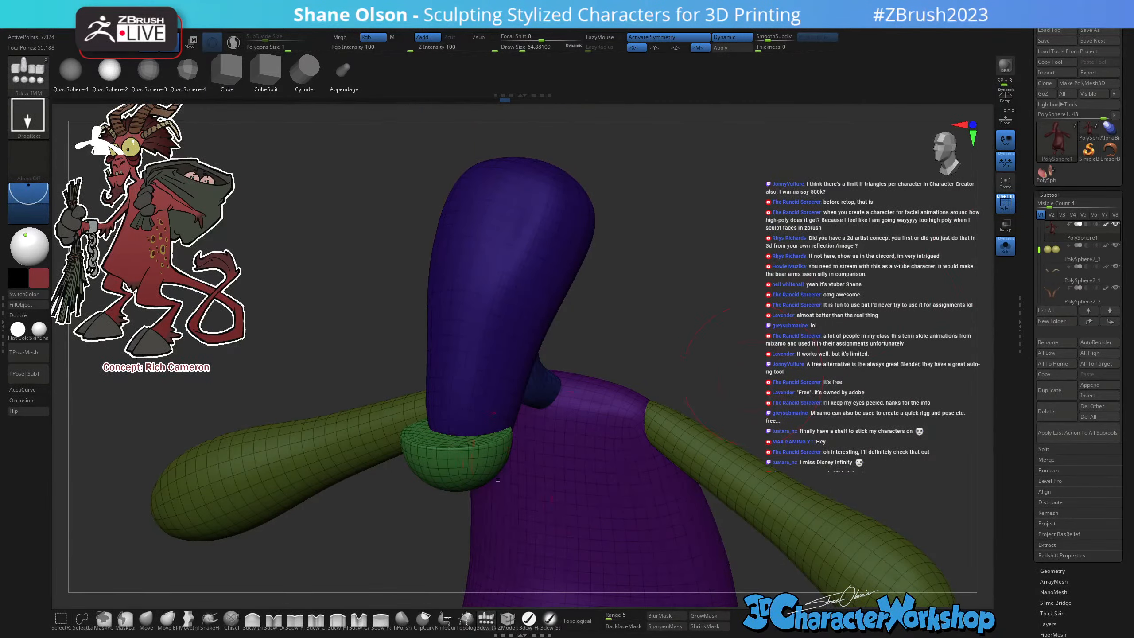
{"action": "key", "text": "ctrl+shift"}
{"action": "left_click", "coordinate": [469, 447], "text": "ctrl+shift"}
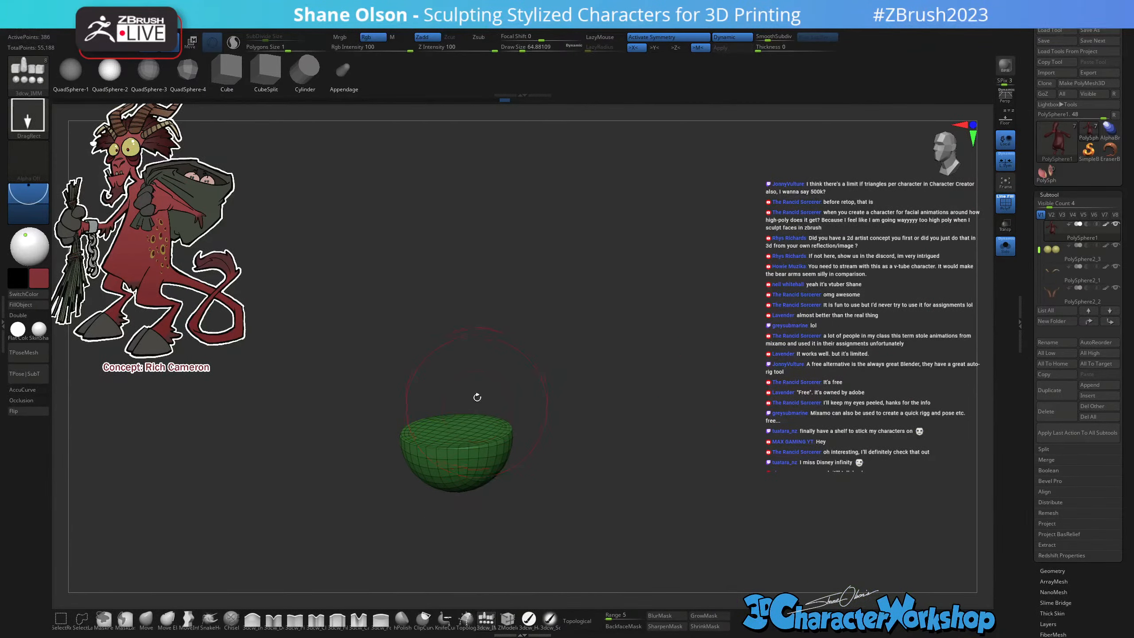
{"action": "mouse_move", "coordinate": [475, 400]}
{"action": "left_mouse_down", "text": "alt"}
{"action": "mouse_move", "coordinate": [474, 413]}
{"action": "mouse_move", "coordinate": [549, 423]}
{"action": "left_mouse_up", "text": "alt"}
{"action": "key", "text": "s"}
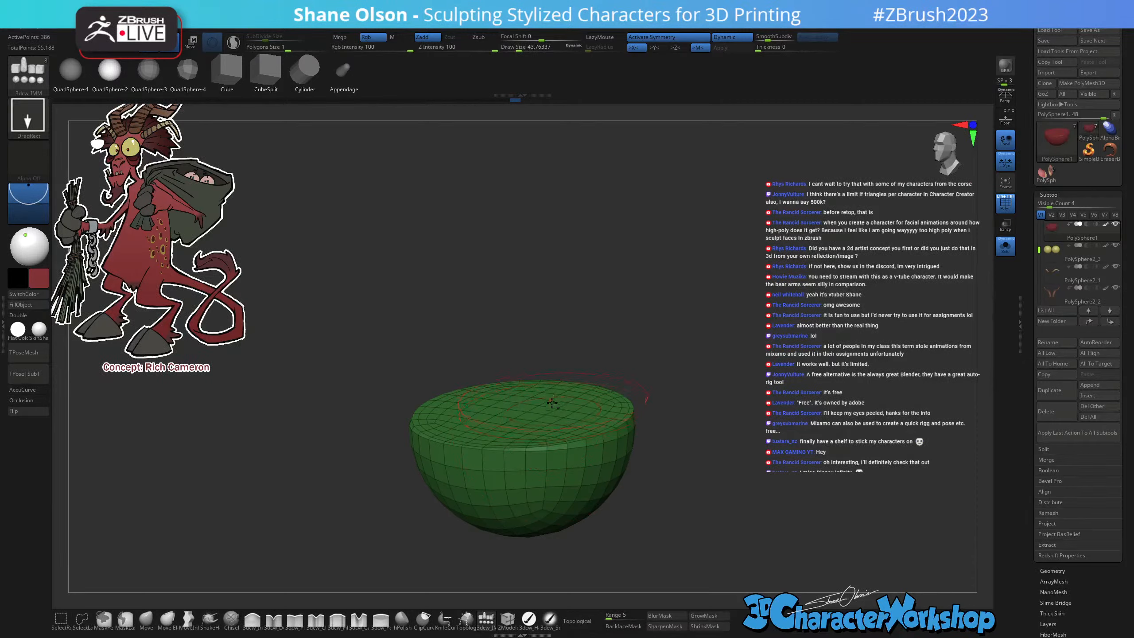
{"action": "mouse_move", "coordinate": [551, 424]}
{"action": "right_mouse_down", "text": "alt"}
{"action": "mouse_move", "coordinate": [561, 408]}
{"action": "mouse_move", "coordinate": [549, 346]}
{"action": "right_mouse_up", "text": "alt"}
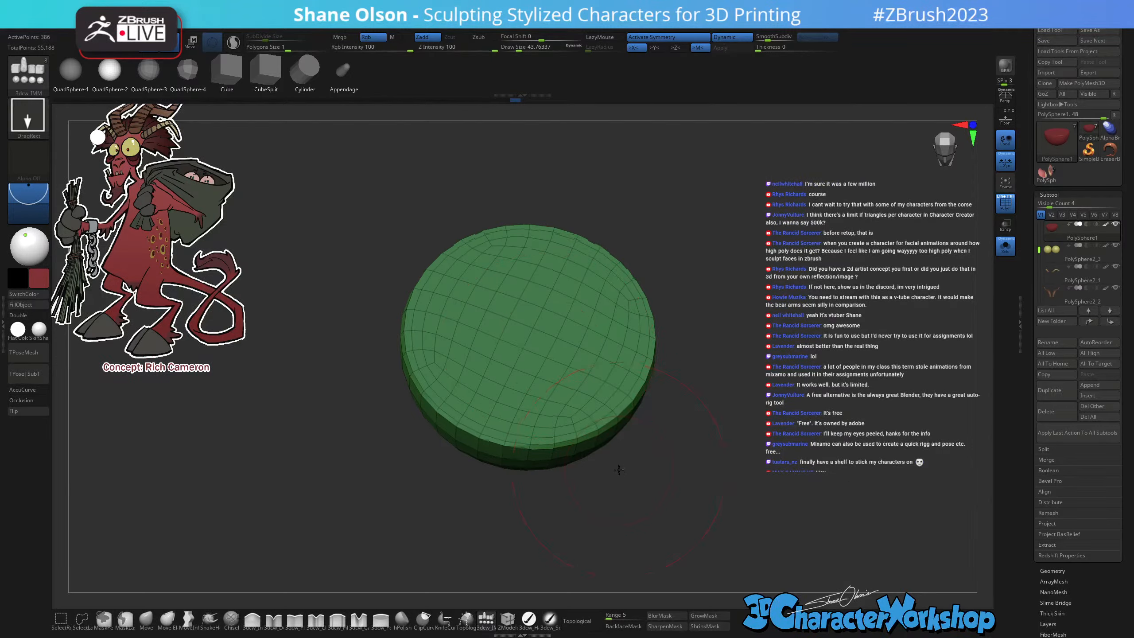
{"action": "mouse_move", "coordinate": [619, 469]}
{"action": "left_mouse_down"}
{"action": "mouse_move", "coordinate": [615, 491]}
{"action": "mouse_move", "coordinate": [694, 491]}
{"action": "left_mouse_up"}
{"action": "key", "text": "s"}
{"action": "left_click_drag", "start_coordinate": [694, 491], "coordinate": [684, 487]}
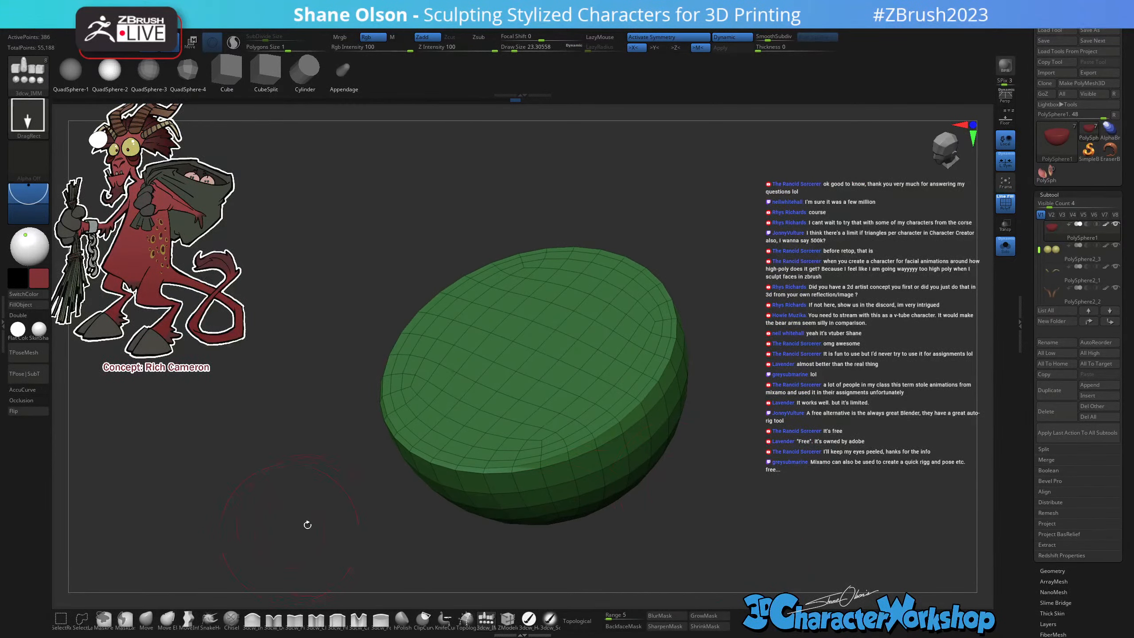
{"action": "mouse_move", "coordinate": [307, 525]}
{"action": "left_mouse_down"}
{"action": "mouse_move", "coordinate": [319, 511]}
{"action": "mouse_move", "coordinate": [319, 532]}
{"action": "left_mouse_up"}
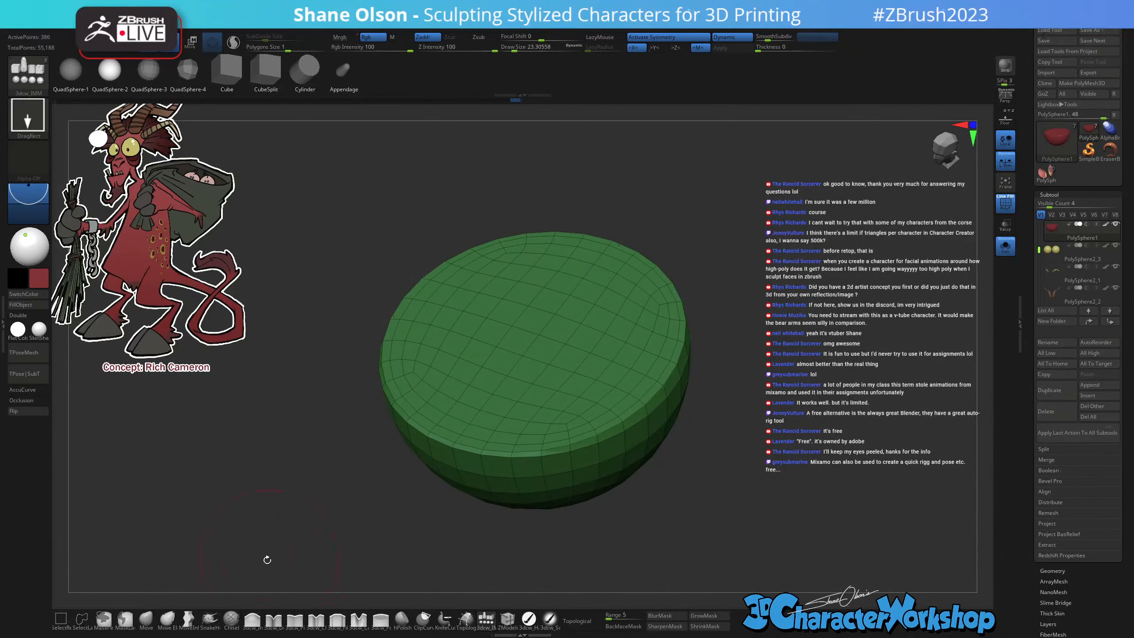
Push the centre of the jaw's flat top inward with the Move brush at a draw size of about 37.
{"action": "left_click", "coordinate": [147, 619]}
{"action": "key", "text": "s"}
{"action": "left_click_drag", "start_coordinate": [628, 502], "coordinate": [627, 503]}
{"action": "left_click_drag", "start_coordinate": [628, 503], "coordinate": [607, 550], "text": "alt"}
{"action": "right_click_drag", "start_coordinate": [500, 362], "coordinate": [520, 352]}
{"action": "key", "text": "s"}
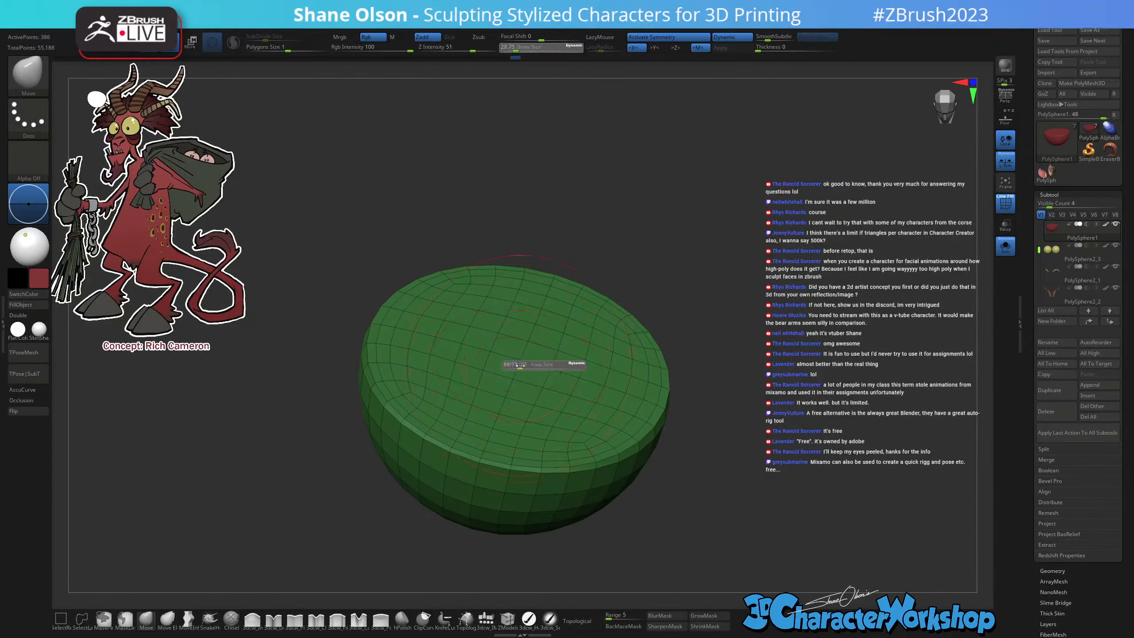
{"action": "left_click_drag", "start_coordinate": [518, 364], "coordinate": [519, 364]}
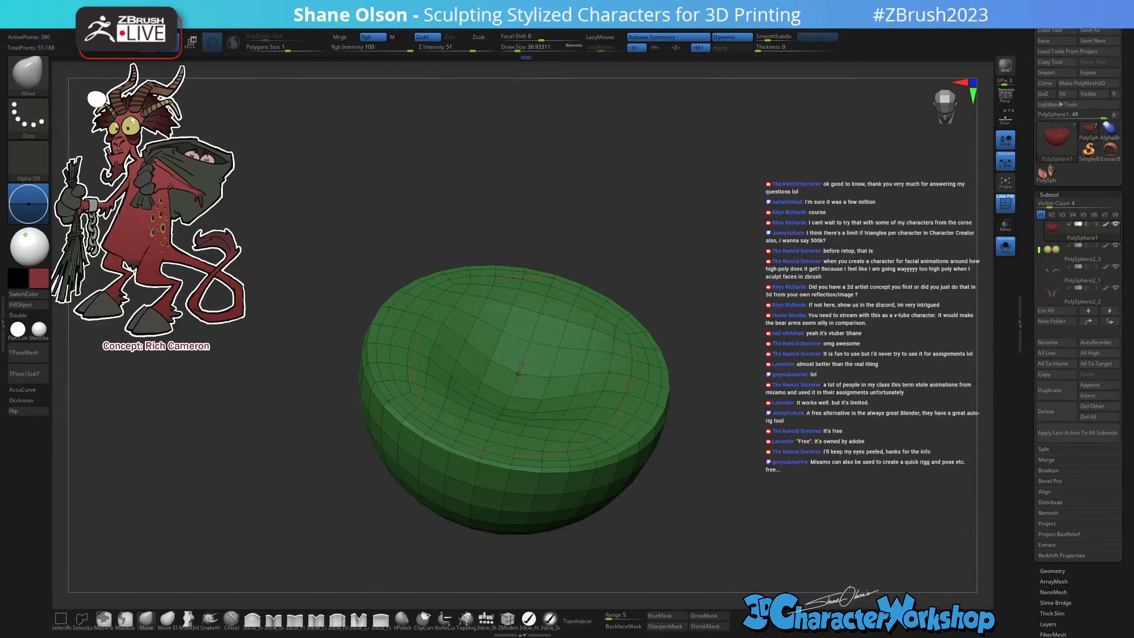
Deepen the jaw's hollow and widen its inner walls toward the rim with the Move brush at draw size about 33.
{"action": "mouse_move", "coordinate": [519, 373]}
{"action": "right_mouse_down"}
{"action": "mouse_move", "coordinate": [492, 395]}
{"action": "mouse_move", "coordinate": [524, 385]}
{"action": "mouse_move", "coordinate": [472, 425]}
{"action": "mouse_move", "coordinate": [437, 387]}
{"action": "mouse_move", "coordinate": [482, 385]}
{"action": "mouse_move", "coordinate": [566, 421]}
{"action": "mouse_move", "coordinate": [488, 442]}
{"action": "mouse_move", "coordinate": [505, 470]}
{"action": "right_mouse_up"}
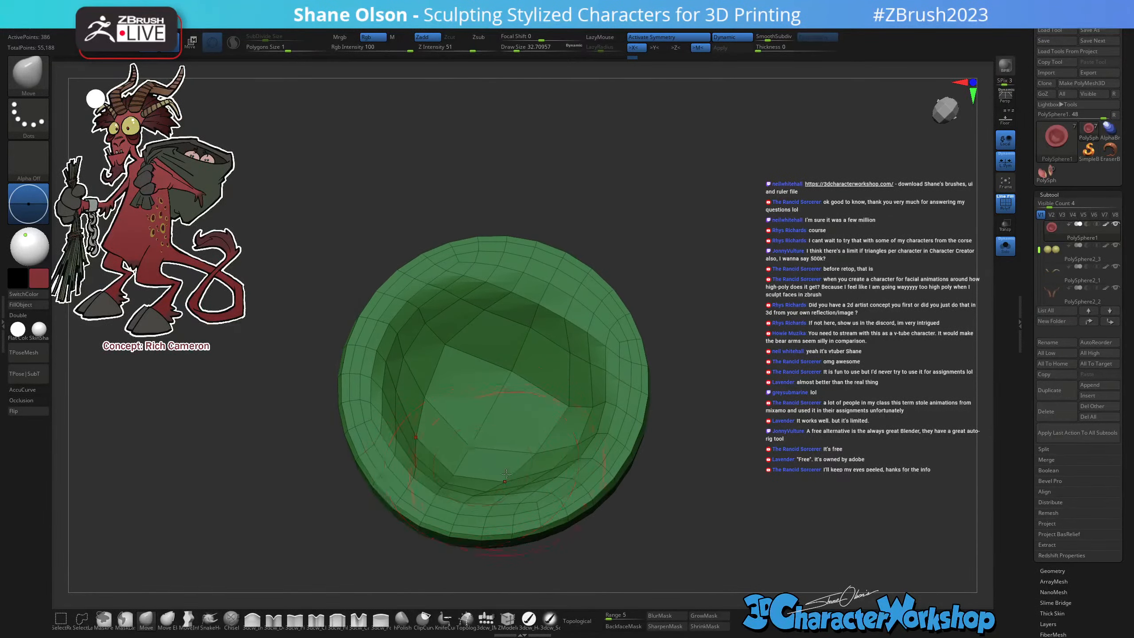
{"action": "left_click_drag", "start_coordinate": [507, 475], "coordinate": [556, 453]}
{"action": "left_click_drag", "start_coordinate": [569, 406], "coordinate": [576, 399]}
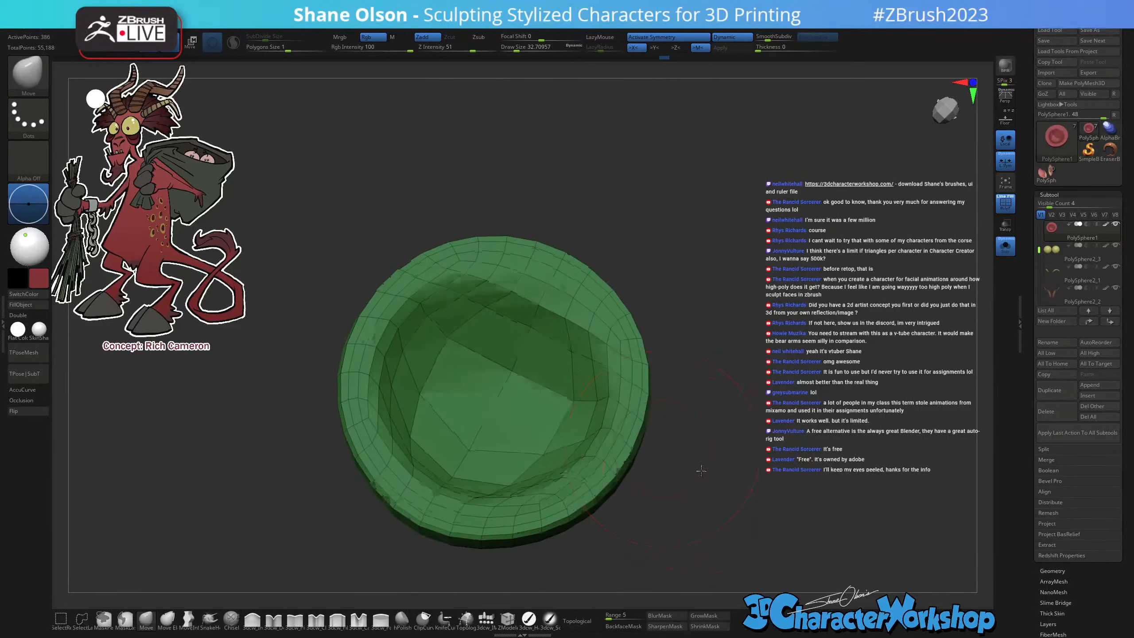
{"action": "mouse_move", "coordinate": [701, 470]}
{"action": "right_mouse_down"}
{"action": "mouse_move", "coordinate": [714, 466]}
{"action": "mouse_move", "coordinate": [708, 501]}
{"action": "mouse_move", "coordinate": [708, 464]}
{"action": "mouse_move", "coordinate": [742, 495]}
{"action": "mouse_move", "coordinate": [768, 489]}
{"action": "mouse_move", "coordinate": [721, 457]}
{"action": "mouse_move", "coordinate": [712, 484]}
{"action": "right_mouse_up"}
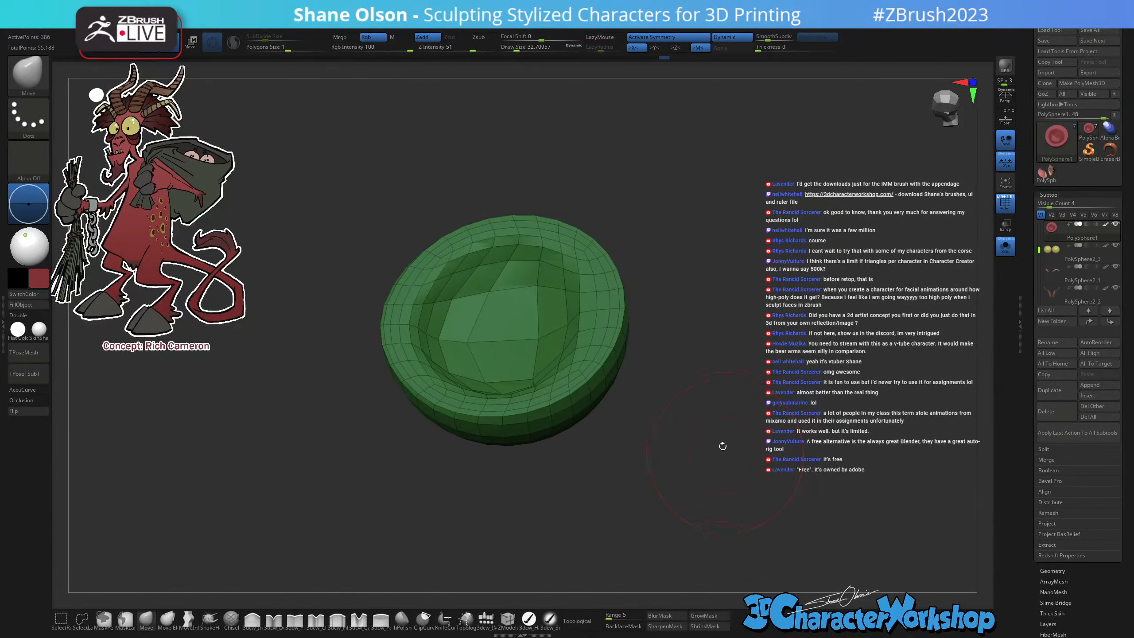
ZRemesh the isolated half-sphere jaw with the Same polygon count option and unhide the rest of the body.
{"action": "key", "text": "space"}
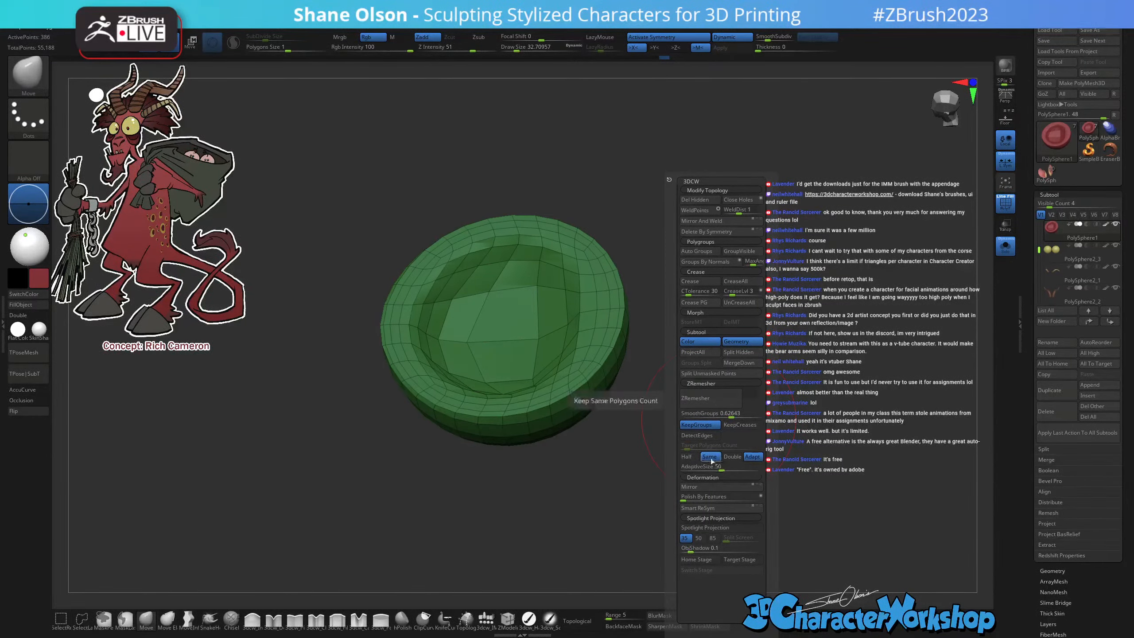
{"action": "left_click", "coordinate": [706, 400]}
{"action": "mouse_move", "coordinate": [714, 420]}
{"action": "left_mouse_down"}
{"action": "mouse_move", "coordinate": [618, 464]}
{"action": "mouse_move", "coordinate": [638, 497]}
{"action": "mouse_move", "coordinate": [677, 469]}
{"action": "mouse_move", "coordinate": [650, 462]}
{"action": "left_mouse_up"}
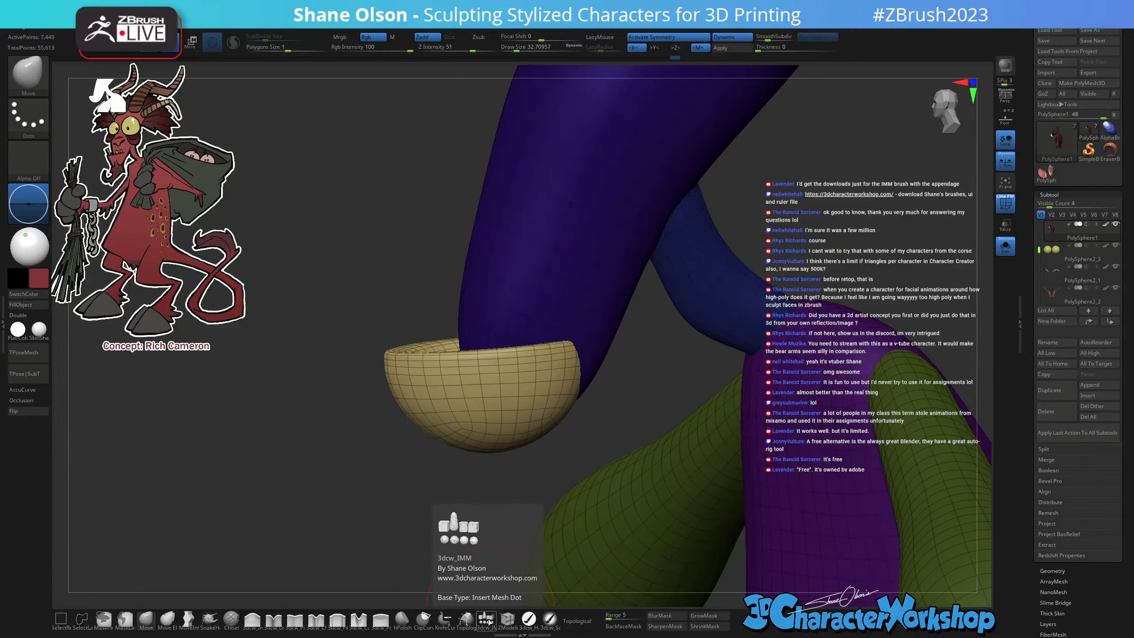
Deepen the jaw's underside and pull its back edge up toward the snout with the Move brush at draw size about 62.
{"action": "mouse_move", "coordinate": [486, 478]}
{"action": "left_mouse_down"}
{"action": "mouse_move", "coordinate": [474, 509]}
{"action": "mouse_move", "coordinate": [493, 551]}
{"action": "mouse_move", "coordinate": [491, 541]}
{"action": "left_mouse_up"}
{"action": "left_click_drag", "start_coordinate": [468, 409], "coordinate": [478, 404], "text": "shift"}
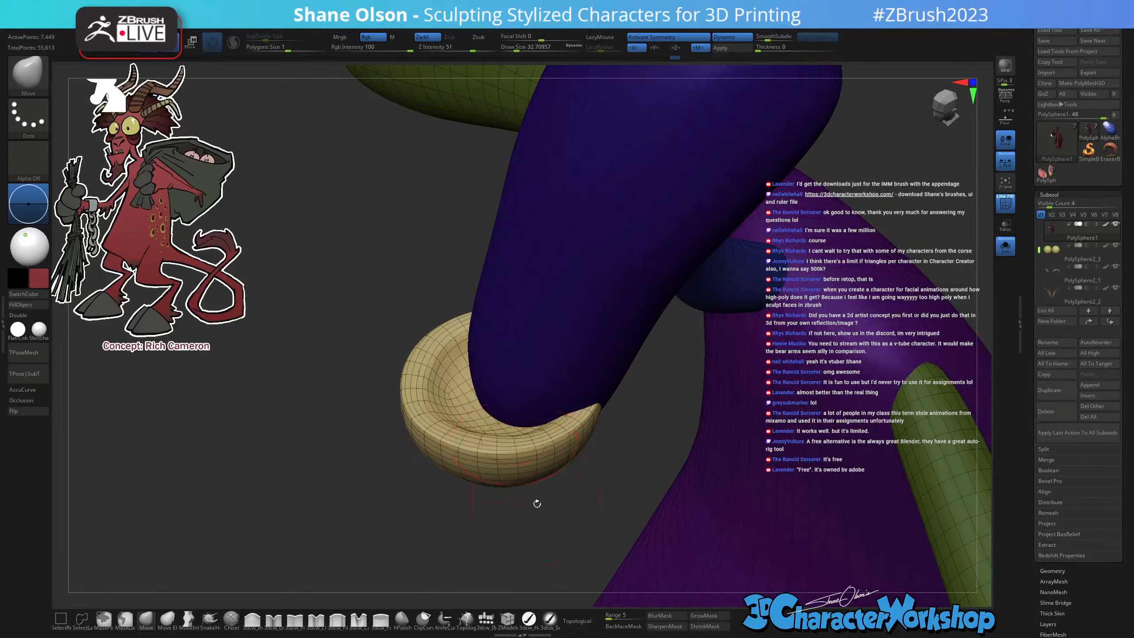
{"action": "mouse_move", "coordinate": [534, 501]}
{"action": "left_mouse_down"}
{"action": "mouse_move", "coordinate": [527, 525]}
{"action": "mouse_move", "coordinate": [518, 495]}
{"action": "mouse_move", "coordinate": [531, 478]}
{"action": "mouse_move", "coordinate": [500, 472]}
{"action": "mouse_move", "coordinate": [491, 491]}
{"action": "left_mouse_up"}
{"action": "key", "text": "s"}
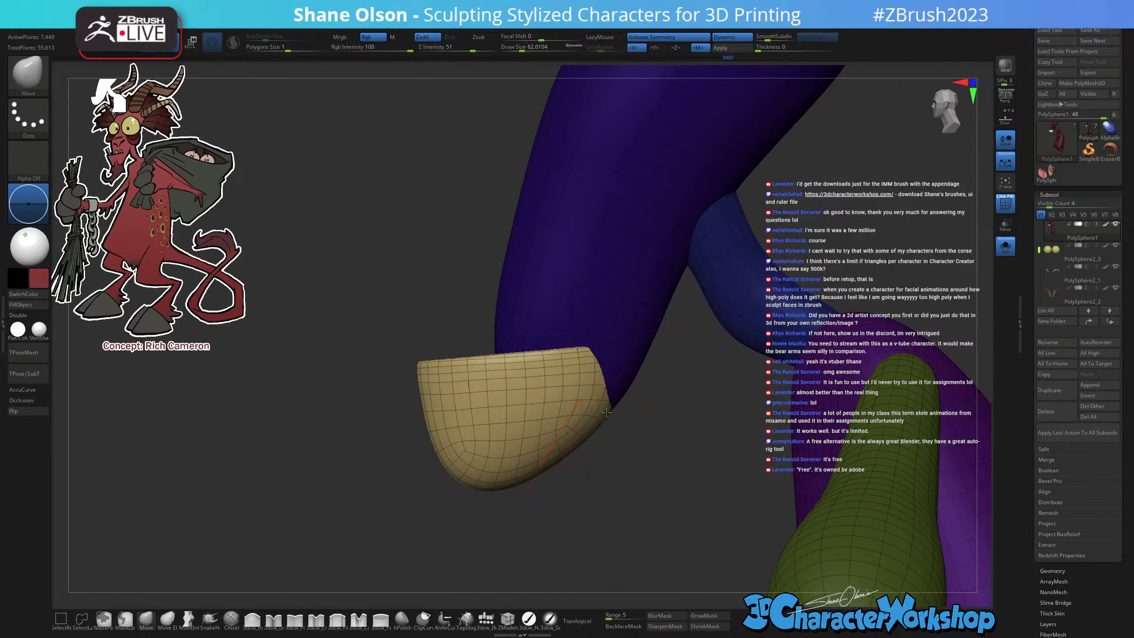
{"action": "left_click_drag", "start_coordinate": [607, 413], "coordinate": [613, 405]}
{"action": "right_click_drag", "start_coordinate": [588, 377], "coordinate": [598, 416]}
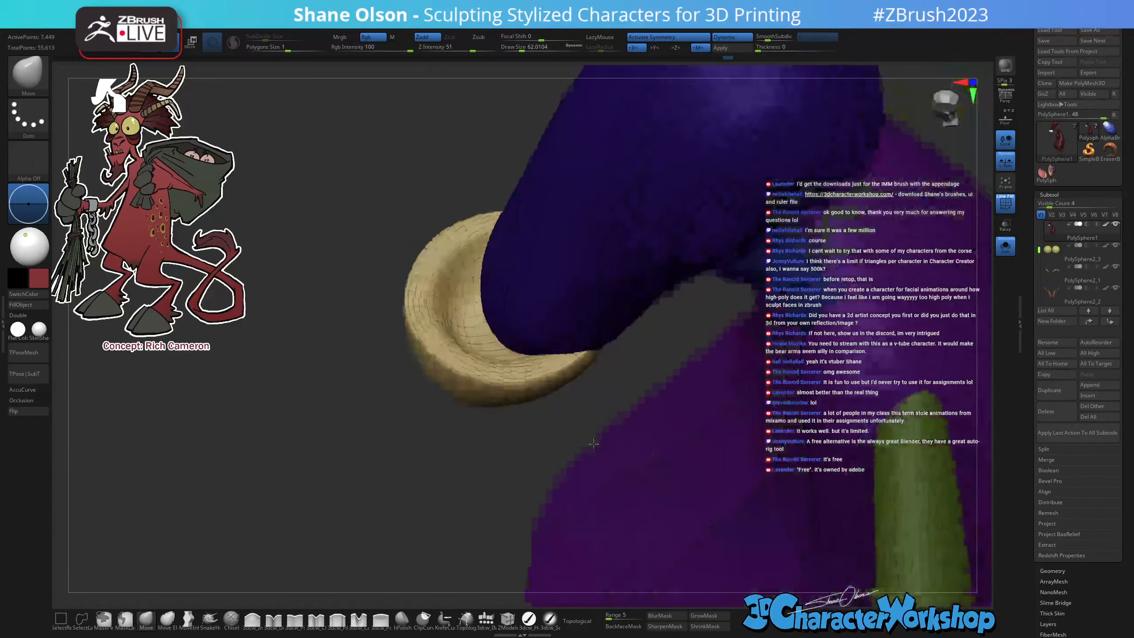
{"action": "left_click_drag", "start_coordinate": [565, 357], "coordinate": [541, 361]}
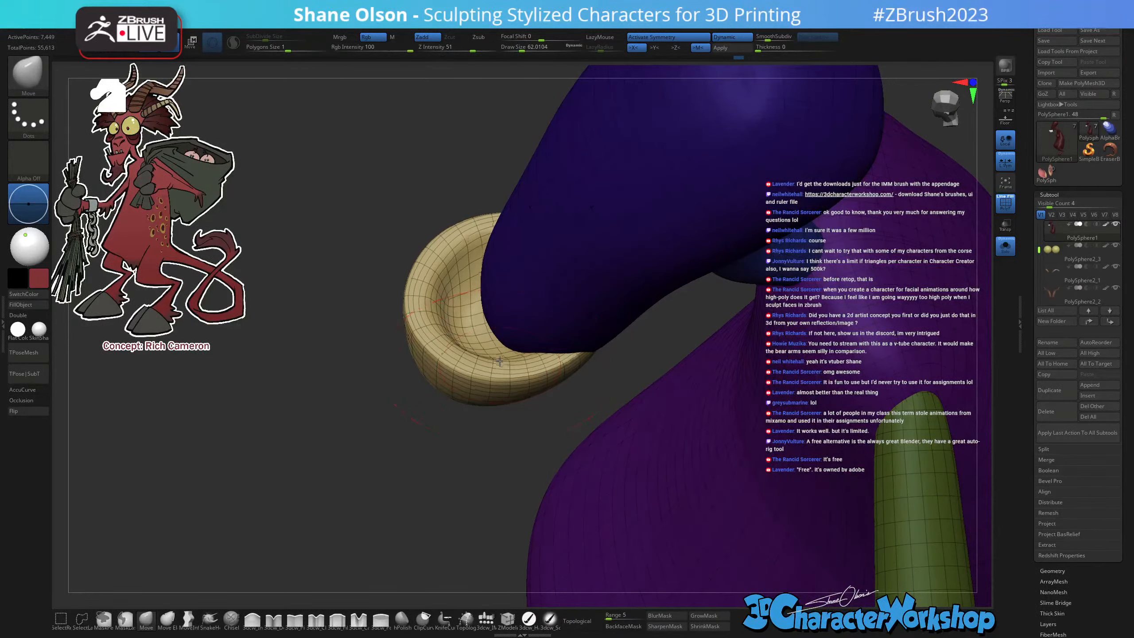
Push the jaw's lower front inward to slant its profile with the Move brush at draw size 112.
{"action": "right_click_drag", "start_coordinate": [543, 363], "coordinate": [520, 322]}
{"action": "mouse_move", "coordinate": [513, 512]}
{"action": "right_mouse_down"}
{"action": "mouse_move", "coordinate": [557, 488]}
{"action": "mouse_move", "coordinate": [510, 517]}
{"action": "right_mouse_up"}
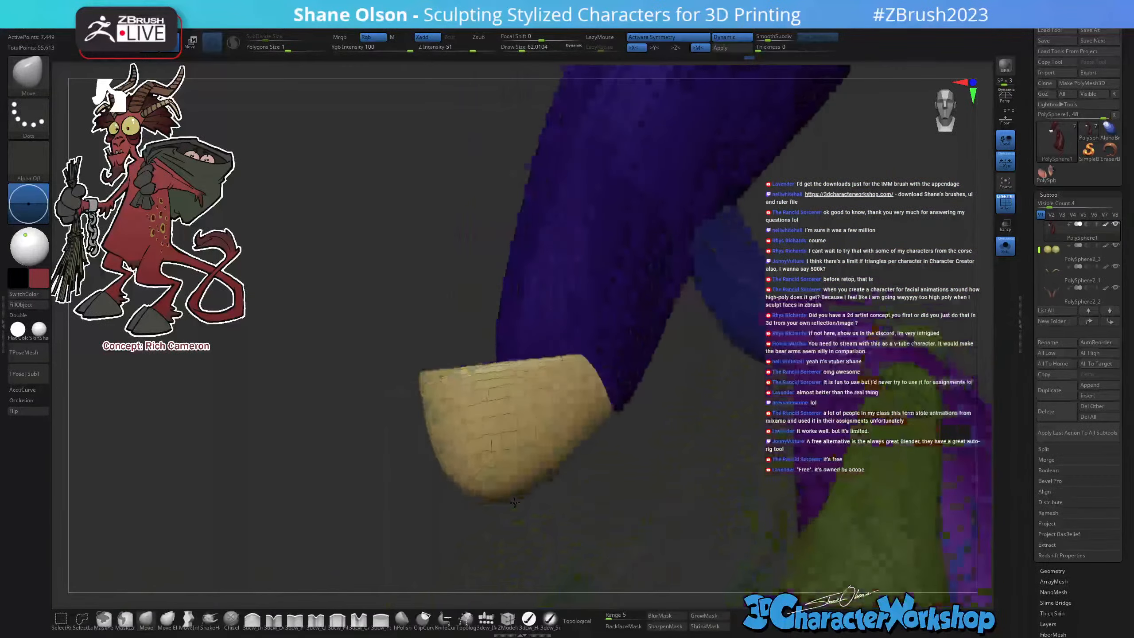
{"action": "key", "text": "s"}
{"action": "left_click_drag", "start_coordinate": [511, 518], "coordinate": [520, 518]}
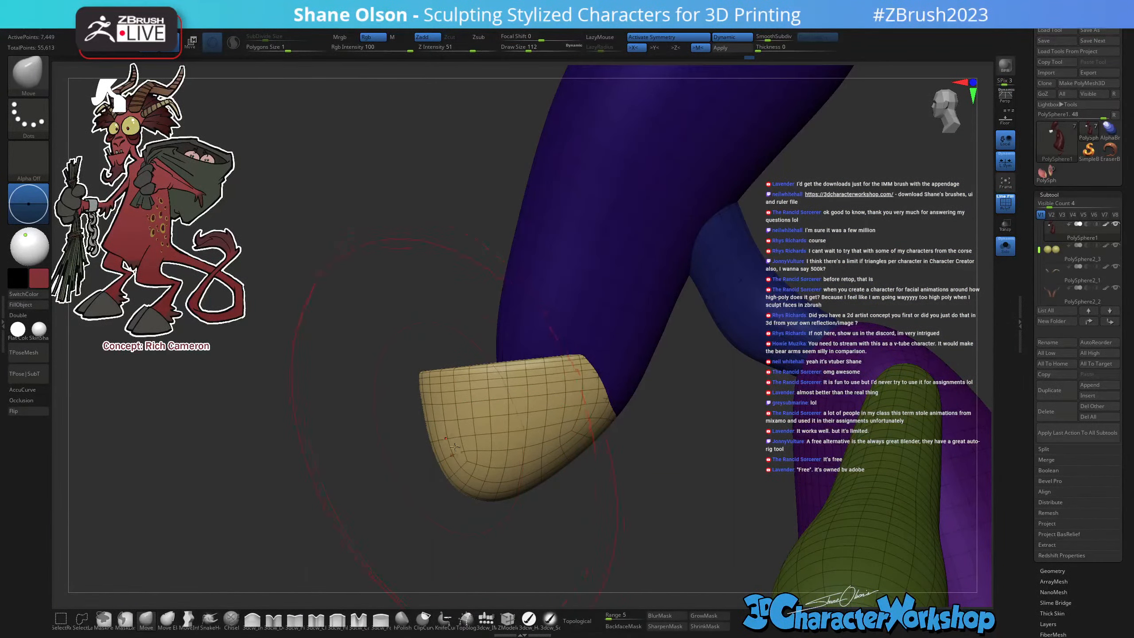
{"action": "left_click_drag", "start_coordinate": [455, 450], "coordinate": [478, 474]}
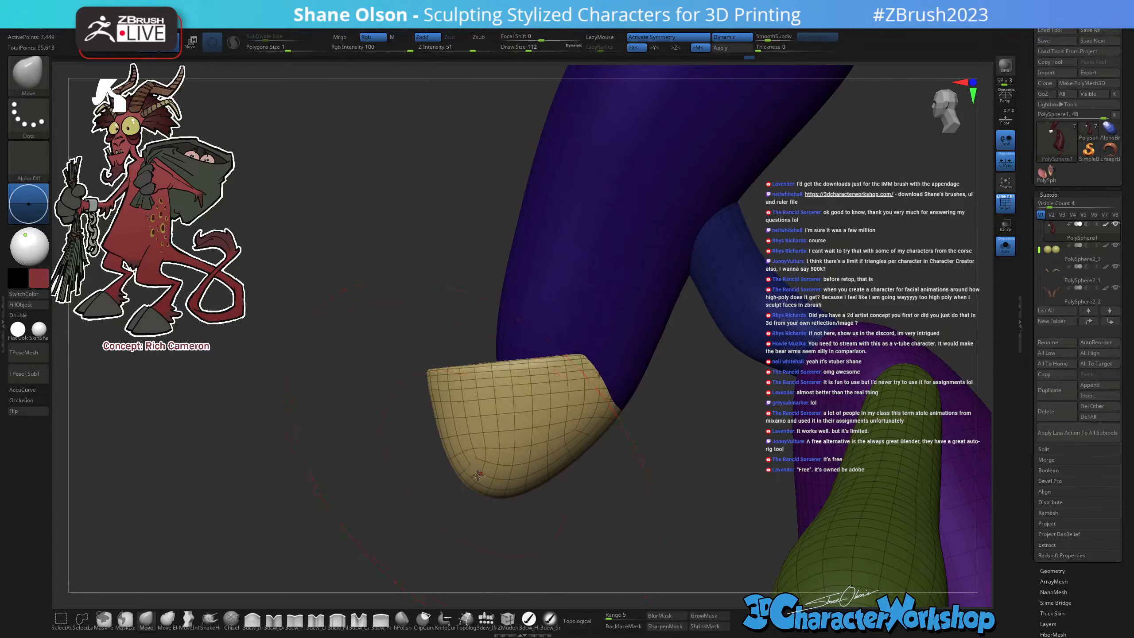
Hide the polygroup wireframe and clear the mask from the body.
{"action": "key", "text": "shift+f"}
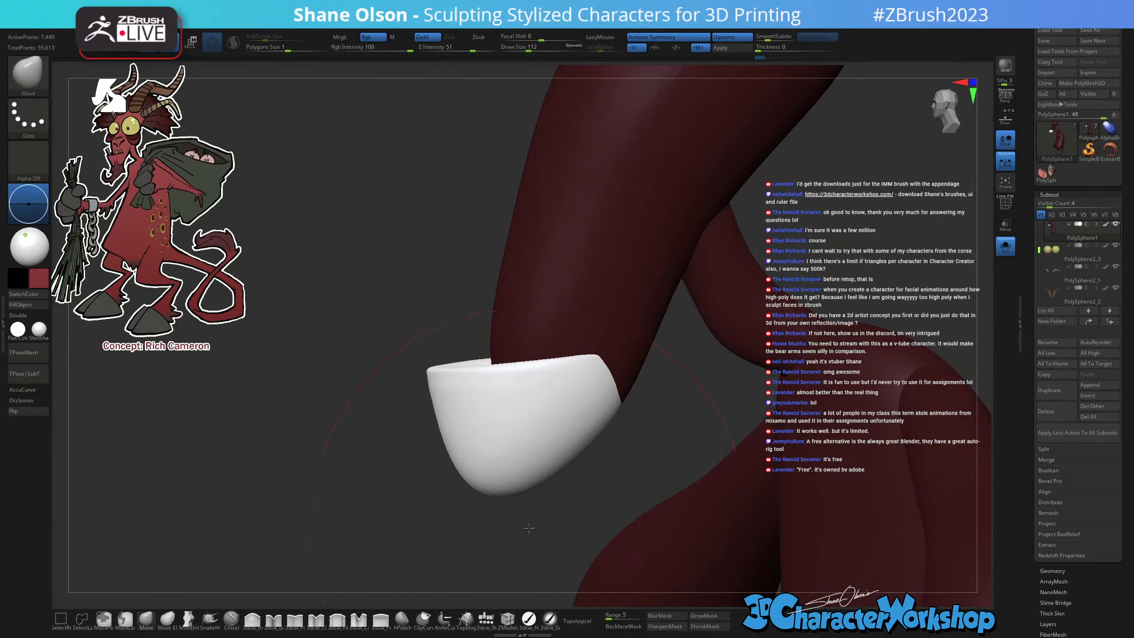
{"action": "left_click_drag", "start_coordinate": [529, 528], "coordinate": [536, 512]}
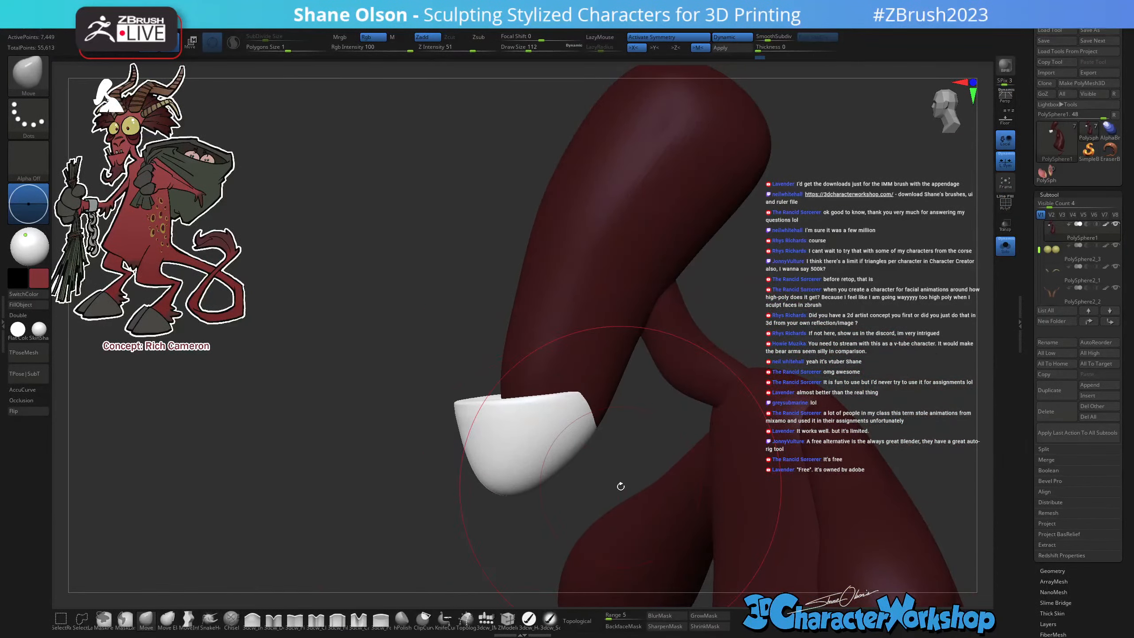
{"action": "left_click_drag", "start_coordinate": [414, 327], "coordinate": [415, 266], "text": "alt"}
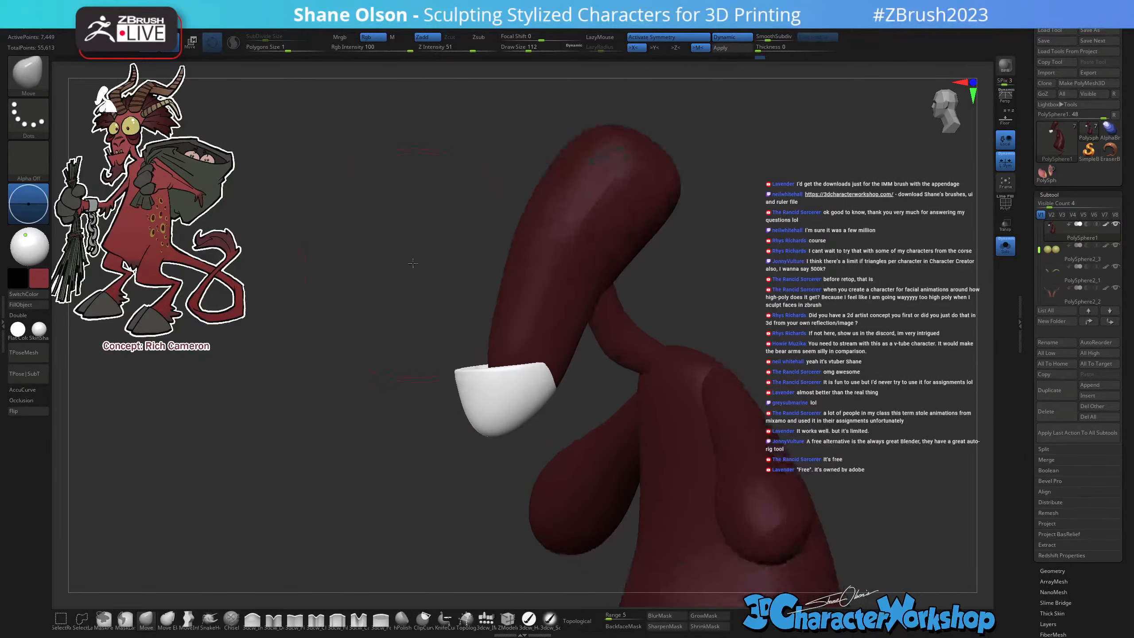
{"action": "left_click_drag", "start_coordinate": [912, 336], "coordinate": [928, 345], "text": "ctrl"}
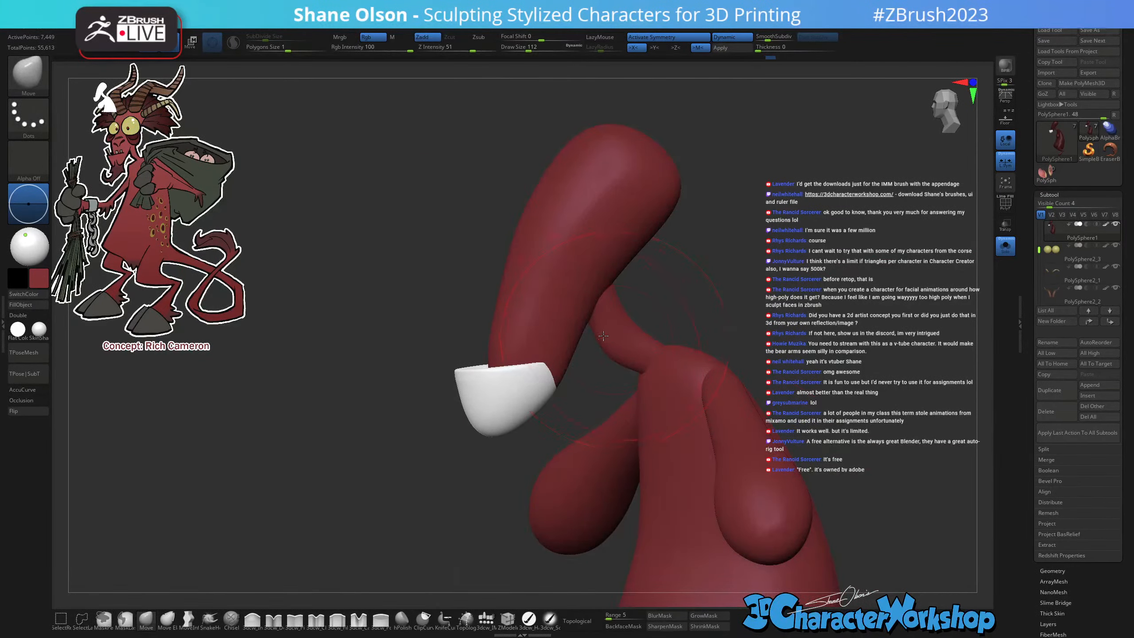
Set the draw size to about 77 and fill the whole body subtool, including the white jaw, with the red colour.
{"action": "left_click_drag", "start_coordinate": [293, 367], "coordinate": [329, 340]}
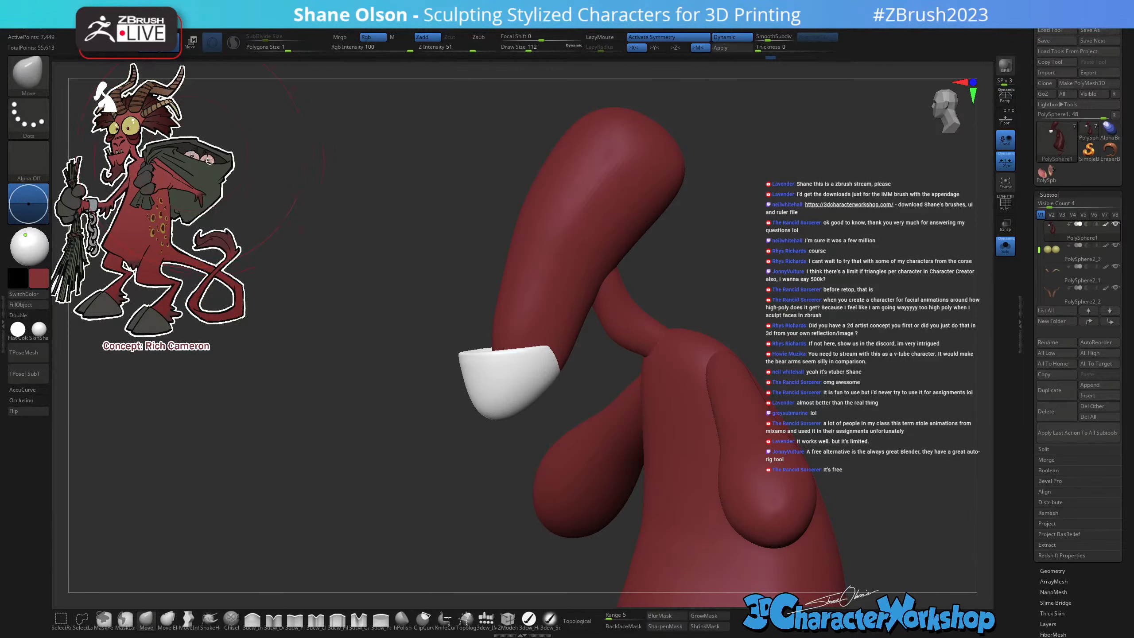
{"action": "key", "text": "s"}
{"action": "left_click_drag", "start_coordinate": [447, 250], "coordinate": [441, 249]}
{"action": "left_click_drag", "start_coordinate": [388, 203], "coordinate": [396, 208]}
{"action": "left_click_drag", "start_coordinate": [825, 222], "coordinate": [793, 230]}
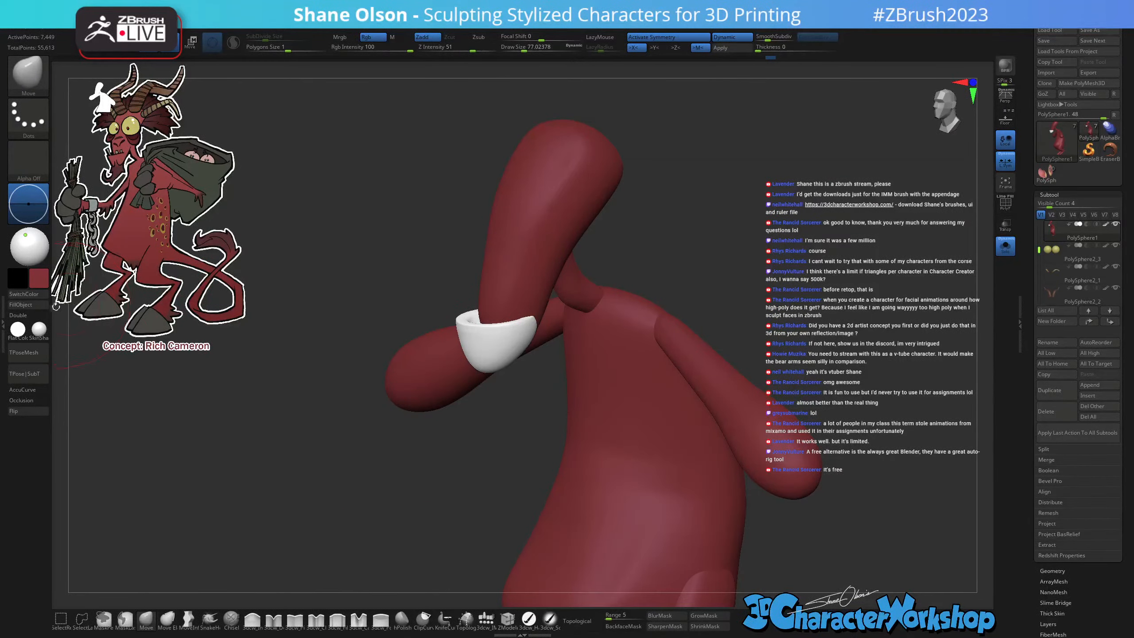
{"action": "left_click", "coordinate": [21, 305]}
{"action": "left_click_drag", "start_coordinate": [397, 288], "coordinate": [713, 210]}
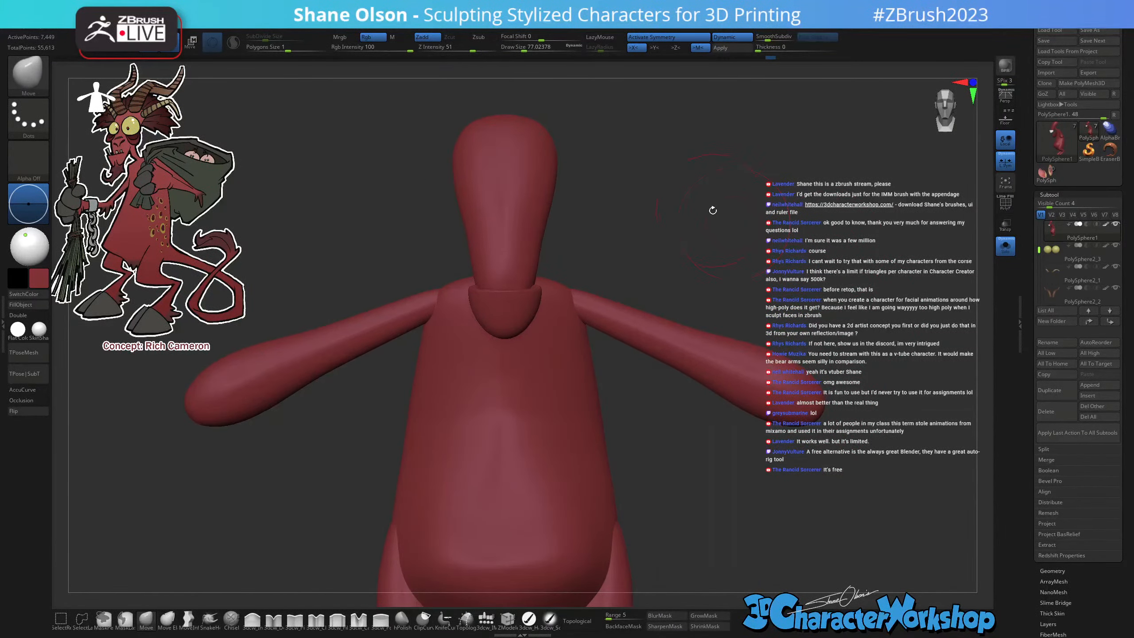
Turn off solo mode to bring back the eyes, horns and hair around the head and jaw.
{"action": "left_click", "coordinate": [1006, 246]}
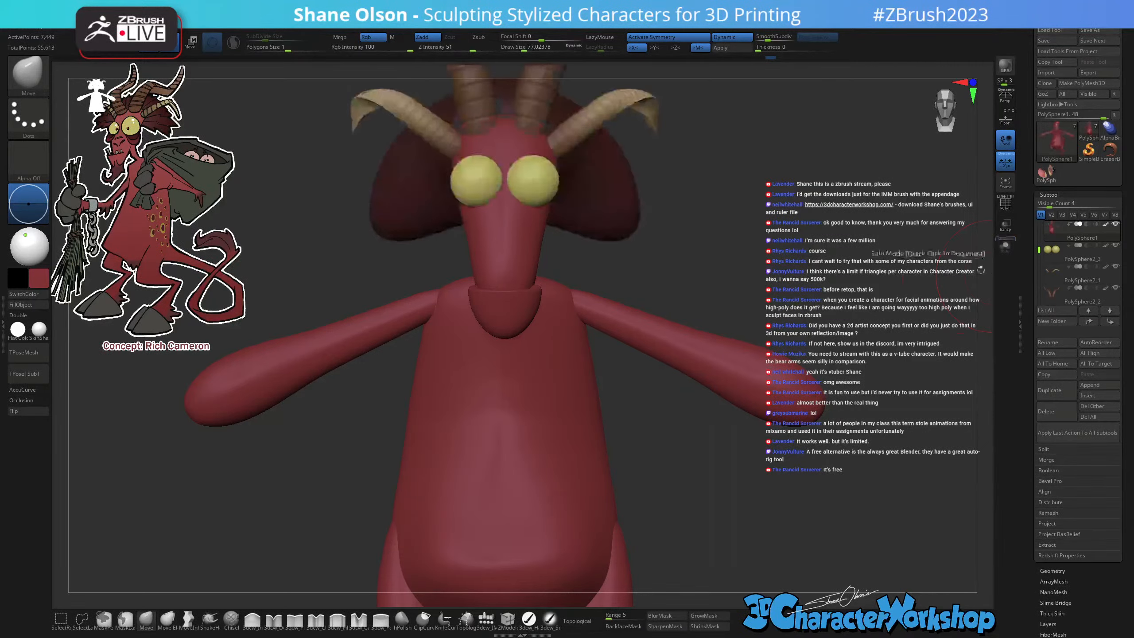
{"action": "left_click_drag", "start_coordinate": [757, 259], "coordinate": [802, 199]}
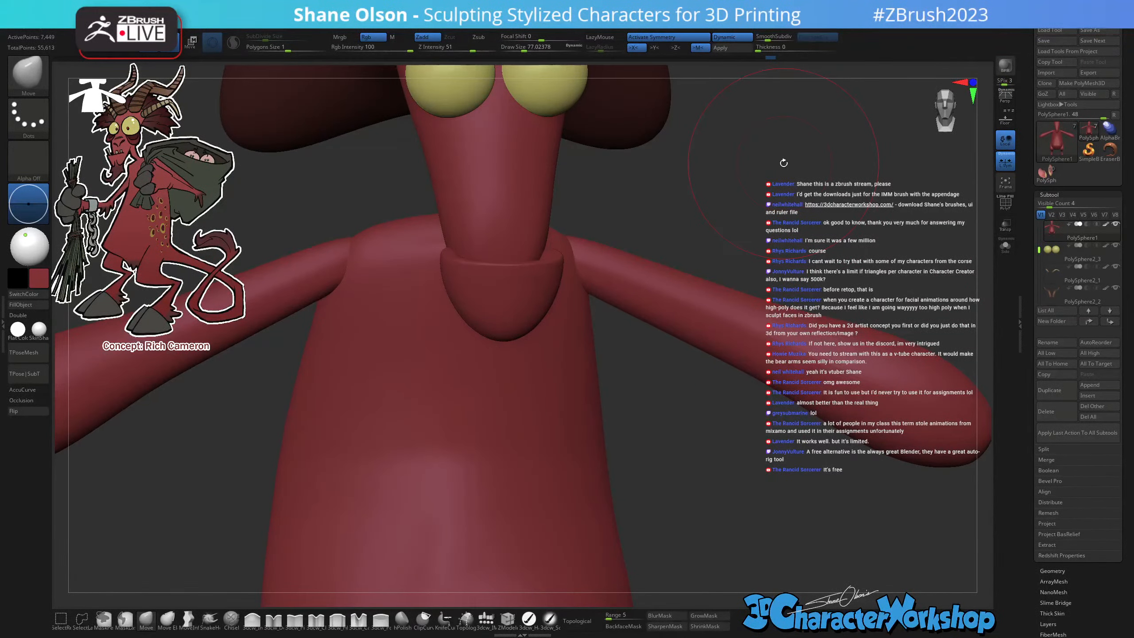
{"action": "left_click_drag", "start_coordinate": [640, 413], "coordinate": [616, 462]}
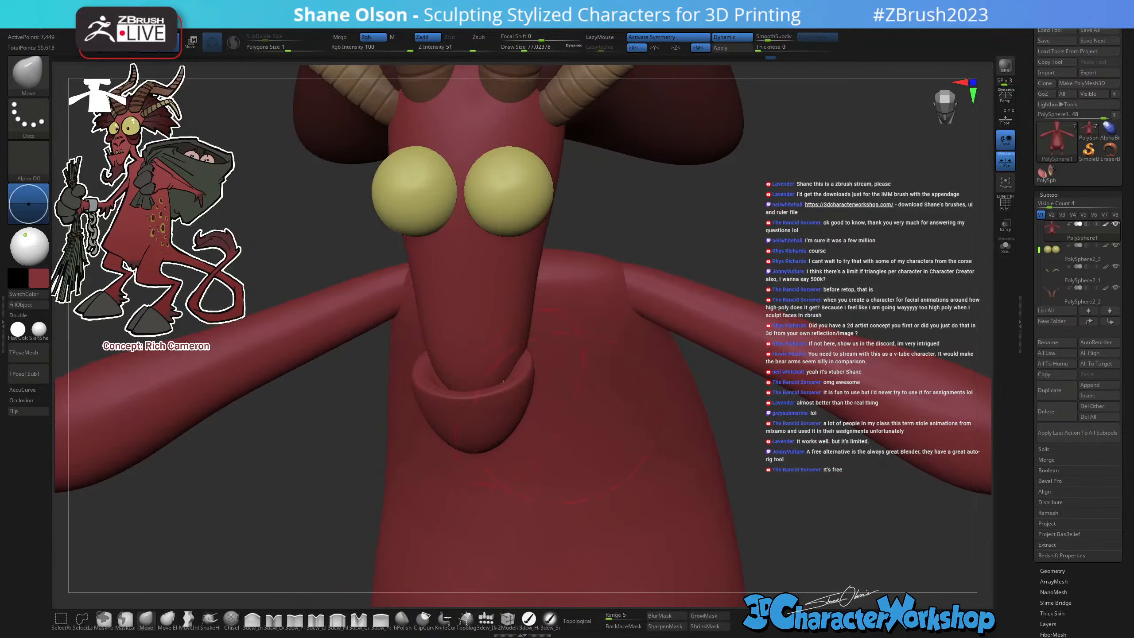
{"action": "mouse_move", "coordinate": [502, 383]}
{"action": "right_mouse_down"}
{"action": "mouse_move", "coordinate": [514, 349]}
{"action": "mouse_move", "coordinate": [526, 376]}
{"action": "right_mouse_up"}
Mask everything on the body subtool except the head and snout, and return to the Move brush.
{"action": "key", "text": "w"}
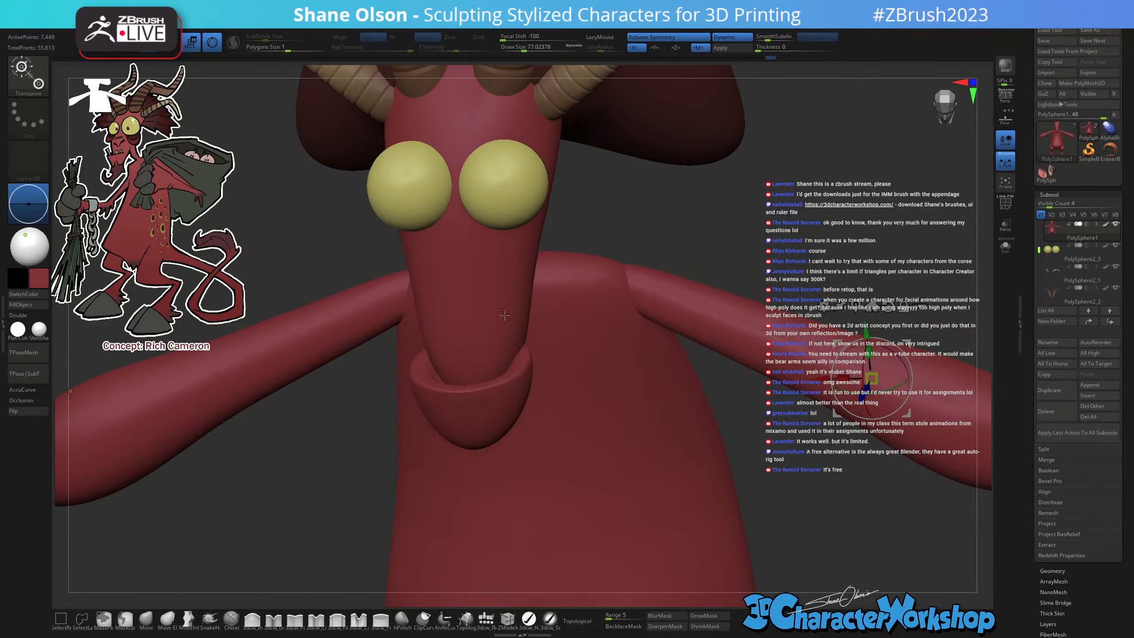
{"action": "left_click", "coordinate": [504, 316], "text": "ctrl"}
{"action": "key", "text": "q"}
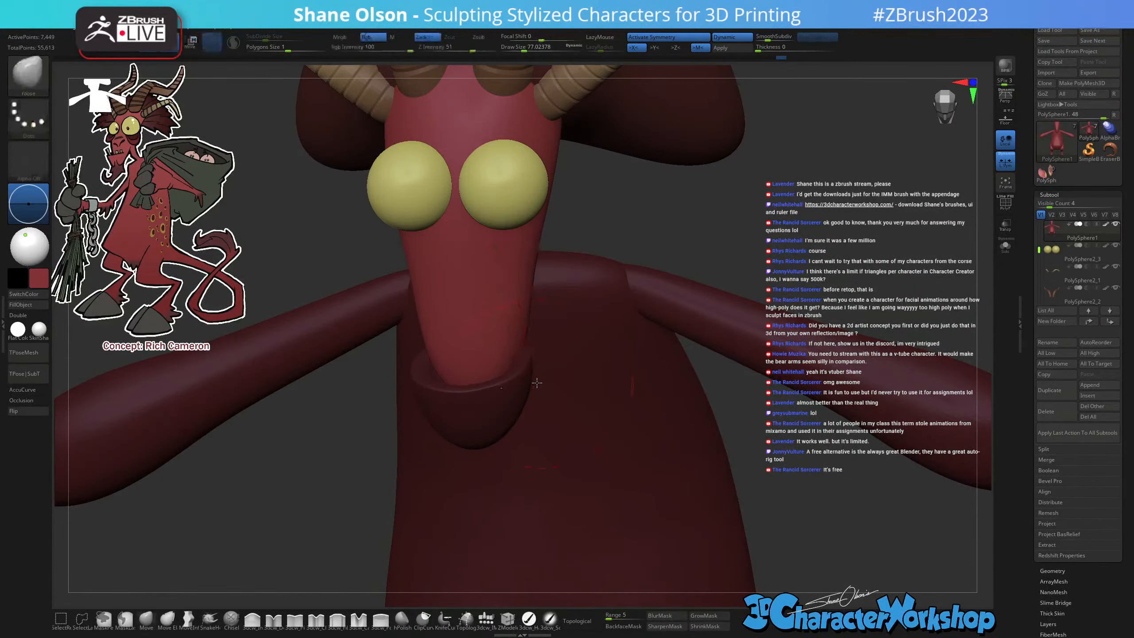
{"action": "mouse_move", "coordinate": [532, 382]}
{"action": "right_mouse_down"}
{"action": "mouse_move", "coordinate": [519, 393]}
{"action": "mouse_move", "coordinate": [529, 364]}
{"action": "mouse_move", "coordinate": [521, 378]}
{"action": "right_mouse_up"}
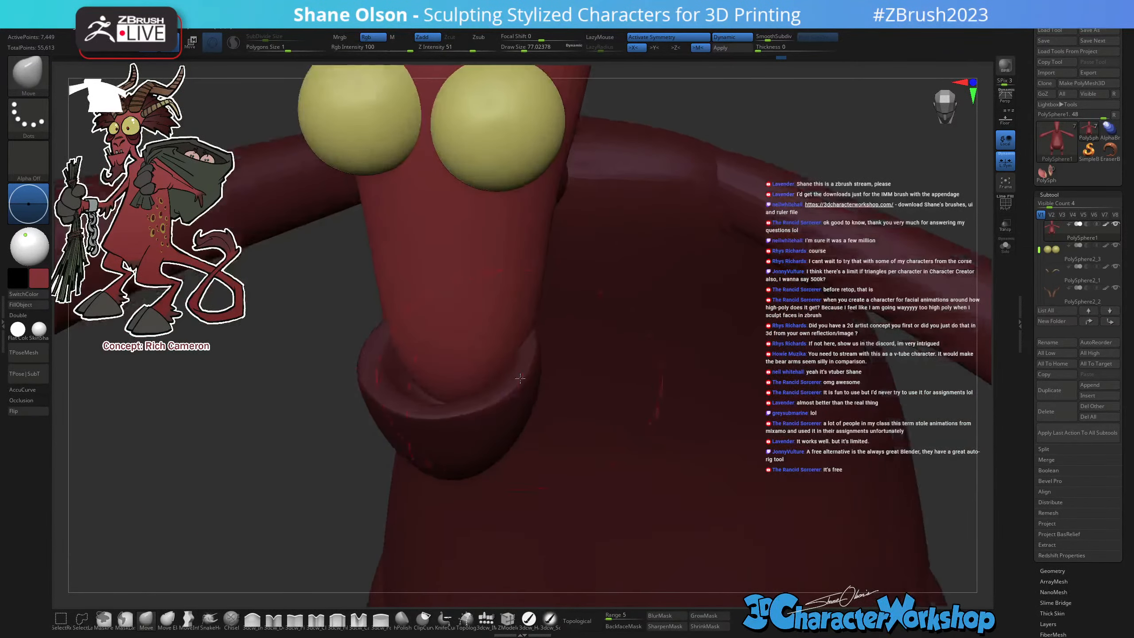
Reshape the unmasked snout tip to fit the jaw's rim with the Move brush at draw size about 54.
{"action": "key", "text": "s"}
{"action": "left_click_drag", "start_coordinate": [520, 378], "coordinate": [517, 379]}
{"action": "mouse_move", "coordinate": [521, 378]}
{"action": "right_mouse_down"}
{"action": "mouse_move", "coordinate": [504, 371]}
{"action": "mouse_move", "coordinate": [507, 395]}
{"action": "mouse_move", "coordinate": [466, 416]}
{"action": "mouse_move", "coordinate": [484, 369]}
{"action": "right_mouse_up"}
{"action": "right_click_drag", "start_coordinate": [580, 378], "coordinate": [638, 415]}
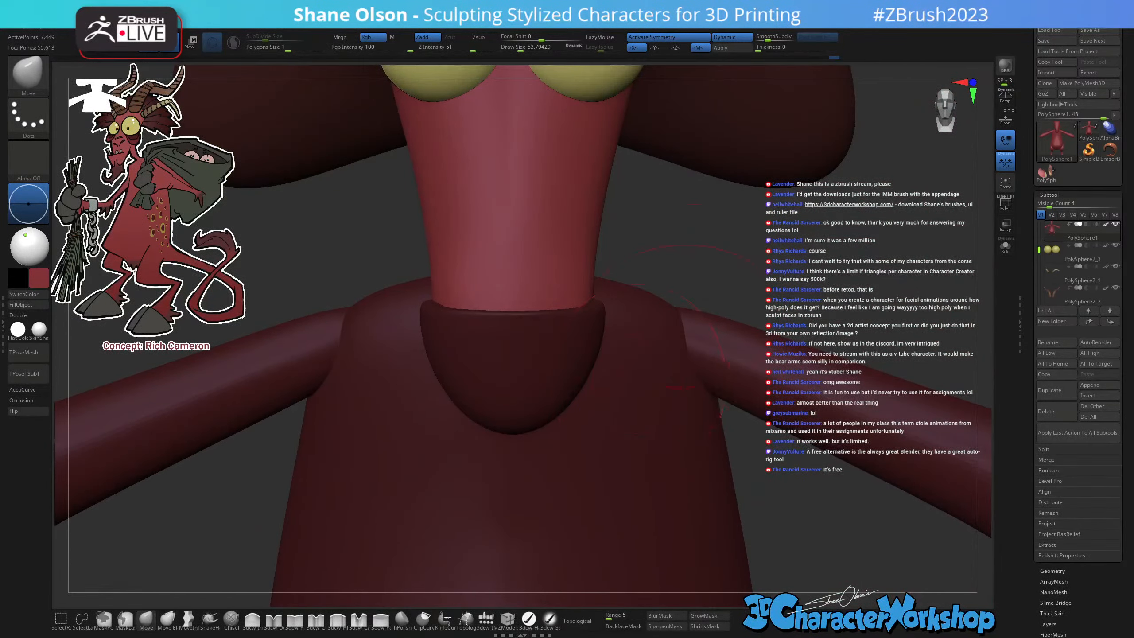
Invert the mask to fit the jaw to the snout's width at draw size about 71, and clear the mask.
{"action": "left_click", "coordinate": [637, 306], "text": "alt"}
{"action": "mouse_move", "coordinate": [598, 320]}
{"action": "right_mouse_down"}
{"action": "mouse_move", "coordinate": [609, 368]}
{"action": "mouse_move", "coordinate": [620, 294]}
{"action": "right_mouse_up"}
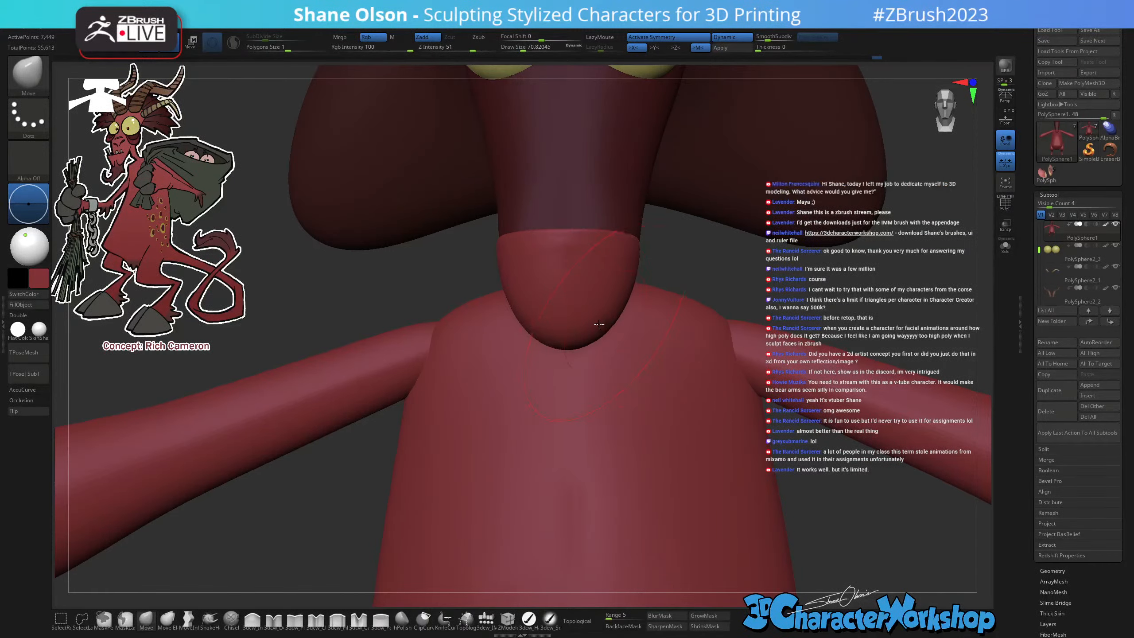
{"action": "mouse_move", "coordinate": [632, 256]}
{"action": "right_mouse_down"}
{"action": "mouse_move", "coordinate": [527, 339]}
{"action": "mouse_move", "coordinate": [487, 409]}
{"action": "mouse_move", "coordinate": [552, 398]}
{"action": "mouse_move", "coordinate": [547, 431]}
{"action": "mouse_move", "coordinate": [563, 493]}
{"action": "mouse_move", "coordinate": [423, 386]}
{"action": "right_mouse_up"}
{"action": "right_click_drag", "start_coordinate": [721, 510], "coordinate": [704, 475], "text": "ctrl"}
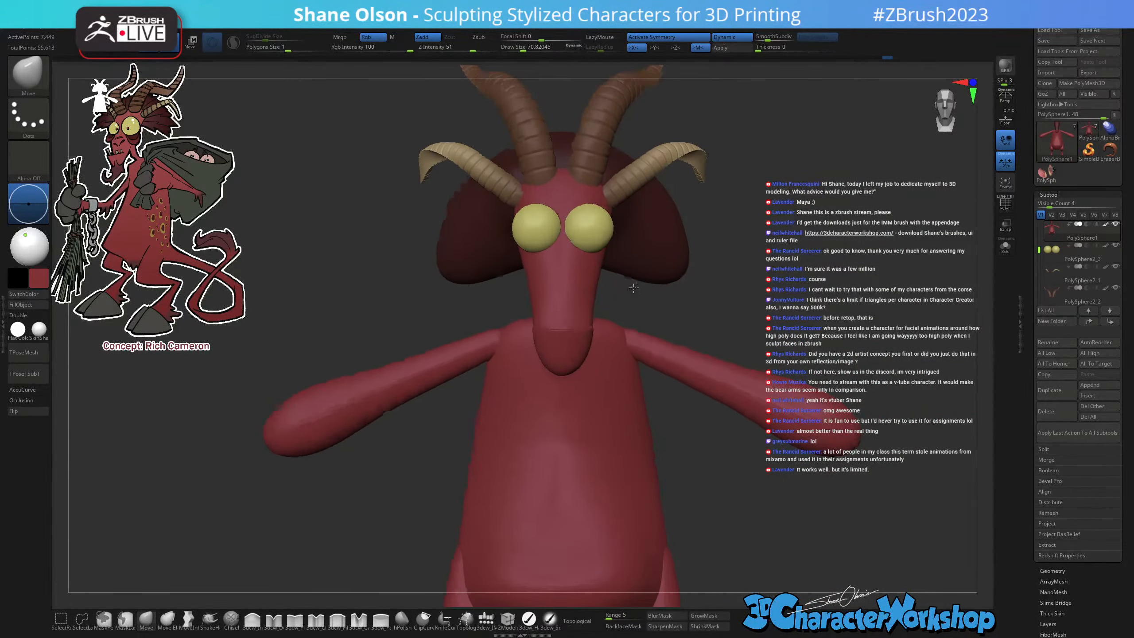
Widen the snout's sides below the eyes with the Move brush at draw sizes of about 90 and 68.
{"action": "right_click_drag", "start_coordinate": [633, 287], "coordinate": [623, 359], "text": "ctrl"}
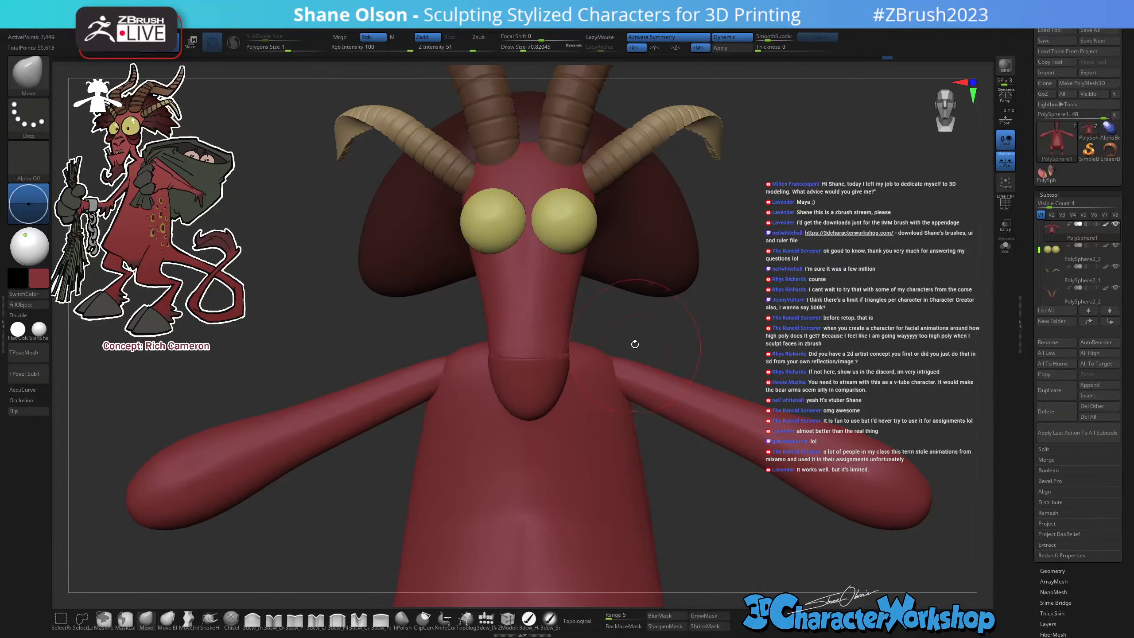
{"action": "key", "text": "bracketright"}
{"action": "right_click_drag", "start_coordinate": [580, 300], "coordinate": [616, 249]}
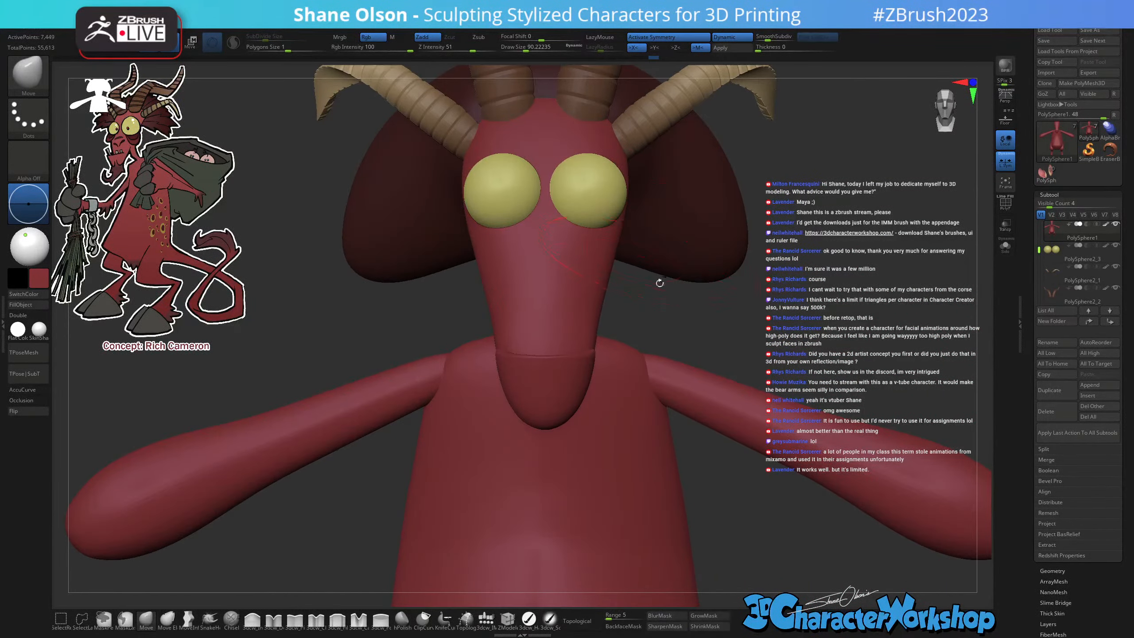
{"action": "right_click_drag", "start_coordinate": [676, 325], "coordinate": [670, 316], "text": "ctrl"}
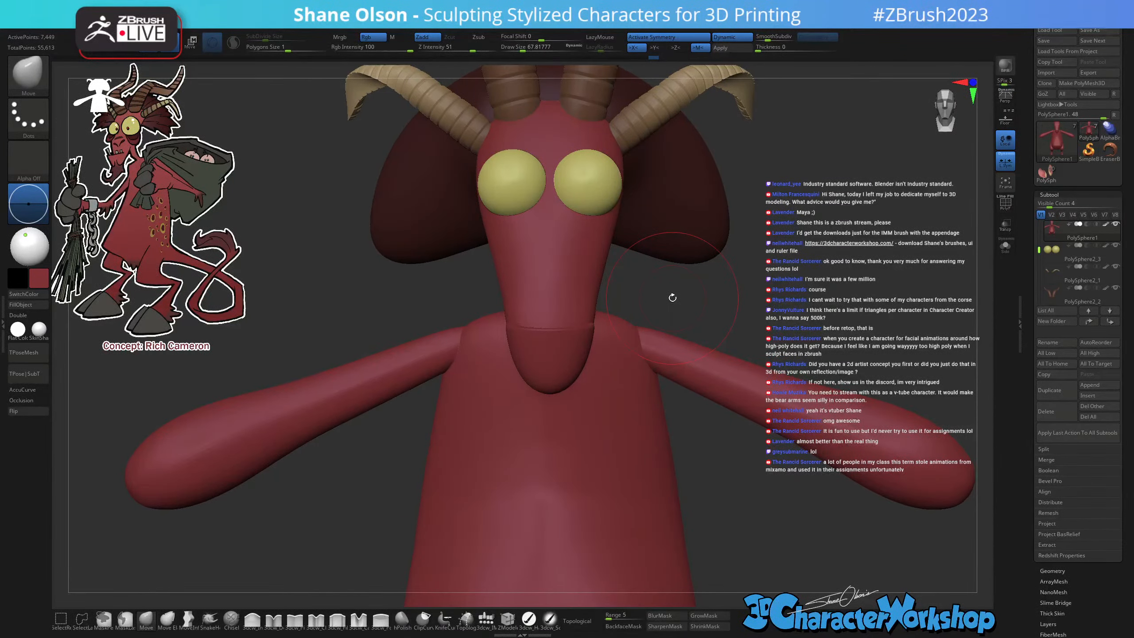
{"action": "right_click_drag", "start_coordinate": [834, 289], "coordinate": [808, 297]}
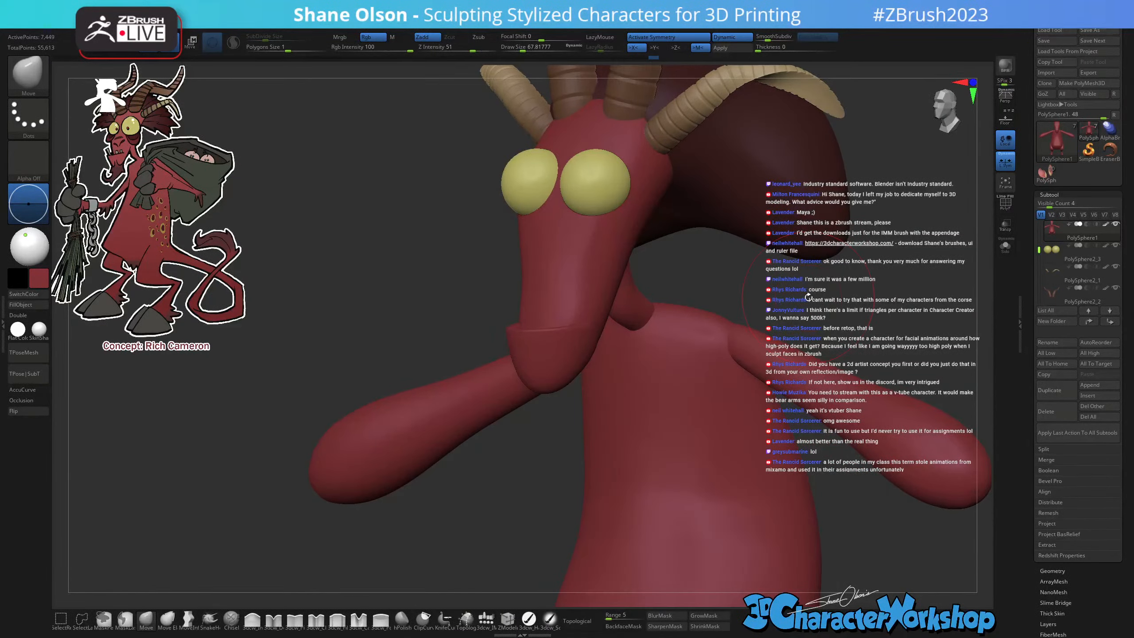
{"action": "right_click_drag", "start_coordinate": [919, 276], "coordinate": [774, 343]}
{"action": "right_click_drag", "start_coordinate": [712, 327], "coordinate": [772, 308]}
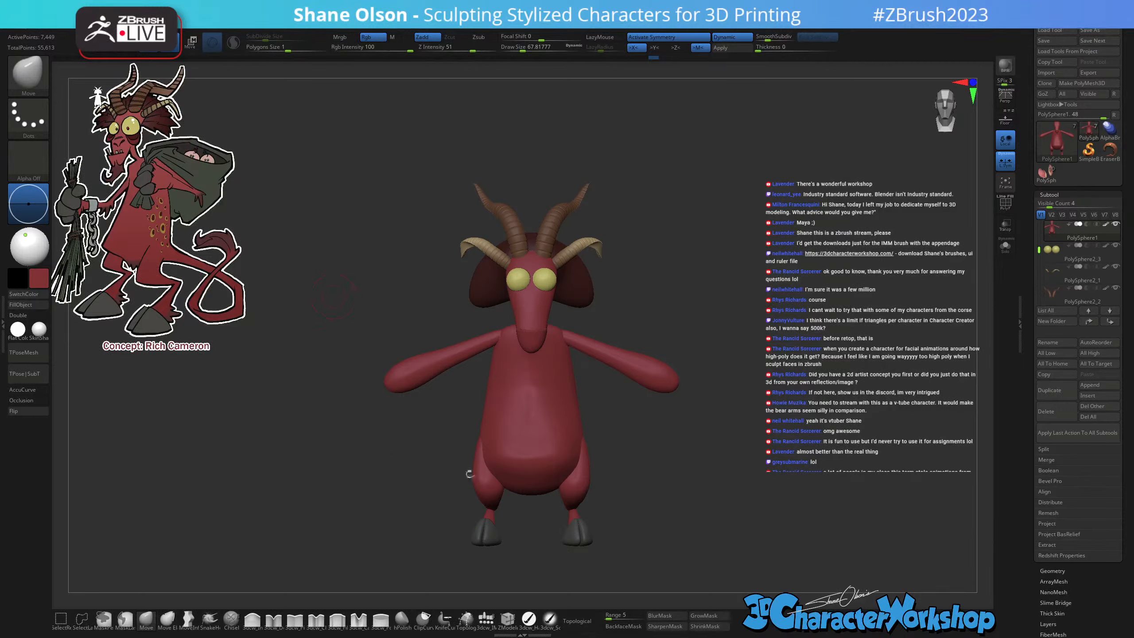
{"action": "right_click_drag", "start_coordinate": [731, 316], "coordinate": [692, 277]}
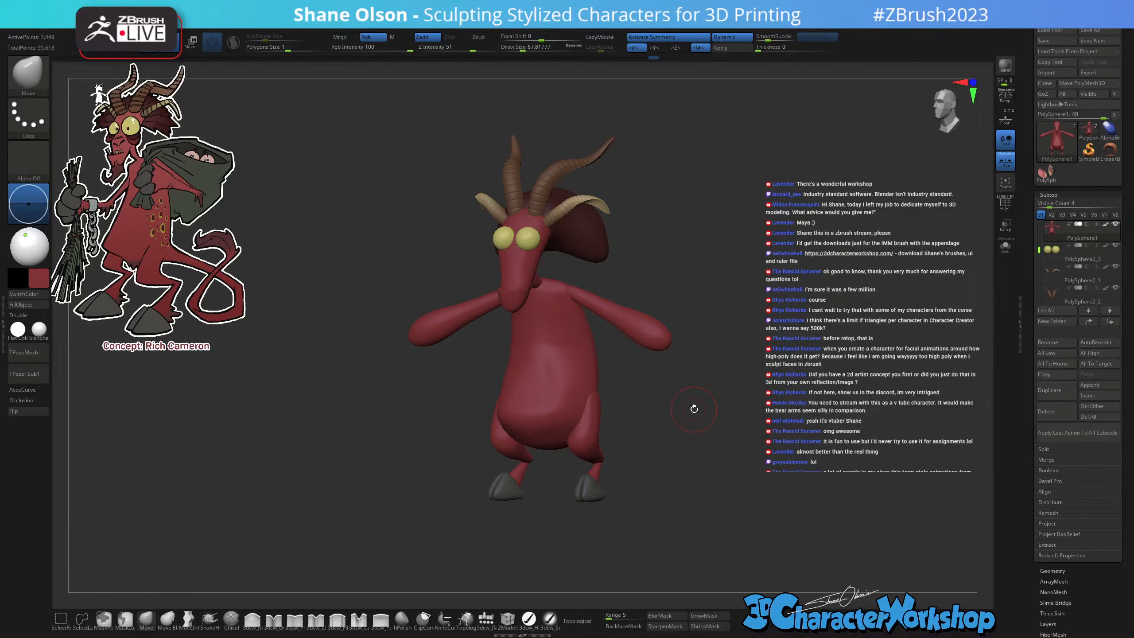
Slim the chest and shoulders into a tapered torso with the Move brush, Topological enabled, at draw size about 197.
{"action": "right_click_drag", "start_coordinate": [604, 358], "coordinate": [606, 387], "text": "ctrl"}
{"action": "key", "text": "s"}
{"action": "left_click_drag", "start_coordinate": [619, 379], "coordinate": [631, 378]}
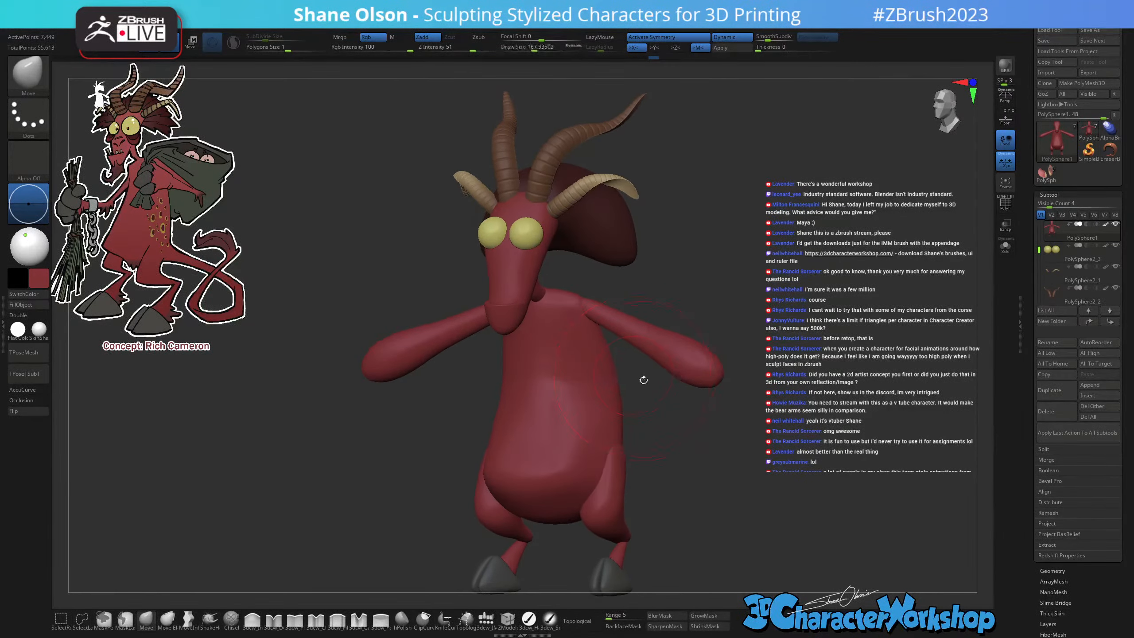
{"action": "right_click_drag", "start_coordinate": [642, 380], "coordinate": [561, 276], "text": "alt"}
{"action": "left_click", "coordinate": [592, 624]}
{"action": "key", "text": "s"}
{"action": "left_click_drag", "start_coordinate": [551, 282], "coordinate": [561, 283]}
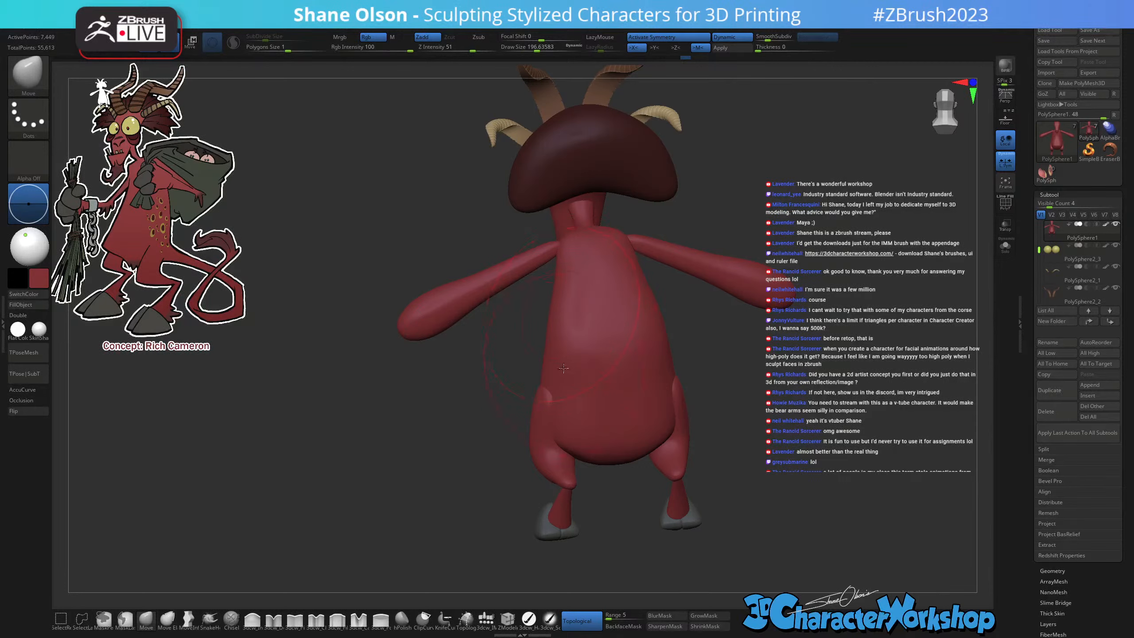
{"action": "right_click_drag", "start_coordinate": [563, 368], "coordinate": [584, 309]}
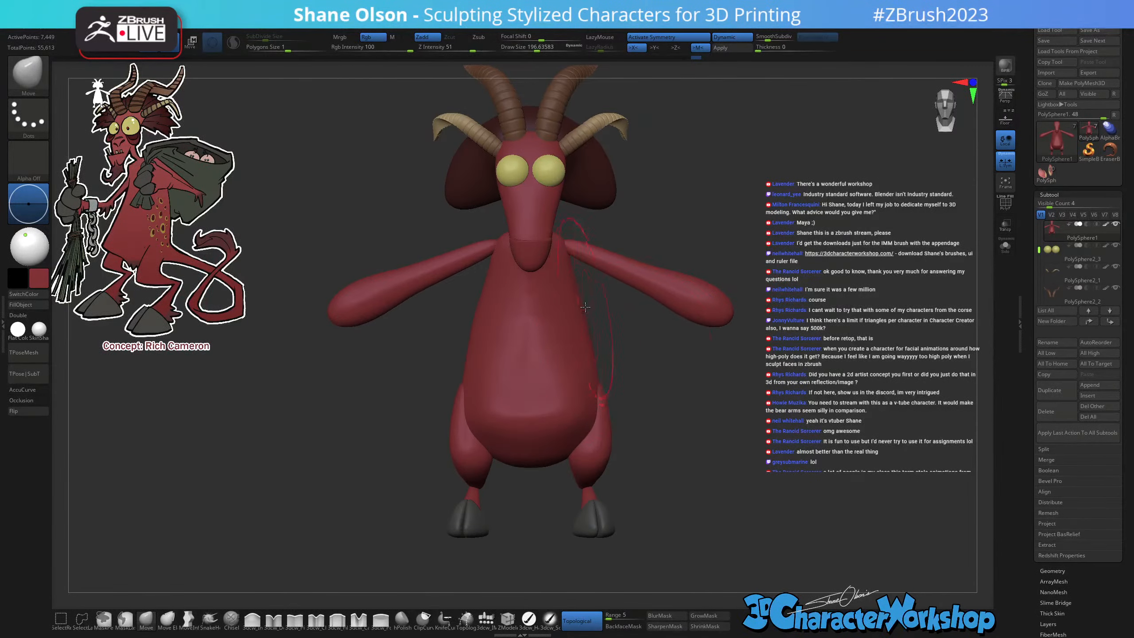
{"action": "right_click_drag", "start_coordinate": [636, 404], "coordinate": [658, 423]}
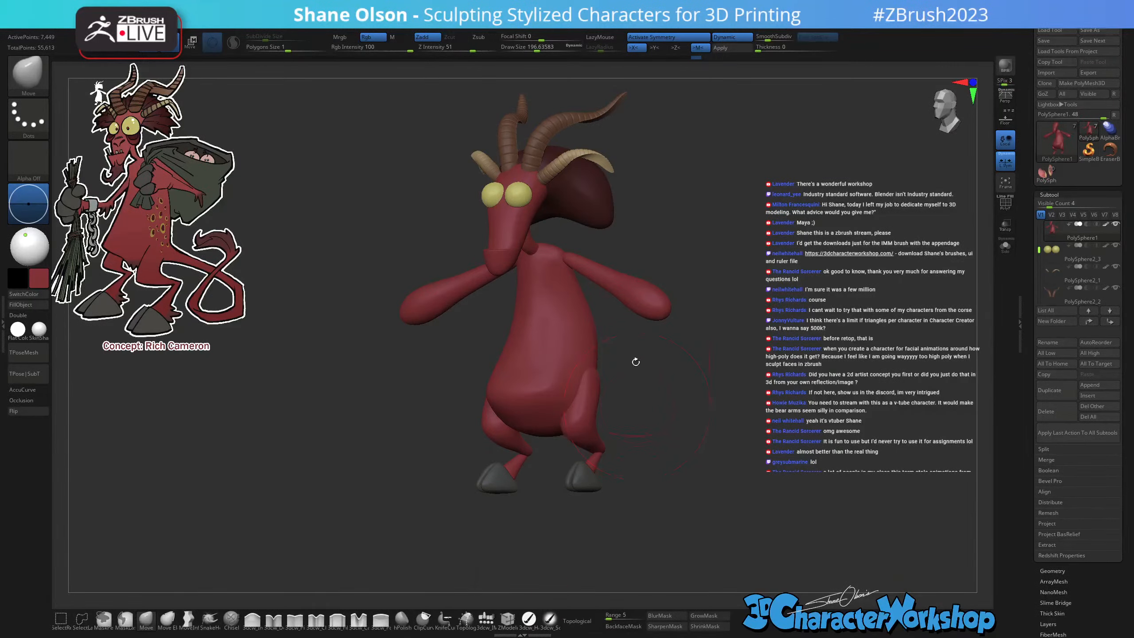
Examine how the snout tip fits the lower jaw from the front and above, reducing the Move brush's draw size to about 29.
{"action": "mouse_move", "coordinate": [633, 357]}
{"action": "right_mouse_down"}
{"action": "mouse_move", "coordinate": [632, 297]}
{"action": "mouse_move", "coordinate": [642, 372]}
{"action": "right_mouse_up"}
{"action": "key", "text": "s"}
{"action": "left_click_drag", "start_coordinate": [642, 373], "coordinate": [638, 372]}
{"action": "mouse_move", "coordinate": [674, 300]}
{"action": "right_mouse_down"}
{"action": "mouse_move", "coordinate": [676, 291]}
{"action": "mouse_move", "coordinate": [678, 316]}
{"action": "right_mouse_up"}
{"action": "key", "text": "s"}
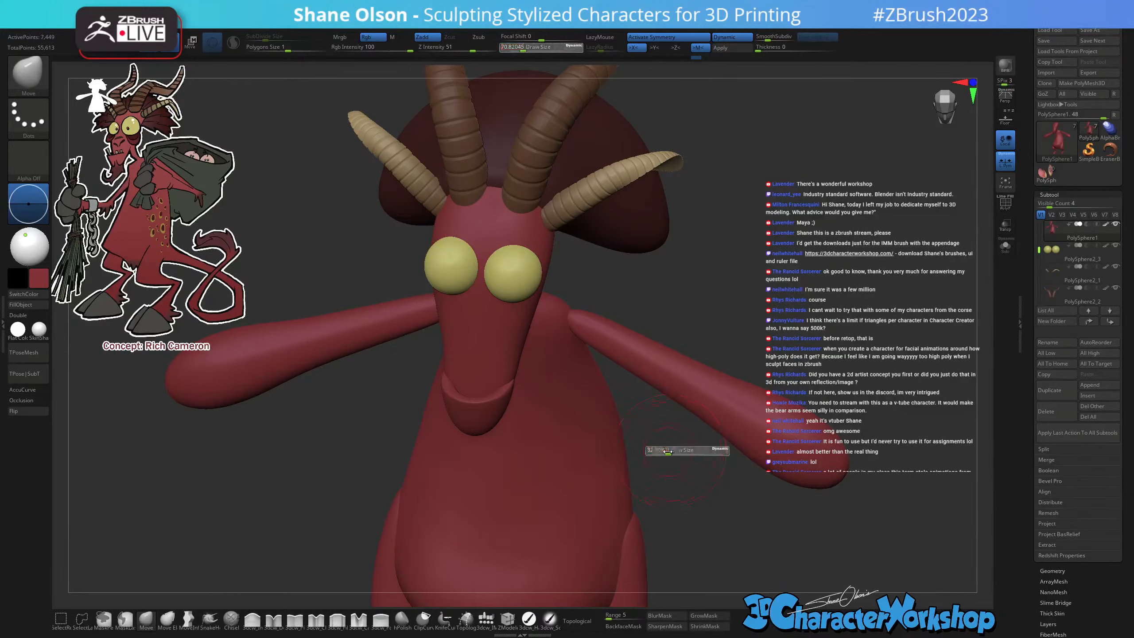
{"action": "left_click_drag", "start_coordinate": [669, 451], "coordinate": [664, 450]}
{"action": "mouse_move", "coordinate": [669, 435]}
{"action": "left_mouse_down"}
{"action": "mouse_move", "coordinate": [687, 482]}
{"action": "mouse_move", "coordinate": [697, 475]}
{"action": "left_mouse_up"}
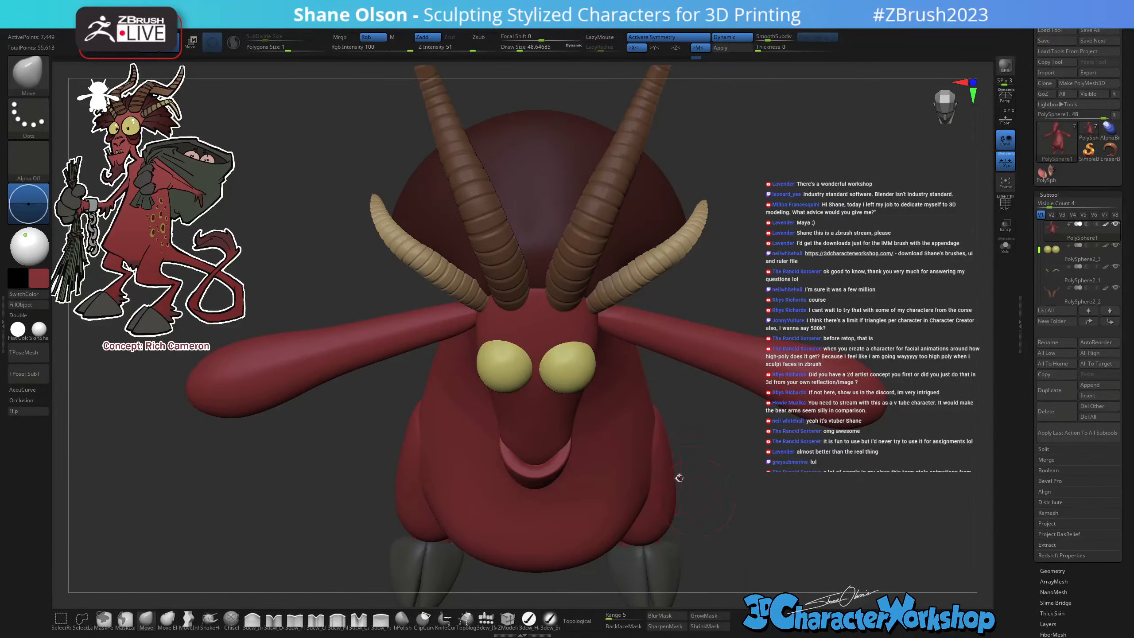
{"action": "scroll", "coordinate": [546, 439], "scroll_direction": "up", "scroll_amount": 6}
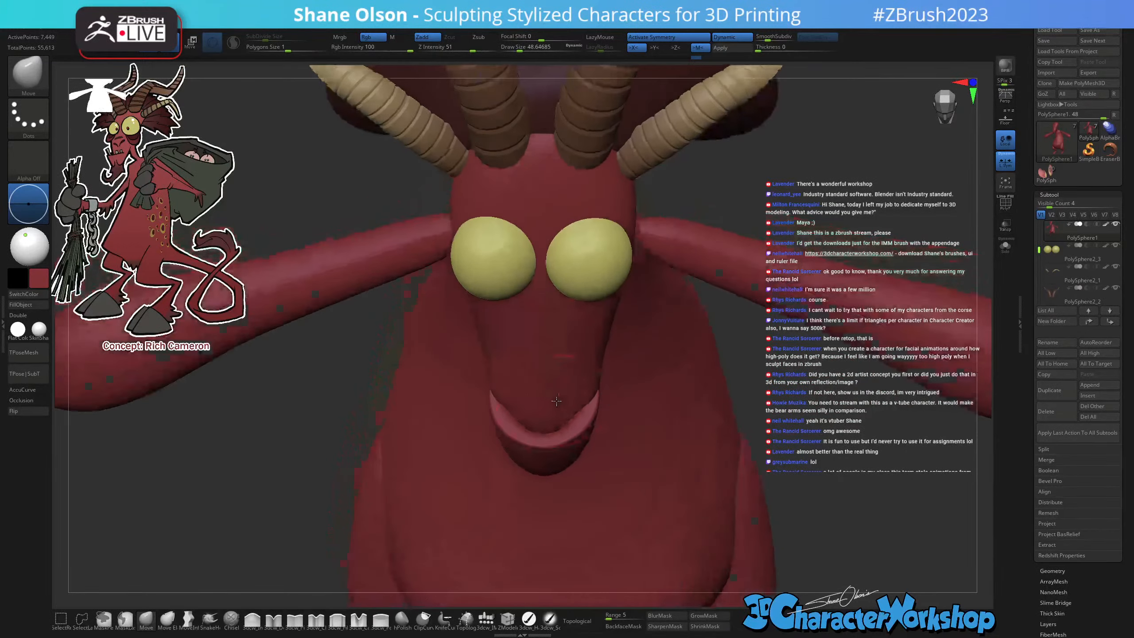
{"action": "right_click_drag", "start_coordinate": [554, 416], "coordinate": [563, 438], "text": "ctrl"}
{"action": "key", "text": "s"}
{"action": "left_click_drag", "start_coordinate": [564, 439], "coordinate": [559, 438]}
{"action": "mouse_move", "coordinate": [559, 436]}
{"action": "right_mouse_down"}
{"action": "mouse_move", "coordinate": [563, 448]}
{"action": "mouse_move", "coordinate": [563, 347]}
{"action": "right_mouse_up"}
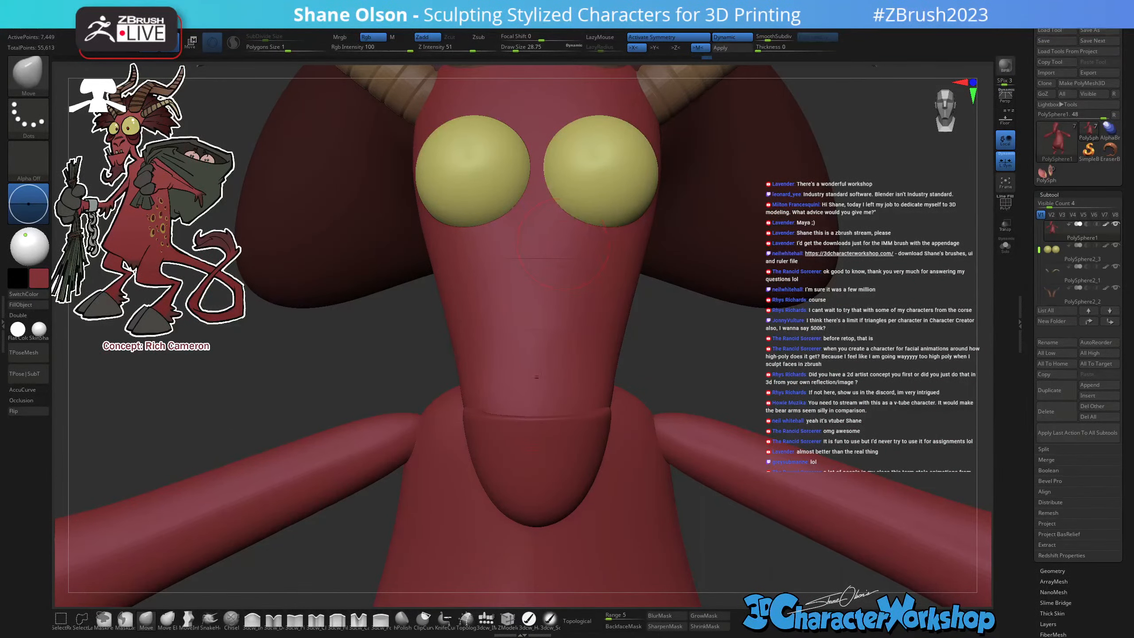
Insert a QuadSphere-2 on the snout's centreline just below the eyes as the base for the nose.
{"action": "left_click", "coordinate": [487, 613]}
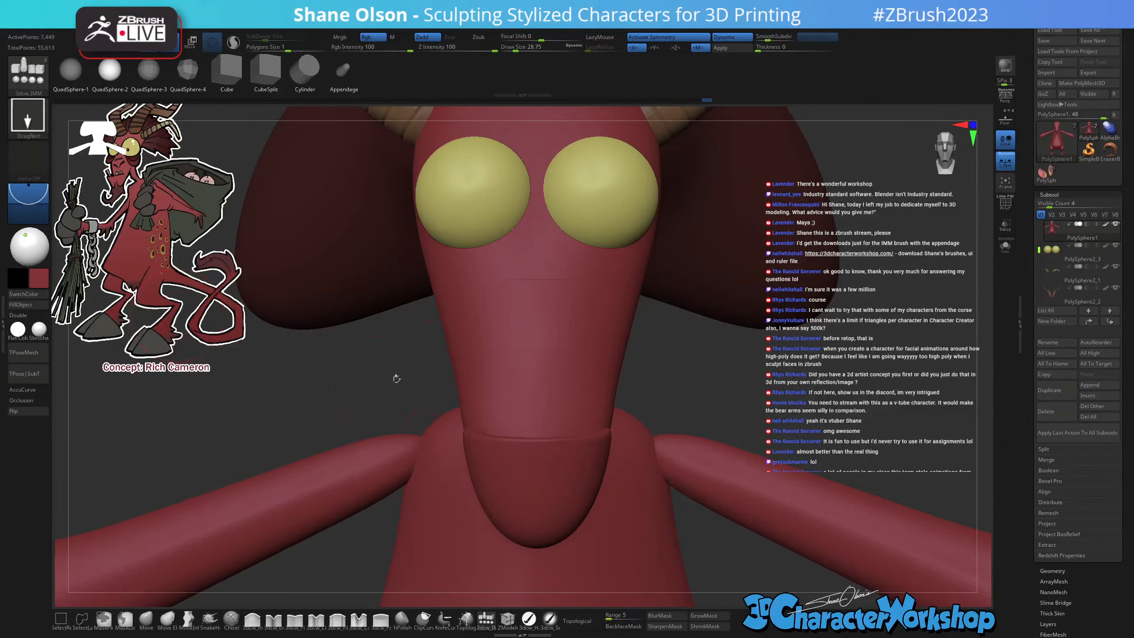
{"action": "left_click_drag", "start_coordinate": [530, 271], "coordinate": [537, 318]}
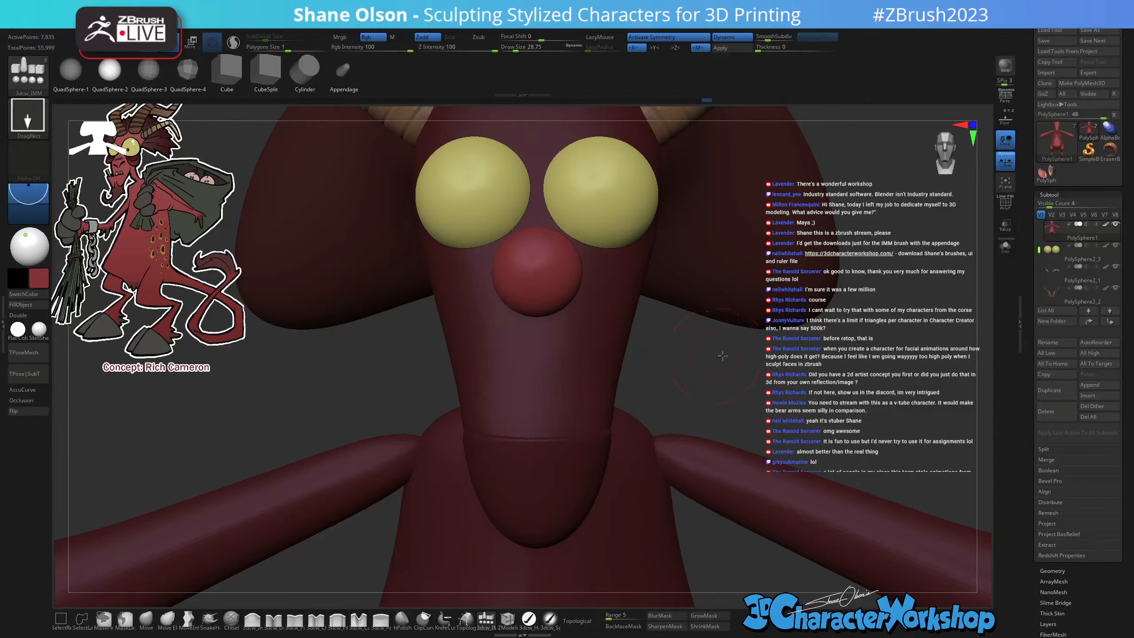
{"action": "left_click_drag", "start_coordinate": [722, 356], "coordinate": [409, 286]}
{"action": "left_click_drag", "start_coordinate": [425, 347], "coordinate": [394, 358]}
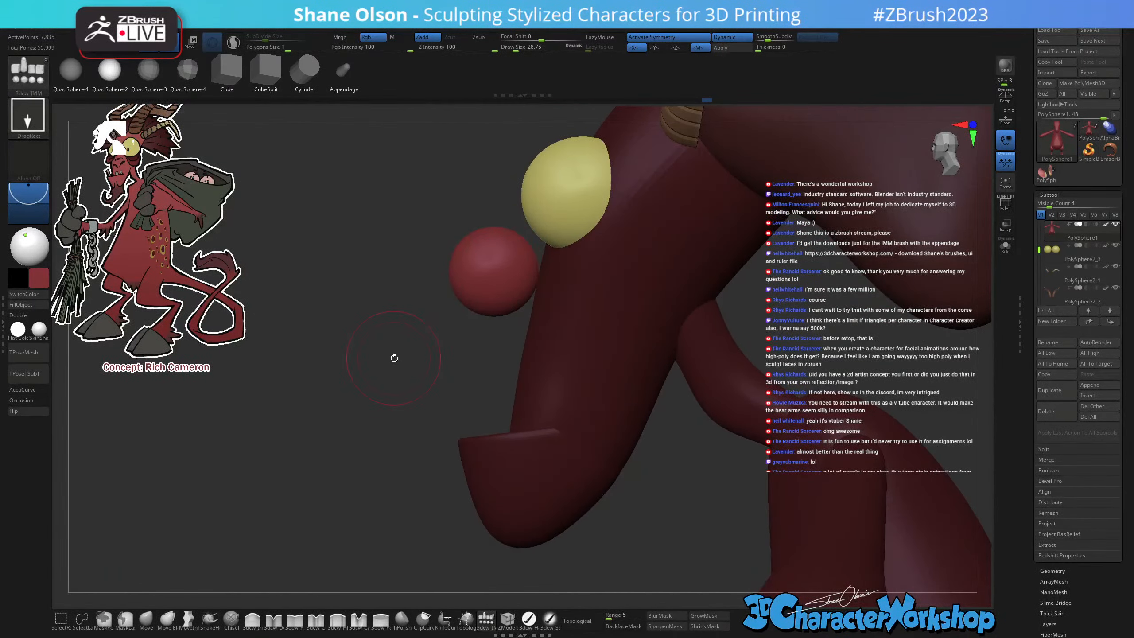
Push the nose sphere back into the snout with the transform gizmo and squash it into a wide, flattened ellipsoid.
{"action": "key", "text": "w"}
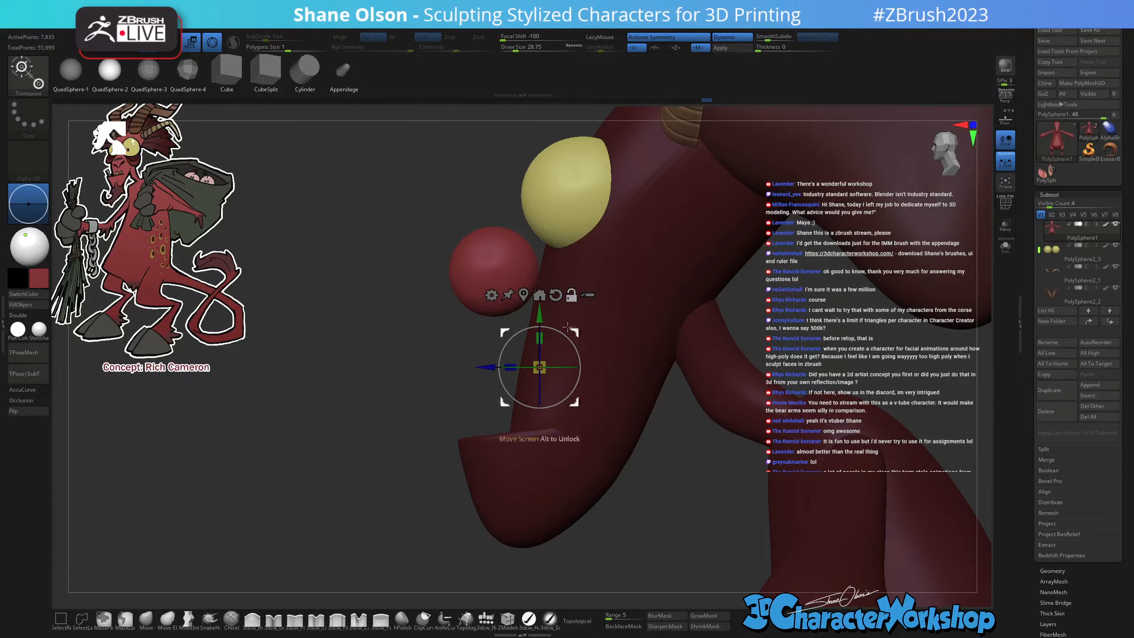
{"action": "left_click_drag", "start_coordinate": [575, 330], "coordinate": [577, 258], "text": "alt"}
{"action": "left_click_drag", "start_coordinate": [509, 271], "coordinate": [592, 240]}
{"action": "left_click_drag", "start_coordinate": [424, 275], "coordinate": [460, 280]}
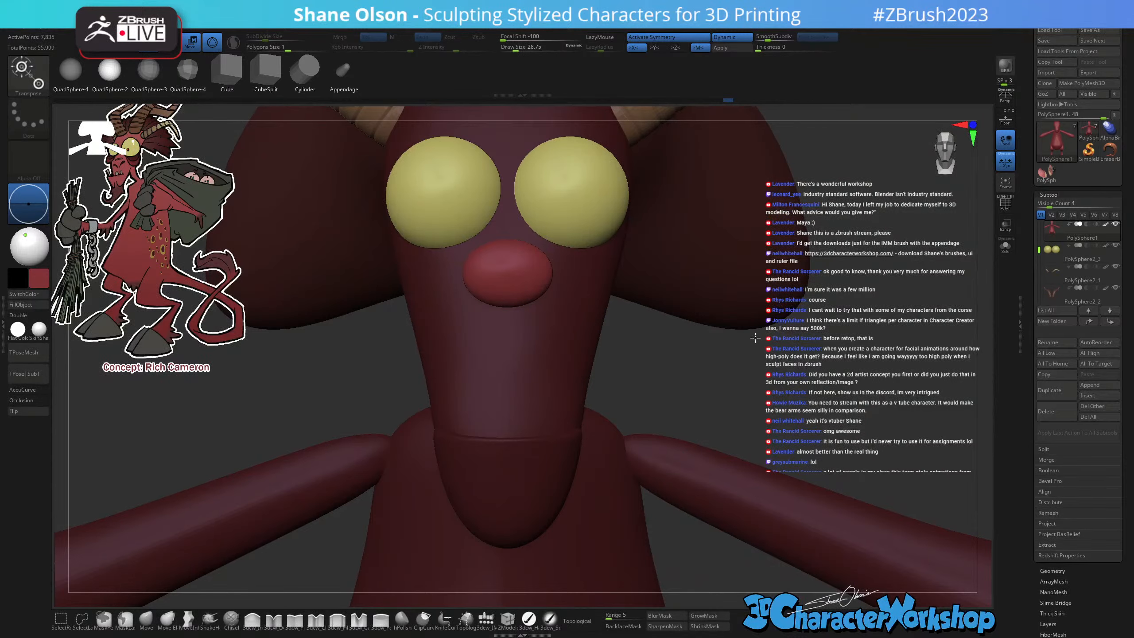
{"action": "key", "text": "q"}
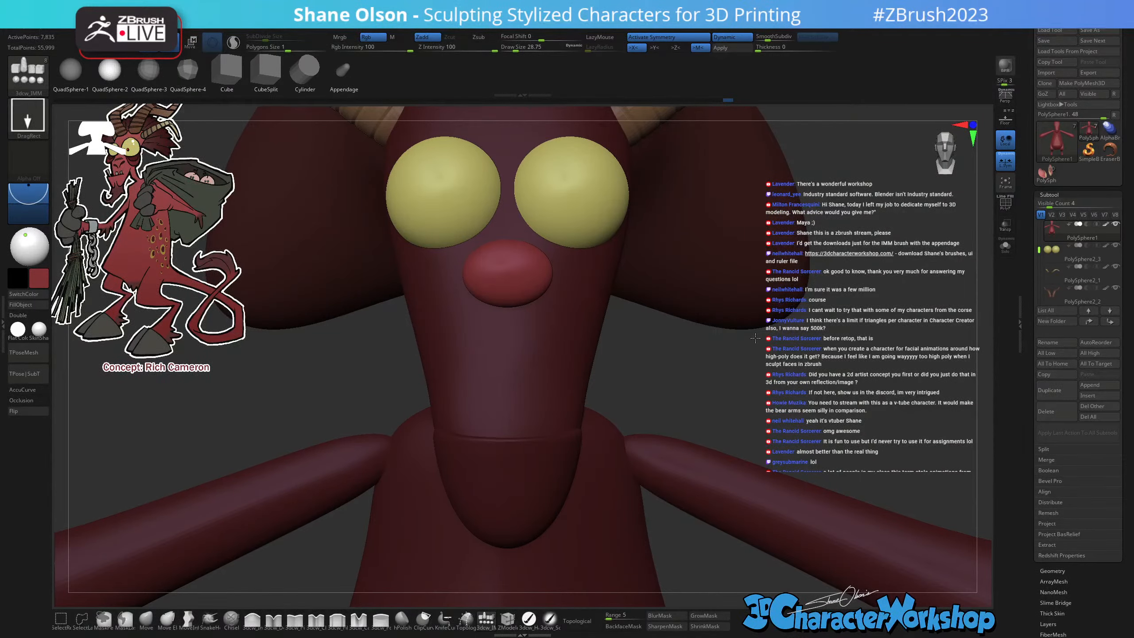
Shape the ellipsoid into a triangular goat nose with the Move brush at draw sizes of about 20 and 35, and smooth it.
{"action": "left_click", "coordinate": [146, 621]}
{"action": "mouse_move", "coordinate": [528, 283]}
{"action": "right_mouse_down", "text": "ctrl"}
{"action": "mouse_move", "coordinate": [558, 270]}
{"action": "mouse_move", "coordinate": [558, 350]}
{"action": "right_mouse_up", "text": "ctrl"}
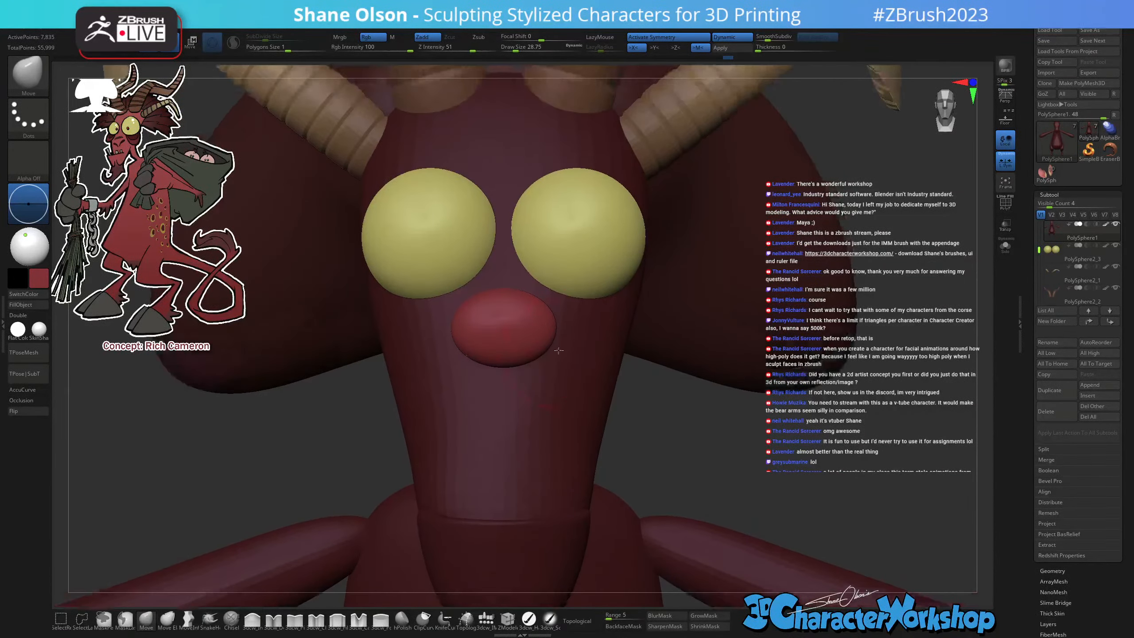
{"action": "key", "text": "s"}
{"action": "left_click_drag", "start_coordinate": [561, 350], "coordinate": [558, 349]}
{"action": "mouse_move", "coordinate": [559, 354]}
{"action": "right_mouse_down"}
{"action": "mouse_move", "coordinate": [546, 337]}
{"action": "mouse_move", "coordinate": [562, 347]}
{"action": "mouse_move", "coordinate": [559, 320]}
{"action": "right_mouse_up"}
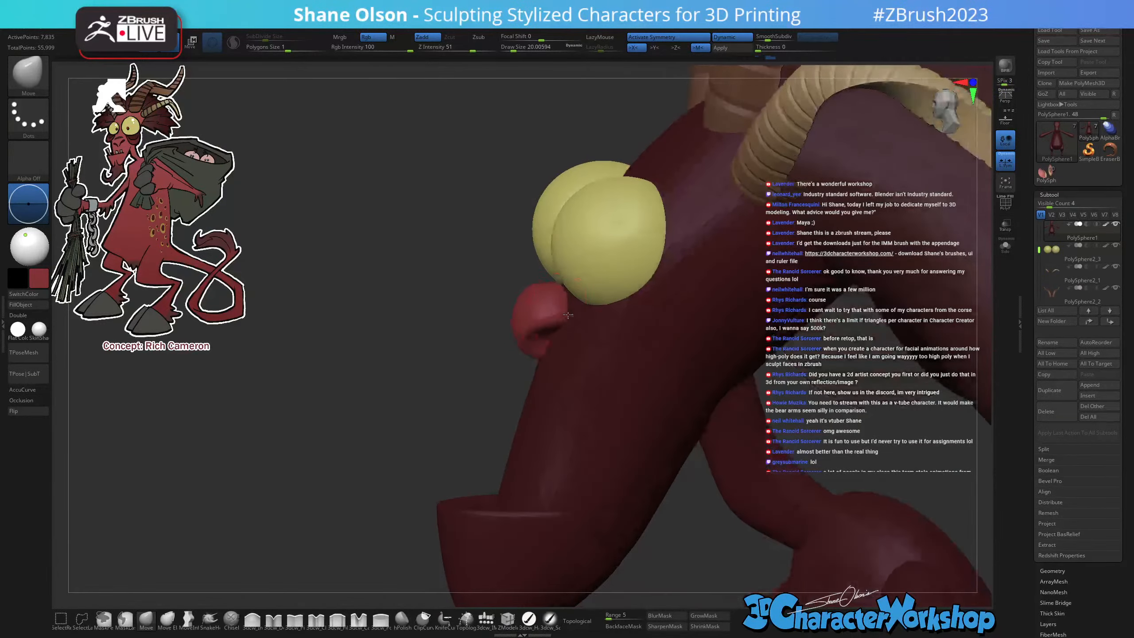
{"action": "left_click_drag", "start_coordinate": [559, 318], "coordinate": [564, 320]}
{"action": "mouse_move", "coordinate": [564, 321]}
{"action": "right_mouse_down"}
{"action": "mouse_move", "coordinate": [582, 321]}
{"action": "mouse_move", "coordinate": [544, 351]}
{"action": "right_mouse_up"}
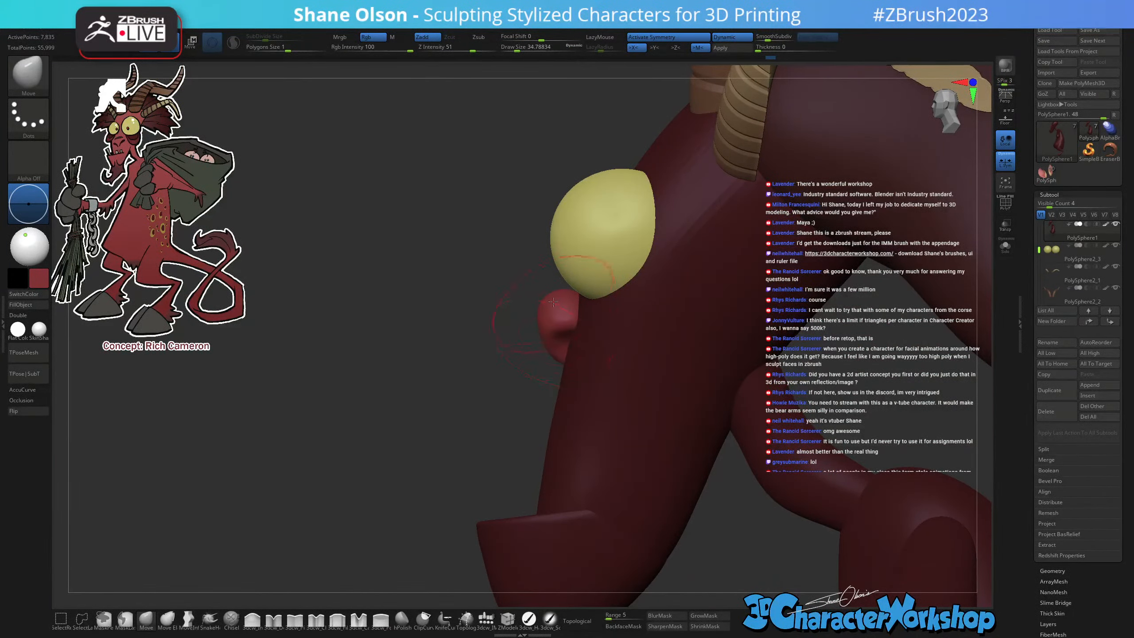
{"action": "mouse_move", "coordinate": [553, 302]}
{"action": "right_mouse_down"}
{"action": "mouse_move", "coordinate": [541, 355]}
{"action": "mouse_move", "coordinate": [572, 358]}
{"action": "mouse_move", "coordinate": [533, 363]}
{"action": "mouse_move", "coordinate": [576, 358]}
{"action": "mouse_move", "coordinate": [580, 422]}
{"action": "mouse_move", "coordinate": [564, 418]}
{"action": "mouse_move", "coordinate": [587, 464]}
{"action": "mouse_move", "coordinate": [598, 405]}
{"action": "mouse_move", "coordinate": [559, 434]}
{"action": "mouse_move", "coordinate": [580, 464]}
{"action": "right_mouse_up"}
{"action": "left_click_drag", "start_coordinate": [533, 428], "coordinate": [544, 420], "text": "shift"}
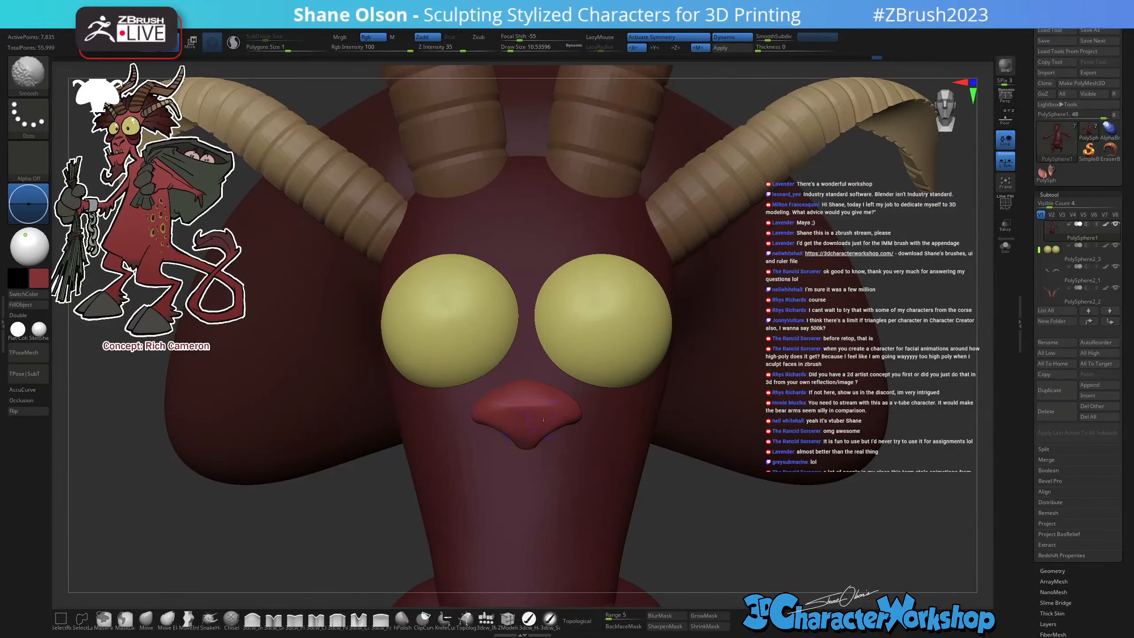
Clear the mask from the body and check the new nose from the front and at an angle.
{"action": "right_click_drag", "start_coordinate": [618, 471], "coordinate": [601, 418], "text": "ctrl"}
{"action": "right_click_drag", "start_coordinate": [710, 479], "coordinate": [648, 353], "text": "alt"}
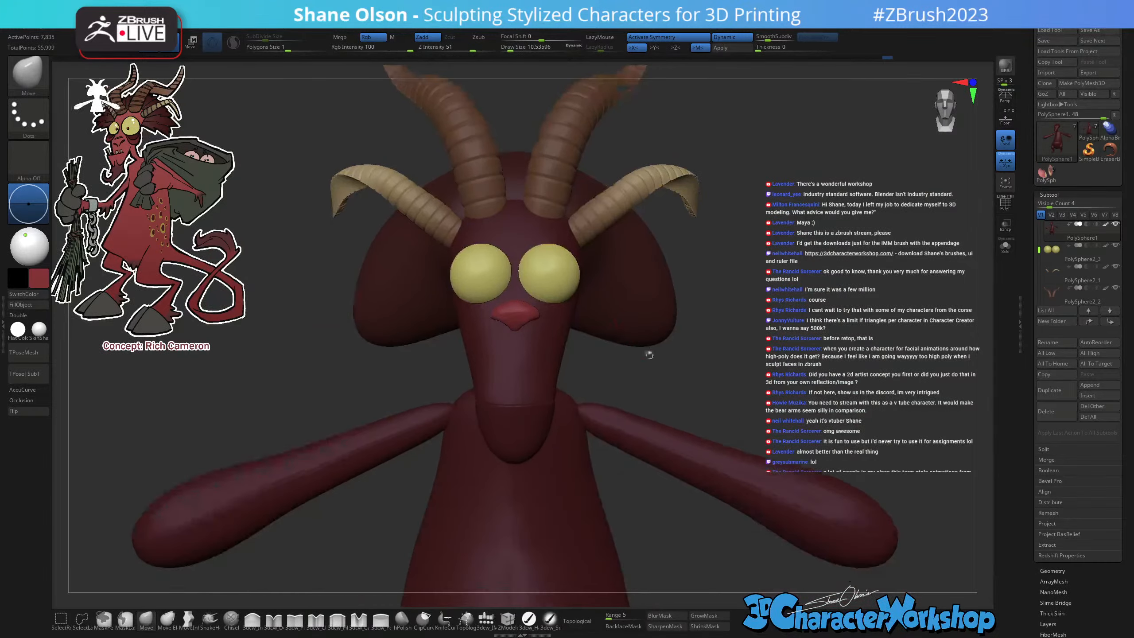
{"action": "left_click_drag", "start_coordinate": [703, 384], "coordinate": [720, 375], "text": "ctrl"}
{"action": "right_click_drag", "start_coordinate": [725, 370], "coordinate": [704, 387]}
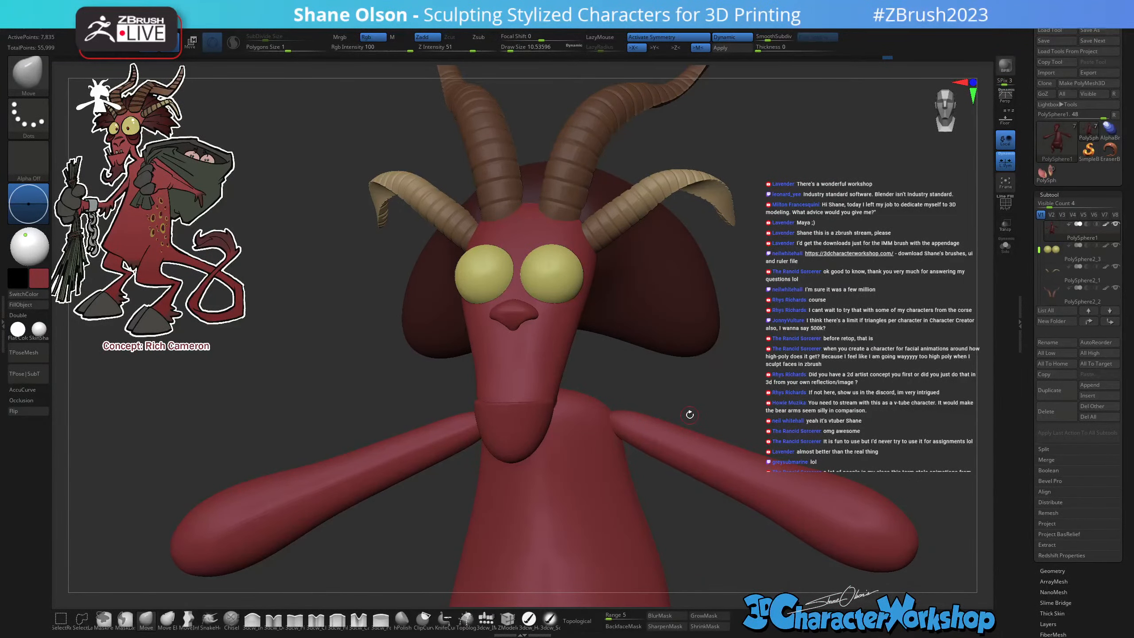
{"action": "right_click_drag", "start_coordinate": [729, 420], "coordinate": [739, 405], "text": "shift"}
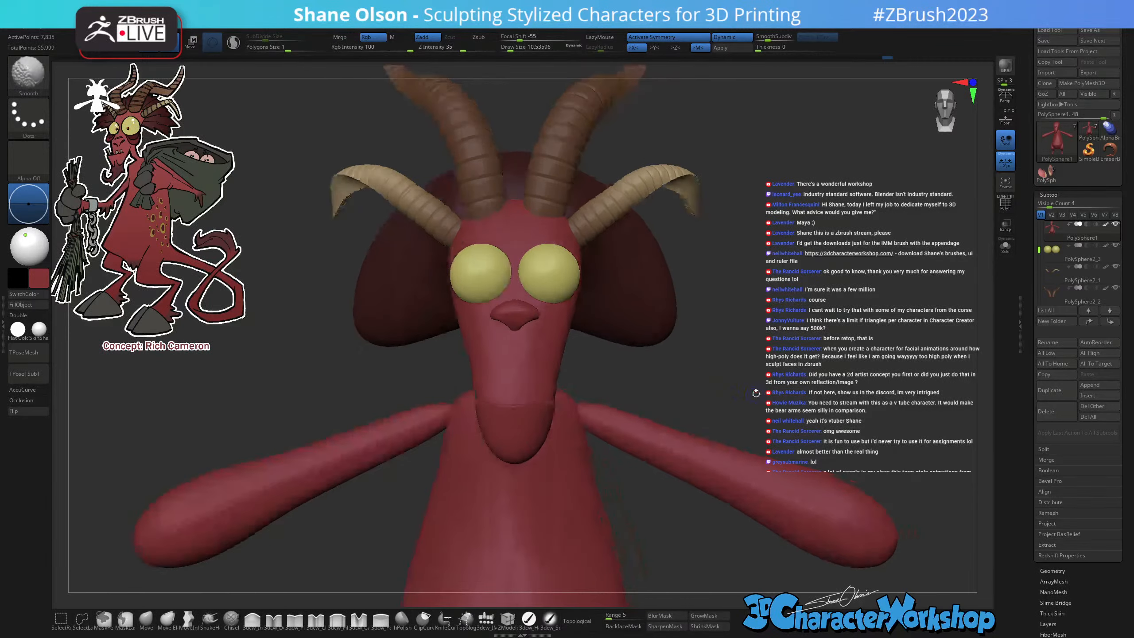
Select the eyes, turn off symmetry, mask the figure's left eye, and centre the gizmo on the unmasked right eye.
{"action": "left_click", "coordinate": [481, 263], "text": "alt"}
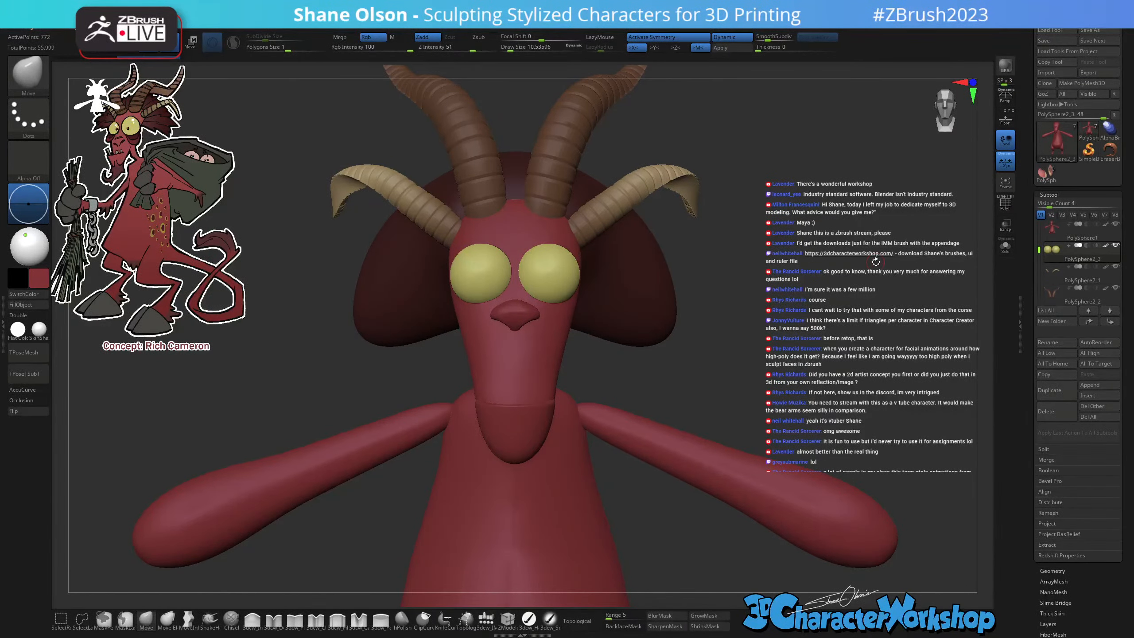
{"action": "right_click_drag", "start_coordinate": [846, 225], "coordinate": [851, 295], "text": "ctrl"}
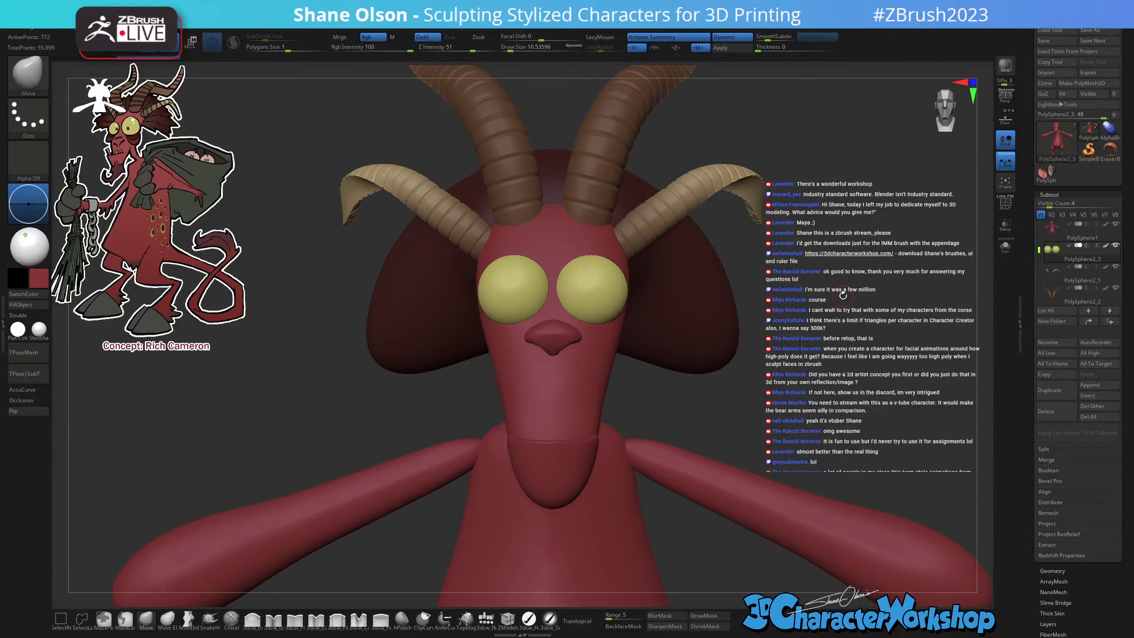
{"action": "key", "text": "shift+f"}
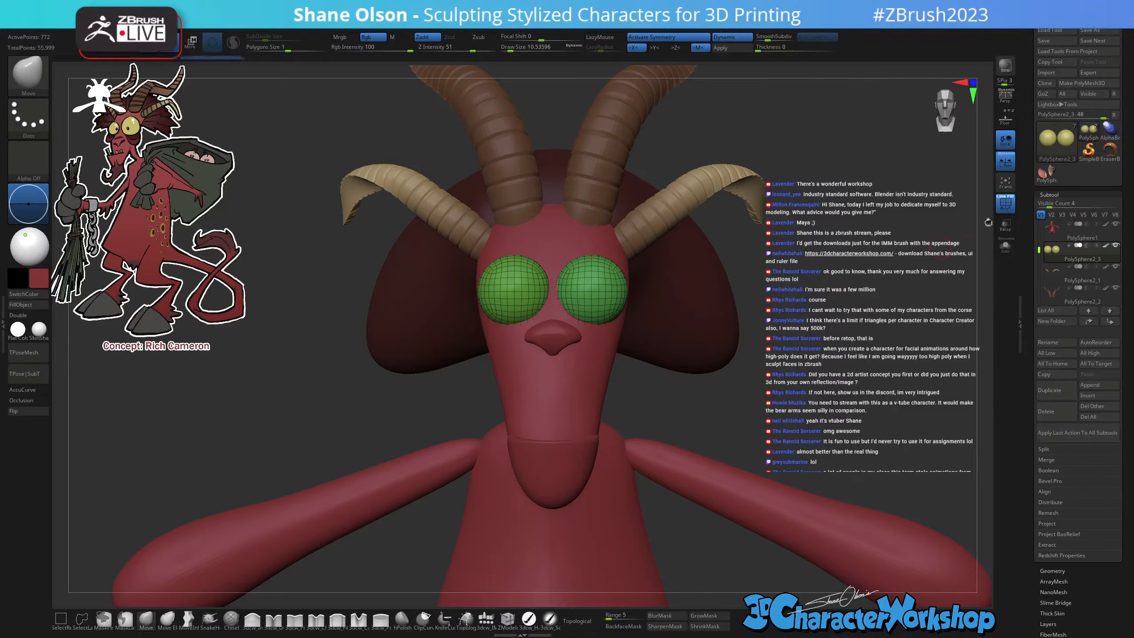
{"action": "key", "text": "x"}
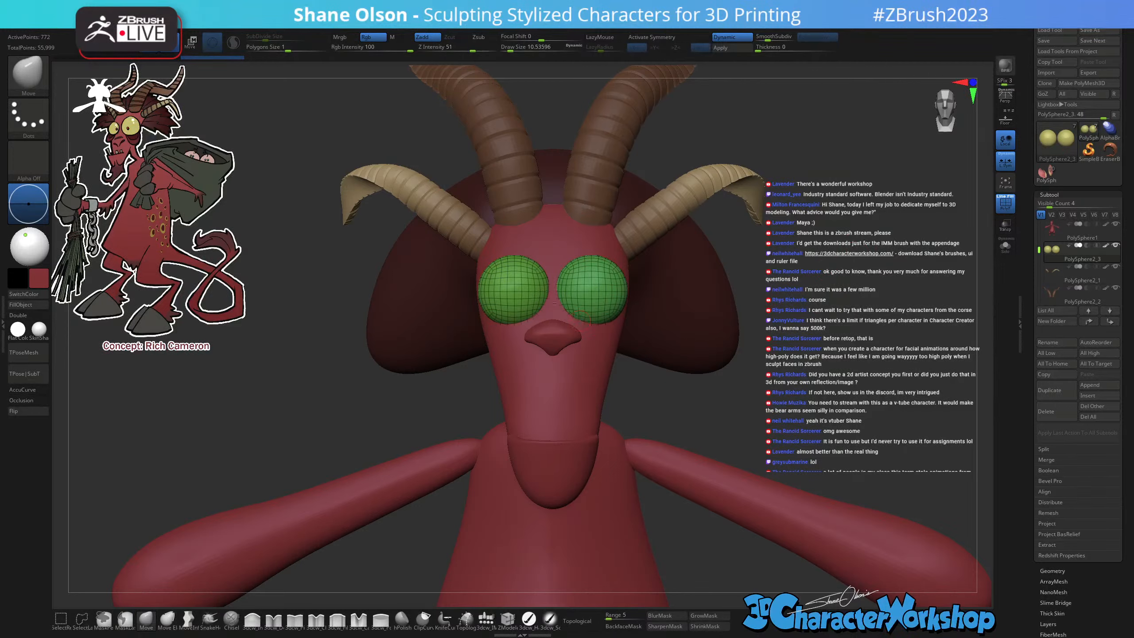
{"action": "key", "text": "w"}
{"action": "left_click", "coordinate": [510, 268], "text": "ctrl"}
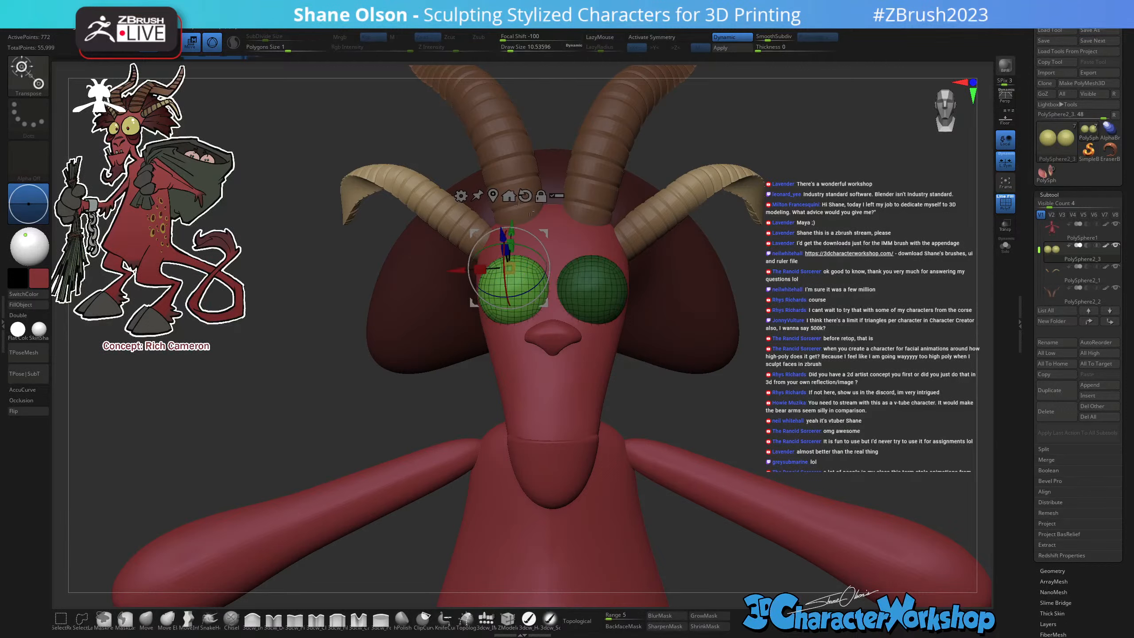
{"action": "left_click", "coordinate": [494, 195]}
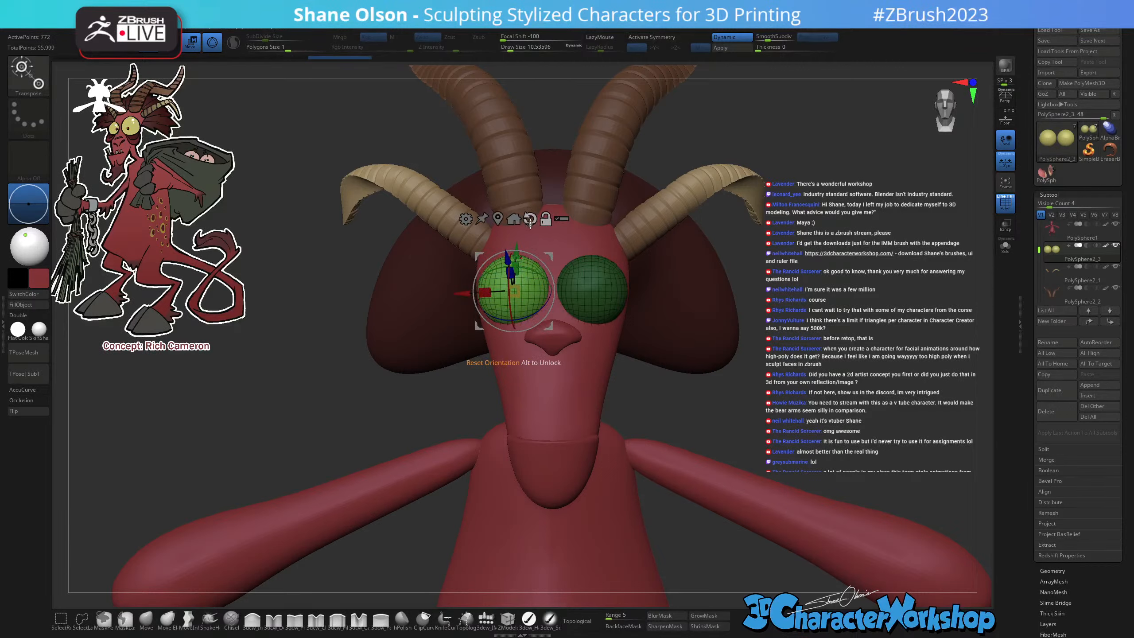
Scale the figure's right eye down slightly, adjust its position against the head, and hide the polyframe.
{"action": "left_click_drag", "start_coordinate": [525, 291], "coordinate": [514, 290]}
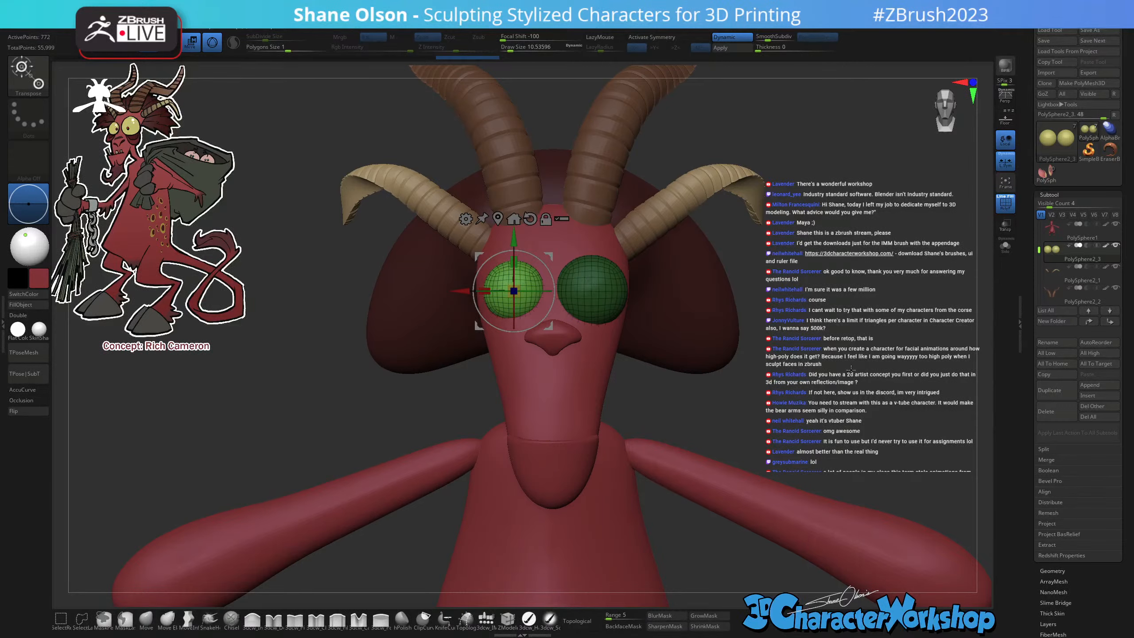
{"action": "left_click_drag", "start_coordinate": [851, 368], "coordinate": [792, 338]}
{"action": "left_click_drag", "start_coordinate": [563, 268], "coordinate": [557, 264]}
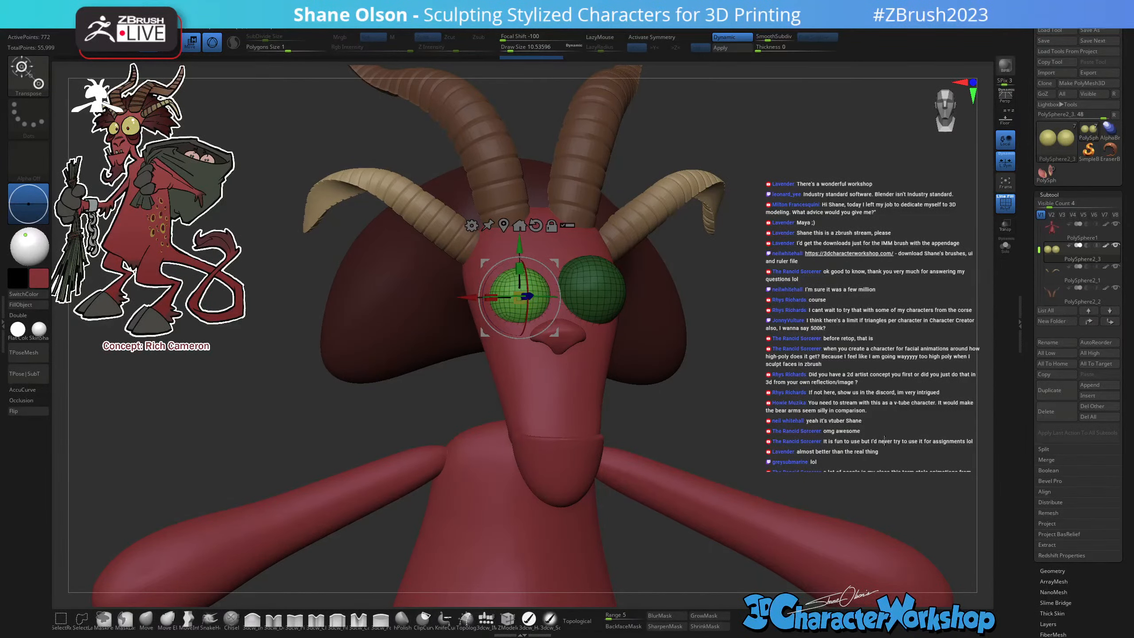
{"action": "mouse_move", "coordinate": [860, 389]}
{"action": "left_mouse_down", "text": "shift"}
{"action": "mouse_move", "coordinate": [877, 400]}
{"action": "mouse_move", "coordinate": [864, 383]}
{"action": "mouse_move", "coordinate": [833, 409]}
{"action": "left_mouse_up", "text": "shift"}
{"action": "key", "text": "q"}
{"action": "key", "text": "shift+f"}
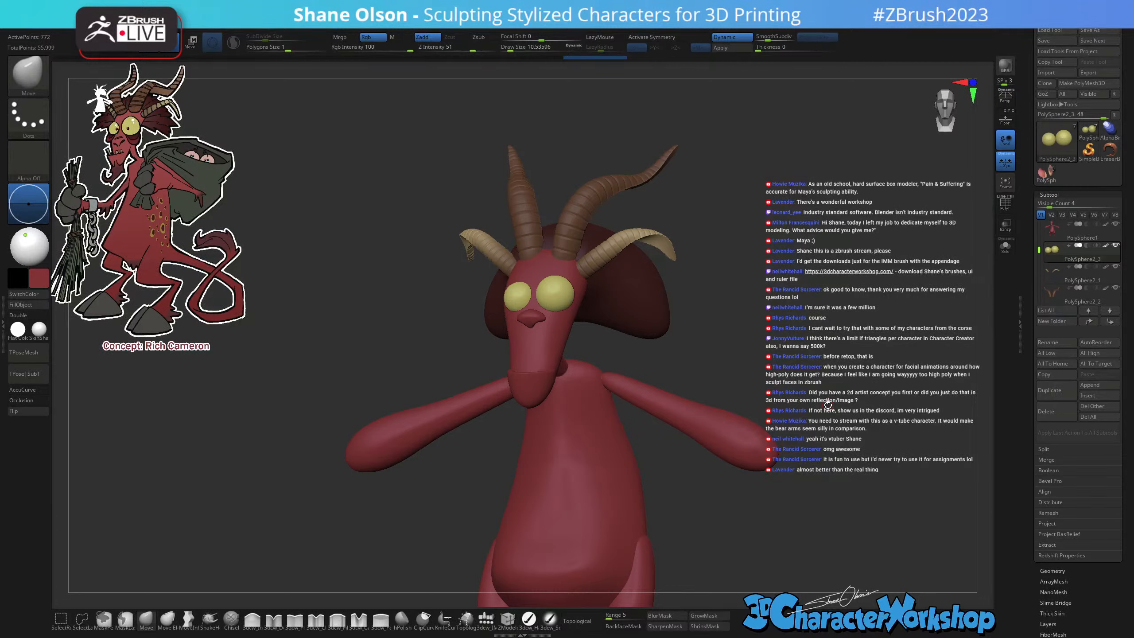
{"action": "mouse_move", "coordinate": [659, 358]}
{"action": "left_mouse_down", "text": "shift"}
{"action": "mouse_move", "coordinate": [688, 359]}
{"action": "mouse_move", "coordinate": [662, 363]}
{"action": "left_mouse_up", "text": "shift"}
{"action": "key", "text": "s"}
{"action": "left_click_drag", "start_coordinate": [537, 484], "coordinate": [540, 496]}
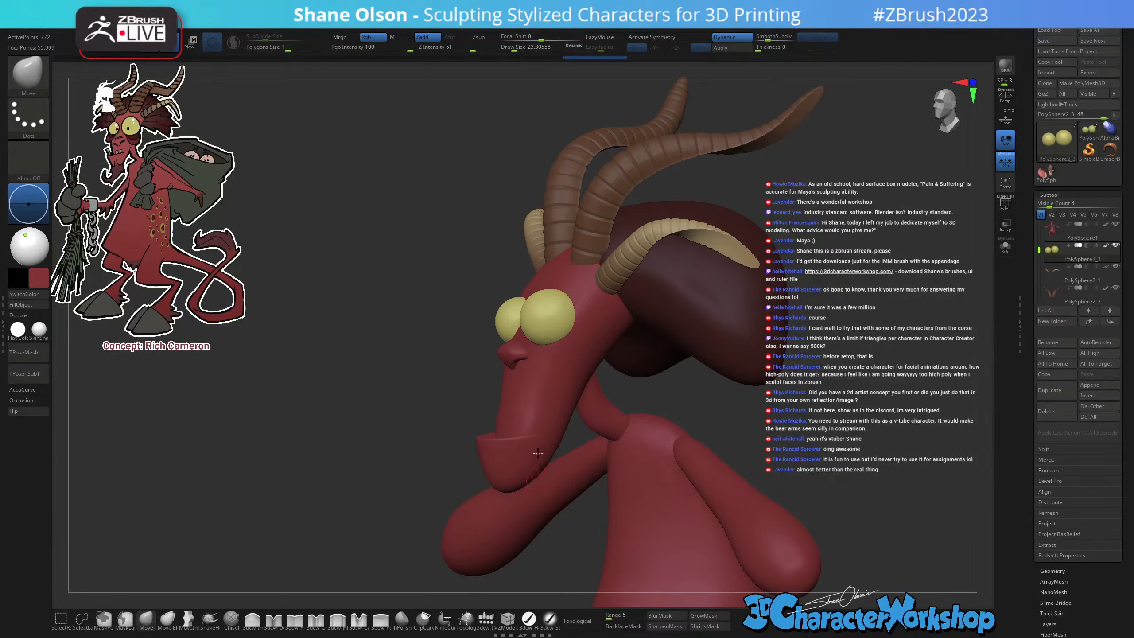
{"action": "left_click_drag", "start_coordinate": [480, 431], "coordinate": [582, 400]}
{"action": "key", "text": "w"}
{"action": "left_click", "coordinate": [523, 442]}
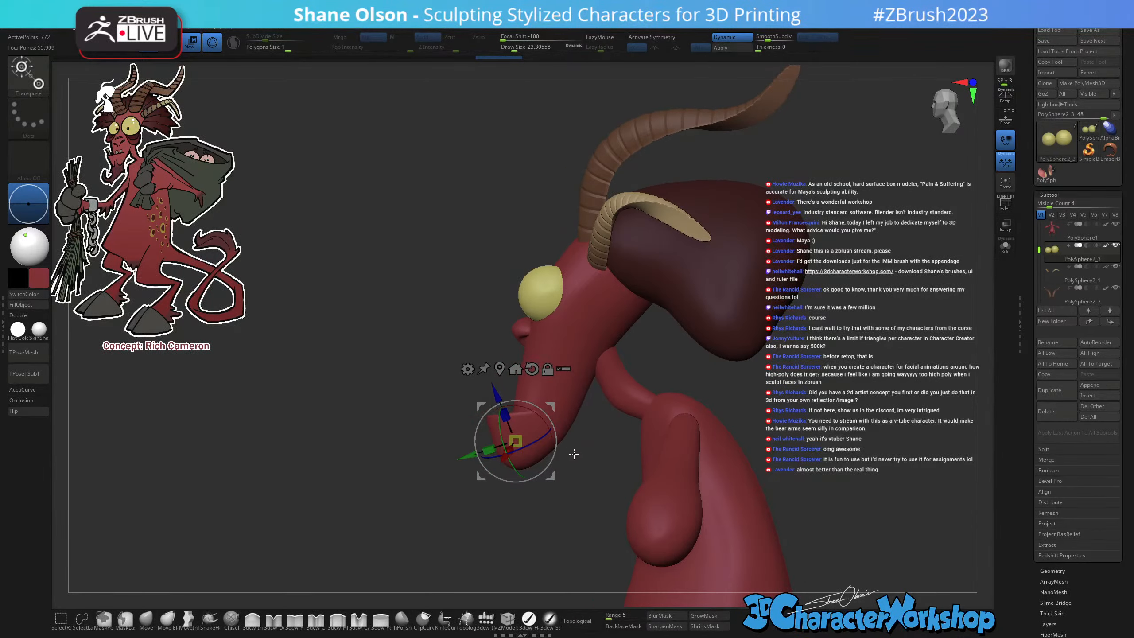
{"action": "key", "text": "q"}
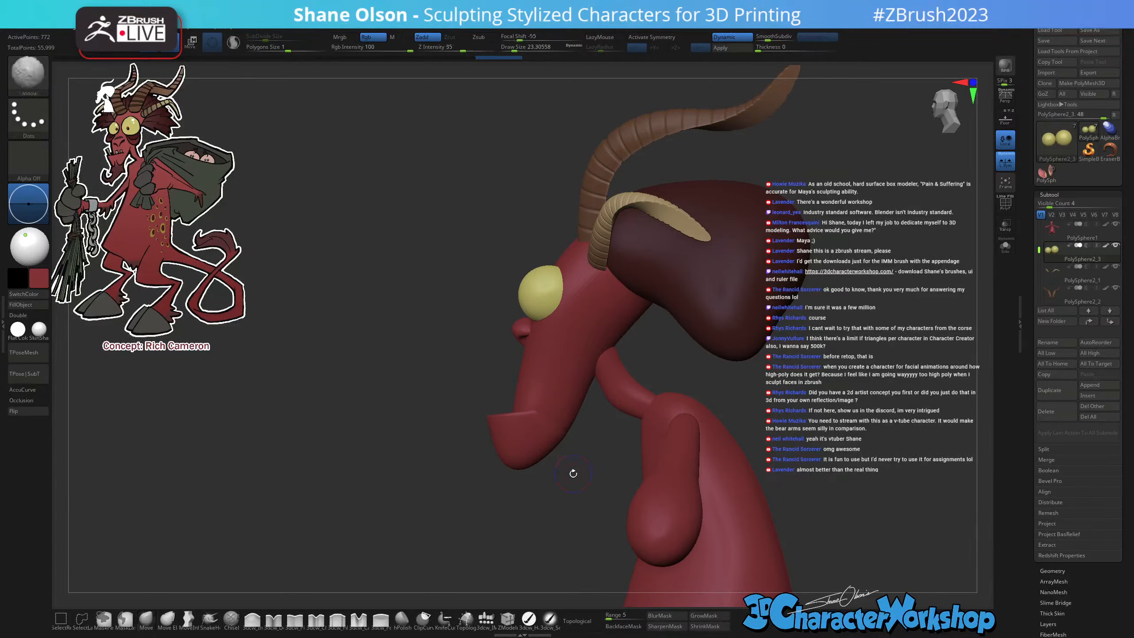
Select the body, show its polygroups, and mask everything except the chin and lower part of the snout.
{"action": "left_click", "coordinate": [550, 391], "text": "alt"}
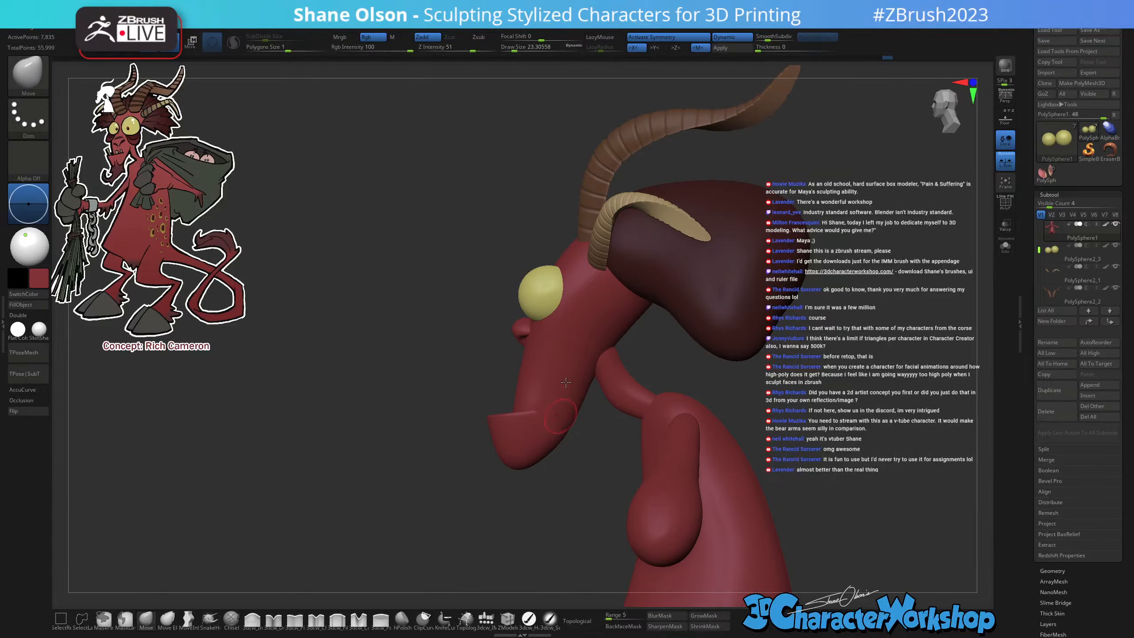
{"action": "left_click_drag", "start_coordinate": [550, 470], "coordinate": [546, 478]}
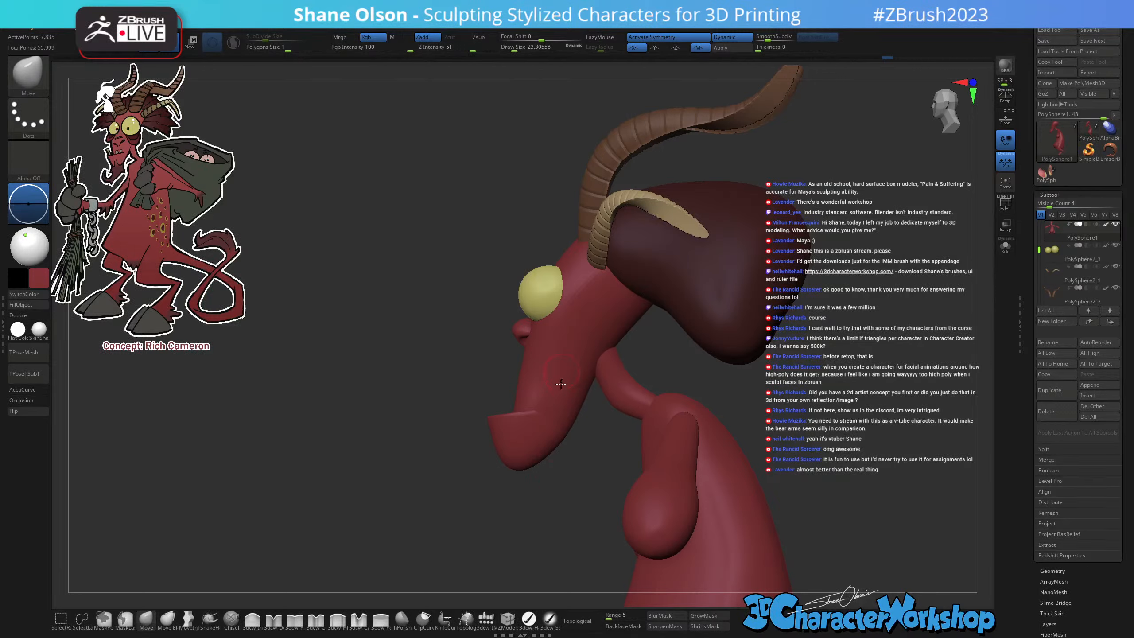
{"action": "key", "text": "shift+f"}
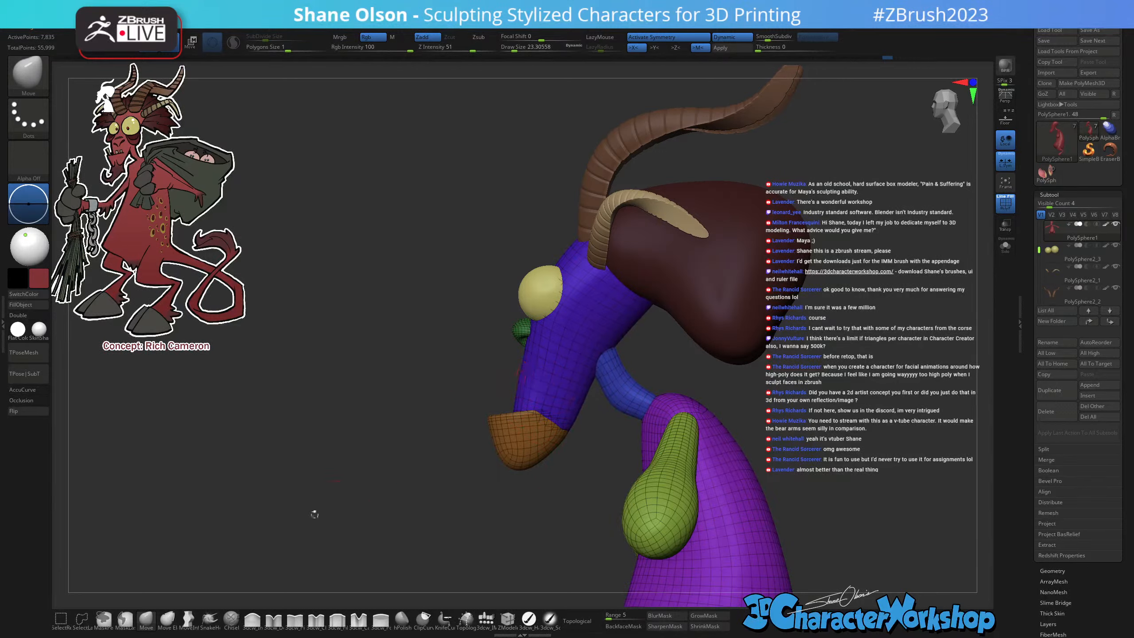
{"action": "left_click", "coordinate": [124, 620]}
{"action": "mouse_move", "coordinate": [506, 369]}
{"action": "left_mouse_down"}
{"action": "mouse_move", "coordinate": [401, 491]}
{"action": "mouse_move", "coordinate": [603, 446]}
{"action": "mouse_move", "coordinate": [595, 405]}
{"action": "mouse_move", "coordinate": [506, 363]}
{"action": "left_mouse_up"}
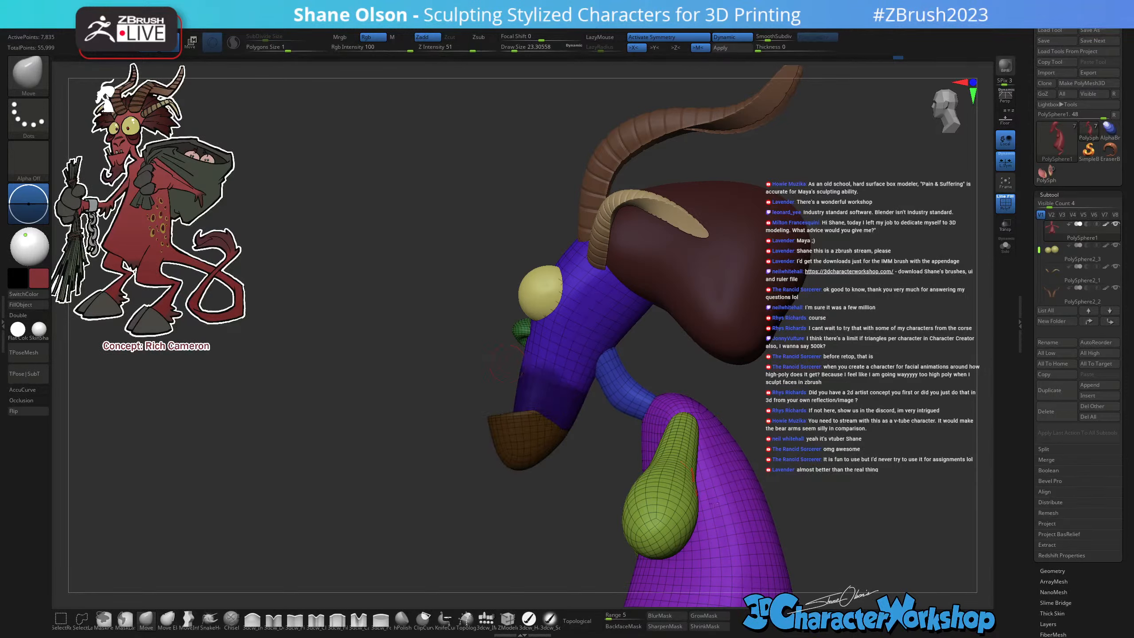
{"action": "left_click", "coordinate": [599, 464], "text": "ctrl"}
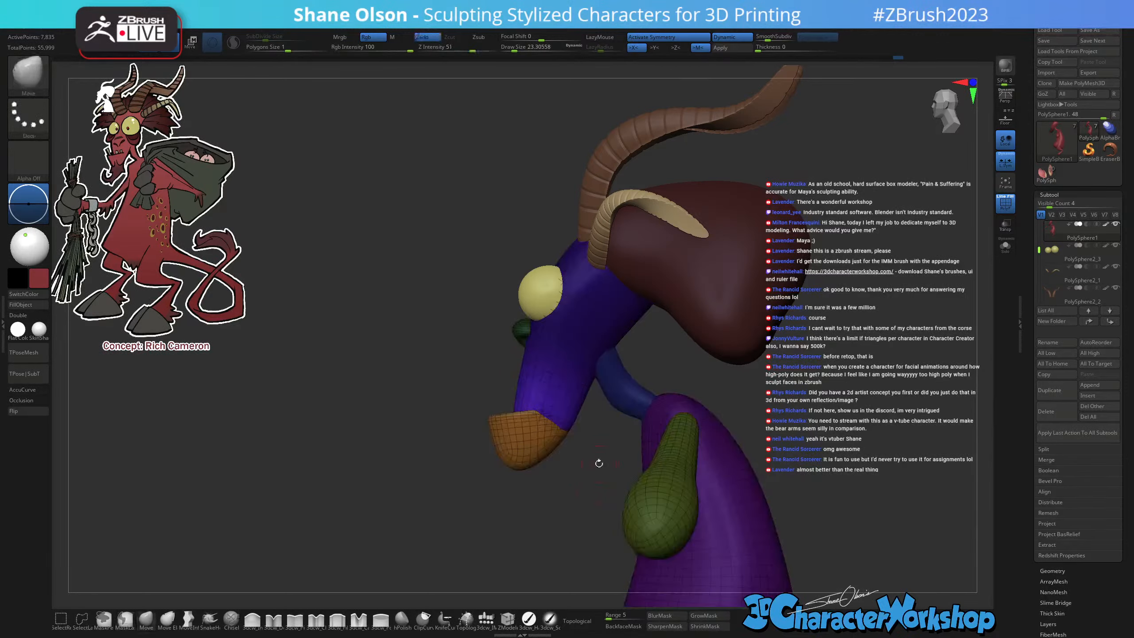
Move the unmasked chin and lower snout up toward the nose to shorten the face.
{"action": "key", "text": "w"}
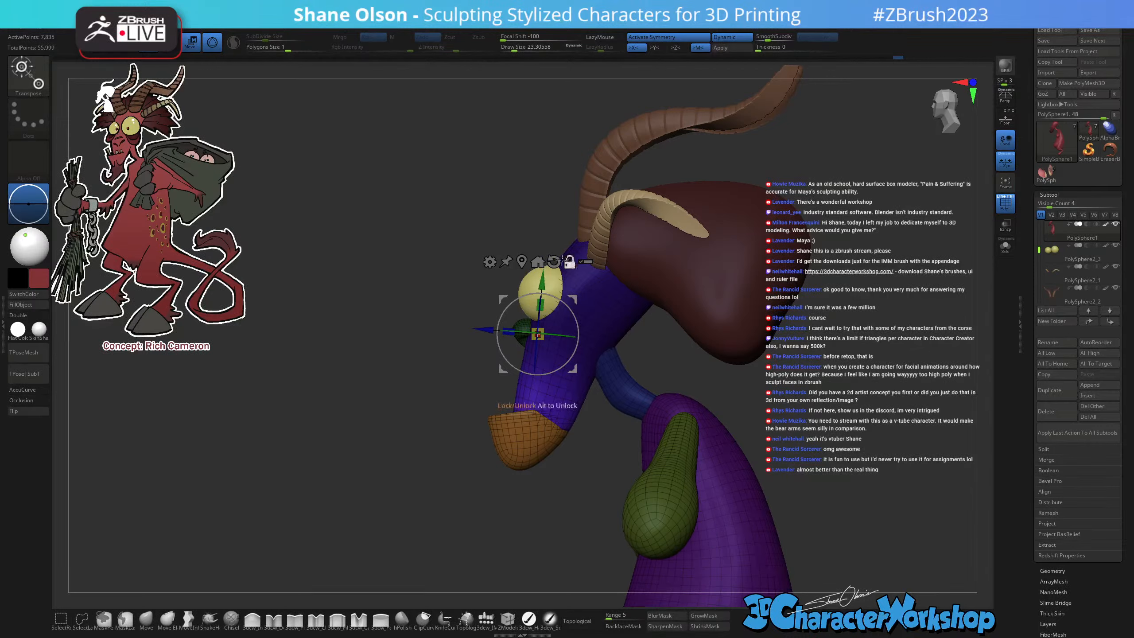
{"action": "left_click_drag", "start_coordinate": [574, 296], "coordinate": [585, 256]}
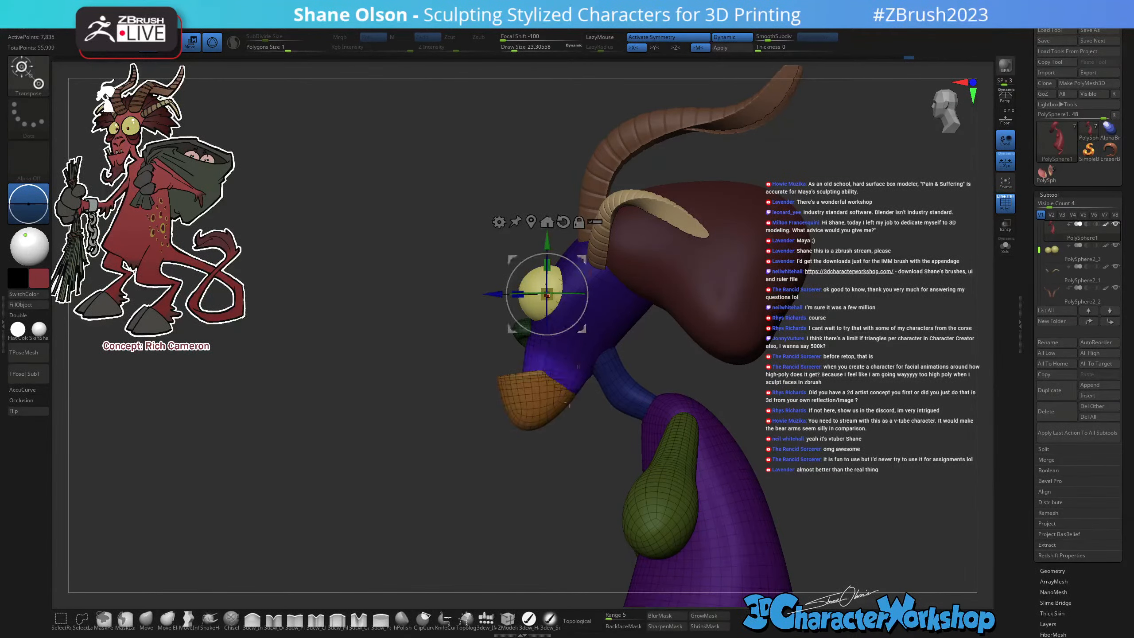
{"action": "left_click_drag", "start_coordinate": [496, 487], "coordinate": [644, 505]}
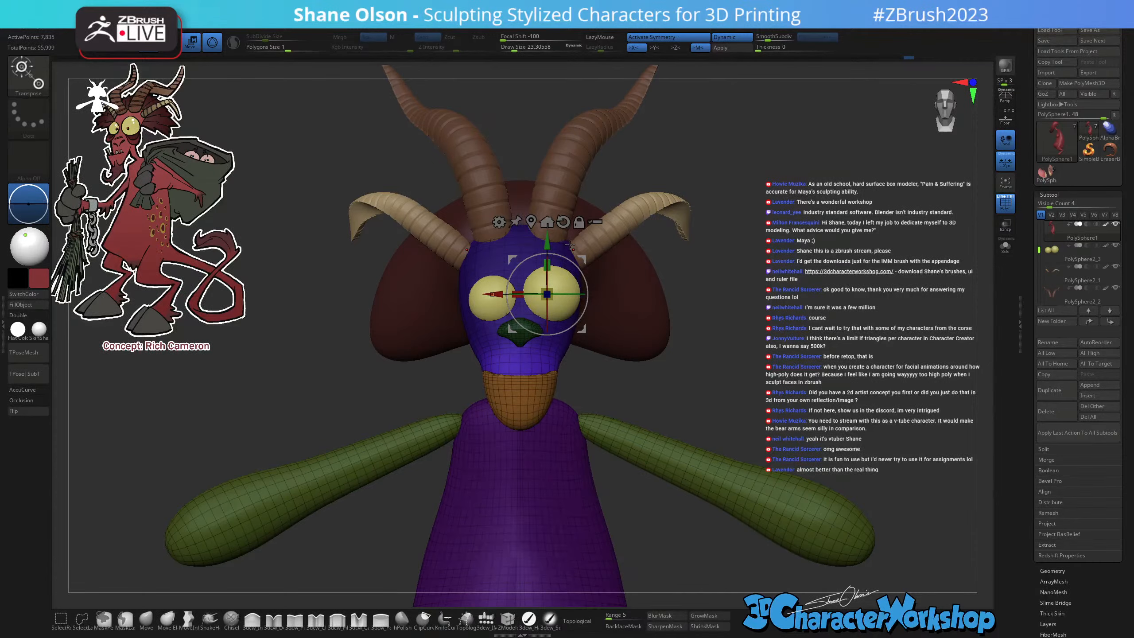
Centre the gizmo on the unmasked lower snout and widen it slightly along the X axis with symmetry on.
{"action": "key", "text": "x"}
{"action": "left_click", "coordinate": [531, 221]}
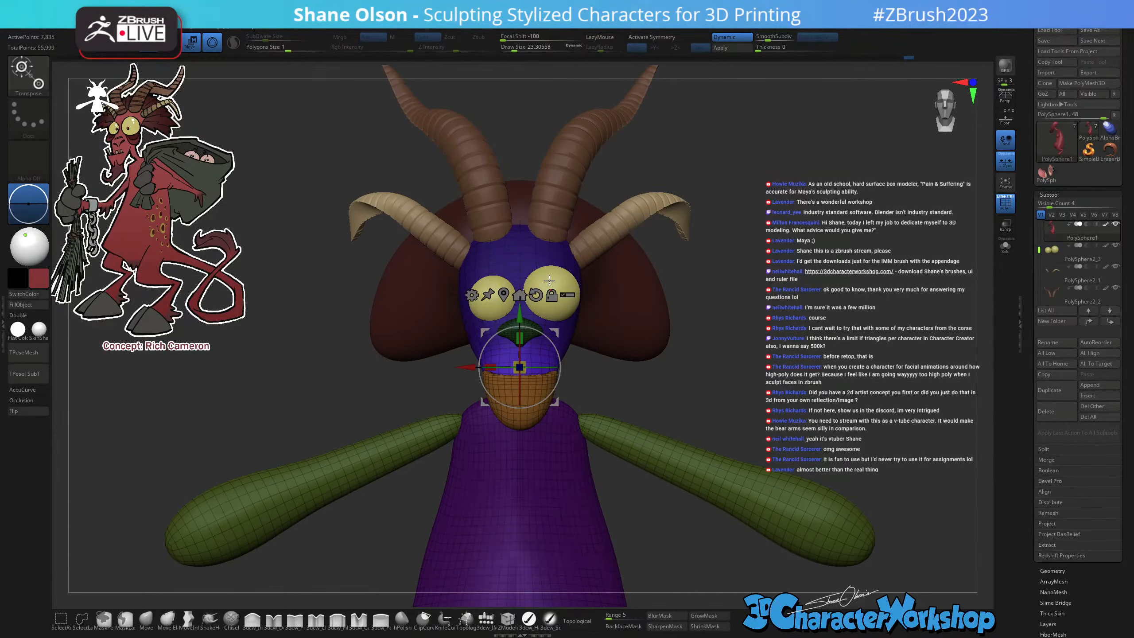
{"action": "key", "text": "x"}
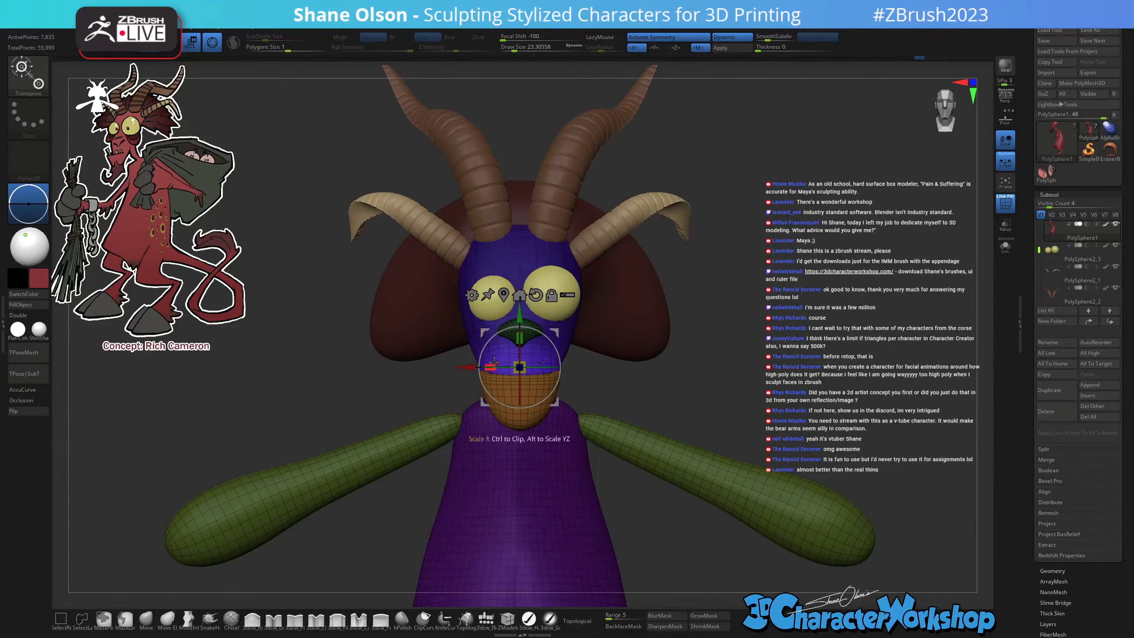
{"action": "mouse_move", "coordinate": [603, 408]}
{"action": "left_mouse_down"}
{"action": "mouse_move", "coordinate": [538, 402]}
{"action": "mouse_move", "coordinate": [600, 401]}
{"action": "left_mouse_up"}
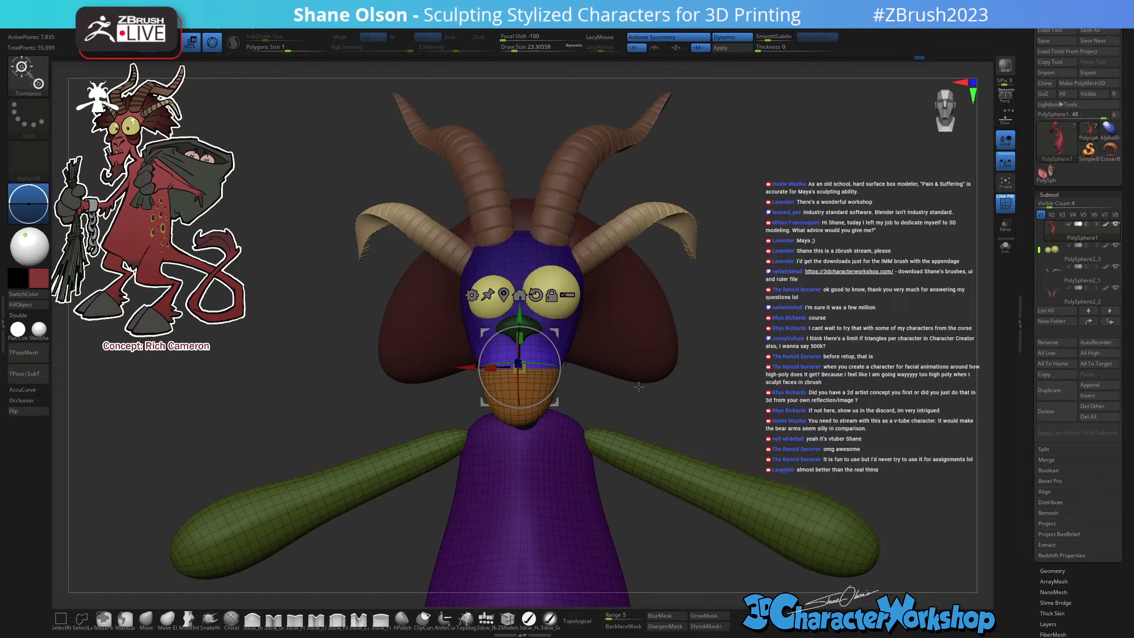
Clear the mask and taper the chin to a narrower shape with the Move brush at a draw size of about 80.
{"action": "left_click", "coordinate": [148, 620]}
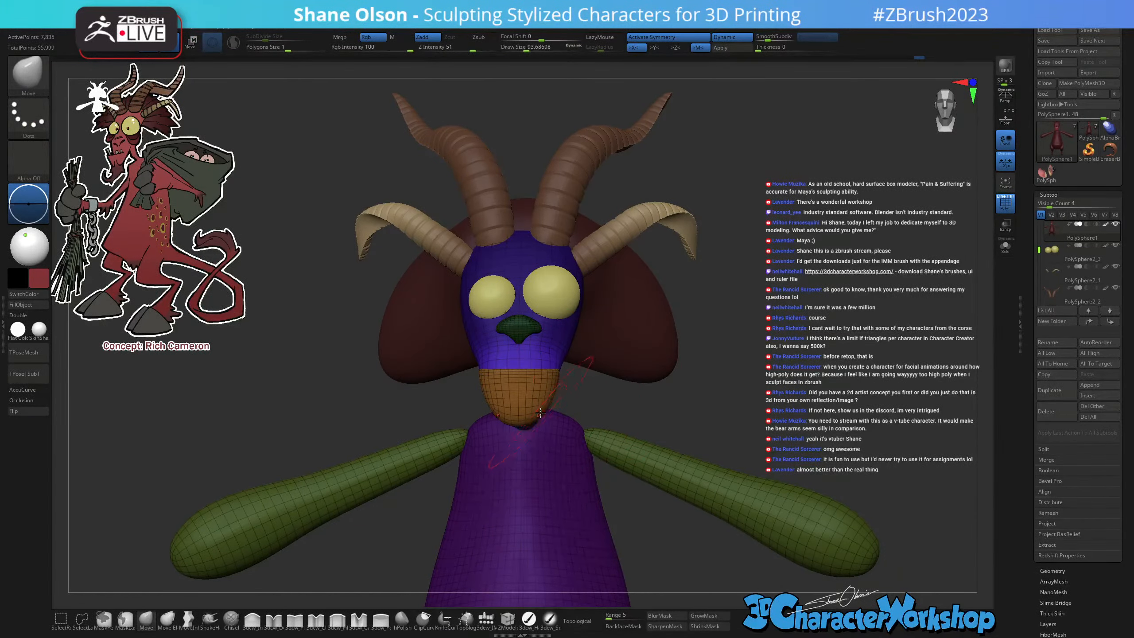
{"action": "left_click_drag", "start_coordinate": [724, 353], "coordinate": [605, 368], "text": "ctrl"}
{"action": "right_click_drag", "start_coordinate": [566, 325], "coordinate": [658, 413]}
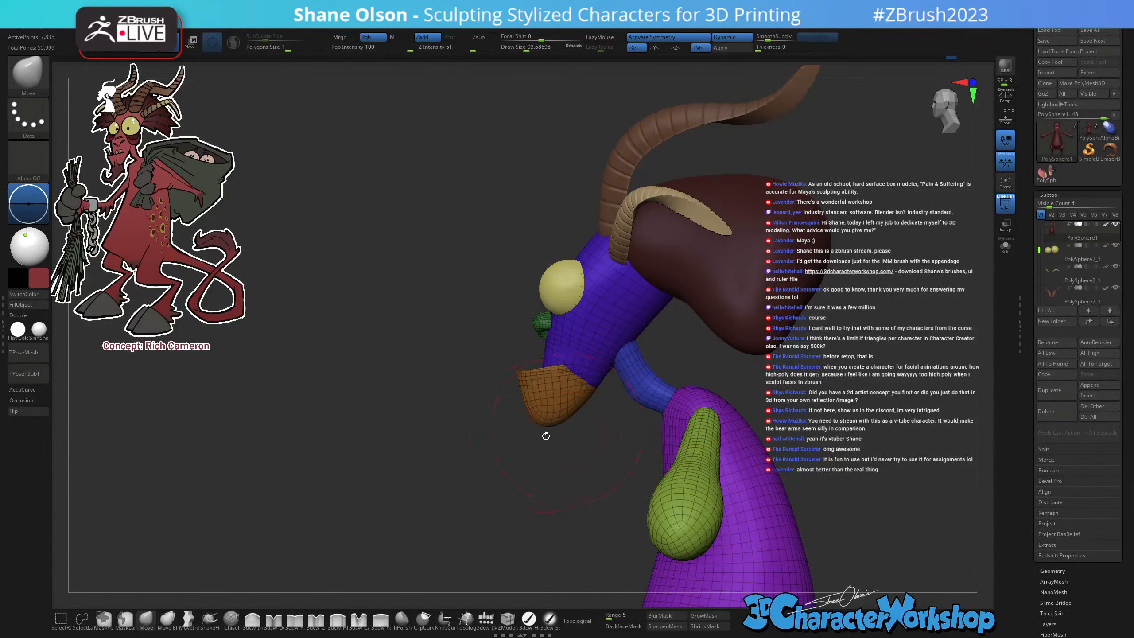
{"action": "right_click_drag", "start_coordinate": [561, 436], "coordinate": [554, 423]}
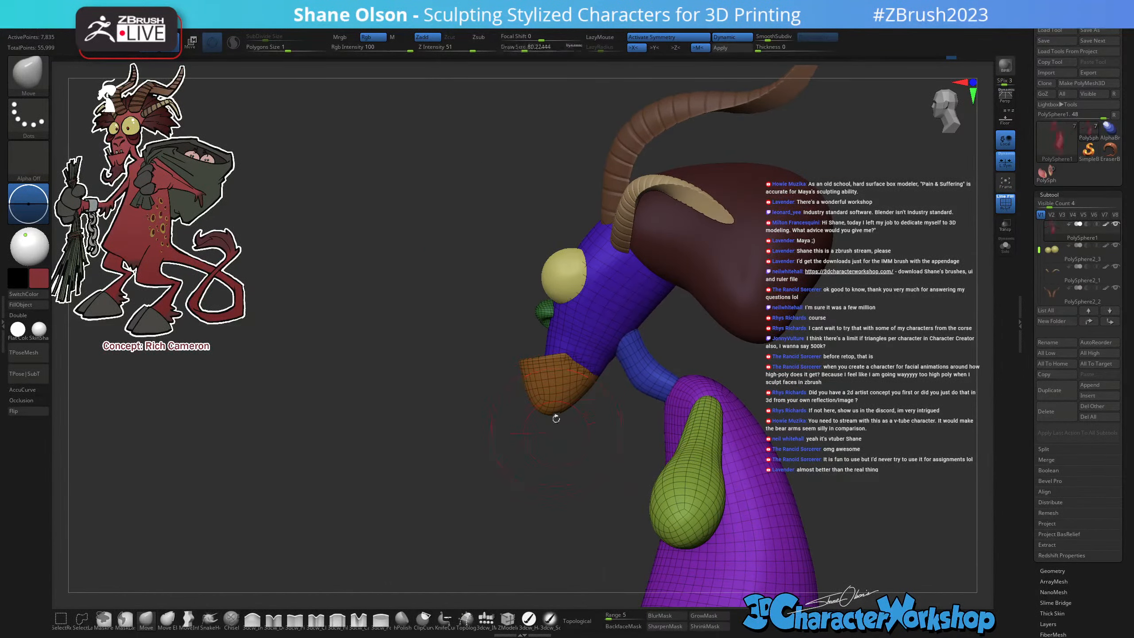
Hide the polyframe and examine the whole figure's proportions from the front and three-quarter views.
{"action": "left_click_drag", "start_coordinate": [575, 436], "coordinate": [683, 505], "text": "shift"}
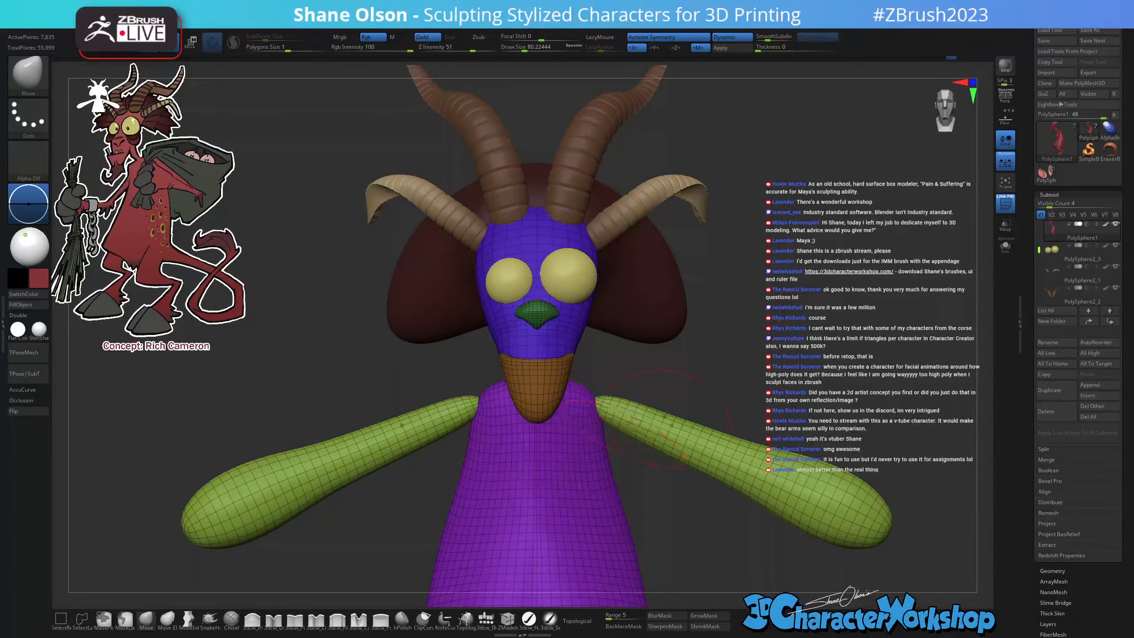
{"action": "right_click_drag", "start_coordinate": [733, 394], "coordinate": [724, 385], "text": "ctrl"}
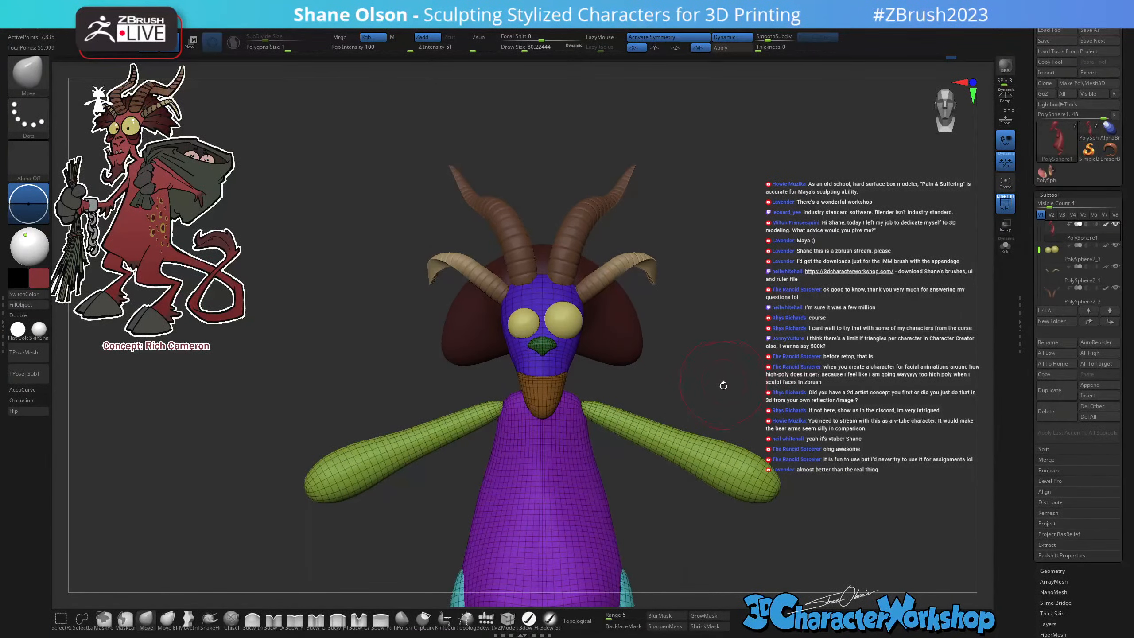
{"action": "left_click_drag", "start_coordinate": [727, 378], "coordinate": [763, 407]}
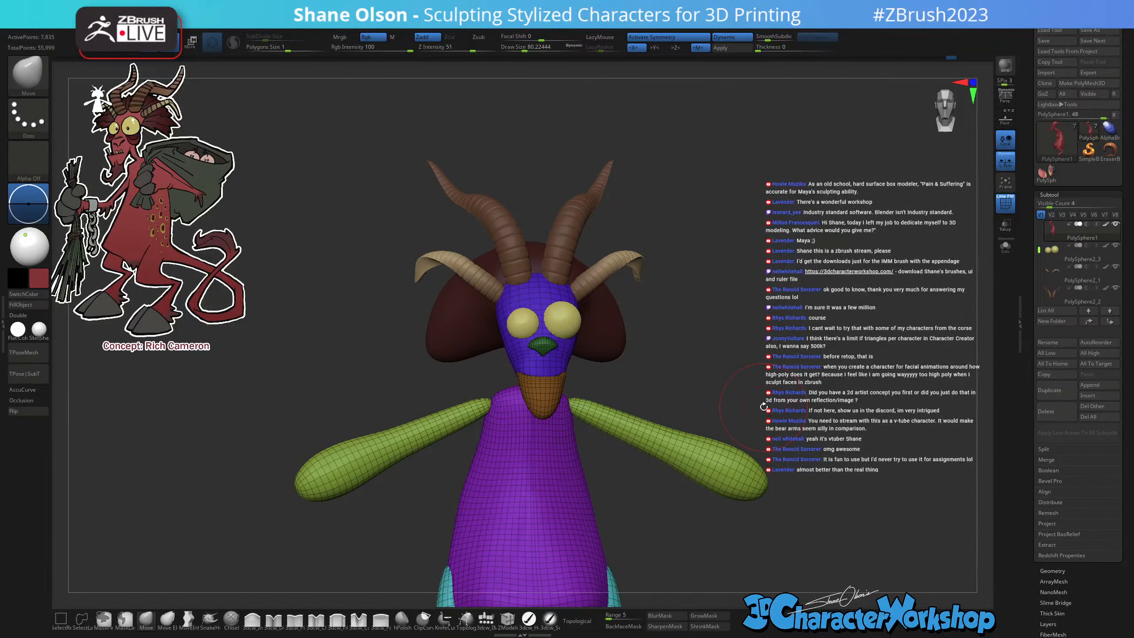
{"action": "key", "text": "shift+f"}
{"action": "right_click_drag", "start_coordinate": [756, 408], "coordinate": [735, 375], "text": "ctrl"}
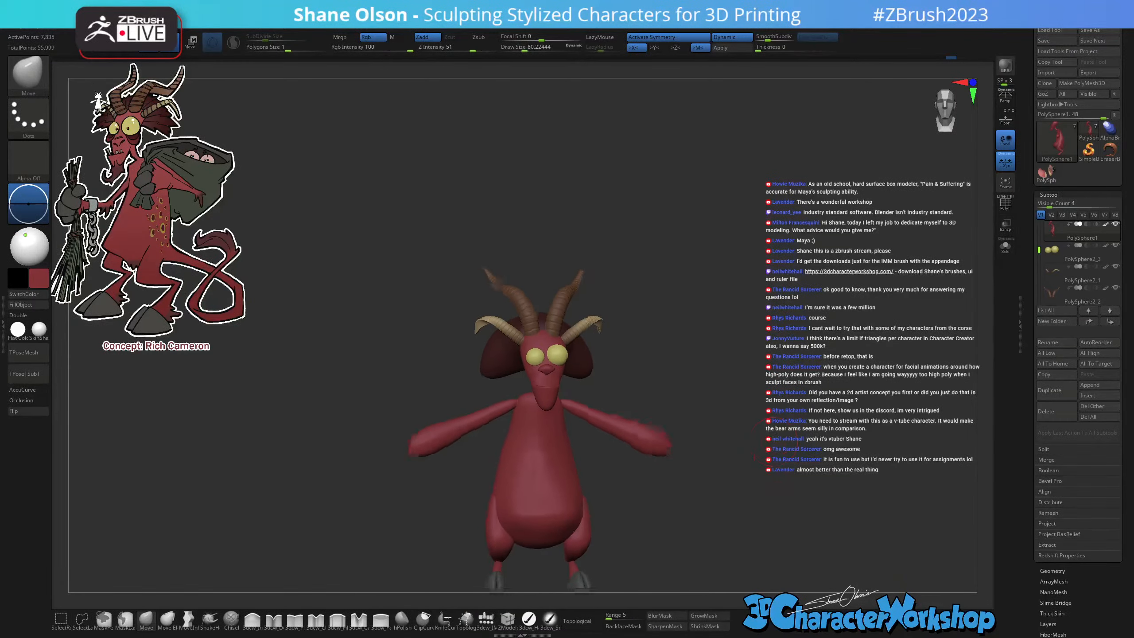
{"action": "left_click_drag", "start_coordinate": [759, 434], "coordinate": [692, 390], "text": "alt"}
{"action": "left_click_drag", "start_coordinate": [720, 393], "coordinate": [731, 404]}
{"action": "left_click_drag", "start_coordinate": [742, 359], "coordinate": [734, 367]}
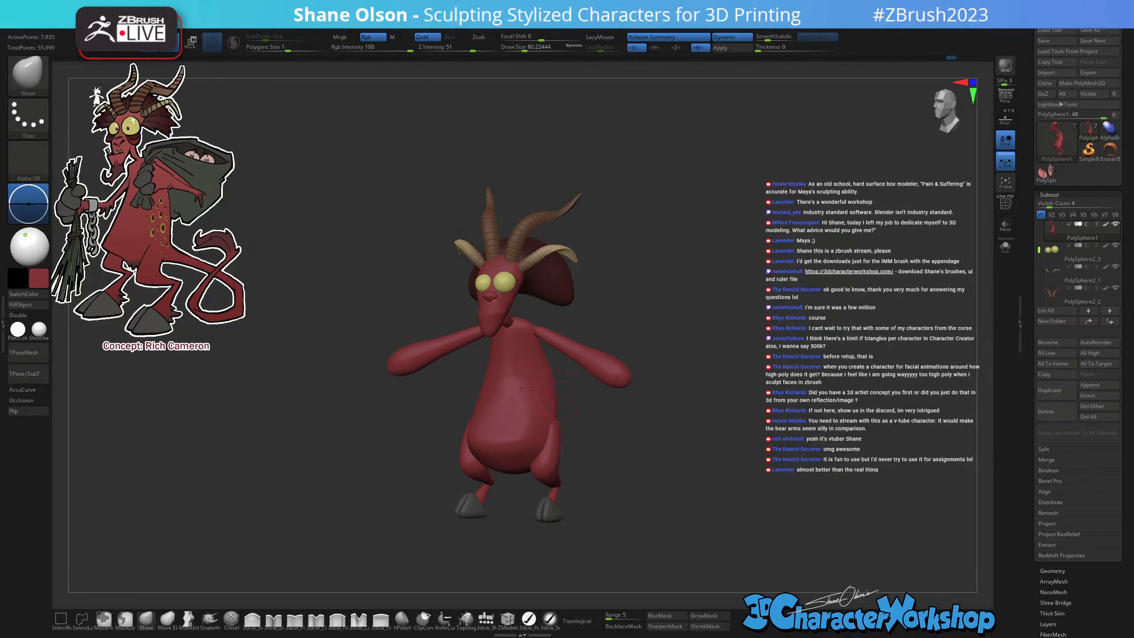
Set the Move brush's draw size to about 192 for the body and turn on perspective for the view.
{"action": "key", "text": "s"}
{"action": "left_click_drag", "start_coordinate": [580, 400], "coordinate": [593, 401]}
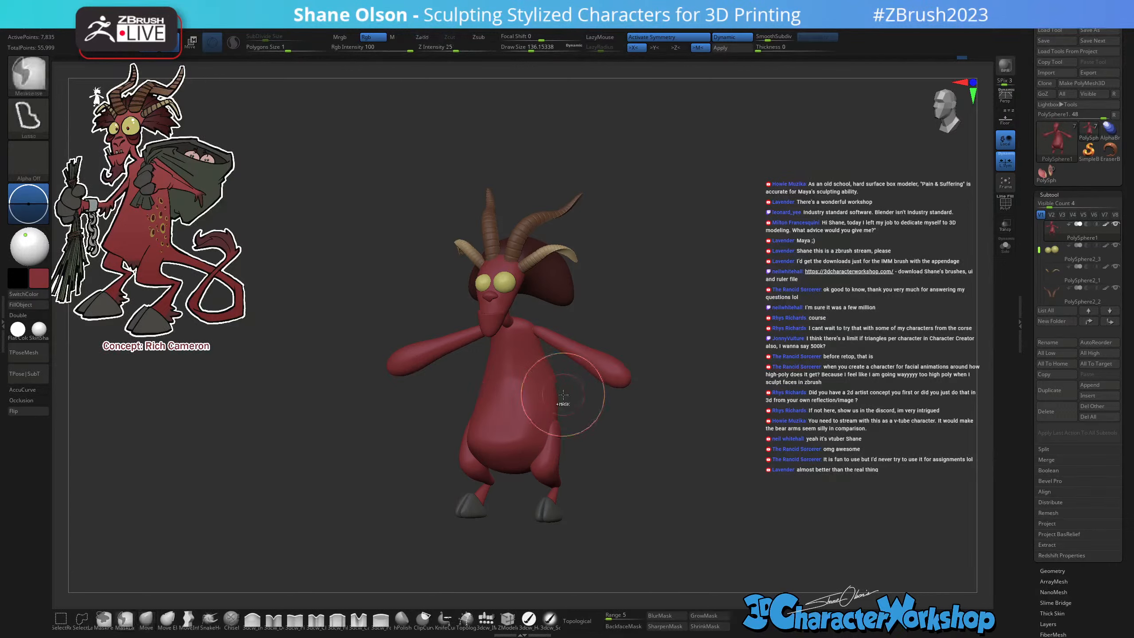
{"action": "key", "text": "s"}
{"action": "left_click_drag", "start_coordinate": [563, 394], "coordinate": [567, 394]}
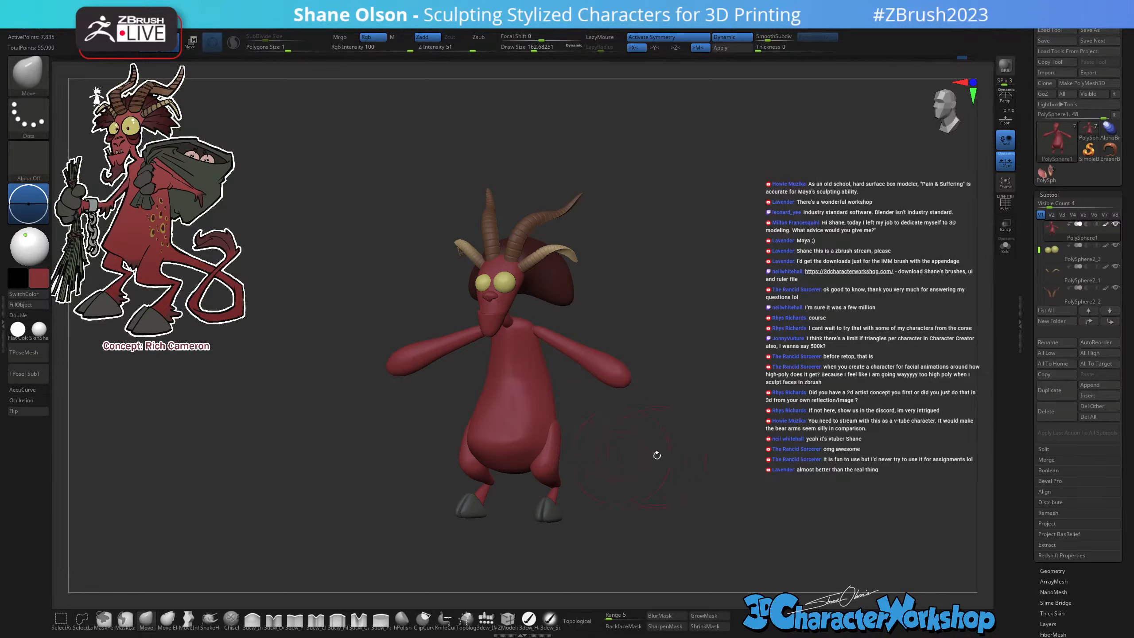
{"action": "mouse_move", "coordinate": [657, 455]}
{"action": "left_mouse_down"}
{"action": "mouse_move", "coordinate": [548, 464]}
{"action": "mouse_move", "coordinate": [599, 468]}
{"action": "mouse_move", "coordinate": [637, 442]}
{"action": "left_mouse_up"}
{"action": "key", "text": "s"}
{"action": "mouse_move", "coordinate": [707, 412]}
{"action": "left_mouse_down", "text": "alt"}
{"action": "mouse_move", "coordinate": [669, 421]}
{"action": "mouse_move", "coordinate": [676, 452]}
{"action": "mouse_move", "coordinate": [664, 469]}
{"action": "mouse_move", "coordinate": [625, 473]}
{"action": "mouse_move", "coordinate": [597, 458]}
{"action": "mouse_move", "coordinate": [559, 475]}
{"action": "left_mouse_up", "text": "alt"}
{"action": "key", "text": "s"}
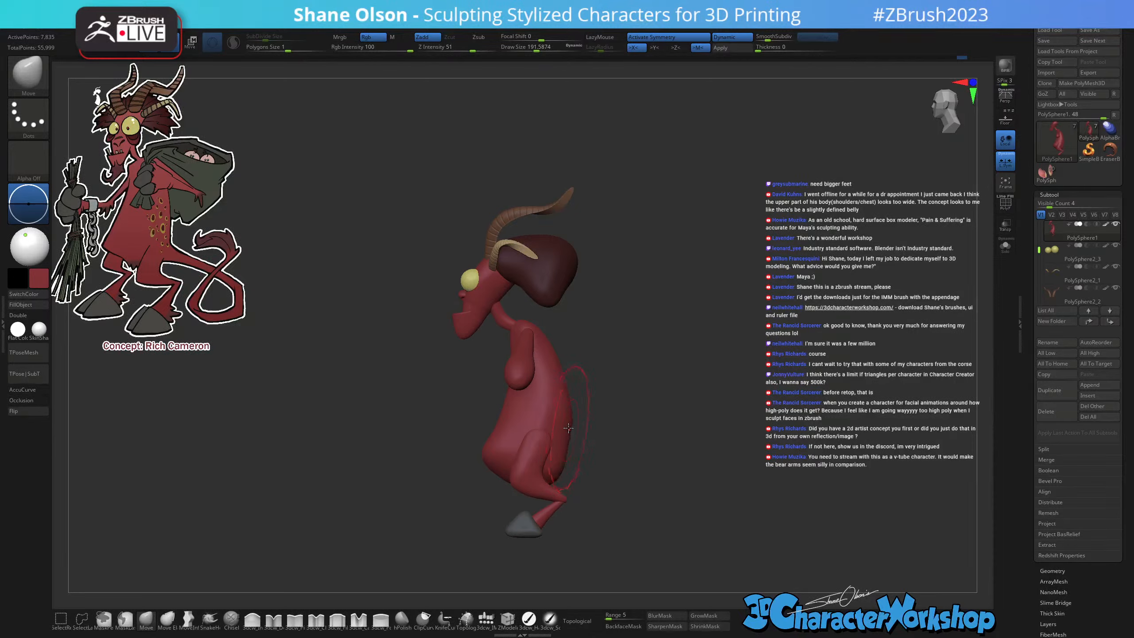
{"action": "left_click_drag", "start_coordinate": [596, 431], "coordinate": [666, 428]}
{"action": "key", "text": "p"}
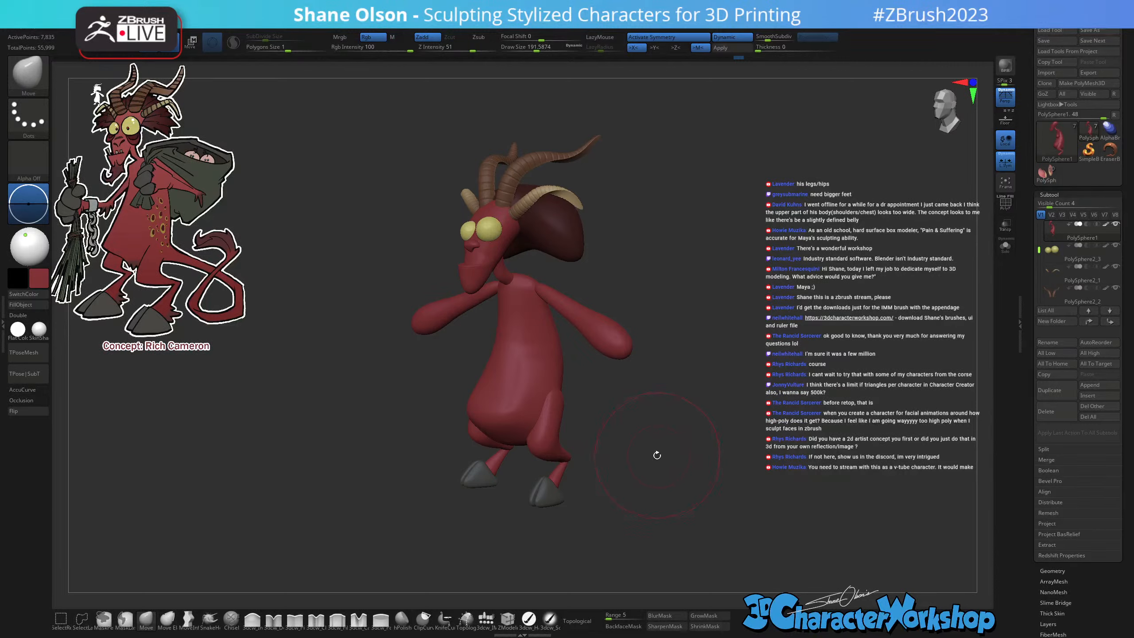
Overlay the concept art semi-transparently on the figure to compare proportions, and return it at full opacity beside the model.
{"action": "key", "text": "d"}
{"action": "left_click", "coordinate": [652, 539]}
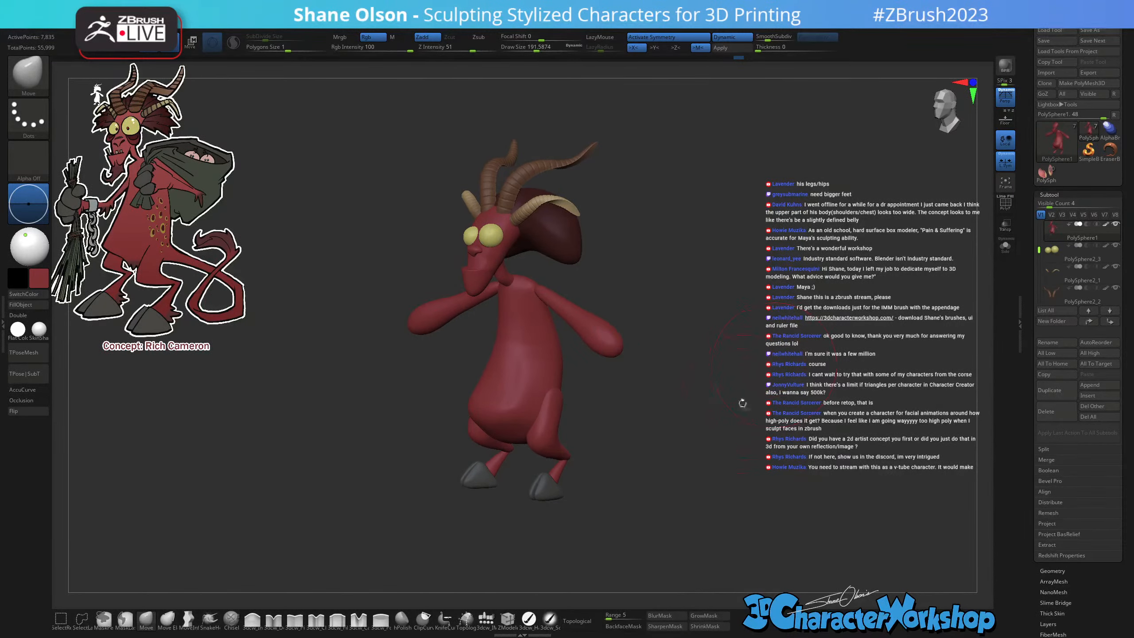
{"action": "left_click_drag", "start_coordinate": [742, 404], "coordinate": [741, 453]}
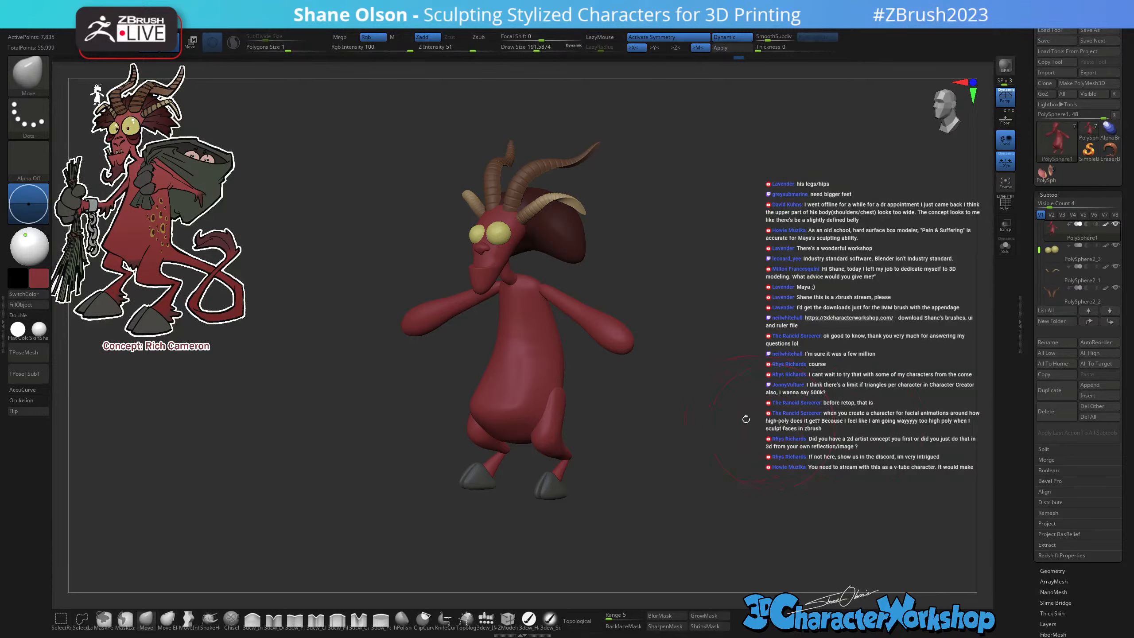
{"action": "key", "text": "z"}
{"action": "left_click", "coordinate": [232, 240]}
{"action": "left_click_drag", "start_coordinate": [273, 226], "coordinate": [669, 376]}
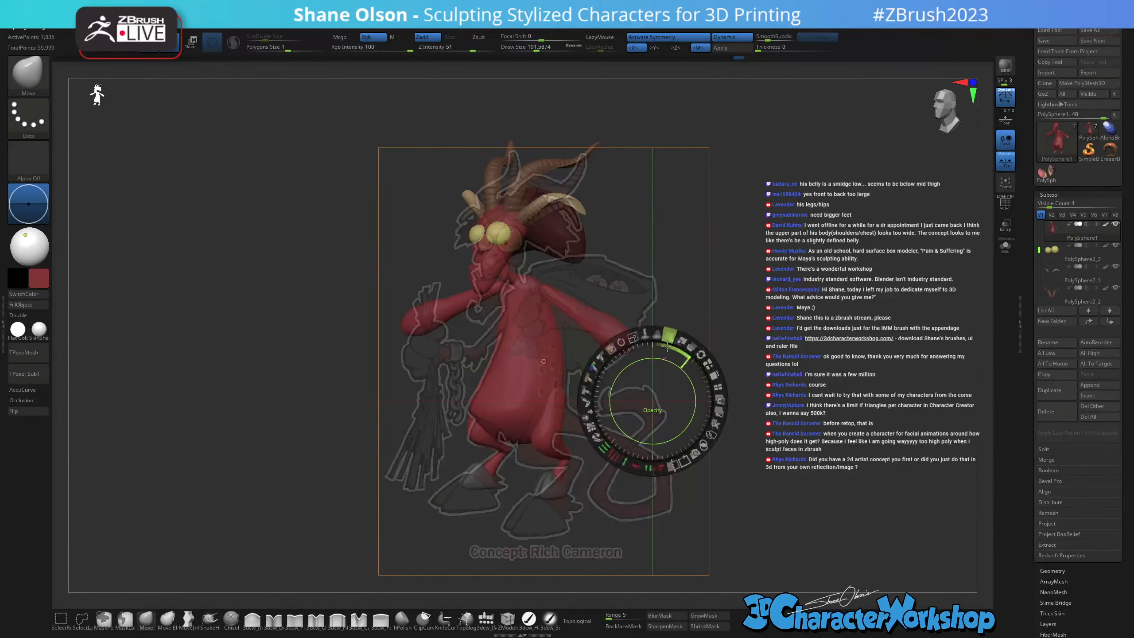
{"action": "left_click_drag", "start_coordinate": [667, 345], "coordinate": [286, 204]}
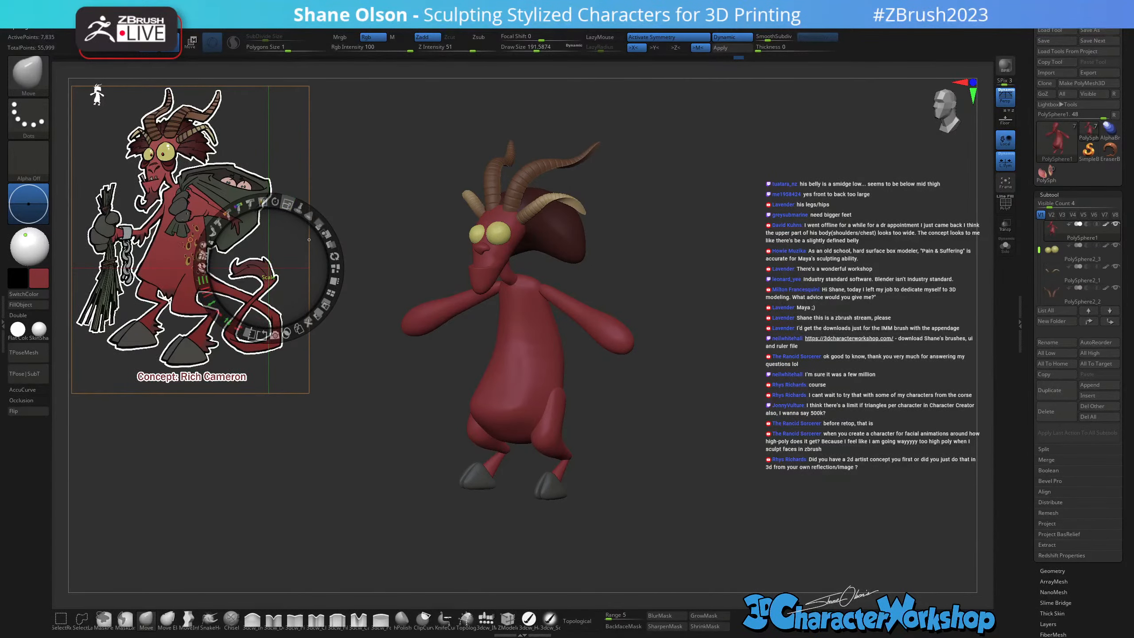
{"action": "key", "text": "shift+z"}
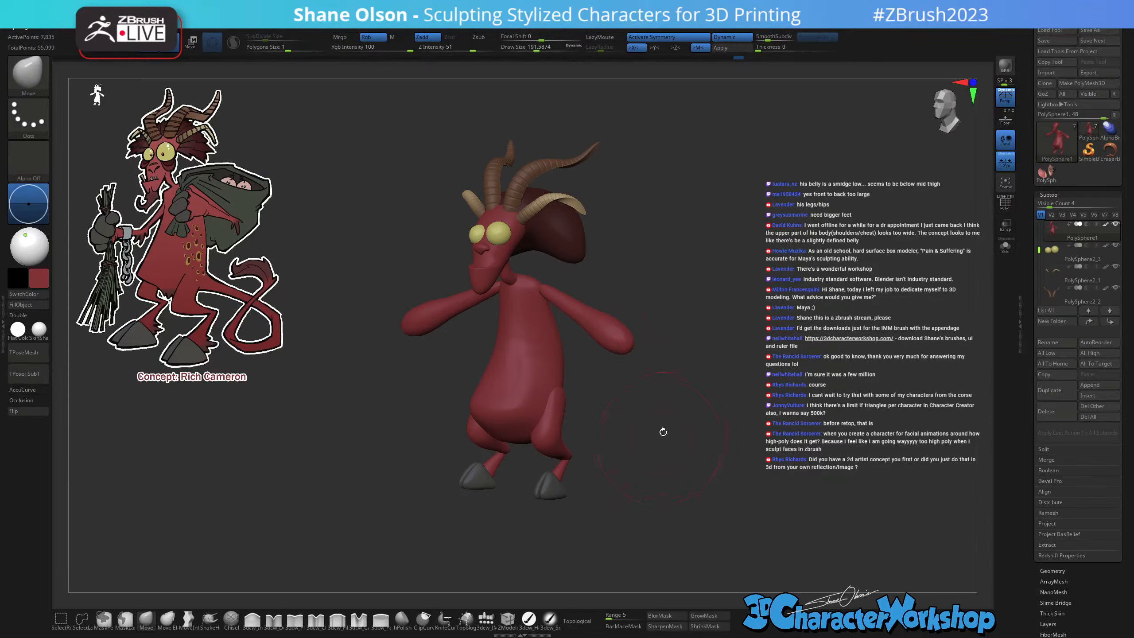
Increase the Move brush's draw size to about 305 for work on the lower body.
{"action": "mouse_move", "coordinate": [668, 424]}
{"action": "left_mouse_down"}
{"action": "mouse_move", "coordinate": [674, 433]}
{"action": "mouse_move", "coordinate": [575, 433]}
{"action": "left_mouse_up"}
{"action": "key", "text": "s"}
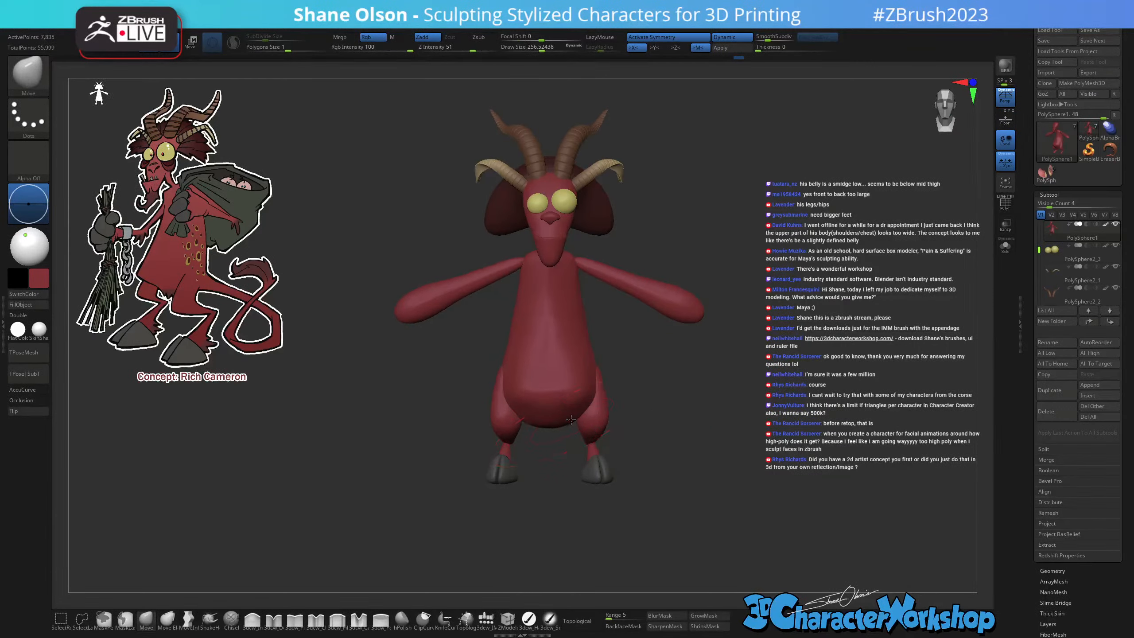
{"action": "key", "text": "s"}
{"action": "mouse_move", "coordinate": [590, 382]}
{"action": "left_mouse_down"}
{"action": "mouse_move", "coordinate": [657, 447]}
{"action": "mouse_move", "coordinate": [637, 470]}
{"action": "mouse_move", "coordinate": [618, 469]}
{"action": "left_mouse_up"}
Select the hooves and enlarge them with the Gizmo, keeping them seated under the lower legs in side view.
{"action": "left_click", "coordinate": [609, 469], "text": "alt"}
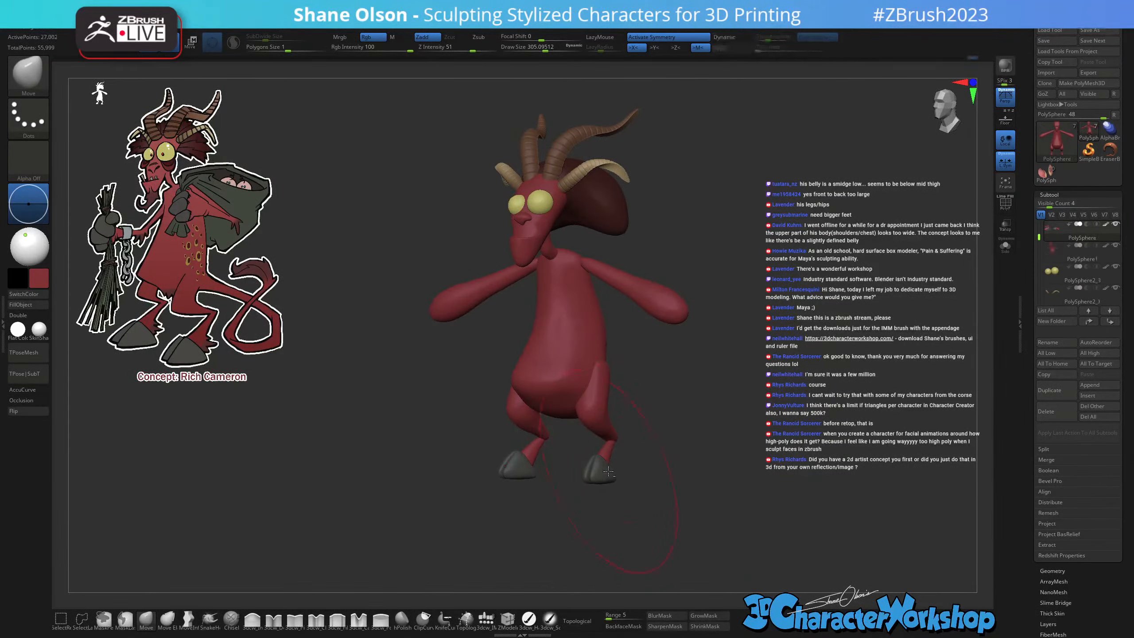
{"action": "left_click_drag", "start_coordinate": [632, 431], "coordinate": [654, 499]}
{"action": "key", "text": "w"}
{"action": "left_click_drag", "start_coordinate": [509, 515], "coordinate": [529, 481]}
{"action": "left_click_drag", "start_coordinate": [689, 450], "coordinate": [555, 483]}
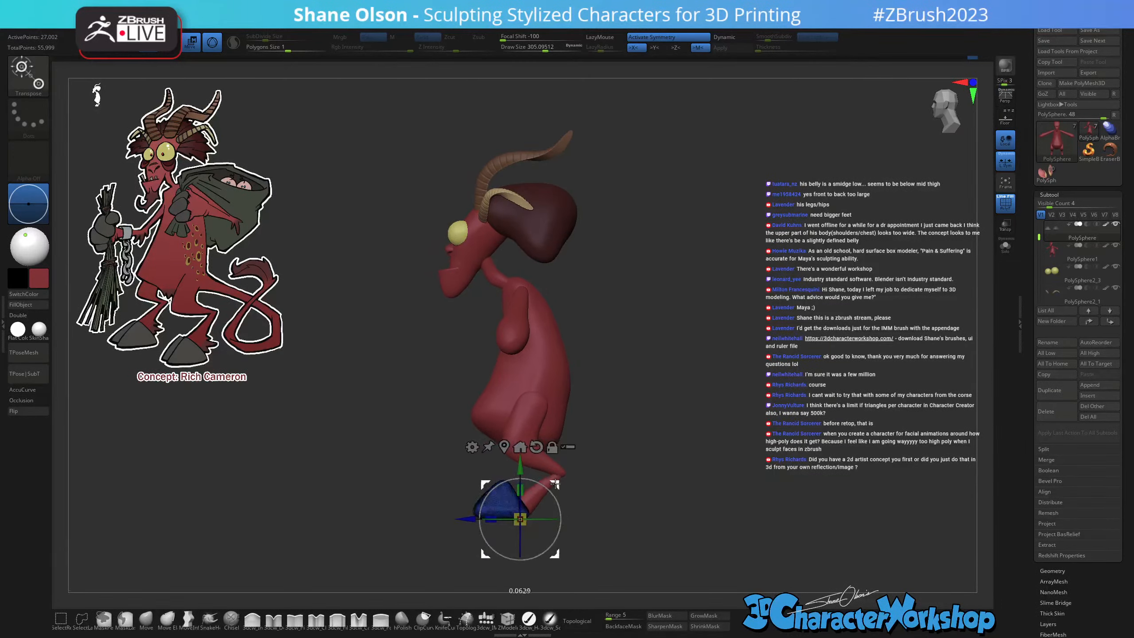
Select the body, mask everything except the lower legs, and place the Gizmo's pivot at their hock end.
{"action": "key", "text": "q"}
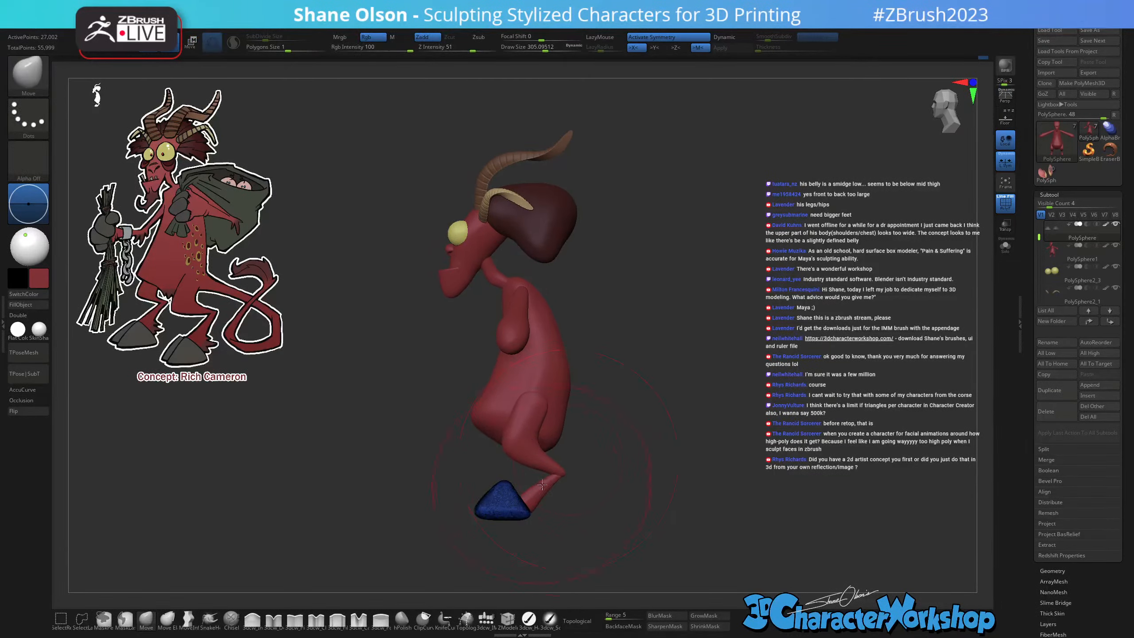
{"action": "left_click", "coordinate": [543, 490], "text": "alt"}
{"action": "left_click_drag", "start_coordinate": [583, 498], "coordinate": [591, 506], "text": "alt"}
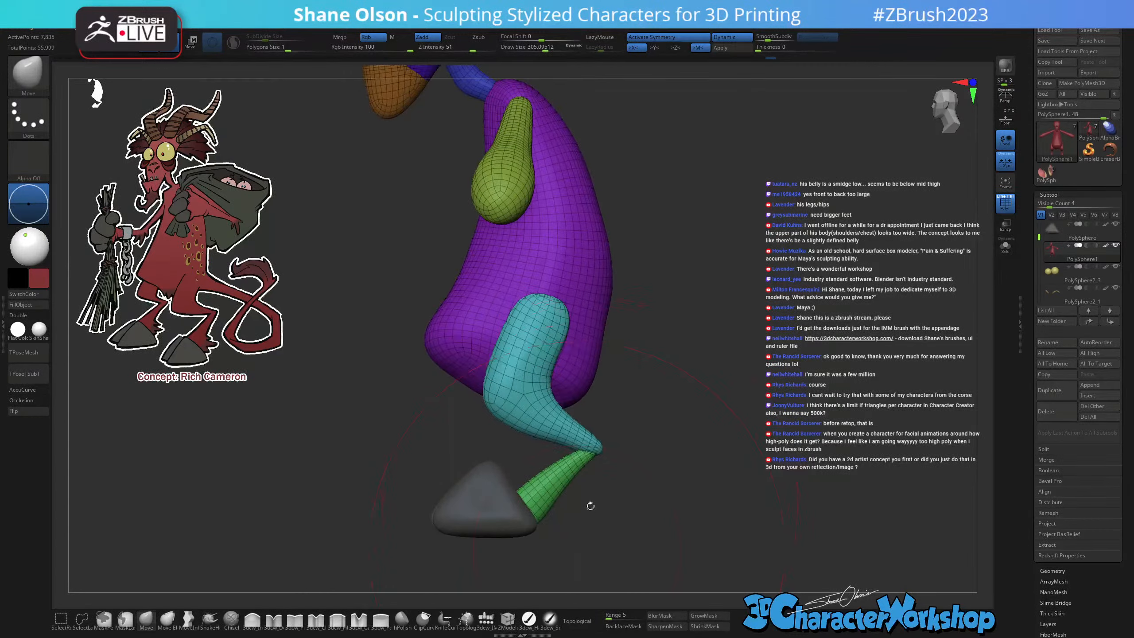
{"action": "key", "text": "w"}
{"action": "left_click", "coordinate": [571, 472], "text": "ctrl"}
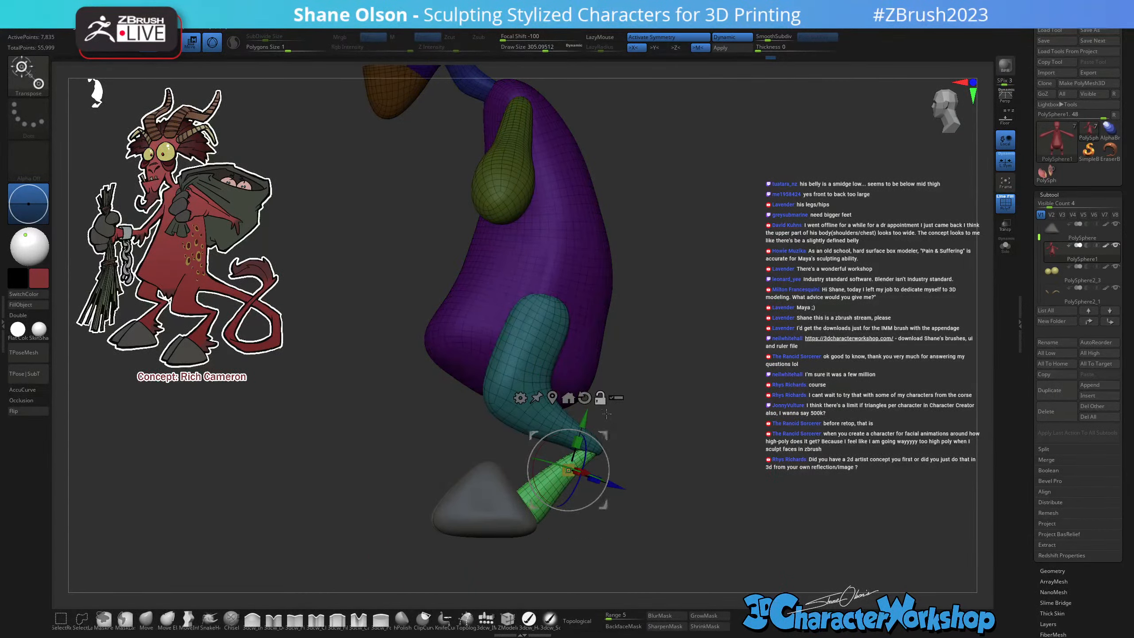
{"action": "left_click", "coordinate": [584, 397], "text": "alt"}
{"action": "mouse_move", "coordinate": [603, 436]}
{"action": "left_mouse_down", "text": "alt"}
{"action": "mouse_move", "coordinate": [622, 416]}
{"action": "mouse_move", "coordinate": [611, 442]}
{"action": "left_mouse_up", "text": "alt"}
Thicken the hoof ends of the lower legs with the Inflate brush at a draw size of about 97, checking them in solo mode.
{"action": "left_click", "coordinate": [252, 620]}
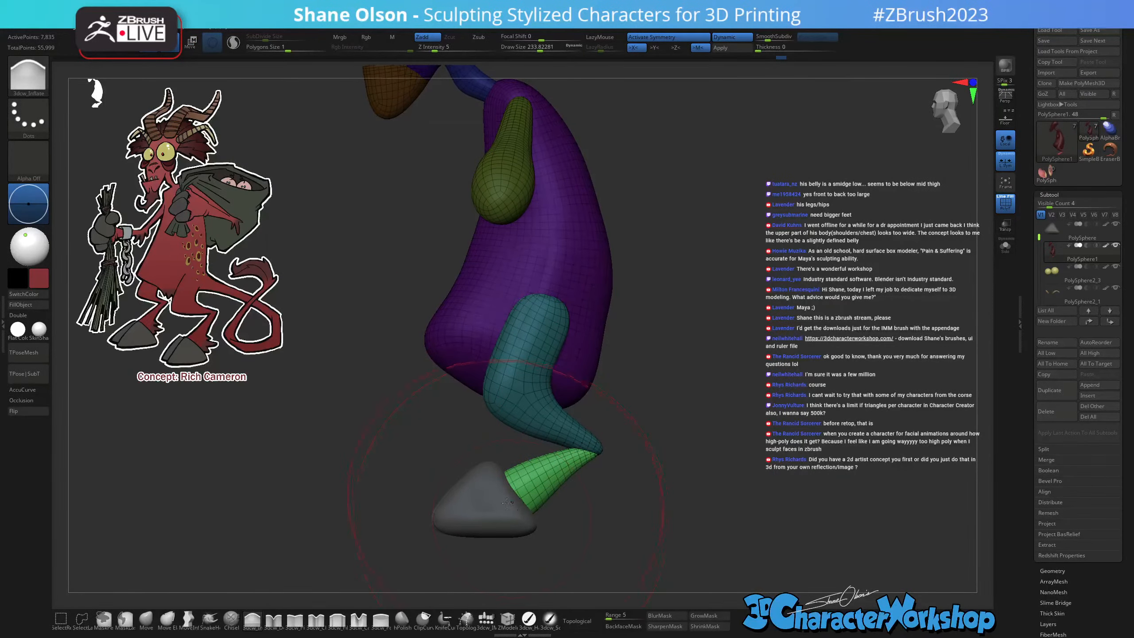
{"action": "key", "text": "bracketleft"}
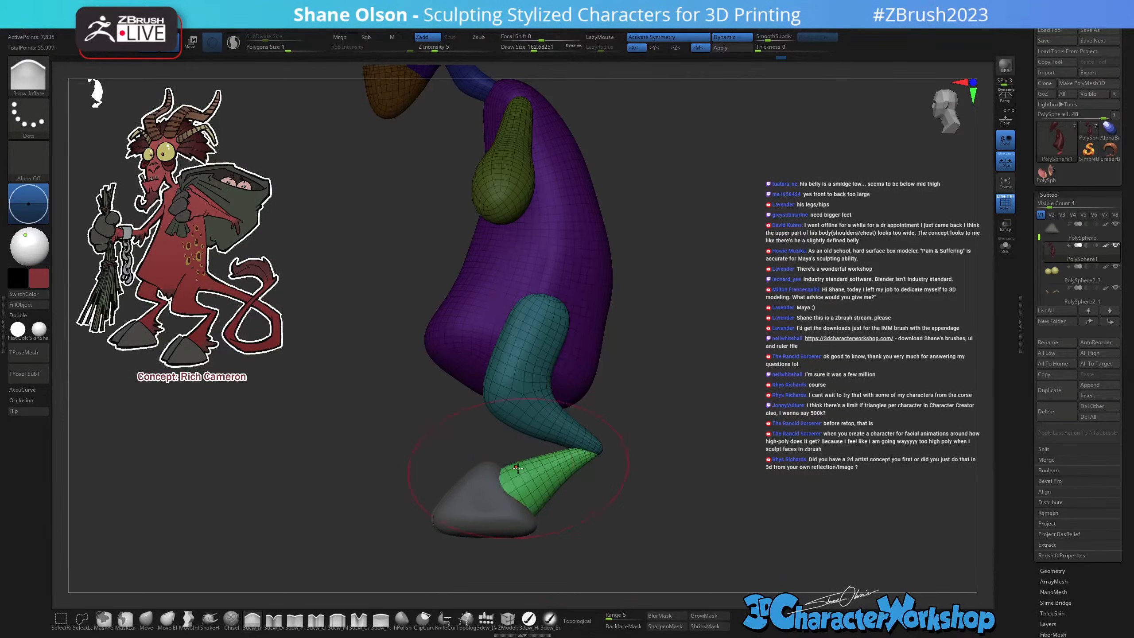
{"action": "mouse_move", "coordinate": [597, 517]}
{"action": "left_mouse_down"}
{"action": "mouse_move", "coordinate": [551, 512]}
{"action": "mouse_move", "coordinate": [616, 513]}
{"action": "mouse_move", "coordinate": [599, 509]}
{"action": "left_mouse_up"}
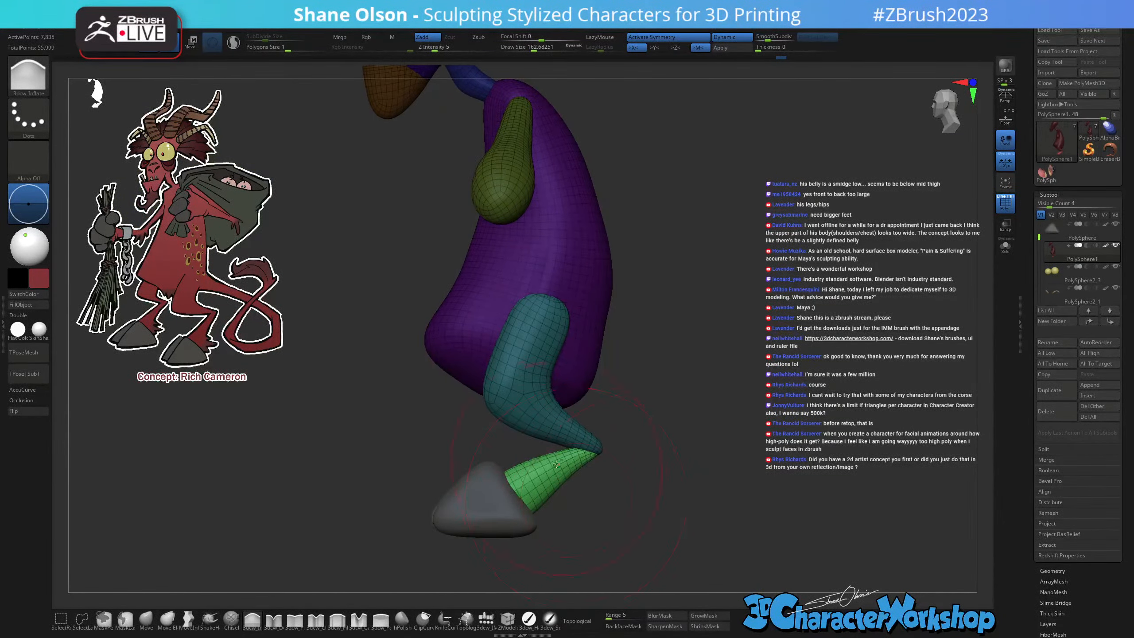
{"action": "key", "text": "shift"}
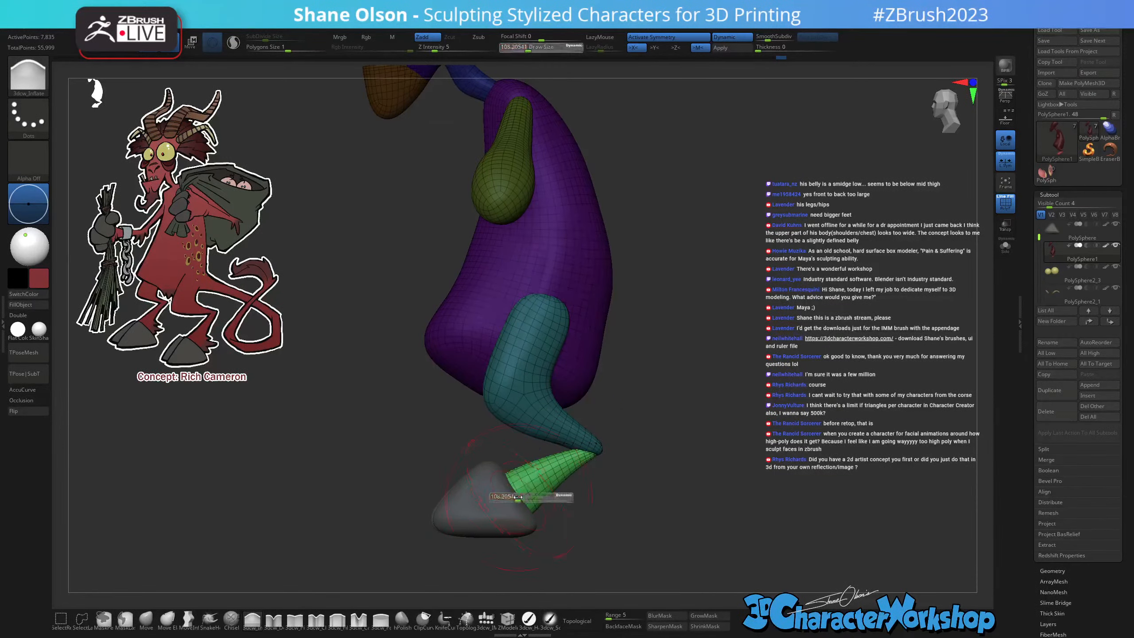
{"action": "left_click", "coordinate": [1005, 246]}
{"action": "mouse_move", "coordinate": [638, 450]}
{"action": "left_mouse_down"}
{"action": "mouse_move", "coordinate": [500, 512]}
{"action": "mouse_move", "coordinate": [503, 489]}
{"action": "left_mouse_up"}
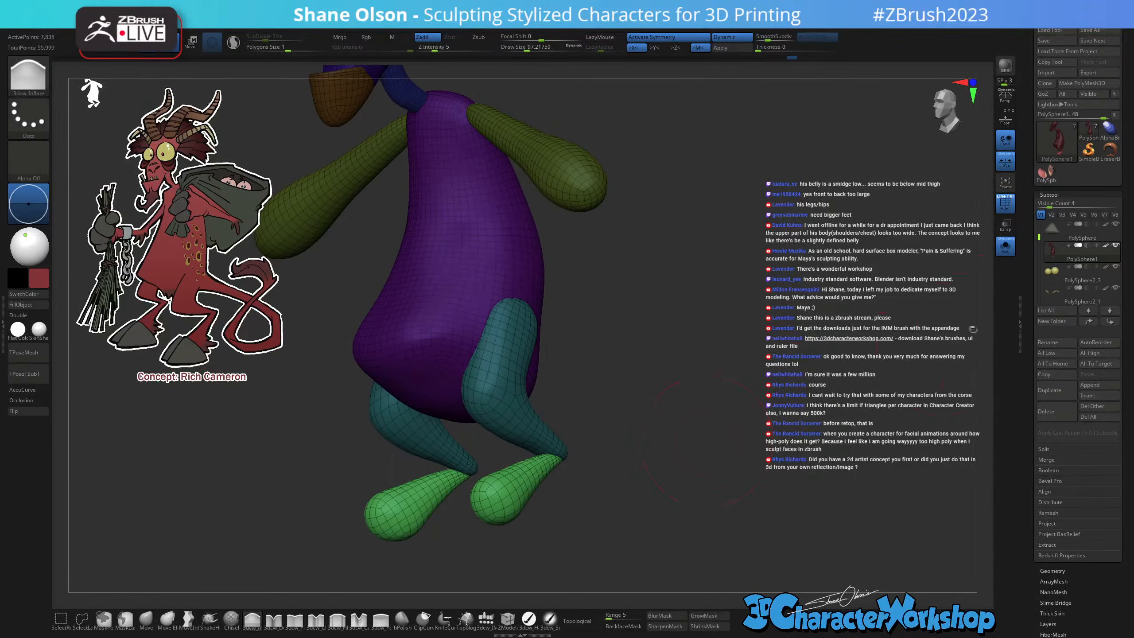
{"action": "left_click", "coordinate": [1006, 246]}
{"action": "left_click_drag", "start_coordinate": [625, 451], "coordinate": [692, 464]}
{"action": "key", "text": "shift+f"}
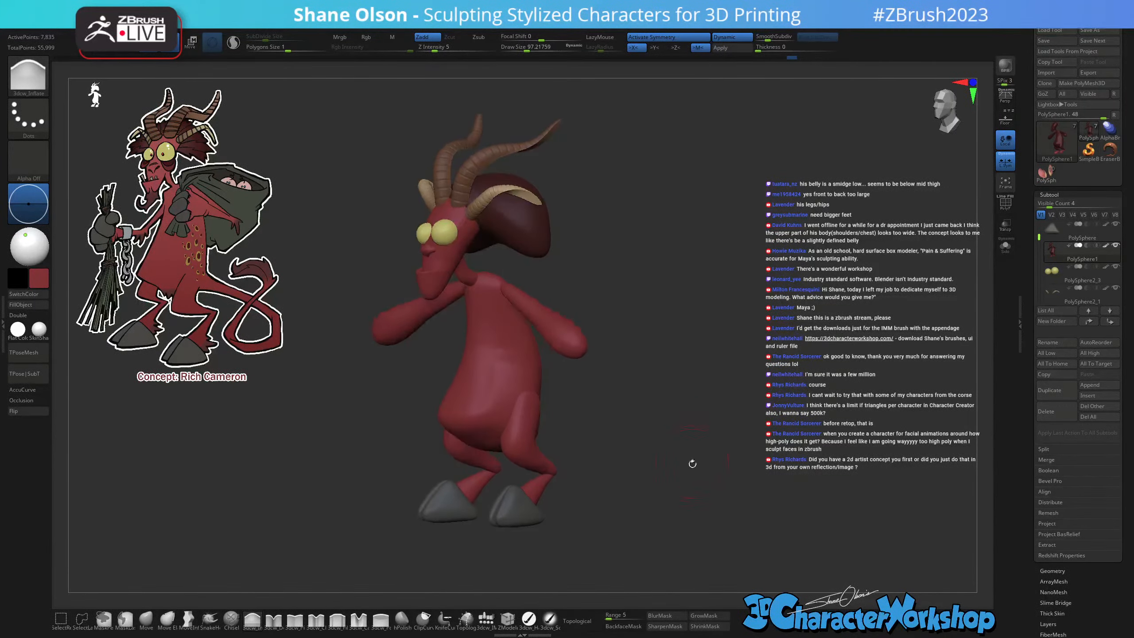
Mask everything except the thighs and set the Inflate brush's draw size to about 145 for shaping them.
{"action": "mouse_move", "coordinate": [570, 437]}
{"action": "left_mouse_down"}
{"action": "mouse_move", "coordinate": [580, 435]}
{"action": "mouse_move", "coordinate": [567, 432]}
{"action": "left_mouse_up"}
{"action": "scroll", "coordinate": [552, 430], "scroll_direction": "up", "scroll_amount": 3}
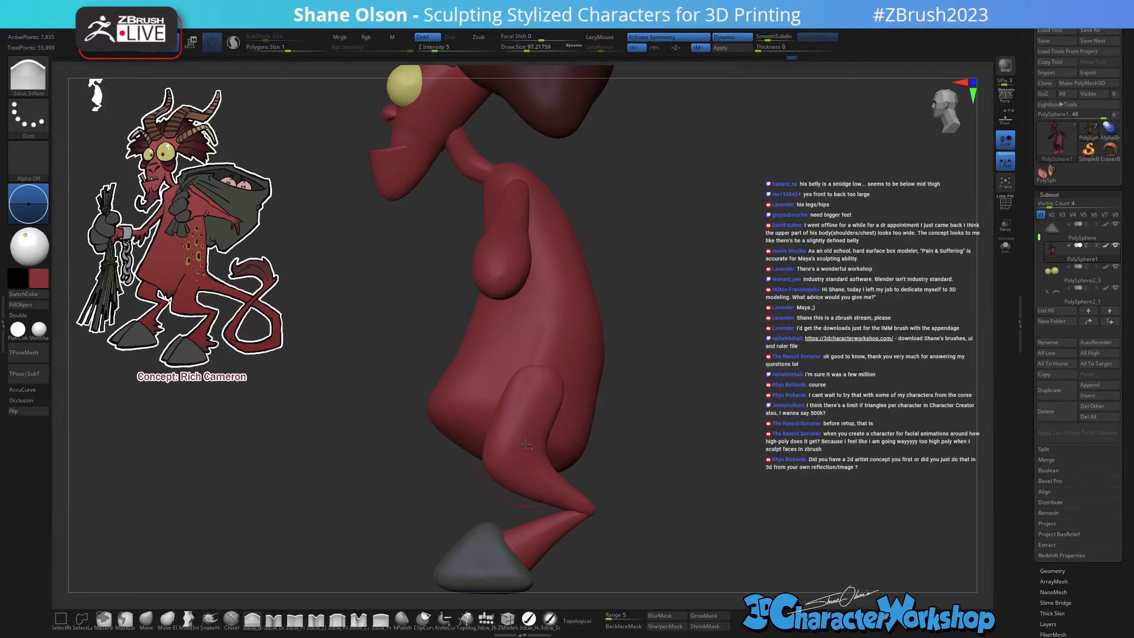
{"action": "key", "text": "shift+f"}
{"action": "key", "text": "w"}
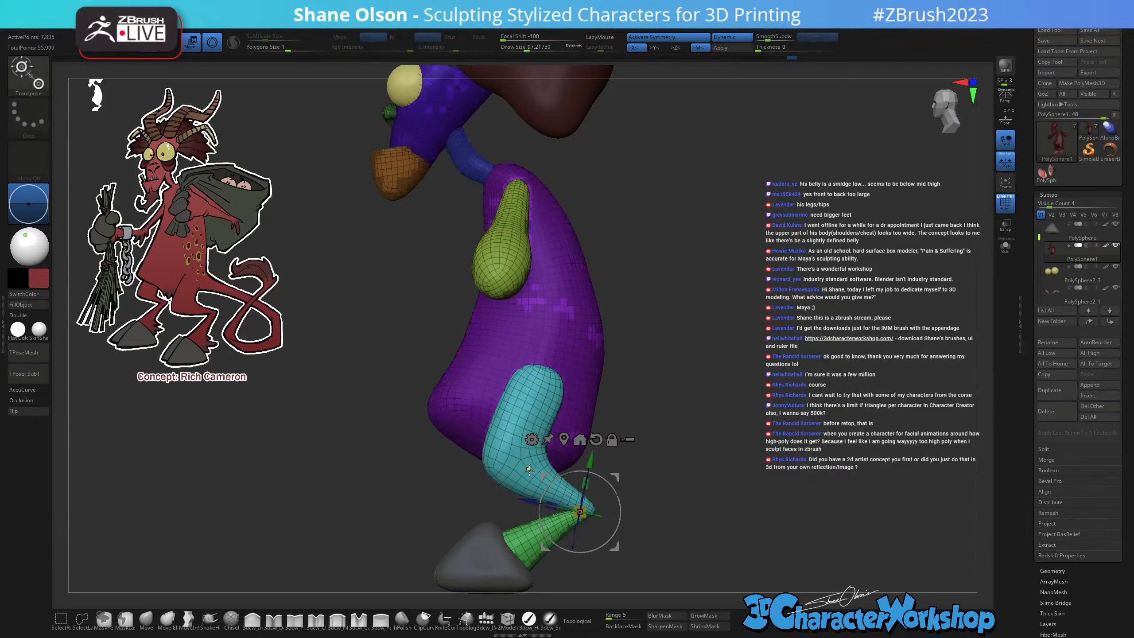
{"action": "key", "text": "q"}
{"action": "left_click_drag", "start_coordinate": [590, 481], "coordinate": [594, 499], "text": "alt"}
{"action": "key", "text": "s"}
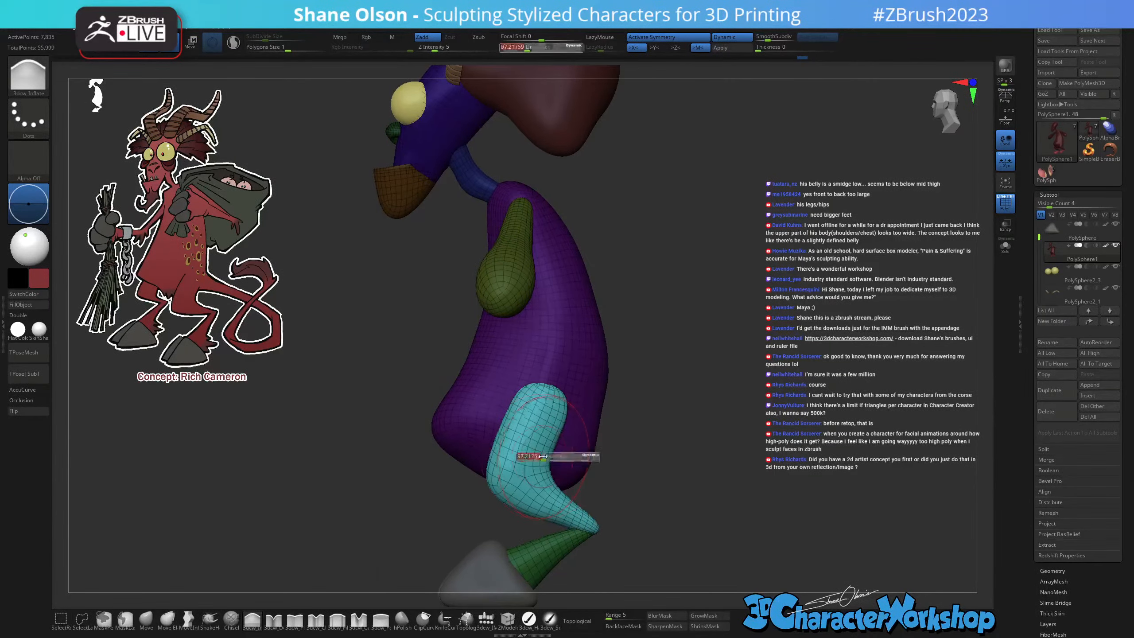
{"action": "left_click_drag", "start_coordinate": [543, 460], "coordinate": [548, 457]}
{"action": "left_click_drag", "start_coordinate": [570, 418], "coordinate": [547, 404], "text": "shift"}
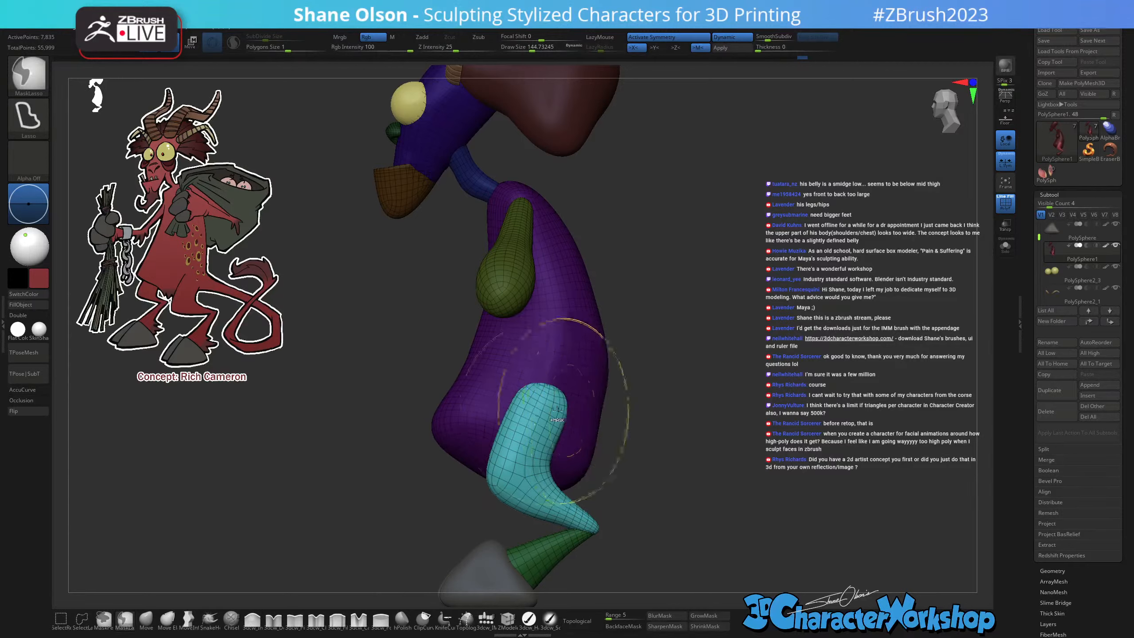
Reshape the thighs' side profile with the Move brush, using draw sizes of about 140 and 192.
{"action": "left_click", "coordinate": [146, 621]}
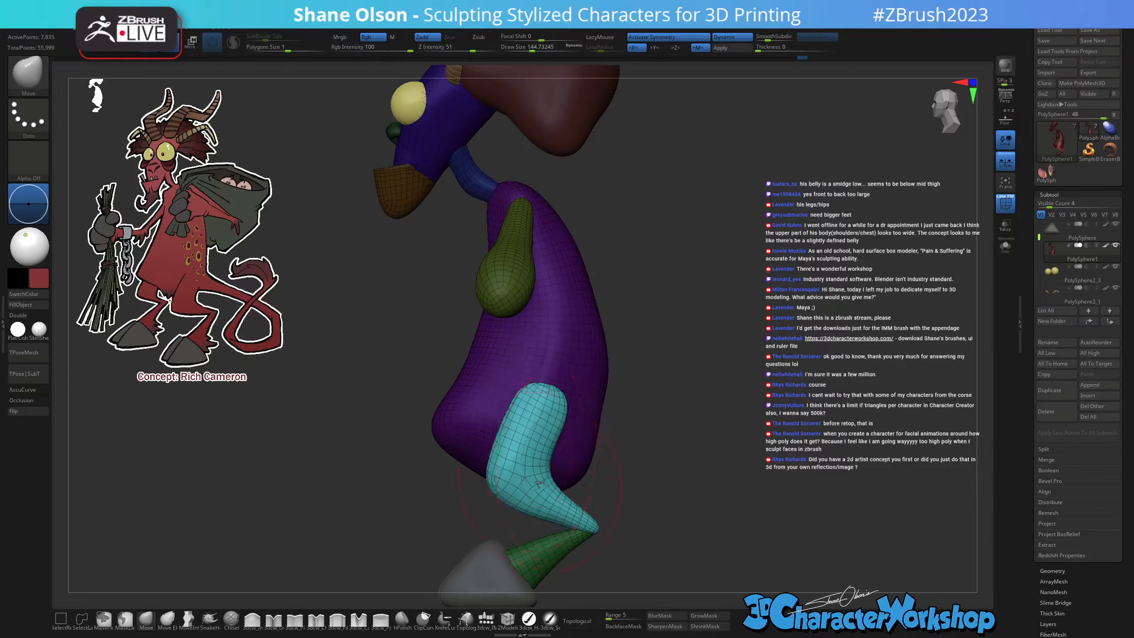
{"action": "key", "text": "s"}
{"action": "left_click_drag", "start_coordinate": [540, 485], "coordinate": [538, 484]}
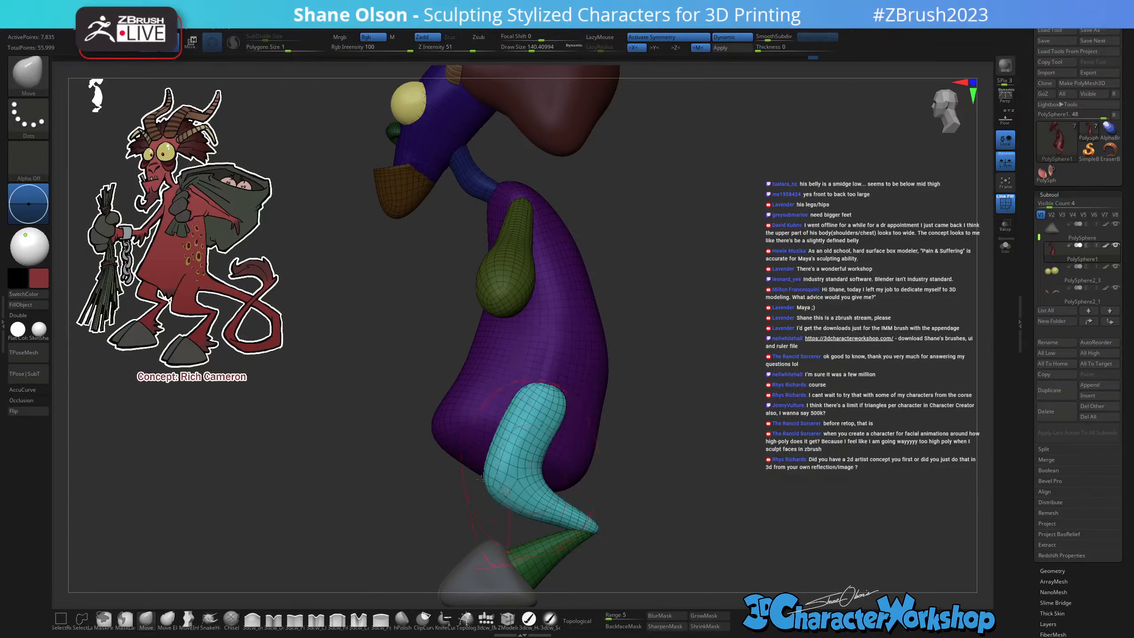
{"action": "key", "text": "s"}
{"action": "left_click_drag", "start_coordinate": [526, 411], "coordinate": [532, 409]}
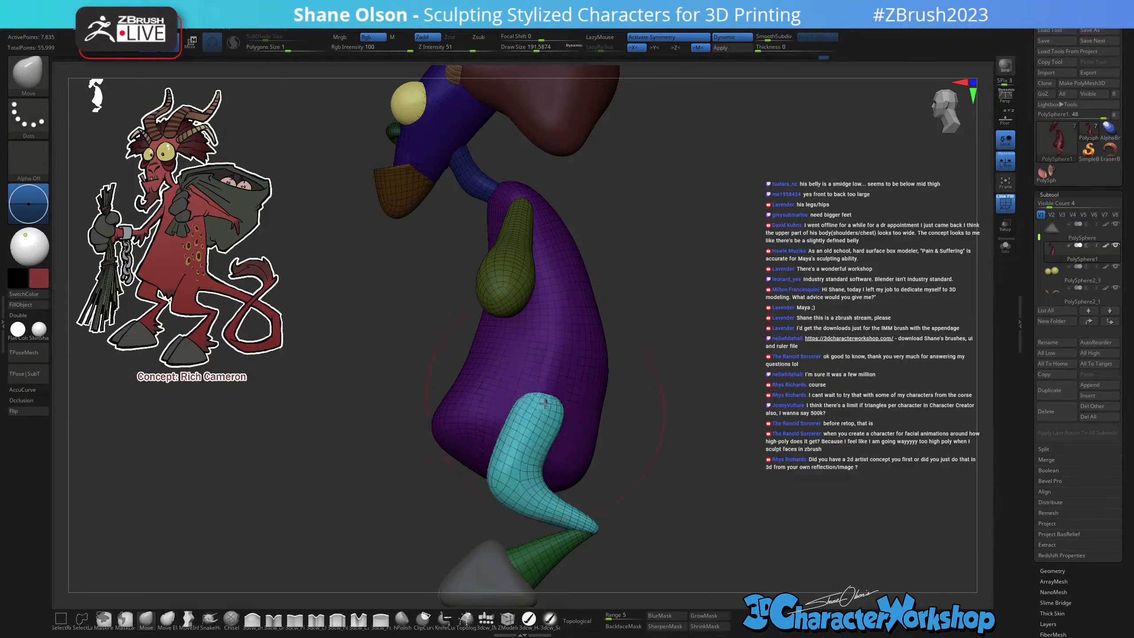
Adjust the thighs' outer contour beside the belly with the Move brush at a draw size of about 192 from the front.
{"action": "right_click_drag", "start_coordinate": [547, 421], "coordinate": [585, 418], "text": "shift"}
{"action": "left_click_drag", "start_coordinate": [549, 409], "coordinate": [541, 408]}
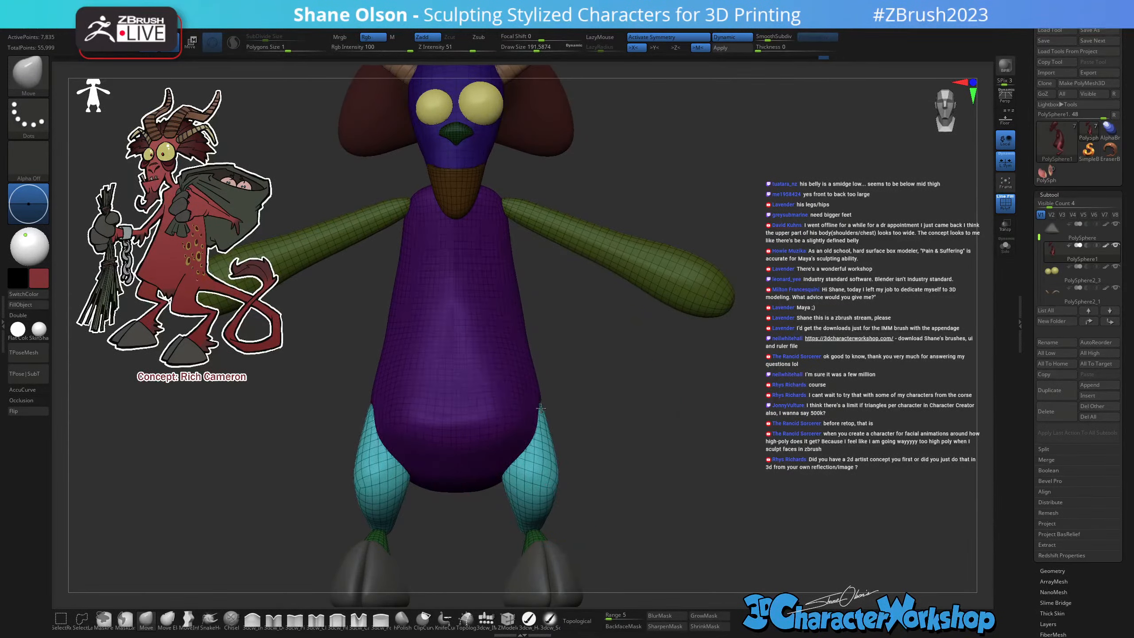
{"action": "mouse_move", "coordinate": [543, 467]}
{"action": "right_mouse_down"}
{"action": "mouse_move", "coordinate": [513, 483]}
{"action": "mouse_move", "coordinate": [532, 493]}
{"action": "right_mouse_up"}
{"action": "key", "text": "s"}
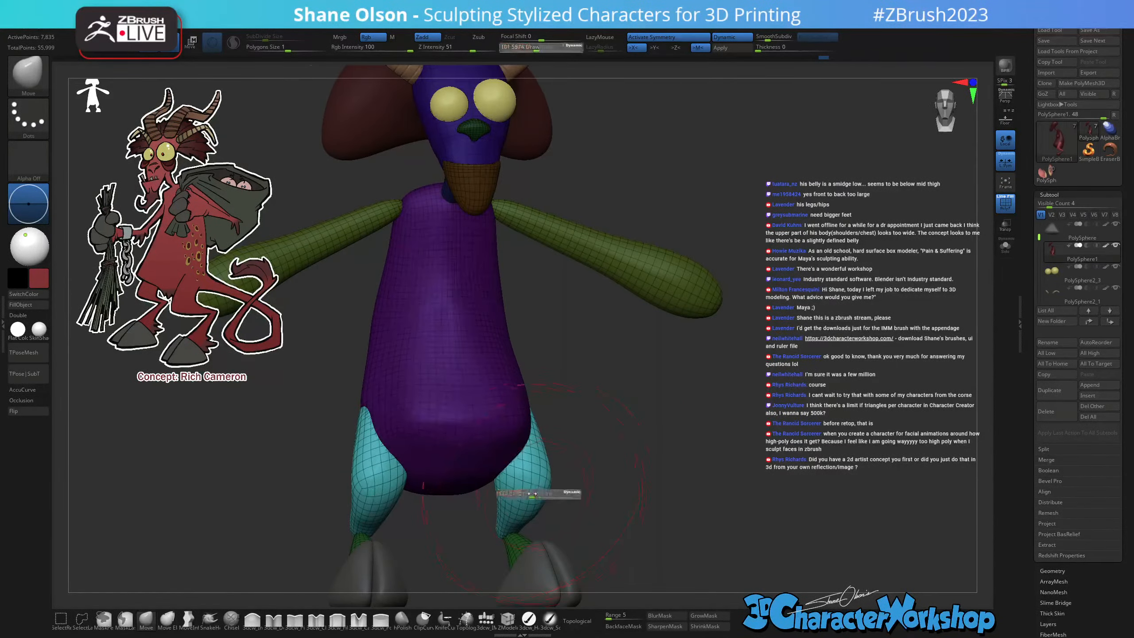
{"action": "left_click_drag", "start_coordinate": [525, 495], "coordinate": [522, 495]}
Sharpen the bend of the knees with the Move brush at a draw size of about 65 and smooth the thigh surface.
{"action": "mouse_move", "coordinate": [524, 492]}
{"action": "right_mouse_down"}
{"action": "mouse_move", "coordinate": [553, 467]}
{"action": "mouse_move", "coordinate": [542, 482]}
{"action": "mouse_move", "coordinate": [579, 481]}
{"action": "mouse_move", "coordinate": [489, 499]}
{"action": "mouse_move", "coordinate": [484, 519]}
{"action": "mouse_move", "coordinate": [488, 492]}
{"action": "right_mouse_up"}
{"action": "key", "text": "s"}
{"action": "left_click_drag", "start_coordinate": [524, 476], "coordinate": [521, 476]}
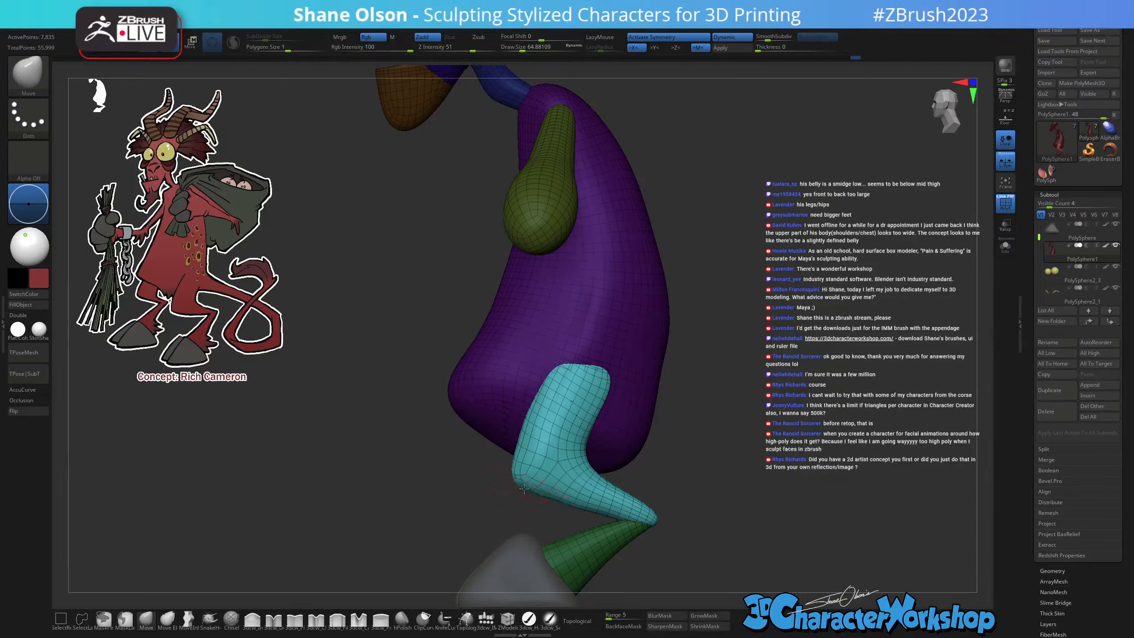
{"action": "key", "text": "shift"}
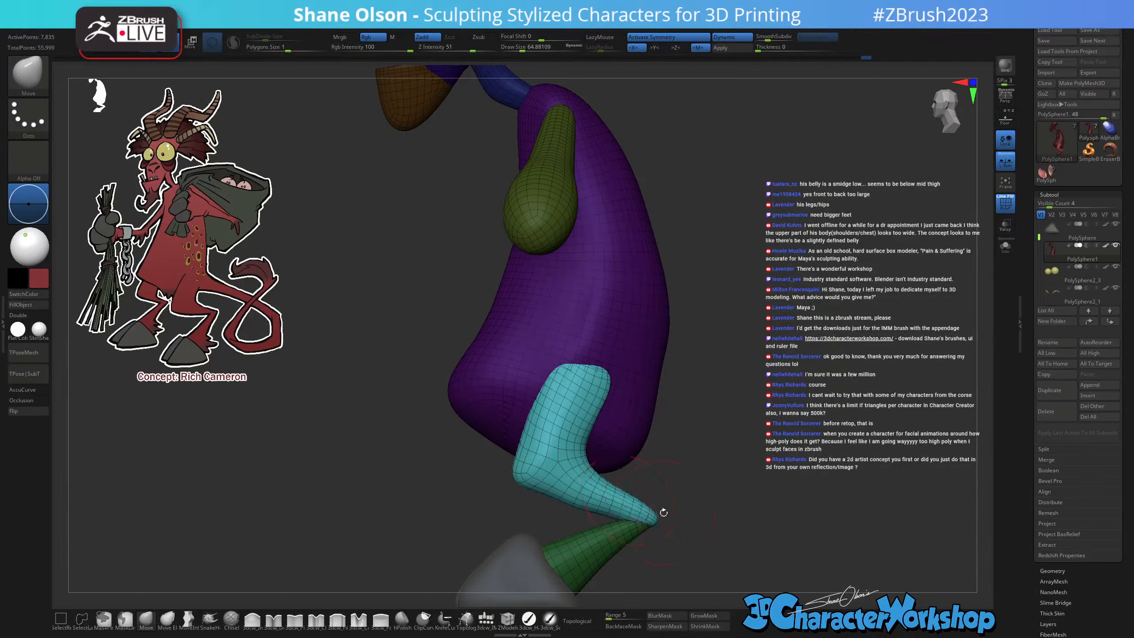
{"action": "key", "text": "shift"}
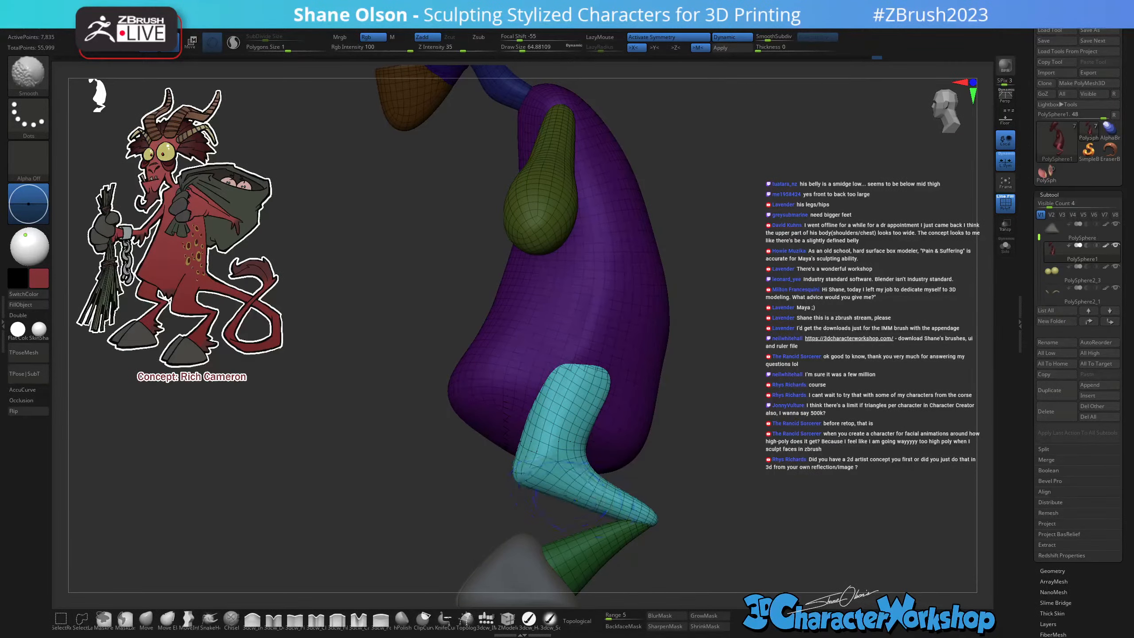
Hide the polyframe and examine the whole figure's leg and hoof proportions from the front and three-quarter views.
{"action": "left_click_drag", "start_coordinate": [699, 494], "coordinate": [707, 430]}
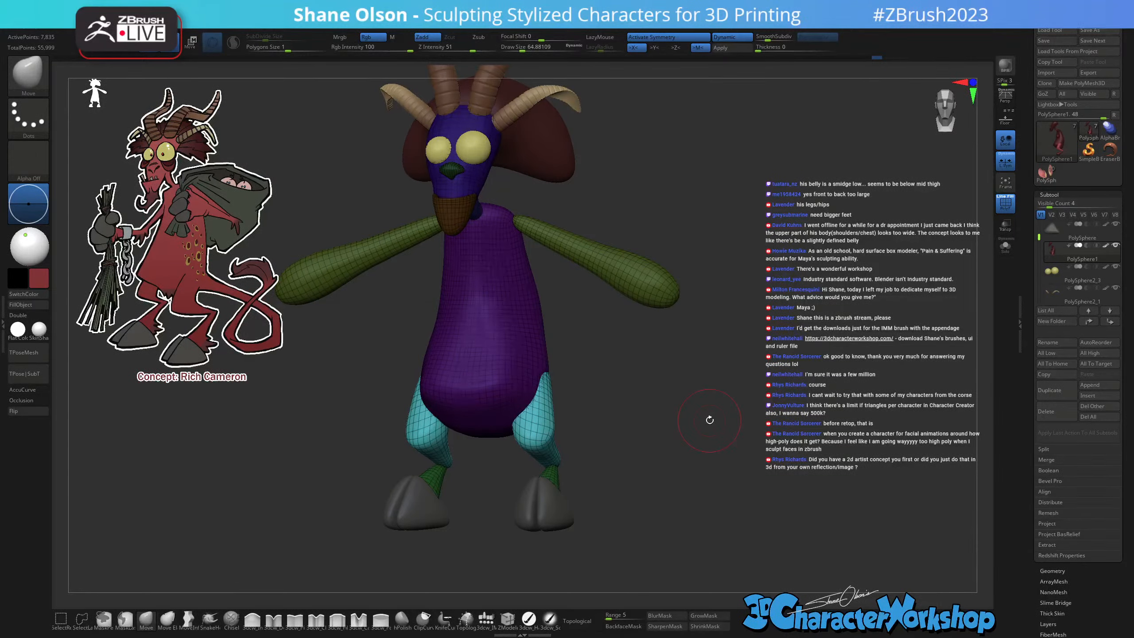
{"action": "key", "text": "shift+f"}
{"action": "left_click_drag", "start_coordinate": [627, 411], "coordinate": [701, 398], "text": "shift"}
{"action": "left_click_drag", "start_coordinate": [720, 388], "coordinate": [778, 443], "text": "alt"}
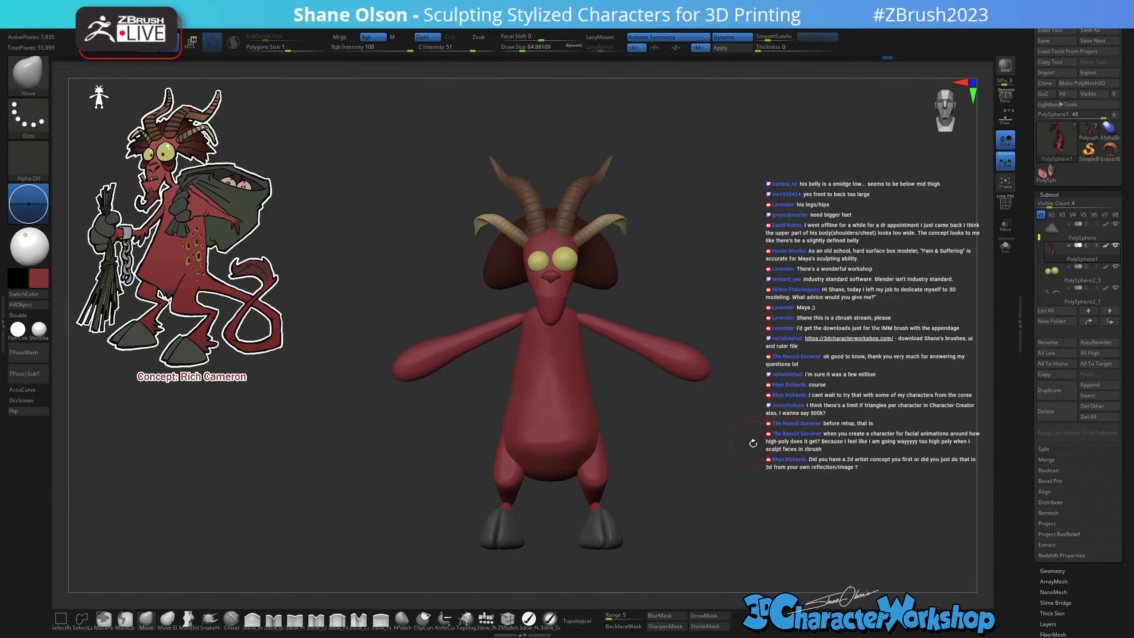
{"action": "left_click_drag", "start_coordinate": [761, 444], "coordinate": [725, 437]}
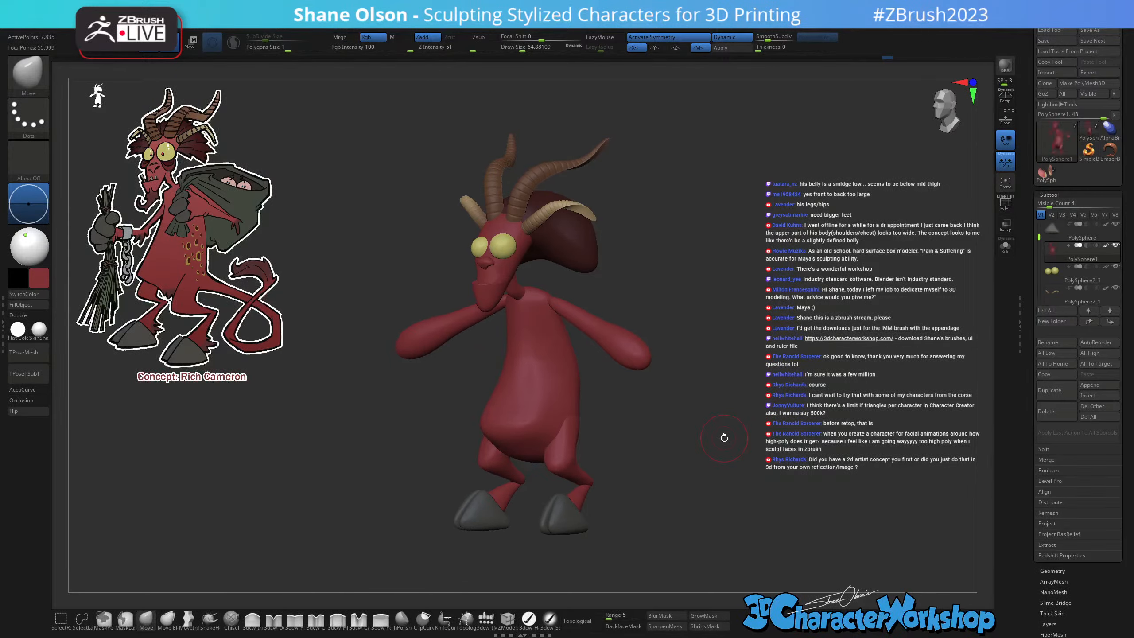
{"action": "left_click_drag", "start_coordinate": [608, 443], "coordinate": [616, 452], "text": "shift"}
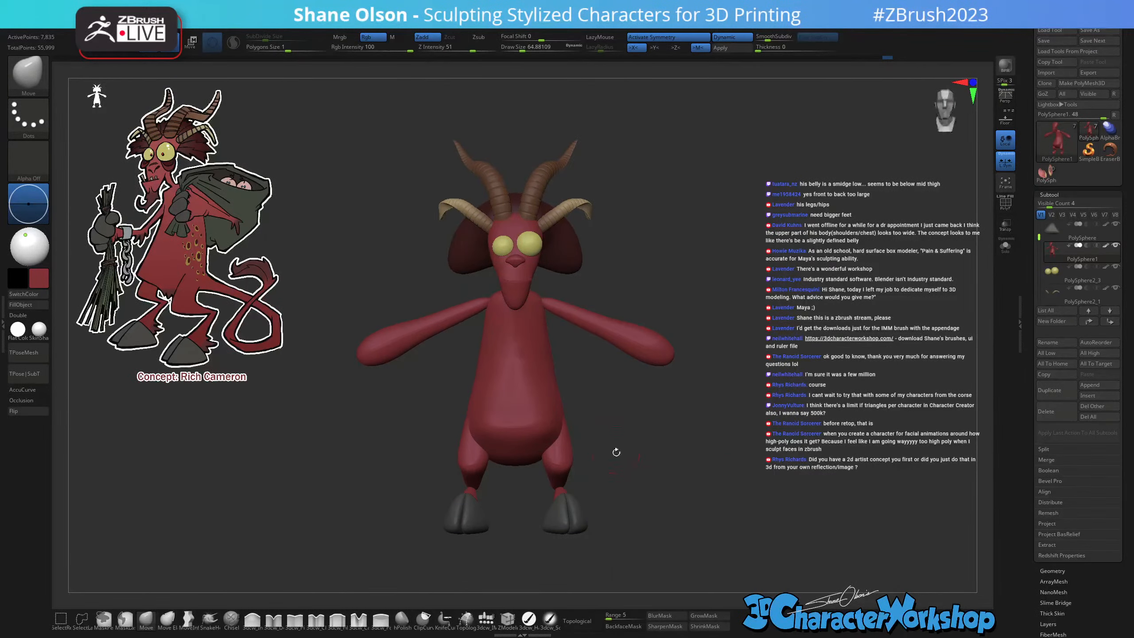
Set the draw size to about 90 and examine the torso's width and shoulders from the front and three-quarter views.
{"action": "right_click_drag", "start_coordinate": [523, 434], "coordinate": [500, 400]}
{"action": "key", "text": "bracketright"}
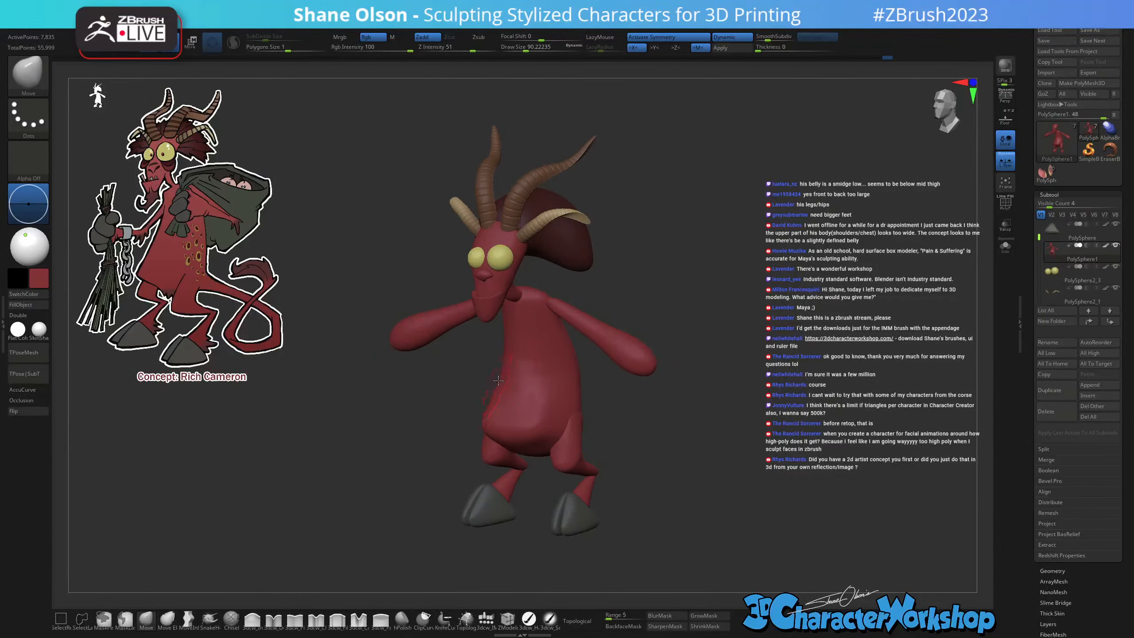
{"action": "right_click_drag", "start_coordinate": [498, 380], "coordinate": [534, 367], "text": "shift"}
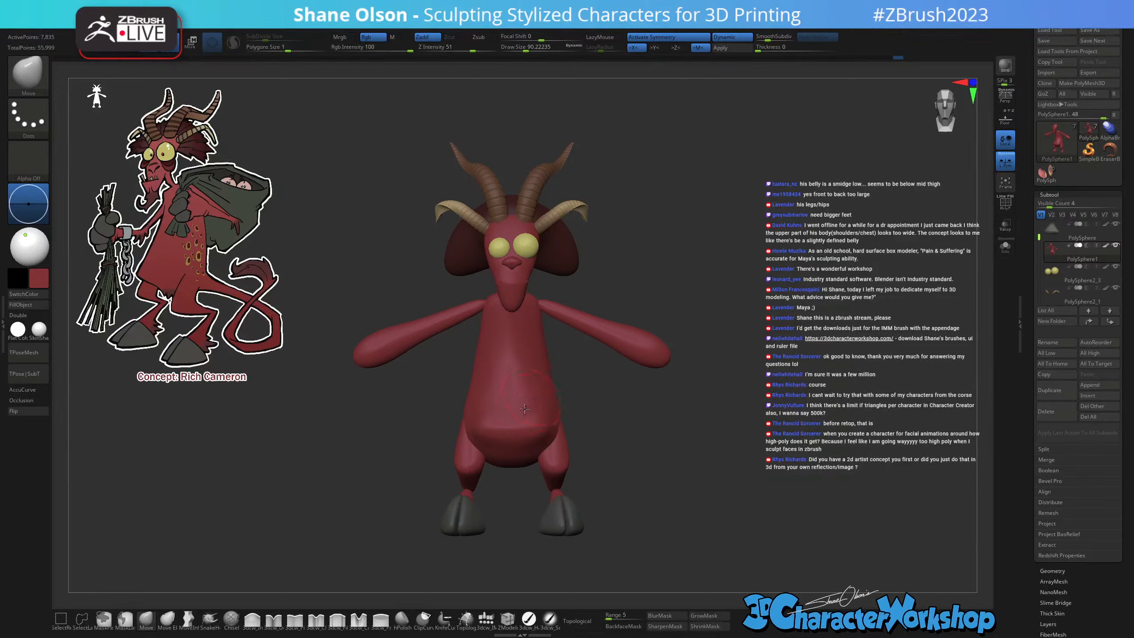
{"action": "right_click_drag", "start_coordinate": [491, 448], "coordinate": [630, 504]}
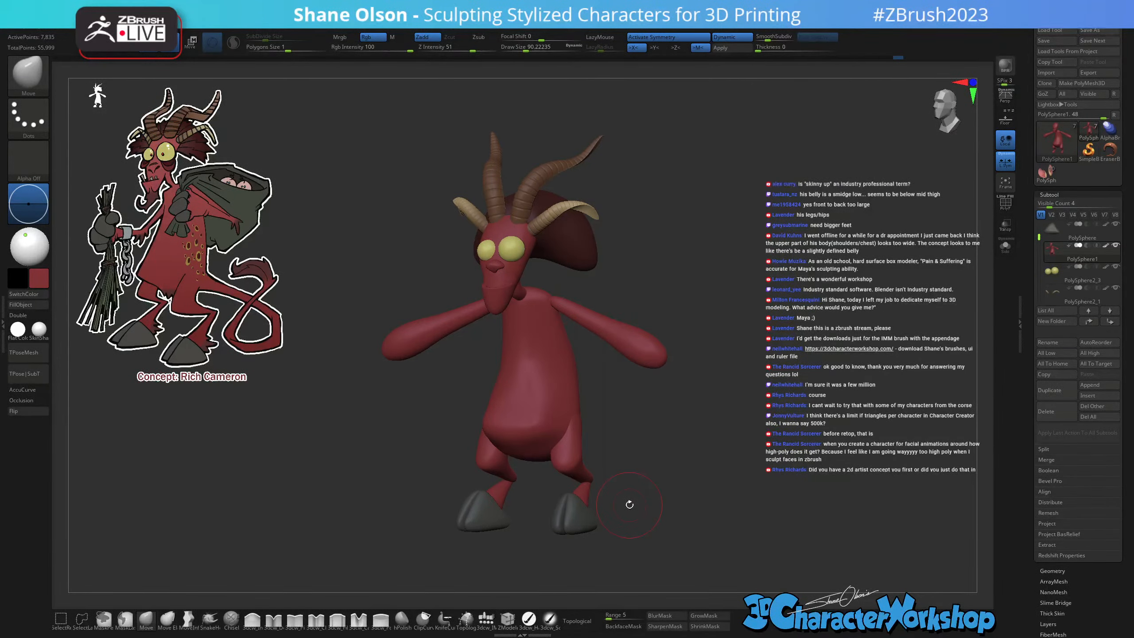
{"action": "right_click_drag", "start_coordinate": [651, 456], "coordinate": [663, 447], "text": "shift"}
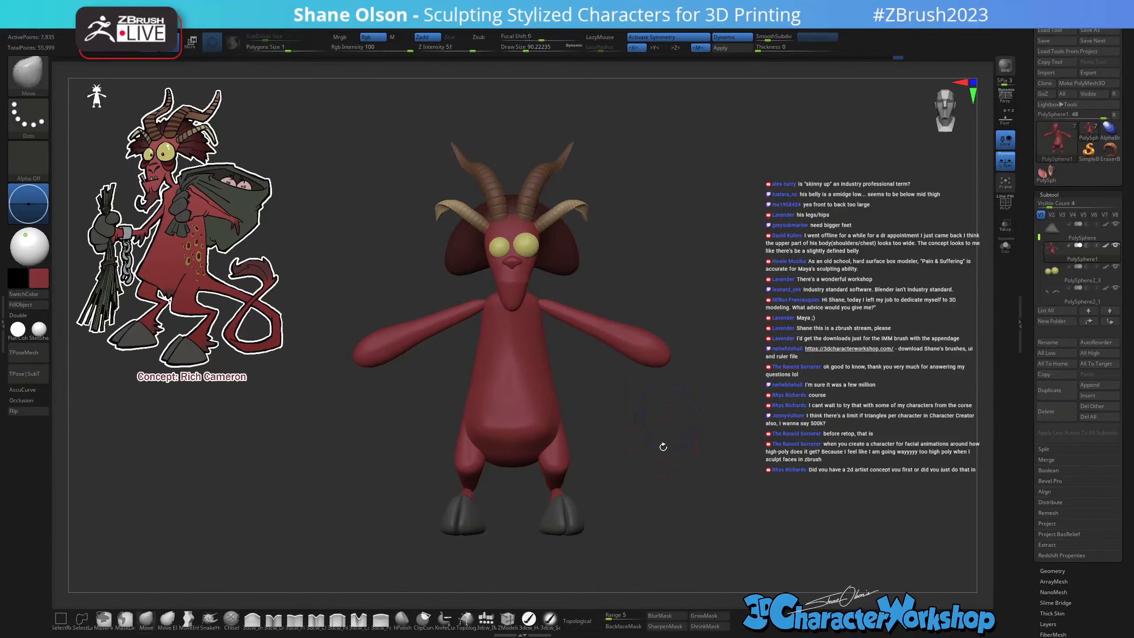
{"action": "right_click_drag", "start_coordinate": [641, 409], "coordinate": [633, 444], "text": "ctrl"}
{"action": "right_click_drag", "start_coordinate": [619, 376], "coordinate": [609, 467], "text": "alt"}
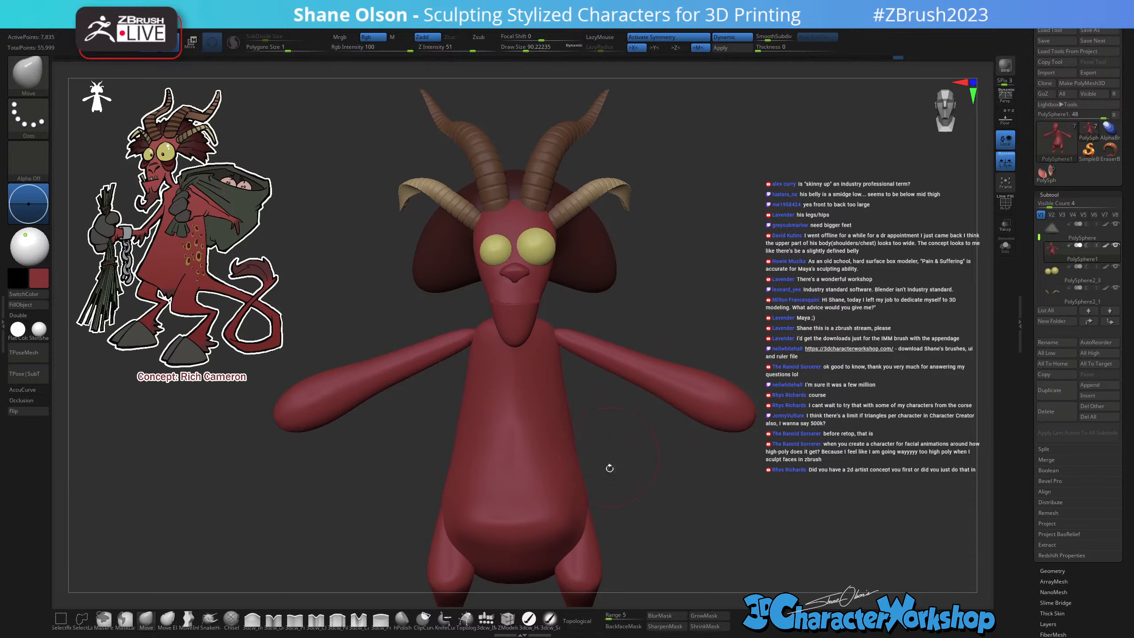
Adjust the shoulder and upper-back area using the Move brush with topological masking, at draw sizes of about 116 and 80.
{"action": "left_click", "coordinate": [579, 620]}
{"action": "key", "text": "s"}
{"action": "left_click_drag", "start_coordinate": [557, 323], "coordinate": [537, 324]}
{"action": "right_click_drag", "start_coordinate": [598, 313], "coordinate": [397, 315]}
{"action": "key", "text": "s"}
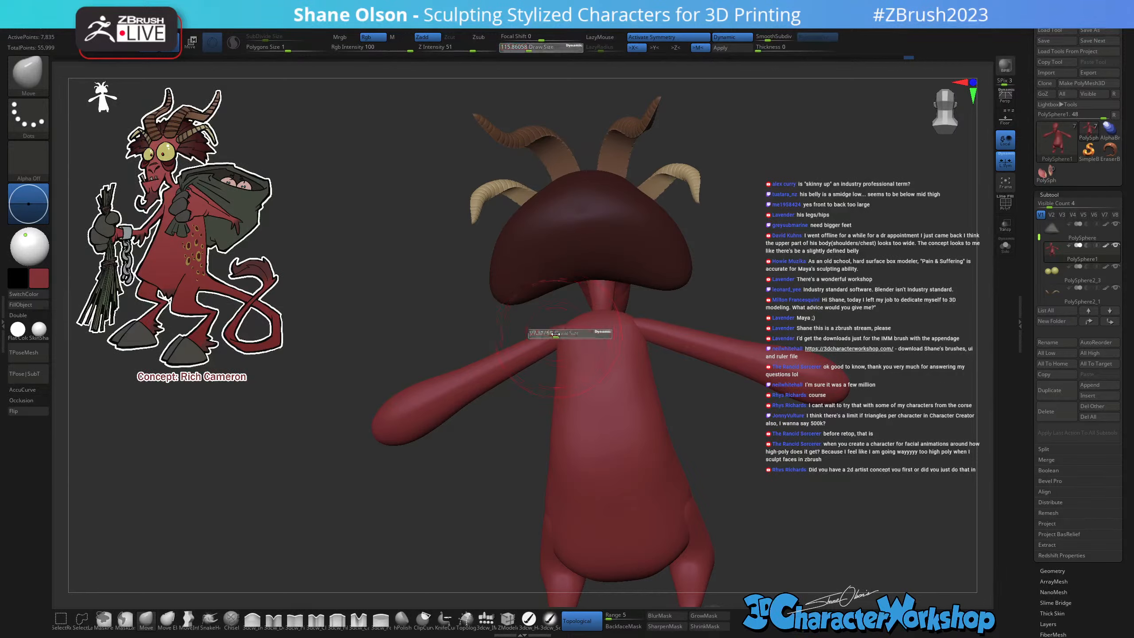
{"action": "left_click_drag", "start_coordinate": [558, 333], "coordinate": [566, 364]}
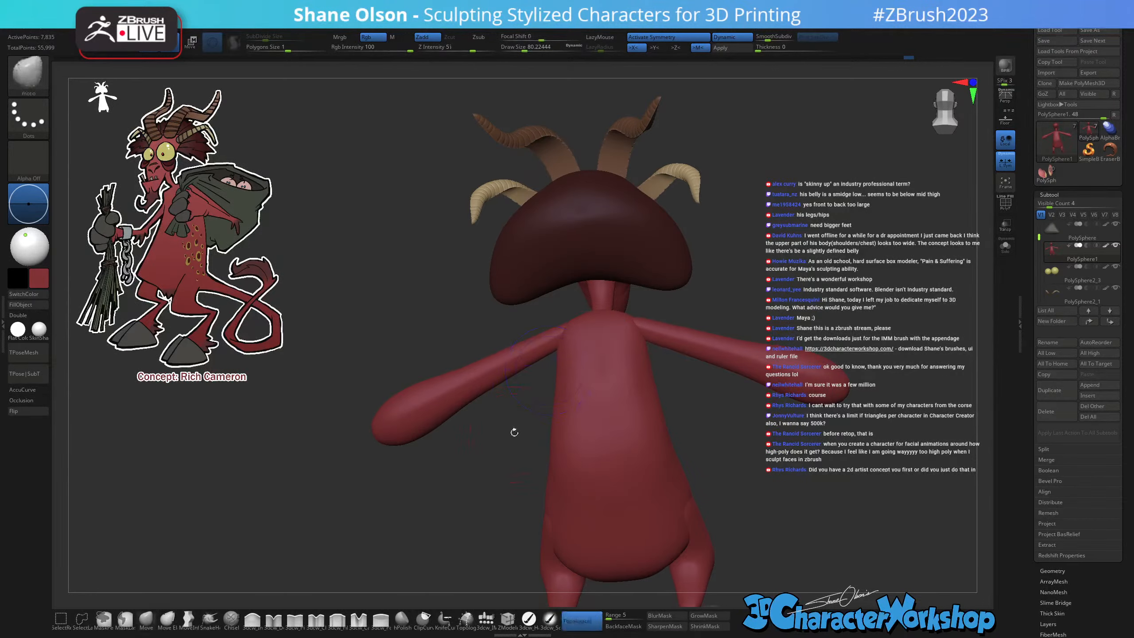
{"action": "mouse_move", "coordinate": [514, 432]}
{"action": "left_mouse_down"}
{"action": "mouse_move", "coordinate": [589, 428]}
{"action": "mouse_move", "coordinate": [578, 439]}
{"action": "left_mouse_up"}
{"action": "left_click", "coordinate": [584, 621]}
Examine the whole figure from the front, three-quarter and side views, checking how the head and neck sit on the torso.
{"action": "left_click_drag", "start_coordinate": [633, 510], "coordinate": [633, 481], "text": "alt"}
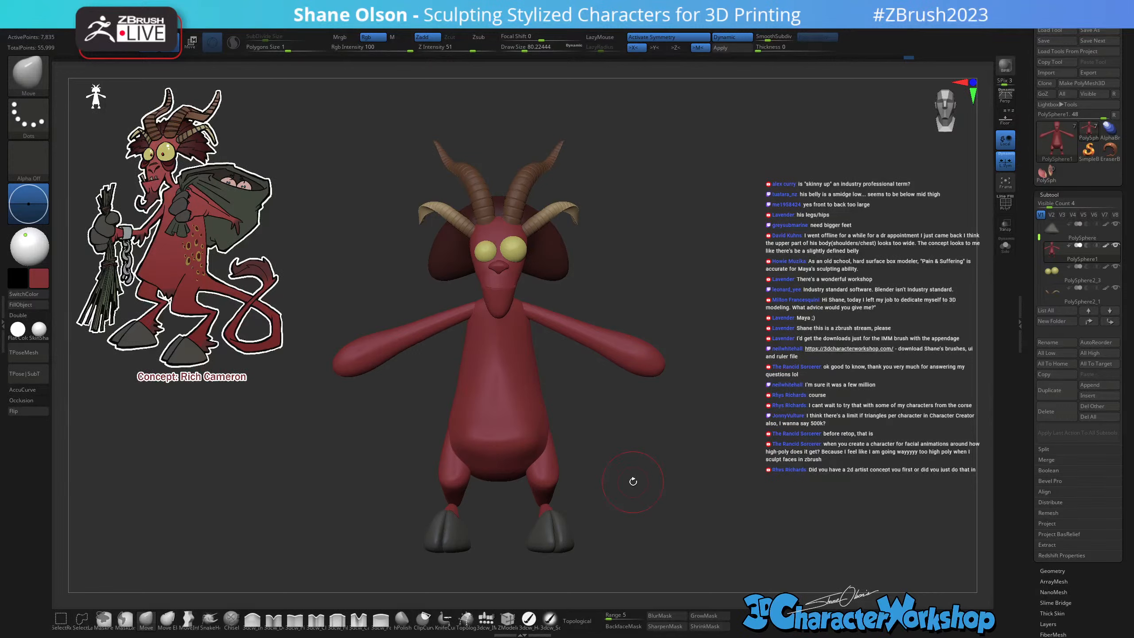
{"action": "left_click_drag", "start_coordinate": [749, 415], "coordinate": [713, 396]}
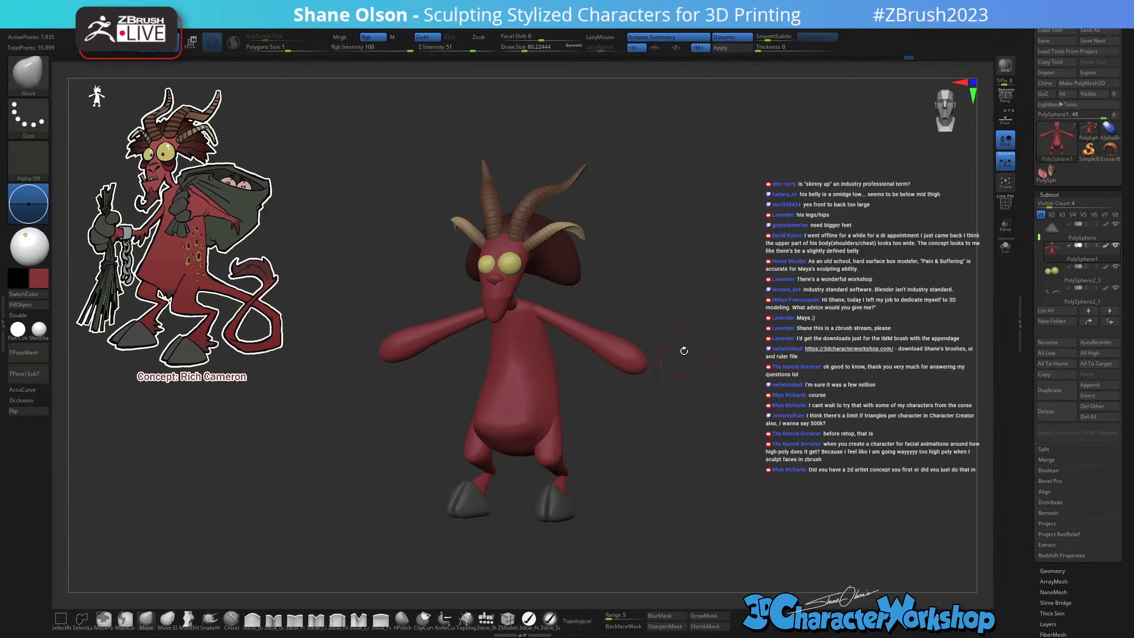
{"action": "left_click_drag", "start_coordinate": [685, 351], "coordinate": [694, 377], "text": "alt"}
{"action": "left_click_drag", "start_coordinate": [716, 414], "coordinate": [715, 379], "text": "alt"}
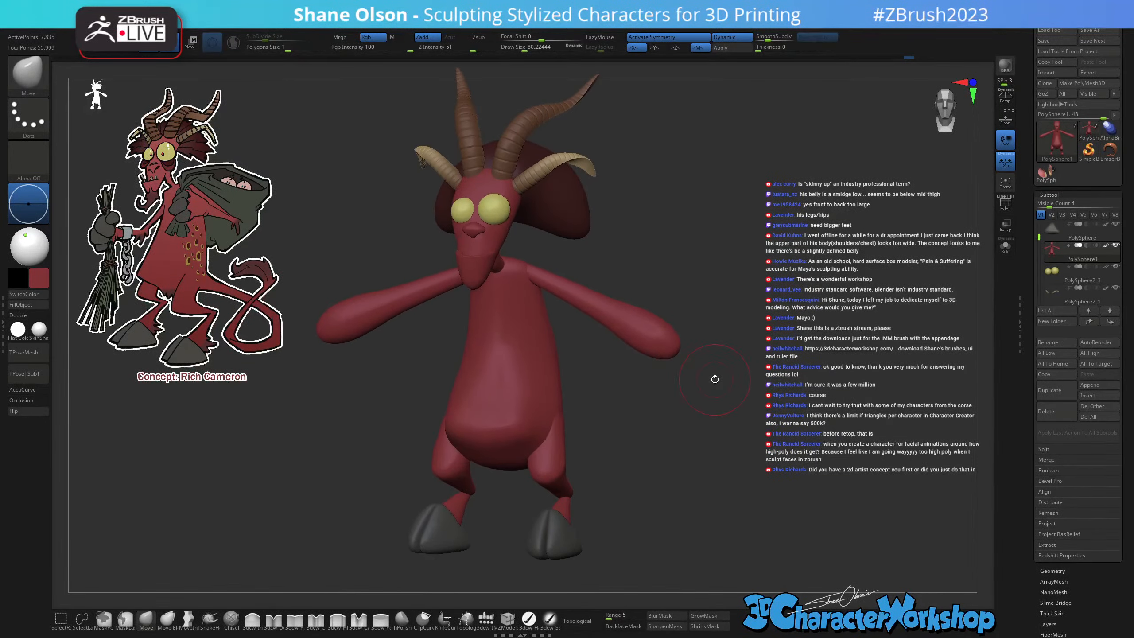
{"action": "left_click_drag", "start_coordinate": [733, 337], "coordinate": [737, 344]}
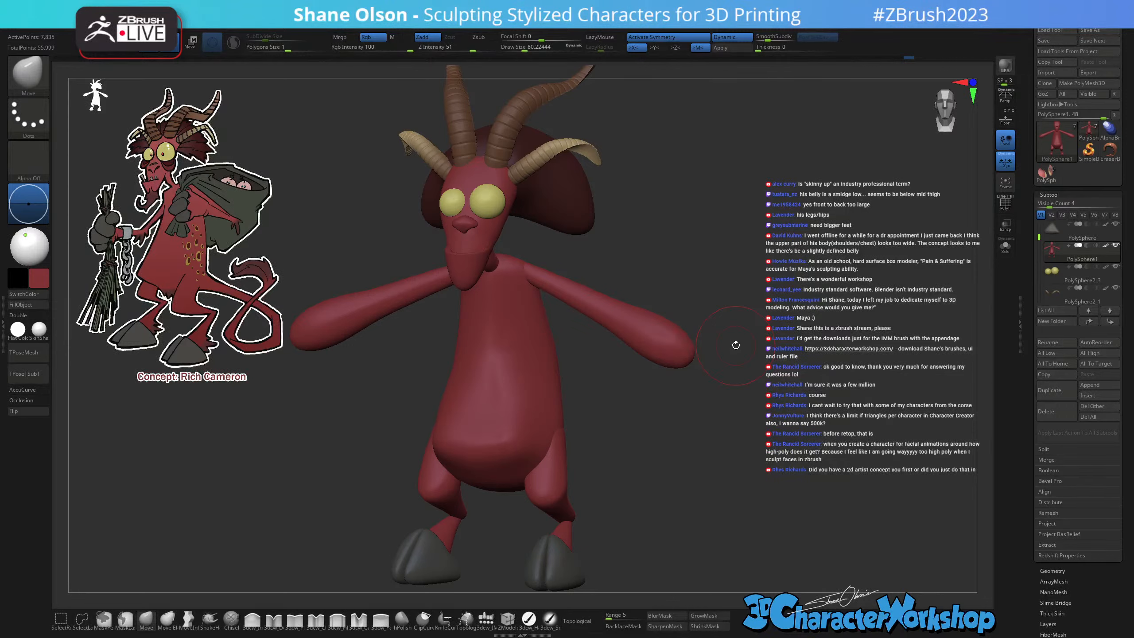
{"action": "mouse_move", "coordinate": [719, 483]}
{"action": "left_mouse_down"}
{"action": "mouse_move", "coordinate": [720, 465]}
{"action": "mouse_move", "coordinate": [730, 483]}
{"action": "left_mouse_up"}
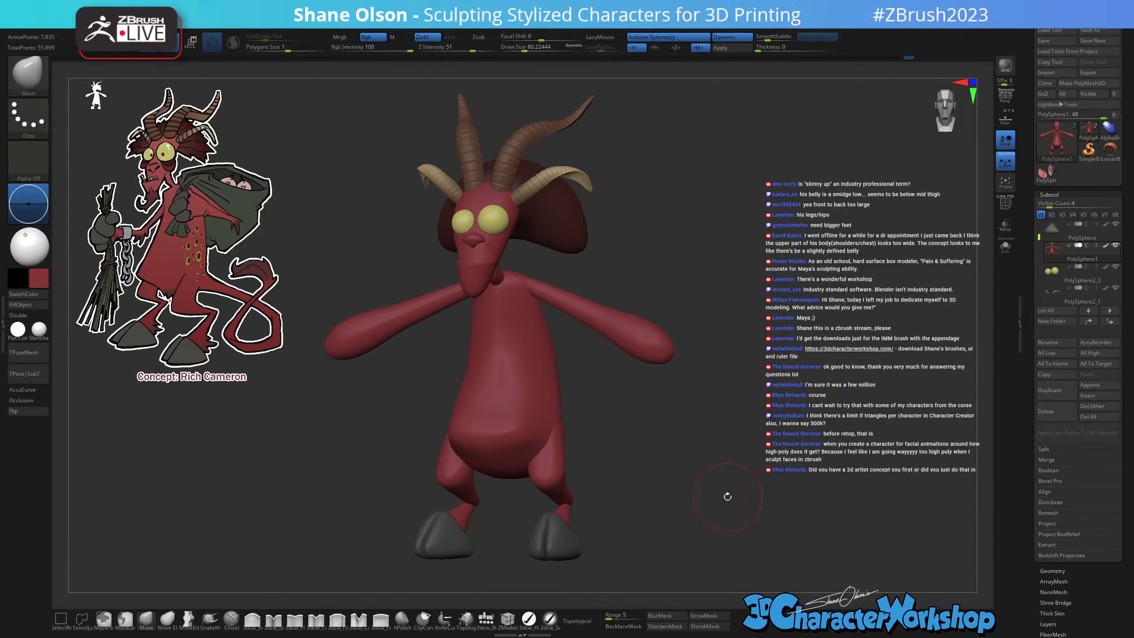
{"action": "left_click_drag", "start_coordinate": [731, 495], "coordinate": [660, 339]}
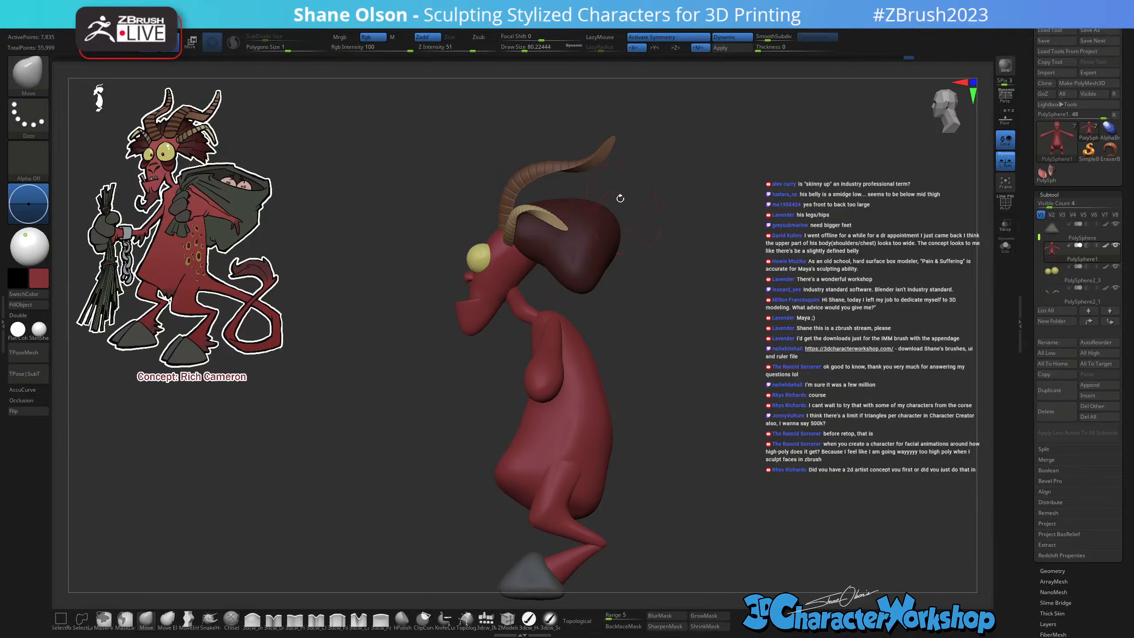
{"action": "left_click_drag", "start_coordinate": [620, 198], "coordinate": [554, 302]}
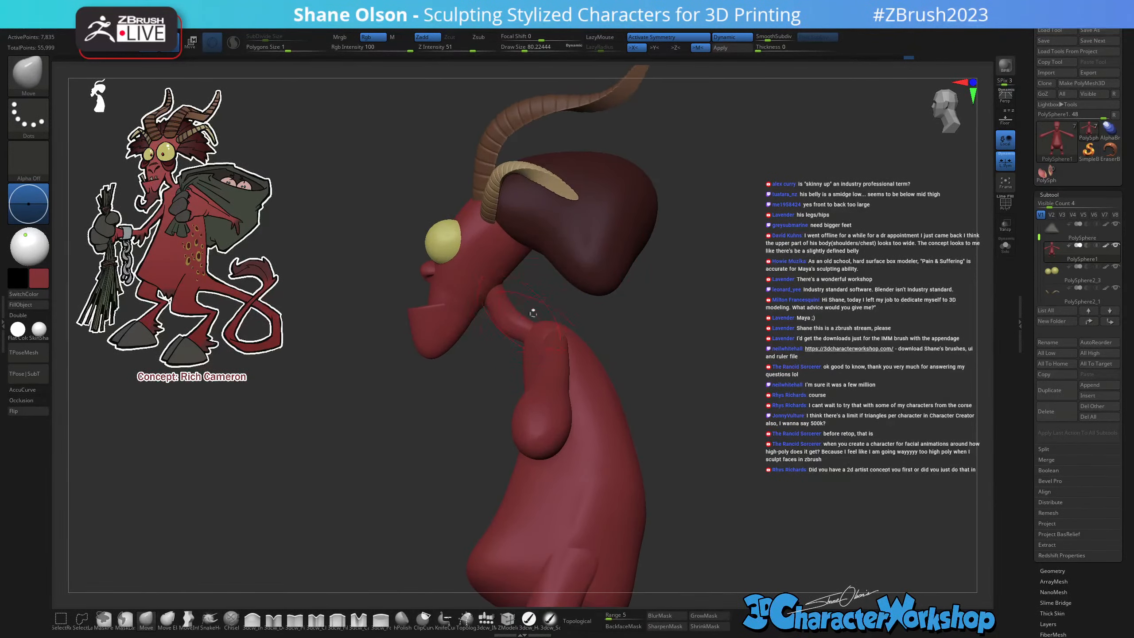
{"action": "left_click_drag", "start_coordinate": [645, 419], "coordinate": [650, 339]}
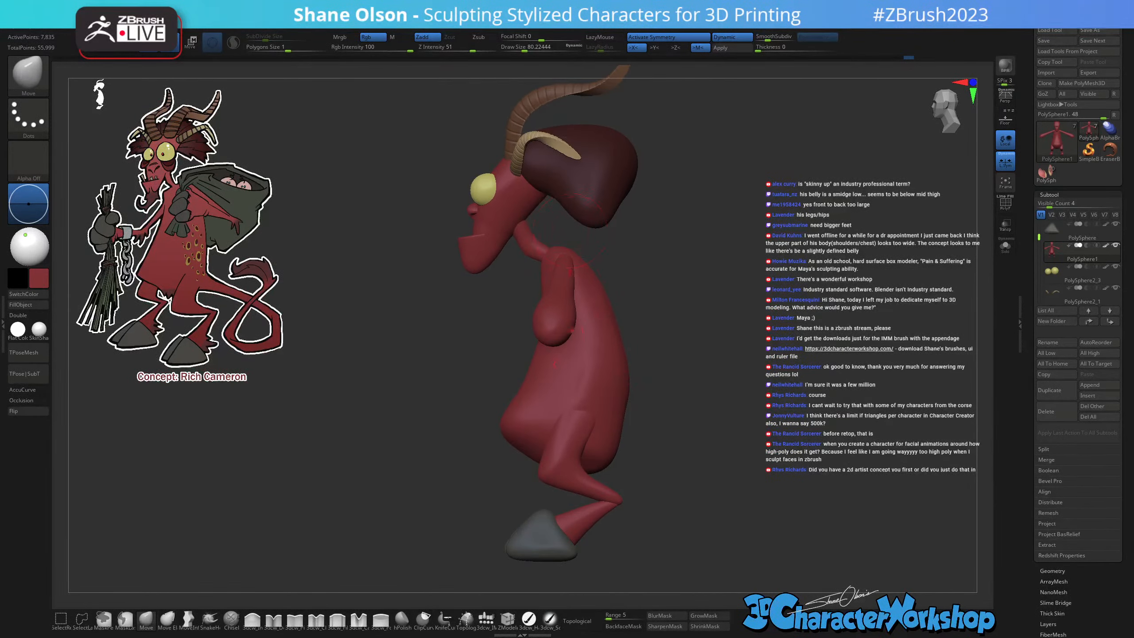
{"action": "left_click_drag", "start_coordinate": [562, 437], "coordinate": [540, 359]}
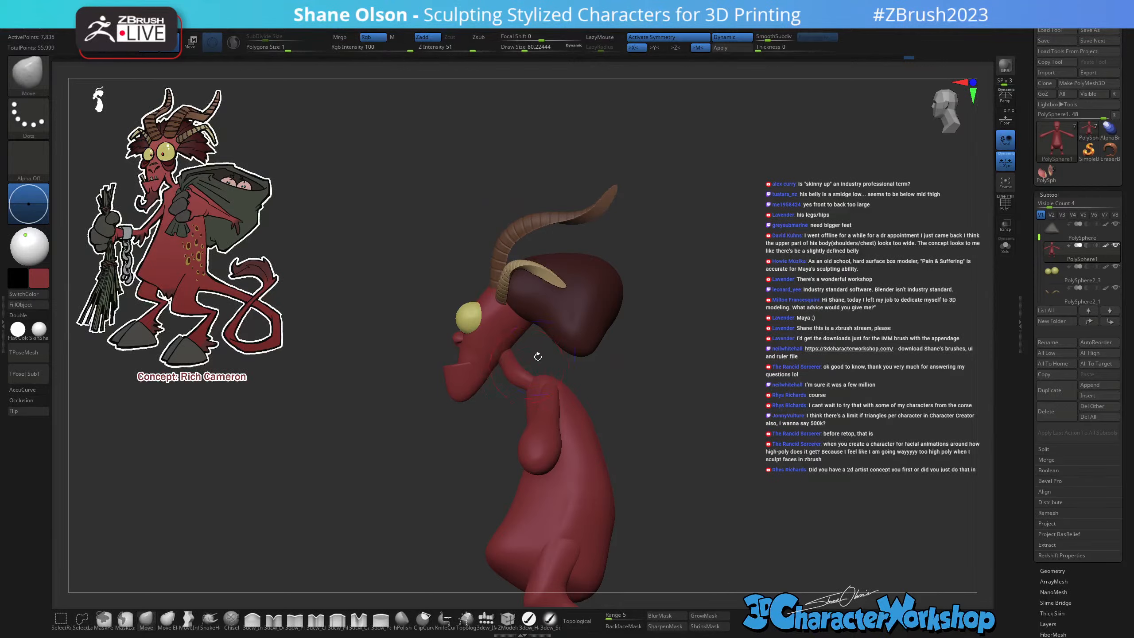
Show the polyframe and mask the body below the neck, leaving the head and neck free, with a blurred mask edge.
{"action": "key", "text": "shift+f"}
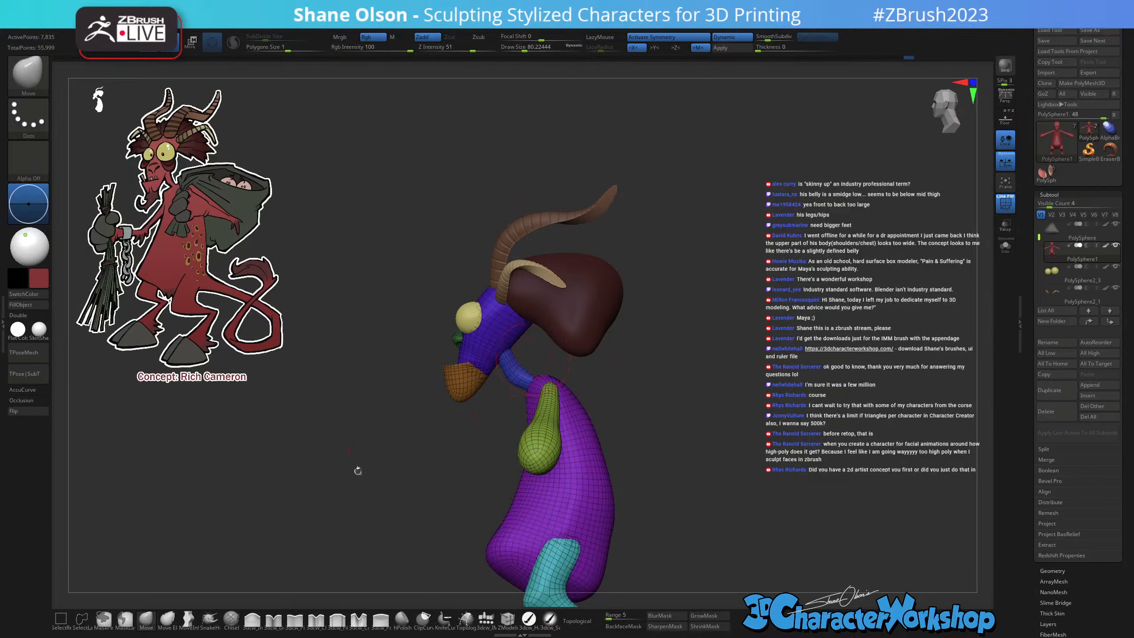
{"action": "mouse_move", "coordinate": [533, 350]}
{"action": "left_mouse_down", "text": "ctrl"}
{"action": "mouse_move", "coordinate": [462, 430]}
{"action": "mouse_move", "coordinate": [497, 143]}
{"action": "mouse_move", "coordinate": [720, 336]}
{"action": "left_mouse_up", "text": "ctrl"}
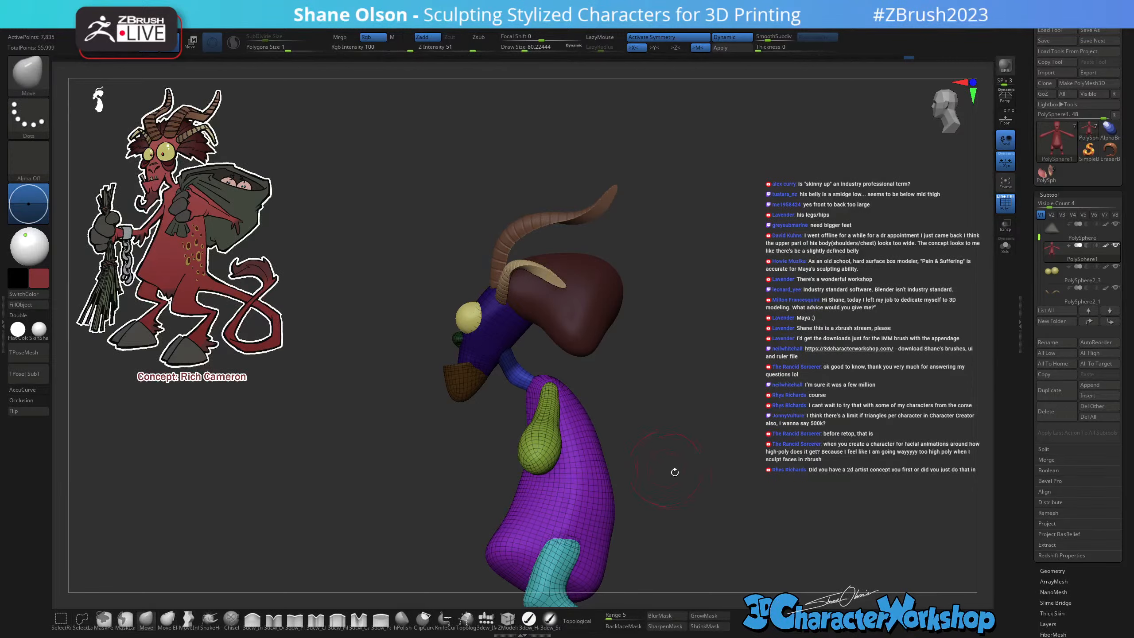
{"action": "left_click", "coordinate": [683, 476], "text": "ctrl"}
{"action": "left_click_drag", "start_coordinate": [684, 467], "coordinate": [704, 452], "text": "alt"}
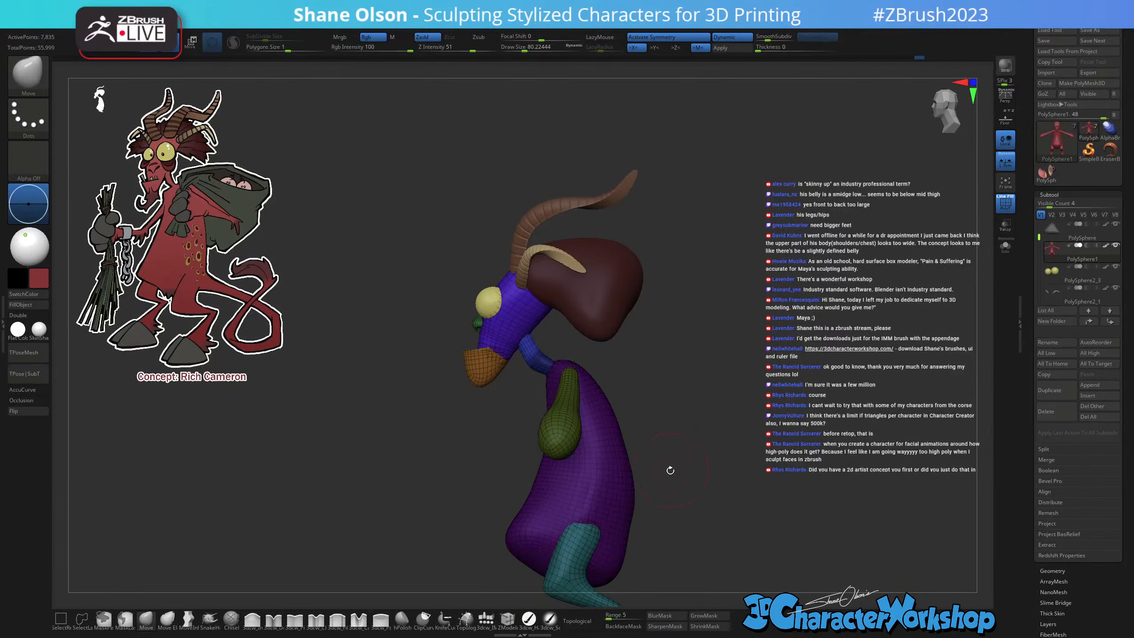
{"action": "left_click", "coordinate": [666, 617]}
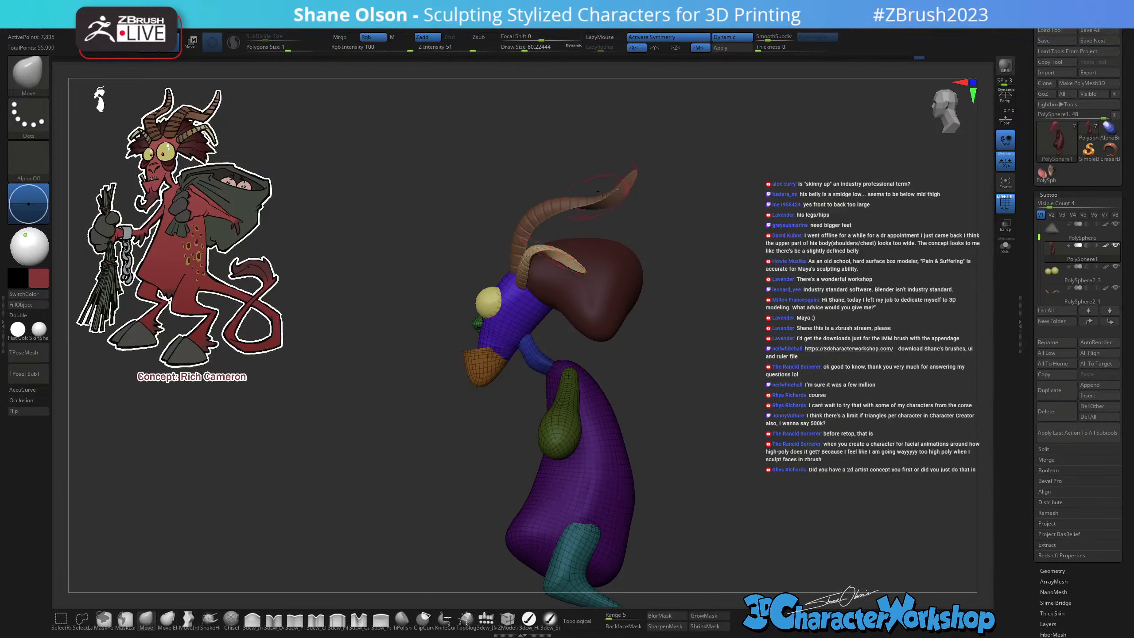
Place the transform gizmo behind the neck and reset its orientation to the world axes.
{"action": "key", "text": "w"}
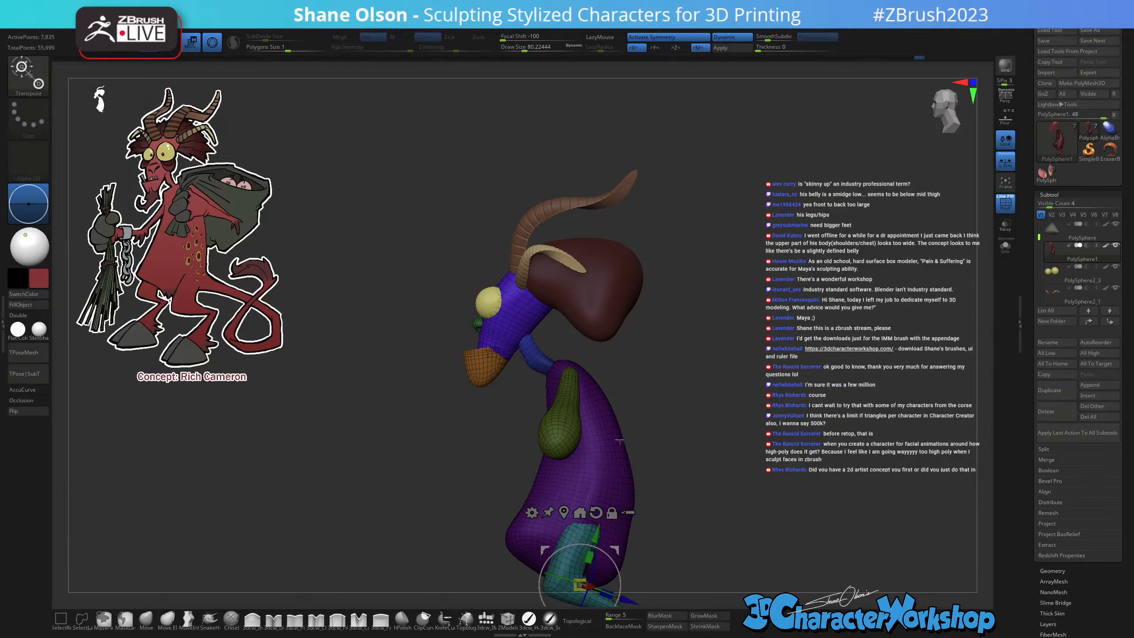
{"action": "left_click", "coordinate": [647, 351]}
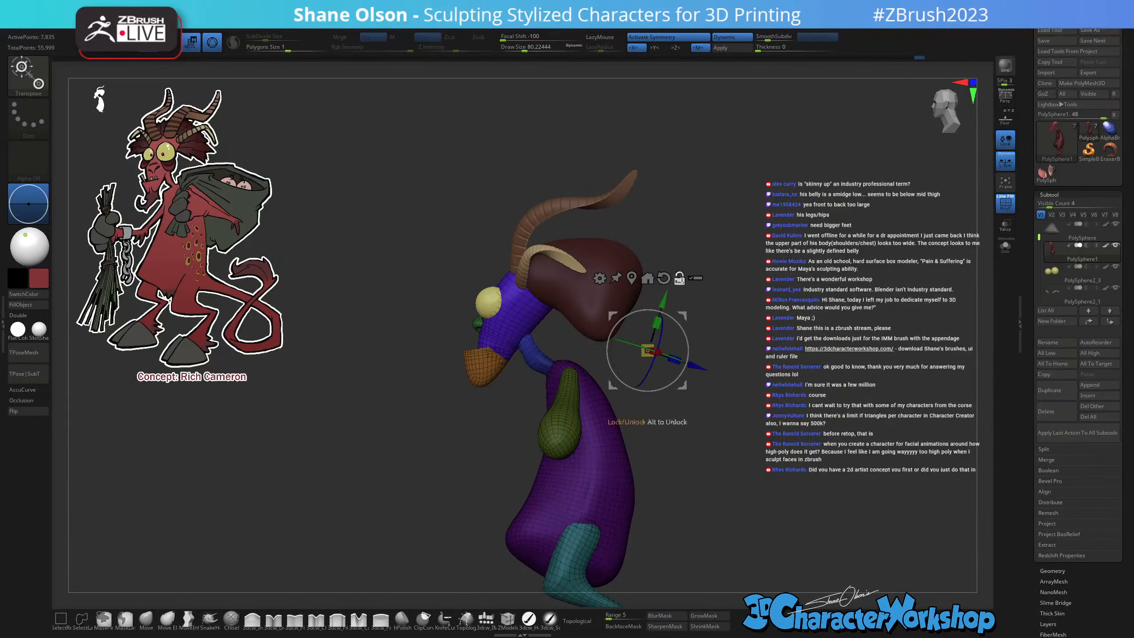
{"action": "left_click", "coordinate": [665, 278], "text": "alt"}
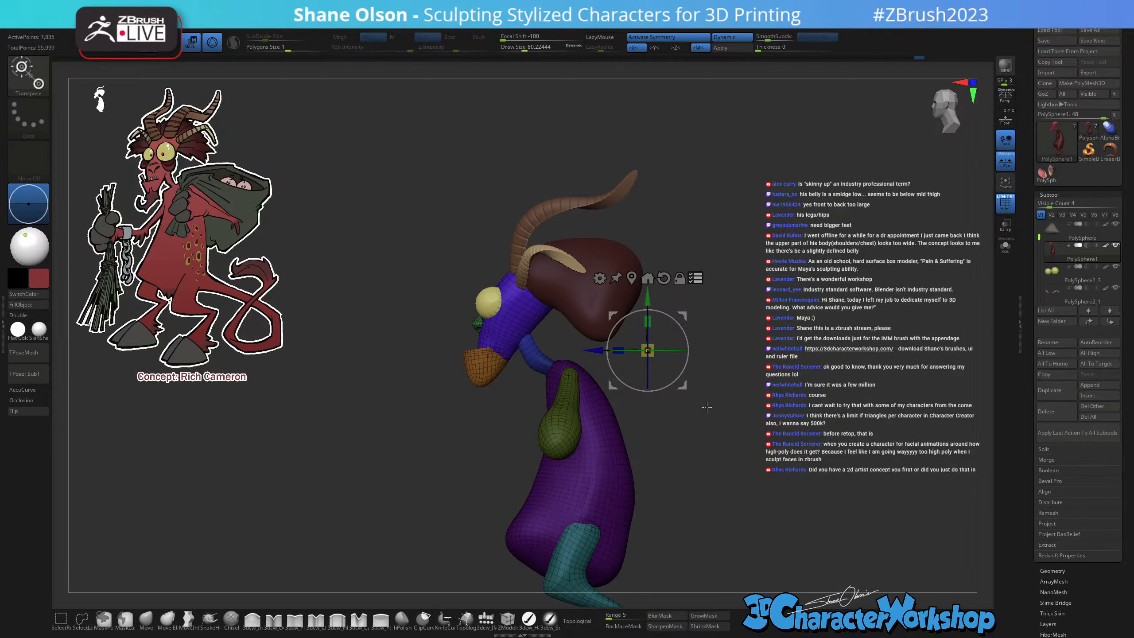
Turn on Transpose All Selected Subtools and include the body, eyes, horns and hair while leaving out the hooves.
{"action": "left_click_drag", "start_coordinate": [716, 454], "coordinate": [697, 358], "text": "alt"}
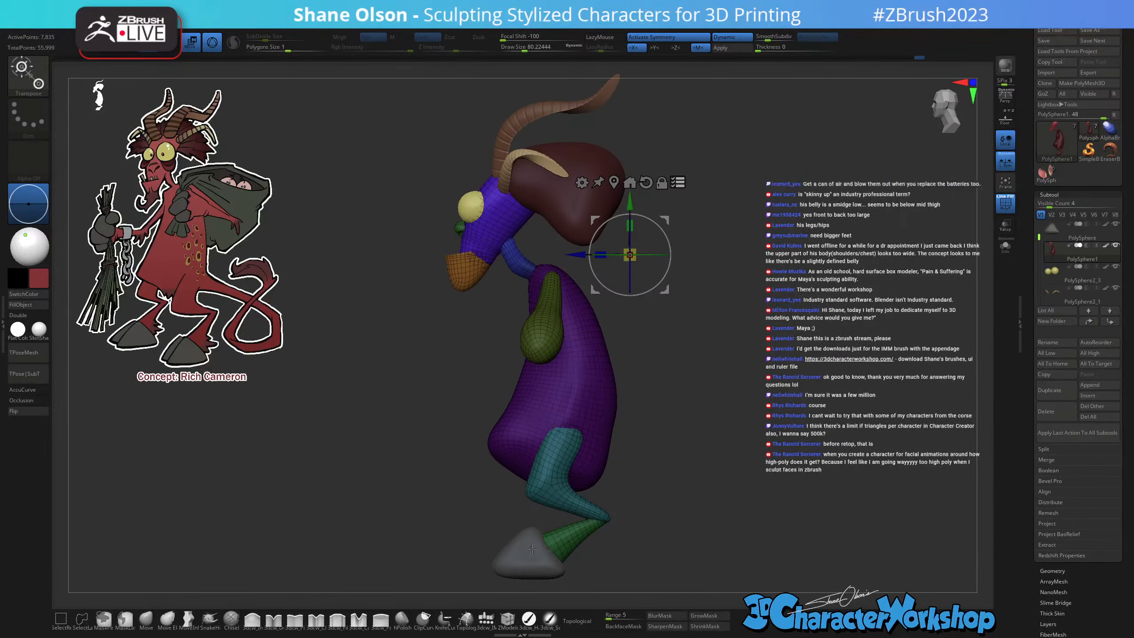
{"action": "left_click_drag", "start_coordinate": [684, 298], "coordinate": [672, 310], "text": "alt"}
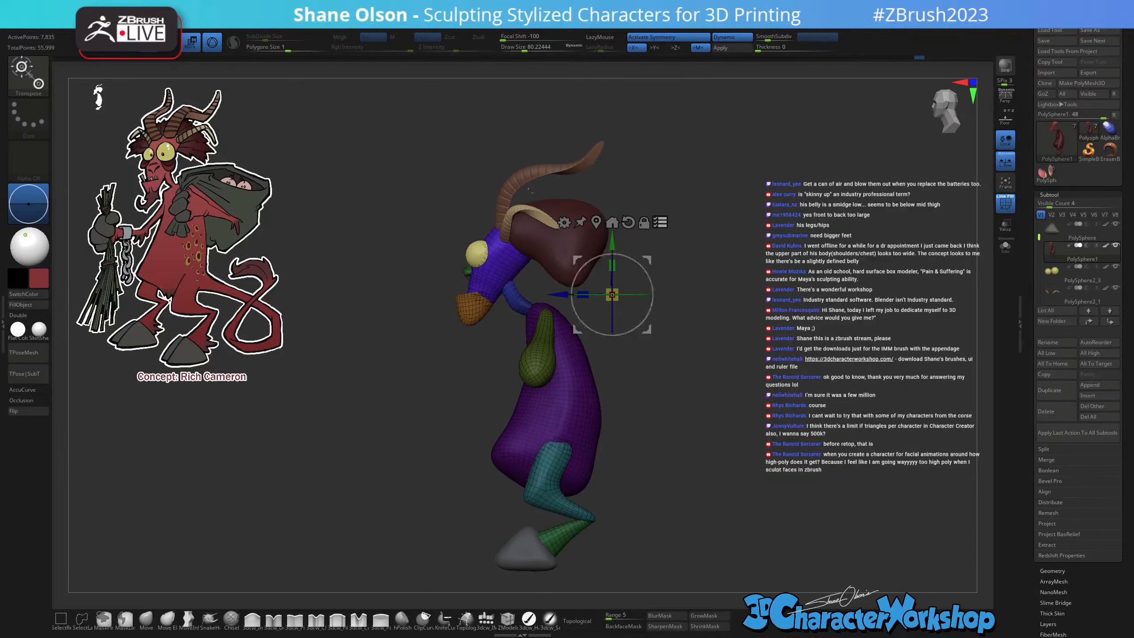
{"action": "mouse_move", "coordinate": [690, 351]}
{"action": "left_mouse_down", "text": "alt"}
{"action": "mouse_move", "coordinate": [671, 343]}
{"action": "mouse_move", "coordinate": [676, 519]}
{"action": "left_mouse_up", "text": "alt"}
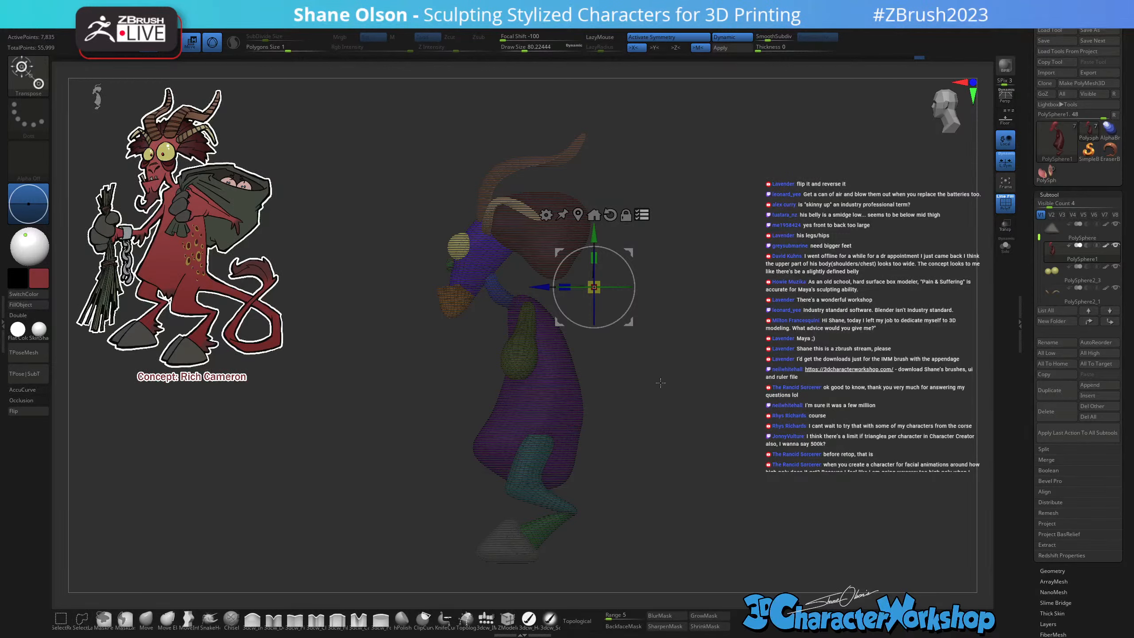
{"action": "mouse_move", "coordinate": [639, 144]}
{"action": "left_mouse_down", "text": "ctrl+shift"}
{"action": "mouse_move", "coordinate": [536, 107]}
{"action": "mouse_move", "coordinate": [380, 253]}
{"action": "mouse_move", "coordinate": [580, 339]}
{"action": "mouse_move", "coordinate": [639, 268]}
{"action": "left_mouse_up", "text": "ctrl+shift"}
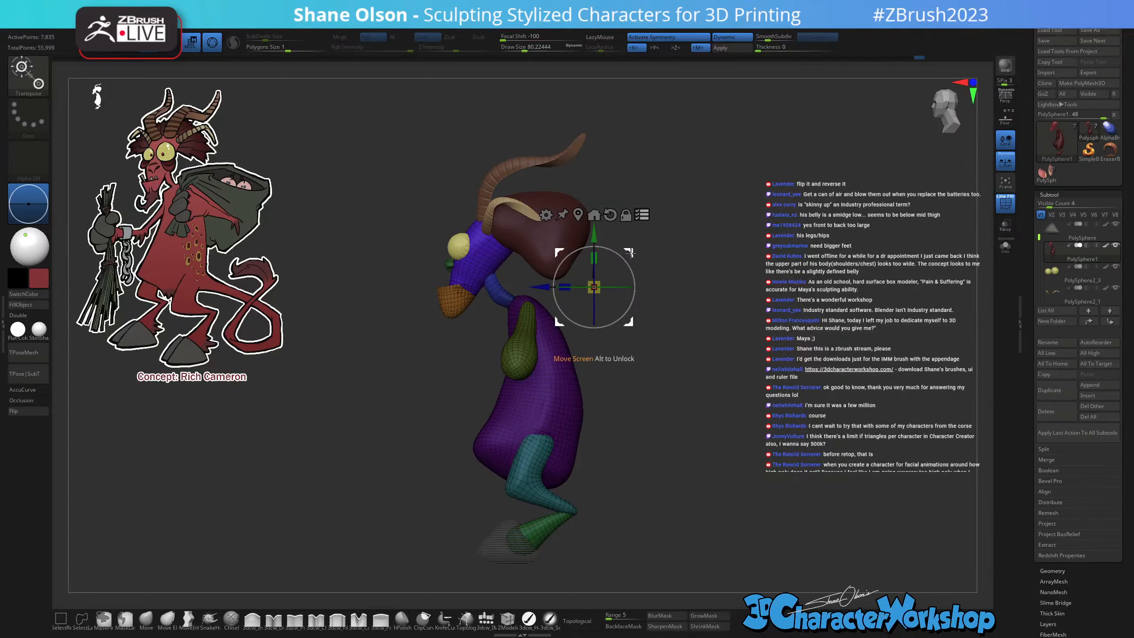
Move the head, hair, horns and eyes together slightly downward with the gizmo, checking the eyes from the front and side.
{"action": "left_click_drag", "start_coordinate": [630, 253], "coordinate": [636, 260]}
{"action": "left_click_drag", "start_coordinate": [662, 414], "coordinate": [689, 448]}
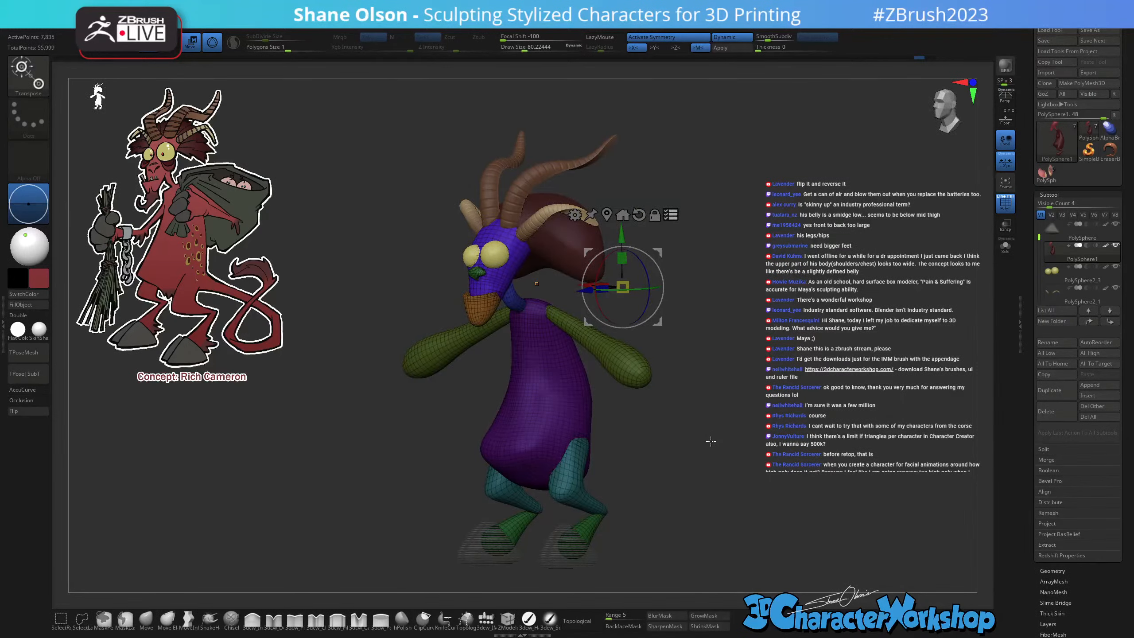
{"action": "left_click", "coordinate": [1077, 275]}
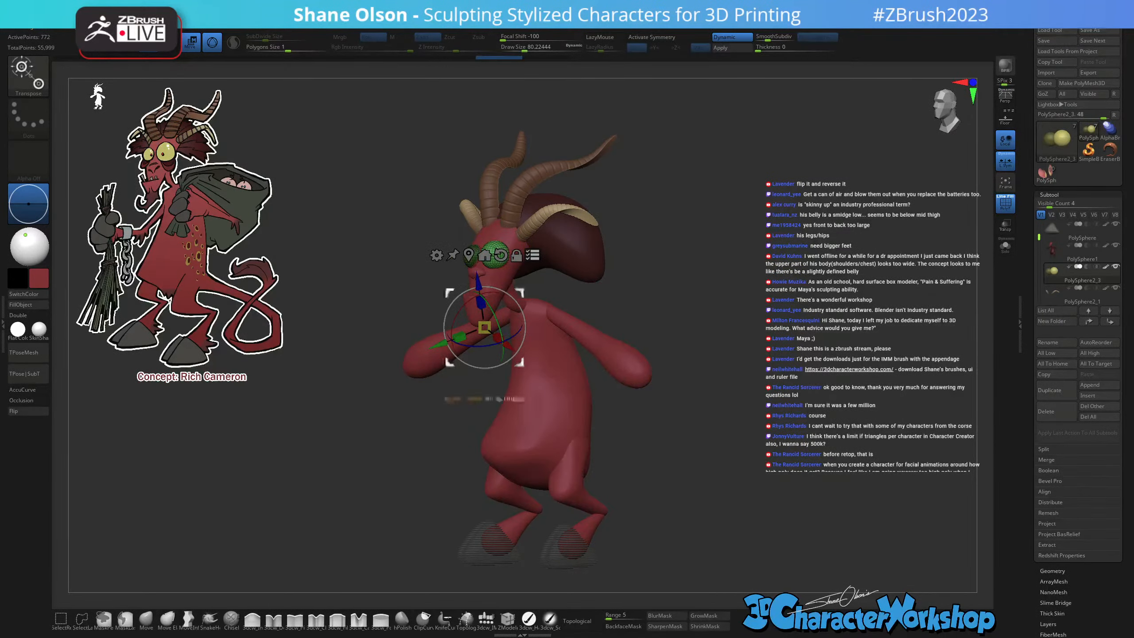
{"action": "left_click_drag", "start_coordinate": [658, 265], "coordinate": [728, 290], "text": "shift"}
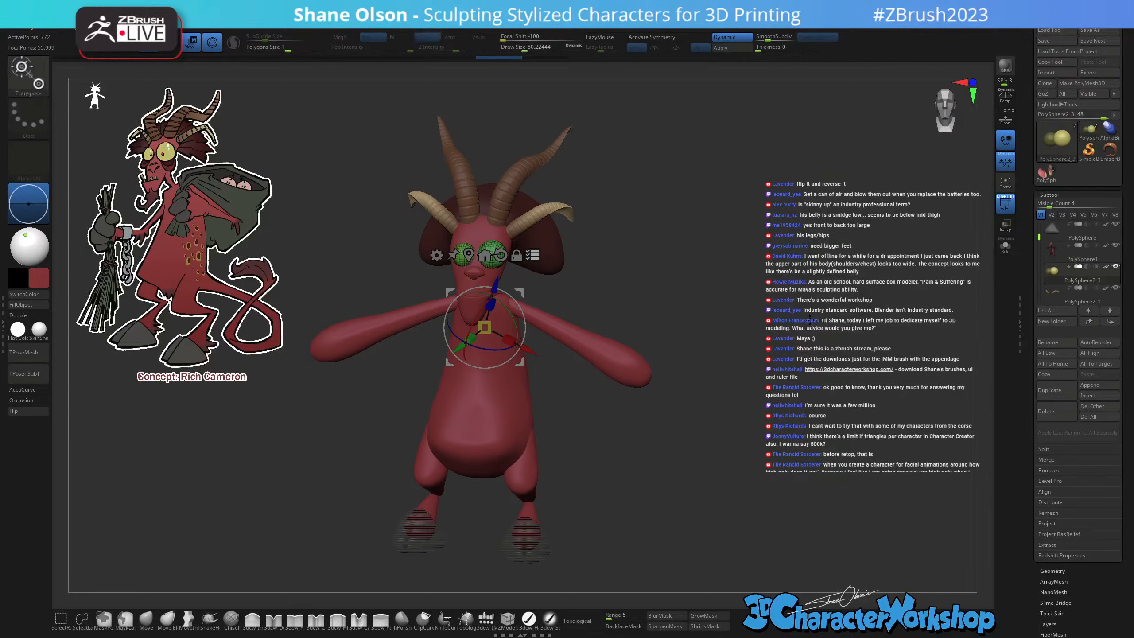
{"action": "left_click_drag", "start_coordinate": [844, 293], "coordinate": [764, 303]}
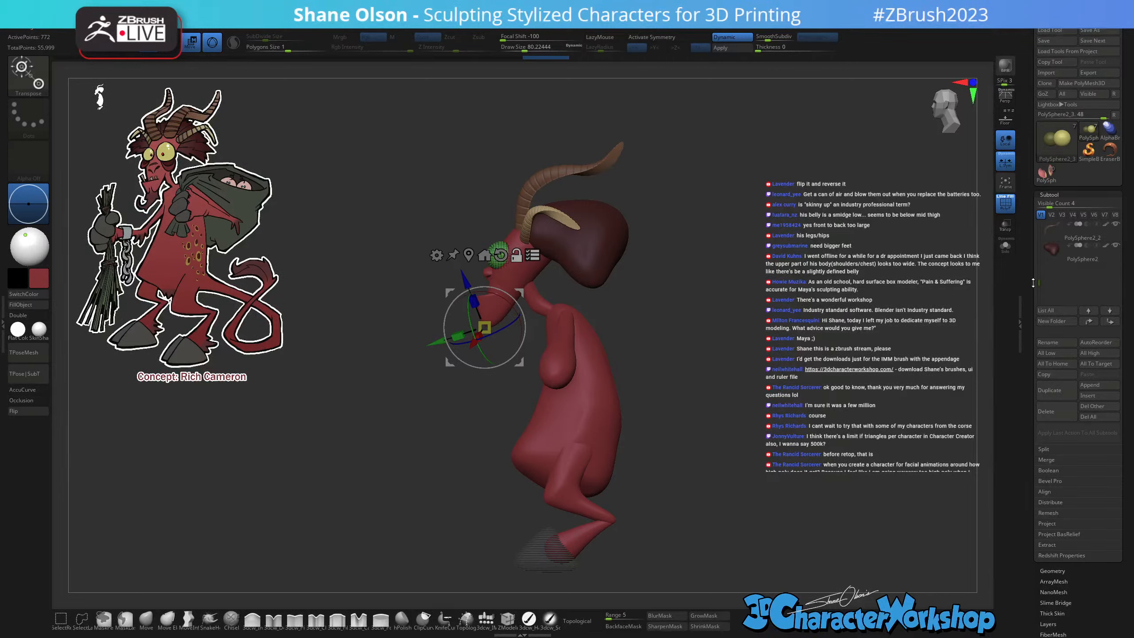
{"action": "scroll", "coordinate": [1048, 275], "scroll_direction": "up", "scroll_amount": 1}
{"action": "left_click", "coordinate": [1047, 275]}
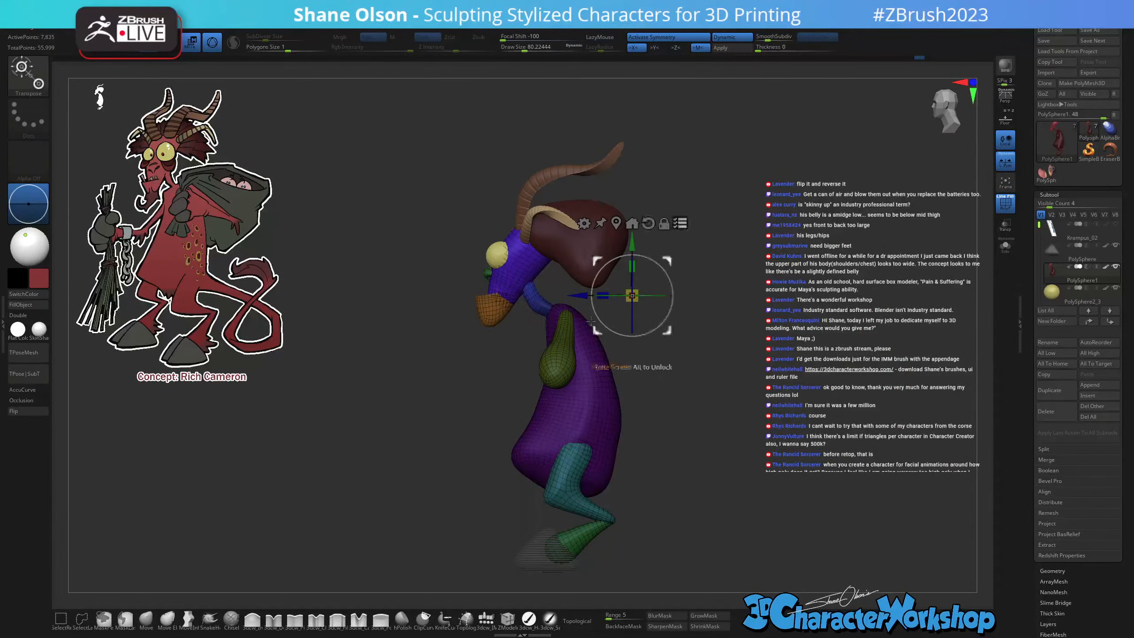
{"action": "left_click_drag", "start_coordinate": [669, 259], "coordinate": [675, 271]}
{"action": "left_click_drag", "start_coordinate": [829, 353], "coordinate": [821, 317], "text": "alt"}
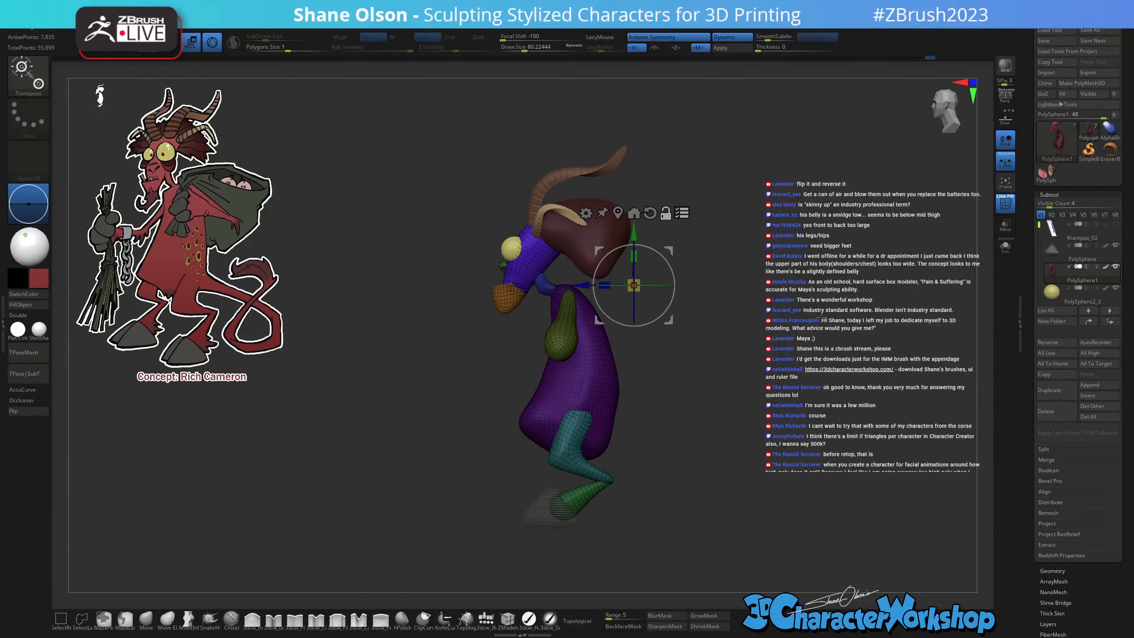
Return to the Move brush, clear the body's mask and hide the polyframe to review the repositioned head.
{"action": "key", "text": "q"}
{"action": "left_click_drag", "start_coordinate": [693, 445], "coordinate": [700, 450], "text": "ctrl"}
{"action": "mouse_move", "coordinate": [697, 440]}
{"action": "left_mouse_down"}
{"action": "mouse_move", "coordinate": [722, 408]}
{"action": "mouse_move", "coordinate": [705, 427]}
{"action": "left_mouse_up"}
{"action": "key", "text": "shift+f"}
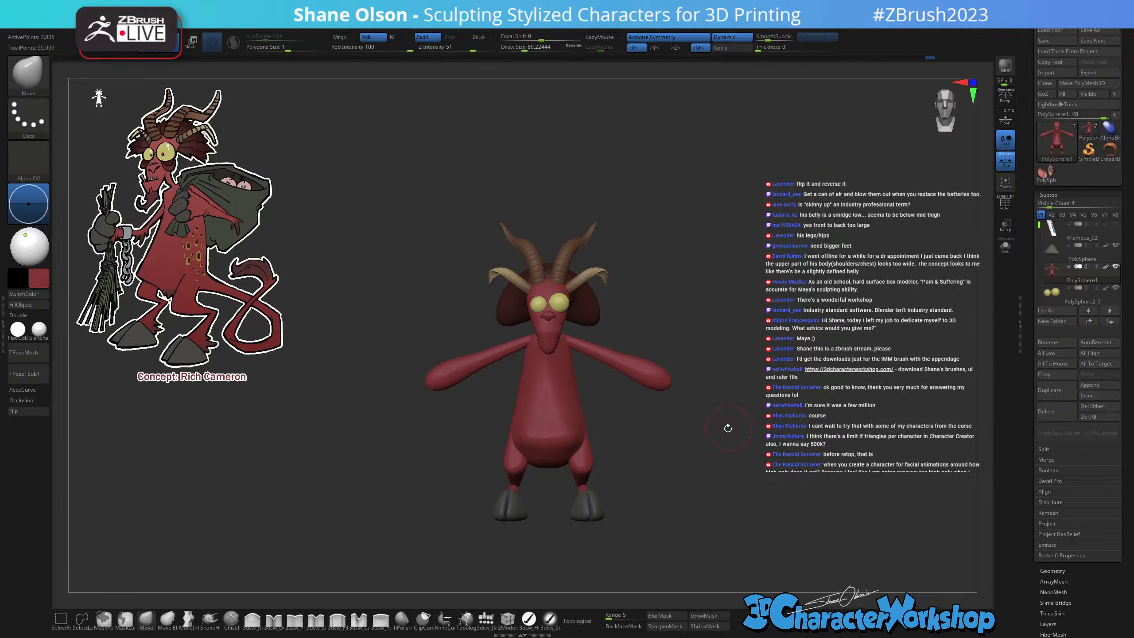
{"action": "left_click_drag", "start_coordinate": [725, 441], "coordinate": [718, 474], "text": "alt"}
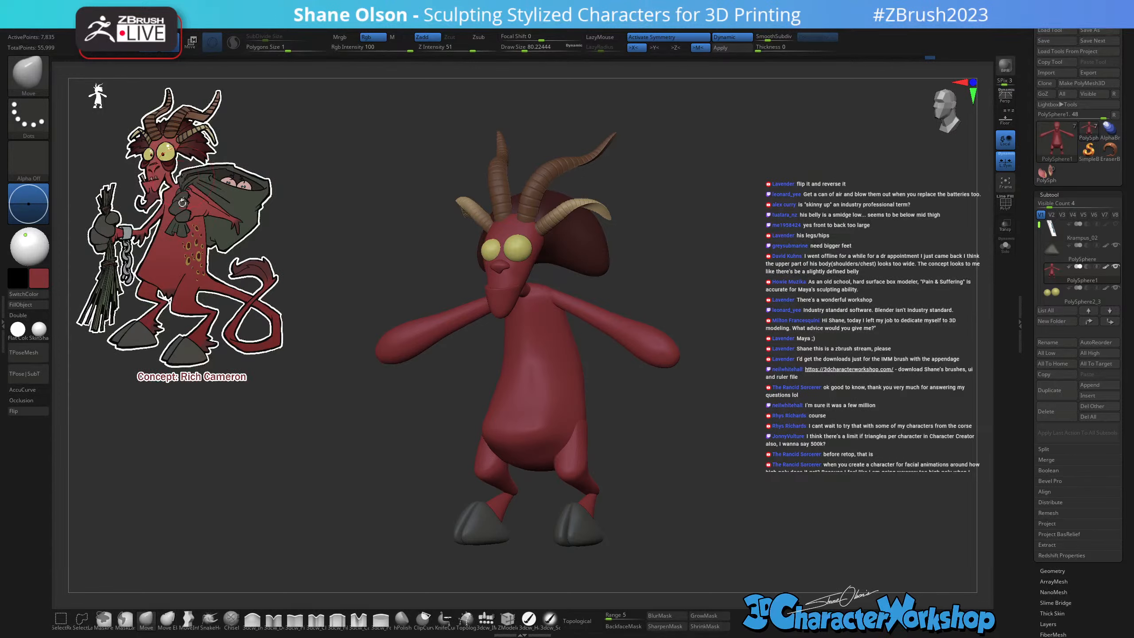
Adjust the shape of the arms from the front with the Move Infinite Depth brush, then check them from the side.
{"action": "left_click_drag", "start_coordinate": [679, 469], "coordinate": [673, 498]}
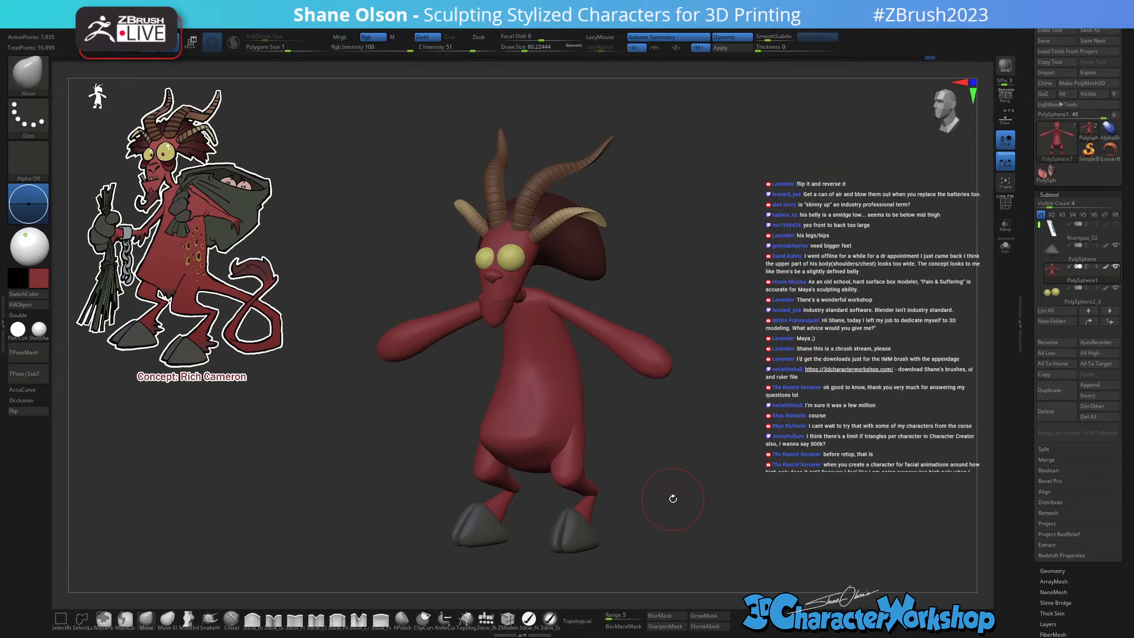
{"action": "mouse_move", "coordinate": [673, 499]}
{"action": "left_mouse_down"}
{"action": "mouse_move", "coordinate": [695, 392]}
{"action": "mouse_move", "coordinate": [745, 397]}
{"action": "mouse_move", "coordinate": [695, 422]}
{"action": "mouse_move", "coordinate": [645, 355]}
{"action": "mouse_move", "coordinate": [661, 330]}
{"action": "mouse_move", "coordinate": [688, 330]}
{"action": "mouse_move", "coordinate": [675, 371]}
{"action": "mouse_move", "coordinate": [630, 381]}
{"action": "mouse_move", "coordinate": [650, 353]}
{"action": "left_mouse_up"}
{"action": "key", "text": "s"}
{"action": "key", "text": "s"}
{"action": "left_click", "coordinate": [188, 619]}
{"action": "key", "text": "s"}
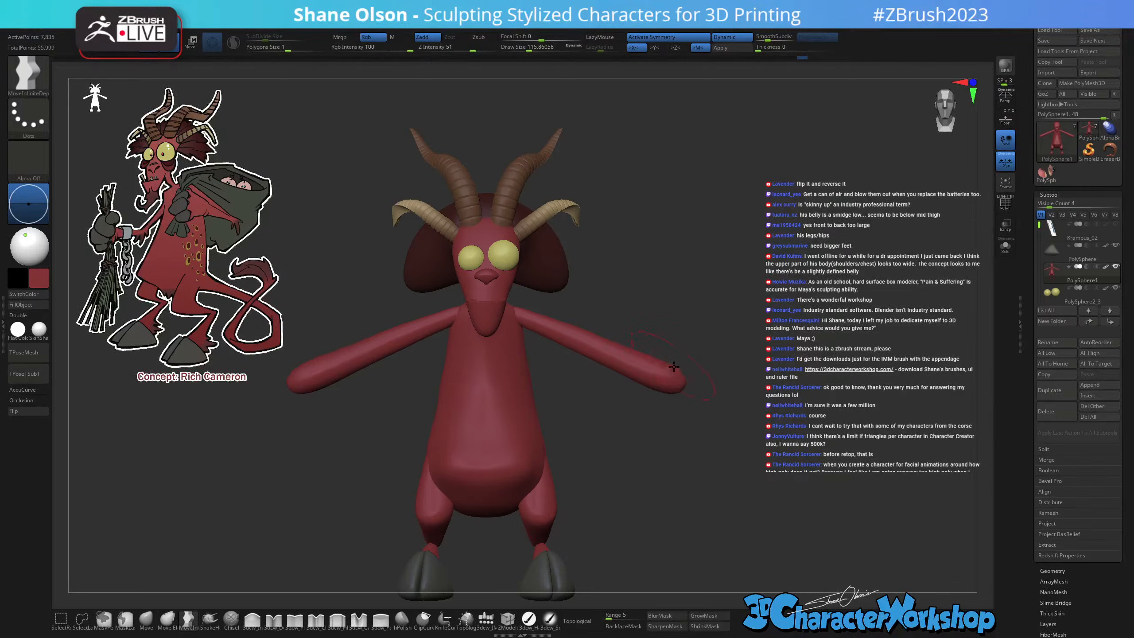
{"action": "mouse_move", "coordinate": [741, 358]}
{"action": "left_mouse_down"}
{"action": "mouse_move", "coordinate": [719, 487]}
{"action": "mouse_move", "coordinate": [723, 454]}
{"action": "mouse_move", "coordinate": [716, 466]}
{"action": "left_mouse_up"}
{"action": "left_click_drag", "start_coordinate": [678, 422], "coordinate": [680, 451], "text": "alt"}
{"action": "left_click_drag", "start_coordinate": [644, 387], "coordinate": [647, 382]}
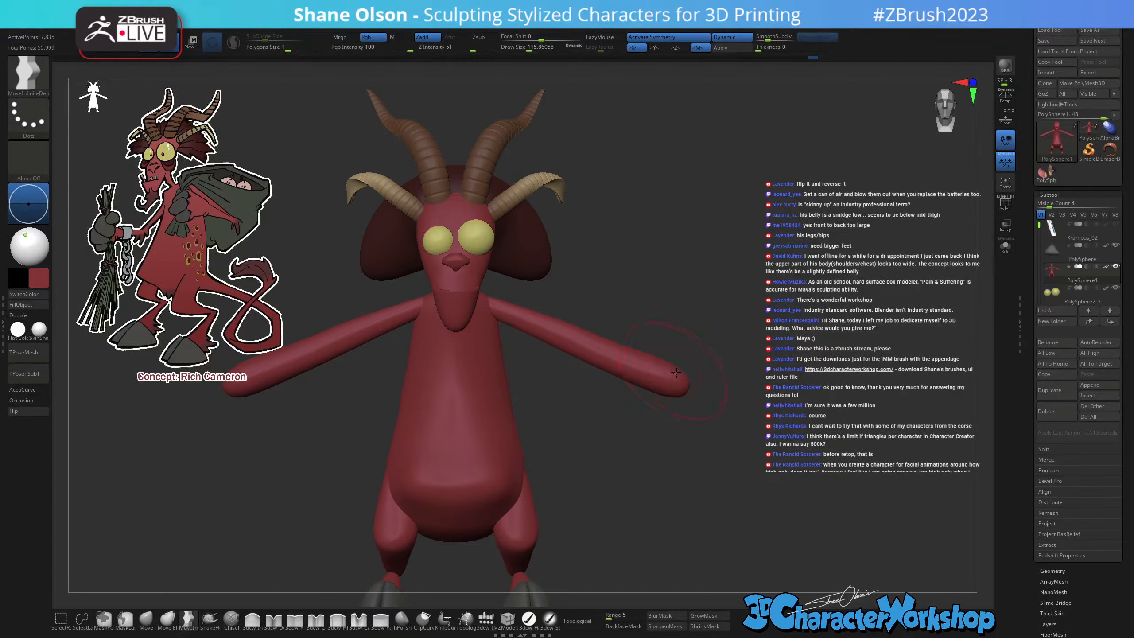
{"action": "mouse_move", "coordinate": [744, 439]}
{"action": "left_mouse_down"}
{"action": "mouse_move", "coordinate": [706, 446]}
{"action": "mouse_move", "coordinate": [740, 406]}
{"action": "mouse_move", "coordinate": [718, 444]}
{"action": "mouse_move", "coordinate": [712, 409]}
{"action": "left_mouse_up"}
{"action": "key", "text": "s"}
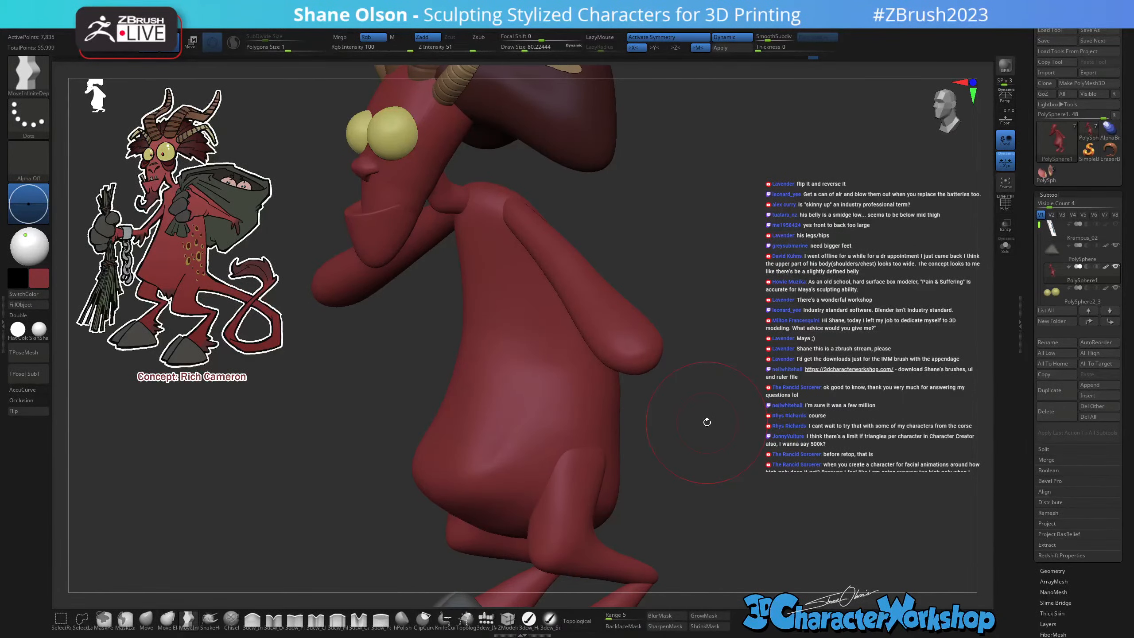
Pick a dark grey colour and insert a small quad sphere at the end of each arm with symmetry on.
{"action": "key", "text": "s"}
{"action": "left_click_drag", "start_coordinate": [705, 472], "coordinate": [697, 474]}
{"action": "left_click", "coordinate": [486, 620]}
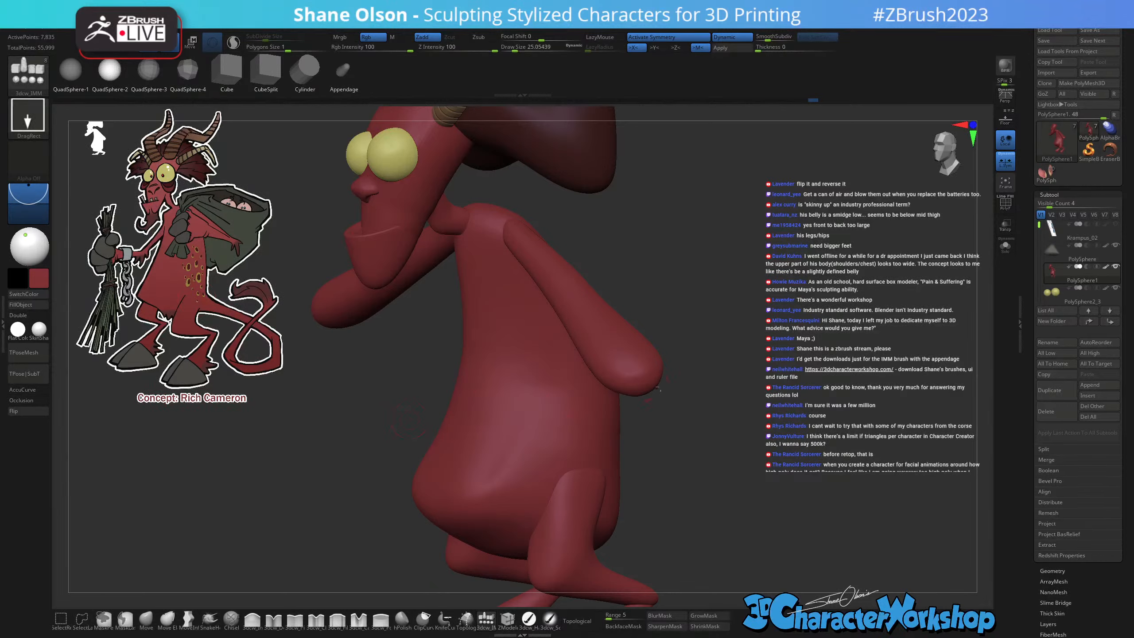
{"action": "key", "text": "c"}
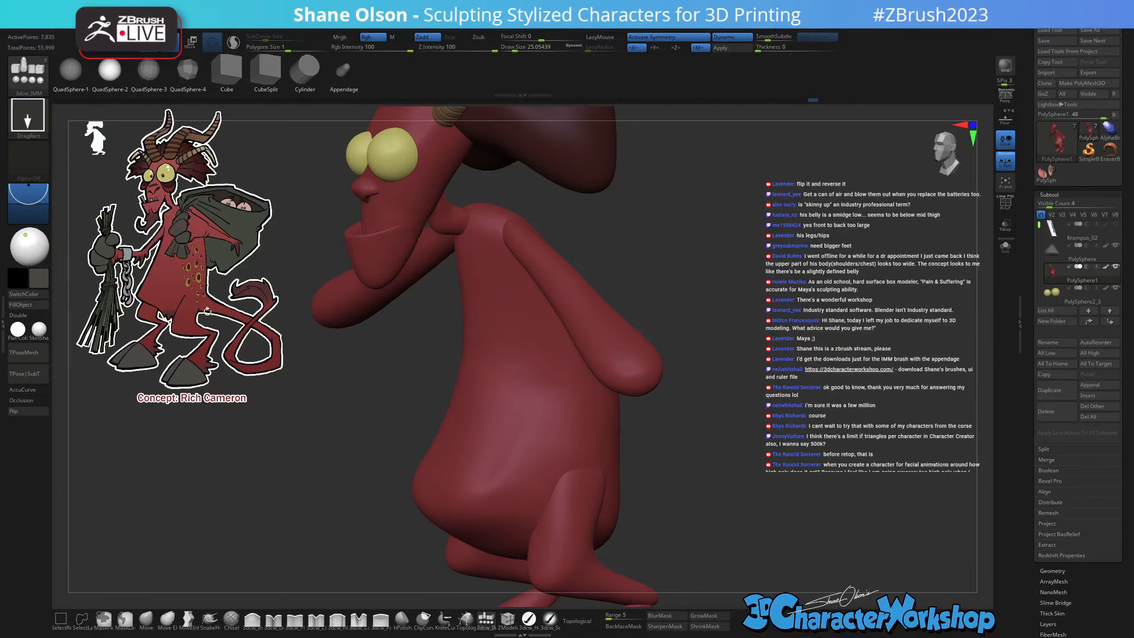
{"action": "left_click_drag", "start_coordinate": [673, 426], "coordinate": [631, 406]}
{"action": "left_click_drag", "start_coordinate": [728, 411], "coordinate": [729, 443]}
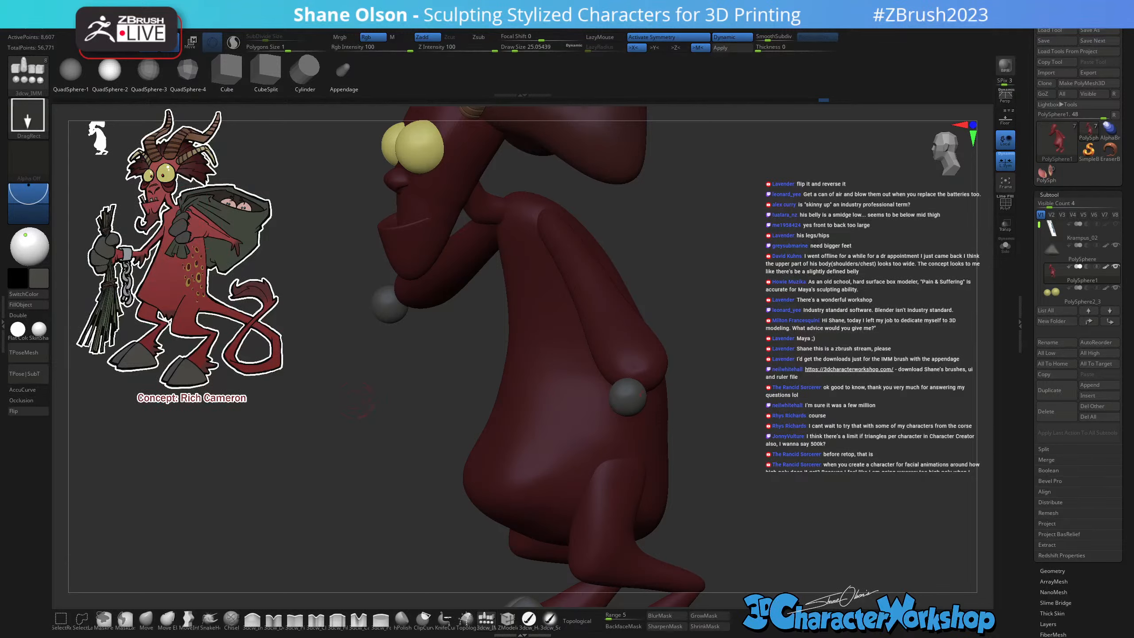
Split the inserted spheres off the body into their own subtool.
{"action": "left_click_drag", "start_coordinate": [357, 397], "coordinate": [731, 467]}
{"action": "left_click_drag", "start_coordinate": [856, 388], "coordinate": [759, 389], "text": "alt"}
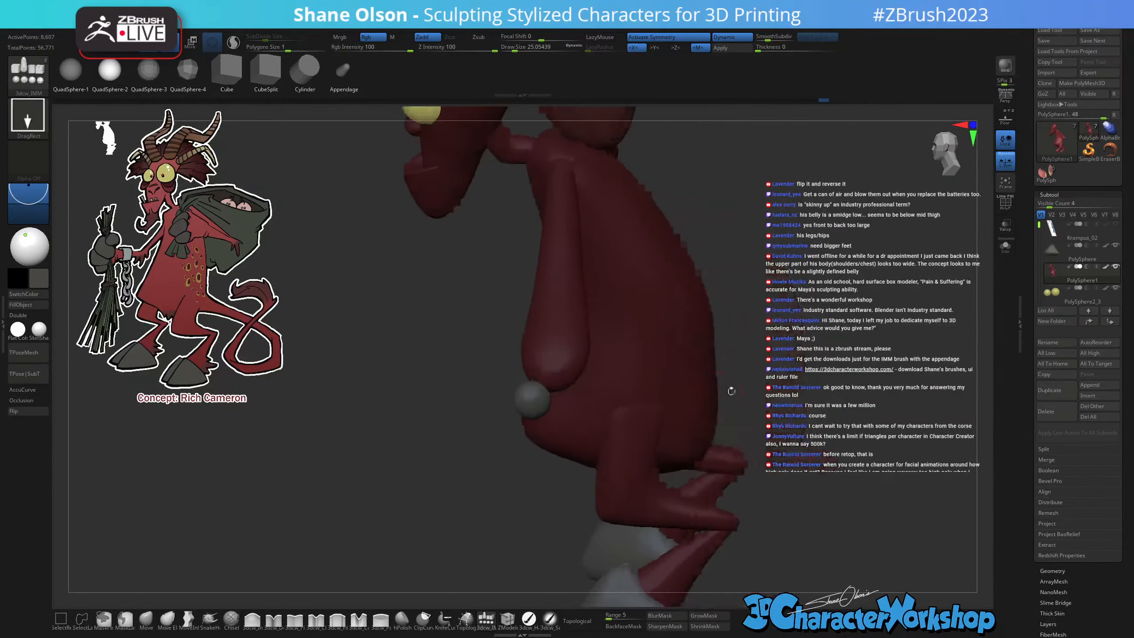
{"action": "key", "text": "space"}
{"action": "left_click", "coordinate": [724, 373]}
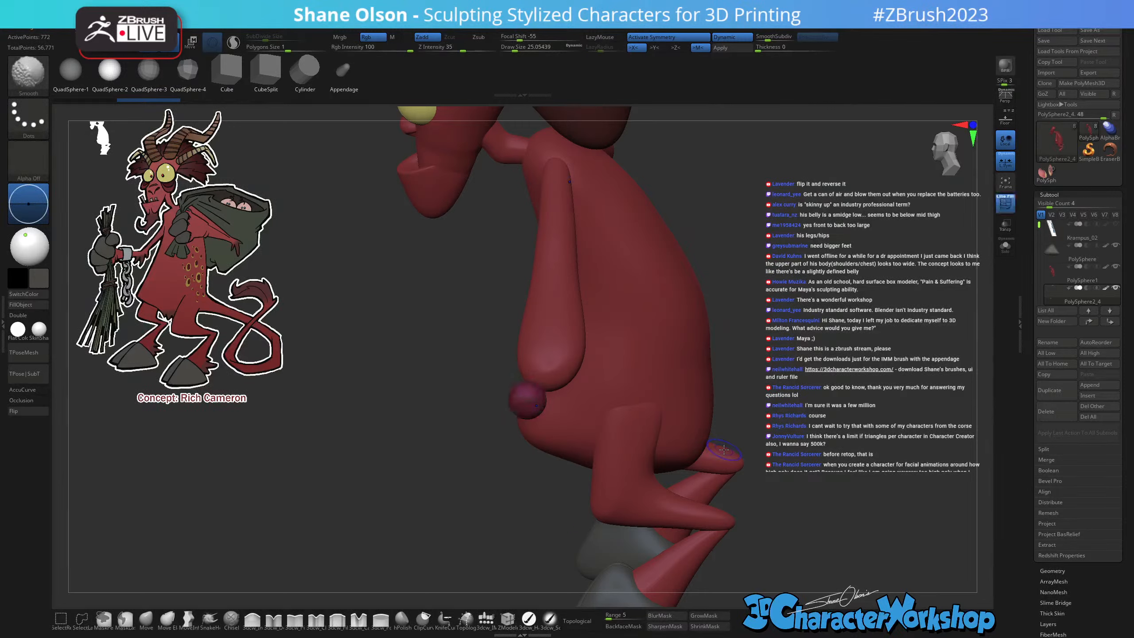
{"action": "right_click_drag", "start_coordinate": [719, 449], "coordinate": [734, 424]}
Centre the transform gizmo on the unmasked sphere and move it against the tip of the arm.
{"action": "key", "text": "w"}
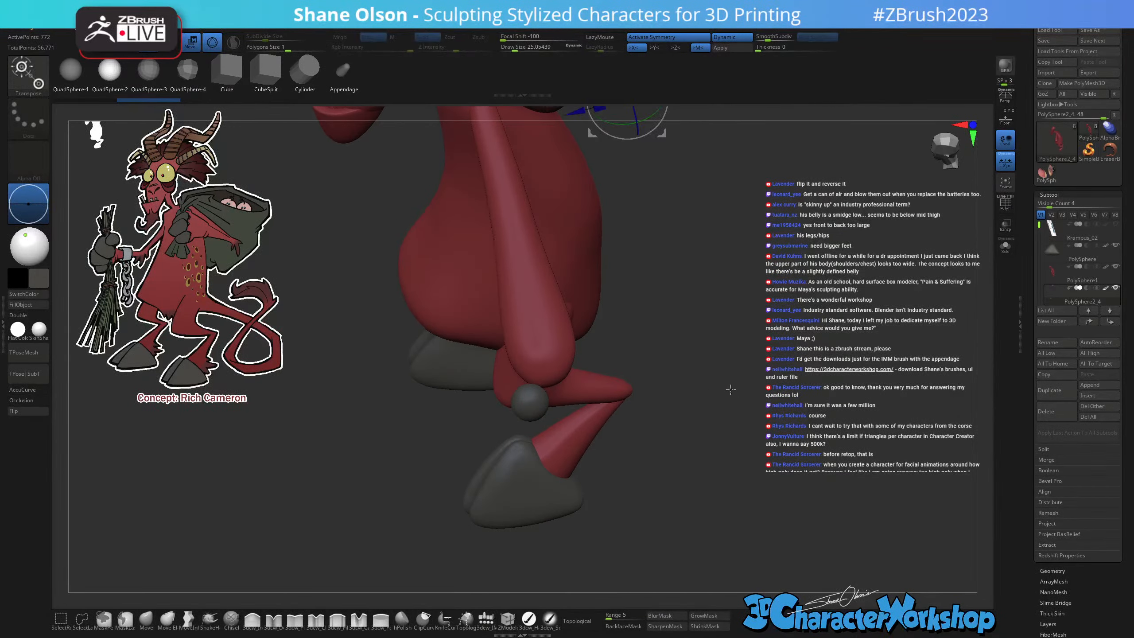
{"action": "right_click_drag", "start_coordinate": [716, 353], "coordinate": [723, 388]}
{"action": "right_click_drag", "start_coordinate": [659, 340], "coordinate": [647, 374], "text": "ctrl"}
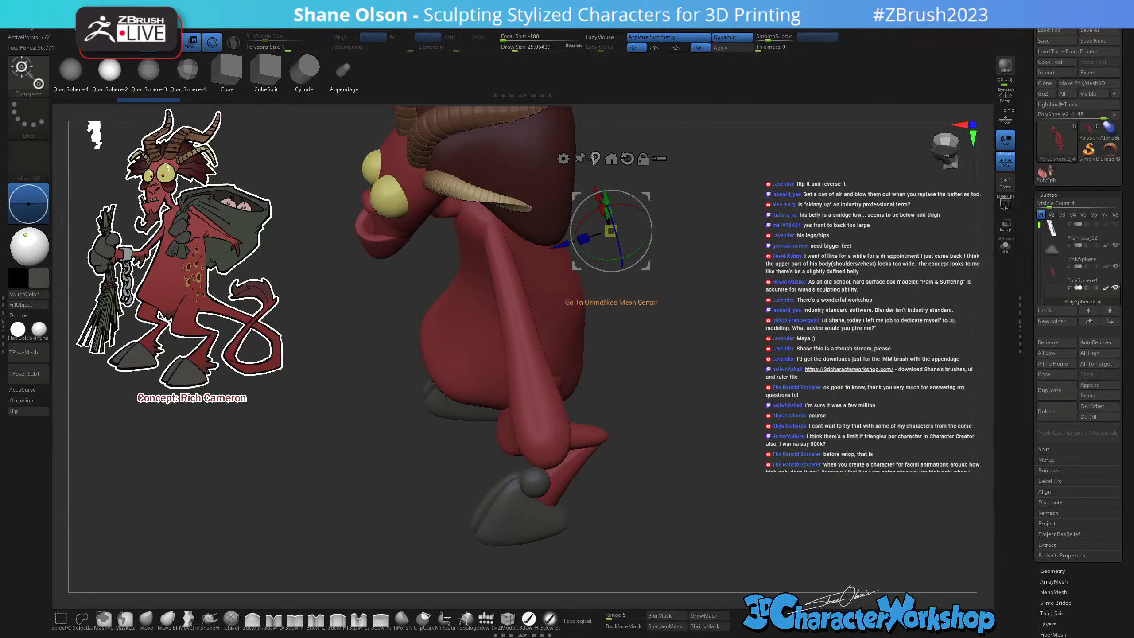
{"action": "left_click", "coordinate": [535, 482]}
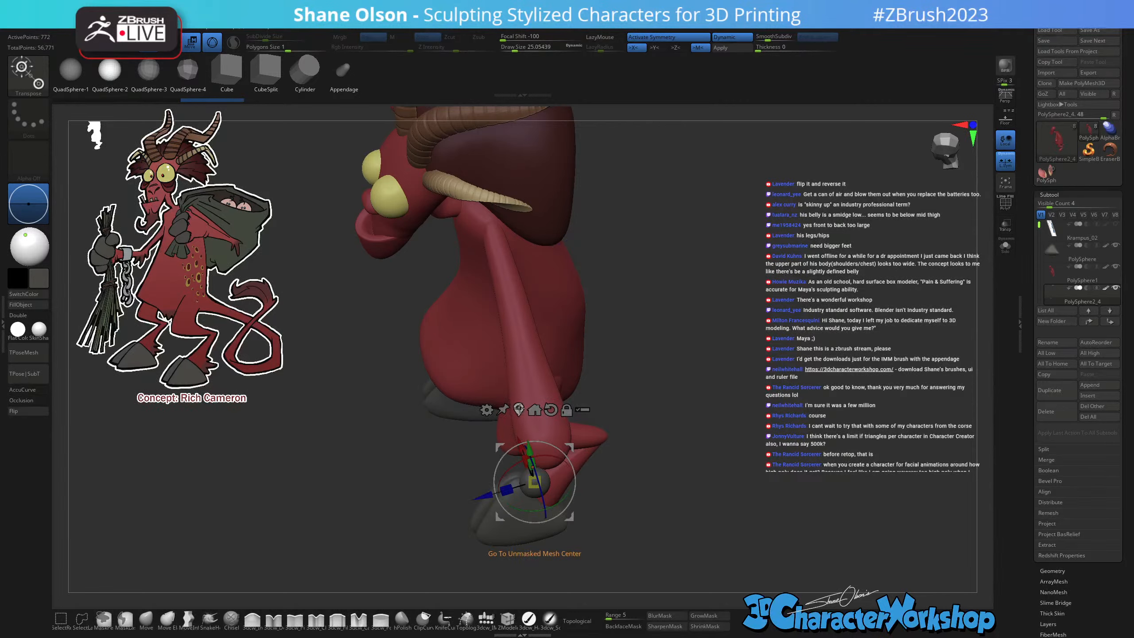
{"action": "left_click_drag", "start_coordinate": [645, 405], "coordinate": [728, 465]}
{"action": "left_click_drag", "start_coordinate": [563, 438], "coordinate": [567, 465], "text": "alt"}
{"action": "left_click_drag", "start_coordinate": [479, 473], "coordinate": [538, 488]}
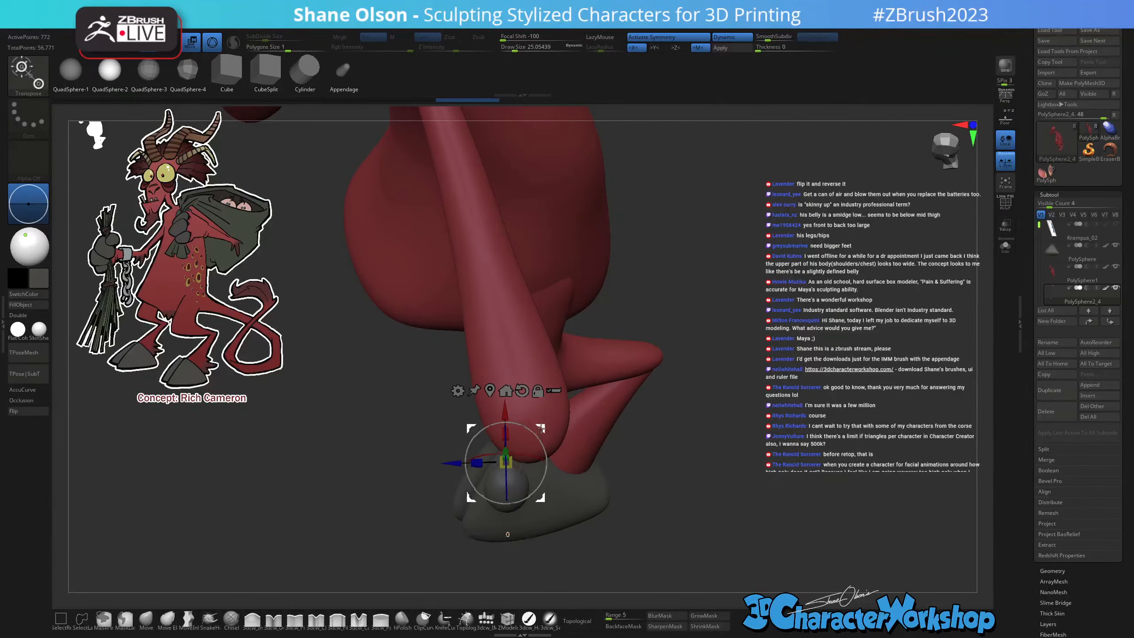
{"action": "left_click_drag", "start_coordinate": [541, 429], "coordinate": [542, 404]}
{"action": "left_click_drag", "start_coordinate": [607, 456], "coordinate": [711, 424]}
{"action": "key", "text": "q"}
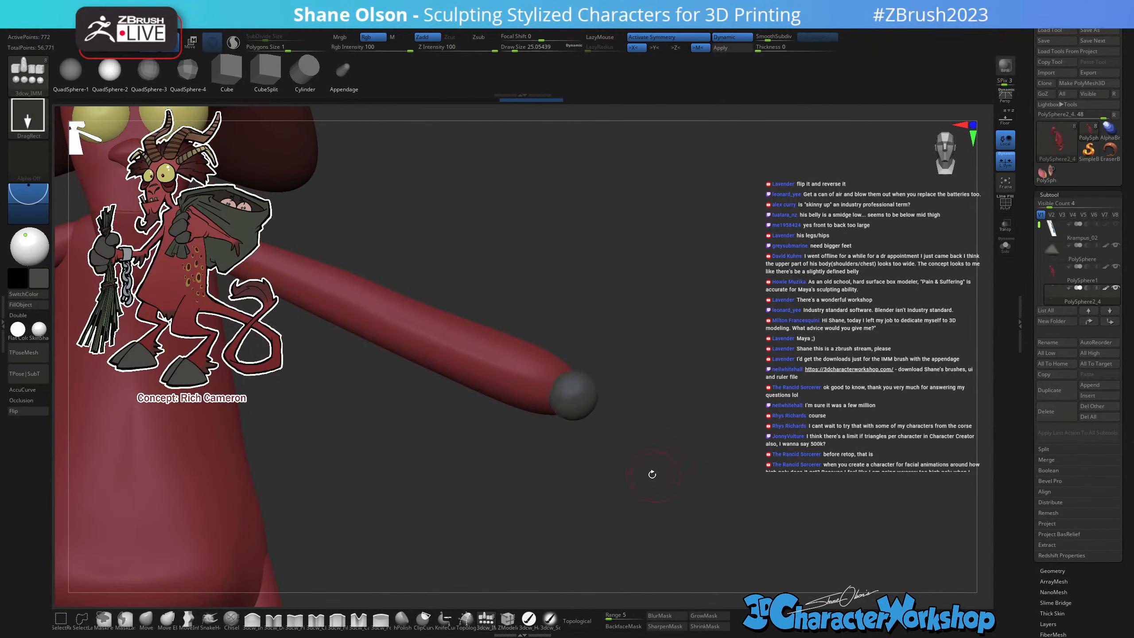
Stretch the sphere into an elongated finger shape extending from the arm's end with the Move brush.
{"action": "left_click", "coordinate": [151, 624]}
{"action": "key", "text": "s"}
{"action": "mouse_move", "coordinate": [576, 458]}
{"action": "left_mouse_down"}
{"action": "mouse_move", "coordinate": [637, 420]}
{"action": "mouse_move", "coordinate": [648, 438]}
{"action": "left_mouse_up"}
{"action": "left_click_drag", "start_coordinate": [563, 348], "coordinate": [555, 347]}
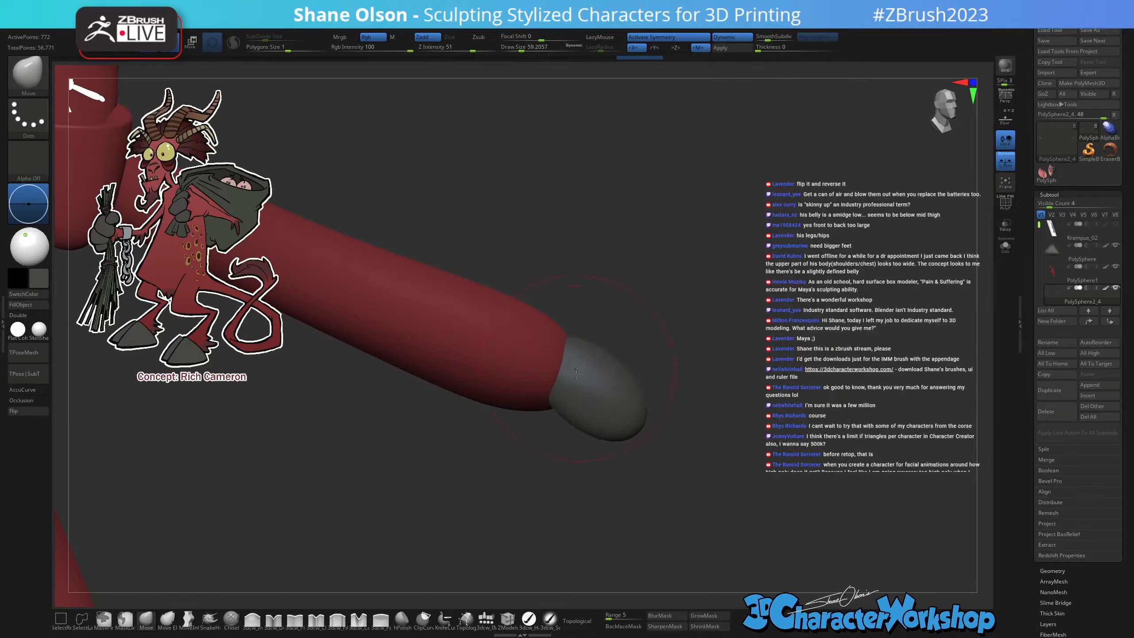
{"action": "left_click_drag", "start_coordinate": [577, 391], "coordinate": [584, 421]}
{"action": "key", "text": "s"}
{"action": "mouse_move", "coordinate": [580, 460]}
{"action": "left_mouse_down"}
{"action": "mouse_move", "coordinate": [603, 449]}
{"action": "mouse_move", "coordinate": [576, 416]}
{"action": "mouse_move", "coordinate": [612, 462]}
{"action": "mouse_move", "coordinate": [605, 424]}
{"action": "left_mouse_up"}
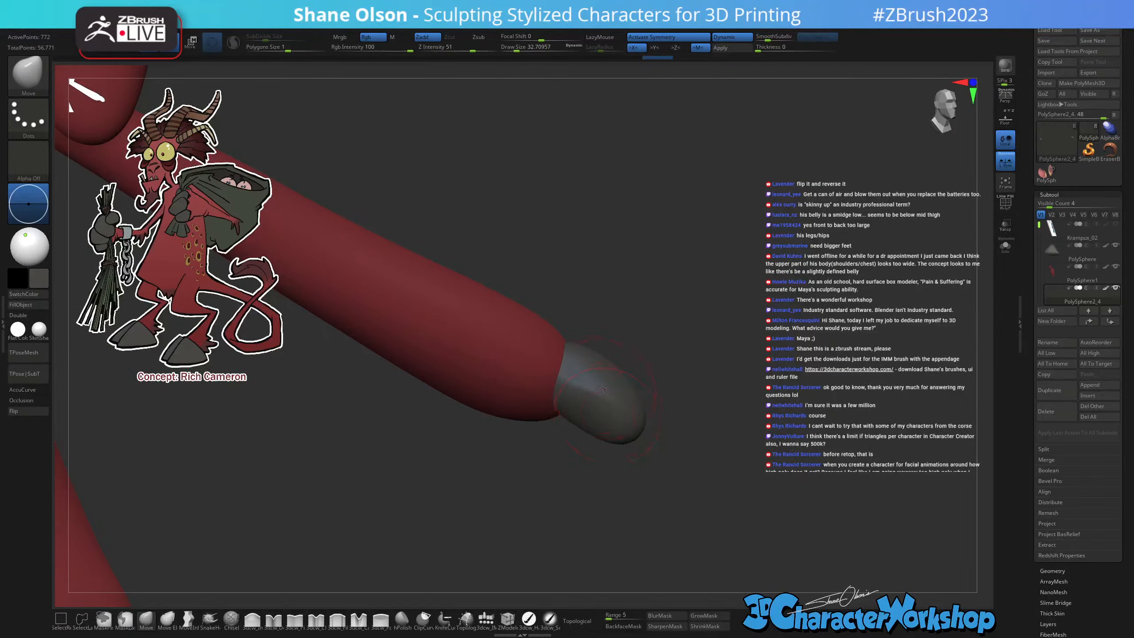
{"action": "right_click_drag", "start_coordinate": [603, 388], "coordinate": [591, 392]}
{"action": "left_click_drag", "start_coordinate": [584, 402], "coordinate": [603, 416]}
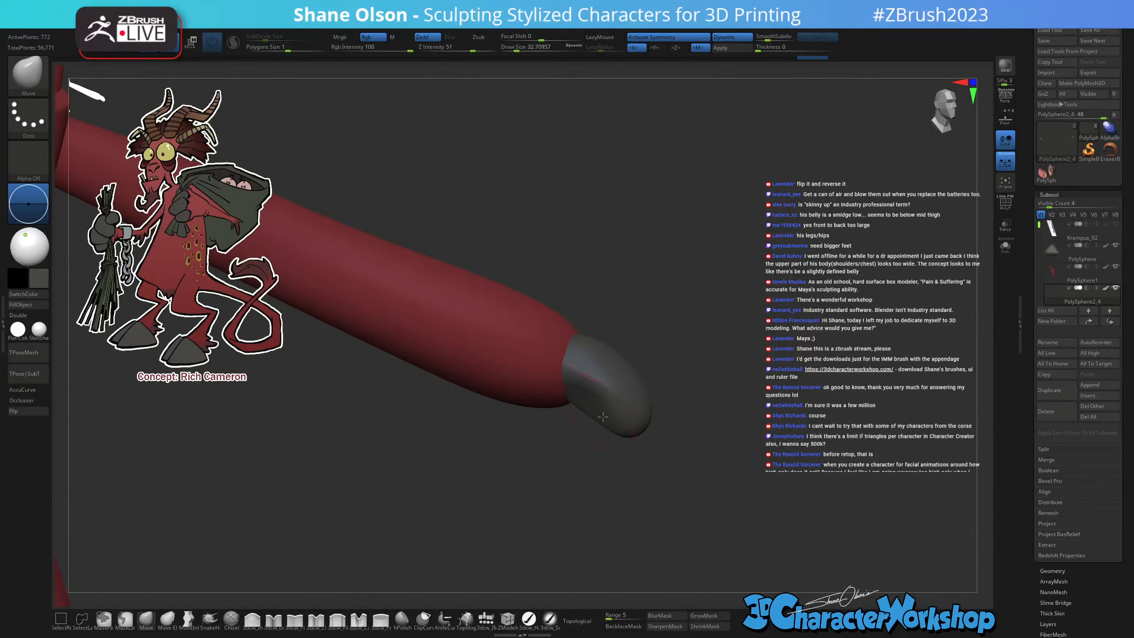
{"action": "right_click_drag", "start_coordinate": [612, 416], "coordinate": [657, 521]}
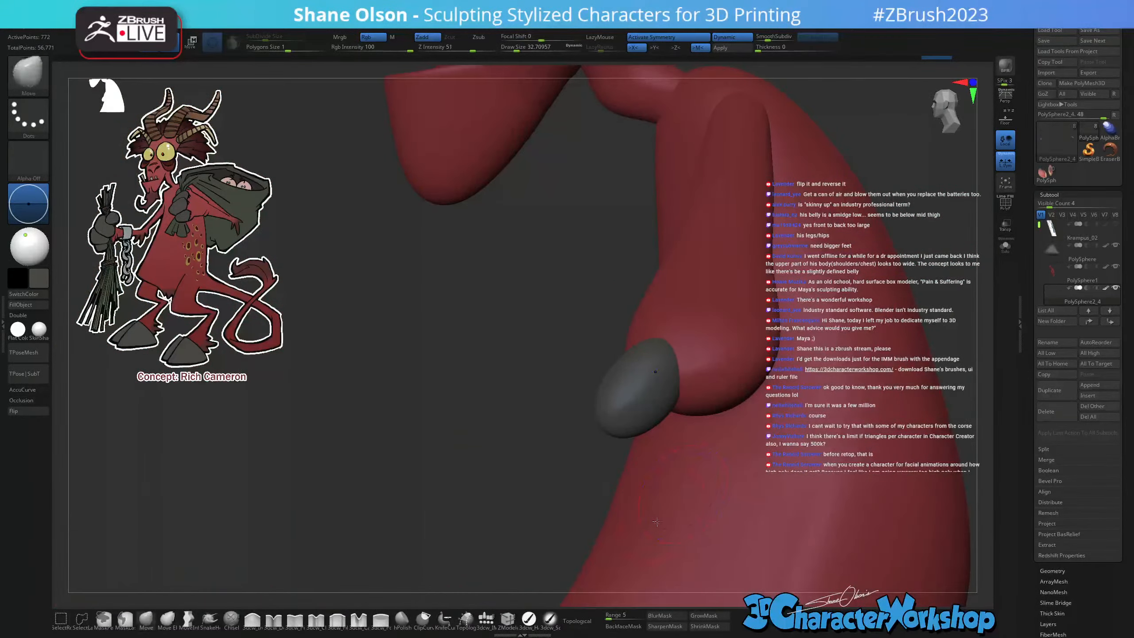
Rotate, scale and reposition the finger with the gizmo so it hangs from the front edge of the arm's end.
{"action": "key", "text": "w"}
{"action": "right_click_drag", "start_coordinate": [558, 510], "coordinate": [647, 417]}
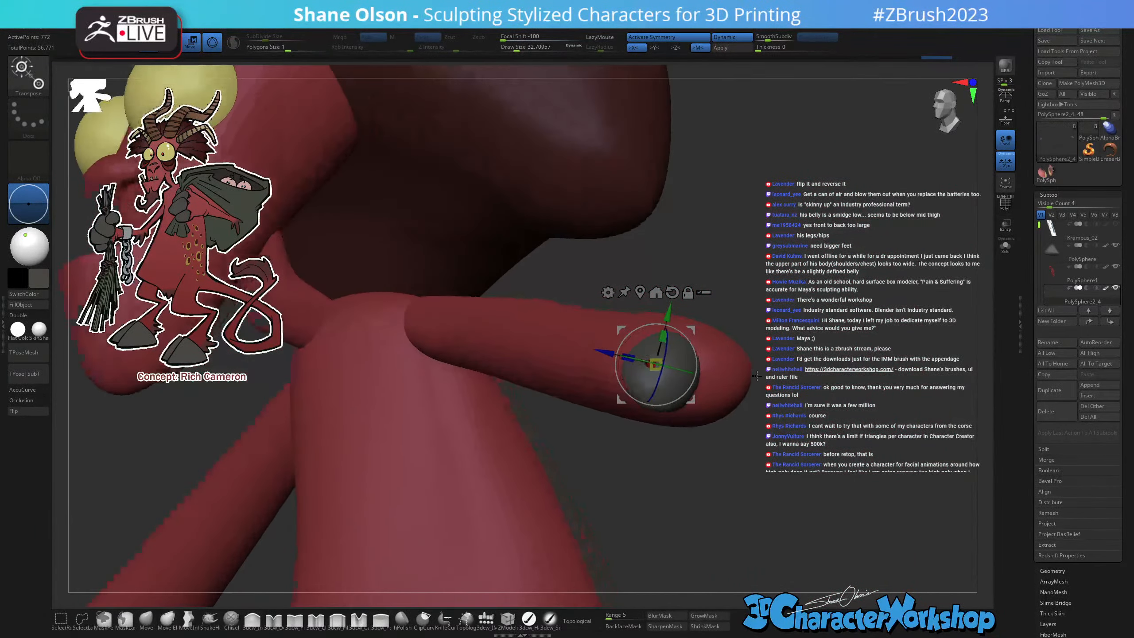
{"action": "left_click_drag", "start_coordinate": [691, 348], "coordinate": [729, 288]}
{"action": "right_click_drag", "start_coordinate": [730, 288], "coordinate": [670, 380]}
{"action": "right_click_drag", "start_coordinate": [473, 500], "coordinate": [702, 420]}
{"action": "left_click_drag", "start_coordinate": [689, 405], "coordinate": [665, 413]}
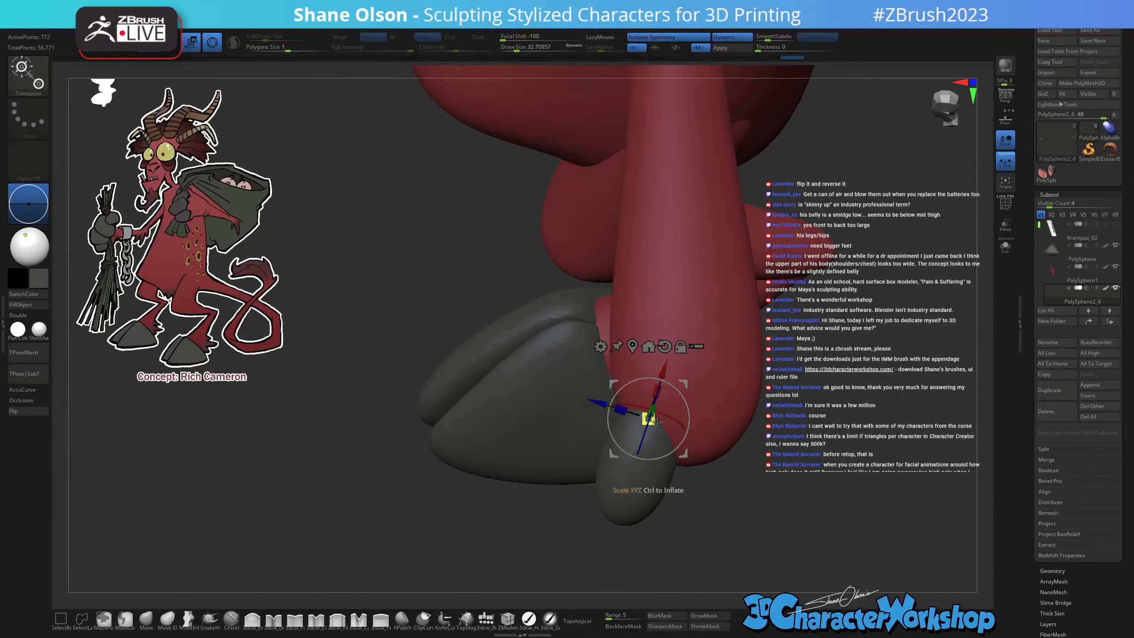
{"action": "left_click_drag", "start_coordinate": [640, 364], "coordinate": [676, 377]}
{"action": "right_click_drag", "start_coordinate": [739, 499], "coordinate": [748, 460]}
{"action": "right_click_drag", "start_coordinate": [797, 500], "coordinate": [776, 497]}
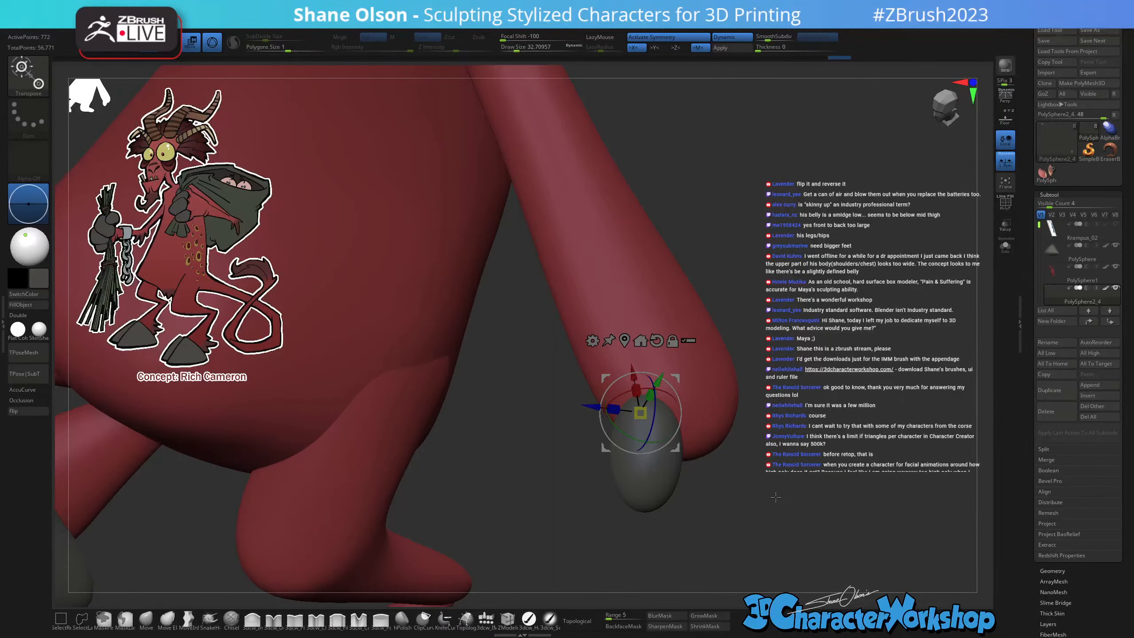
Fine-tune the finger's angle and position with the gizmo, checking it from the side and front.
{"action": "right_click_drag", "start_coordinate": [811, 379], "coordinate": [801, 445]}
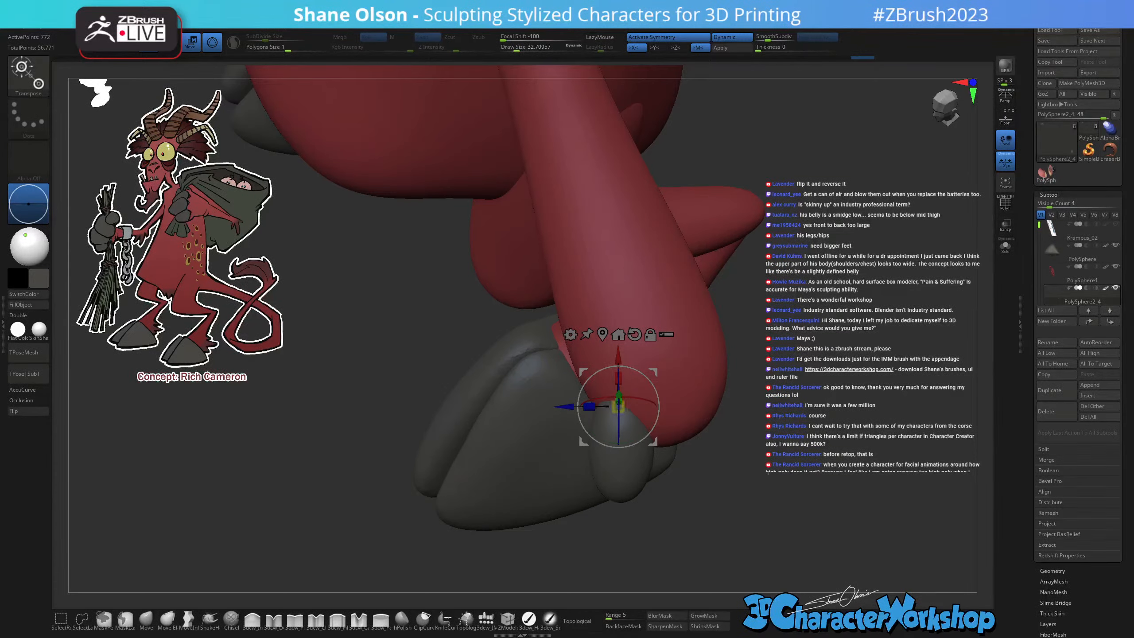
{"action": "left_click_drag", "start_coordinate": [659, 412], "coordinate": [659, 416]}
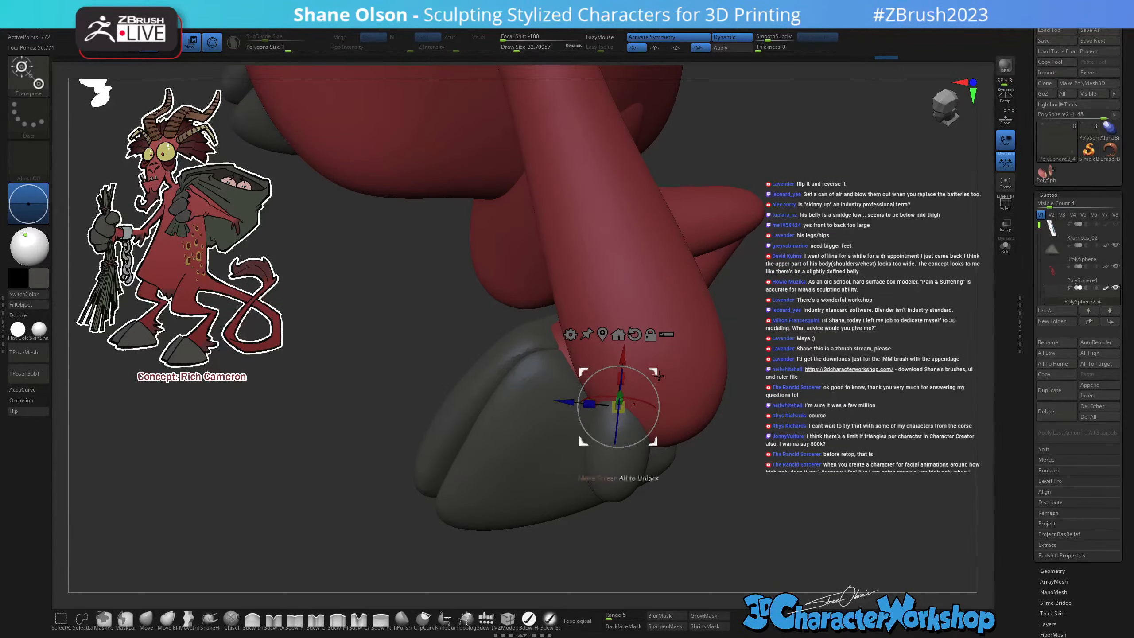
{"action": "left_click_drag", "start_coordinate": [657, 372], "coordinate": [653, 365]}
{"action": "left_click_drag", "start_coordinate": [754, 536], "coordinate": [803, 560]}
{"action": "left_click_drag", "start_coordinate": [813, 495], "coordinate": [801, 502]}
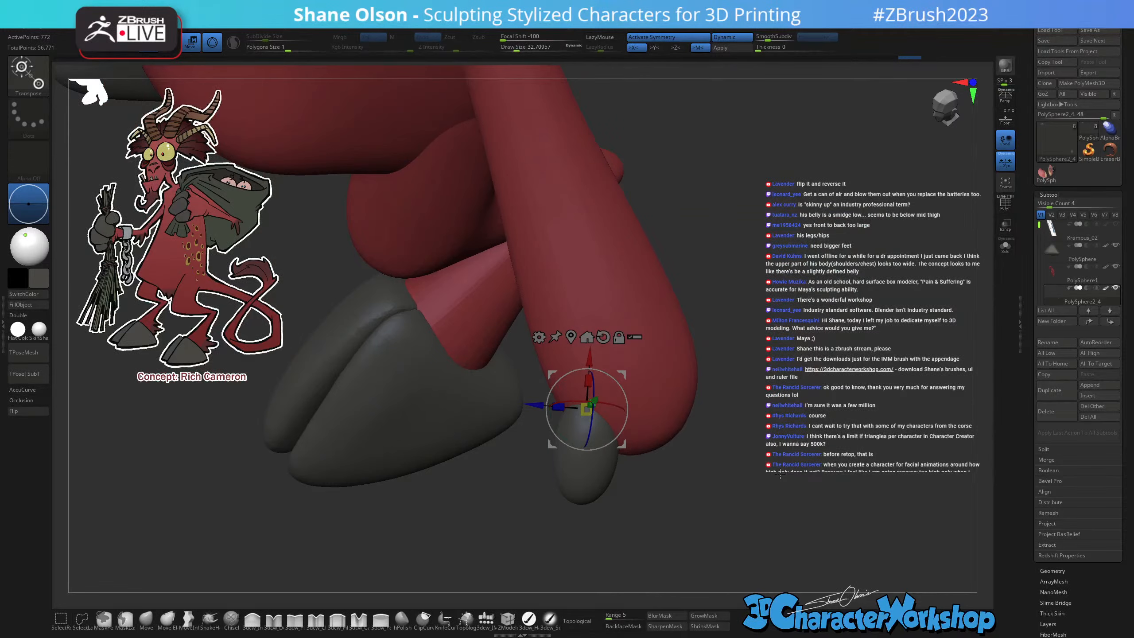
{"action": "left_click_drag", "start_coordinate": [722, 493], "coordinate": [749, 481]}
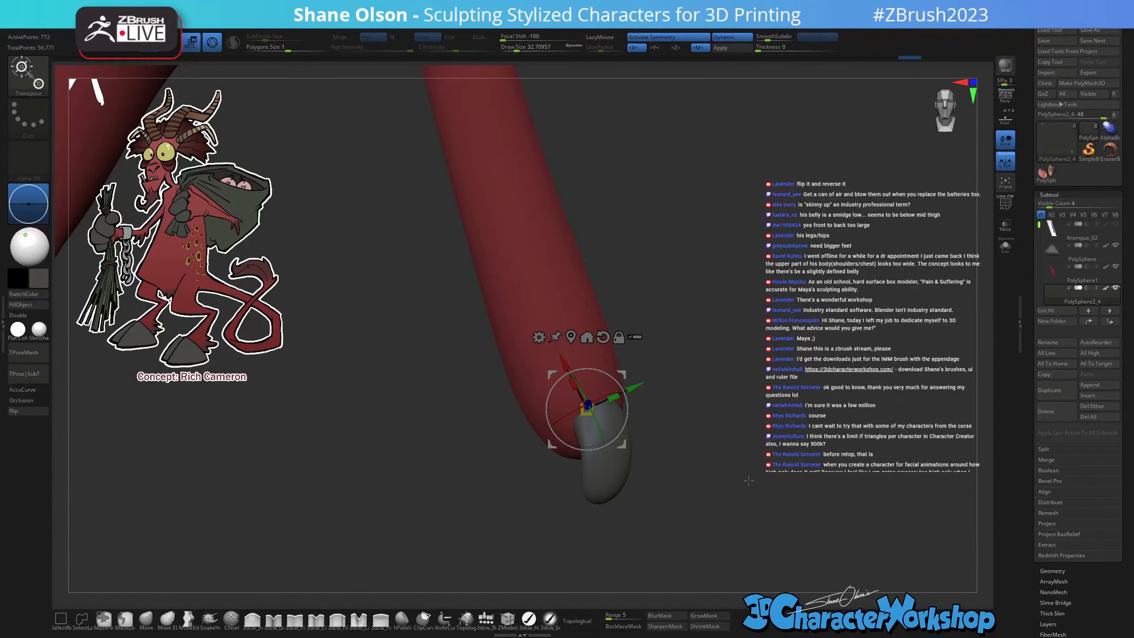
Bend and reshape the finger into a slight inward curve with the Move brush.
{"action": "key", "text": "q"}
{"action": "mouse_move", "coordinate": [648, 438]}
{"action": "left_mouse_down"}
{"action": "mouse_move", "coordinate": [650, 463]}
{"action": "mouse_move", "coordinate": [658, 429]}
{"action": "mouse_move", "coordinate": [639, 425]}
{"action": "left_mouse_up"}
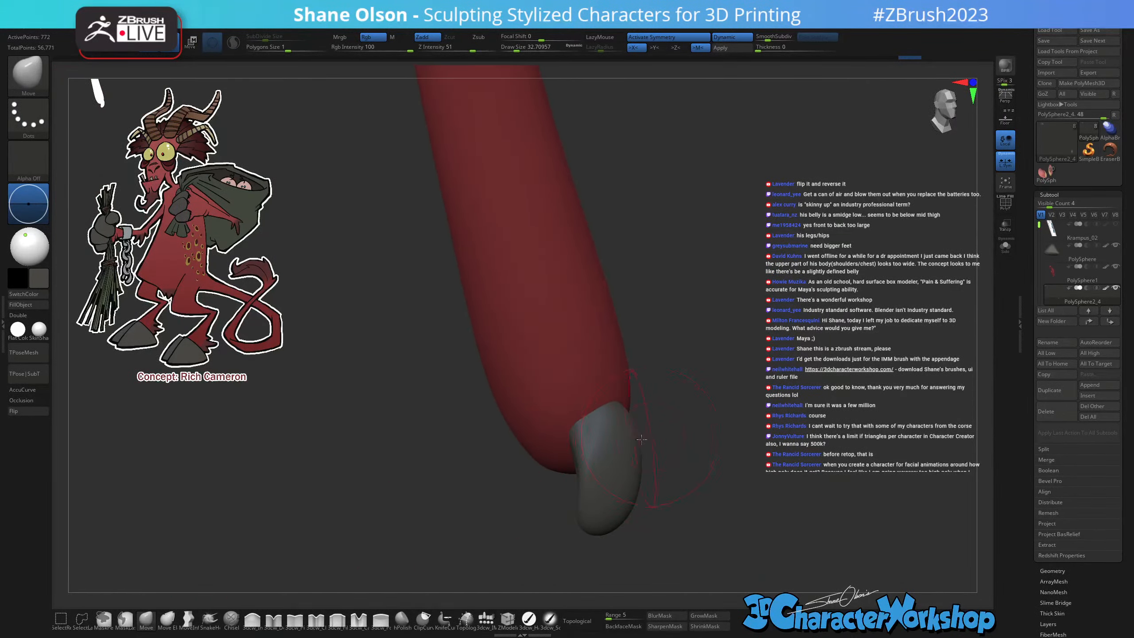
{"action": "key", "text": "s"}
{"action": "left_click_drag", "start_coordinate": [699, 409], "coordinate": [680, 426]}
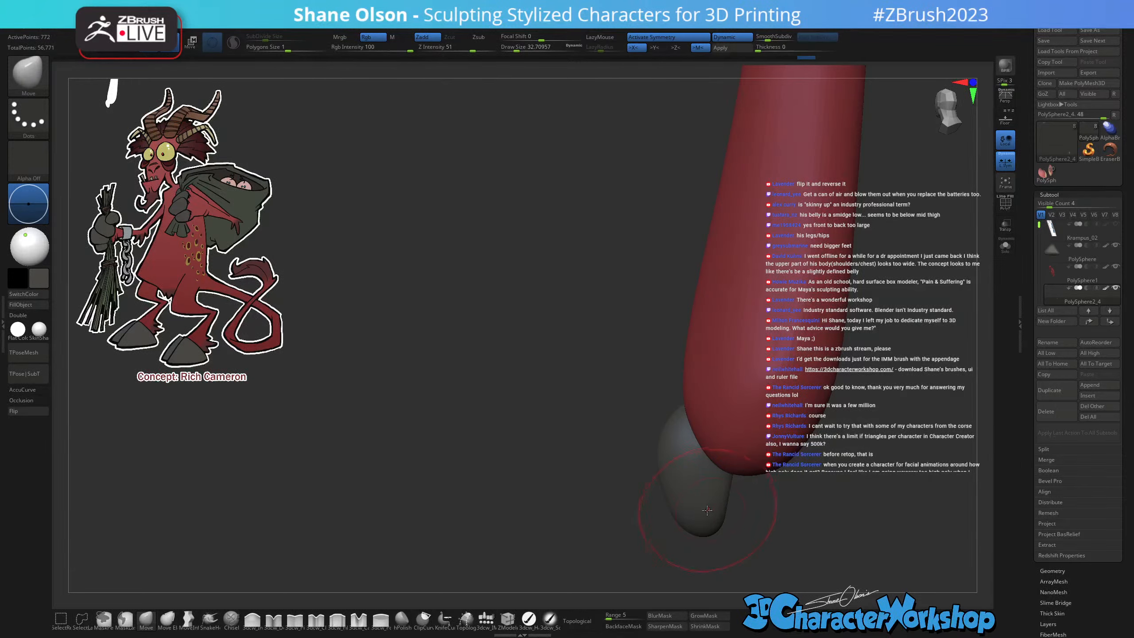
{"action": "right_click_drag", "start_coordinate": [707, 510], "coordinate": [737, 499]}
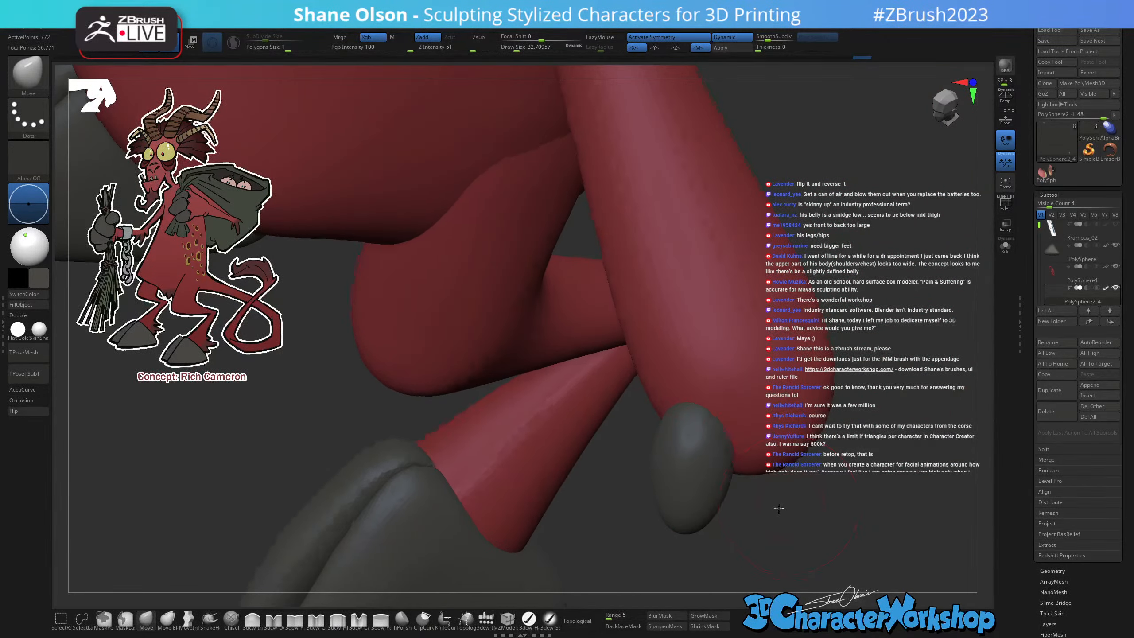
{"action": "right_click_drag", "start_coordinate": [738, 374], "coordinate": [775, 492]}
Duplicate the finger with the gizmo and place the copy beside the first, rotated to follow the arm's end.
{"action": "key", "text": "w"}
{"action": "left_click_drag", "start_coordinate": [671, 363], "coordinate": [727, 373], "text": "ctrl"}
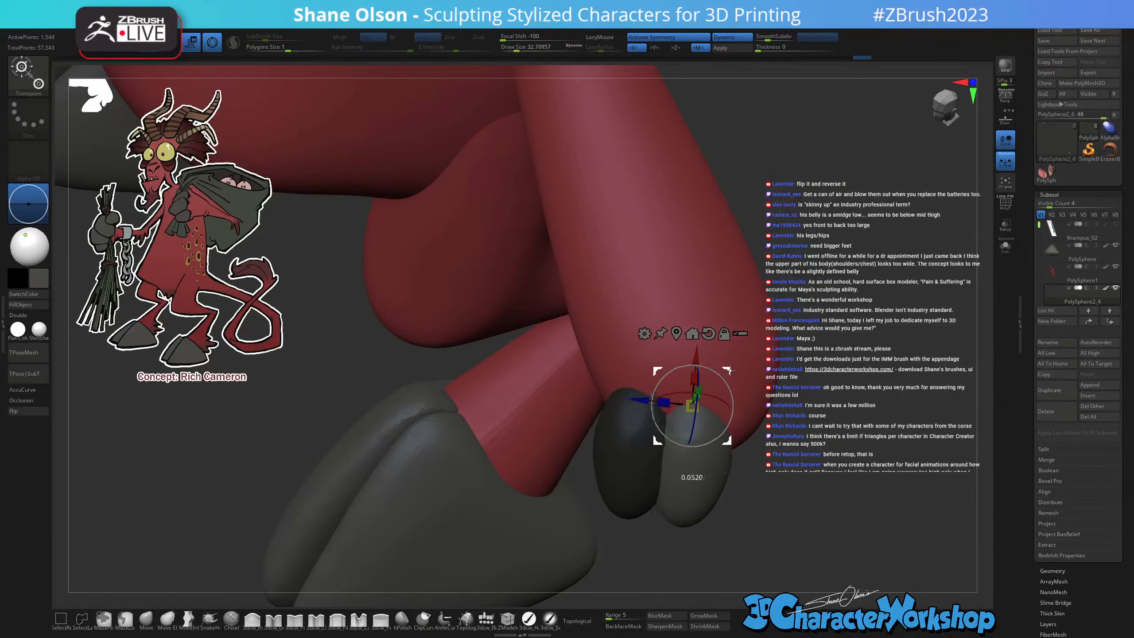
{"action": "left_click_drag", "start_coordinate": [692, 408], "coordinate": [767, 480]}
{"action": "right_click_drag", "start_coordinate": [768, 480], "coordinate": [729, 377]}
{"action": "left_click_drag", "start_coordinate": [729, 377], "coordinate": [735, 388]}
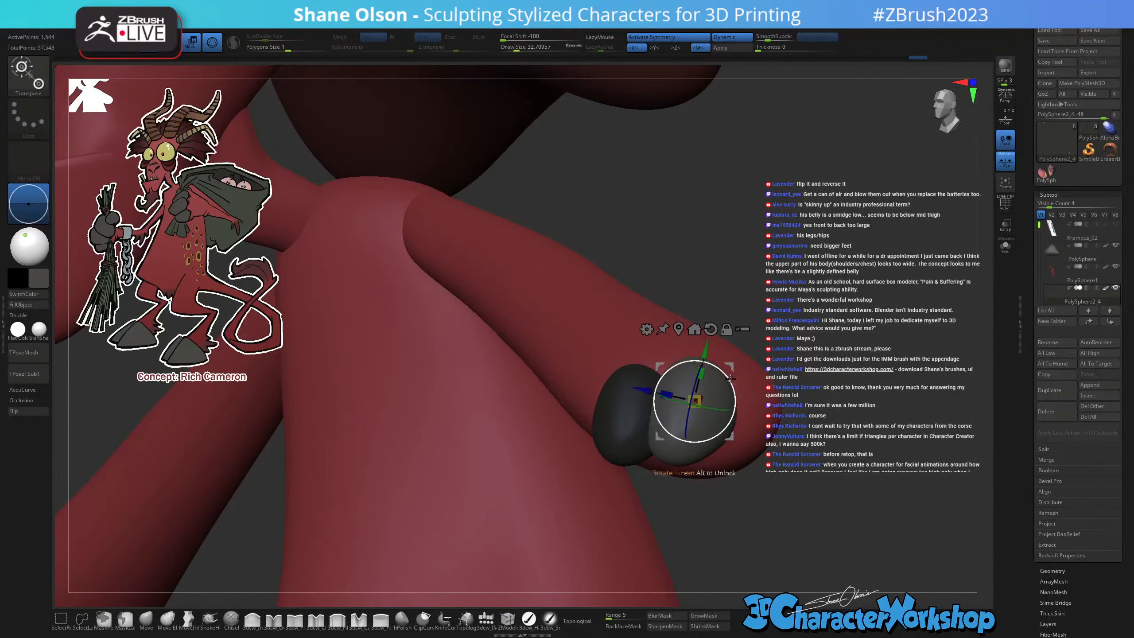
{"action": "right_click_drag", "start_coordinate": [730, 396], "coordinate": [687, 422]}
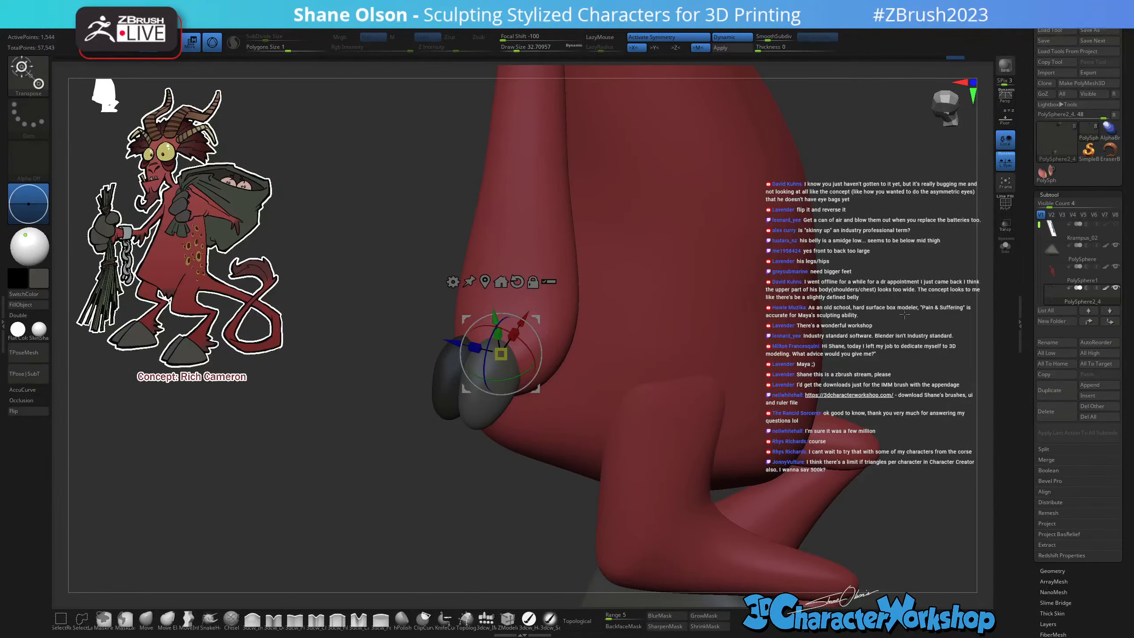
Duplicate the second finger to make a third one beside it, slightly smaller, and adjust its placement on the arm's end.
{"action": "left_click_drag", "start_coordinate": [896, 319], "coordinate": [833, 331]}
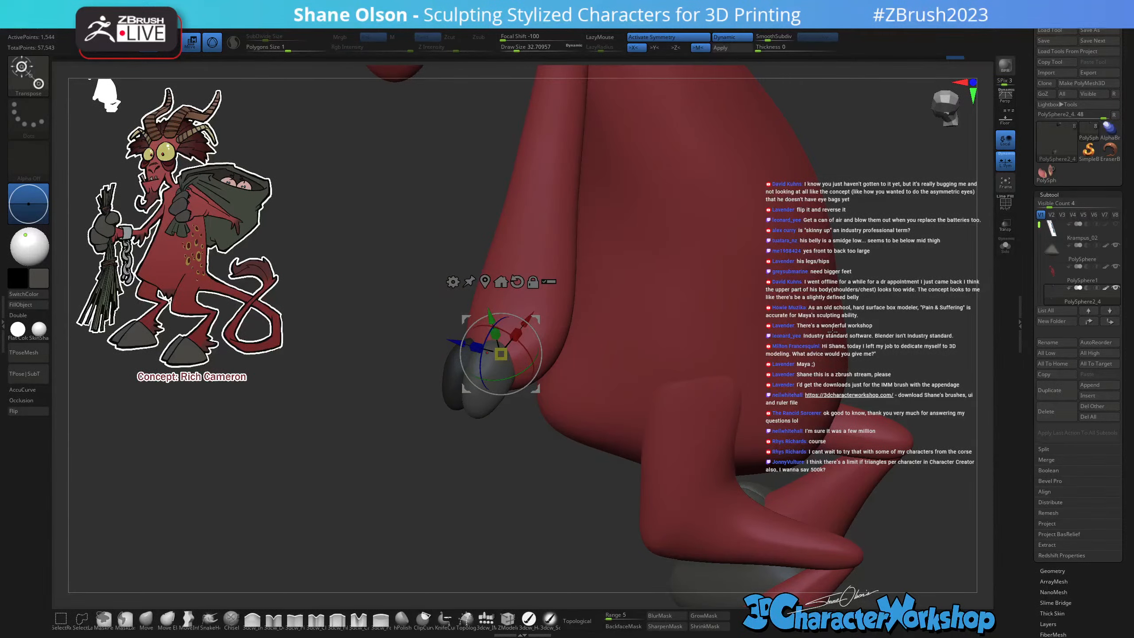
{"action": "left_click_drag", "start_coordinate": [512, 461], "coordinate": [540, 475]}
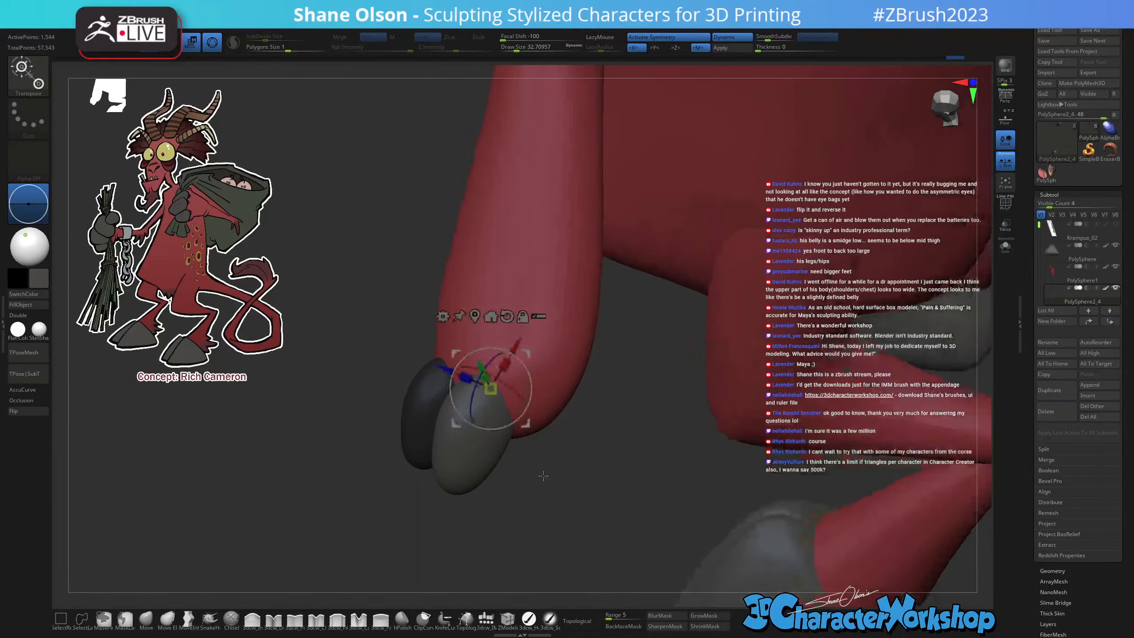
{"action": "left_click_drag", "start_coordinate": [533, 356], "coordinate": [554, 362], "text": "ctrl"}
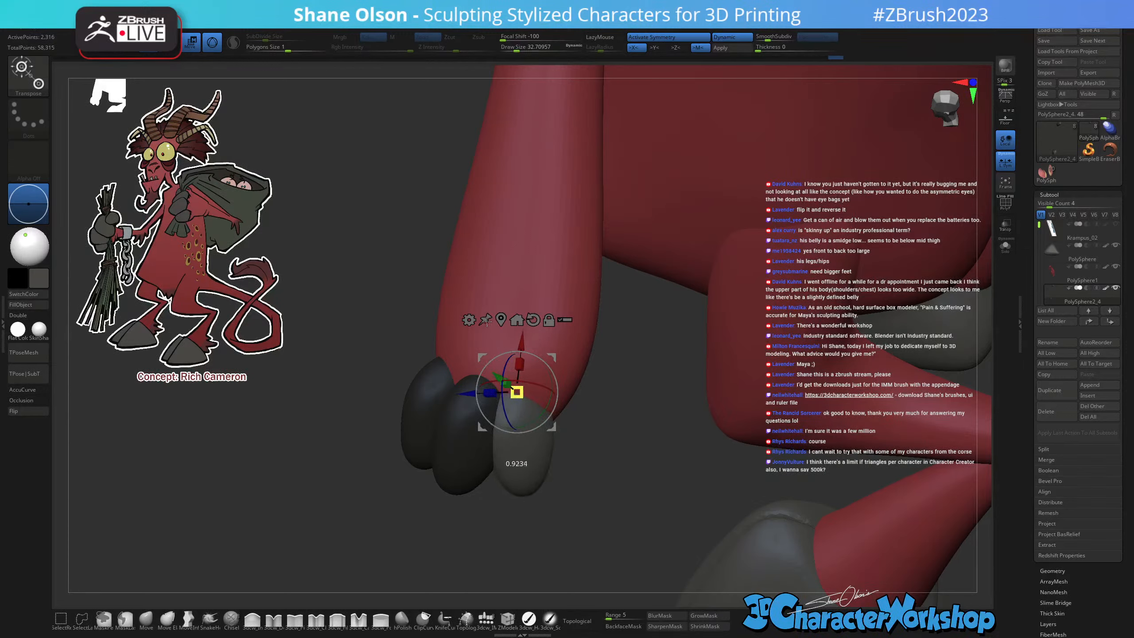
{"action": "left_click_drag", "start_coordinate": [562, 355], "coordinate": [521, 372], "text": "ctrl"}
{"action": "left_click_drag", "start_coordinate": [578, 463], "coordinate": [567, 343]}
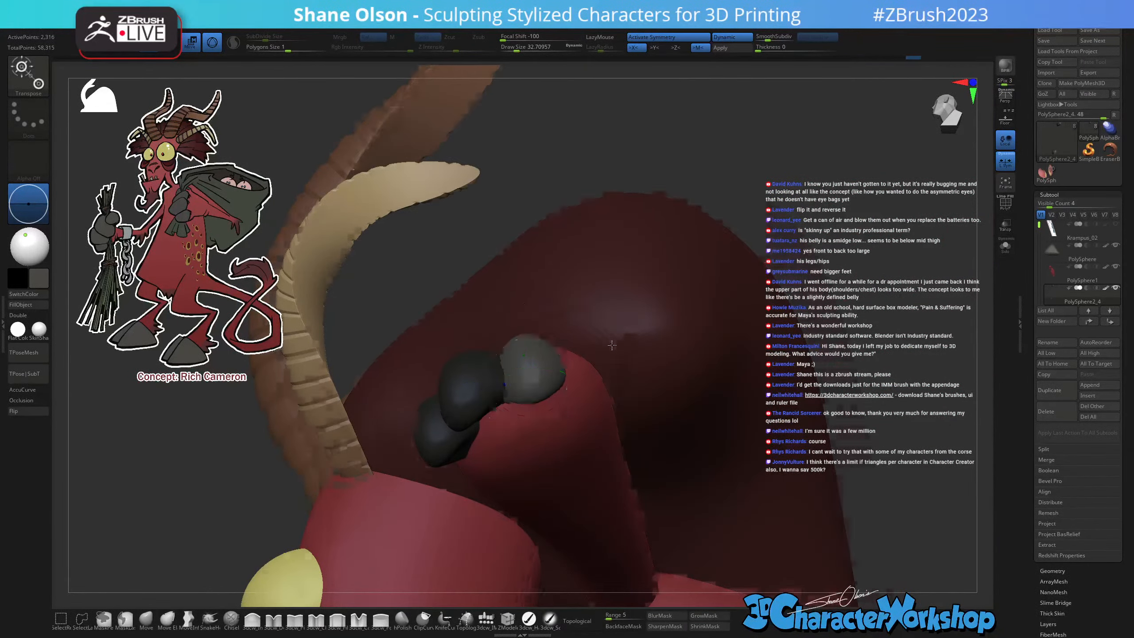
Duplicate the third finger with the gizmo to make a thumb and move the copy to the opposite side of the hand.
{"action": "right_click_drag", "start_coordinate": [571, 353], "coordinate": [587, 445]}
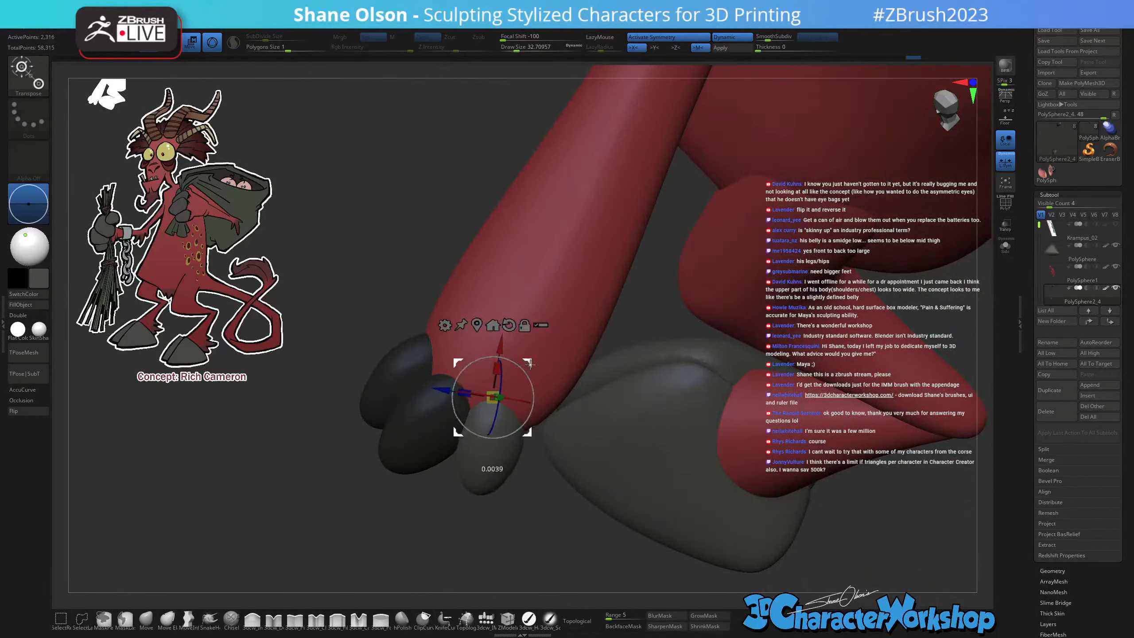
{"action": "key", "text": "shift+f"}
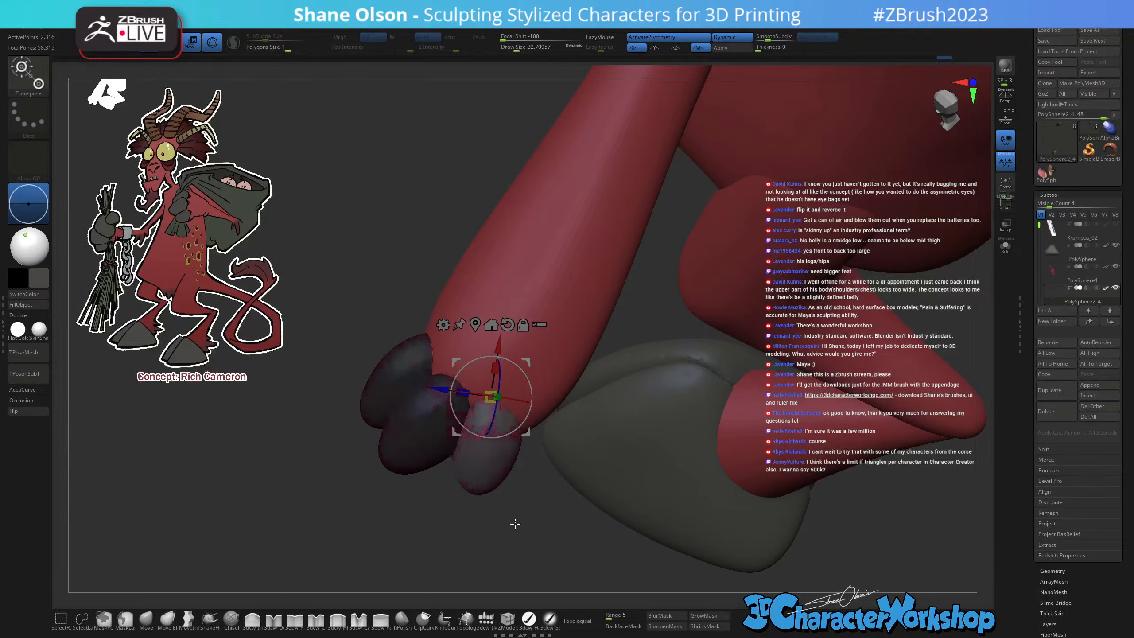
{"action": "right_click_drag", "start_coordinate": [526, 494], "coordinate": [542, 465]}
{"action": "left_click_drag", "start_coordinate": [528, 361], "coordinate": [558, 369], "text": "ctrl"}
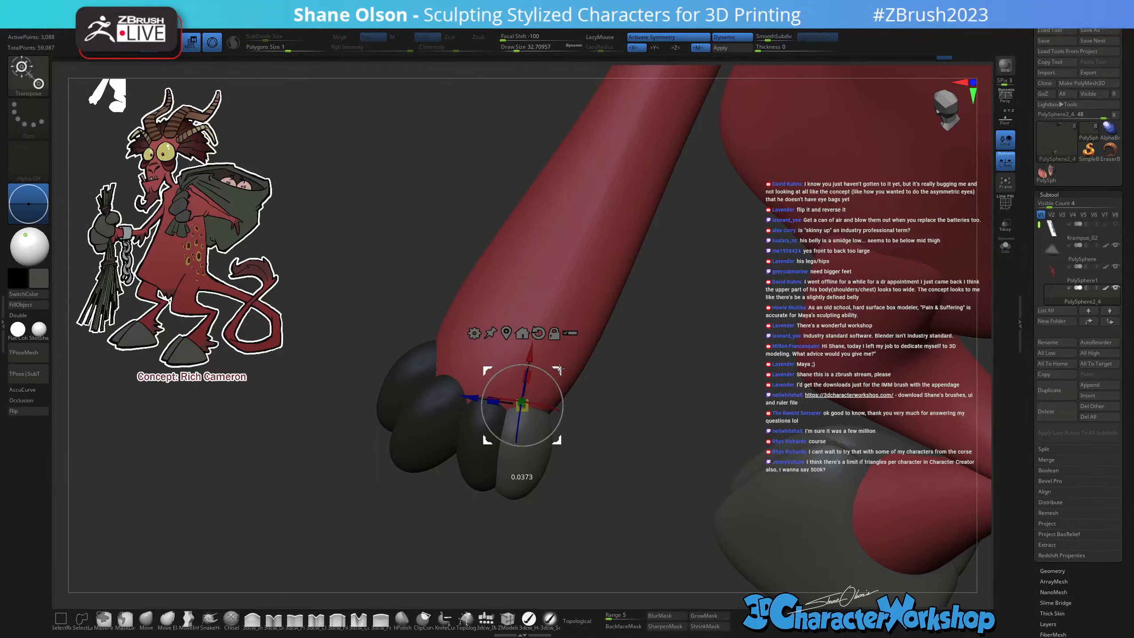
{"action": "left_click_drag", "start_coordinate": [560, 369], "coordinate": [476, 268], "text": "ctrl"}
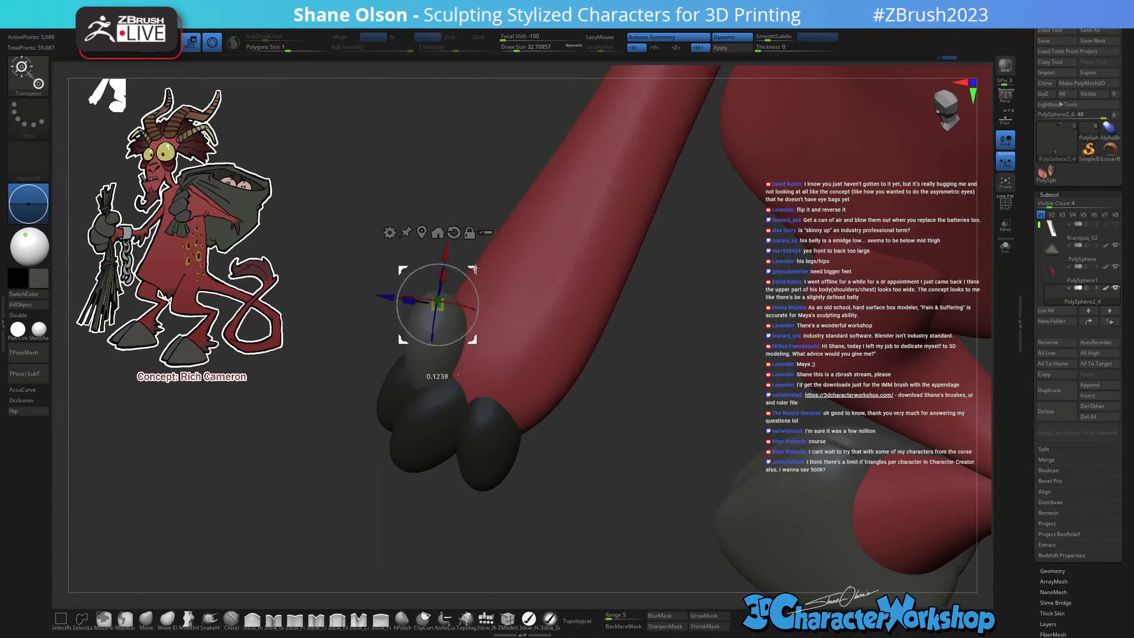
Rotate and position the thumb so it sticks outward from the side of the arm's end.
{"action": "right_click_drag", "start_coordinate": [474, 286], "coordinate": [517, 326]}
{"action": "left_click_drag", "start_coordinate": [474, 283], "coordinate": [460, 256]}
{"action": "right_click_drag", "start_coordinate": [586, 365], "coordinate": [676, 411]}
{"action": "left_click_drag", "start_coordinate": [524, 322], "coordinate": [466, 335]}
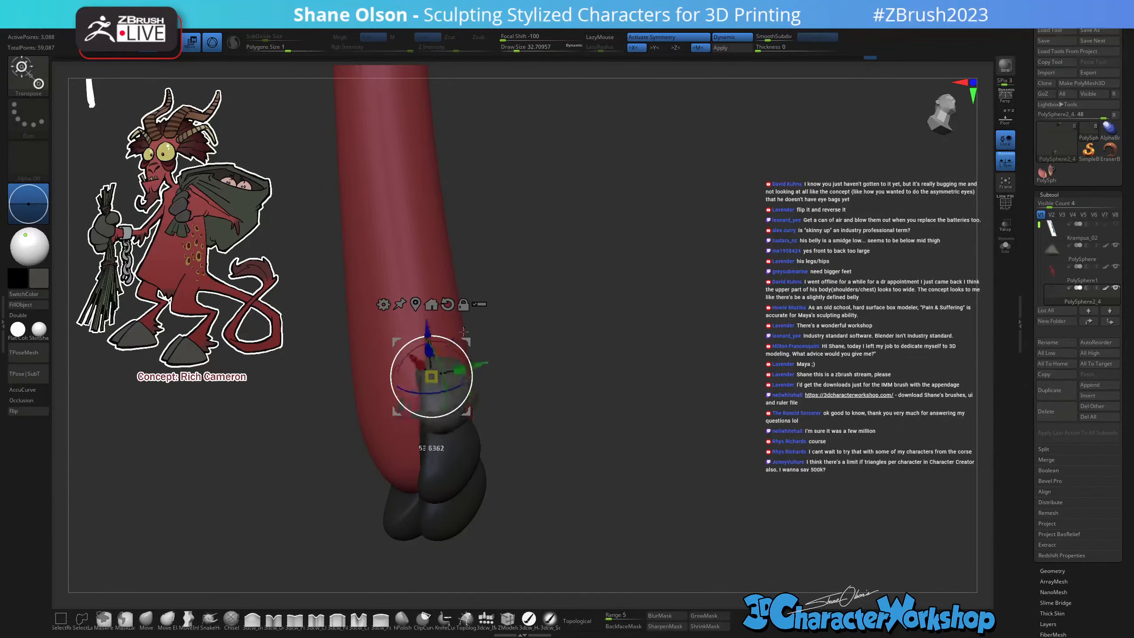
{"action": "right_click_drag", "start_coordinate": [516, 371], "coordinate": [506, 398]}
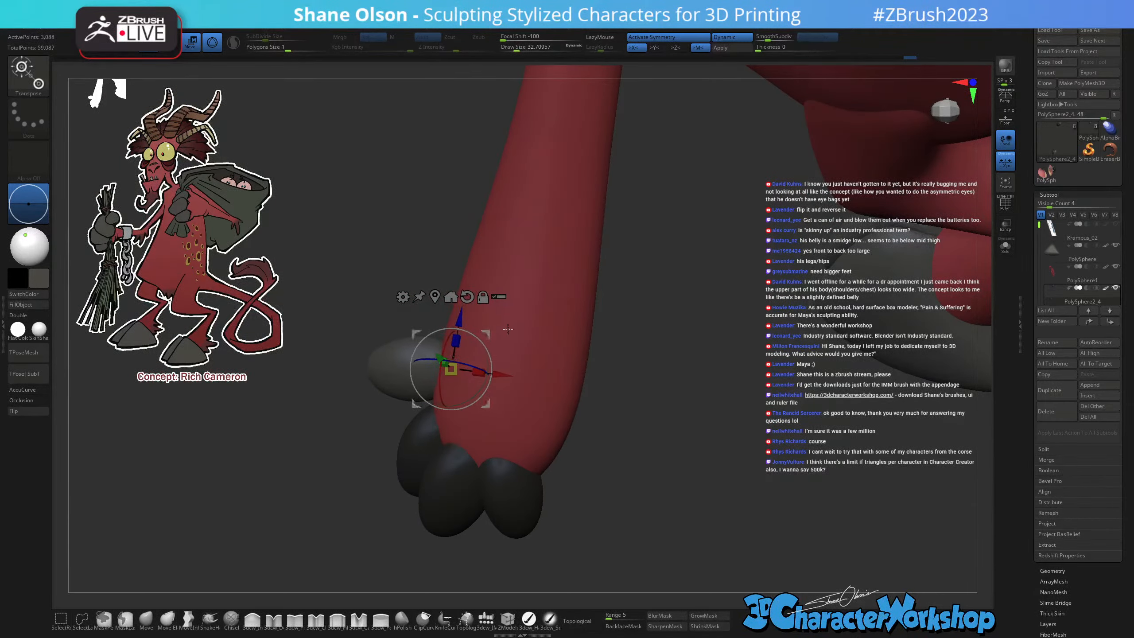
{"action": "mouse_move", "coordinate": [493, 338]}
{"action": "right_mouse_down"}
{"action": "mouse_move", "coordinate": [478, 346]}
{"action": "mouse_move", "coordinate": [555, 472]}
{"action": "mouse_move", "coordinate": [654, 492]}
{"action": "mouse_move", "coordinate": [646, 446]}
{"action": "mouse_move", "coordinate": [687, 427]}
{"action": "mouse_move", "coordinate": [693, 495]}
{"action": "right_mouse_up"}
{"action": "key", "text": "q"}
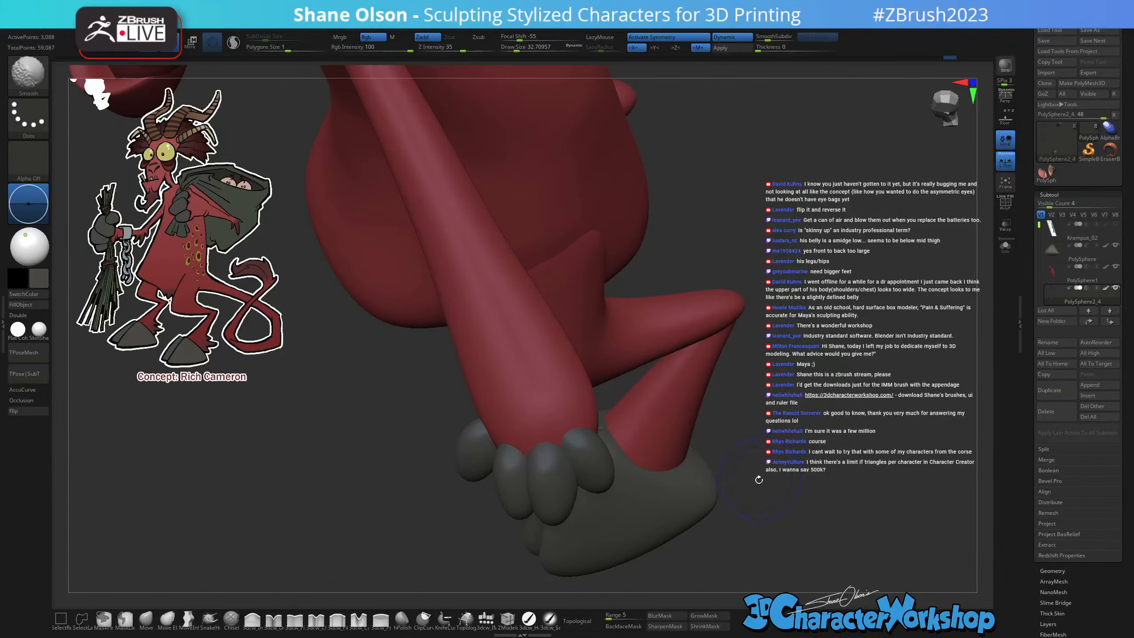
Show the polyframe on the finger mesh and assign separate polygroups to its digits with Auto Groups.
{"action": "key", "text": "shift+f"}
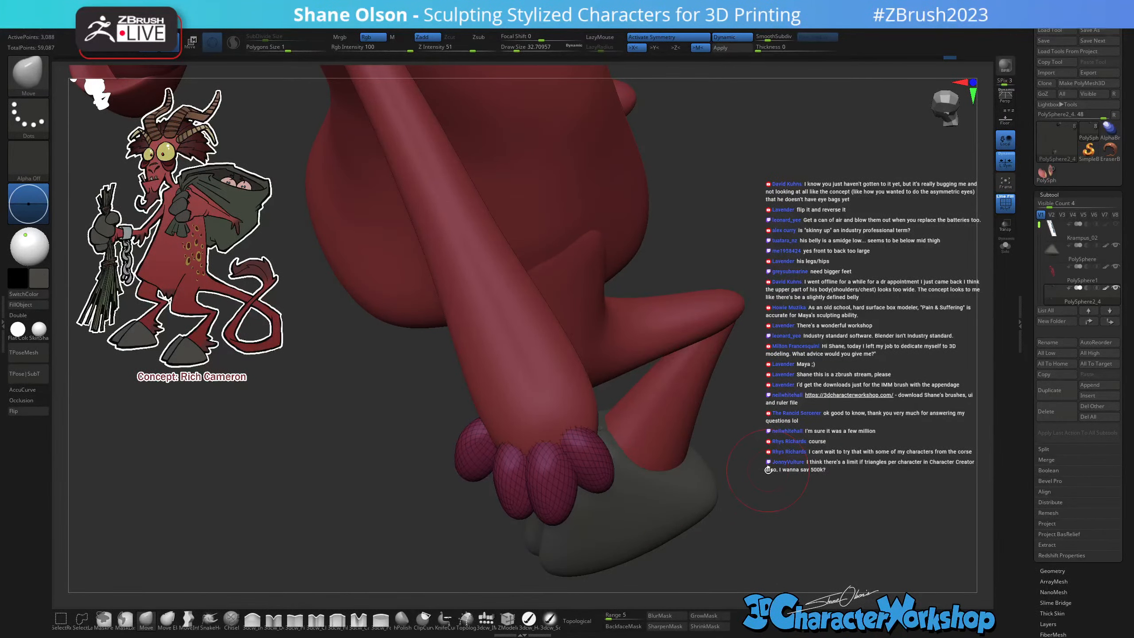
{"action": "right_click_drag", "start_coordinate": [793, 436], "coordinate": [767, 495]}
{"action": "key", "text": "space"}
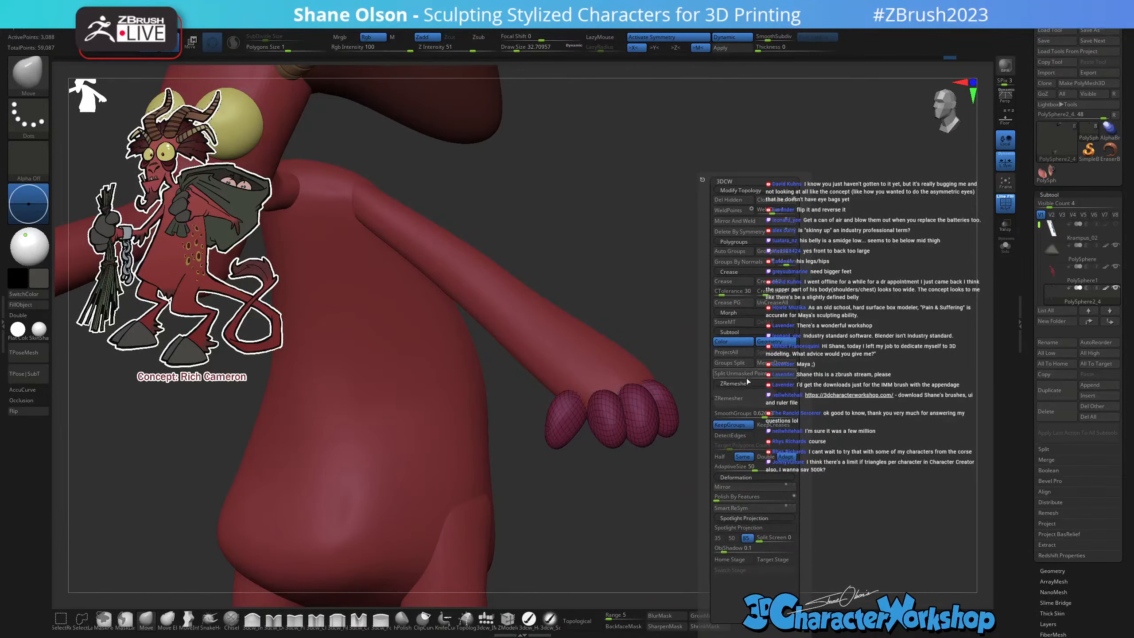
{"action": "left_click", "coordinate": [741, 252]}
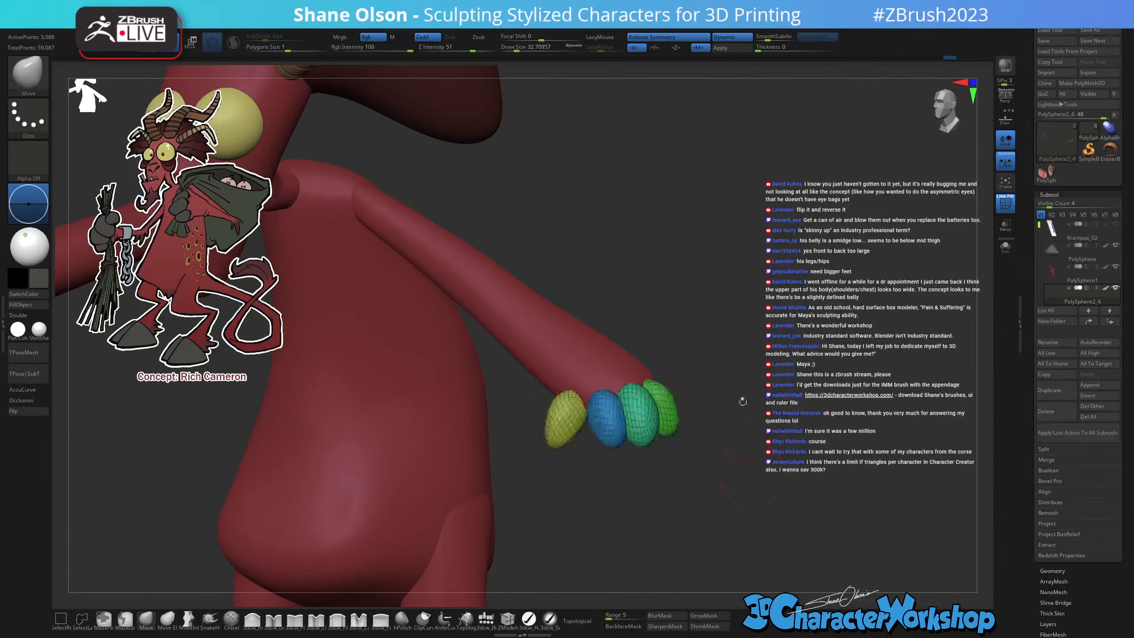
{"action": "key", "text": "f"}
{"action": "right_click_drag", "start_coordinate": [714, 470], "coordinate": [807, 487], "text": "shift"}
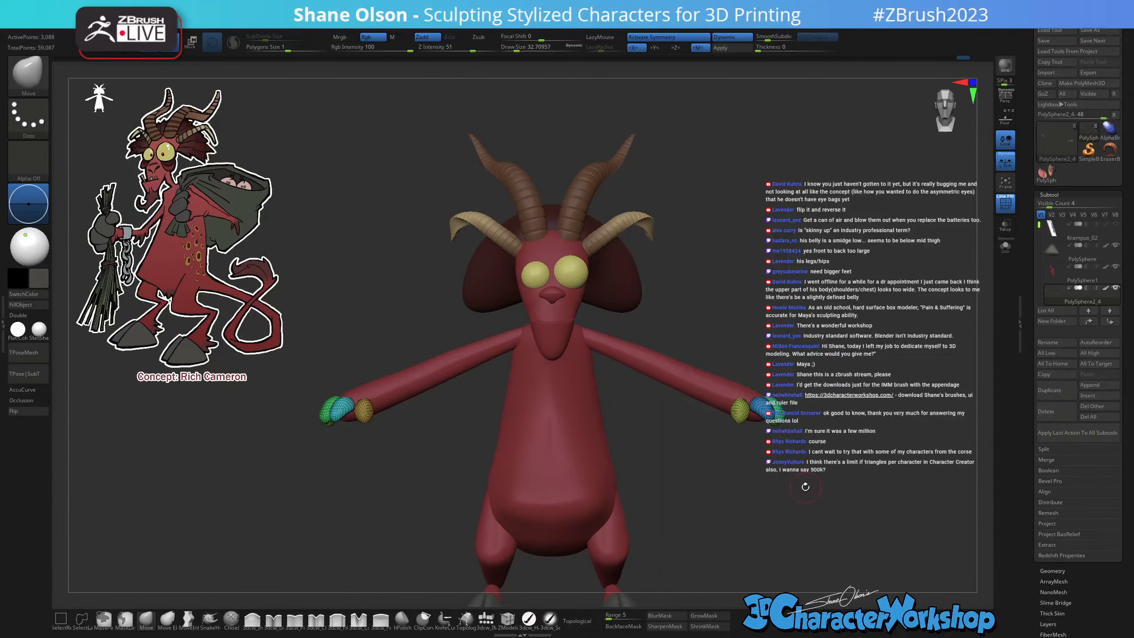
{"action": "key", "text": "space"}
{"action": "right_click_drag", "start_coordinate": [821, 330], "coordinate": [807, 484]}
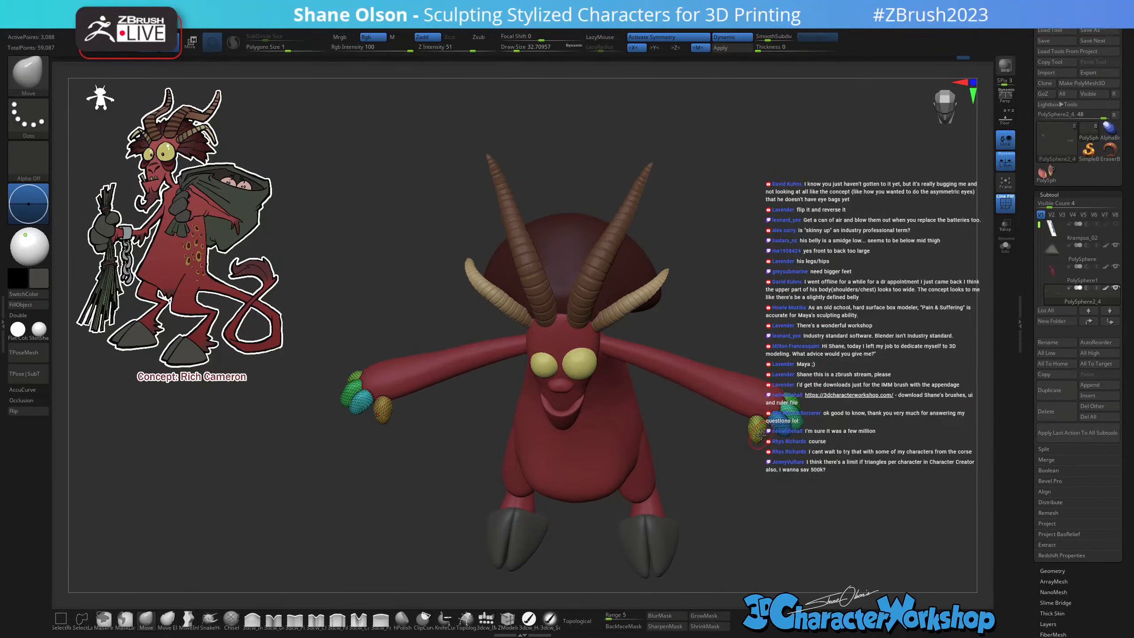
Isolate the innermost digit on both hands, assign the pair a single shared polygroup, and unhide the remaining fingers.
{"action": "left_click", "coordinate": [756, 429], "text": "ctrl+shift"}
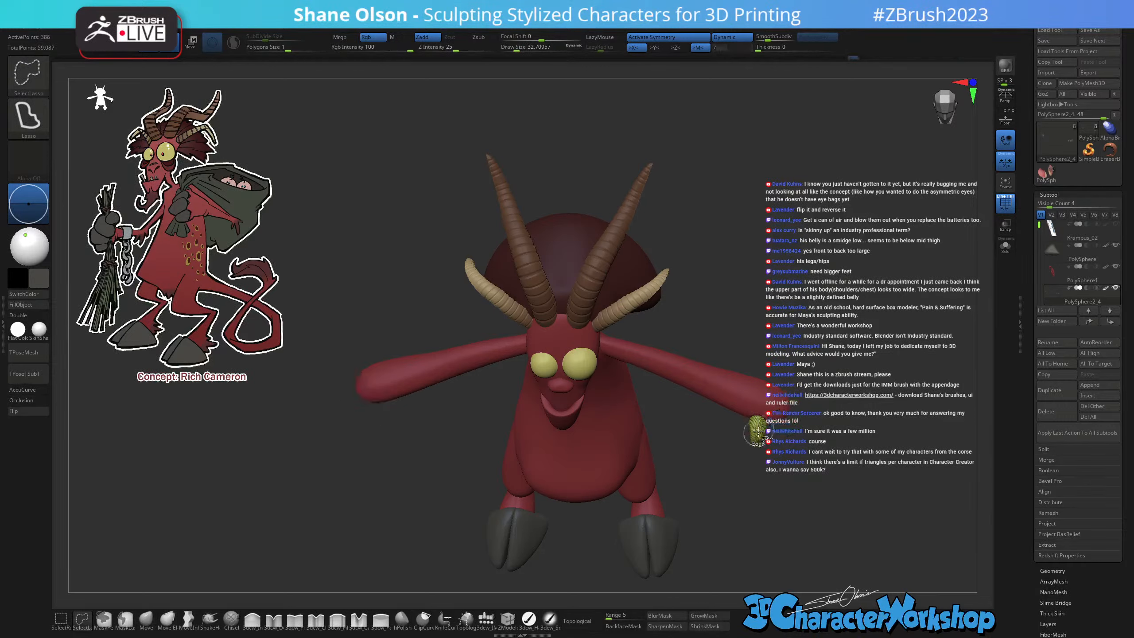
{"action": "left_click", "coordinate": [756, 431], "text": "ctrl+shift"}
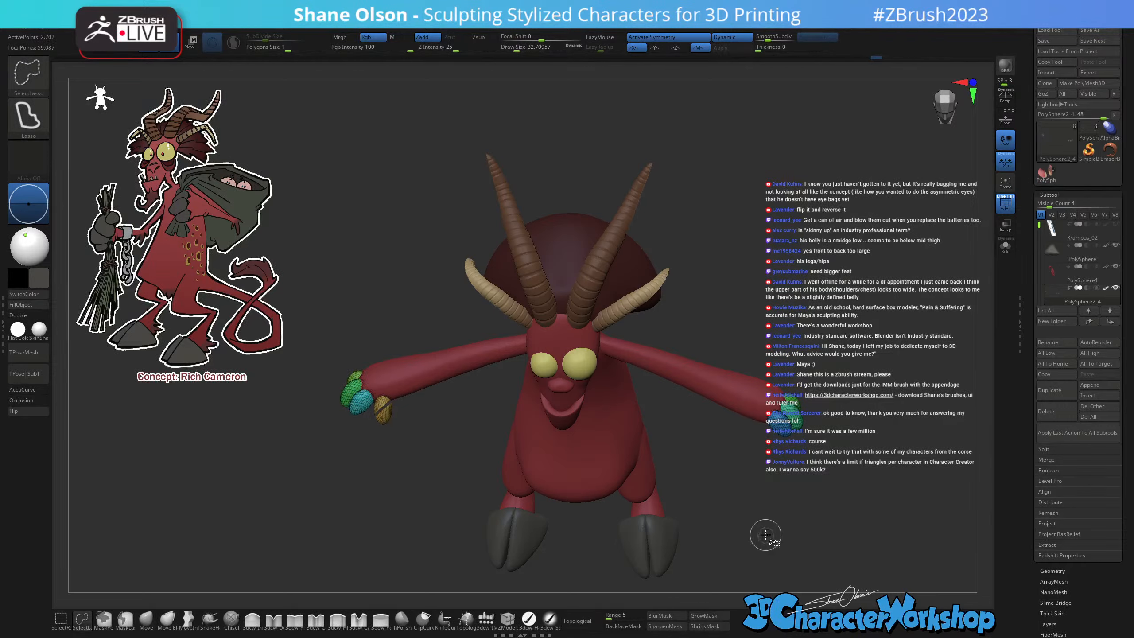
{"action": "left_click", "coordinate": [61, 619]}
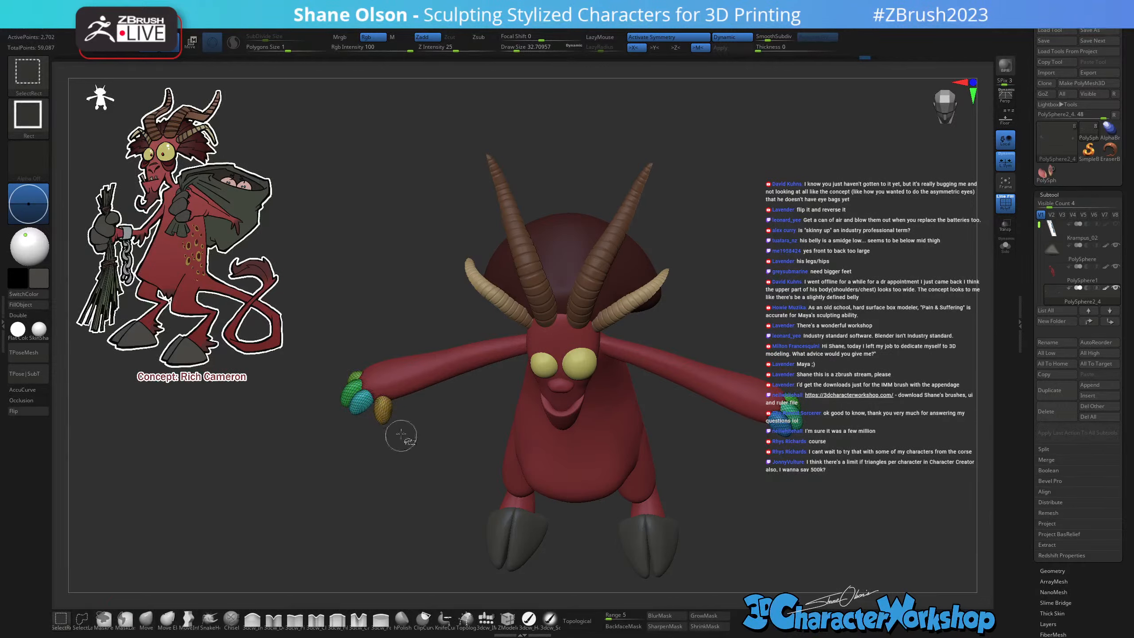
{"action": "left_click_drag", "start_coordinate": [424, 509], "coordinate": [433, 532], "text": "ctrl+shift"}
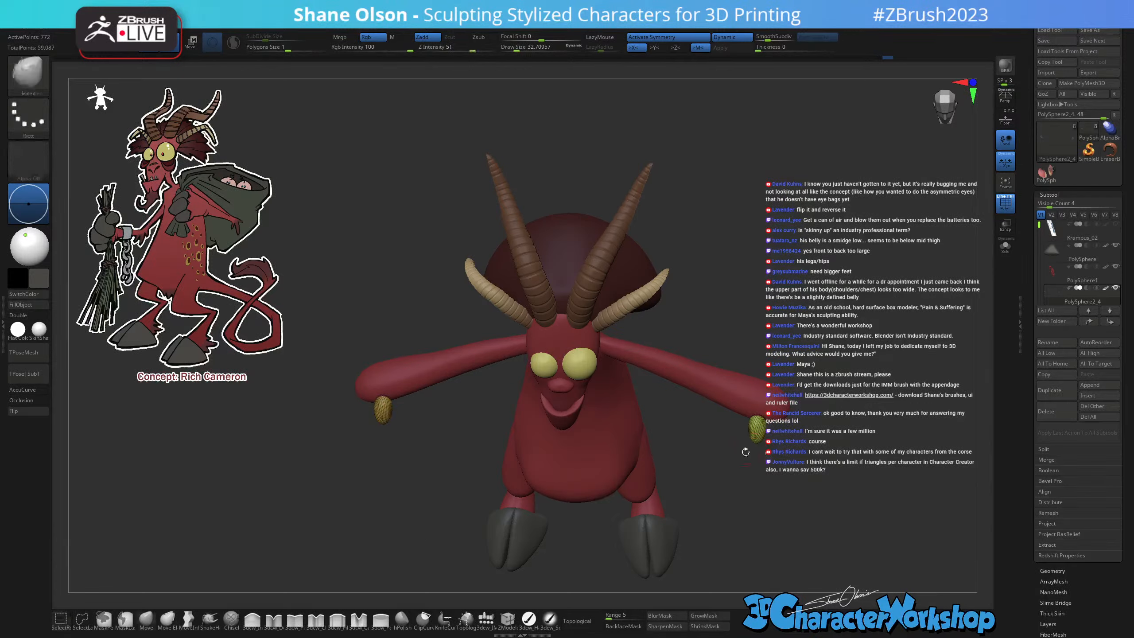
{"action": "key", "text": "ctrl+w"}
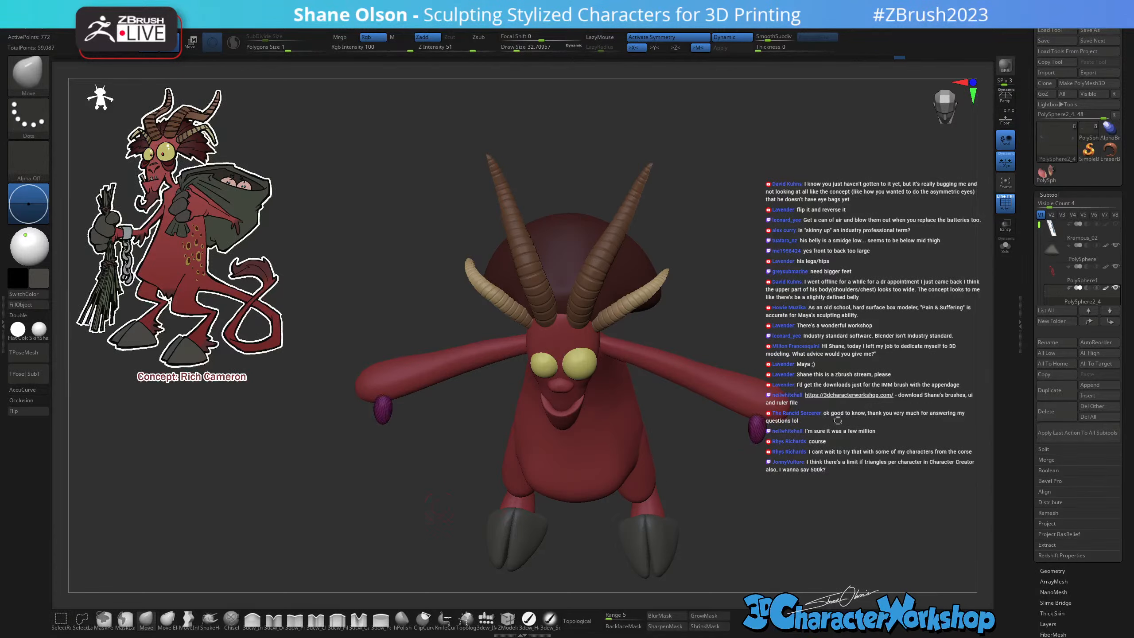
{"action": "left_click", "coordinate": [806, 486], "text": "ctrl+shift"}
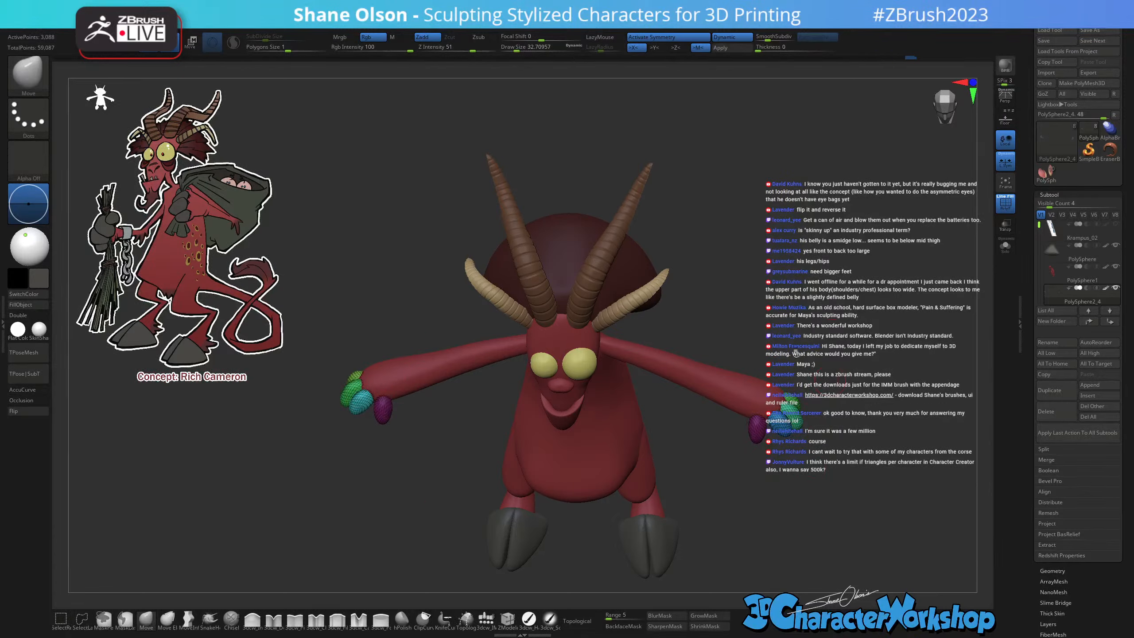
Mask every finger except the green middle one, try moving it away from the hand, and undo the move.
{"action": "left_click_drag", "start_coordinate": [853, 524], "coordinate": [797, 490]}
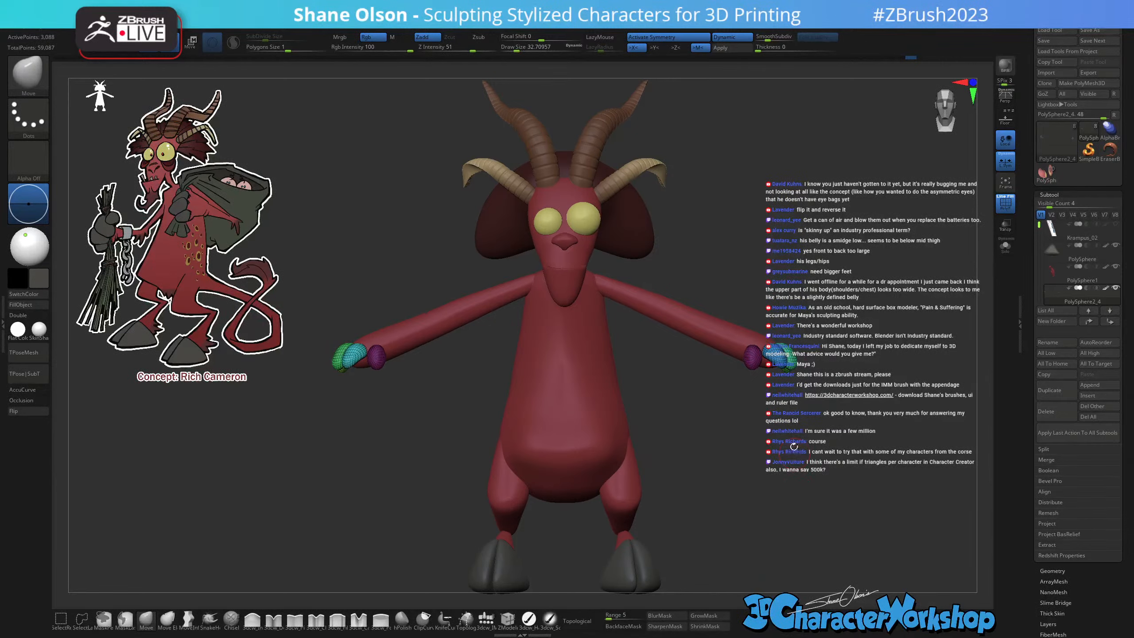
{"action": "left_click_drag", "start_coordinate": [794, 446], "coordinate": [725, 429]}
{"action": "key", "text": "space"}
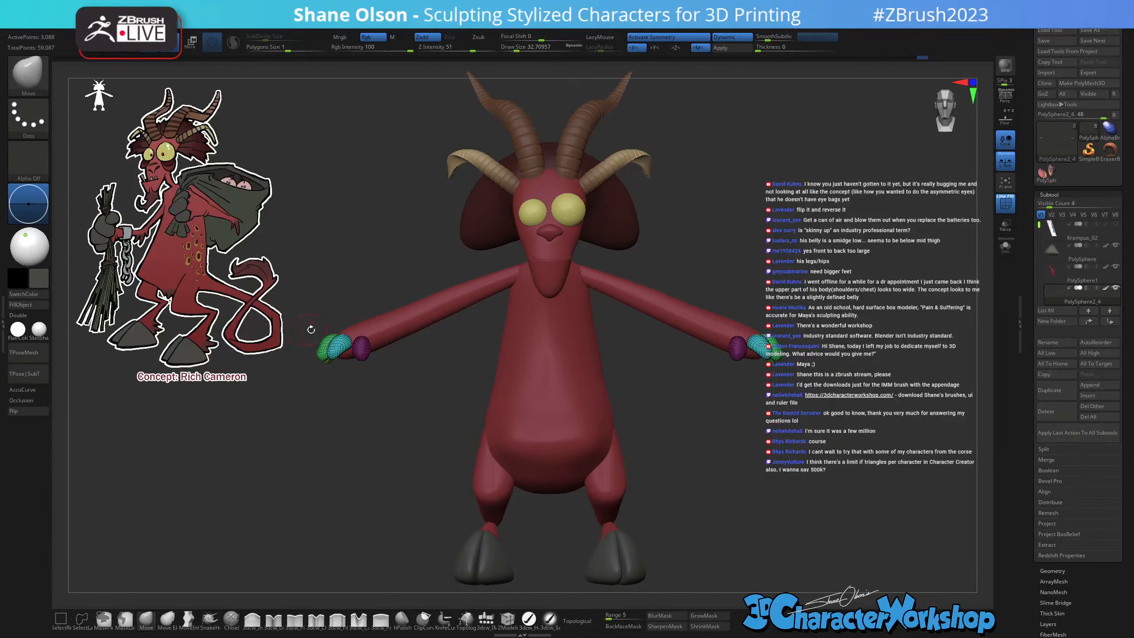
{"action": "left_click_drag", "start_coordinate": [814, 341], "coordinate": [579, 464]}
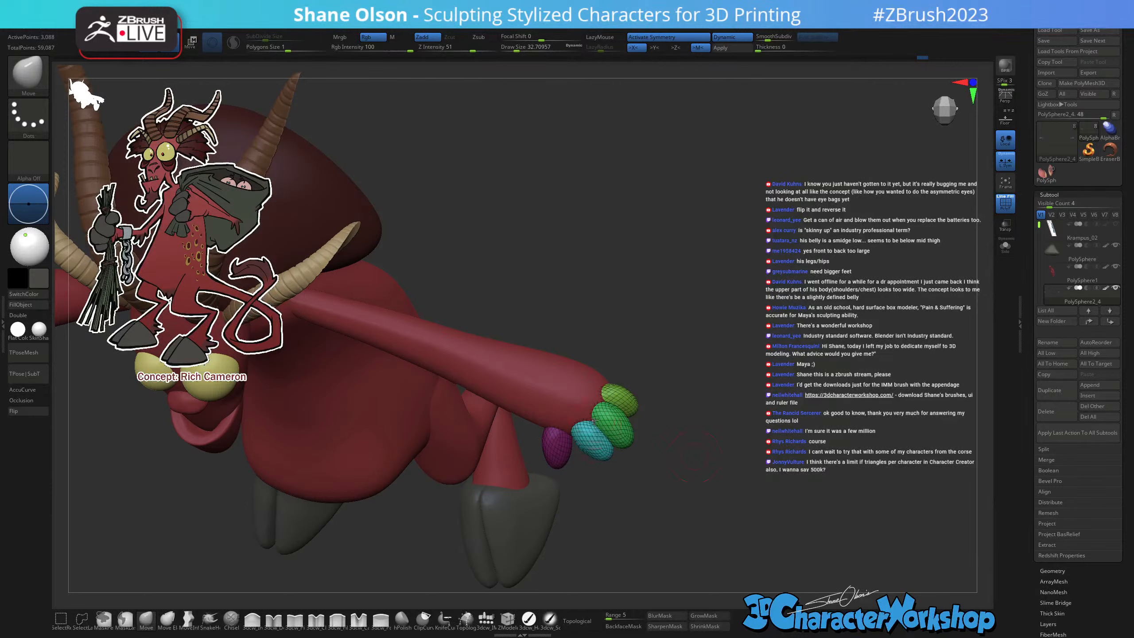
{"action": "left_click_drag", "start_coordinate": [671, 474], "coordinate": [672, 444]}
{"action": "key", "text": "w"}
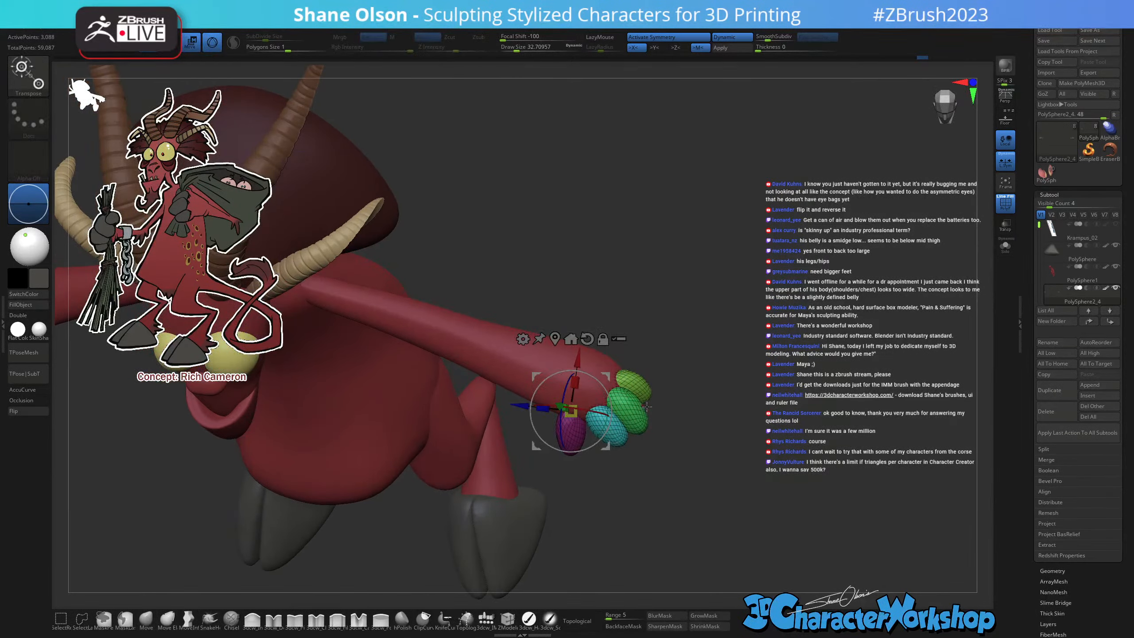
{"action": "left_click", "coordinate": [638, 410], "text": "ctrl"}
{"action": "left_click_drag", "start_coordinate": [679, 373], "coordinate": [778, 344]}
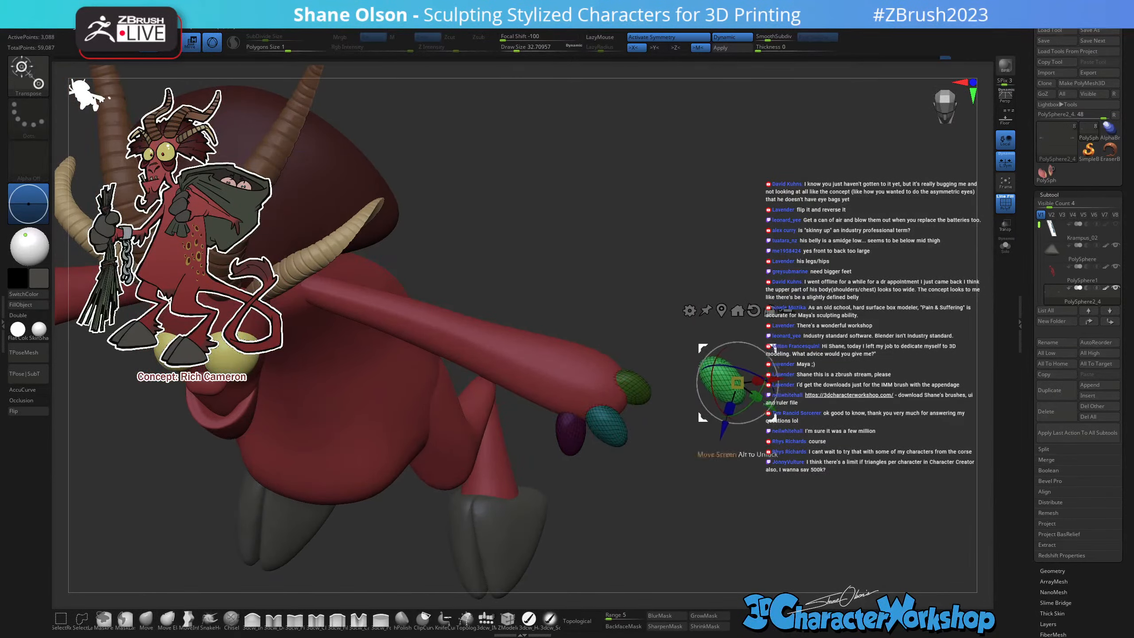
{"action": "key", "text": "ctrl+z"}
Fine-tune the unmasked finger's placement and angle on the hand with the gizmo, checking it from the side and front.
{"action": "mouse_move", "coordinate": [723, 461]}
{"action": "left_mouse_down"}
{"action": "mouse_move", "coordinate": [724, 374]}
{"action": "mouse_move", "coordinate": [731, 445]}
{"action": "mouse_move", "coordinate": [707, 486]}
{"action": "left_mouse_up"}
{"action": "key", "text": "q"}
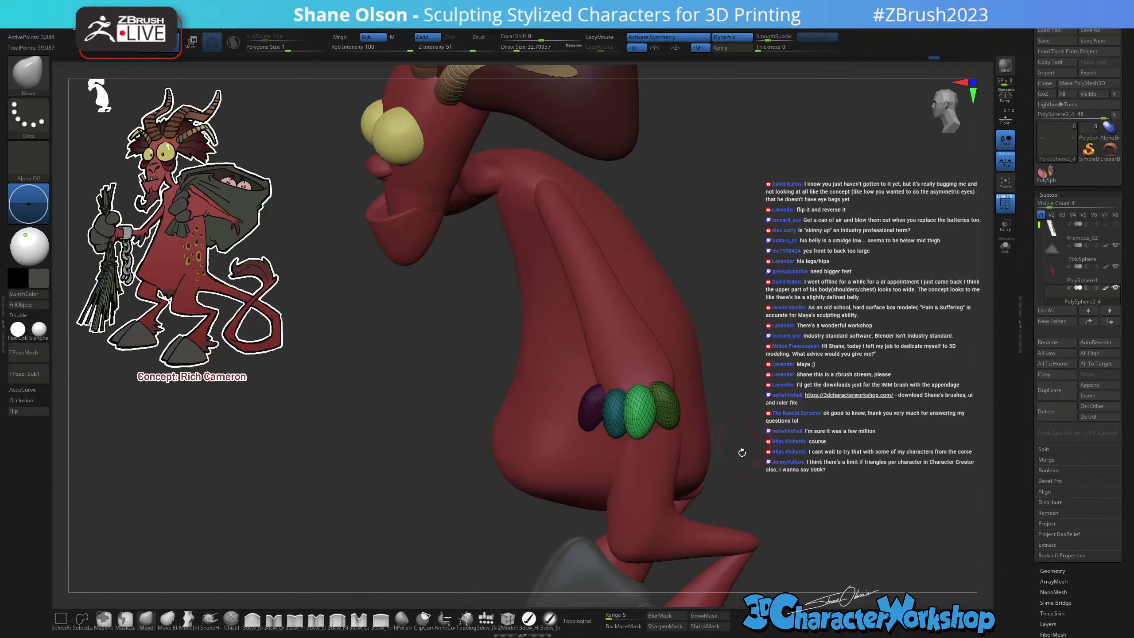
{"action": "key", "text": "w"}
{"action": "left_click_drag", "start_coordinate": [741, 453], "coordinate": [739, 523]}
{"action": "mouse_move", "coordinate": [672, 371]}
{"action": "left_mouse_down"}
{"action": "mouse_move", "coordinate": [672, 343]}
{"action": "mouse_move", "coordinate": [675, 373]}
{"action": "left_mouse_up"}
{"action": "left_click_drag", "start_coordinate": [724, 469], "coordinate": [748, 422]}
{"action": "left_click_drag", "start_coordinate": [673, 347], "coordinate": [667, 366], "text": "alt"}
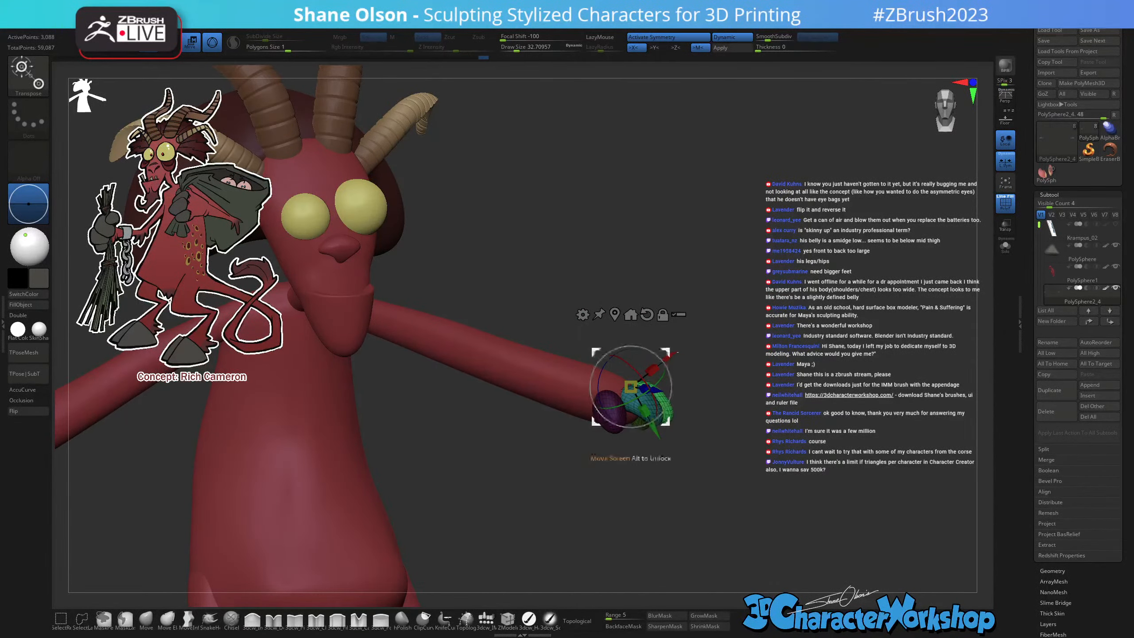
{"action": "mouse_move", "coordinate": [777, 473]}
{"action": "left_mouse_down"}
{"action": "mouse_move", "coordinate": [719, 482]}
{"action": "mouse_move", "coordinate": [759, 463]}
{"action": "mouse_move", "coordinate": [719, 458]}
{"action": "mouse_move", "coordinate": [751, 436]}
{"action": "mouse_move", "coordinate": [759, 449]}
{"action": "mouse_move", "coordinate": [769, 434]}
{"action": "left_mouse_up"}
{"action": "key", "text": "q"}
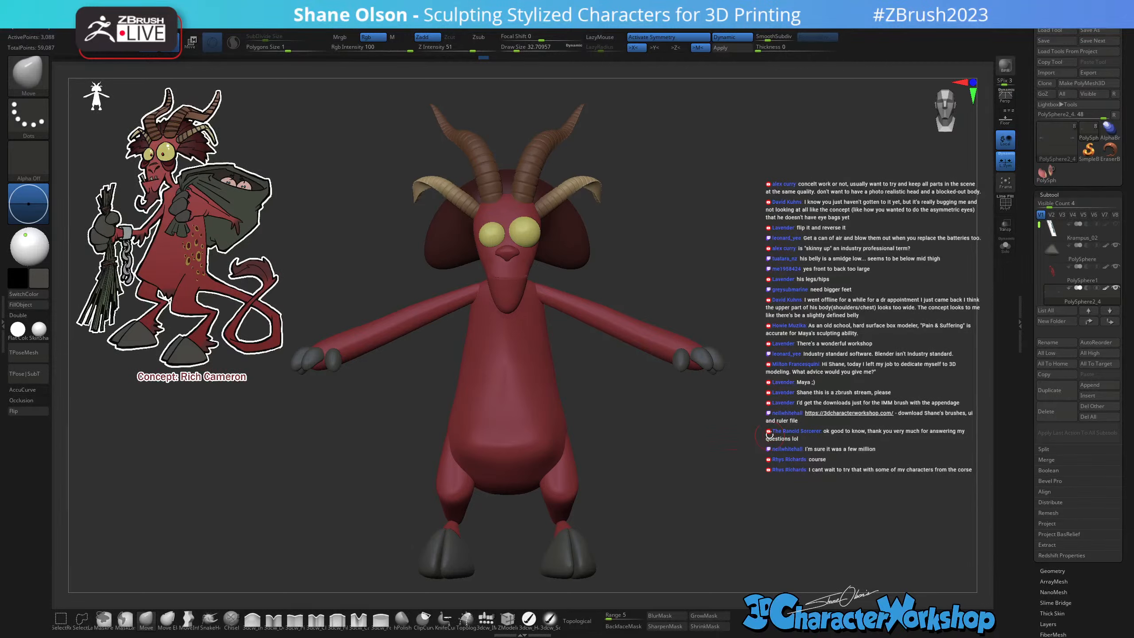
Enlarge the Move brush to about 71 and nudge the fingers at the underside of the arm's end.
{"action": "left_click_drag", "start_coordinate": [769, 435], "coordinate": [701, 465], "text": "alt"}
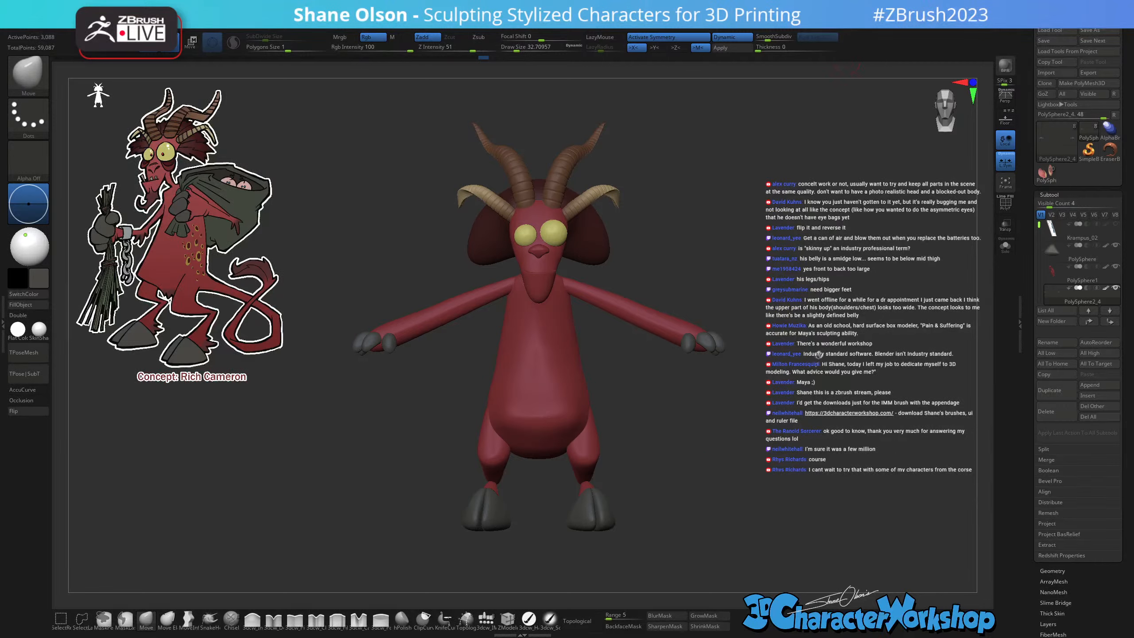
{"action": "left_click_drag", "start_coordinate": [787, 339], "coordinate": [751, 367]}
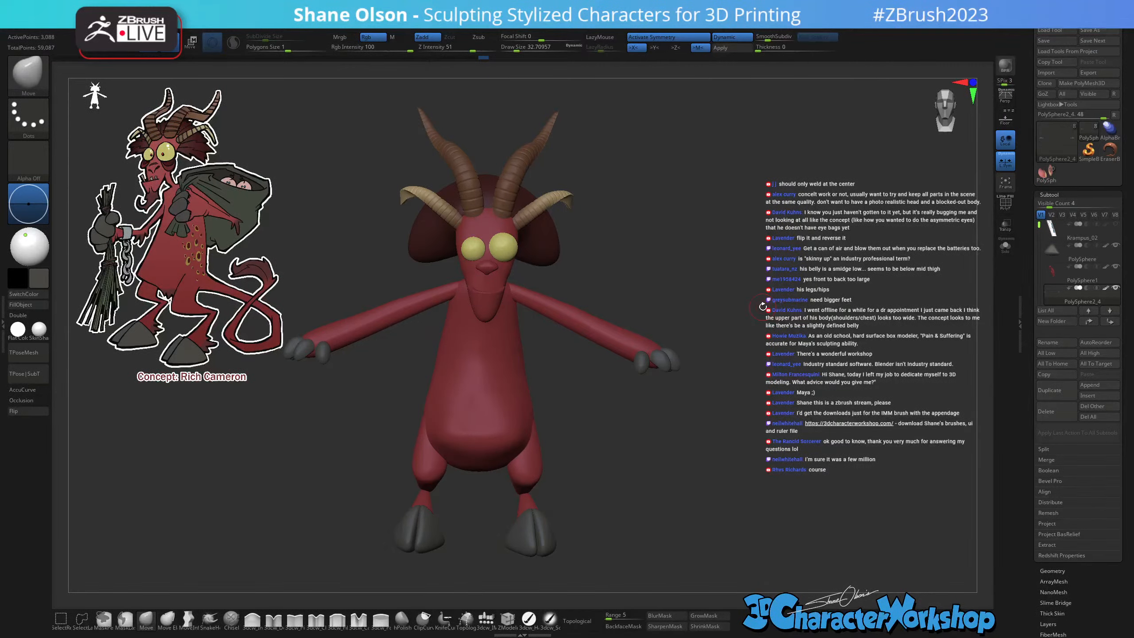
{"action": "left_click_drag", "start_coordinate": [704, 426], "coordinate": [693, 446]}
{"action": "mouse_move", "coordinate": [703, 403]}
{"action": "left_mouse_down", "text": "alt"}
{"action": "mouse_move", "coordinate": [738, 395]}
{"action": "mouse_move", "coordinate": [729, 430]}
{"action": "mouse_move", "coordinate": [746, 438]}
{"action": "mouse_move", "coordinate": [735, 414]}
{"action": "left_mouse_up", "text": "alt"}
{"action": "mouse_move", "coordinate": [715, 366]}
{"action": "left_mouse_down"}
{"action": "mouse_move", "coordinate": [722, 352]}
{"action": "mouse_move", "coordinate": [712, 418]}
{"action": "mouse_move", "coordinate": [719, 412]}
{"action": "left_mouse_up"}
{"action": "key", "text": "s"}
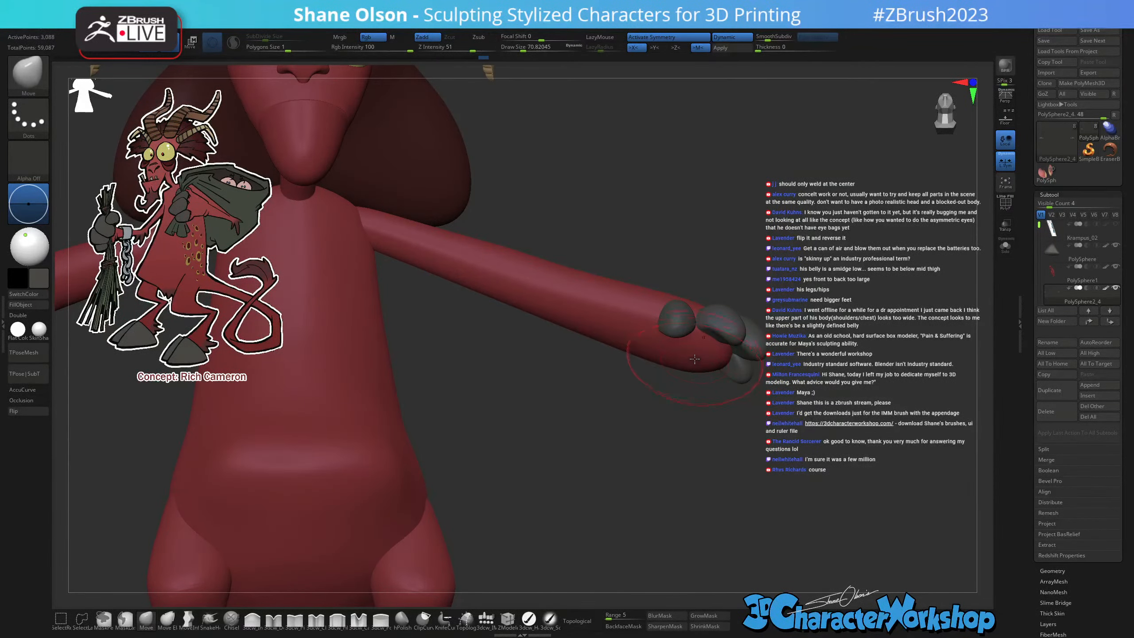
{"action": "left_click_drag", "start_coordinate": [695, 358], "coordinate": [710, 419]}
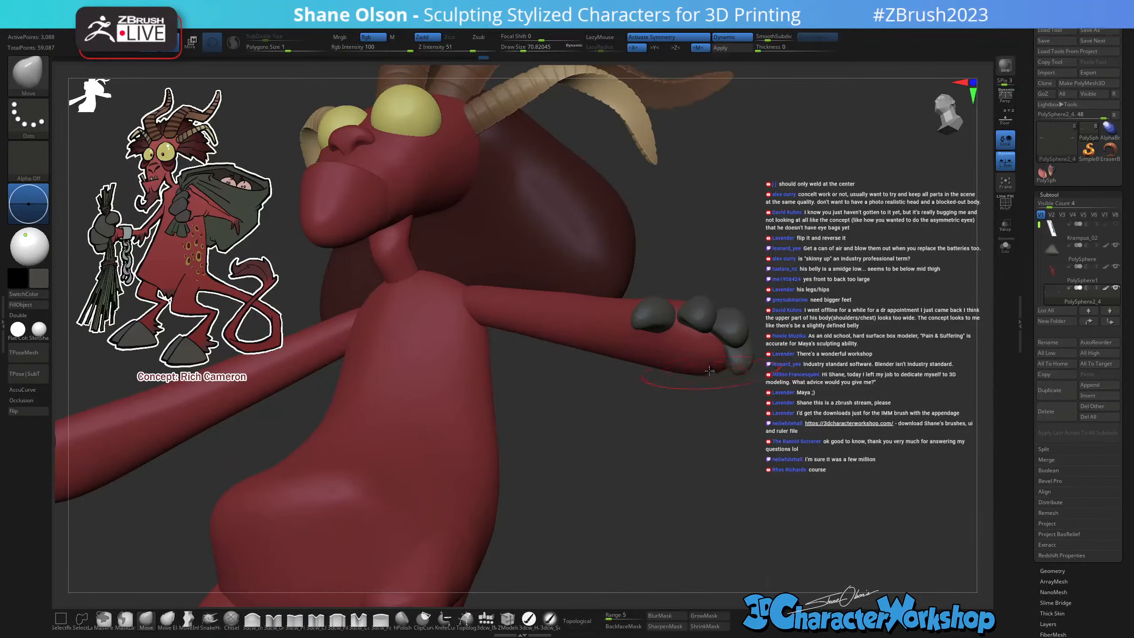
{"action": "left_click_drag", "start_coordinate": [709, 370], "coordinate": [702, 362]}
{"action": "left_click_drag", "start_coordinate": [704, 422], "coordinate": [637, 455]}
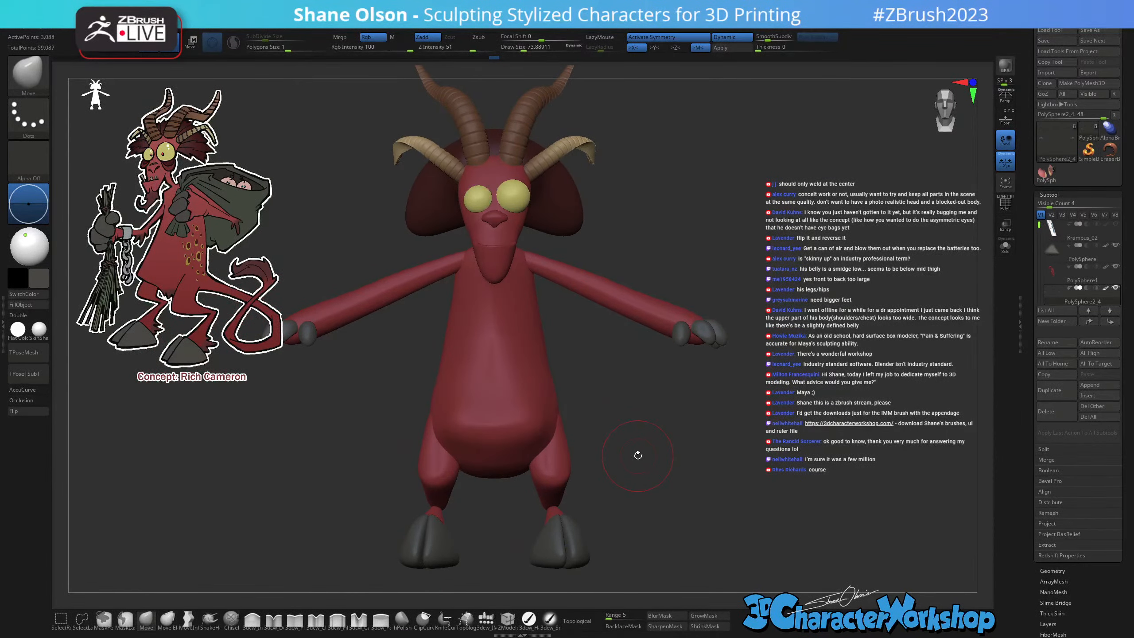
Reset the gizmo's orientation and enlarge the fingers on both hands with uniform scaling, judging their size from the front.
{"action": "left_click_drag", "start_coordinate": [655, 464], "coordinate": [668, 574]}
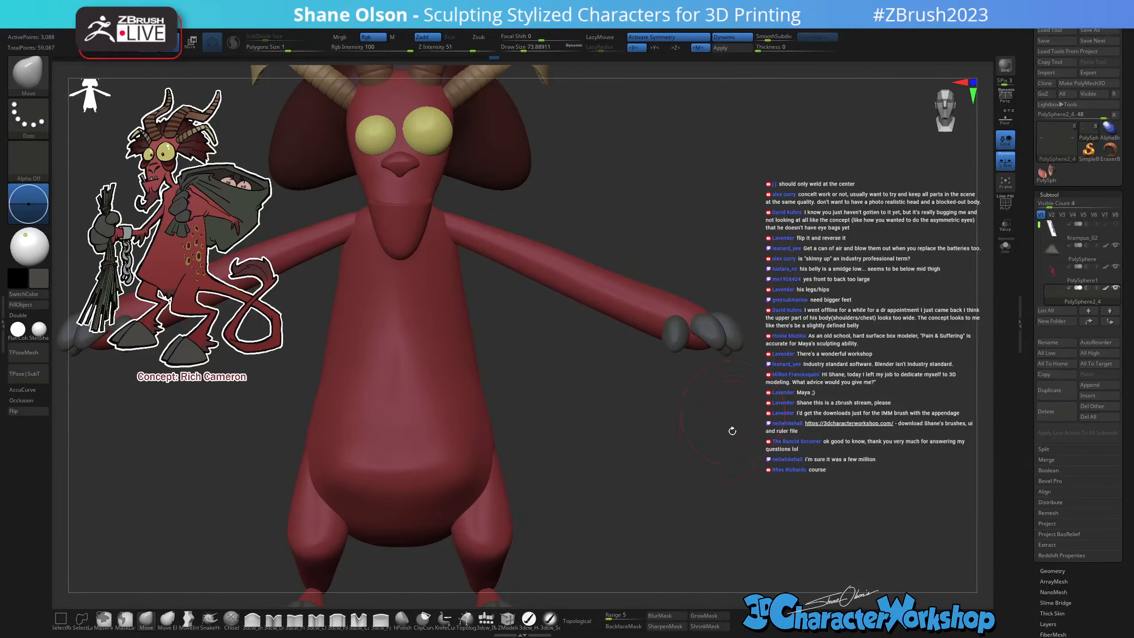
{"action": "left_click_drag", "start_coordinate": [728, 427], "coordinate": [712, 484]}
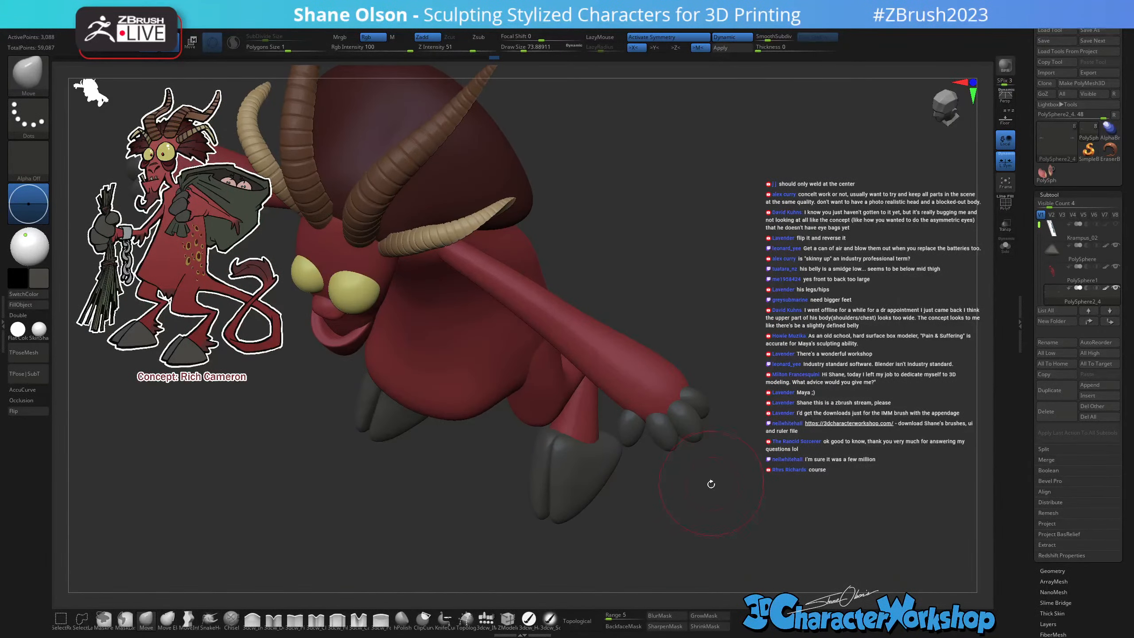
{"action": "key", "text": "w"}
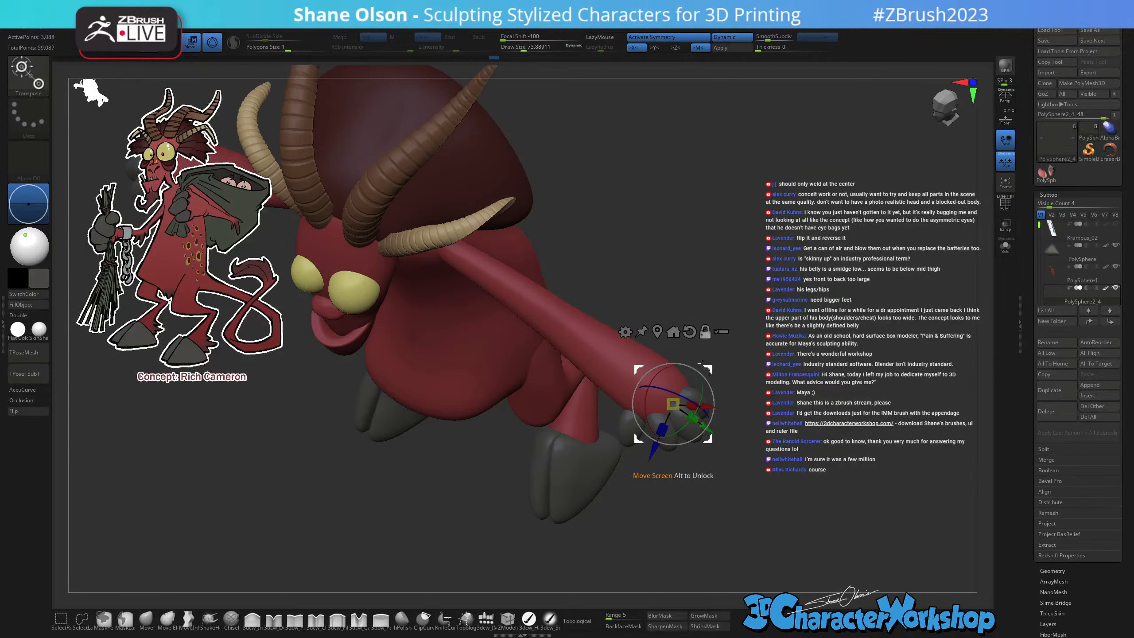
{"action": "left_click", "coordinate": [689, 332], "text": "alt"}
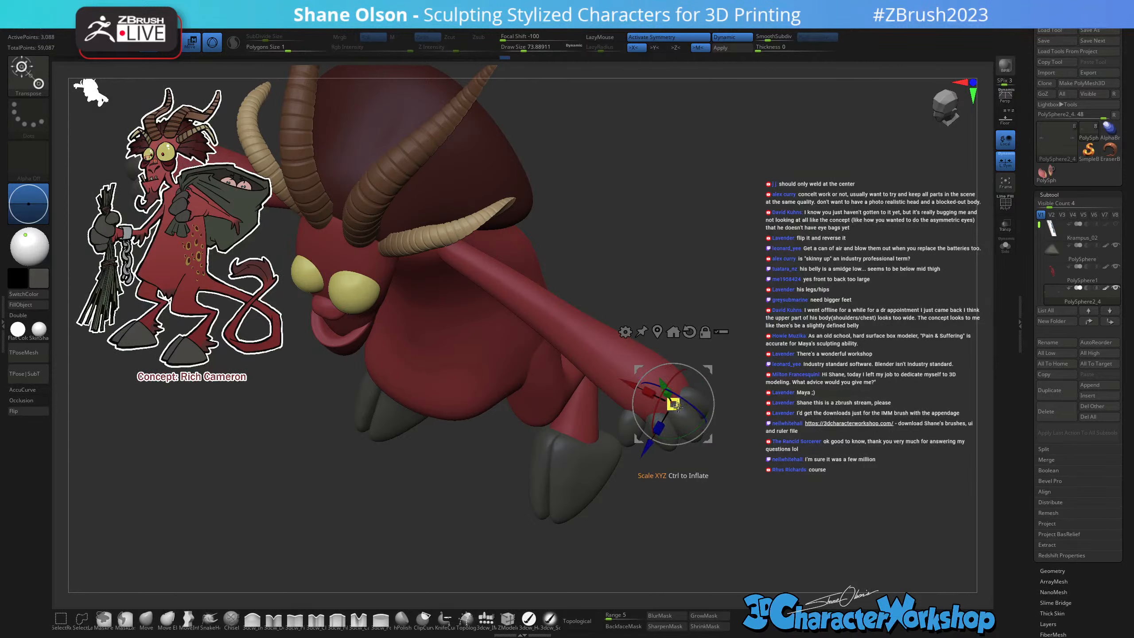
{"action": "left_click_drag", "start_coordinate": [678, 407], "coordinate": [740, 486]}
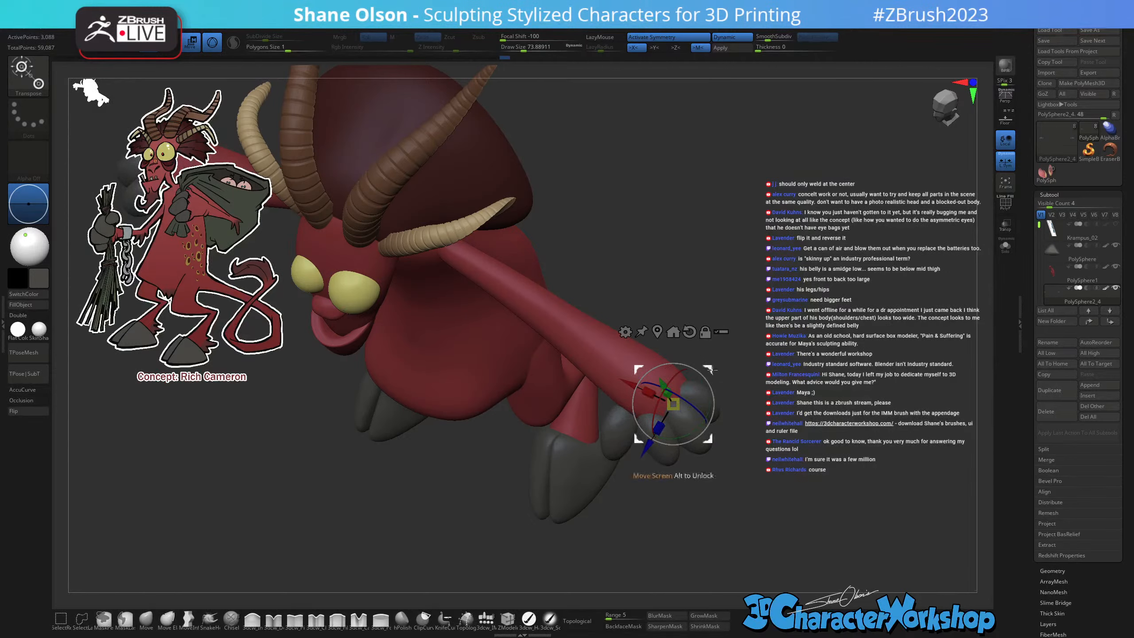
{"action": "left_click_drag", "start_coordinate": [712, 370], "coordinate": [763, 374]}
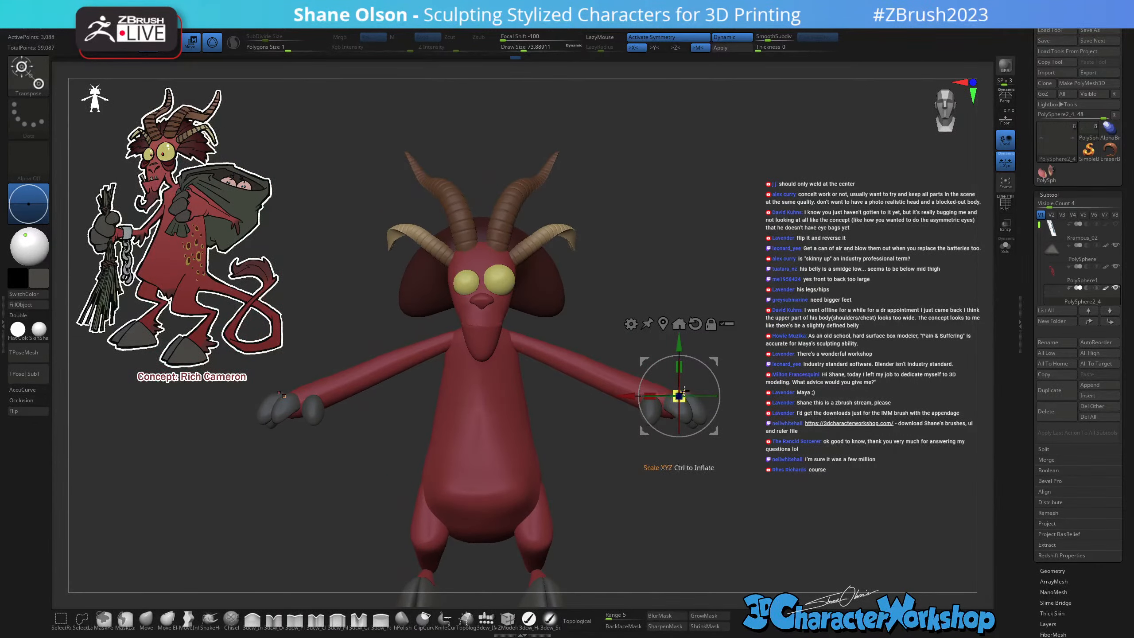
{"action": "left_click_drag", "start_coordinate": [684, 390], "coordinate": [690, 386]}
{"action": "mouse_move", "coordinate": [733, 484]}
{"action": "left_mouse_down", "text": "alt"}
{"action": "mouse_move", "coordinate": [724, 452]}
{"action": "mouse_move", "coordinate": [725, 485]}
{"action": "mouse_move", "coordinate": [755, 488]}
{"action": "mouse_move", "coordinate": [710, 438]}
{"action": "mouse_move", "coordinate": [820, 403]}
{"action": "mouse_move", "coordinate": [666, 339]}
{"action": "mouse_move", "coordinate": [670, 419]}
{"action": "left_mouse_up", "text": "alt"}
{"action": "key", "text": "q"}
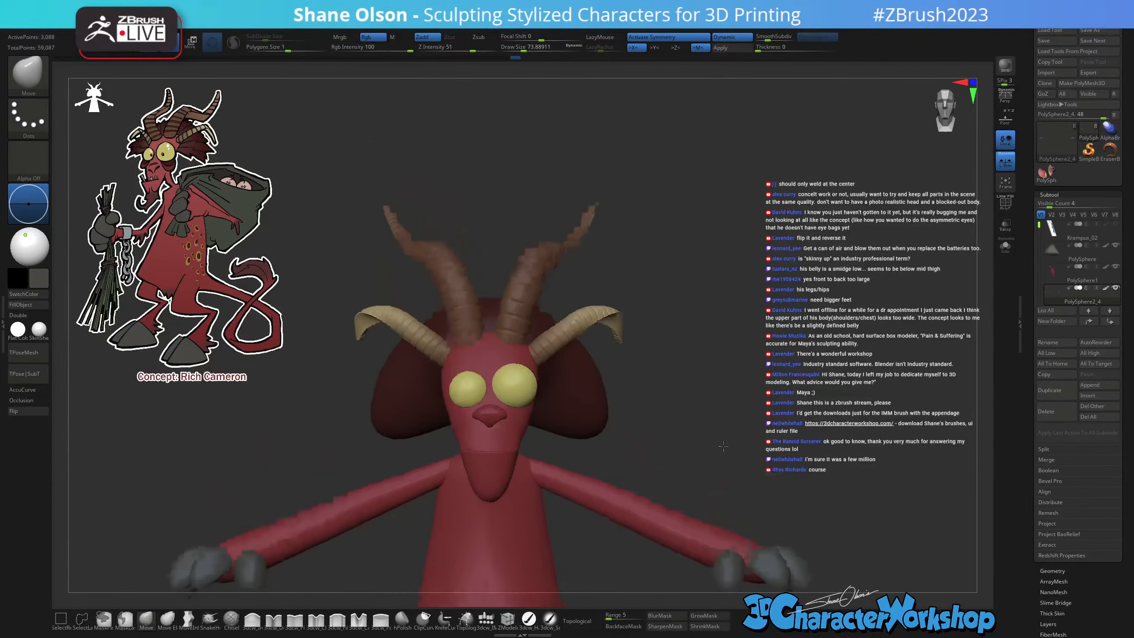
Make the body the active subtool, check its wireframe around the face, and reduce the brush size to about 35.
{"action": "left_click_drag", "start_coordinate": [741, 451], "coordinate": [635, 462]}
{"action": "left_click", "coordinate": [559, 422], "text": "alt"}
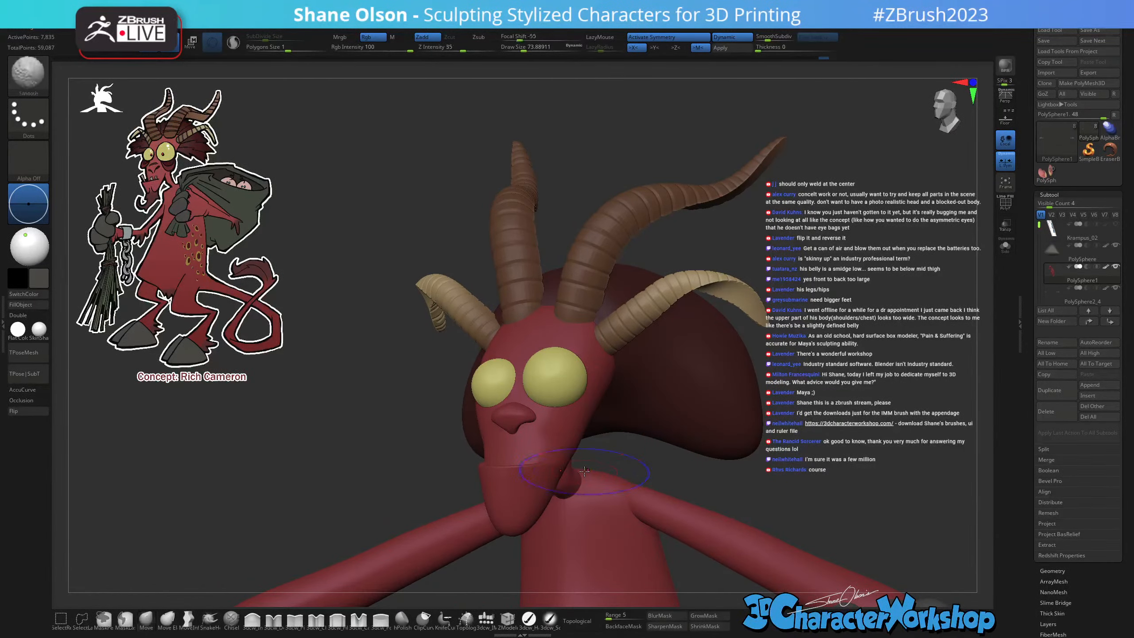
{"action": "key", "text": "shift+f"}
{"action": "right_click_drag", "start_coordinate": [546, 421], "coordinate": [579, 439]}
{"action": "key", "text": "shift+f"}
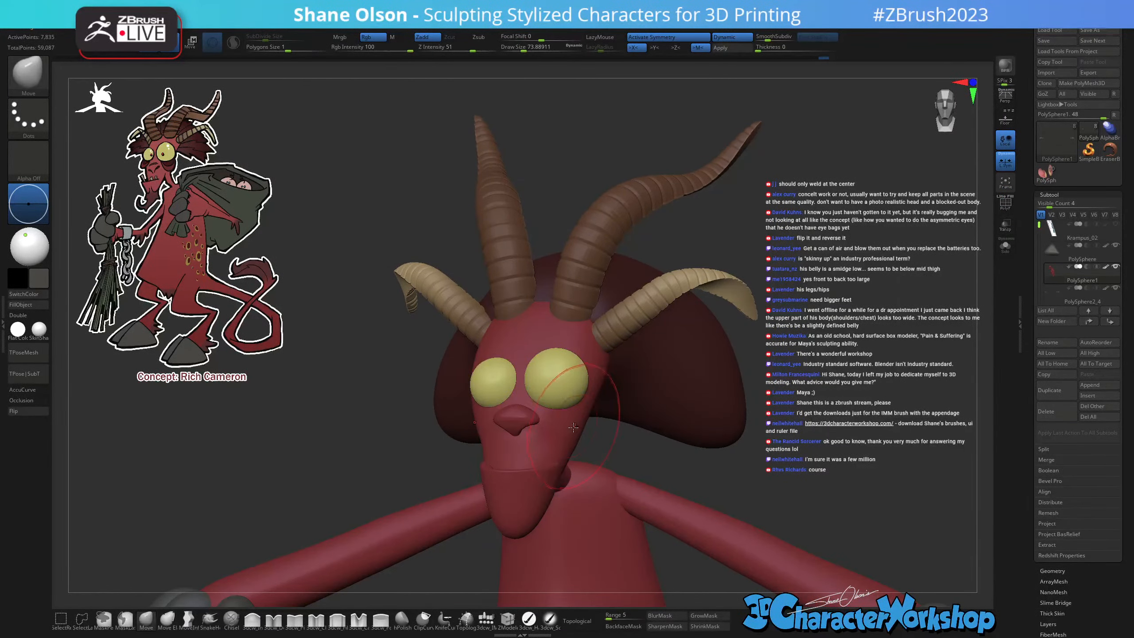
{"action": "right_click_drag", "start_coordinate": [601, 402], "coordinate": [585, 429], "text": "alt"}
{"action": "key", "text": "s"}
{"action": "left_click_drag", "start_coordinate": [588, 433], "coordinate": [583, 433]}
{"action": "right_click_drag", "start_coordinate": [613, 409], "coordinate": [589, 433]}
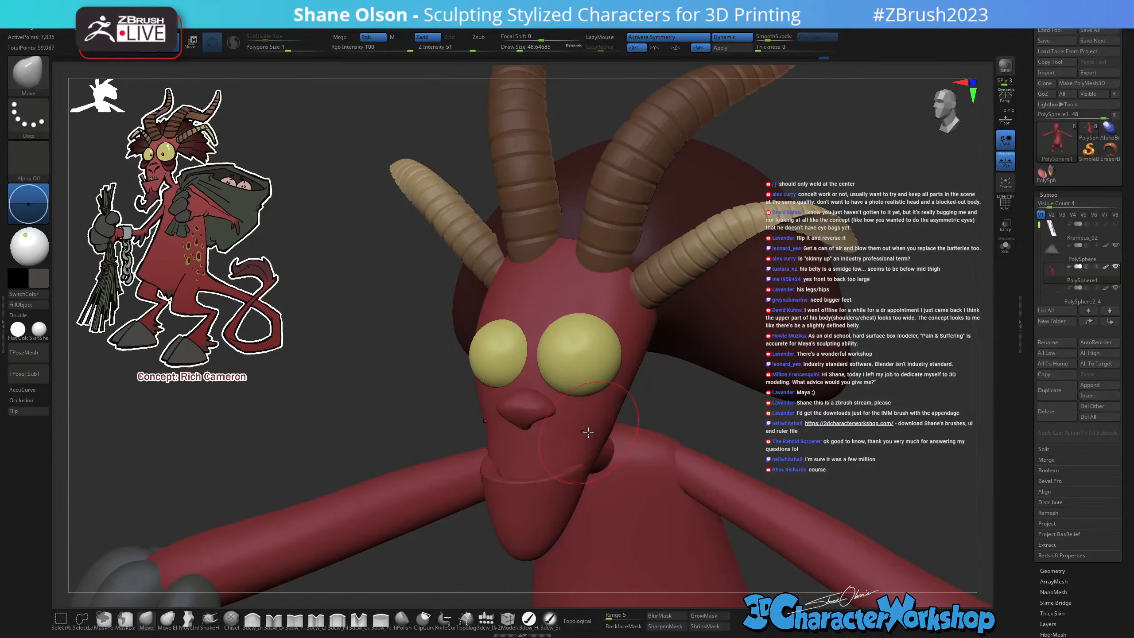
{"action": "key", "text": "s"}
{"action": "left_click_drag", "start_coordinate": [576, 426], "coordinate": [568, 426]}
Sample the skin's red and insert a mirrored pair of spheres just below the eyes with the IMM primitives brush.
{"action": "left_click", "coordinate": [487, 618]}
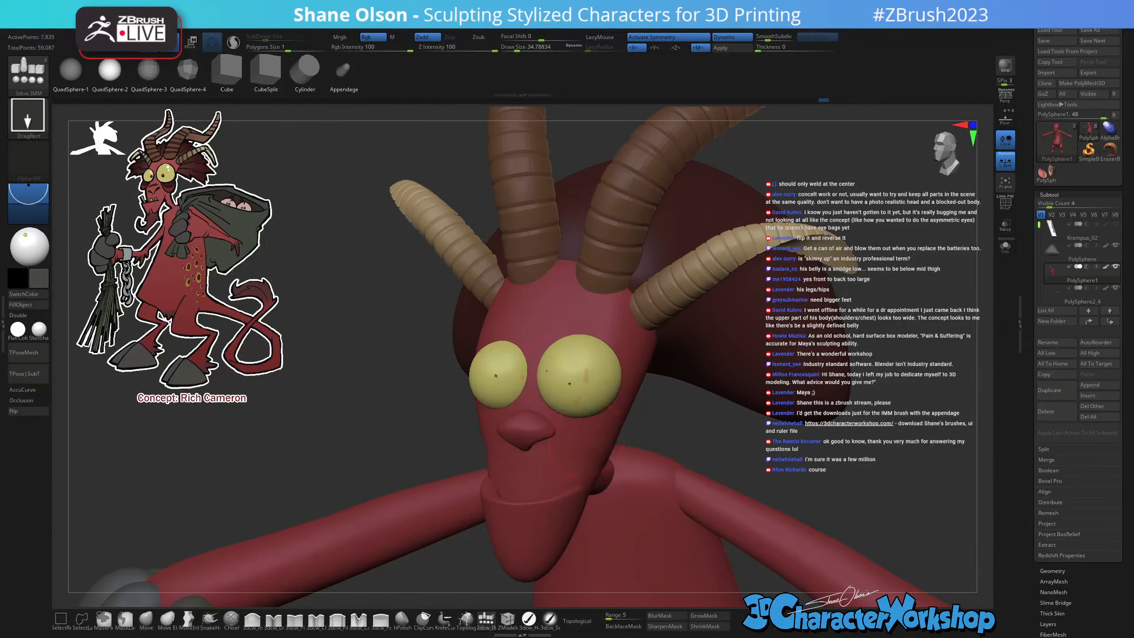
{"action": "key", "text": "c"}
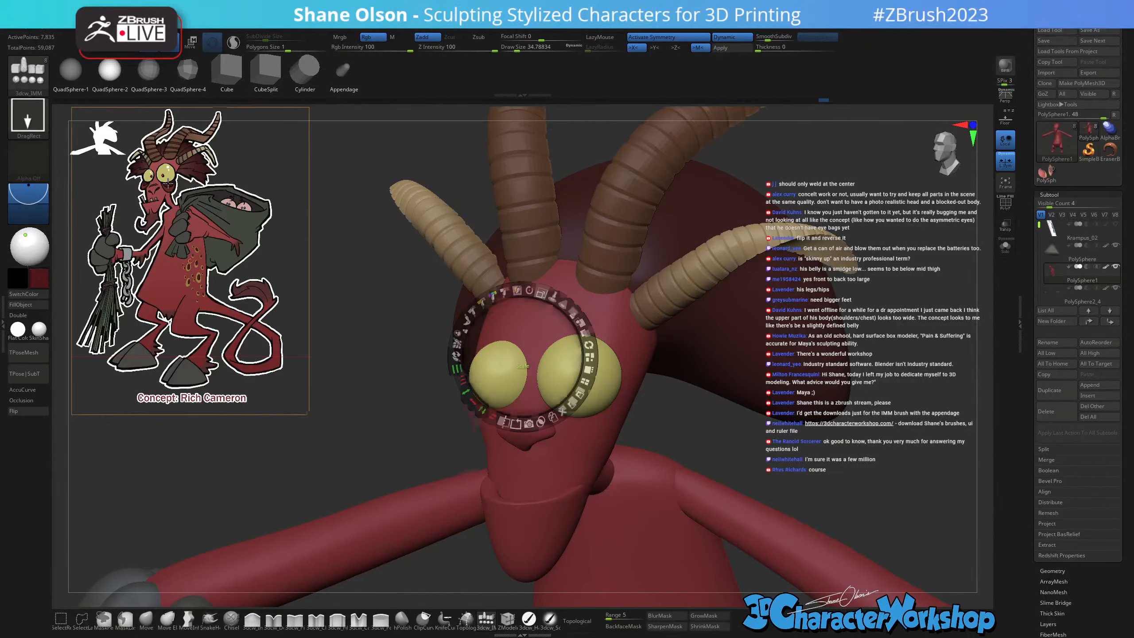
{"action": "right_click_drag", "start_coordinate": [612, 402], "coordinate": [579, 431]}
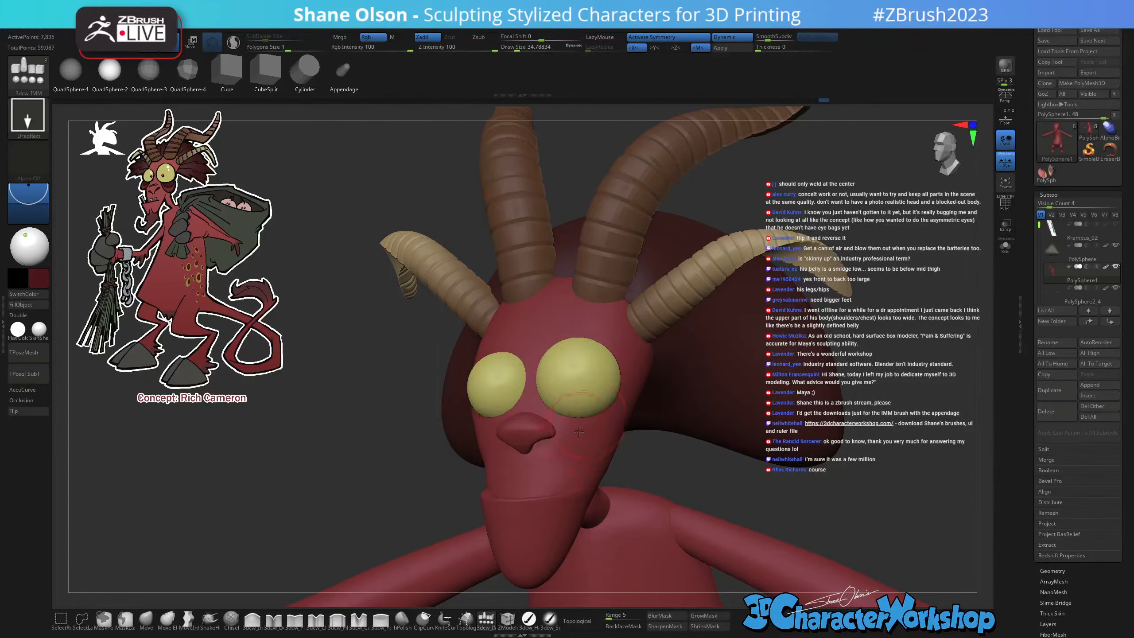
{"action": "left_click_drag", "start_coordinate": [574, 424], "coordinate": [597, 429]}
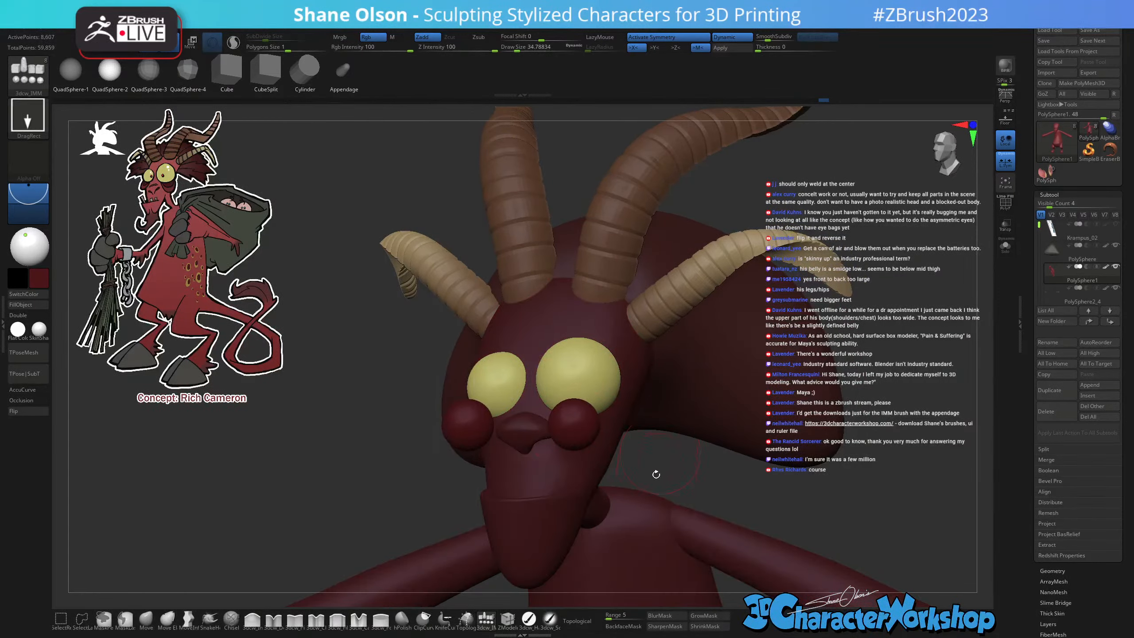
Split the unmasked spheres from the body into their own subtool and make it active.
{"action": "key", "text": "space"}
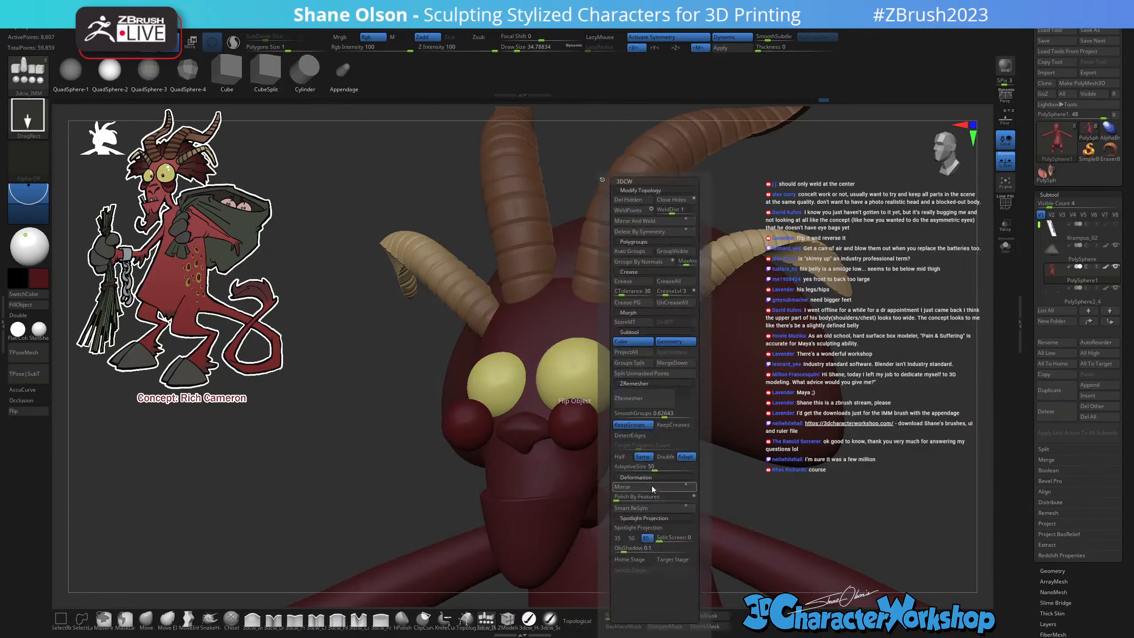
{"action": "left_click", "coordinate": [643, 373]}
{"action": "key", "text": "Down"}
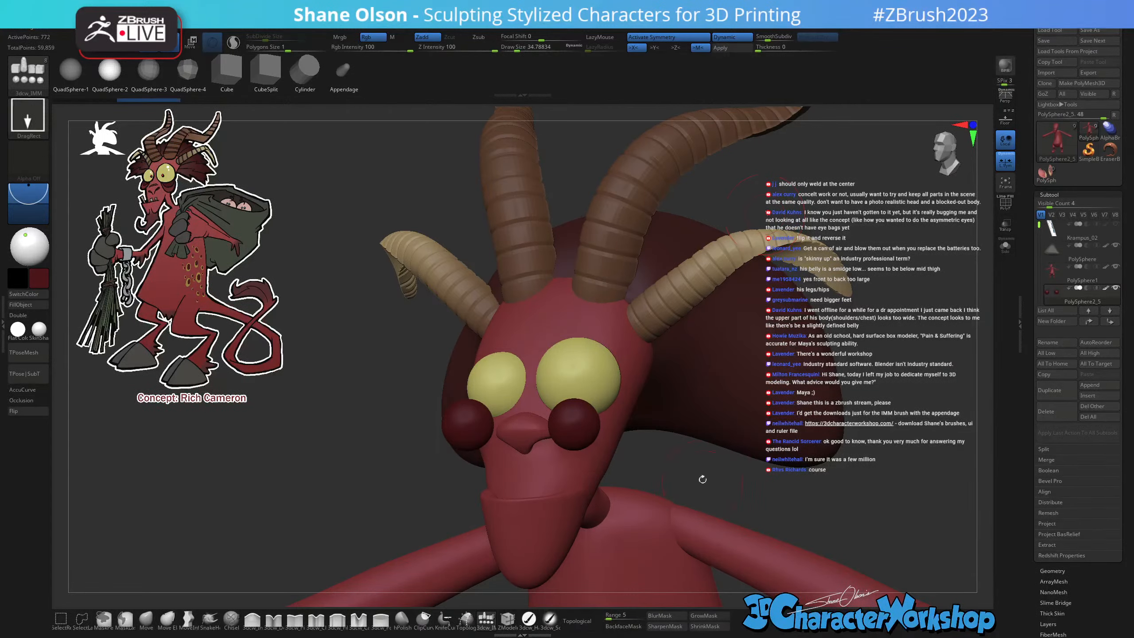
Centre the gizmo on one sphere, then move, rotate and scale the pair so they tuck in beneath the eyeballs.
{"action": "left_click_drag", "start_coordinate": [703, 480], "coordinate": [665, 509]}
{"action": "key", "text": "w"}
{"action": "key", "text": "shift+f"}
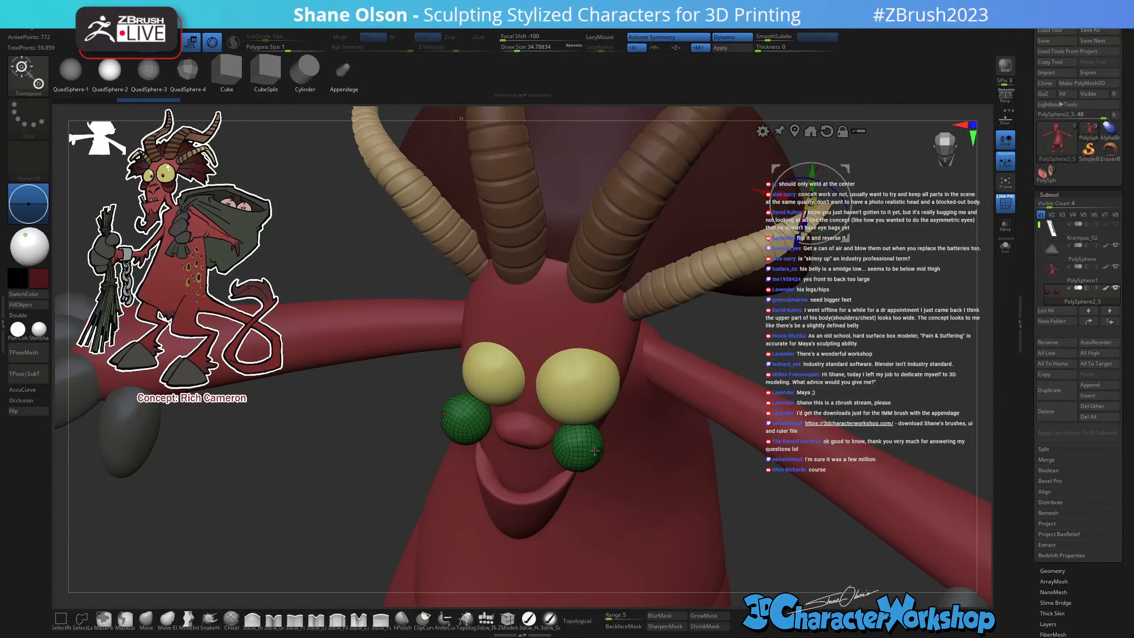
{"action": "left_click", "coordinate": [795, 131]}
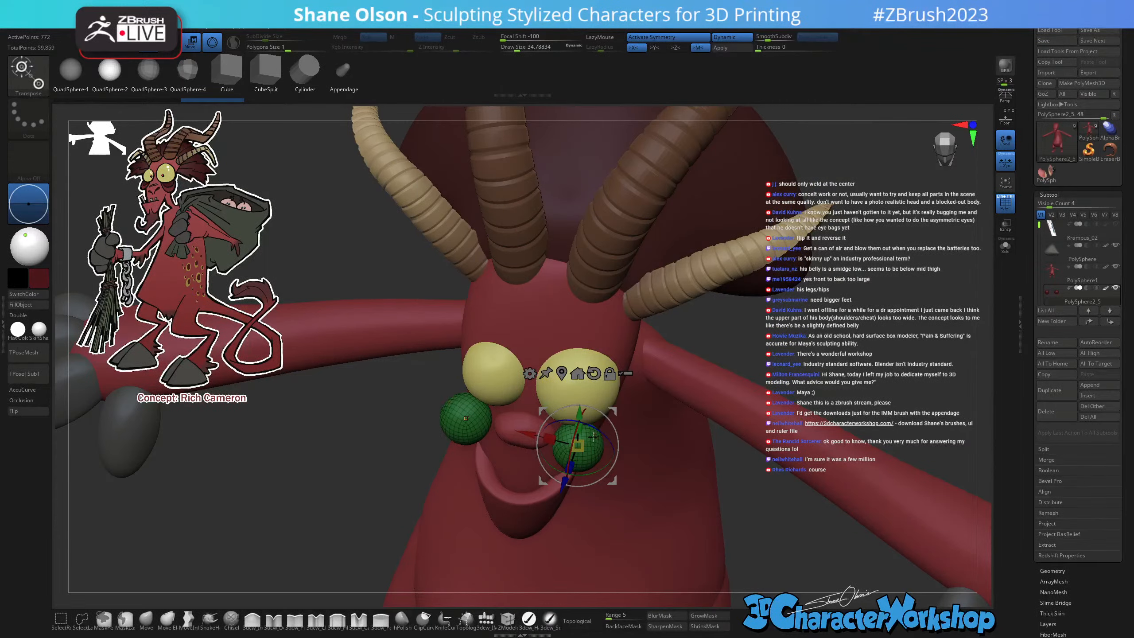
{"action": "right_click_drag", "start_coordinate": [636, 449], "coordinate": [632, 530]}
{"action": "left_click_drag", "start_coordinate": [570, 486], "coordinate": [579, 460]}
{"action": "right_click_drag", "start_coordinate": [580, 538], "coordinate": [582, 473]}
{"action": "left_click_drag", "start_coordinate": [580, 407], "coordinate": [582, 419]}
{"action": "right_click_drag", "start_coordinate": [586, 429], "coordinate": [538, 444]}
{"action": "left_click_drag", "start_coordinate": [574, 445], "coordinate": [589, 441]}
{"action": "right_click_drag", "start_coordinate": [591, 444], "coordinate": [580, 498]}
{"action": "left_click_drag", "start_coordinate": [610, 389], "coordinate": [622, 379]}
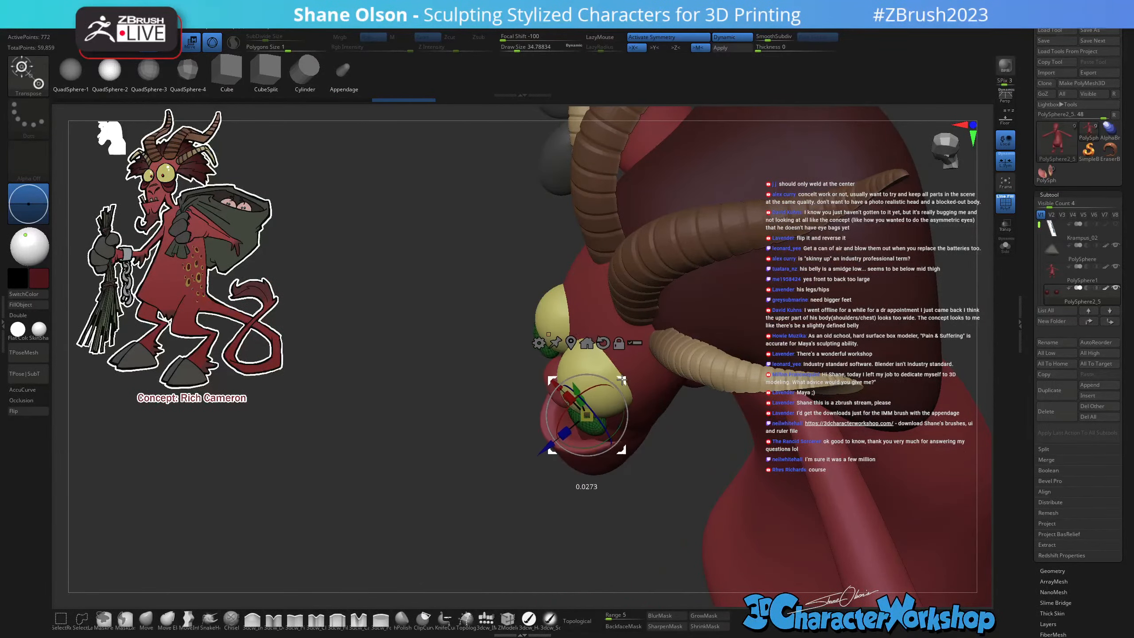
{"action": "mouse_move", "coordinate": [626, 416]}
{"action": "right_mouse_down"}
{"action": "mouse_move", "coordinate": [655, 421]}
{"action": "mouse_move", "coordinate": [612, 421]}
{"action": "mouse_move", "coordinate": [612, 434]}
{"action": "mouse_move", "coordinate": [578, 440]}
{"action": "right_mouse_up"}
Shape the spheres into eye bags hugging the undersides of the eyeballs with the Move brush, reducing its size to about 35.
{"action": "left_click", "coordinate": [146, 619]}
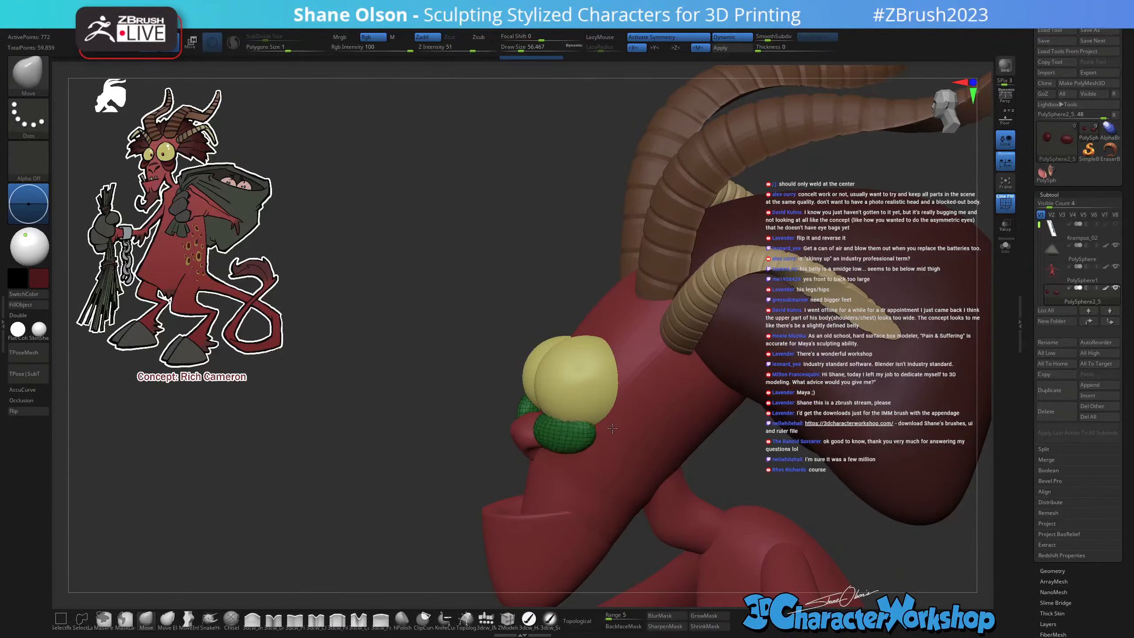
{"action": "right_click_drag", "start_coordinate": [612, 428], "coordinate": [559, 403]}
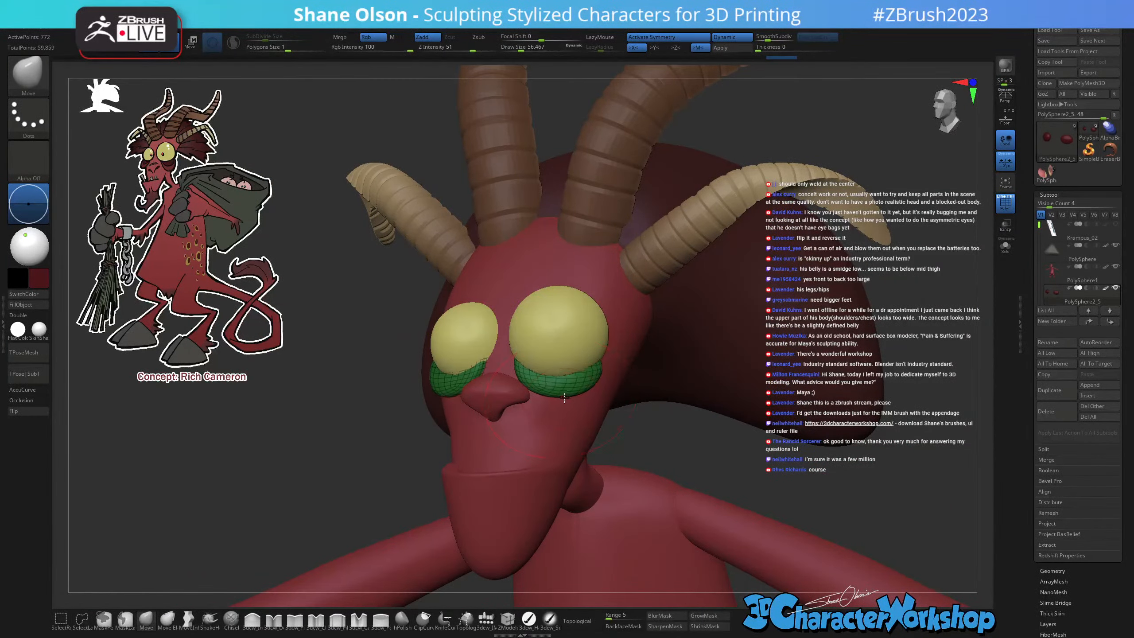
{"action": "right_click_drag", "start_coordinate": [621, 386], "coordinate": [602, 404]}
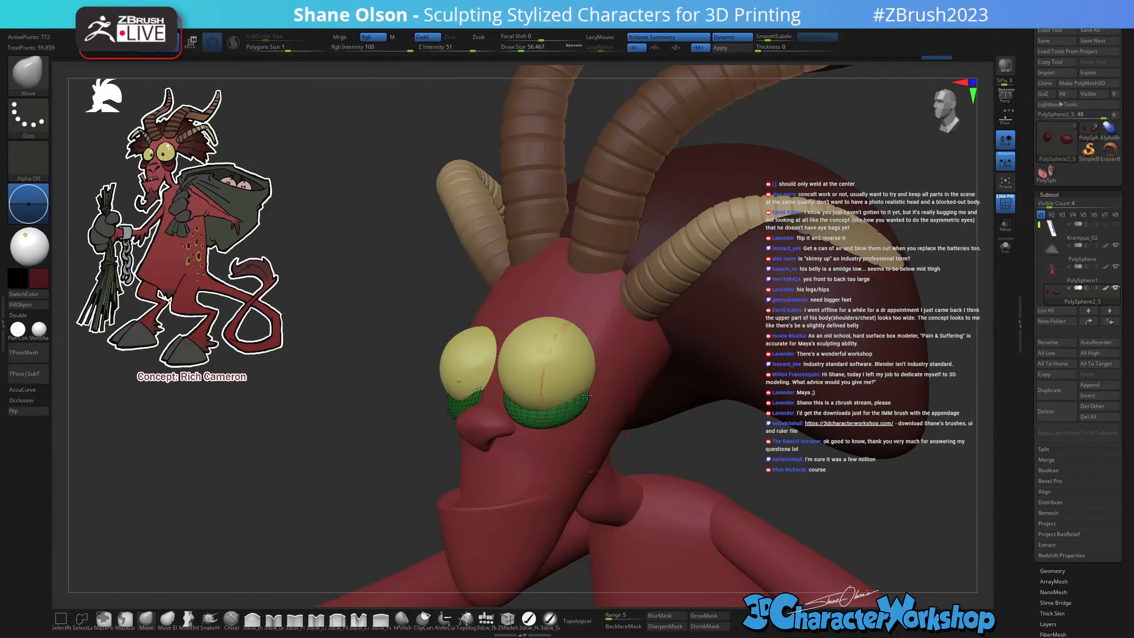
{"action": "key", "text": "s"}
{"action": "left_click_drag", "start_coordinate": [590, 394], "coordinate": [586, 392]}
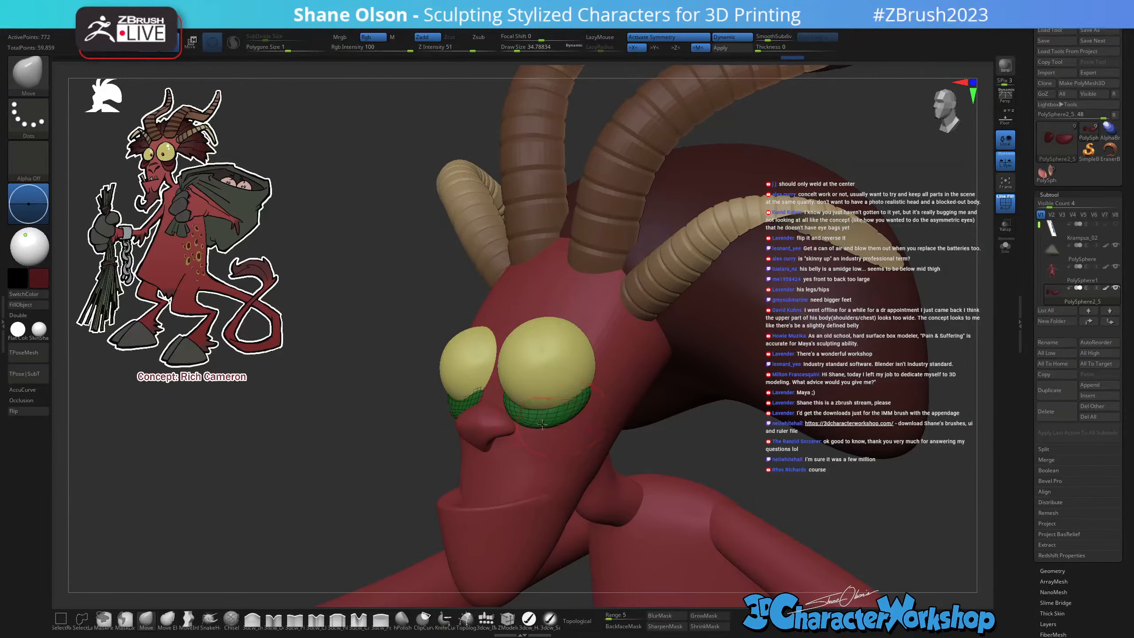
{"action": "mouse_move", "coordinate": [542, 424]}
{"action": "right_mouse_down"}
{"action": "mouse_move", "coordinate": [598, 416]}
{"action": "mouse_move", "coordinate": [603, 362]}
{"action": "mouse_move", "coordinate": [565, 364]}
{"action": "mouse_move", "coordinate": [594, 333]}
{"action": "mouse_move", "coordinate": [531, 348]}
{"action": "mouse_move", "coordinate": [535, 359]}
{"action": "mouse_move", "coordinate": [566, 346]}
{"action": "right_mouse_up"}
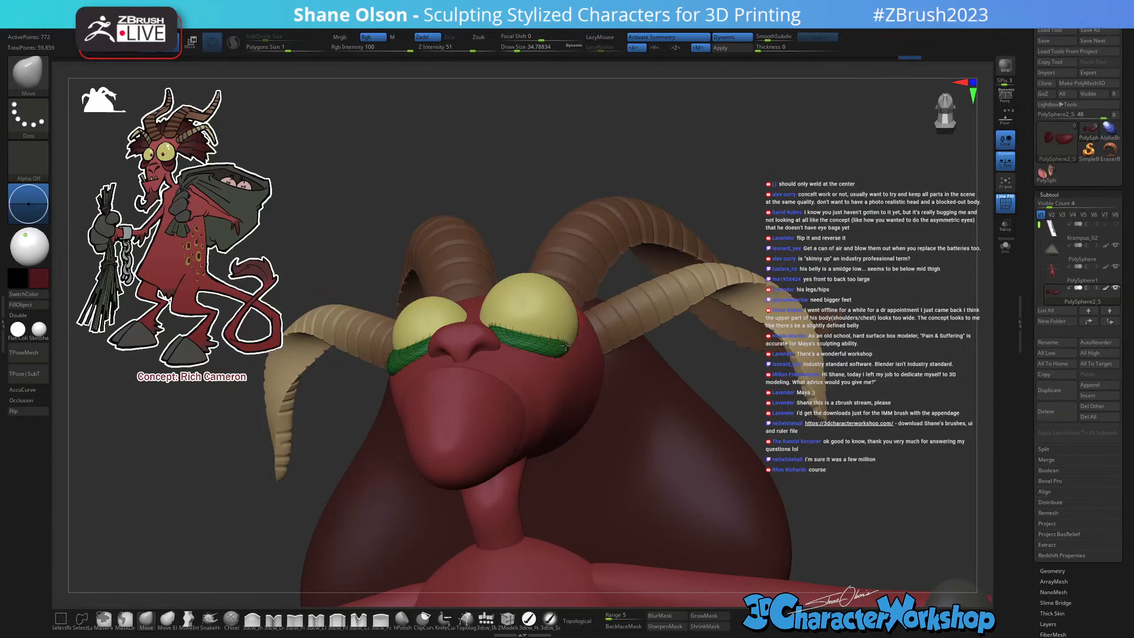
{"action": "right_click_drag", "start_coordinate": [573, 304], "coordinate": [661, 396]}
{"action": "key", "text": "shift+f"}
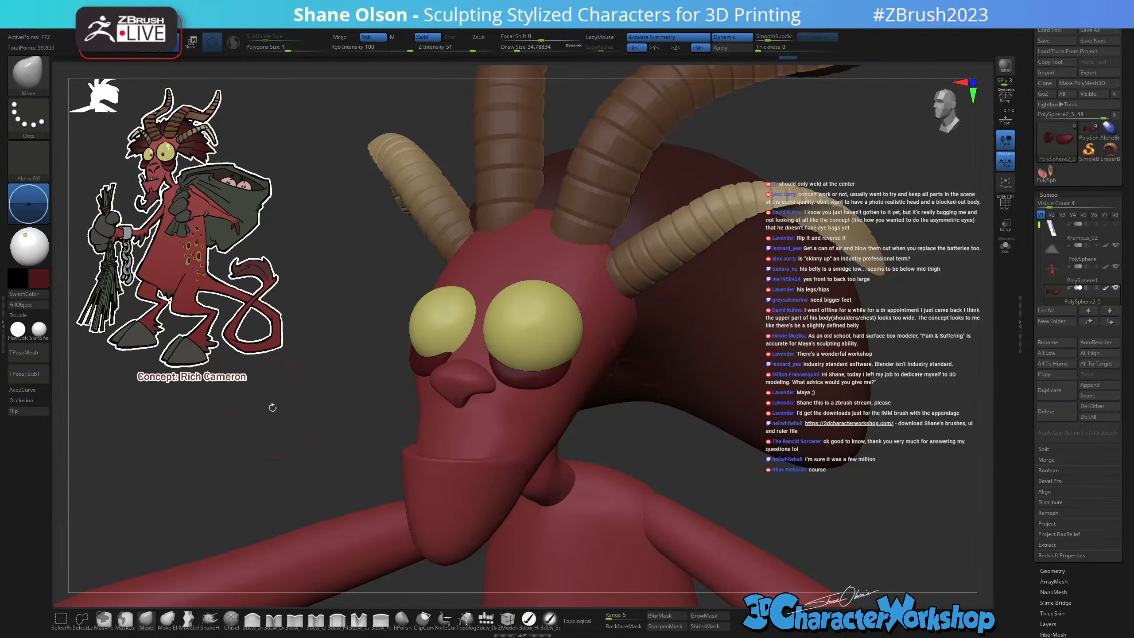
Refine the lower edge of the eye bags with the Move brush and reduce its size to about 23.
{"action": "right_click_drag", "start_coordinate": [334, 424], "coordinate": [342, 432]}
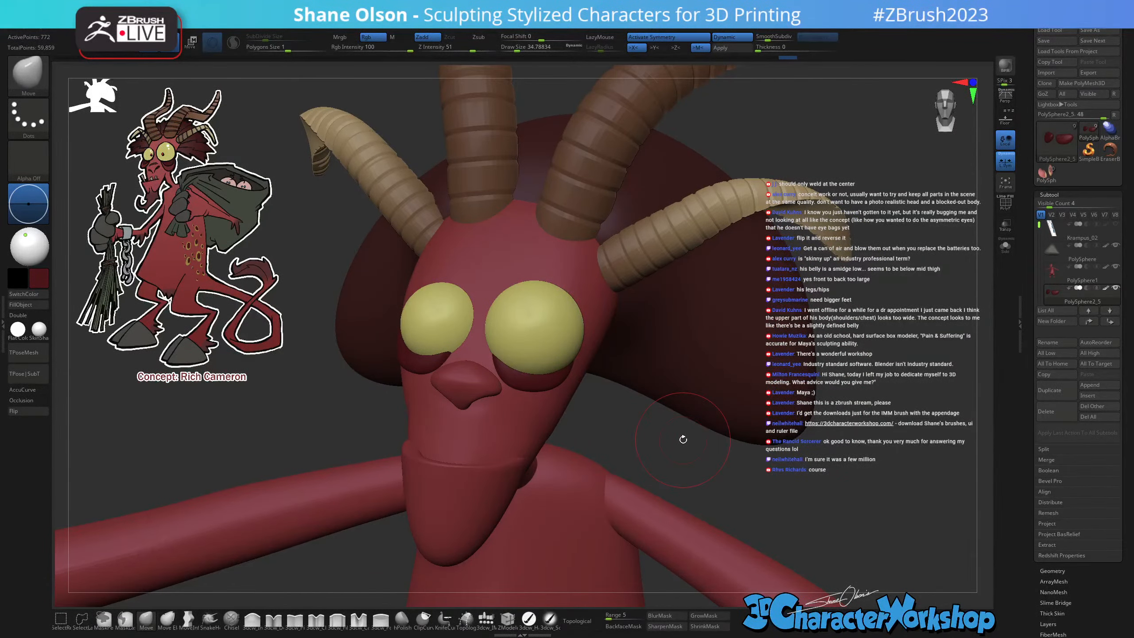
{"action": "right_click_drag", "start_coordinate": [534, 387], "coordinate": [533, 379]}
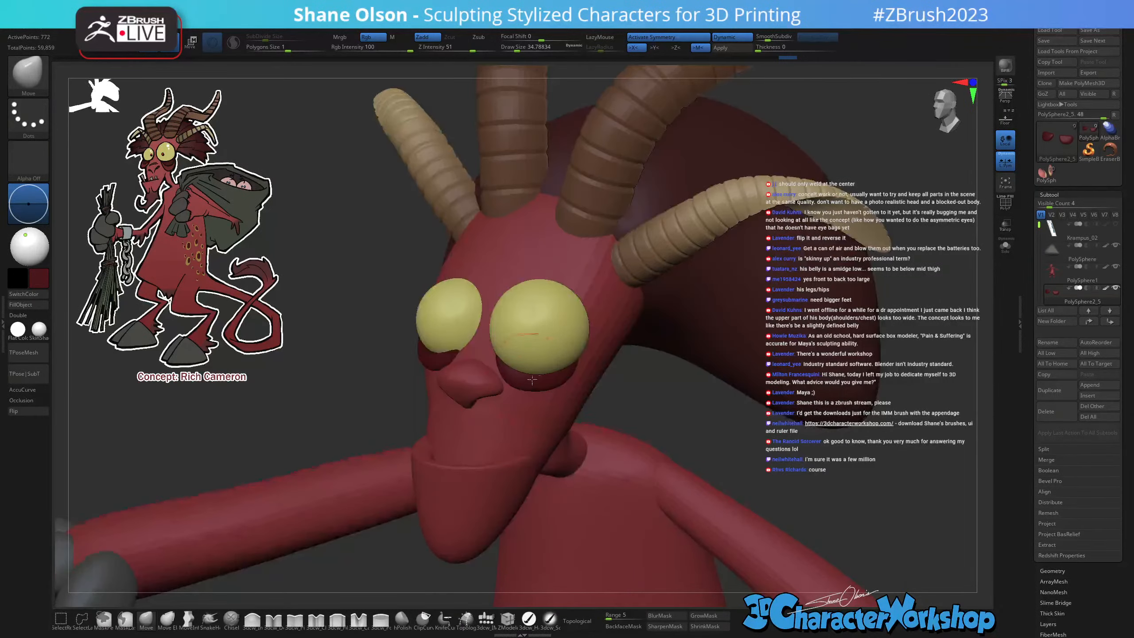
{"action": "left_click_drag", "start_coordinate": [512, 377], "coordinate": [546, 391]}
{"action": "key", "text": "s"}
{"action": "right_click_drag", "start_coordinate": [554, 389], "coordinate": [610, 398]}
Duplicate the eye bags with the gizmo, placing the copies just below, and fill them with a red sampled from the model.
{"action": "key", "text": "w"}
{"action": "right_click_drag", "start_coordinate": [599, 447], "coordinate": [551, 467]}
{"action": "left_click_drag", "start_coordinate": [575, 338], "coordinate": [579, 351], "text": "ctrl"}
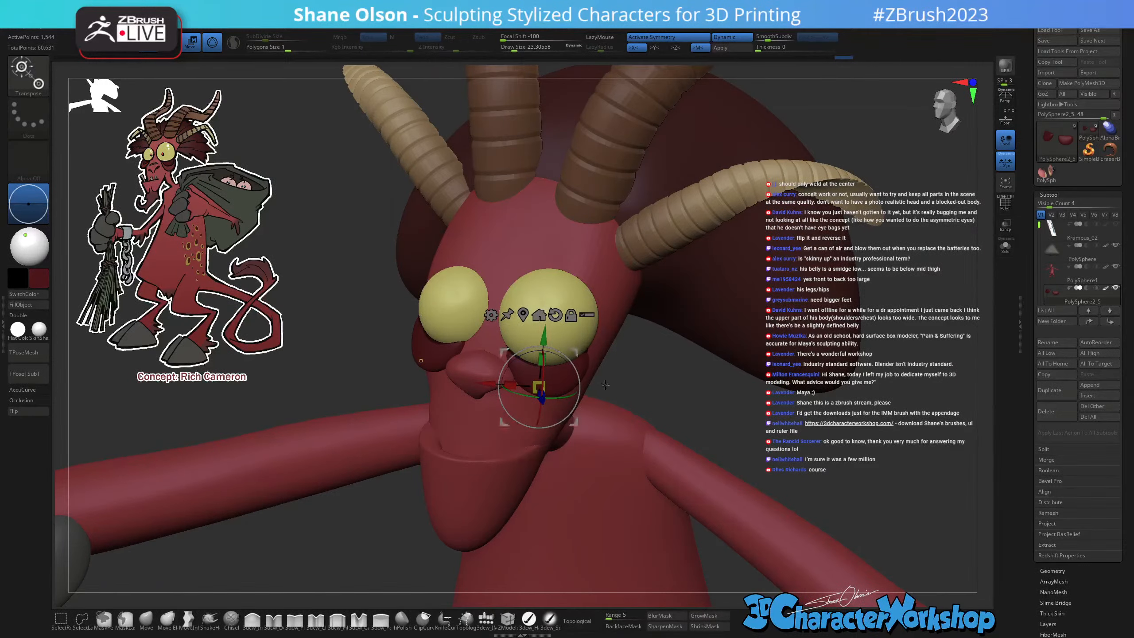
{"action": "right_click_drag", "start_coordinate": [596, 393], "coordinate": [642, 432]}
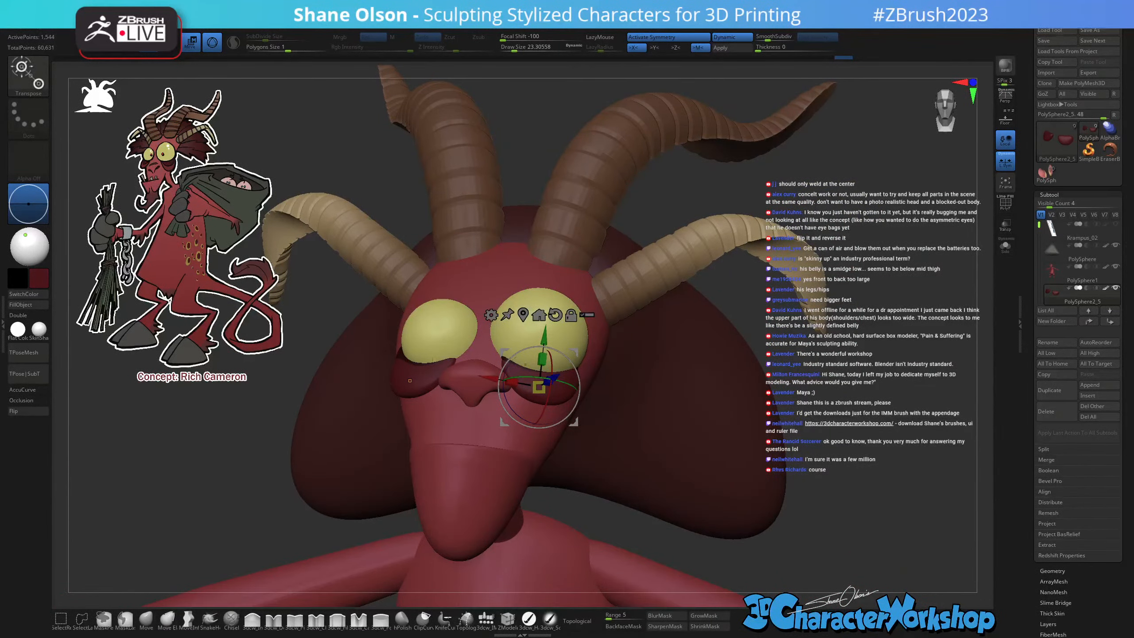
{"action": "key", "text": "c"}
{"action": "right_click_drag", "start_coordinate": [618, 521], "coordinate": [589, 543]}
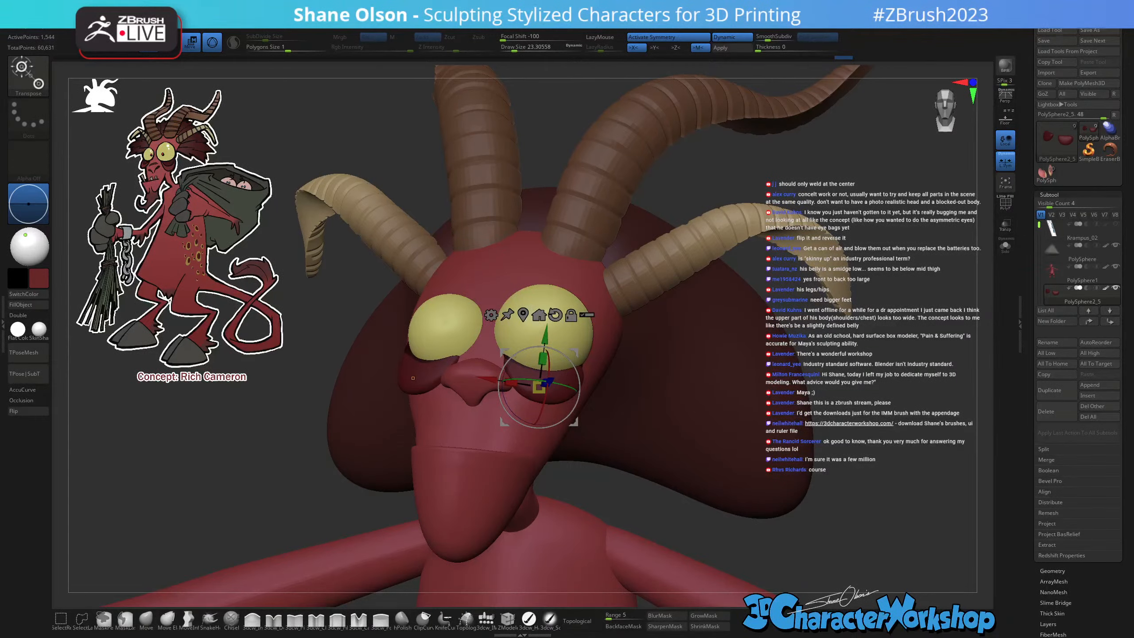
{"action": "left_click", "coordinate": [27, 306]}
Shape the second pair of eye bags into folds below the first with the Move brush at a size of about 33 to 41.
{"action": "mouse_move", "coordinate": [719, 393]}
{"action": "right_mouse_down"}
{"action": "mouse_move", "coordinate": [589, 381]}
{"action": "mouse_move", "coordinate": [652, 372]}
{"action": "mouse_move", "coordinate": [648, 393]}
{"action": "mouse_move", "coordinate": [605, 376]}
{"action": "right_mouse_up"}
{"action": "key", "text": "q"}
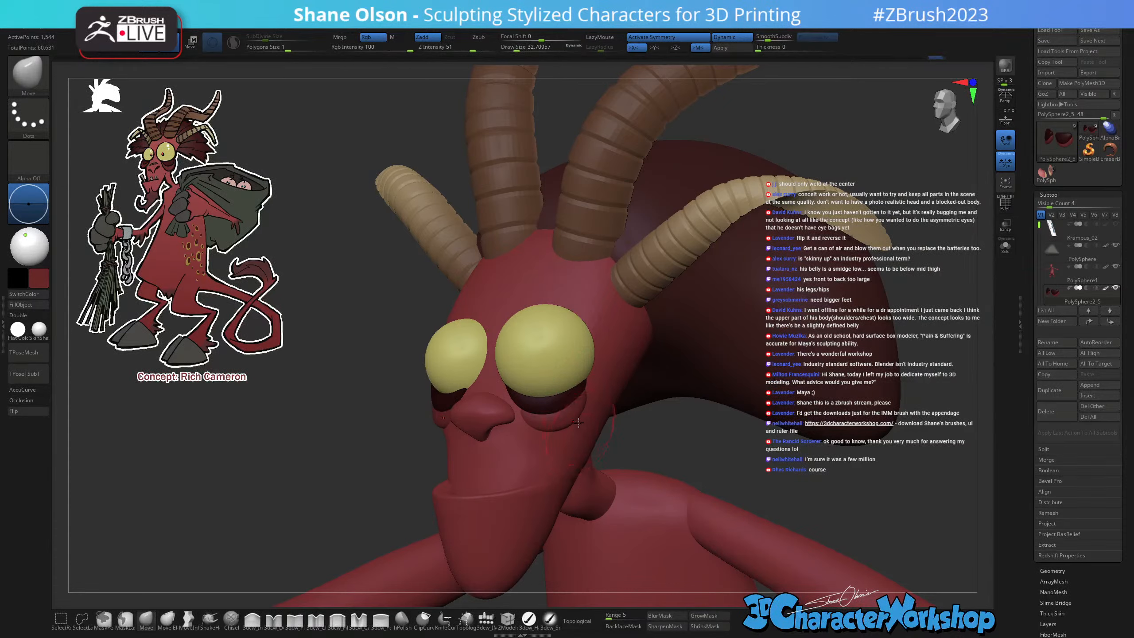
{"action": "mouse_move", "coordinate": [578, 422]}
{"action": "right_mouse_down"}
{"action": "mouse_move", "coordinate": [595, 413]}
{"action": "mouse_move", "coordinate": [588, 430]}
{"action": "right_mouse_up"}
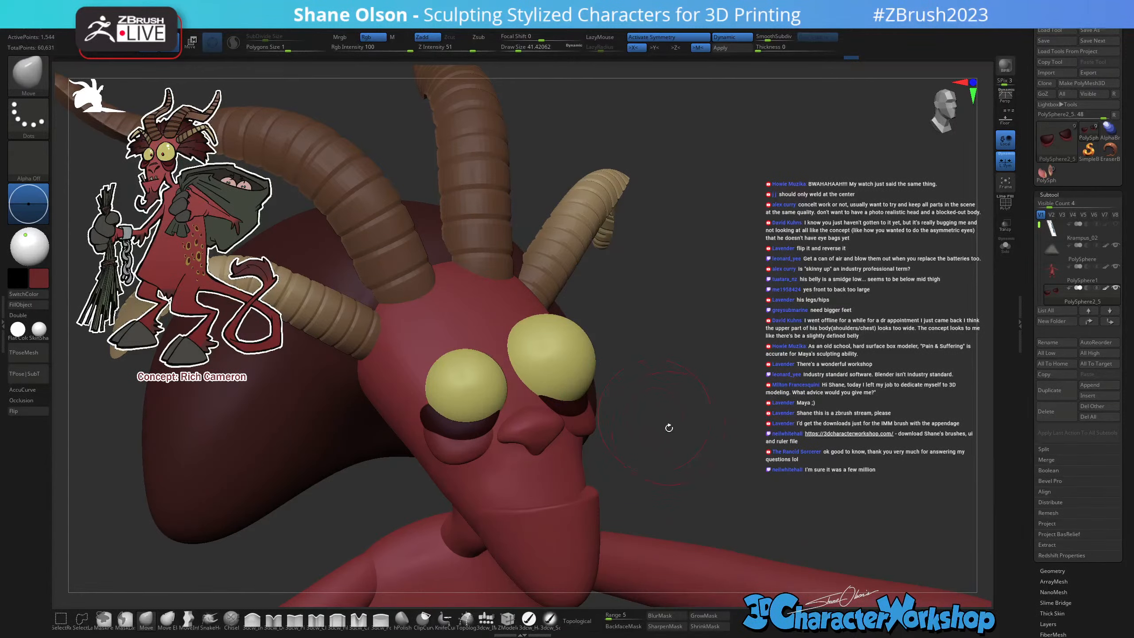
{"action": "right_click_drag", "start_coordinate": [669, 427], "coordinate": [680, 347]}
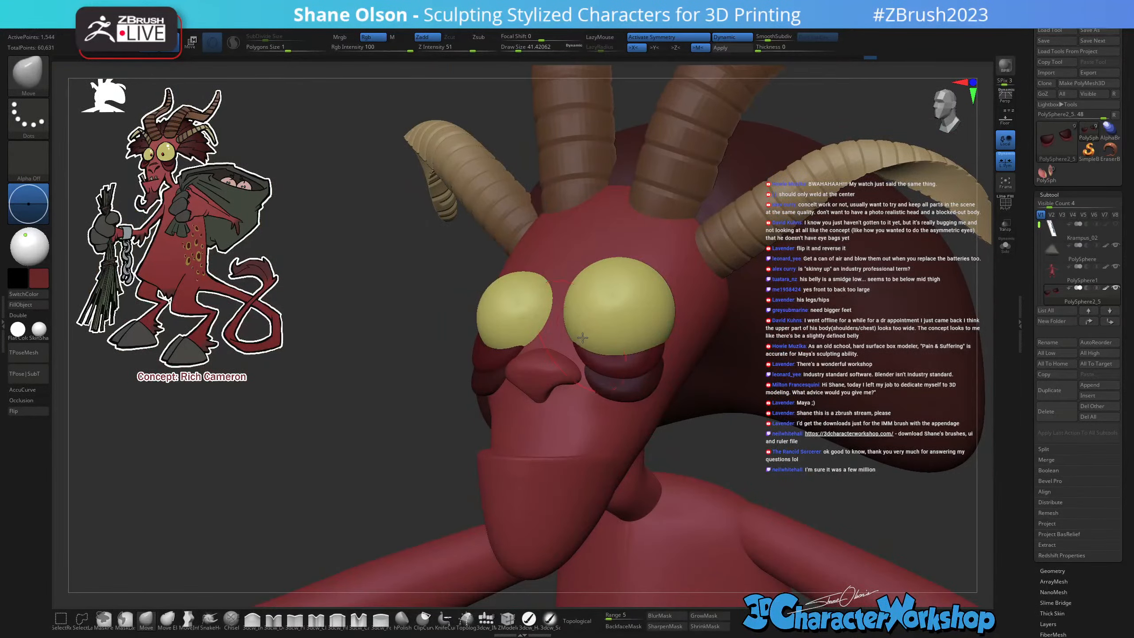
Clear the mask on the eye bags and compare the layered folds with the concept art from the front.
{"action": "right_click_drag", "start_coordinate": [732, 447], "coordinate": [750, 469], "text": "shift"}
{"action": "left_click_drag", "start_coordinate": [752, 481], "coordinate": [768, 465], "text": "ctrl"}
{"action": "right_click_drag", "start_coordinate": [768, 465], "coordinate": [755, 427], "text": "alt"}
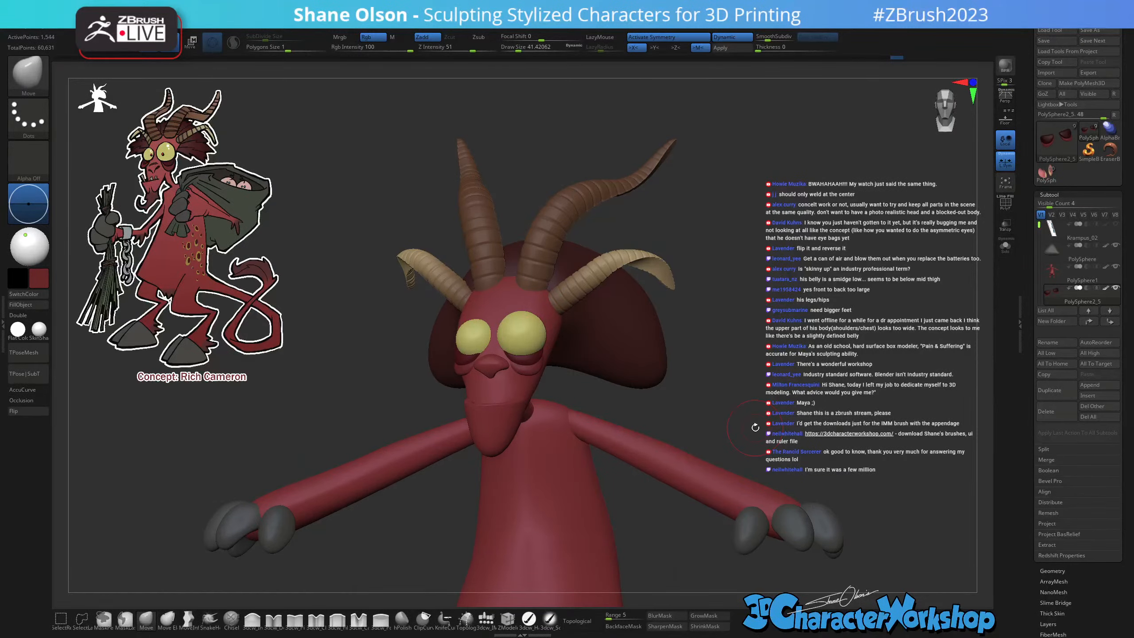
{"action": "right_click_drag", "start_coordinate": [376, 319], "coordinate": [386, 357]}
{"action": "right_click_drag", "start_coordinate": [816, 420], "coordinate": [659, 382]}
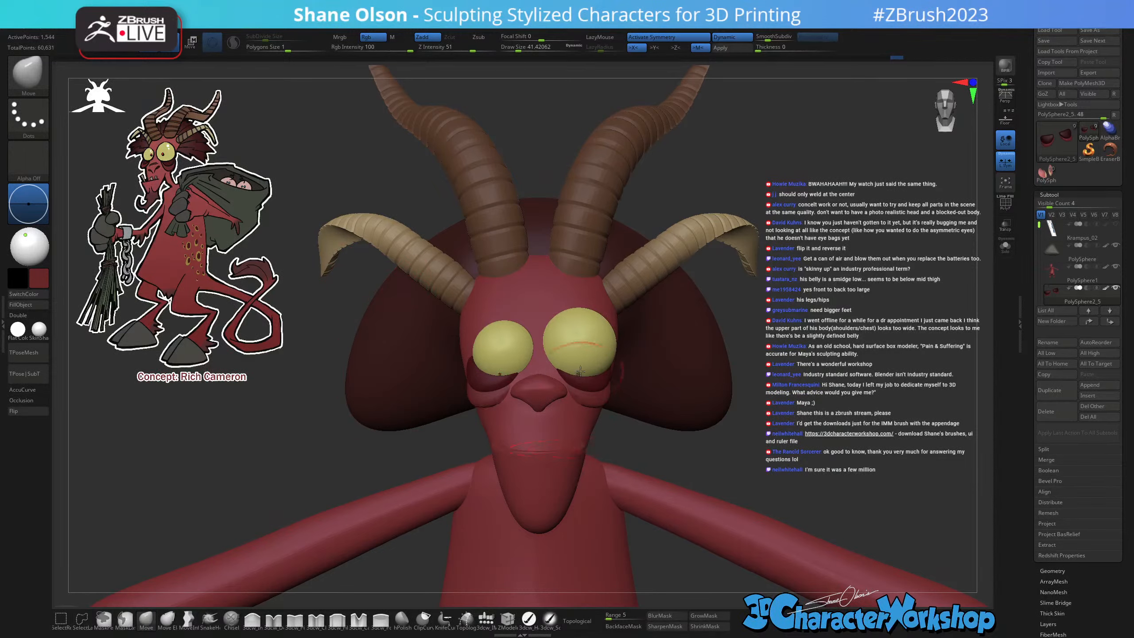
Select the eyes, pick the QuadSphere-2 insert mesh and enlarge the concept art temporarily to study the pupils.
{"action": "left_click", "coordinate": [521, 372], "text": "alt"}
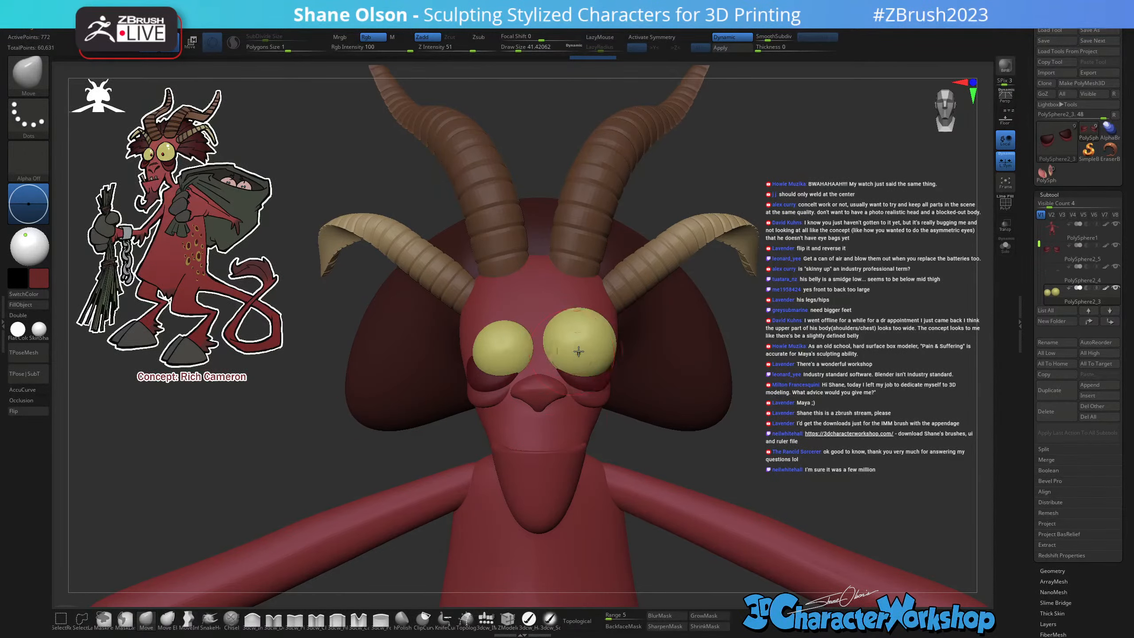
{"action": "left_click", "coordinate": [486, 619]}
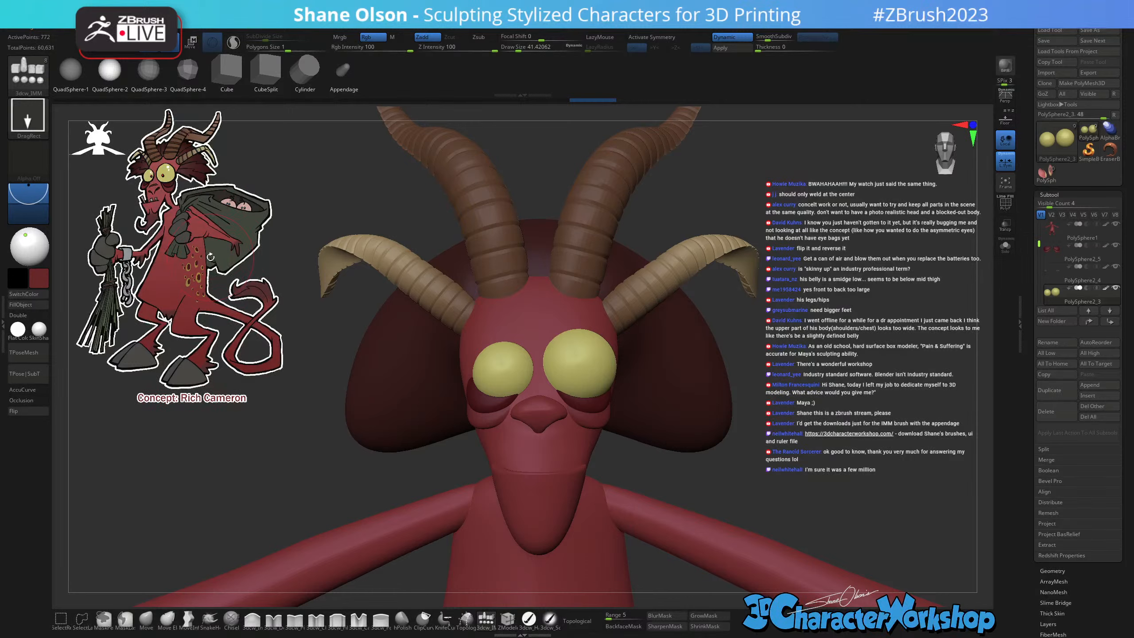
{"action": "key", "text": "z"}
{"action": "left_click_drag", "start_coordinate": [214, 214], "coordinate": [237, 222]}
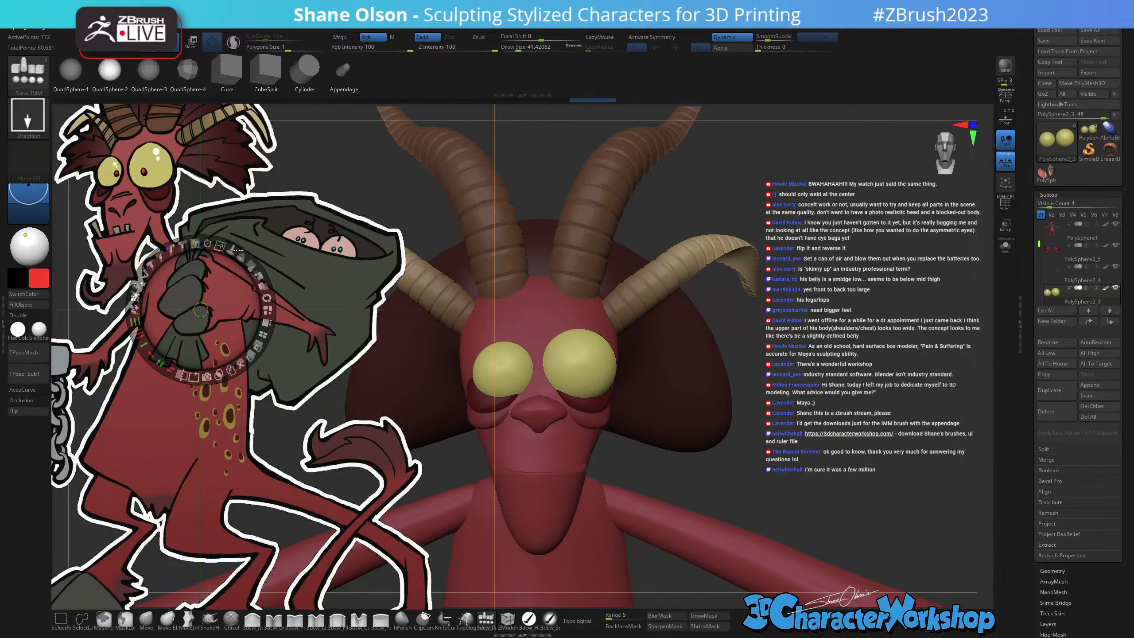
{"action": "left_click_drag", "start_coordinate": [223, 243], "coordinate": [186, 219]}
{"action": "key", "text": "z"}
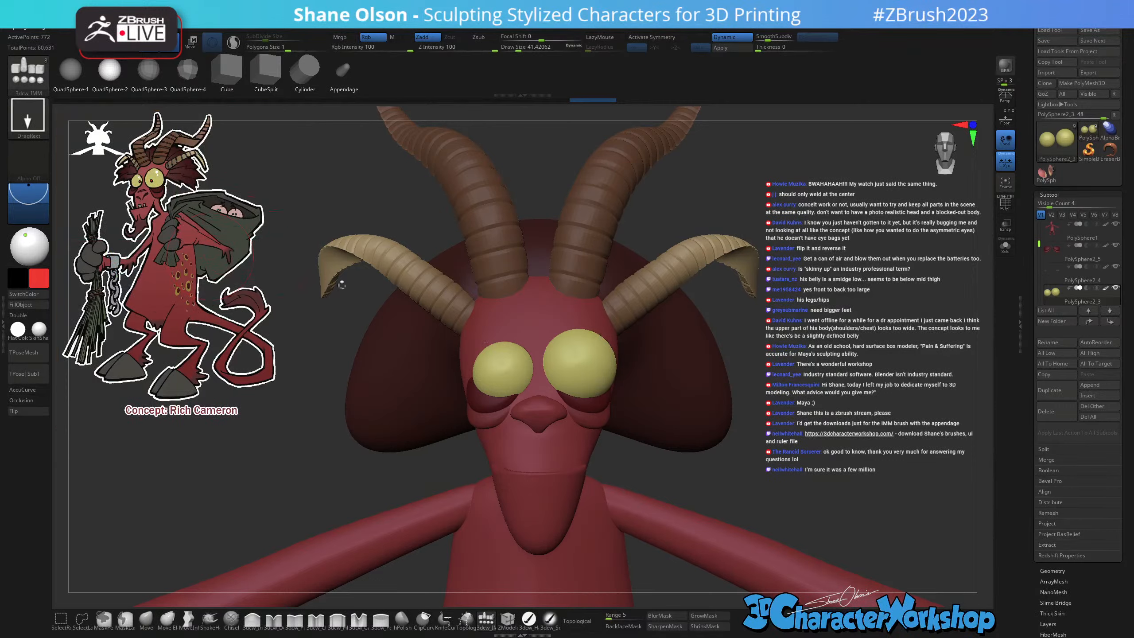
Insert a small red sphere as a pupil on the front of the larger eye at a draw size of about 10.5.
{"action": "key", "text": "shift+f"}
{"action": "key", "text": "shift+f"}
{"action": "key", "text": "s"}
{"action": "left_click_drag", "start_coordinate": [588, 381], "coordinate": [566, 372]}
{"action": "key", "text": "s"}
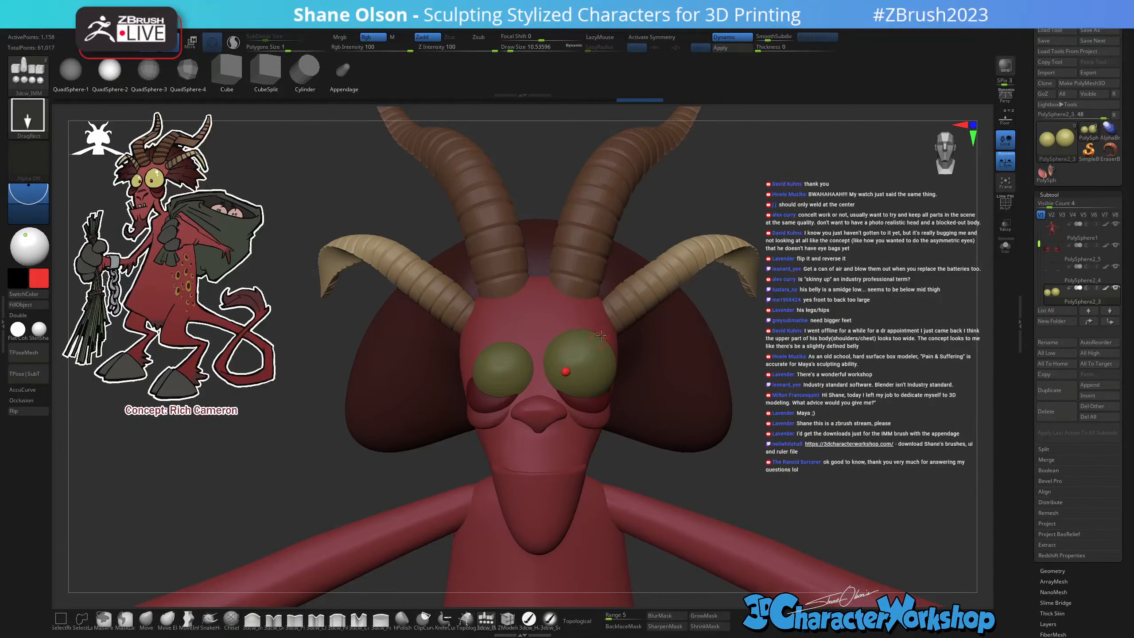
{"action": "right_click_drag", "start_coordinate": [600, 342], "coordinate": [626, 374]}
{"action": "key", "text": "ctrl+z"}
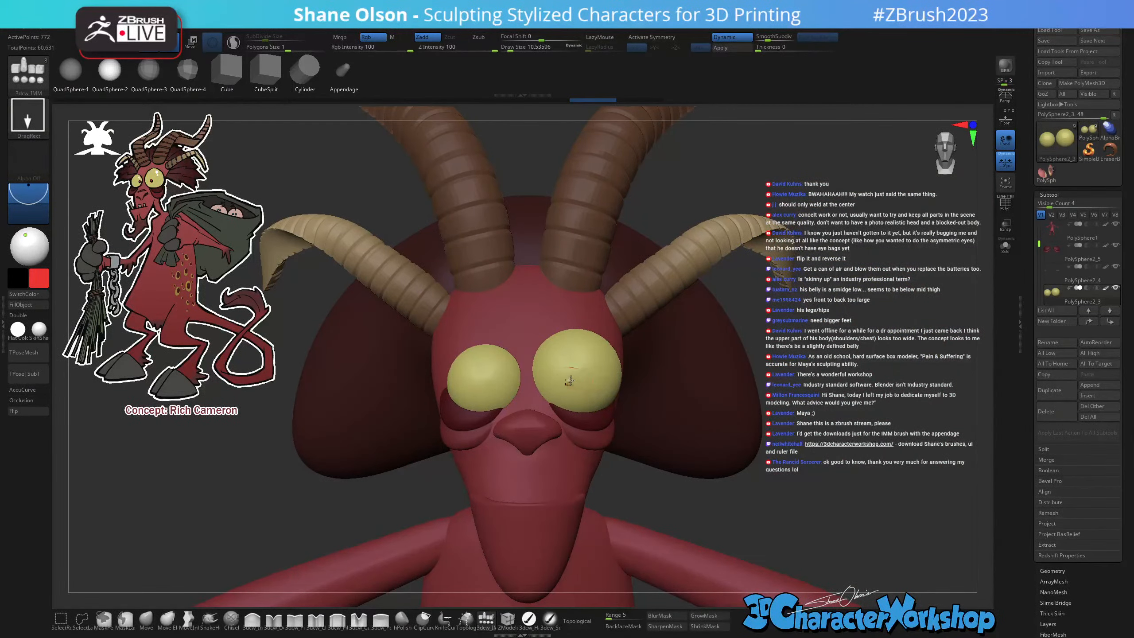
{"action": "left_click_drag", "start_coordinate": [566, 383], "coordinate": [565, 379]}
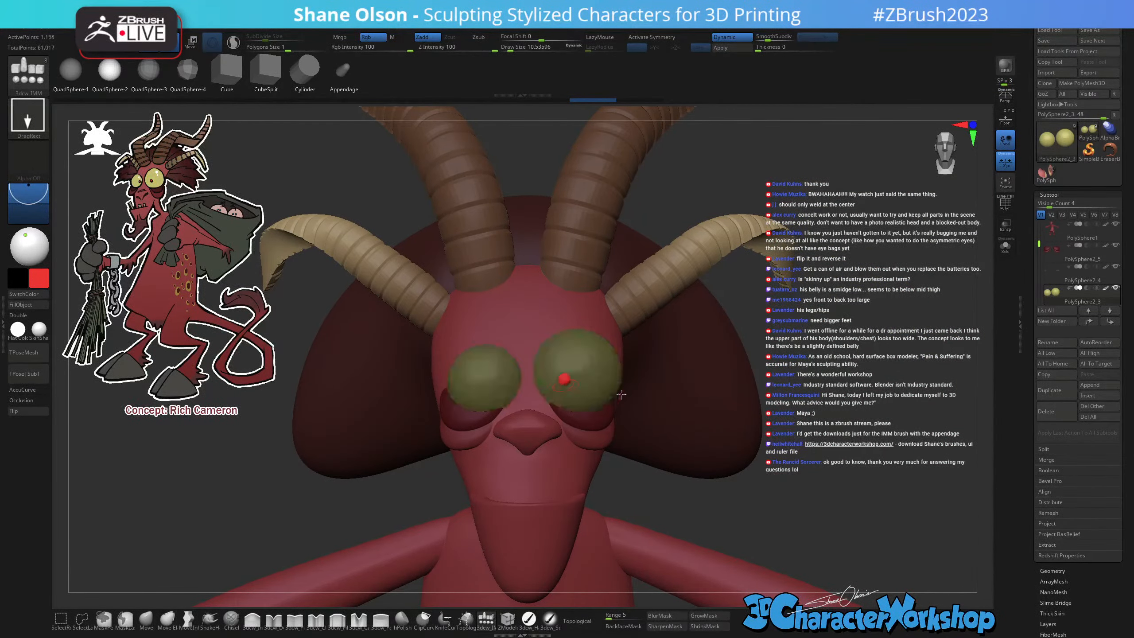
Flatten the red pupil into a thin disc with the gizmo and seat it on the front of the larger eyeball.
{"action": "right_click_drag", "start_coordinate": [565, 379], "coordinate": [600, 422]}
{"action": "key", "text": "w"}
{"action": "left_click_drag", "start_coordinate": [598, 591], "coordinate": [572, 370], "text": "alt"}
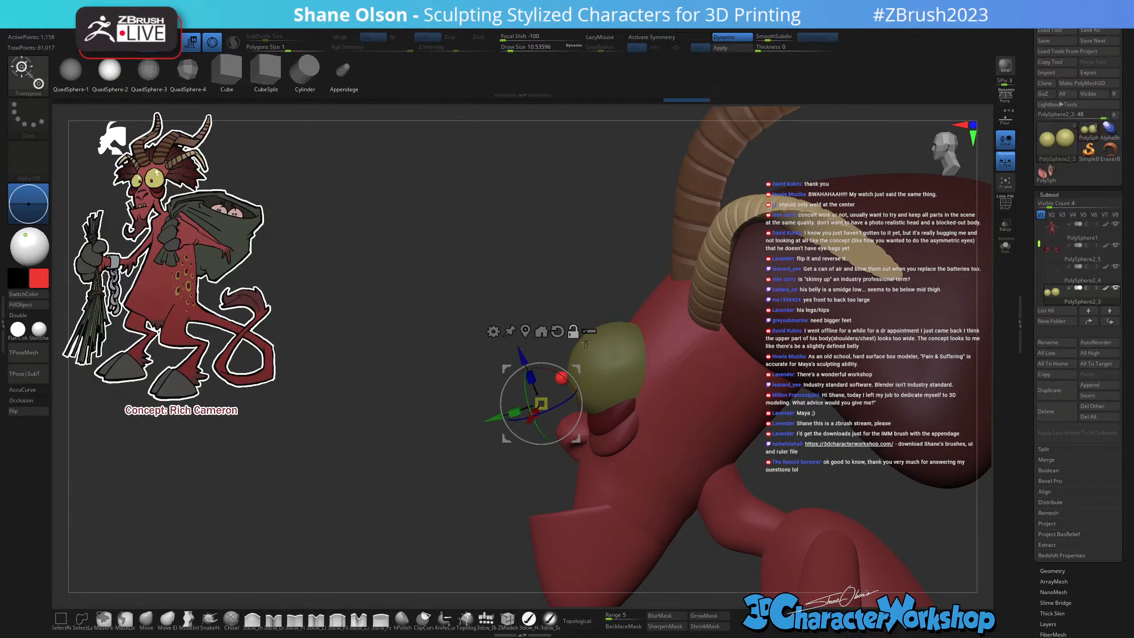
{"action": "right_click_drag", "start_coordinate": [563, 357], "coordinate": [535, 397], "text": "ctrl"}
{"action": "left_click", "coordinate": [490, 379]}
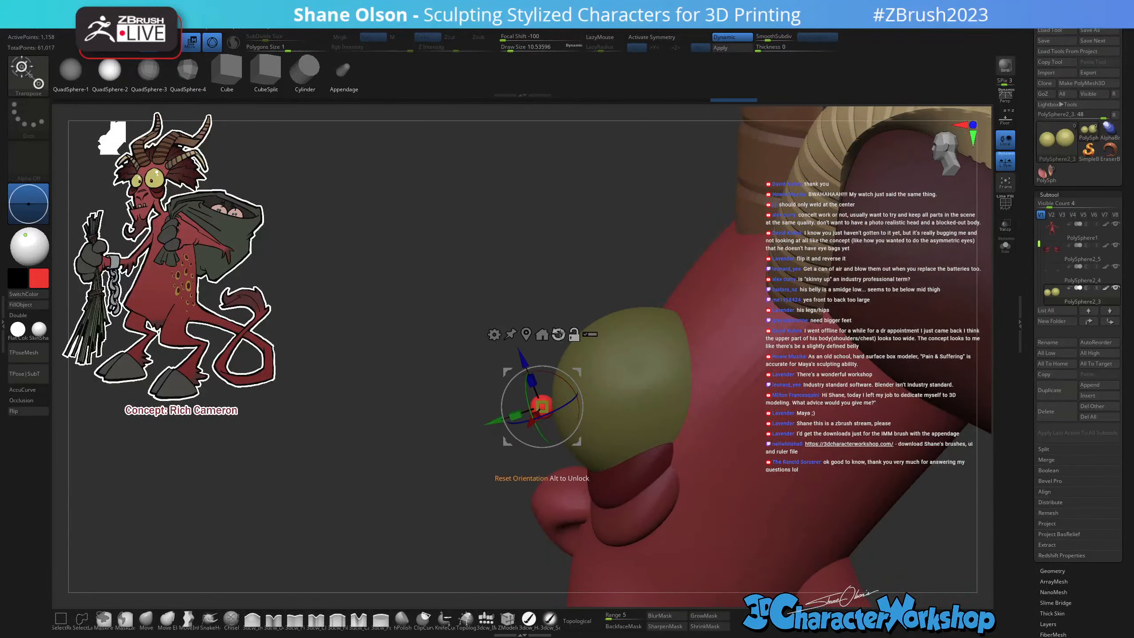
{"action": "left_click_drag", "start_coordinate": [503, 403], "coordinate": [535, 402]}
{"action": "left_click_drag", "start_coordinate": [590, 373], "coordinate": [591, 373]}
{"action": "right_click_drag", "start_coordinate": [594, 373], "coordinate": [581, 423]}
{"action": "left_click_drag", "start_coordinate": [556, 420], "coordinate": [585, 387]}
{"action": "right_click_drag", "start_coordinate": [585, 358], "coordinate": [701, 389]}
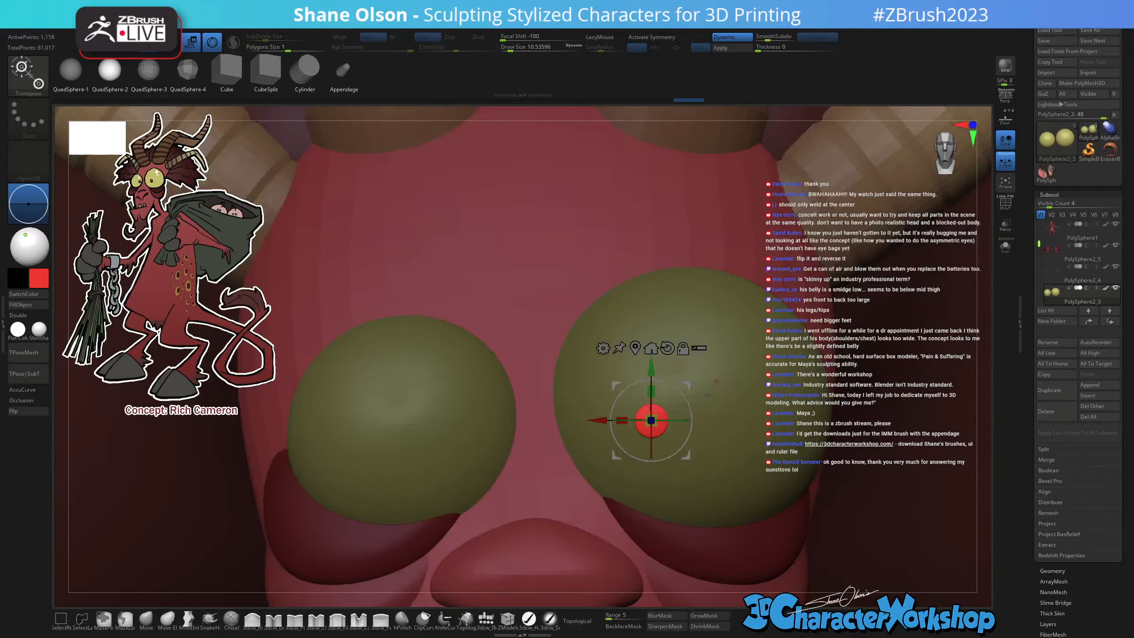
Duplicate the pupil onto the smaller eye with the gizmo and angle the copy to sit against that eyeball.
{"action": "left_click_drag", "start_coordinate": [594, 421], "coordinate": [385, 420], "text": "ctrl"}
{"action": "right_click_drag", "start_coordinate": [559, 418], "coordinate": [500, 490]}
{"action": "left_click_drag", "start_coordinate": [474, 486], "coordinate": [489, 478]}
{"action": "left_click_drag", "start_coordinate": [499, 415], "coordinate": [488, 422]}
{"action": "mouse_move", "coordinate": [515, 476]}
{"action": "right_mouse_down"}
{"action": "mouse_move", "coordinate": [518, 408]}
{"action": "mouse_move", "coordinate": [535, 485]}
{"action": "right_mouse_up"}
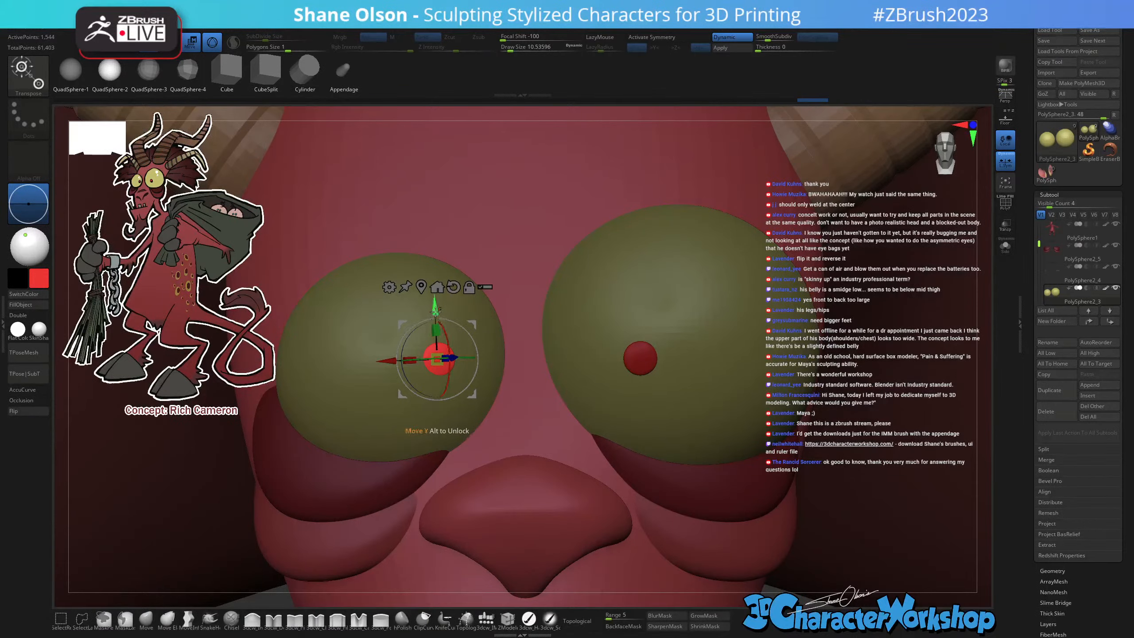
{"action": "left_click_drag", "start_coordinate": [472, 393], "coordinate": [473, 396]}
{"action": "right_click_drag", "start_coordinate": [557, 346], "coordinate": [471, 417]}
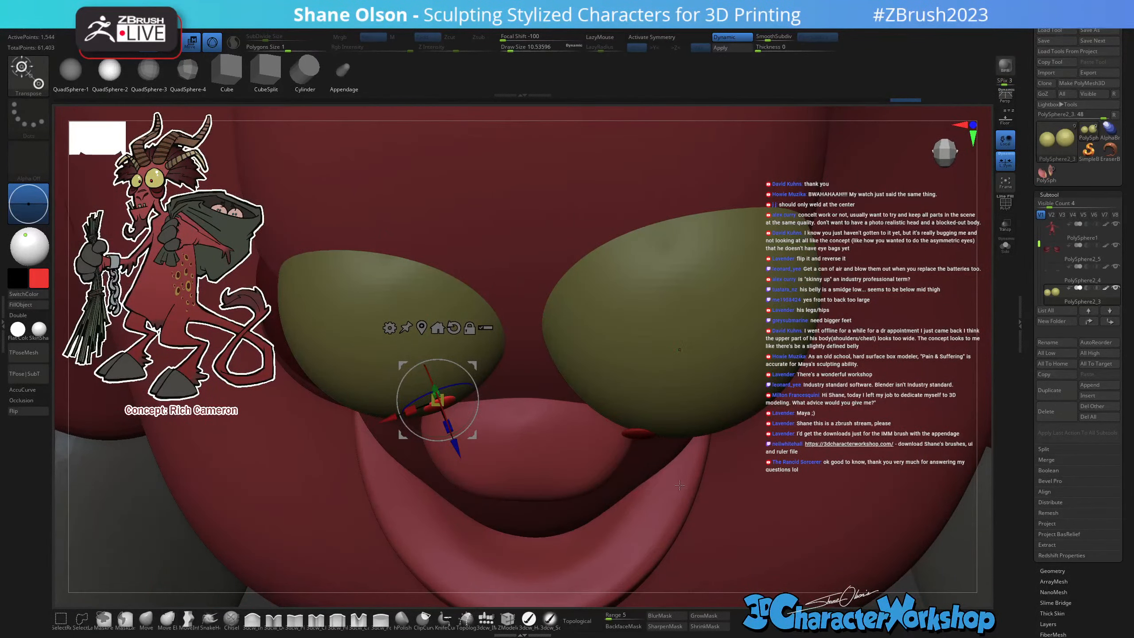
Clear the mask on the eyes and recentre the gizmo between the two eyeballs.
{"action": "right_click_drag", "start_coordinate": [680, 484], "coordinate": [678, 420]}
{"action": "left_click", "coordinate": [292, 540], "text": "ctrl"}
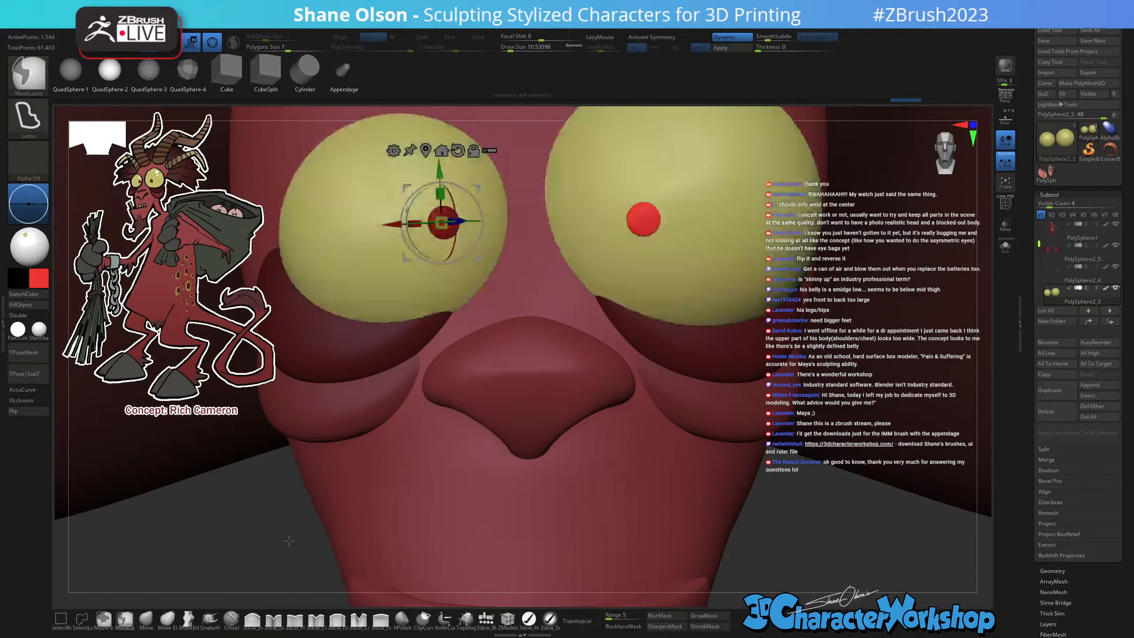
{"action": "right_click_drag", "start_coordinate": [458, 183], "coordinate": [424, 309], "text": "alt"}
{"action": "left_click", "coordinate": [406, 276]}
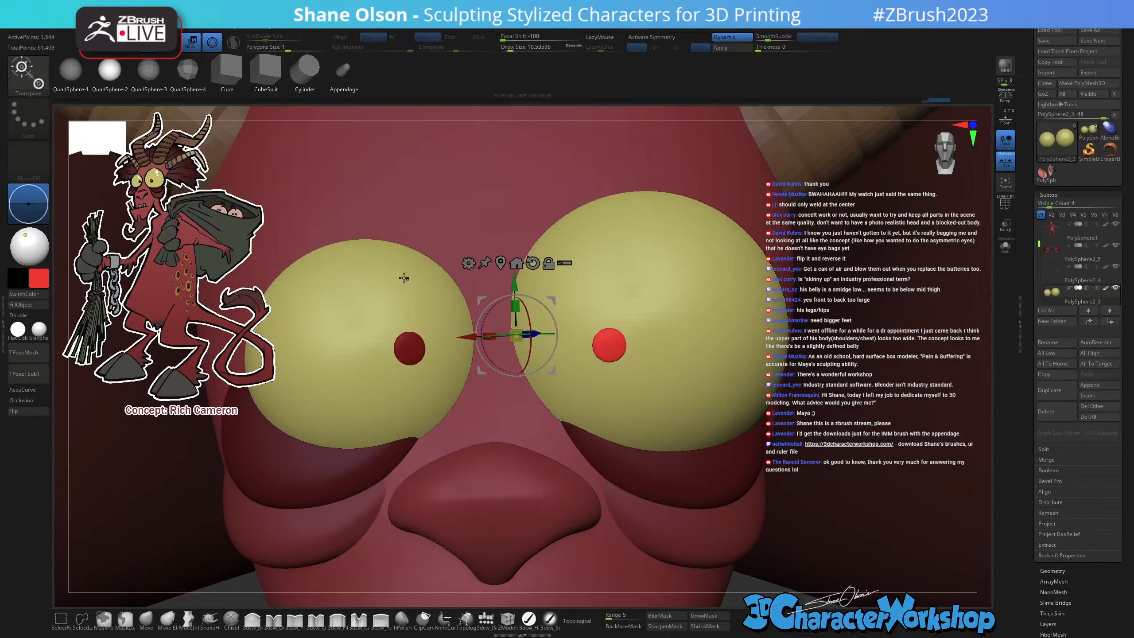
{"action": "right_click_drag", "start_coordinate": [644, 328], "coordinate": [639, 371]}
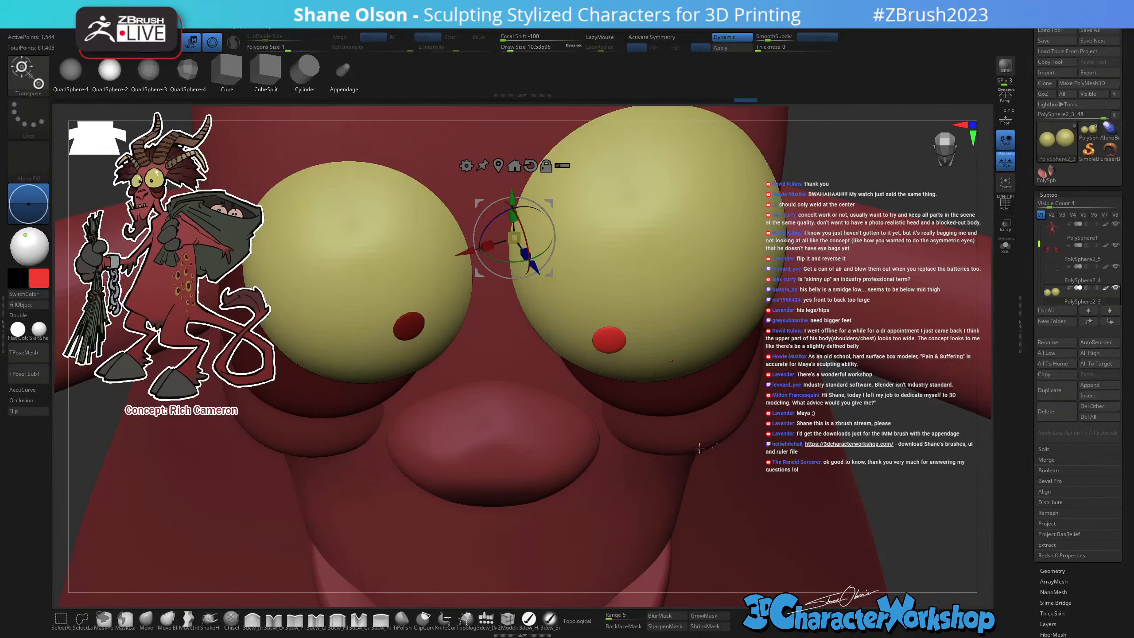
Isolate the eyes with their wireframe shown and assign separate polygroups to the eyeballs and pupils.
{"action": "left_click", "coordinate": [1006, 247]}
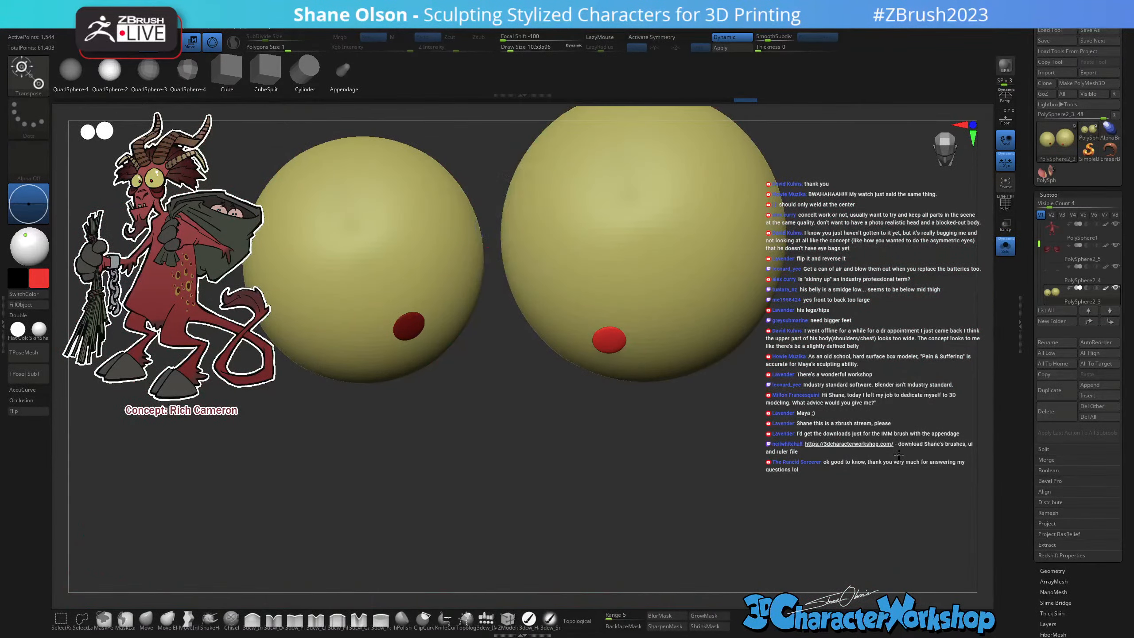
{"action": "right_click_drag", "start_coordinate": [713, 420], "coordinate": [788, 472], "text": "ctrl"}
{"action": "key", "text": "q"}
{"action": "key", "text": "shift+f"}
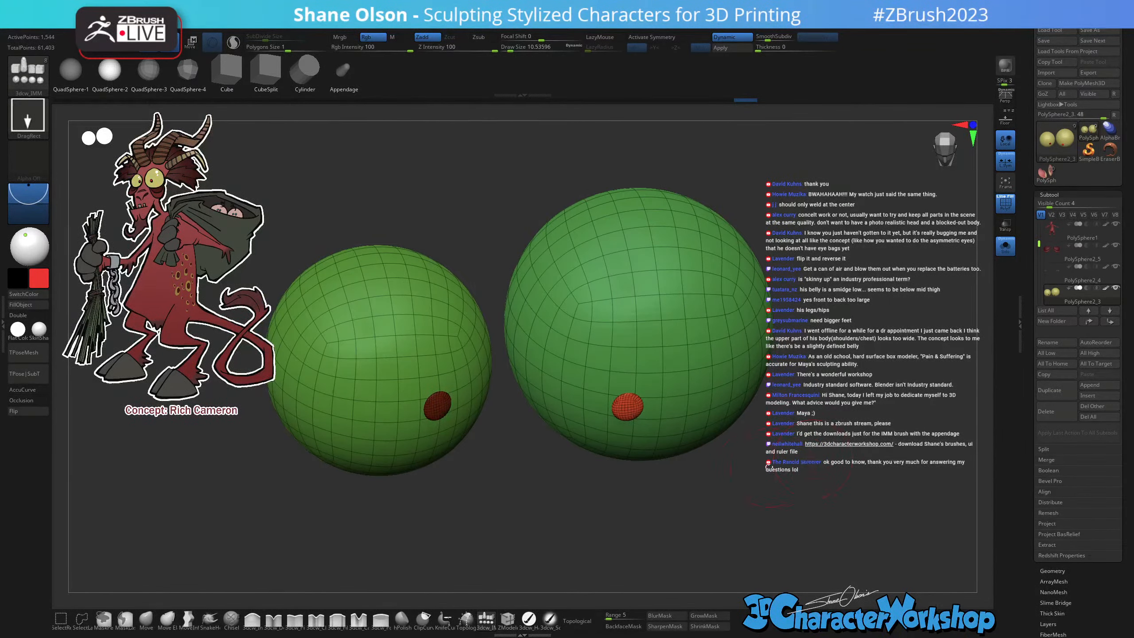
{"action": "key", "text": "3"}
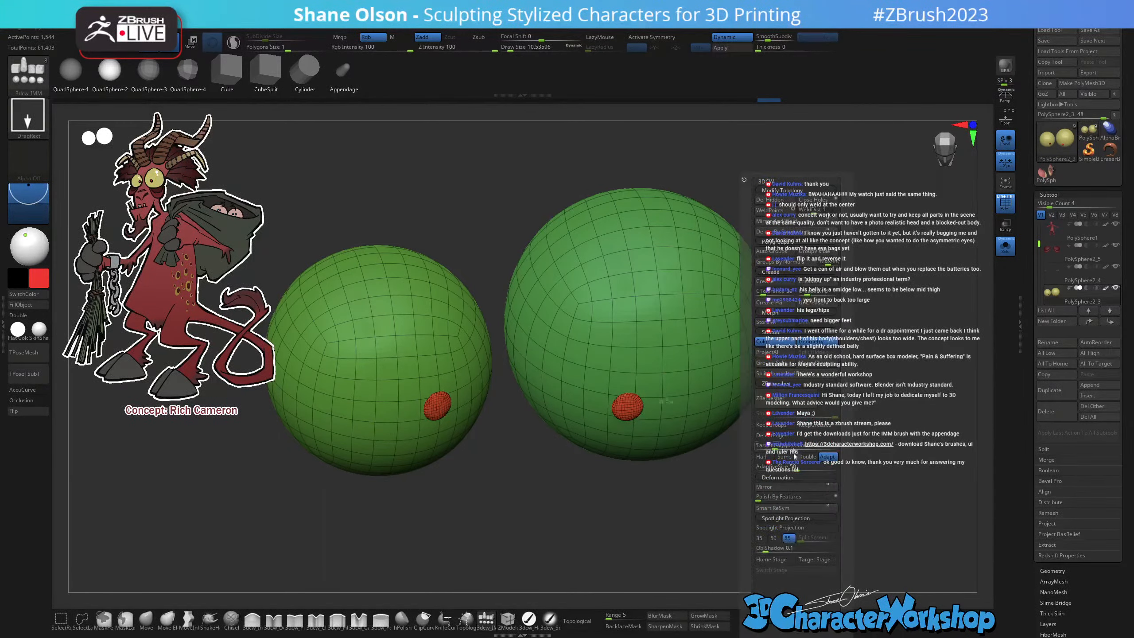
{"action": "left_click", "coordinate": [774, 252]}
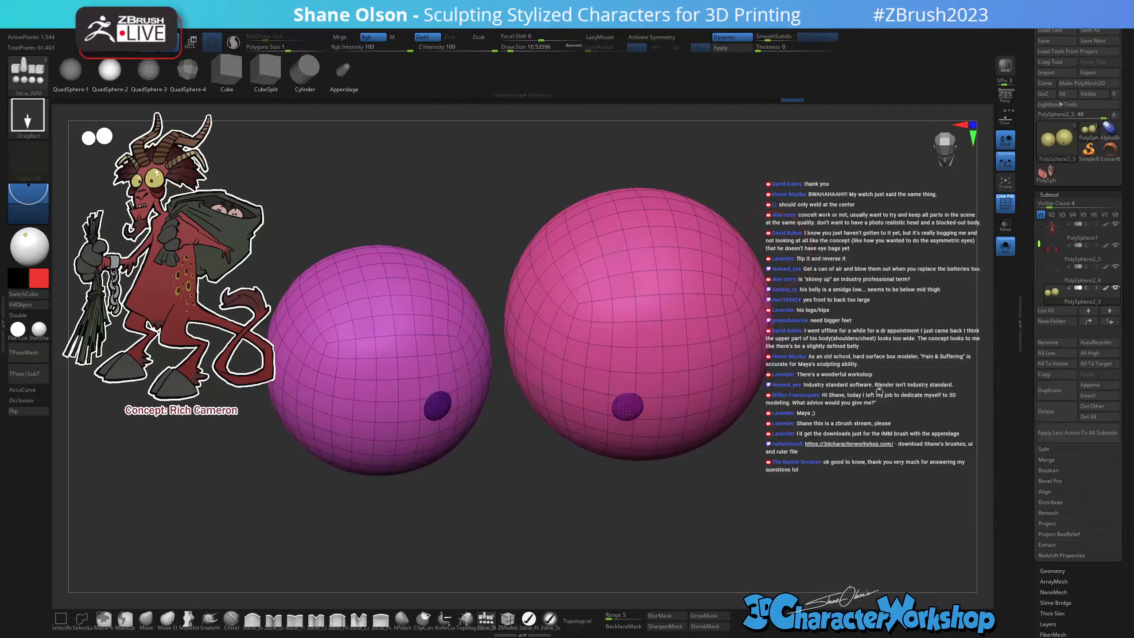
Mask everything except the larger eye's pupil, centre the gizmo on it, and adjust its angle and depth against the eyeball.
{"action": "key", "text": "w"}
{"action": "left_click", "coordinate": [627, 404], "text": "ctrl+shift"}
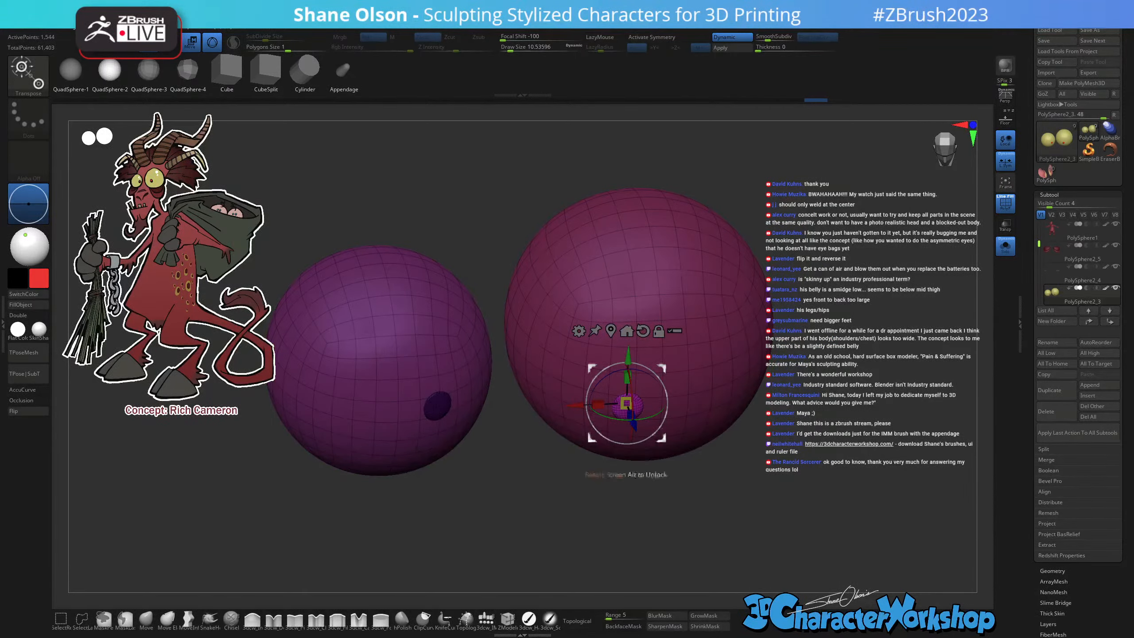
{"action": "left_click", "coordinate": [612, 333]}
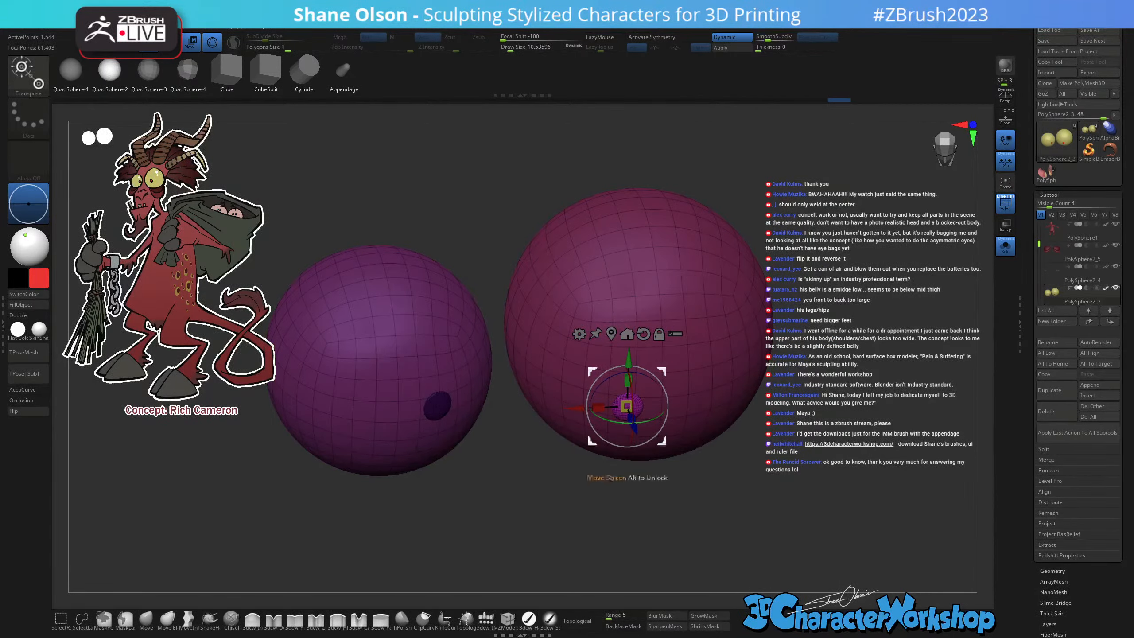
{"action": "left_click_drag", "start_coordinate": [656, 416], "coordinate": [649, 418], "text": "alt"}
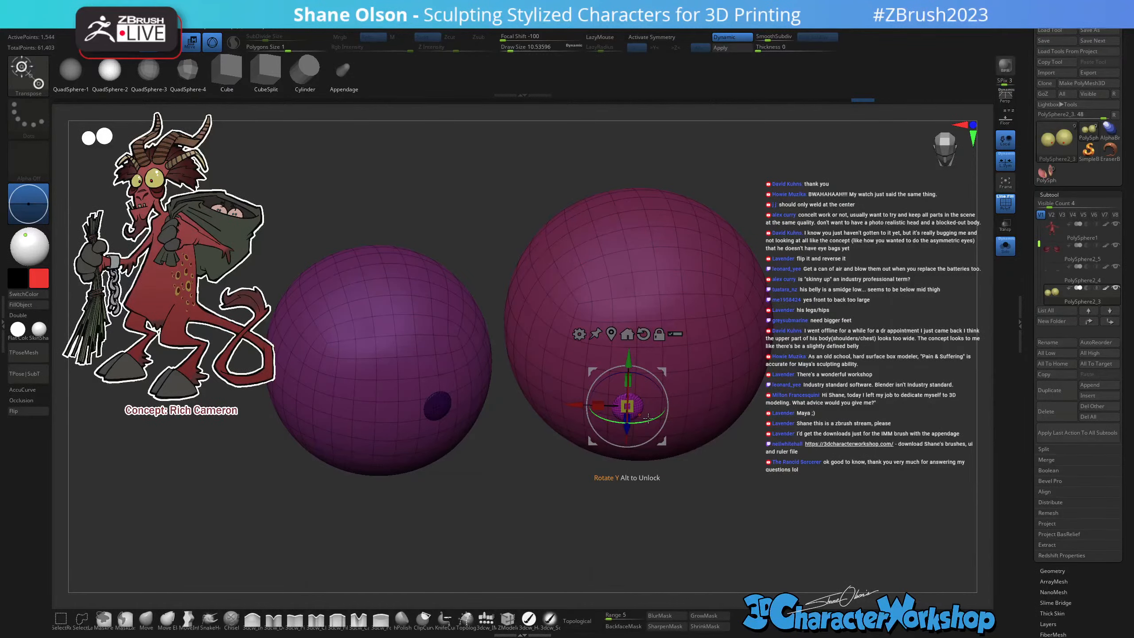
{"action": "left_click_drag", "start_coordinate": [772, 442], "coordinate": [710, 469]}
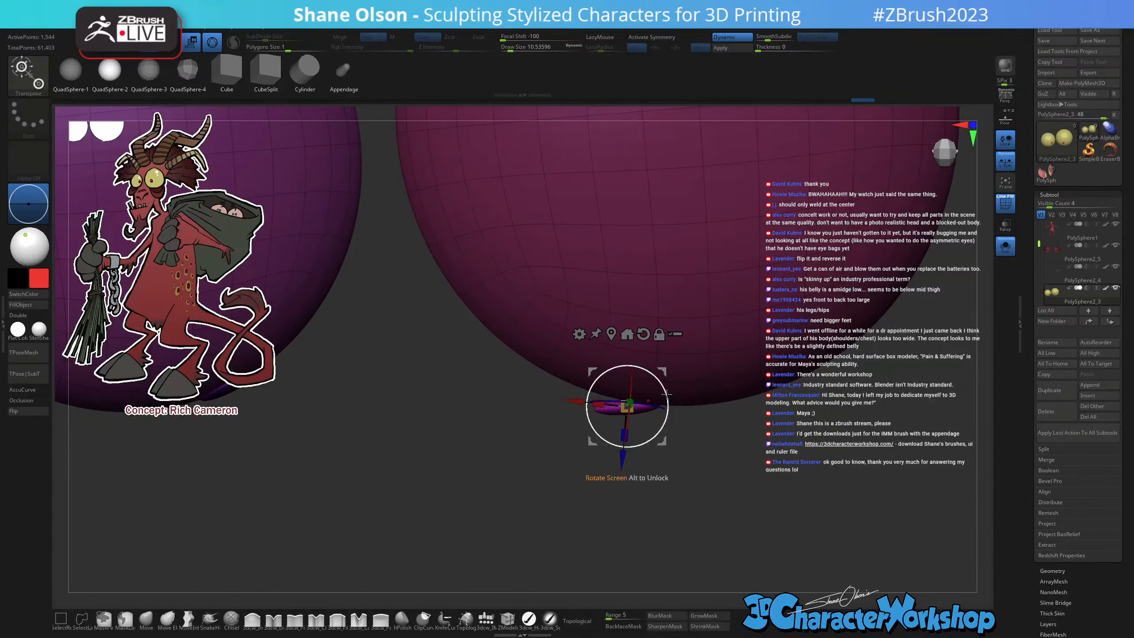
{"action": "left_click_drag", "start_coordinate": [664, 390], "coordinate": [665, 390]}
{"action": "left_click_drag", "start_coordinate": [621, 459], "coordinate": [622, 455]}
{"action": "left_click_drag", "start_coordinate": [716, 499], "coordinate": [704, 351]}
{"action": "left_click_drag", "start_coordinate": [669, 387], "coordinate": [663, 372]}
{"action": "left_click_drag", "start_coordinate": [729, 330], "coordinate": [790, 415]}
{"action": "key", "text": "shift+f"}
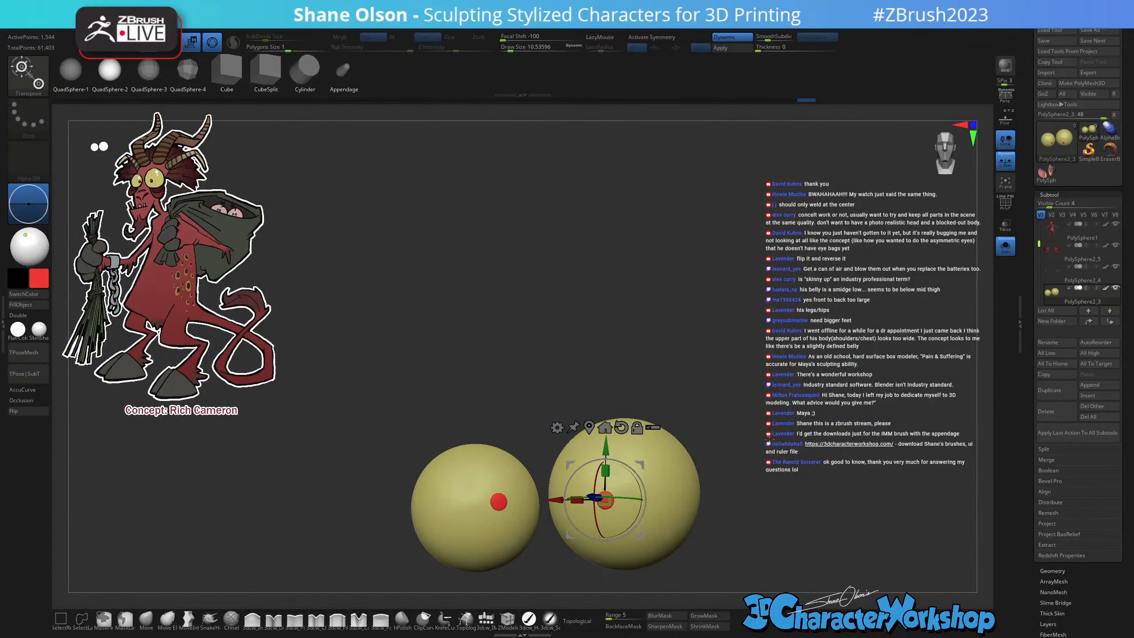
Show the whole character again and turn on perspective to view the full figure from the side.
{"action": "key", "text": "q"}
{"action": "mouse_move", "coordinate": [749, 502]}
{"action": "left_mouse_down", "text": "alt"}
{"action": "mouse_move", "coordinate": [699, 437]}
{"action": "mouse_move", "coordinate": [734, 416]}
{"action": "mouse_move", "coordinate": [753, 370]}
{"action": "left_mouse_up", "text": "alt"}
{"action": "left_click", "coordinate": [1009, 250]}
{"action": "mouse_move", "coordinate": [753, 370]}
{"action": "left_mouse_down"}
{"action": "mouse_move", "coordinate": [740, 371]}
{"action": "mouse_move", "coordinate": [768, 375]}
{"action": "left_mouse_up"}
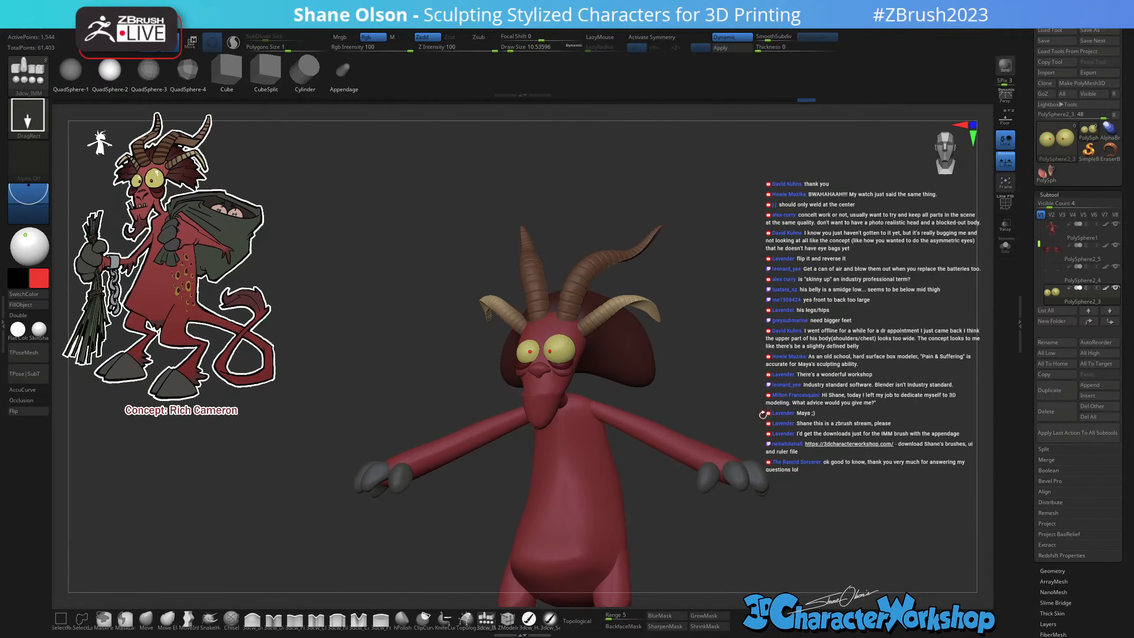
{"action": "left_click_drag", "start_coordinate": [763, 415], "coordinate": [572, 296]}
{"action": "key", "text": "p"}
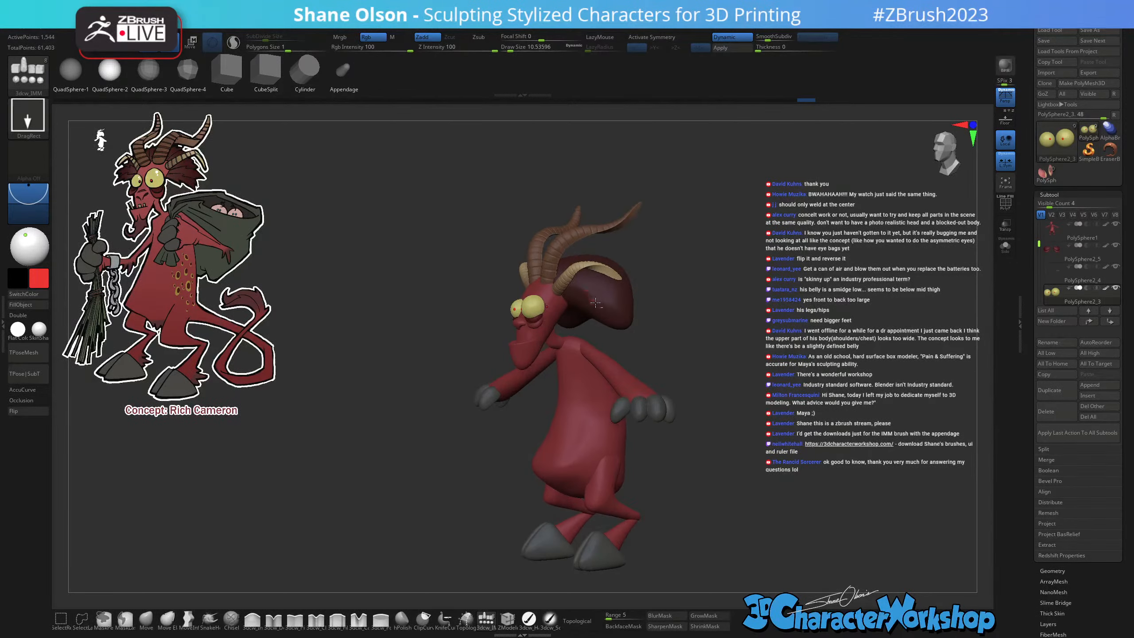
Select the hair mass behind the horns, show its wireframe and clear its mask in side view.
{"action": "left_click", "coordinate": [594, 305], "text": "alt"}
{"action": "key", "text": "shift+f"}
{"action": "left_click_drag", "start_coordinate": [601, 335], "coordinate": [595, 385], "text": "alt"}
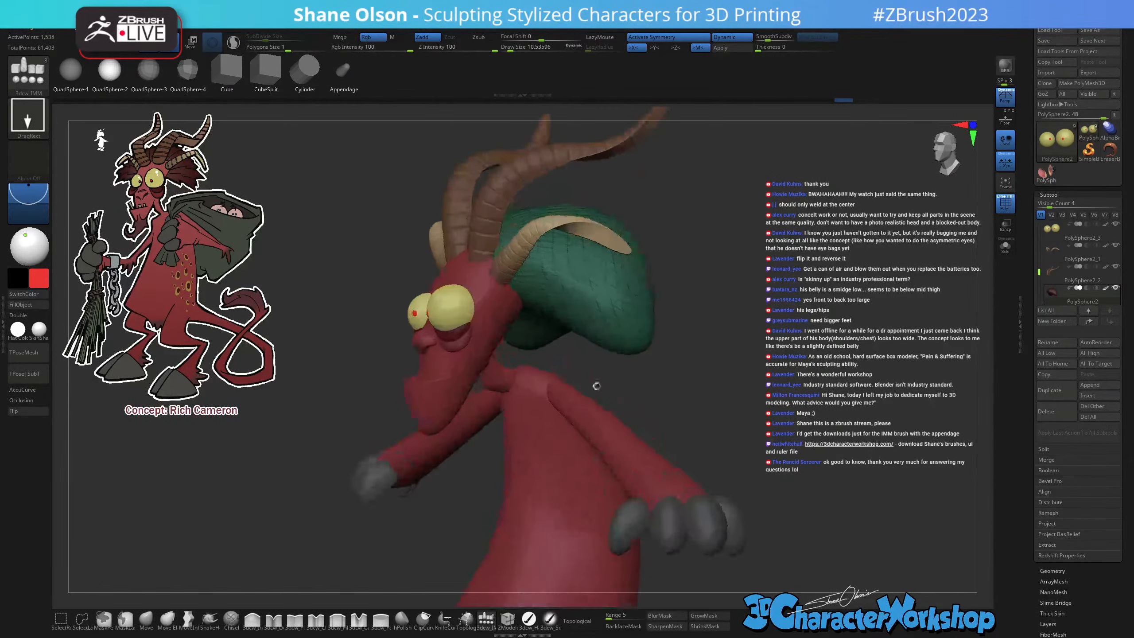
{"action": "left_click_drag", "start_coordinate": [652, 357], "coordinate": [617, 342]}
{"action": "left_click_drag", "start_coordinate": [544, 311], "coordinate": [606, 349], "text": "alt"}
{"action": "left_click", "coordinate": [564, 347]}
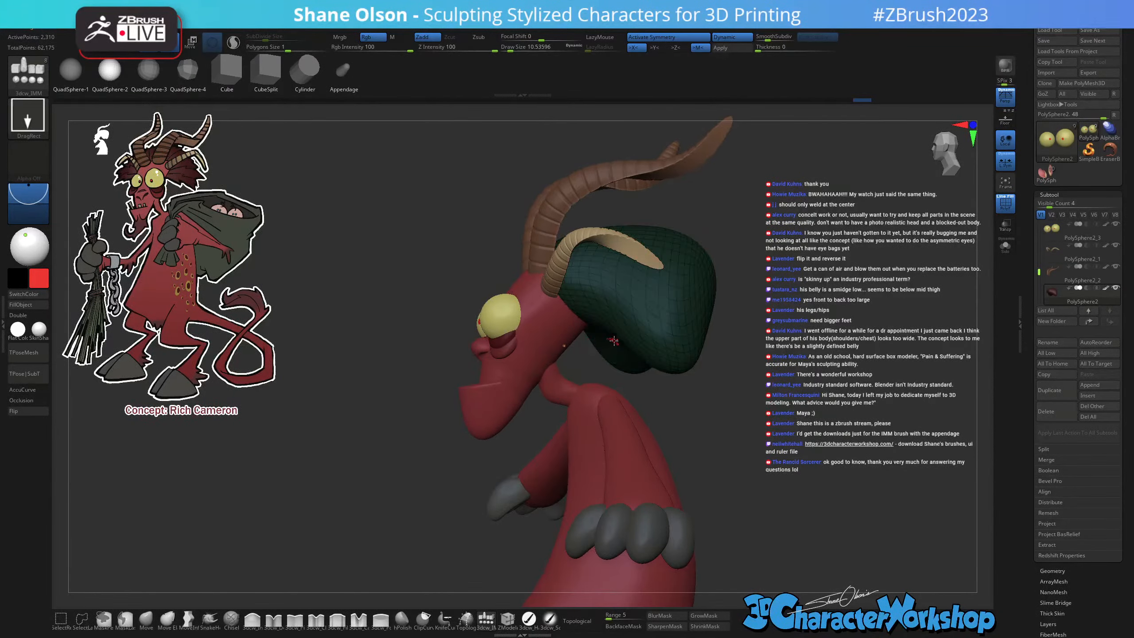
{"action": "left_click_drag", "start_coordinate": [738, 410], "coordinate": [747, 416], "text": "ctrl"}
{"action": "left_click_drag", "start_coordinate": [745, 406], "coordinate": [731, 403]}
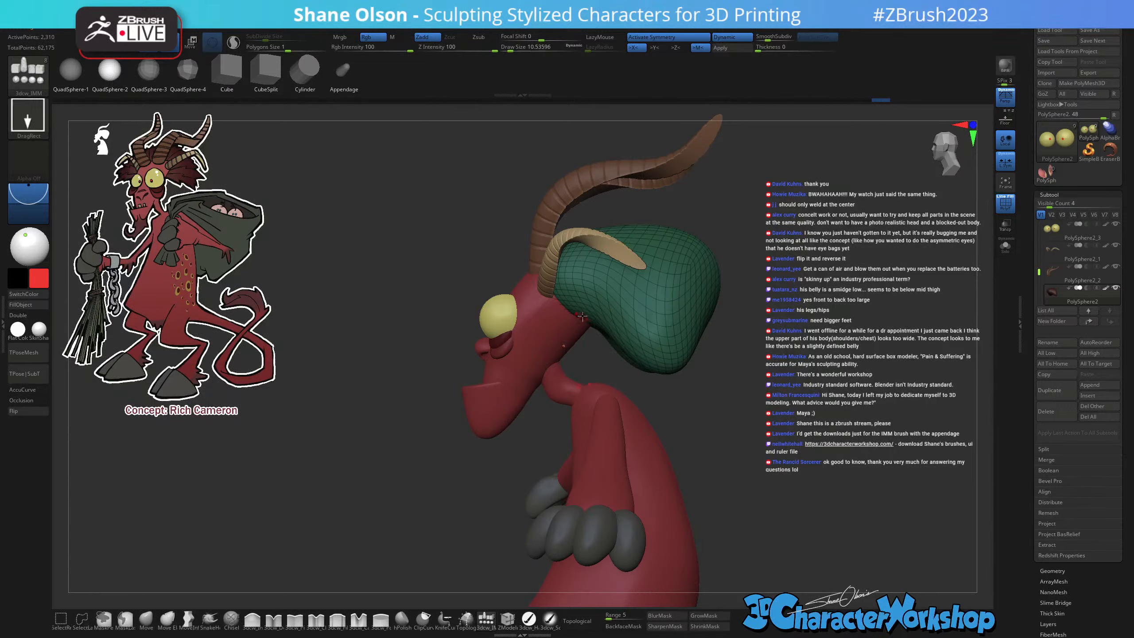
Reshape the front edge of the hair beside the face with the infinite-depth Move brush at a size of about 44.
{"action": "left_click", "coordinate": [188, 619]}
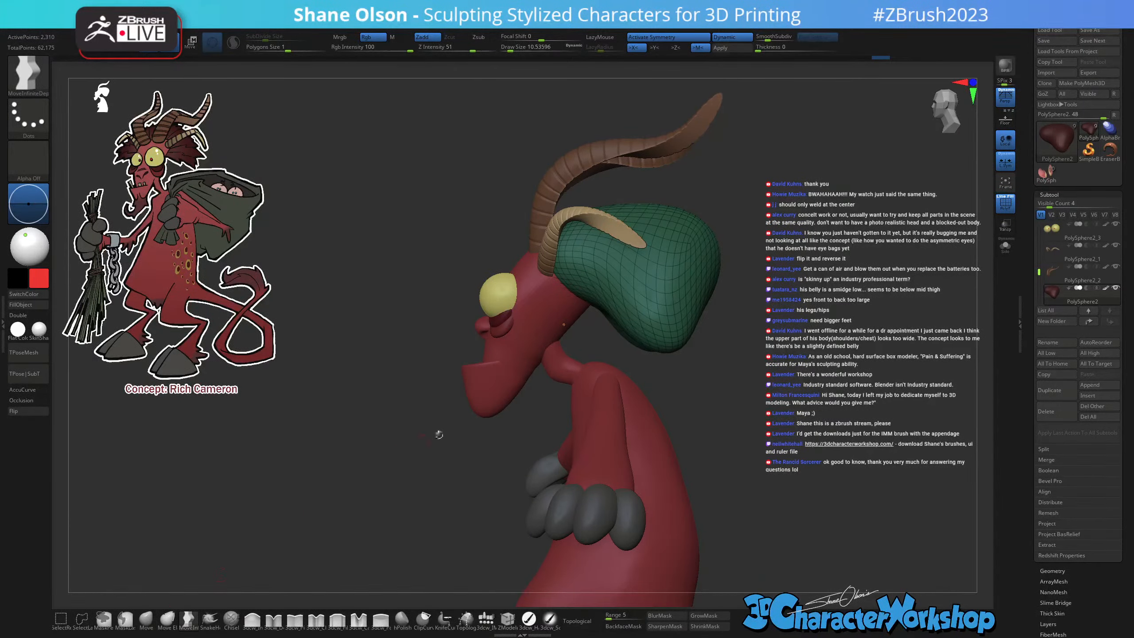
{"action": "key", "text": "s"}
{"action": "left_click_drag", "start_coordinate": [712, 375], "coordinate": [729, 388]}
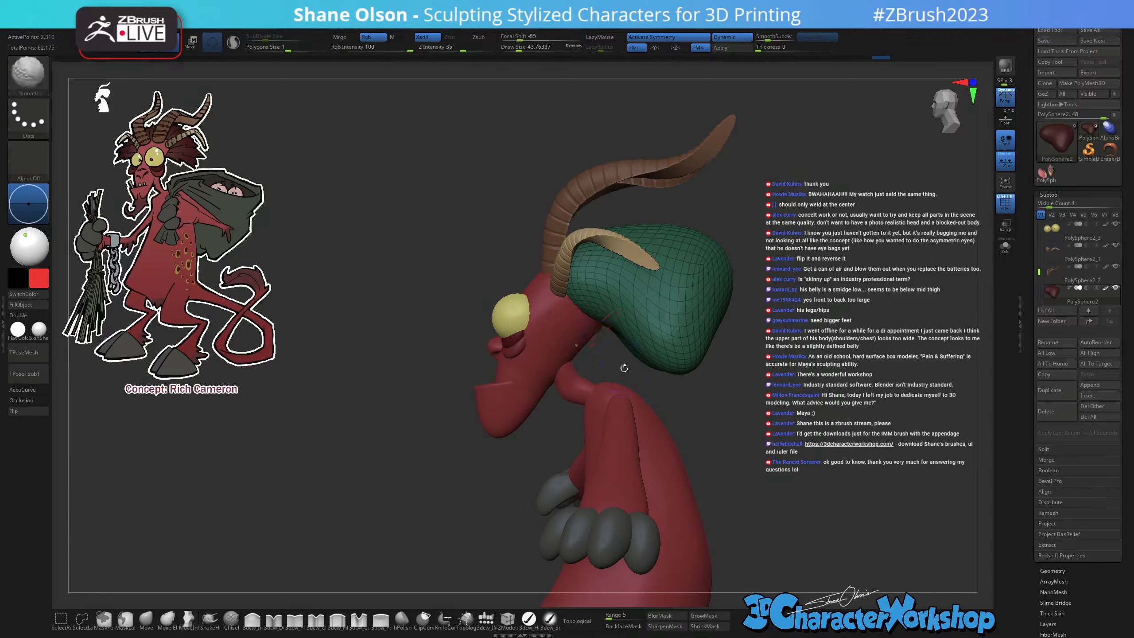
{"action": "mouse_move", "coordinate": [573, 315]}
{"action": "left_mouse_down"}
{"action": "mouse_move", "coordinate": [564, 318]}
{"action": "mouse_move", "coordinate": [572, 299]}
{"action": "left_mouse_up"}
{"action": "mouse_move", "coordinate": [594, 342]}
{"action": "left_mouse_down"}
{"action": "mouse_move", "coordinate": [692, 342]}
{"action": "mouse_move", "coordinate": [588, 335]}
{"action": "mouse_move", "coordinate": [595, 347]}
{"action": "left_mouse_up"}
Pull the lower front and underside of the hair into a sideburn shape with the regular Move brush.
{"action": "left_click", "coordinate": [146, 621]}
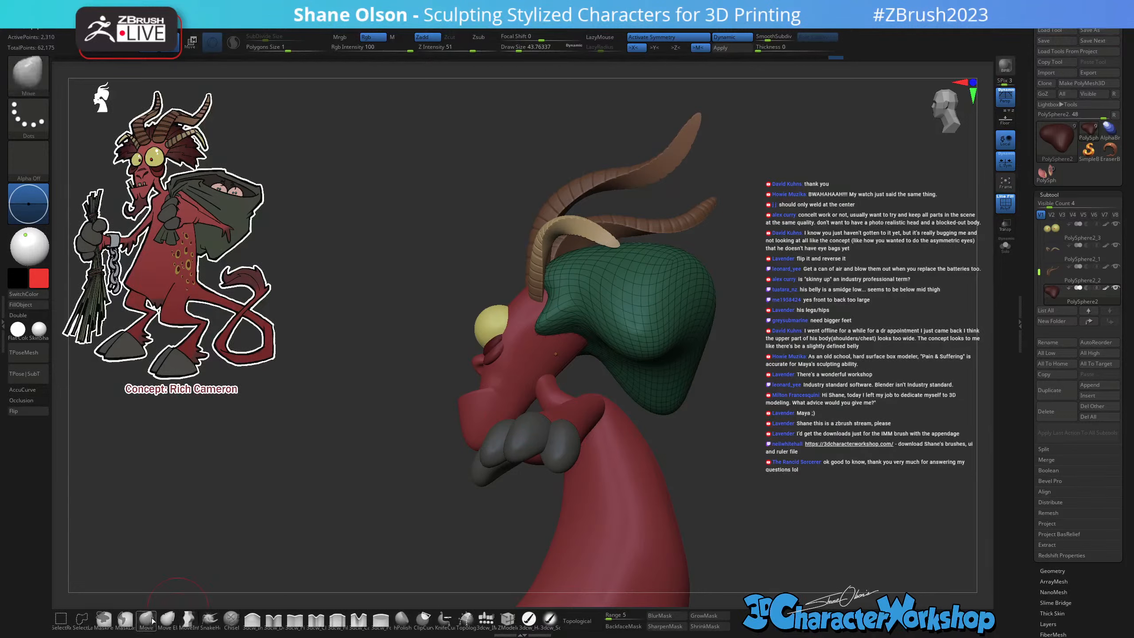
{"action": "right_click_drag", "start_coordinate": [585, 347], "coordinate": [619, 352]}
{"action": "left_click_drag", "start_coordinate": [591, 351], "coordinate": [581, 357]}
{"action": "mouse_move", "coordinate": [582, 357]}
{"action": "right_mouse_down"}
{"action": "mouse_move", "coordinate": [559, 375]}
{"action": "mouse_move", "coordinate": [591, 360]}
{"action": "right_mouse_up"}
{"action": "left_click_drag", "start_coordinate": [593, 351], "coordinate": [595, 341]}
{"action": "right_click_drag", "start_coordinate": [595, 341], "coordinate": [600, 335]}
{"action": "mouse_move", "coordinate": [620, 399]}
{"action": "right_mouse_down"}
{"action": "mouse_move", "coordinate": [572, 352]}
{"action": "mouse_move", "coordinate": [578, 337]}
{"action": "right_mouse_up"}
Smooth the reshaped front and side of the hair at a brush size of about 62.
{"action": "key", "text": "shift"}
{"action": "left_click_drag", "start_coordinate": [543, 309], "coordinate": [549, 308], "text": "shift"}
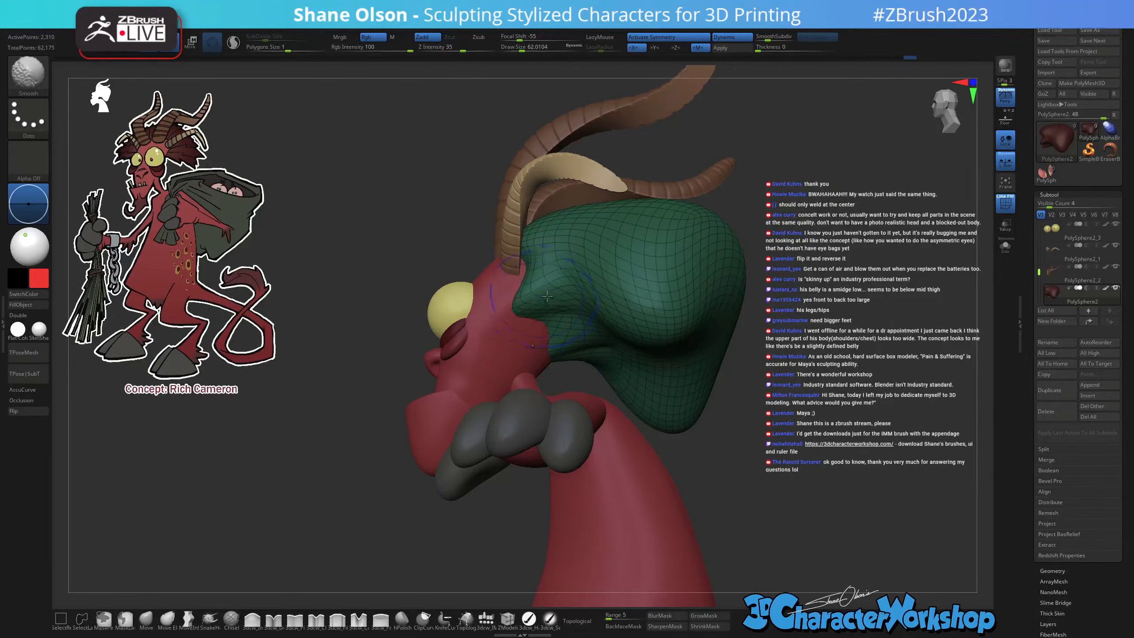
{"action": "mouse_move", "coordinate": [518, 315]}
{"action": "right_mouse_down"}
{"action": "mouse_move", "coordinate": [593, 324]}
{"action": "mouse_move", "coordinate": [504, 280]}
{"action": "mouse_move", "coordinate": [506, 312]}
{"action": "mouse_move", "coordinate": [526, 299]}
{"action": "mouse_move", "coordinate": [509, 285]}
{"action": "mouse_move", "coordinate": [511, 345]}
{"action": "mouse_move", "coordinate": [503, 333]}
{"action": "mouse_move", "coordinate": [464, 364]}
{"action": "right_mouse_up"}
{"action": "key", "text": "shift"}
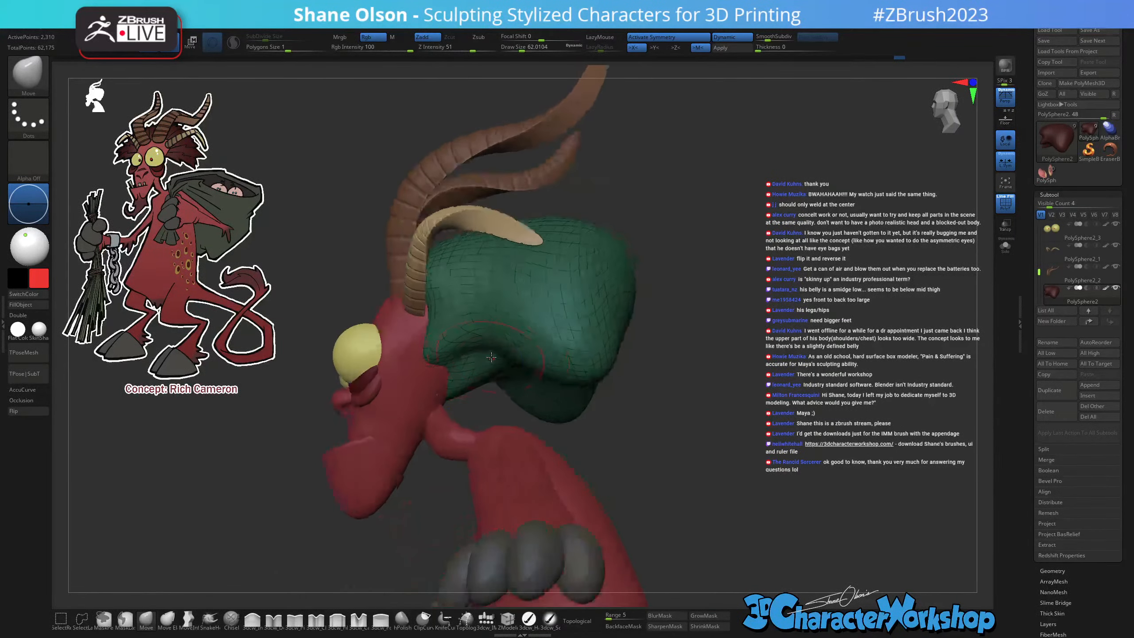
{"action": "key", "text": "shift"}
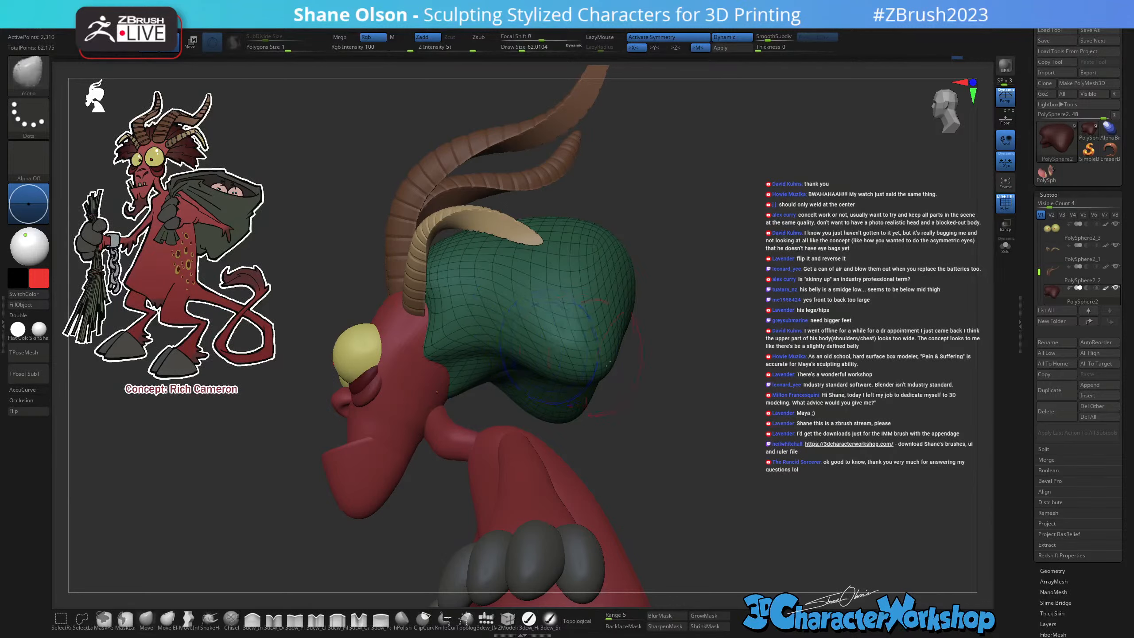
Smooth the crease on the underside of the hair behind the face.
{"action": "mouse_move", "coordinate": [516, 338]}
{"action": "right_mouse_down"}
{"action": "mouse_move", "coordinate": [563, 458]}
{"action": "mouse_move", "coordinate": [599, 449]}
{"action": "right_mouse_up"}
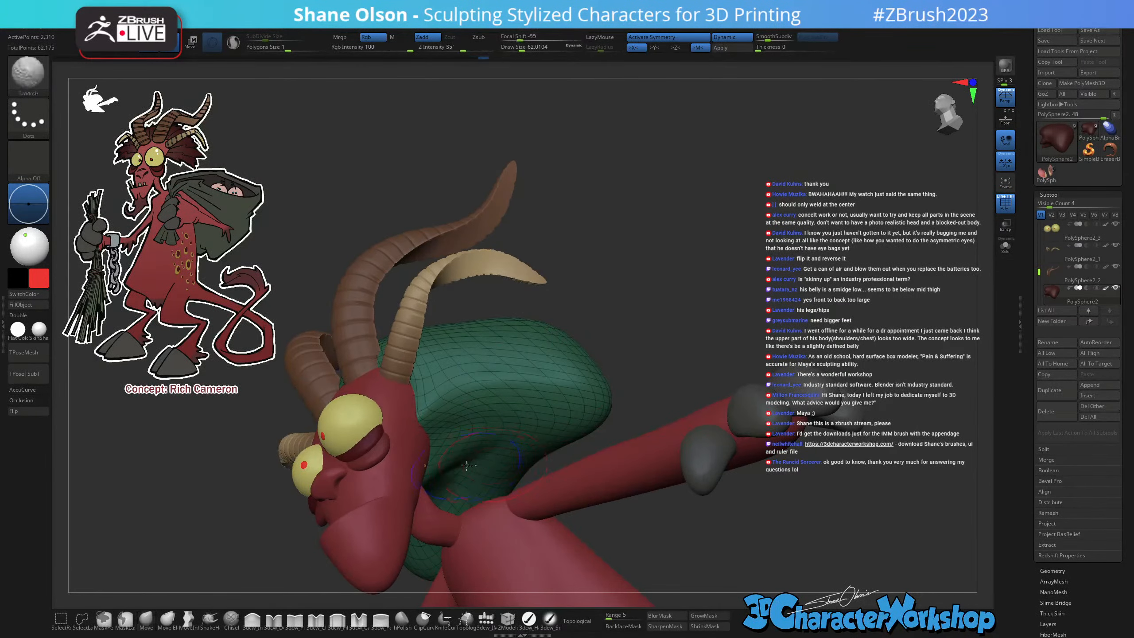
{"action": "left_click_drag", "start_coordinate": [457, 462], "coordinate": [468, 480], "text": "shift"}
{"action": "right_click_drag", "start_coordinate": [543, 483], "coordinate": [491, 454]}
{"action": "right_click_drag", "start_coordinate": [579, 463], "coordinate": [697, 300]}
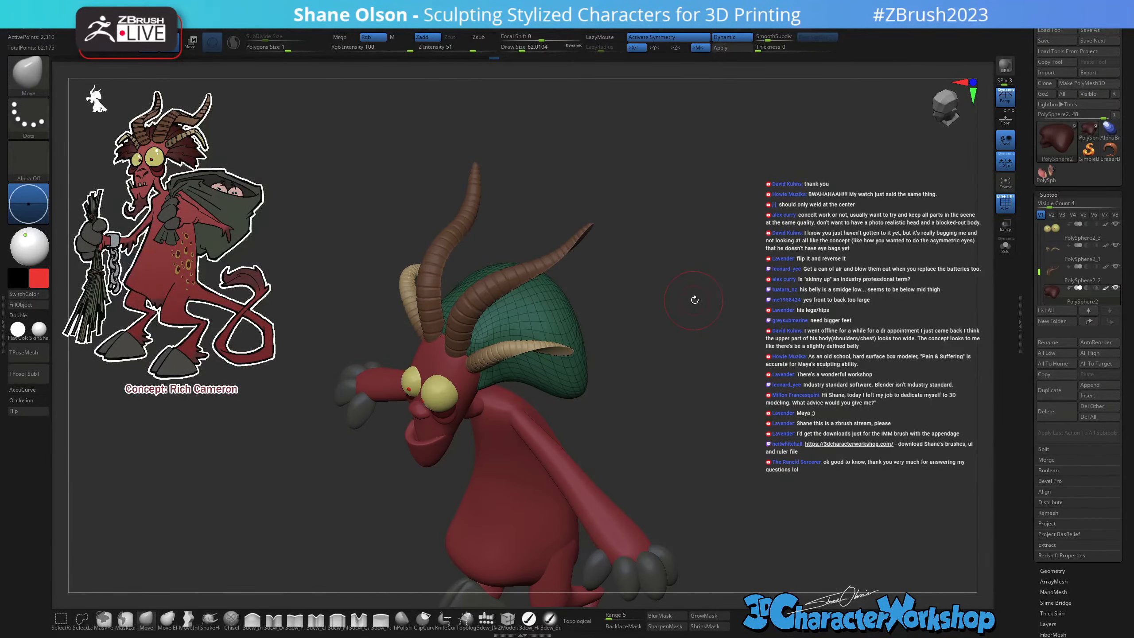
Apply the dynamic subdivision to the hair as real geometry and divide the mesh further.
{"action": "right_click_drag", "start_coordinate": [717, 247], "coordinate": [713, 241]}
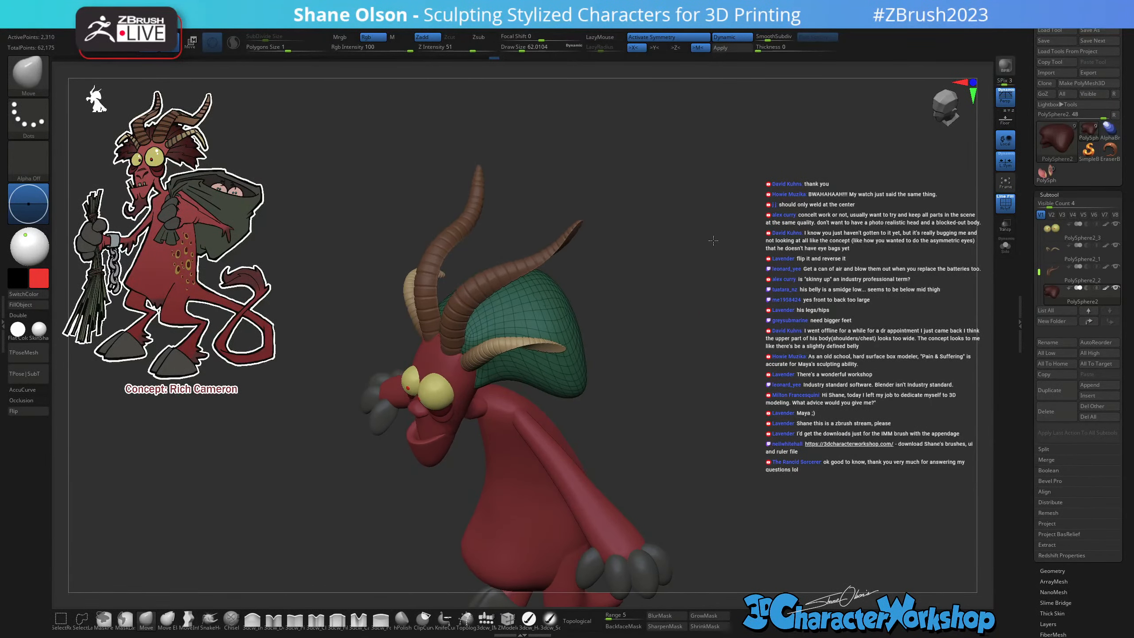
{"action": "left_click", "coordinate": [725, 49]}
{"action": "key", "text": "ctrl"}
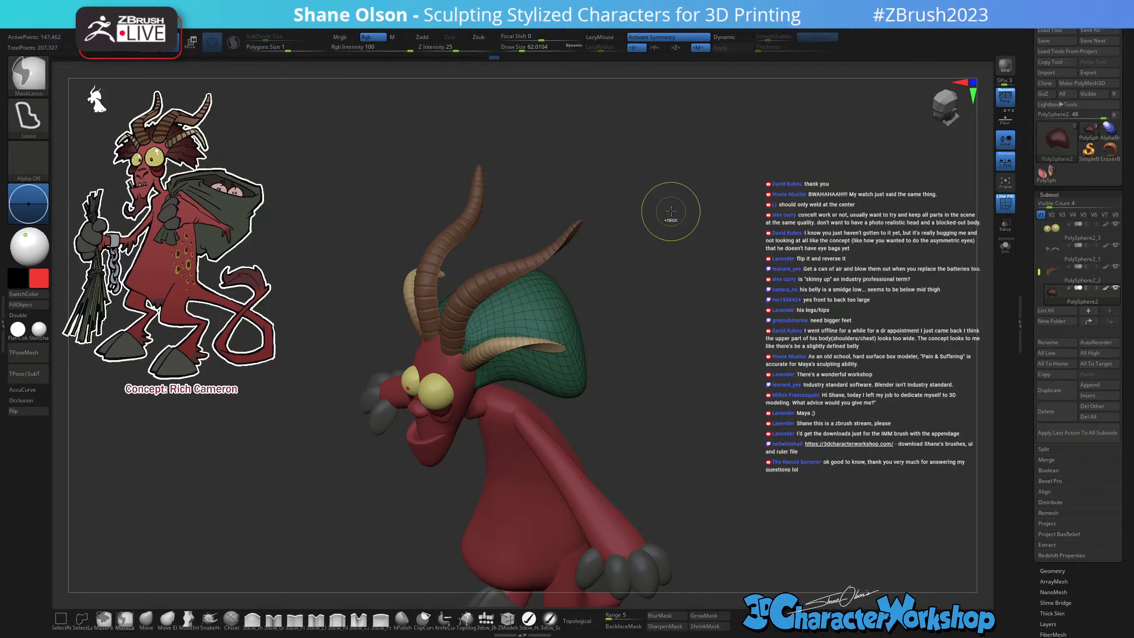
{"action": "key", "text": "ctrl+d"}
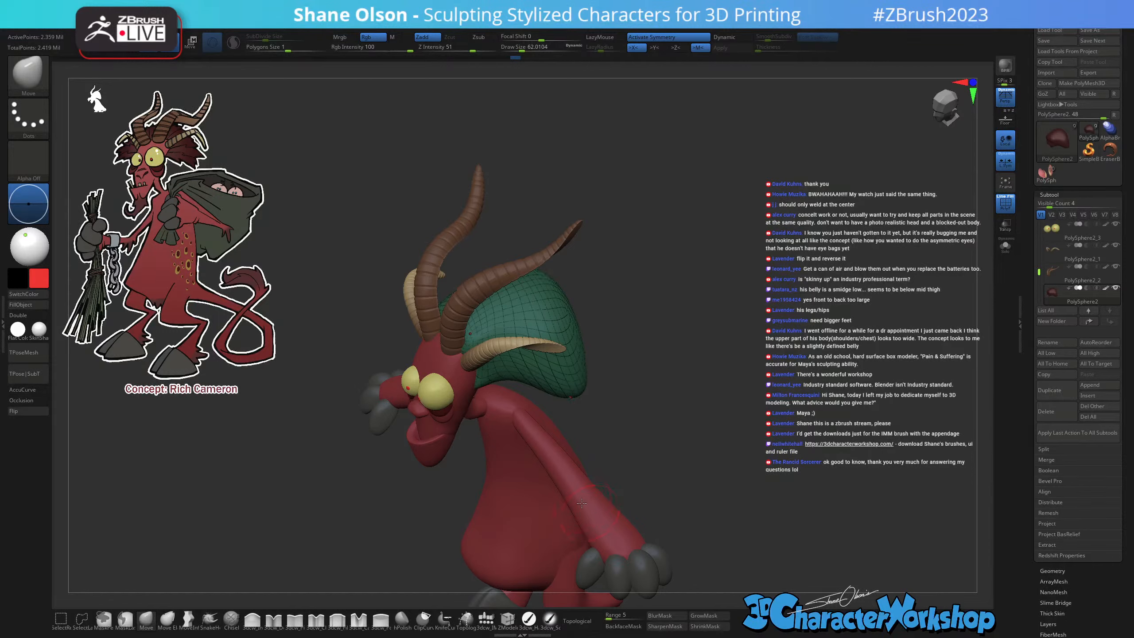
Hide the wireframe and carve a lengthwise groove along the side of the hair below the horn with a 3DCW carving brush.
{"action": "left_click", "coordinate": [359, 621]}
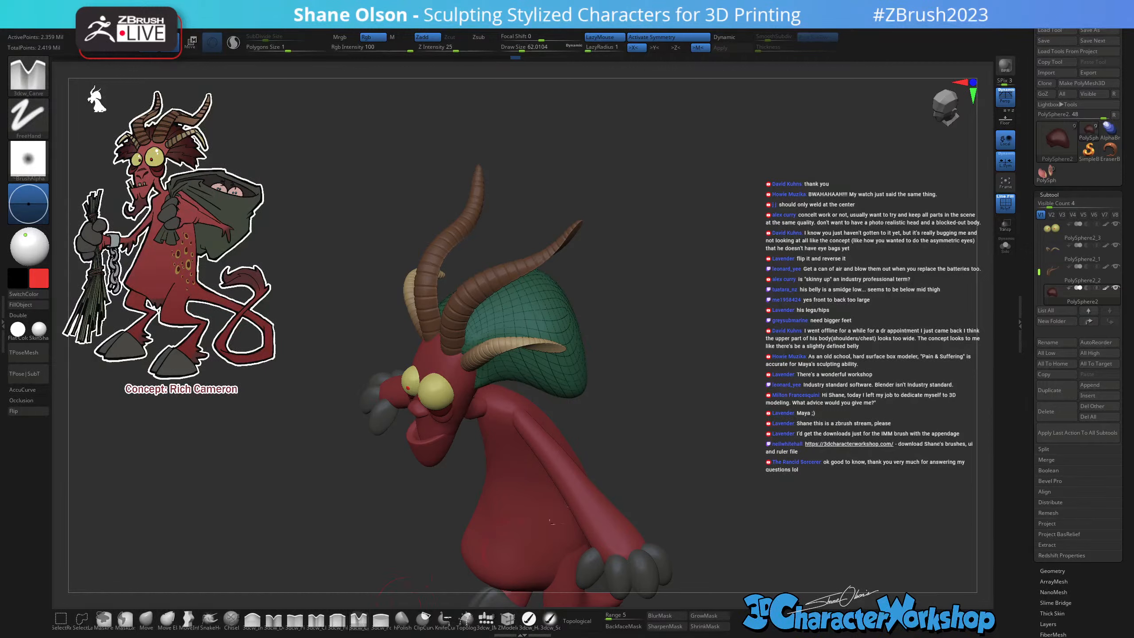
{"action": "key", "text": "shift+f"}
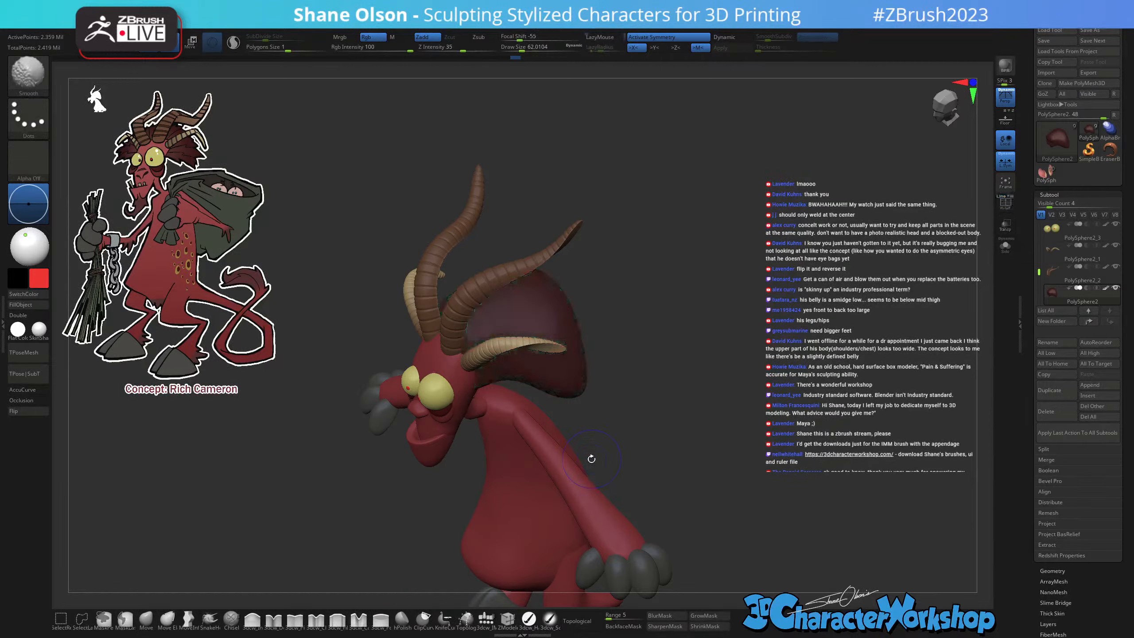
{"action": "left_click_drag", "start_coordinate": [656, 433], "coordinate": [675, 400]}
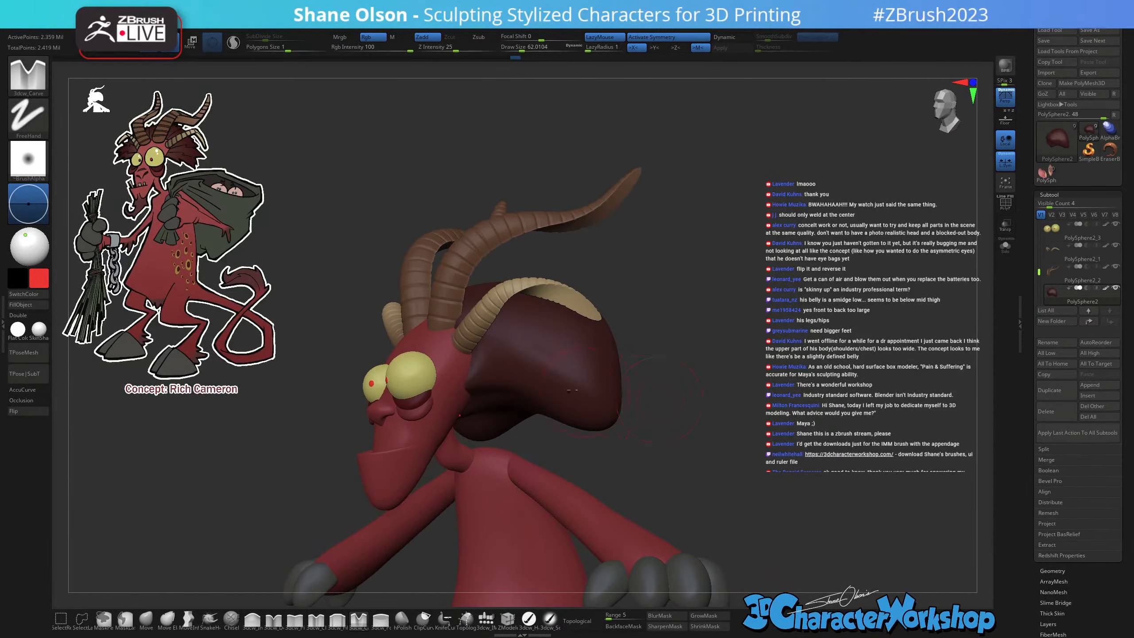
{"action": "right_click_drag", "start_coordinate": [505, 361], "coordinate": [507, 371]}
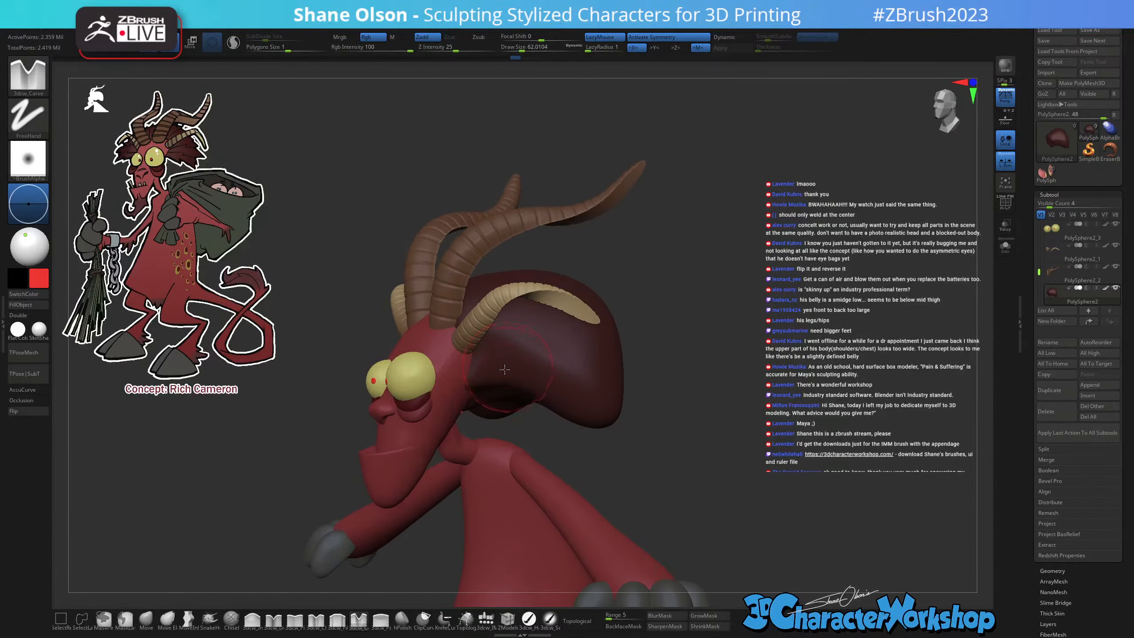
{"action": "right_click_drag", "start_coordinate": [590, 377], "coordinate": [678, 428]}
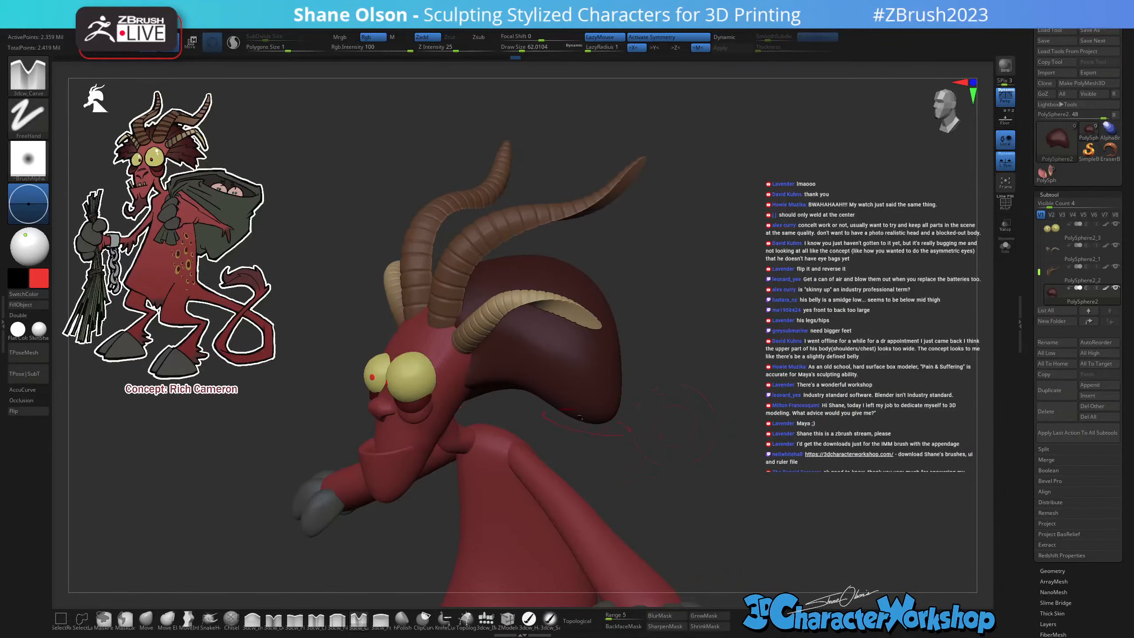
{"action": "right_click_drag", "start_coordinate": [510, 266], "coordinate": [708, 391]}
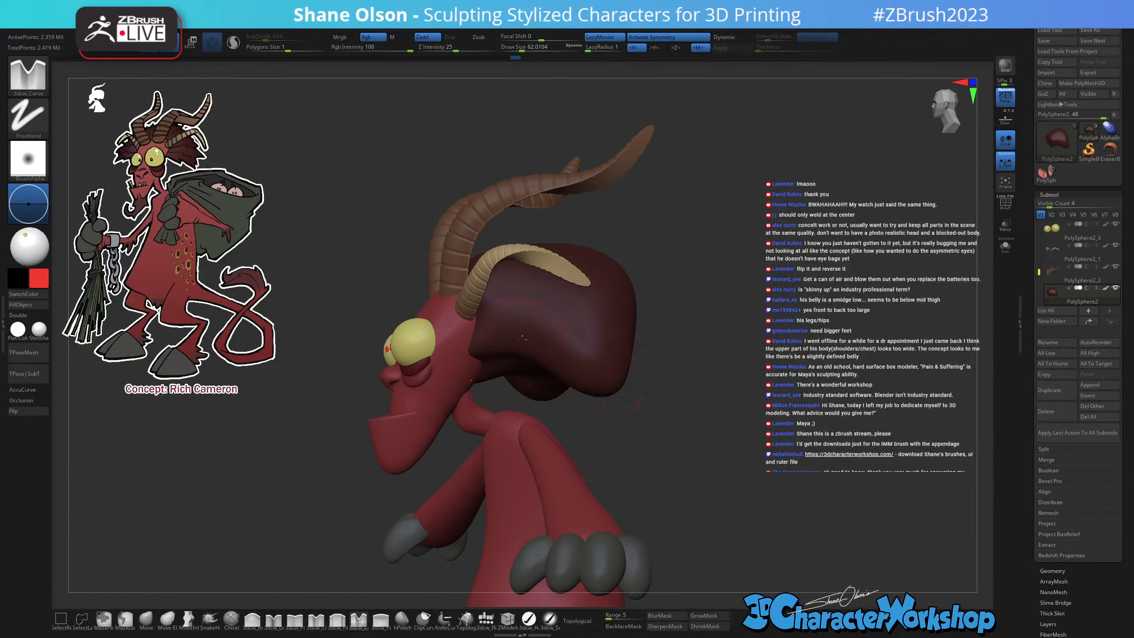
{"action": "right_click_drag", "start_coordinate": [469, 330], "coordinate": [516, 329]}
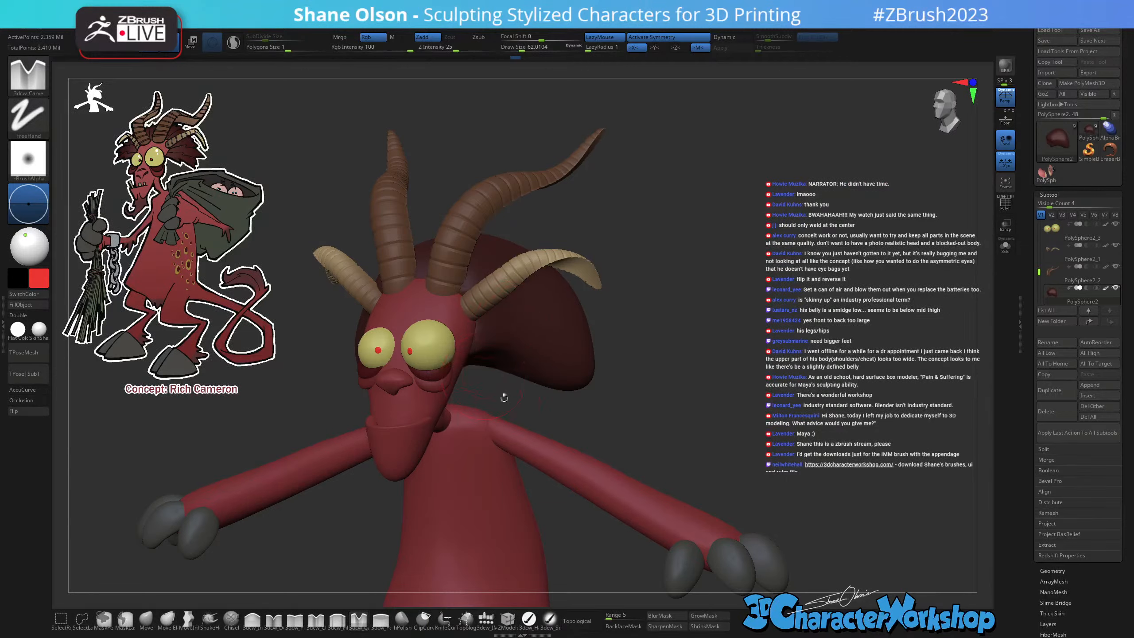
{"action": "right_click_drag", "start_coordinate": [633, 340], "coordinate": [630, 347]}
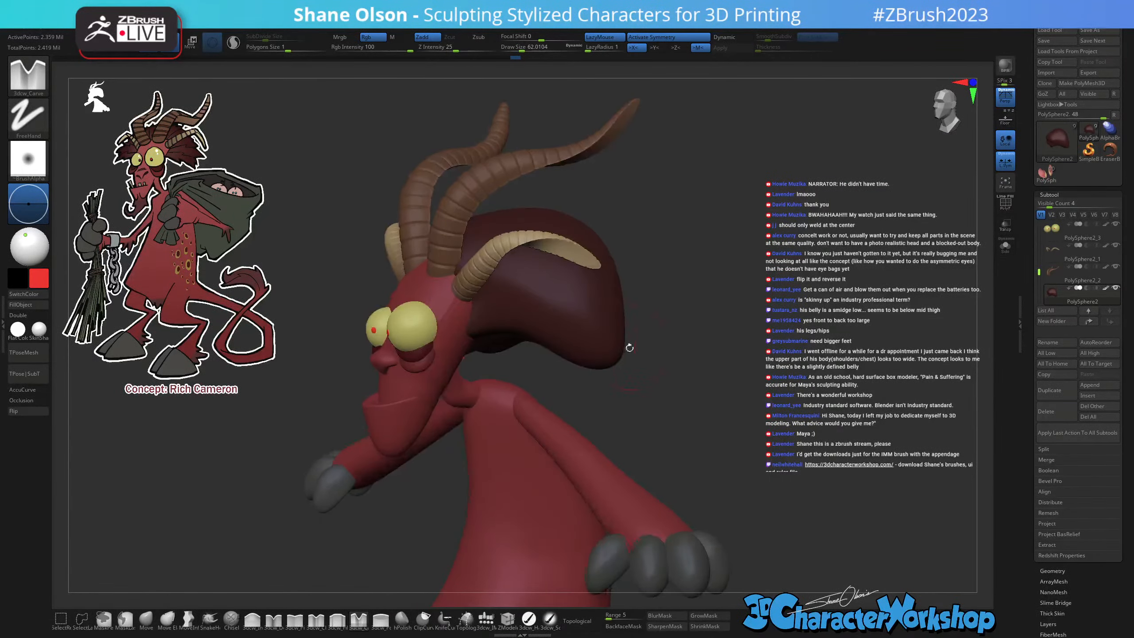
{"action": "right_click_drag", "start_coordinate": [592, 310], "coordinate": [602, 328]}
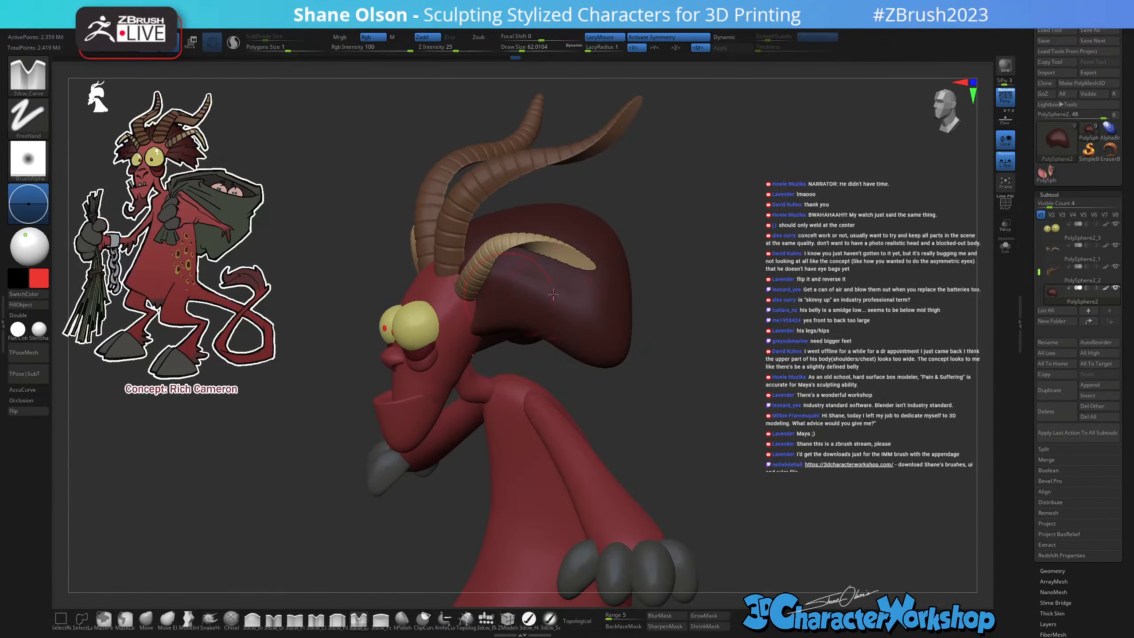
{"action": "left_click_drag", "start_coordinate": [480, 305], "coordinate": [669, 368]}
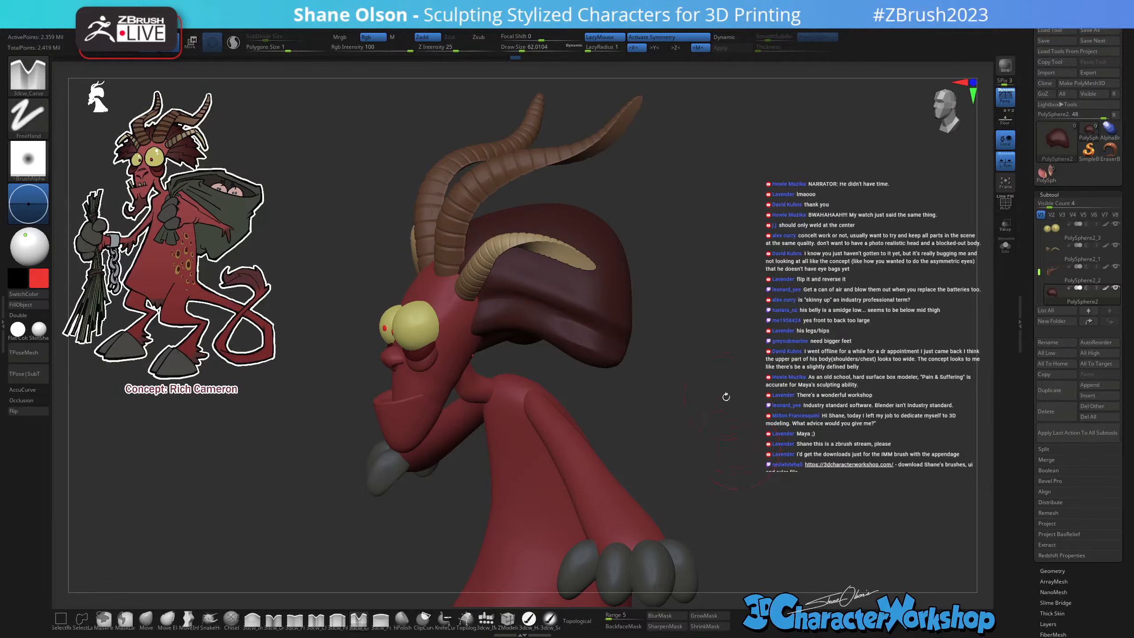
{"action": "key", "text": "ctrl+z"}
{"action": "left_click_drag", "start_coordinate": [482, 304], "coordinate": [678, 401]}
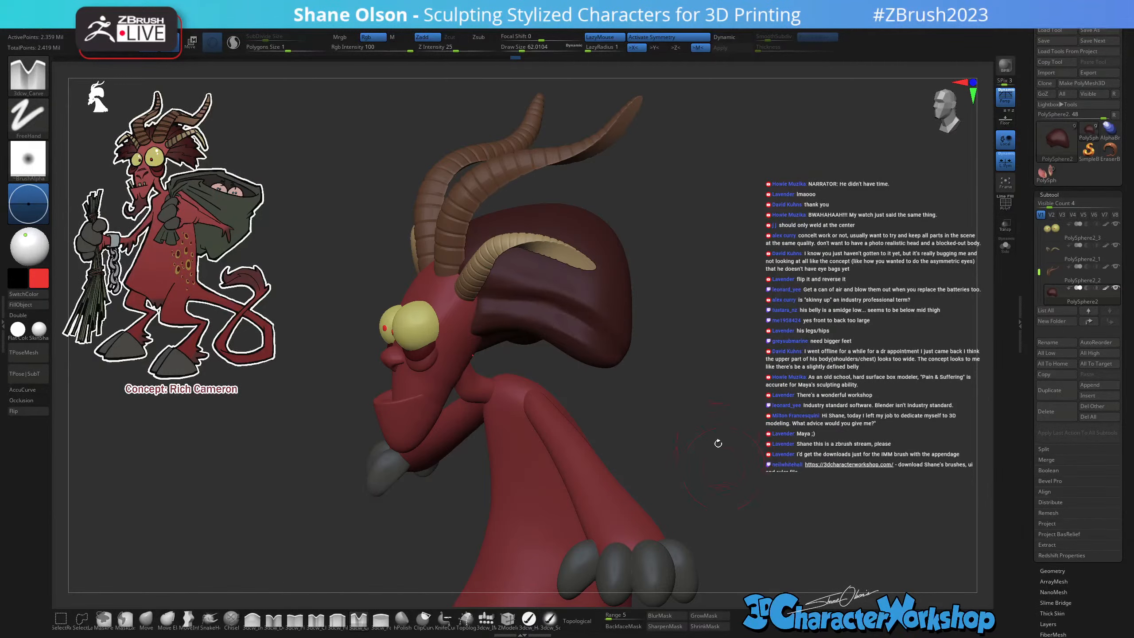
Isolate the hair and adjust its side contour with the Move brush at a size of about 136.
{"action": "mouse_move", "coordinate": [718, 443]}
{"action": "left_mouse_down"}
{"action": "mouse_move", "coordinate": [736, 410]}
{"action": "mouse_move", "coordinate": [699, 438]}
{"action": "mouse_move", "coordinate": [710, 436]}
{"action": "left_mouse_up"}
{"action": "left_click_drag", "start_coordinate": [759, 406], "coordinate": [746, 425]}
{"action": "left_click", "coordinate": [1005, 249]}
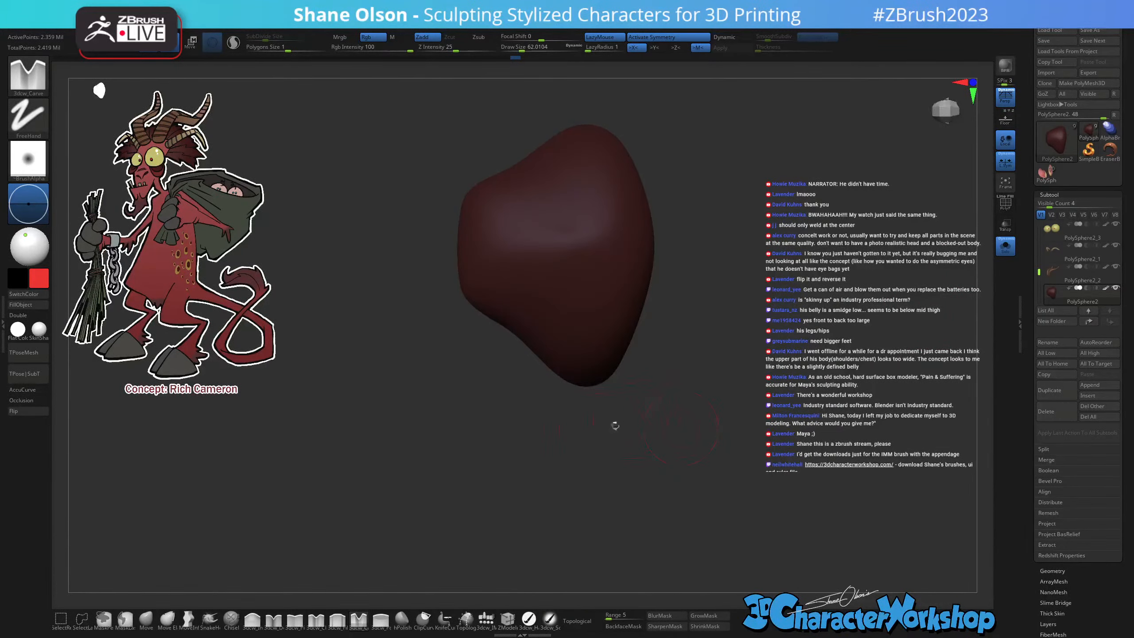
{"action": "left_click", "coordinate": [146, 619]}
{"action": "mouse_move", "coordinate": [509, 442]}
{"action": "left_mouse_down"}
{"action": "mouse_move", "coordinate": [531, 406]}
{"action": "mouse_move", "coordinate": [531, 457]}
{"action": "mouse_move", "coordinate": [542, 458]}
{"action": "left_mouse_up"}
{"action": "key", "text": "s"}
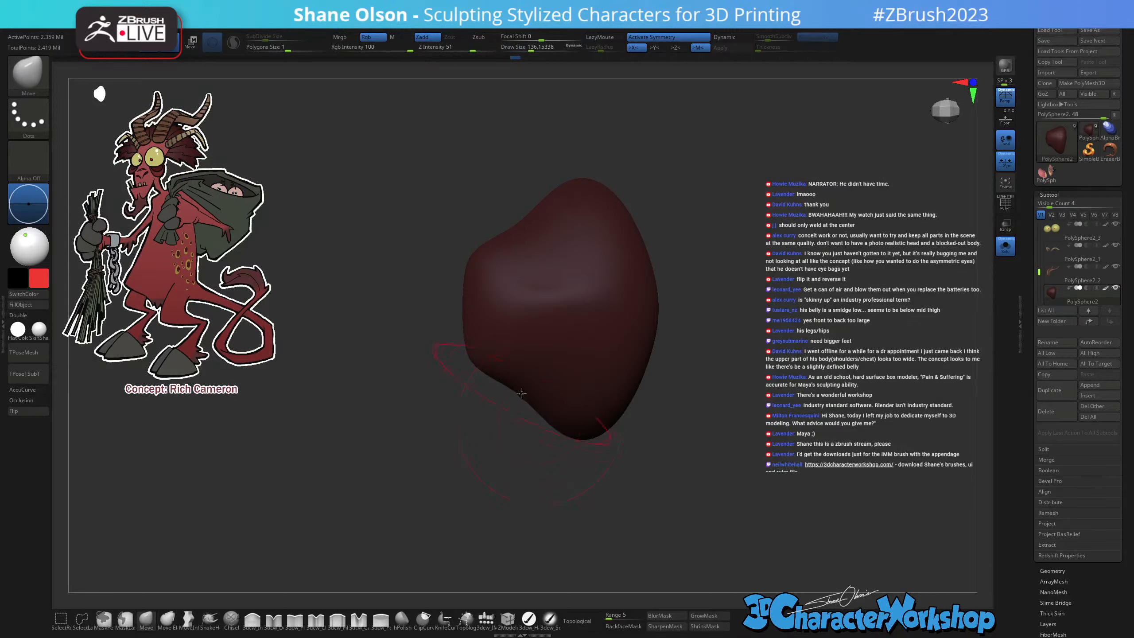
{"action": "left_click_drag", "start_coordinate": [522, 393], "coordinate": [529, 397]}
Show the hair's wireframe and taper its lower back in side view with the Move brush at a size of about 90.
{"action": "mouse_move", "coordinate": [582, 503]}
{"action": "left_mouse_down"}
{"action": "mouse_move", "coordinate": [607, 466]}
{"action": "mouse_move", "coordinate": [625, 366]}
{"action": "mouse_move", "coordinate": [685, 464]}
{"action": "mouse_move", "coordinate": [686, 476]}
{"action": "mouse_move", "coordinate": [667, 479]}
{"action": "left_mouse_up"}
{"action": "key", "text": "shift+f"}
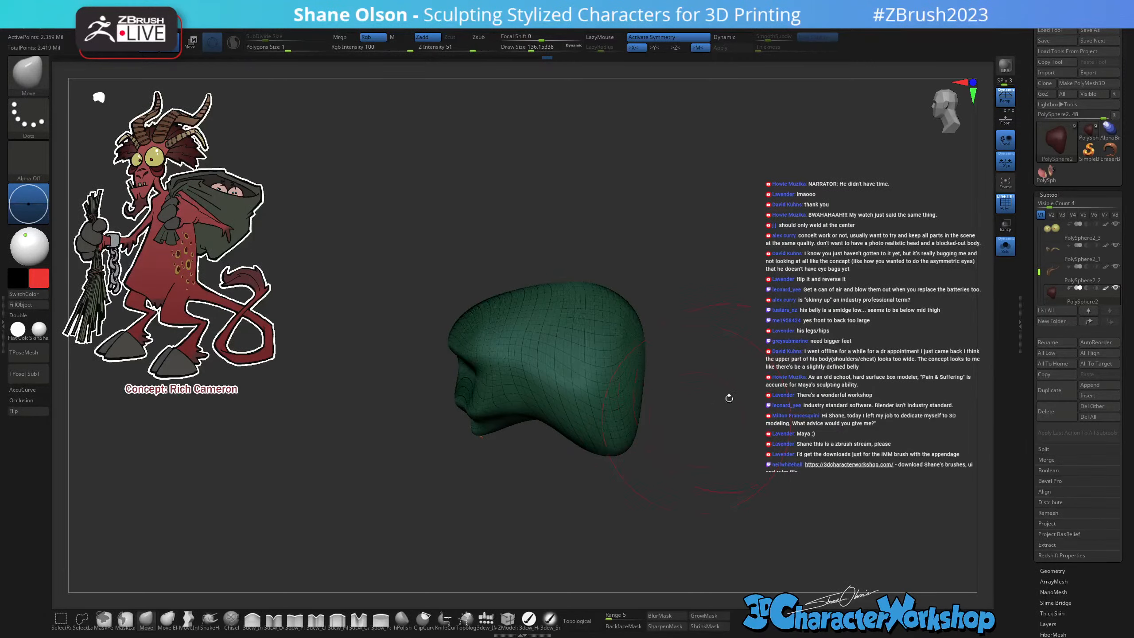
{"action": "mouse_move", "coordinate": [730, 398]}
{"action": "left_mouse_down"}
{"action": "mouse_move", "coordinate": [727, 445]}
{"action": "mouse_move", "coordinate": [659, 420]}
{"action": "mouse_move", "coordinate": [664, 405]}
{"action": "mouse_move", "coordinate": [653, 443]}
{"action": "mouse_move", "coordinate": [755, 451]}
{"action": "mouse_move", "coordinate": [736, 438]}
{"action": "left_mouse_up"}
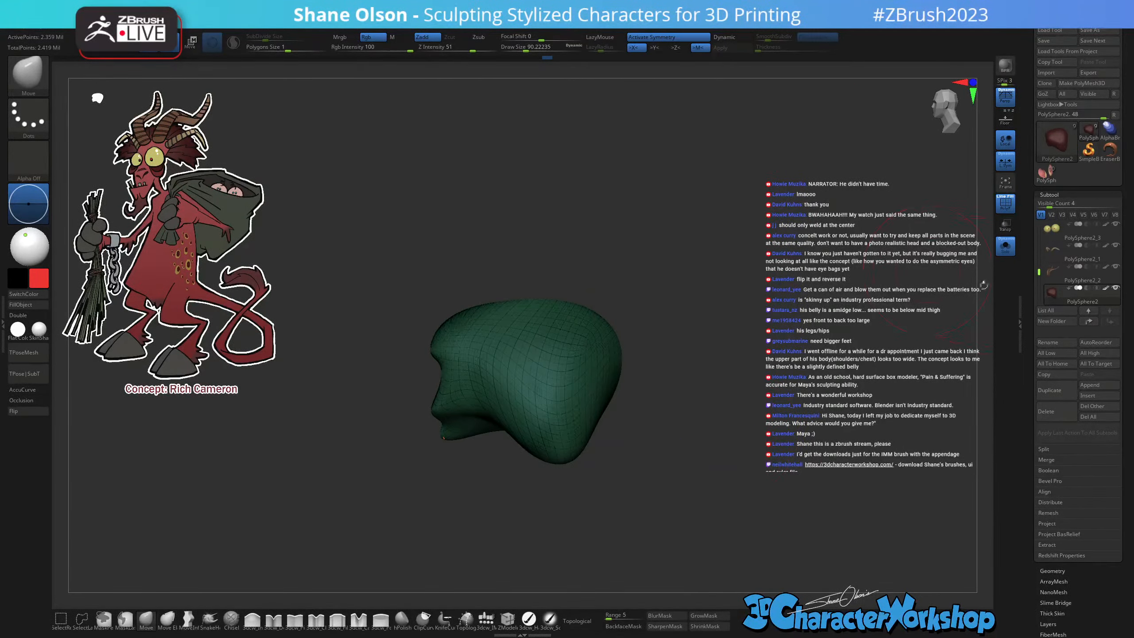
Delete the hair's lower subdivision levels and remesh it into a much lighter mesh.
{"action": "left_click_drag", "start_coordinate": [1033, 385], "coordinate": [1037, 317]}
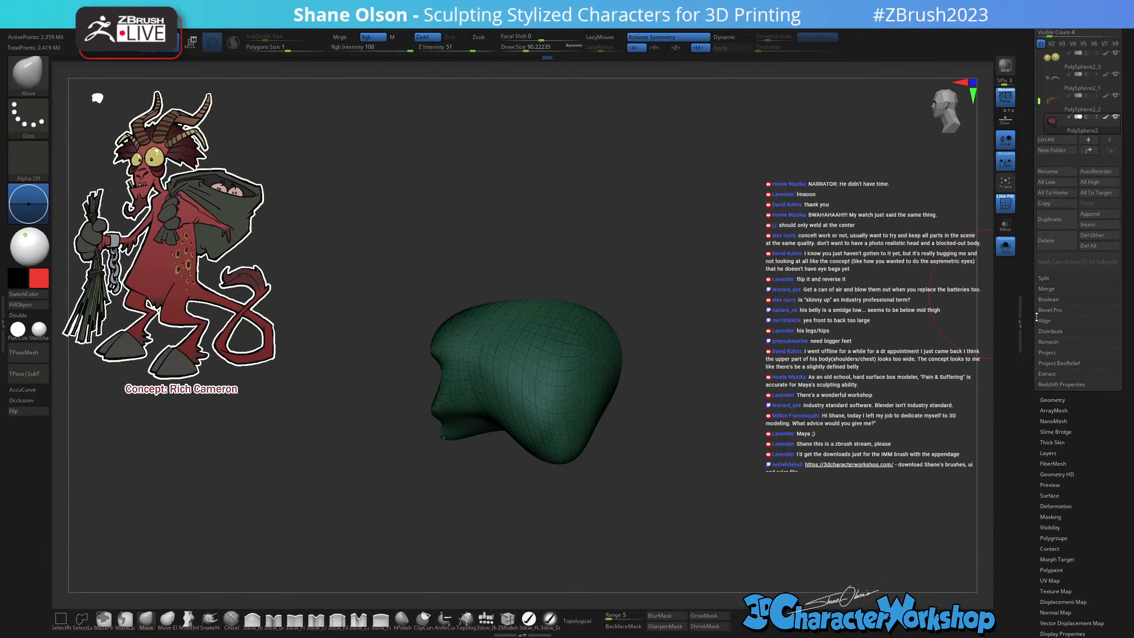
{"action": "left_click", "coordinate": [1053, 400]}
{"action": "left_click_drag", "start_coordinate": [1091, 365], "coordinate": [1091, 162]}
{"action": "left_click", "coordinate": [1057, 228]}
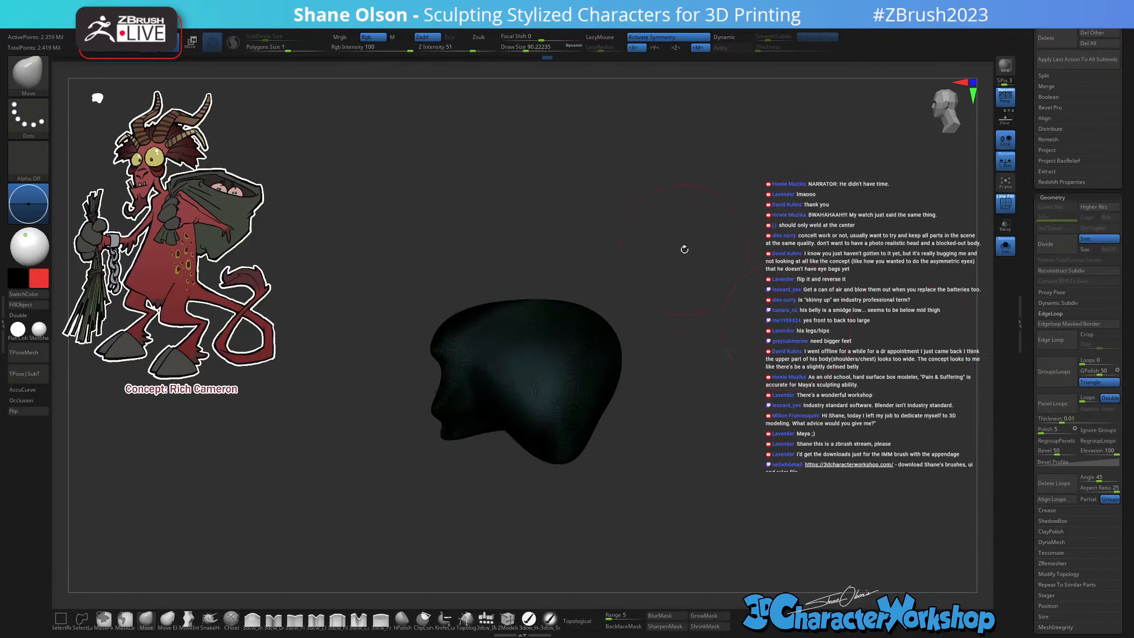
{"action": "key", "text": "3"}
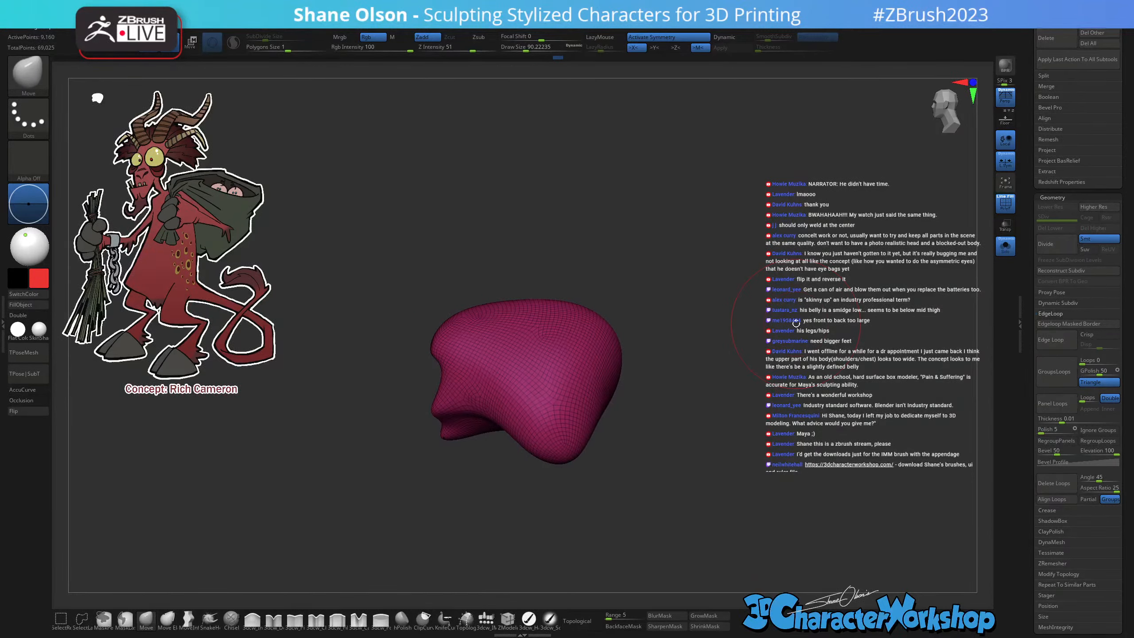
Hide the small stray mesh fragments floating below the front of the hair and delete them.
{"action": "left_click_drag", "start_coordinate": [795, 324], "coordinate": [855, 478]}
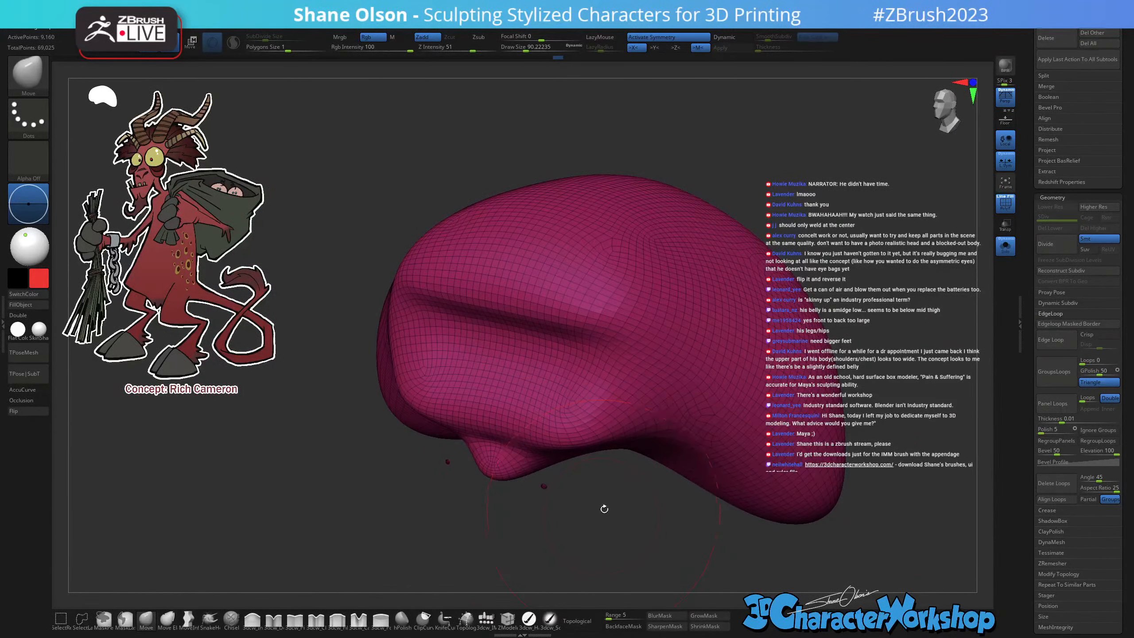
{"action": "left_click_drag", "start_coordinate": [604, 509], "coordinate": [632, 507]}
{"action": "key", "text": "shift+f"}
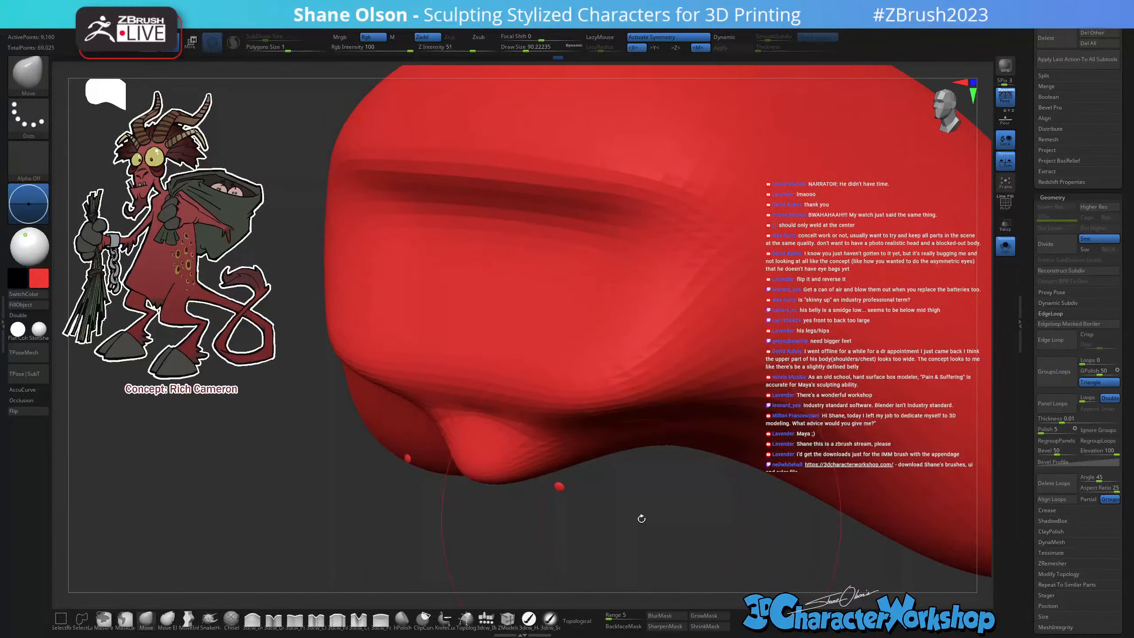
{"action": "left_click_drag", "start_coordinate": [643, 514], "coordinate": [603, 425]}
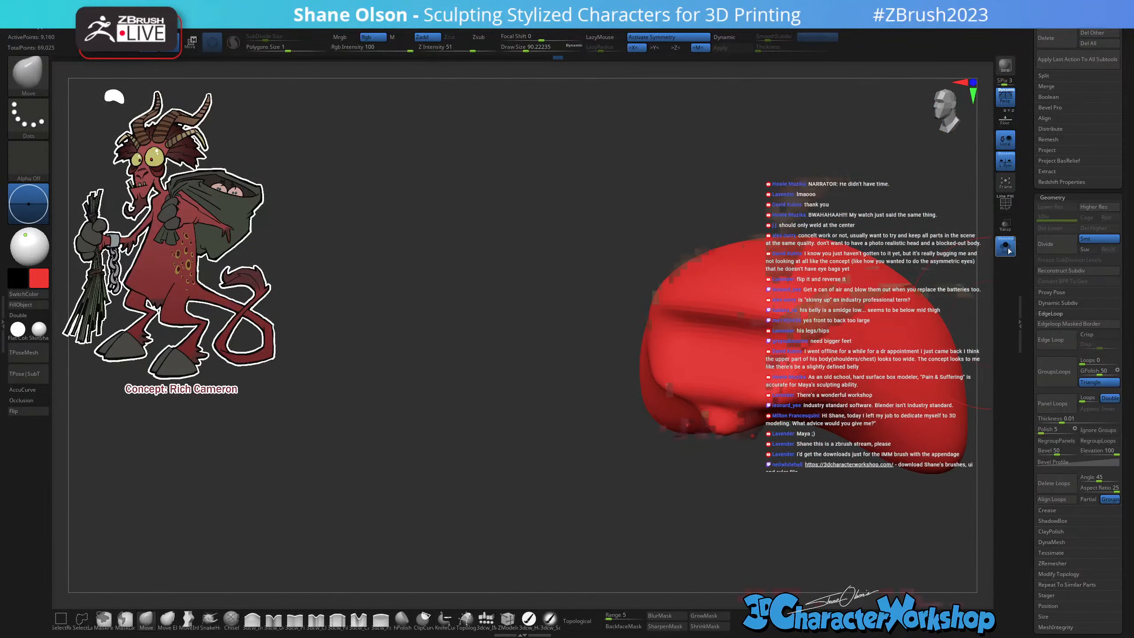
{"action": "left_click", "coordinate": [1007, 249]}
{"action": "left_click", "coordinate": [1007, 248]}
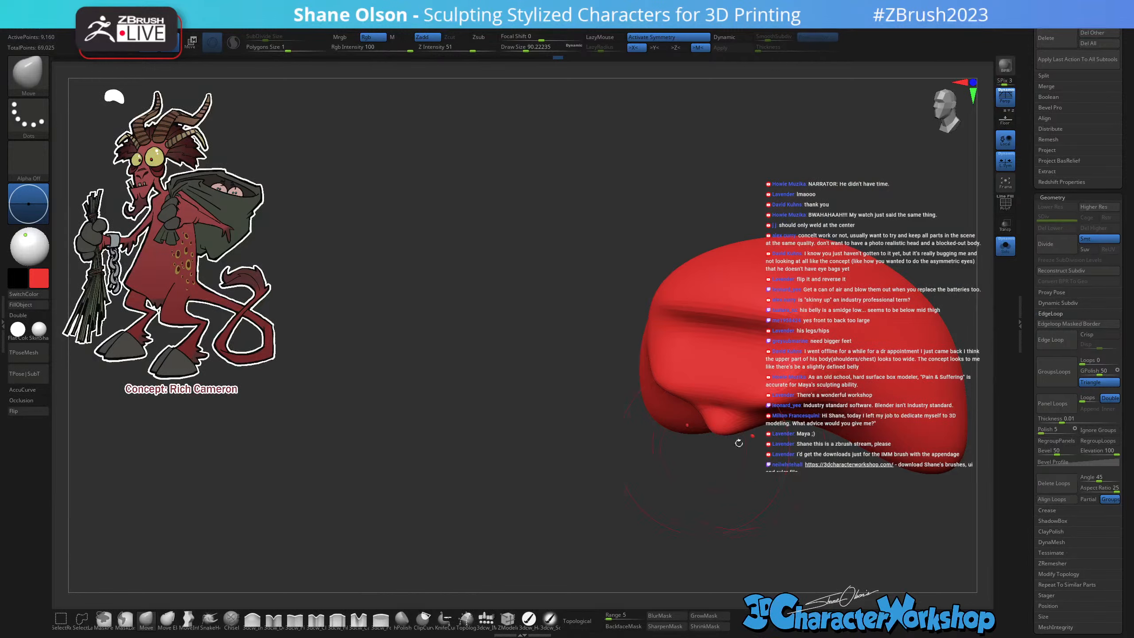
{"action": "mouse_move", "coordinate": [739, 443]}
{"action": "left_mouse_down"}
{"action": "mouse_move", "coordinate": [759, 465]}
{"action": "mouse_move", "coordinate": [652, 491]}
{"action": "mouse_move", "coordinate": [675, 484]}
{"action": "mouse_move", "coordinate": [640, 440]}
{"action": "left_mouse_up"}
{"action": "key", "text": "space"}
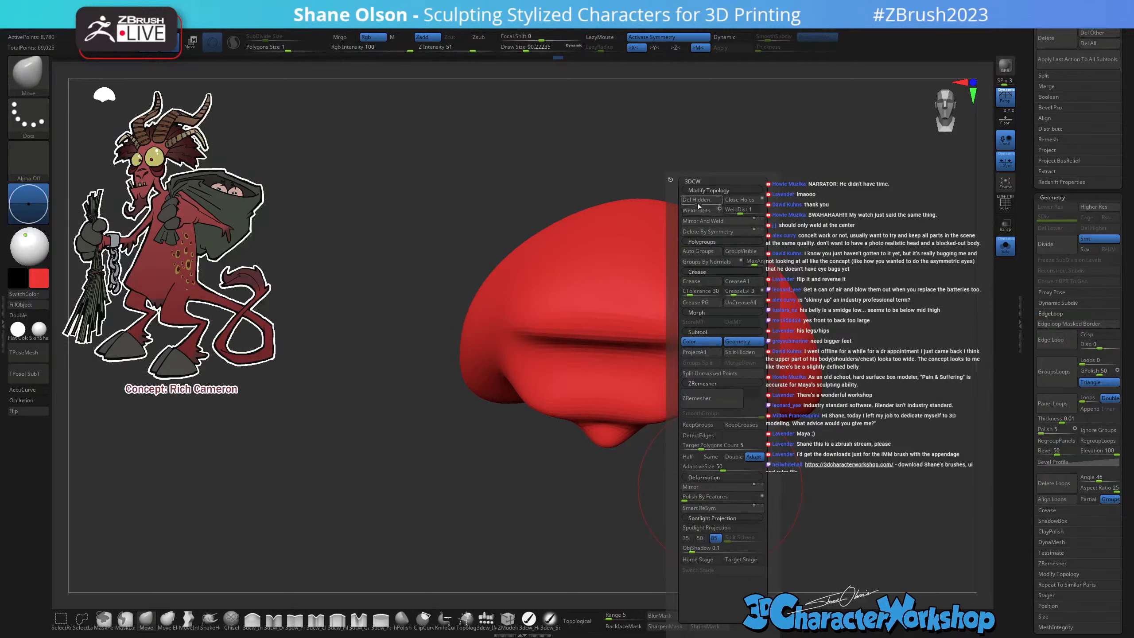
{"action": "left_click", "coordinate": [699, 201]}
Remesh the hair with ZRemesher at a target polygon count of 2.
{"action": "mouse_move", "coordinate": [687, 586]}
{"action": "left_mouse_down"}
{"action": "mouse_move", "coordinate": [764, 517]}
{"action": "mouse_move", "coordinate": [809, 504]}
{"action": "mouse_move", "coordinate": [706, 496]}
{"action": "mouse_move", "coordinate": [613, 512]}
{"action": "mouse_move", "coordinate": [603, 486]}
{"action": "left_mouse_up"}
{"action": "key", "text": "shift+f"}
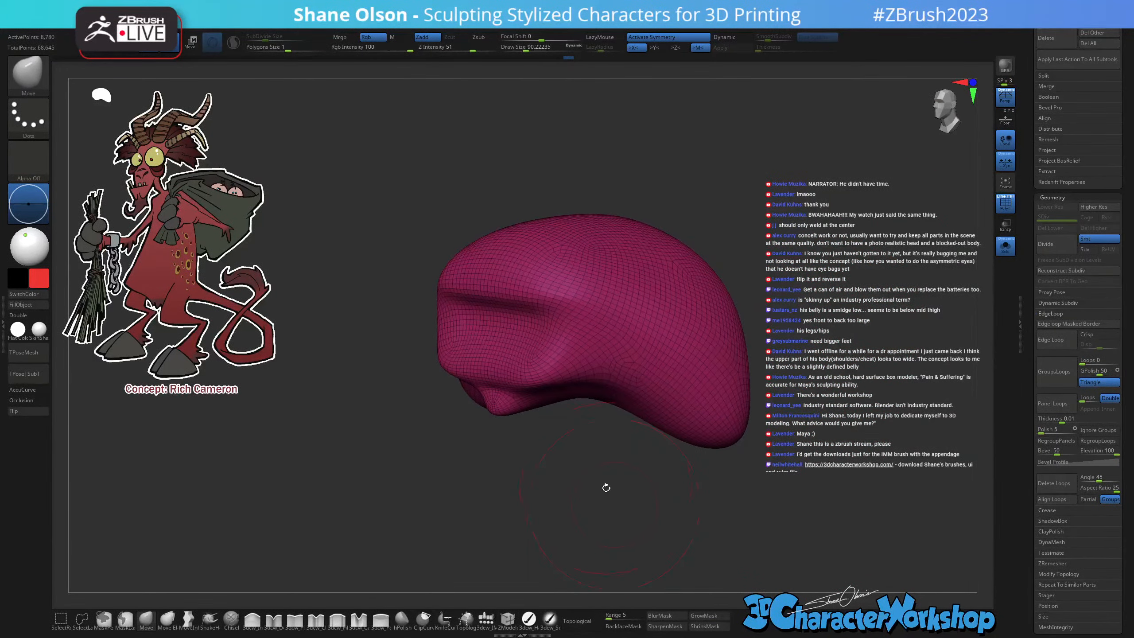
{"action": "key", "text": "space"}
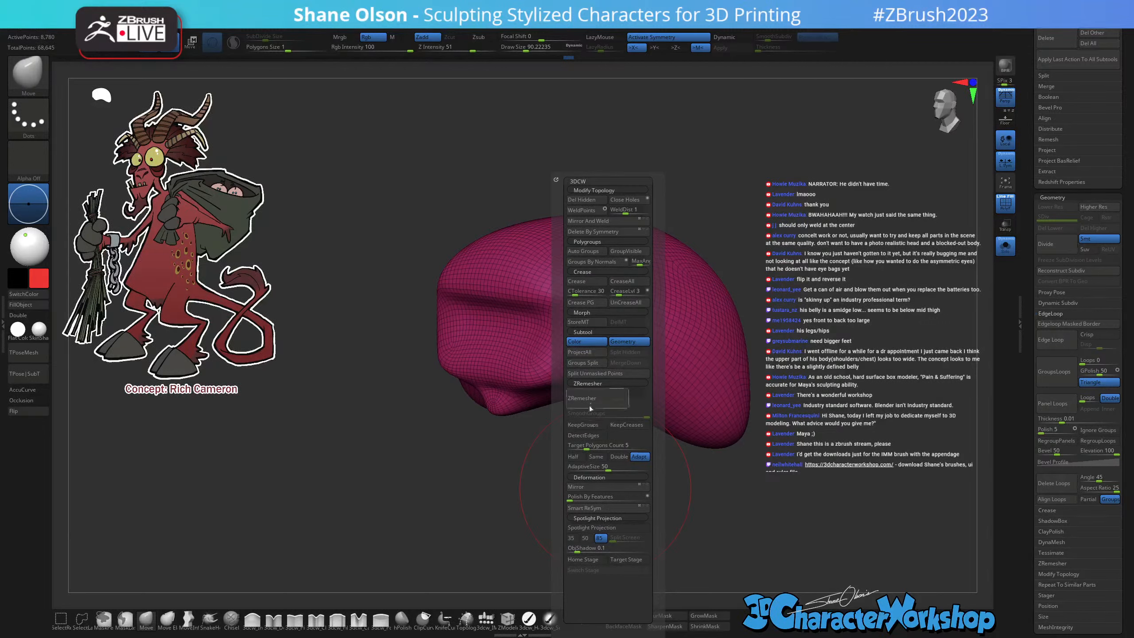
{"action": "left_click_drag", "start_coordinate": [585, 446], "coordinate": [577, 446]}
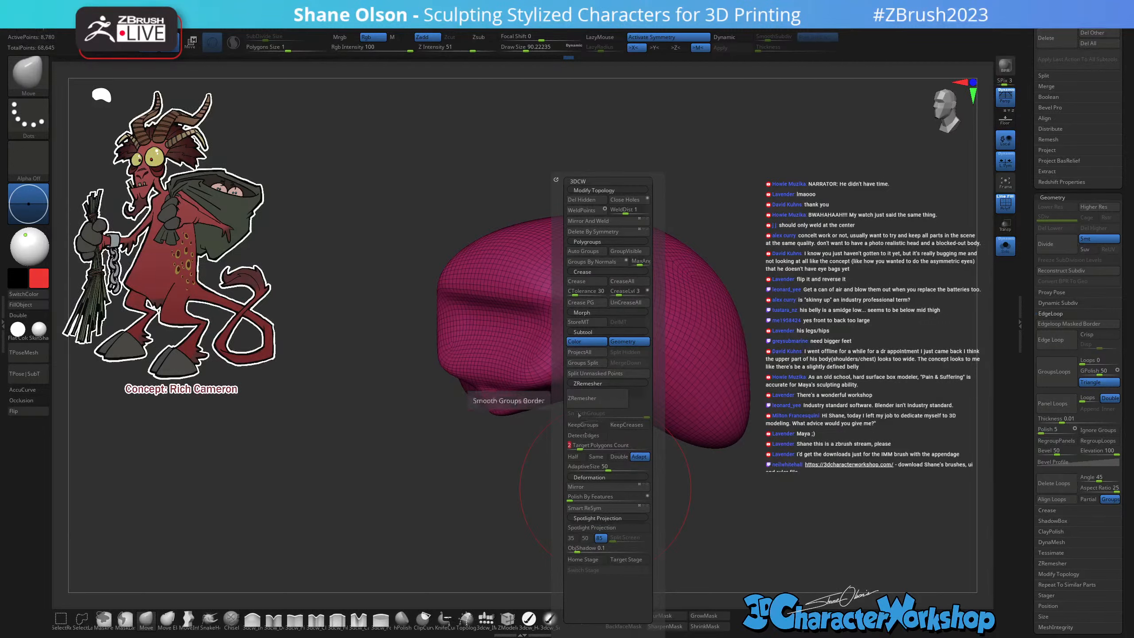
{"action": "left_click", "coordinate": [580, 397]}
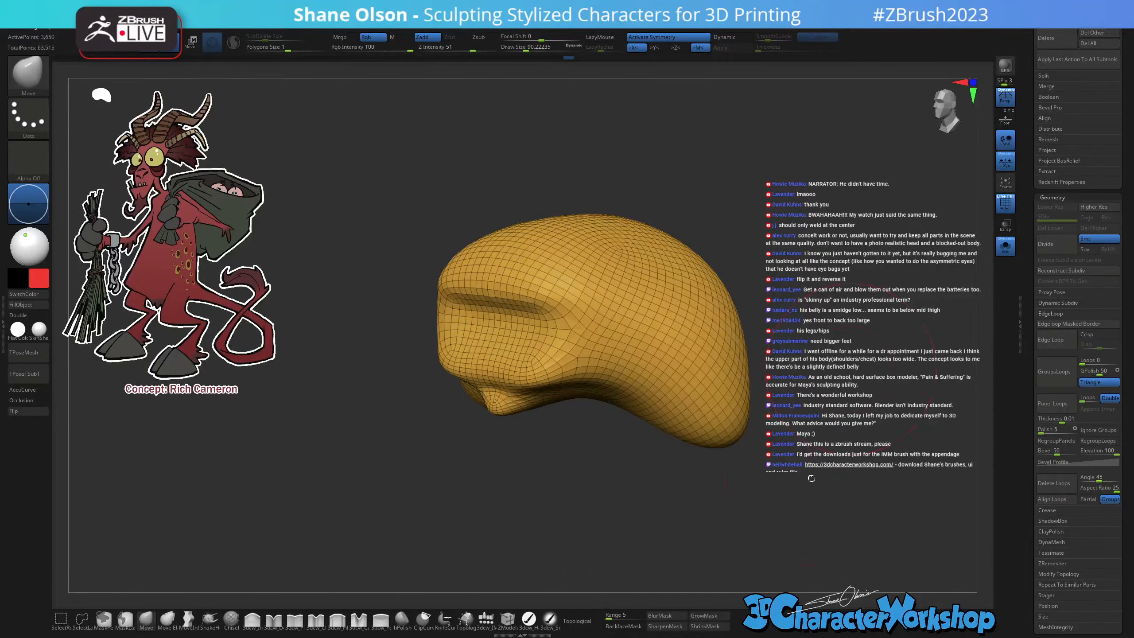
Smooth away the lump and groove at the lower front of the remeshed hair at a brush size of about 90.
{"action": "left_click_drag", "start_coordinate": [648, 496], "coordinate": [813, 478]}
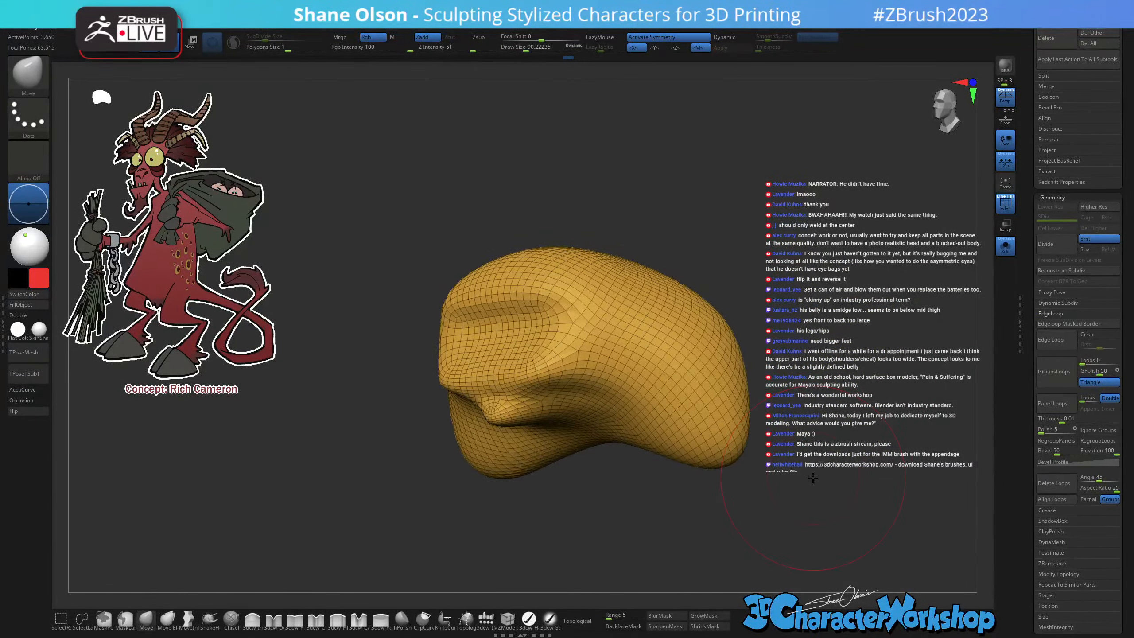
{"action": "left_click_drag", "start_coordinate": [594, 510], "coordinate": [585, 478]}
{"action": "right_click_drag", "start_coordinate": [495, 404], "coordinate": [499, 418]}
{"action": "key", "text": "shift"}
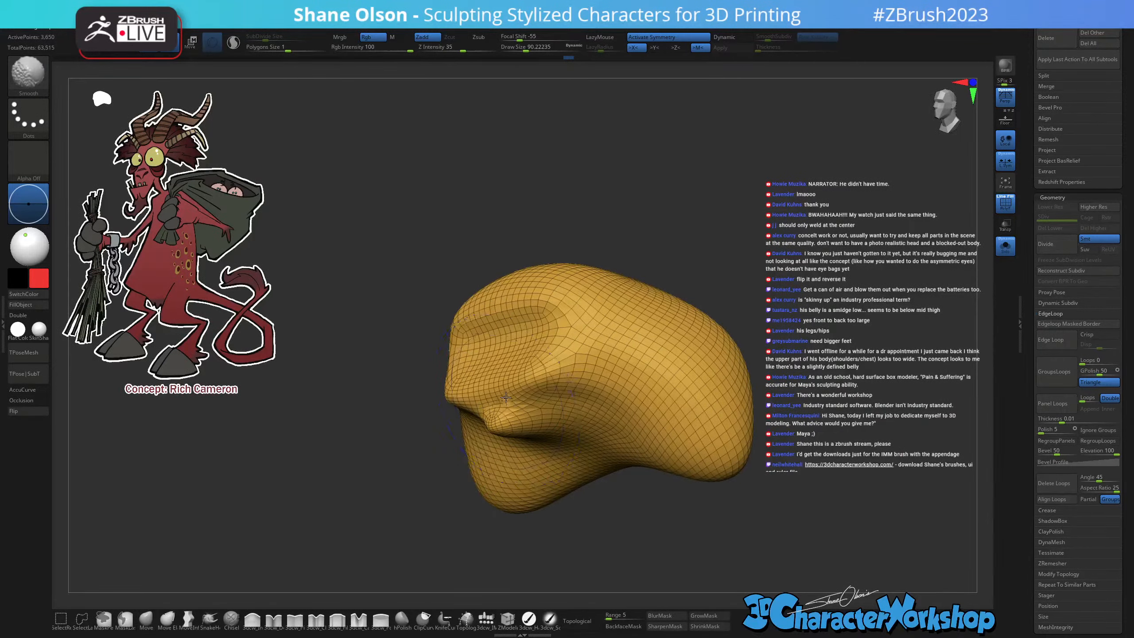
{"action": "left_click_drag", "start_coordinate": [506, 397], "coordinate": [531, 384], "text": "shift"}
{"action": "right_click_drag", "start_coordinate": [532, 393], "coordinate": [532, 369]}
{"action": "left_click_drag", "start_coordinate": [542, 364], "coordinate": [574, 347], "text": "shift"}
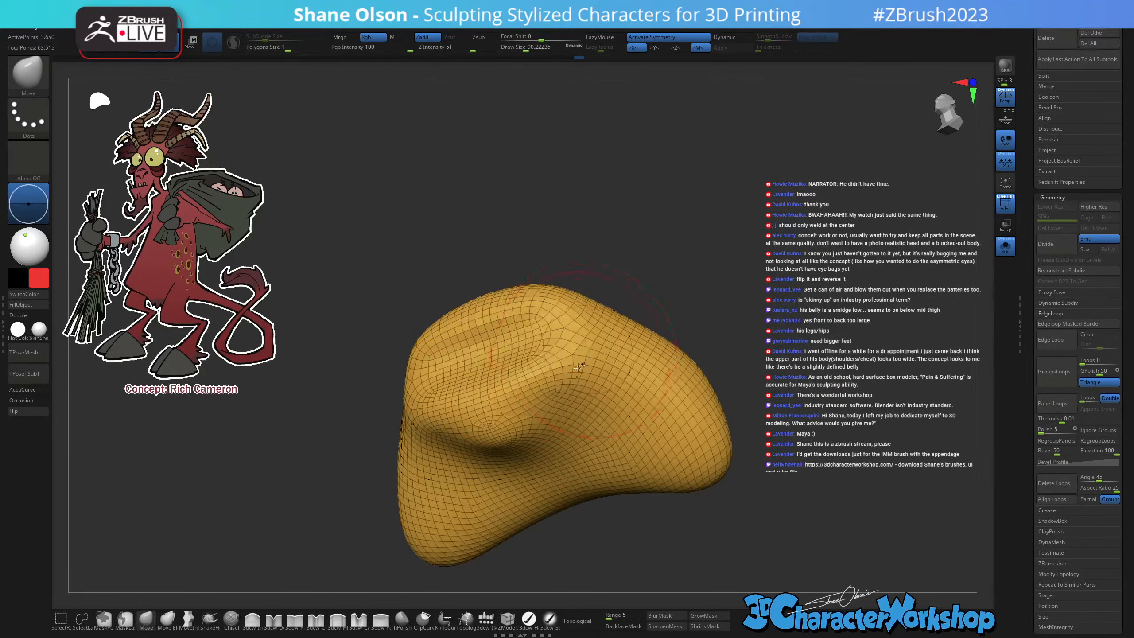
Smooth the dented side and upper surface of the hair mass into a cleaner rounded shape.
{"action": "left_click_drag", "start_coordinate": [468, 397], "coordinate": [509, 355], "text": "shift"}
{"action": "right_click_drag", "start_coordinate": [509, 355], "coordinate": [507, 379]}
{"action": "mouse_move", "coordinate": [482, 371]}
{"action": "left_mouse_down", "text": "shift"}
{"action": "mouse_move", "coordinate": [478, 354]}
{"action": "mouse_move", "coordinate": [483, 369]}
{"action": "mouse_move", "coordinate": [527, 343]}
{"action": "left_mouse_up", "text": "shift"}
{"action": "right_click_drag", "start_coordinate": [527, 344], "coordinate": [493, 357]}
{"action": "left_click_drag", "start_coordinate": [493, 357], "coordinate": [541, 327], "text": "shift"}
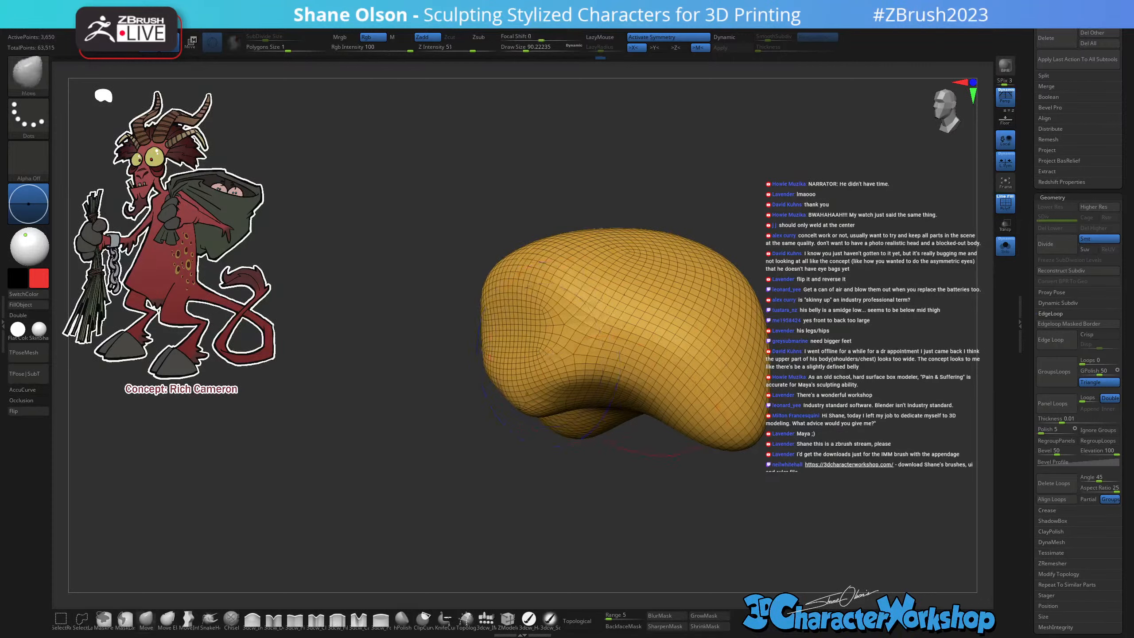
{"action": "mouse_move", "coordinate": [674, 485]}
{"action": "left_mouse_down"}
{"action": "mouse_move", "coordinate": [651, 478]}
{"action": "mouse_move", "coordinate": [657, 485]}
{"action": "left_mouse_up"}
Remesh the smoothed hair with ZRemesher using the Same polygon count option.
{"action": "key", "text": "grave"}
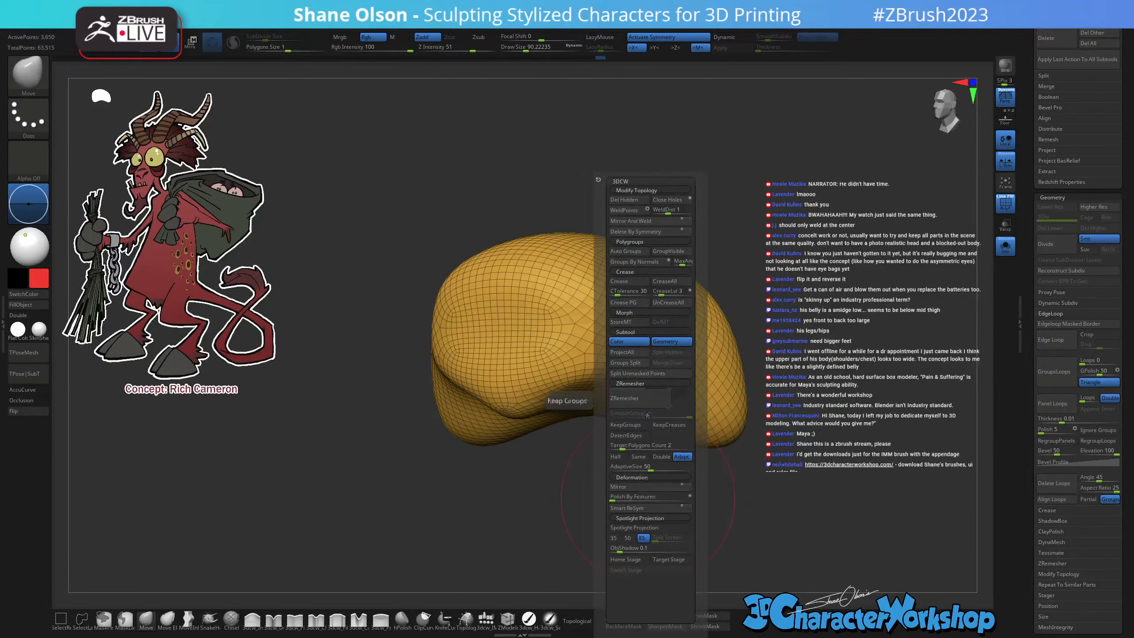
{"action": "left_click", "coordinate": [638, 456]}
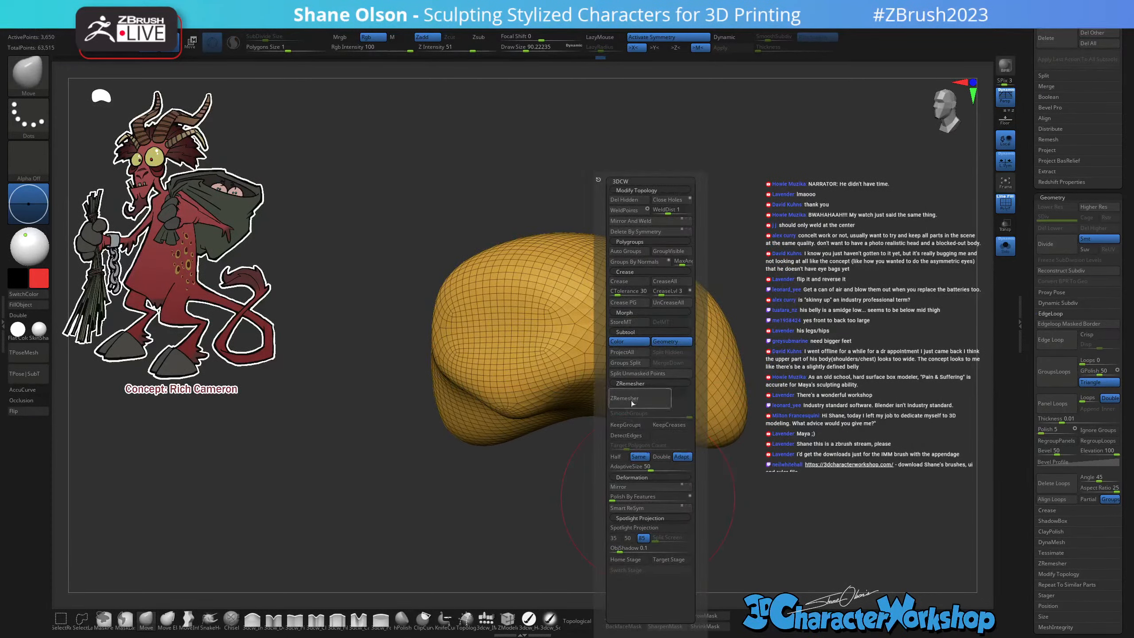
{"action": "left_click", "coordinate": [630, 400]}
{"action": "left_click_drag", "start_coordinate": [633, 467], "coordinate": [558, 344]}
{"action": "mouse_move", "coordinate": [581, 532]}
{"action": "left_mouse_down"}
{"action": "mouse_move", "coordinate": [681, 522]}
{"action": "mouse_move", "coordinate": [716, 486]}
{"action": "mouse_move", "coordinate": [696, 519]}
{"action": "left_mouse_up"}
Subdivide the remeshed hair up to subdivision level 6.
{"action": "key", "text": "ctrl+d"}
{"action": "key", "text": "ctrl+d"}
{"action": "key", "text": "ctrl+d"}
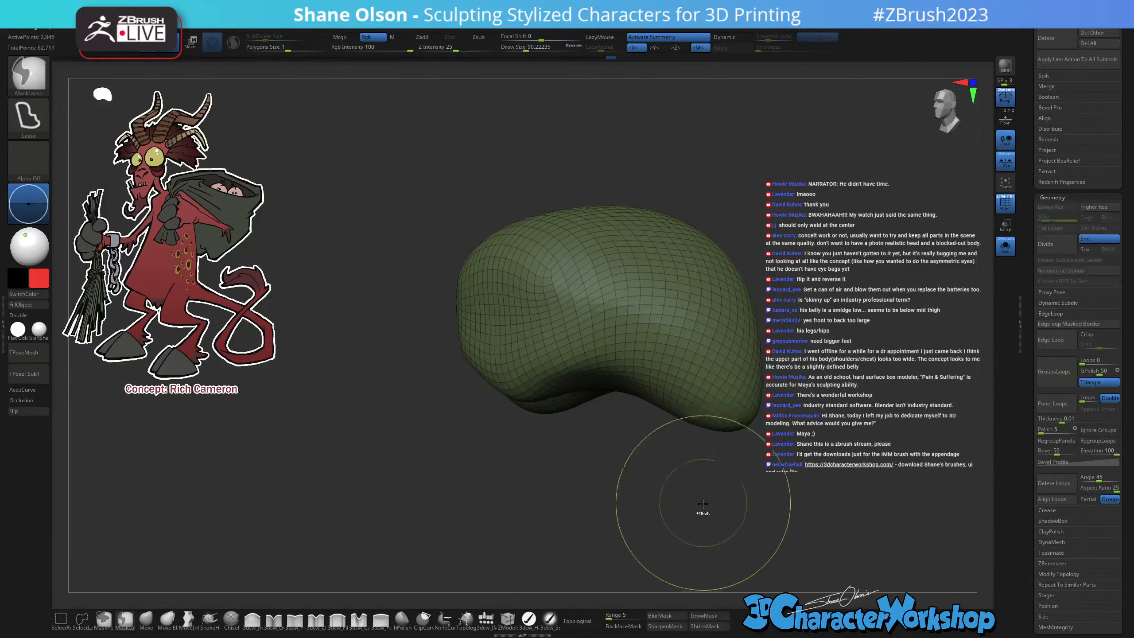
{"action": "key", "text": "ctrl+d"}
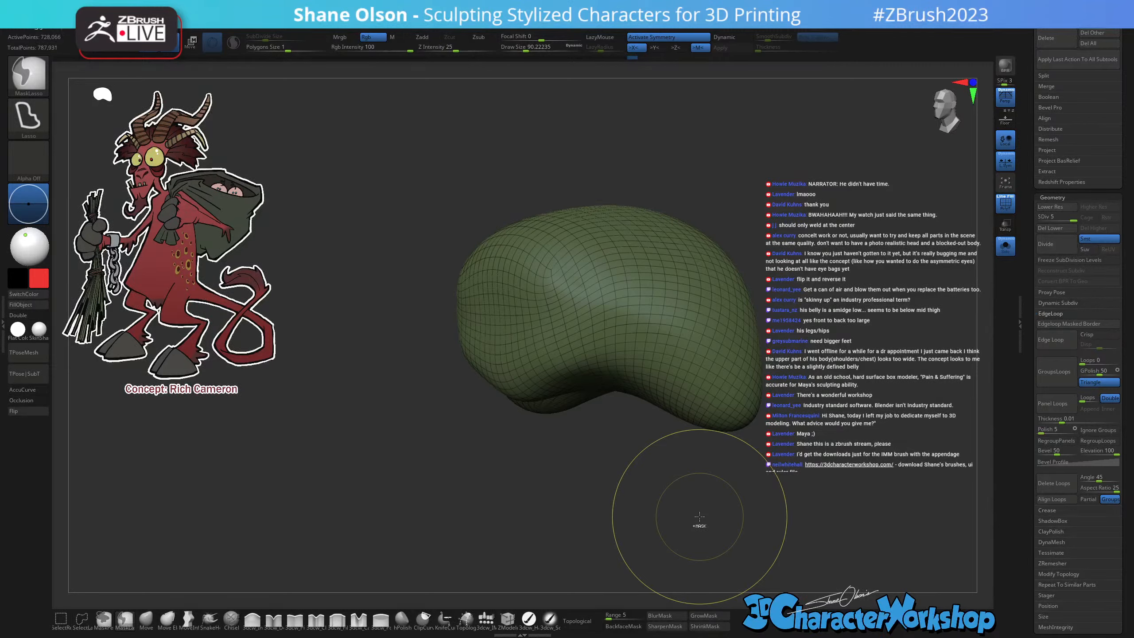
{"action": "key", "text": "ctrl+d"}
{"action": "left_click_drag", "start_coordinate": [699, 514], "coordinate": [697, 491]}
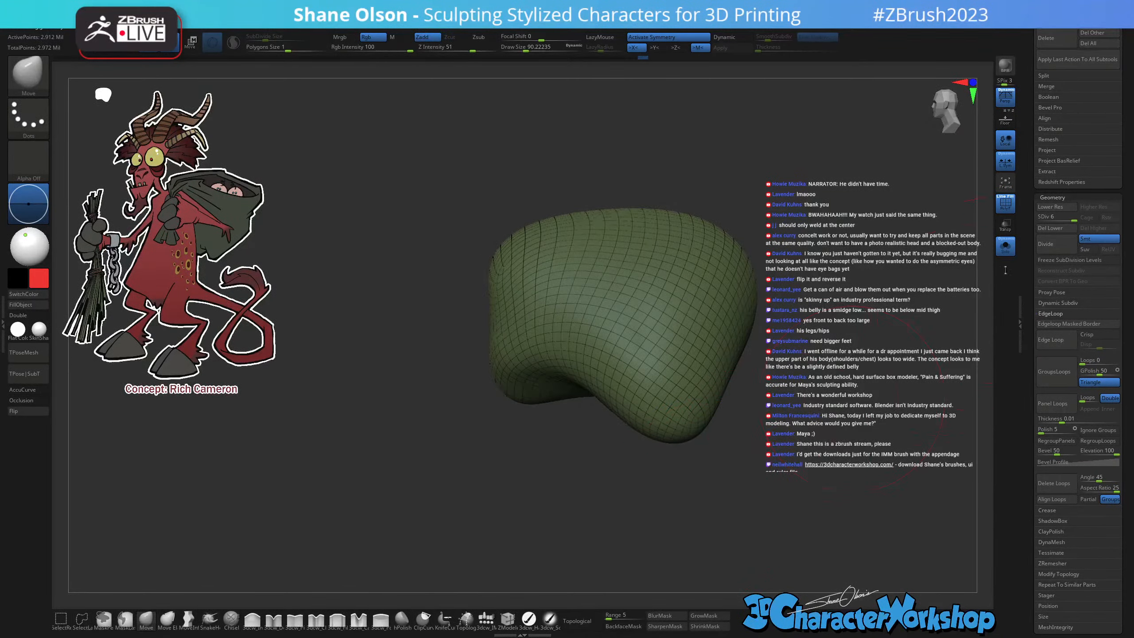
Show the whole character again, sample the dark red hair colour from the concept art, and turn off the wireframe display.
{"action": "left_click", "coordinate": [1006, 250]}
{"action": "left_click_drag", "start_coordinate": [751, 457], "coordinate": [661, 448]}
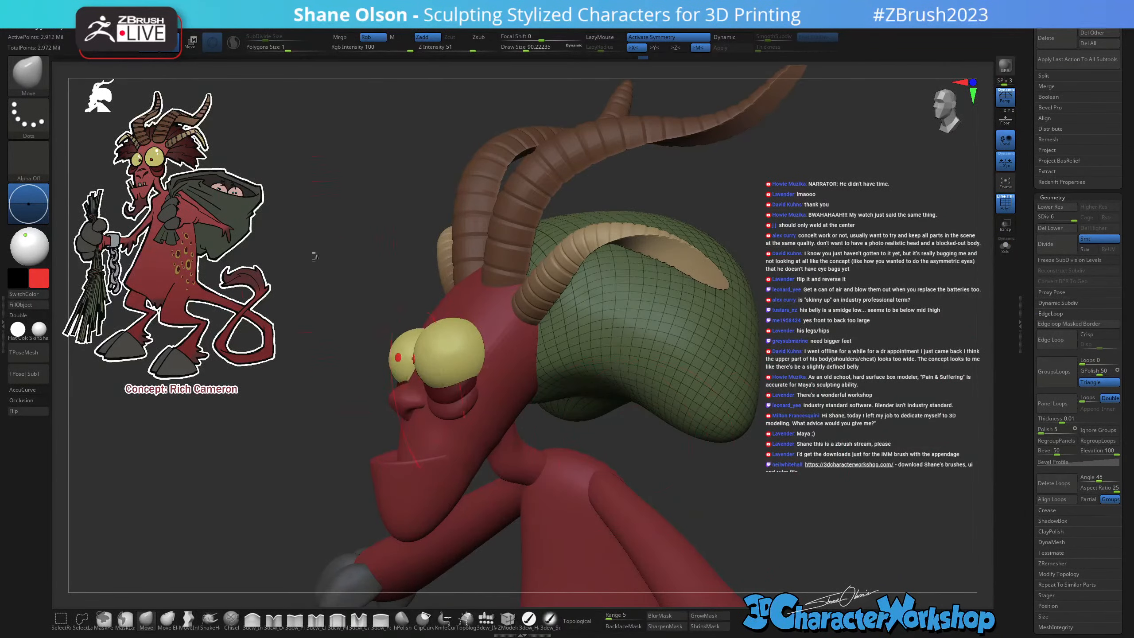
{"action": "key", "text": "c"}
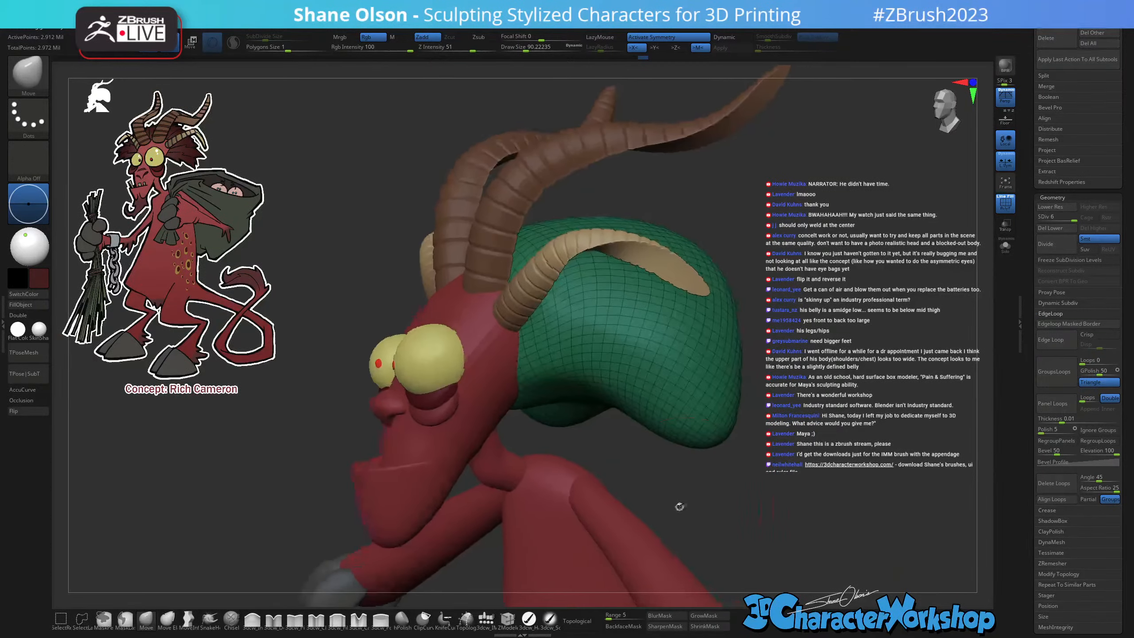
{"action": "key", "text": "shift+f"}
{"action": "left_click_drag", "start_coordinate": [737, 502], "coordinate": [733, 500], "text": "alt"}
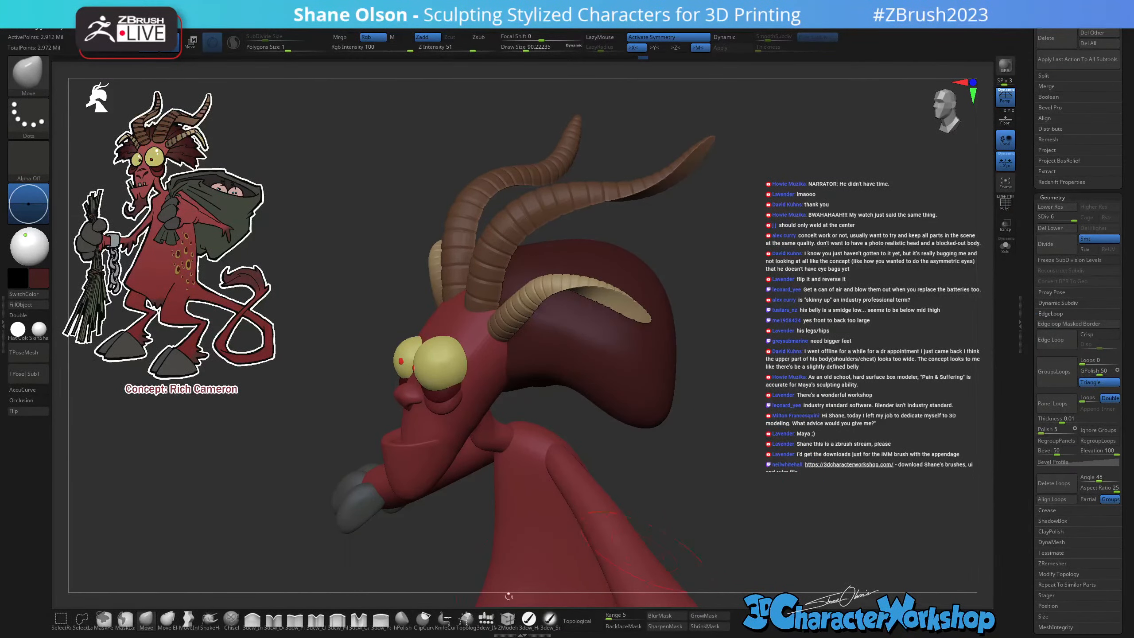
Carve the first strand grooves into the side of the hair with the Carve brush at size about 68, undoing the last stroke.
{"action": "left_click", "coordinate": [528, 618]}
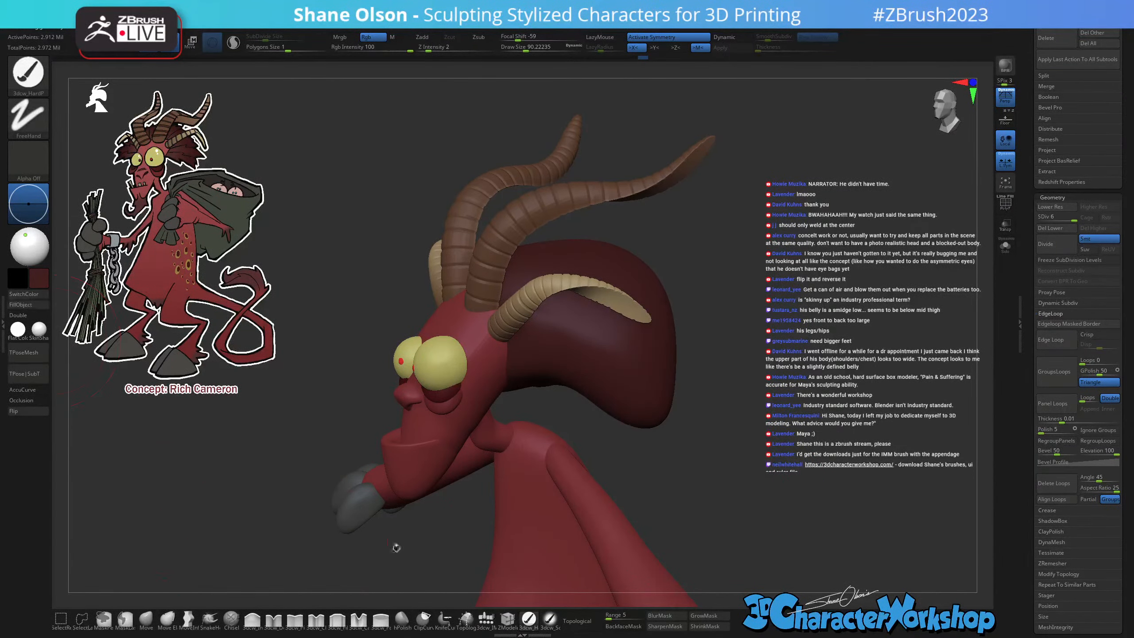
{"action": "left_click_drag", "start_coordinate": [716, 493], "coordinate": [530, 587]}
{"action": "left_click", "coordinate": [359, 619]}
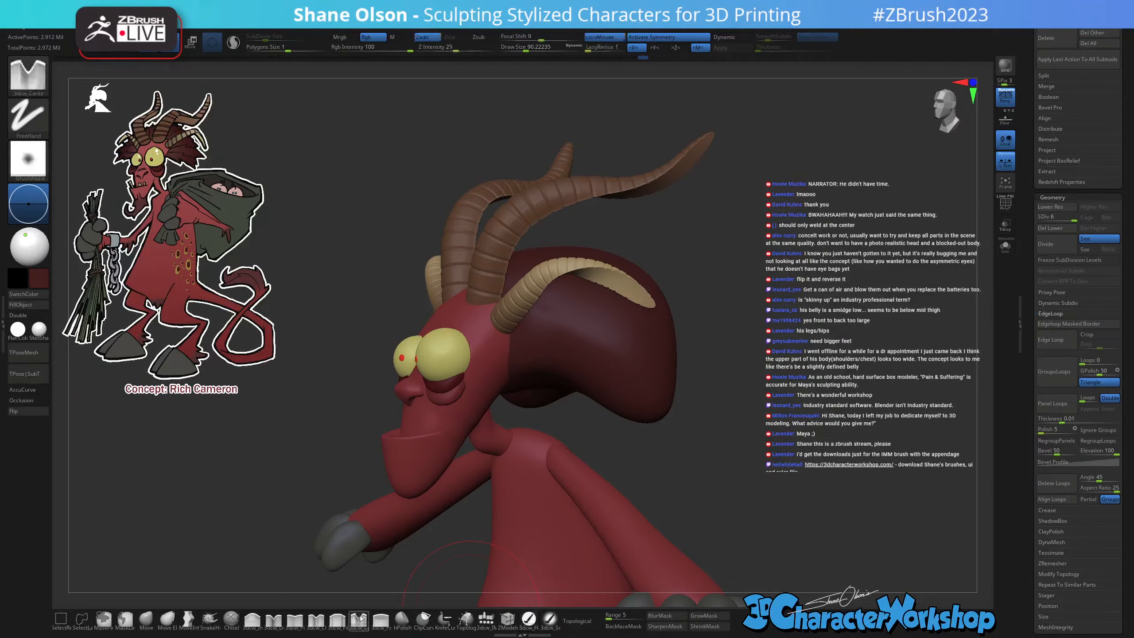
{"action": "mouse_move", "coordinate": [645, 462]}
{"action": "left_mouse_down"}
{"action": "mouse_move", "coordinate": [692, 492]}
{"action": "mouse_move", "coordinate": [663, 462]}
{"action": "left_mouse_up"}
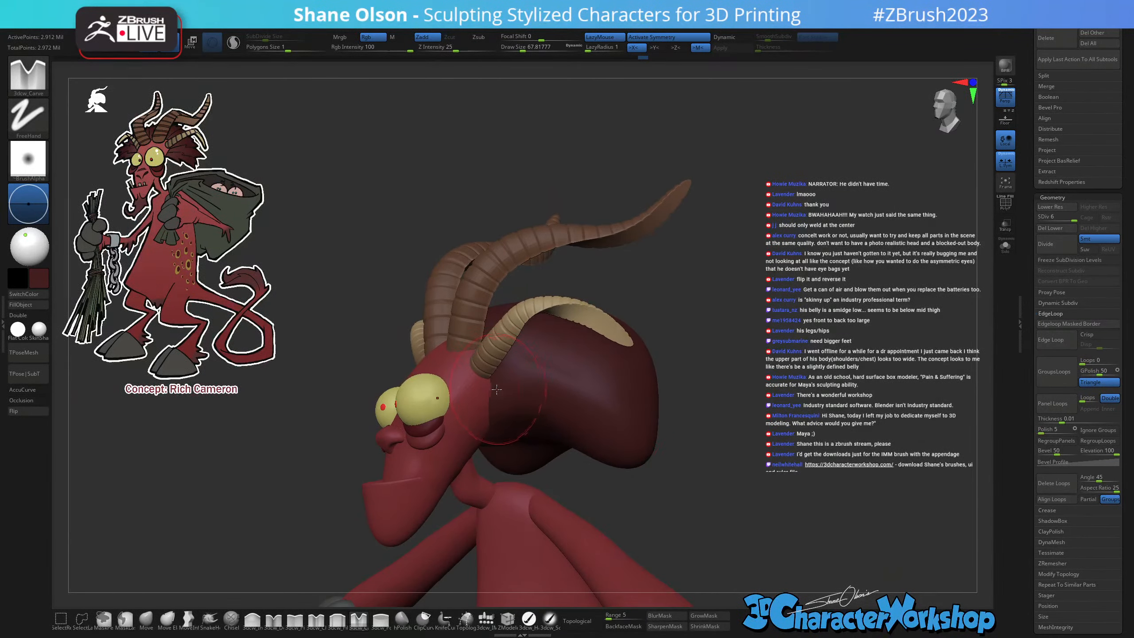
{"action": "mouse_move", "coordinate": [748, 474]}
{"action": "left_mouse_down"}
{"action": "mouse_move", "coordinate": [745, 487]}
{"action": "mouse_move", "coordinate": [752, 471]}
{"action": "left_mouse_up"}
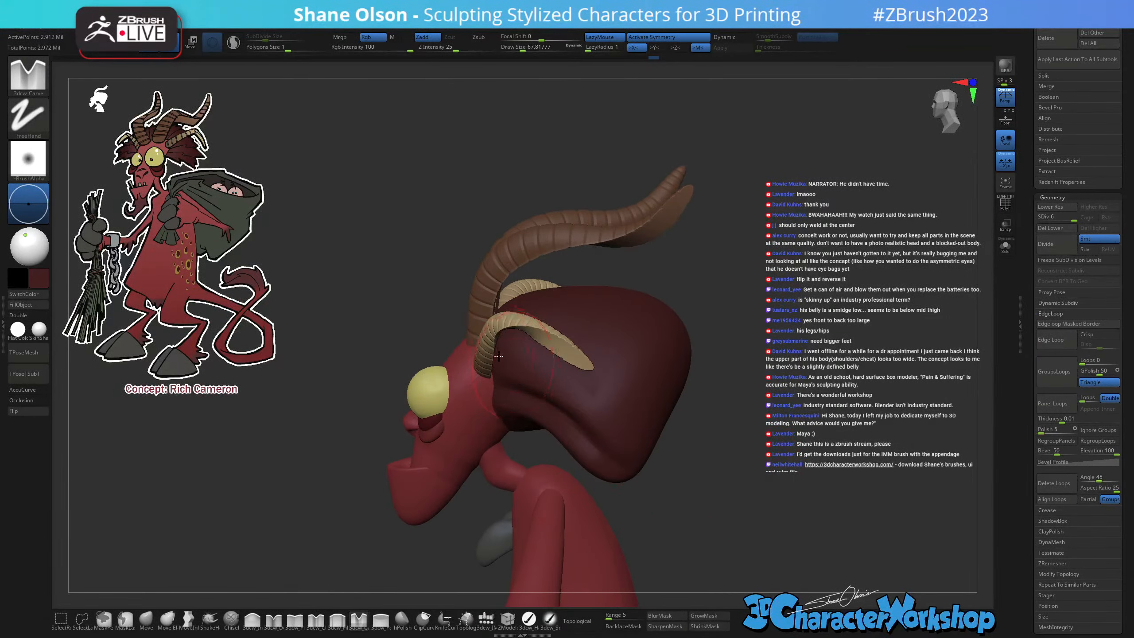
{"action": "left_click_drag", "start_coordinate": [522, 360], "coordinate": [629, 410]}
{"action": "key", "text": "ctrl+z"}
Make the other parts transparent and carve symmetrical strand grooves along the sides, underside and back of the hair.
{"action": "left_click", "coordinate": [1006, 247]}
{"action": "left_click", "coordinate": [1005, 246]}
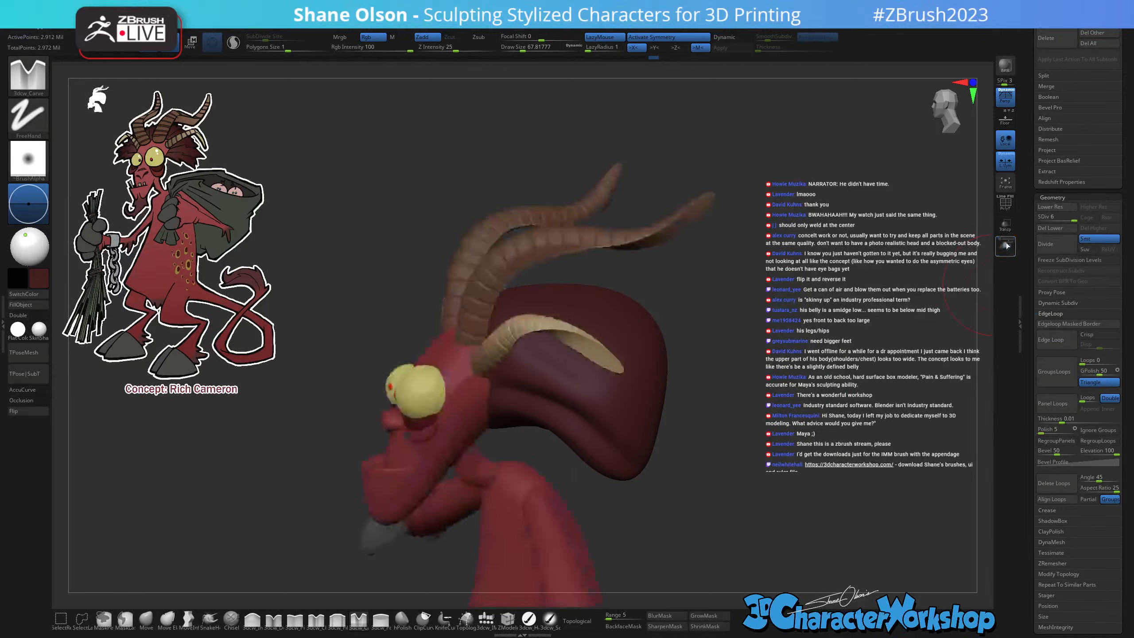
{"action": "left_click", "coordinate": [1006, 223]}
{"action": "left_click_drag", "start_coordinate": [836, 393], "coordinate": [723, 401]}
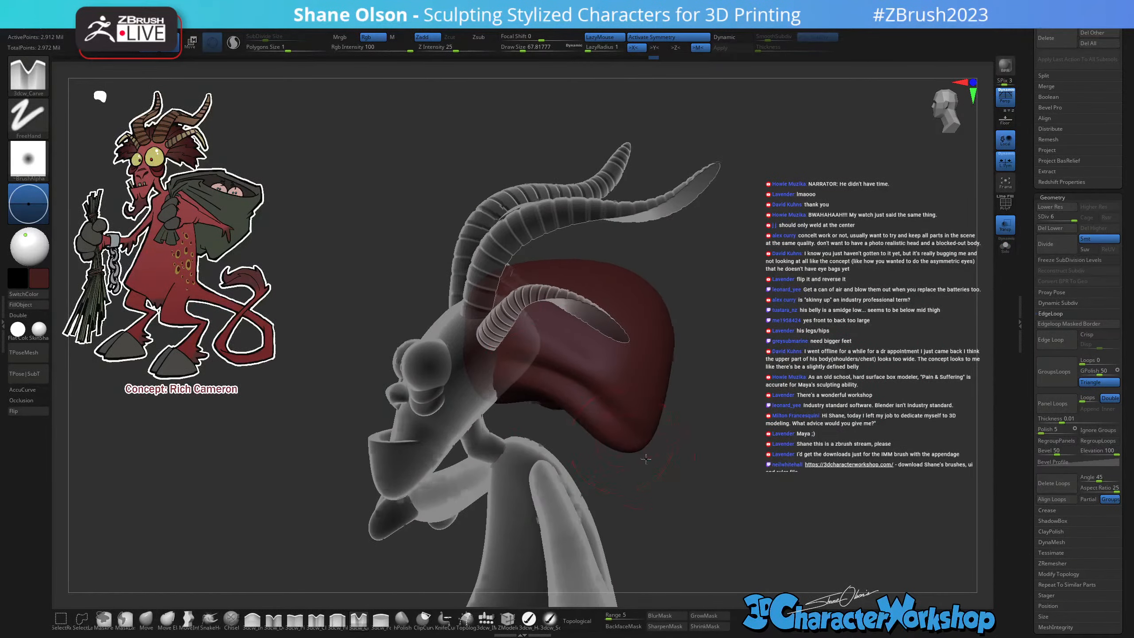
{"action": "left_click_drag", "start_coordinate": [650, 454], "coordinate": [508, 404]}
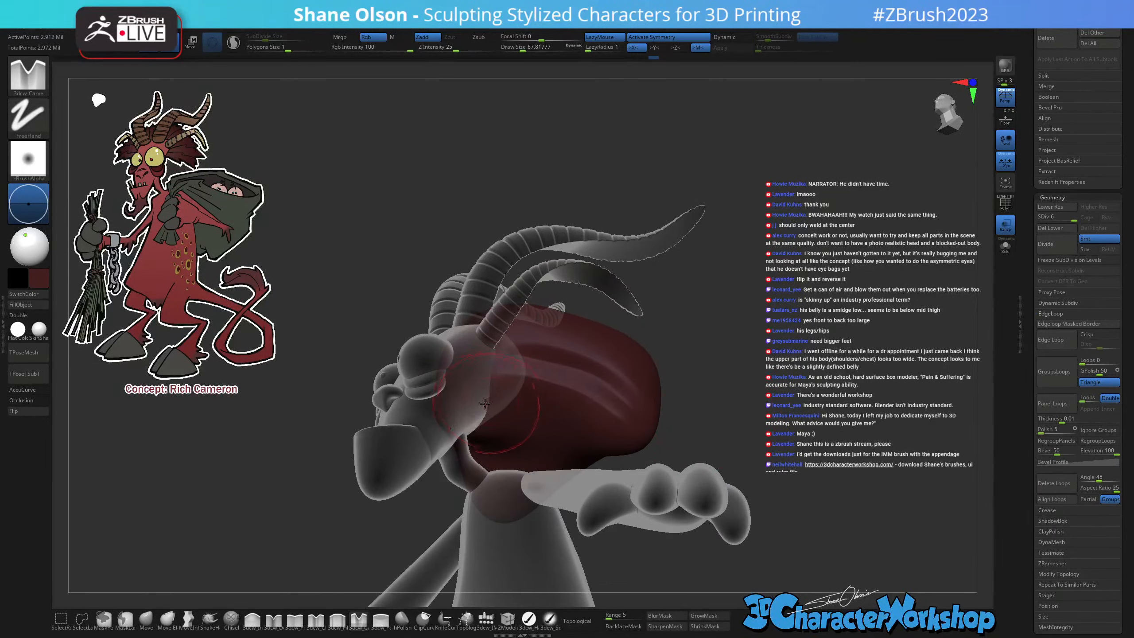
{"action": "left_click_drag", "start_coordinate": [786, 425], "coordinate": [585, 394]}
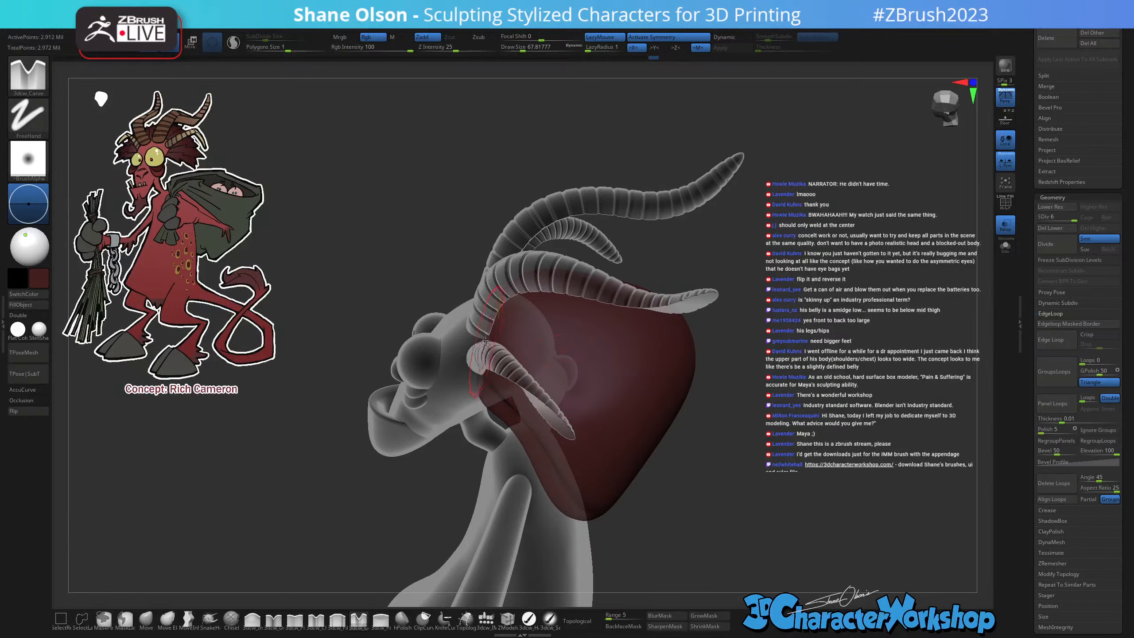
{"action": "left_click_drag", "start_coordinate": [717, 497], "coordinate": [603, 545]}
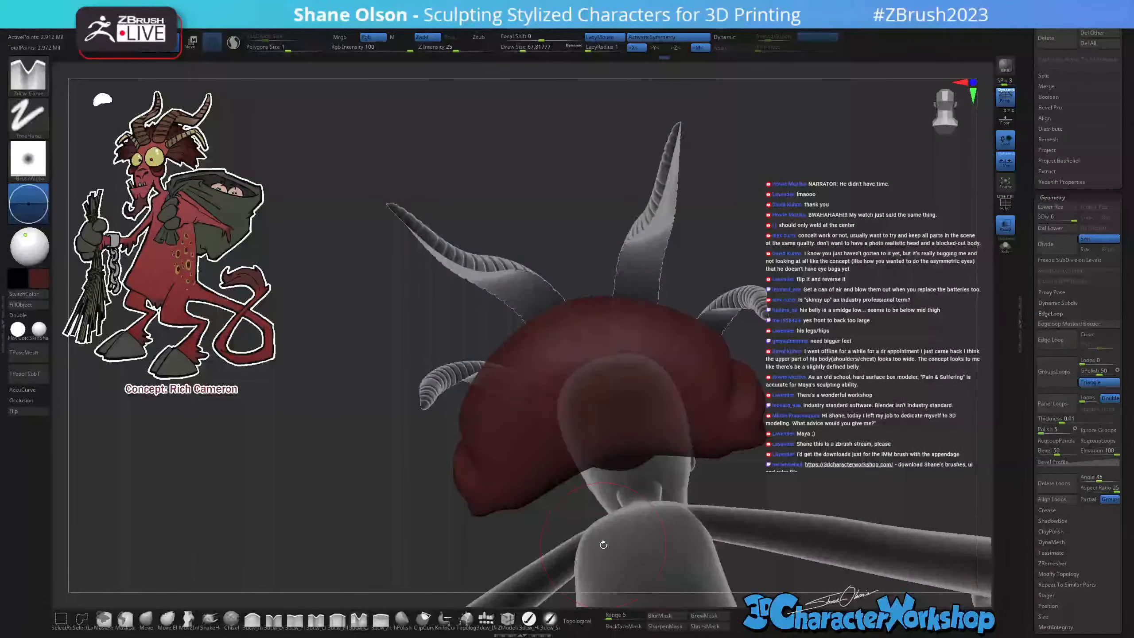
{"action": "left_click_drag", "start_coordinate": [810, 428], "coordinate": [752, 444]}
{"action": "mouse_move", "coordinate": [719, 323]}
{"action": "left_mouse_down"}
{"action": "mouse_move", "coordinate": [643, 349]}
{"action": "mouse_move", "coordinate": [625, 393]}
{"action": "mouse_move", "coordinate": [712, 393]}
{"action": "mouse_move", "coordinate": [724, 192]}
{"action": "mouse_move", "coordinate": [781, 298]}
{"action": "mouse_move", "coordinate": [775, 389]}
{"action": "left_mouse_up"}
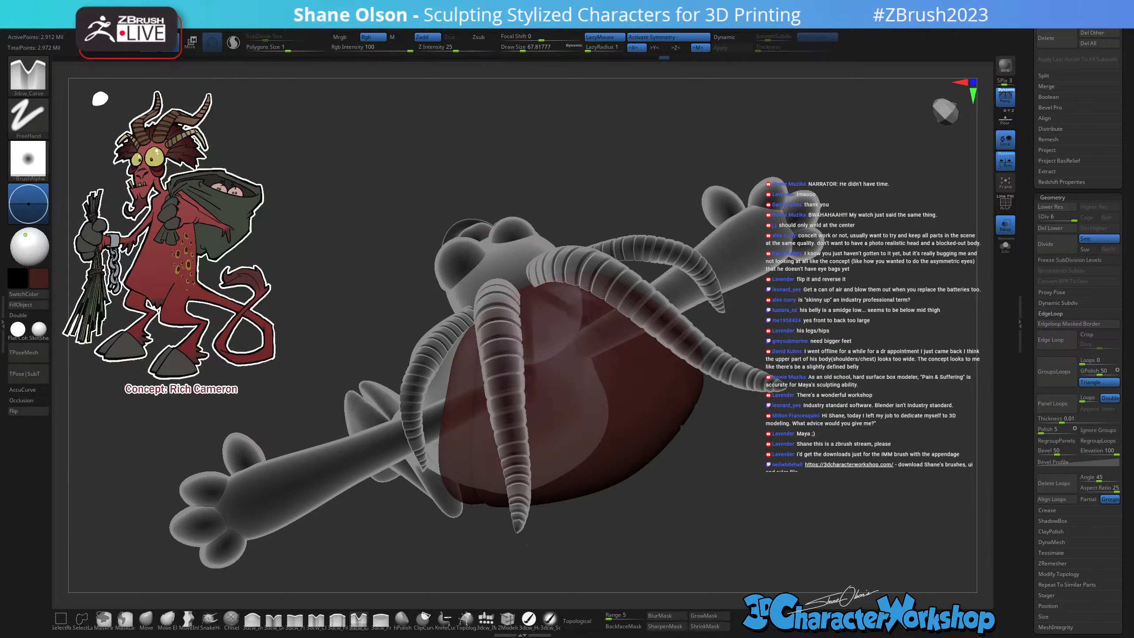
{"action": "left_click_drag", "start_coordinate": [647, 529], "coordinate": [784, 461]}
Turn off symmetry and carve uneven strand grooves down the top and back of the hair, reducing the brush size to about 49.
{"action": "key", "text": "x"}
{"action": "left_click_drag", "start_coordinate": [572, 392], "coordinate": [546, 324]}
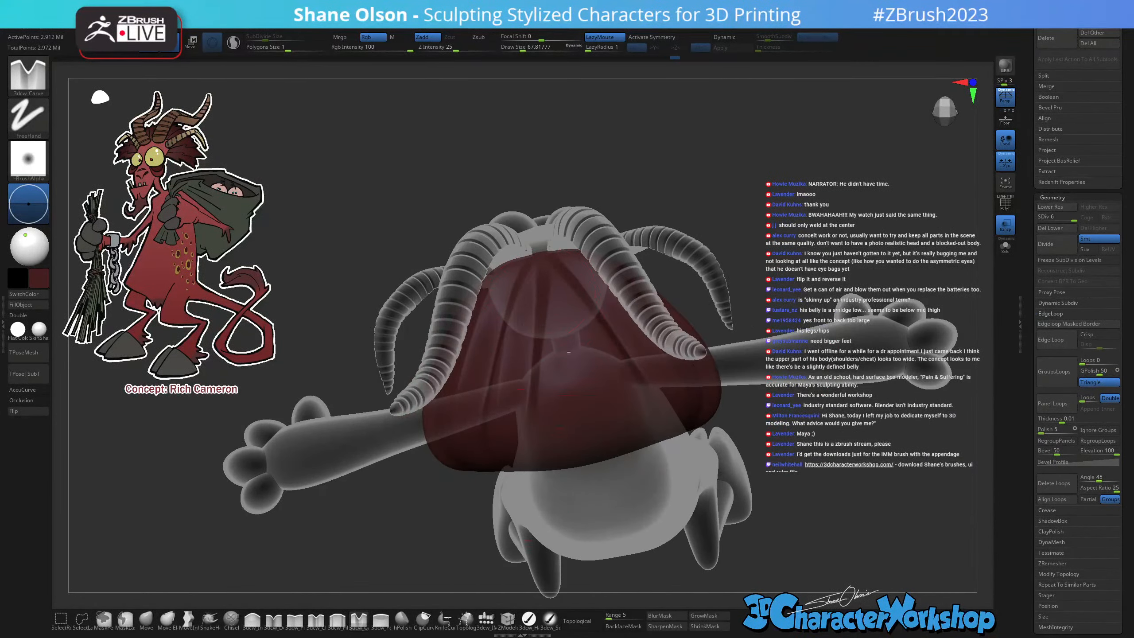
{"action": "mouse_move", "coordinate": [608, 522]}
{"action": "left_mouse_down"}
{"action": "mouse_move", "coordinate": [601, 313]}
{"action": "mouse_move", "coordinate": [608, 393]}
{"action": "mouse_move", "coordinate": [602, 381]}
{"action": "left_mouse_up"}
{"action": "key", "text": "s"}
{"action": "left_click_drag", "start_coordinate": [551, 281], "coordinate": [588, 389]}
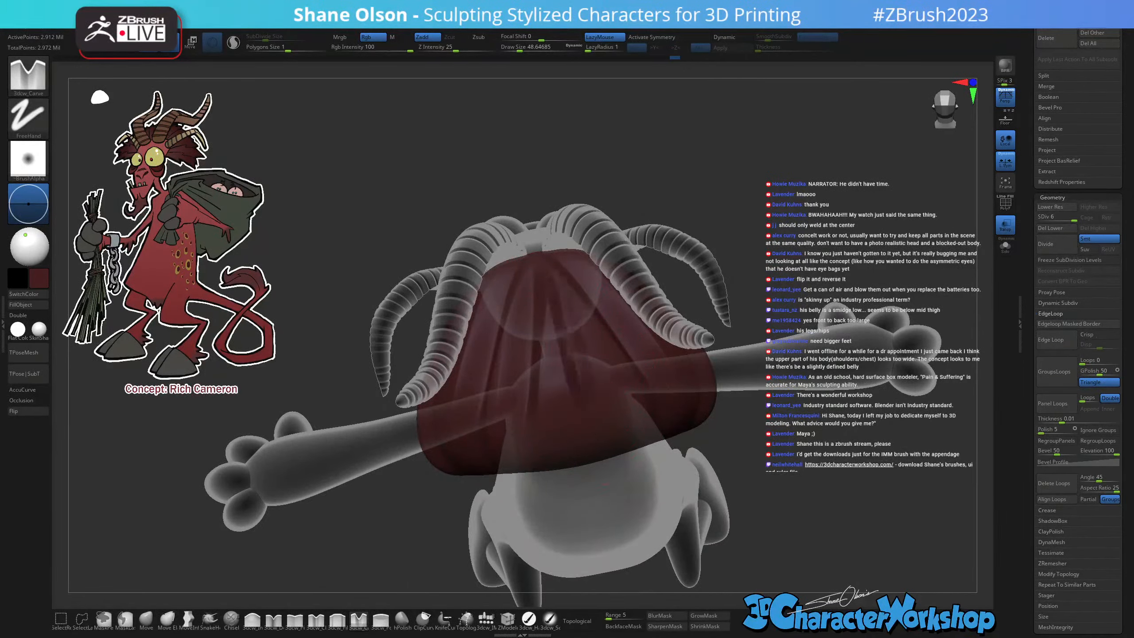
{"action": "mouse_move", "coordinate": [614, 388]}
{"action": "right_mouse_down"}
{"action": "mouse_move", "coordinate": [619, 349]}
{"action": "mouse_move", "coordinate": [618, 423]}
{"action": "mouse_move", "coordinate": [653, 408]}
{"action": "mouse_move", "coordinate": [819, 470]}
{"action": "mouse_move", "coordinate": [815, 435]}
{"action": "mouse_move", "coordinate": [732, 415]}
{"action": "mouse_move", "coordinate": [773, 421]}
{"action": "mouse_move", "coordinate": [698, 427]}
{"action": "right_mouse_up"}
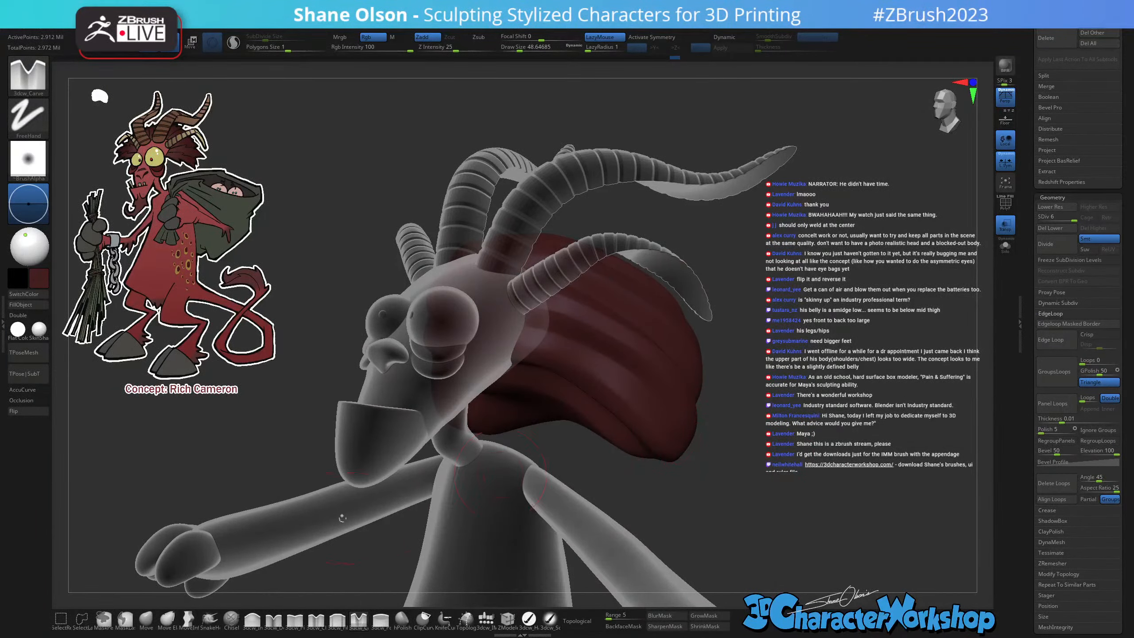
Switch to the SnakeHook brush and enable AccuCurve for it.
{"action": "left_click", "coordinate": [201, 620]}
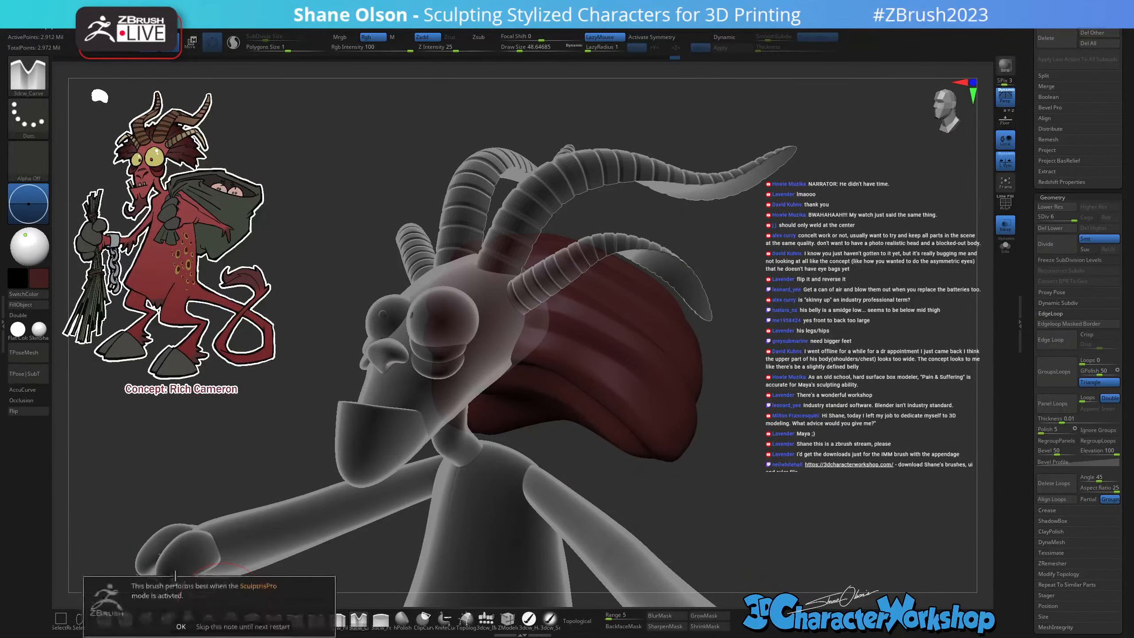
{"action": "left_click", "coordinate": [208, 624]}
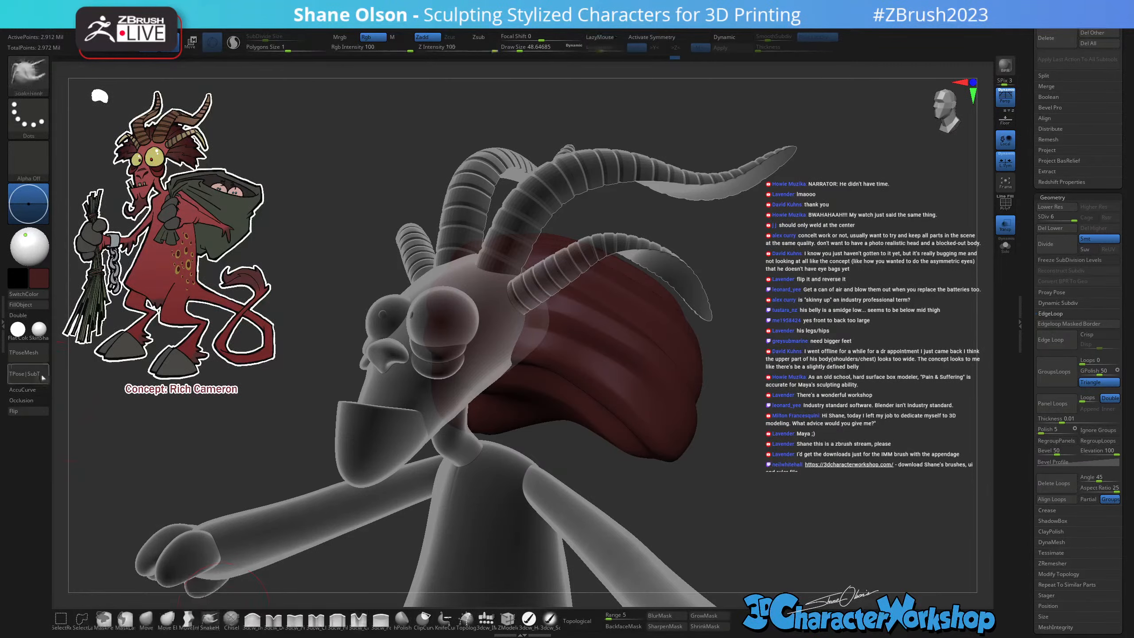
{"action": "key", "text": "s"}
{"action": "left_click_drag", "start_coordinate": [725, 490], "coordinate": [729, 490]}
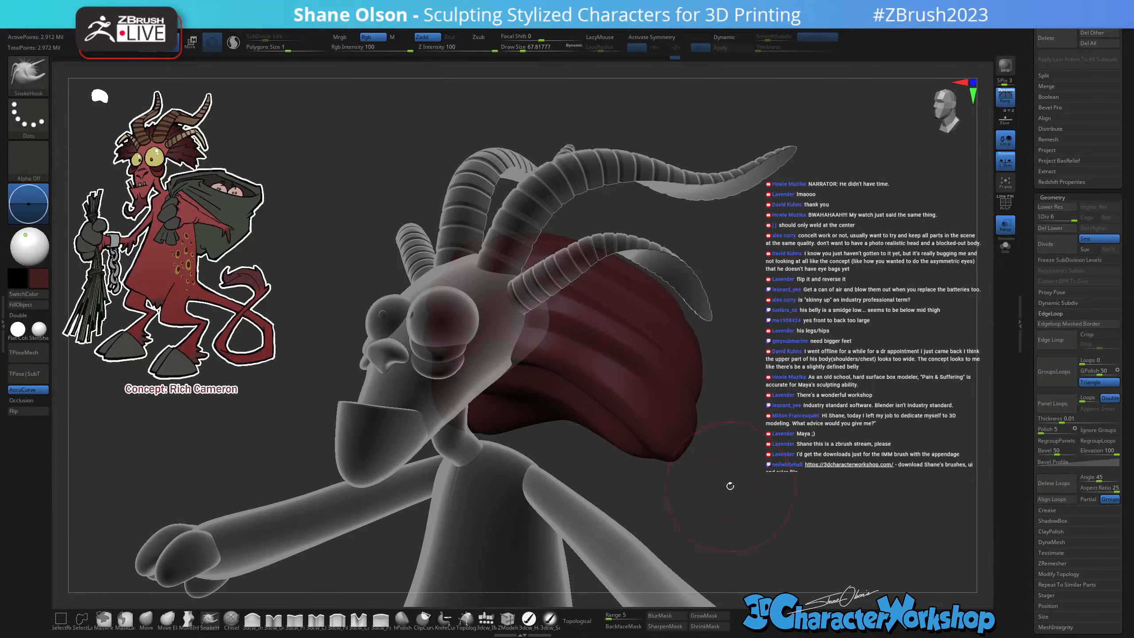
Turn symmetry back on and pull a pointed tip out of the hair's lower back corner at a brush size of about 46.
{"action": "right_click_drag", "start_coordinate": [729, 484], "coordinate": [685, 446]}
{"action": "key", "text": "s"}
{"action": "left_click_drag", "start_coordinate": [659, 432], "coordinate": [654, 432]}
{"action": "right_click_drag", "start_coordinate": [654, 432], "coordinate": [663, 459]}
{"action": "key", "text": "x"}
{"action": "key", "text": "s"}
{"action": "left_click_drag", "start_coordinate": [663, 461], "coordinate": [663, 467]}
{"action": "key", "text": "s"}
{"action": "right_click_drag", "start_coordinate": [664, 467], "coordinate": [656, 441]}
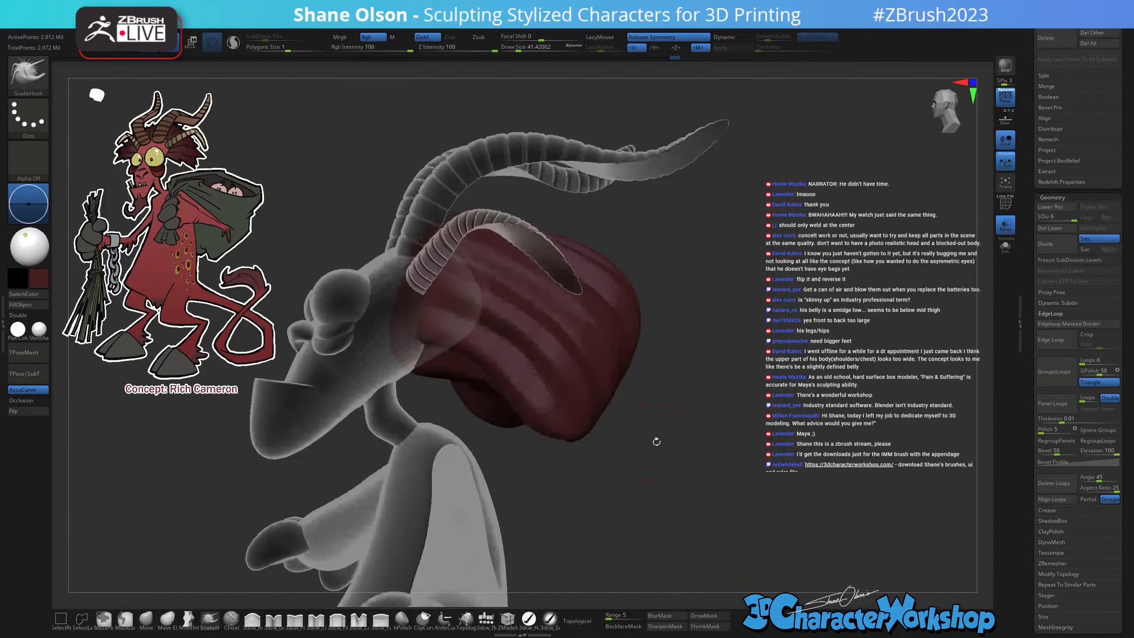
{"action": "key", "text": "s"}
{"action": "left_click_drag", "start_coordinate": [589, 408], "coordinate": [593, 414]}
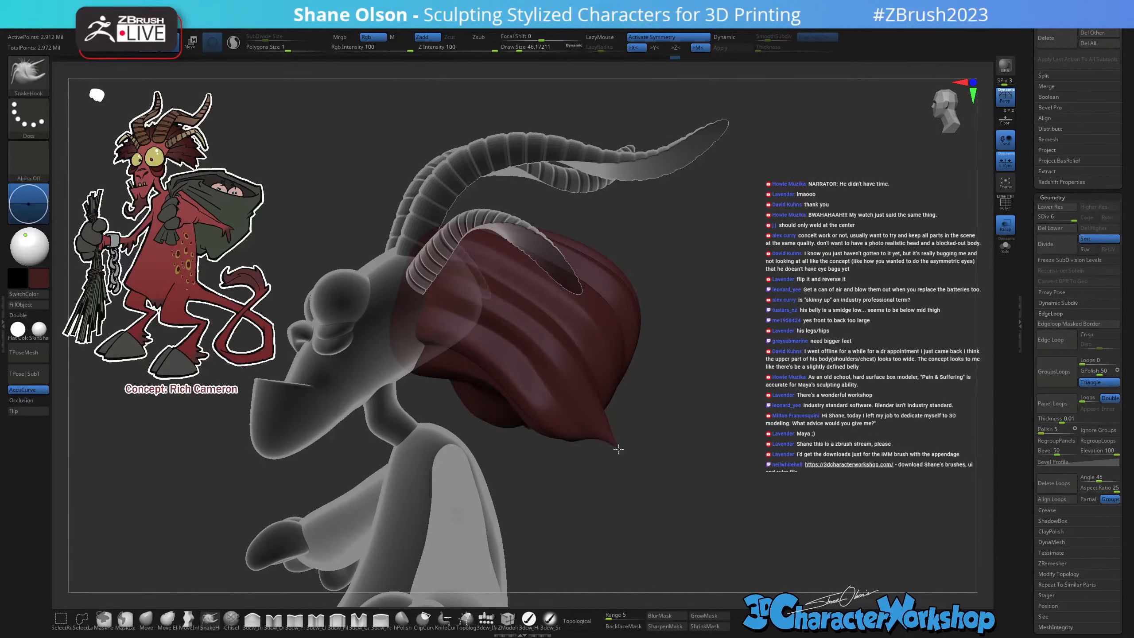
Pull a row of pointed strand tips out along the hair's rear and lower edges.
{"action": "right_click_drag", "start_coordinate": [700, 468], "coordinate": [646, 449]}
{"action": "mouse_move", "coordinate": [539, 440]}
{"action": "right_mouse_down"}
{"action": "mouse_move", "coordinate": [532, 429]}
{"action": "mouse_move", "coordinate": [675, 479]}
{"action": "mouse_move", "coordinate": [690, 408]}
{"action": "mouse_move", "coordinate": [593, 343]}
{"action": "right_mouse_up"}
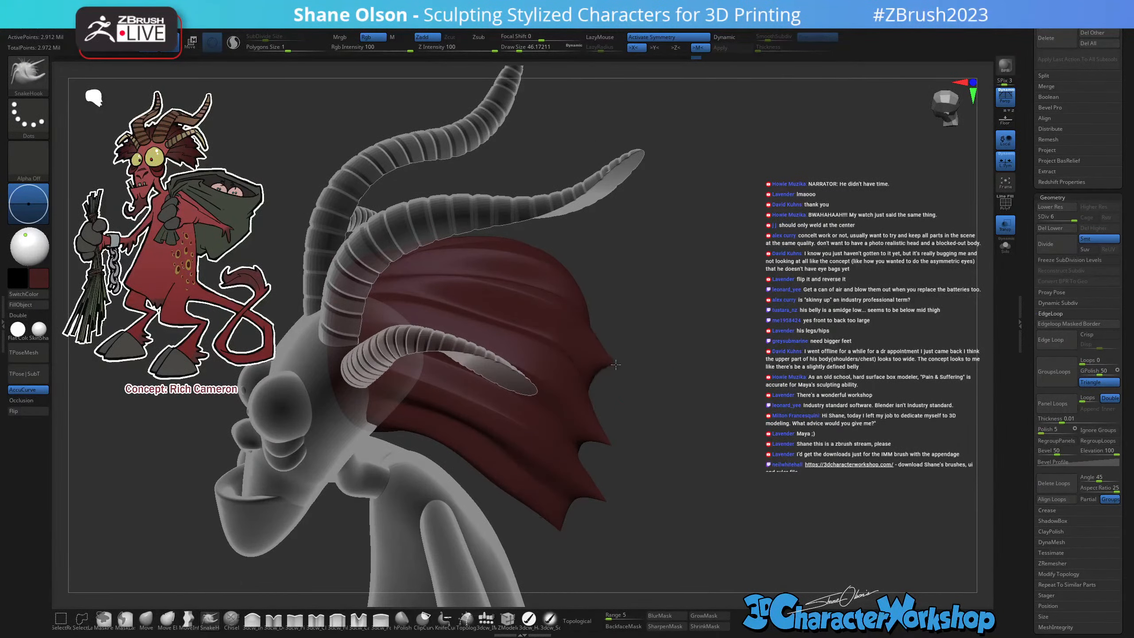
{"action": "right_click_drag", "start_coordinate": [677, 403], "coordinate": [686, 453]}
{"action": "mouse_move", "coordinate": [671, 399]}
{"action": "right_mouse_down"}
{"action": "mouse_move", "coordinate": [673, 413]}
{"action": "mouse_move", "coordinate": [653, 408]}
{"action": "mouse_move", "coordinate": [625, 474]}
{"action": "mouse_move", "coordinate": [599, 496]}
{"action": "right_mouse_up"}
Thicken the hair strands and their pointed tips with the Inflate brush at intensity 5, reducing the brush size to about 27.
{"action": "left_click", "coordinate": [252, 620]}
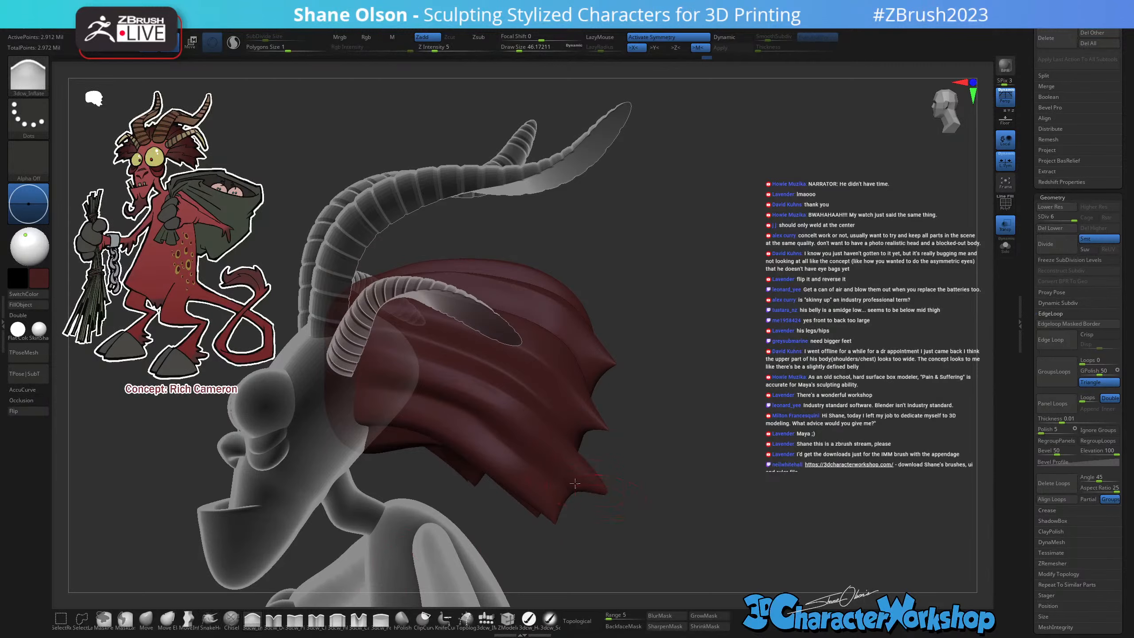
{"action": "right_click_drag", "start_coordinate": [575, 483], "coordinate": [598, 415]}
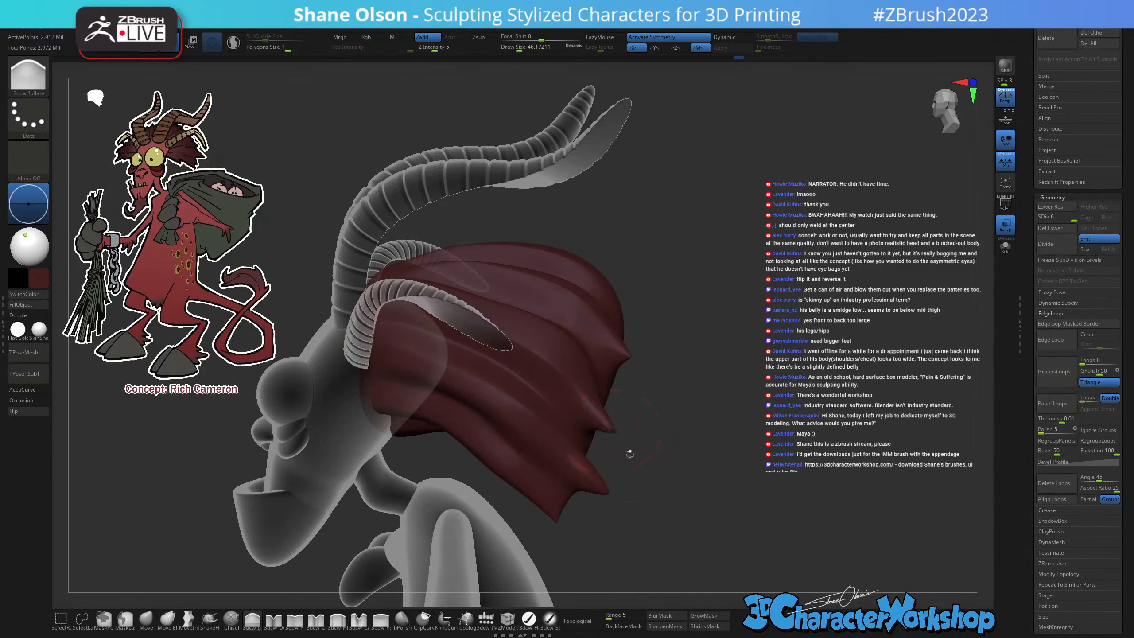
{"action": "right_click_drag", "start_coordinate": [630, 455], "coordinate": [630, 372]}
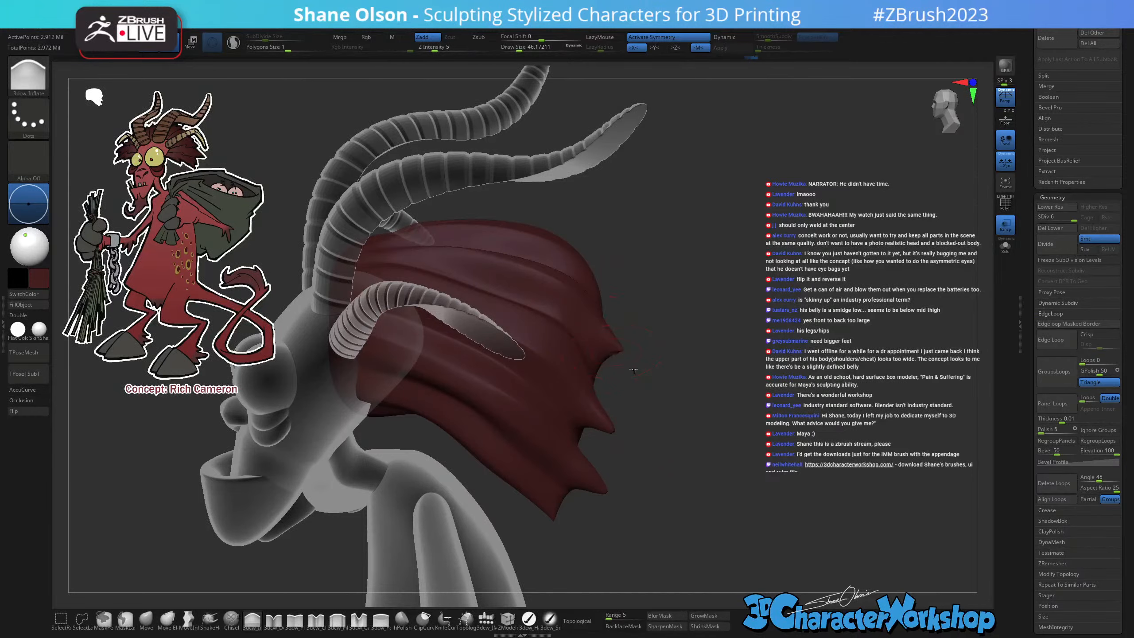
{"action": "right_click_drag", "start_coordinate": [643, 484], "coordinate": [607, 529]}
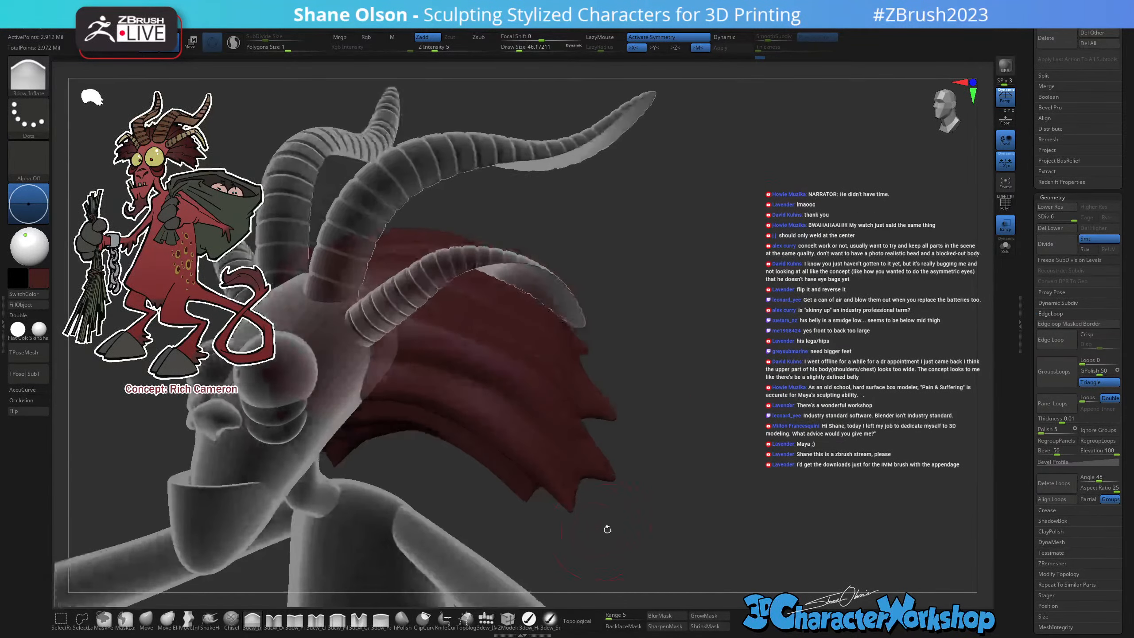
{"action": "right_click_drag", "start_coordinate": [545, 511], "coordinate": [669, 468]}
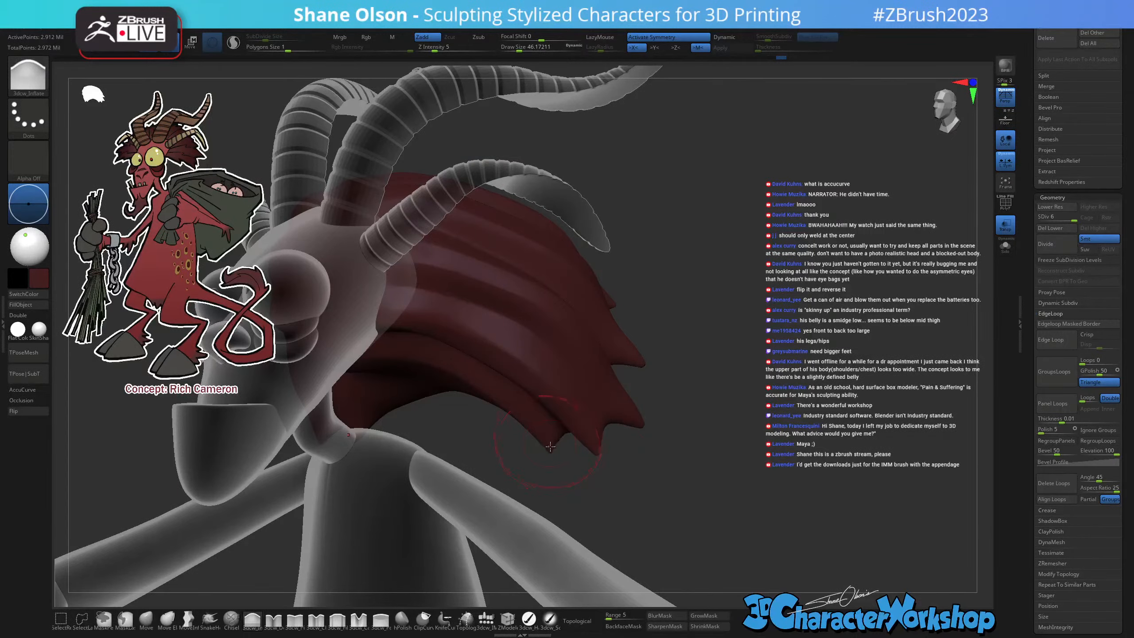
{"action": "mouse_move", "coordinate": [612, 461]}
{"action": "right_mouse_down"}
{"action": "mouse_move", "coordinate": [708, 477]}
{"action": "mouse_move", "coordinate": [703, 426]}
{"action": "mouse_move", "coordinate": [698, 471]}
{"action": "mouse_move", "coordinate": [653, 409]}
{"action": "mouse_move", "coordinate": [699, 450]}
{"action": "right_mouse_up"}
{"action": "key", "text": "s"}
{"action": "left_click_drag", "start_coordinate": [699, 450], "coordinate": [679, 477]}
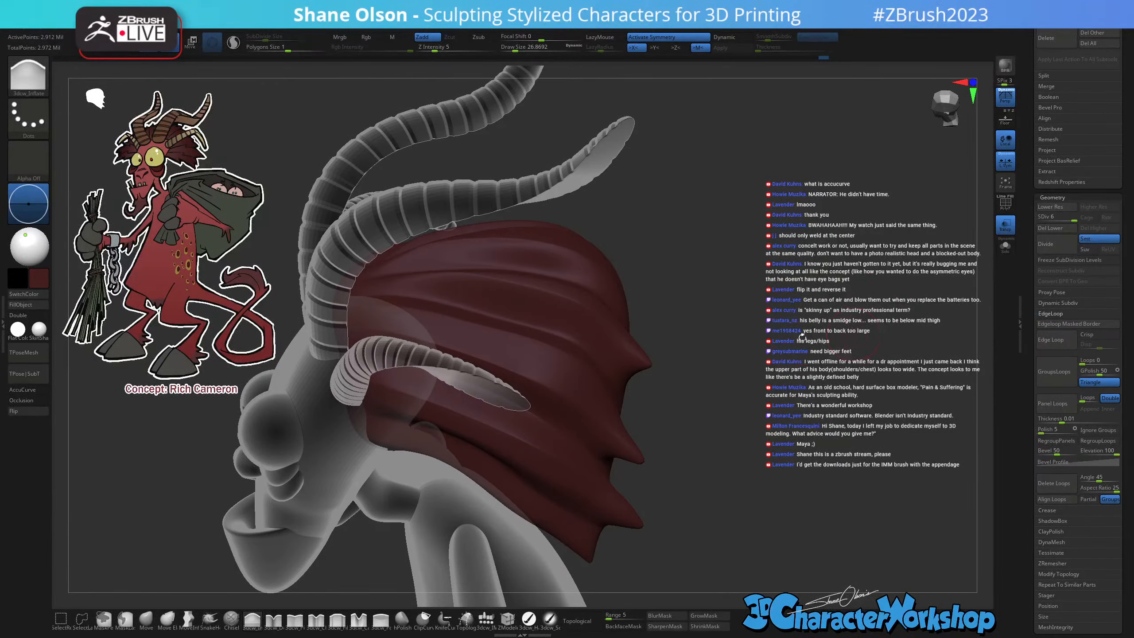
Turn off transparency and view the whole character to check the hair against the concept art.
{"action": "right_click_drag", "start_coordinate": [802, 335], "coordinate": [799, 358]}
{"action": "left_click", "coordinate": [1004, 227]}
{"action": "right_click_drag", "start_coordinate": [898, 273], "coordinate": [794, 314], "text": "shift"}
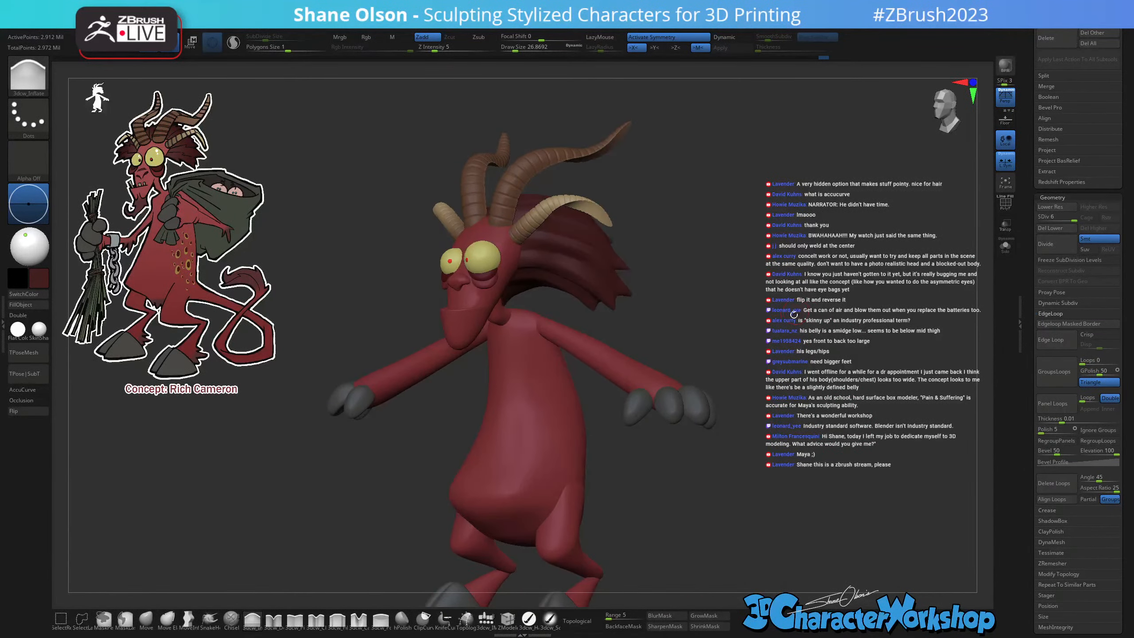
Adjust the hair's rear tips with the Move brush at about 65, raising the brush size to about 212.
{"action": "right_click_drag", "start_coordinate": [764, 274], "coordinate": [634, 376]}
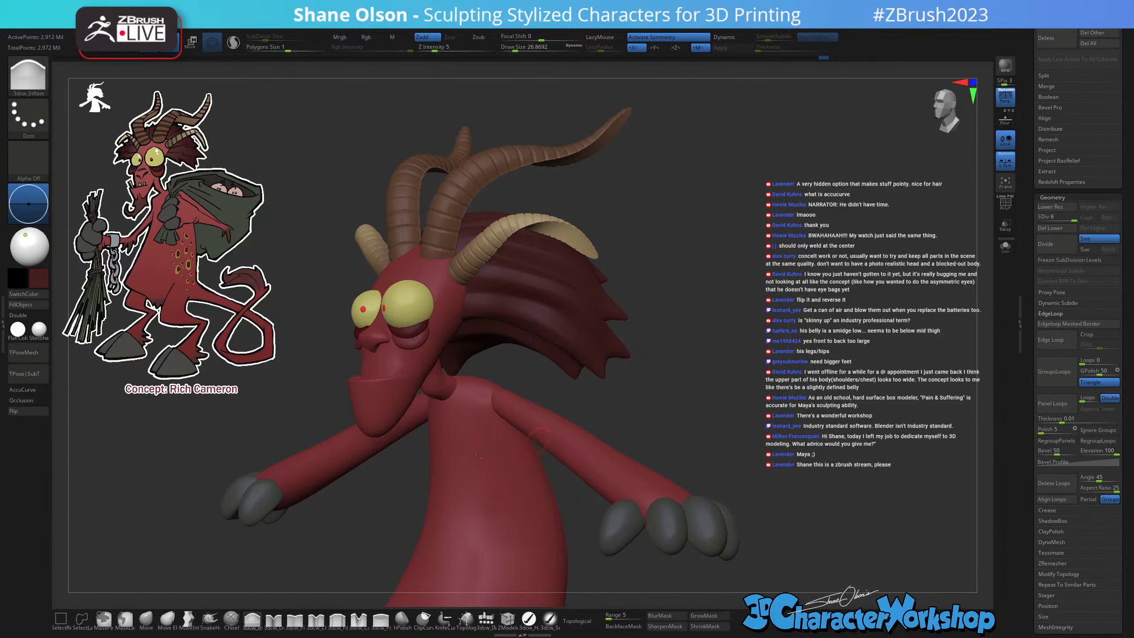
{"action": "left_click", "coordinate": [147, 623]}
{"action": "key", "text": "s"}
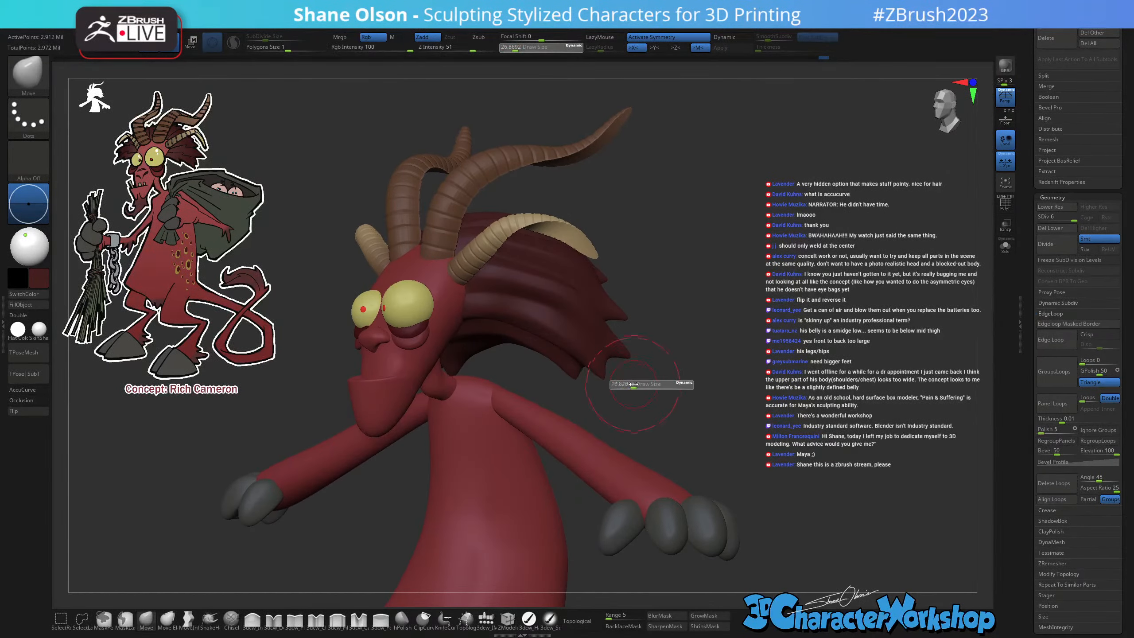
{"action": "right_click_drag", "start_coordinate": [633, 385], "coordinate": [639, 365]}
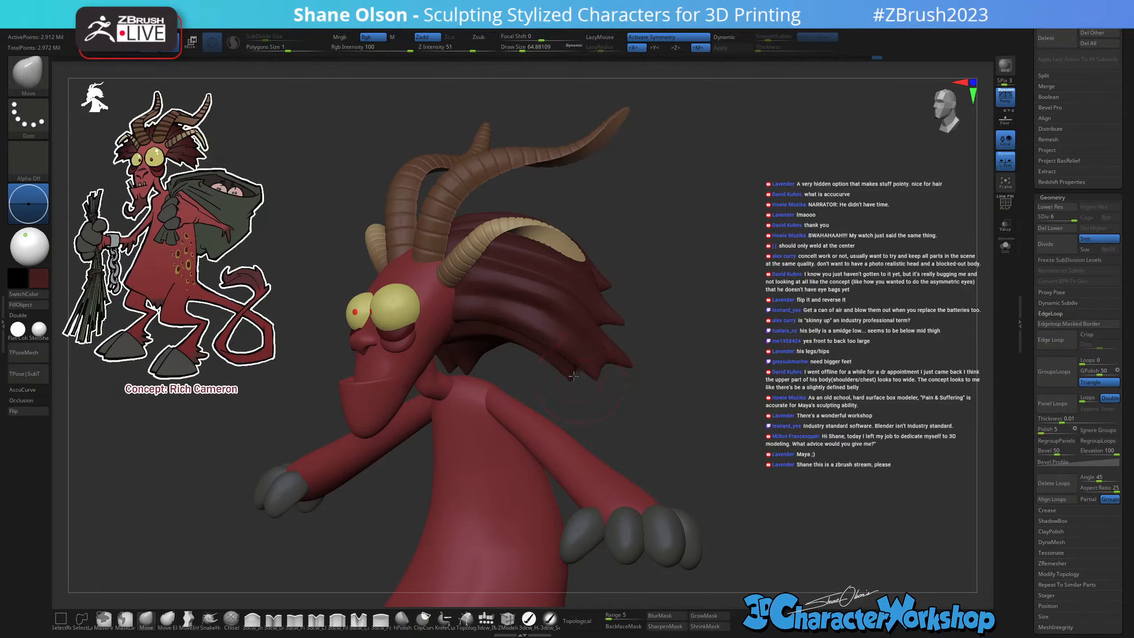
{"action": "right_click_drag", "start_coordinate": [574, 376], "coordinate": [694, 413]}
{"action": "left_click_drag", "start_coordinate": [678, 422], "coordinate": [664, 370]}
{"action": "key", "text": "s"}
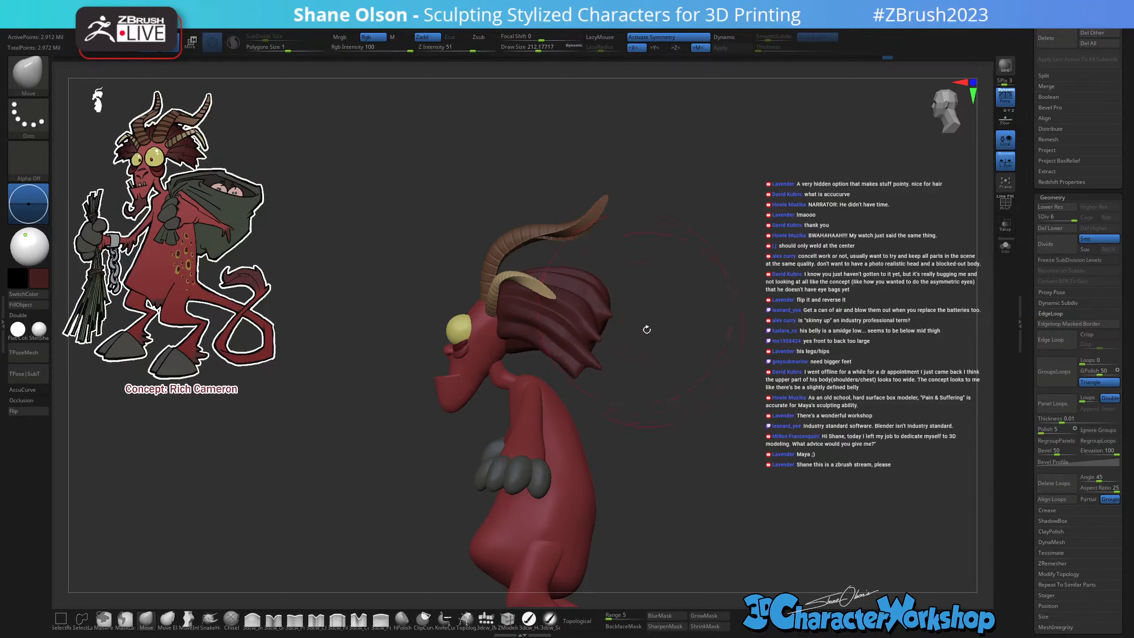
Shift the whole hair piece slightly toward the back of the head with the transform gizmo, and return to sculpting.
{"action": "key", "text": "w"}
{"action": "left_click", "coordinate": [495, 319]}
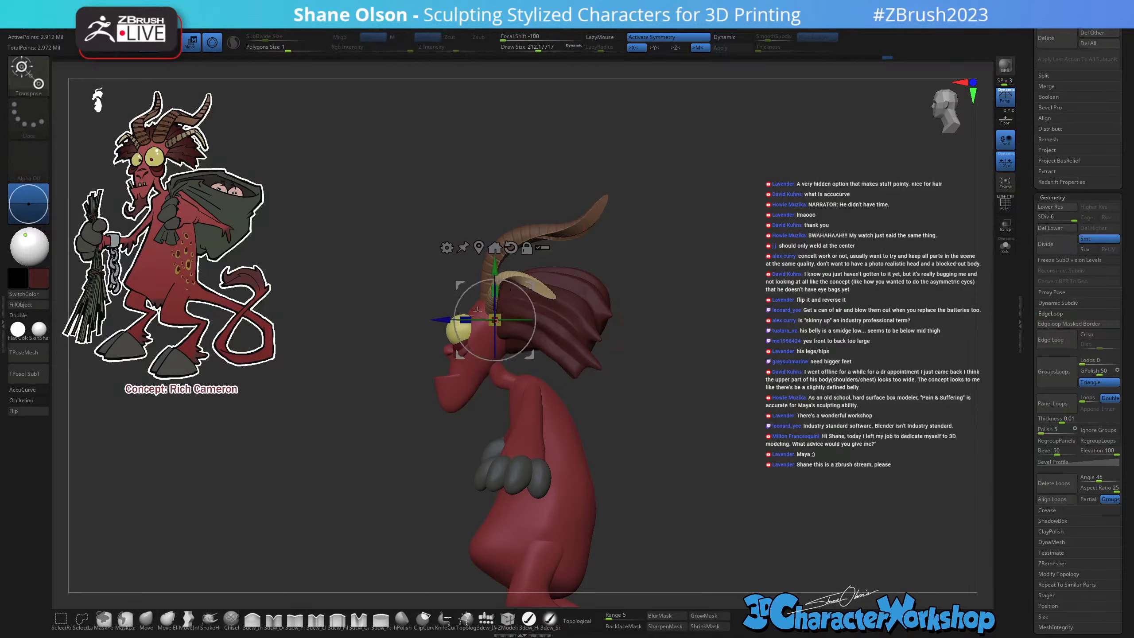
{"action": "left_click_drag", "start_coordinate": [469, 319], "coordinate": [479, 318]}
{"action": "mouse_move", "coordinate": [612, 378]}
{"action": "left_mouse_down"}
{"action": "mouse_move", "coordinate": [675, 383]}
{"action": "mouse_move", "coordinate": [563, 389]}
{"action": "mouse_move", "coordinate": [640, 391]}
{"action": "mouse_move", "coordinate": [655, 354]}
{"action": "mouse_move", "coordinate": [677, 375]}
{"action": "mouse_move", "coordinate": [639, 371]}
{"action": "left_mouse_up"}
{"action": "key", "text": "q"}
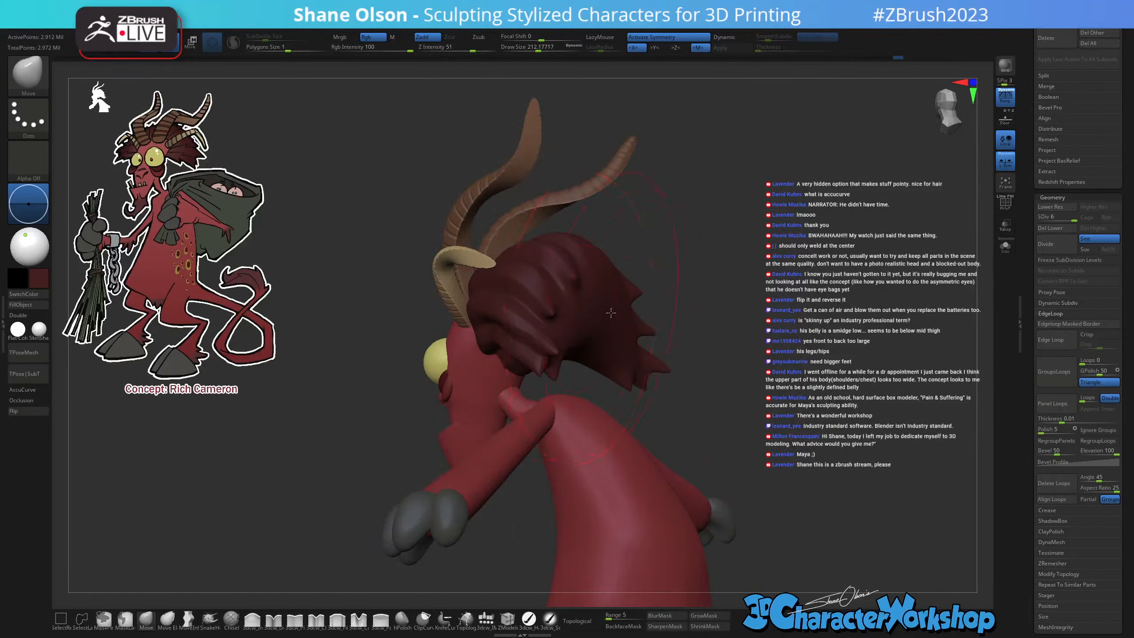
Pick the Carve brush at a size of about 31 and hide both pairs of horns to expose the hairline.
{"action": "mouse_move", "coordinate": [667, 379]}
{"action": "left_mouse_down"}
{"action": "mouse_move", "coordinate": [626, 361]}
{"action": "mouse_move", "coordinate": [661, 349]}
{"action": "mouse_move", "coordinate": [688, 367]}
{"action": "mouse_move", "coordinate": [713, 362]}
{"action": "mouse_move", "coordinate": [701, 366]}
{"action": "left_mouse_up"}
{"action": "key", "text": "s"}
{"action": "left_click", "coordinate": [360, 621]}
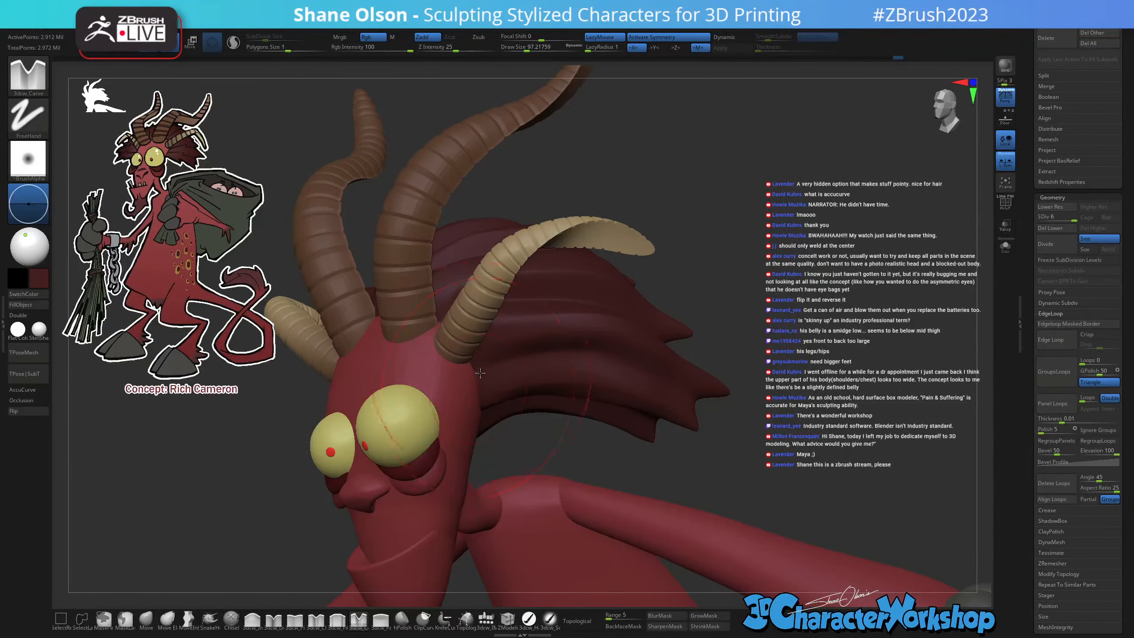
{"action": "key", "text": "s"}
{"action": "left_click_drag", "start_coordinate": [489, 370], "coordinate": [480, 370]}
{"action": "right_click_drag", "start_coordinate": [554, 395], "coordinate": [741, 402]}
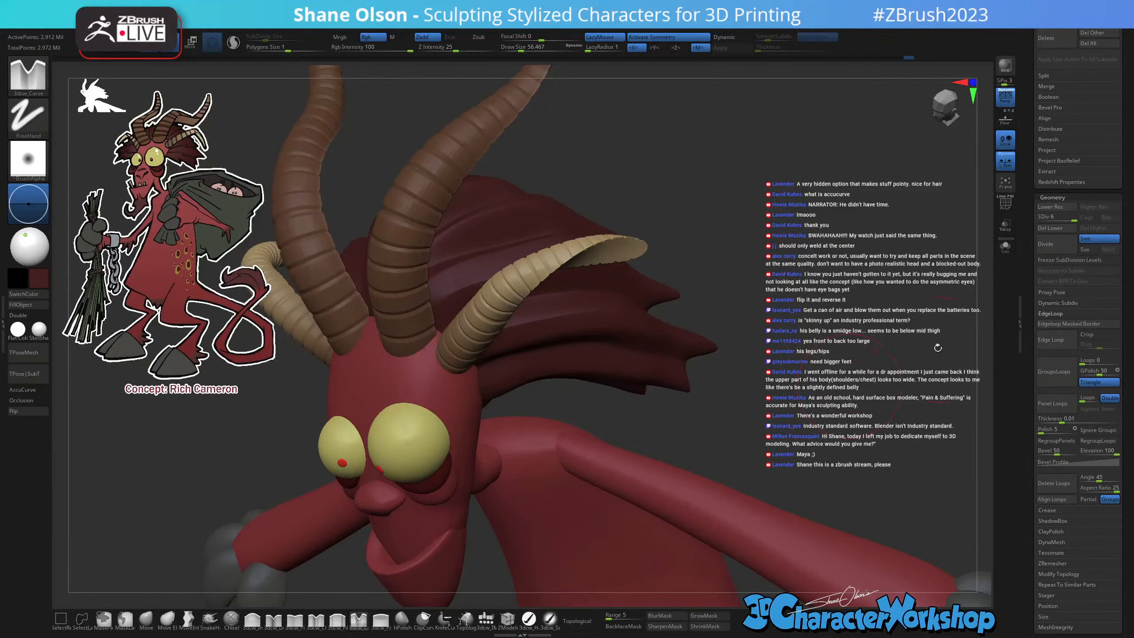
{"action": "scroll", "coordinate": [1032, 219], "scroll_direction": "up", "scroll_amount": 8}
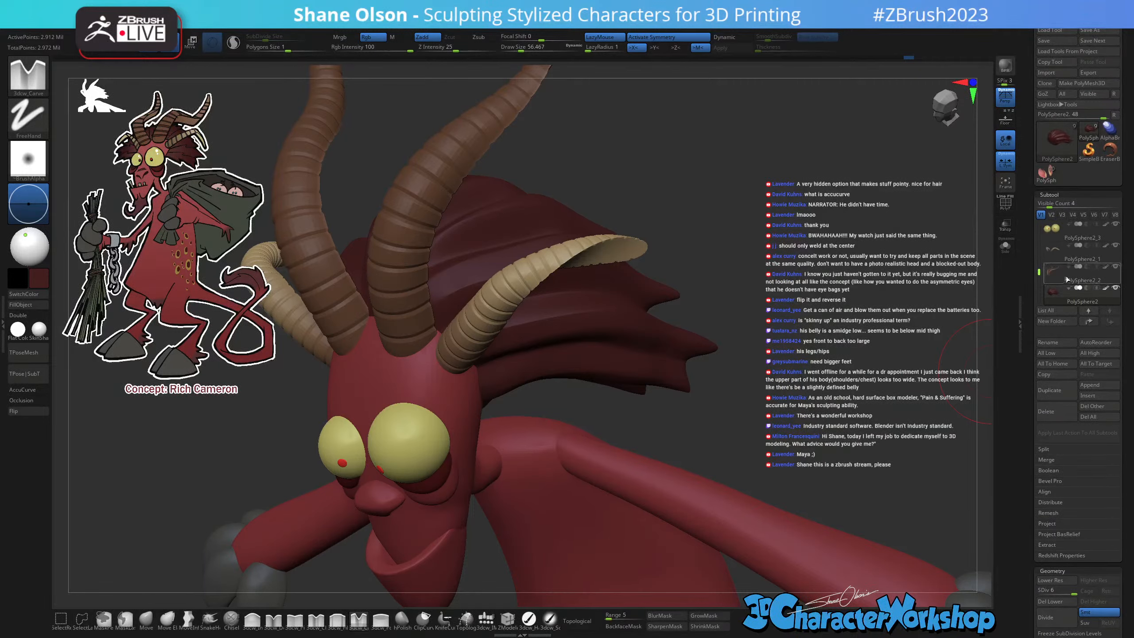
{"action": "left_click", "coordinate": [1116, 267]}
{"action": "mouse_move", "coordinate": [625, 389]}
{"action": "right_mouse_down"}
{"action": "mouse_move", "coordinate": [727, 407]}
{"action": "mouse_move", "coordinate": [685, 437]}
{"action": "right_mouse_up"}
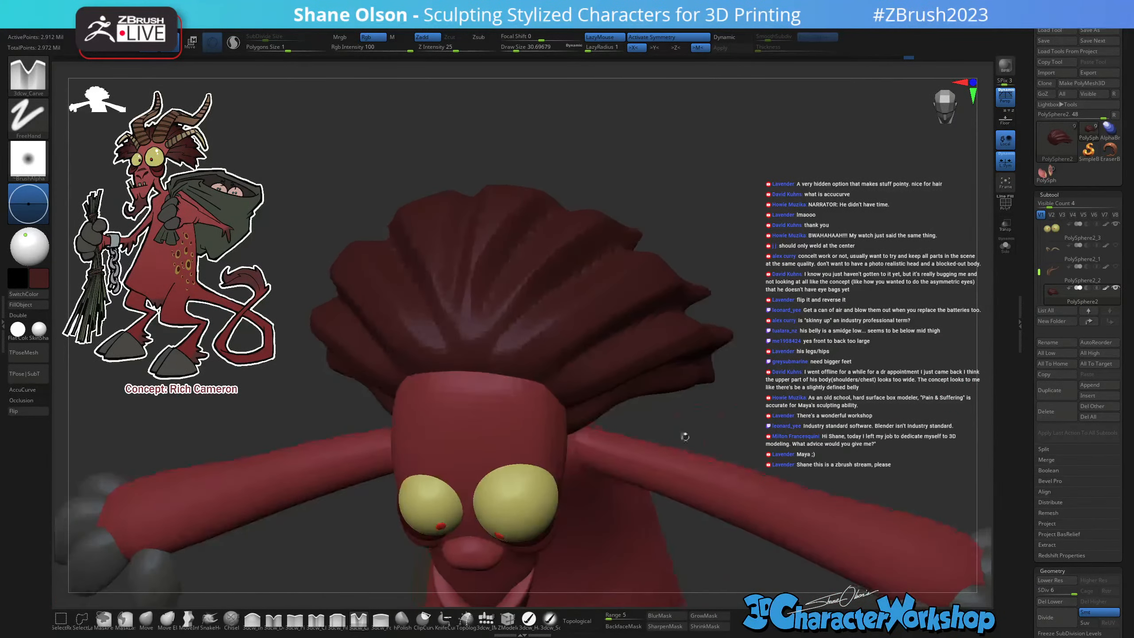
Reshape the center of the hairline above the forehead with the Move brush at a size of about 46.
{"action": "left_click", "coordinate": [146, 621]}
{"action": "right_click_drag", "start_coordinate": [581, 442], "coordinate": [517, 386]}
{"action": "key", "text": "s"}
{"action": "left_click_drag", "start_coordinate": [516, 386], "coordinate": [518, 386]}
{"action": "right_click_drag", "start_coordinate": [516, 386], "coordinate": [514, 376]}
{"action": "left_click_drag", "start_coordinate": [514, 382], "coordinate": [516, 392]}
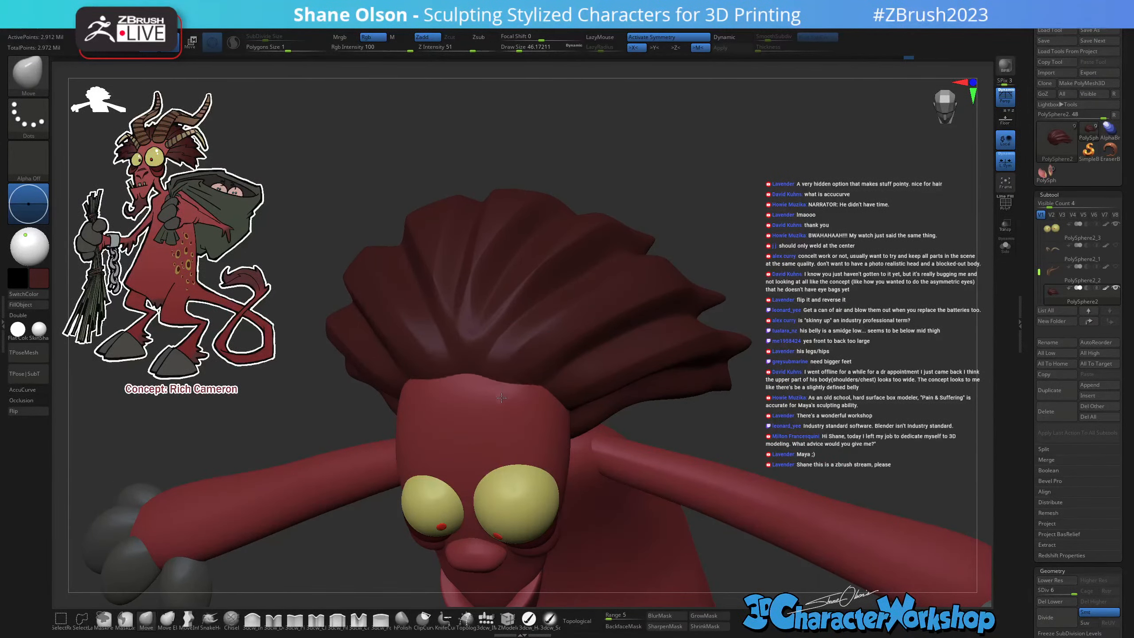
{"action": "right_click_drag", "start_coordinate": [516, 392], "coordinate": [513, 363]}
{"action": "left_click_drag", "start_coordinate": [504, 380], "coordinate": [499, 397]}
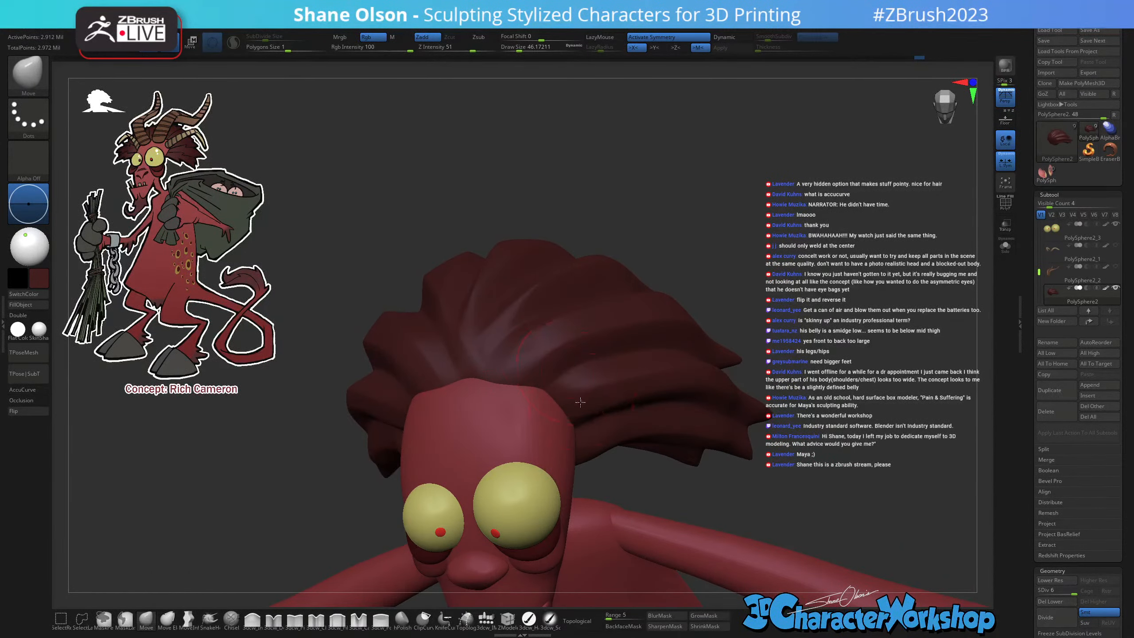
Shape the hairline at the corner of the forehead and temple with the Move brush at about 37.
{"action": "right_click_drag", "start_coordinate": [580, 403], "coordinate": [574, 404]}
{"action": "key", "text": "s"}
{"action": "left_click_drag", "start_coordinate": [574, 405], "coordinate": [572, 406]}
{"action": "right_click_drag", "start_coordinate": [601, 398], "coordinate": [579, 392]}
{"action": "left_click_drag", "start_coordinate": [573, 417], "coordinate": [557, 423]}
{"action": "right_click_drag", "start_coordinate": [591, 418], "coordinate": [571, 407]}
{"action": "left_click_drag", "start_coordinate": [572, 405], "coordinate": [562, 414]}
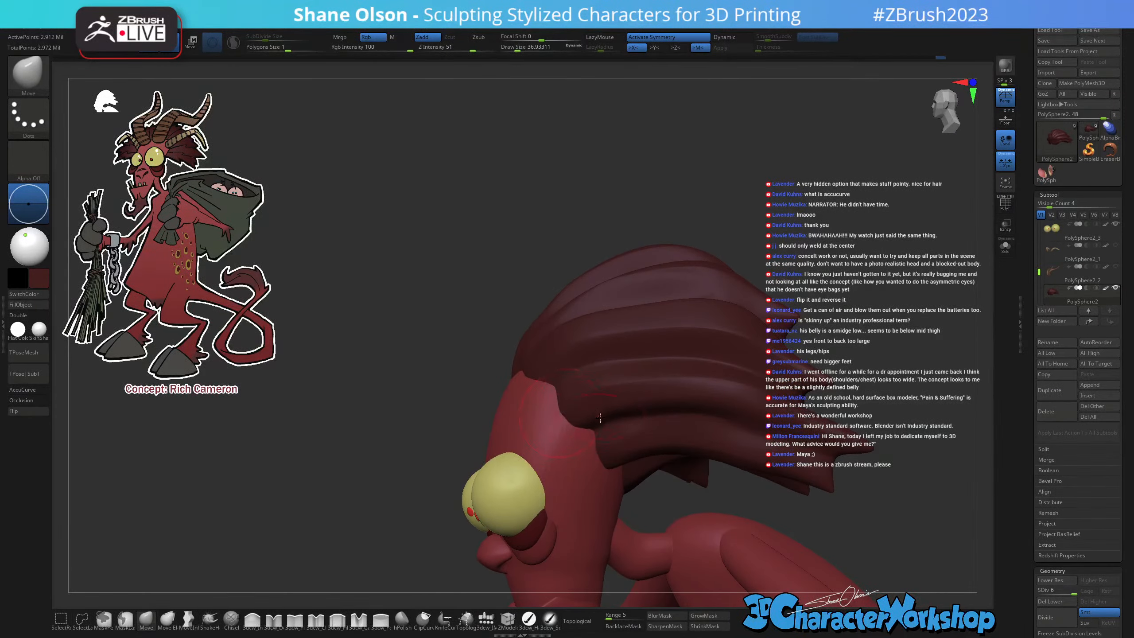
Refine the side hairline's front edge from a profile view with the Move brush at about 35.
{"action": "mouse_move", "coordinate": [614, 420]}
{"action": "right_mouse_down"}
{"action": "mouse_move", "coordinate": [597, 423]}
{"action": "mouse_move", "coordinate": [538, 369]}
{"action": "mouse_move", "coordinate": [532, 393]}
{"action": "right_mouse_up"}
{"action": "key", "text": "s"}
{"action": "left_click_drag", "start_coordinate": [509, 366], "coordinate": [490, 356]}
{"action": "mouse_move", "coordinate": [505, 362]}
{"action": "right_mouse_down"}
{"action": "mouse_move", "coordinate": [714, 412]}
{"action": "mouse_move", "coordinate": [798, 384]}
{"action": "mouse_move", "coordinate": [466, 376]}
{"action": "mouse_move", "coordinate": [487, 360]}
{"action": "mouse_move", "coordinate": [487, 251]}
{"action": "right_mouse_up"}
Show both pairs of horns again and make the large horns the active subtool.
{"action": "left_click", "coordinate": [1116, 246]}
{"action": "left_click", "coordinate": [1114, 270]}
{"action": "key", "text": "s"}
{"action": "left_click", "coordinate": [487, 361]}
Examine the whole character from the front and three-quarter angles against the concept art.
{"action": "right_click_drag", "start_coordinate": [736, 445], "coordinate": [725, 382], "text": "ctrl"}
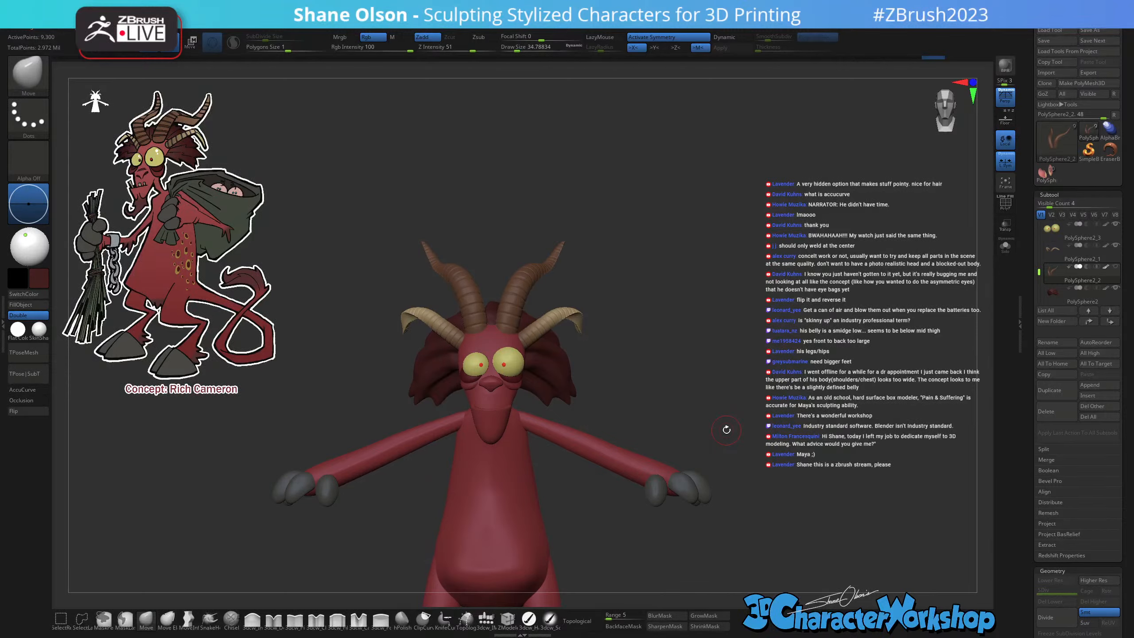
{"action": "right_click_drag", "start_coordinate": [723, 331], "coordinate": [735, 303], "text": "ctrl"}
{"action": "right_click_drag", "start_coordinate": [681, 275], "coordinate": [689, 270], "text": "alt"}
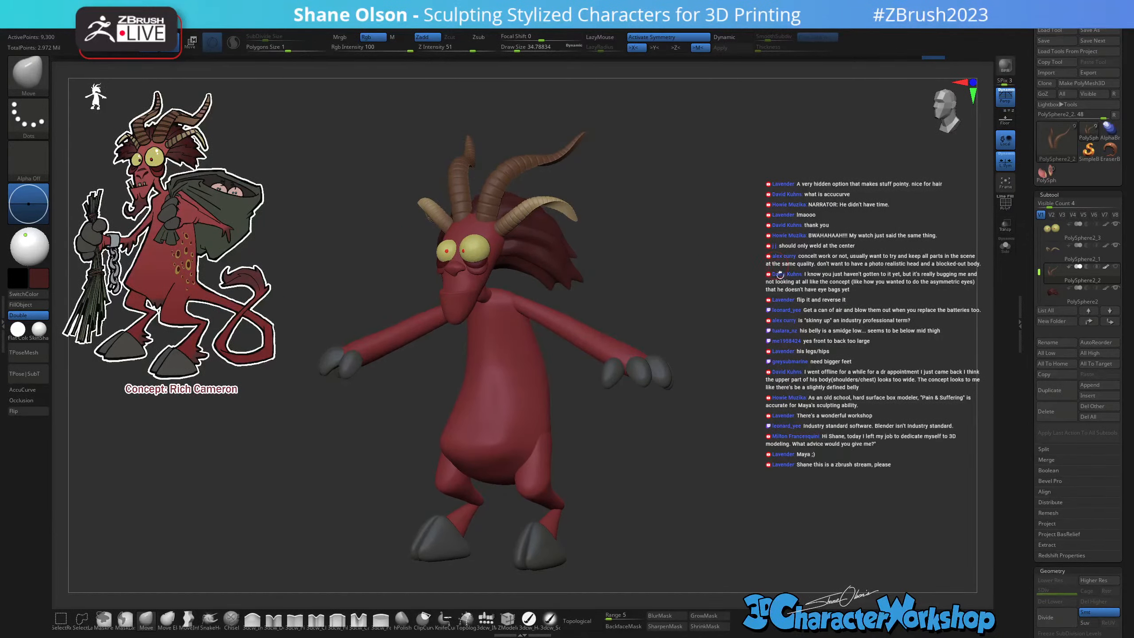
{"action": "right_click_drag", "start_coordinate": [780, 275], "coordinate": [750, 305]}
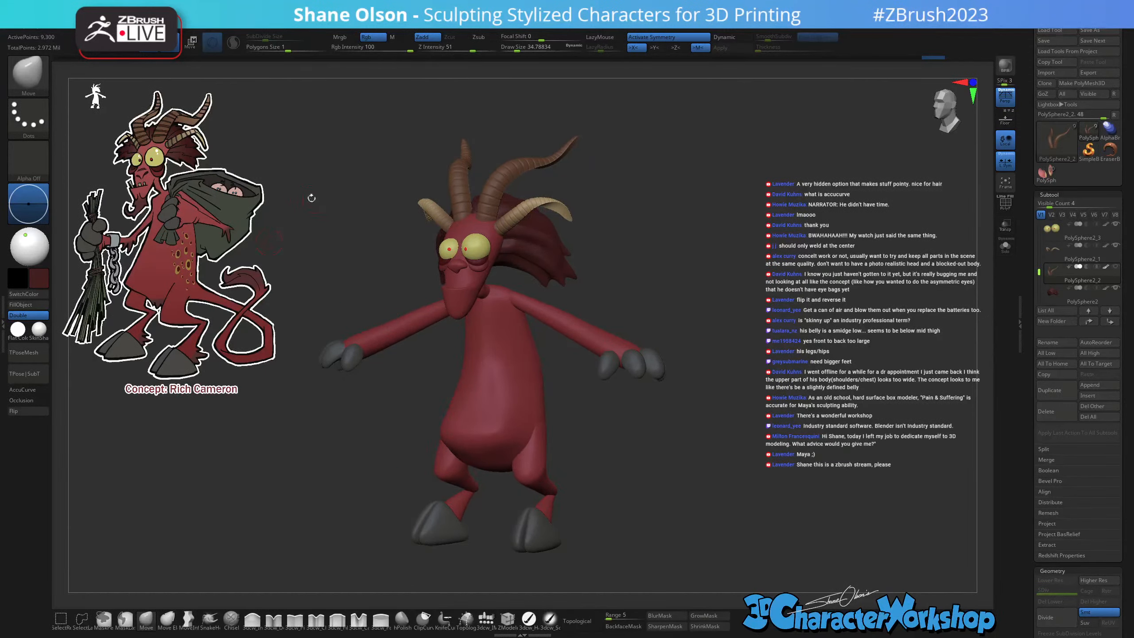
{"action": "right_click_drag", "start_coordinate": [311, 199], "coordinate": [323, 205]}
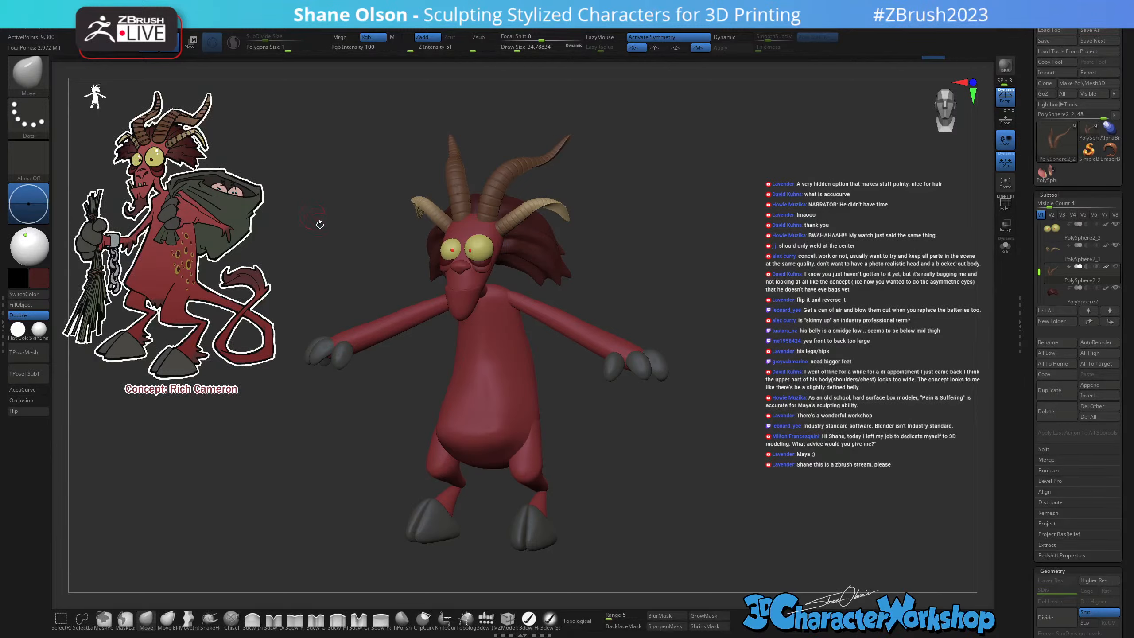
{"action": "mouse_move", "coordinate": [651, 284]}
{"action": "left_mouse_down"}
{"action": "mouse_move", "coordinate": [666, 281]}
{"action": "mouse_move", "coordinate": [636, 280]}
{"action": "mouse_move", "coordinate": [689, 277]}
{"action": "left_mouse_up"}
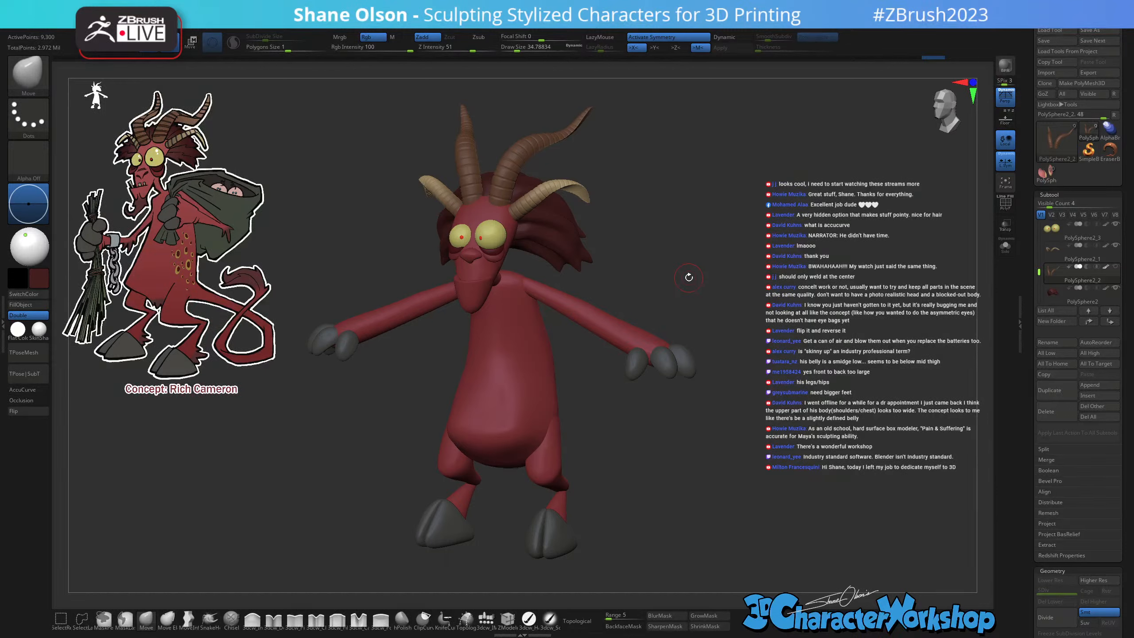
{"action": "key", "text": "s"}
{"action": "left_click_drag", "start_coordinate": [704, 290], "coordinate": [711, 293]}
{"action": "left_click_drag", "start_coordinate": [841, 333], "coordinate": [838, 335]}
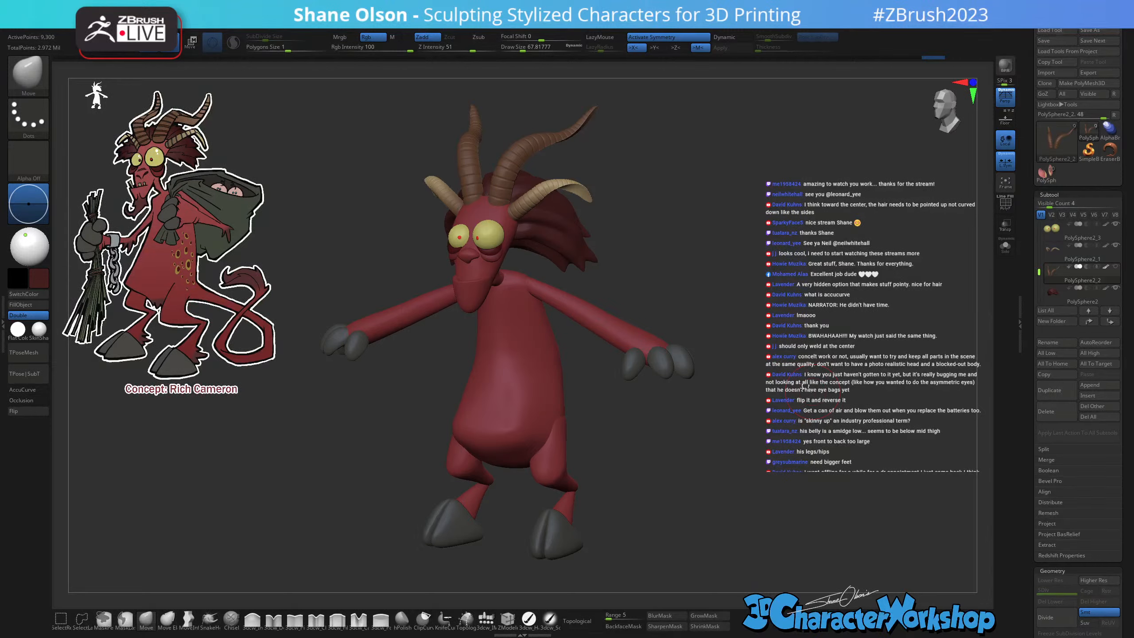
{"action": "left_click_drag", "start_coordinate": [782, 407], "coordinate": [778, 426]}
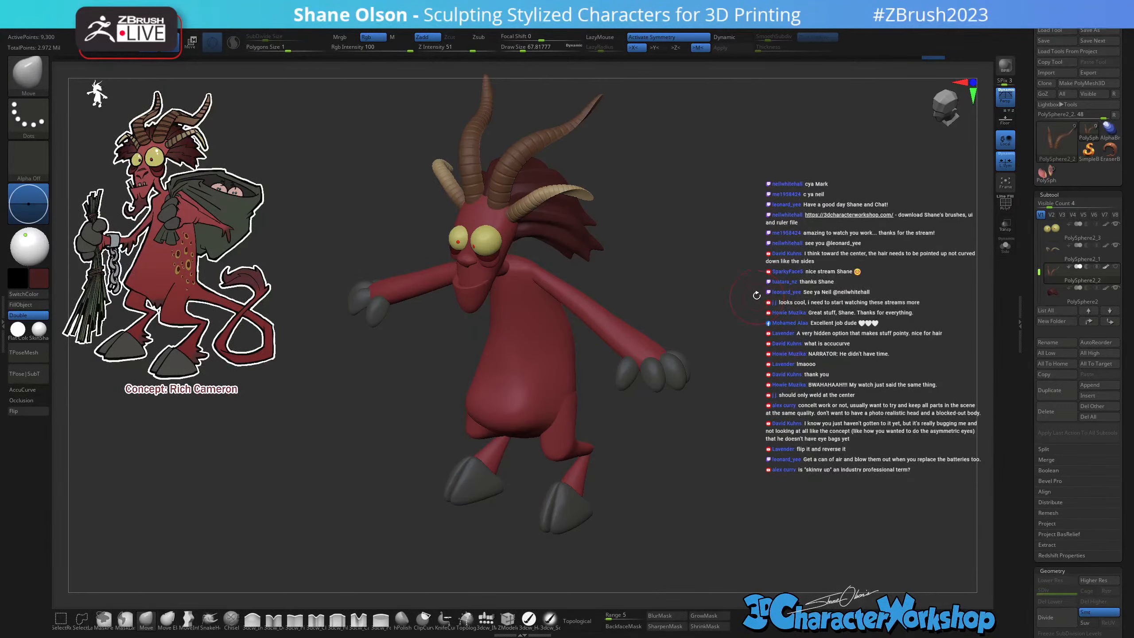
{"action": "left_click_drag", "start_coordinate": [755, 297], "coordinate": [755, 293]}
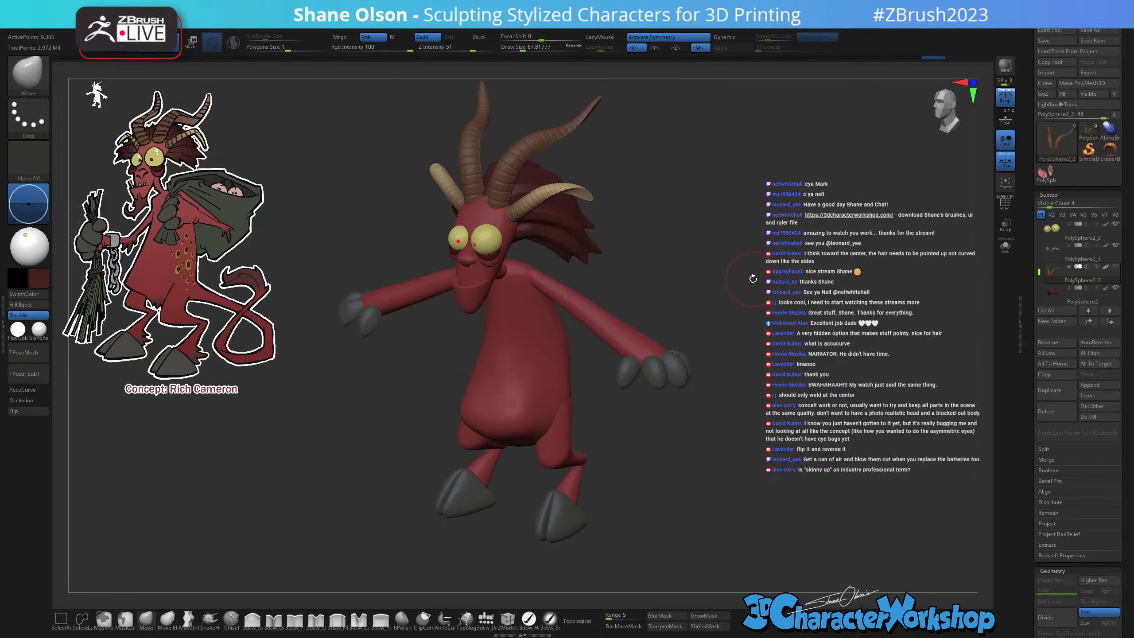
{"action": "left_click_drag", "start_coordinate": [753, 279], "coordinate": [753, 265]}
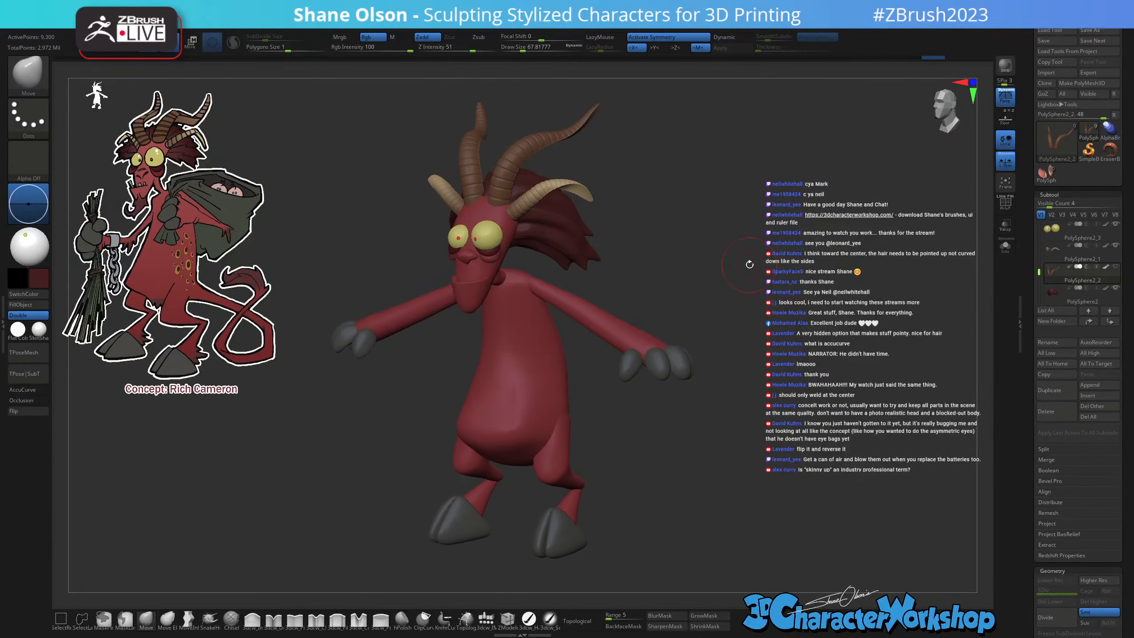